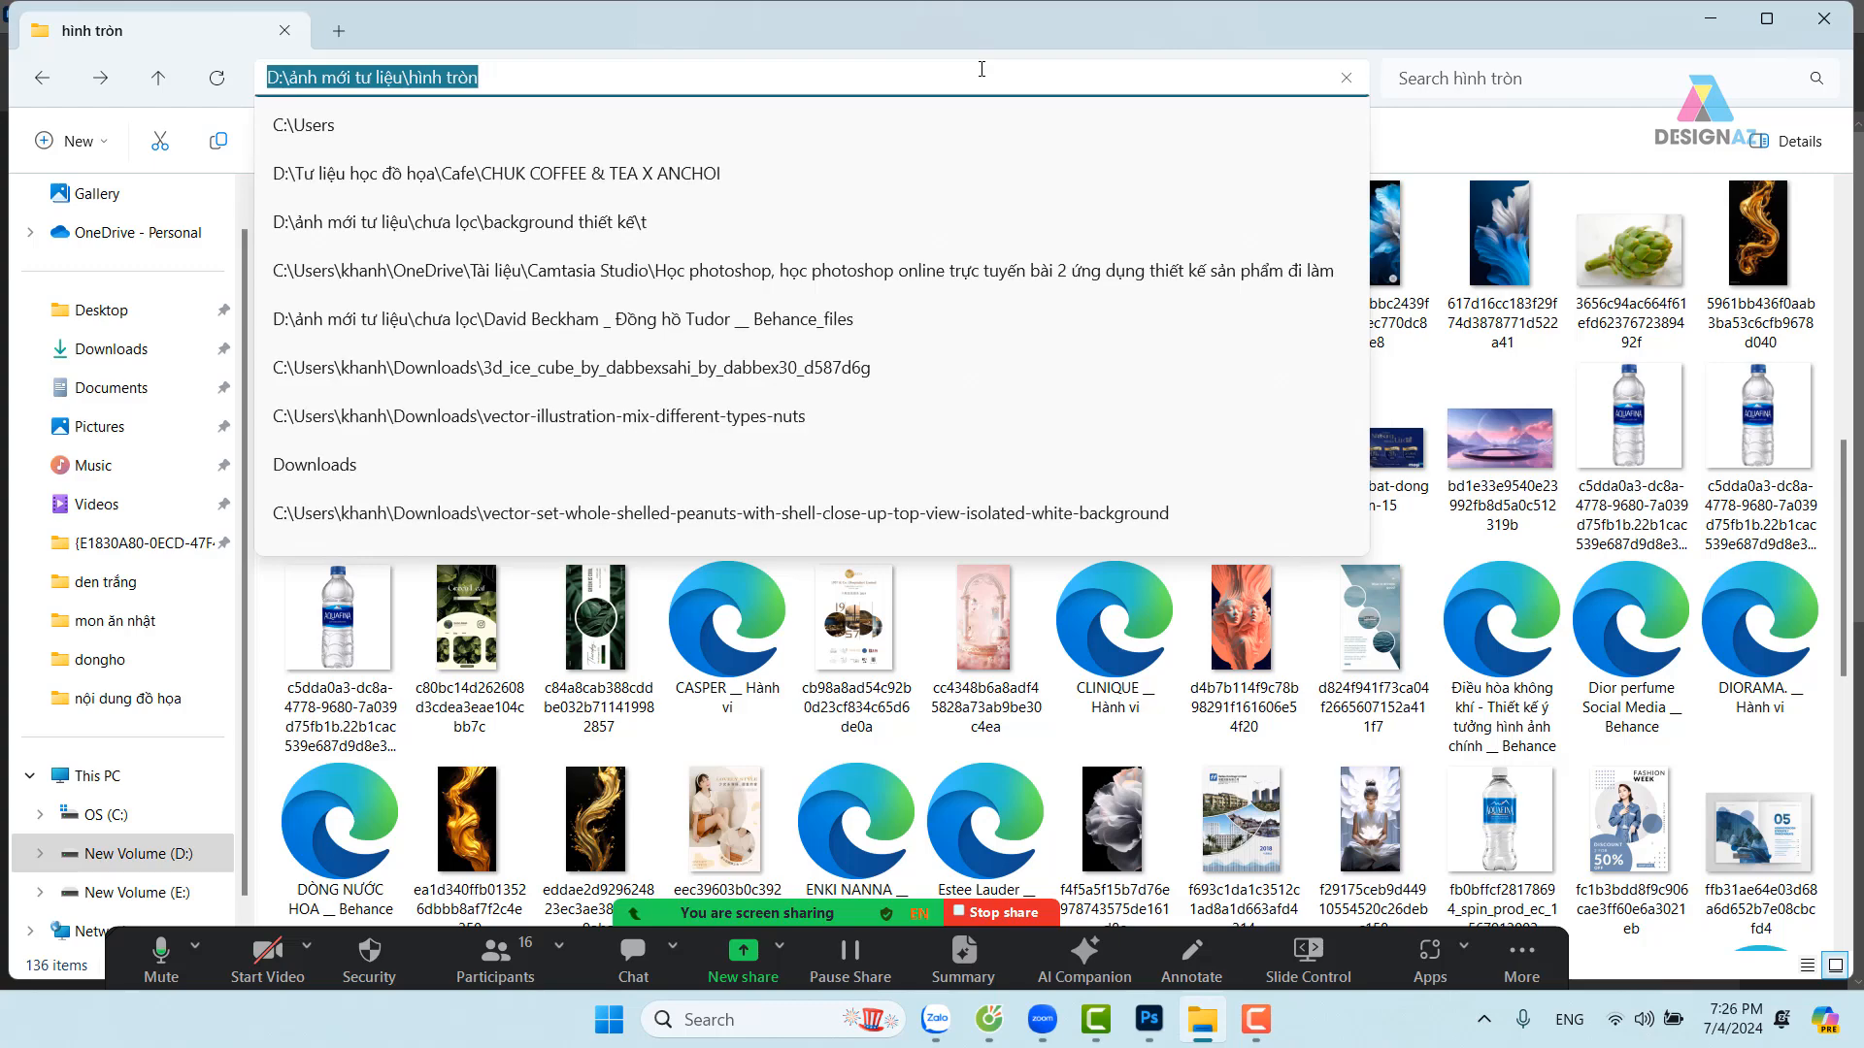
Bring Photoshop forward and go to the hình tròn folder in the Open dialog
left_click(1155, 1033)
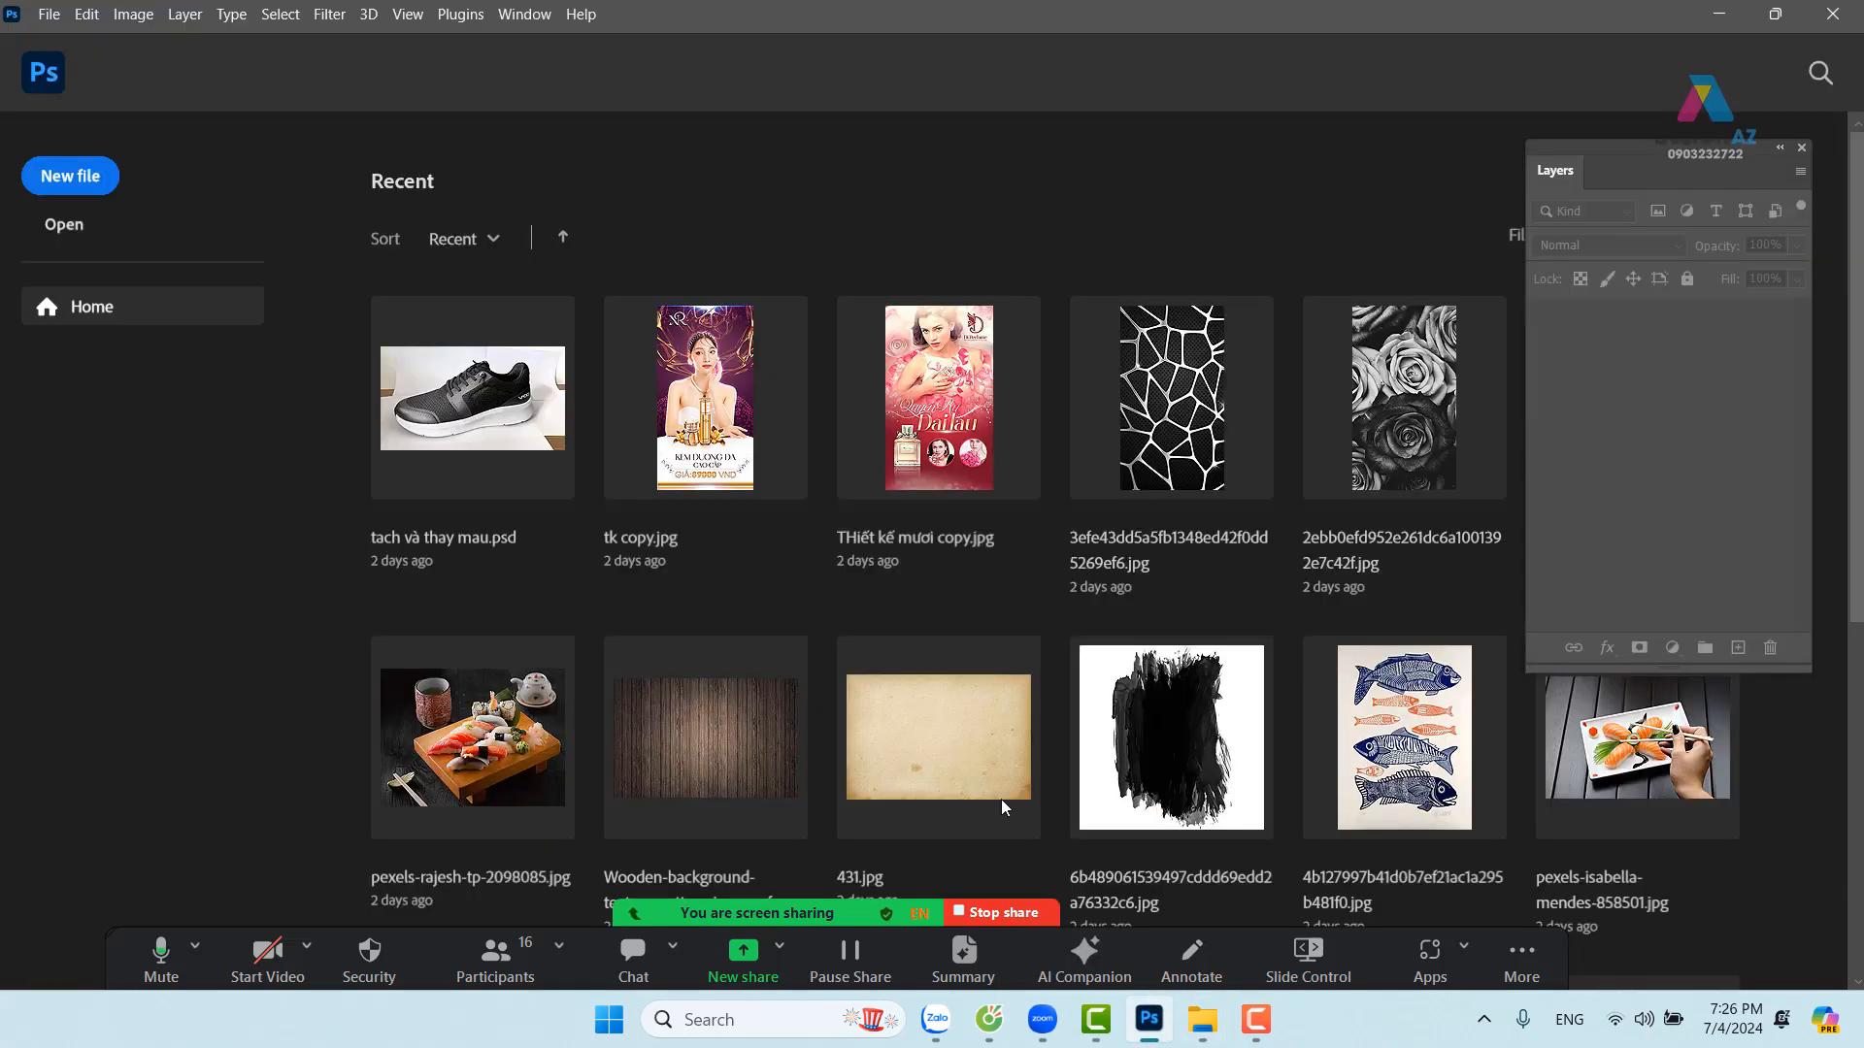
key("ctrl+o")
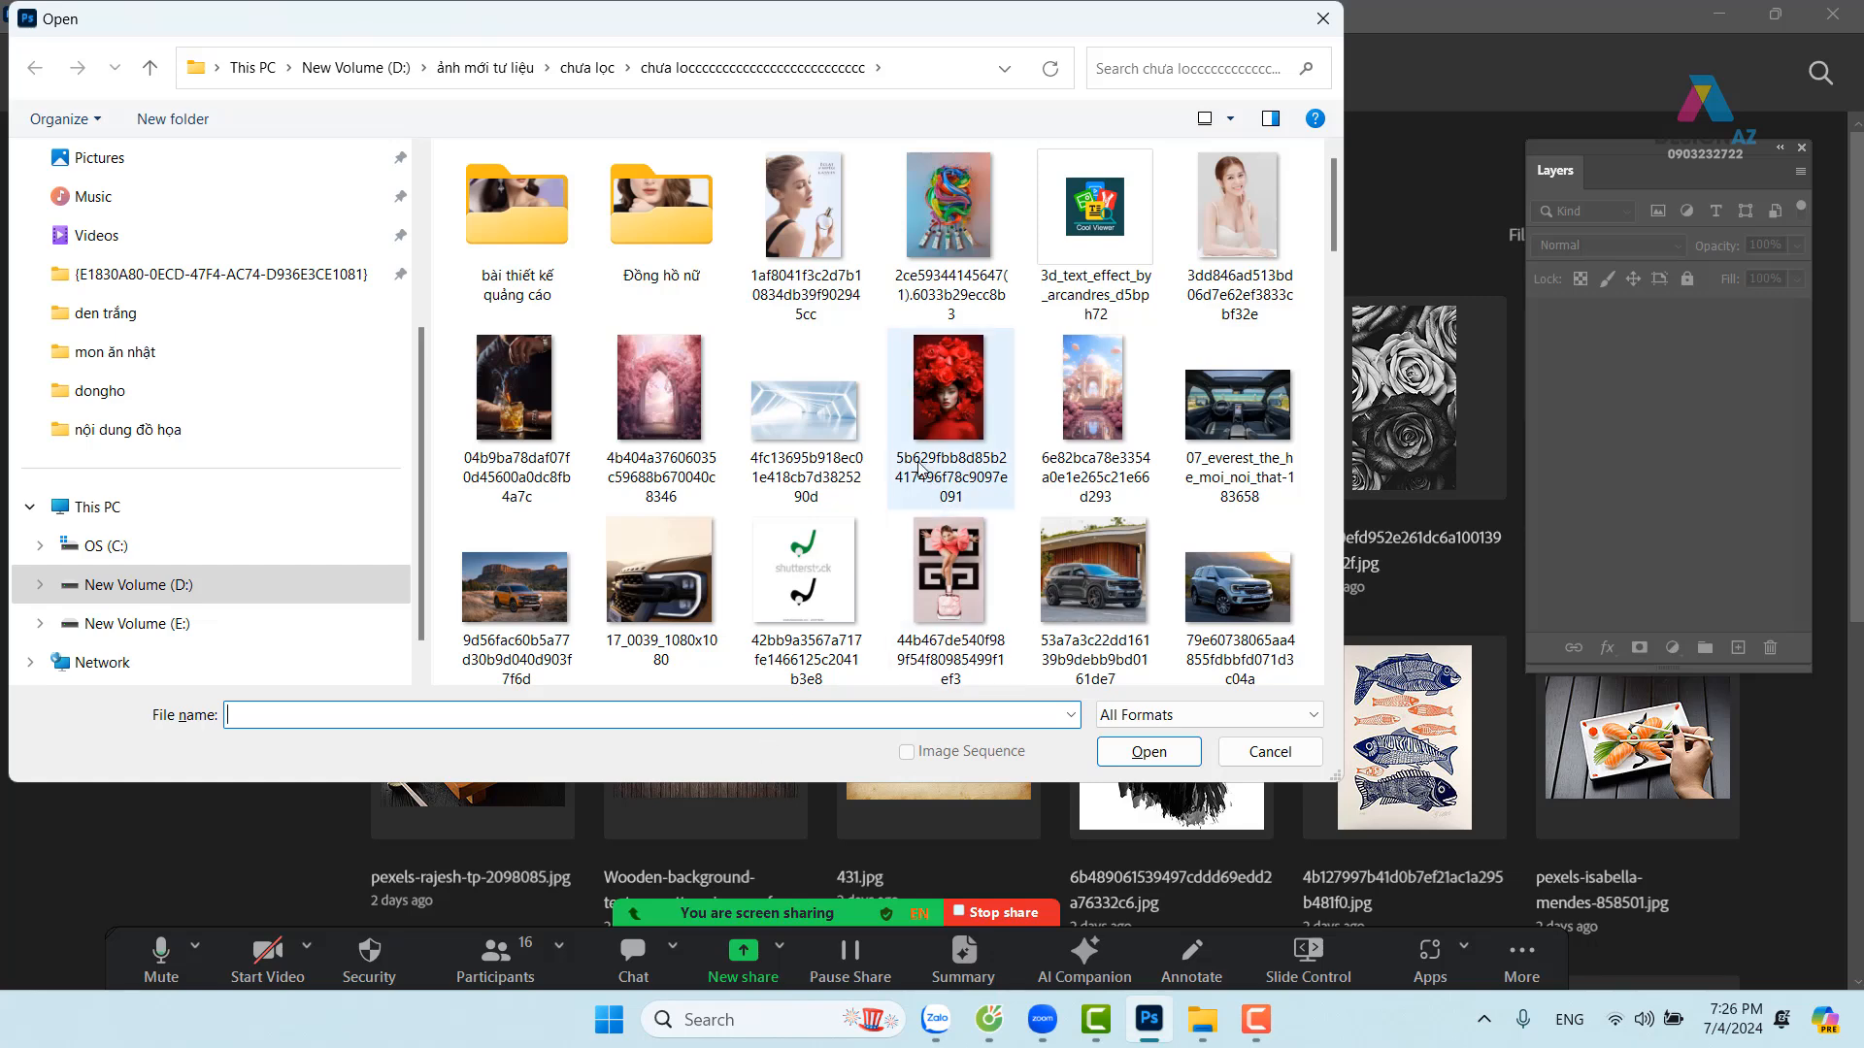
scroll(908, 418, "down", 2)
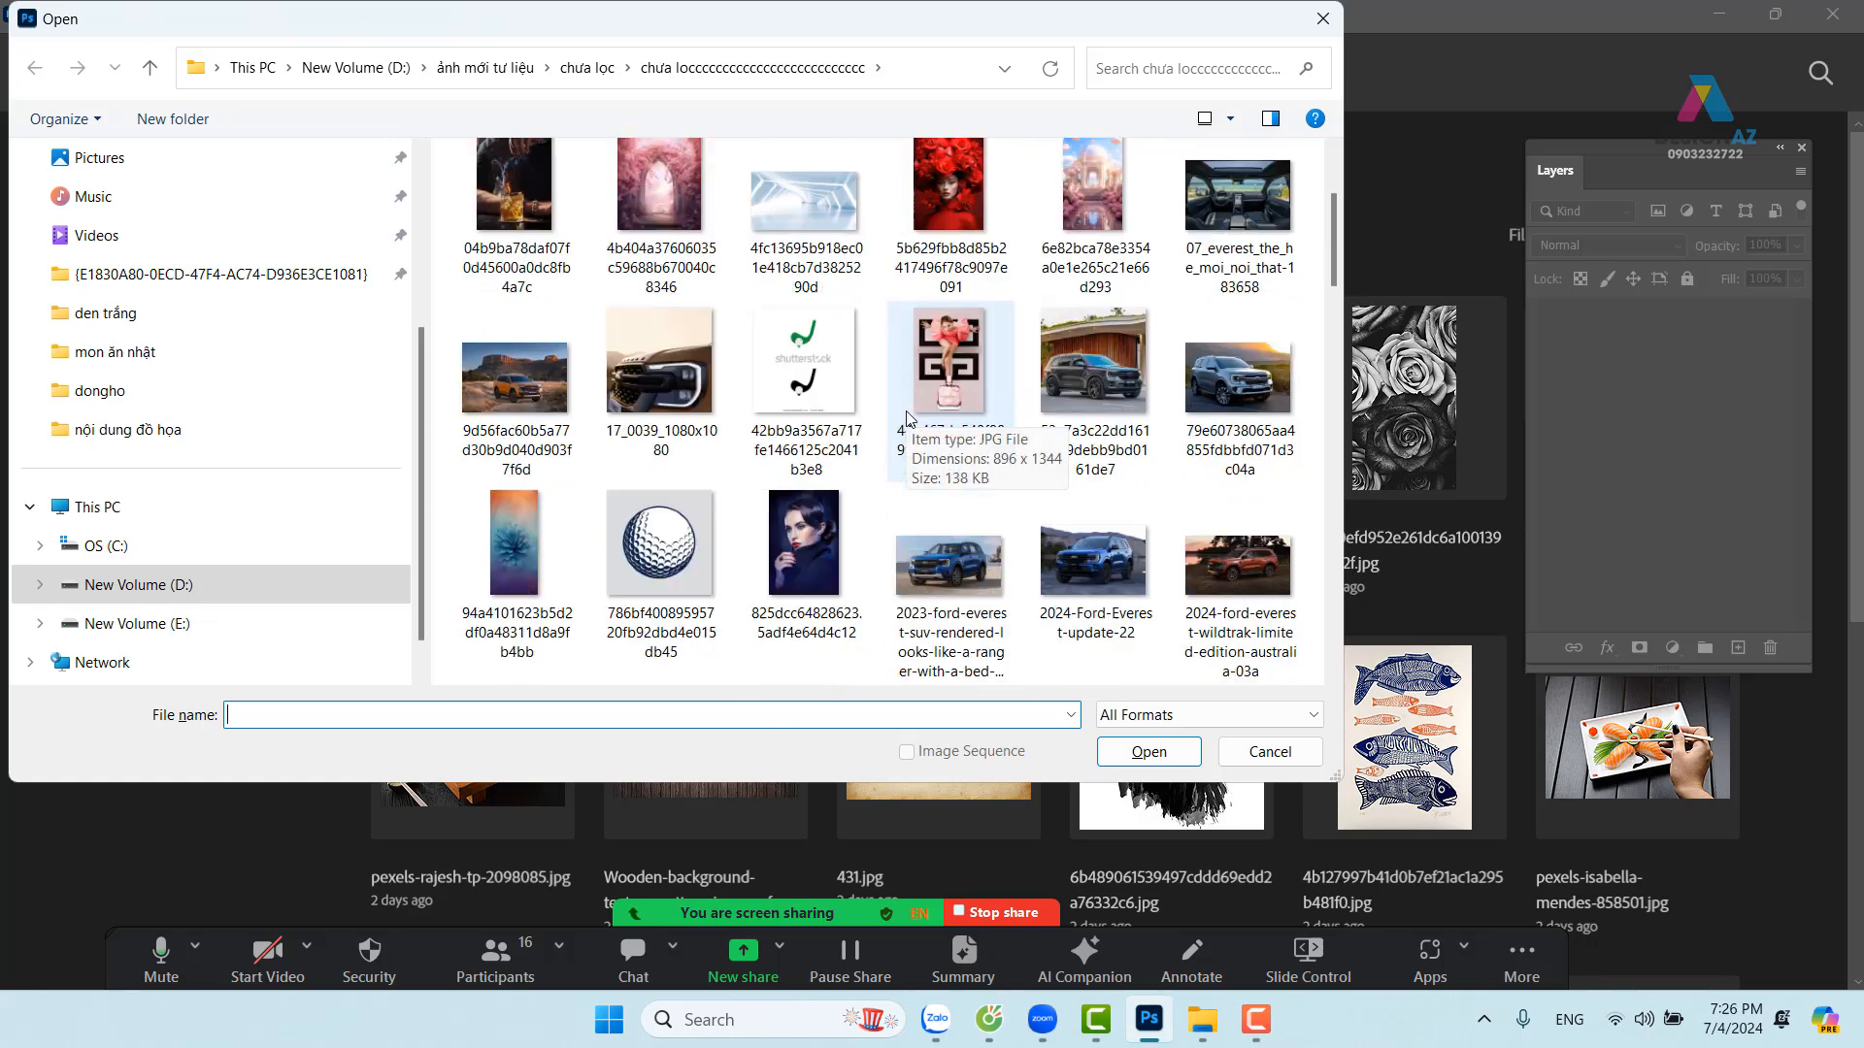
scroll(909, 418, "down", 2)
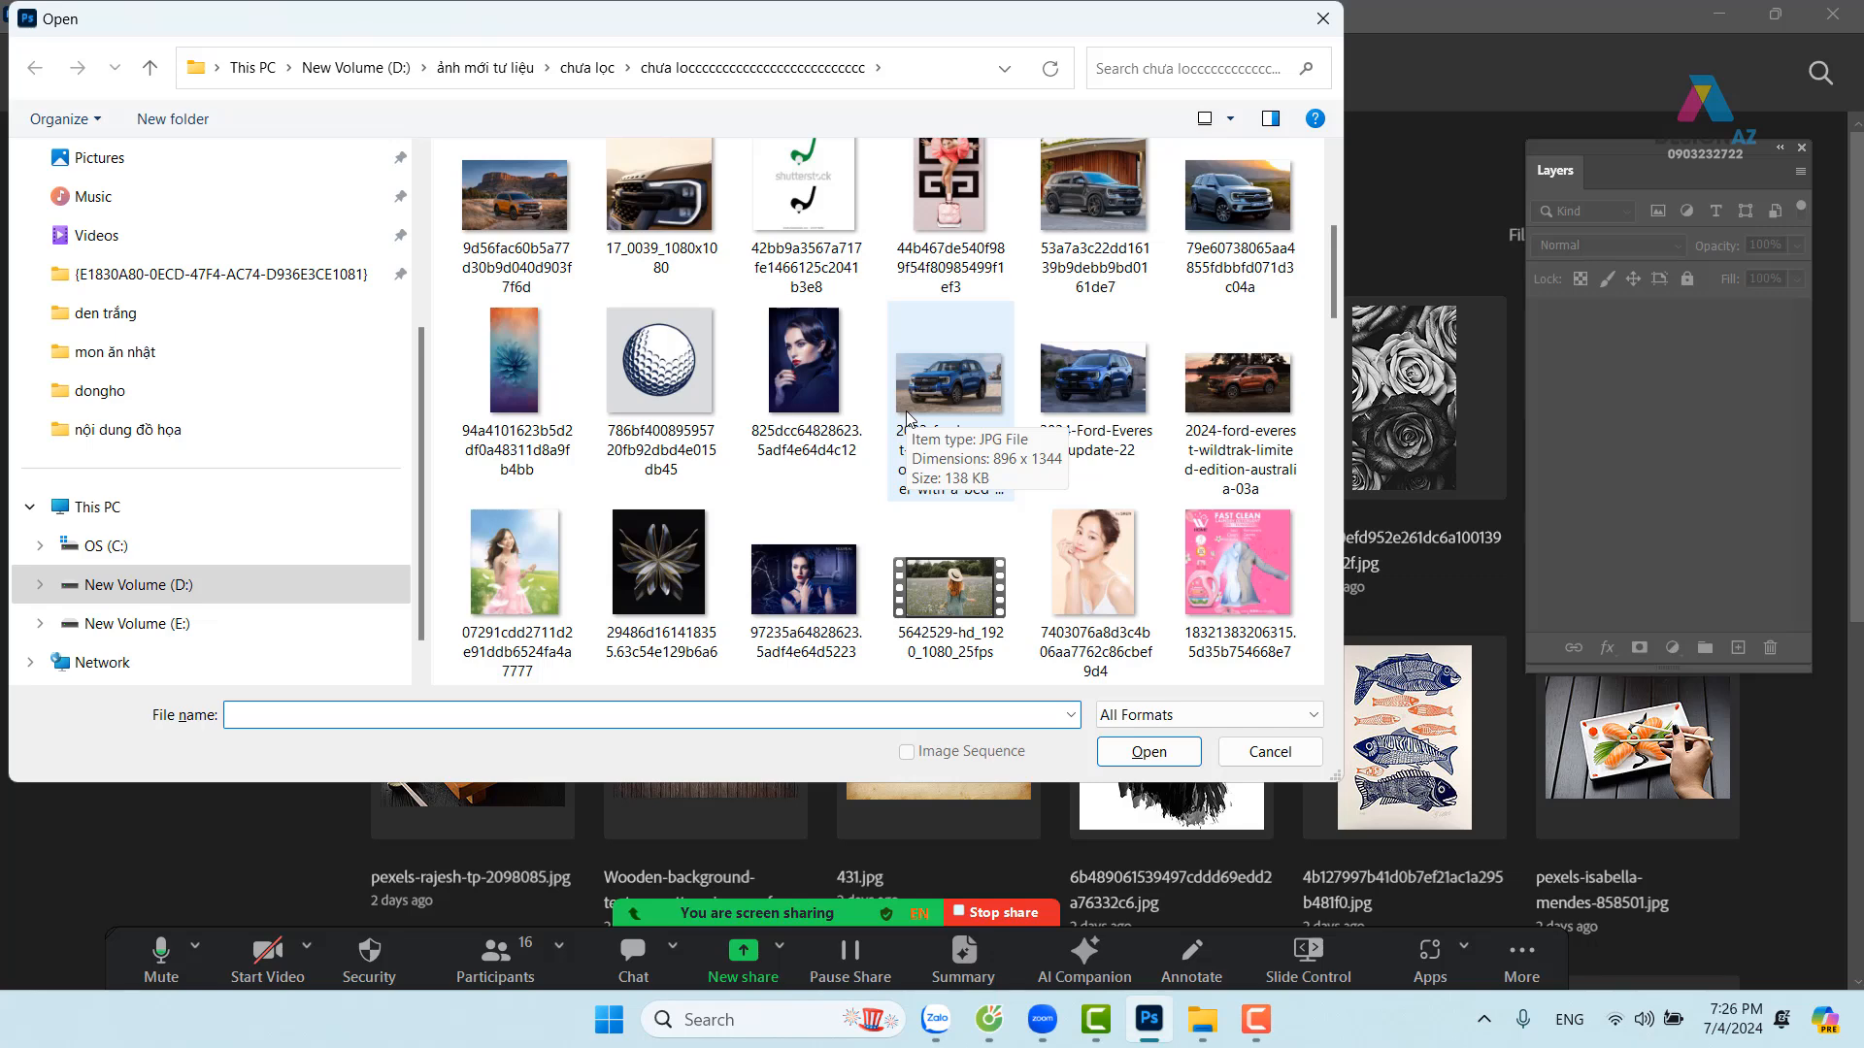
type("D:\\ảnh mới tư liệu\\hình tròn")
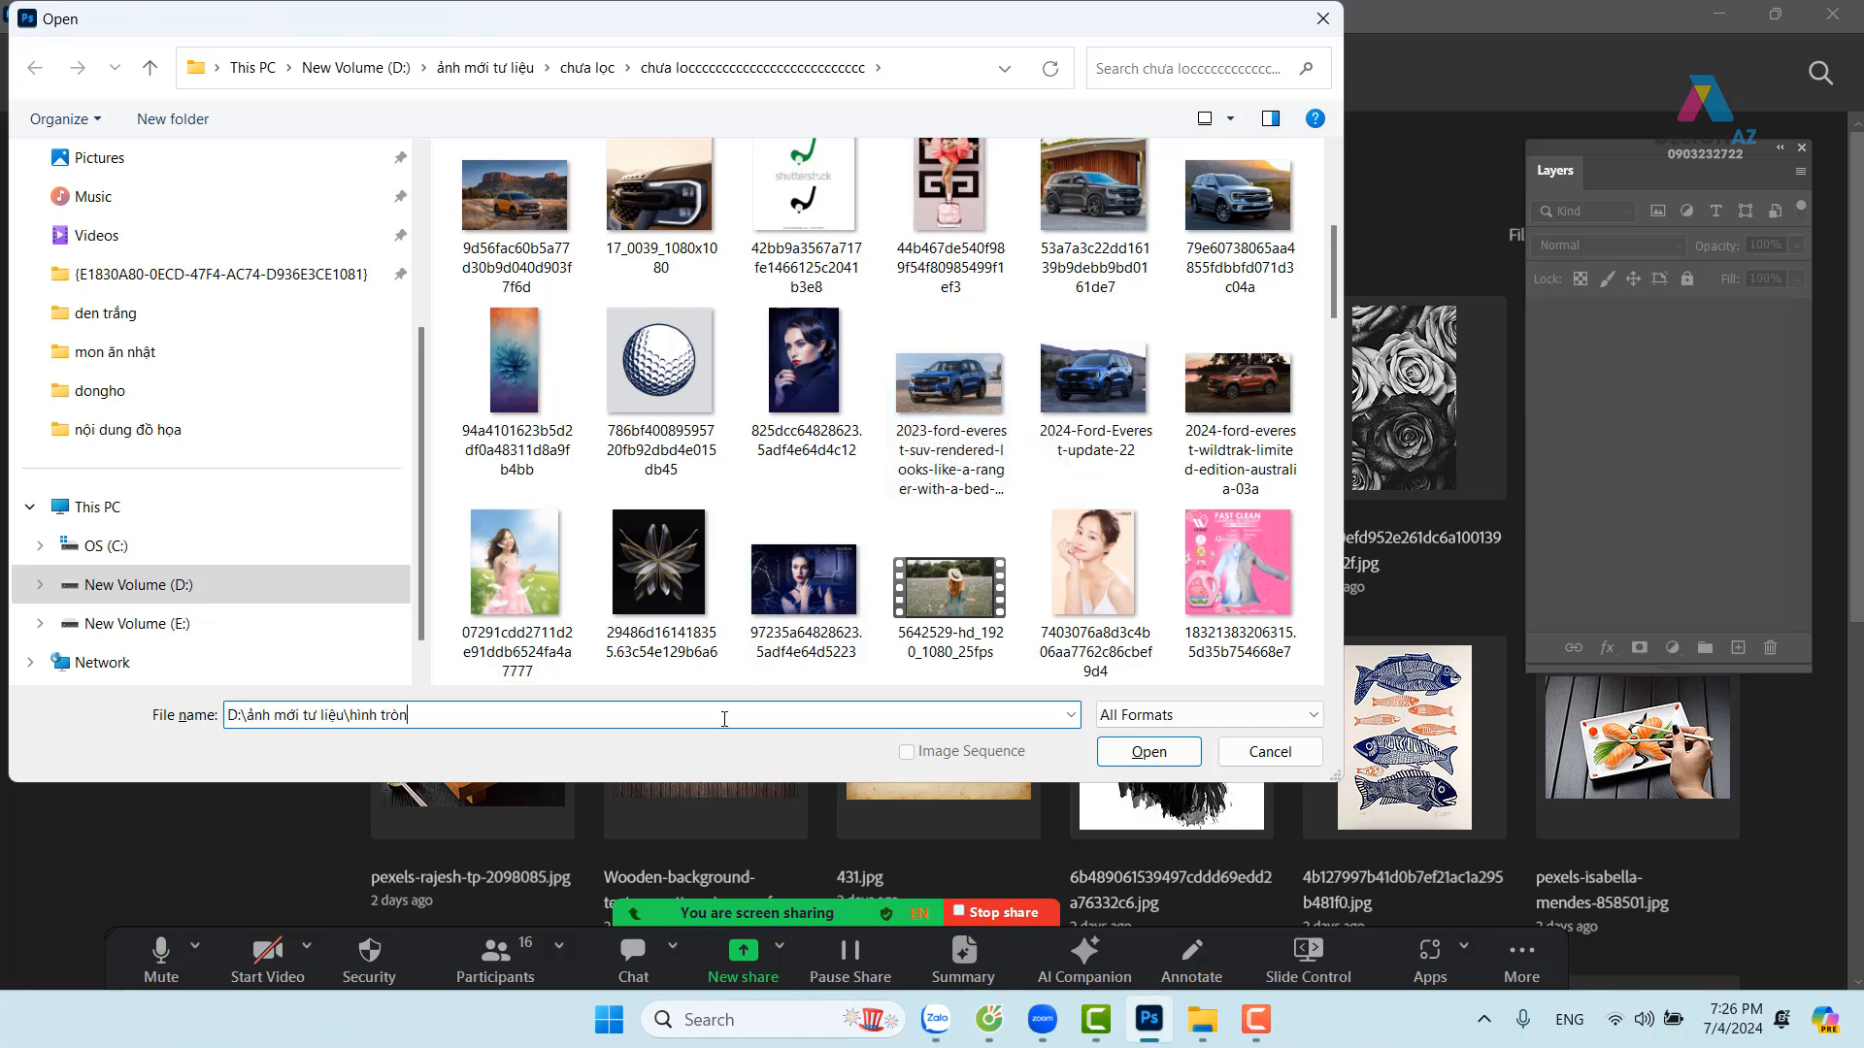
key("Return")
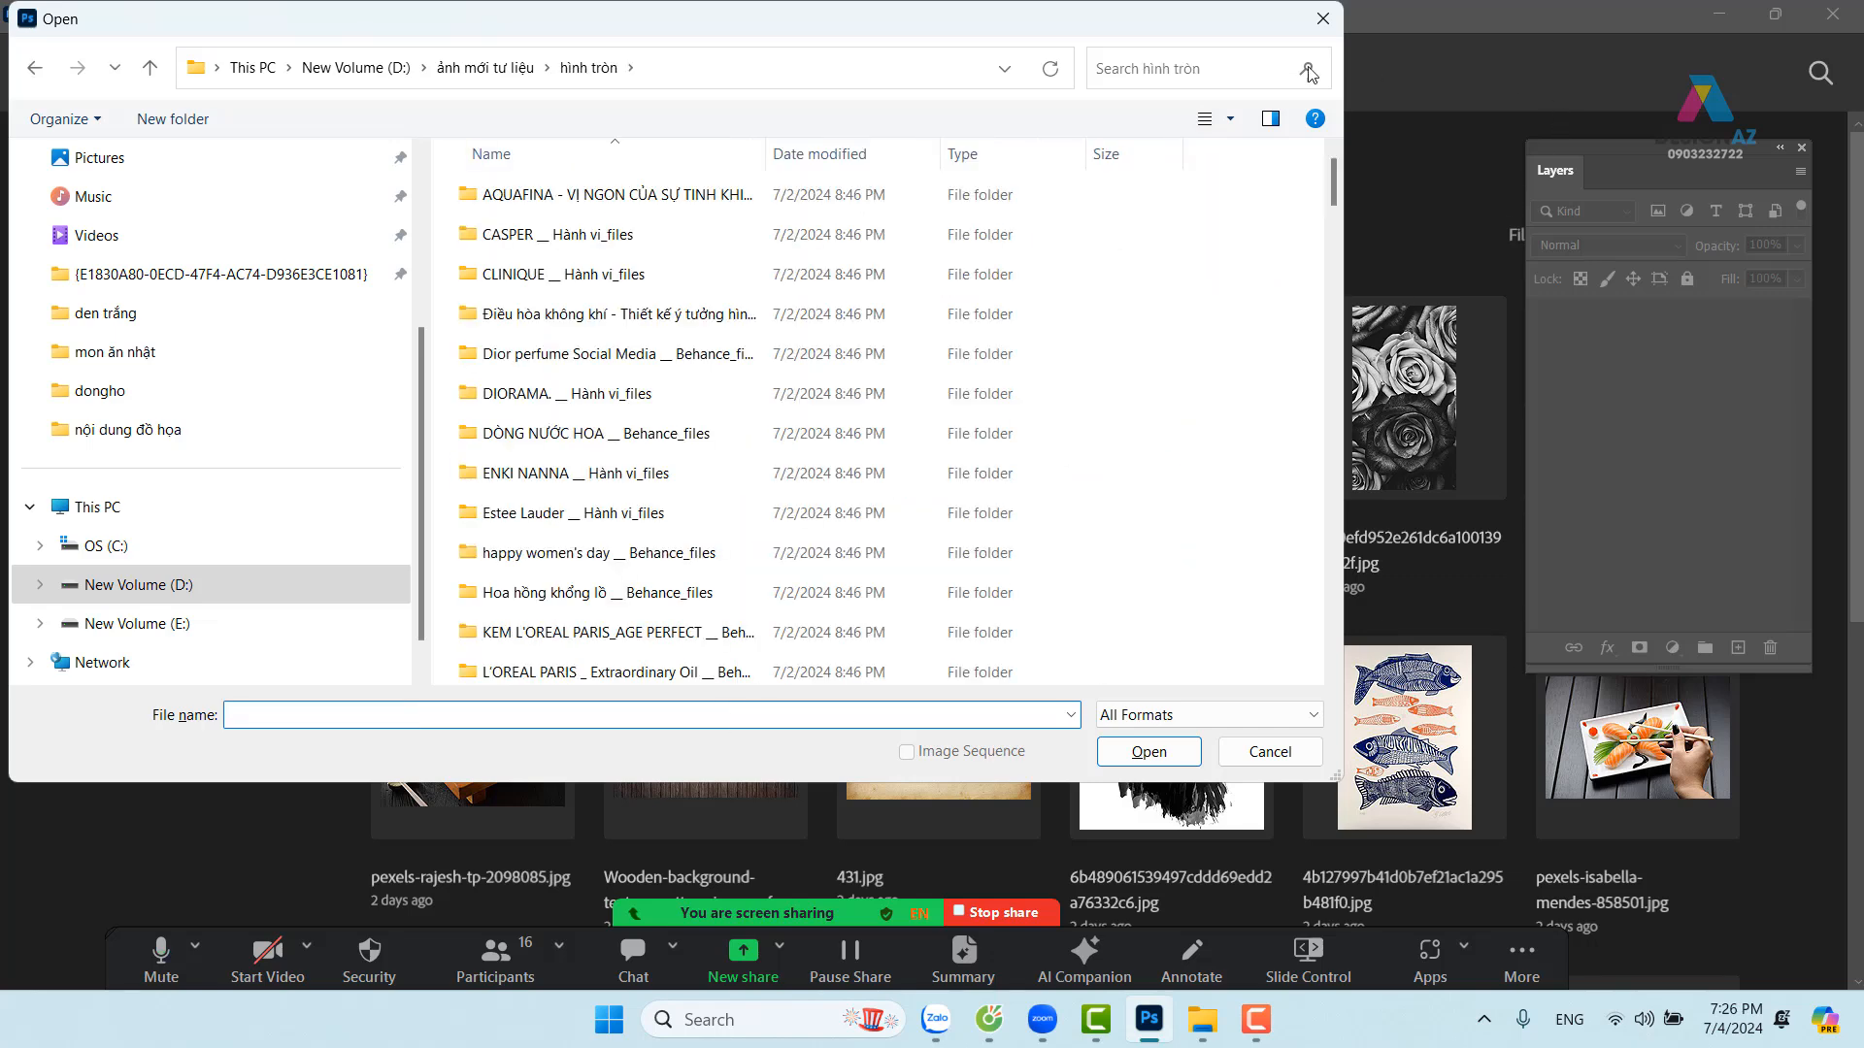
Show files as large icons and open the pink desert podium image 83e1c1e69b36279074e3331690fa6792.jpg
left_click(1230, 119)
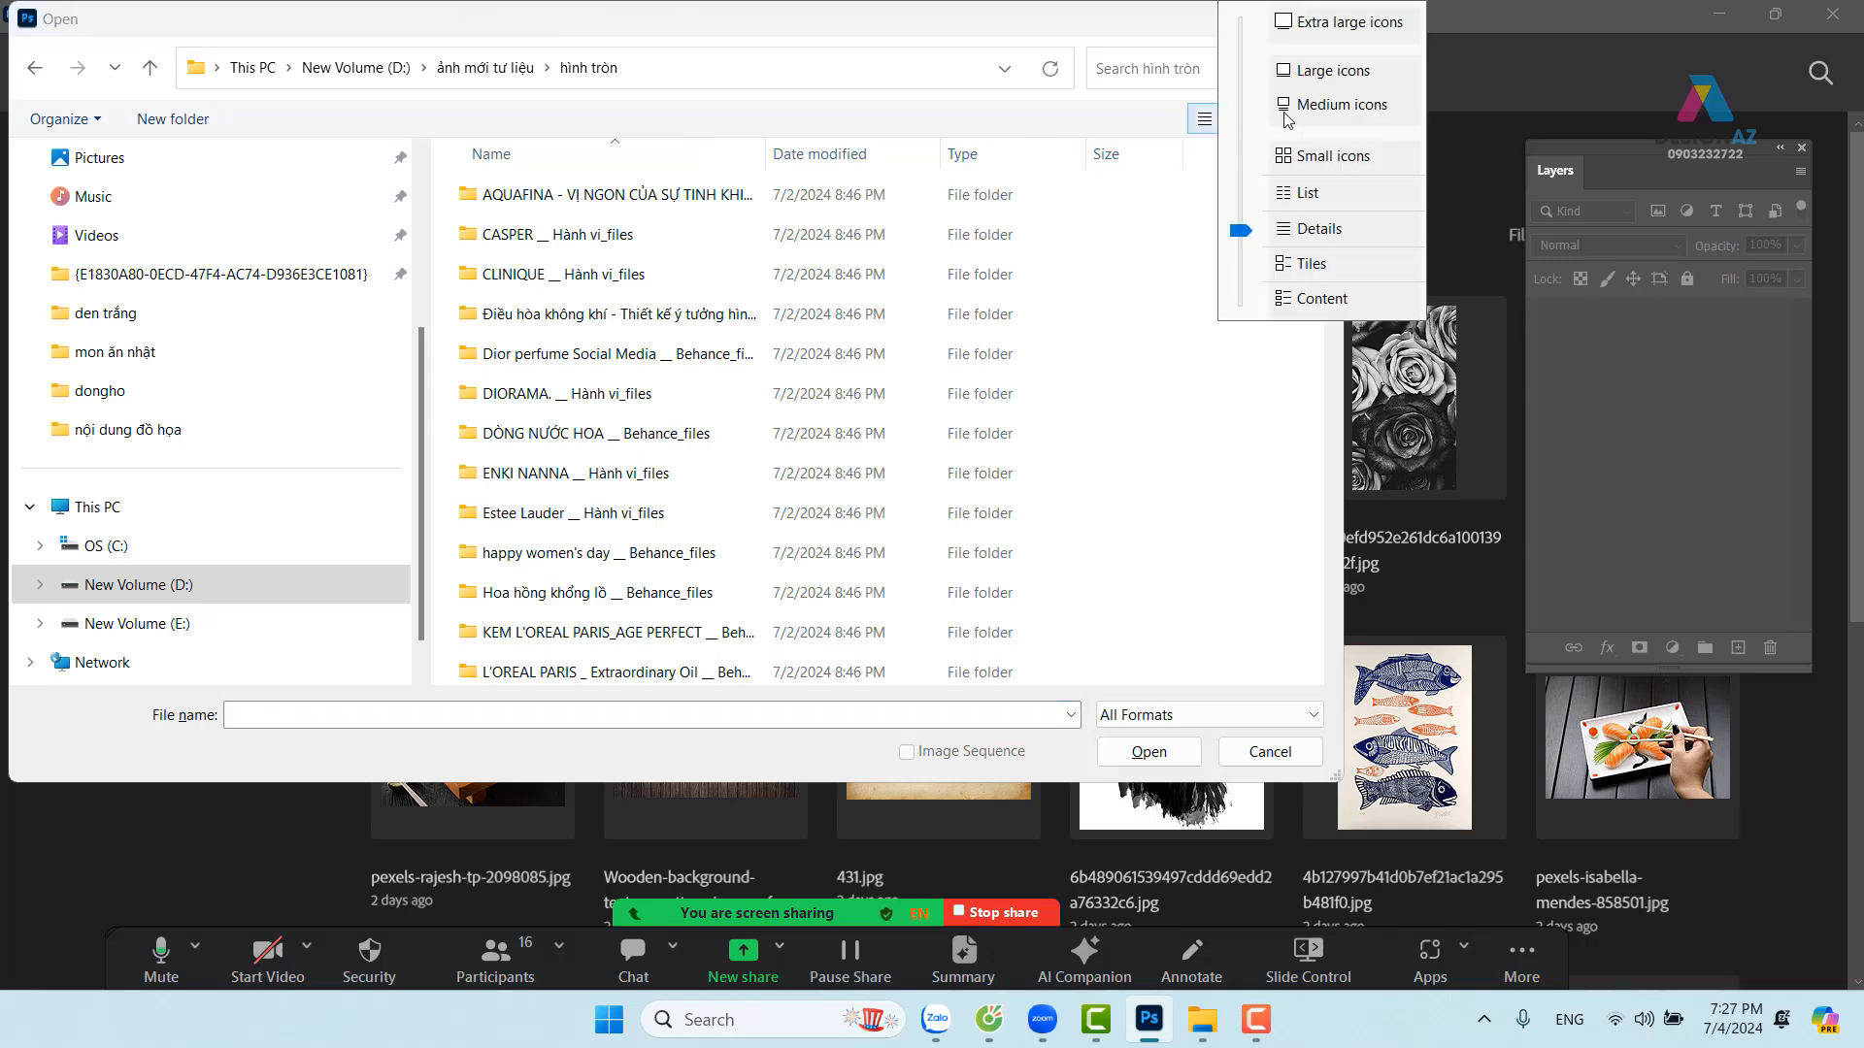
left_click(1328, 71)
scroll(1081, 364, "down", 8)
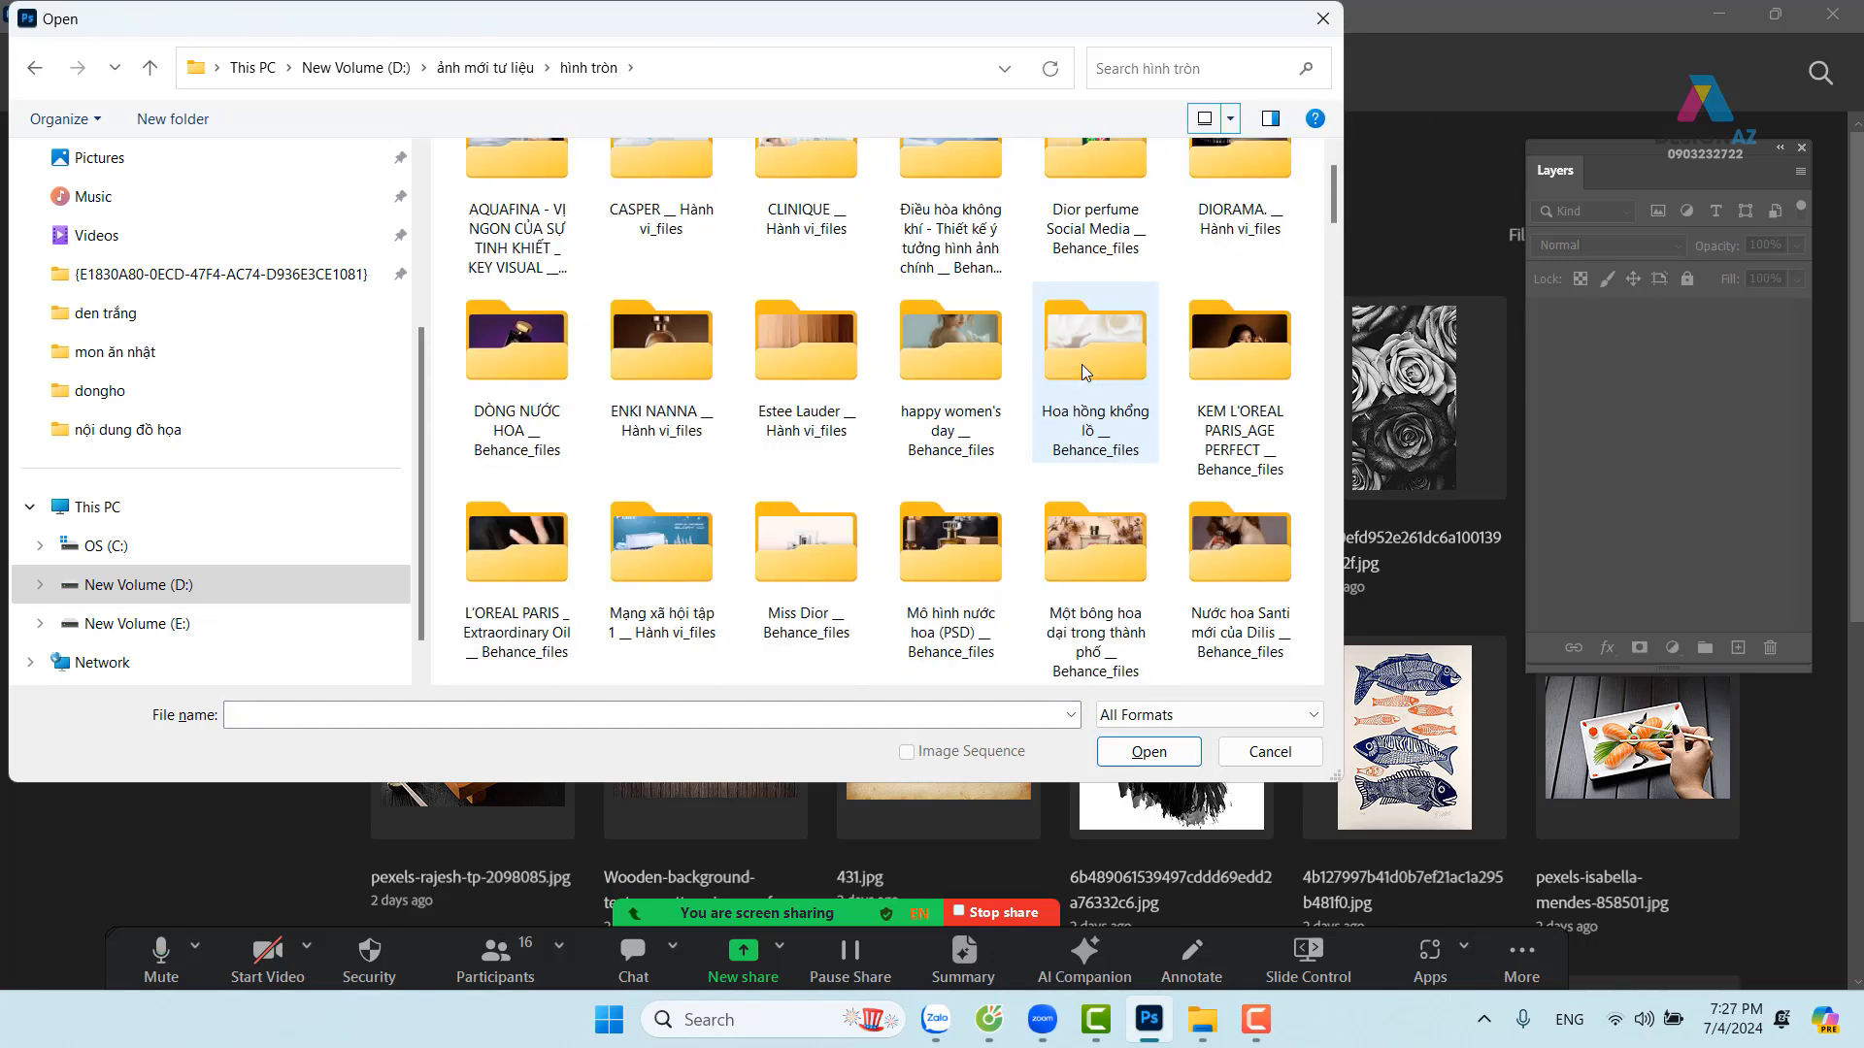
scroll(1084, 372, "down", 2)
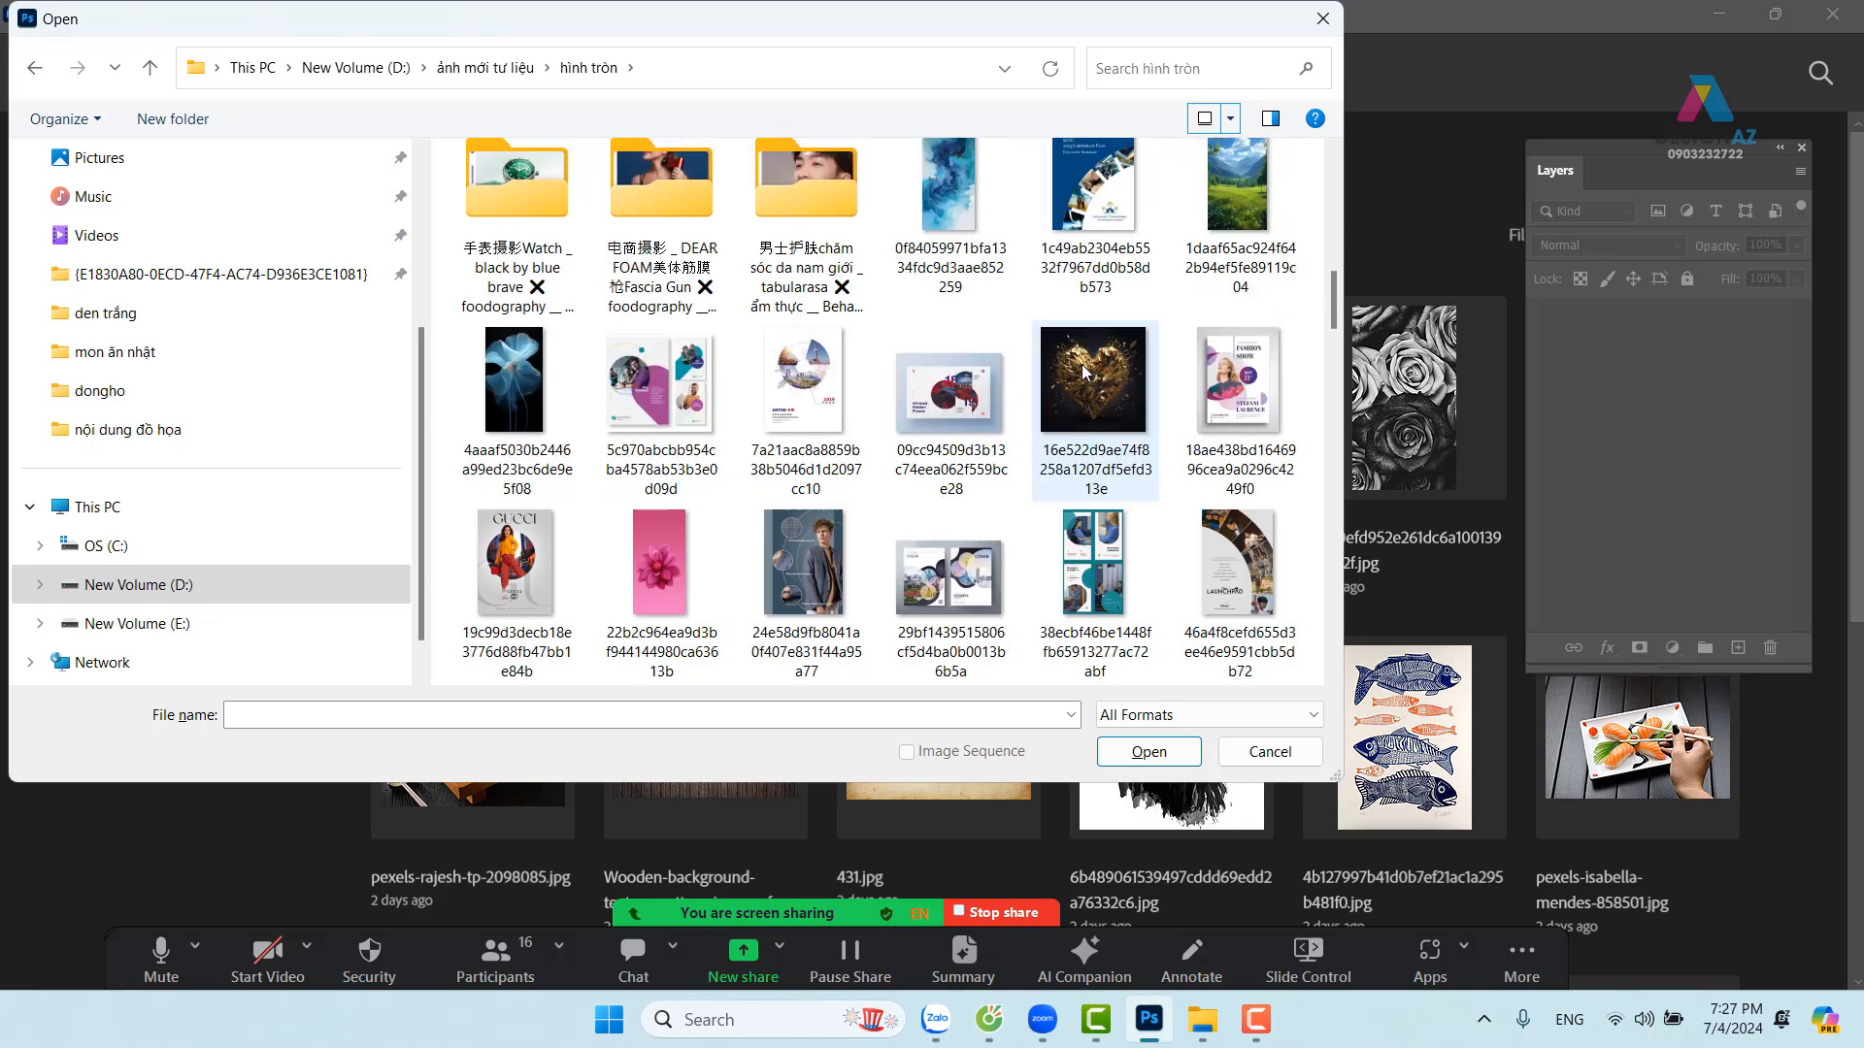
scroll(1085, 372, "down", 6)
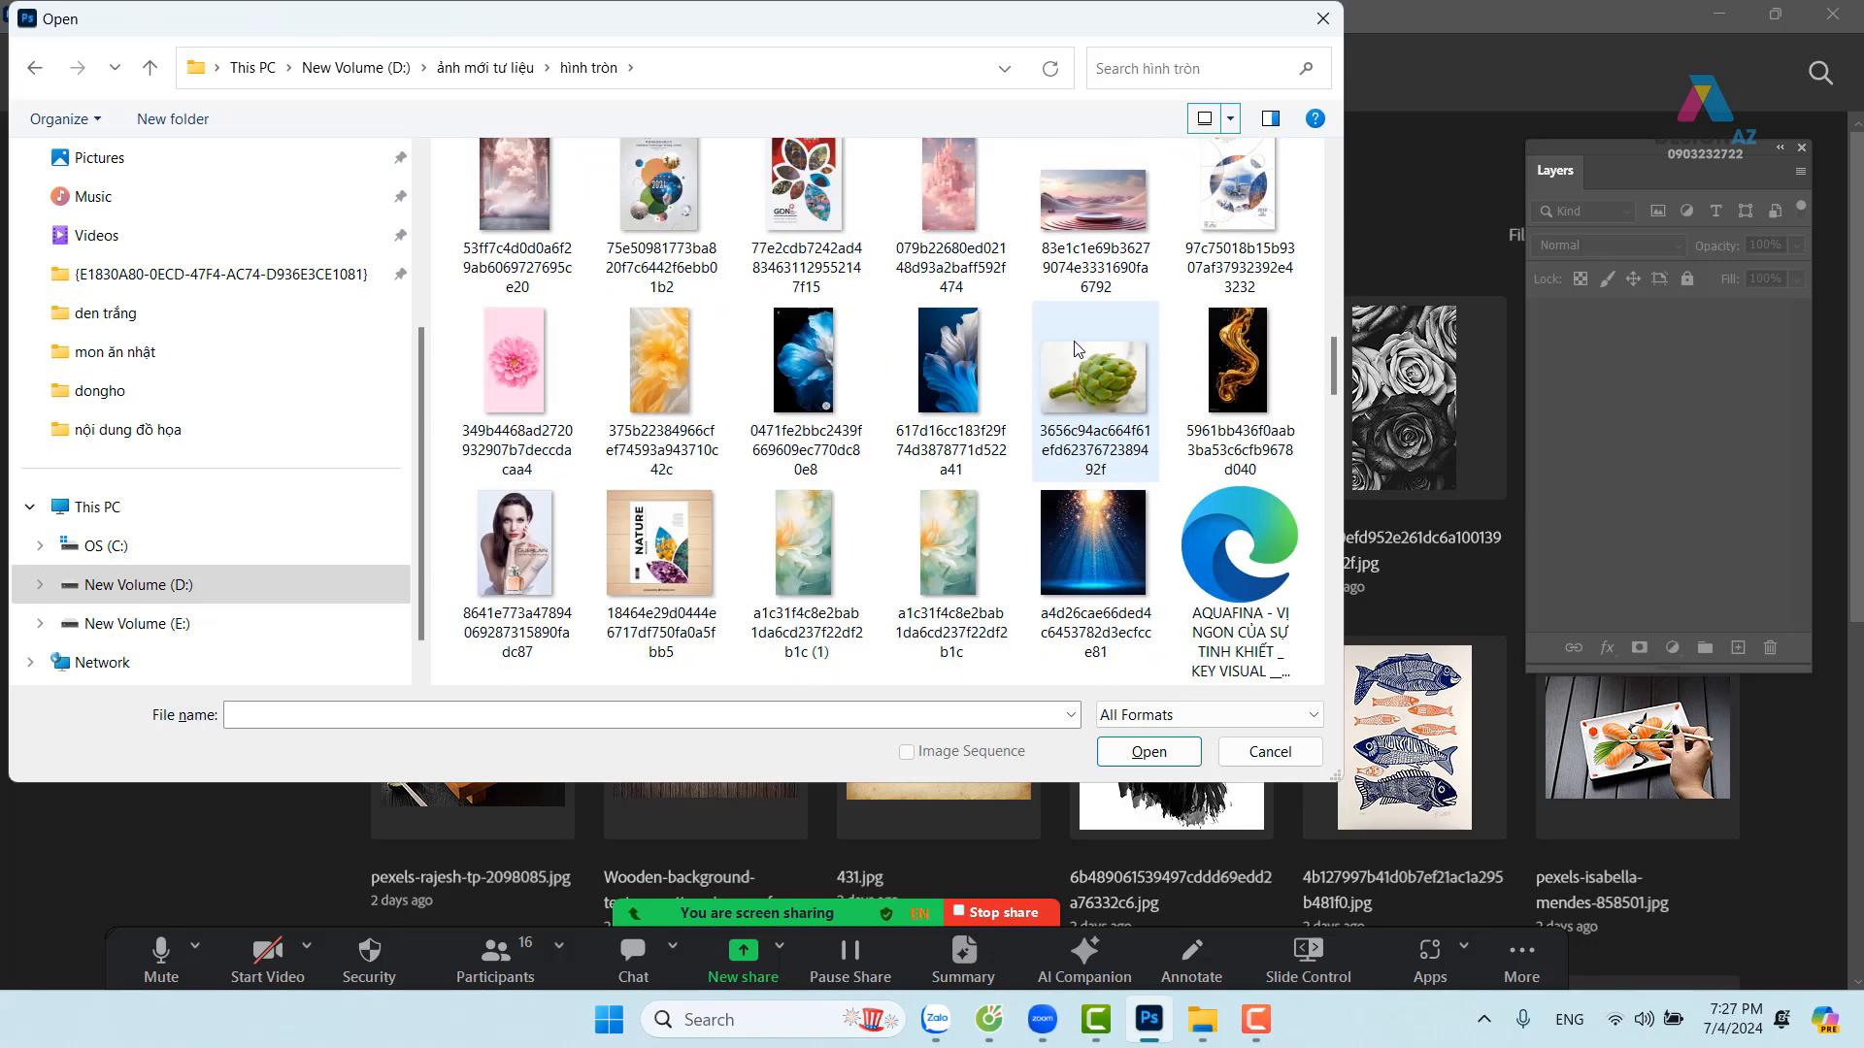
left_click(1094, 238)
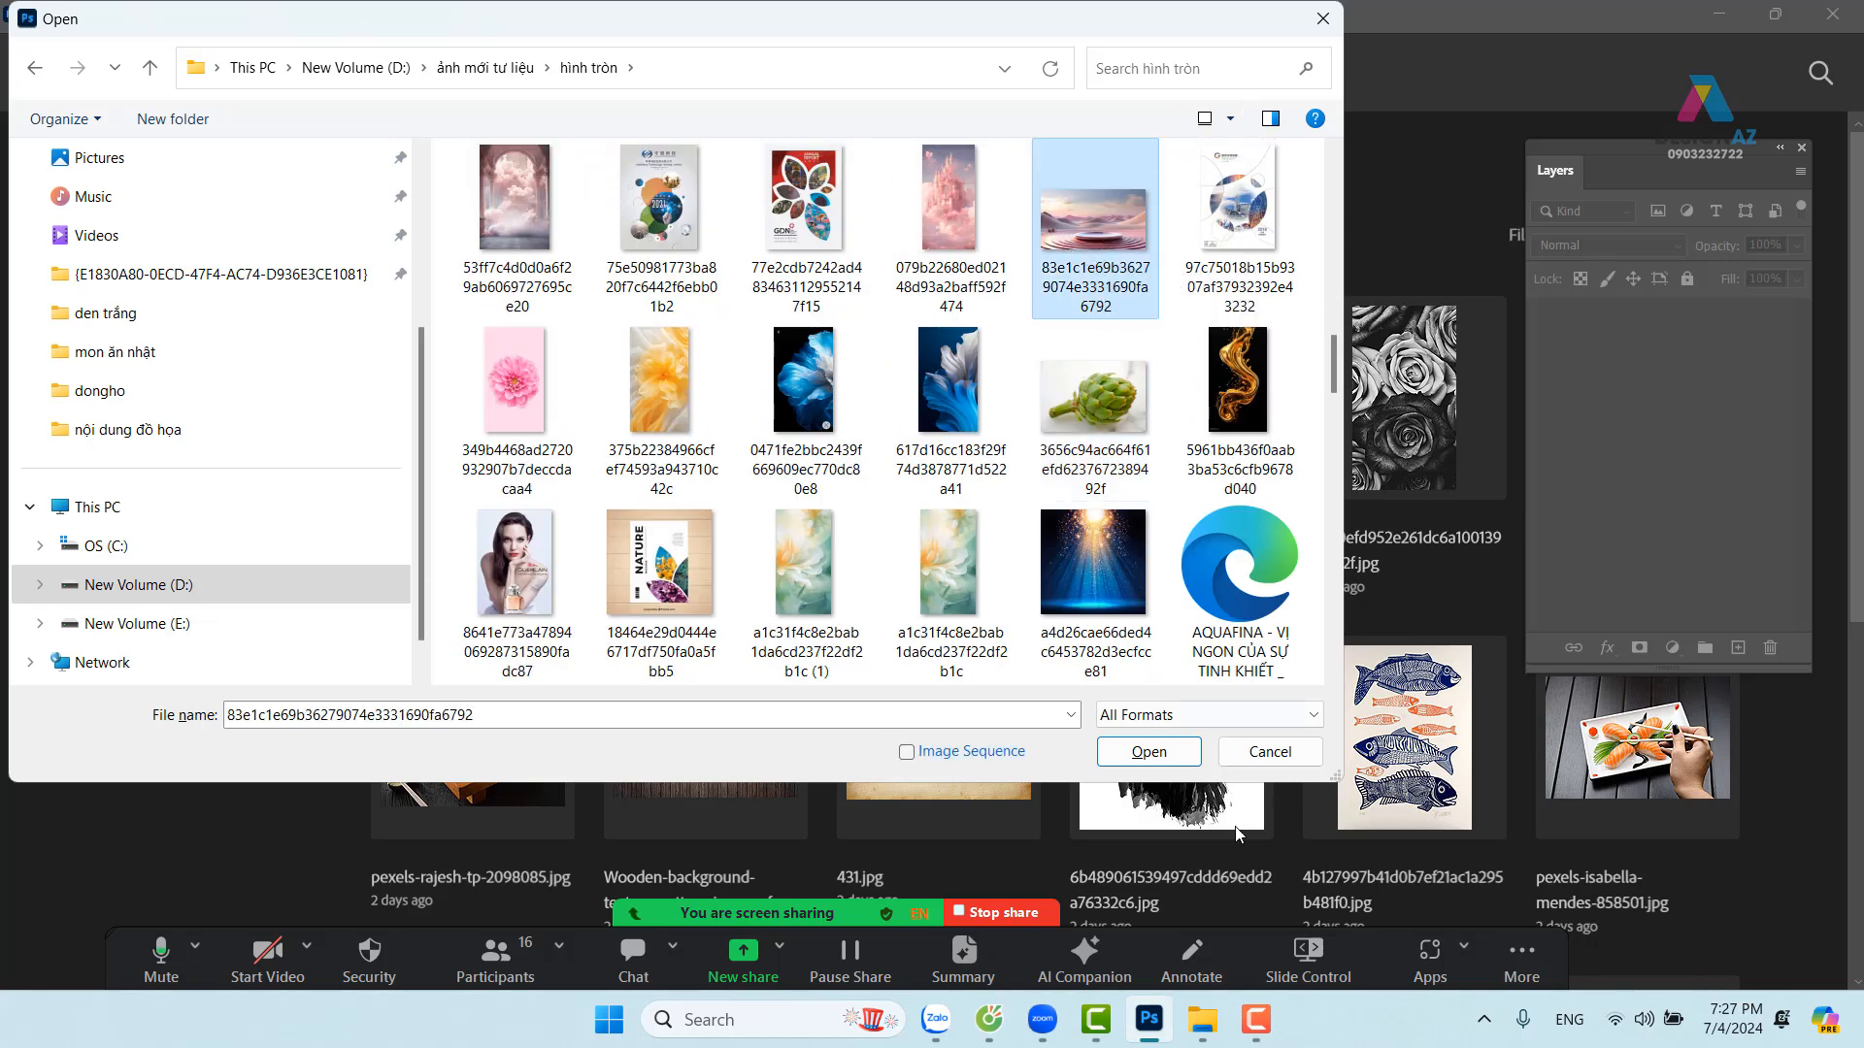
left_click(1155, 752)
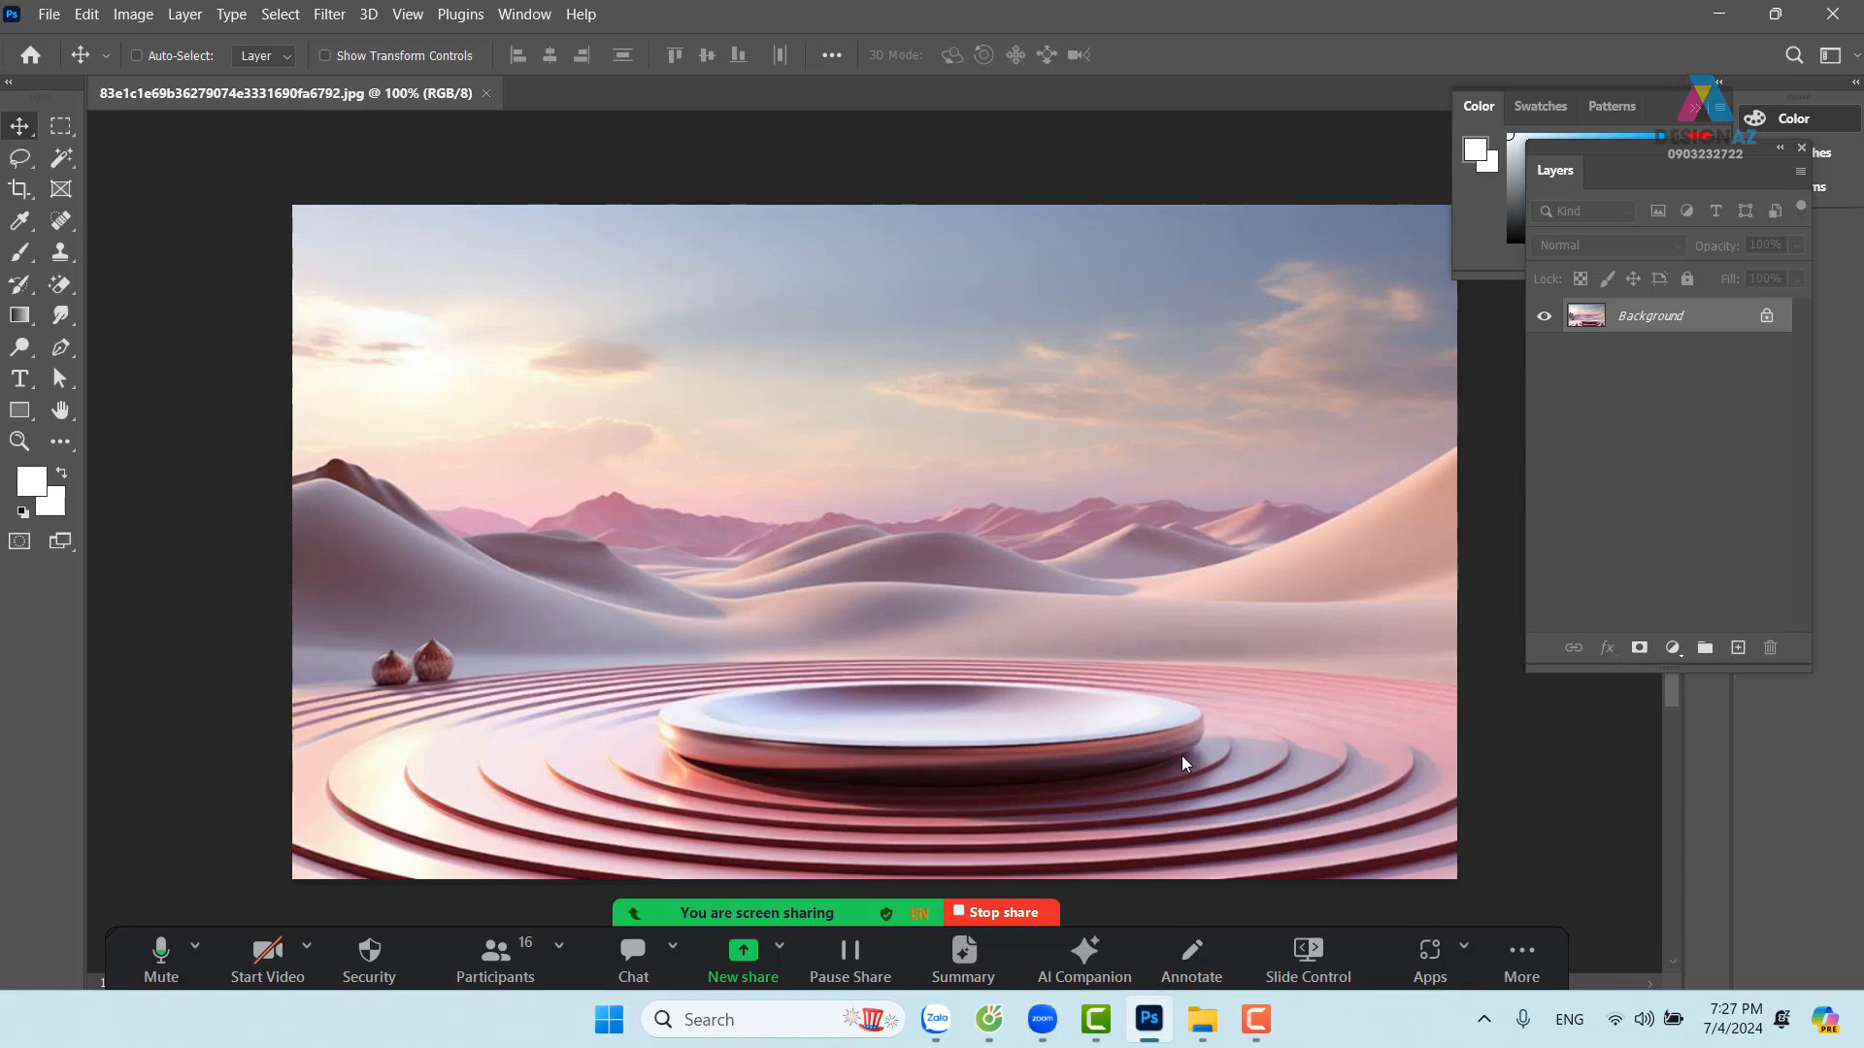
Open the Aquafina bottle image c5dda0a3… from hình tròn as a second document
key("ctrl+o")
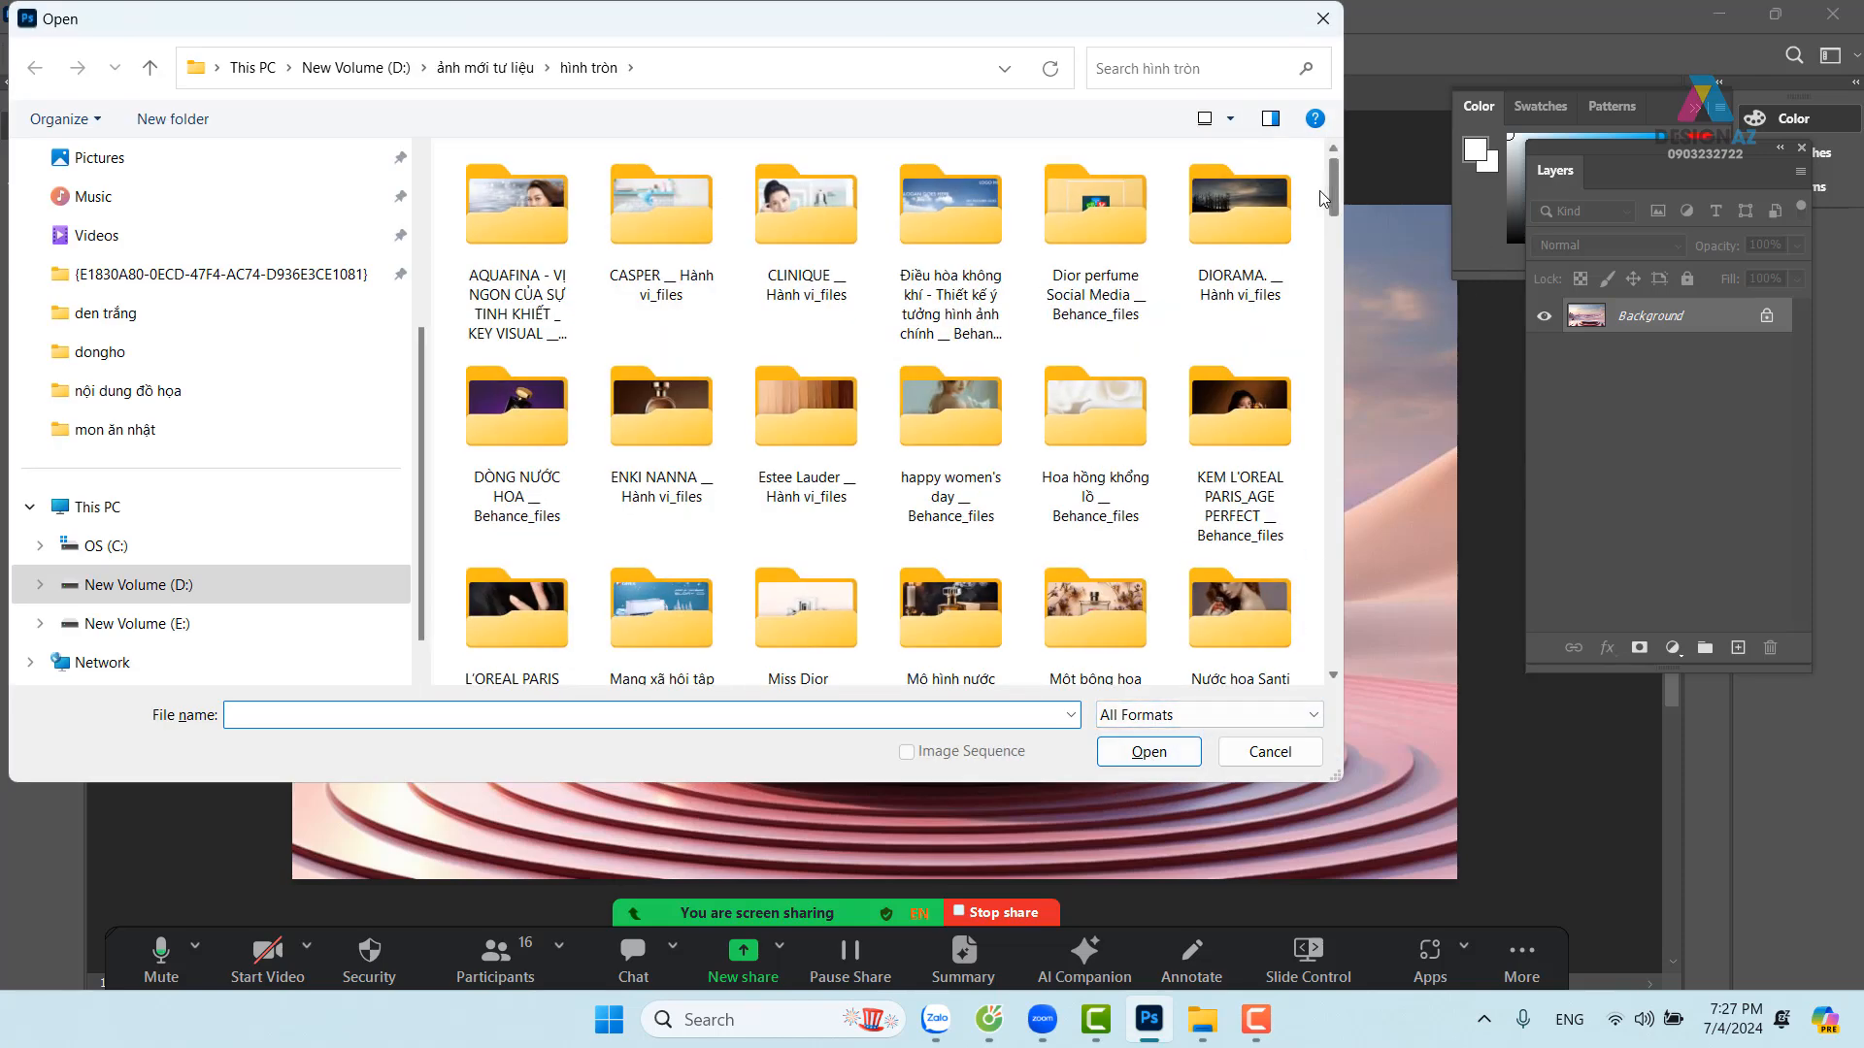
left_click_drag(1331, 195, 1363, 432)
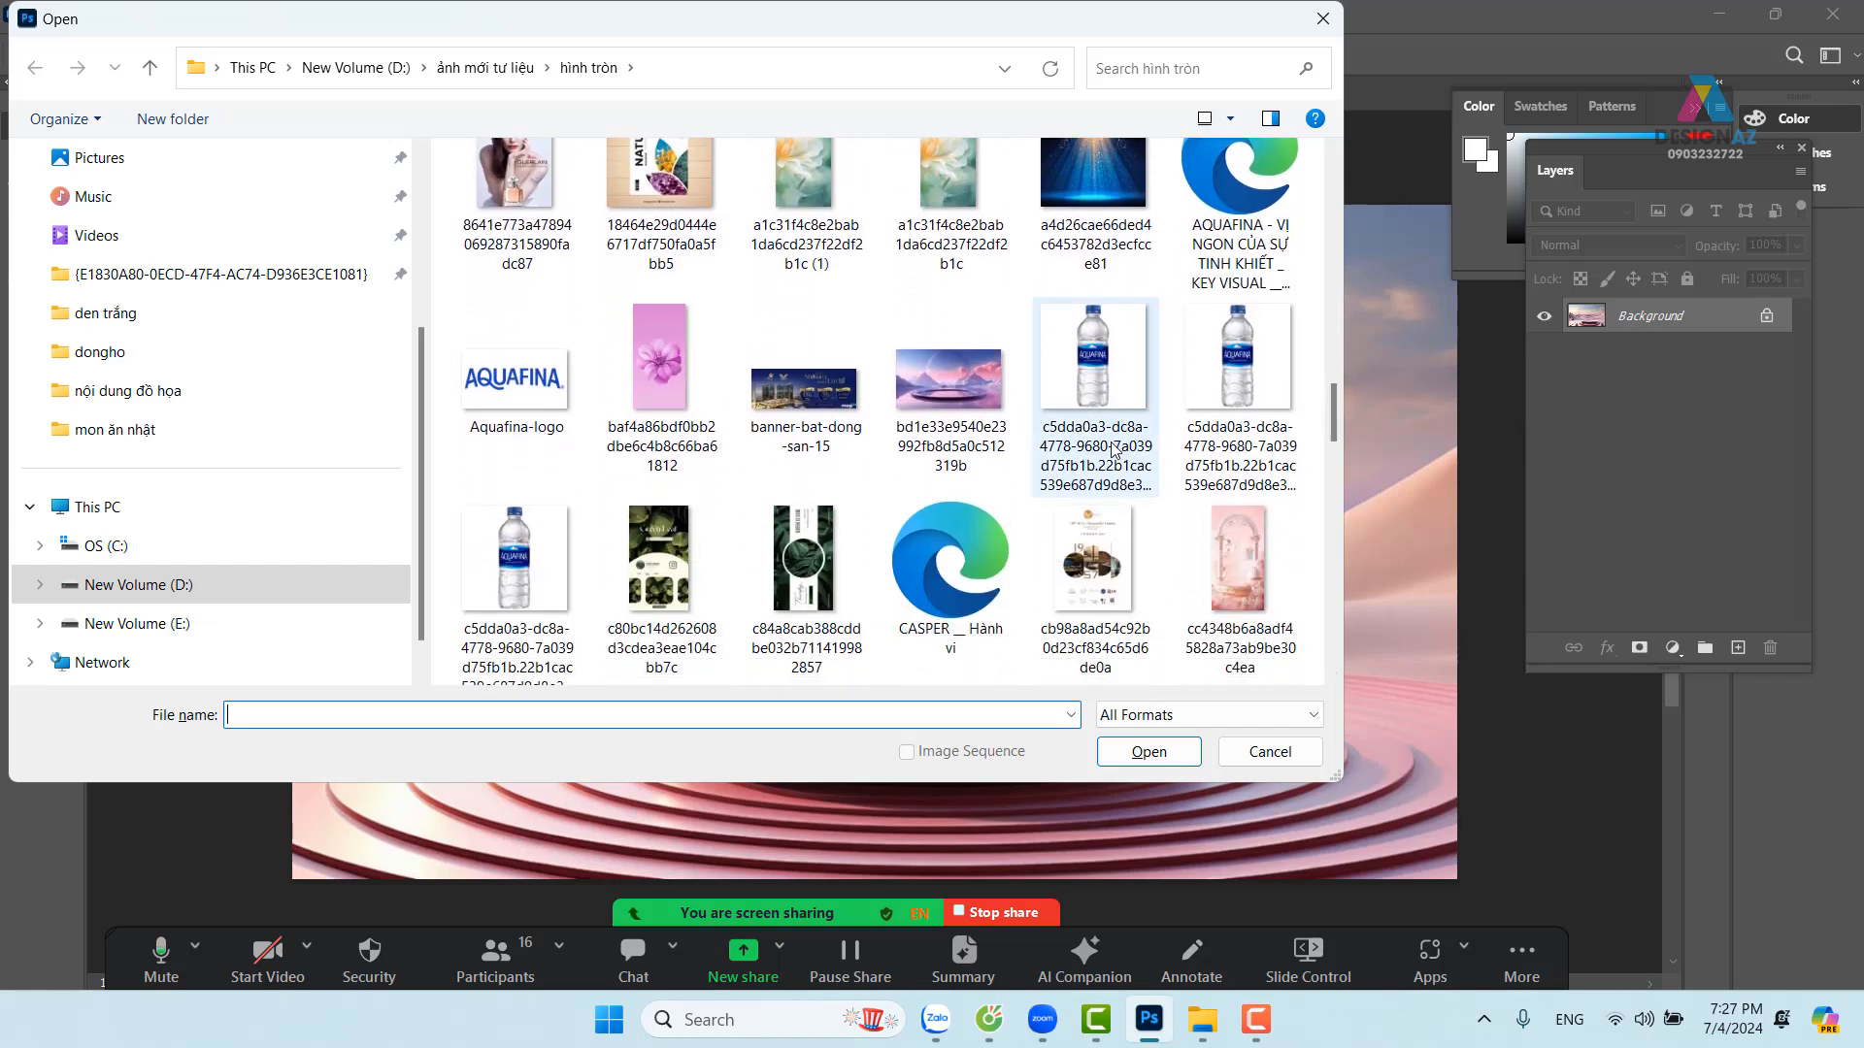
left_click(1093, 352)
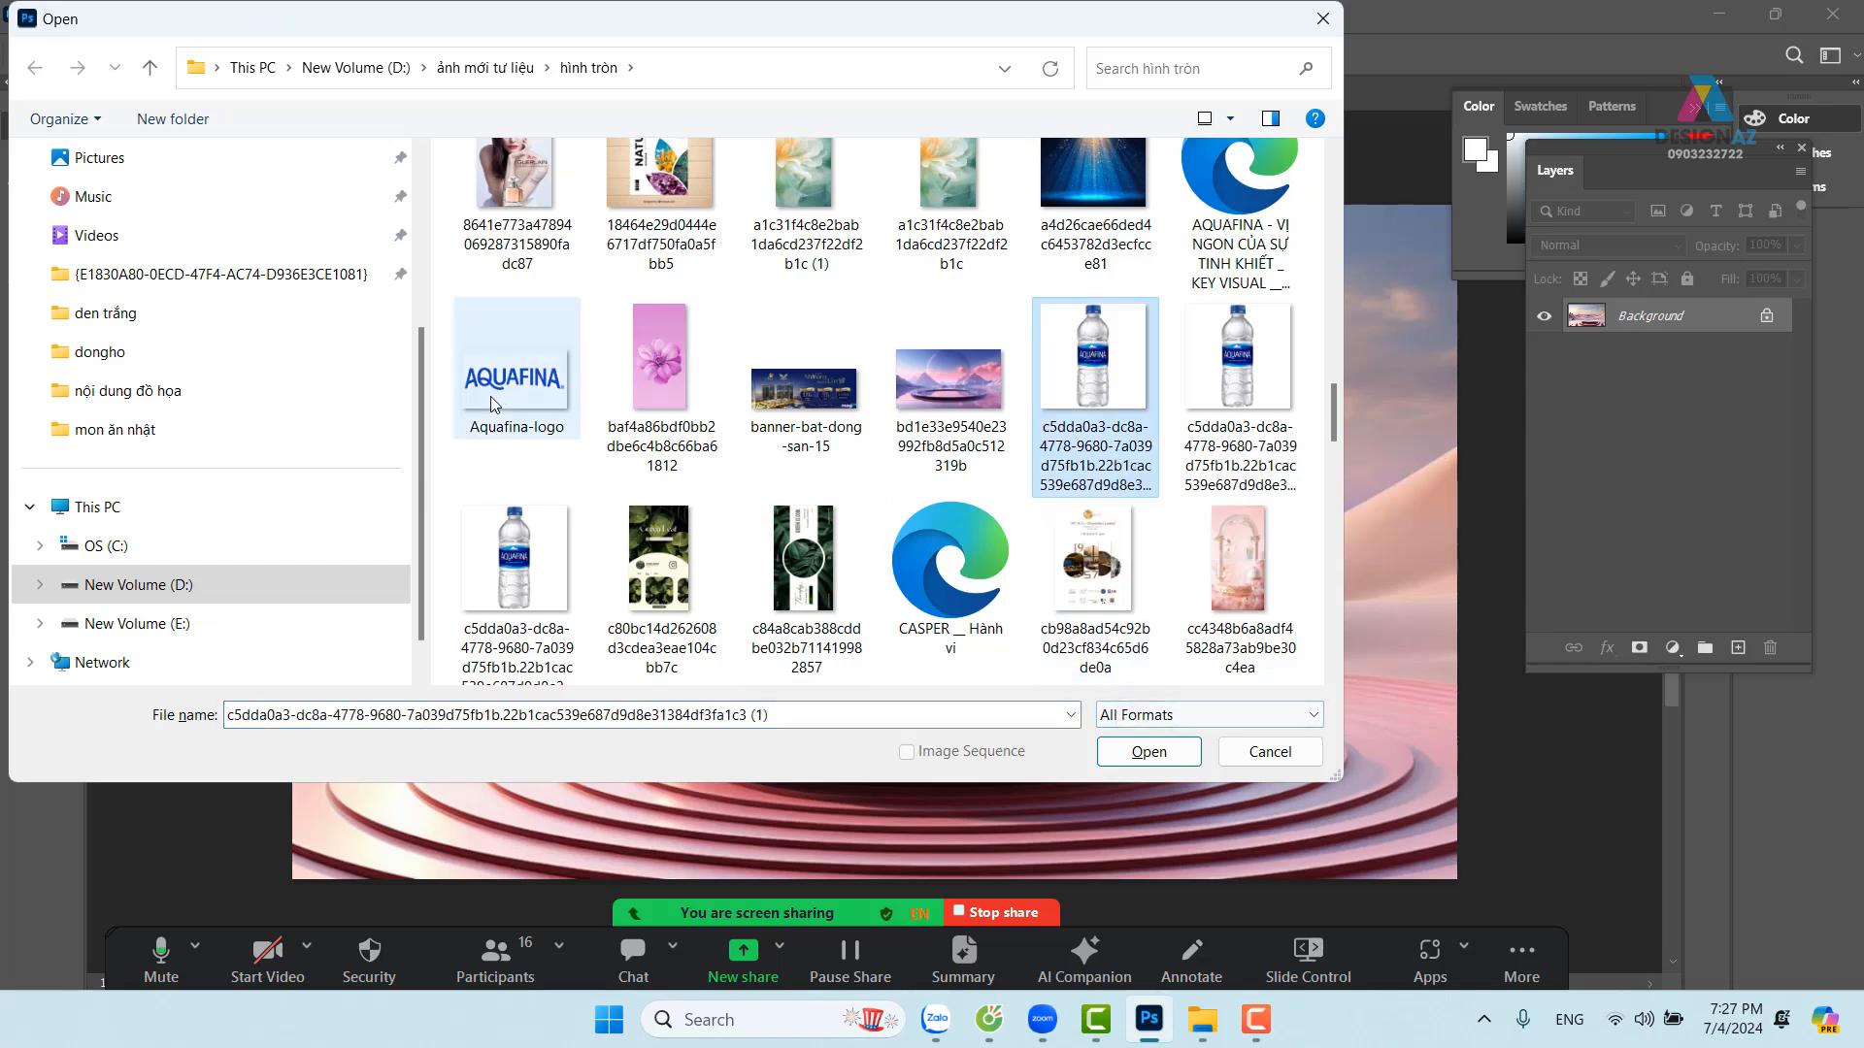
left_click(1157, 755)
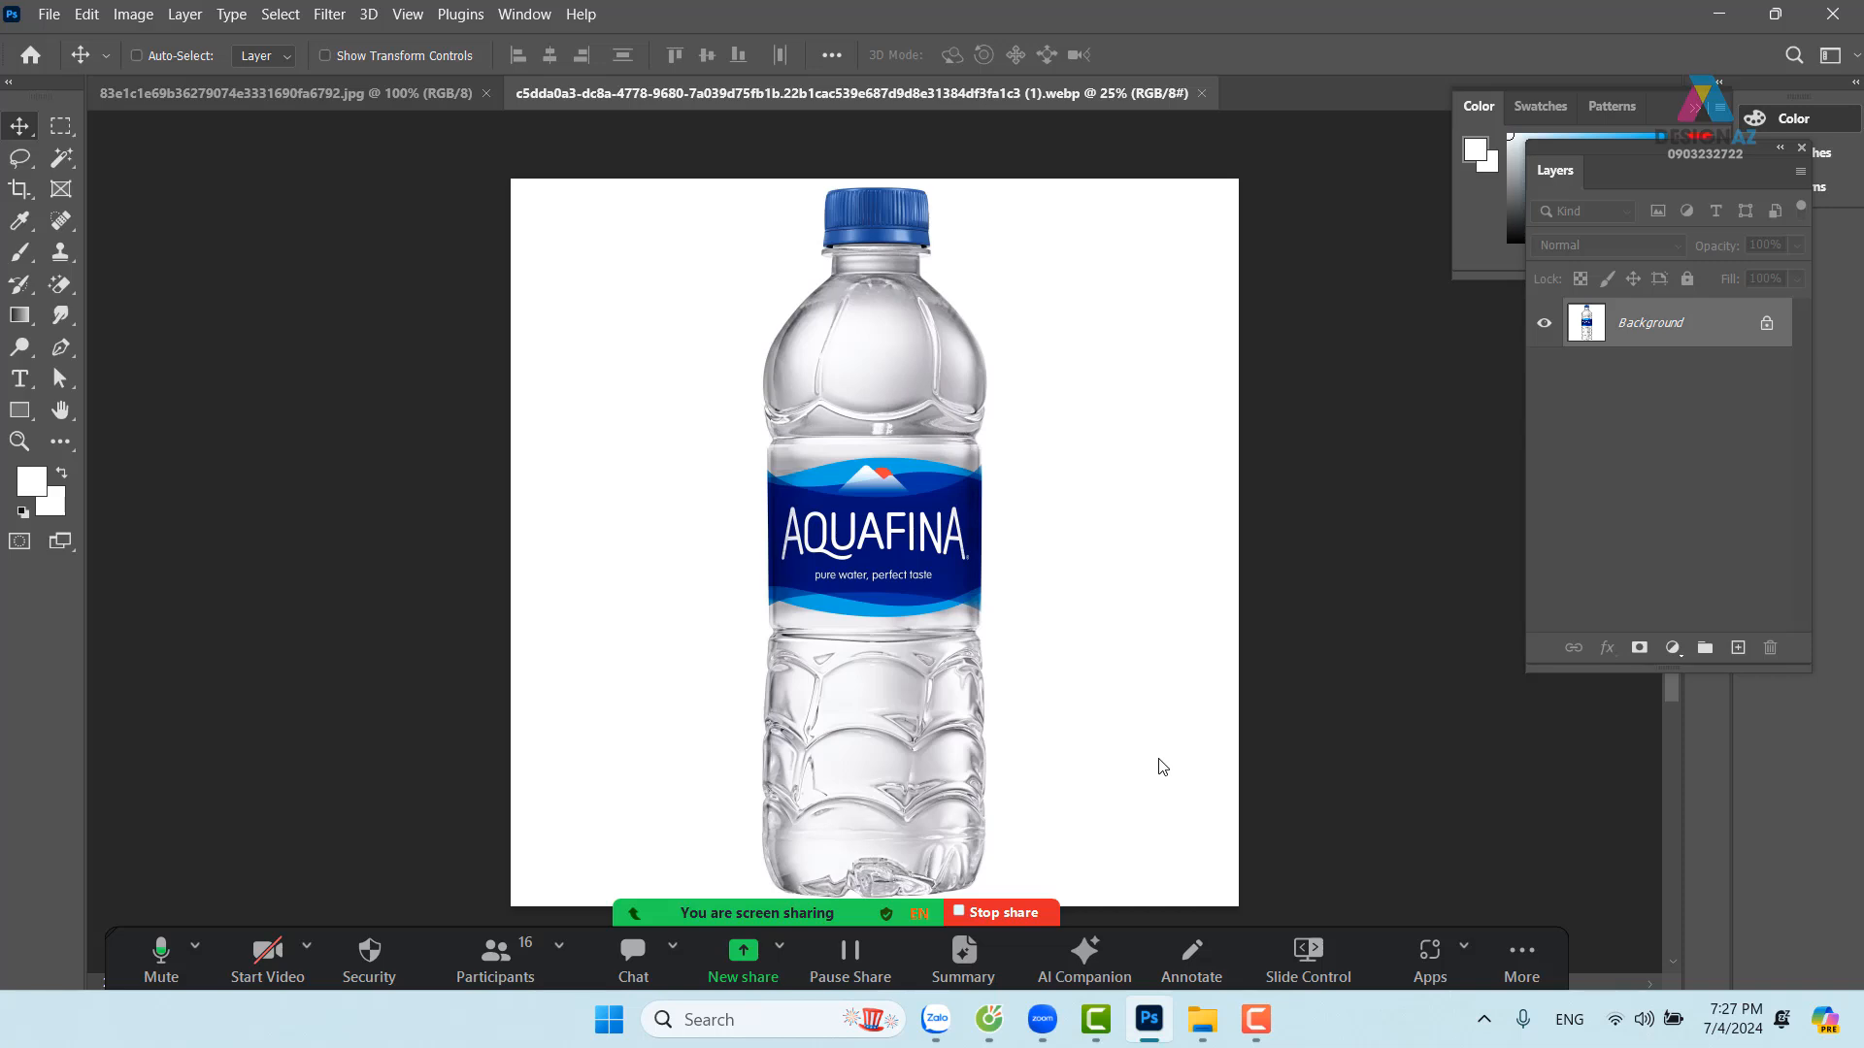
Select the whole bottle against the white background with the Object Selection Tool
left_click(72, 171)
right_click(71, 171)
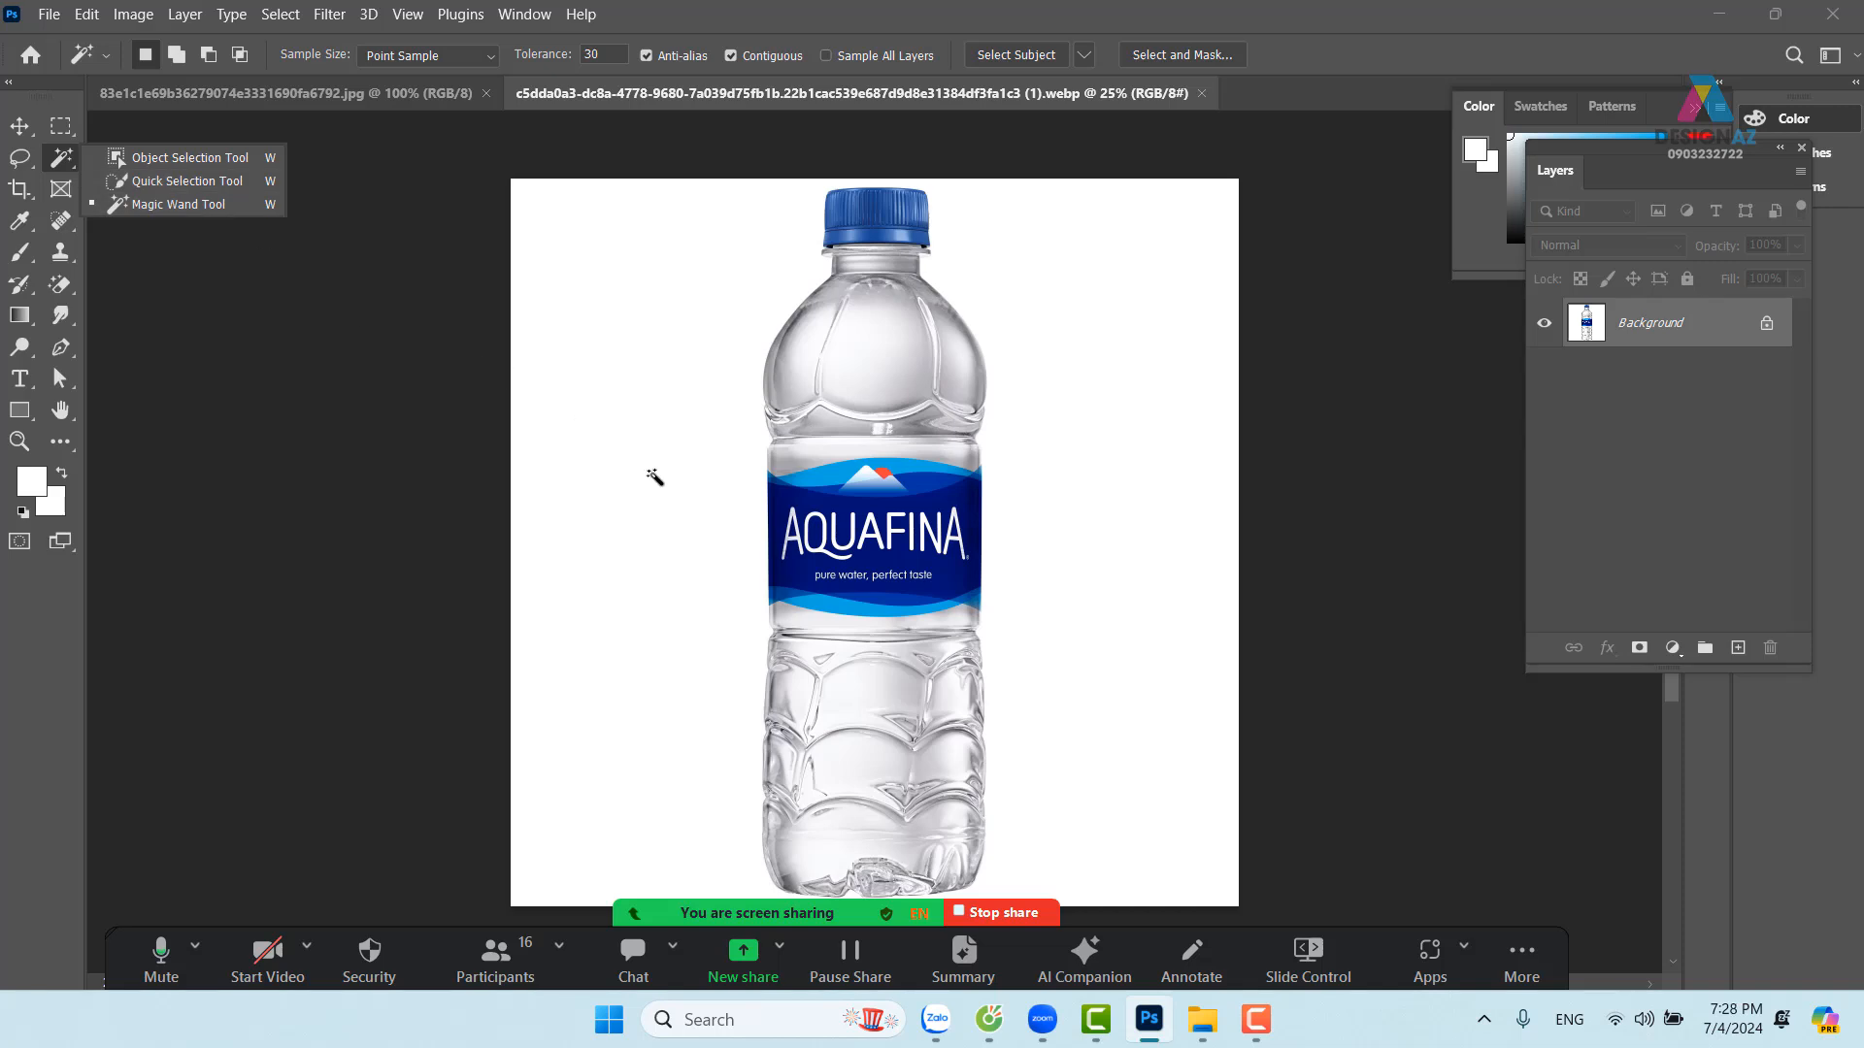
left_click(163, 162)
left_click_drag(659, 179, 1144, 942)
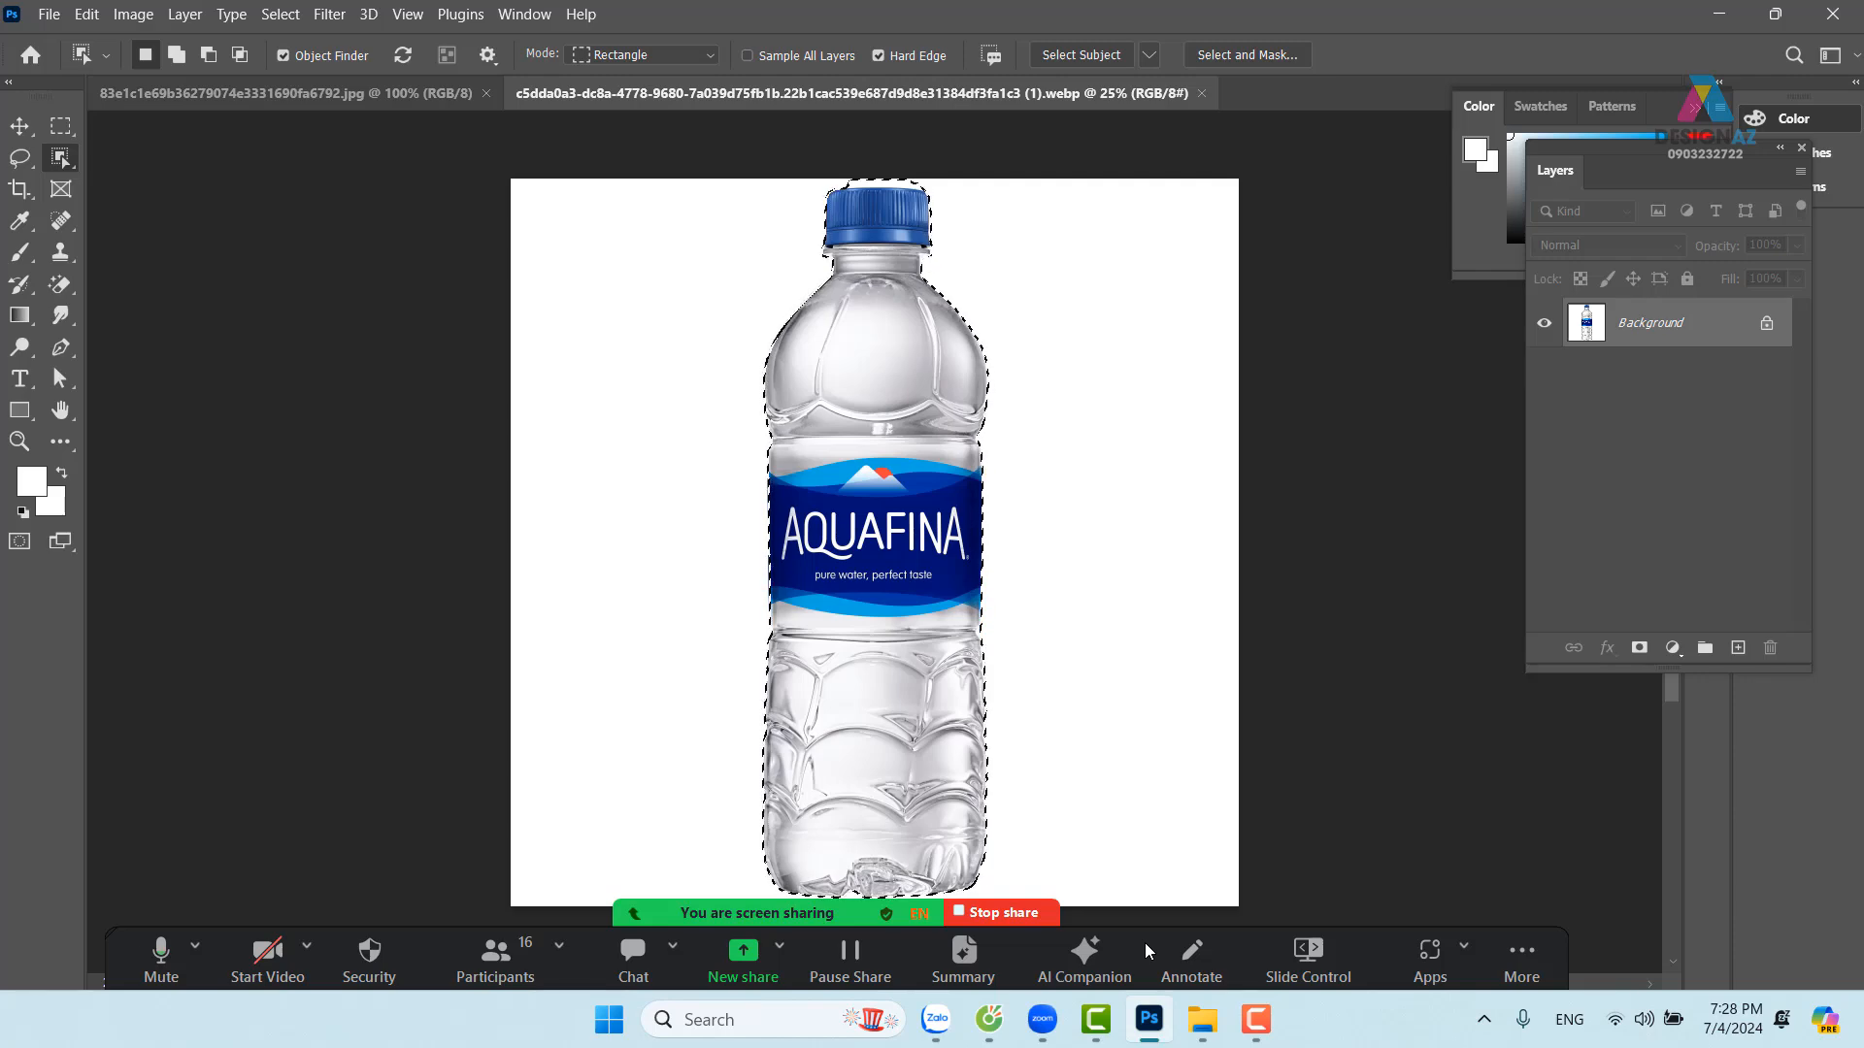
Zoom in closely on the bottle cap and switch to the Quick Selection Tool
key("ctrl+plus")
key("ctrl+plus")
key("ctrl+plus")
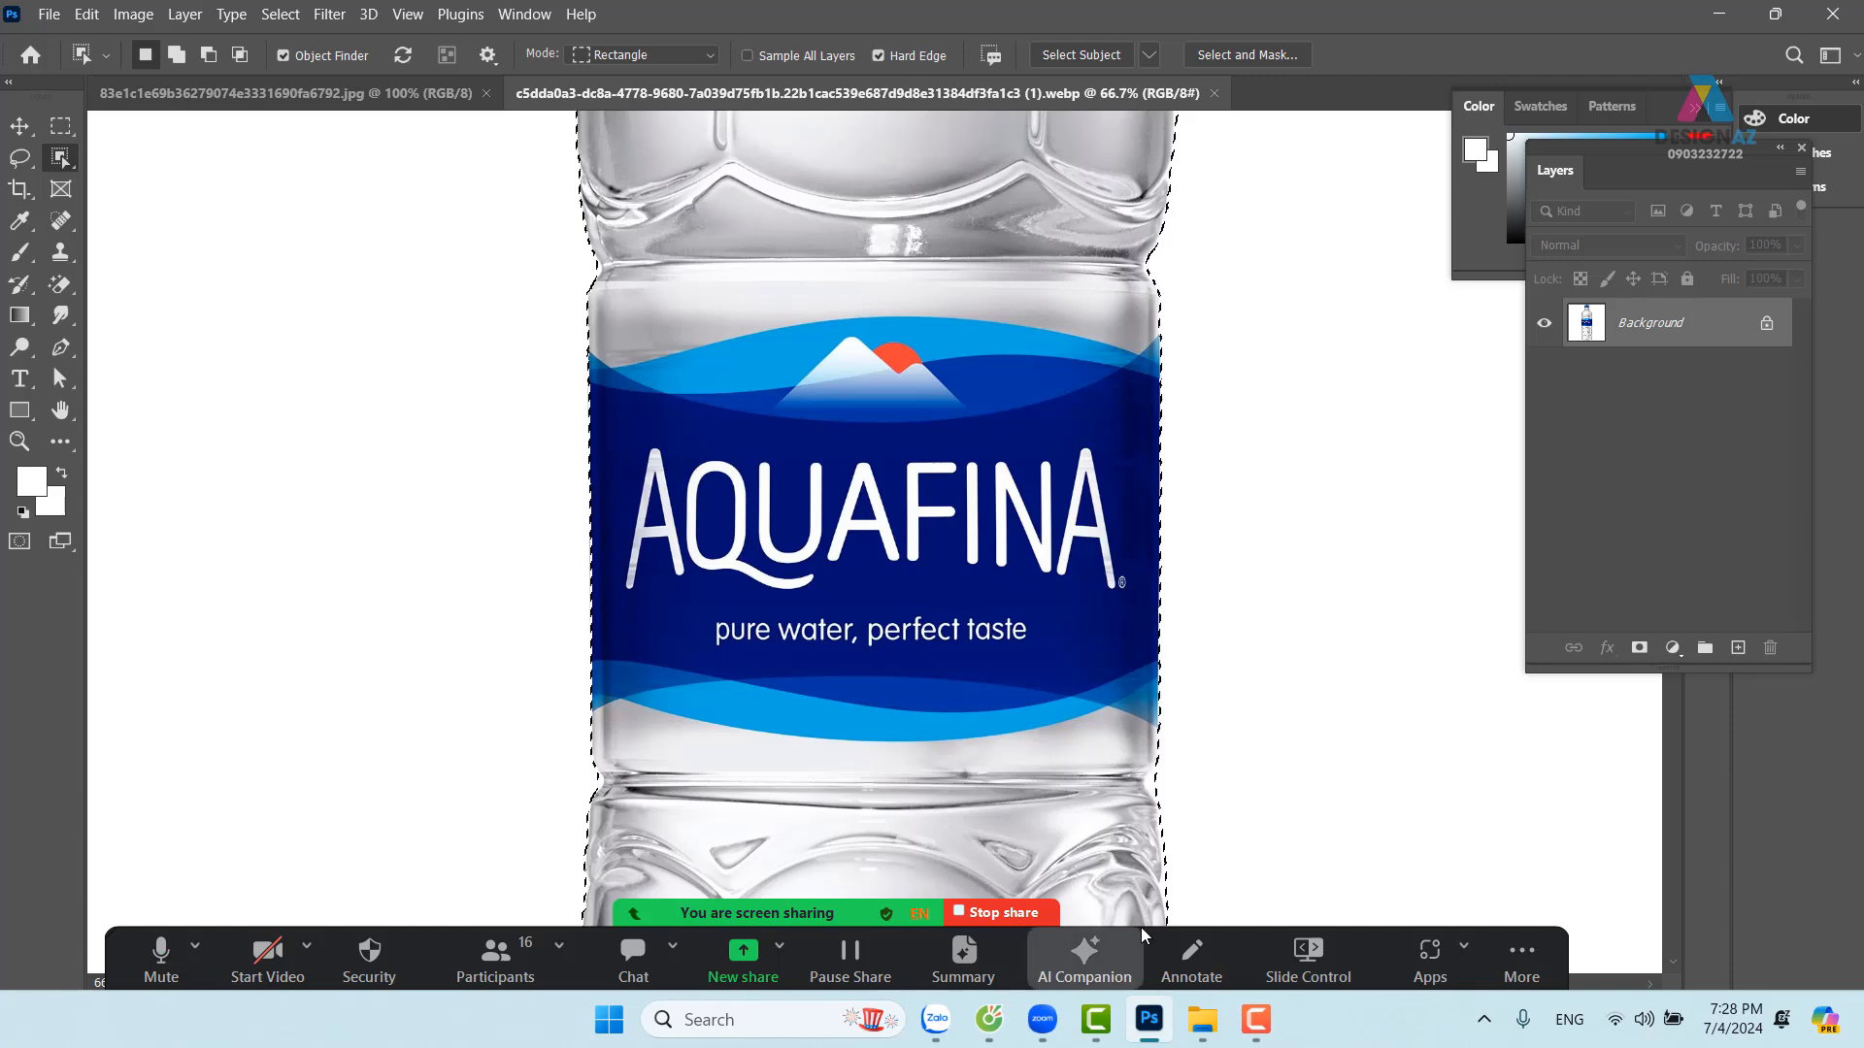
scroll(985, 576, "up", 10)
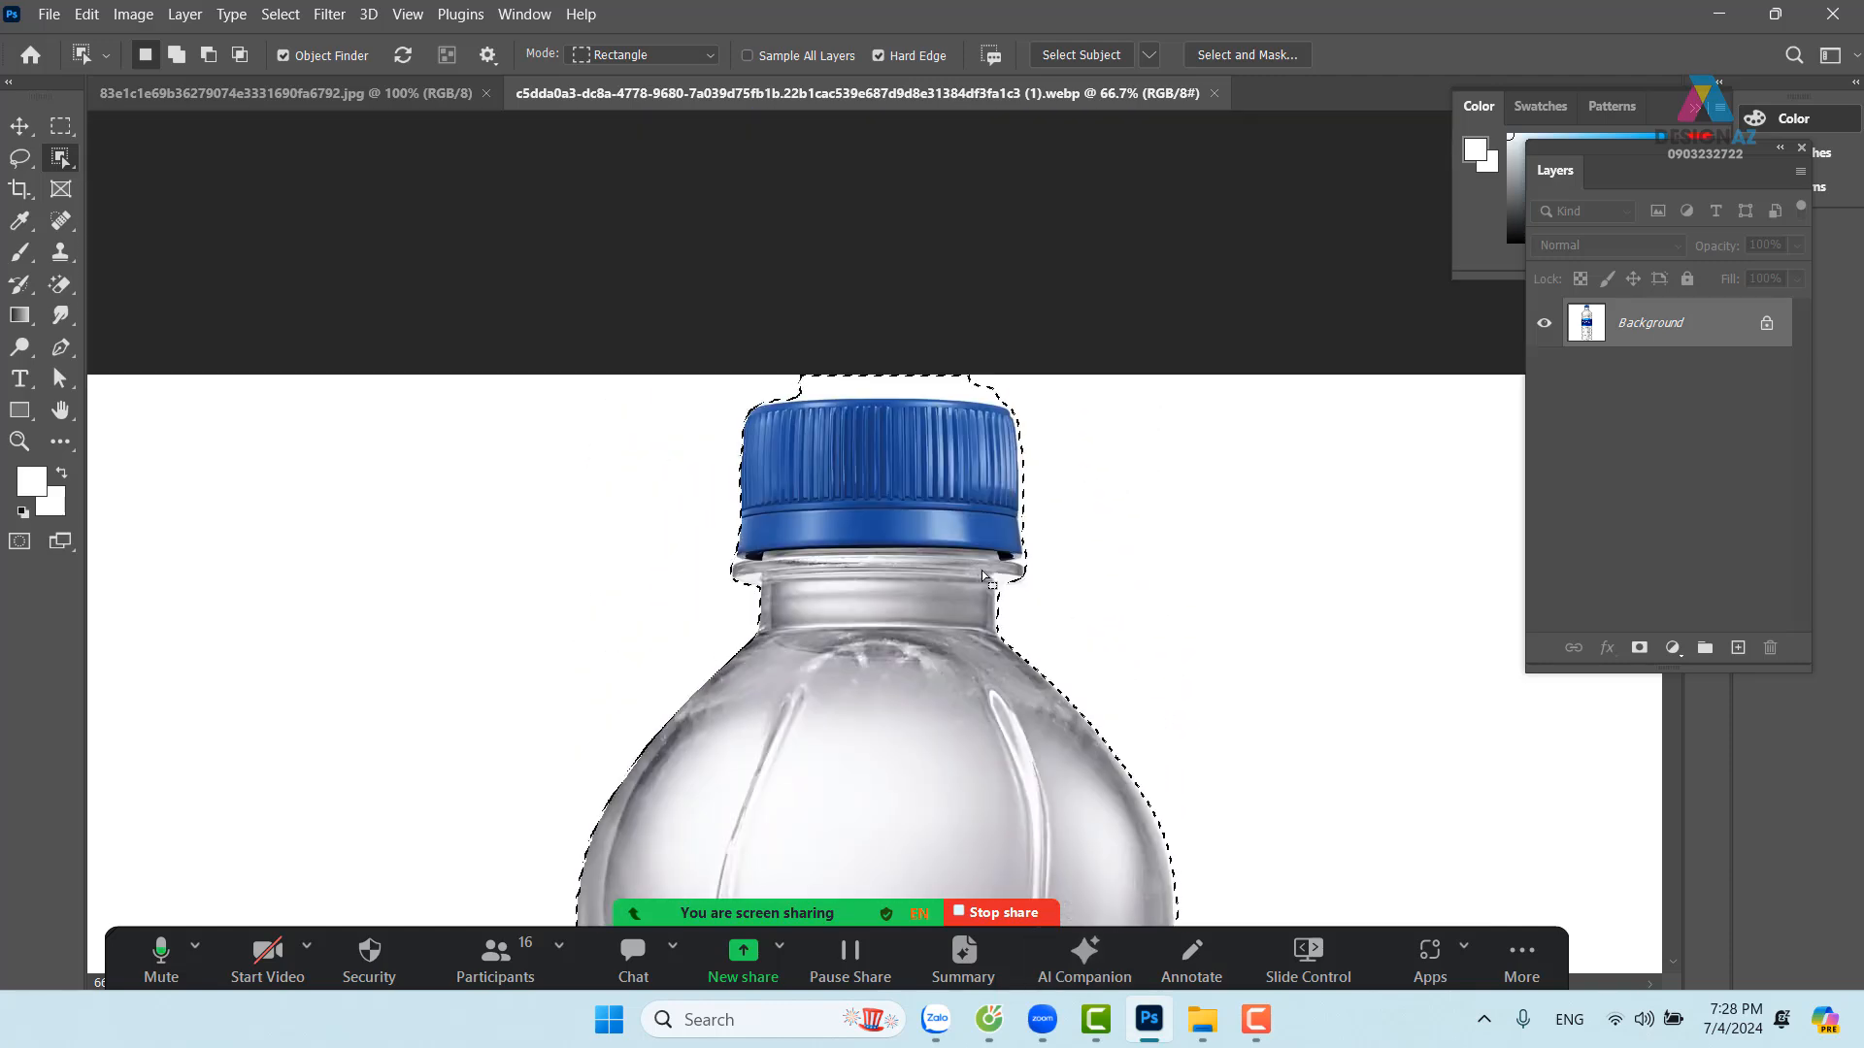
key("ctrl+plus")
key("ctrl+plus")
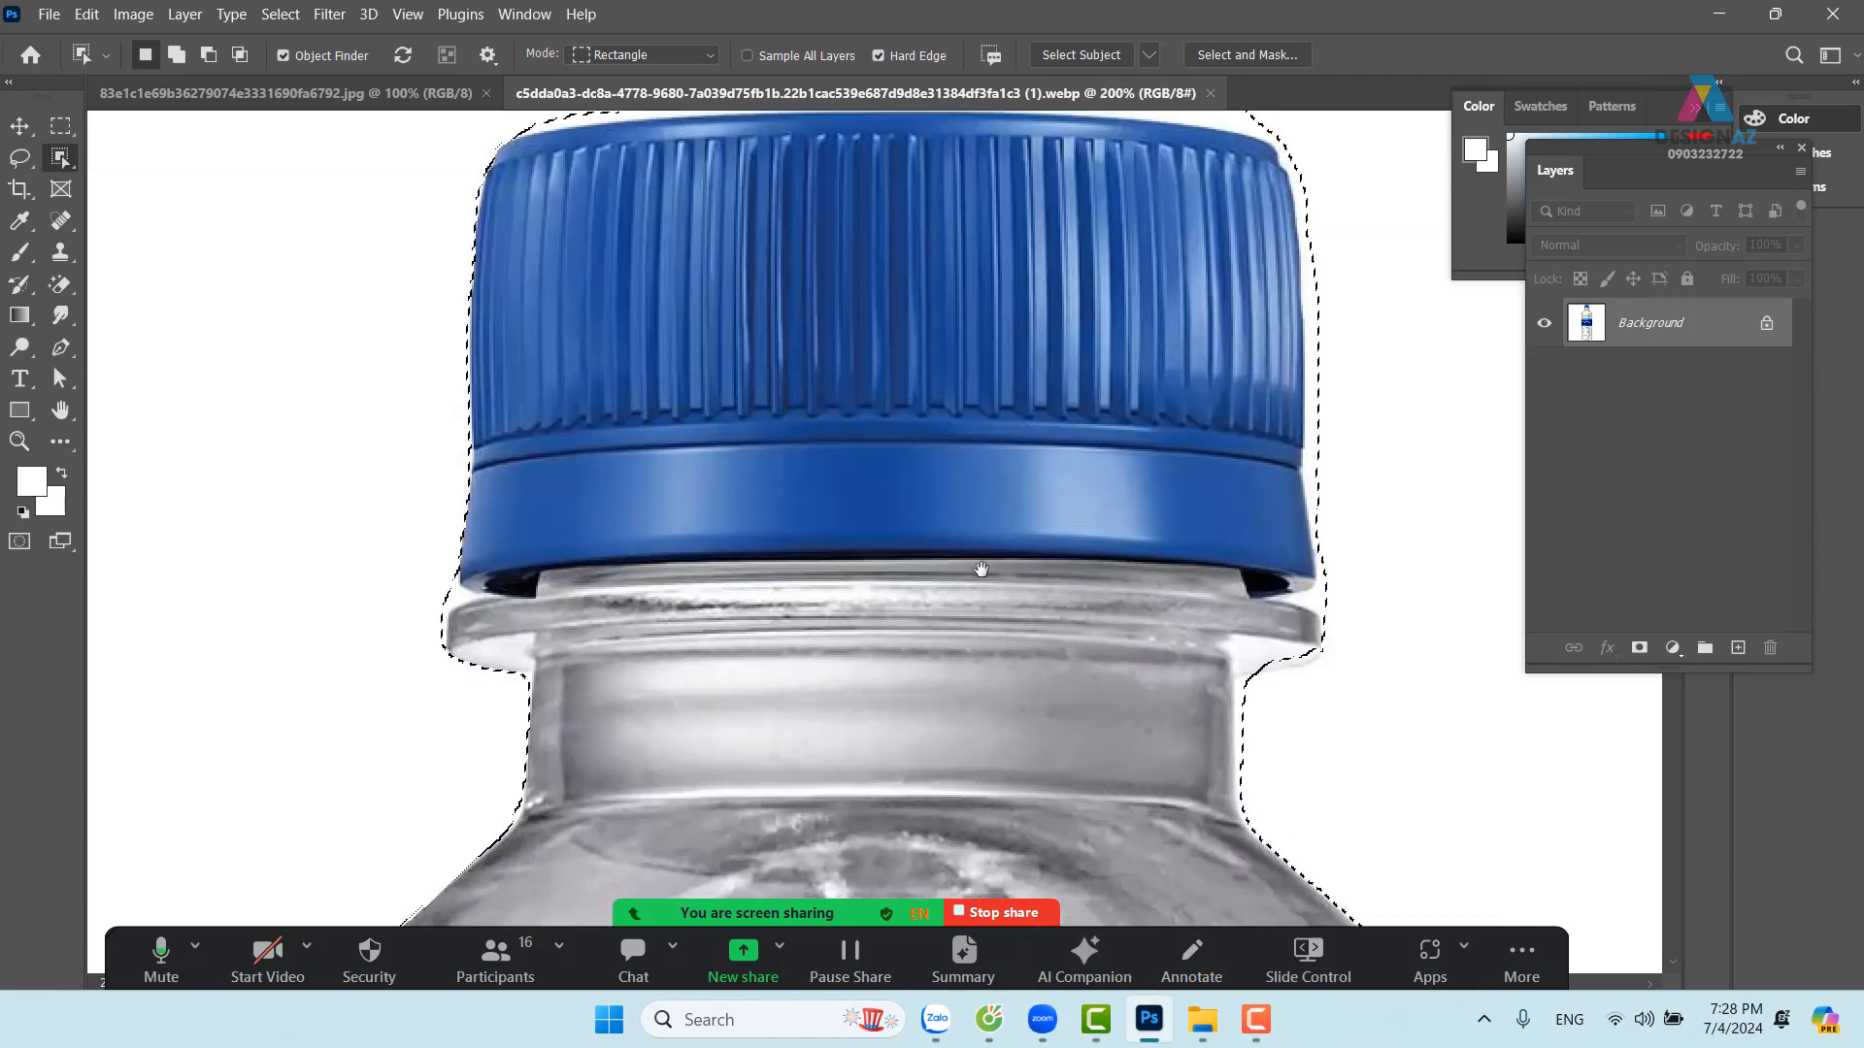
scroll(932, 408, "up", 3)
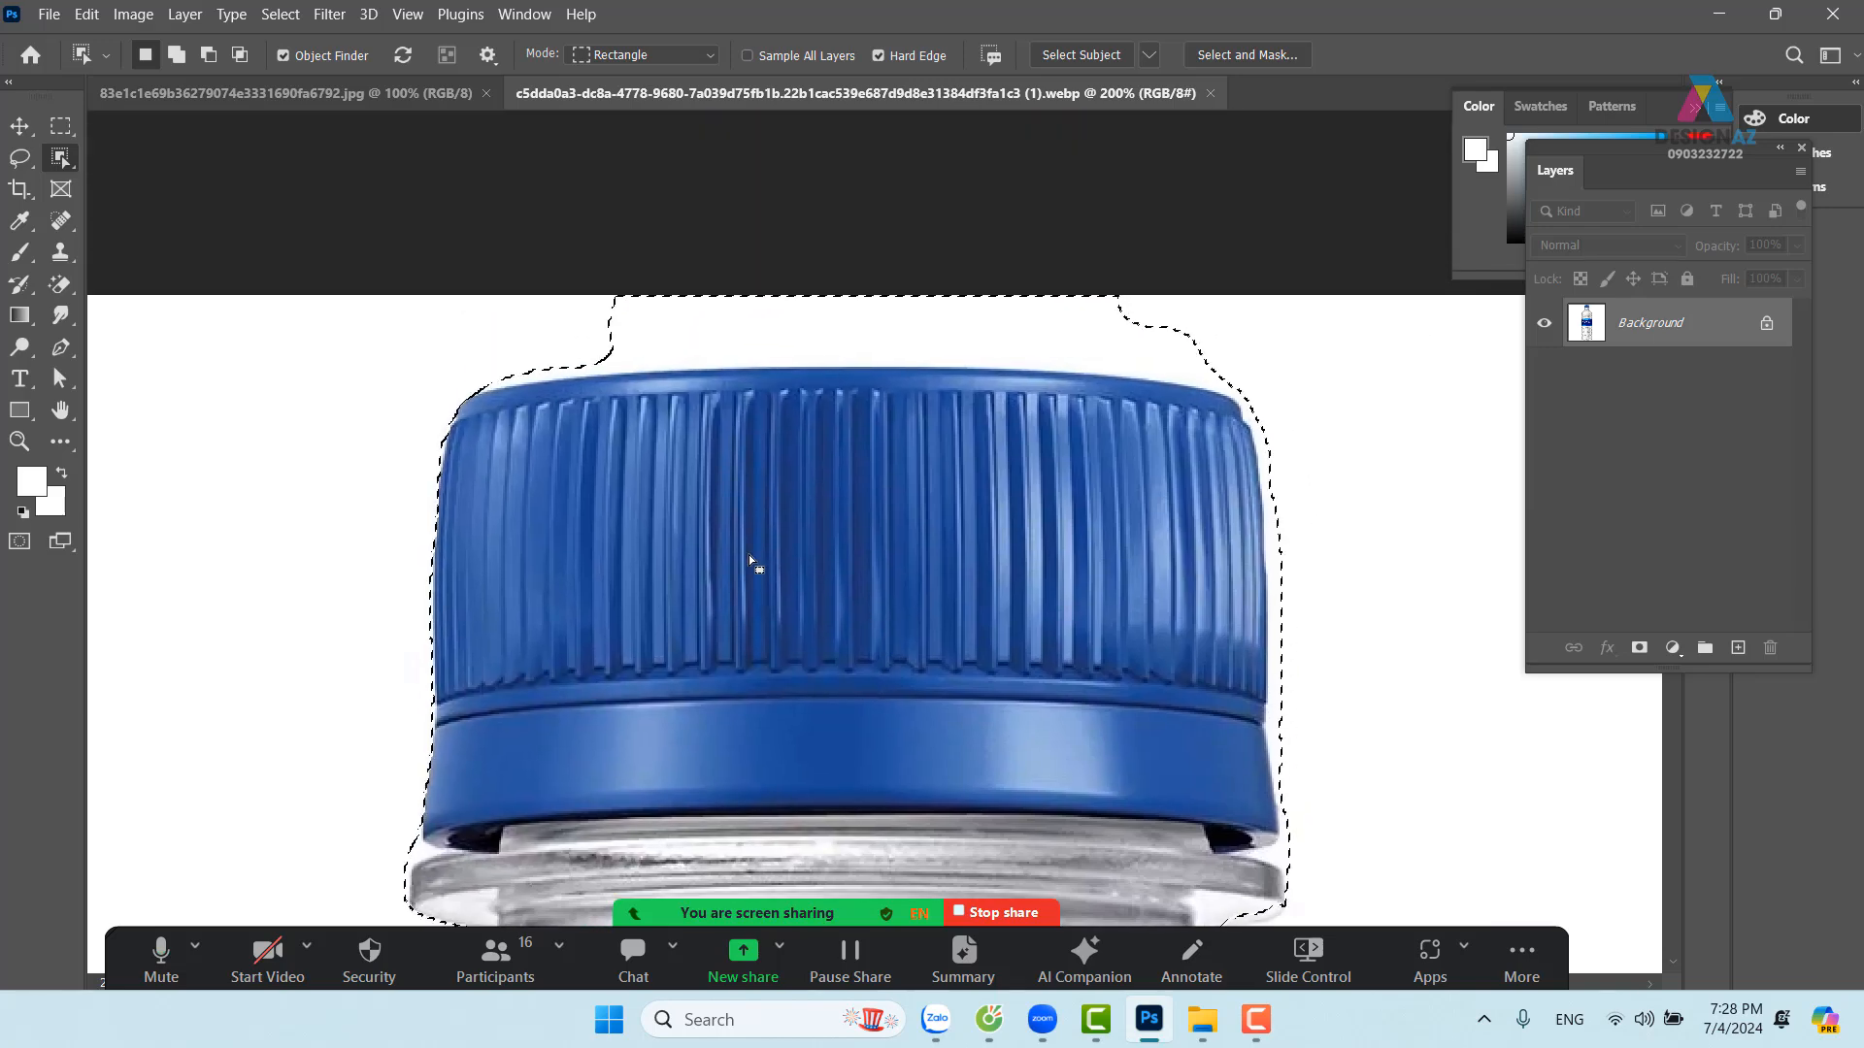
right_click(62, 157)
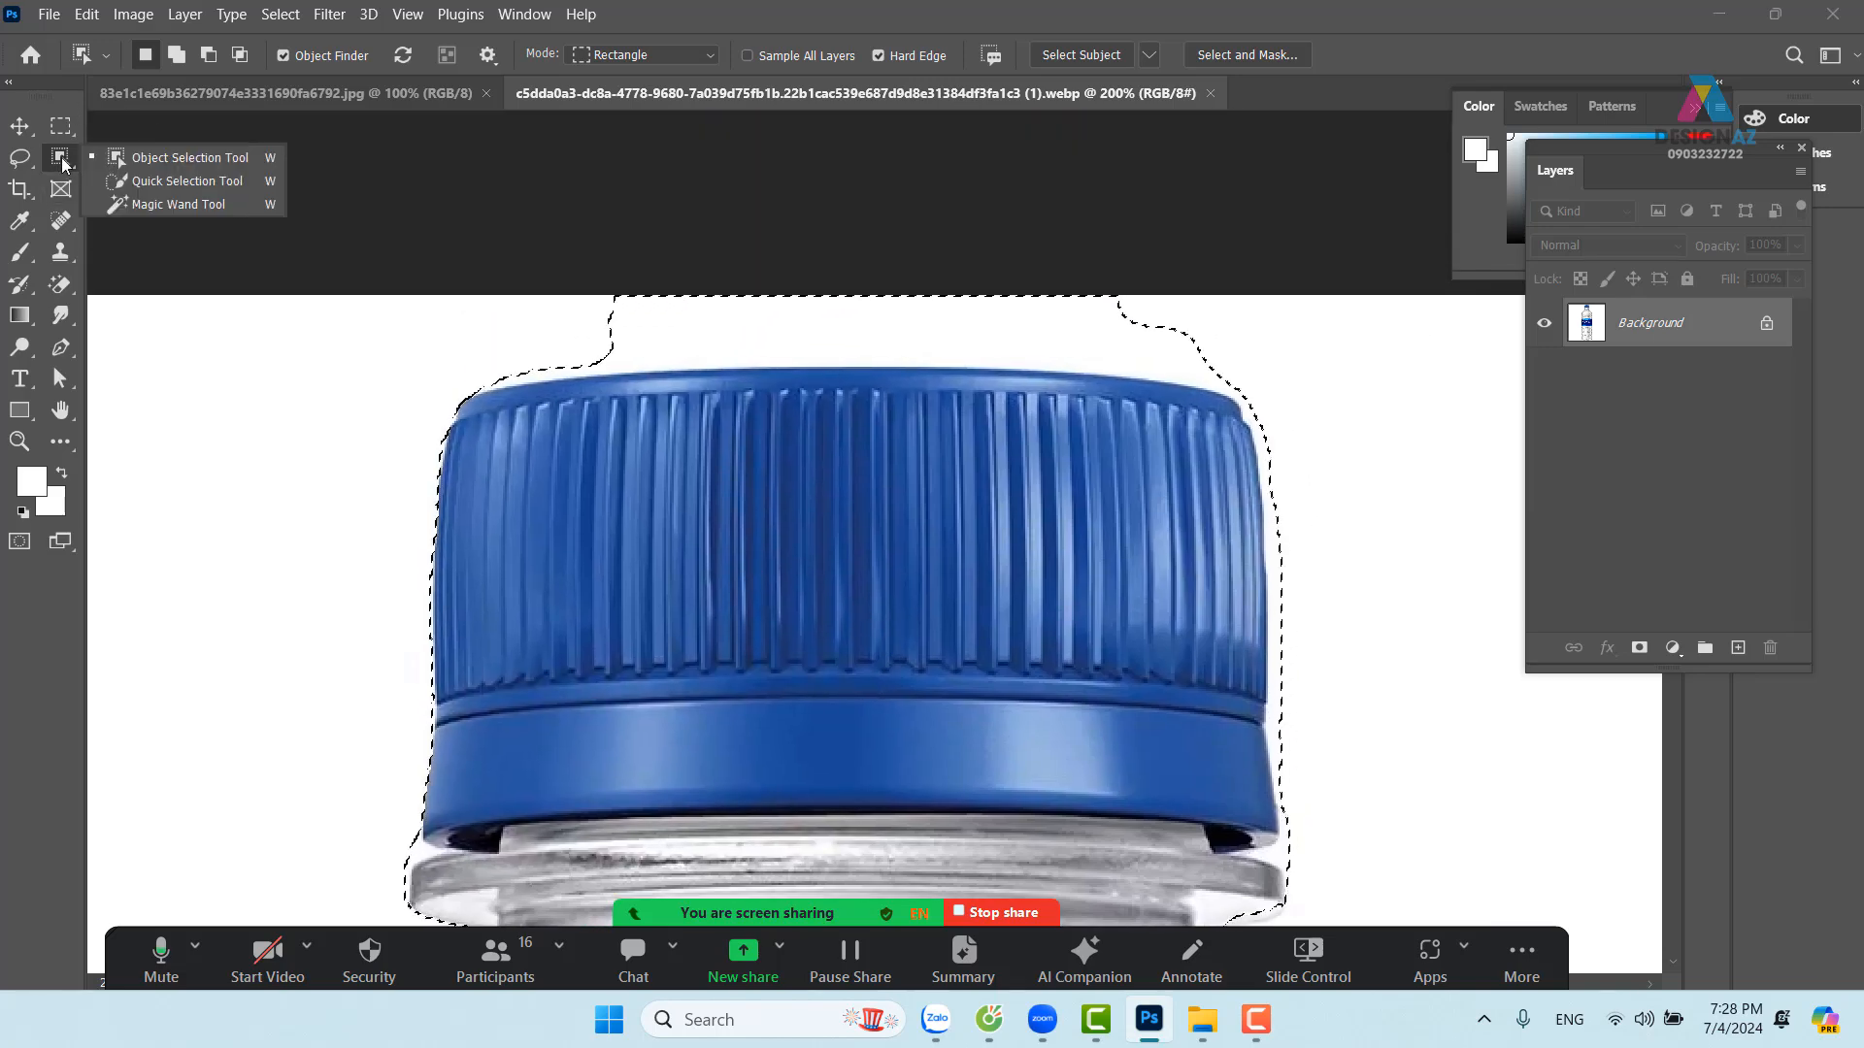
left_click(166, 183)
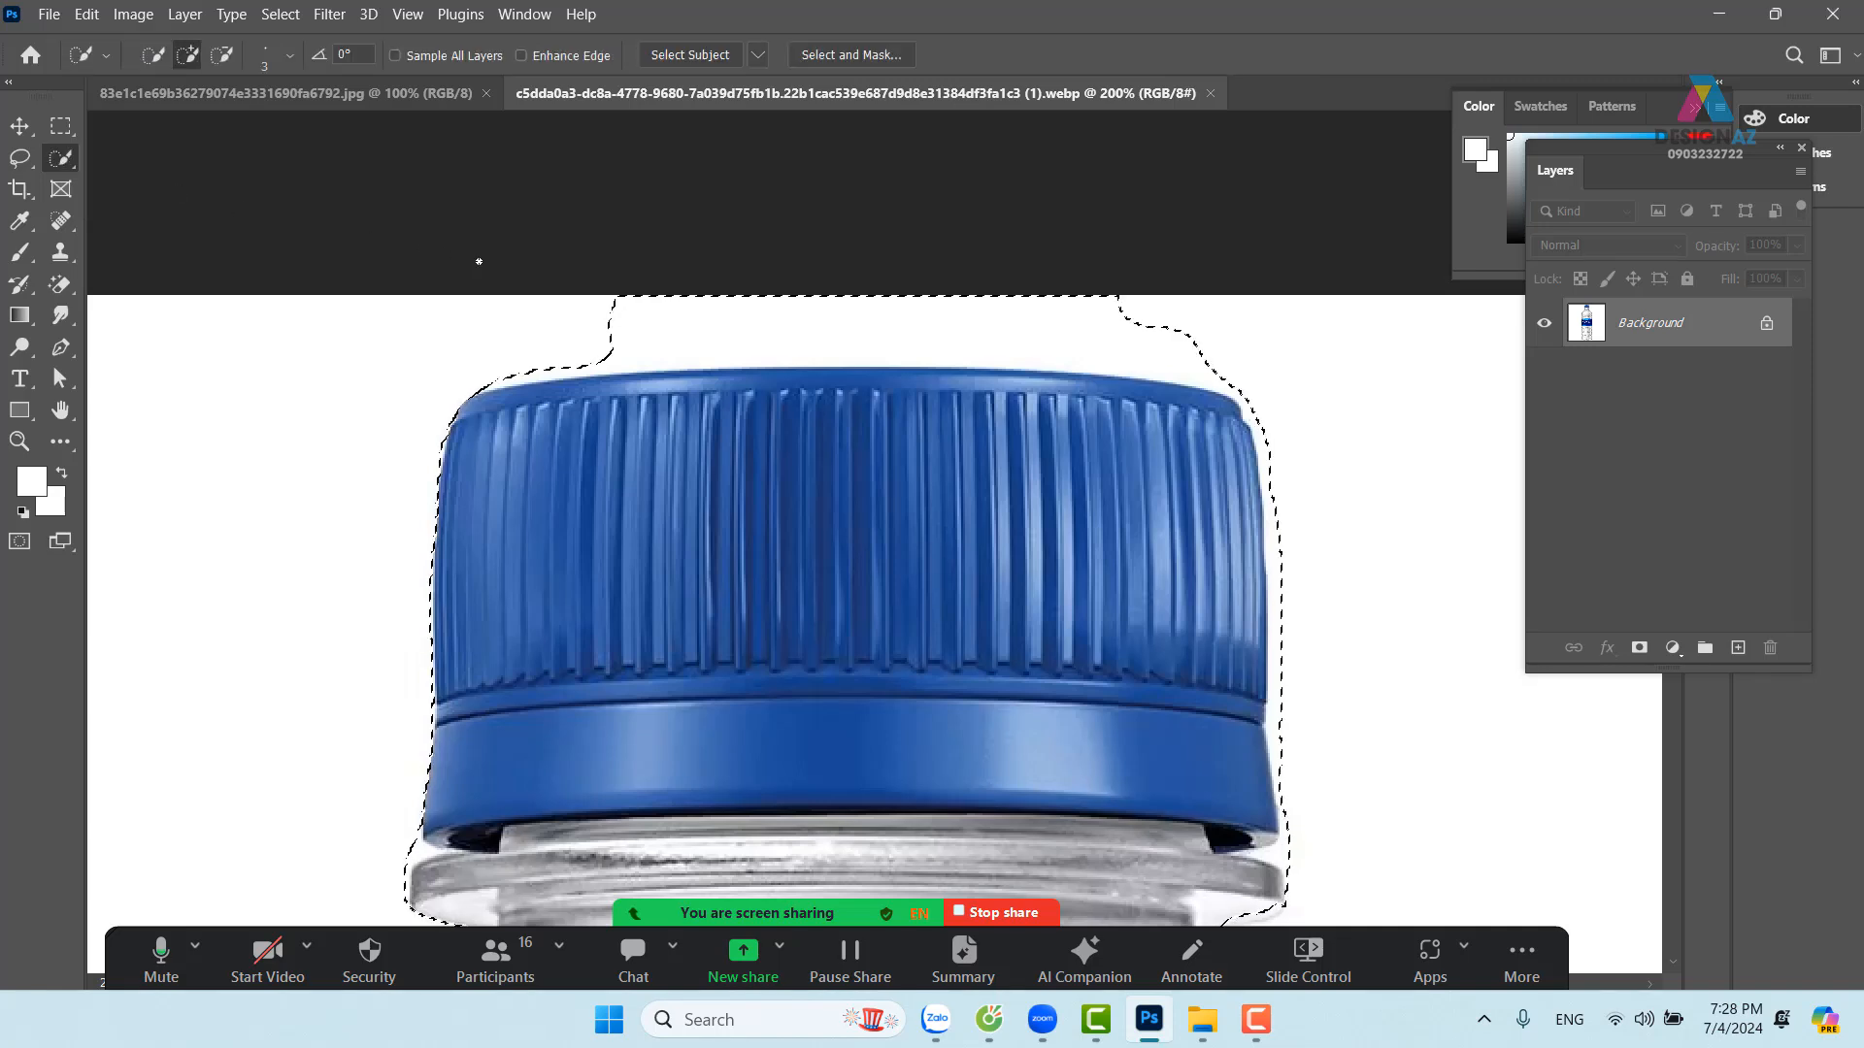
Subtract the empty area above the cap and along its right edge with an 18 px brush
left_click(232, 59)
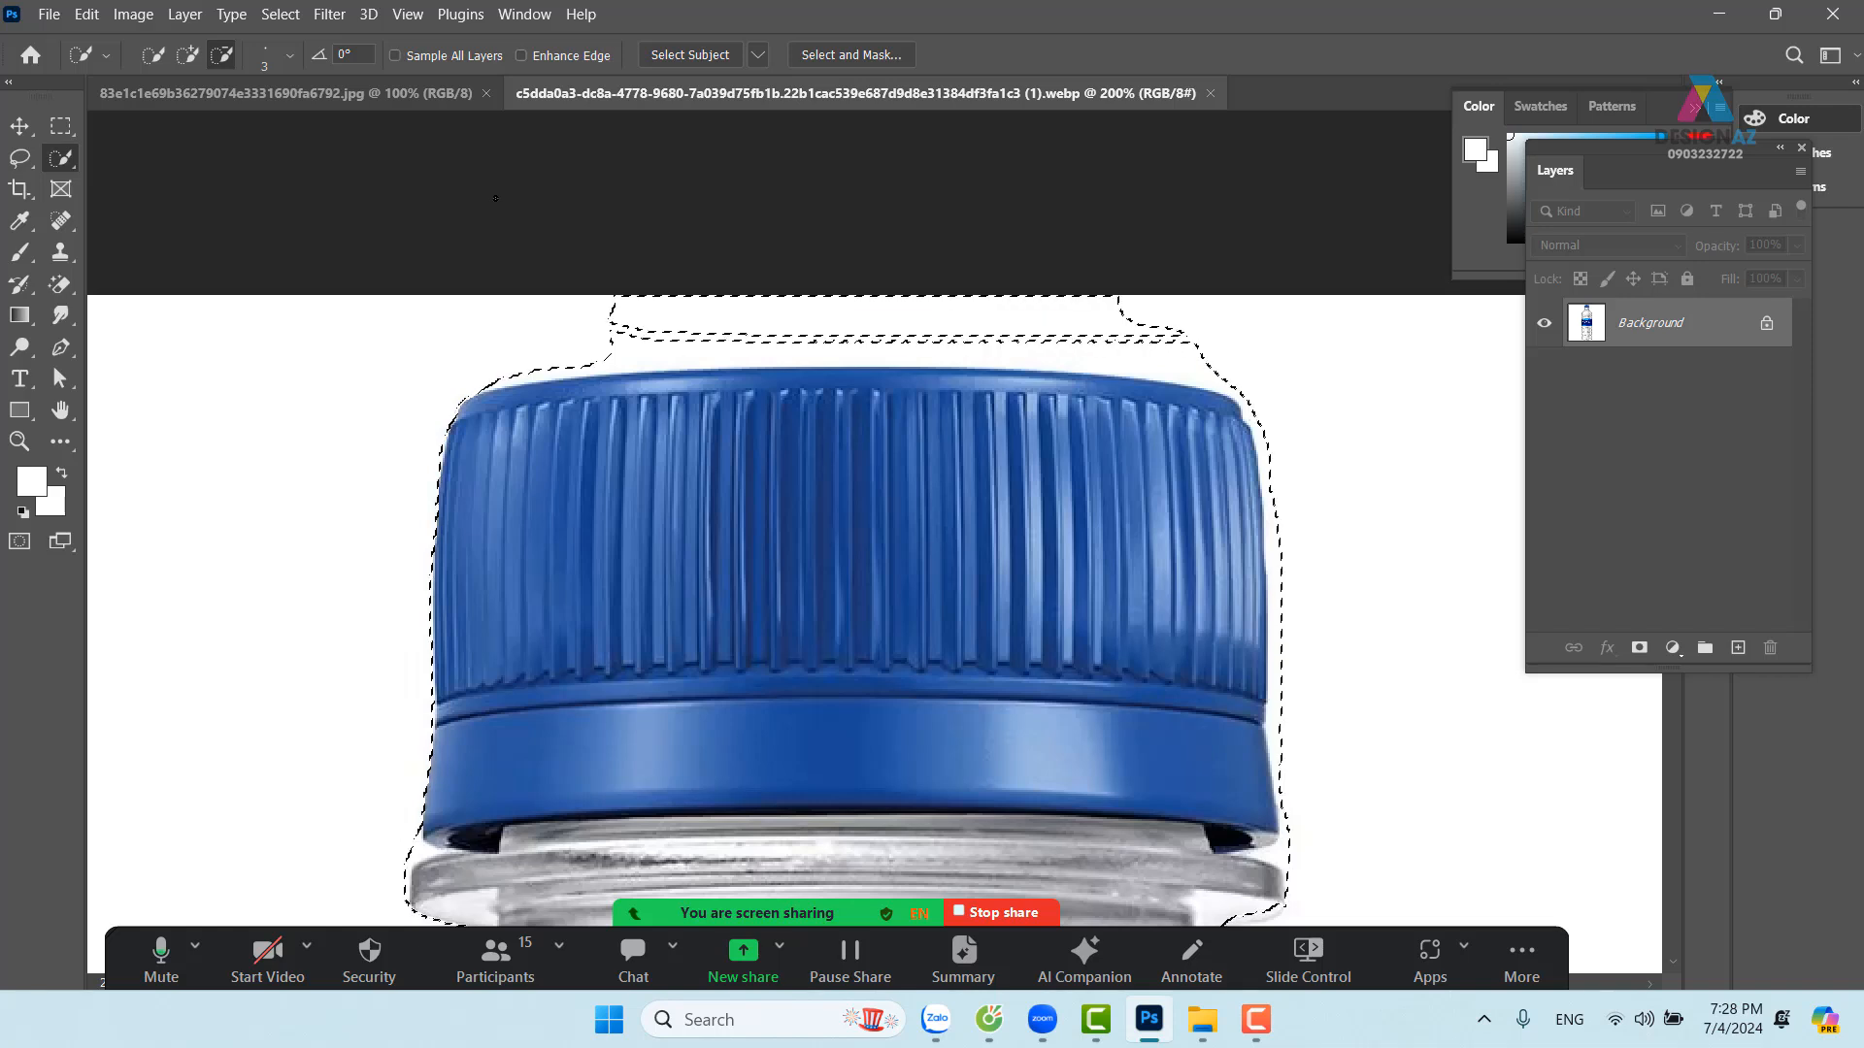
left_click(107, 56)
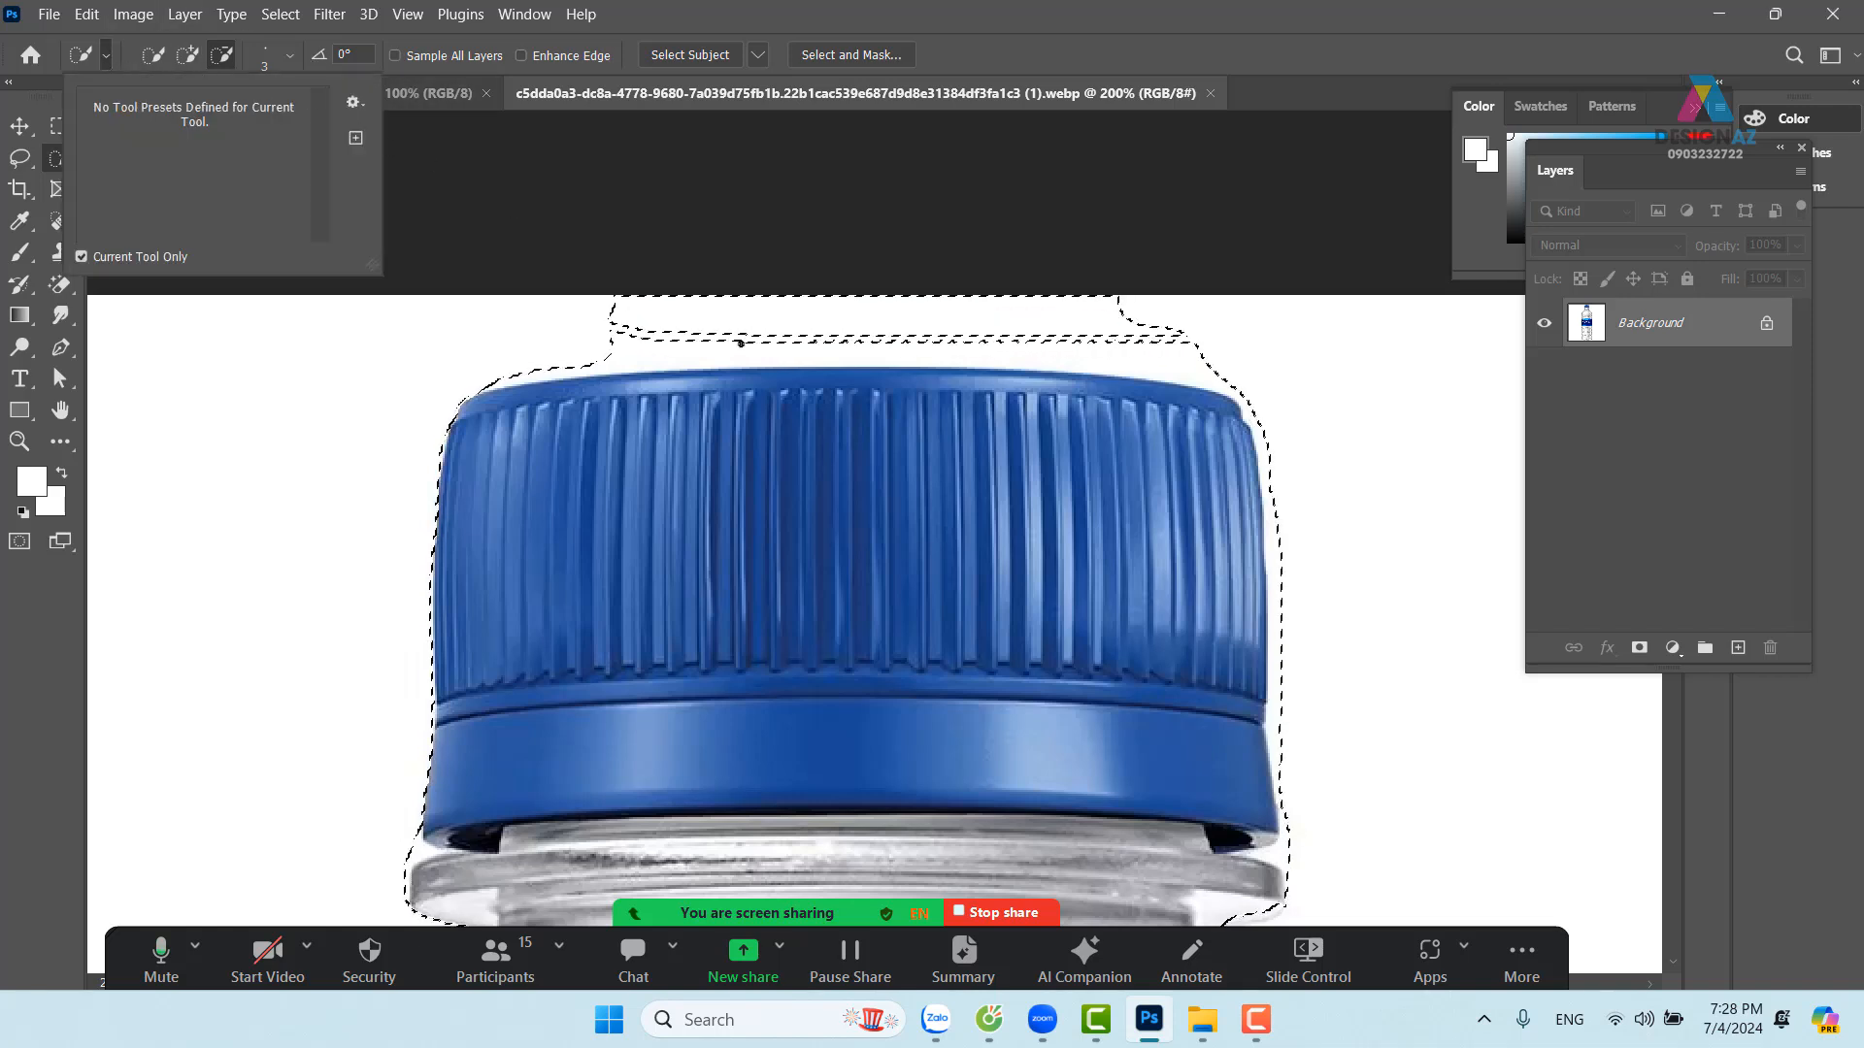
left_click_drag(618, 318, 668, 316)
left_click(284, 58)
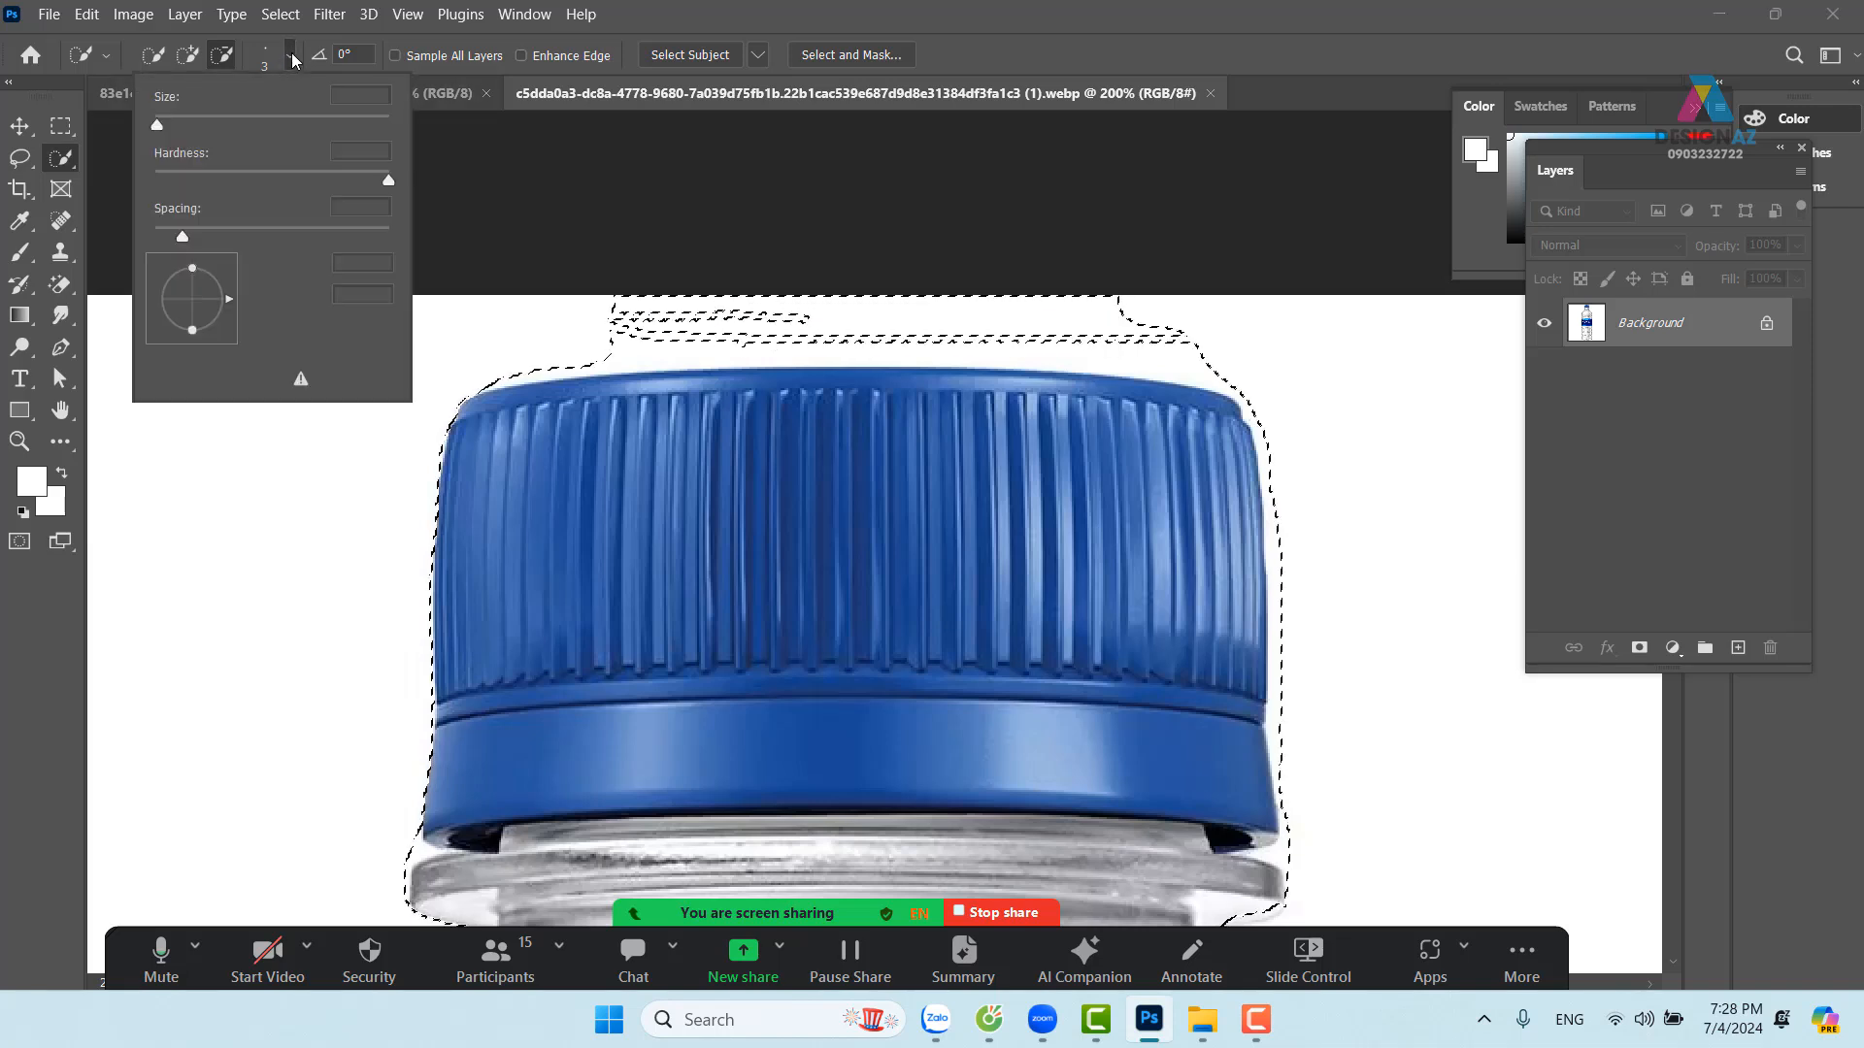
left_click_drag(161, 125, 174, 122)
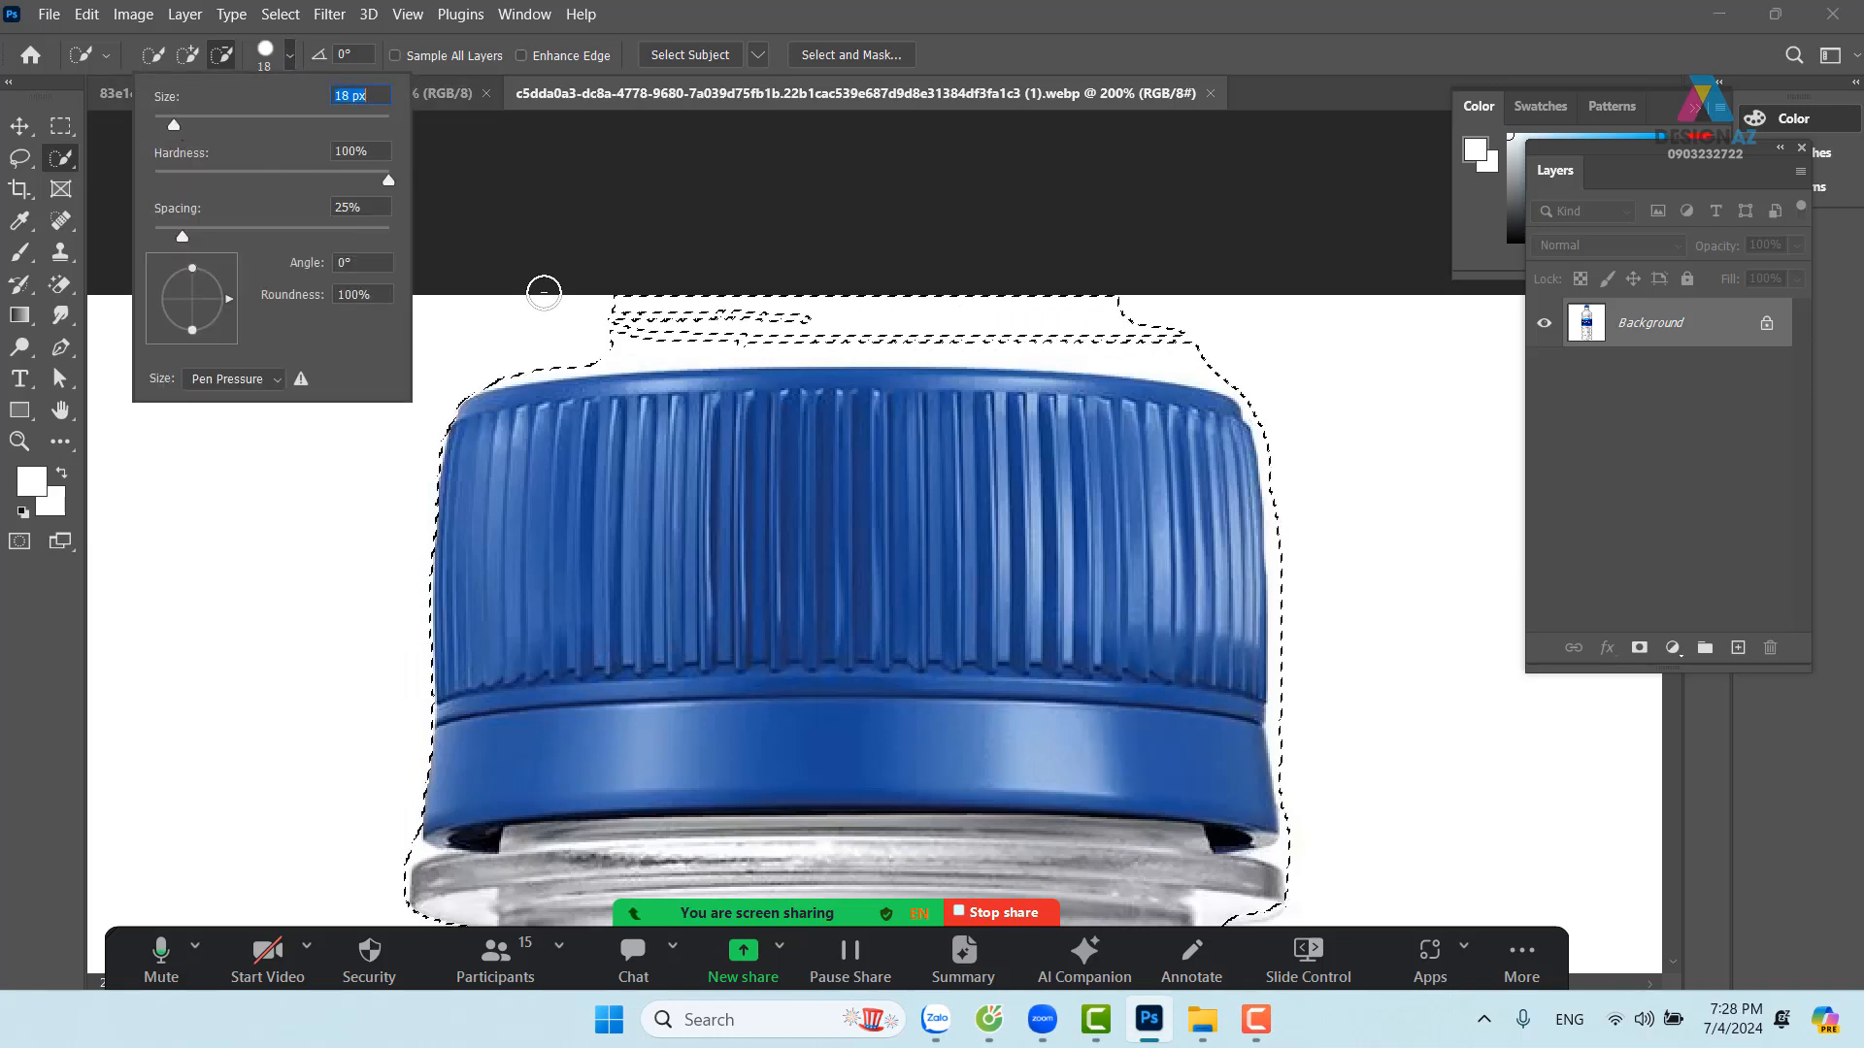
mouse_move(600, 318)
left_mouse_down()
mouse_move(1094, 324)
mouse_move(1184, 351)
left_mouse_up()
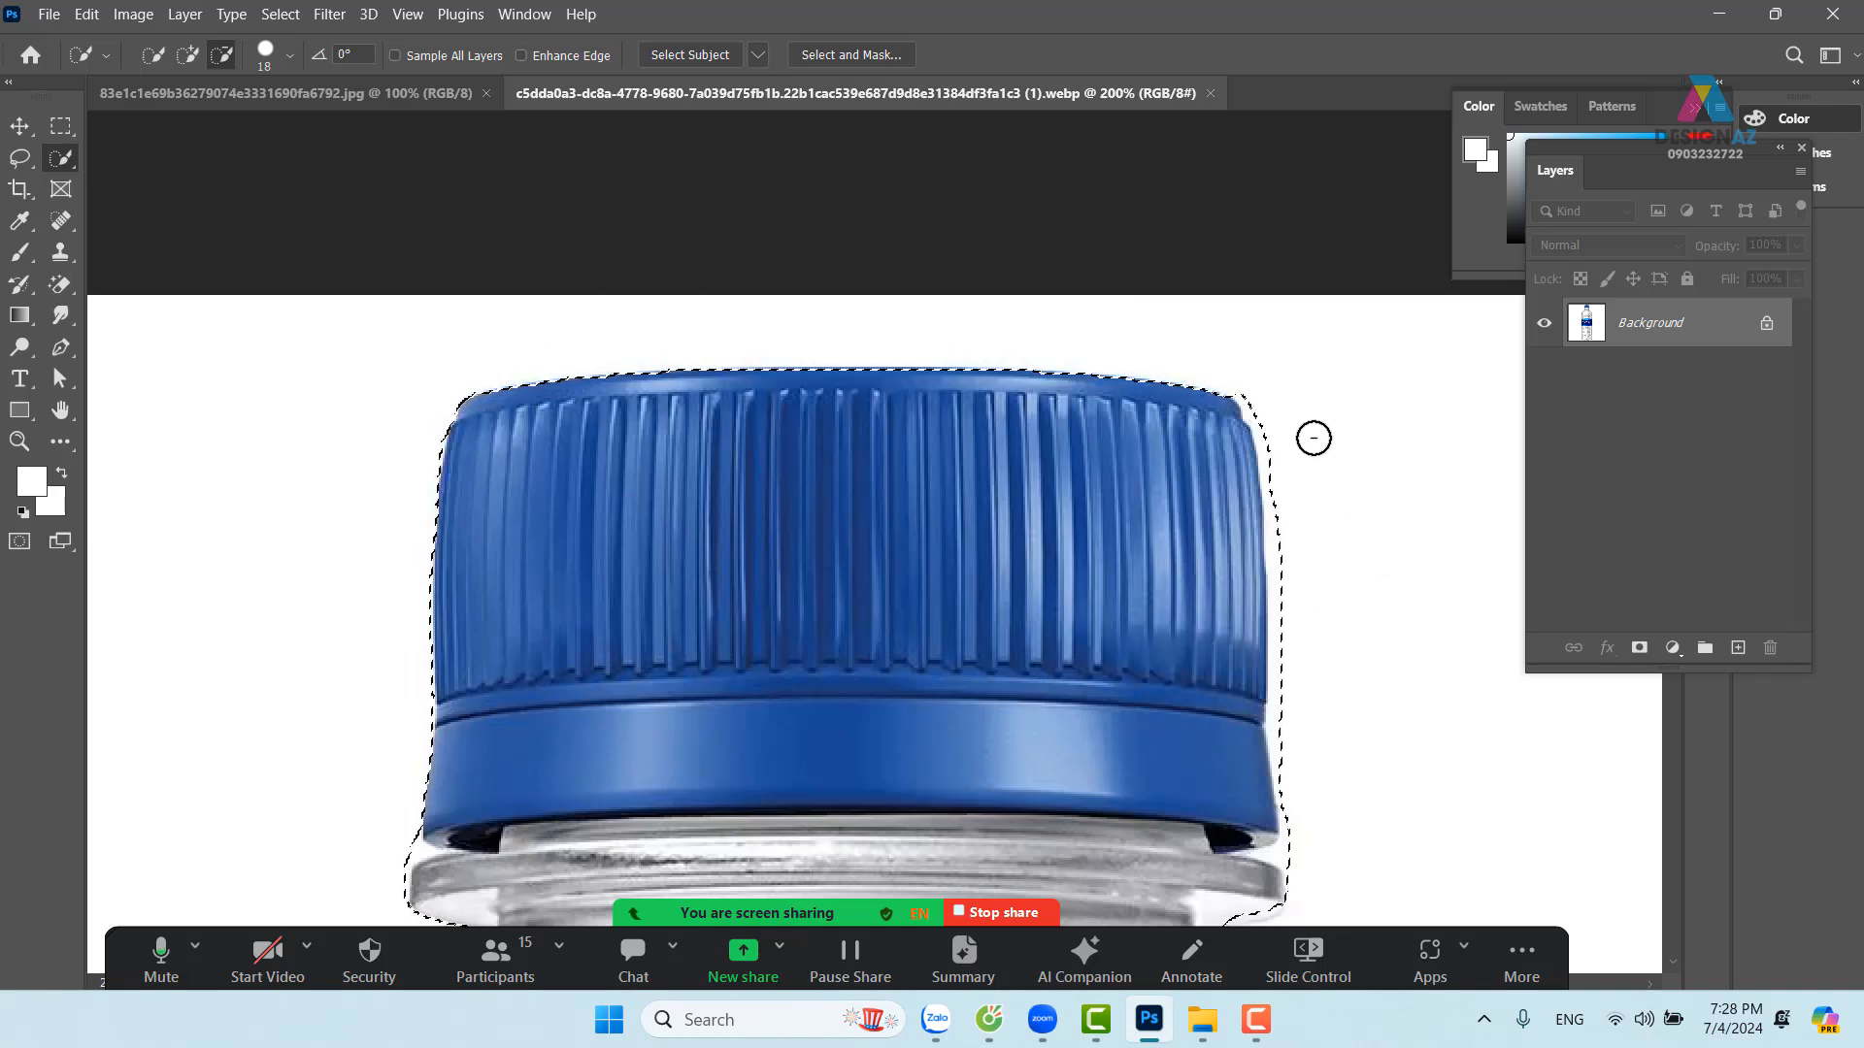
mouse_move(1271, 424)
left_mouse_down()
mouse_move(1294, 718)
mouse_move(1361, 667)
mouse_move(1218, 473)
mouse_move(1161, 486)
left_mouse_up()
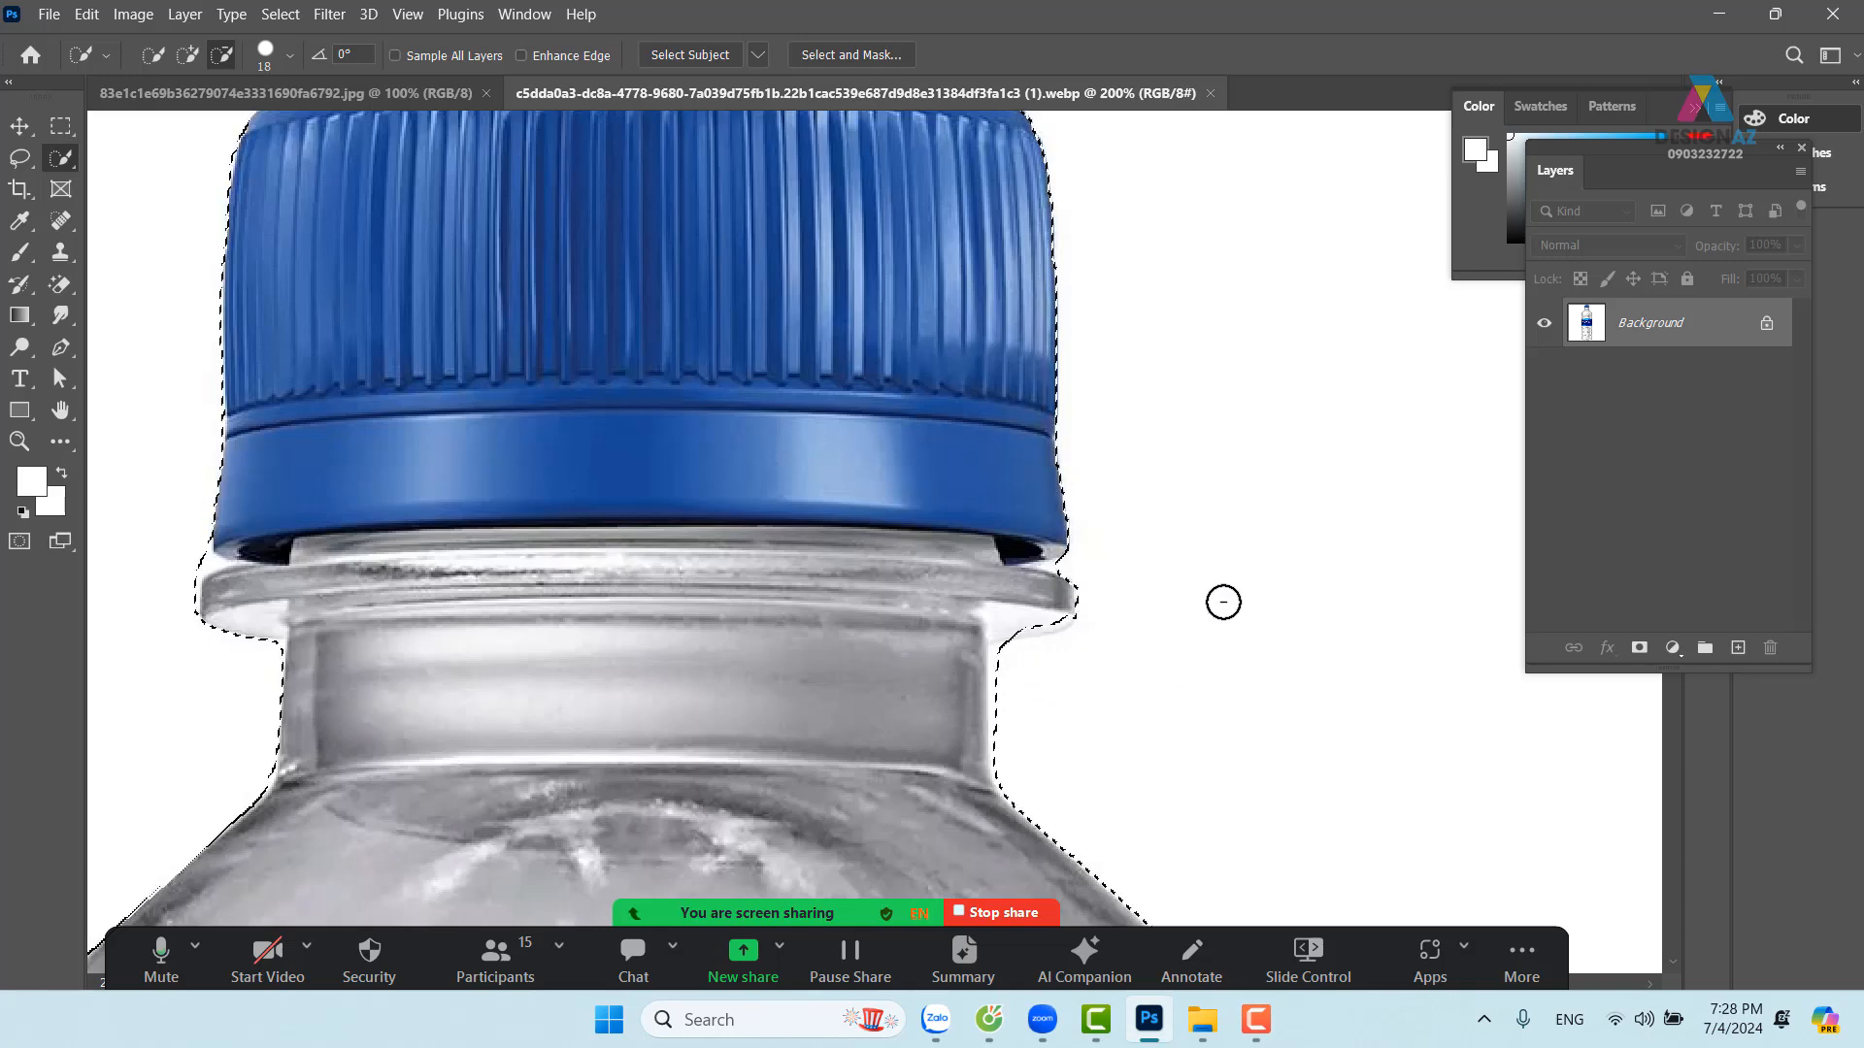
Add the pale lip below the neck ring back into the selection
left_click_drag(1212, 545, 1127, 639)
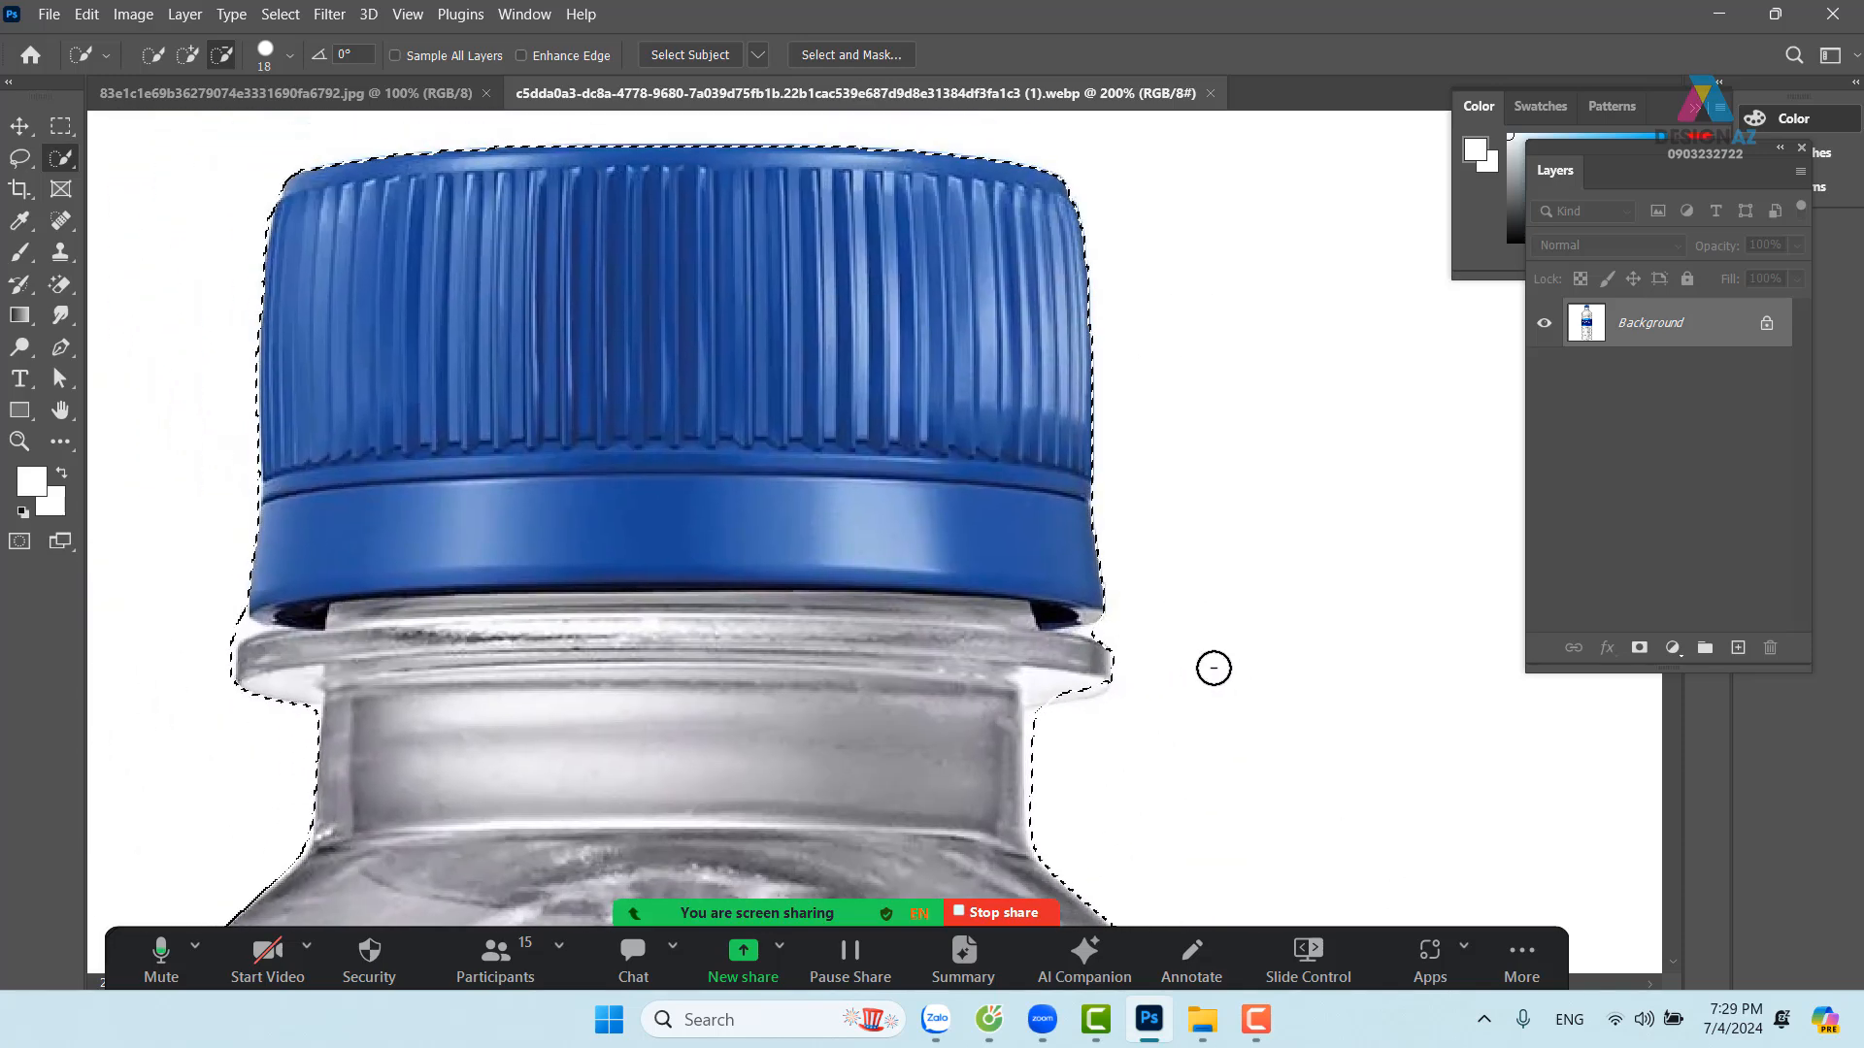
scroll(1213, 668, "up", 1)
left_click_drag(1265, 722, 1204, 708)
left_click(187, 55)
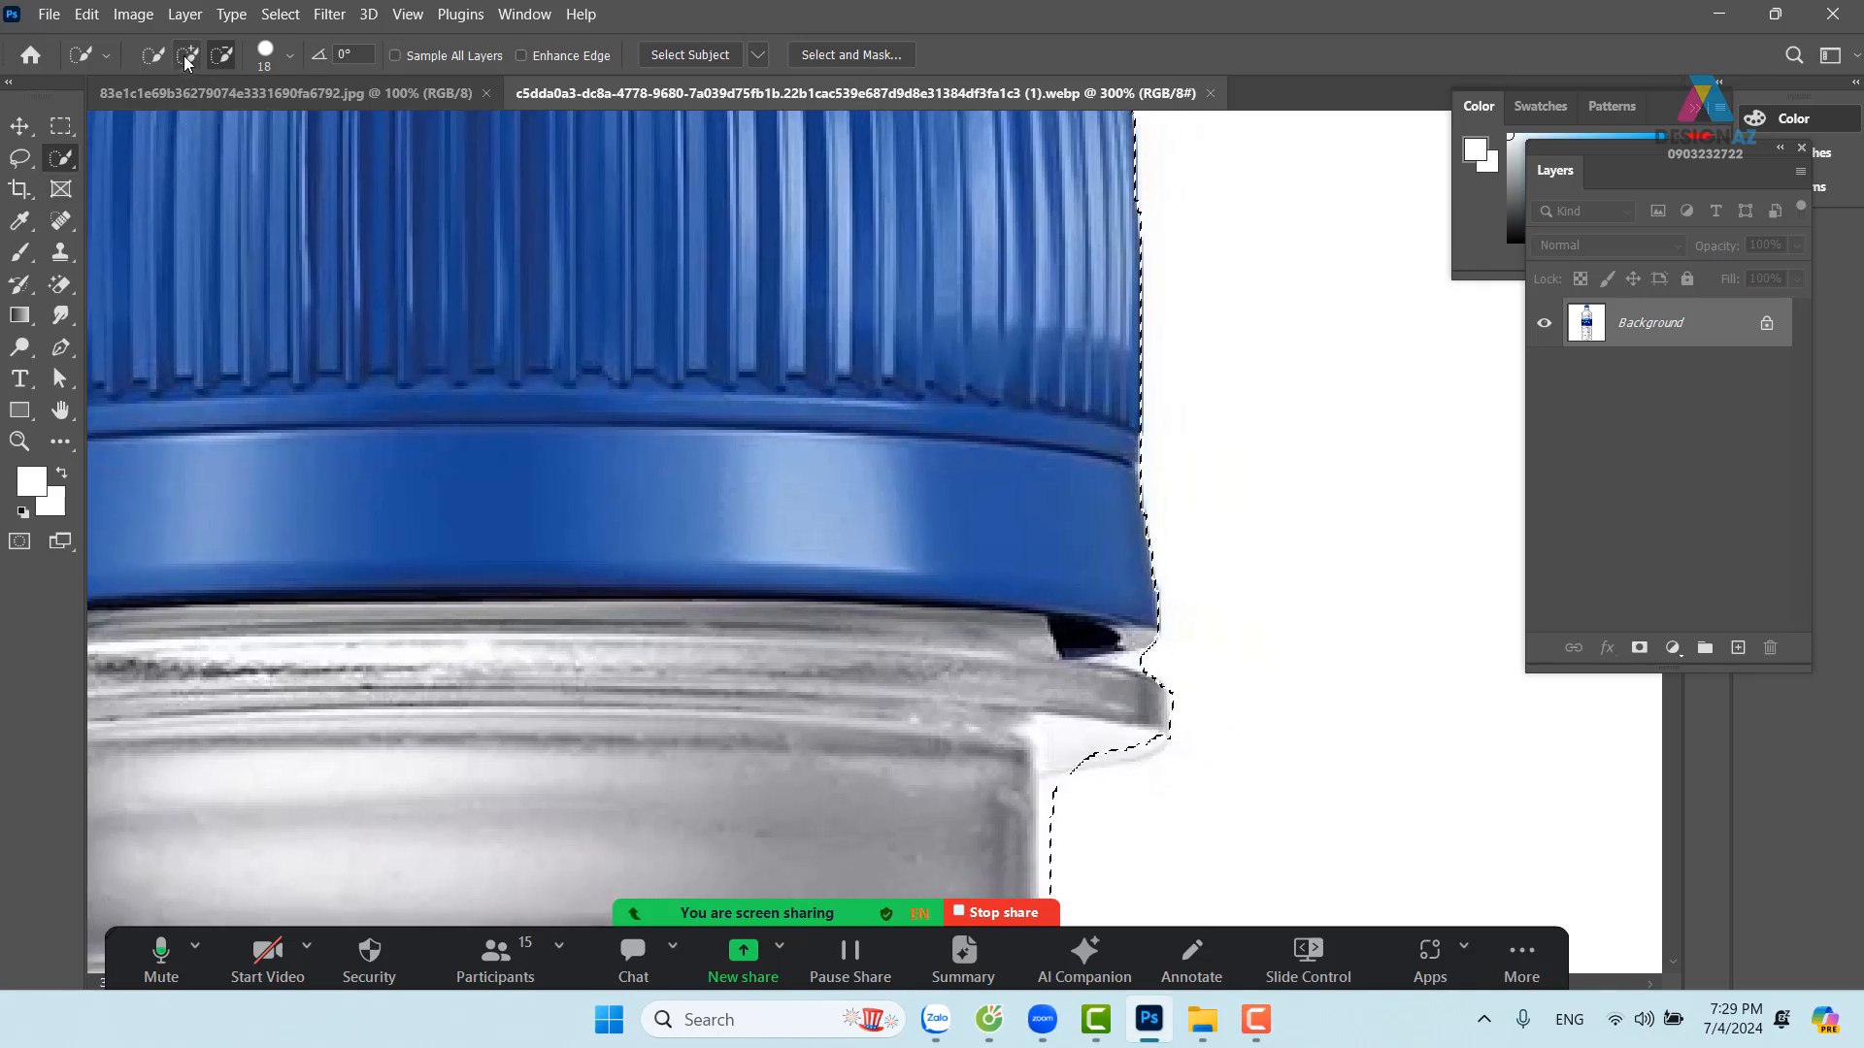
left_click_drag(1147, 737, 1115, 728)
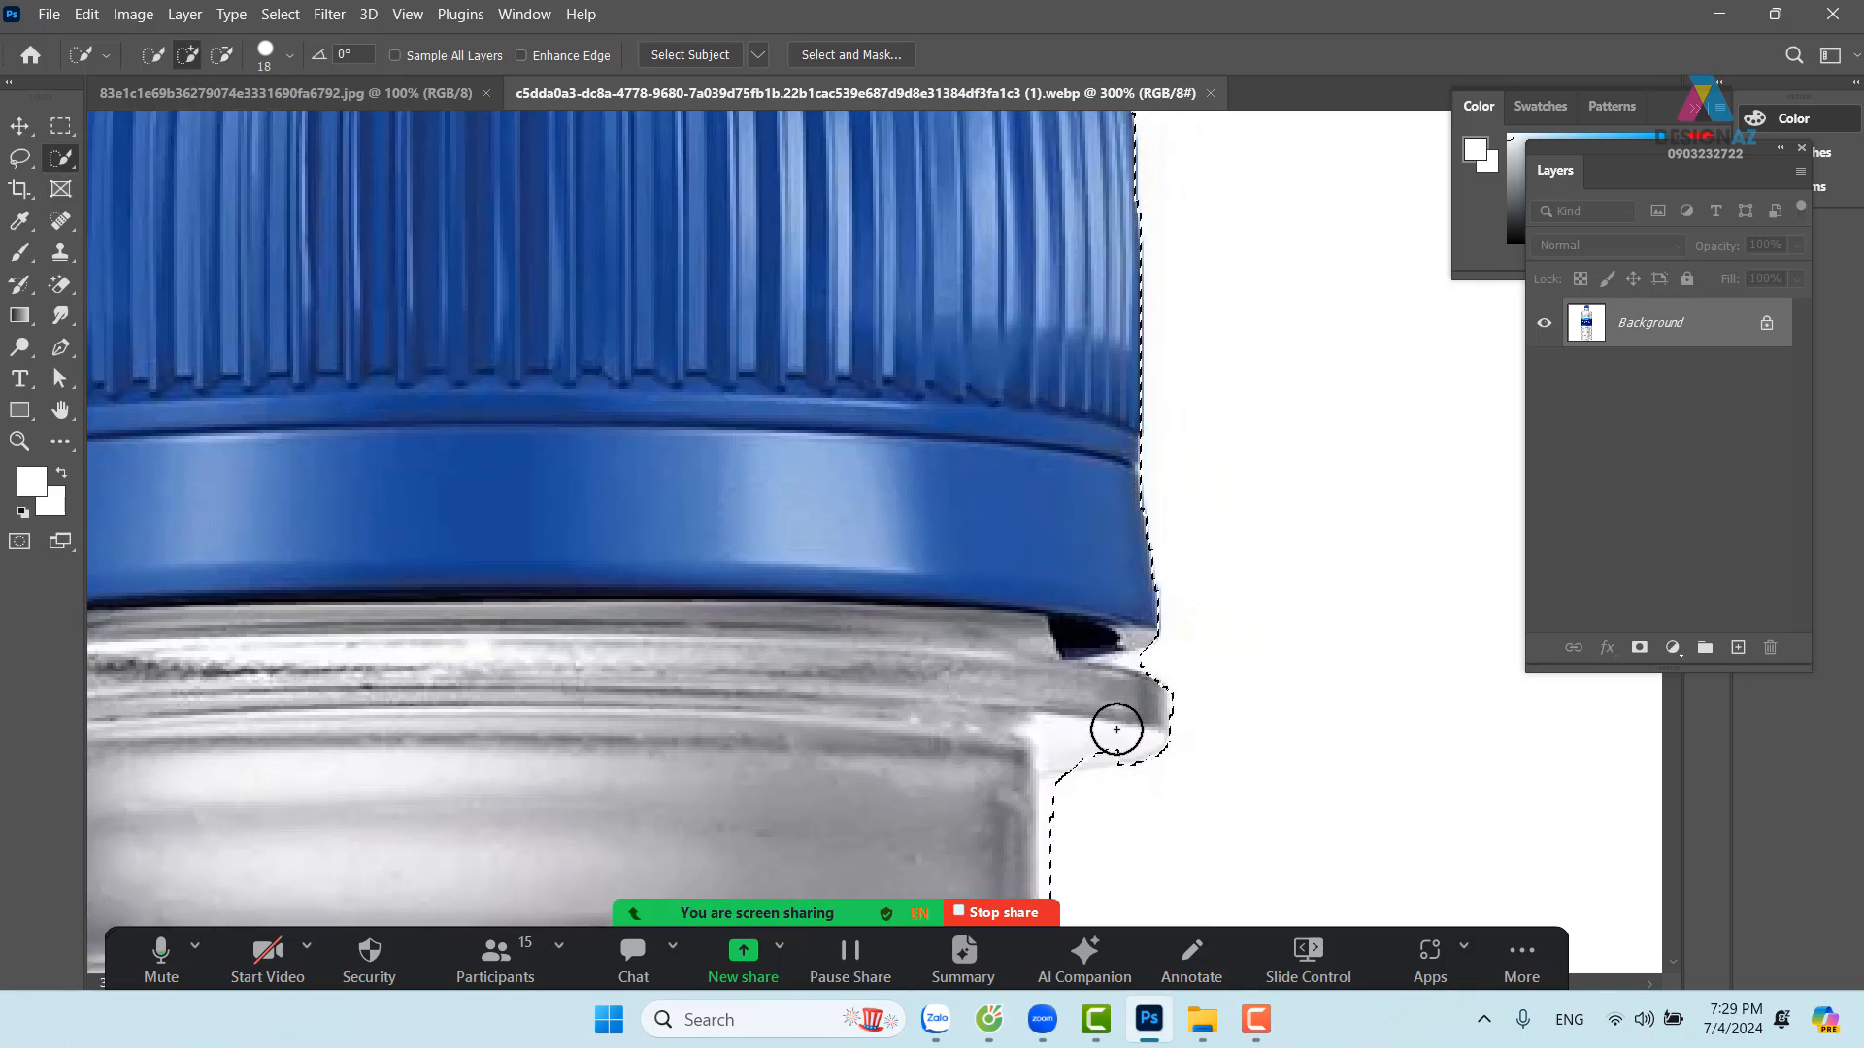
left_click_drag(852, 685, 1178, 711)
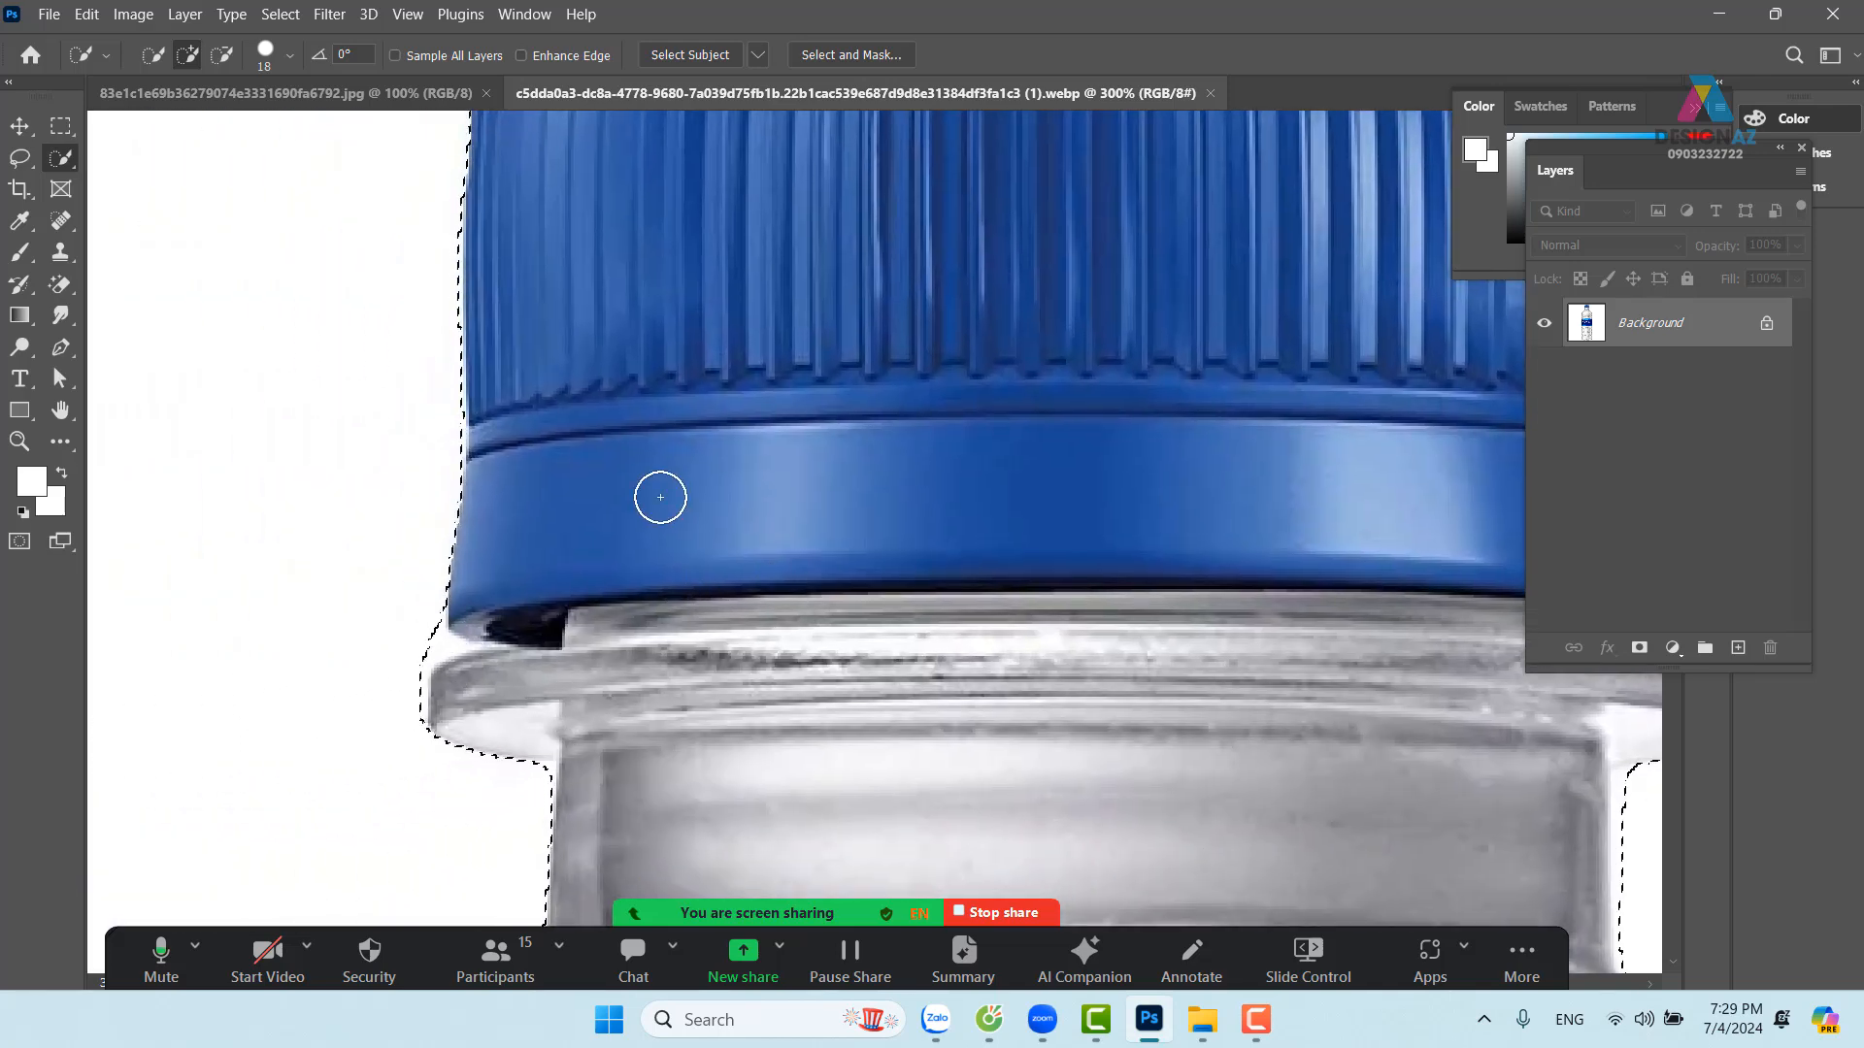
left_click(20, 157)
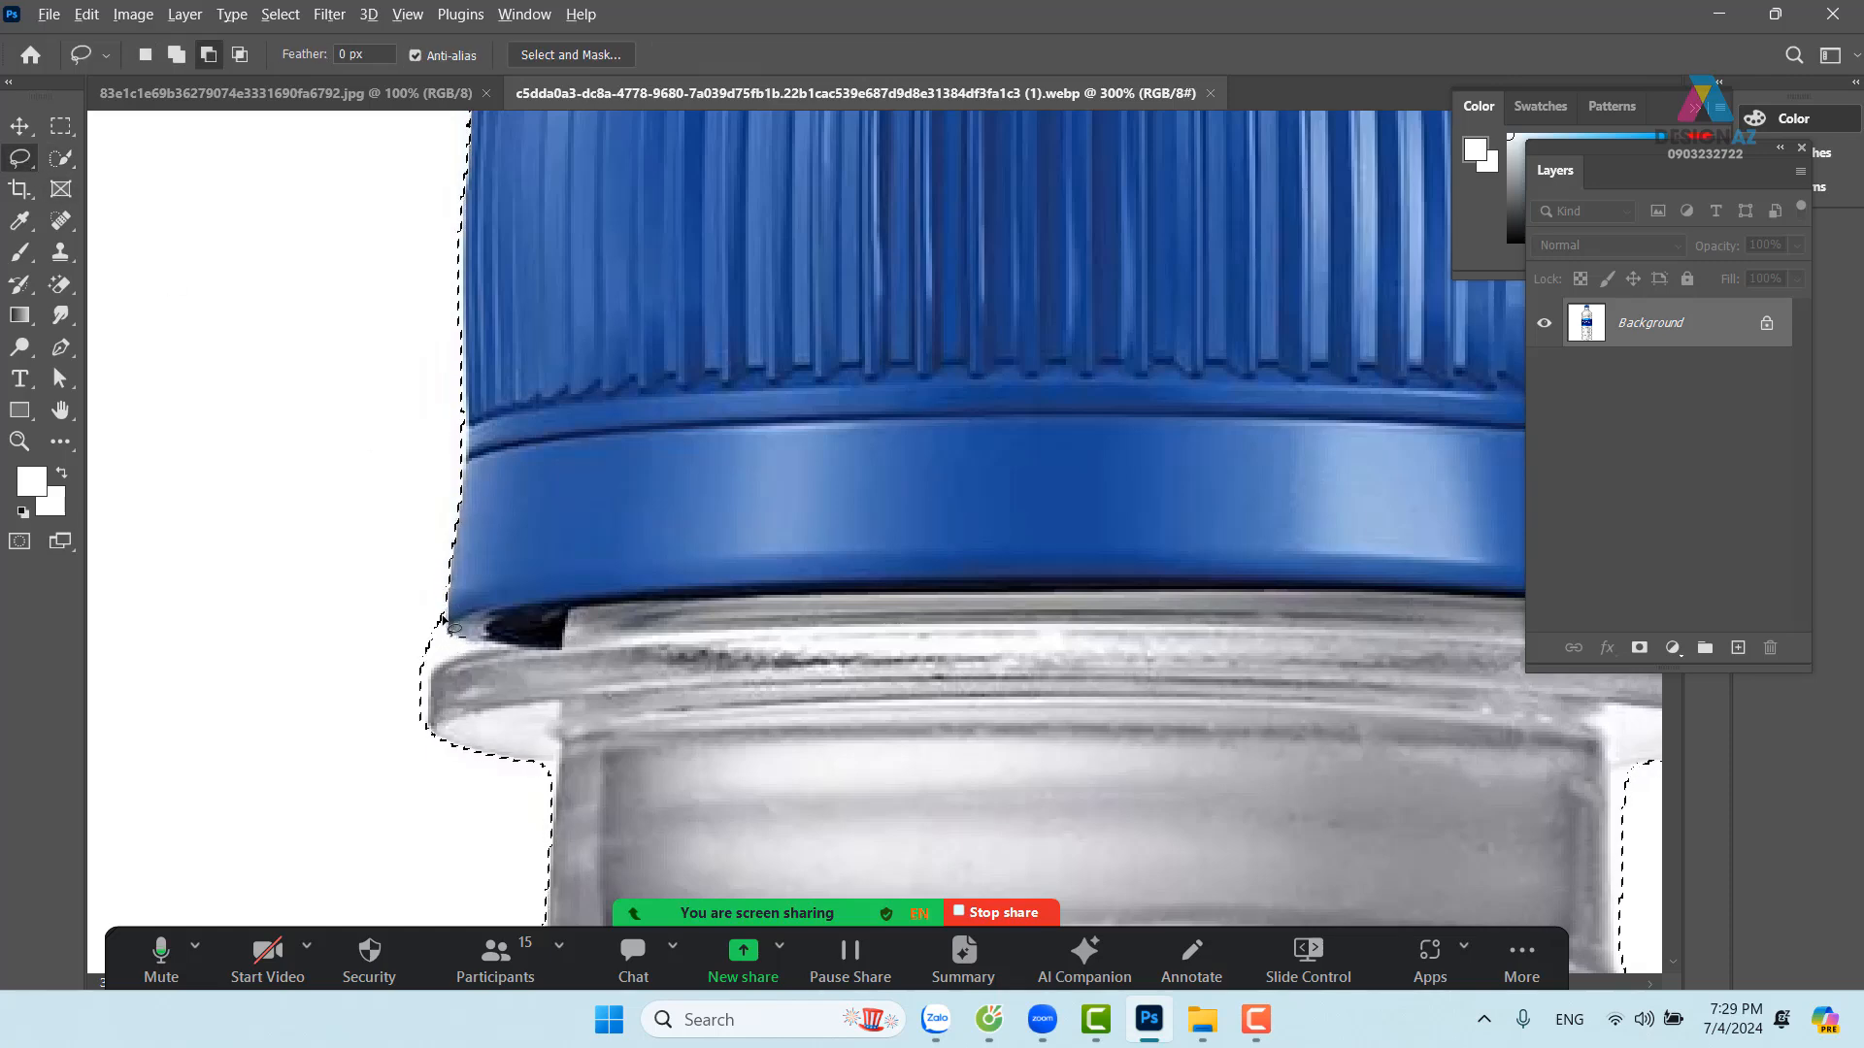
Lasso-subtract the stray area at the cap corner from the selection
left_click_drag(436, 590, 447, 623)
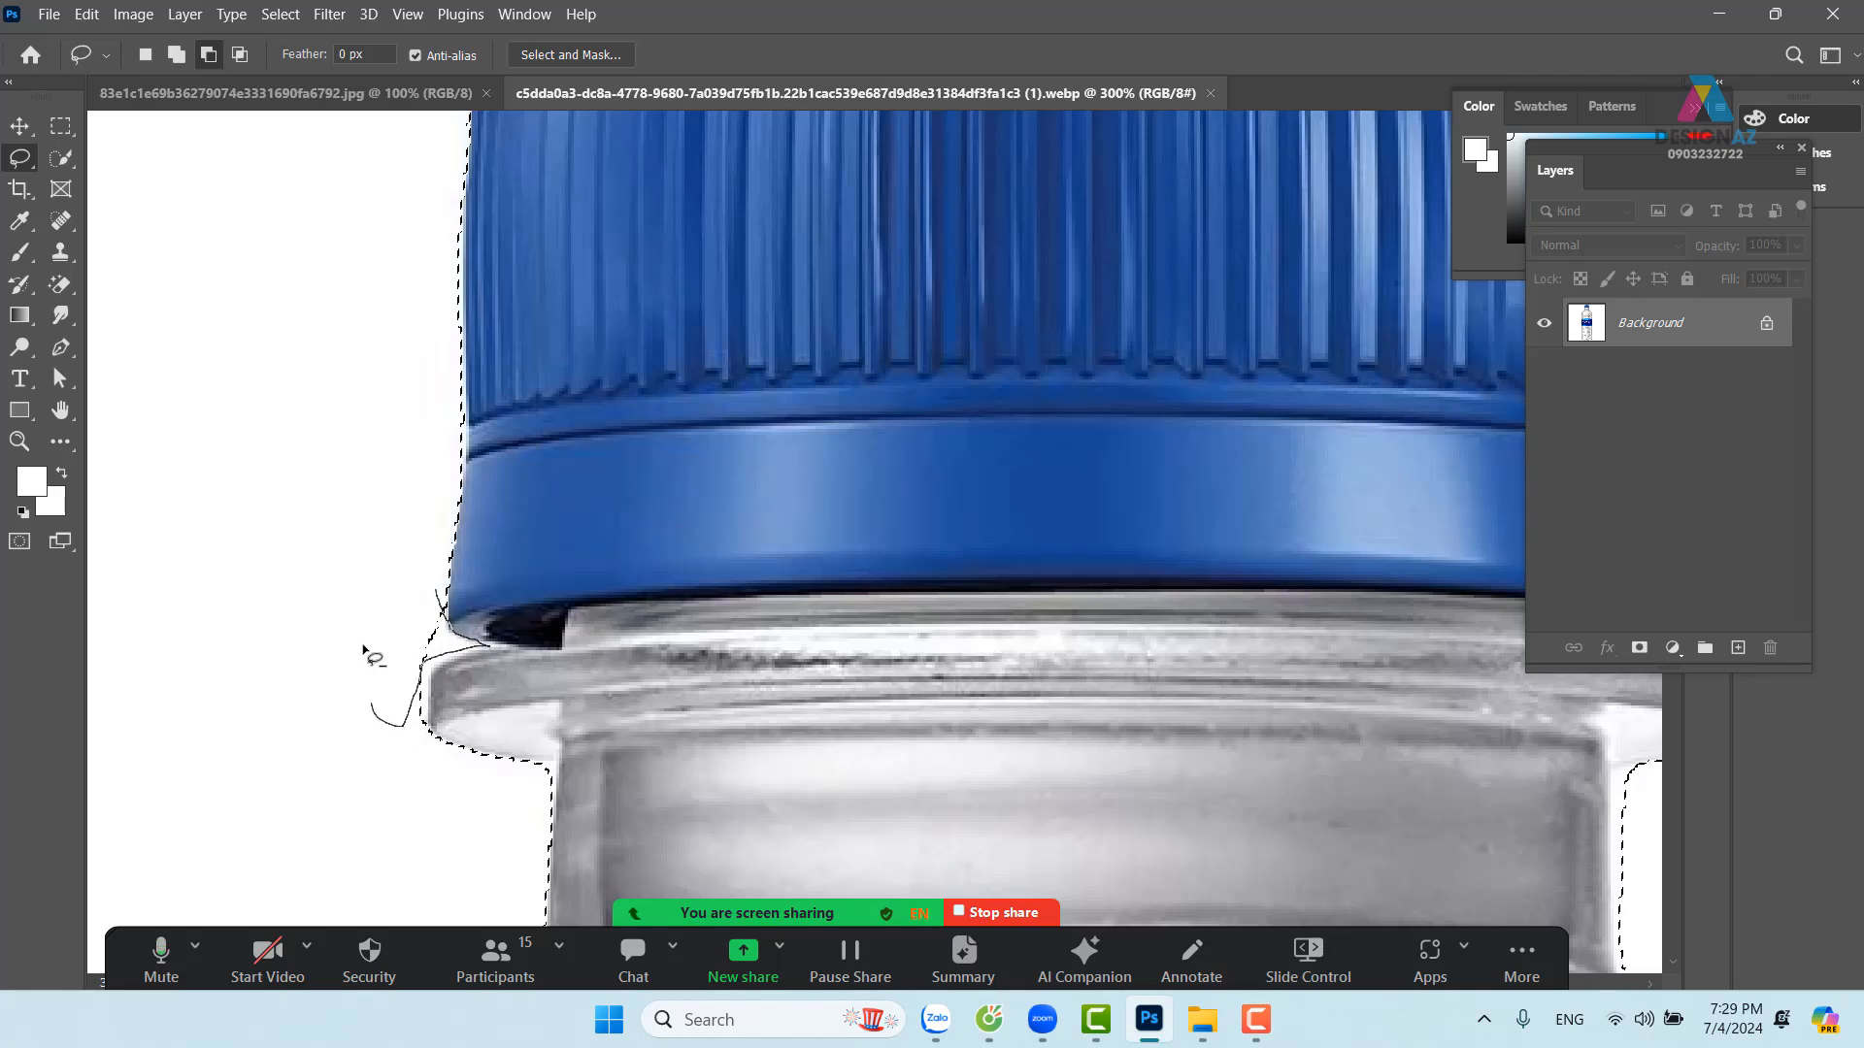
left_click_drag(367, 652, 404, 595)
mouse_move(907, 778)
left_mouse_down()
mouse_move(792, 719)
mouse_move(257, 693)
left_mouse_up()
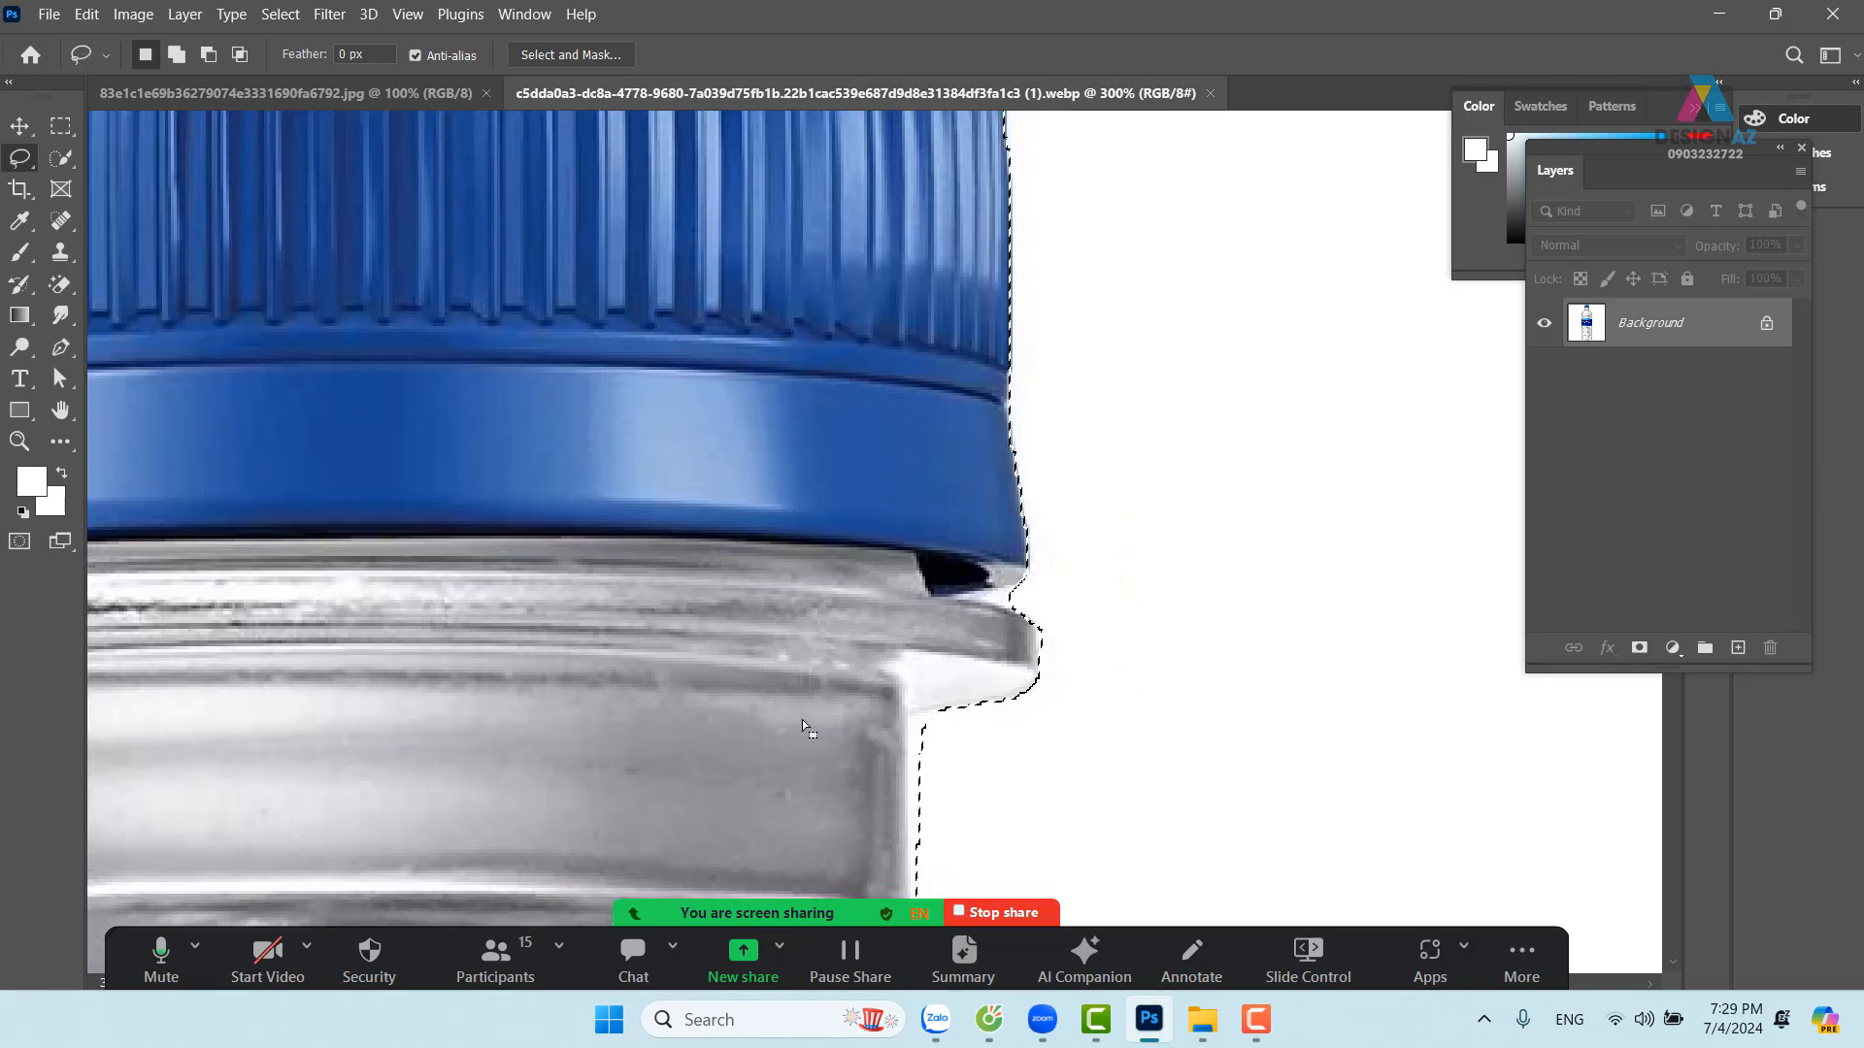
Trim the notch under the cap, then zoom out to frame the whole bottle
mouse_move(1061, 571)
left_mouse_down()
mouse_move(1017, 597)
mouse_move(1044, 580)
left_mouse_up()
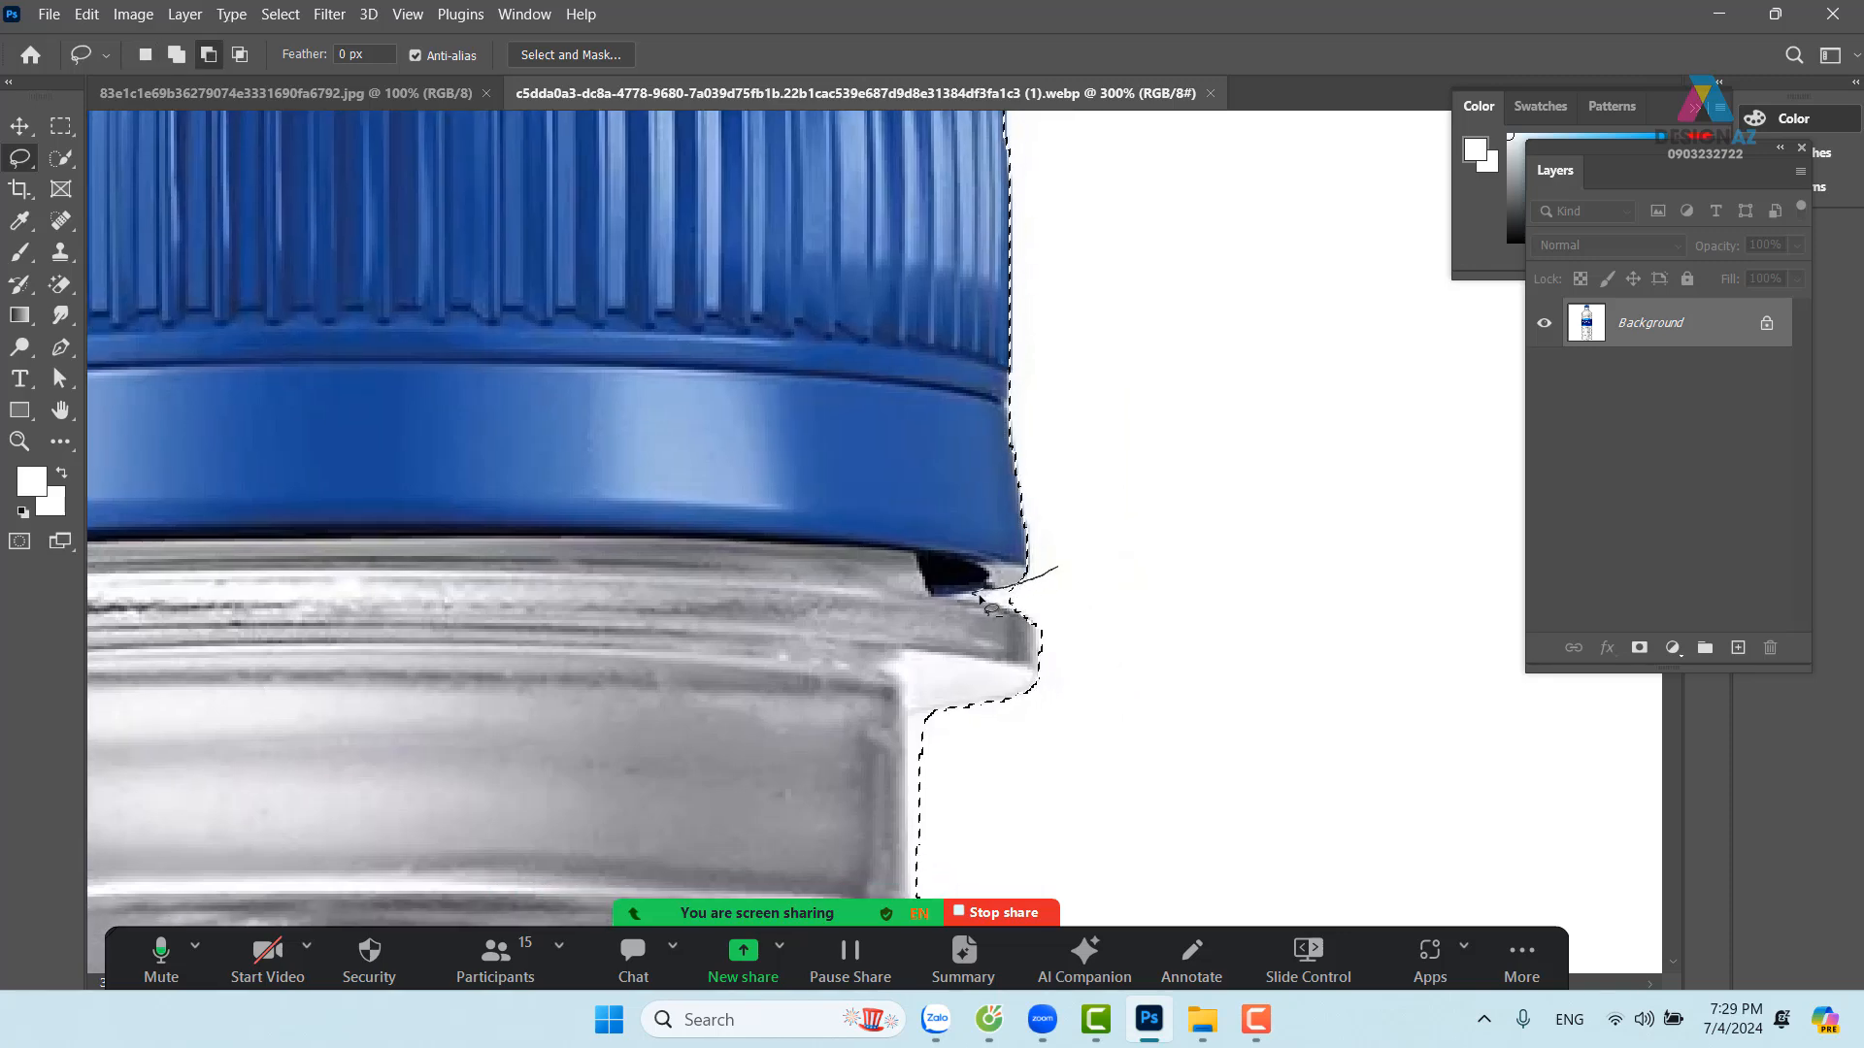
left_click_drag(1107, 577, 1107, 578)
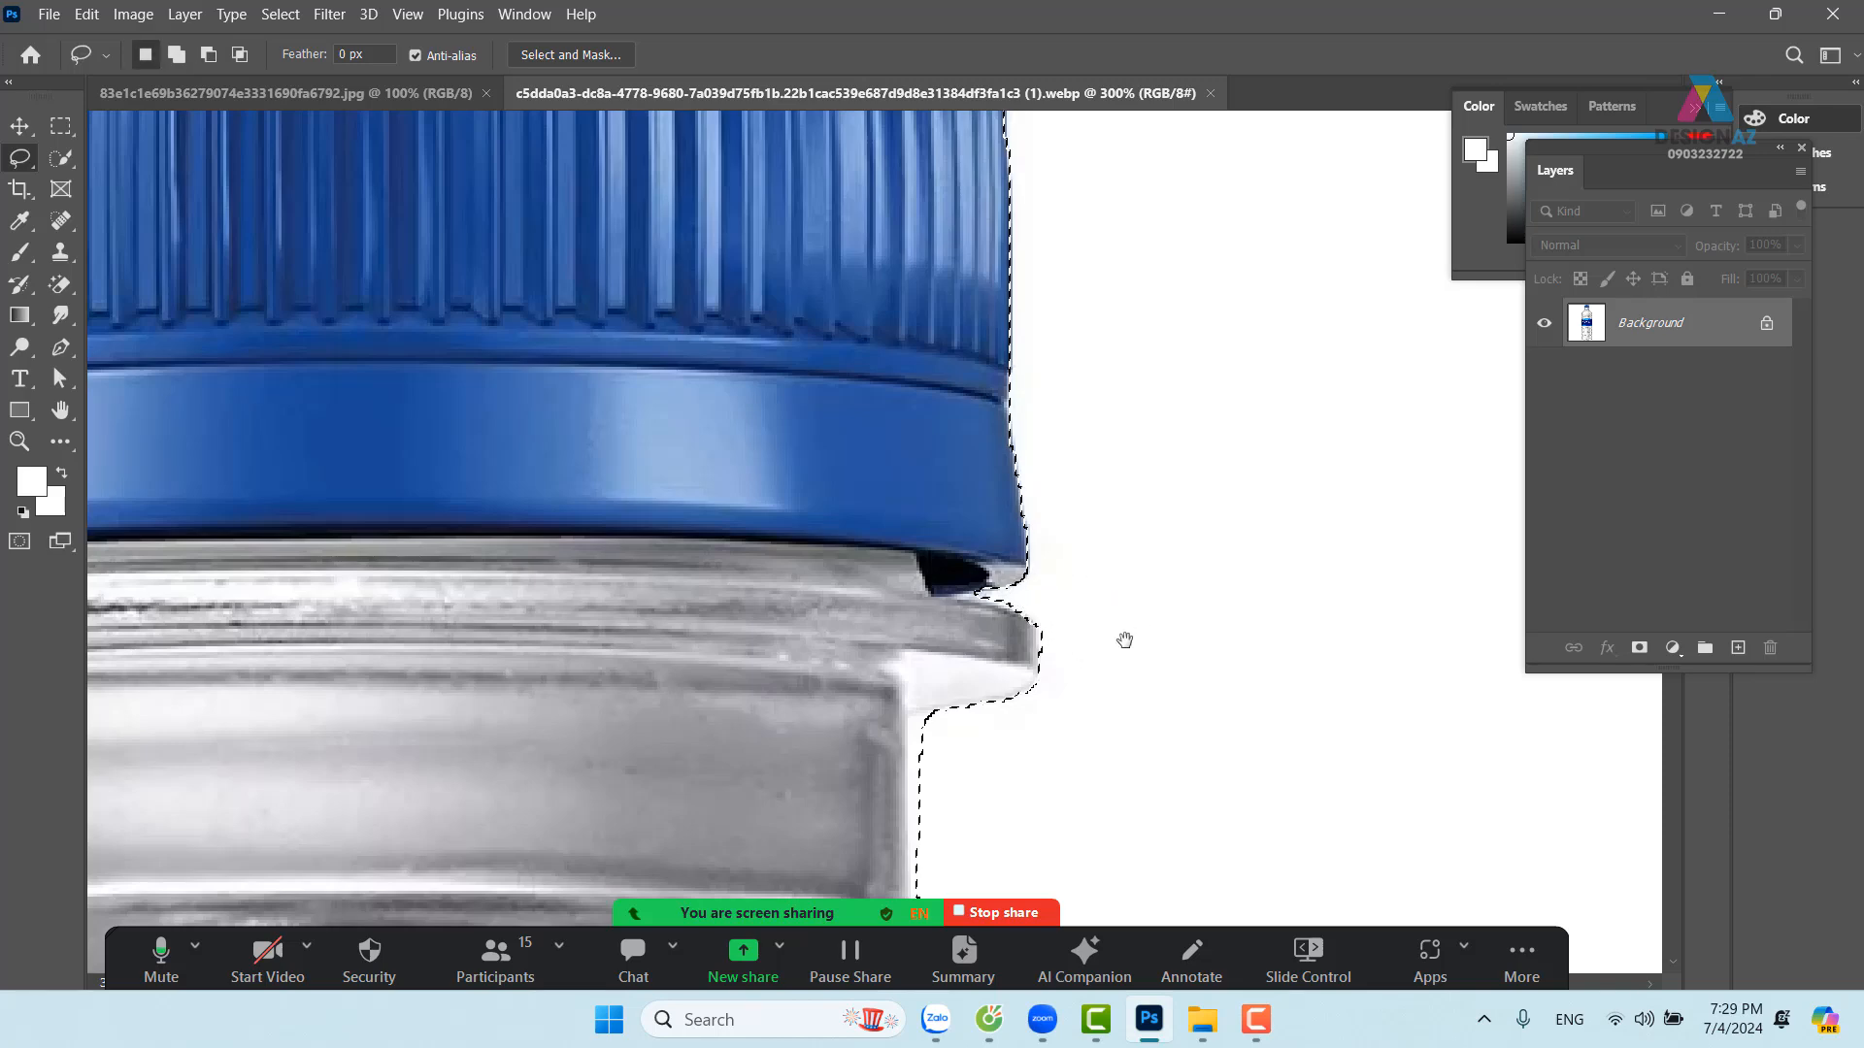
left_click_drag(1048, 694, 1190, 364)
mouse_move(1076, 699)
left_mouse_down()
mouse_move(1153, 475)
mouse_move(978, 455)
left_mouse_up()
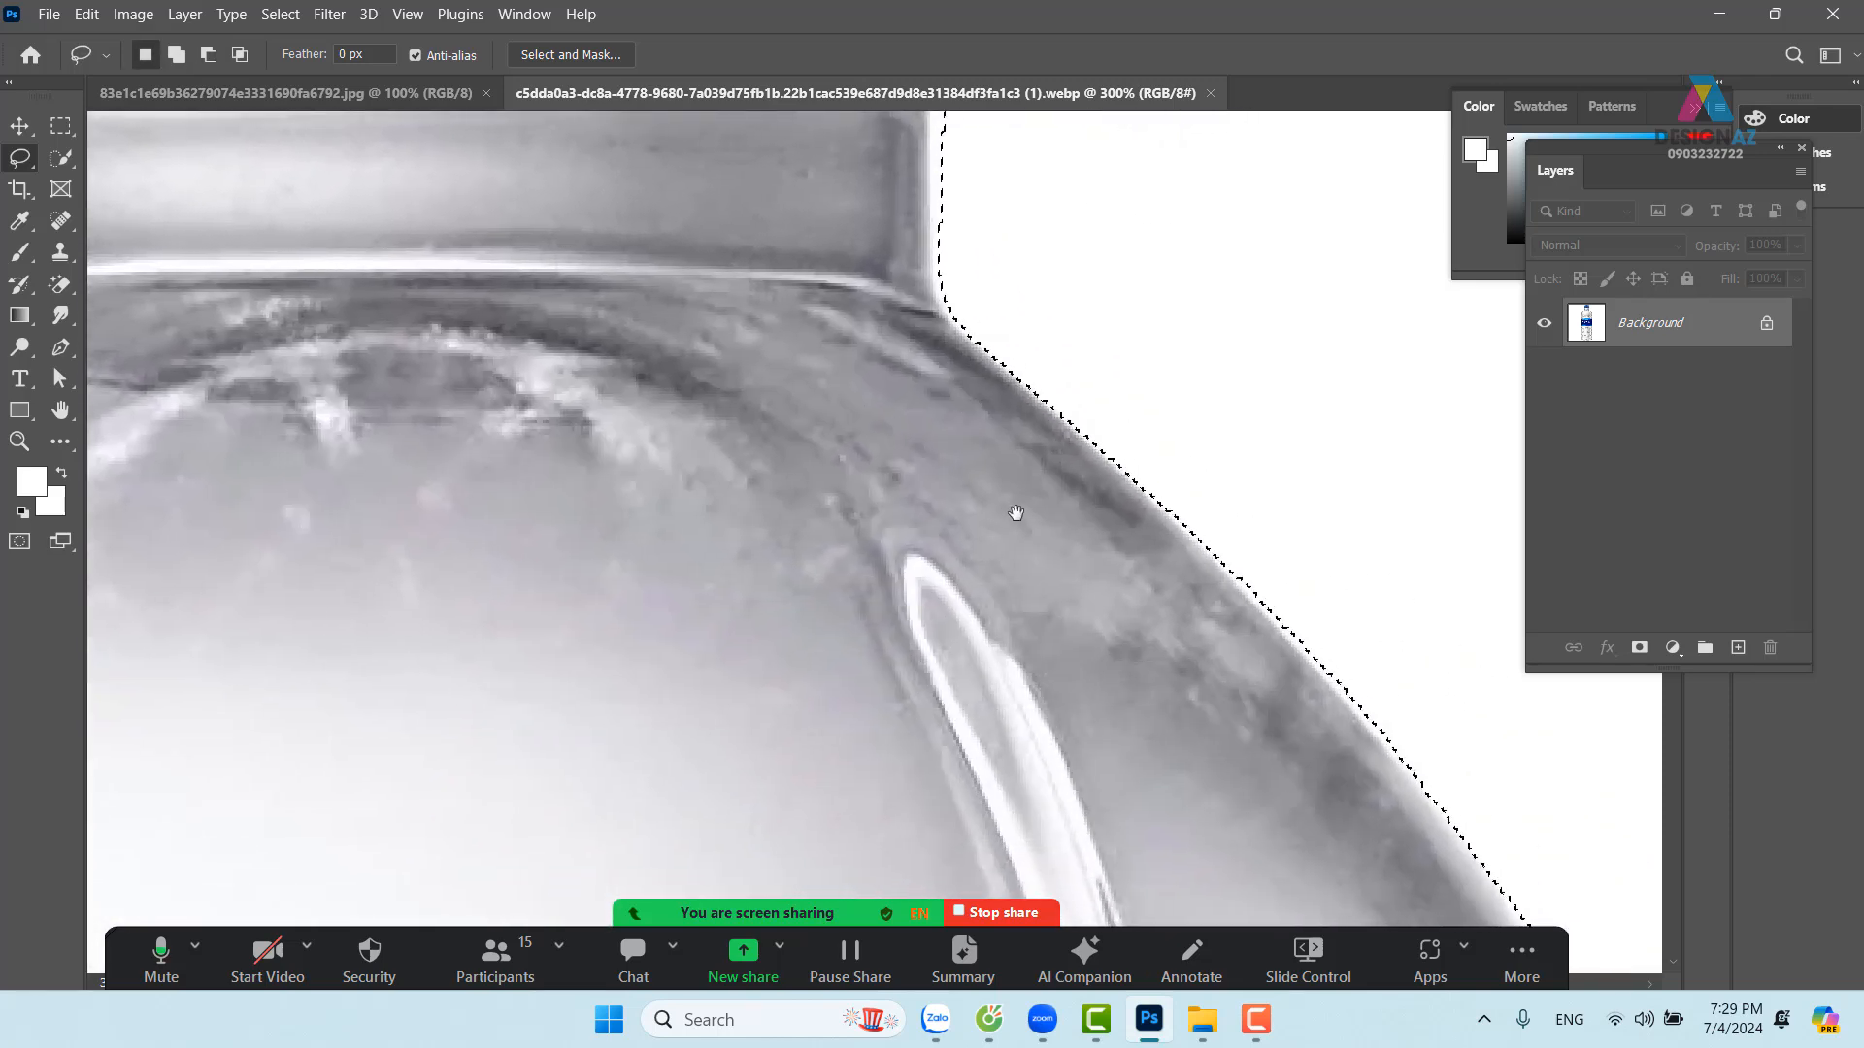
scroll(1011, 511, "down", 4)
scroll(1016, 513, "down", 3)
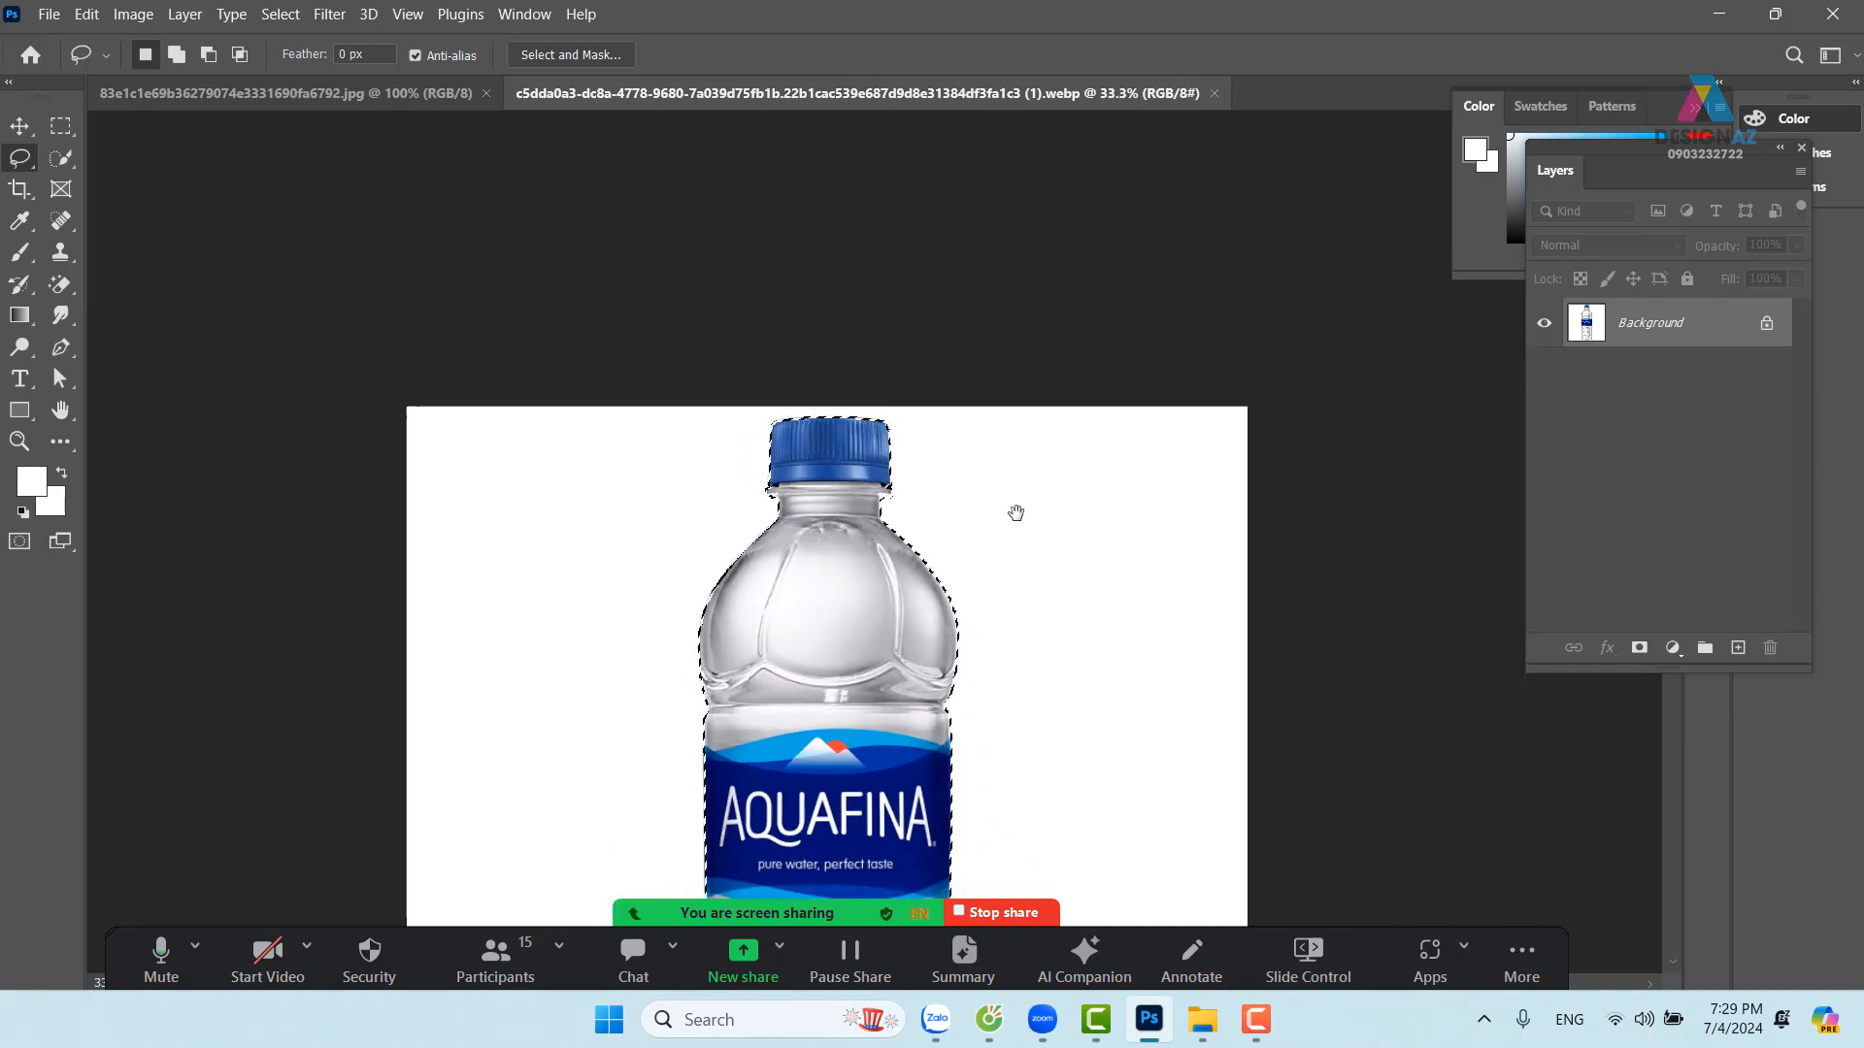
left_click_drag(1013, 519, 999, 416)
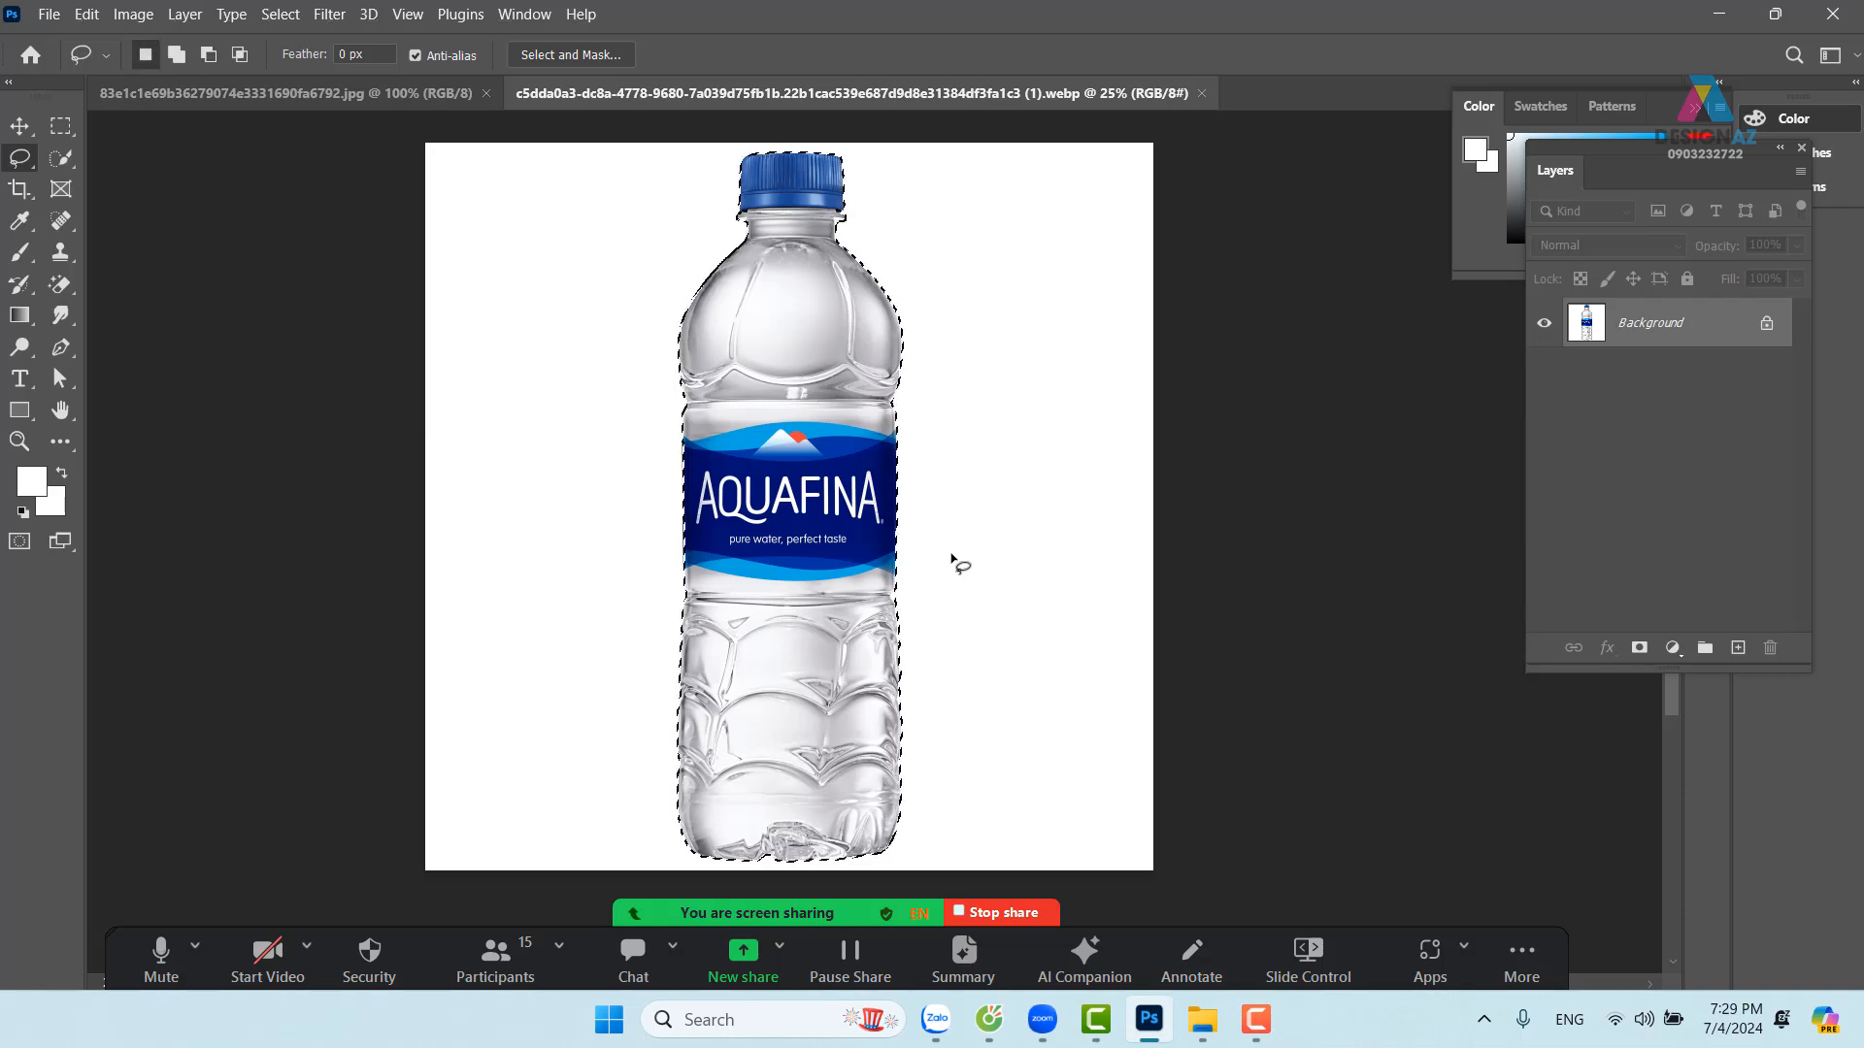
Copy the selected bottle to a new layer and drag it into the desert scene
key("v")
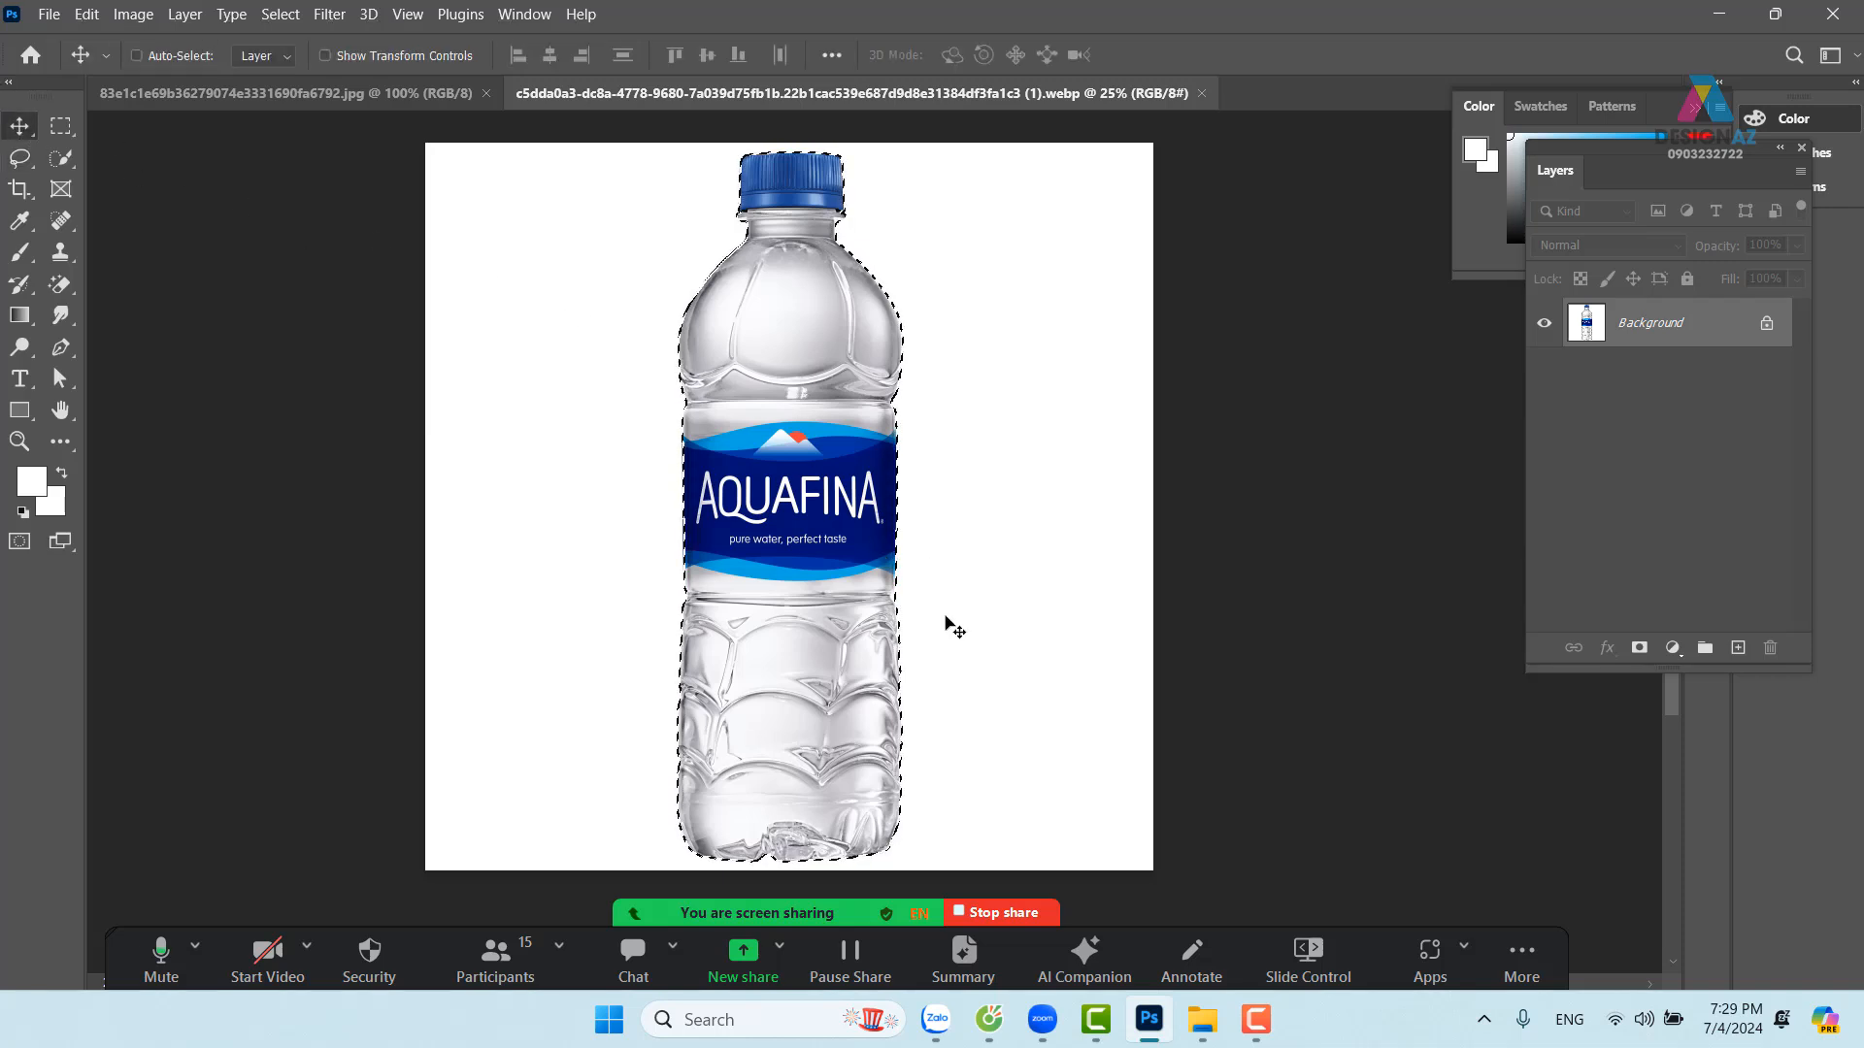
key("ctrl+j")
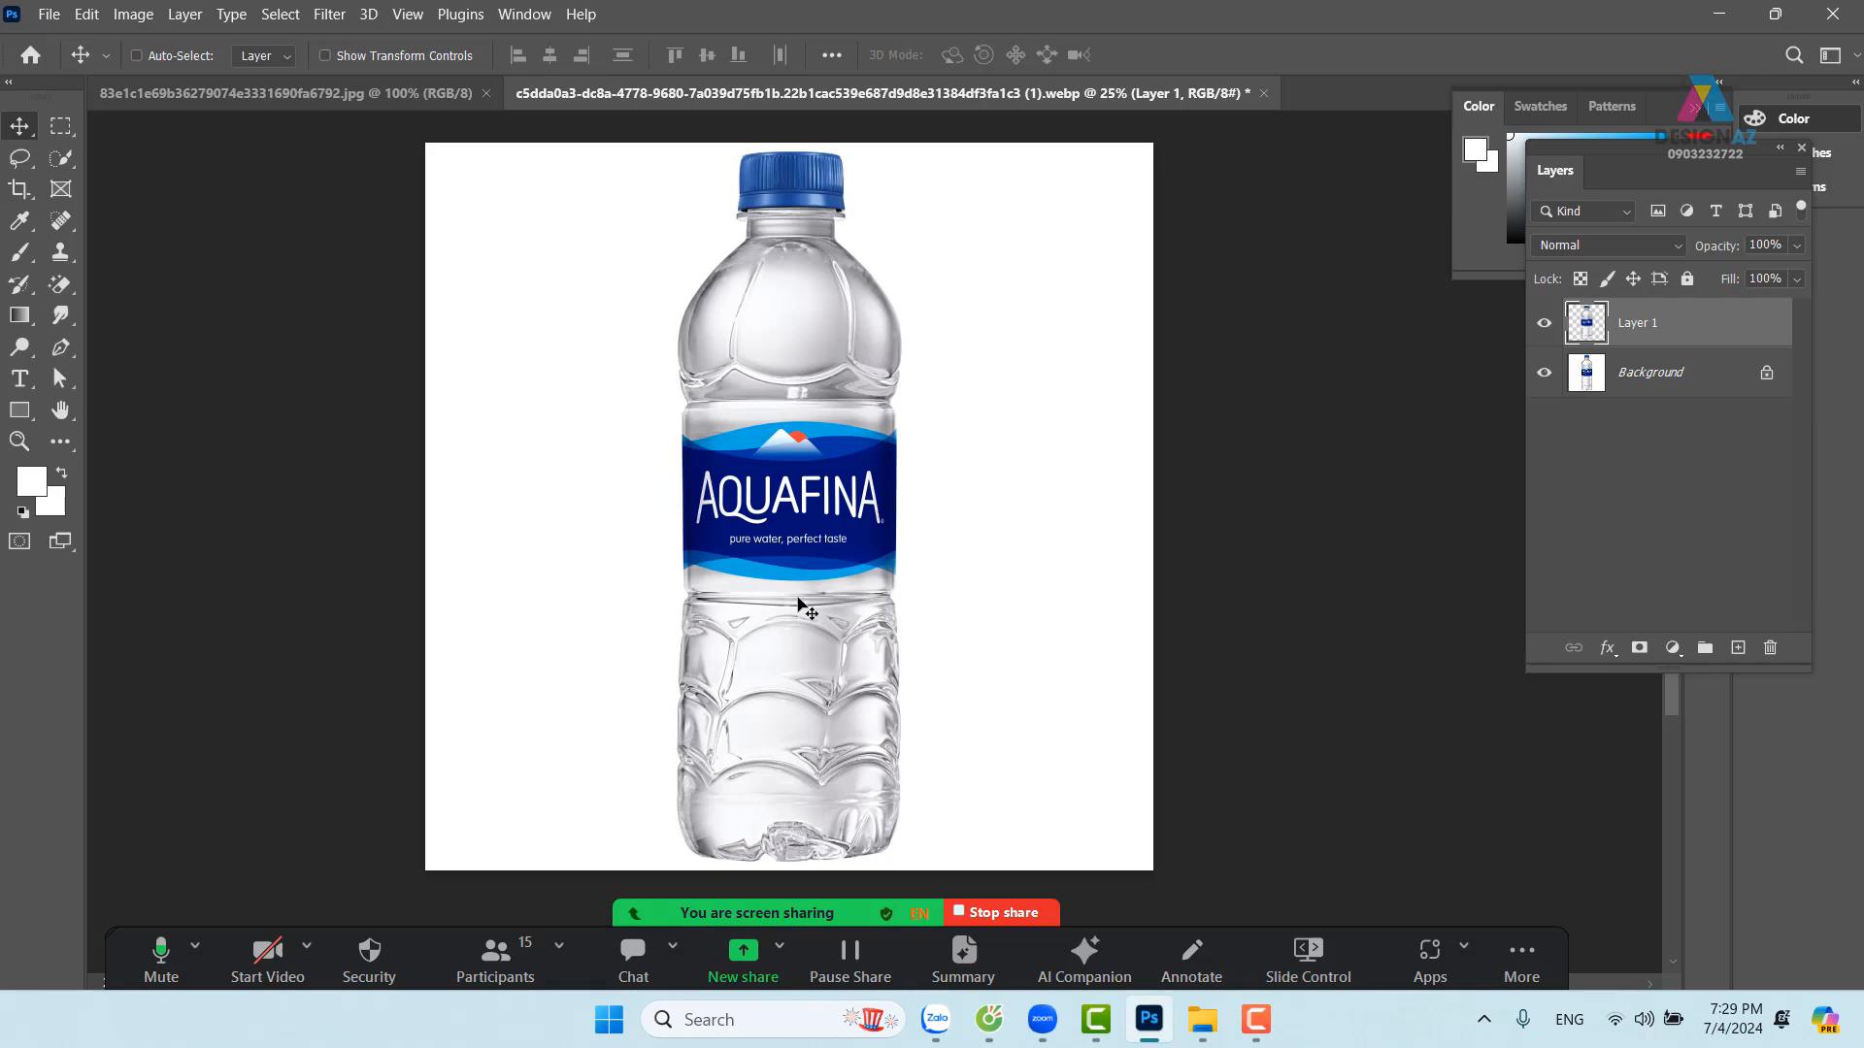
left_click_drag(798, 603, 842, 531)
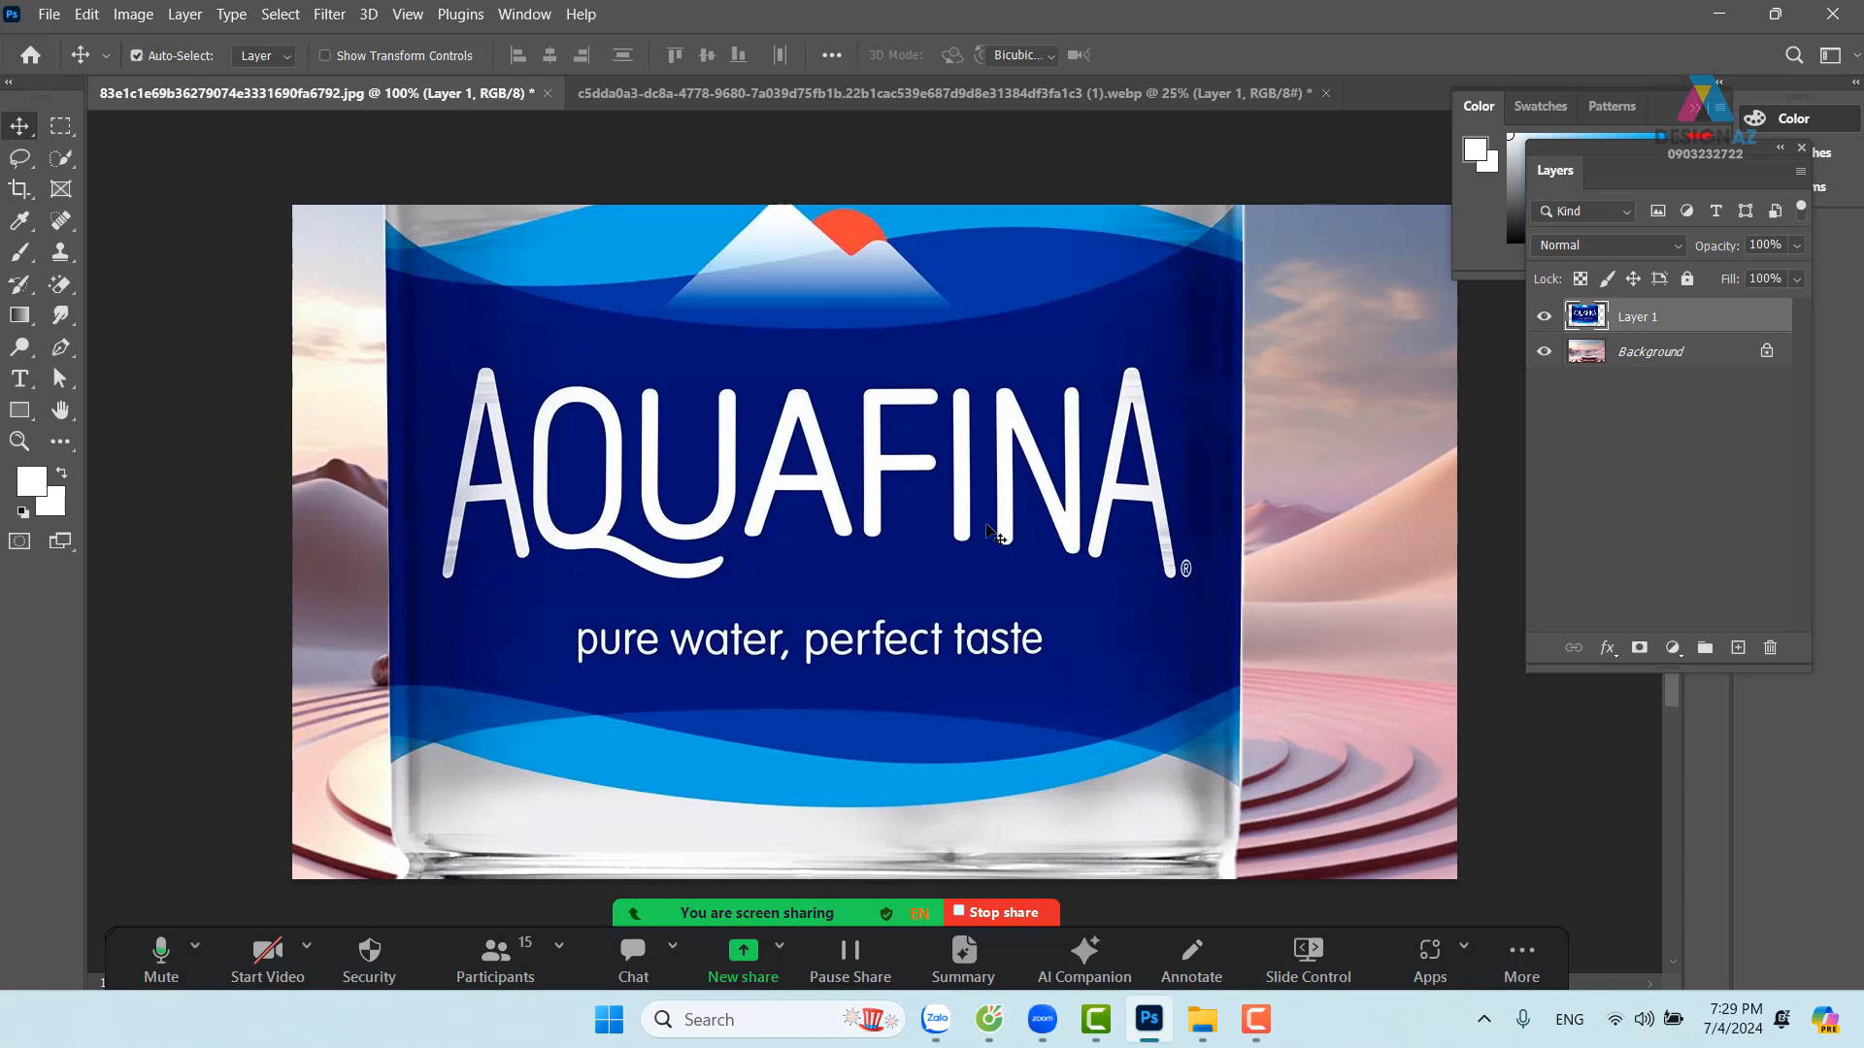
Free-transform the bottle, moving it down and shrinking it to about 82%
key("ctrl+t")
left_click_drag(1017, 201, 1045, 477)
left_click_drag(1059, 285, 1090, 528)
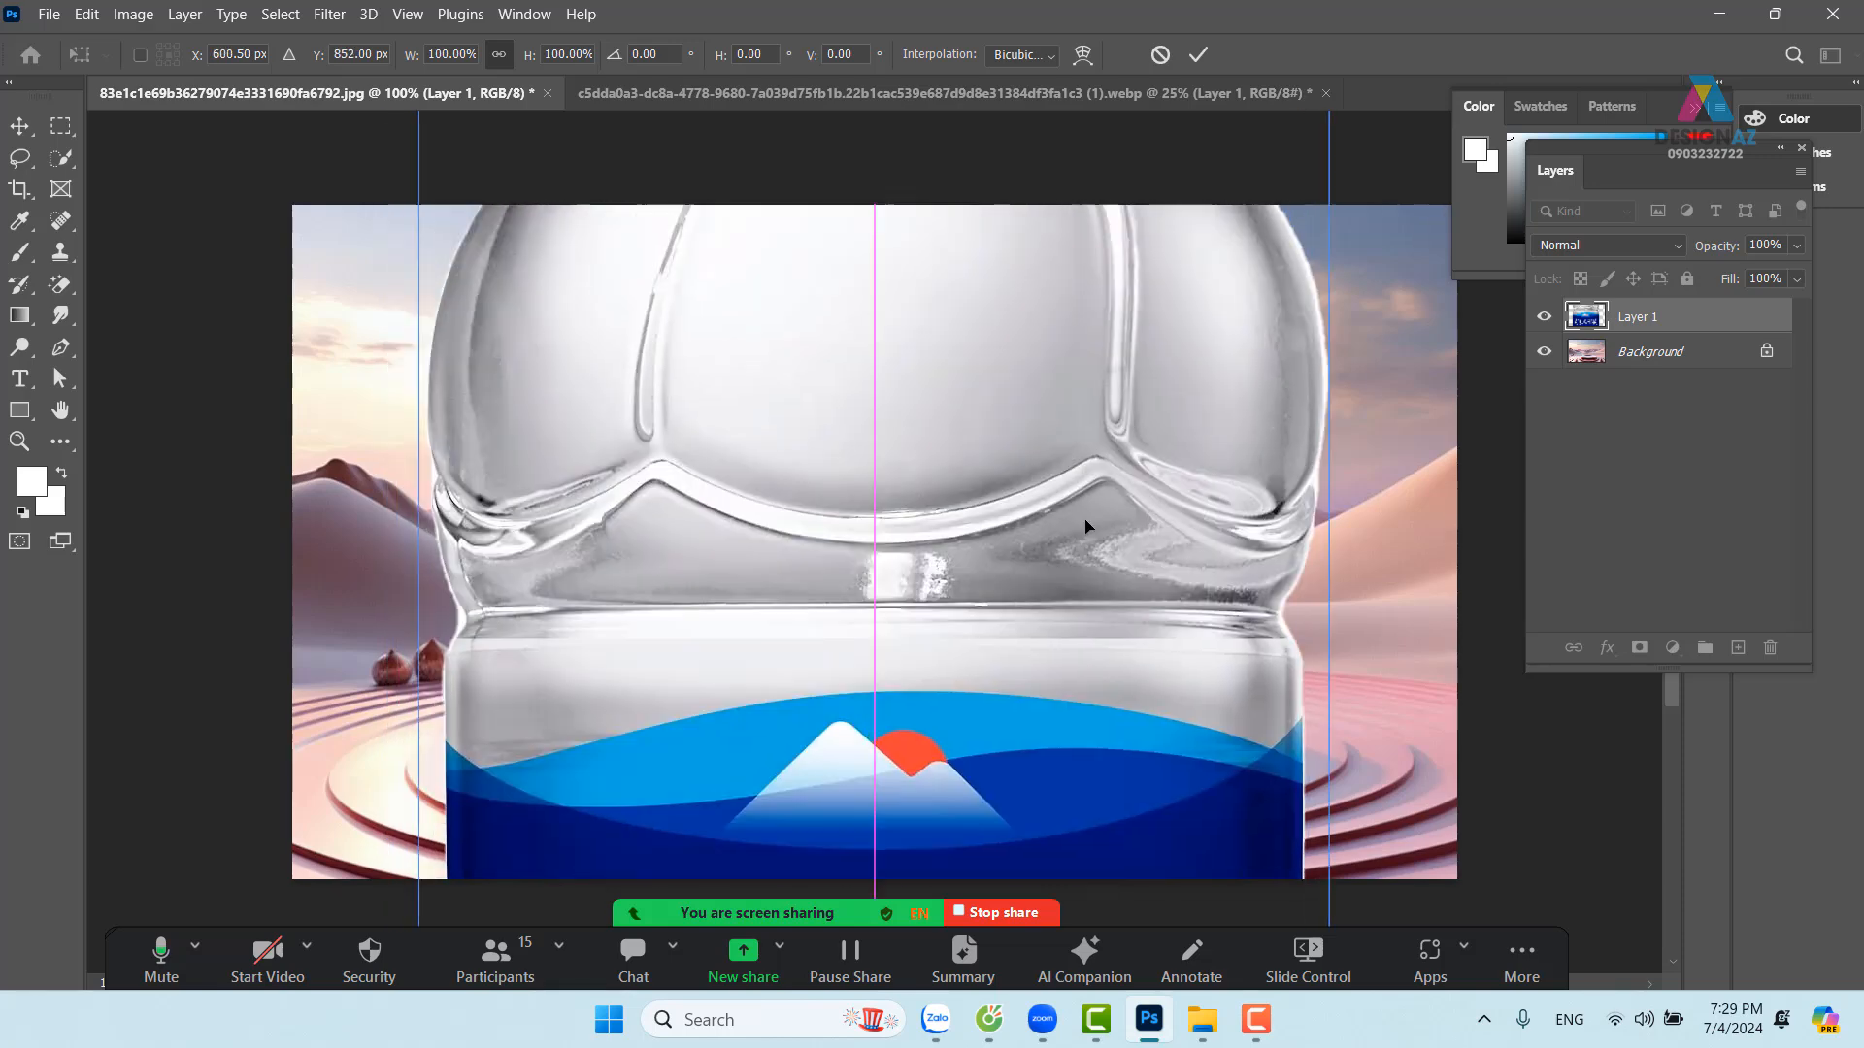
left_click_drag(1106, 366, 1145, 668)
left_click_drag(1103, 269, 1143, 500)
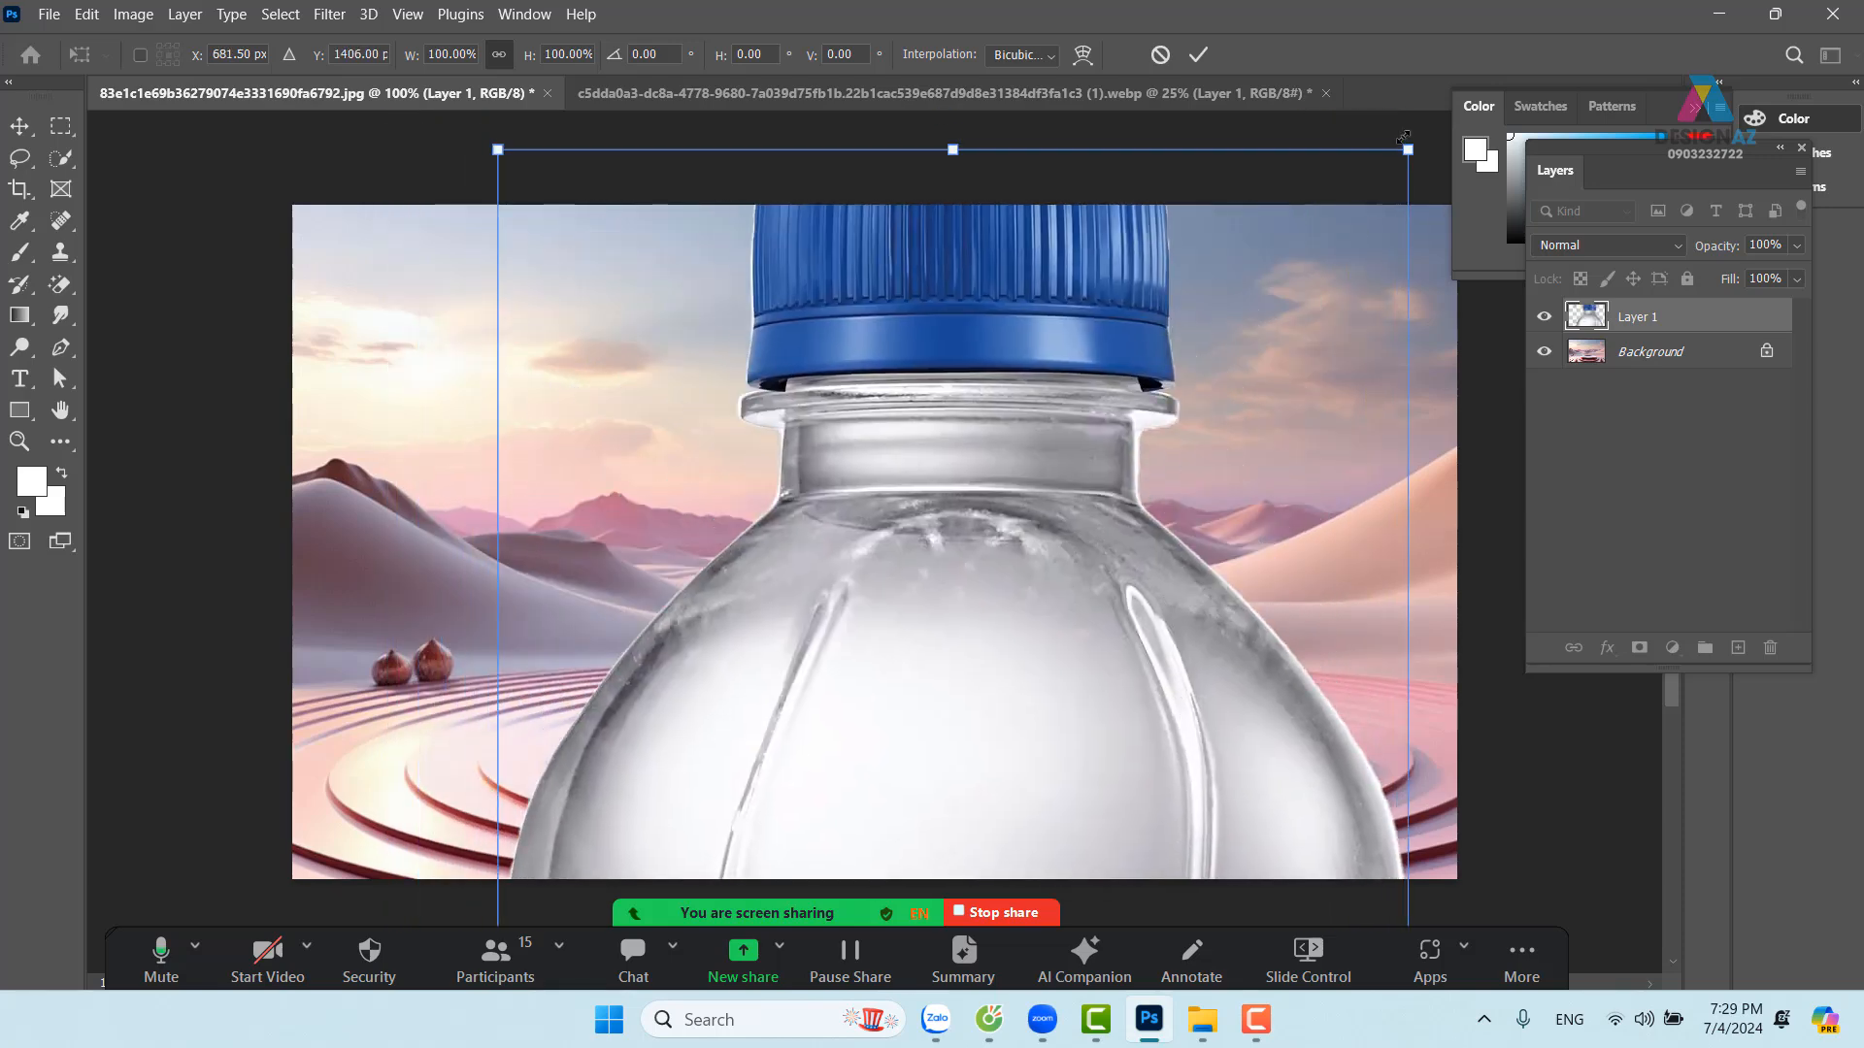
left_click_drag(1403, 143, 941, 664)
Shrink the bottle further to about 17%, stand it on the podium, and commit
left_click_drag(855, 750, 956, 202)
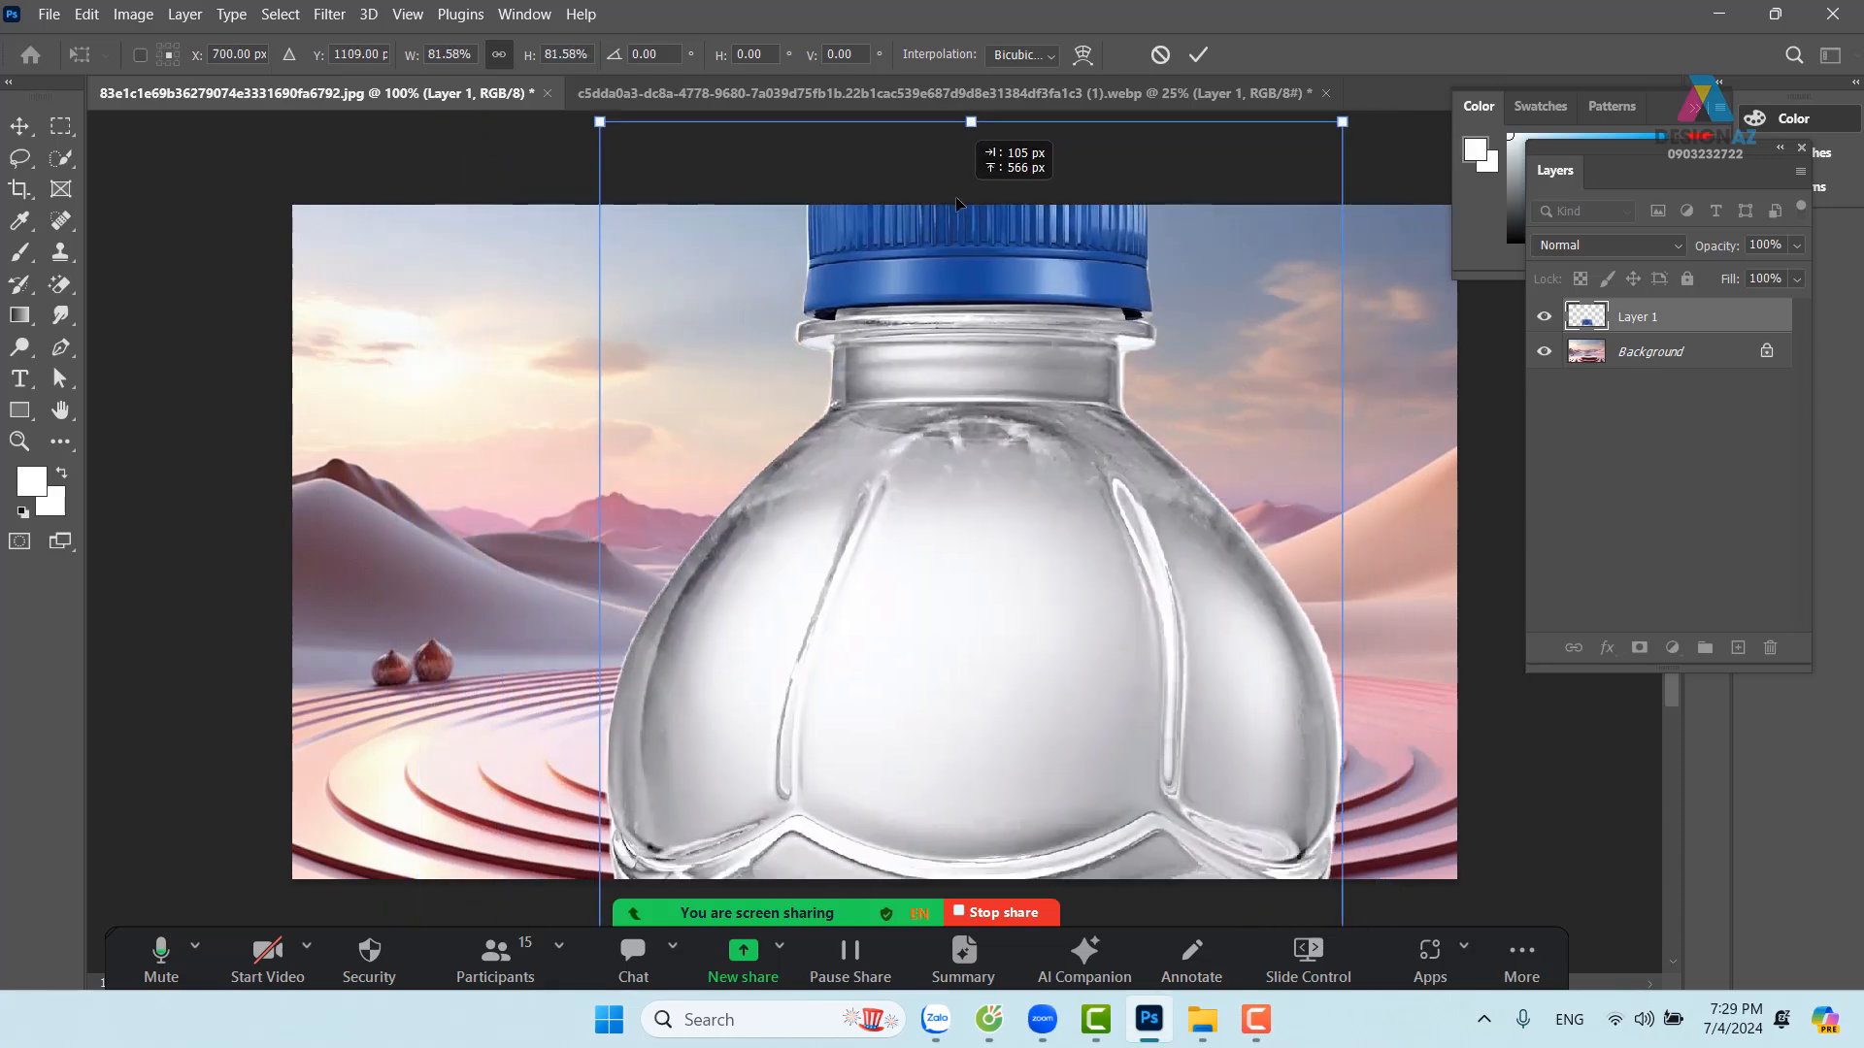
left_click_drag(1342, 121, 1003, 254)
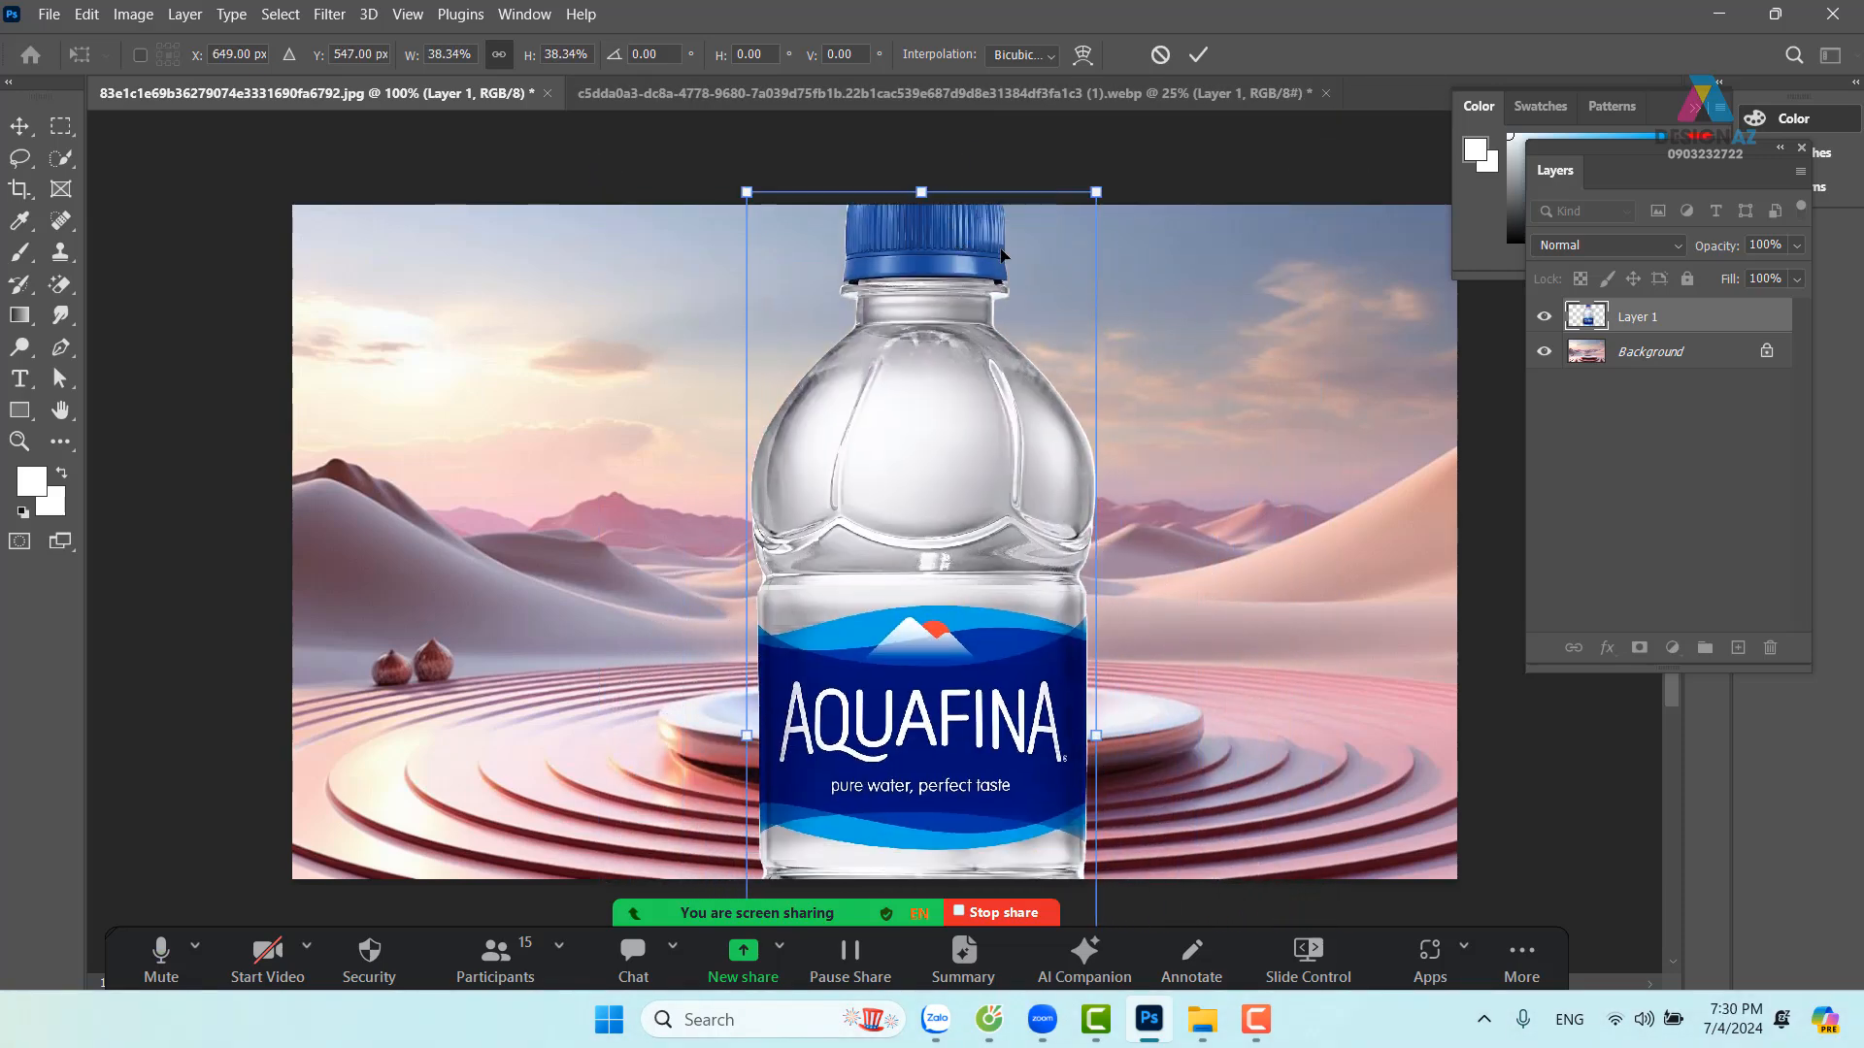
left_click_drag(1097, 192, 972, 400)
left_click_drag(928, 648, 936, 398)
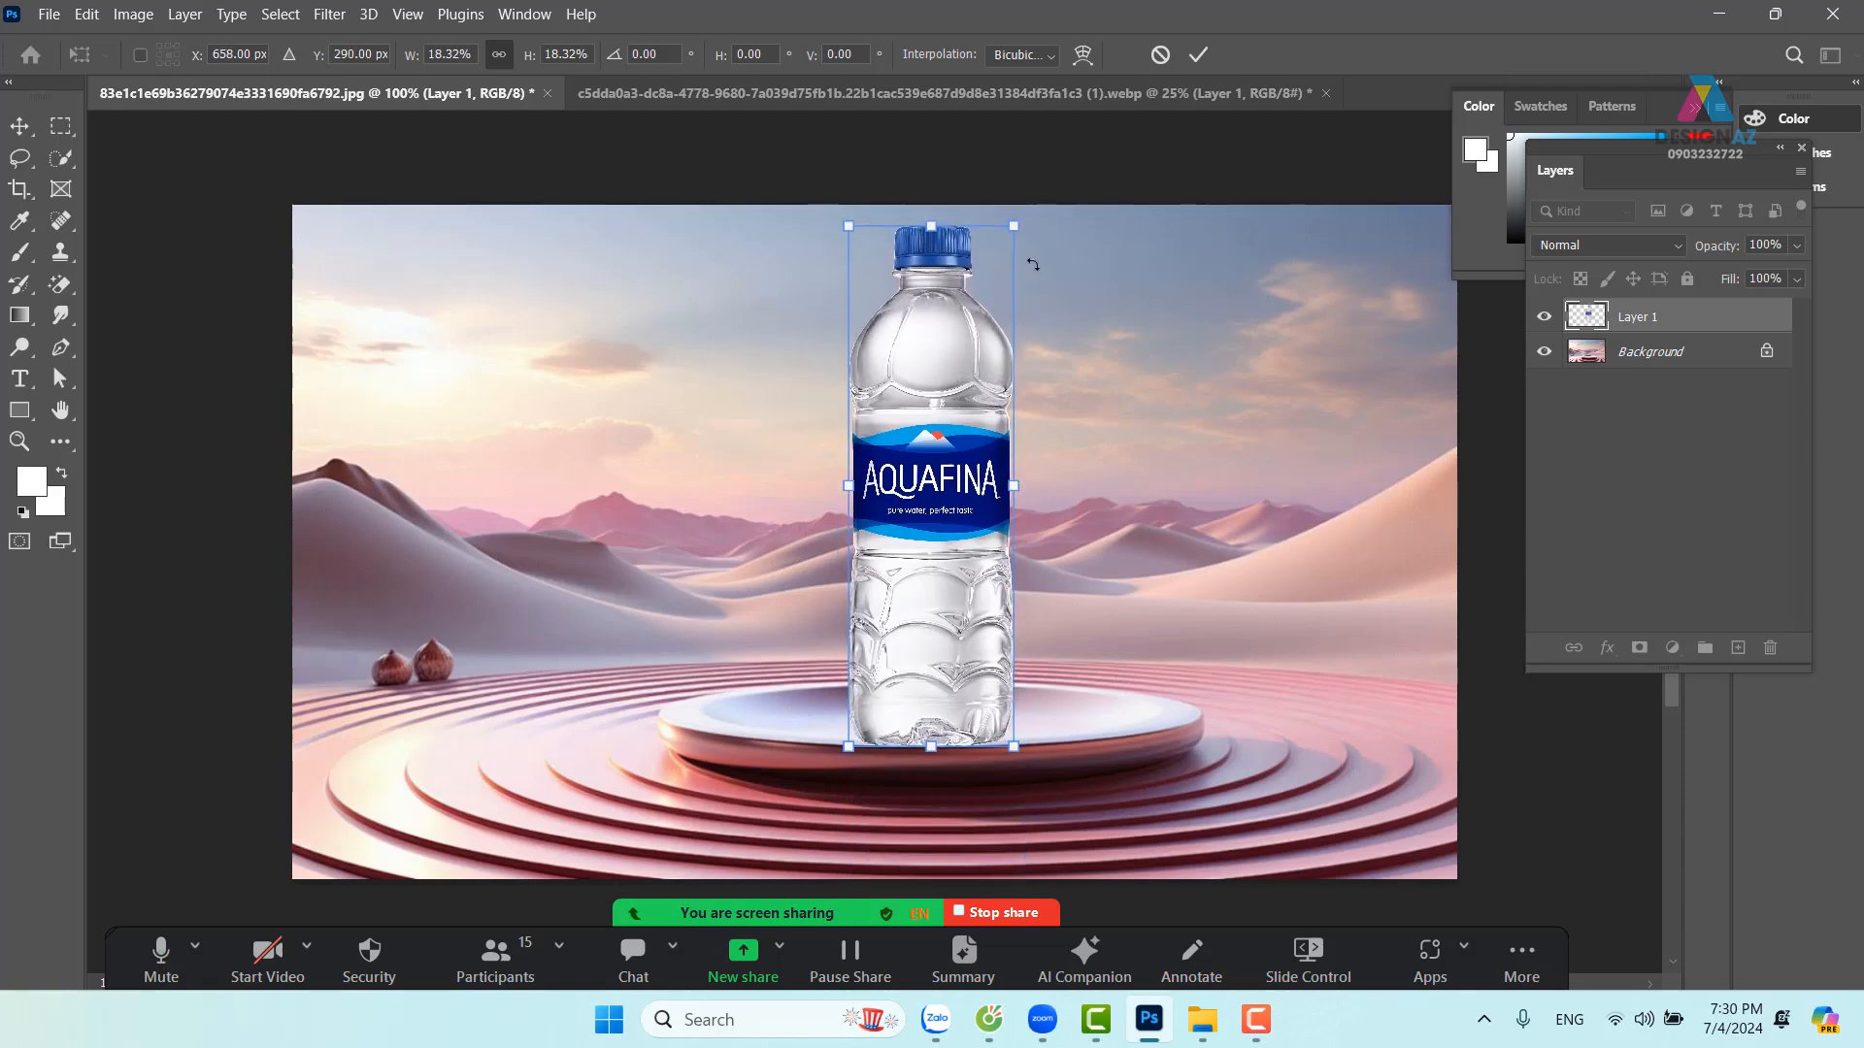
left_click_drag(1013, 226, 1008, 241)
left_click_drag(936, 469, 929, 473)
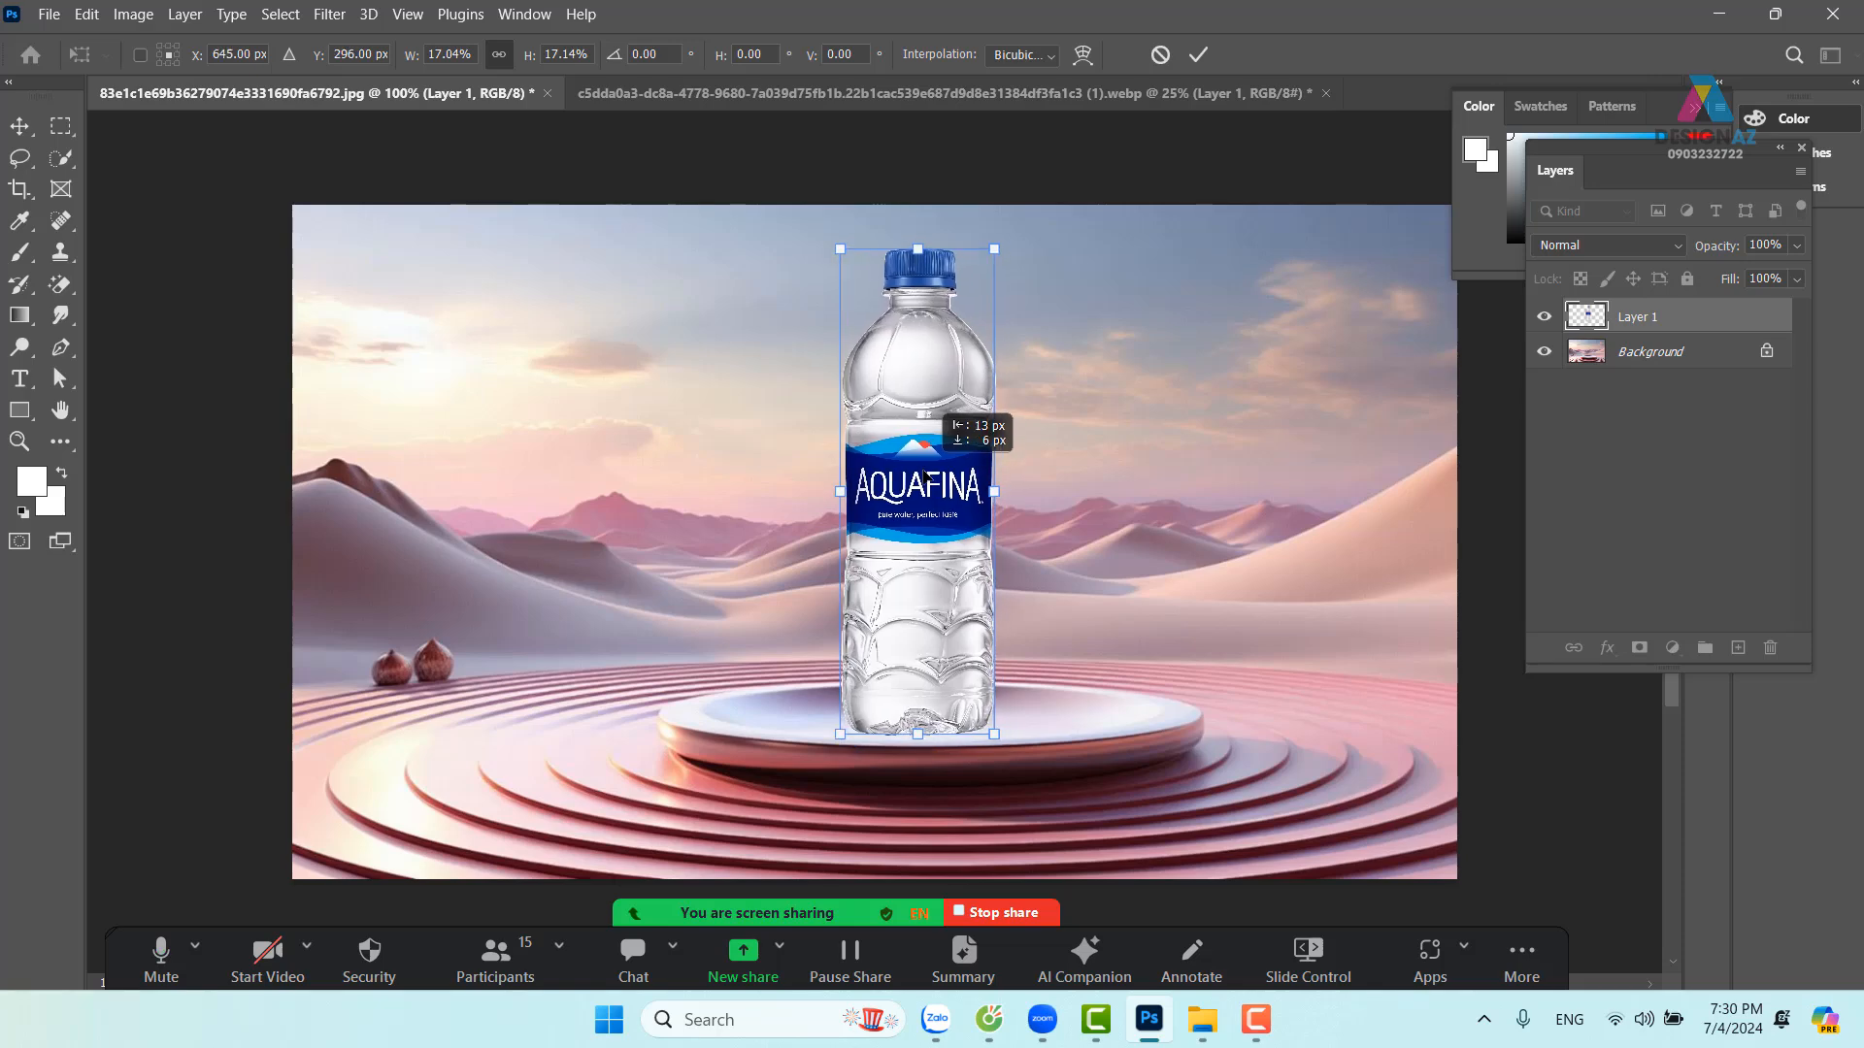
key("Return")
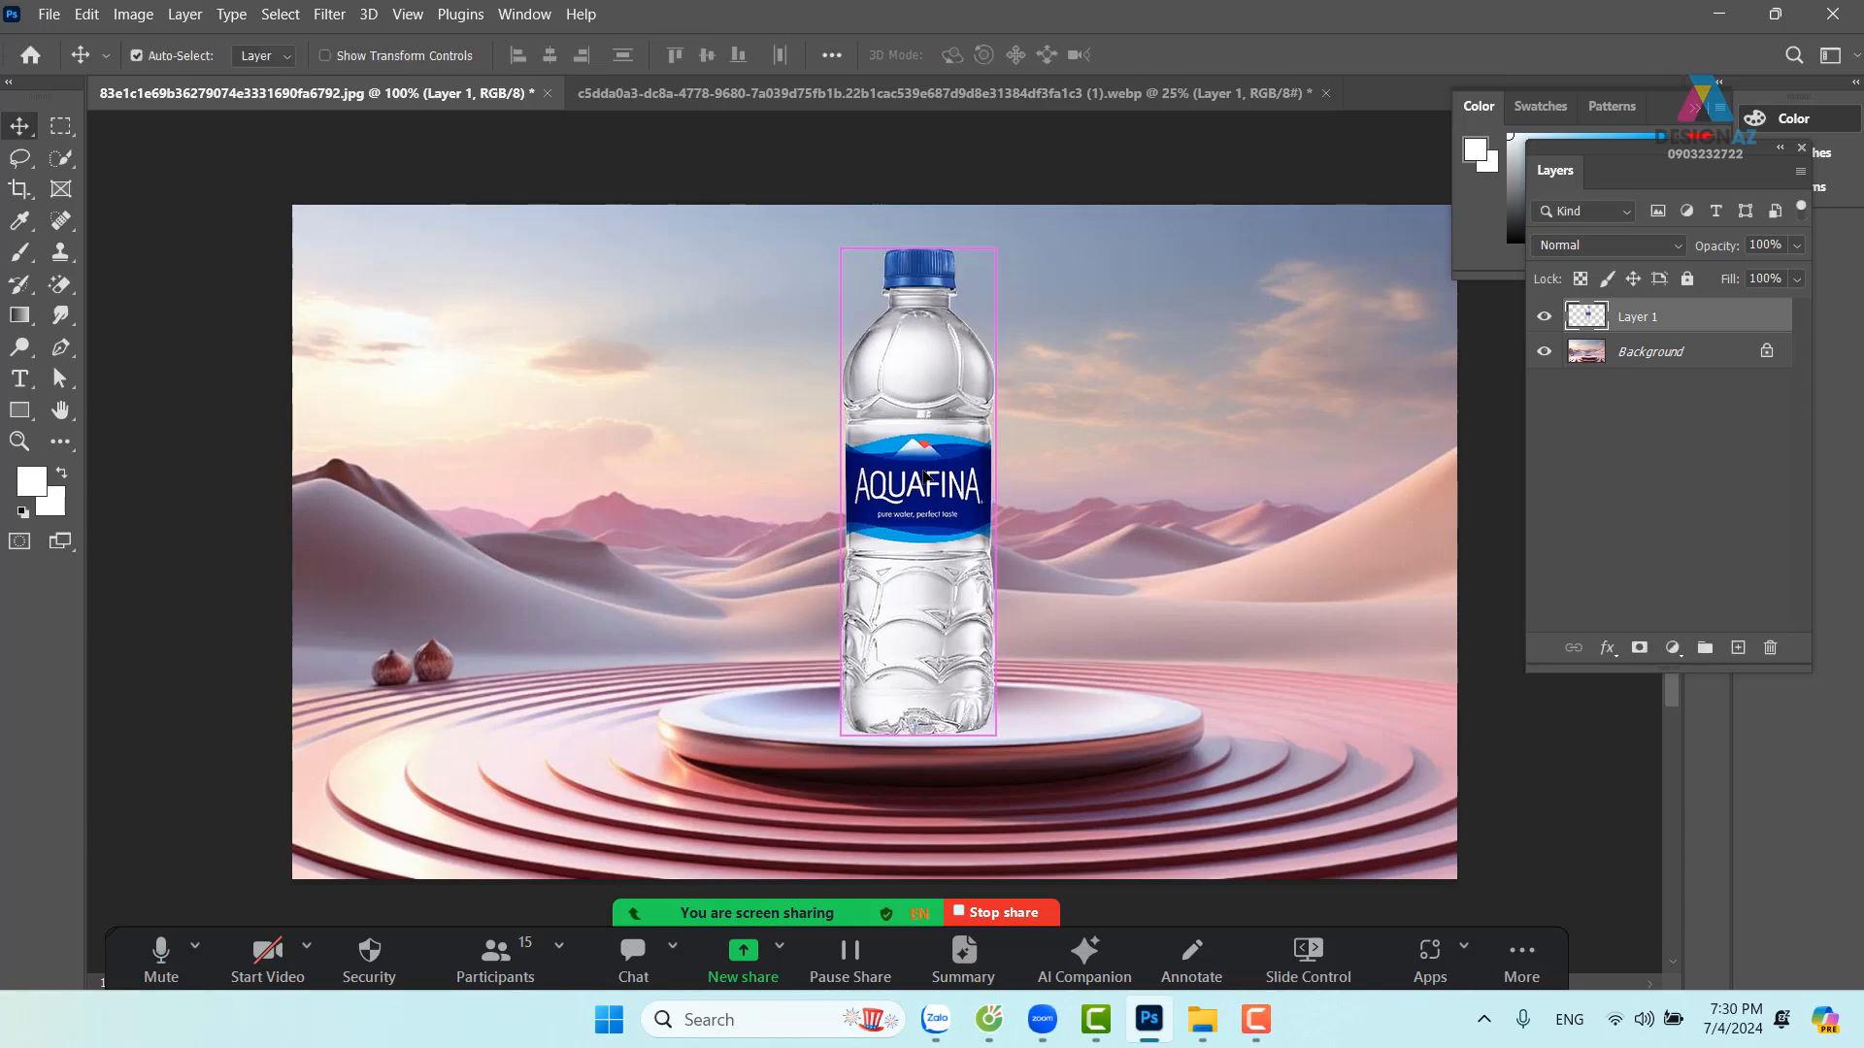
Pick Layer 1 from the canvas and nudge the bottle slightly right on the podium
key("ctrl+plus")
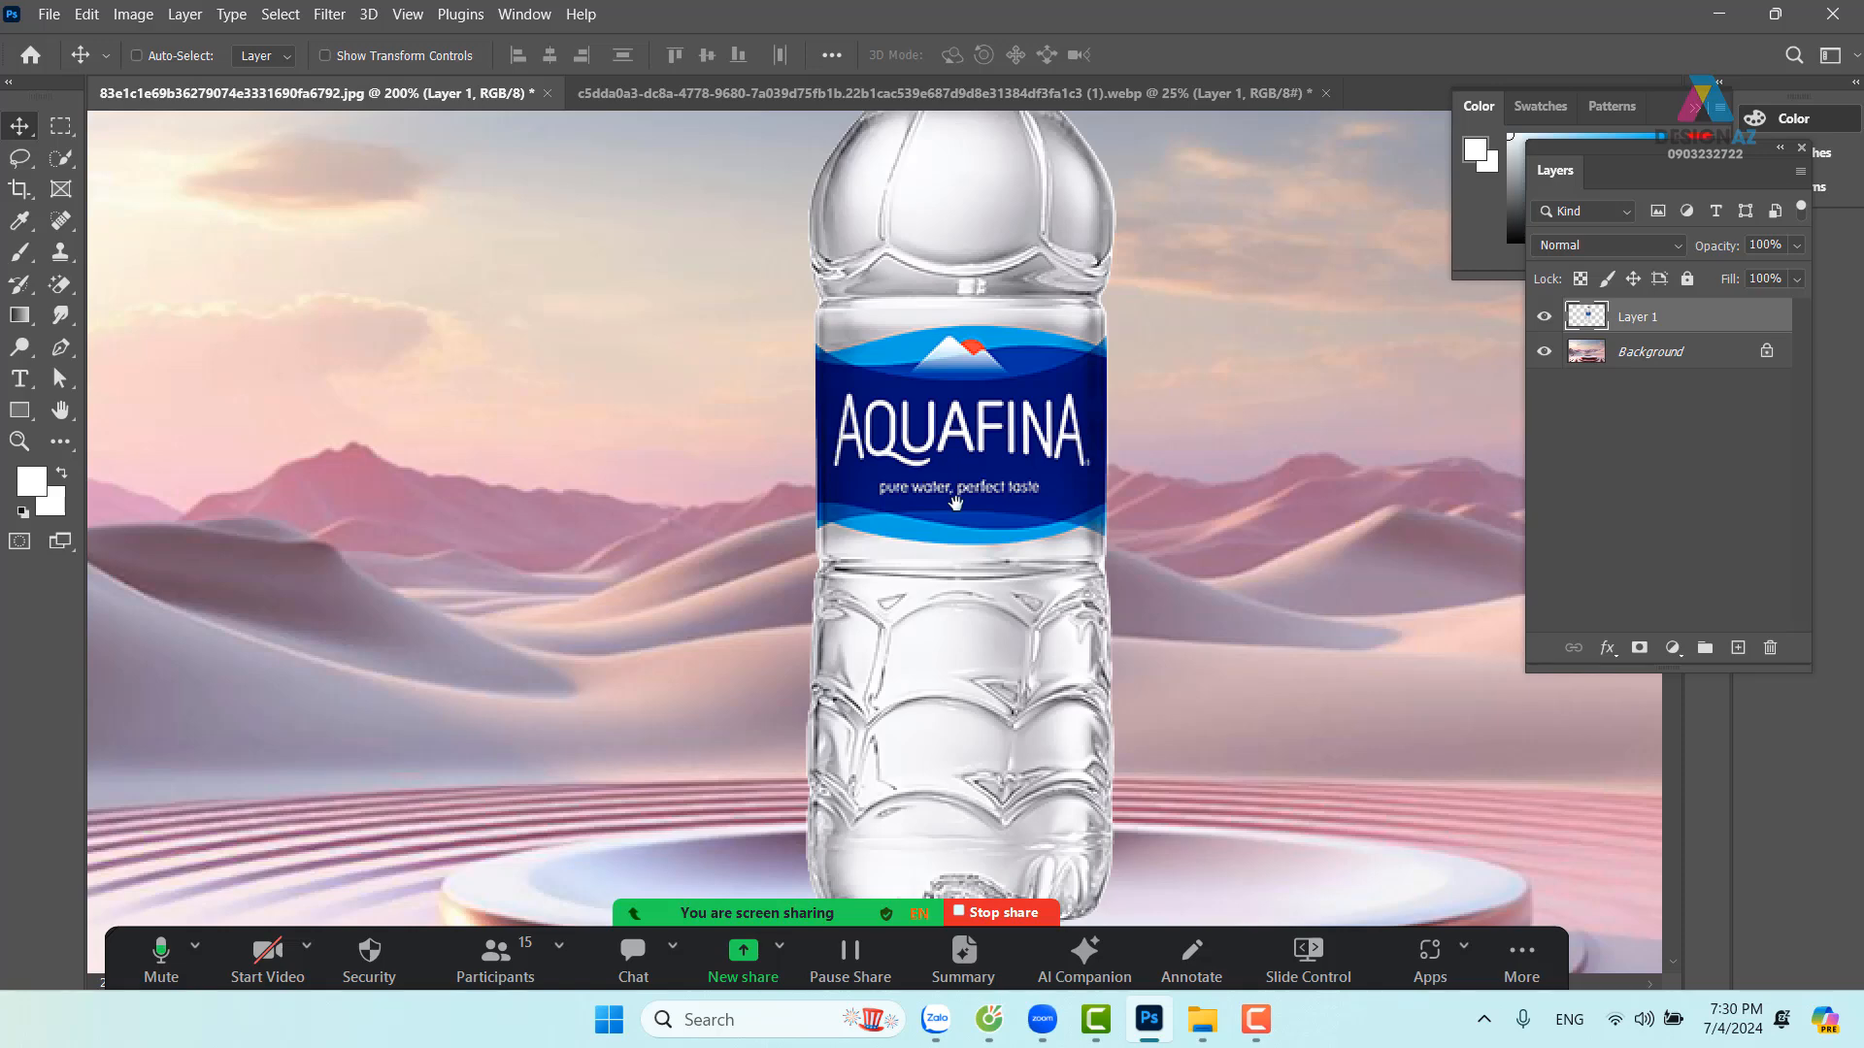
key("ctrl+minus")
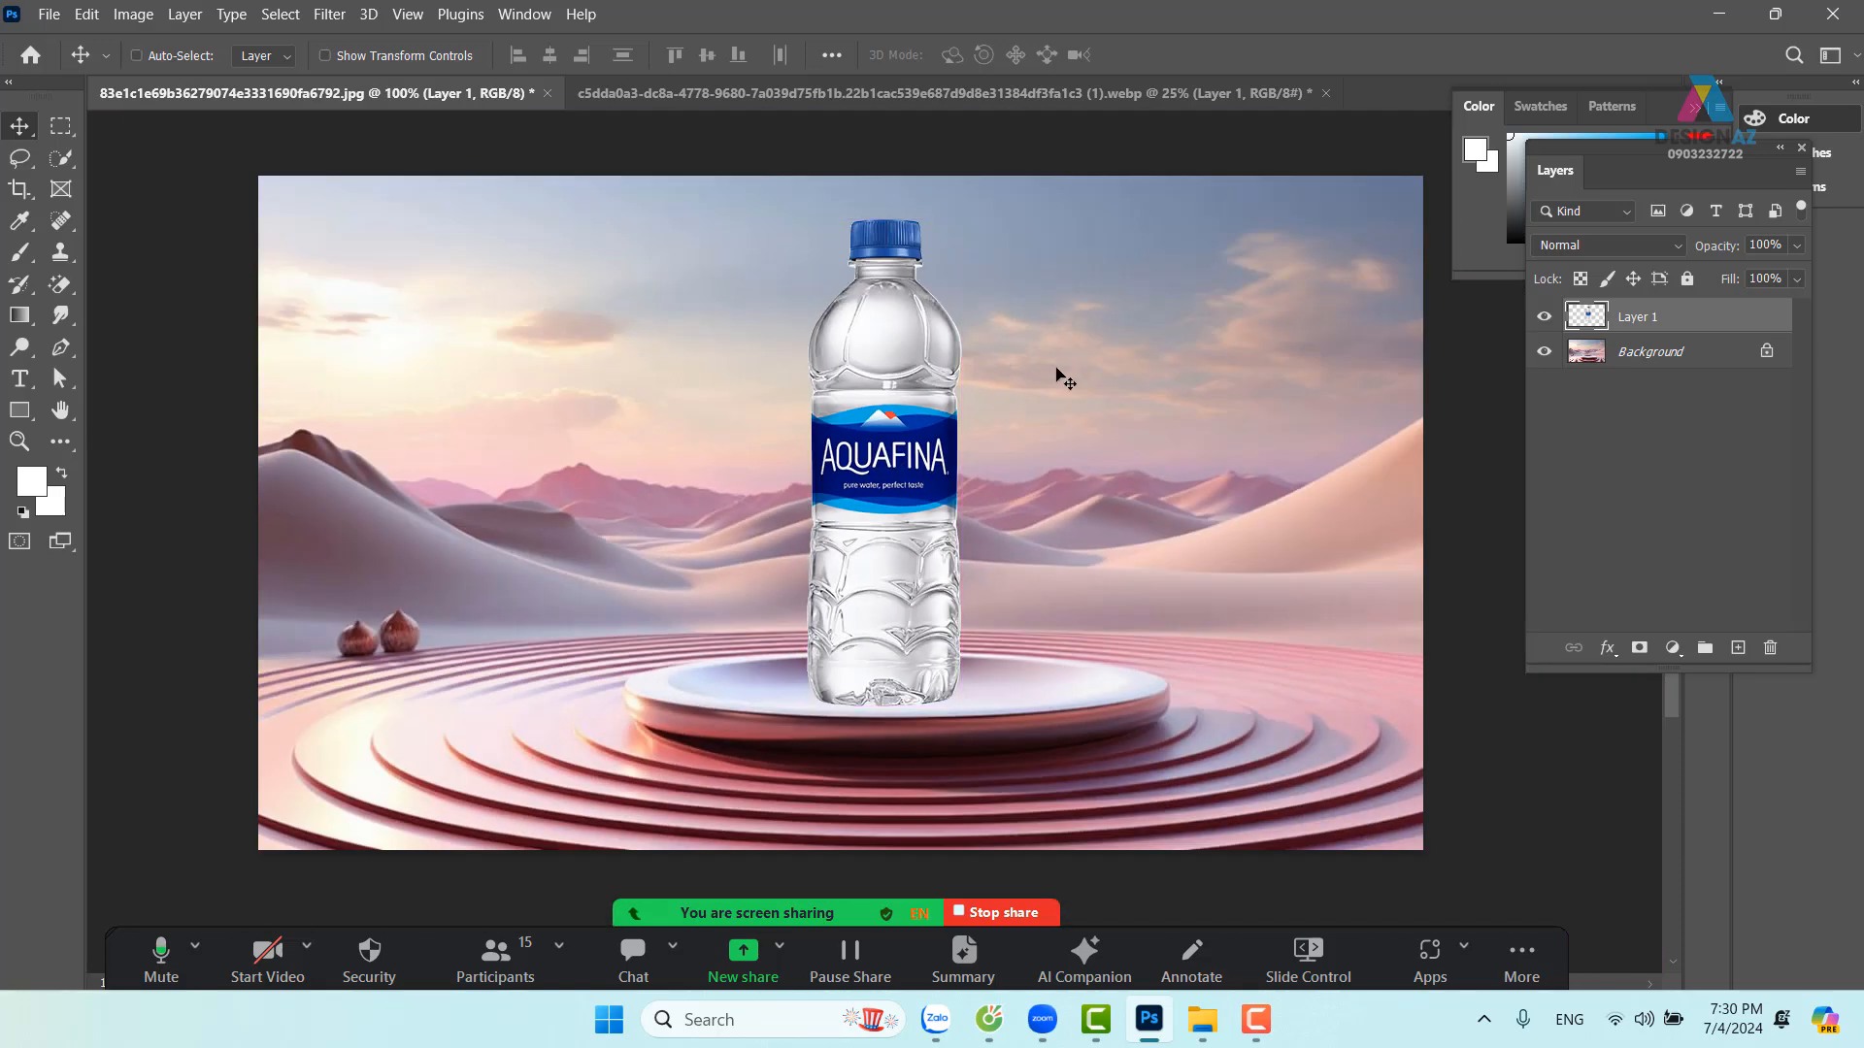
right_click(930, 468)
left_click(966, 477)
left_click_drag(897, 498, 908, 498)
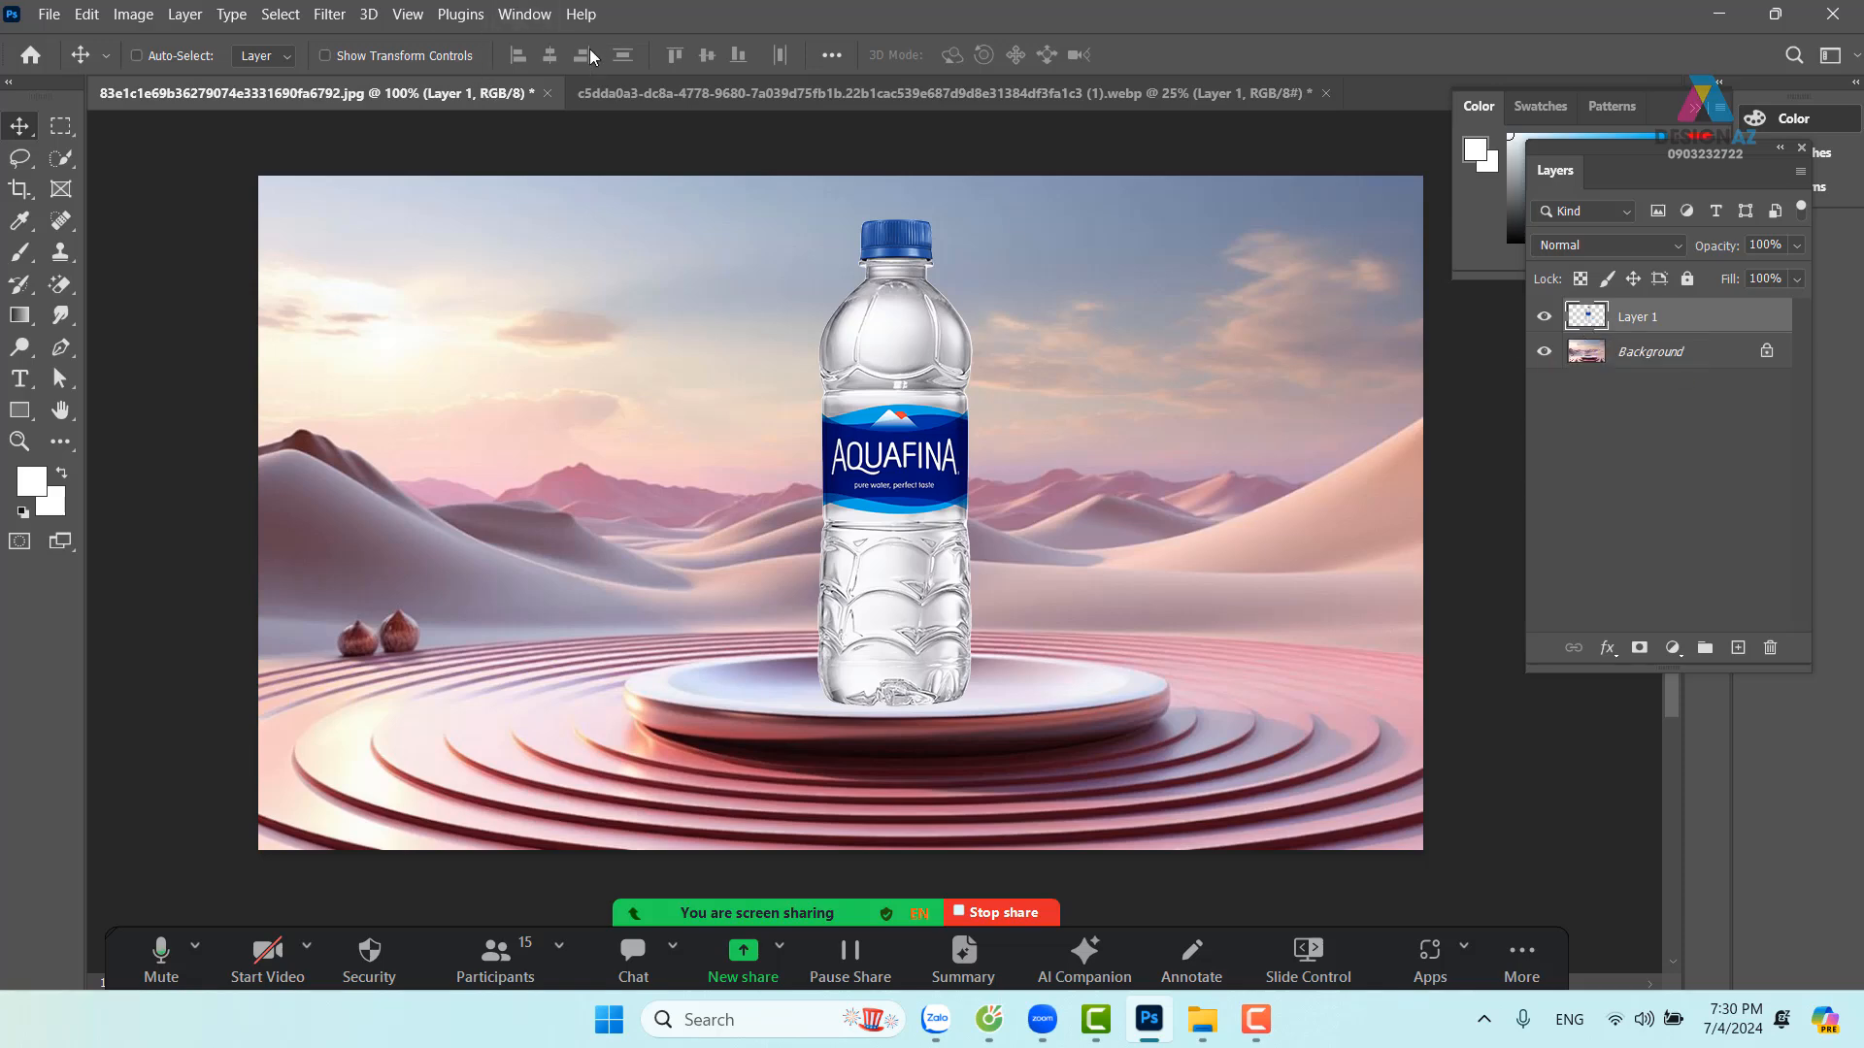
left_click(522, 15)
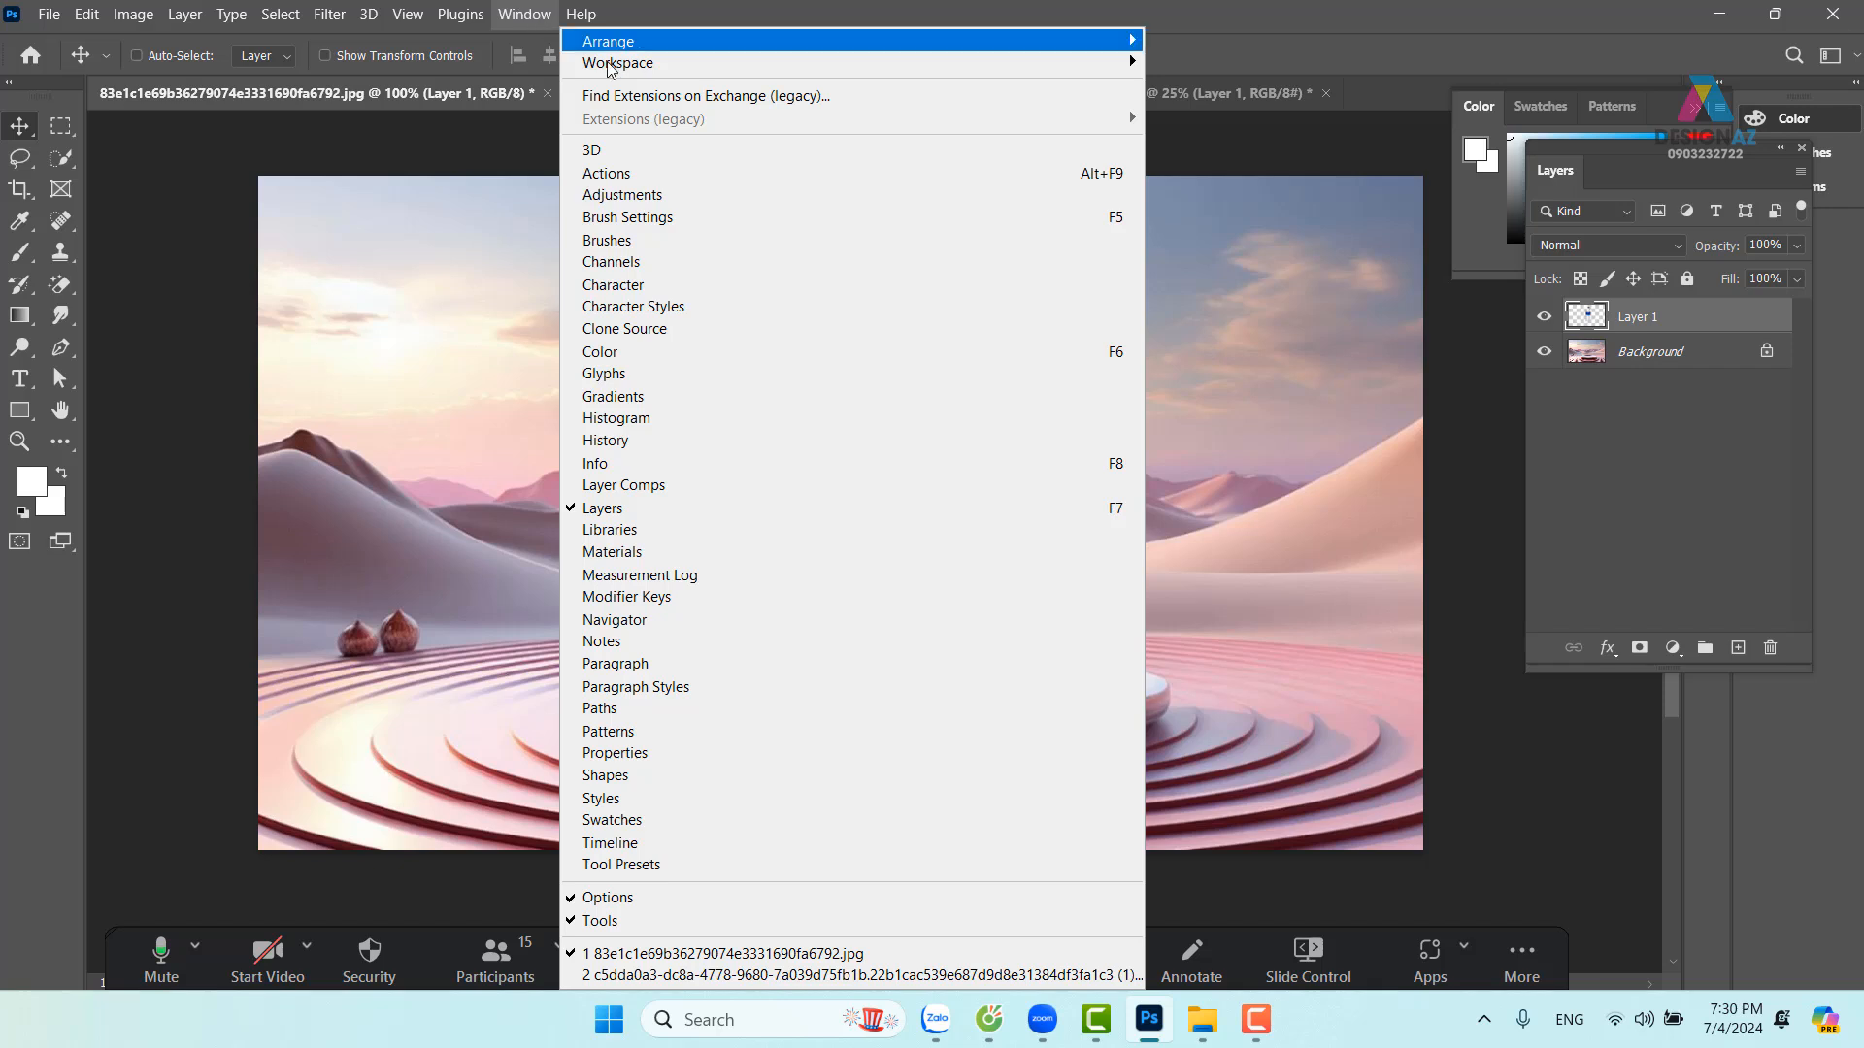
Show Channels, compare Red, Green and Blue, and load the Green channel as a selection
left_click(718, 272)
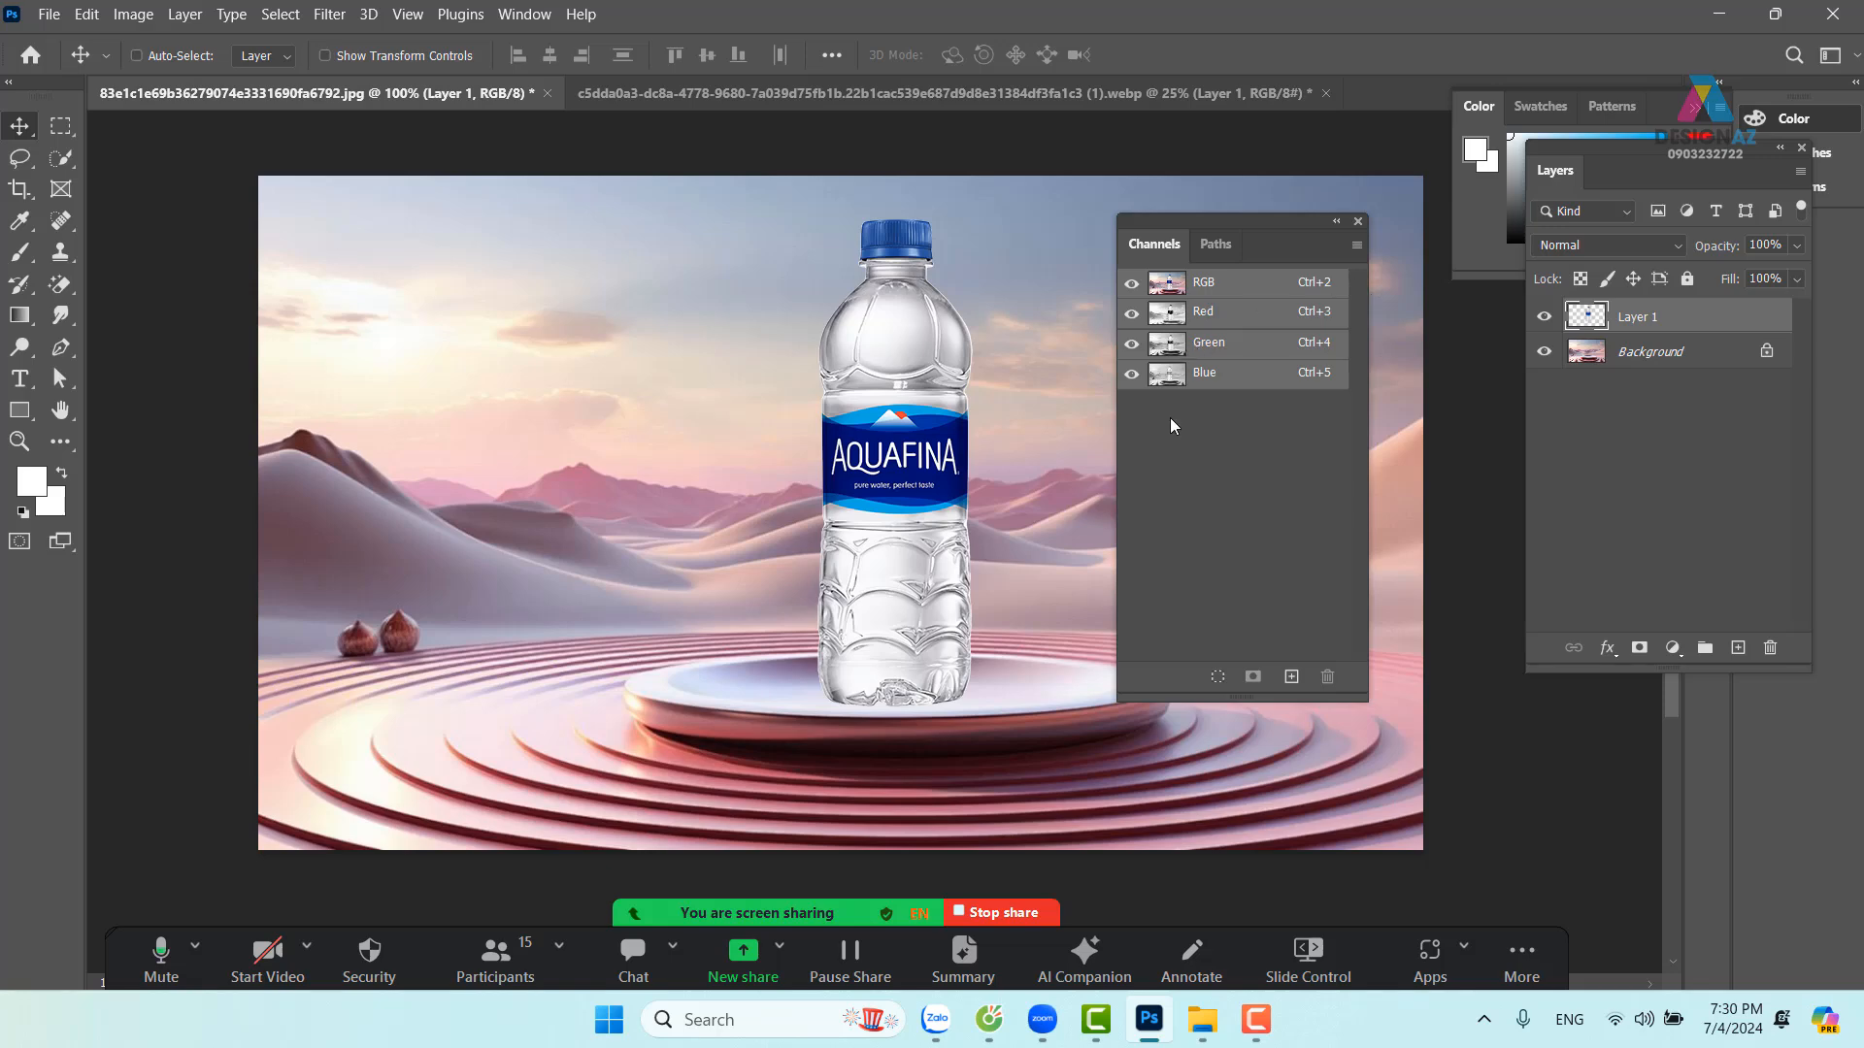
left_click(1228, 318)
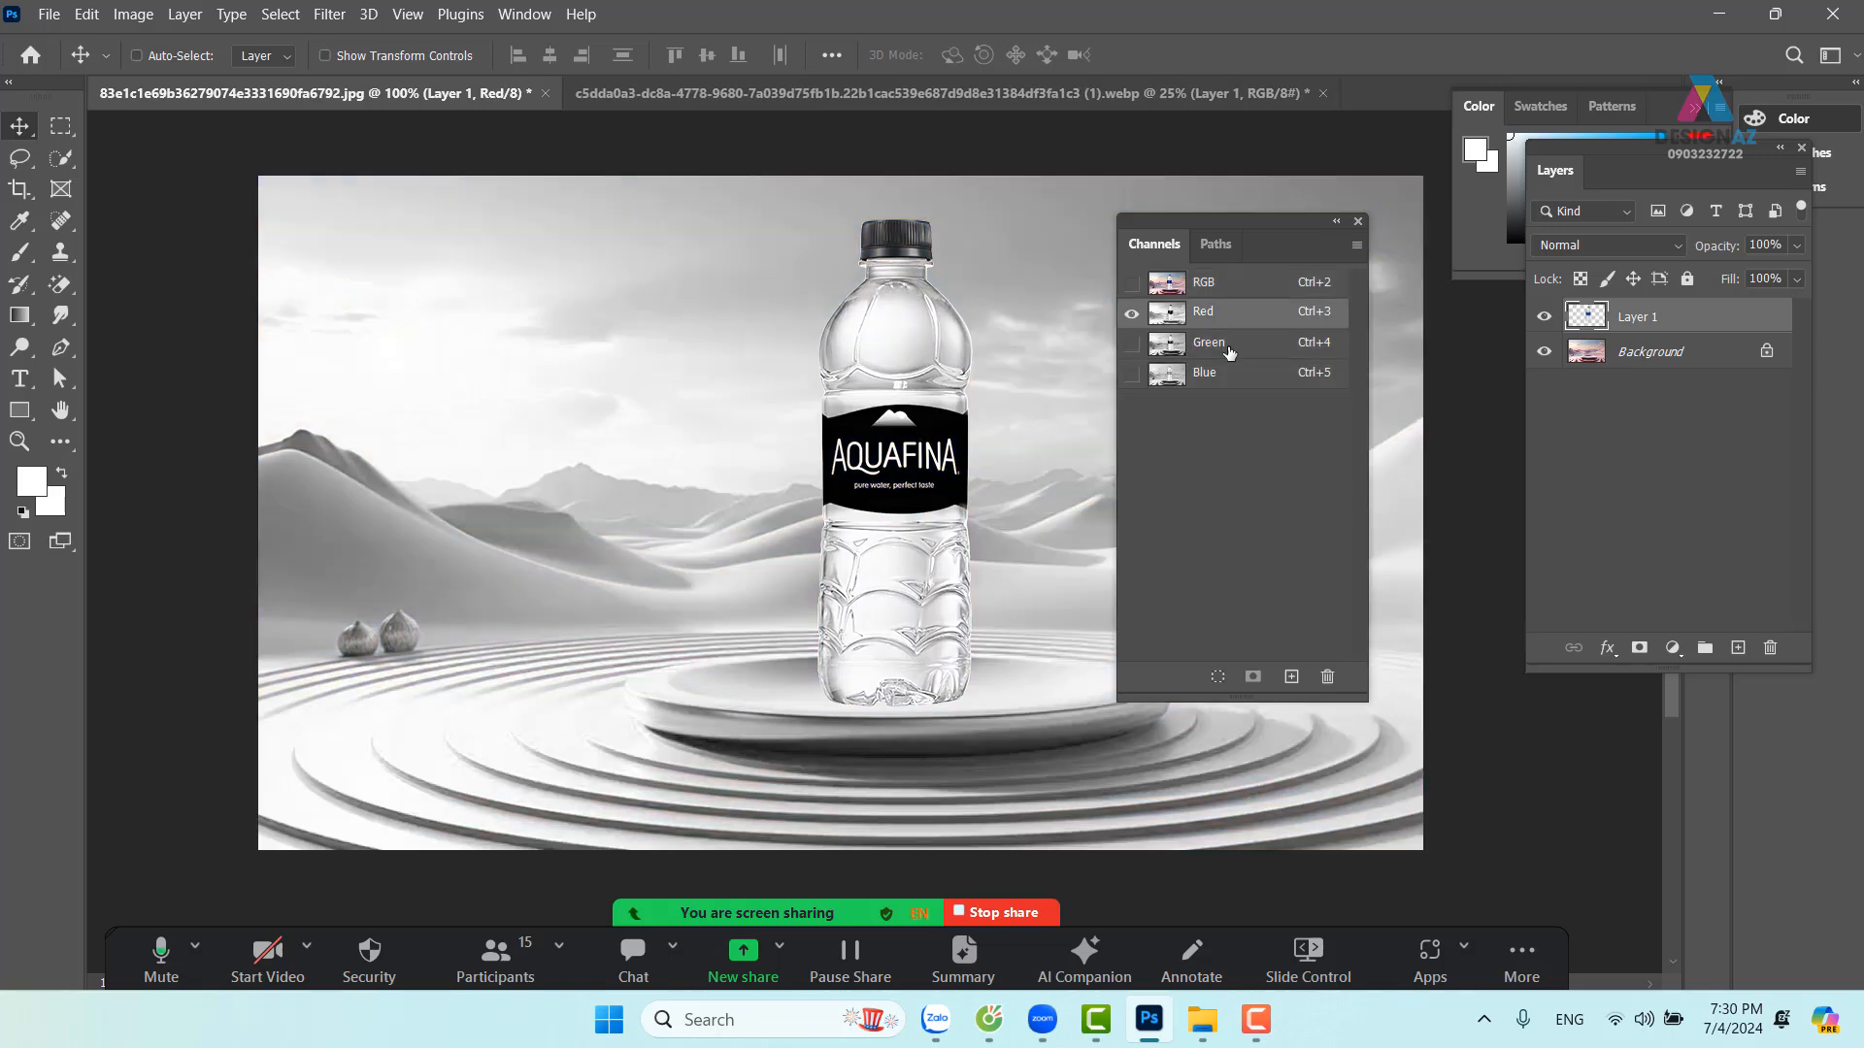
left_click(1228, 350)
left_click(1242, 378)
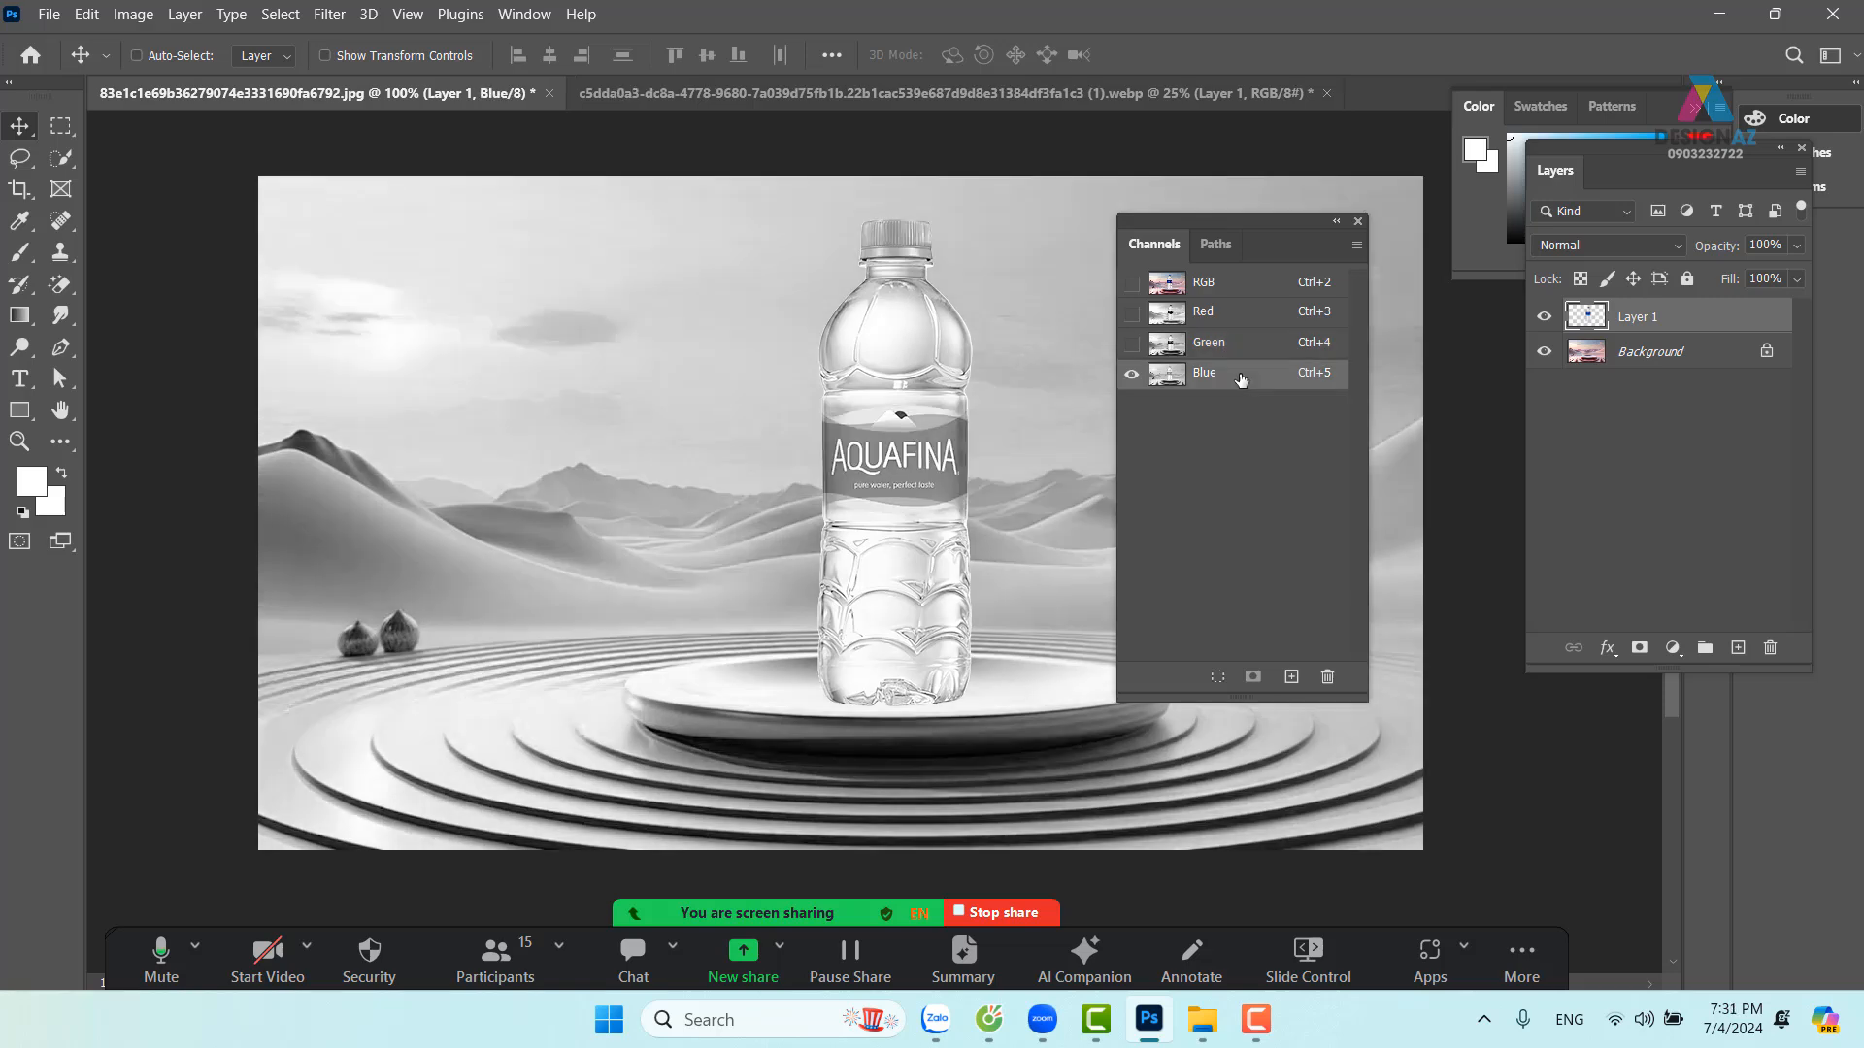
left_click(1225, 319)
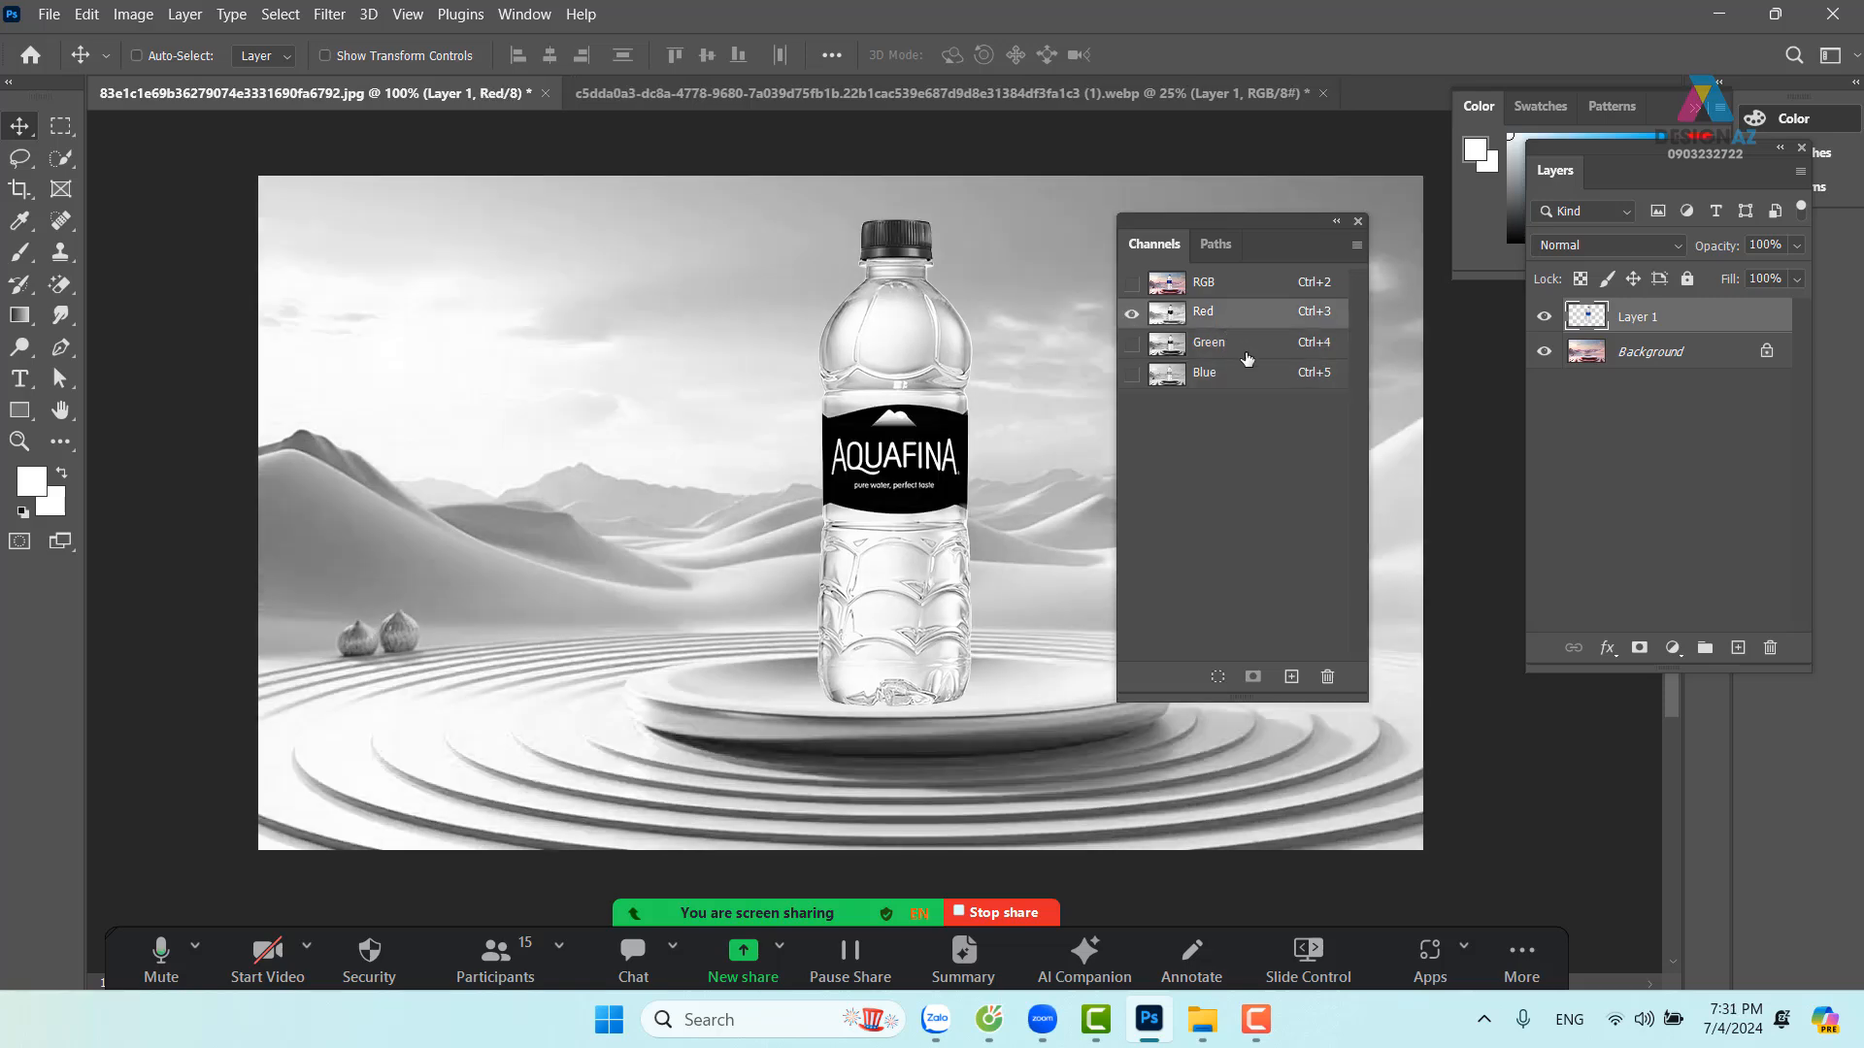
left_click(1246, 357)
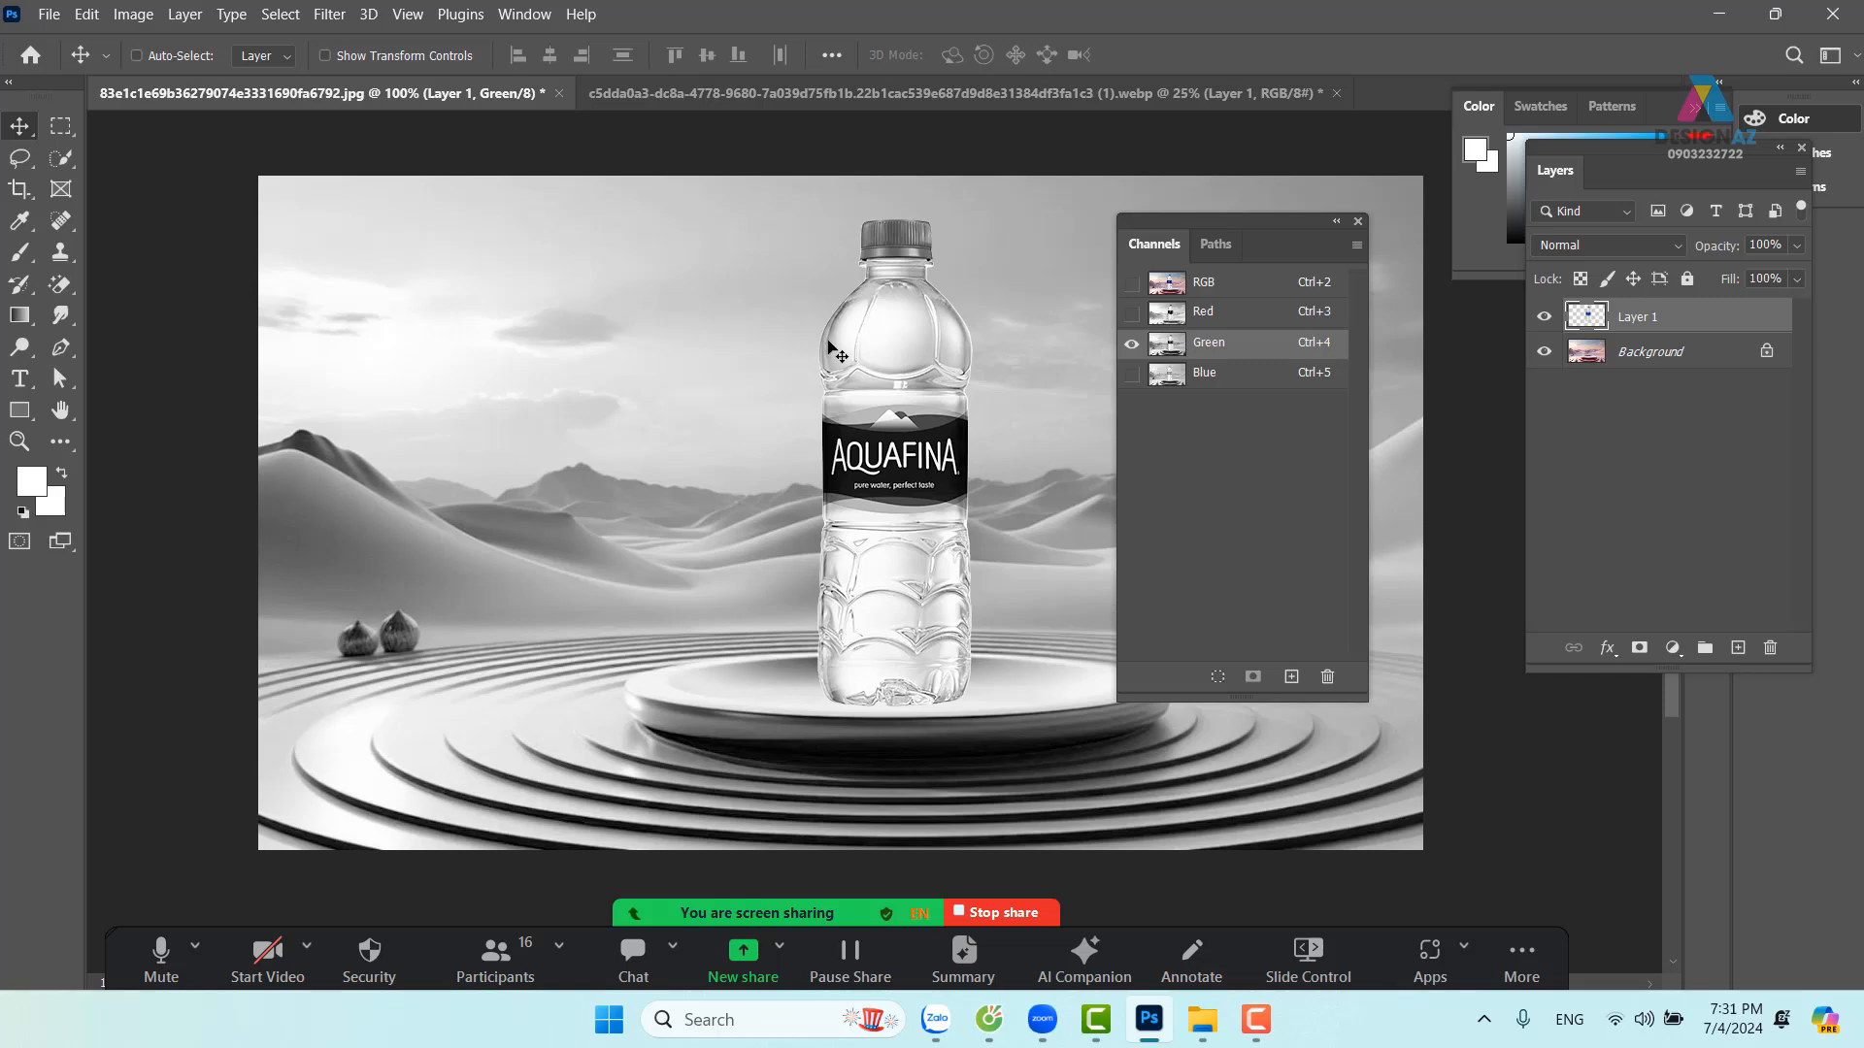
left_click(1174, 348, "ctrl")
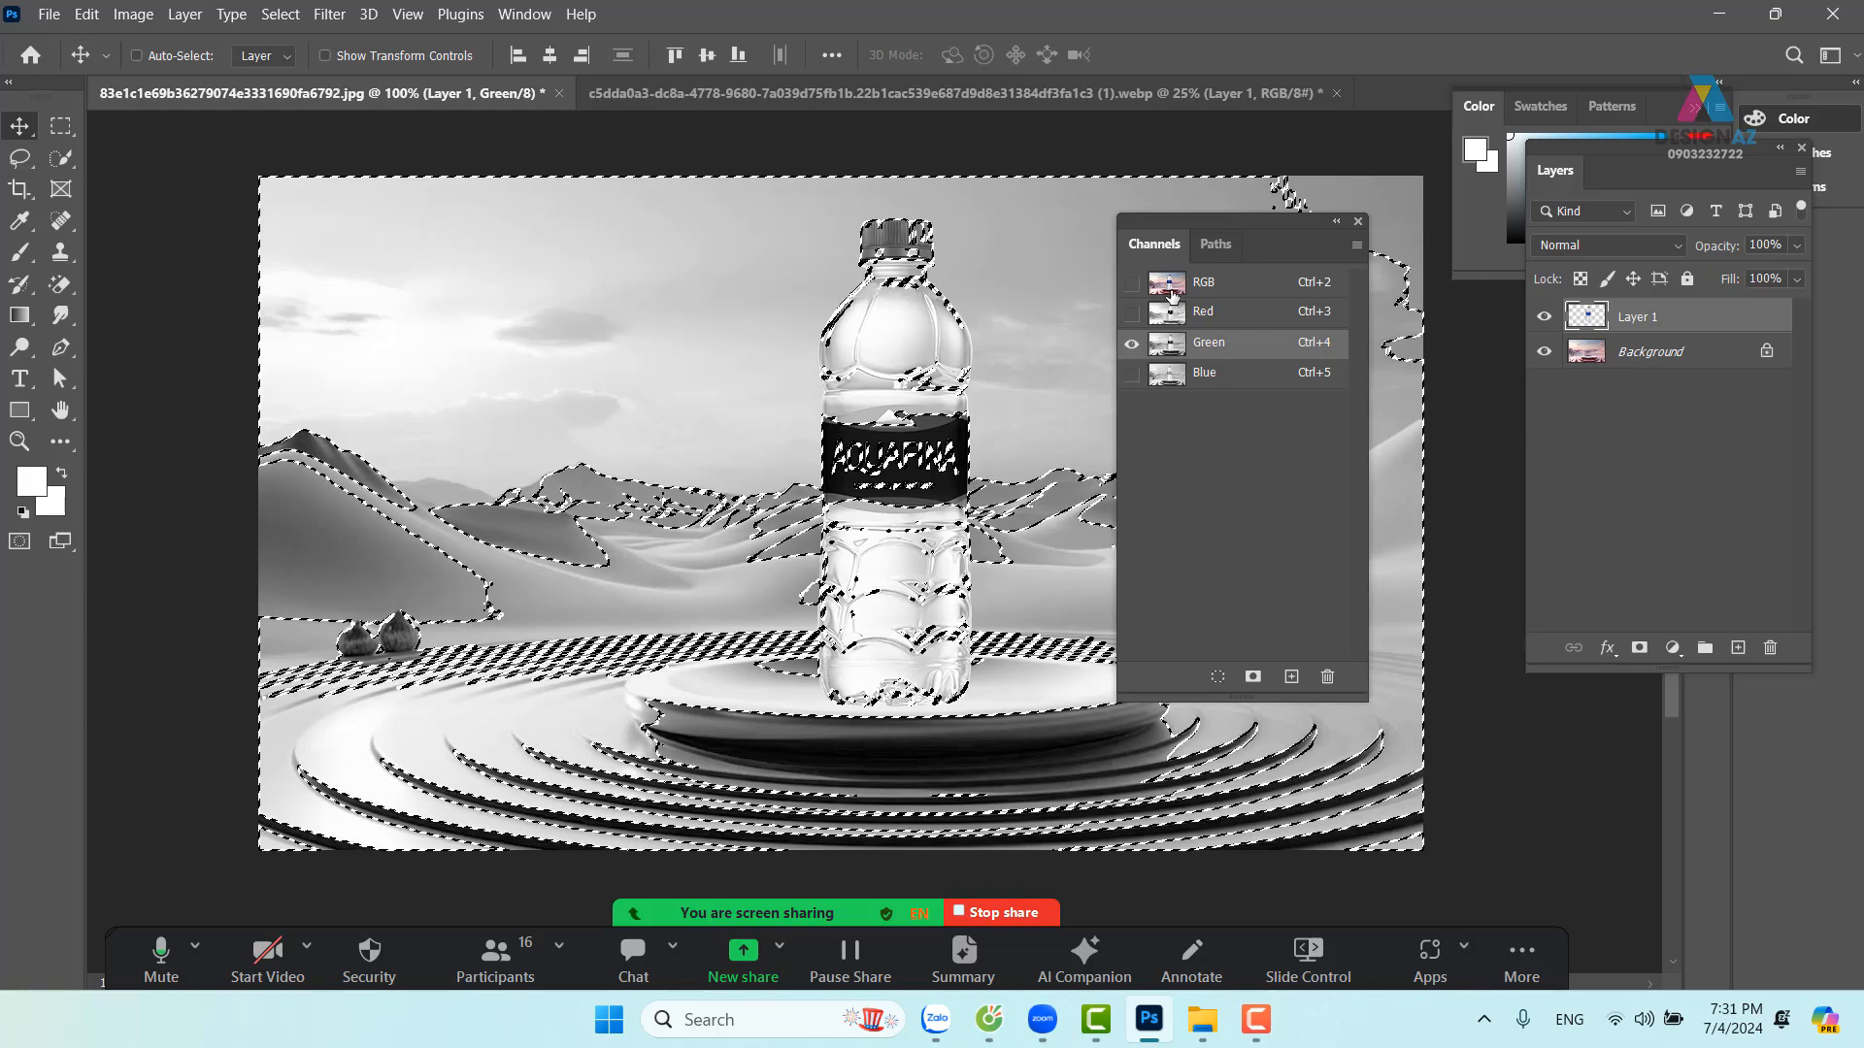
Mask Layer 1 with the Green channel selection and invert the mask with Ctrl+I
key("ctrl+2")
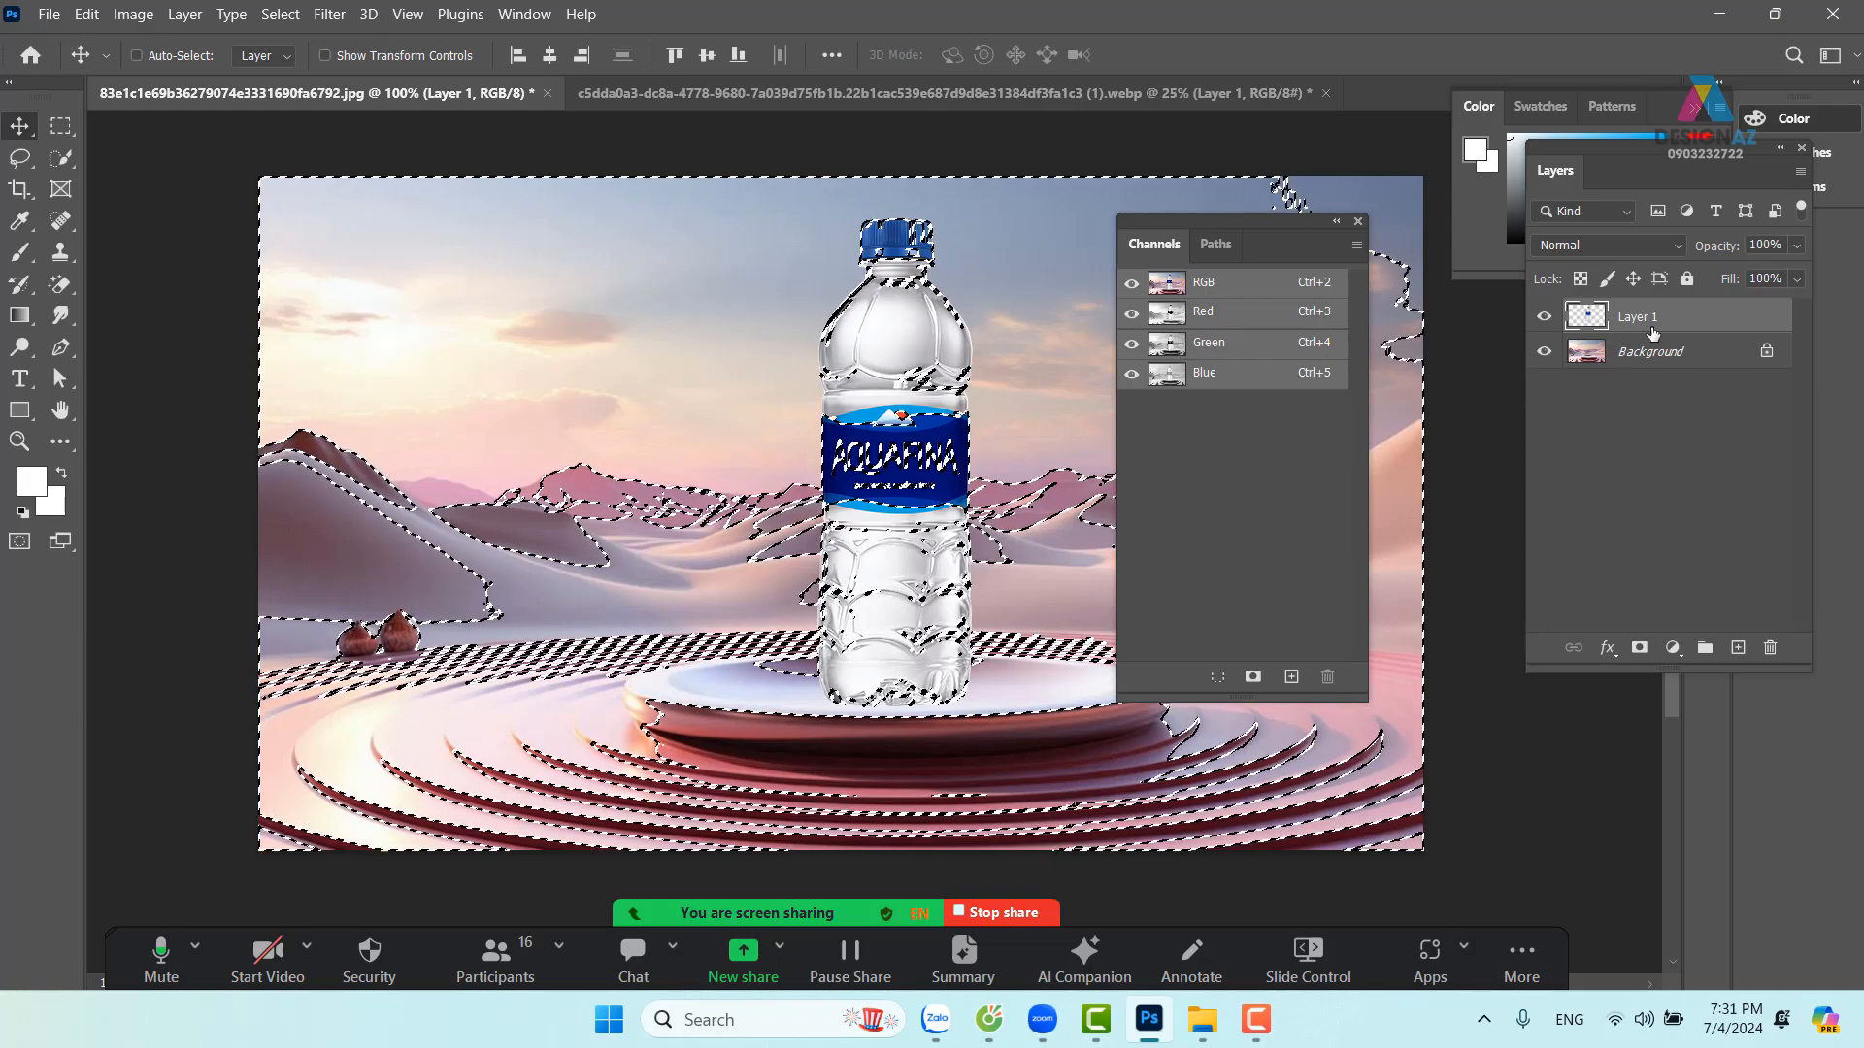
left_click(1638, 649)
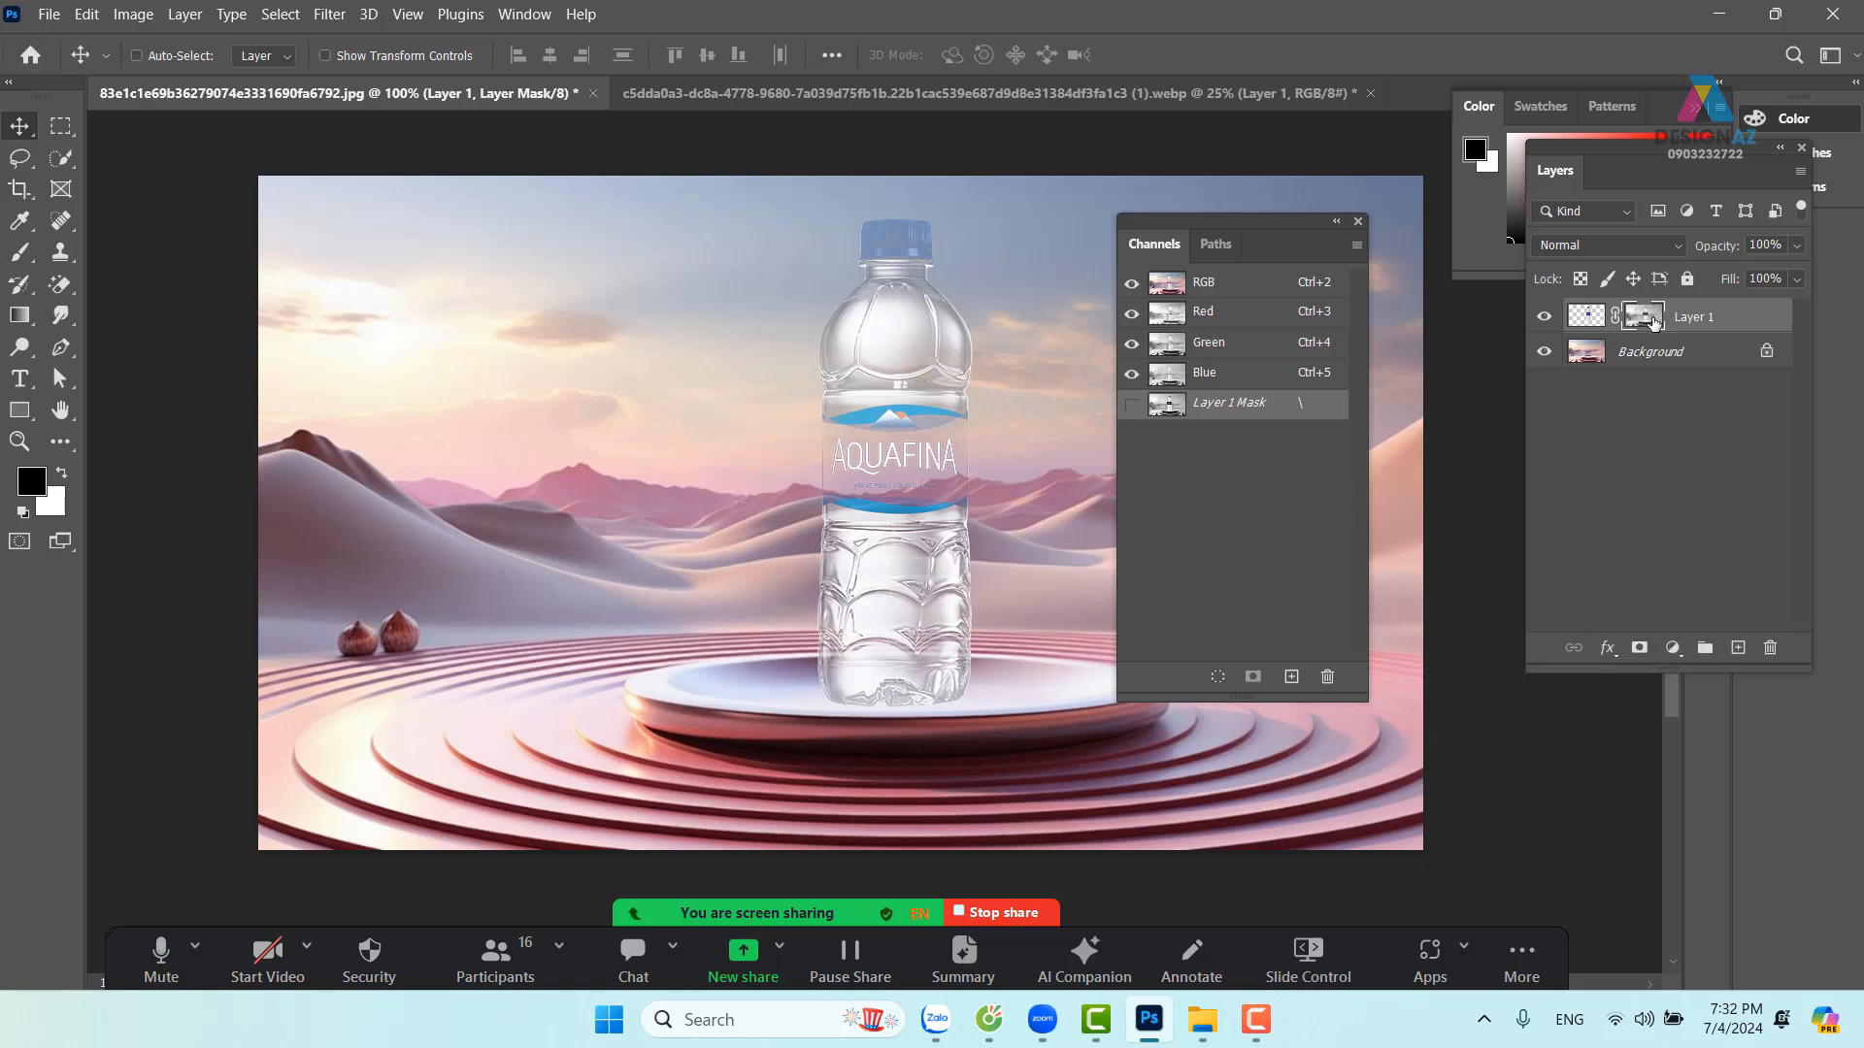
key("ctrl+i")
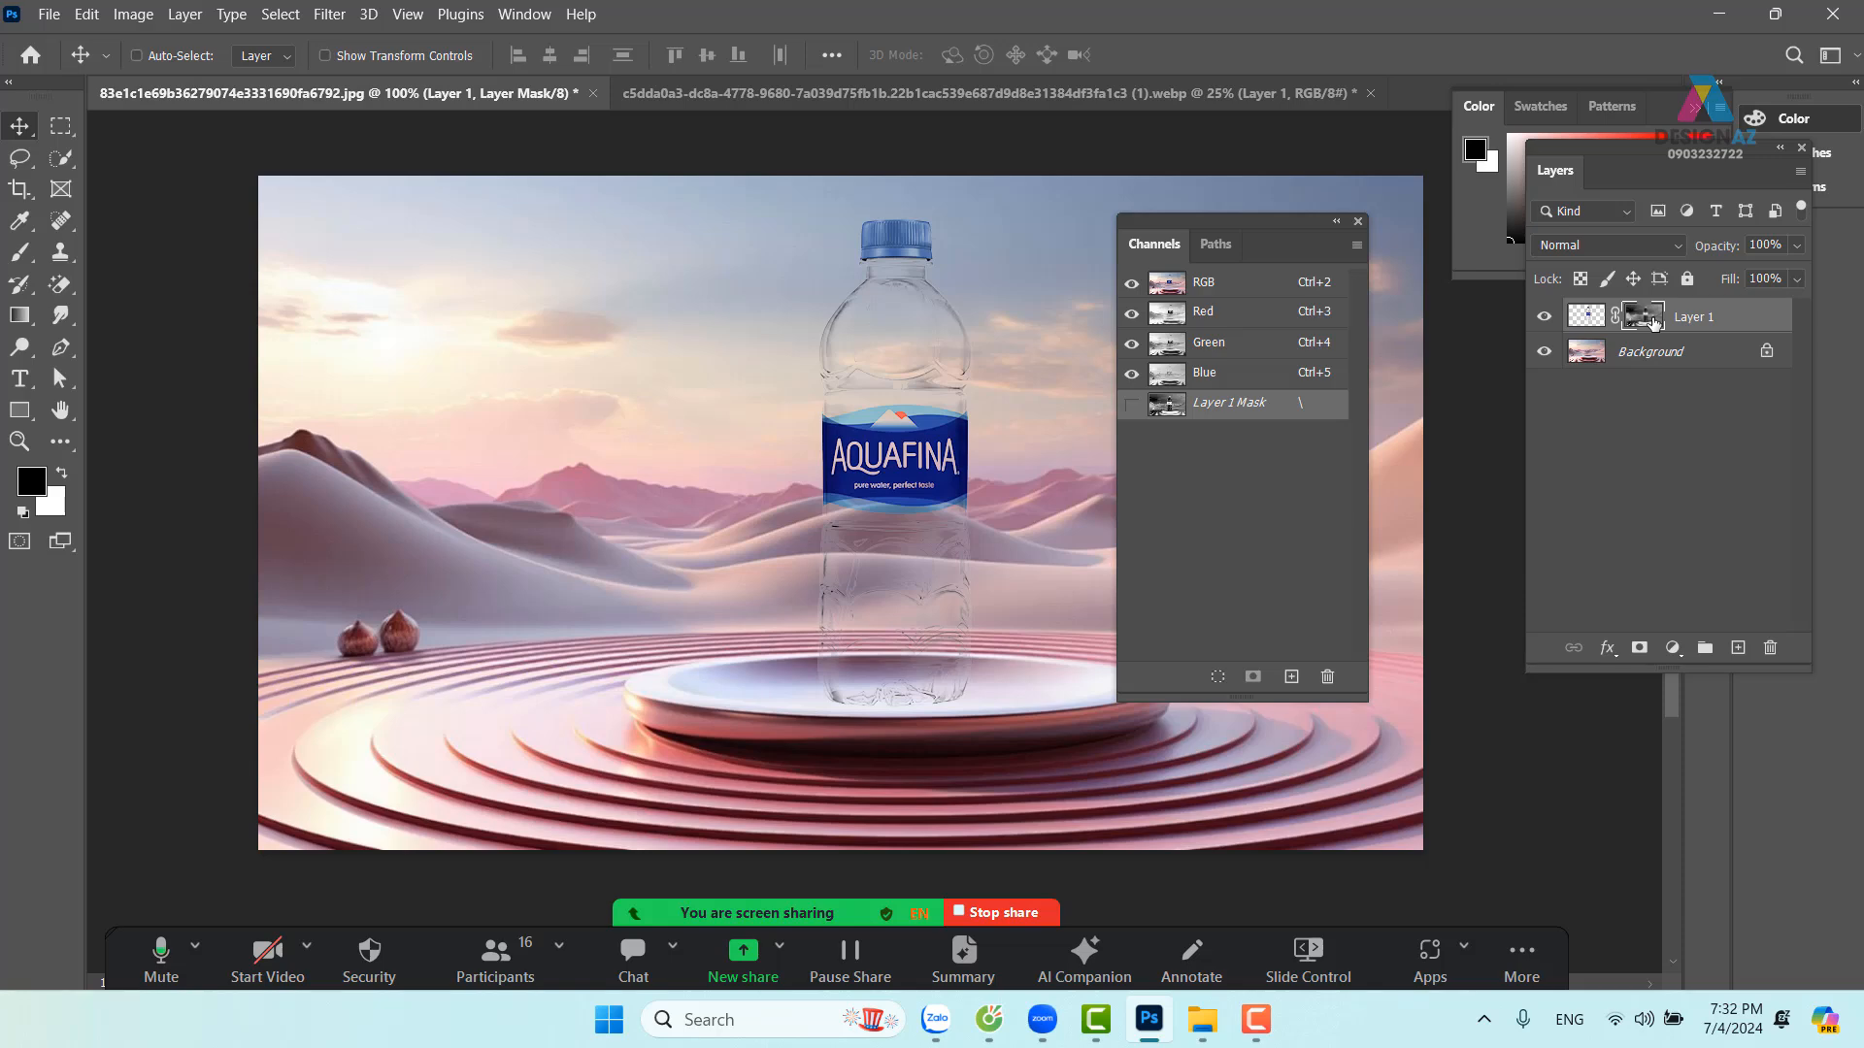
Undo the mask on Layer 1 and clear the selection
key("ctrl")
key("ctrl+z")
key("ctrl+z")
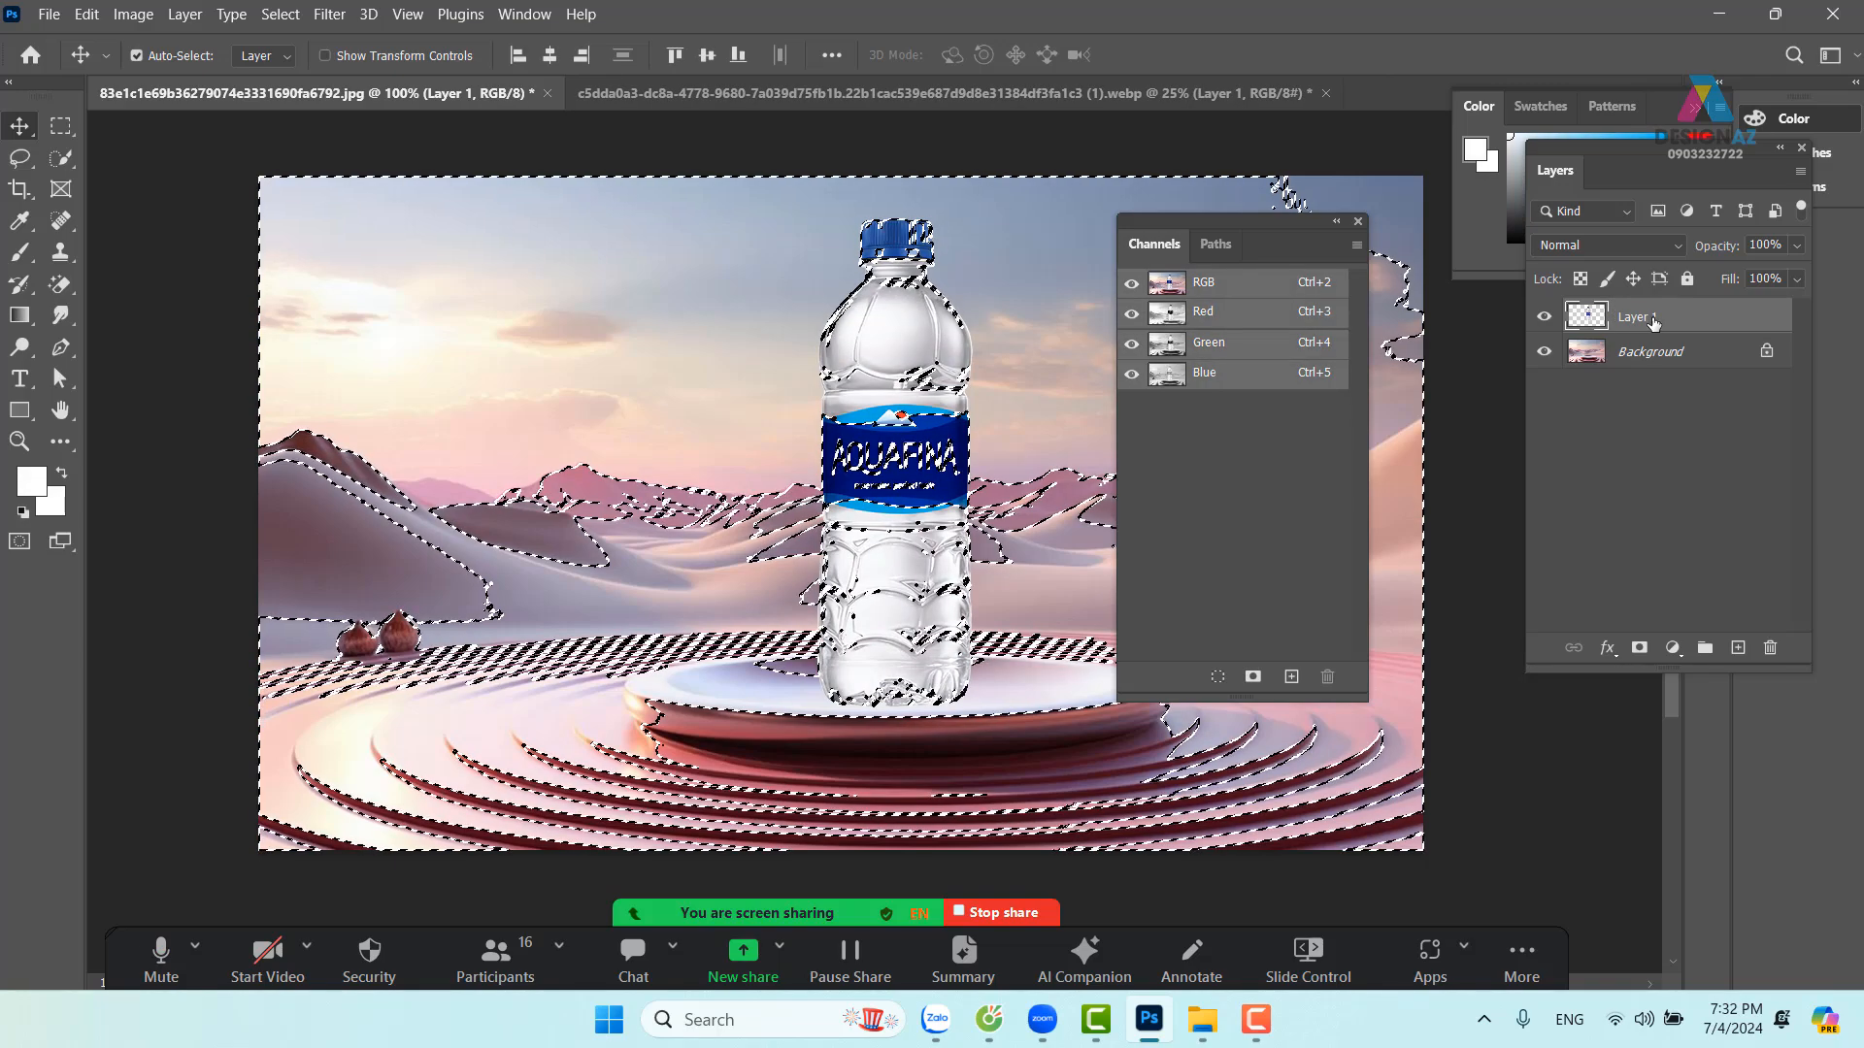
key("ctrl+d")
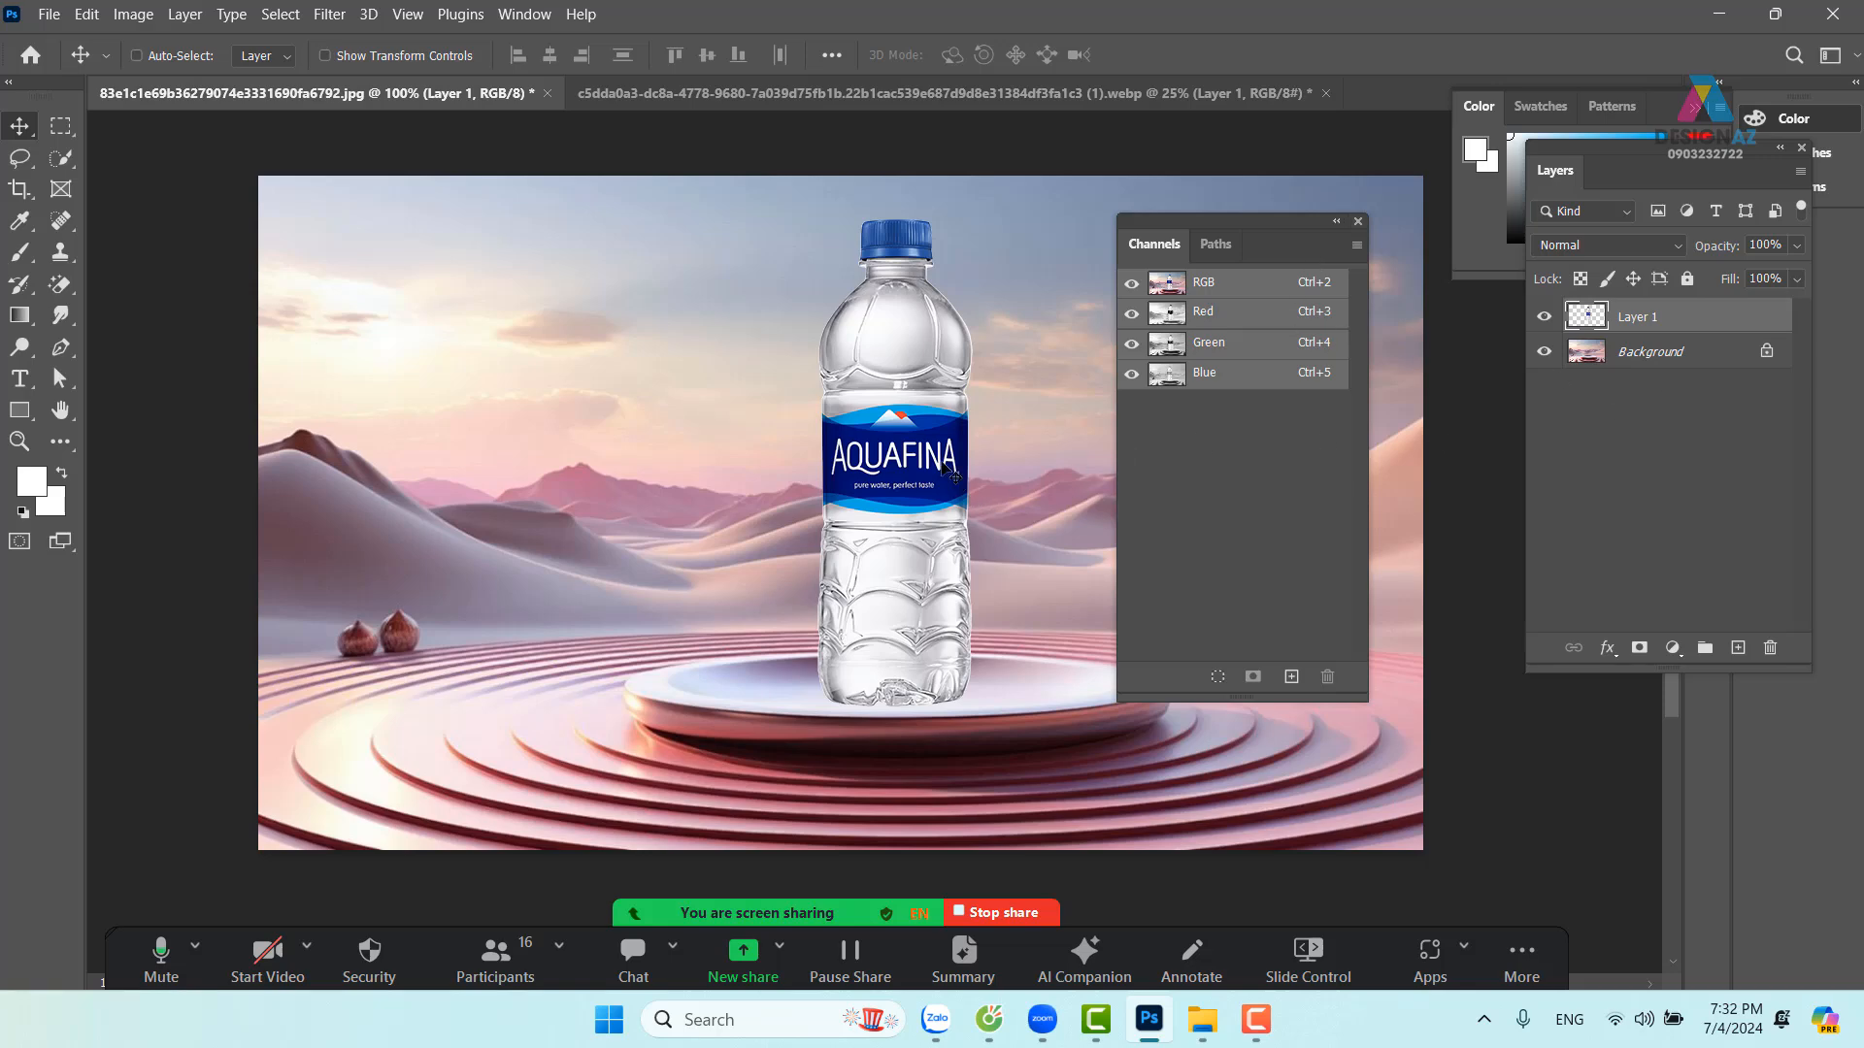
Try Multiply on Layer 1, revert it to Normal, and duplicate it as Layer 1 copy
left_click(1627, 252)
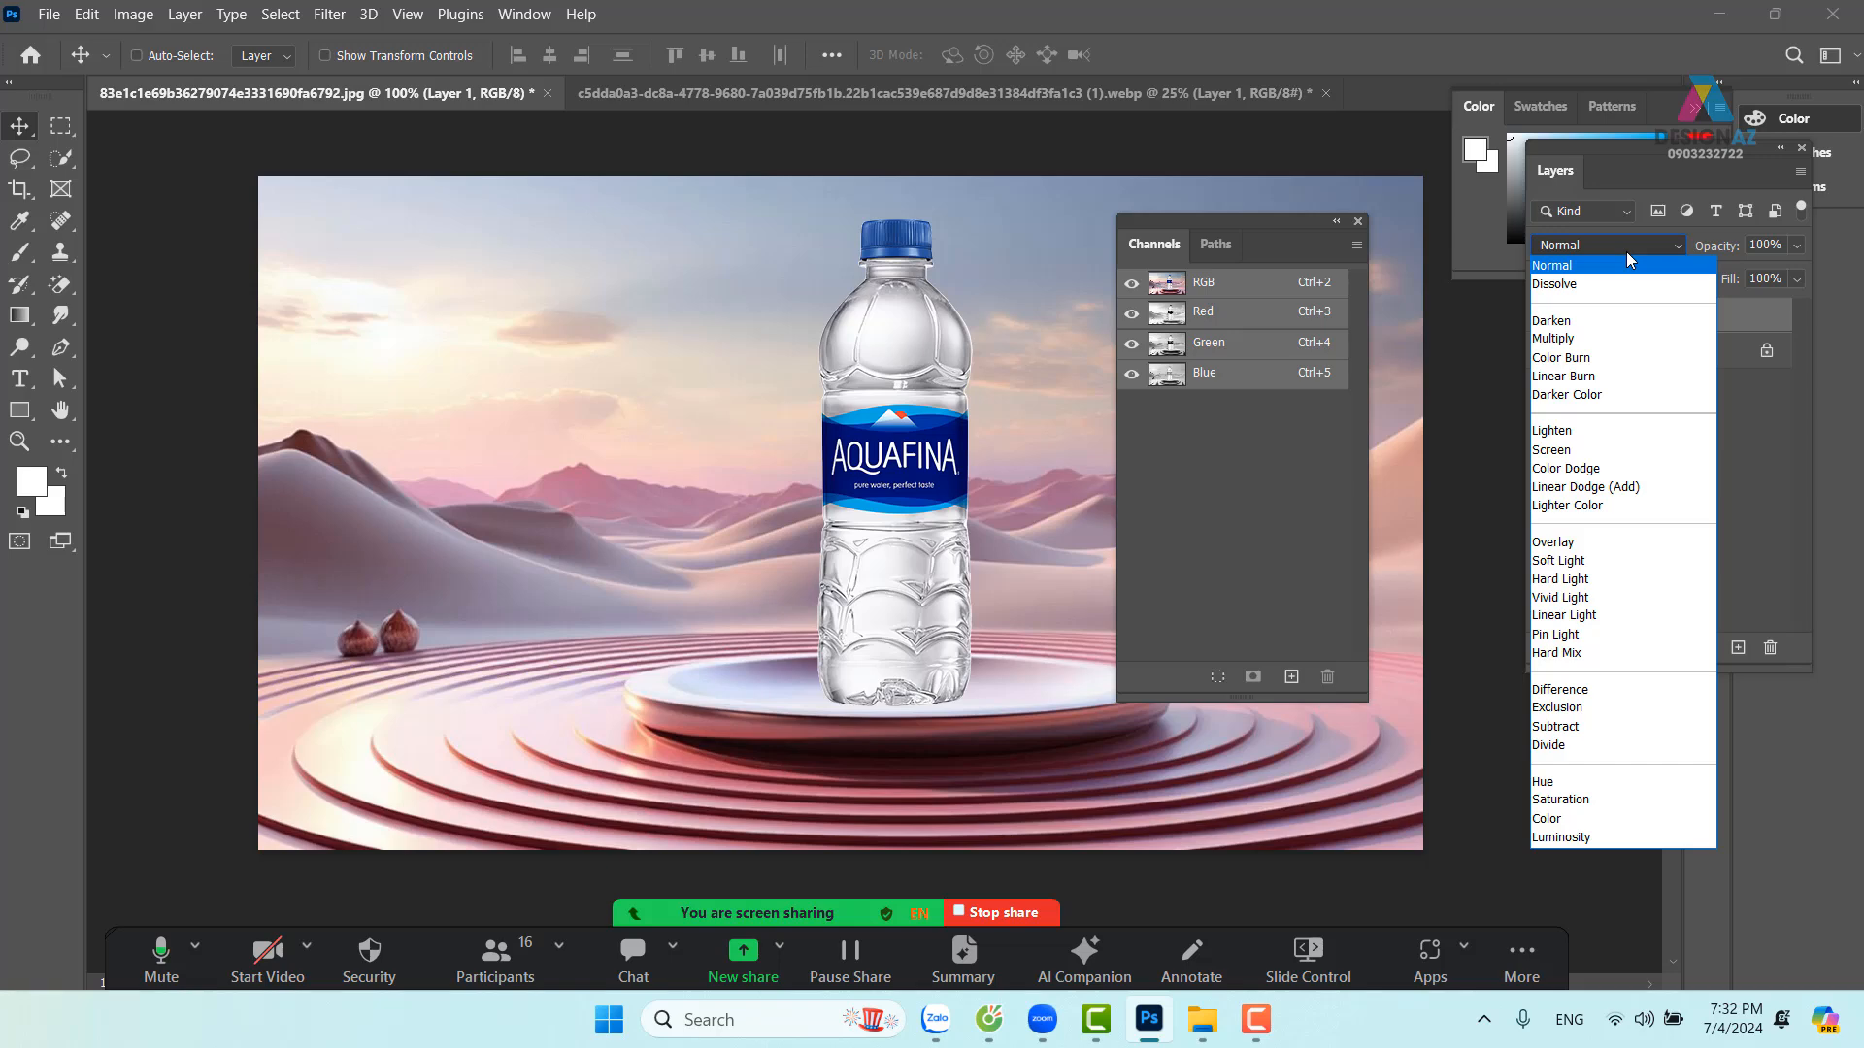
left_click(1643, 339)
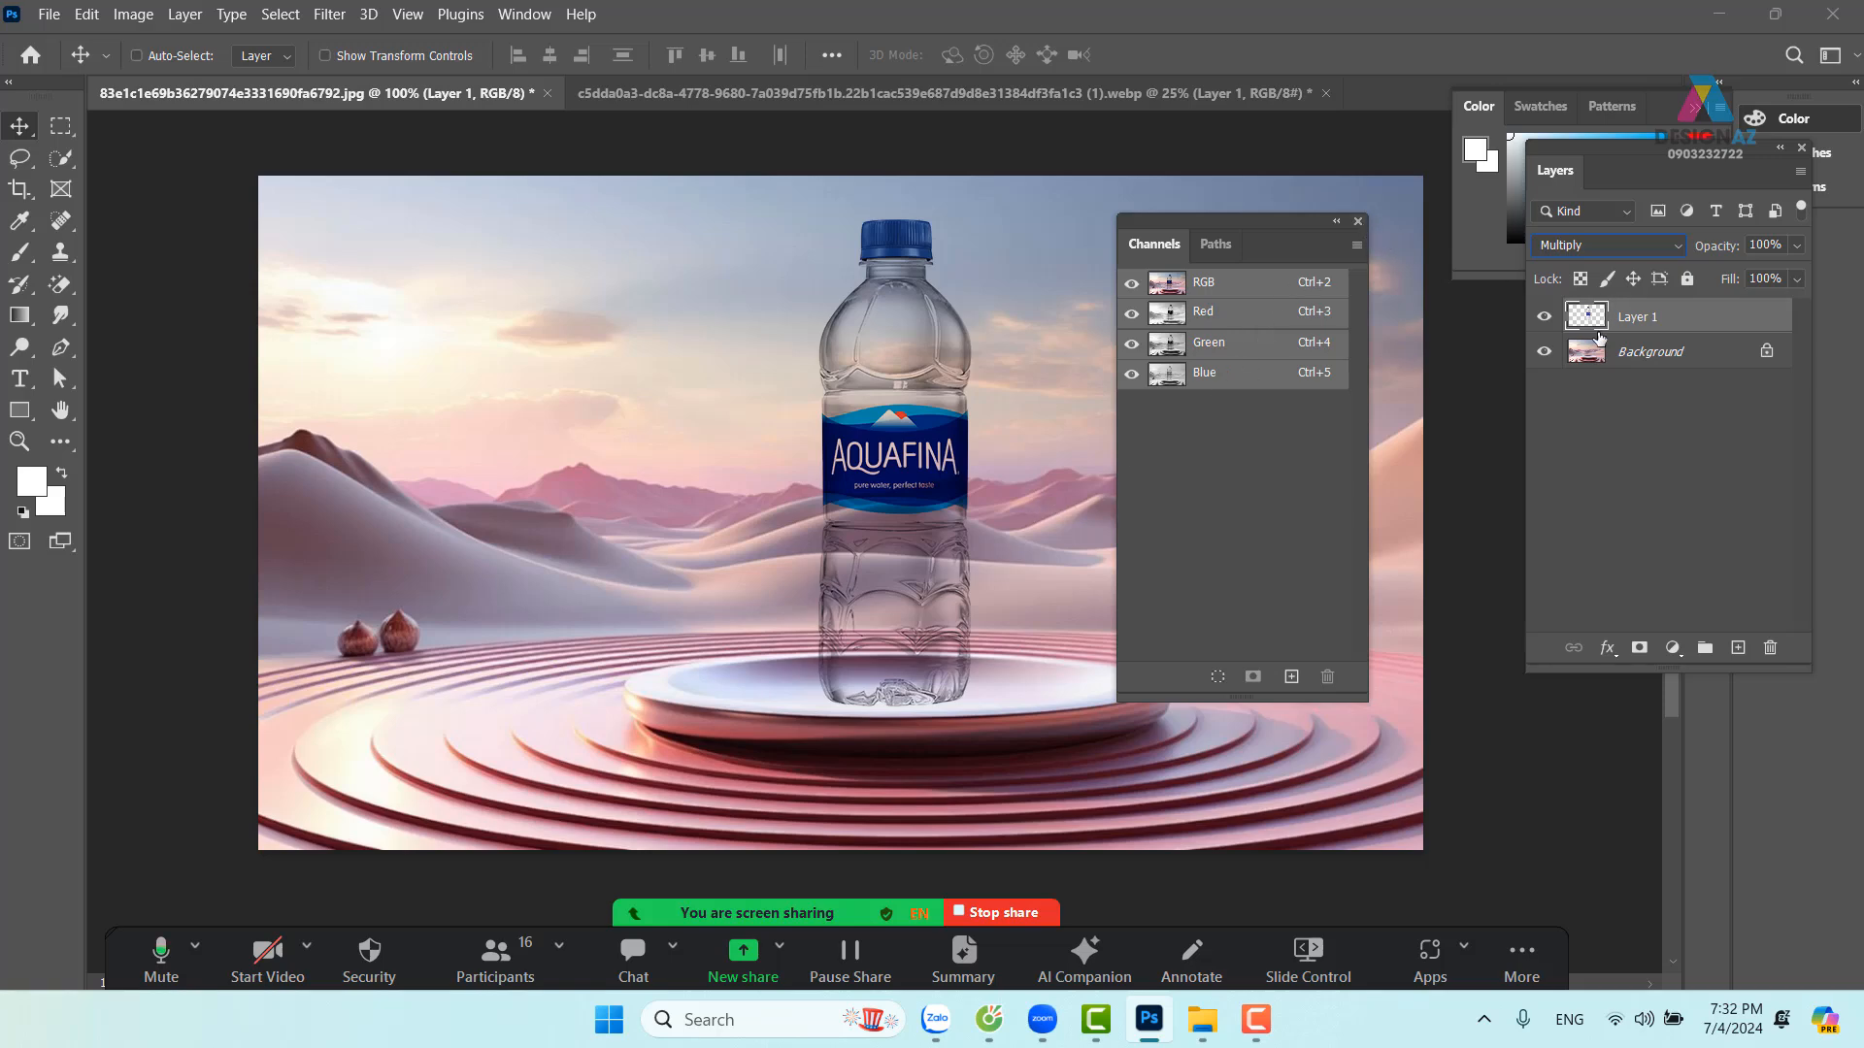
left_click(1606, 246)
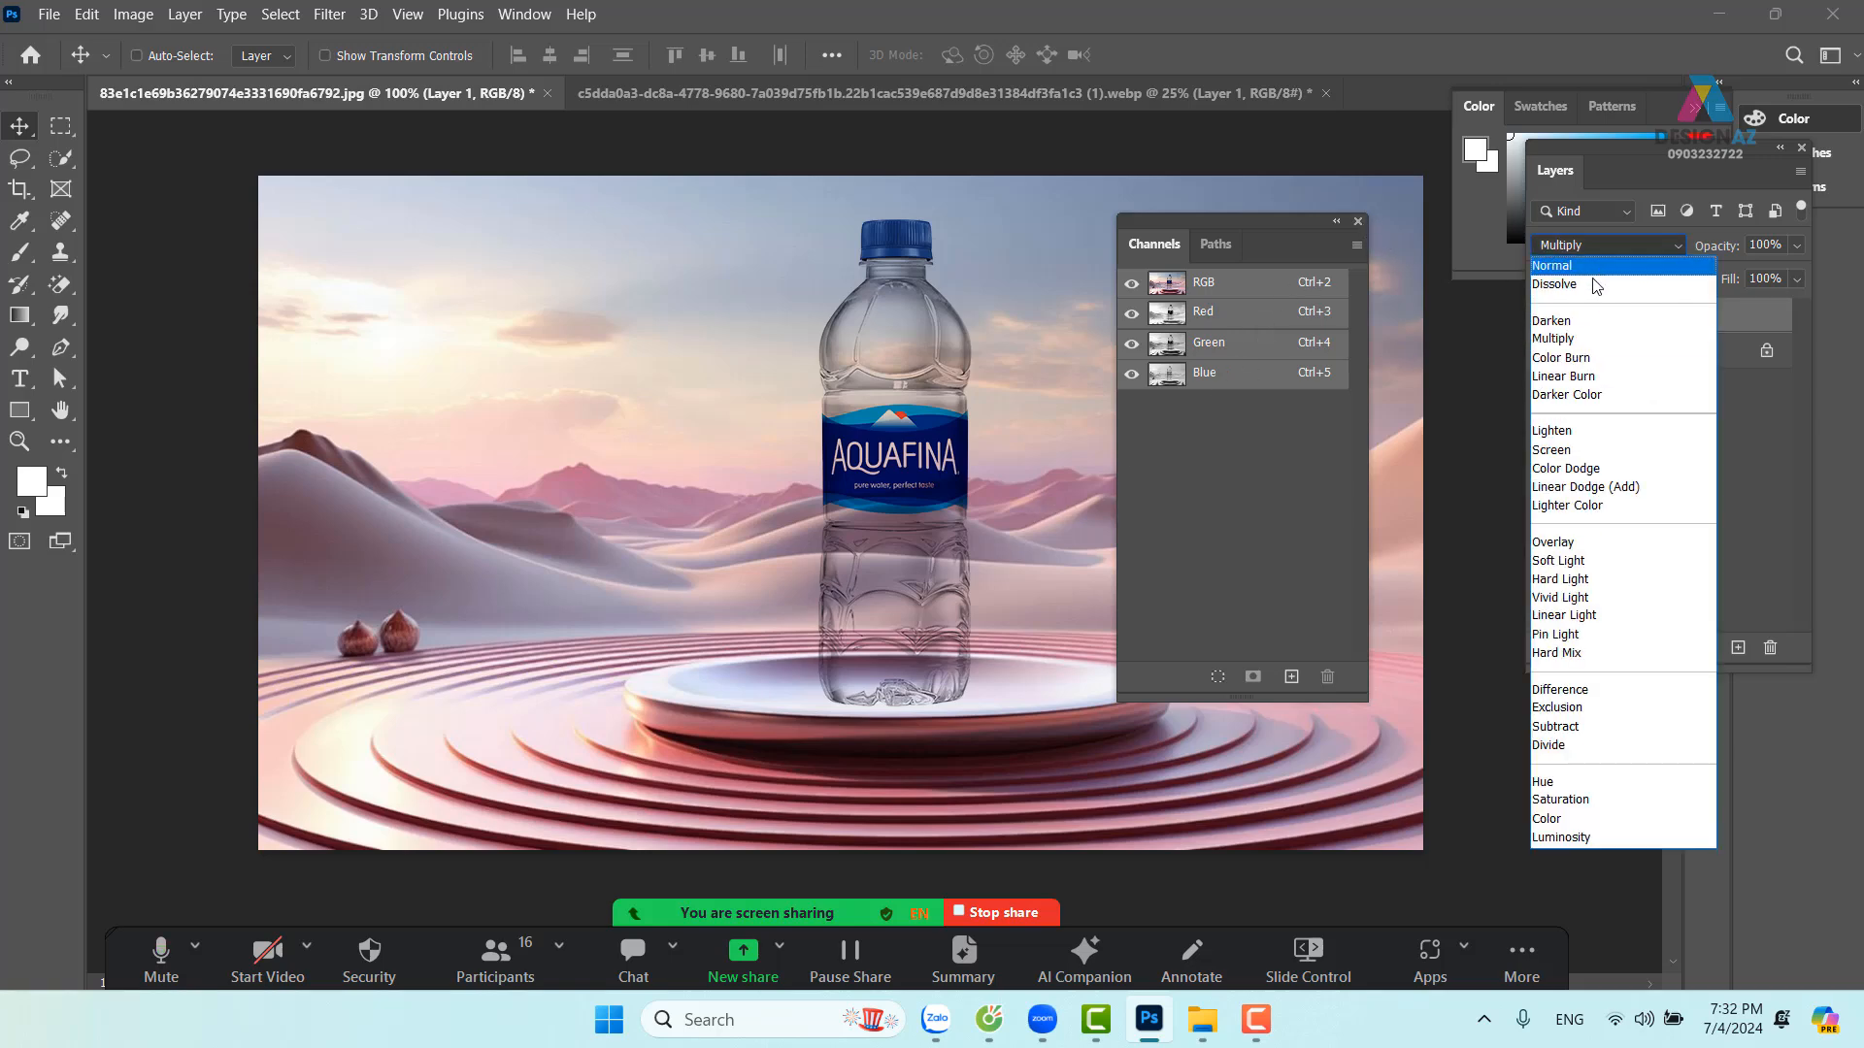
left_click(1553, 264)
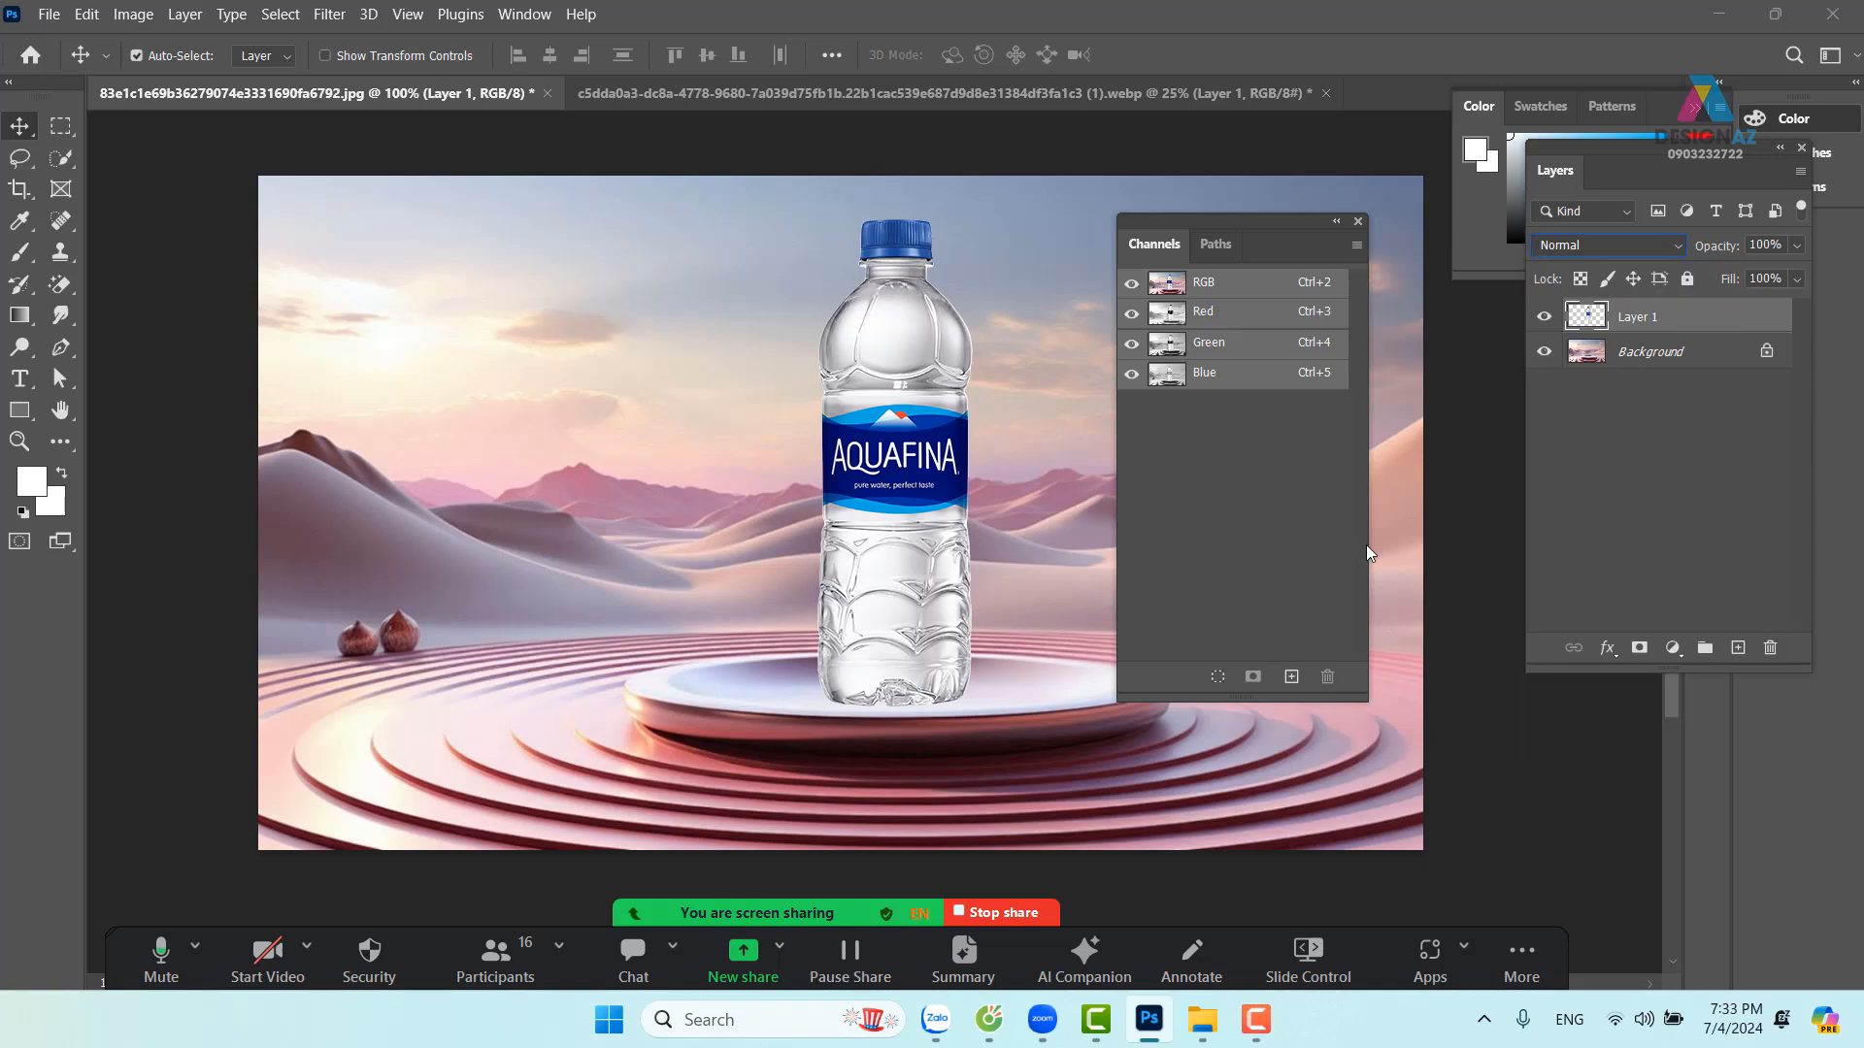
key("ctrl+j")
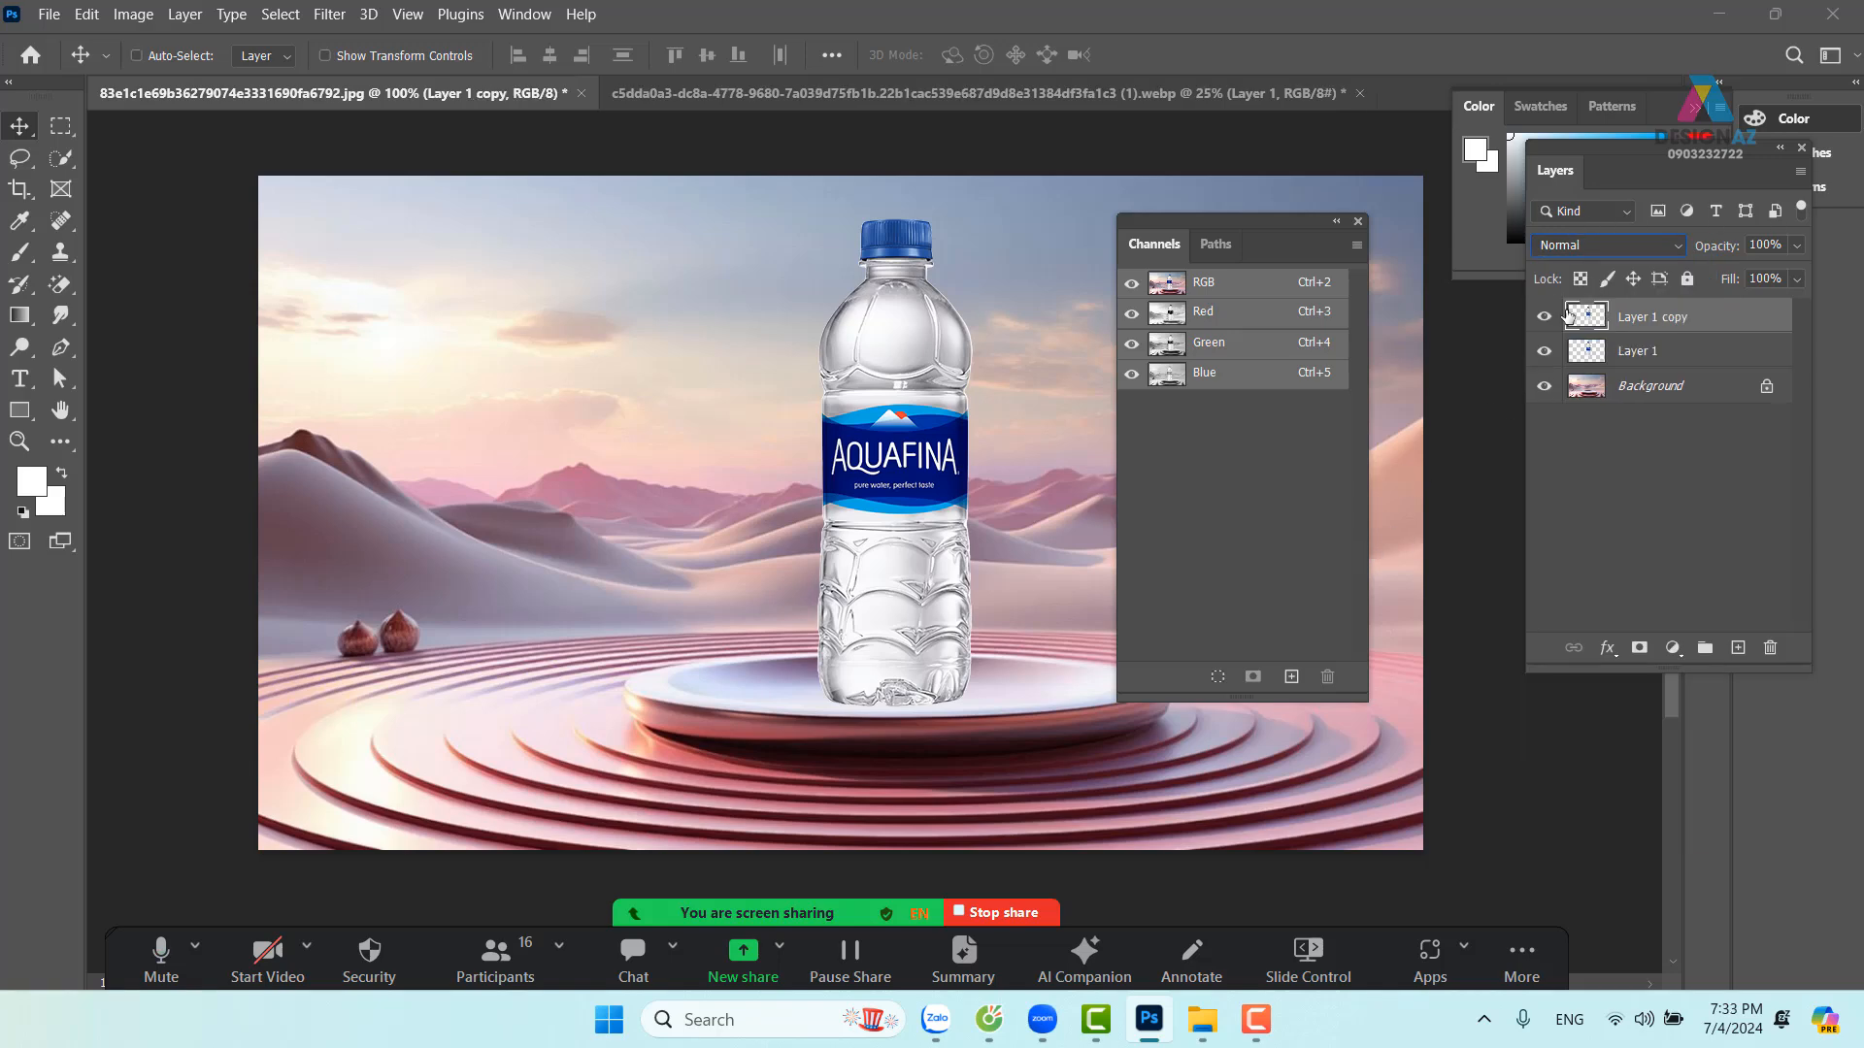
Rename the Layer 1 copy to 'lớp đậm'
double_click(1675, 326)
key("BackSpace")
type("lop")
type(" đ")
type("âm")
type("j")
key("Return")
Set lớp đậm to Multiply, hide it, and make Layer 1 the active layer
left_click(1656, 252)
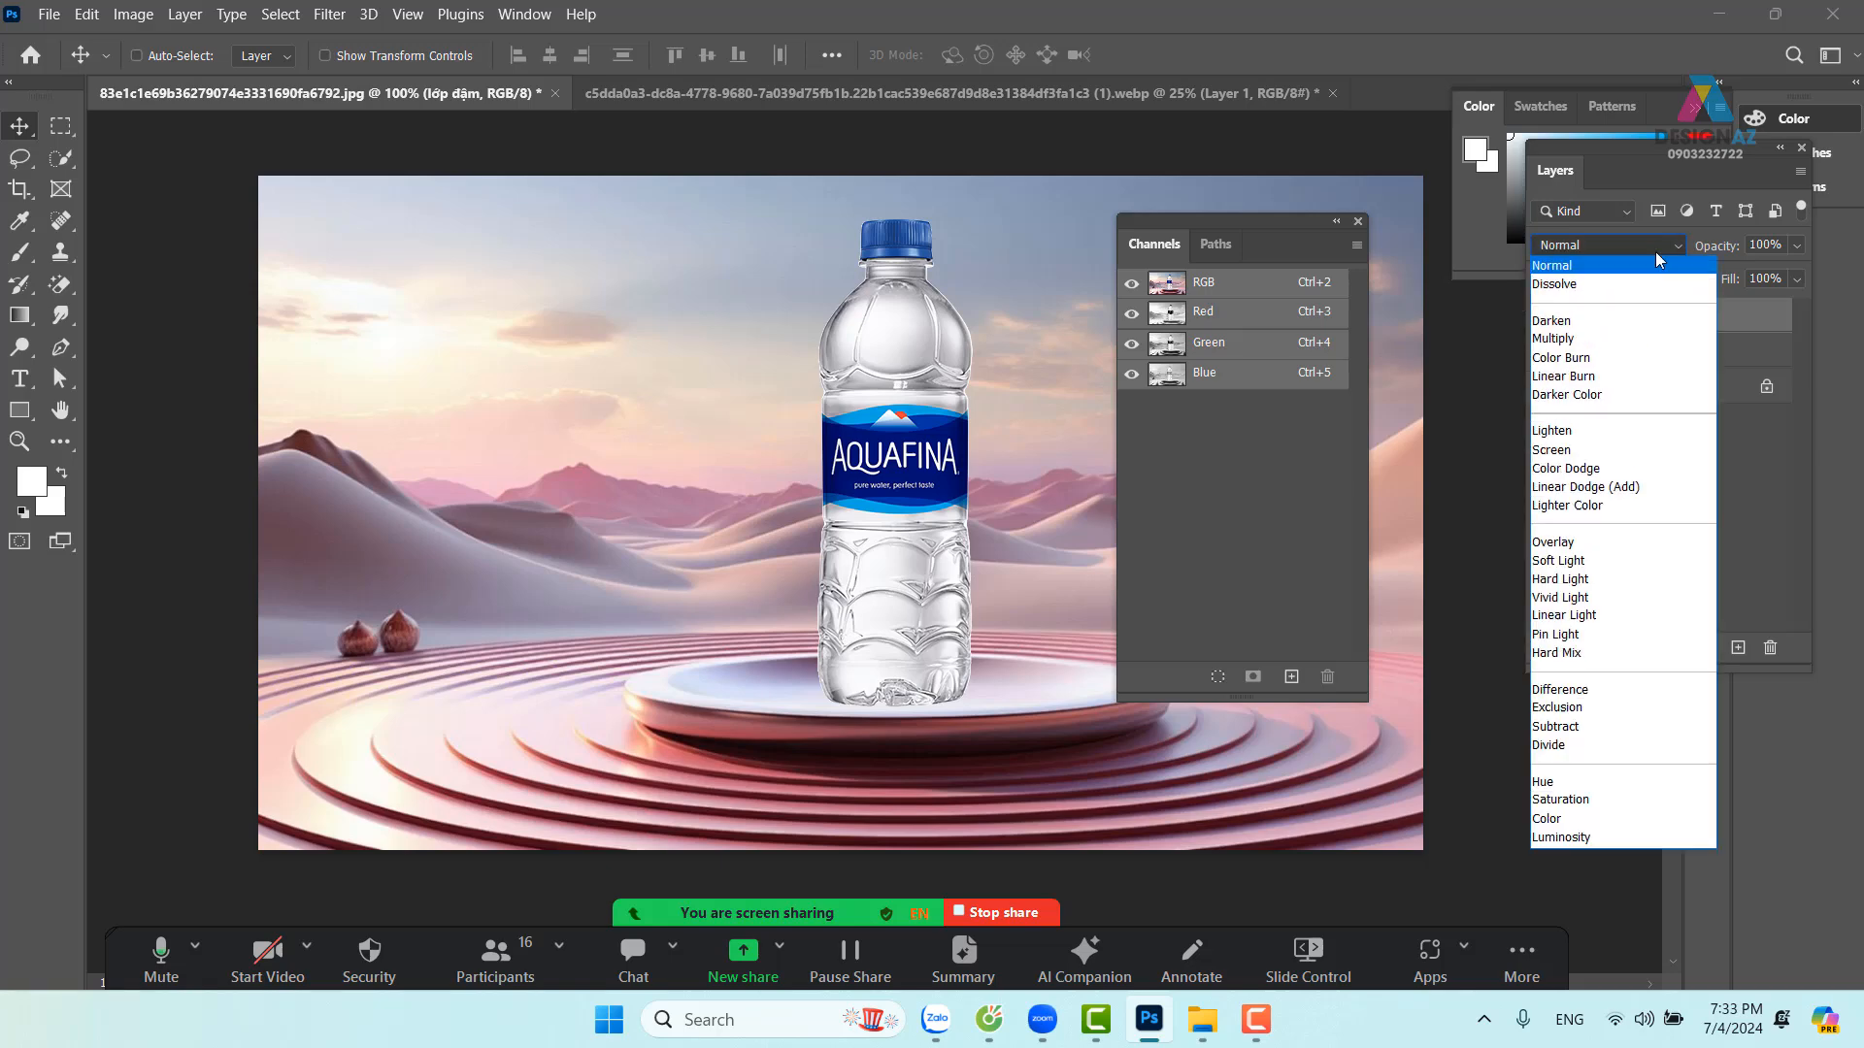
left_click(1617, 341)
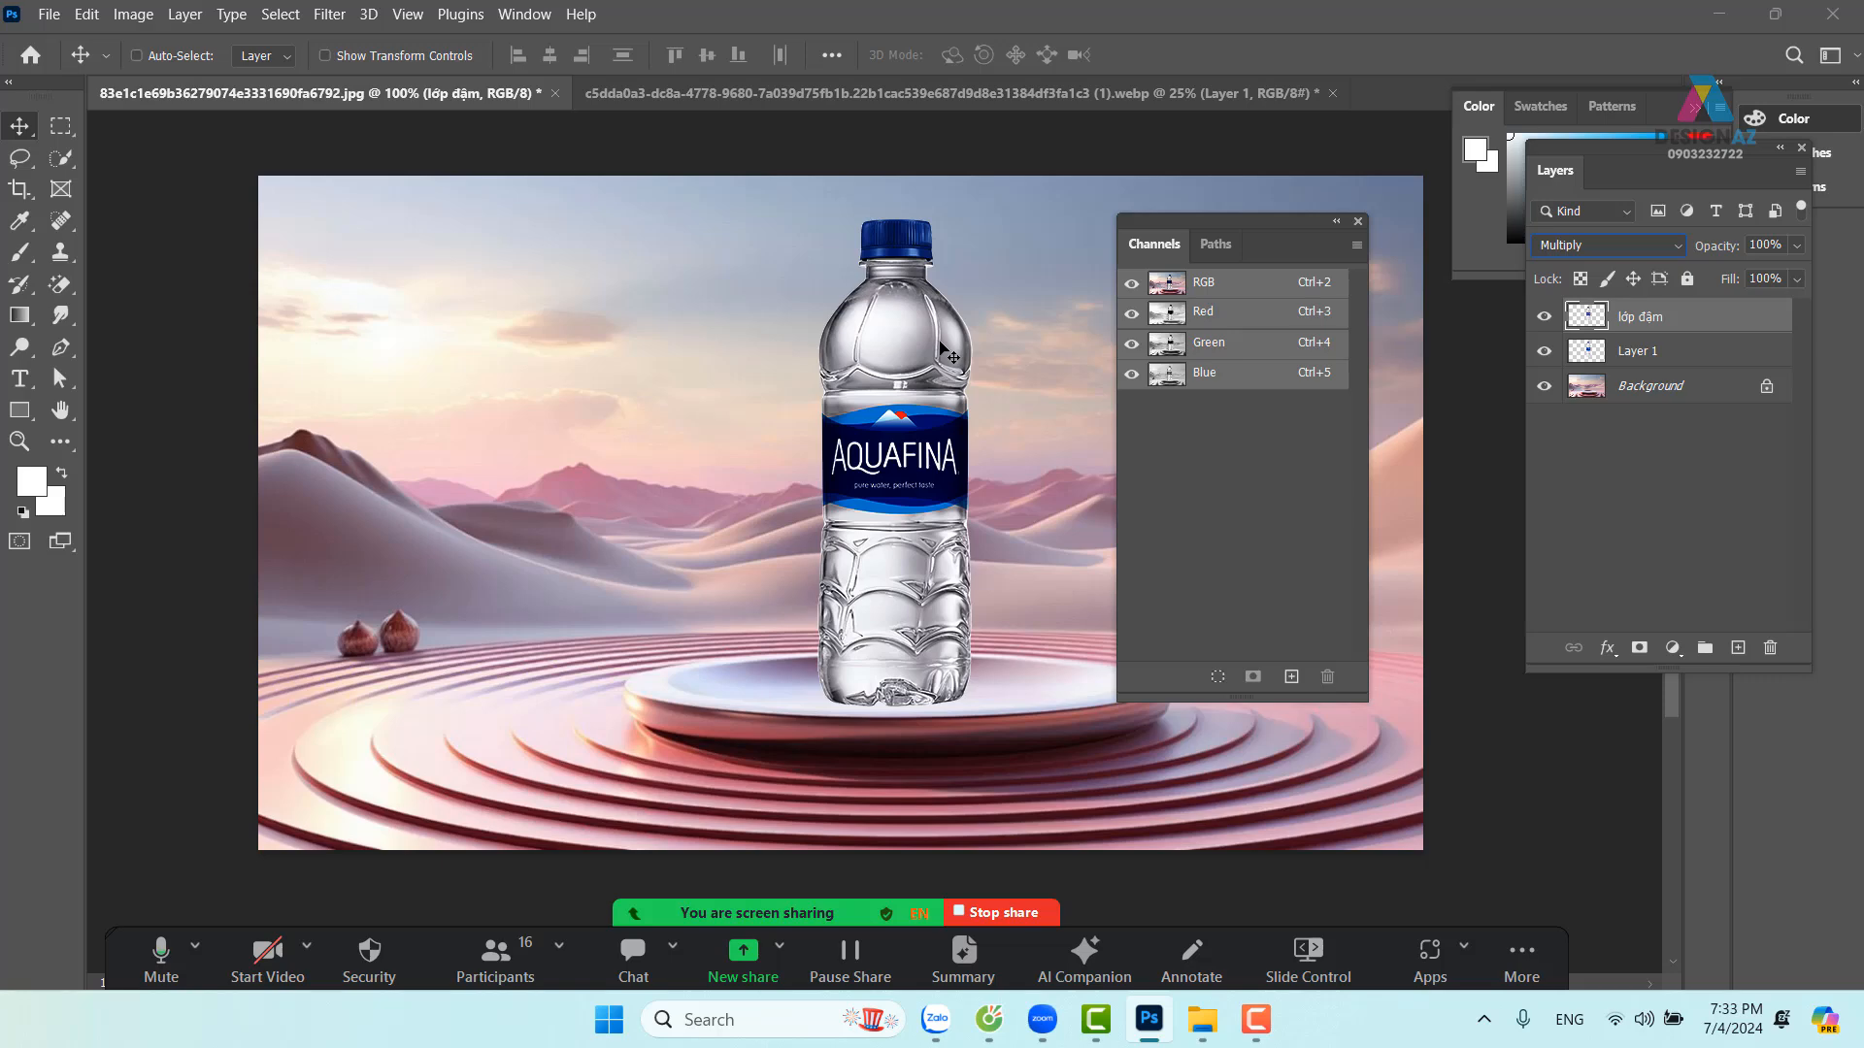
left_click_drag(712, 341, 694, 341)
key("ctrl+z")
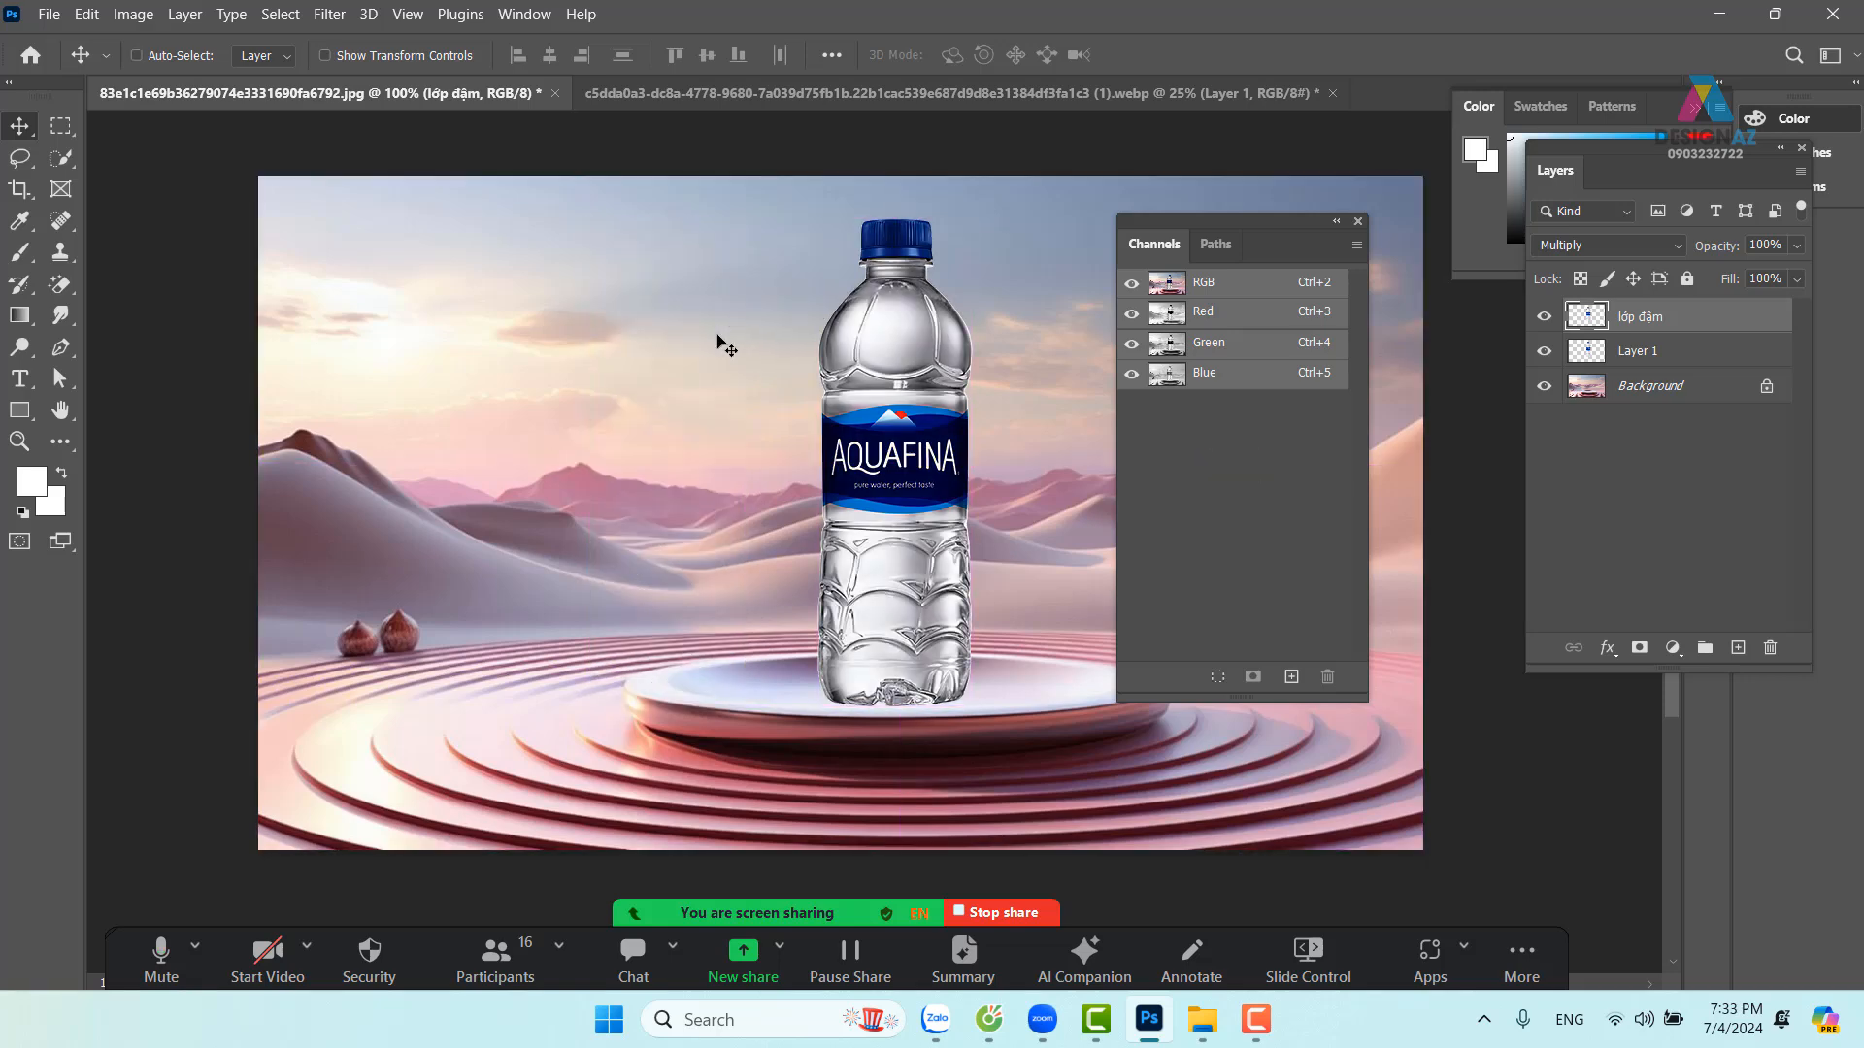
left_click(1543, 317)
left_click(1664, 355)
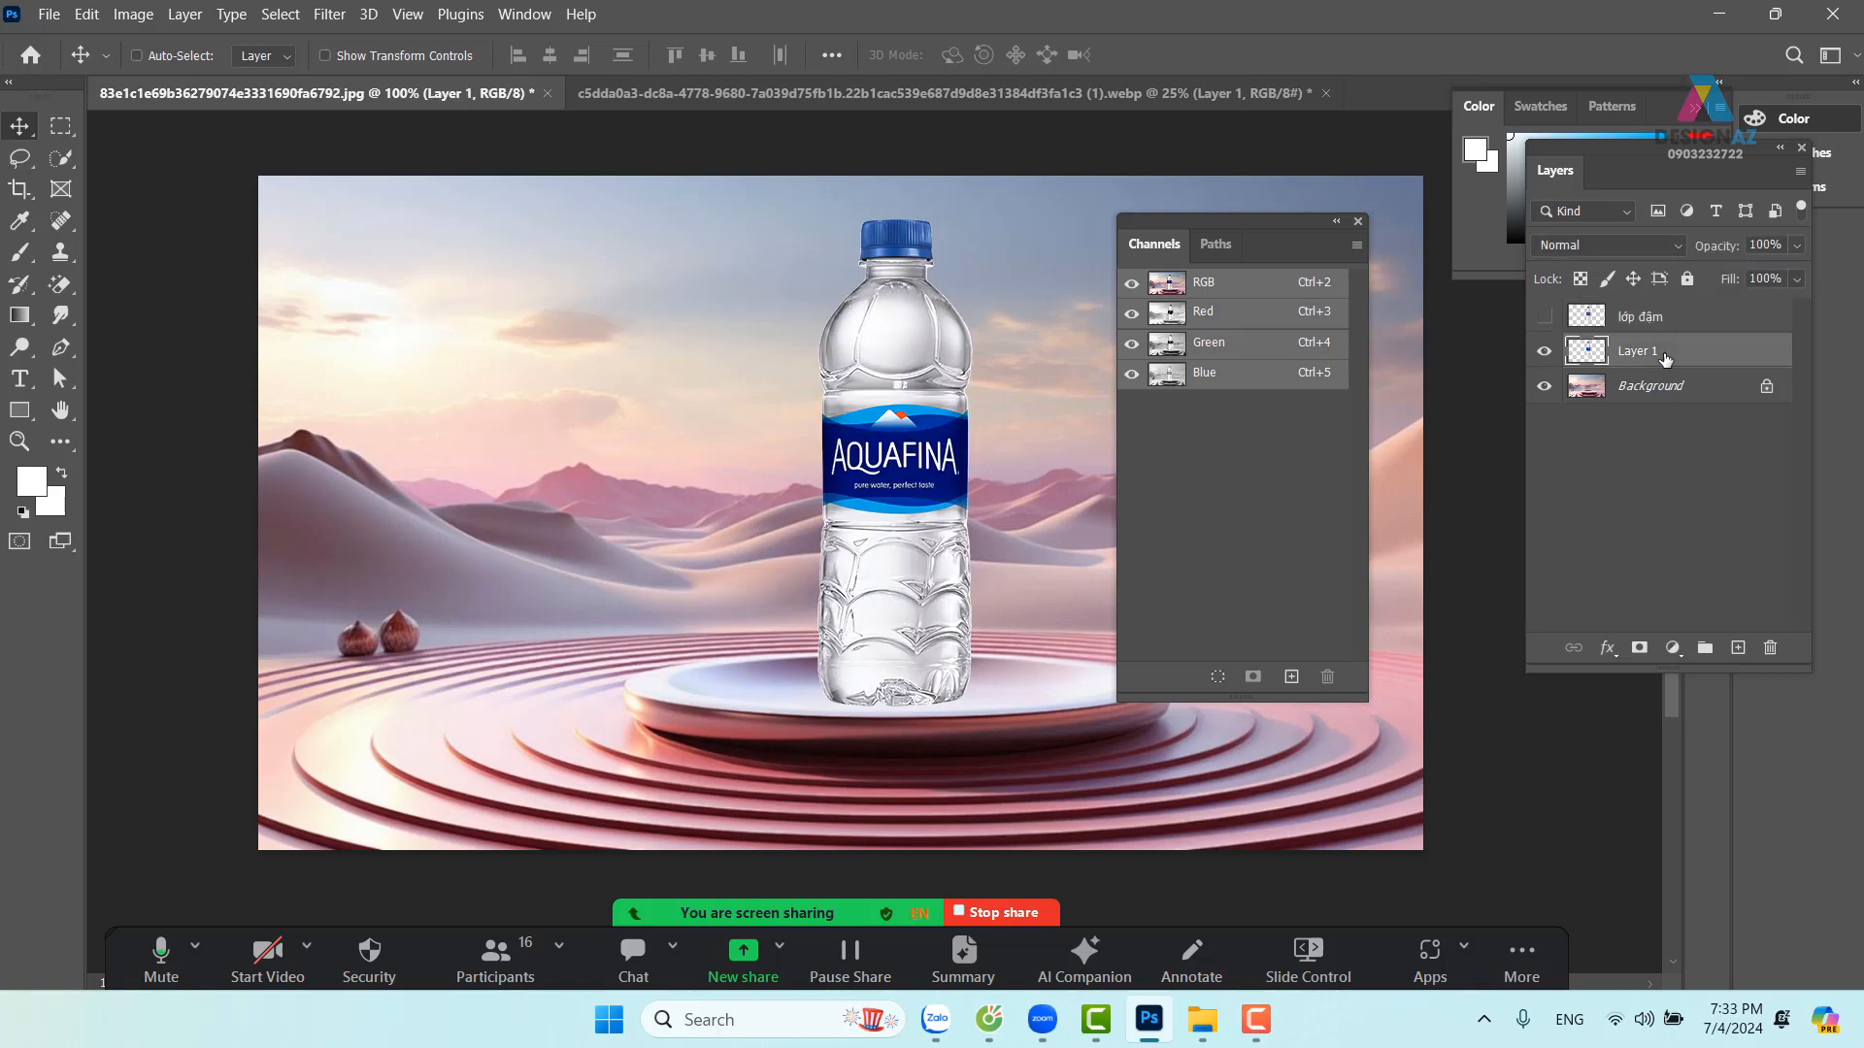
Mask Layer 1 with an inverted Green-channel selection, comparing it with lớp đậm toggled on and off
left_click(1229, 344)
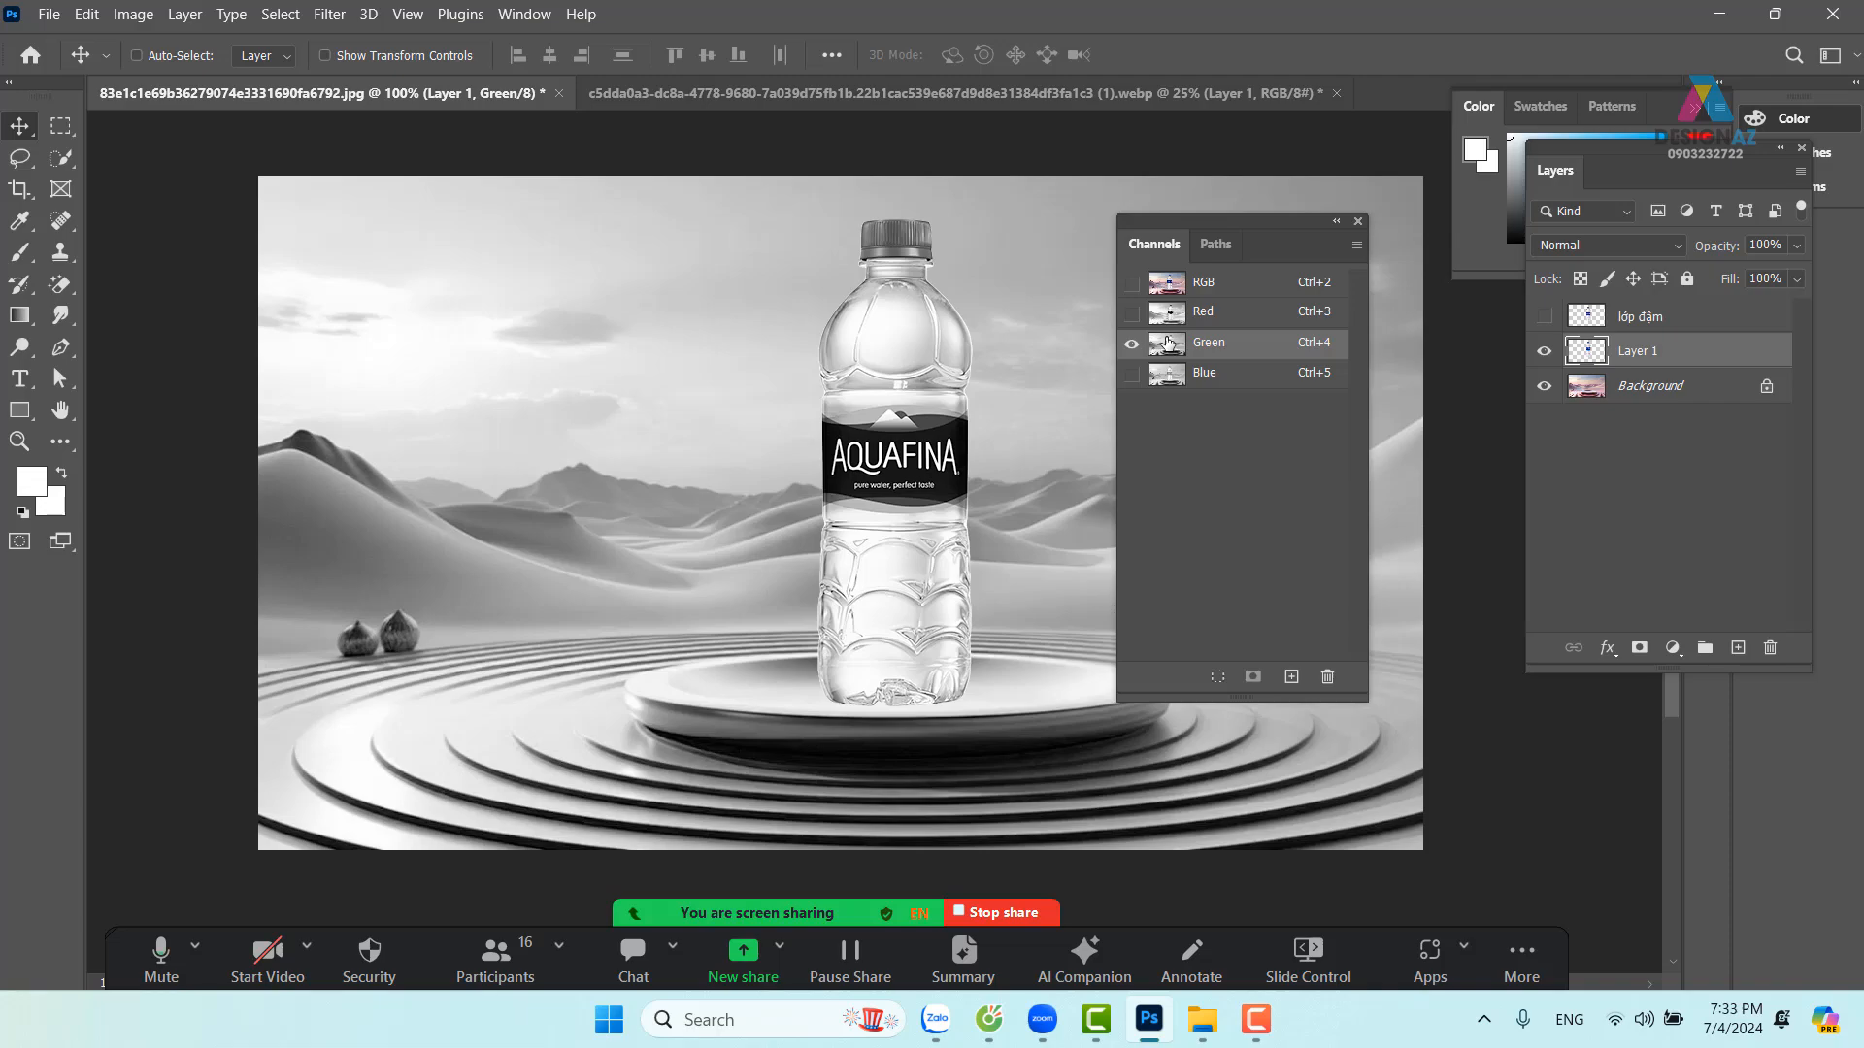
key("ctrl")
left_click(1168, 347, "ctrl")
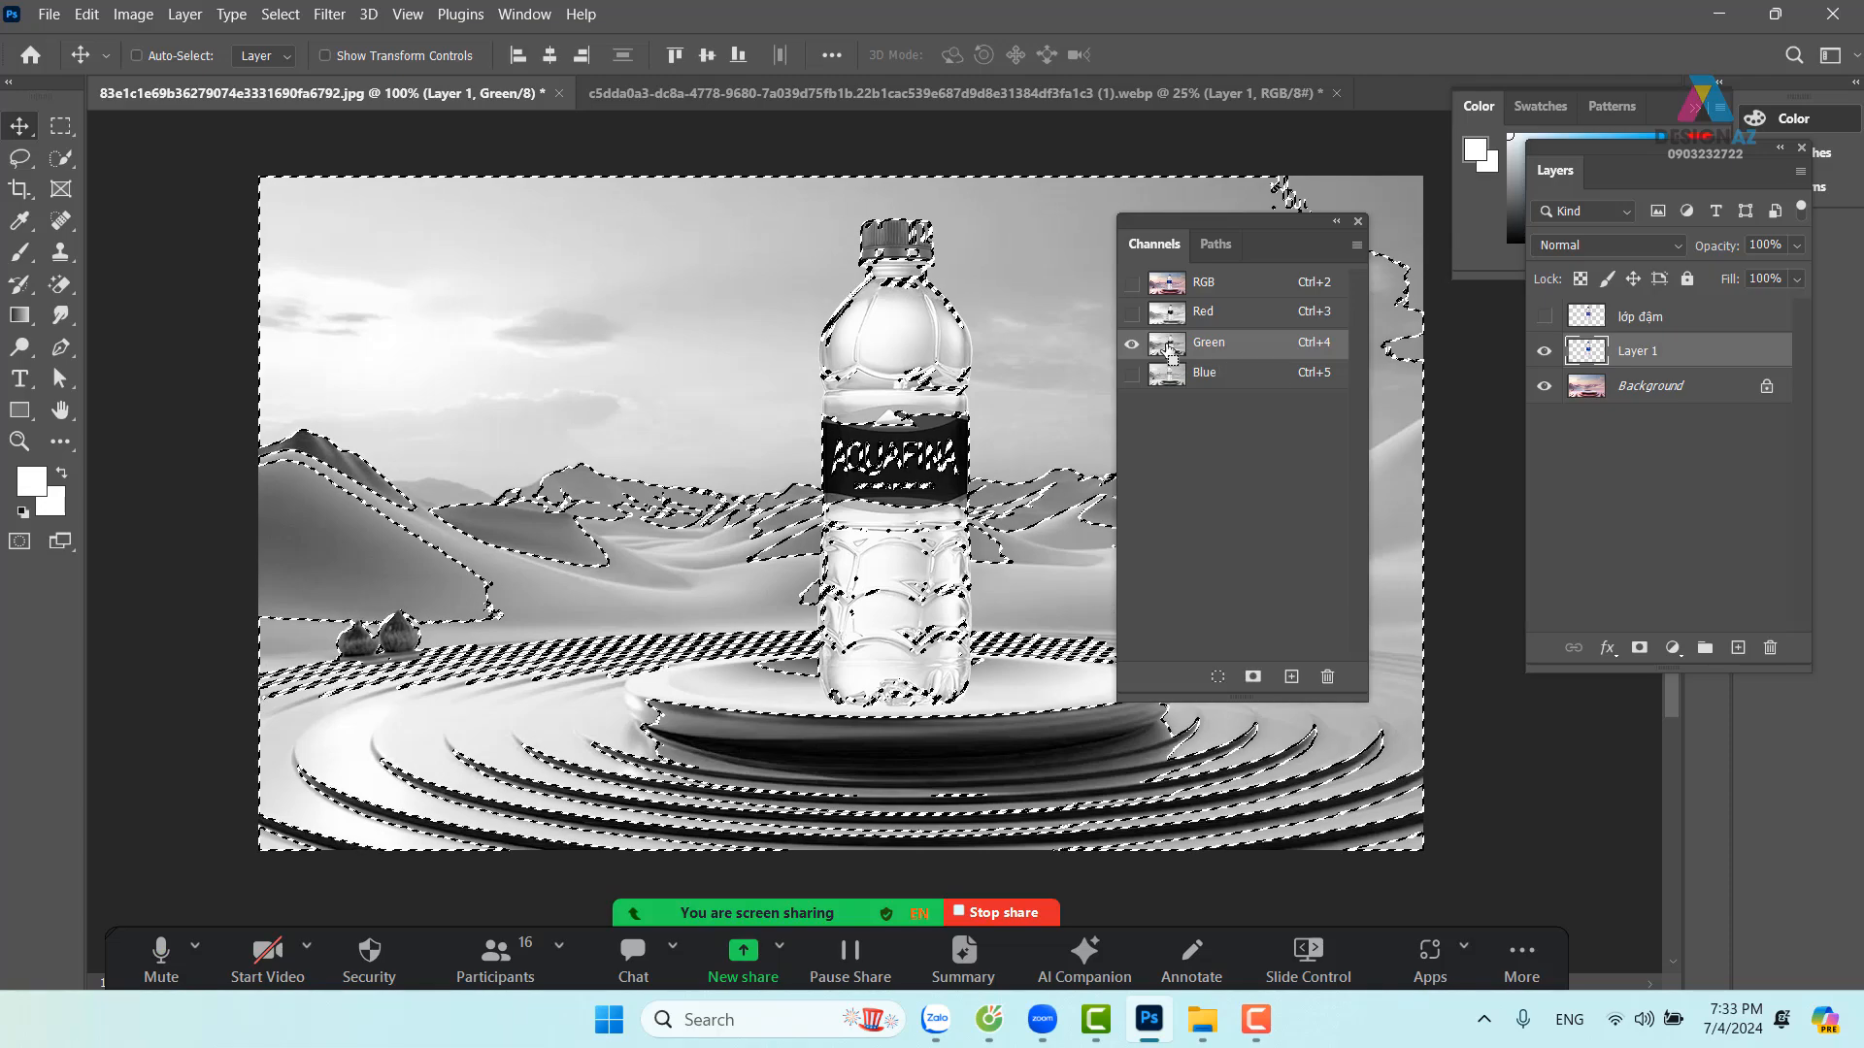
left_click(1199, 289)
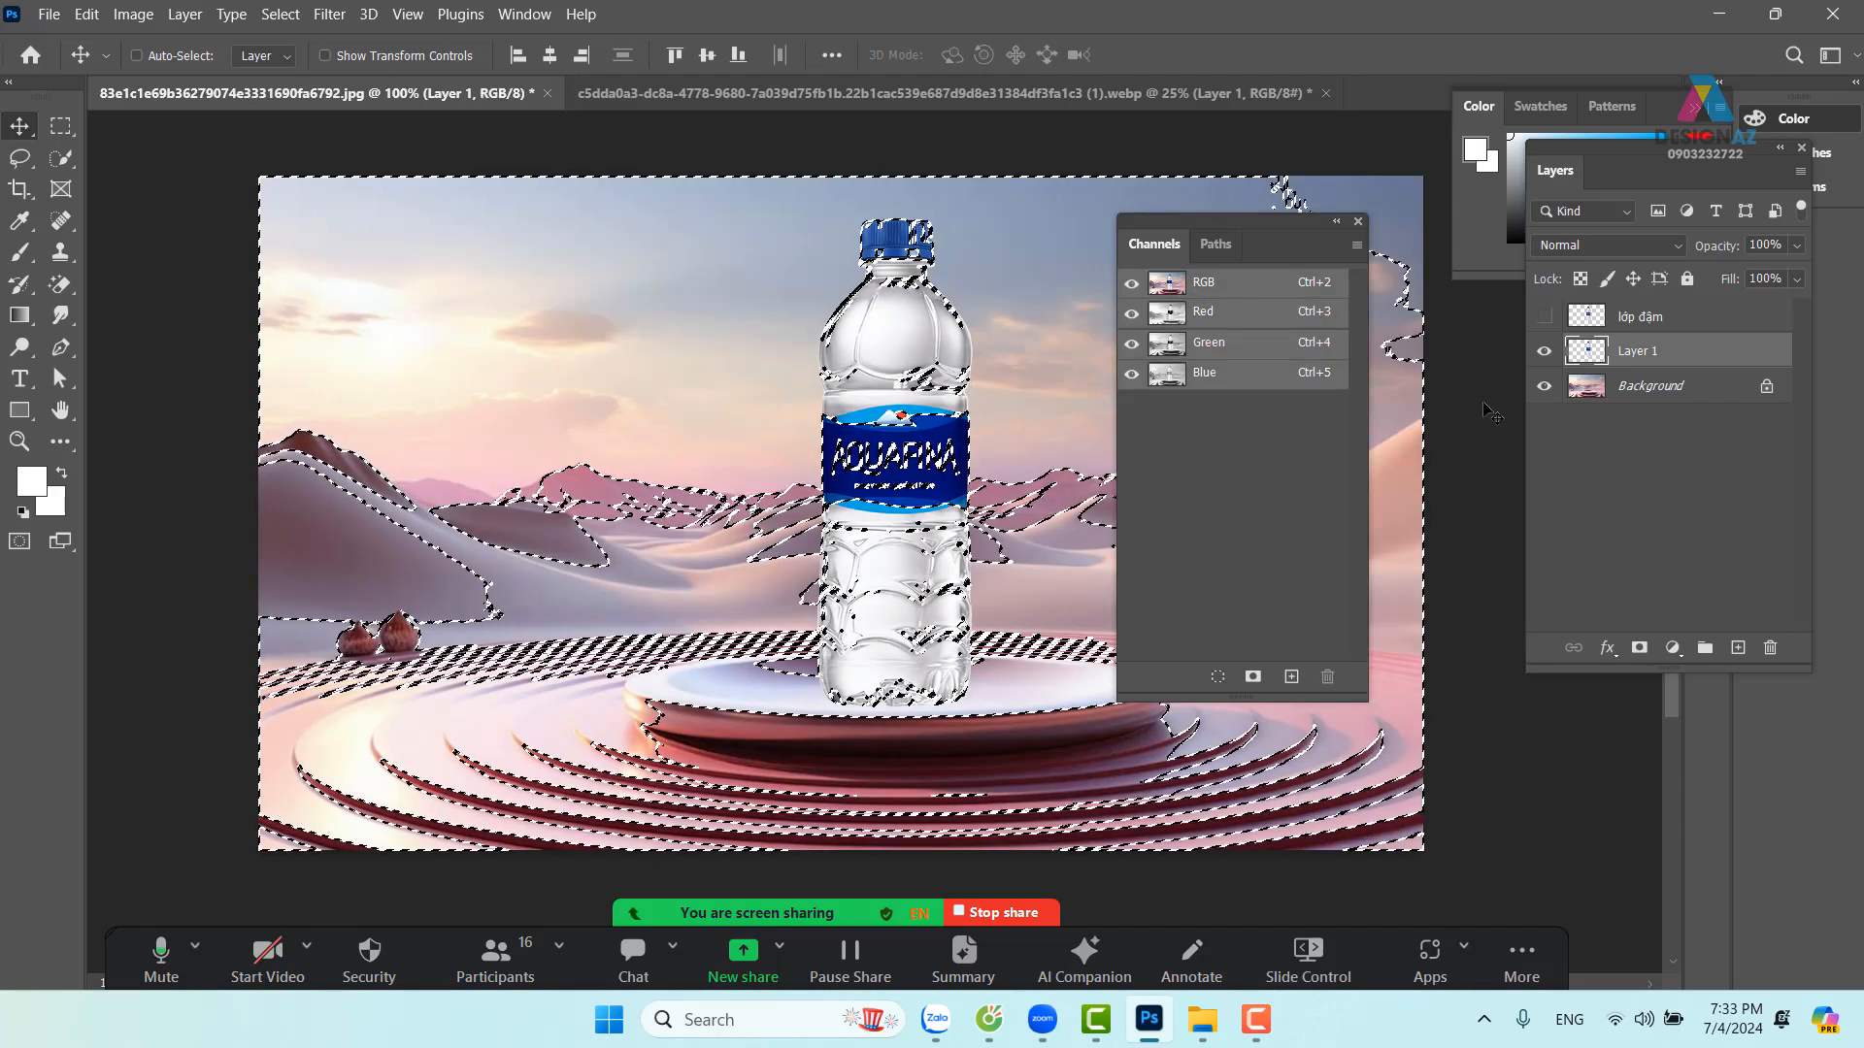
left_click(1638, 647)
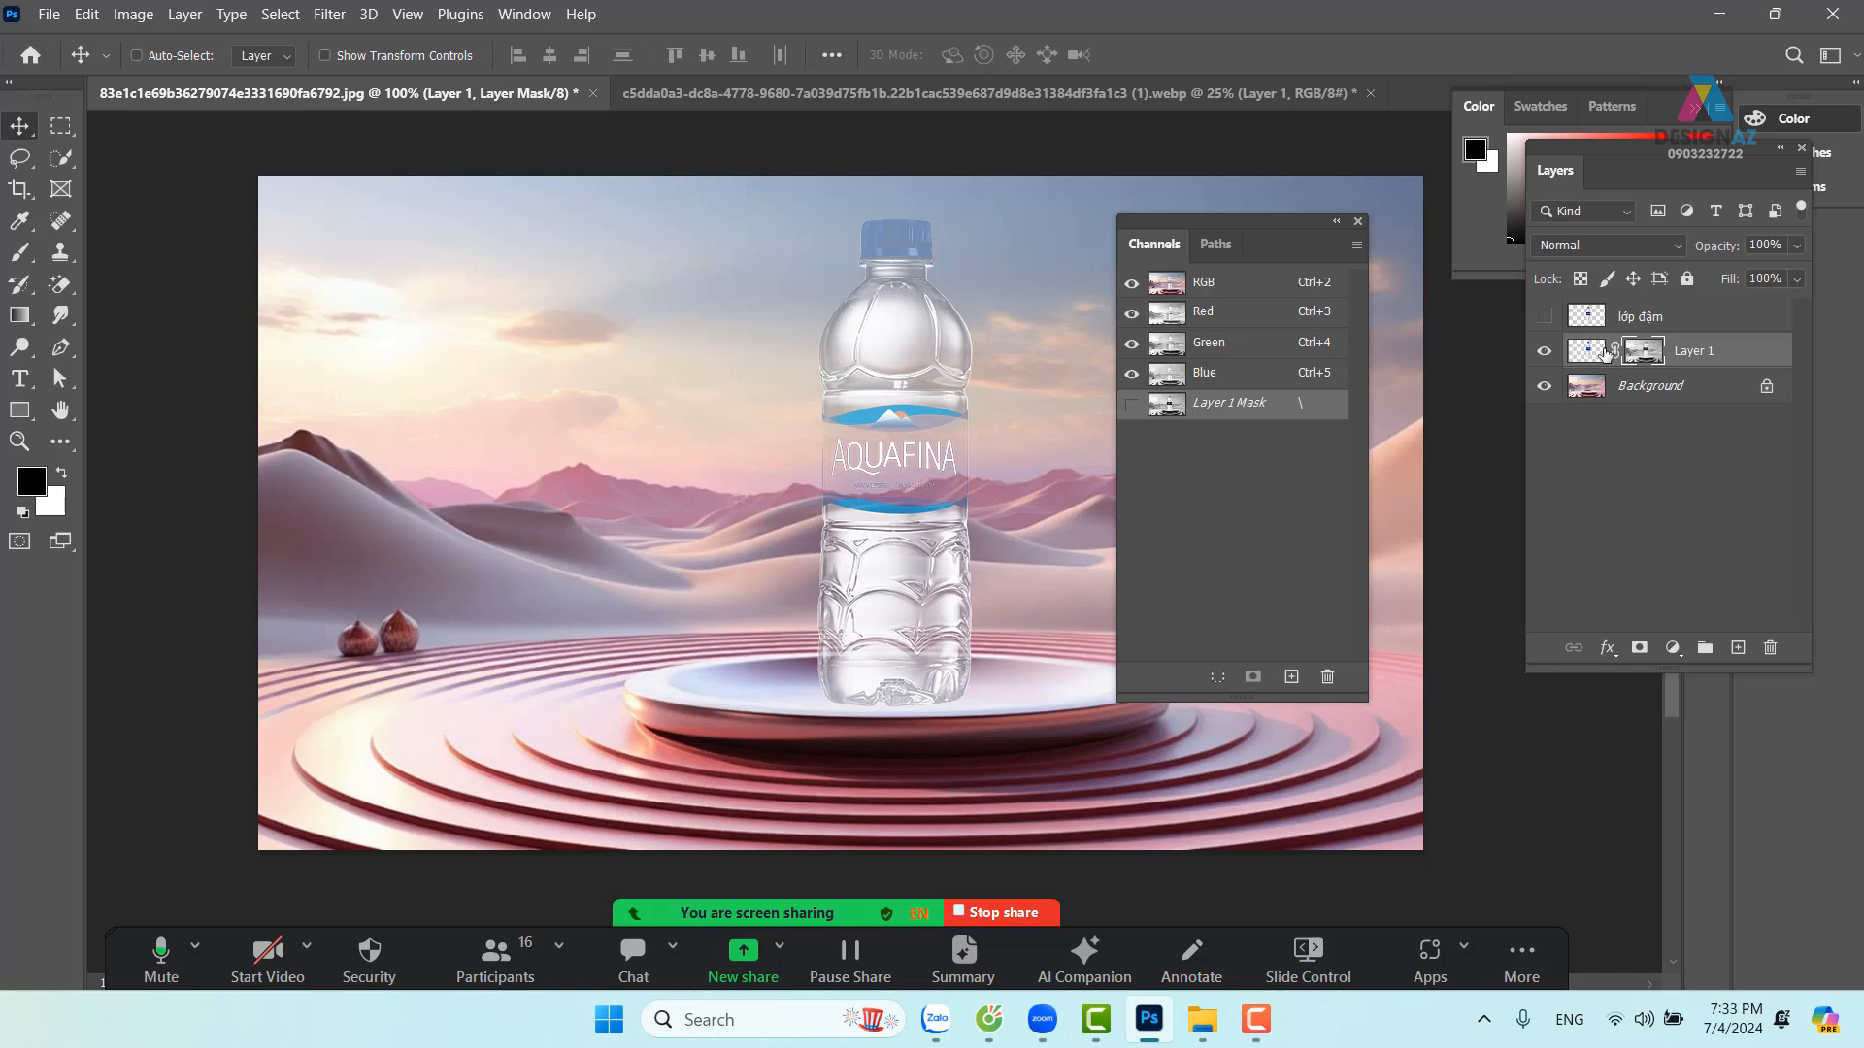
key("ctrl+i")
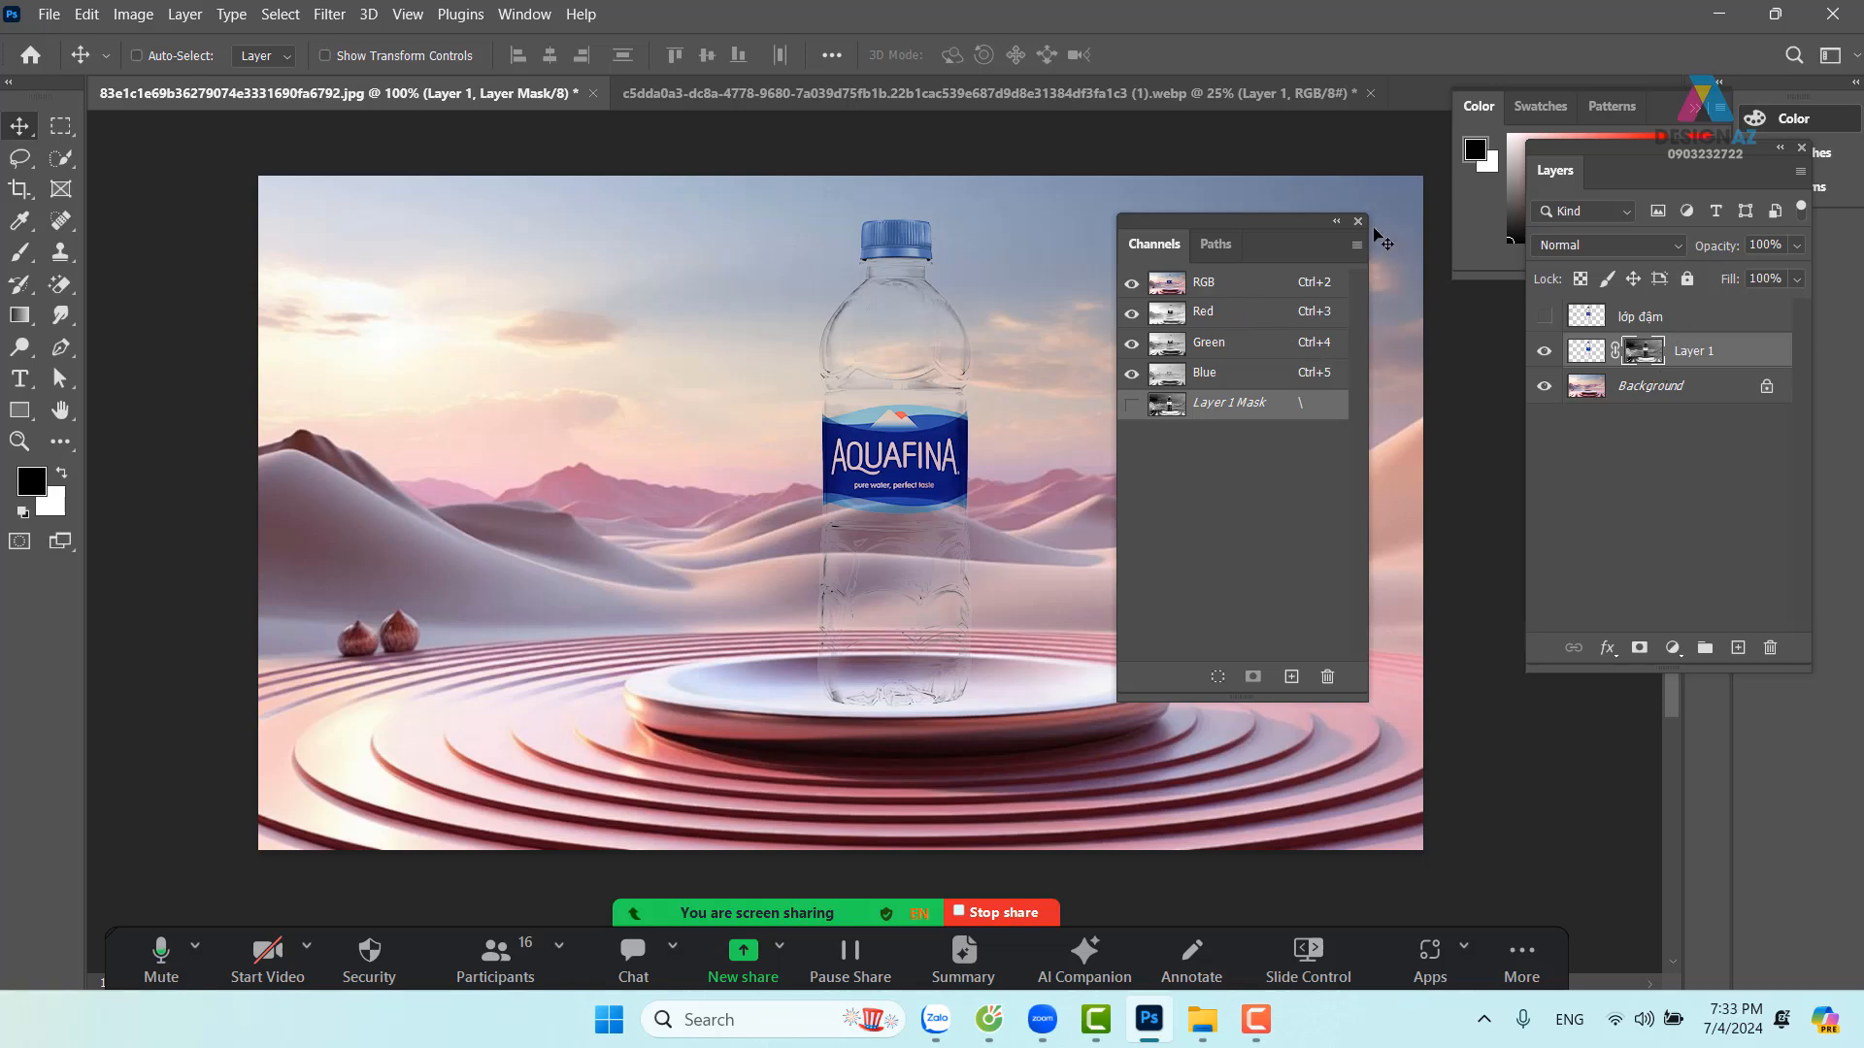
left_click(1542, 316)
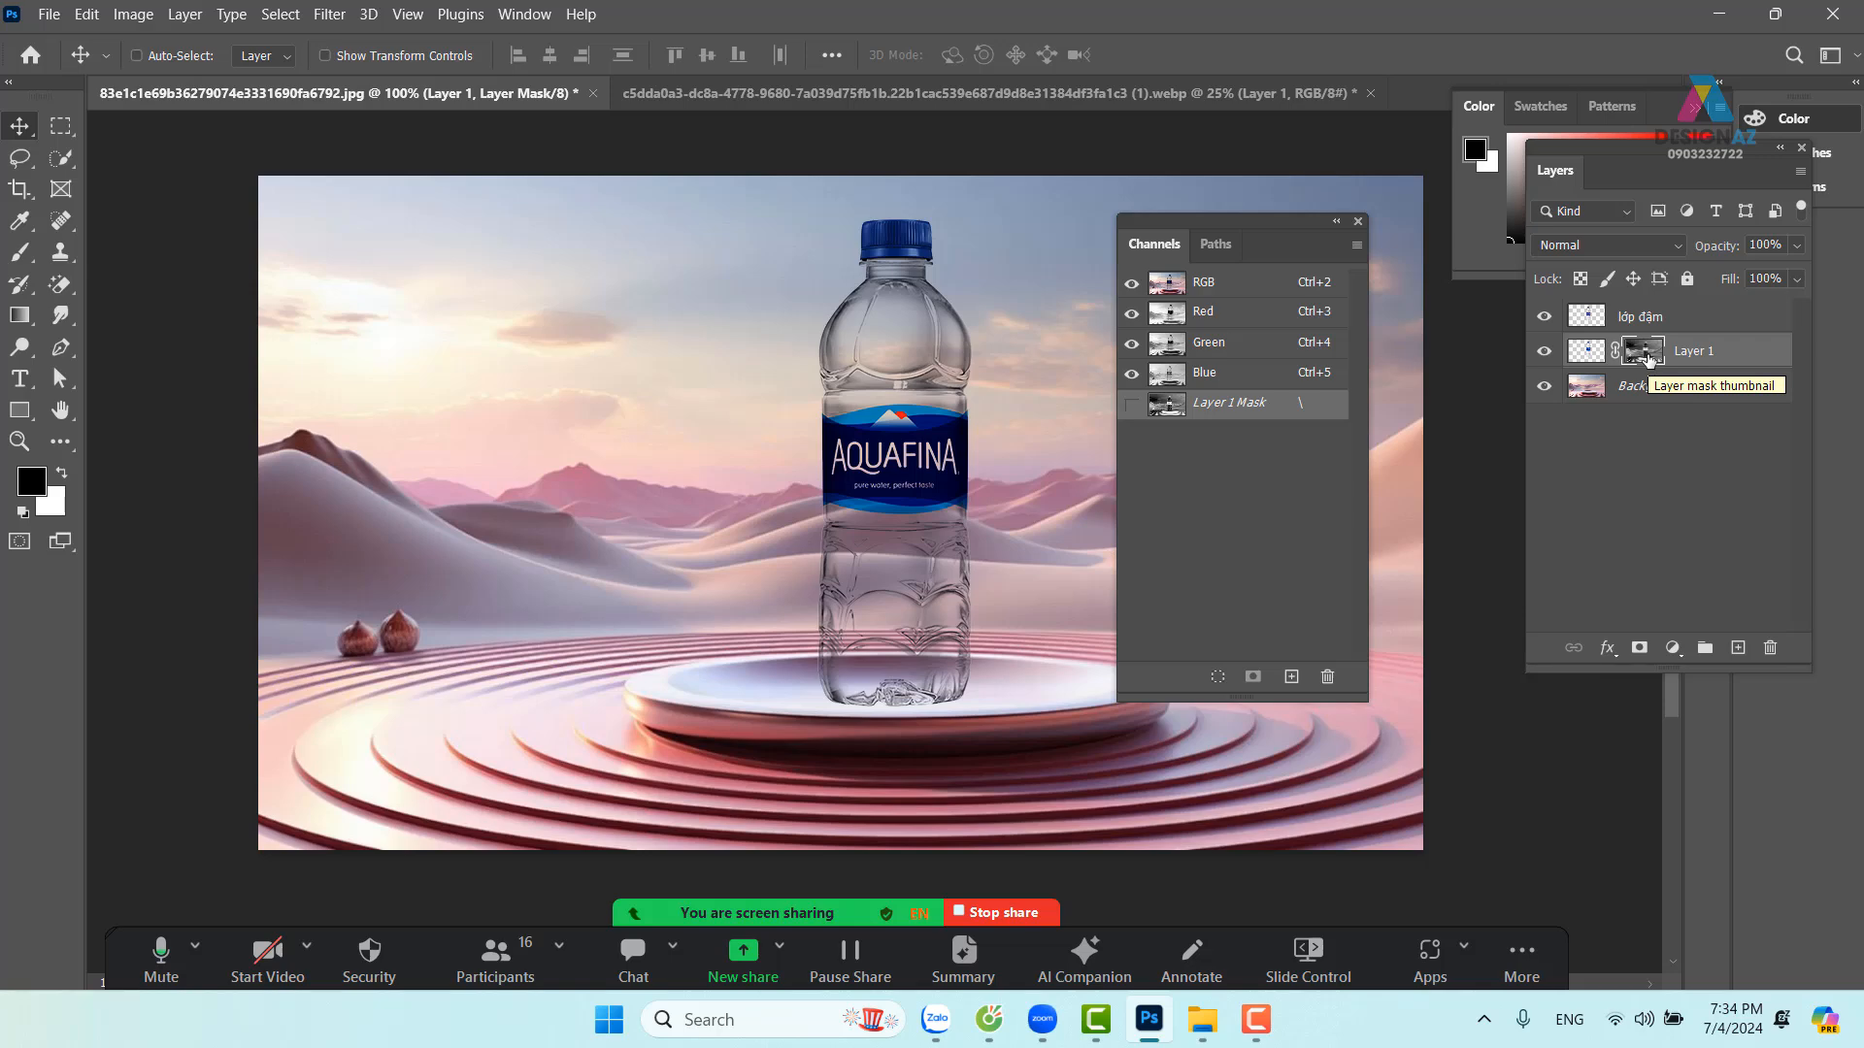
left_click(1544, 318)
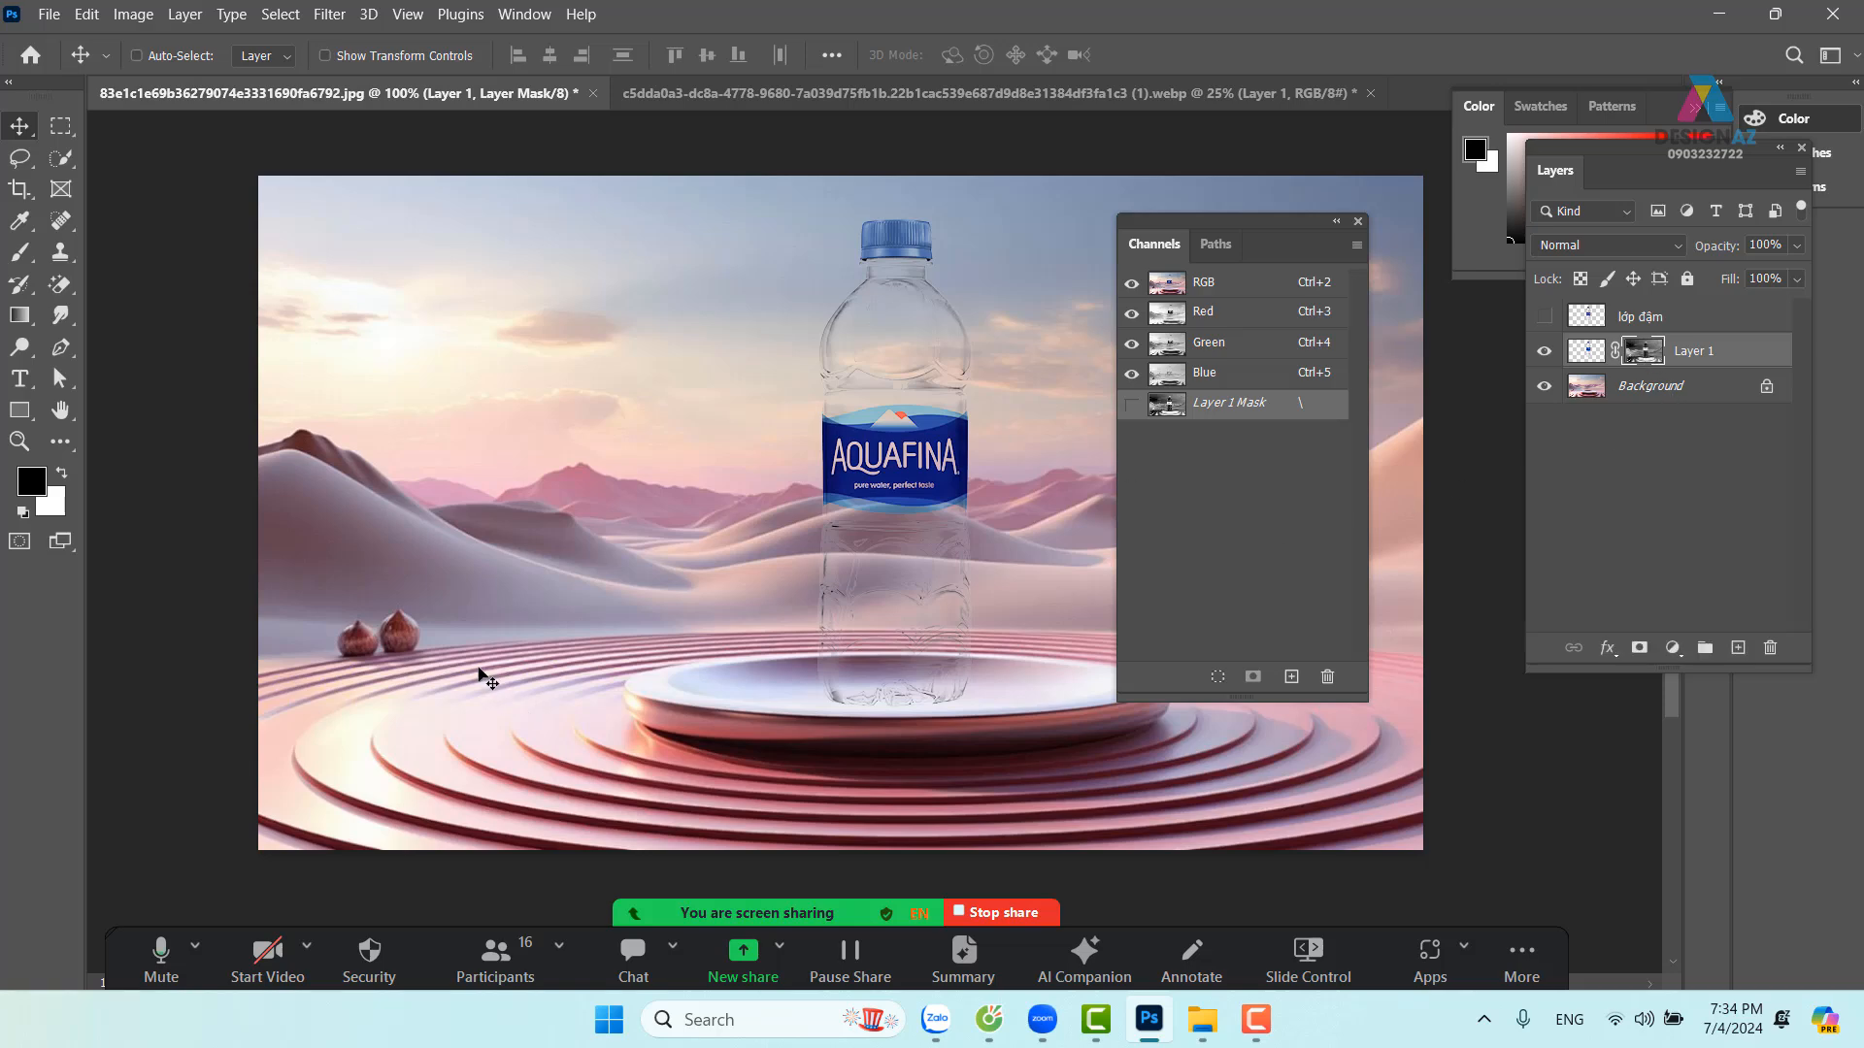
Set up a soft round 44 px brush in white at 55% opacity
key("b")
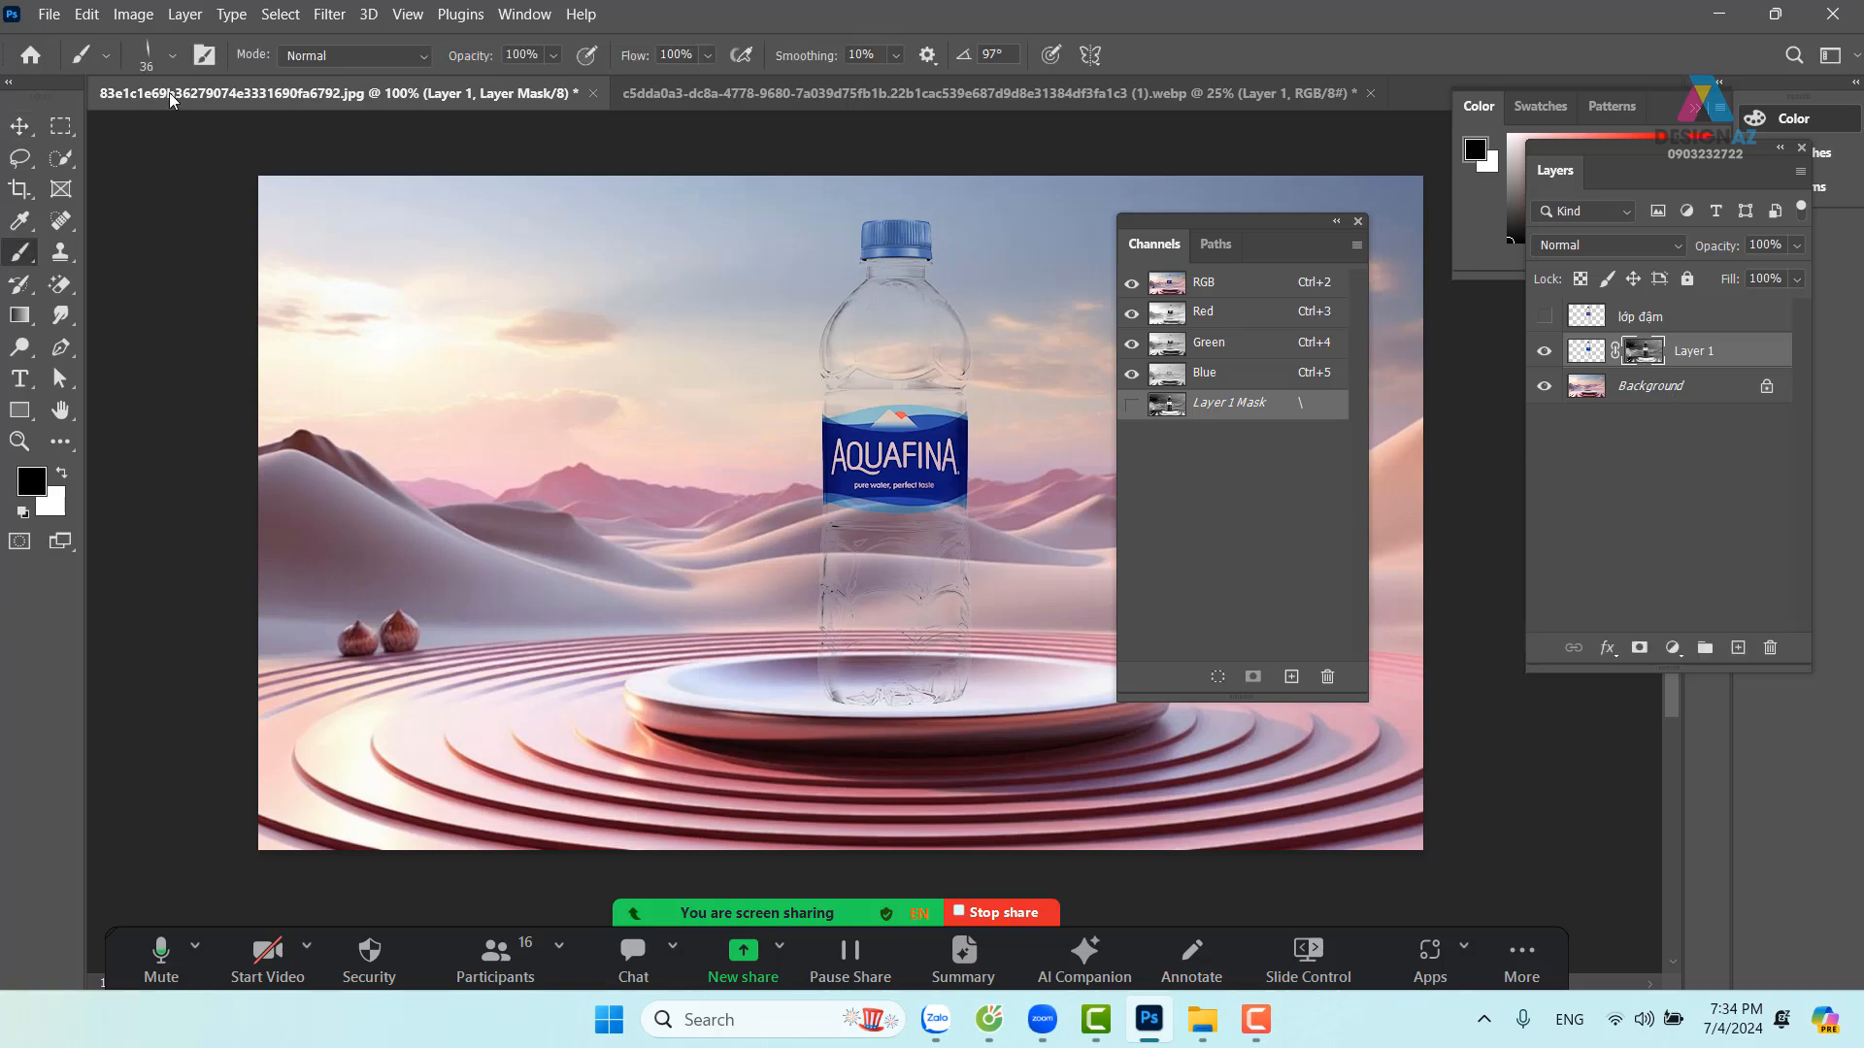
left_click(169, 56)
left_click(259, 291)
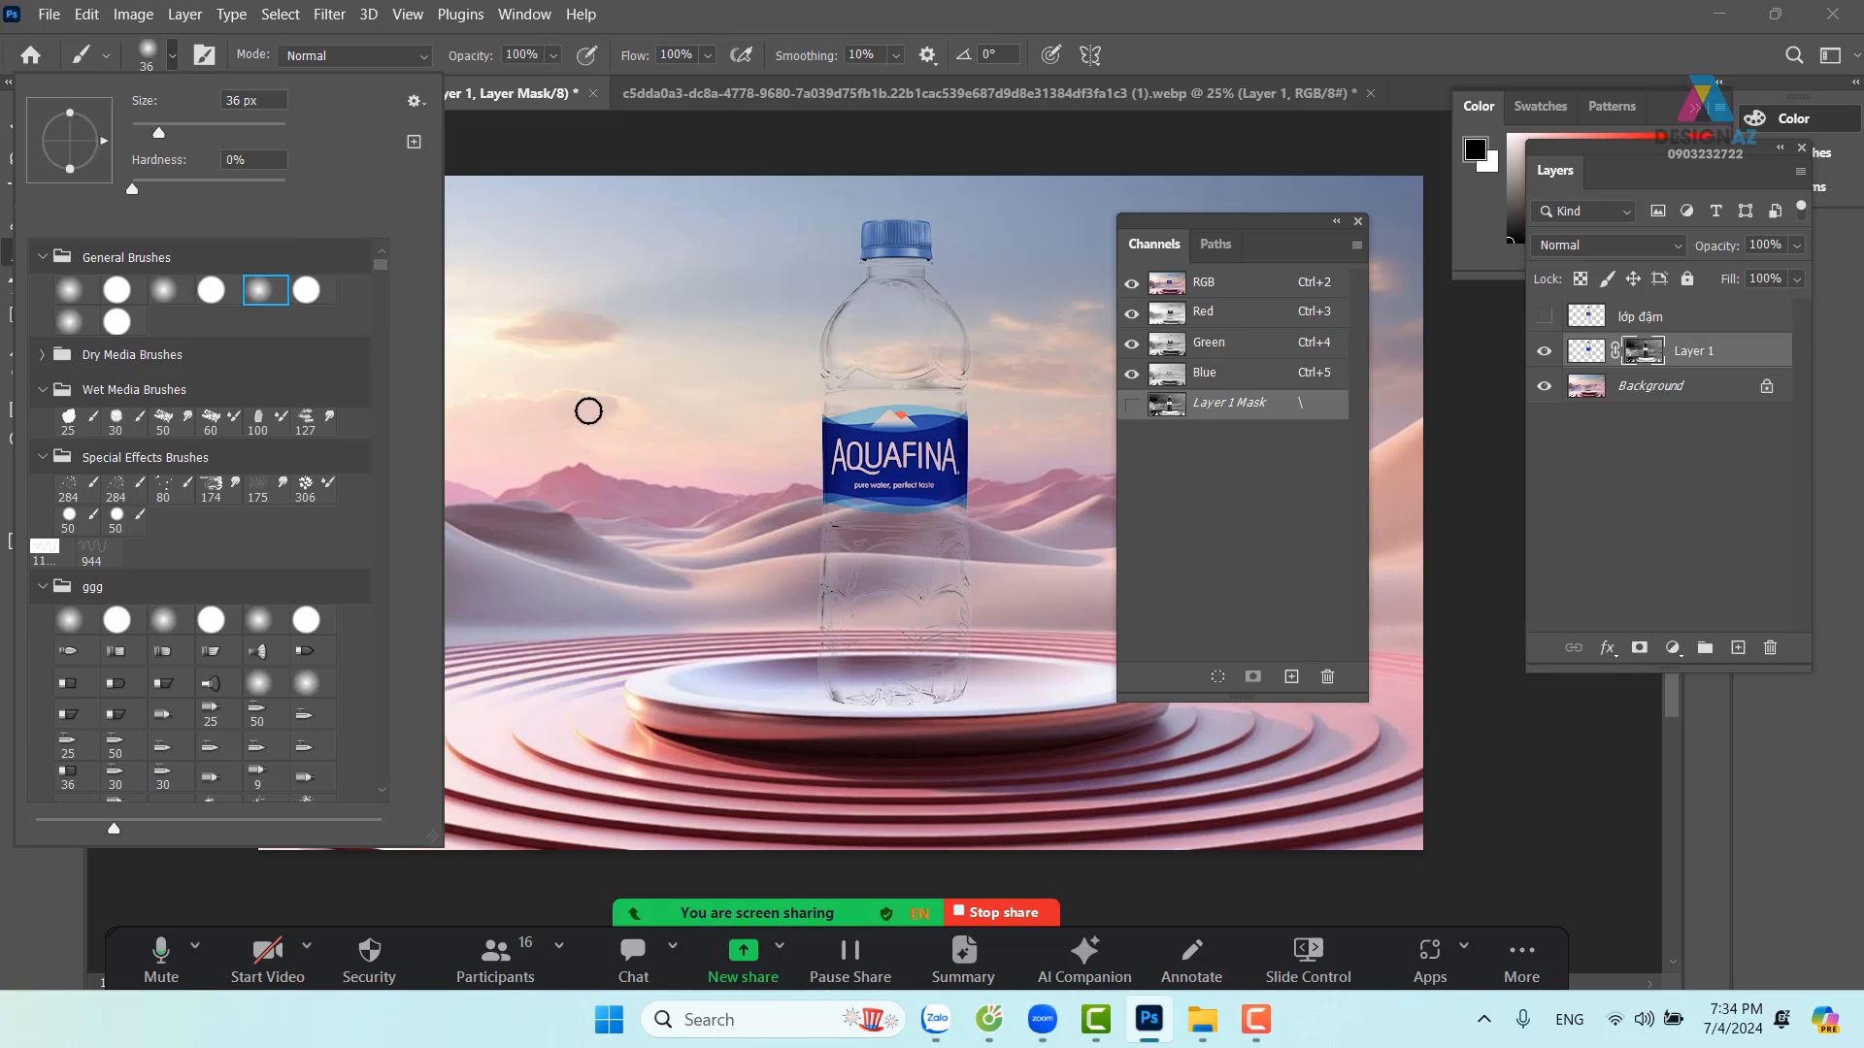
left_click_drag(712, 452, 722, 458)
key("x")
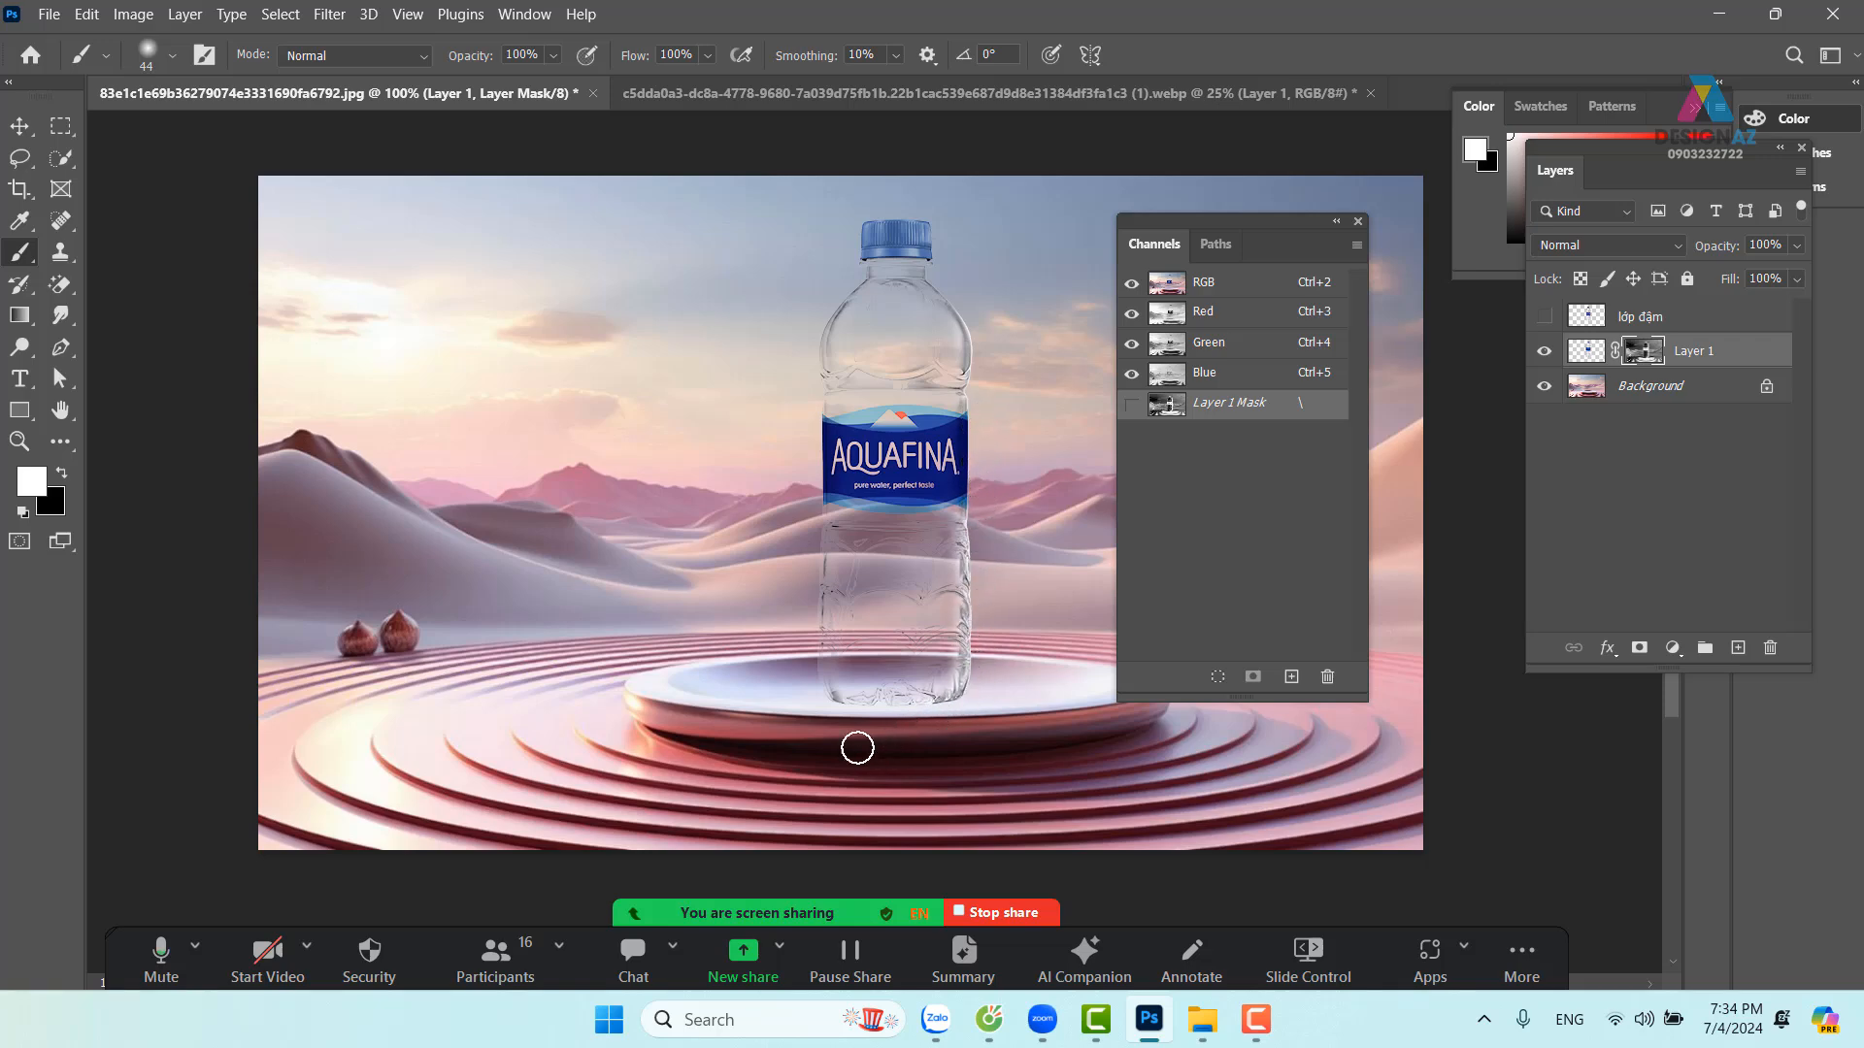
left_click(553, 55)
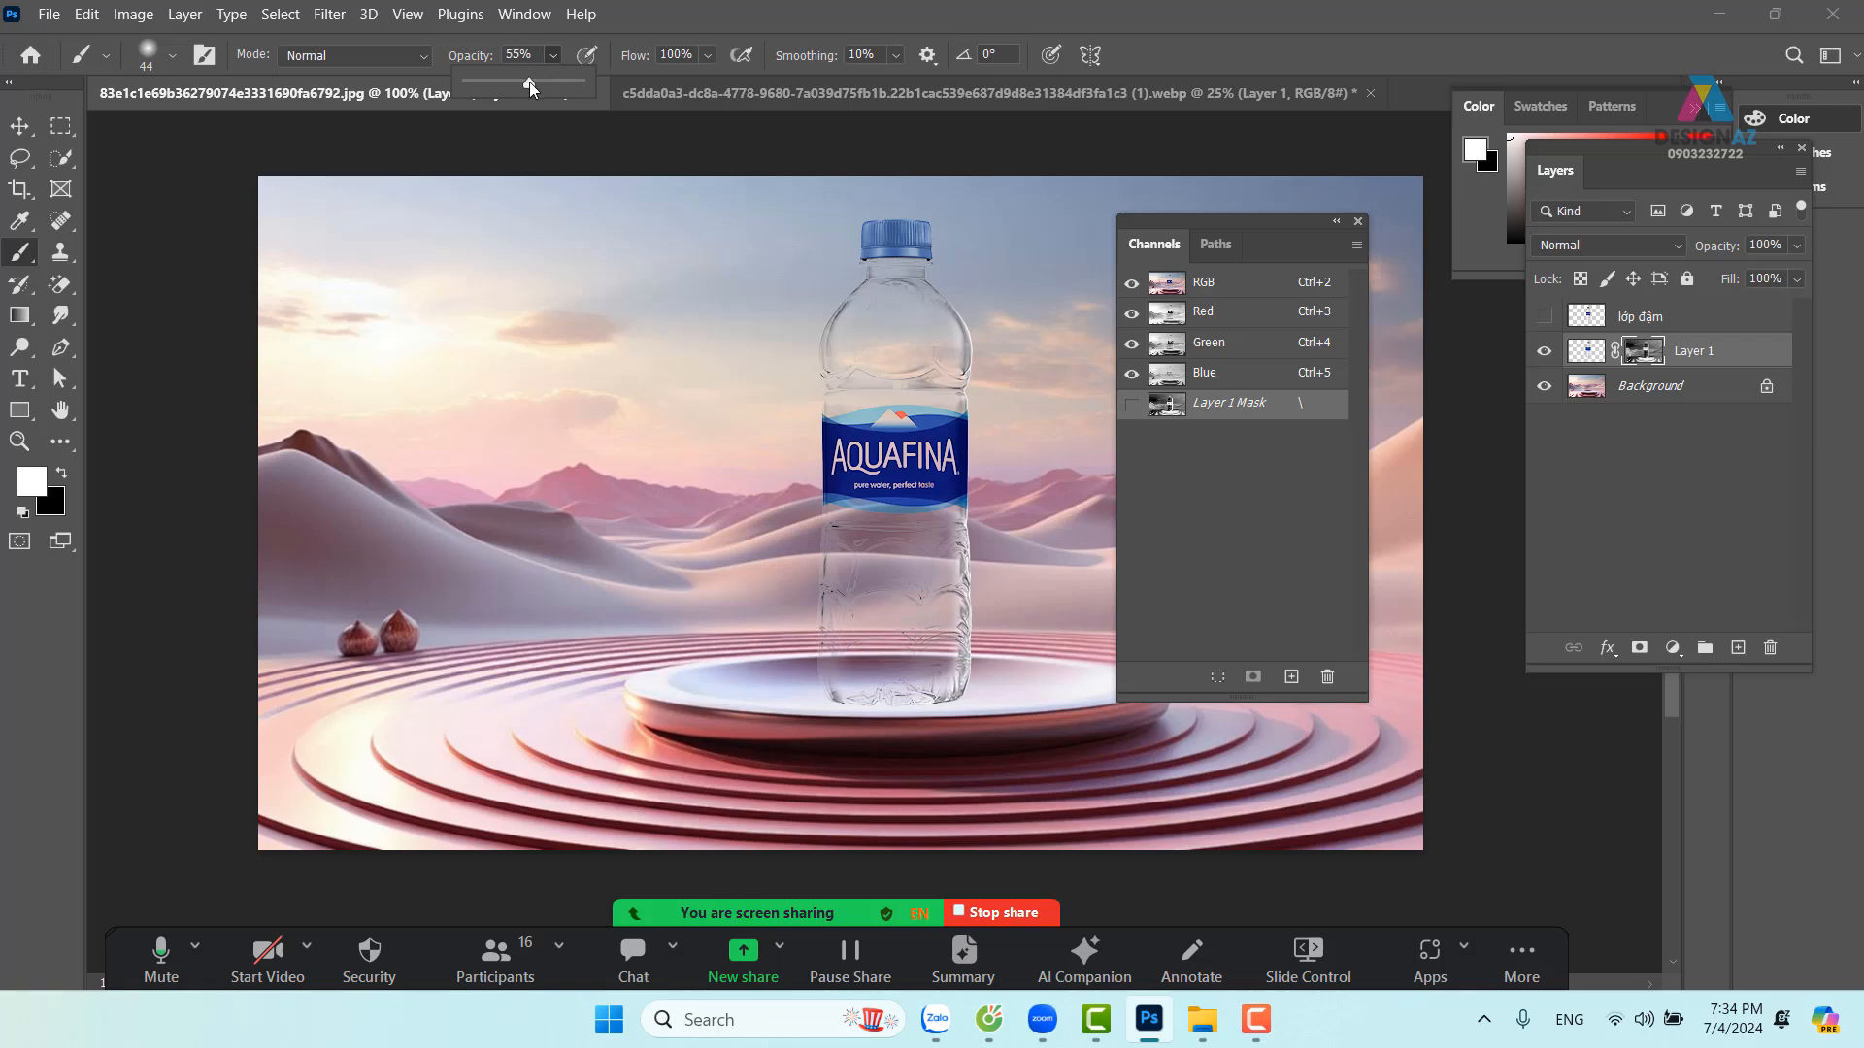
left_click(874, 239)
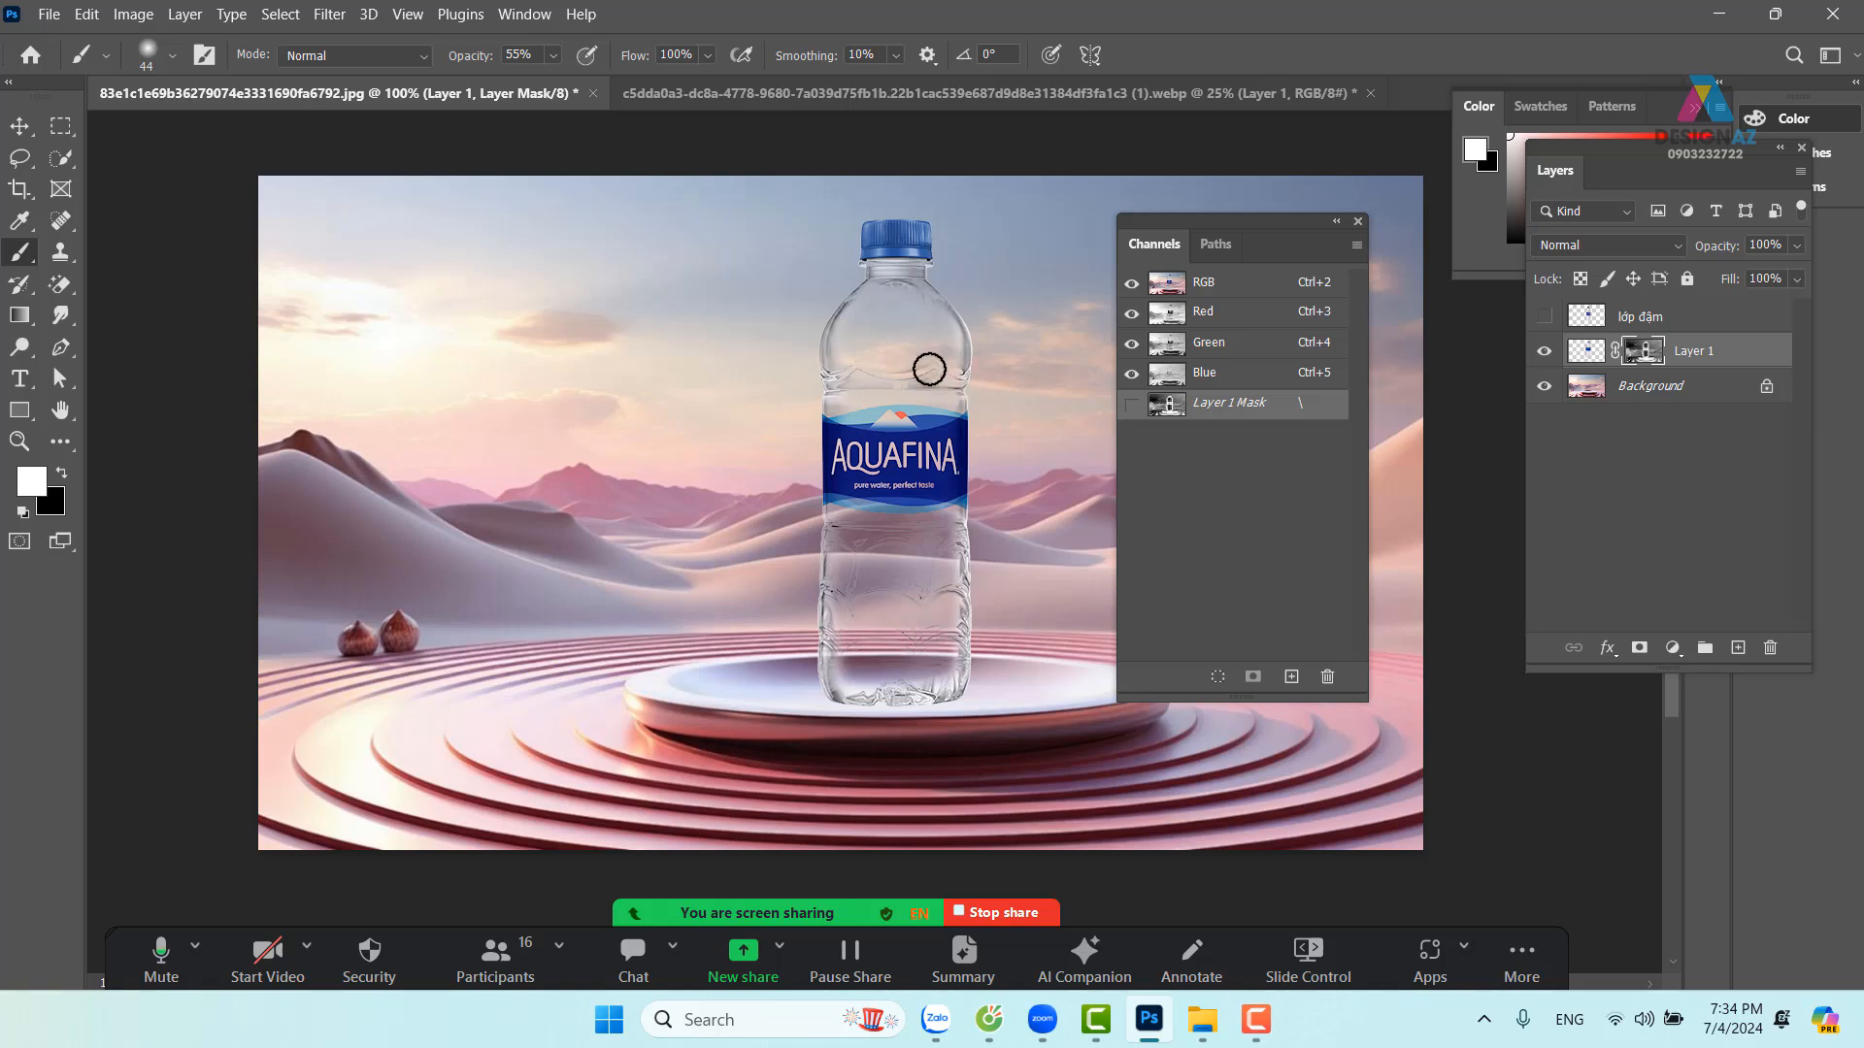
Paint white into Layer 1's mask to restore bottle ridges, drop opacity to 13%, then show and select lớp đậm
left_click_drag(819, 382, 996, 384)
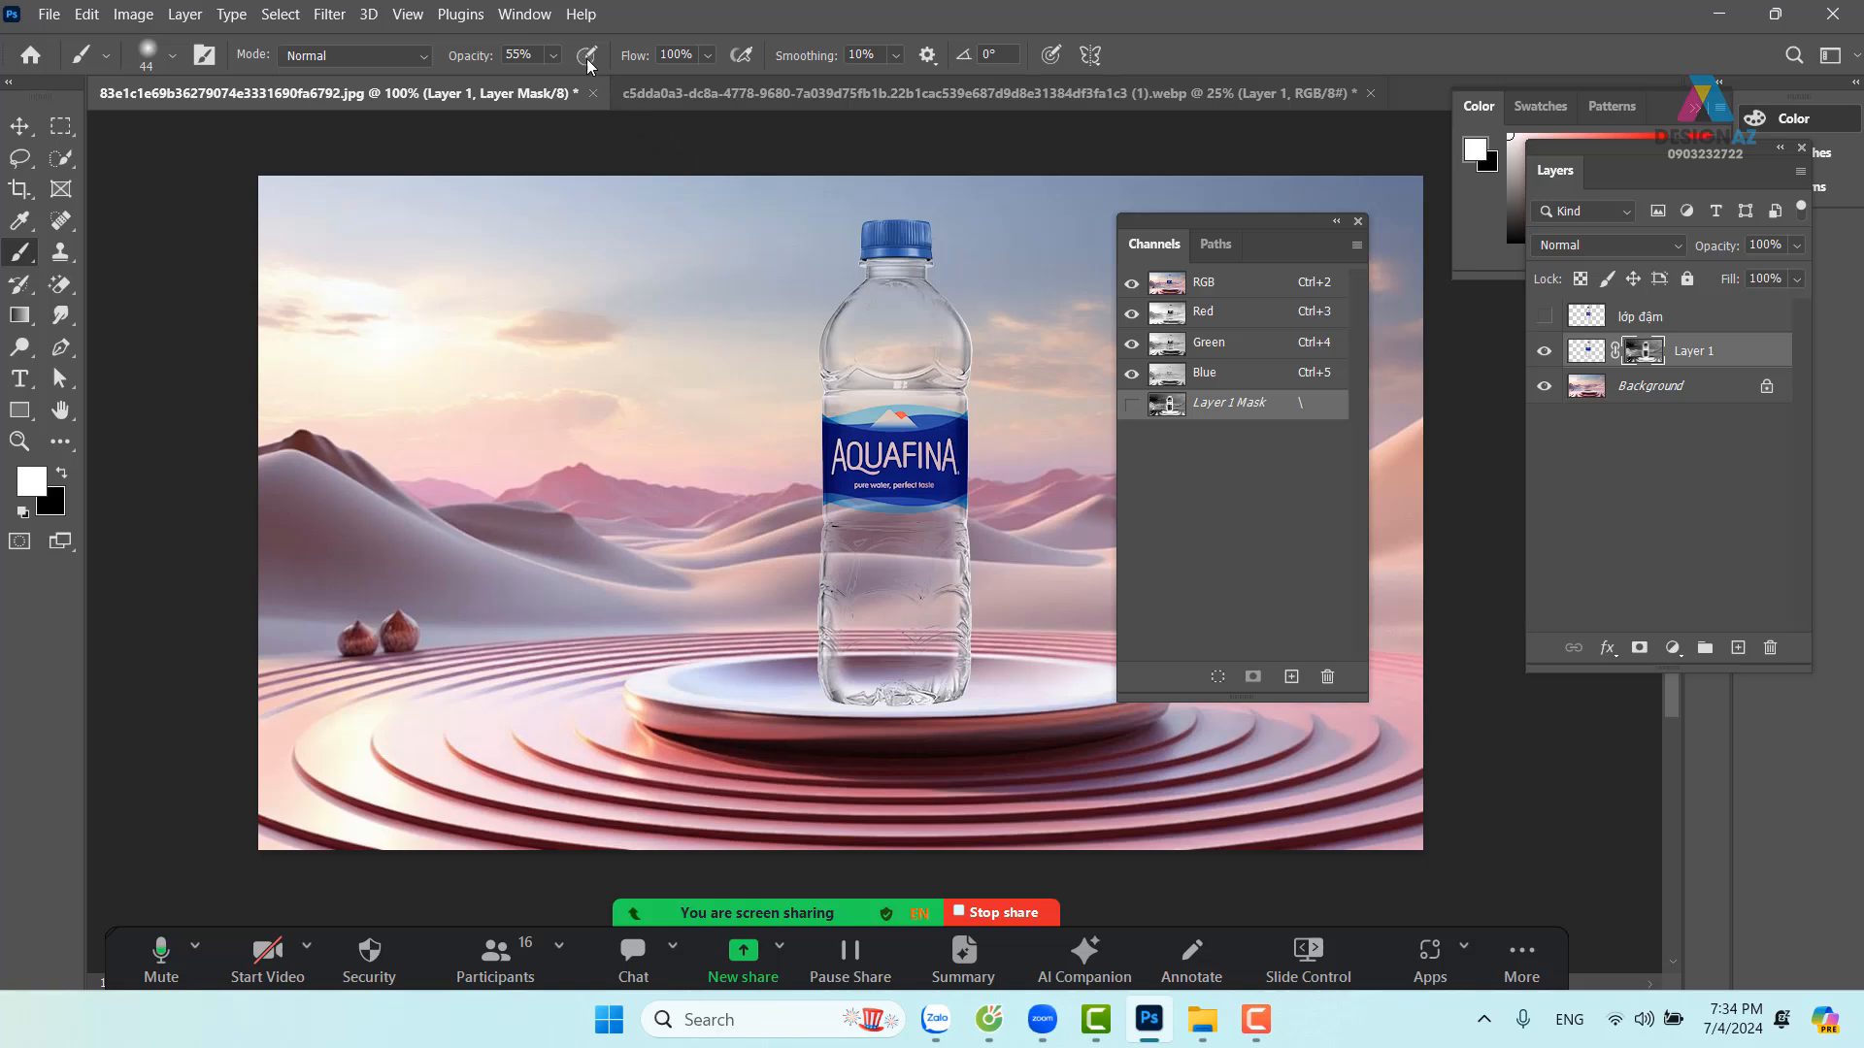
left_click(554, 56)
left_click_drag(568, 83, 533, 85)
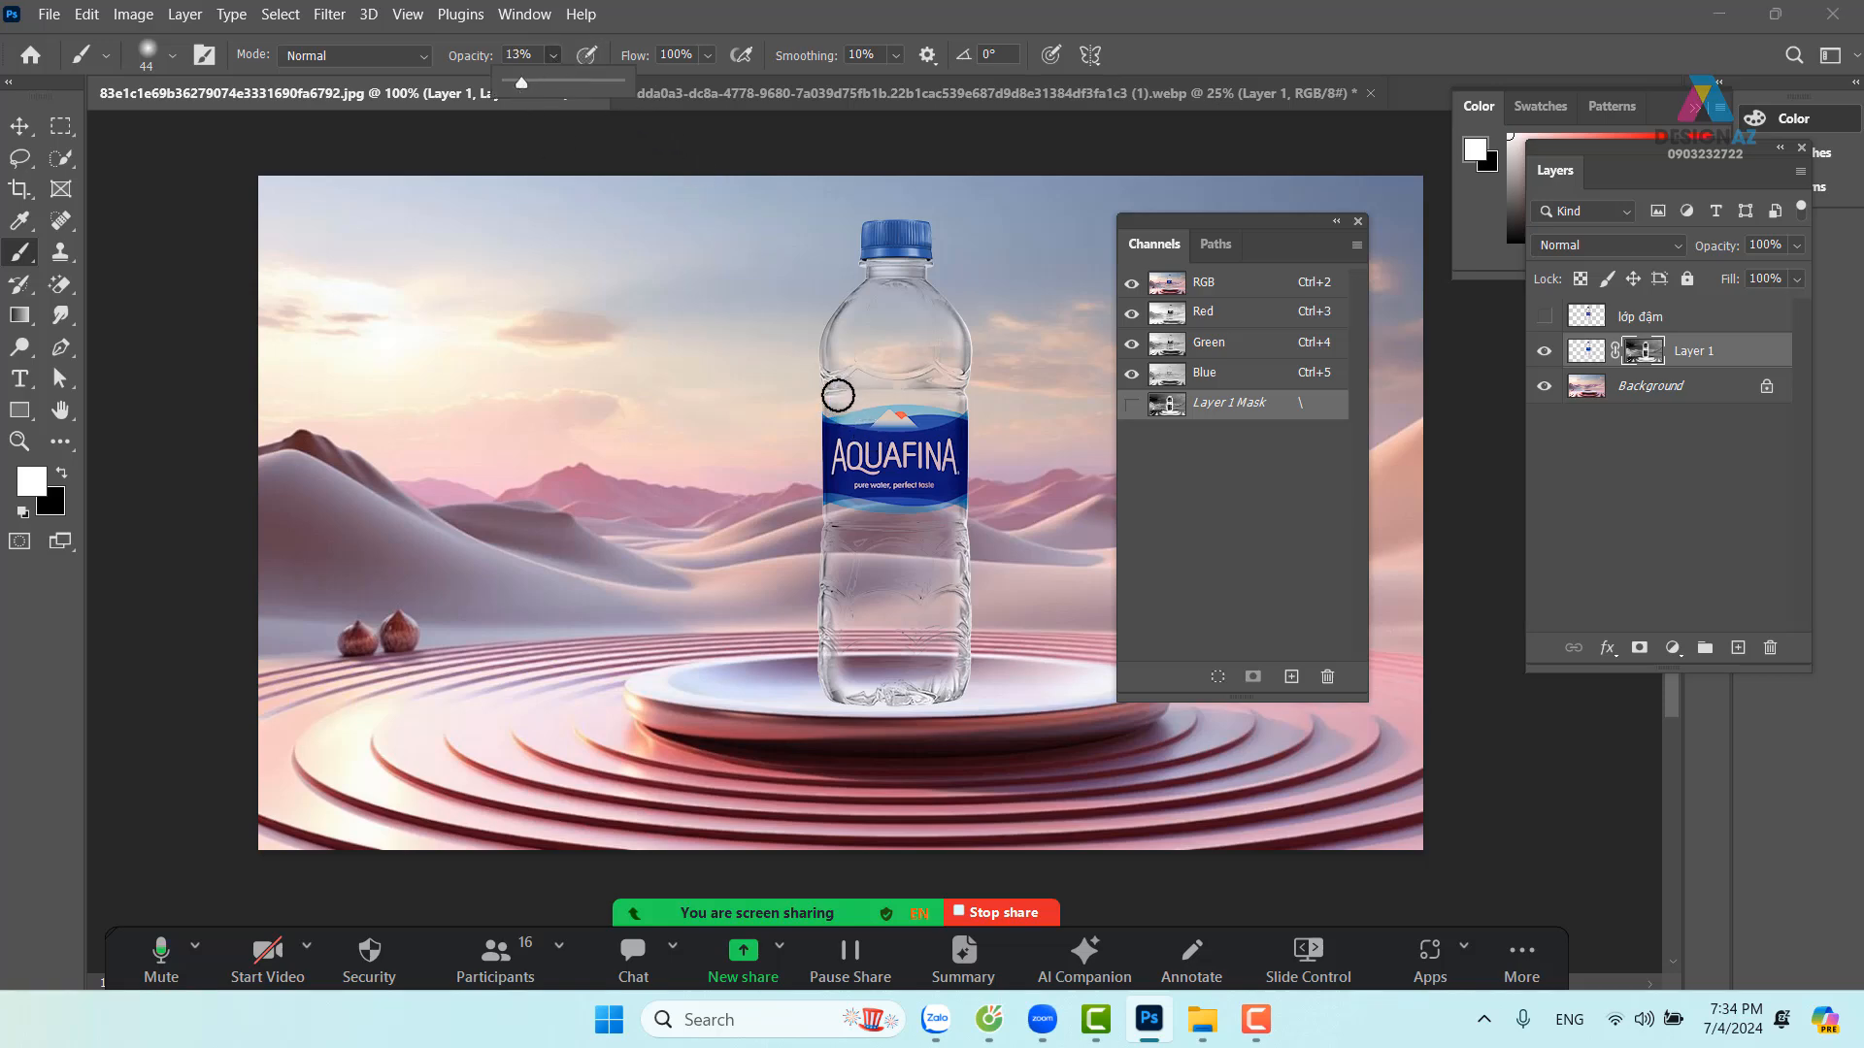
left_click(838, 395)
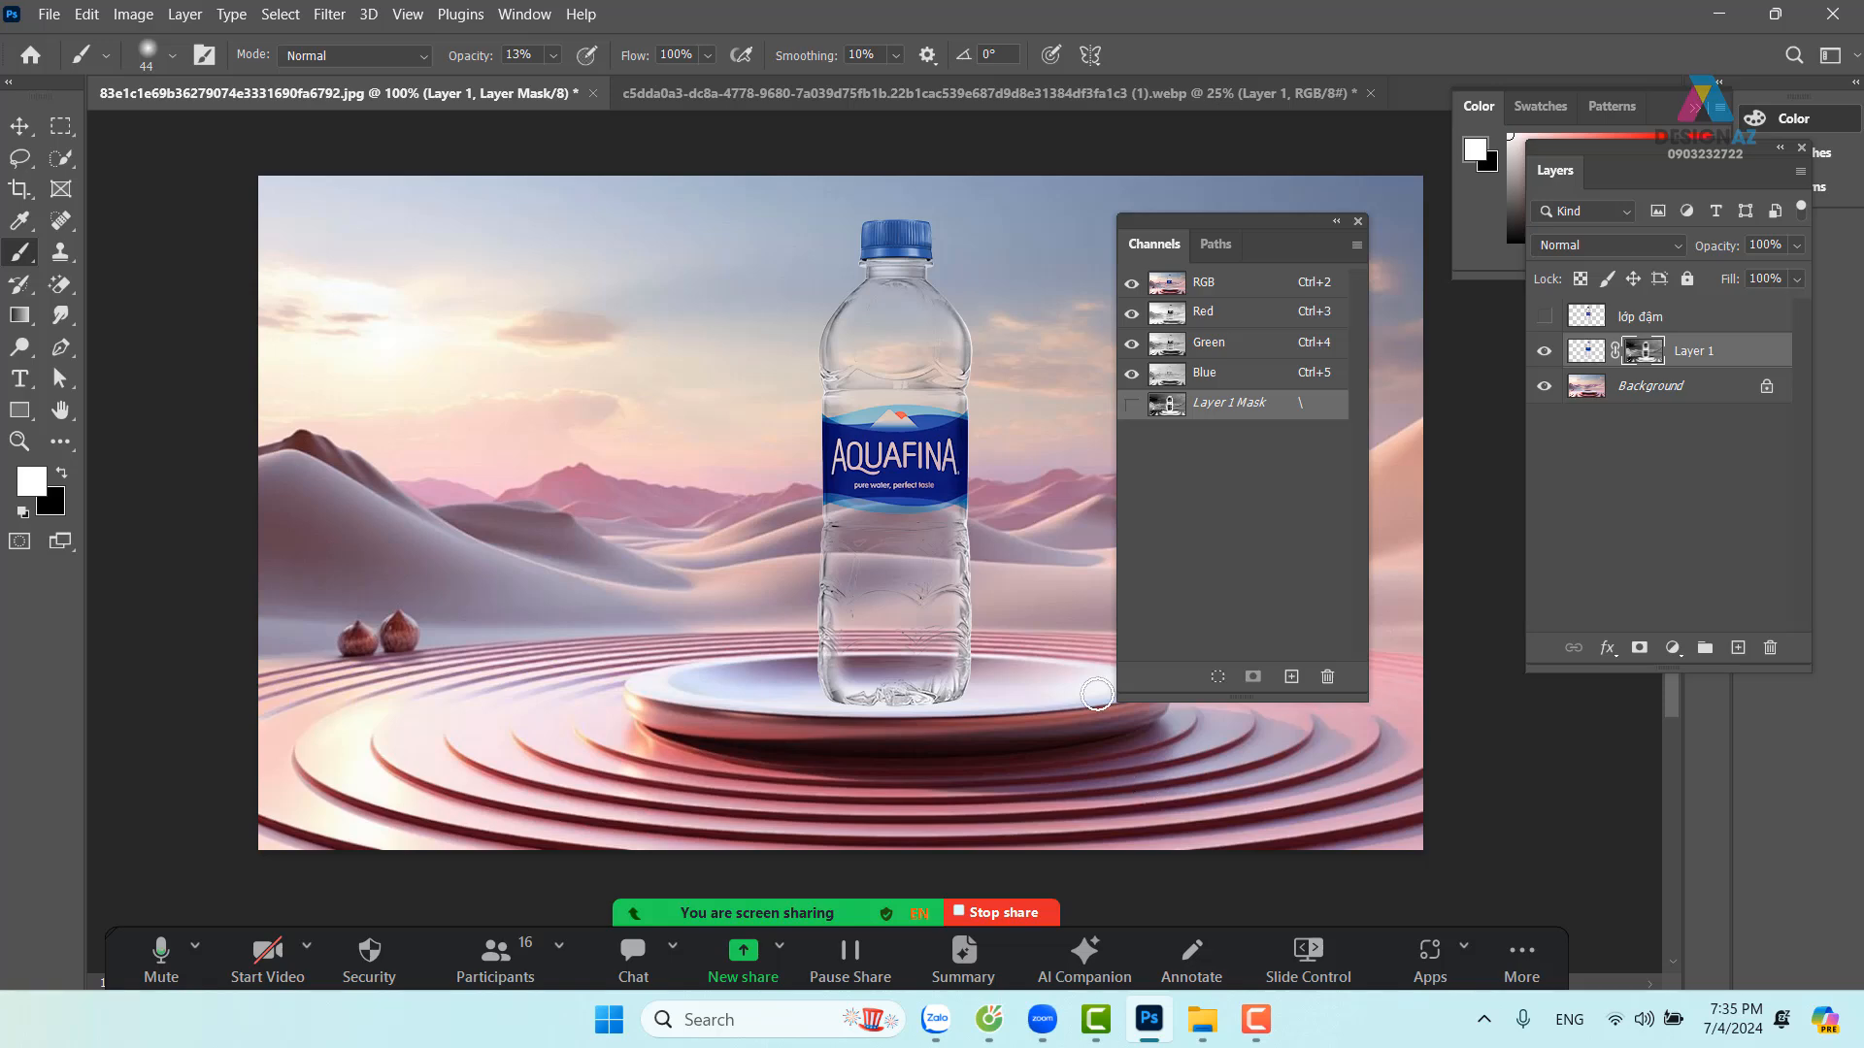
left_click(1544, 317)
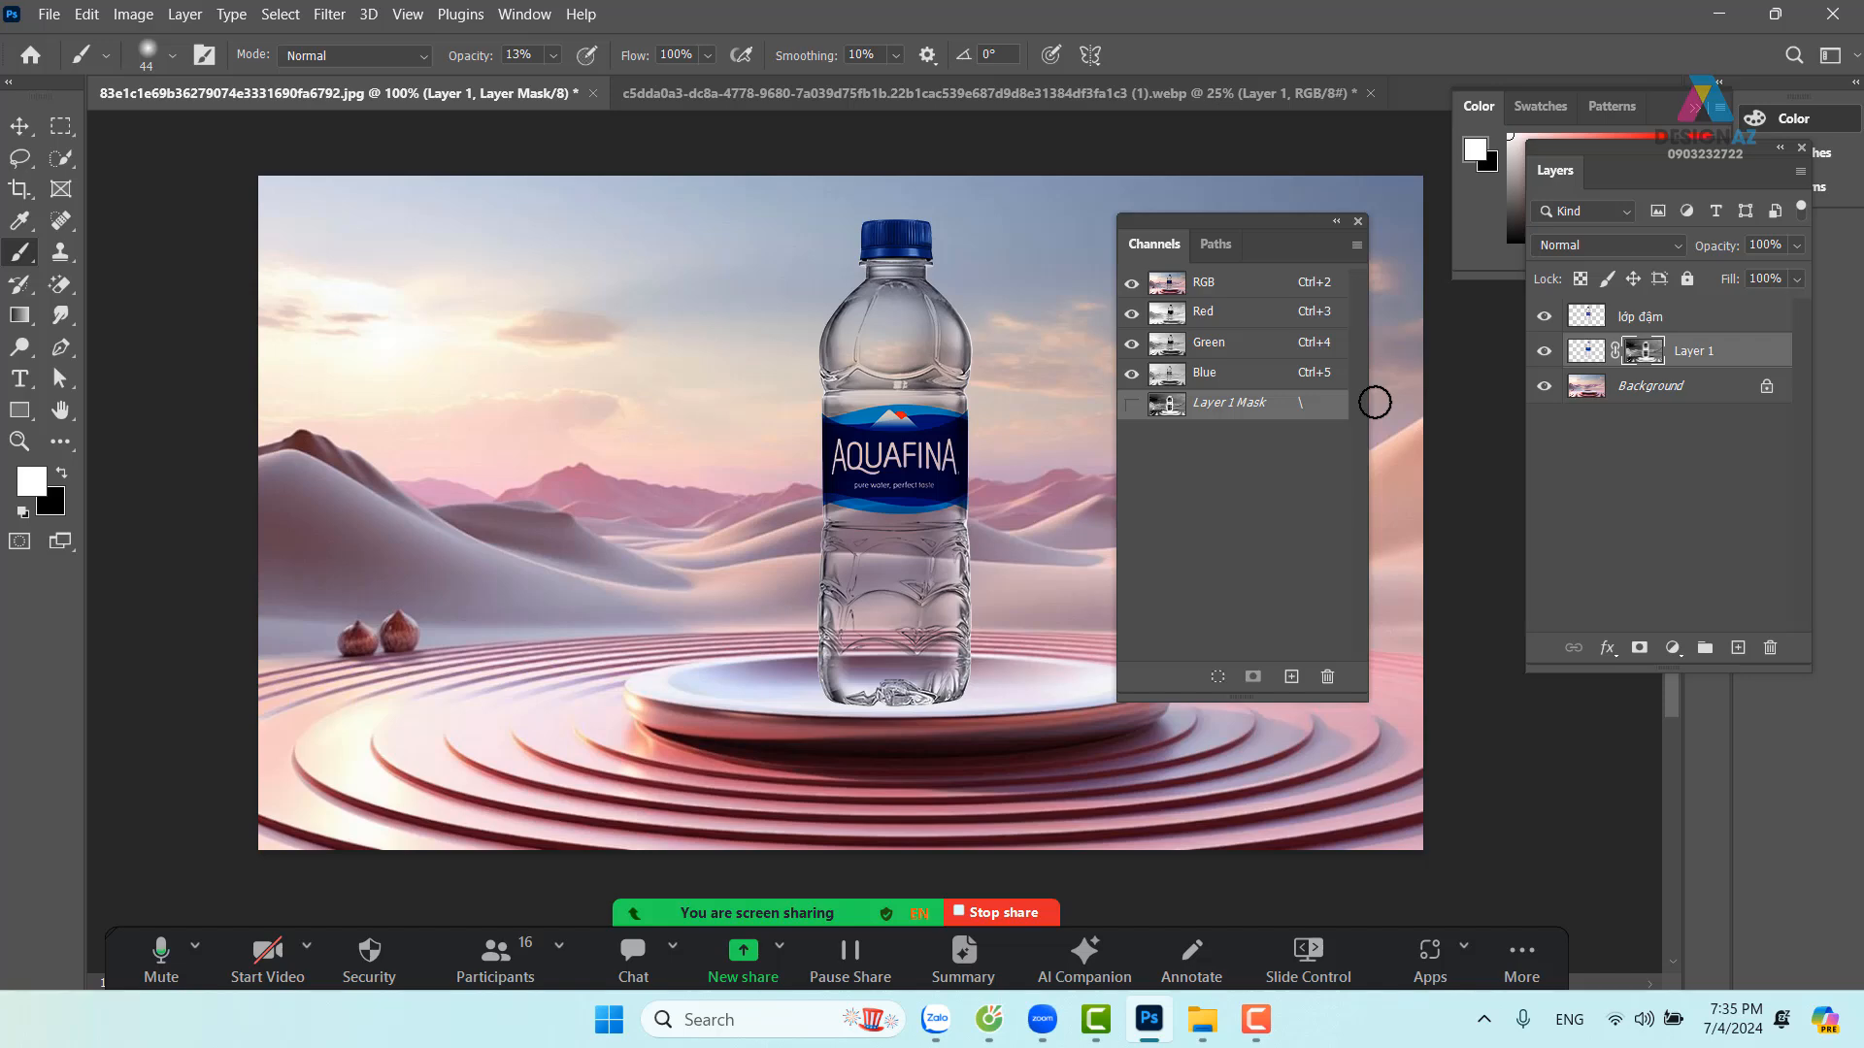
left_click(1724, 327)
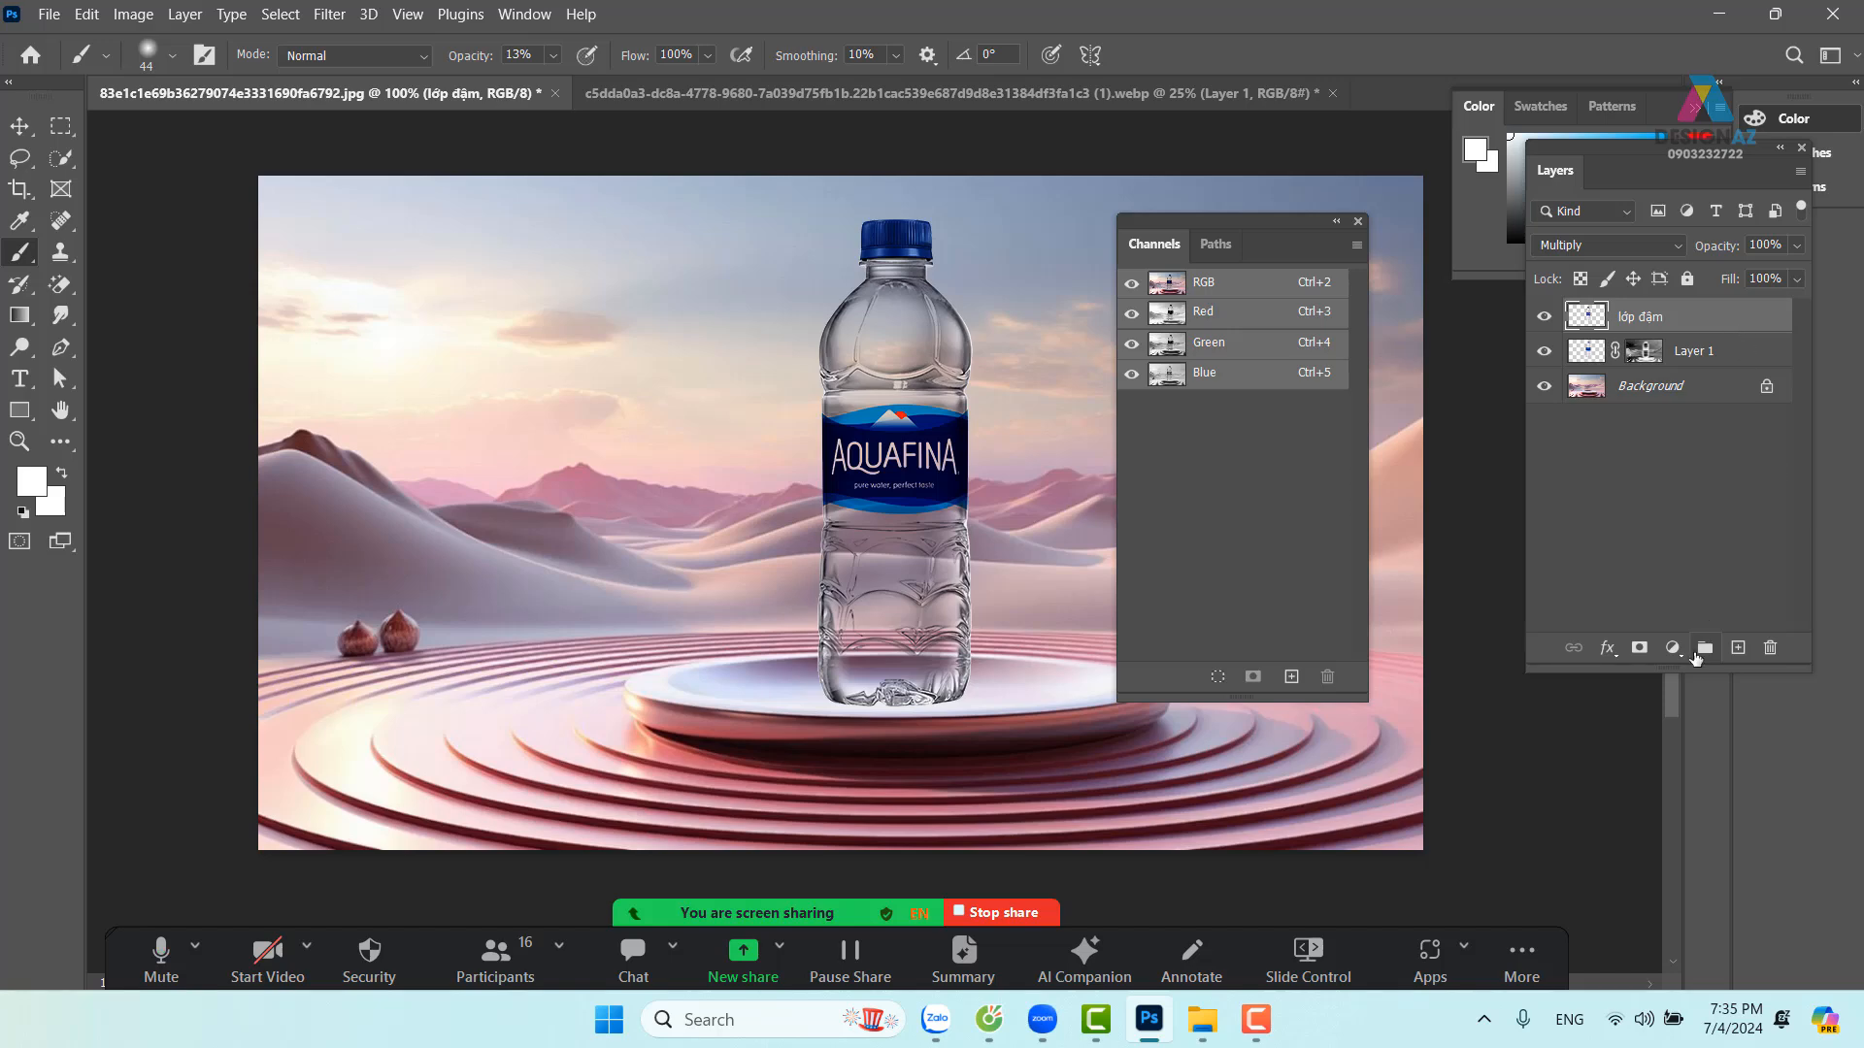
Add a Levels adjustment layer clipped to lớp đậm
left_click(1679, 654)
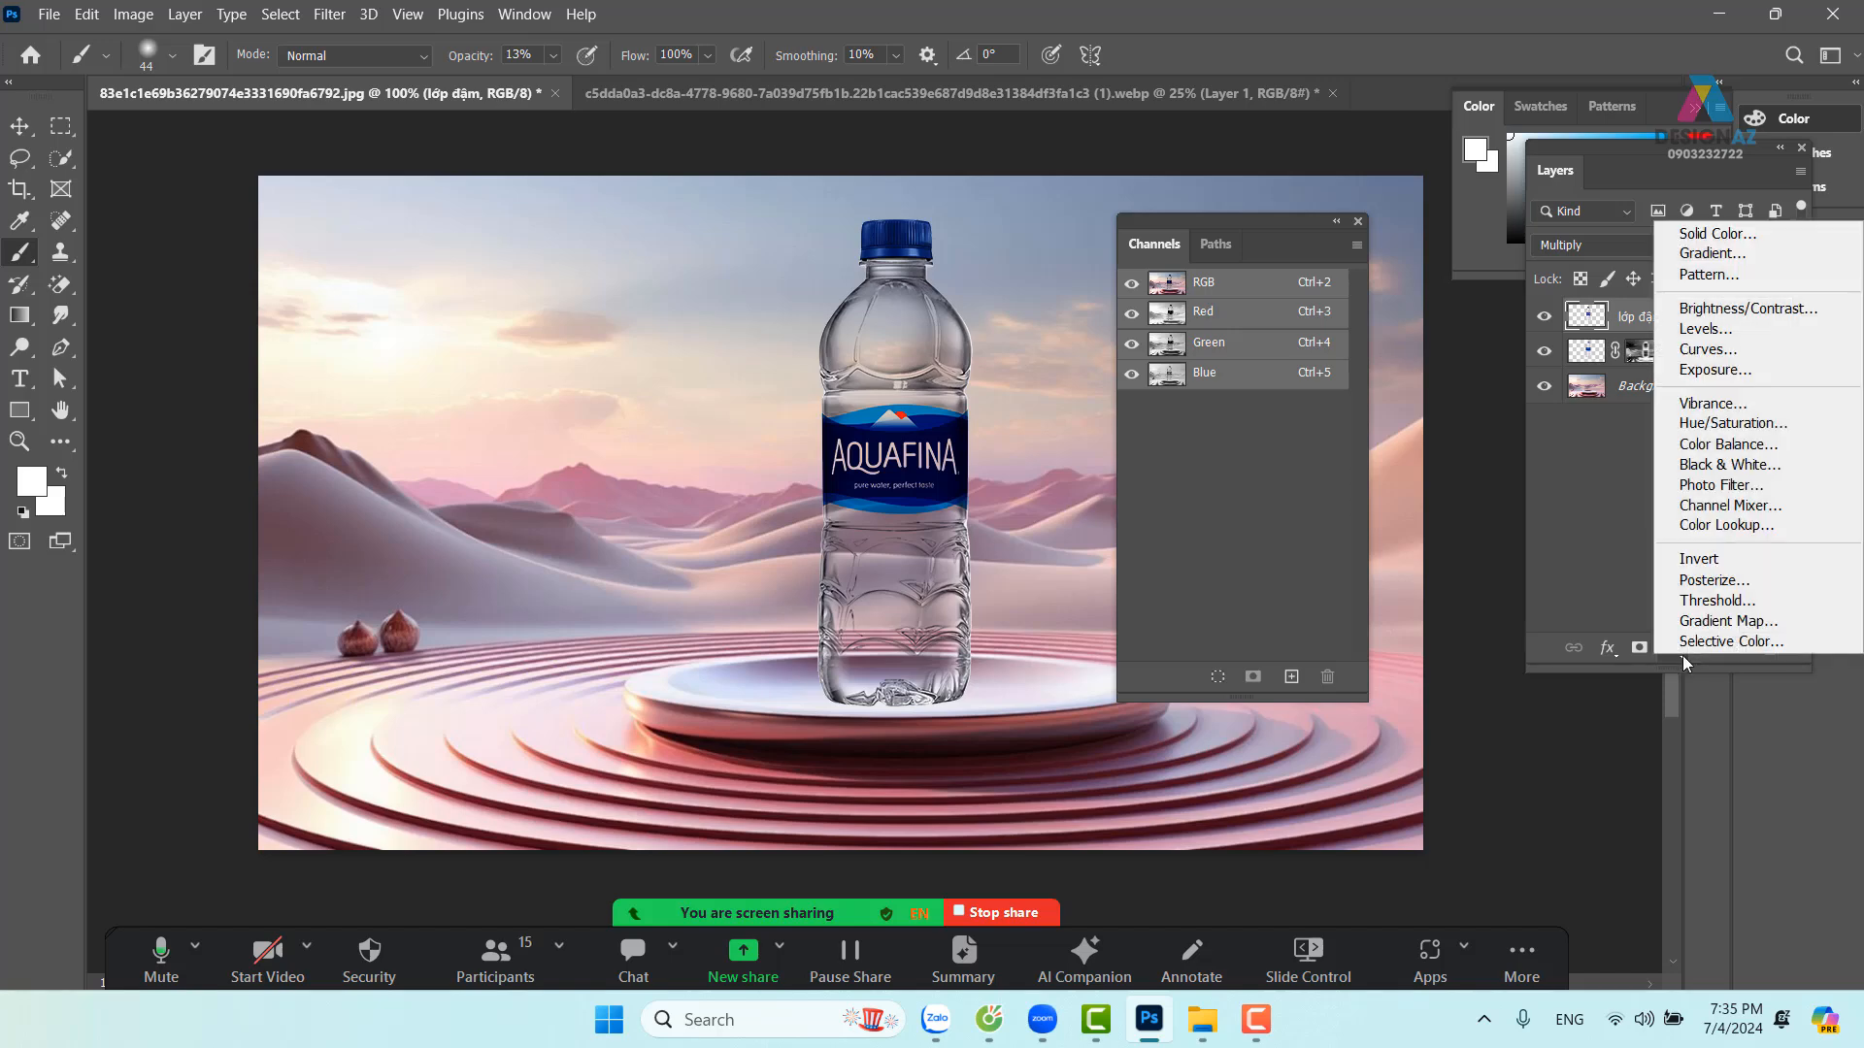
left_click(1723, 333)
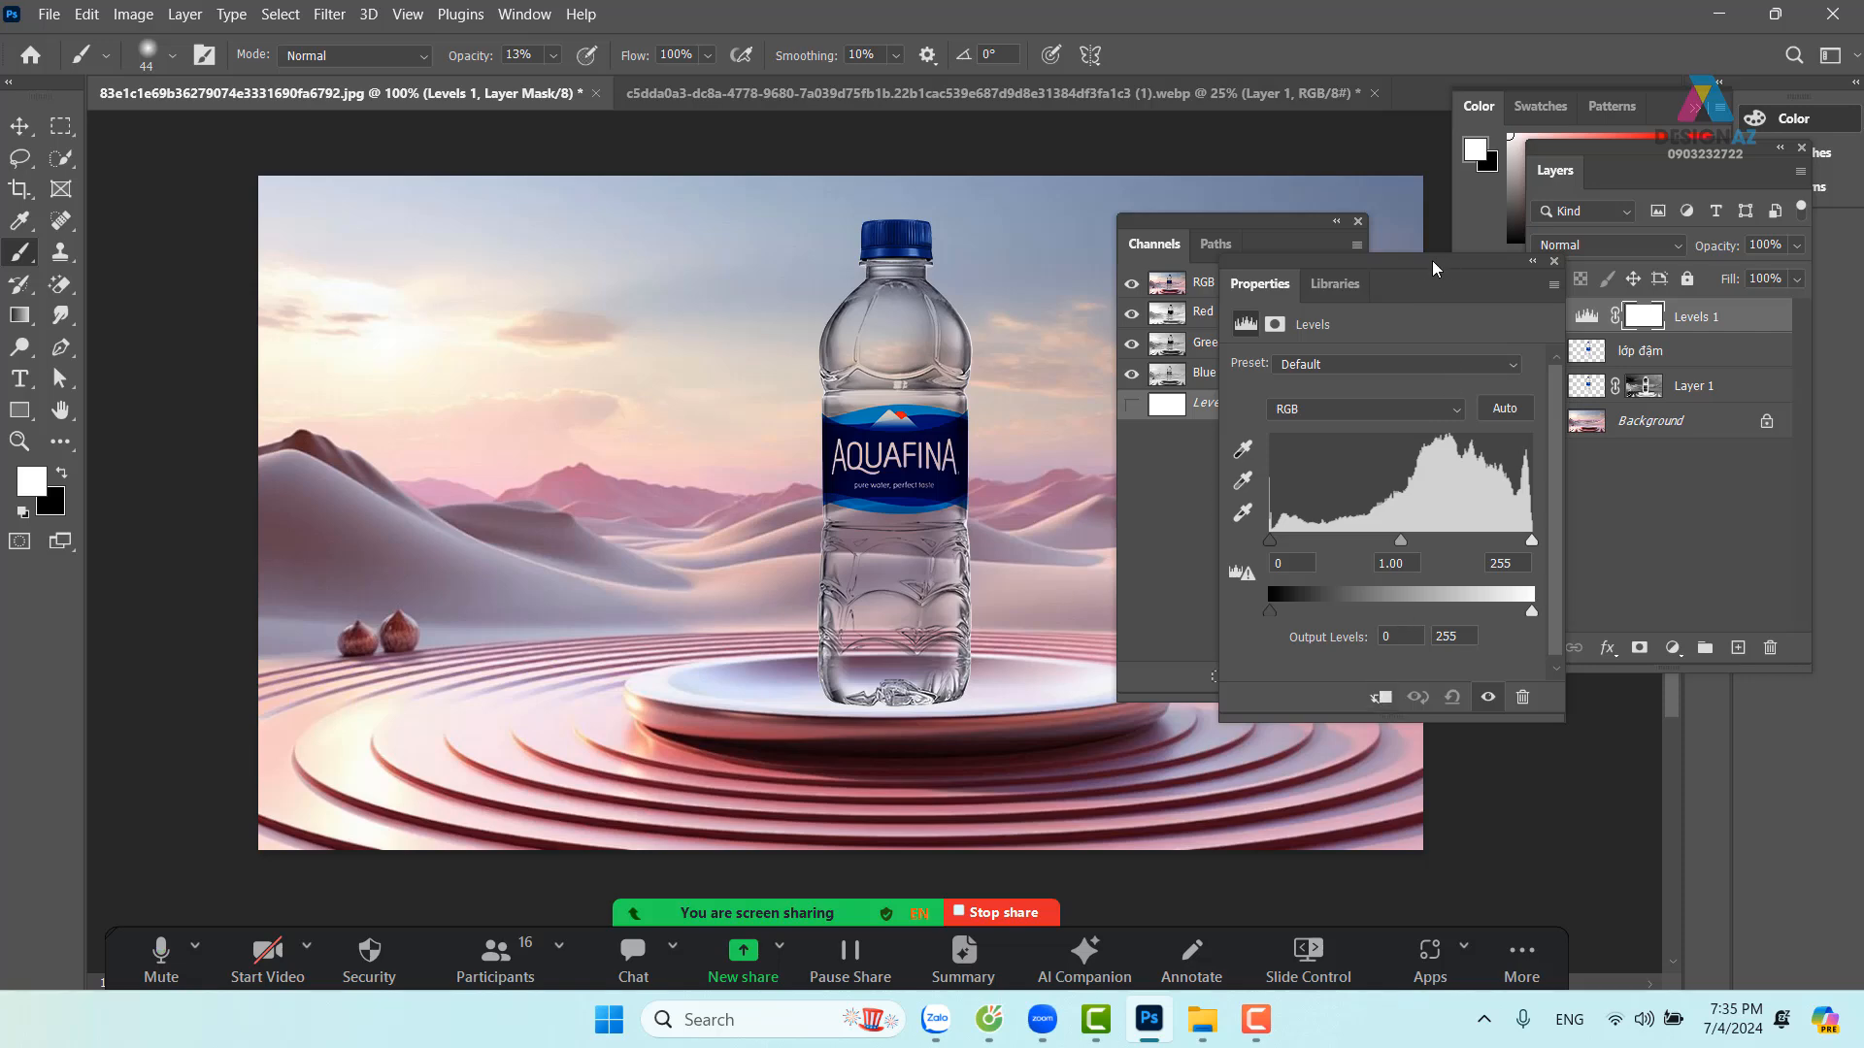
left_click_drag(1446, 263, 595, 281)
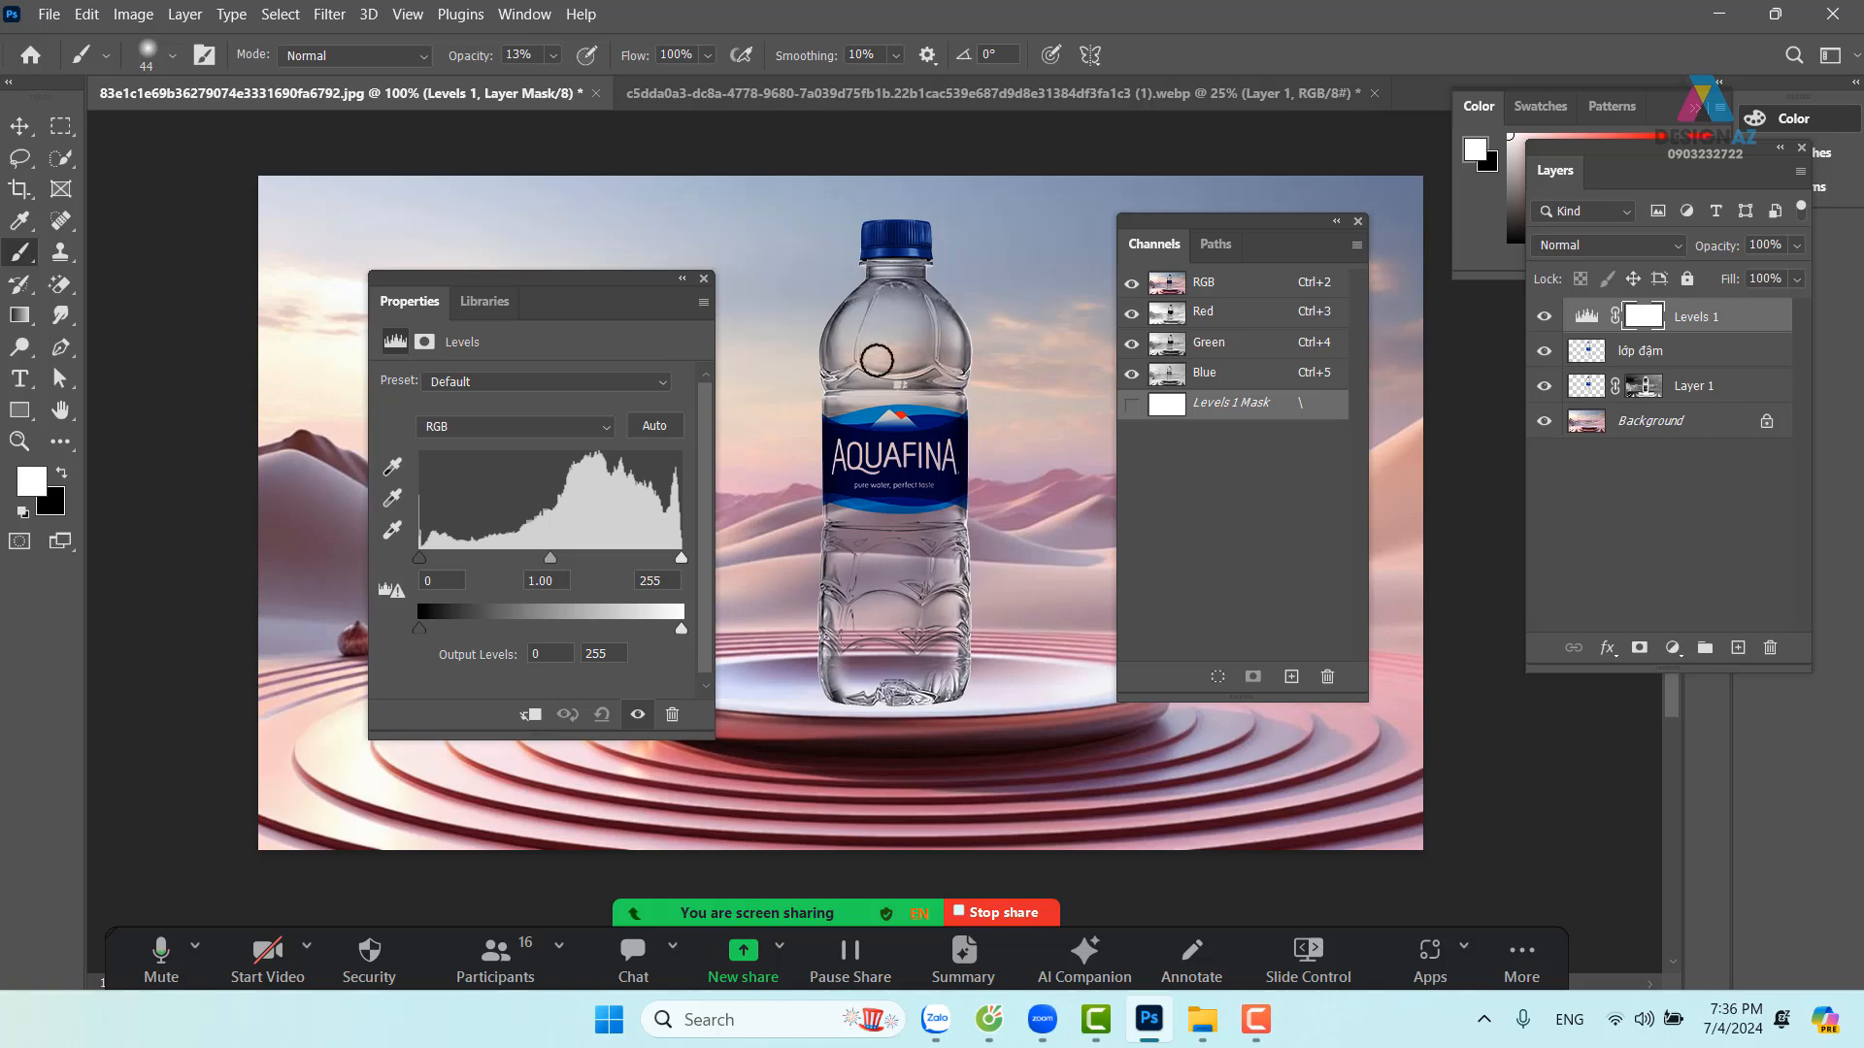
left_click(530, 715)
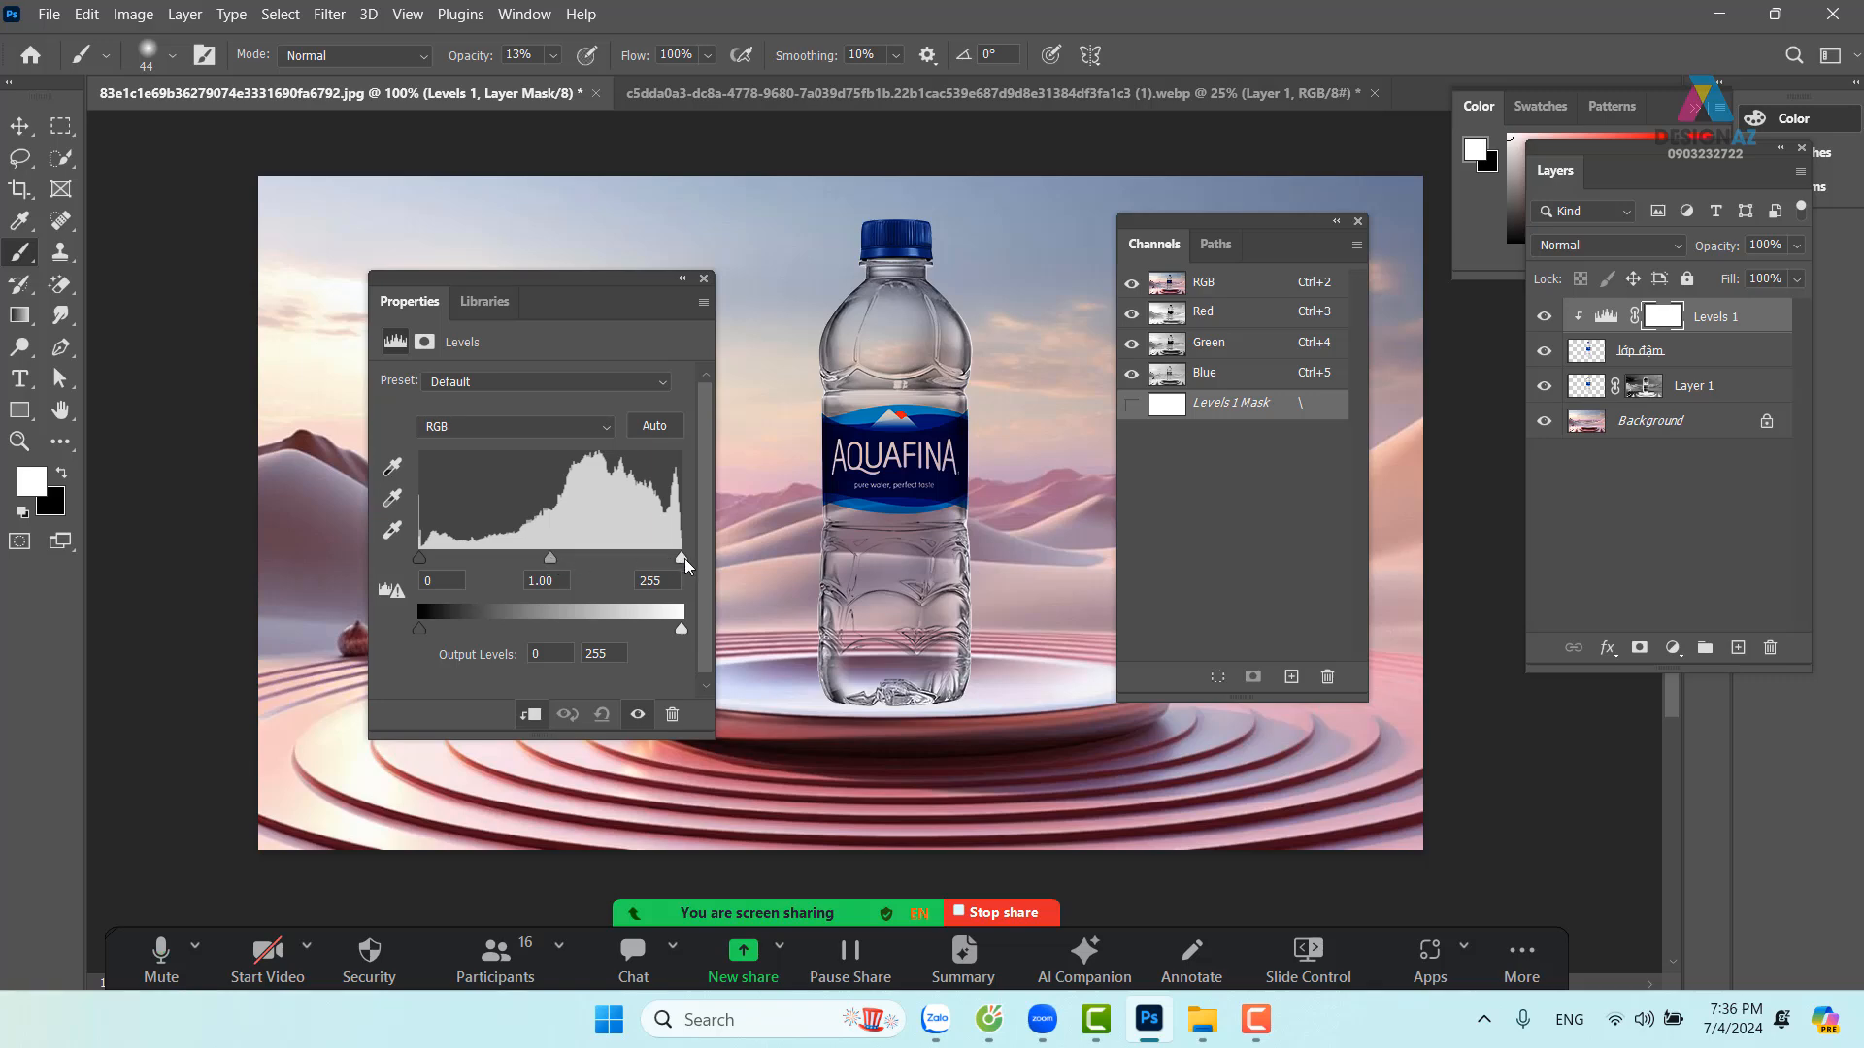
Set the Levels 1 input levels to 40, 0.66 and 210, then close its settings
left_click_drag(550, 560, 548, 563)
left_click_drag(545, 562, 514, 561)
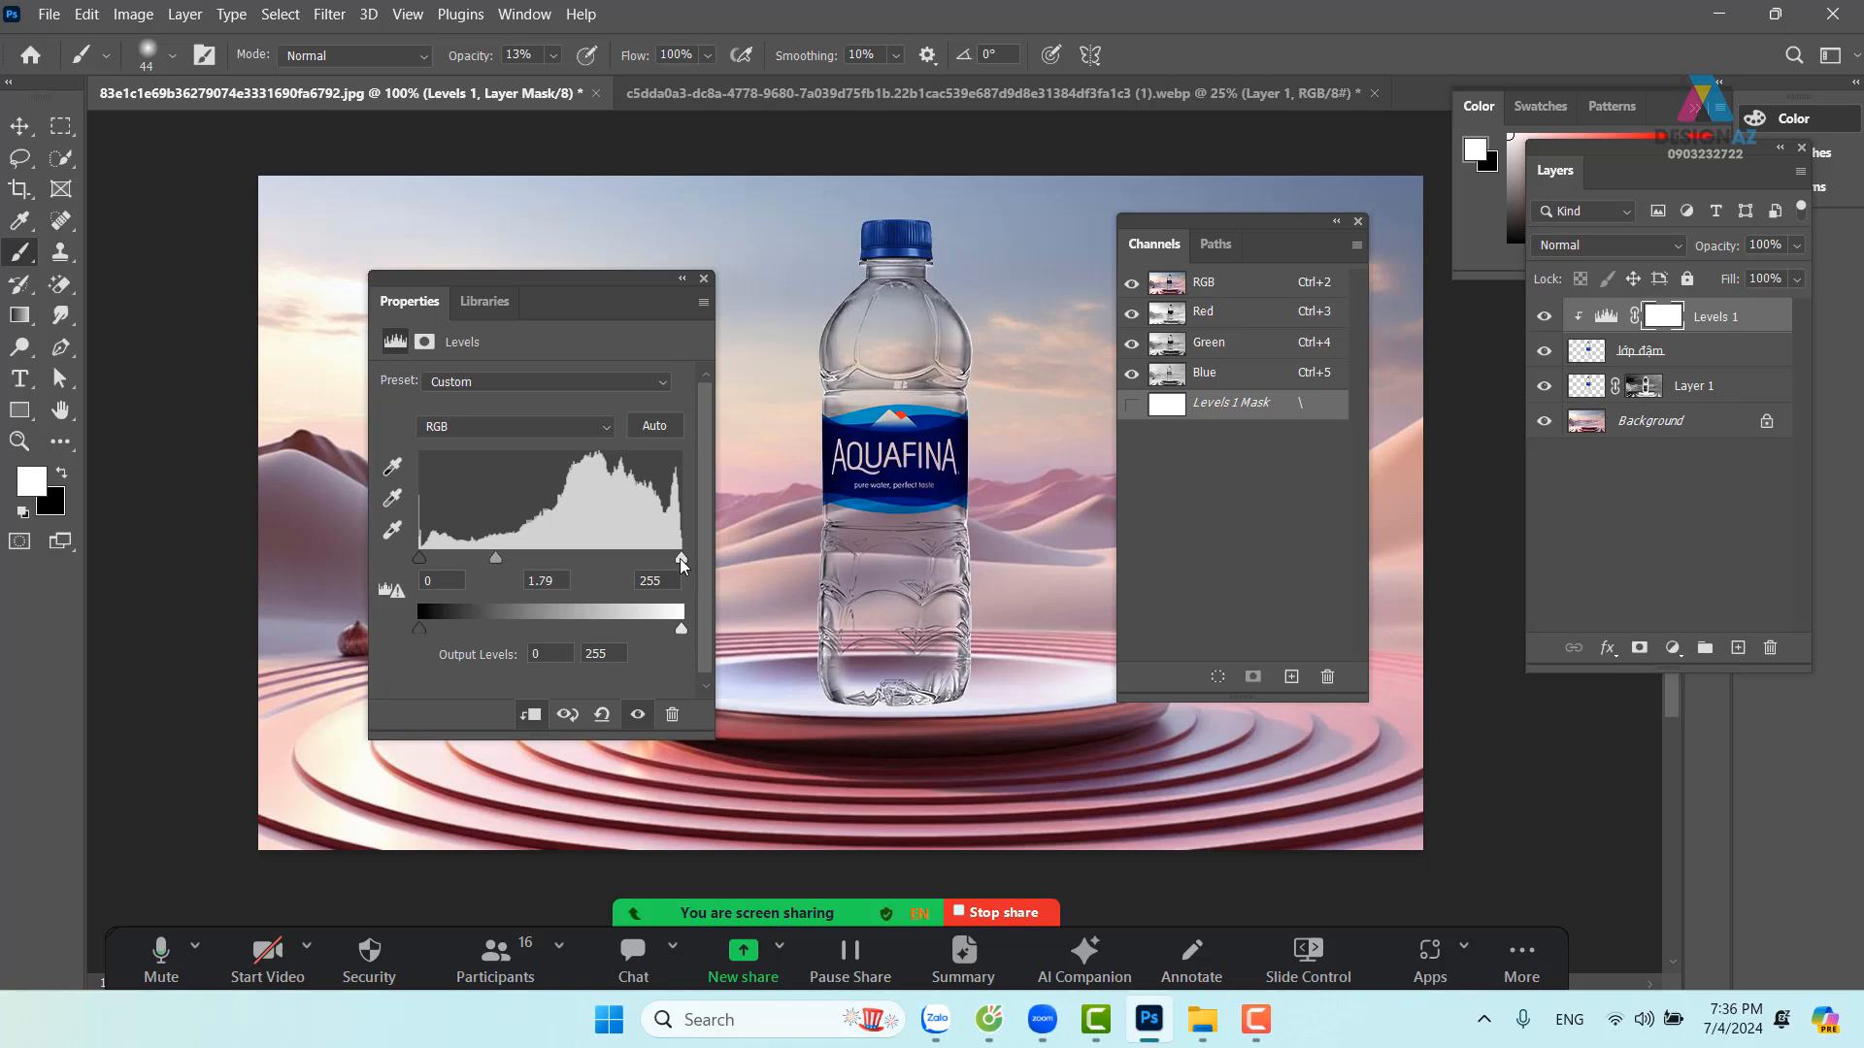
left_click_drag(681, 559, 631, 556)
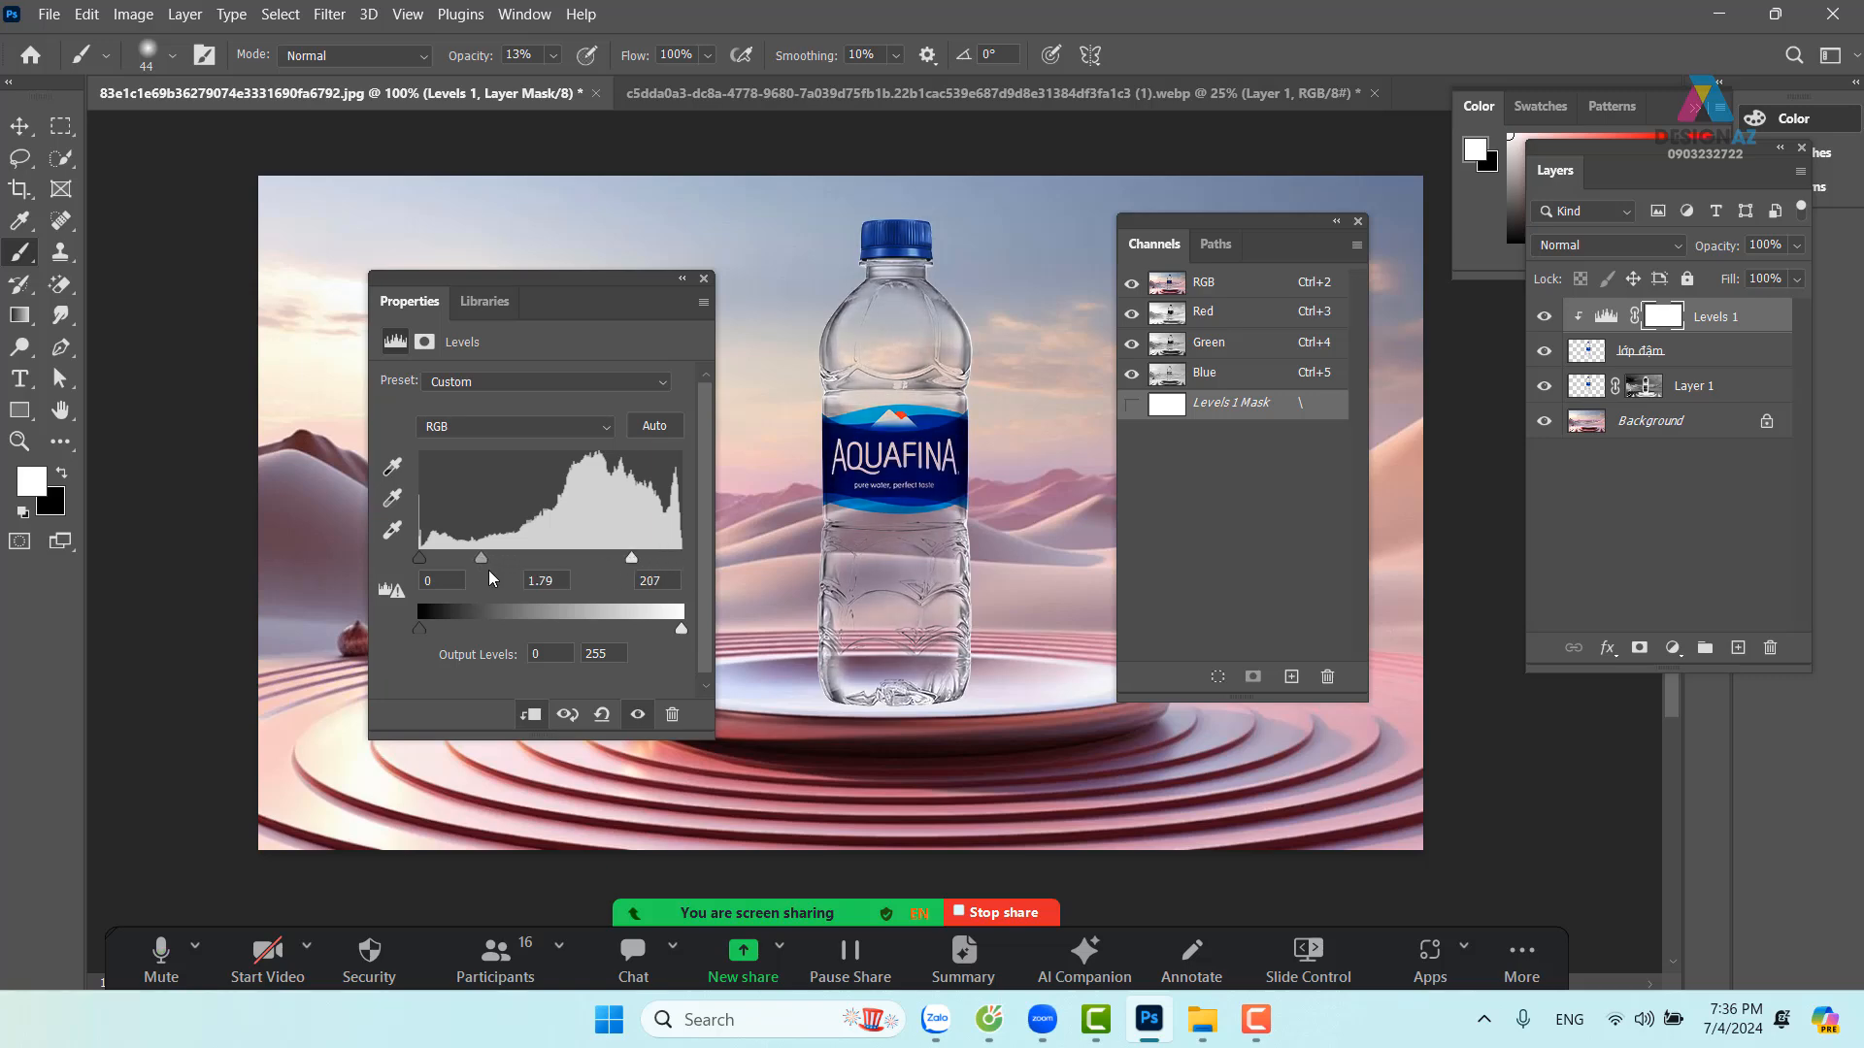
left_click_drag(482, 560, 512, 560)
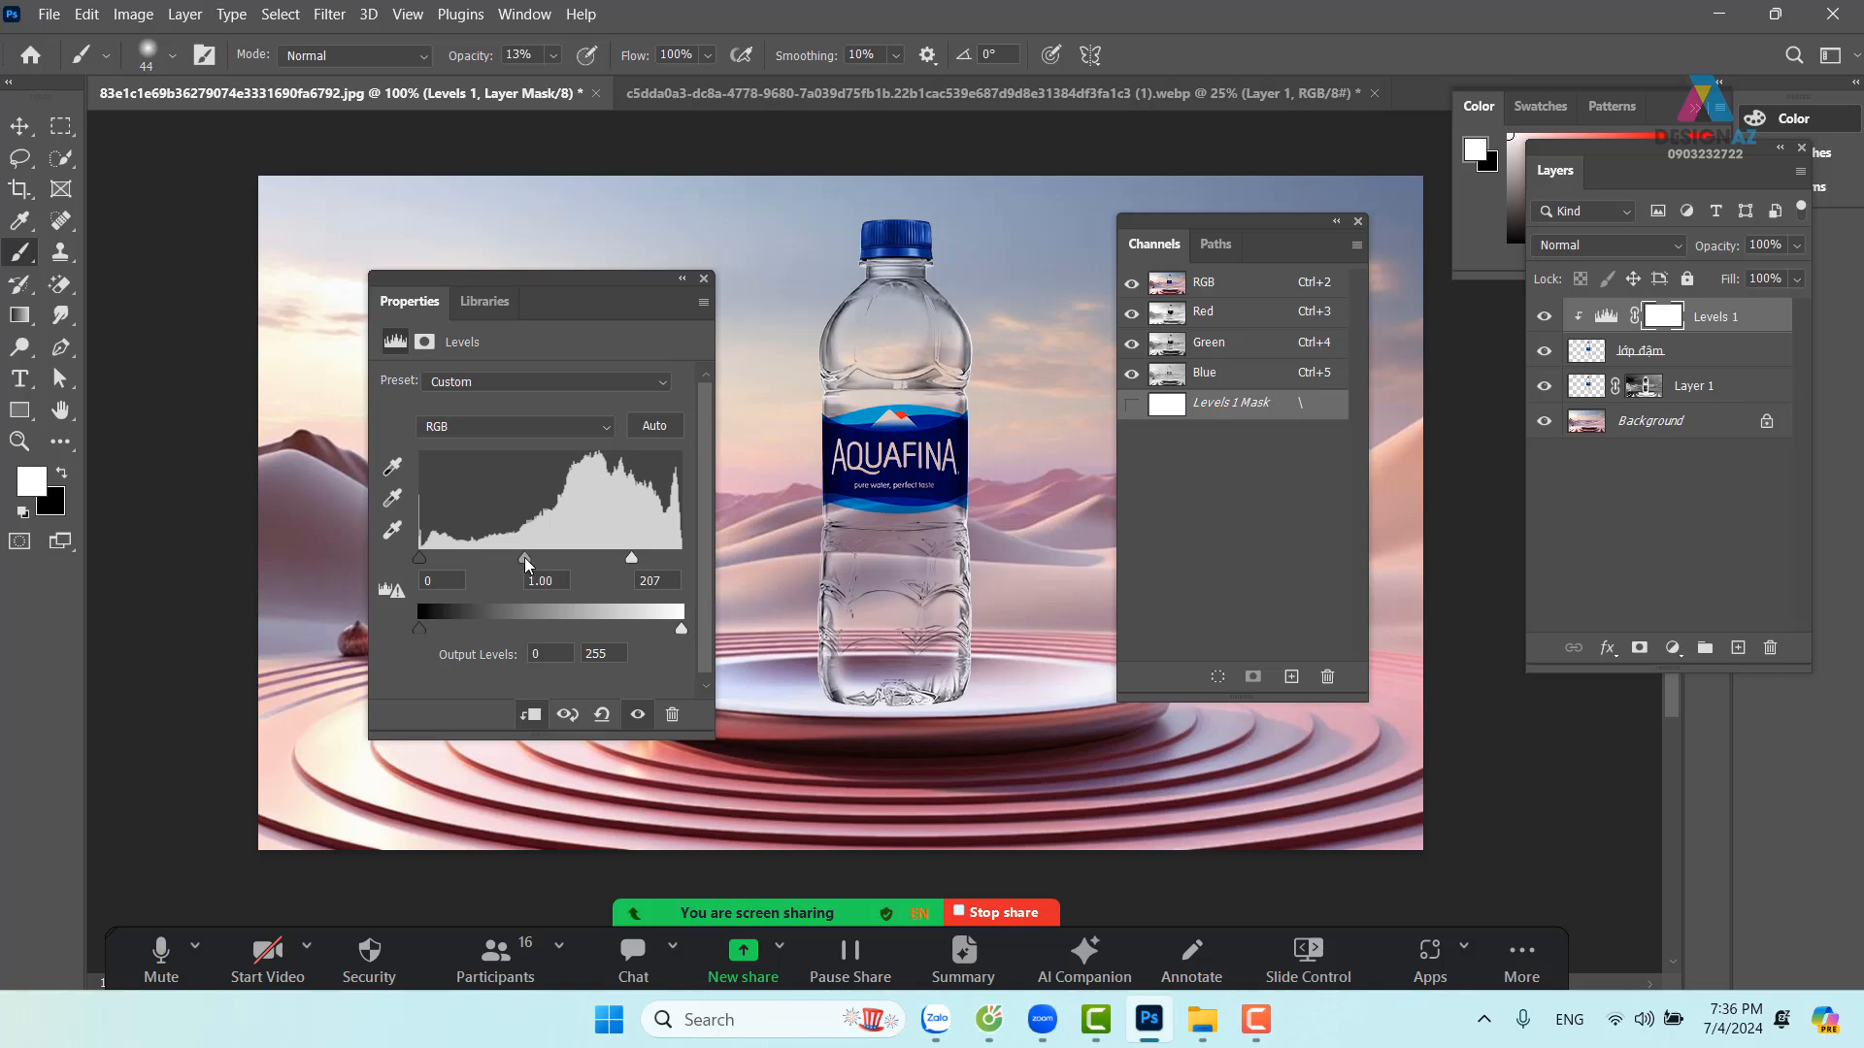
mouse_move(633, 559)
left_mouse_down()
mouse_move(534, 560)
mouse_move(634, 555)
left_mouse_up()
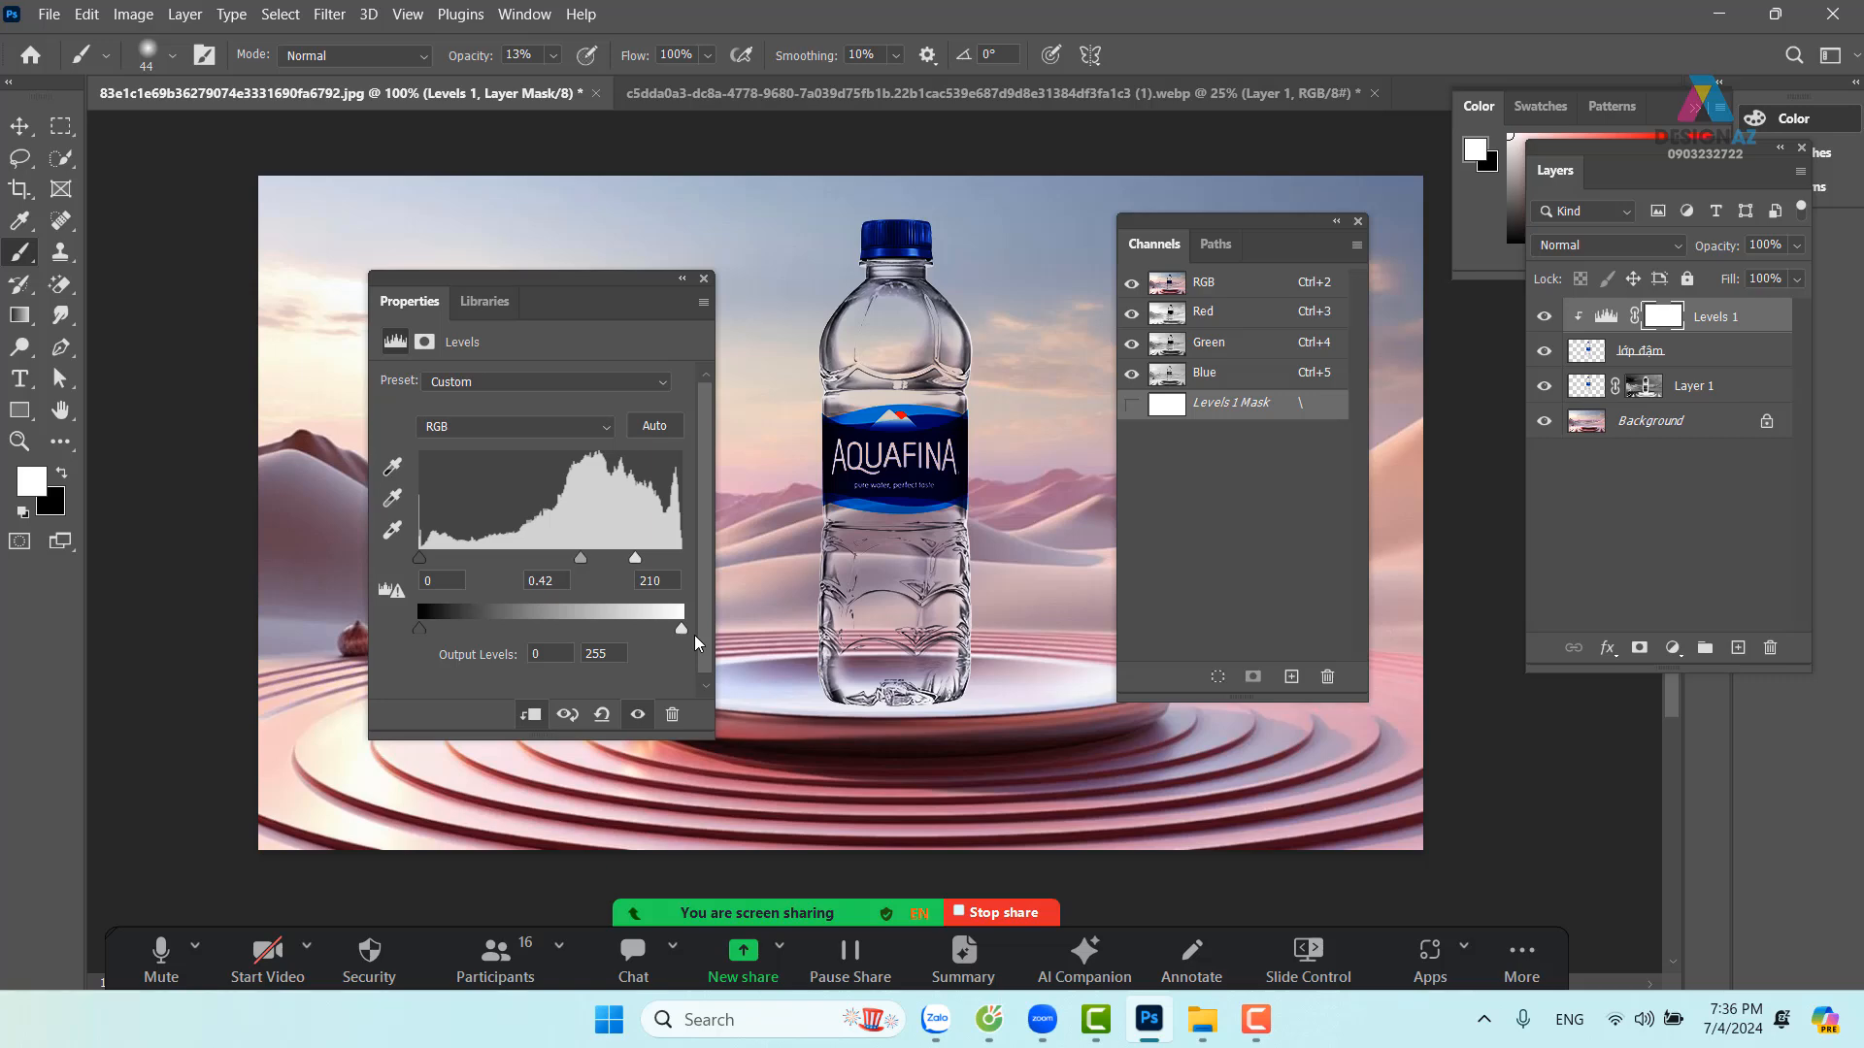
left_click_drag(420, 557, 461, 559)
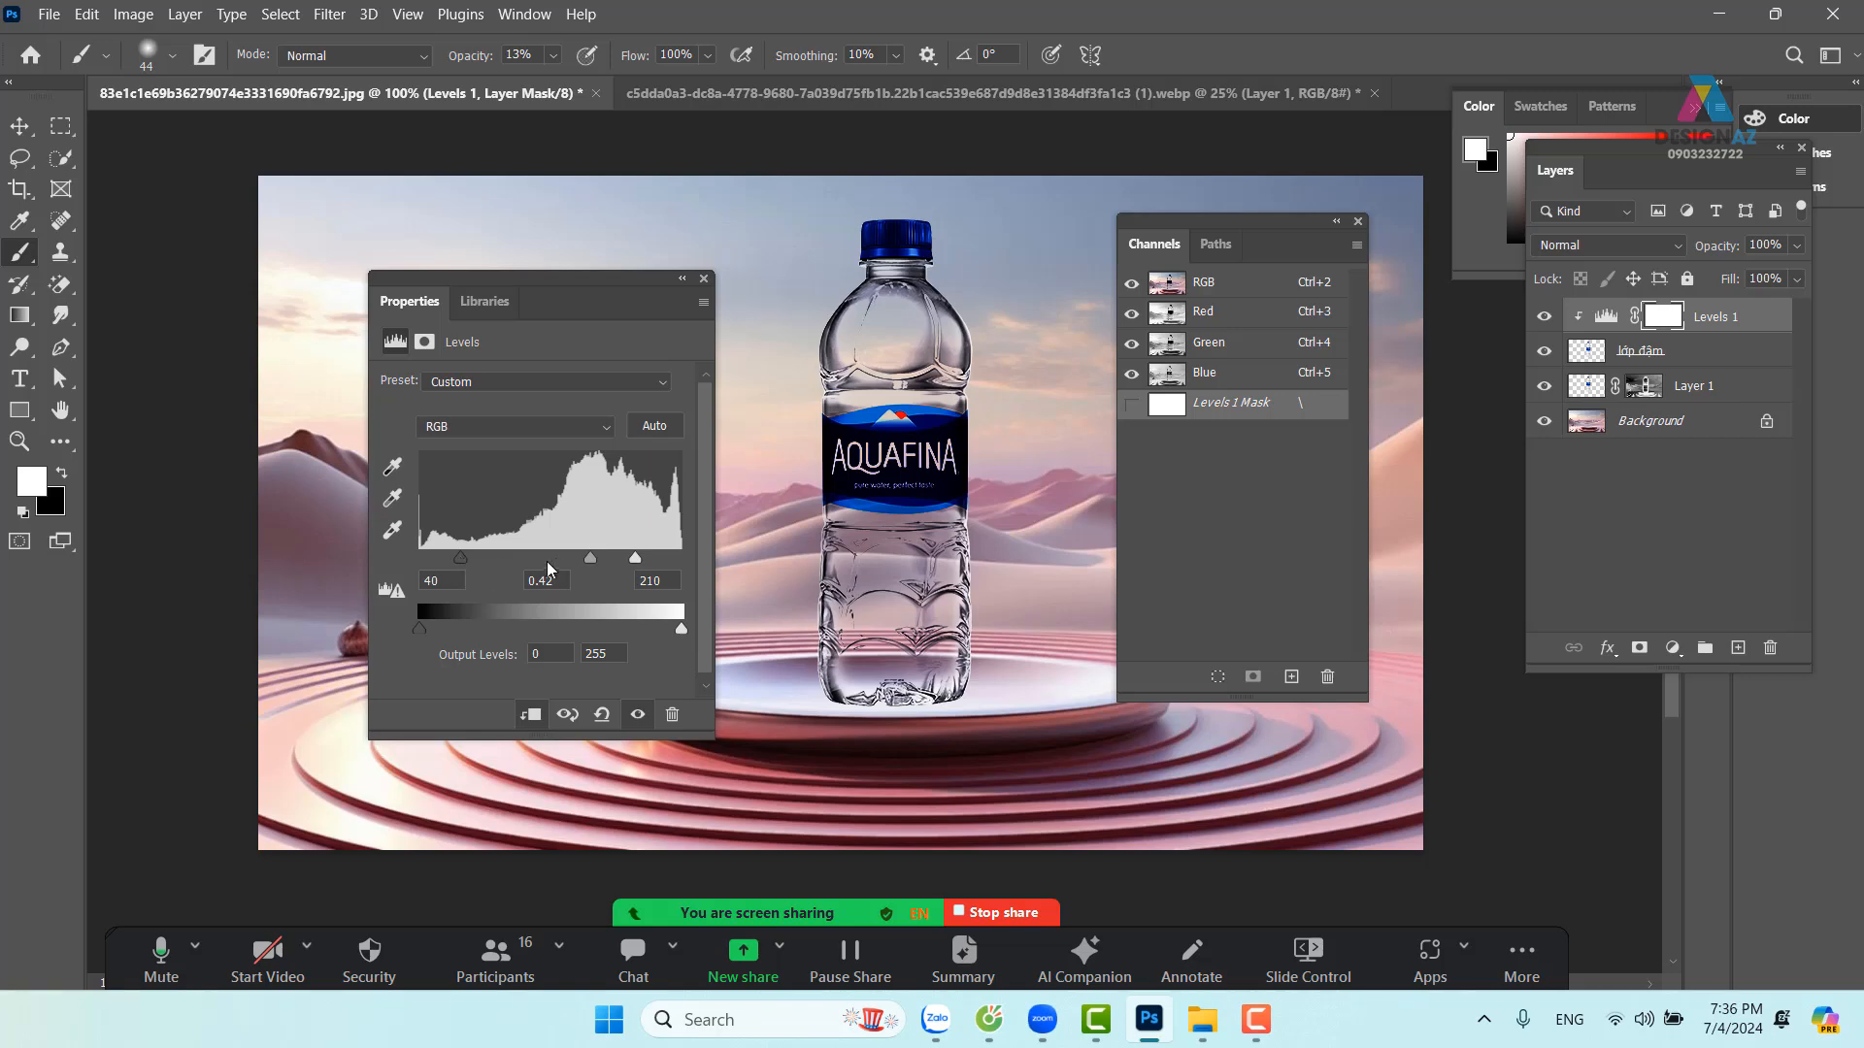
left_click_drag(589, 559, 571, 560)
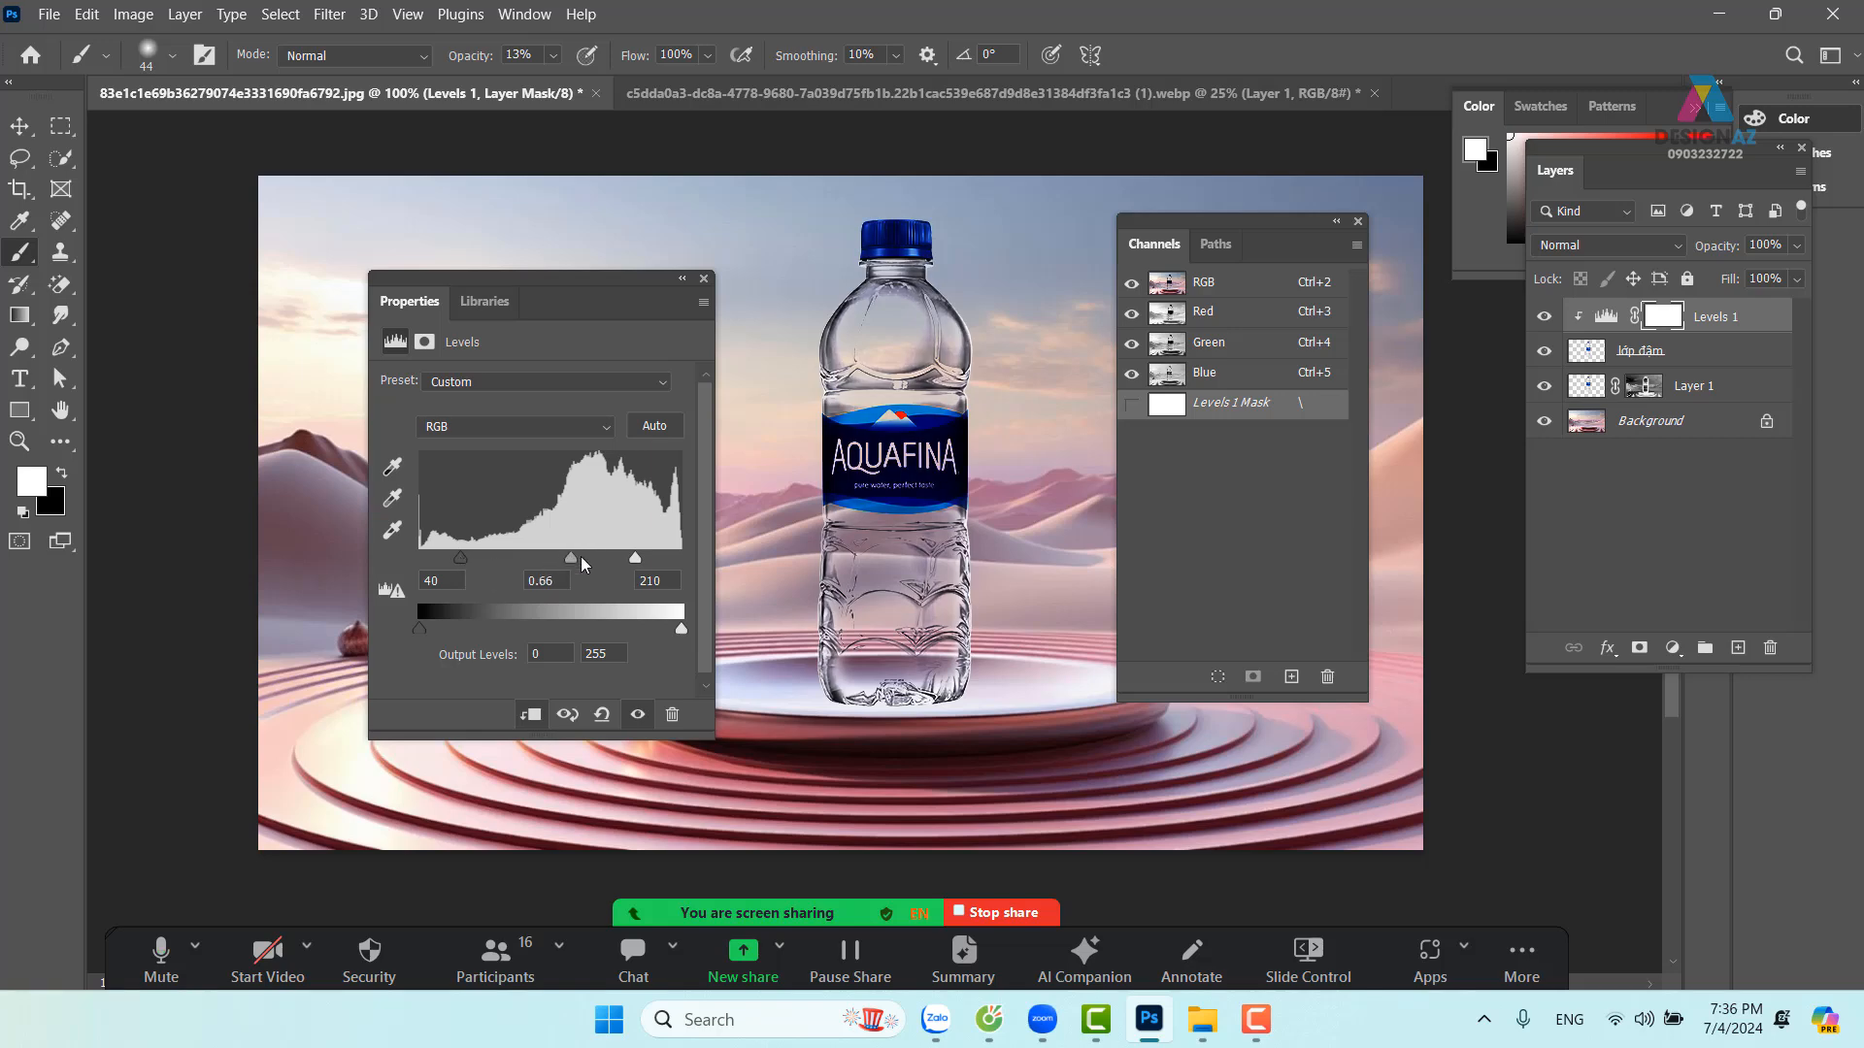
left_click_drag(624, 291, 416, 236)
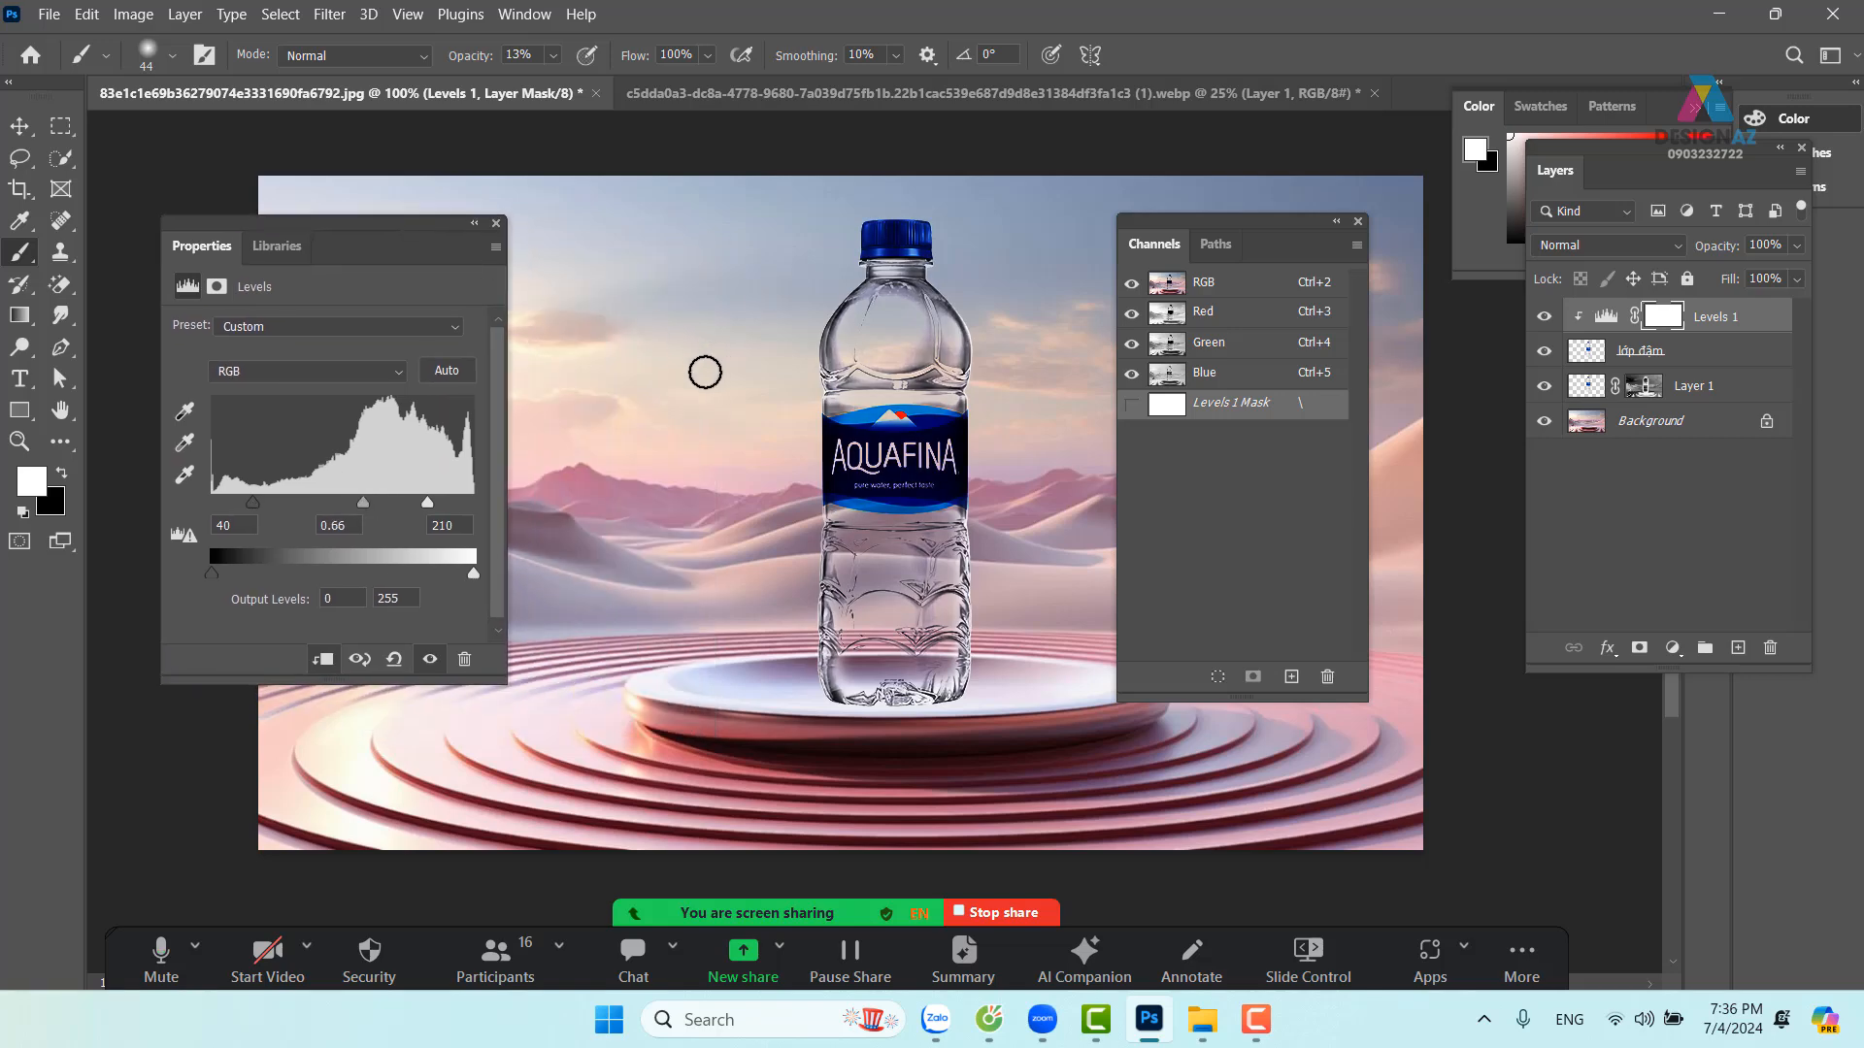
left_click(496, 223)
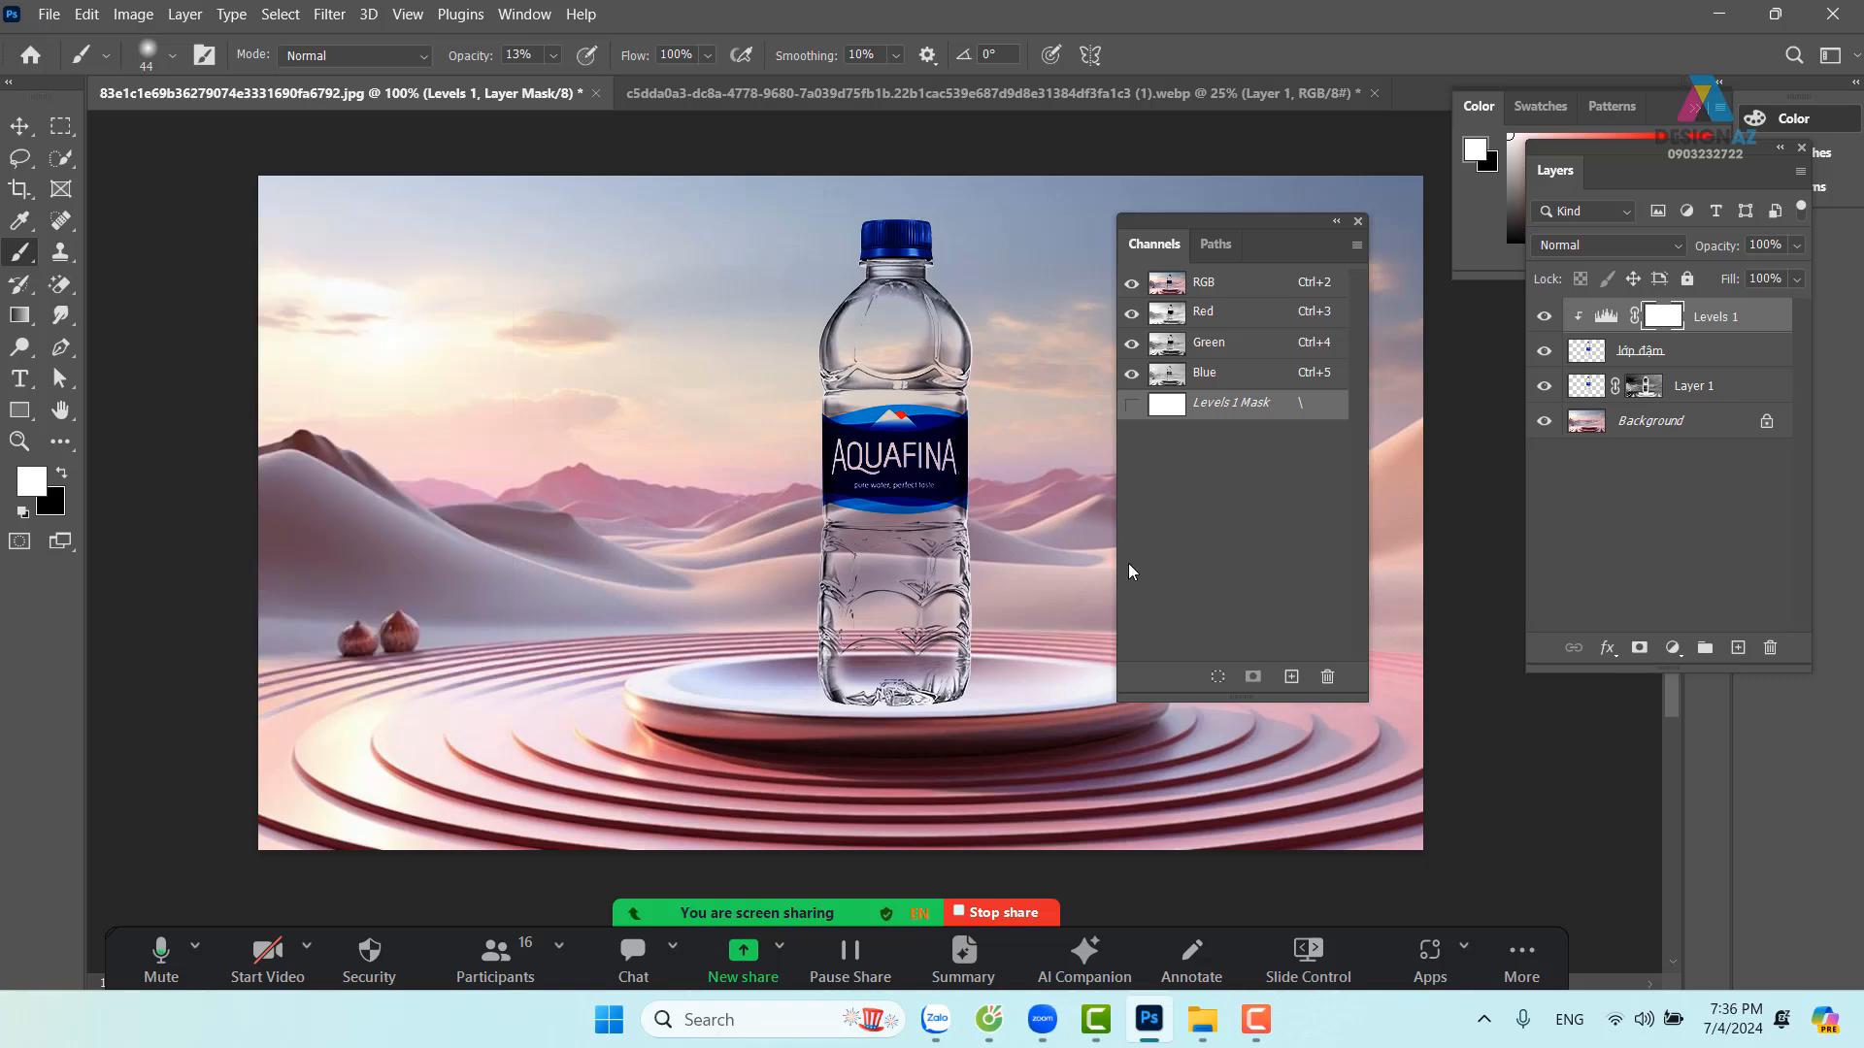
Set Levels 1 fill to 47% and lớp đậm fill to 68%
left_click(1743, 321)
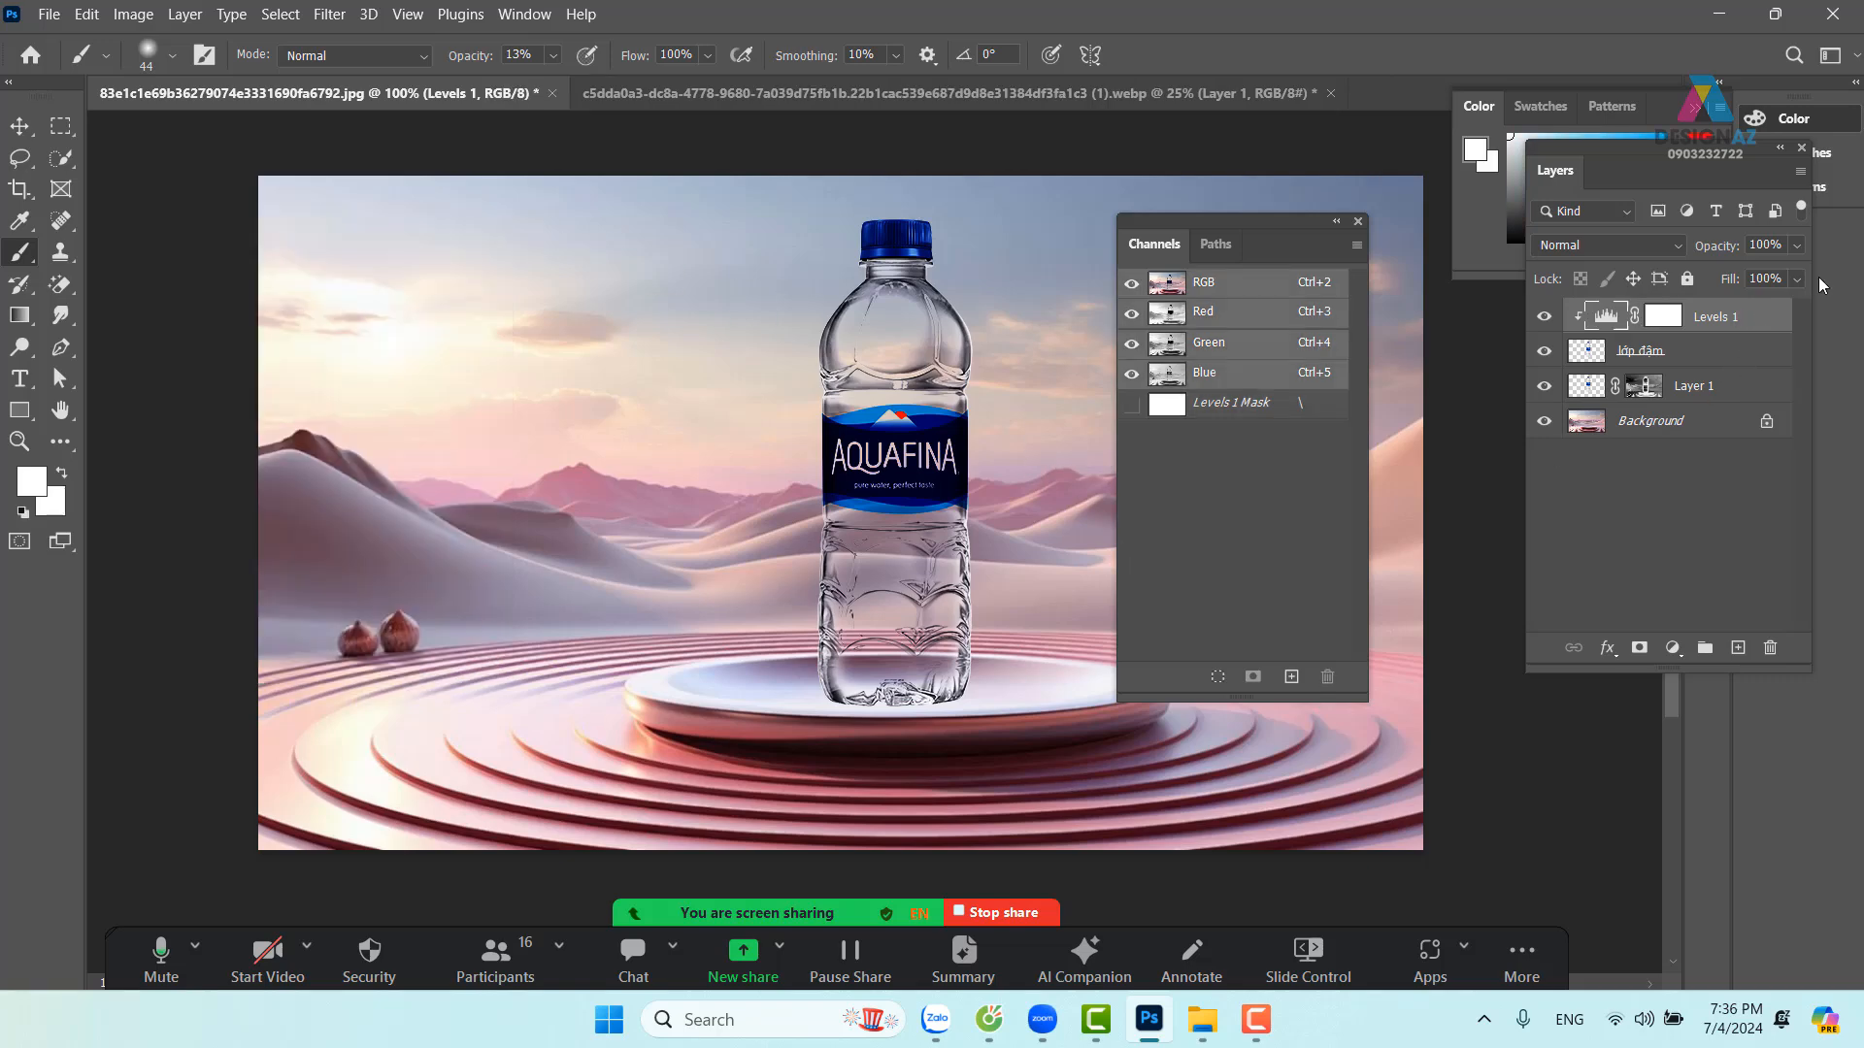
left_click(1799, 278)
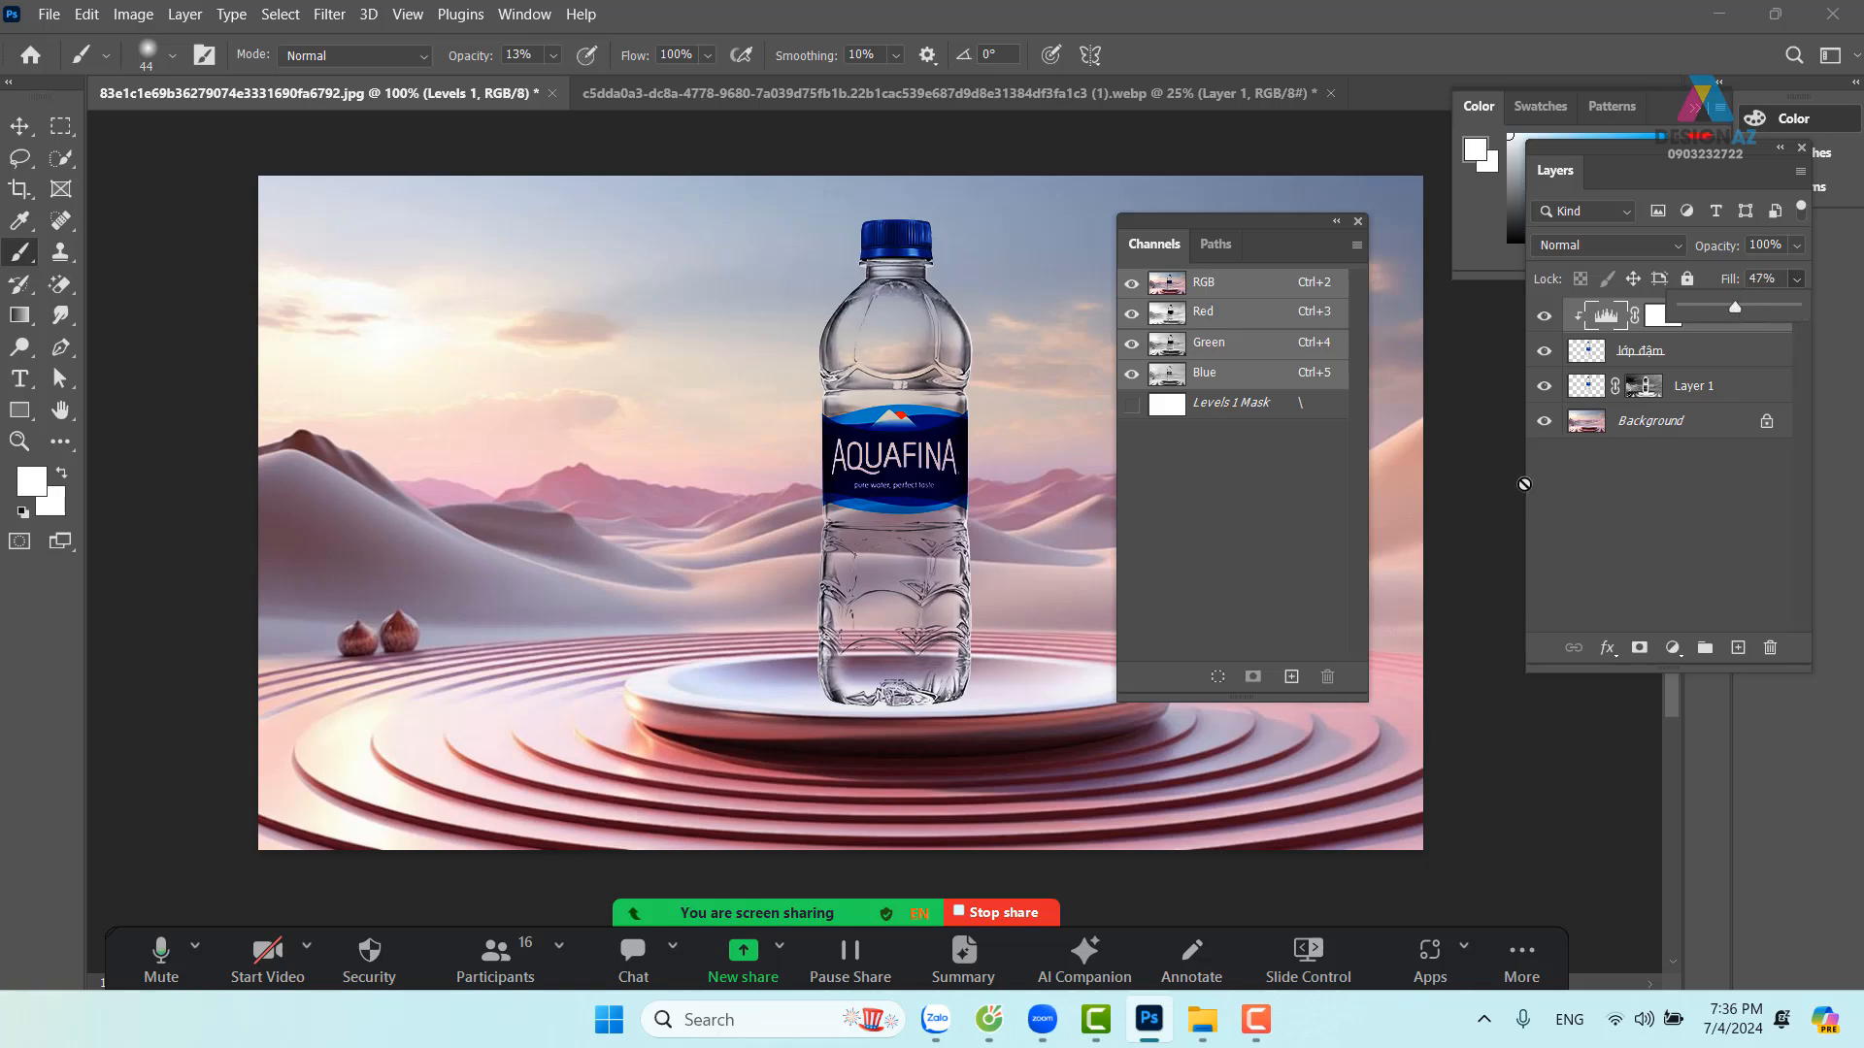
left_click(1716, 352)
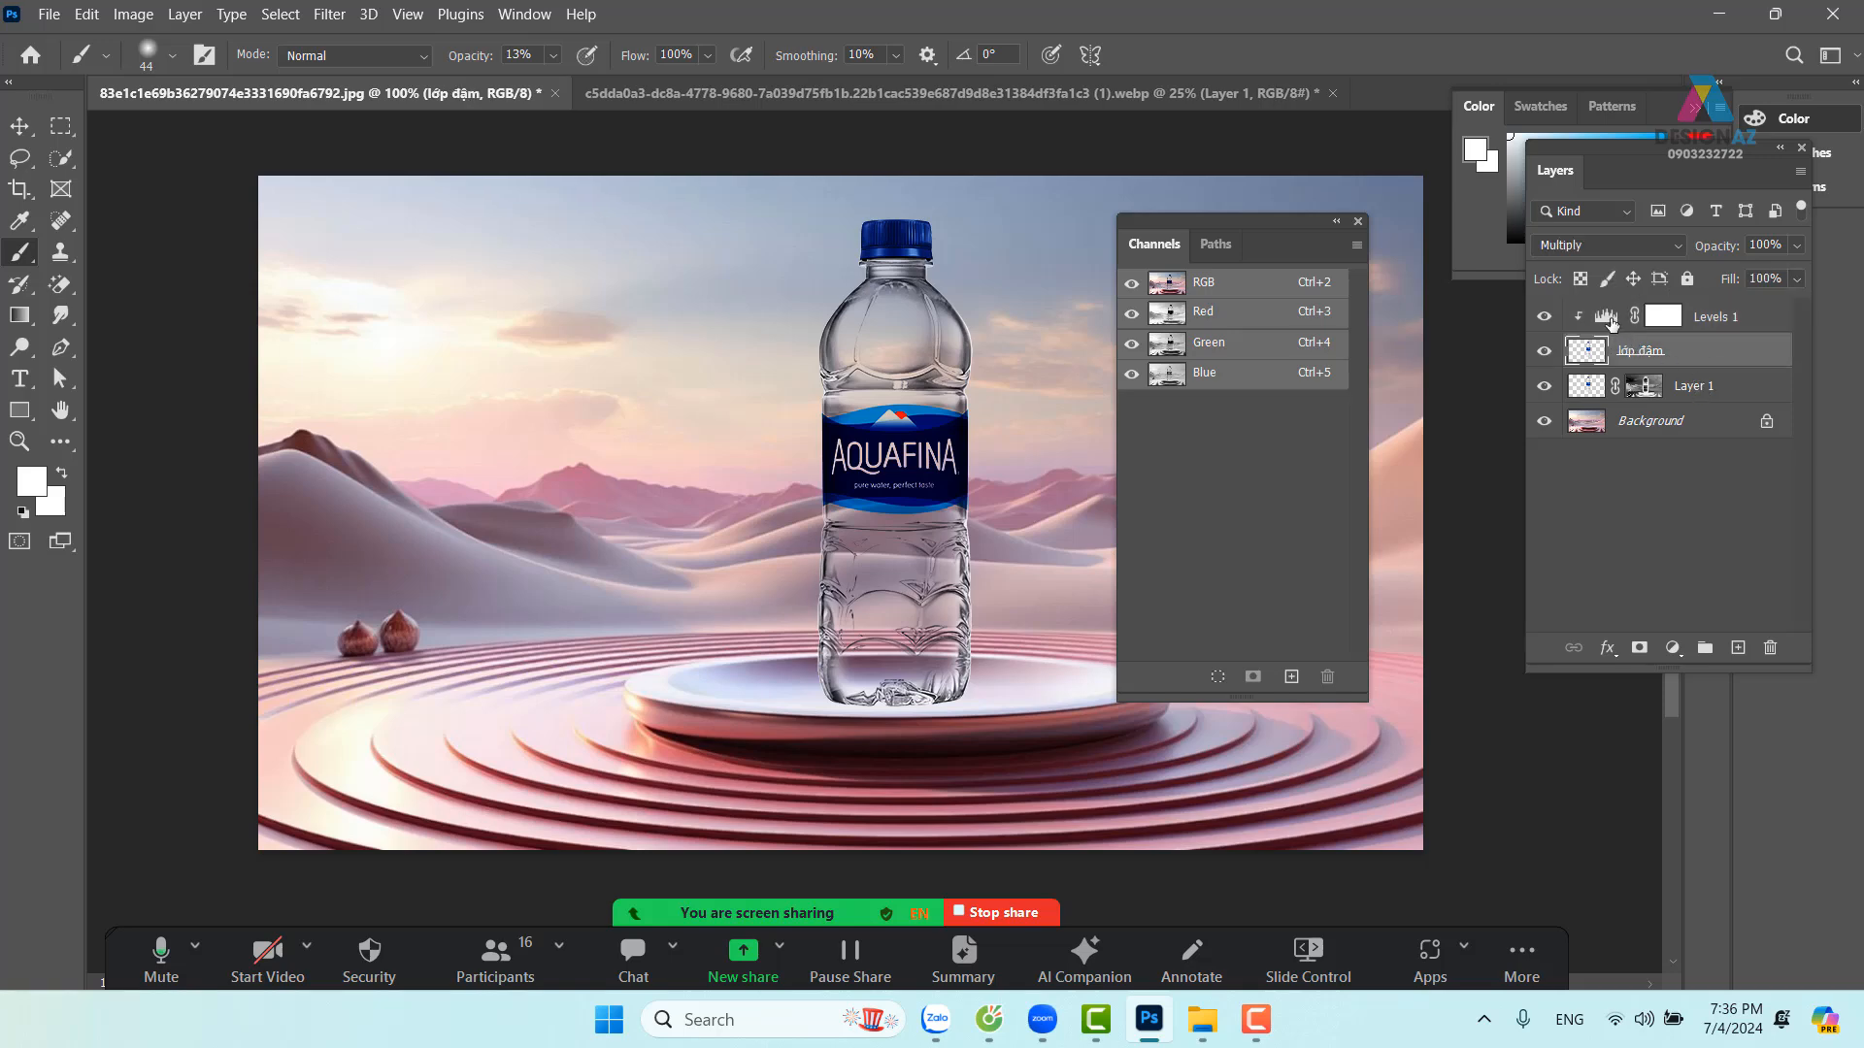
left_click(1610, 321)
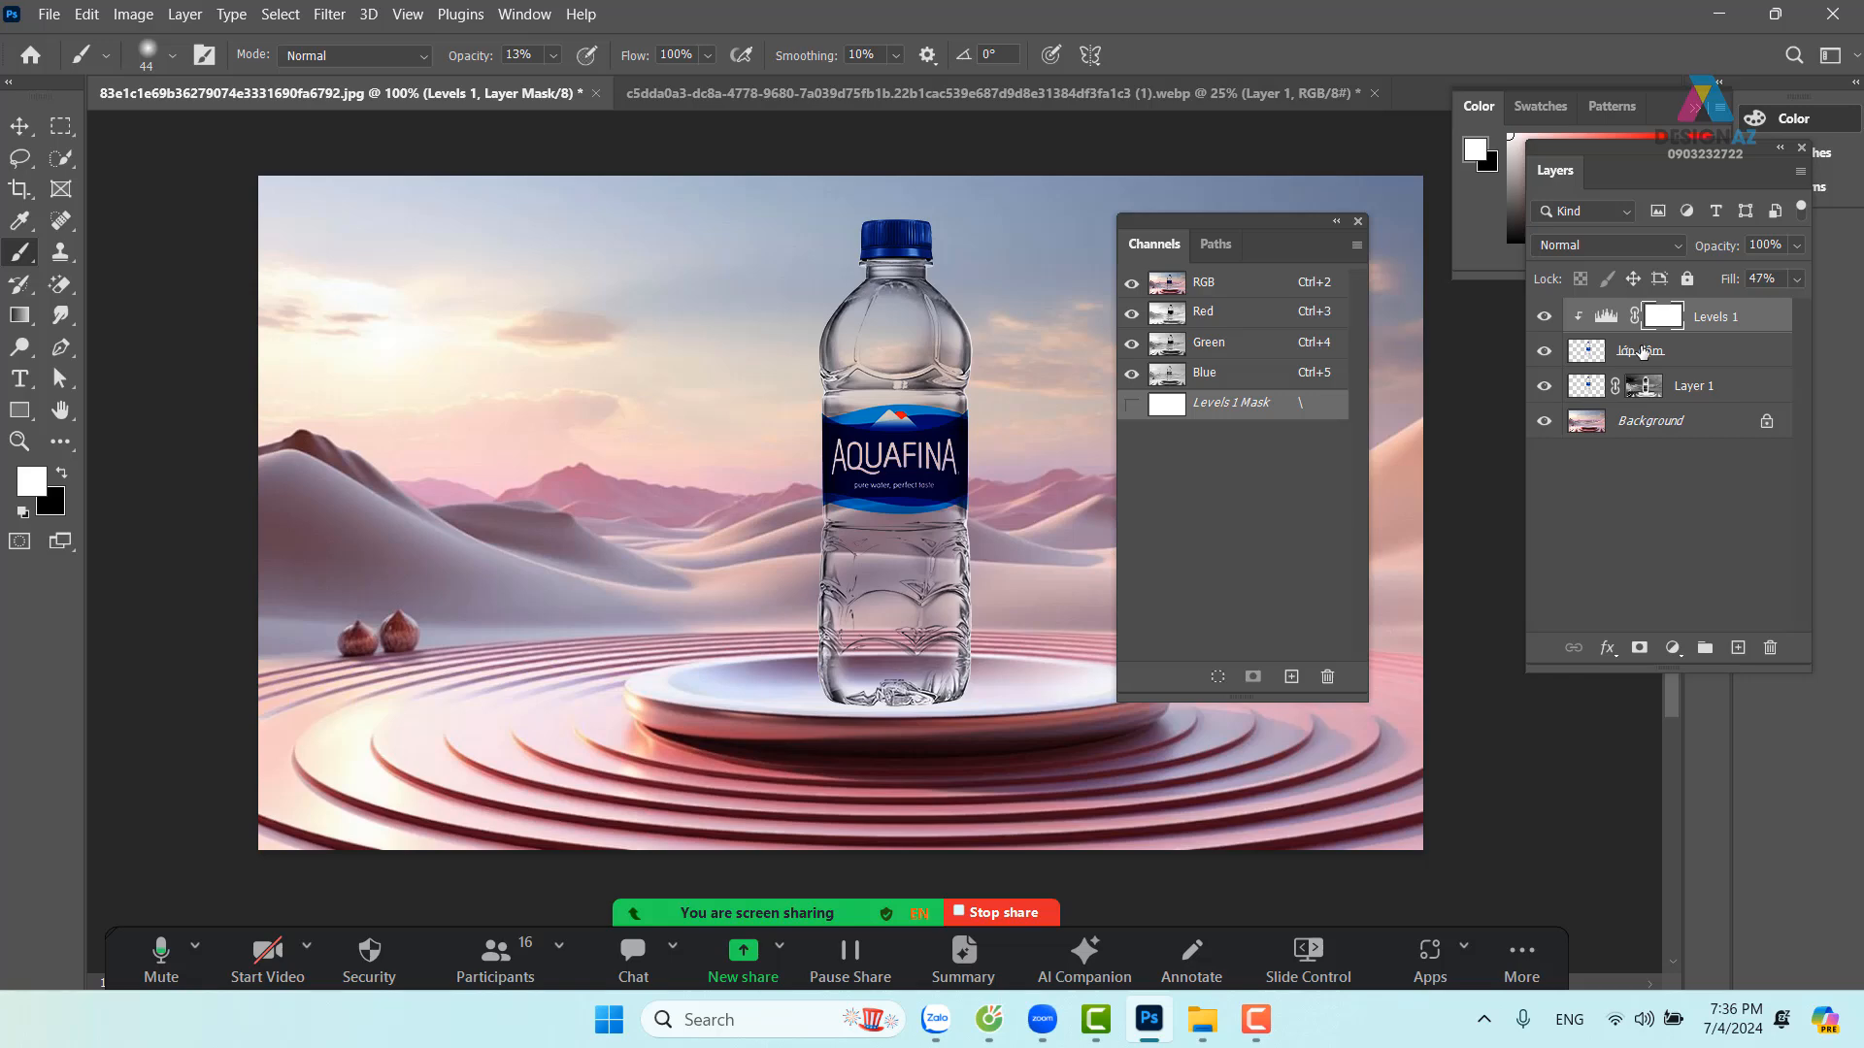
left_click(1642, 351)
left_click(1797, 279)
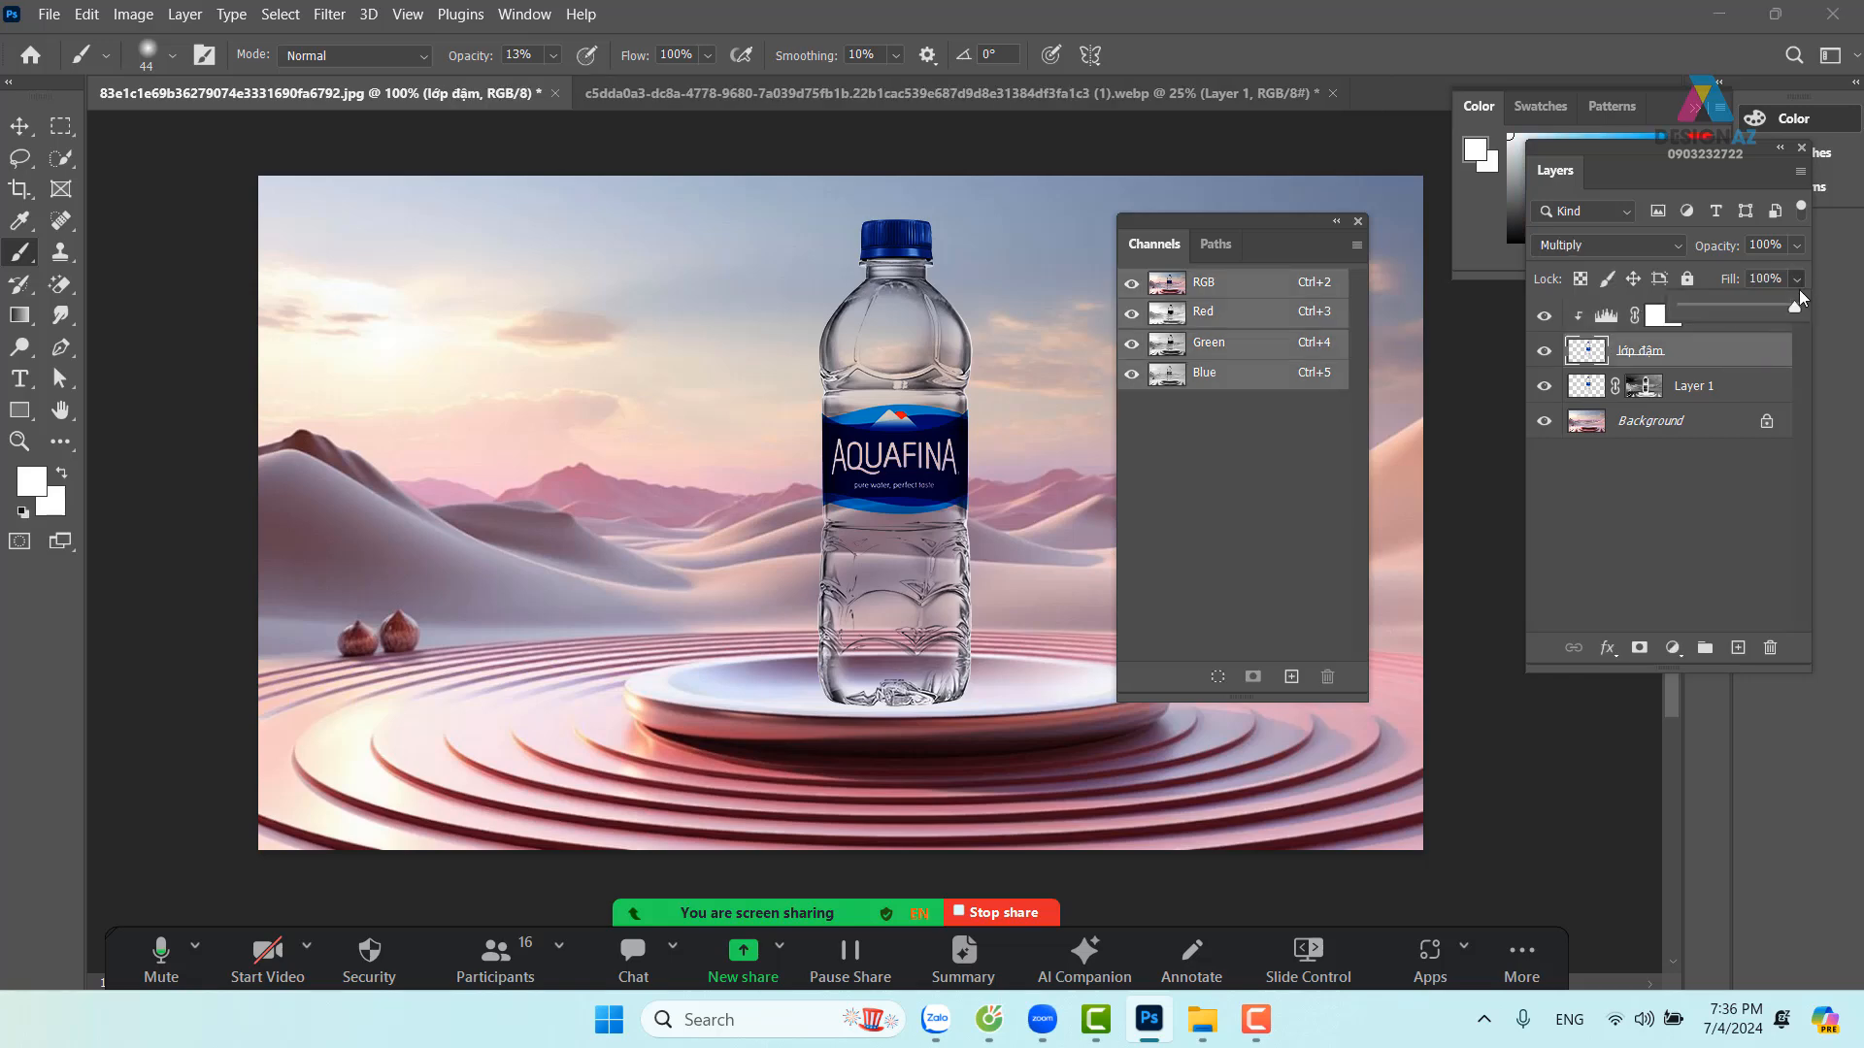
left_click_drag(1775, 306, 1768, 311)
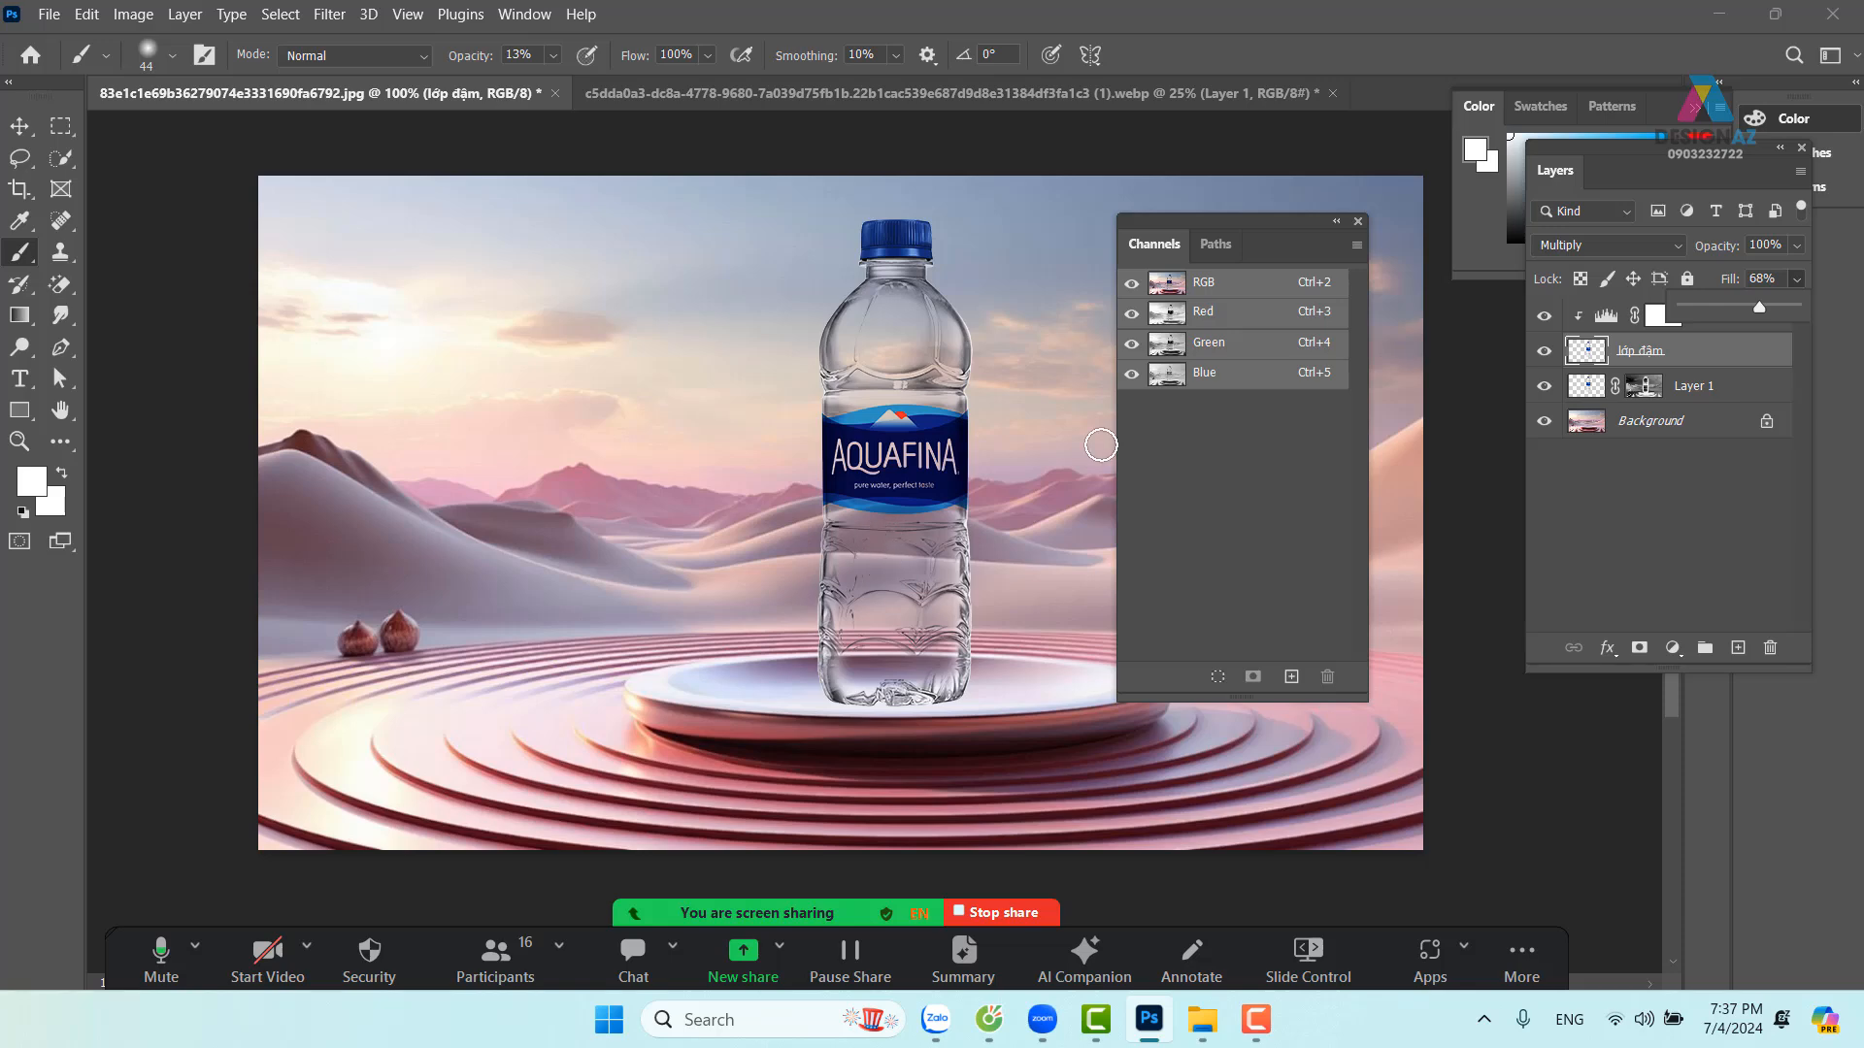
Close the Channels panel and reselect the Levels 1 adjustment
left_click(1357, 223)
left_click(1357, 224)
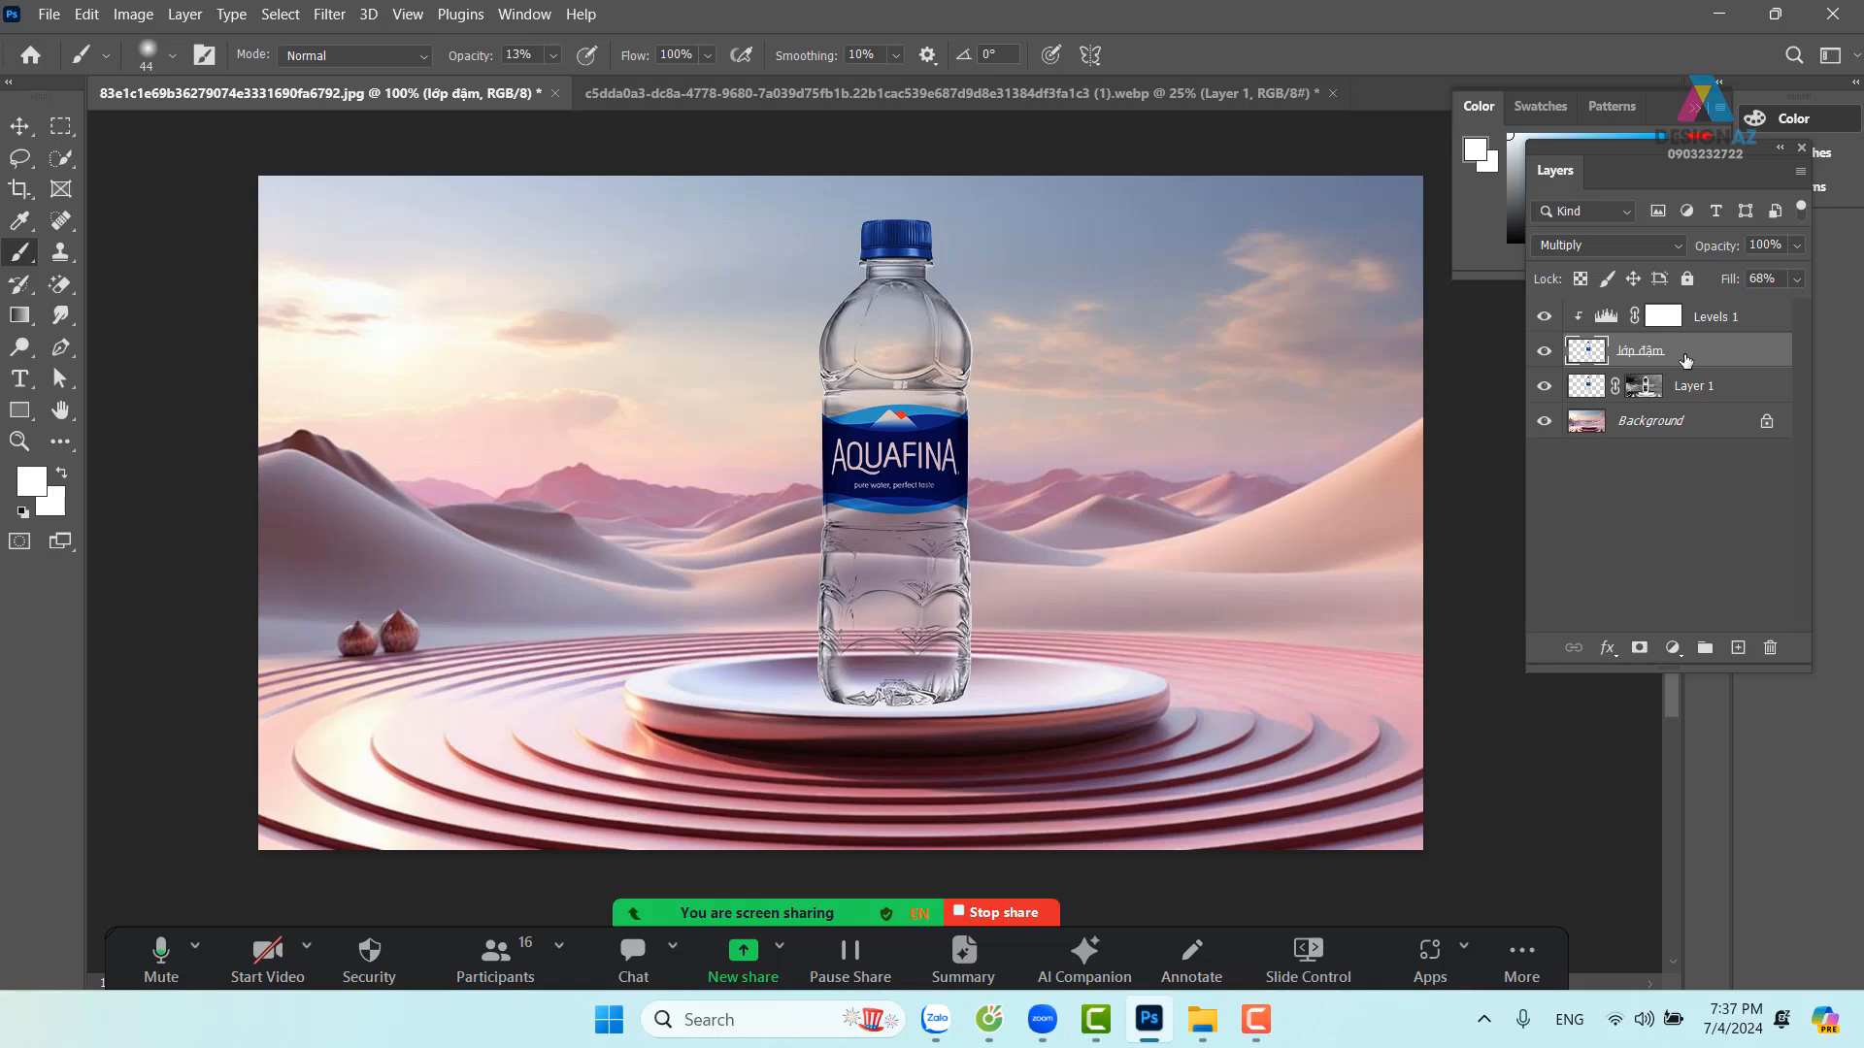
left_click(1724, 321)
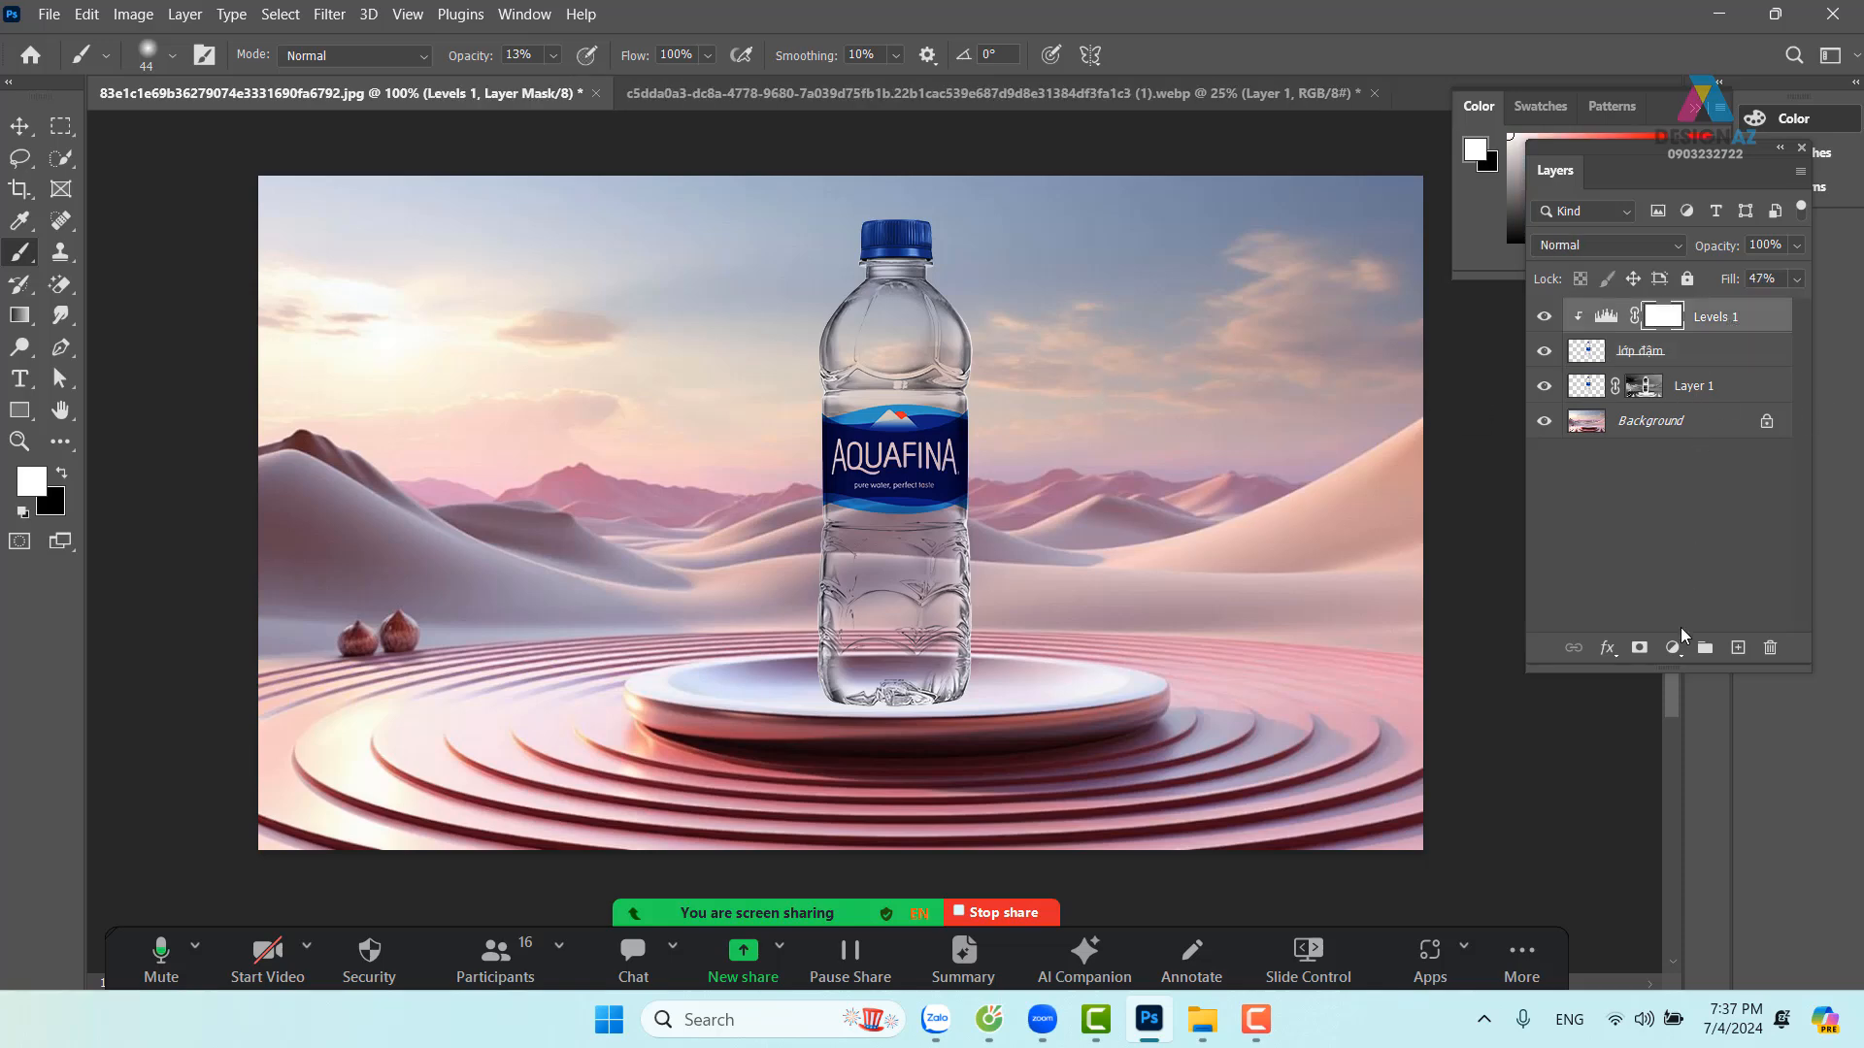
Add a clipped Levels 2 adjustment with input levels 32, 1.40 and 211
left_click(1673, 649)
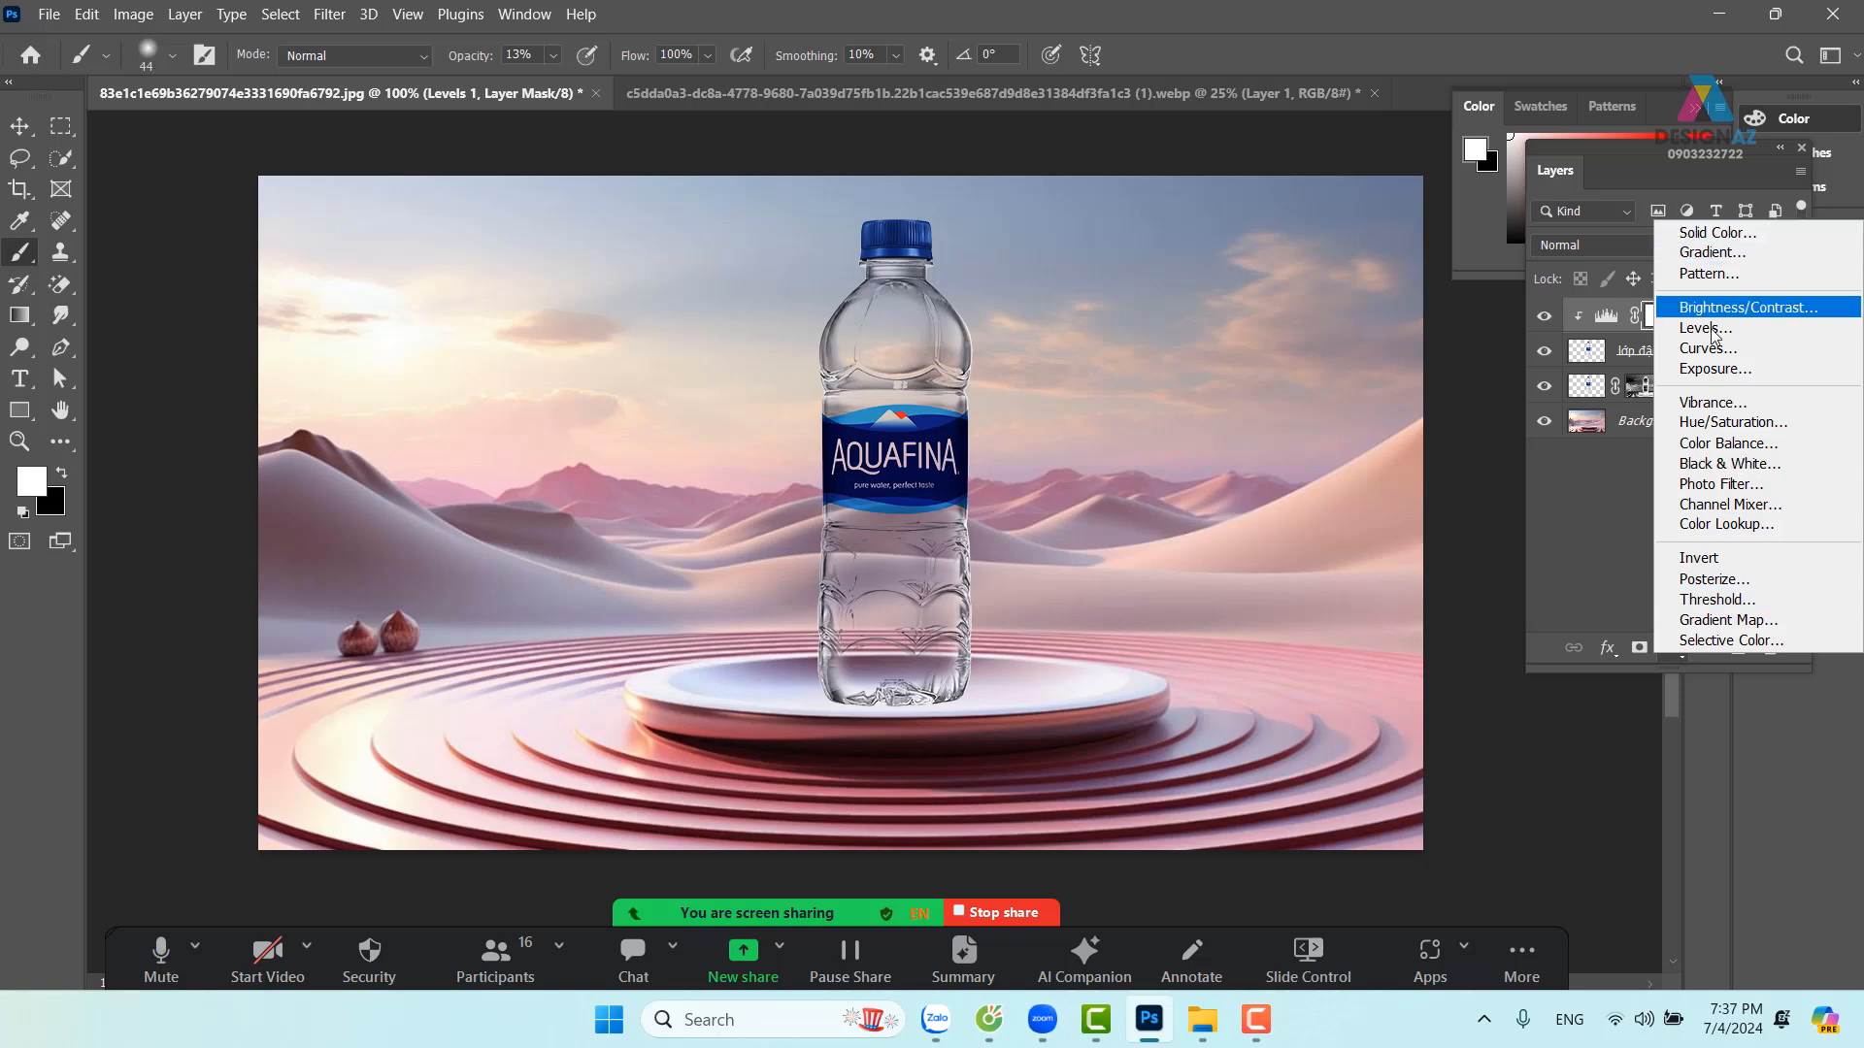
left_click(1710, 329)
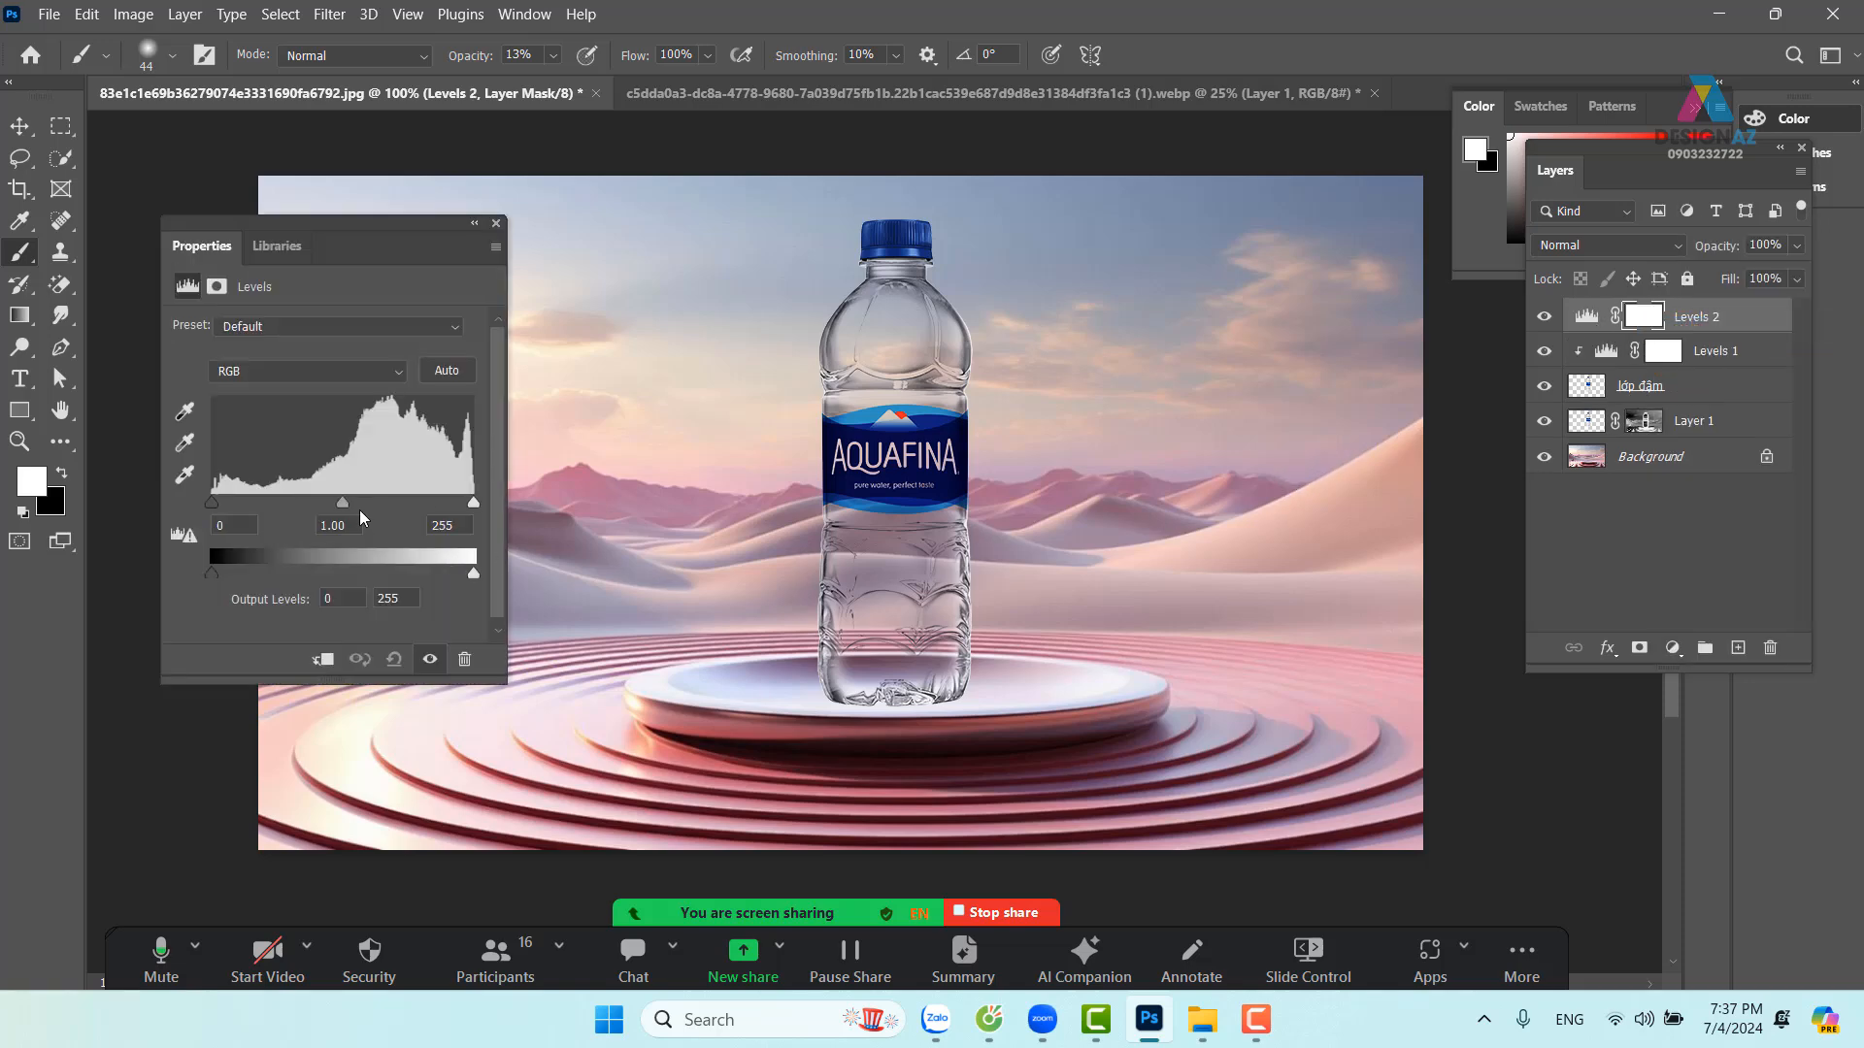
left_click_drag(342, 503, 310, 503)
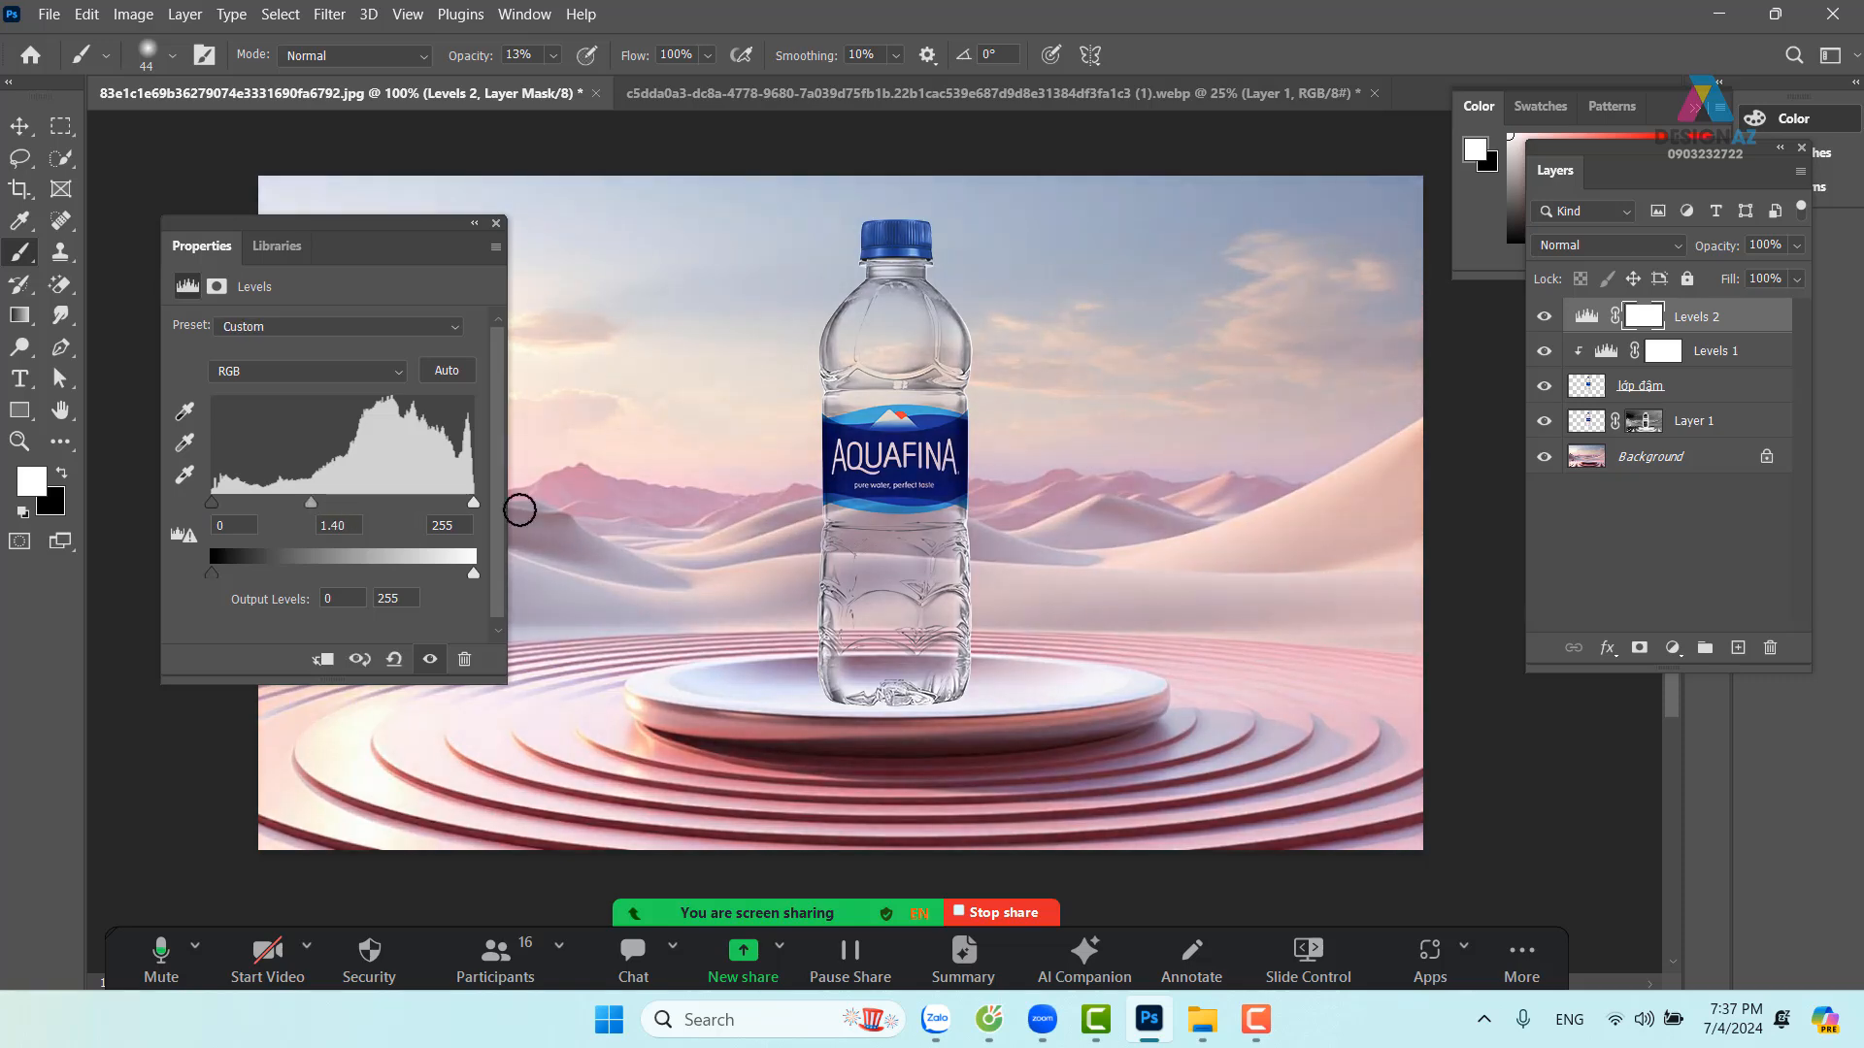
left_click_drag(473, 503, 428, 503)
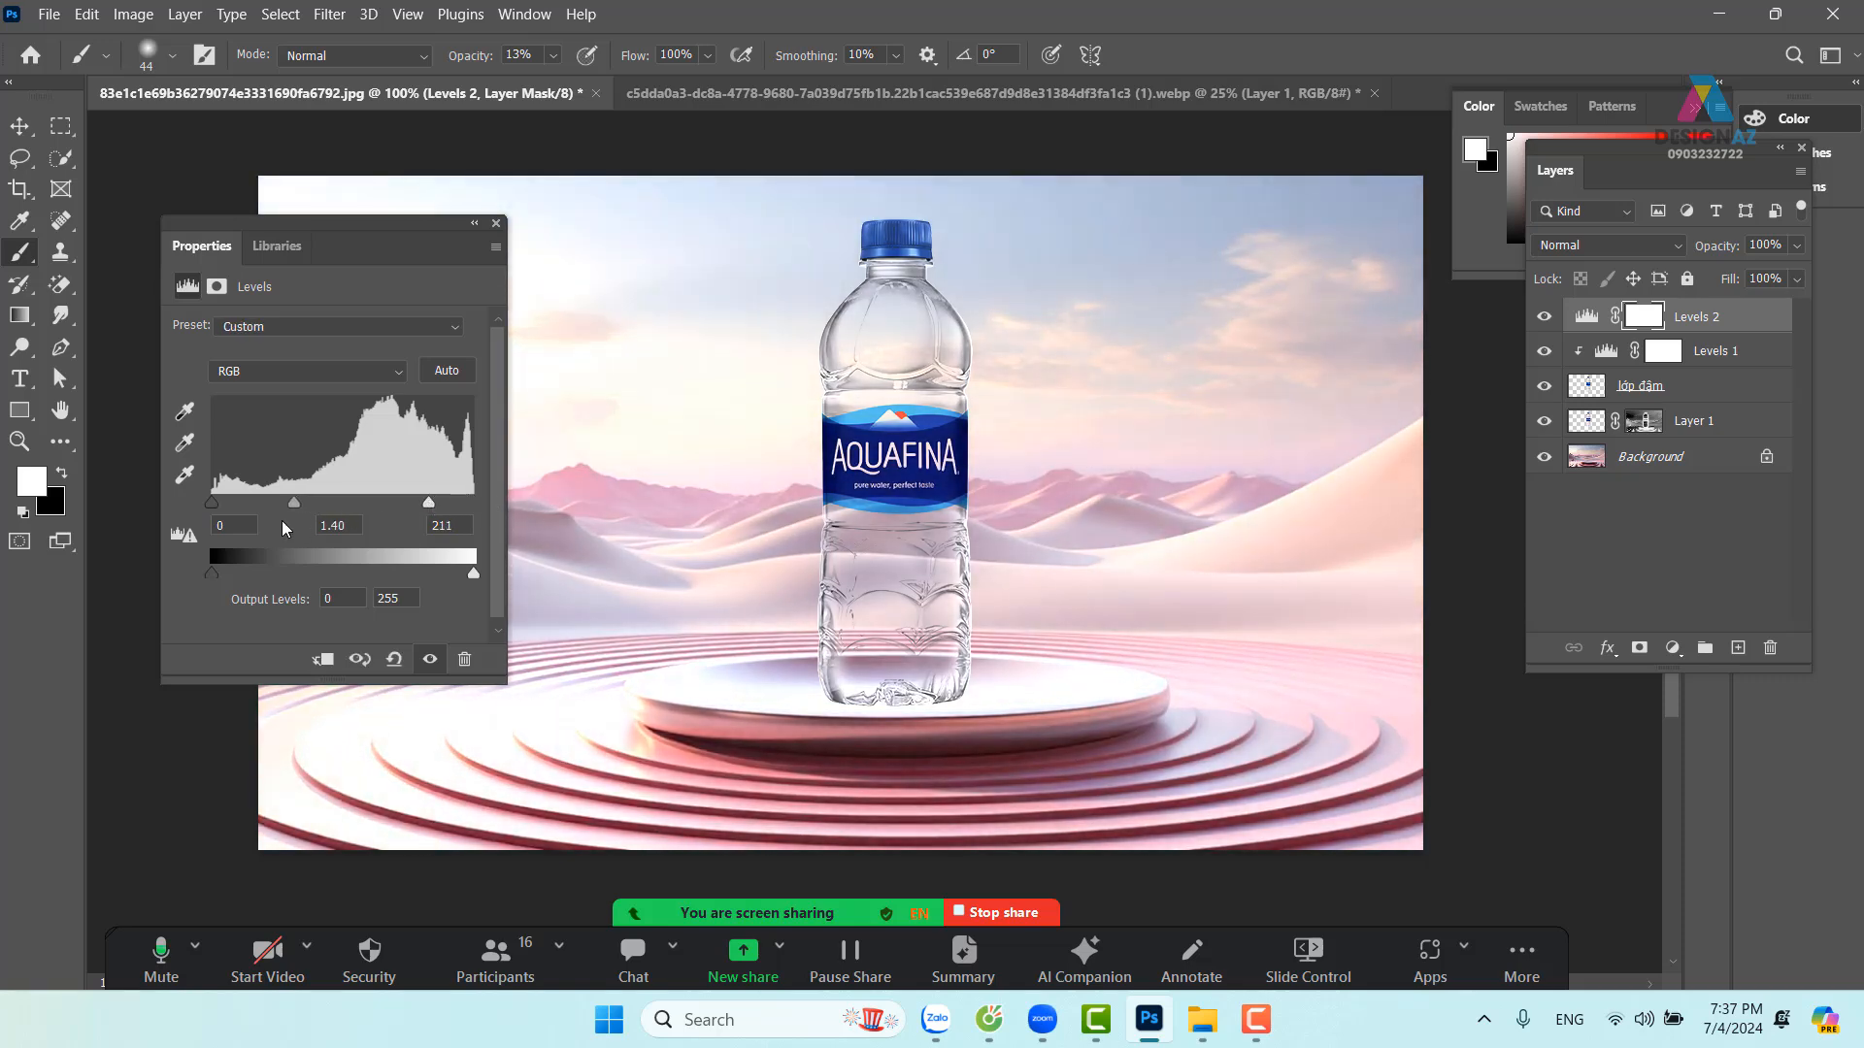
left_click_drag(215, 506, 242, 511)
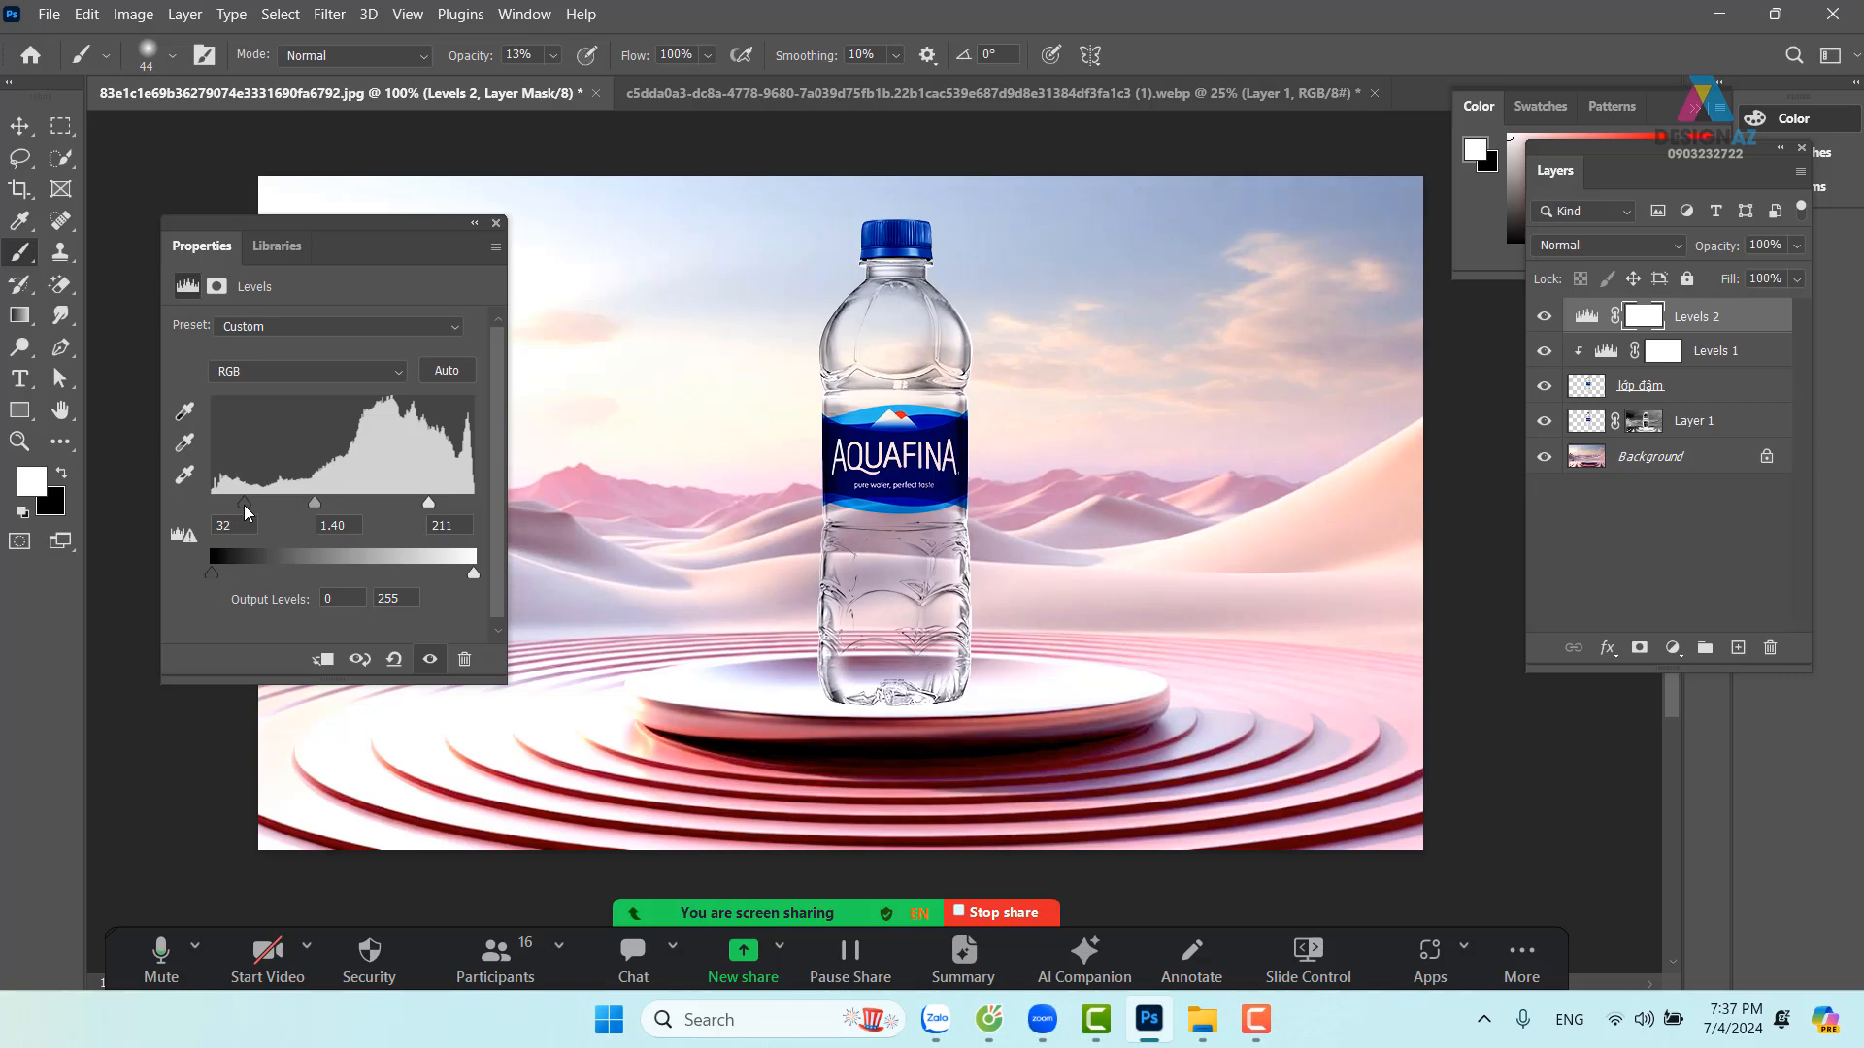
left_click(323, 660)
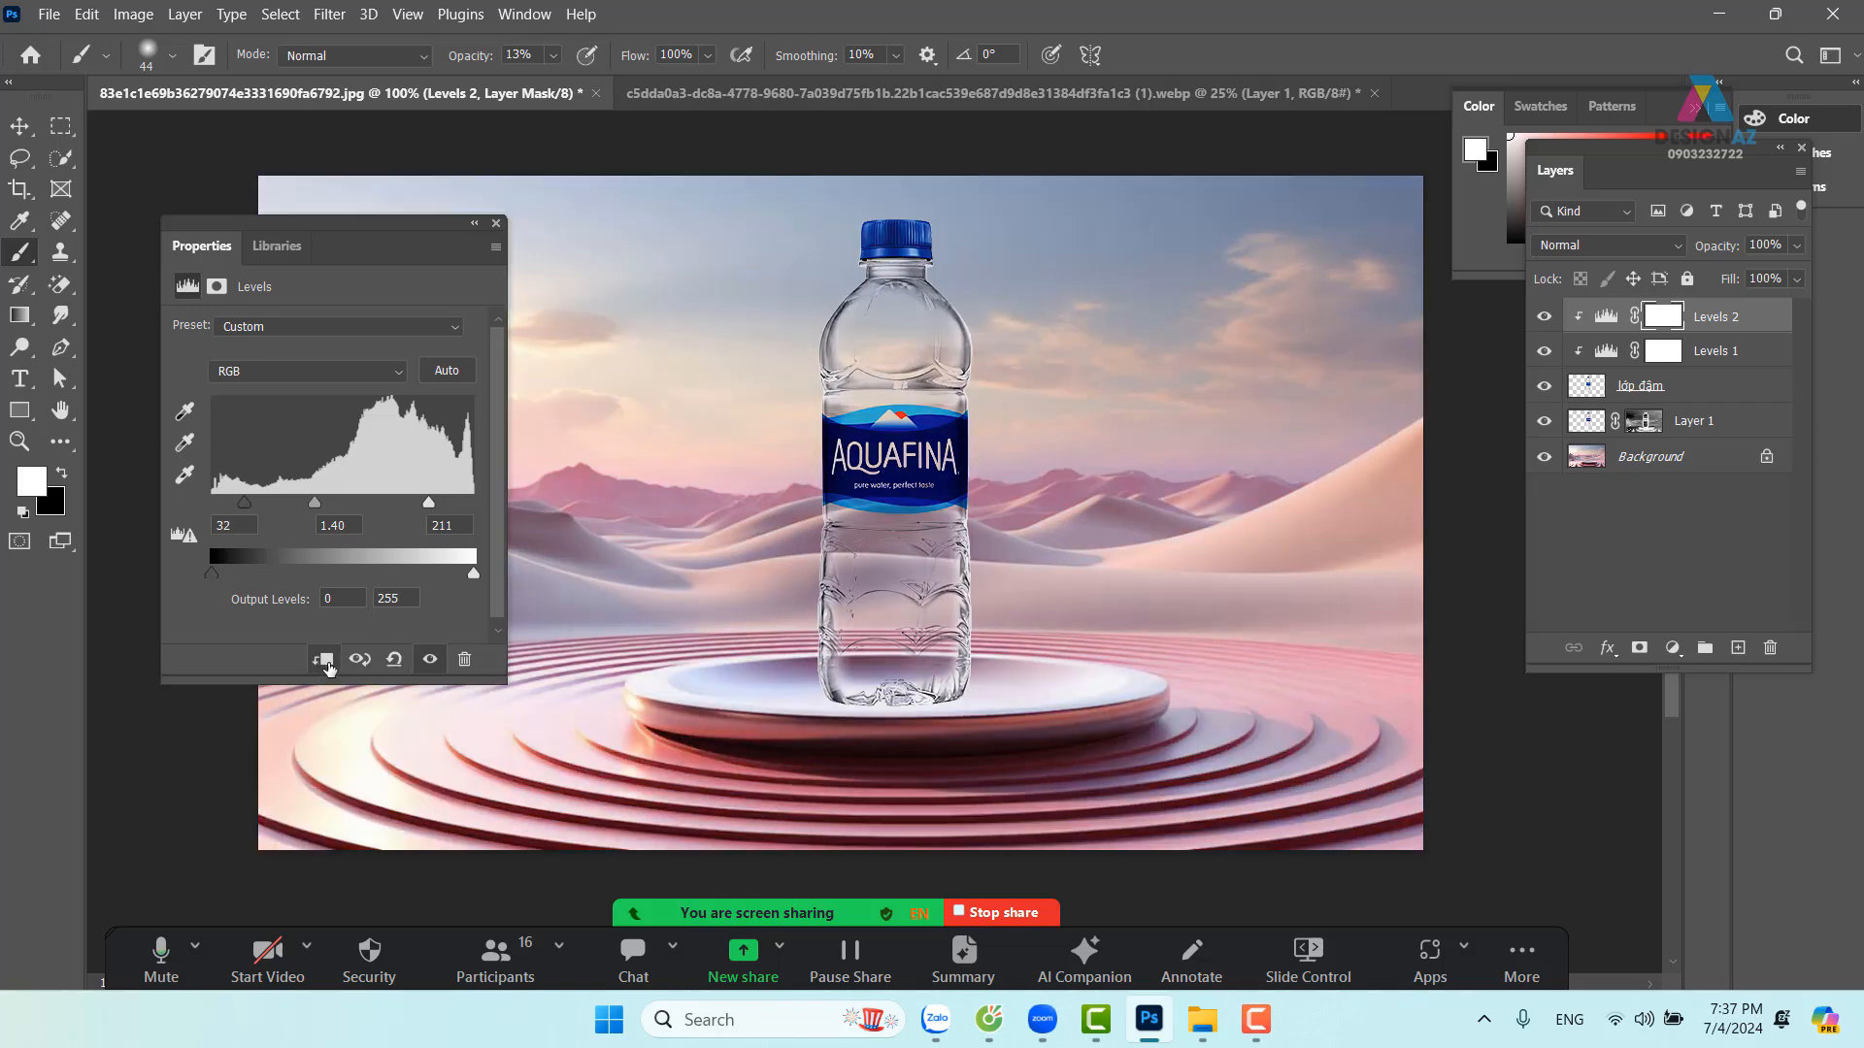
left_click(496, 224)
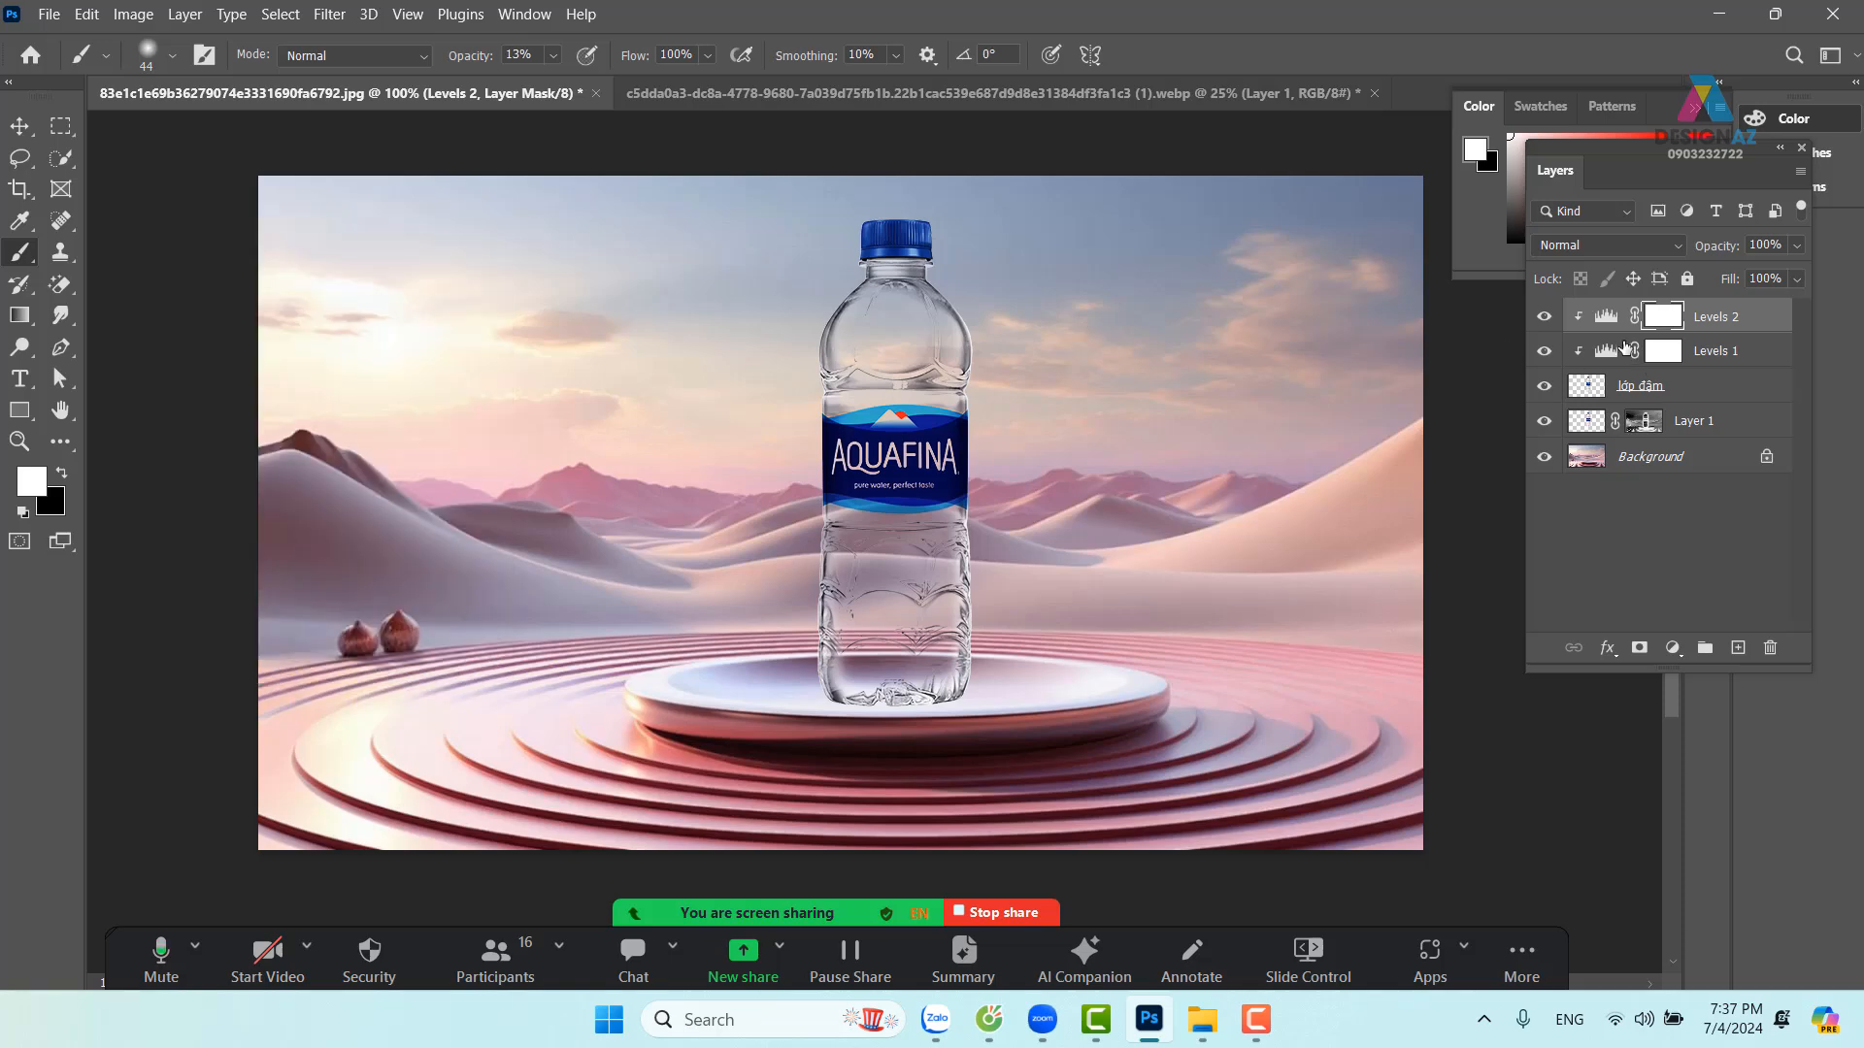
left_click(1544, 319)
Toggle Levels 2 off and on to compare the bottle with and without it
left_click(1544, 319)
left_click(1545, 318)
left_click(1544, 318)
left_click(1544, 319)
Close the white-background bottle document without saving changes
left_click(884, 94)
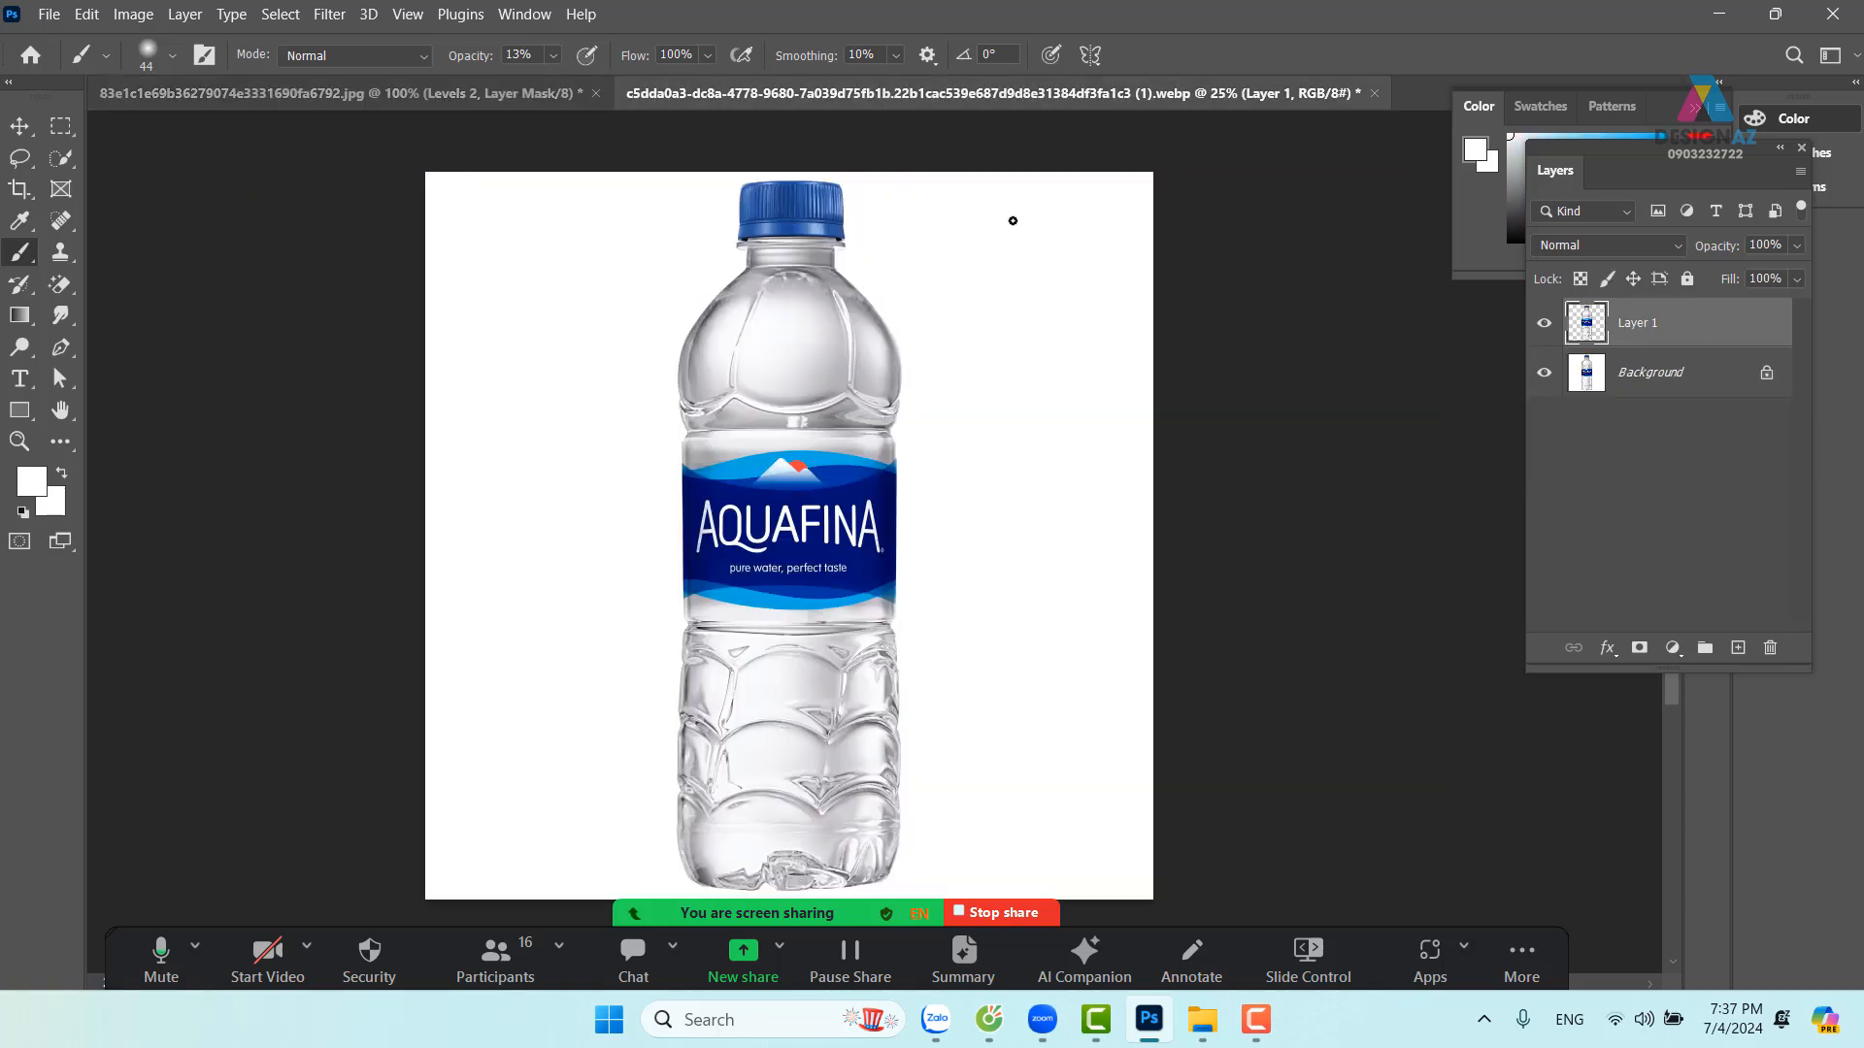
left_click(1377, 93)
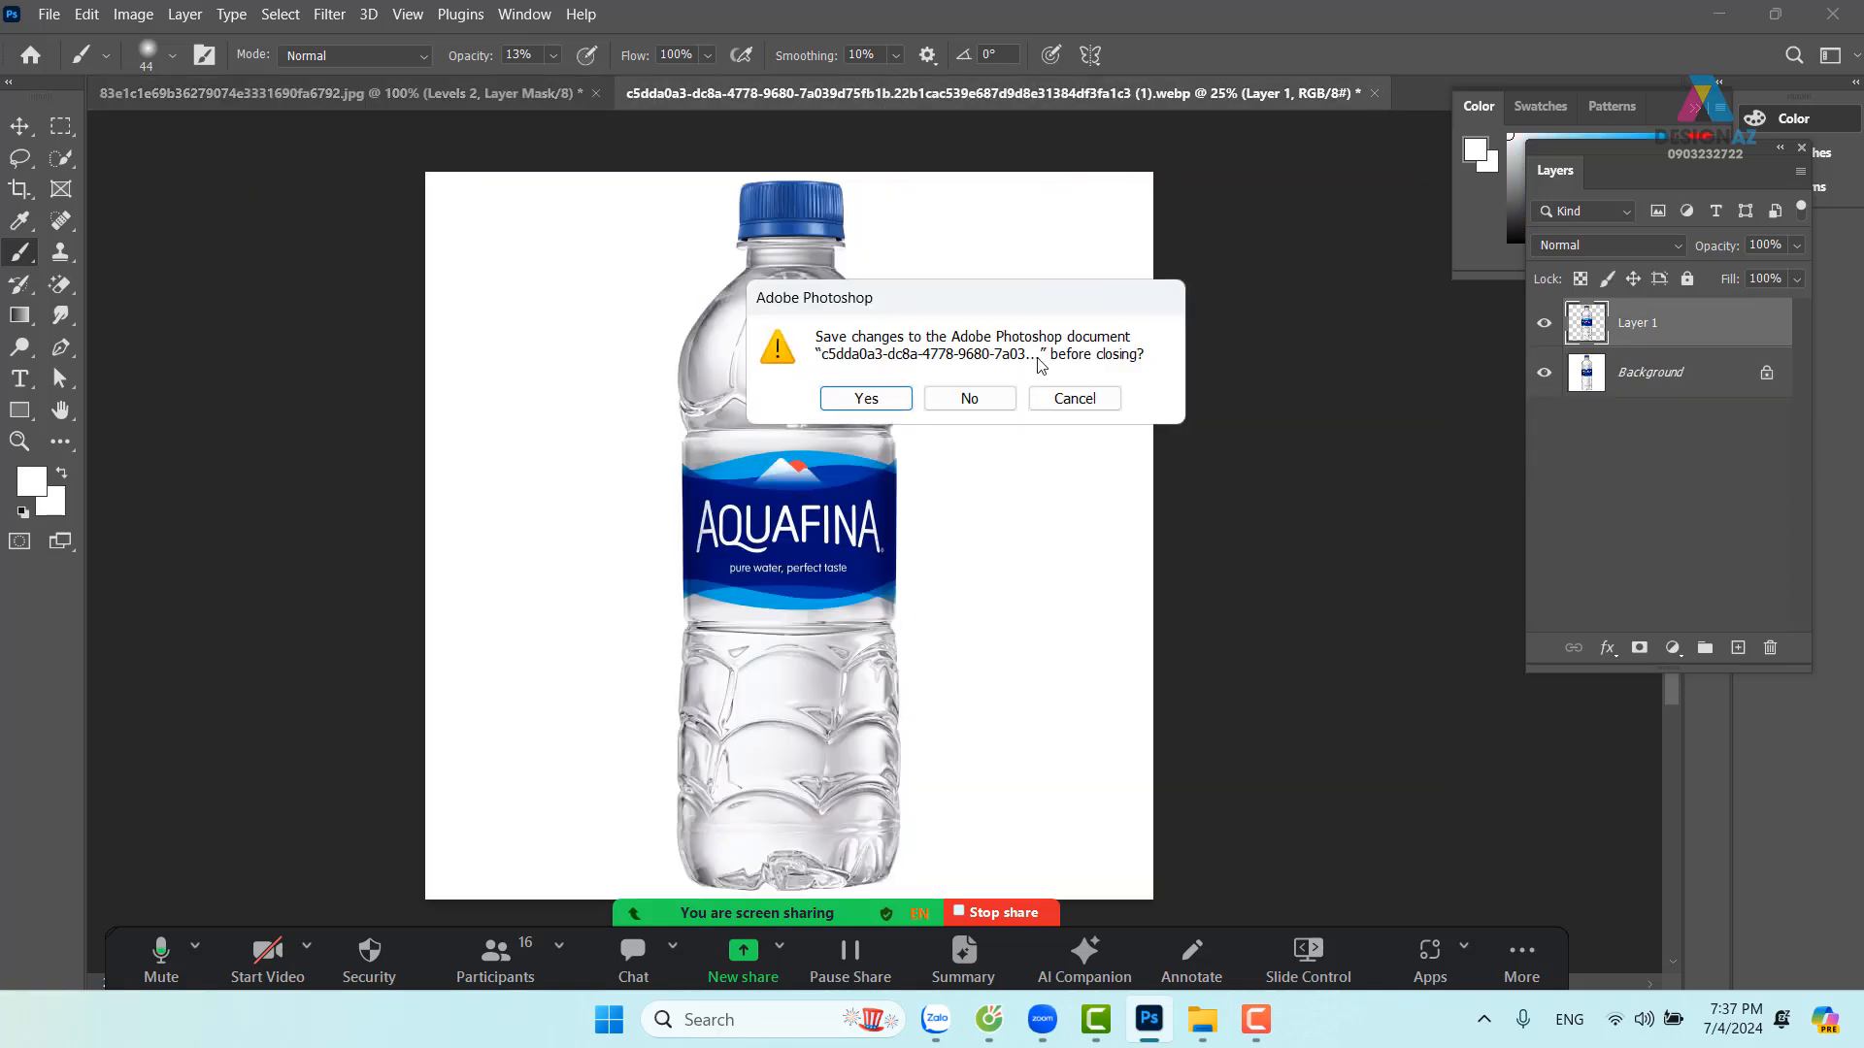
left_click(982, 400)
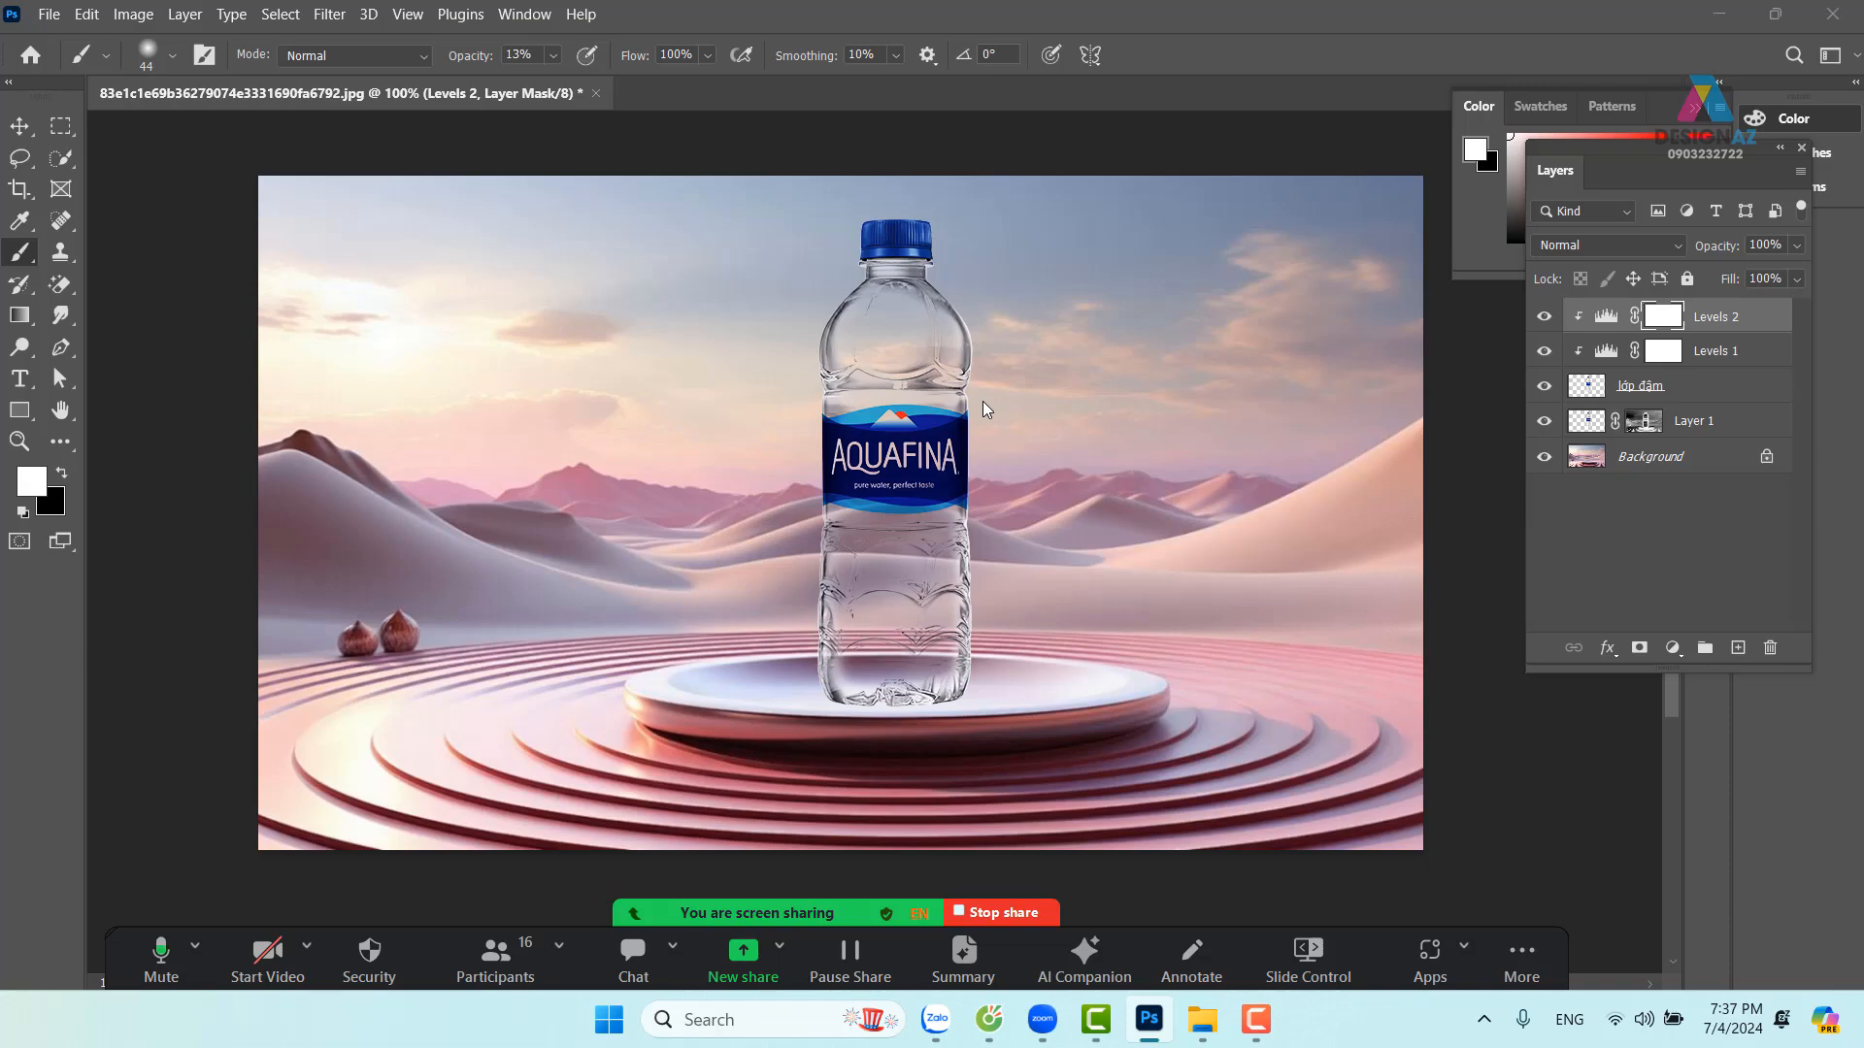
Open the water-droplet image from the chưa lọc folder under ảnh mới tư liệu on D:
key("ctrl+o")
scroll(1000, 419, "down", 10)
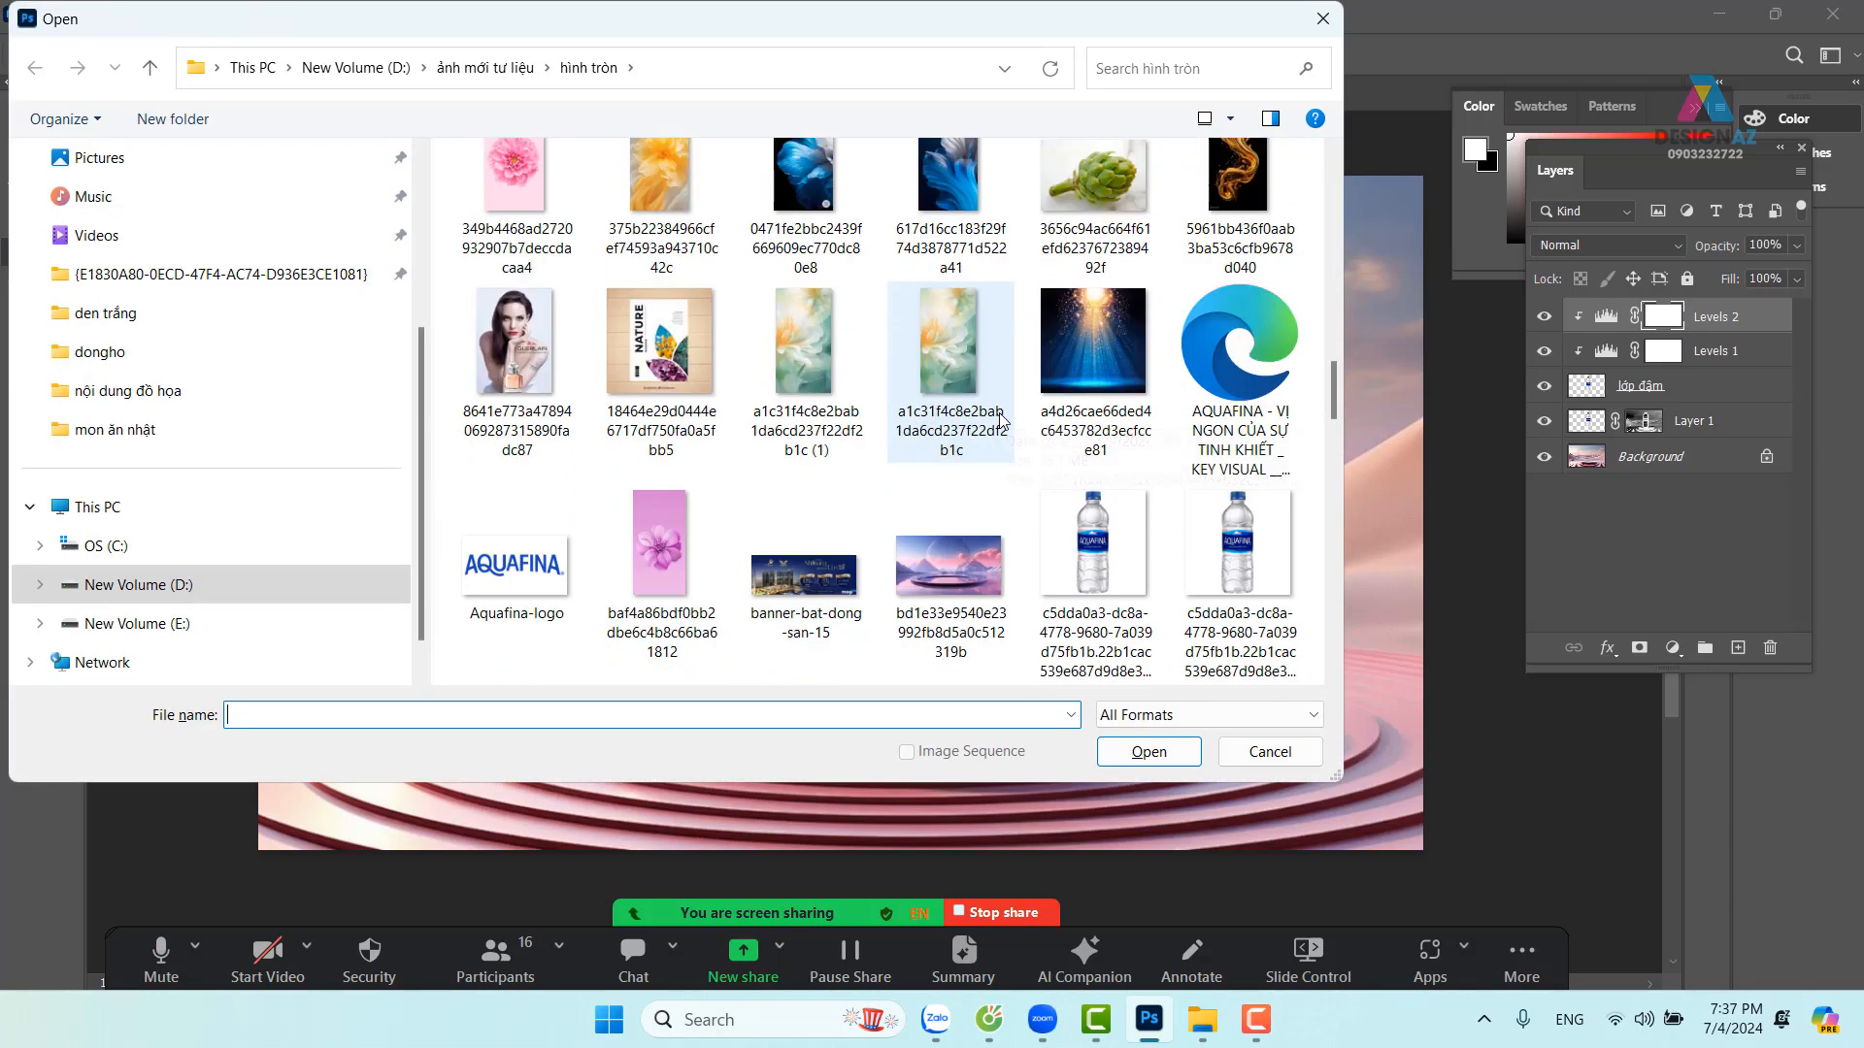
scroll(999, 411, "down", 5)
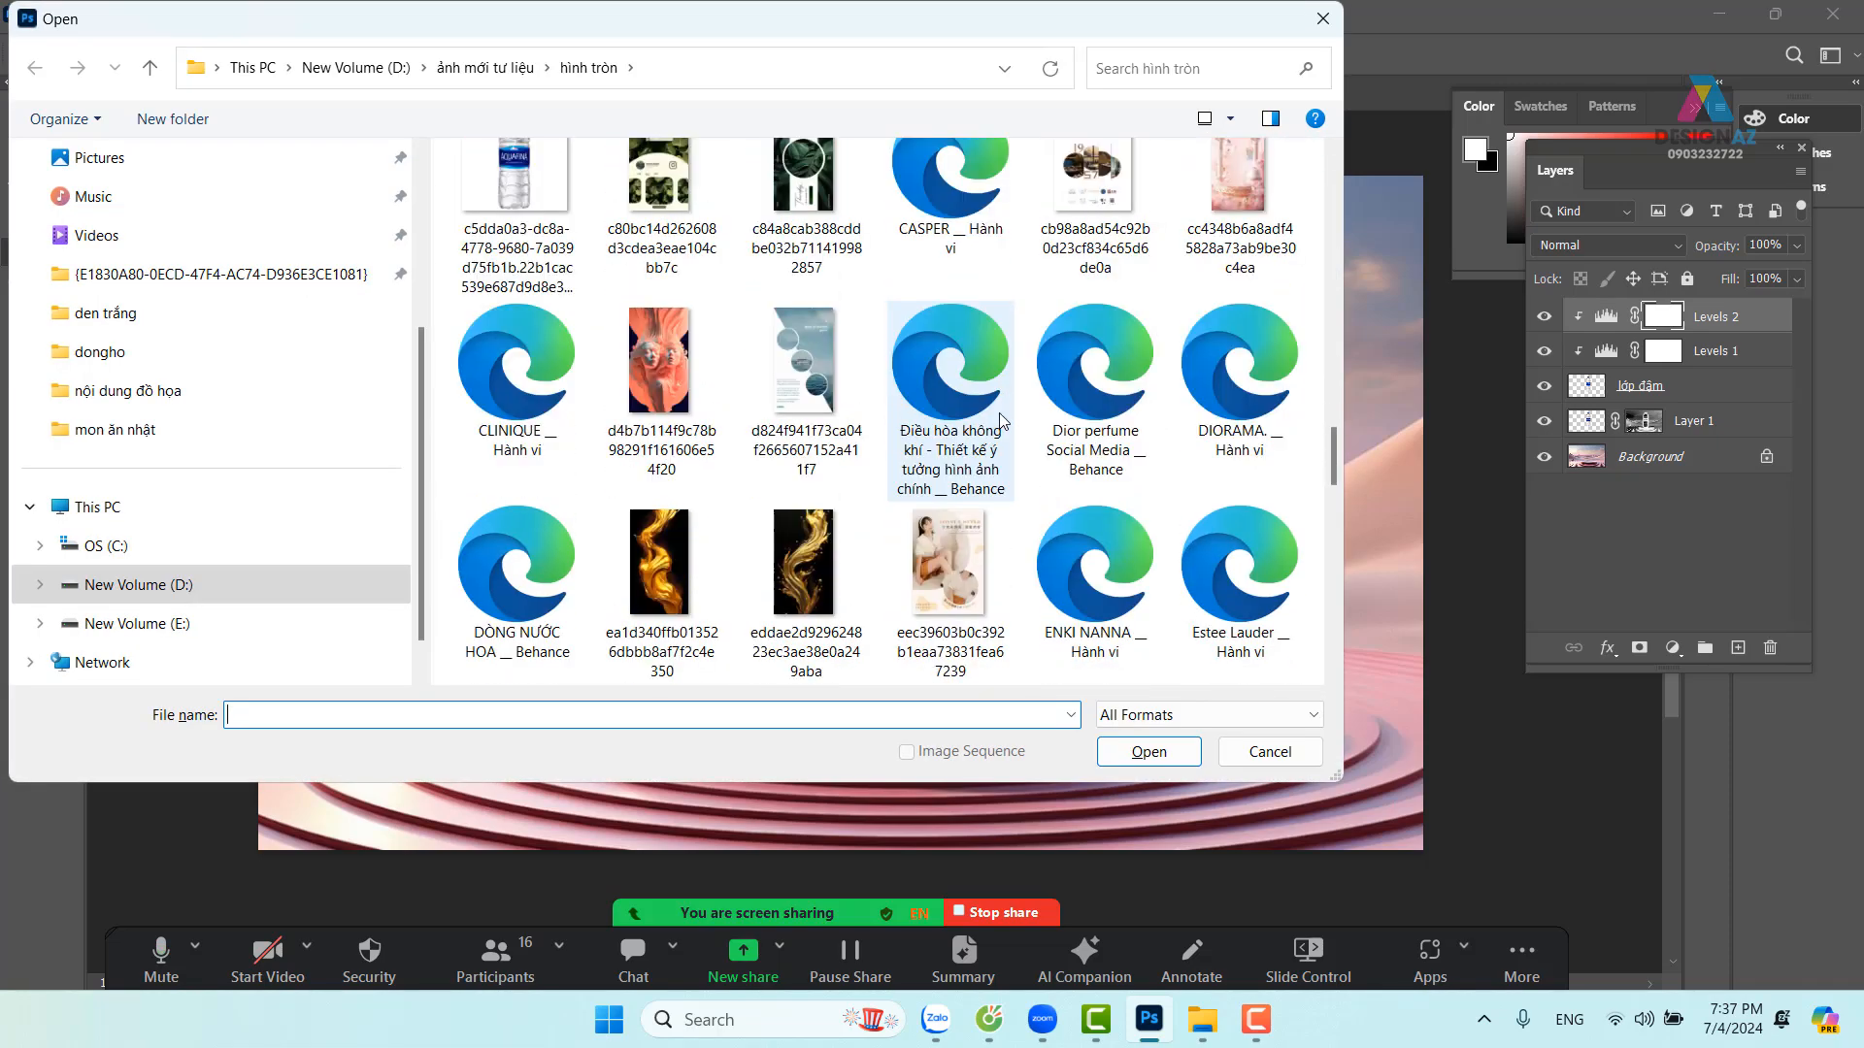
left_click(496, 69)
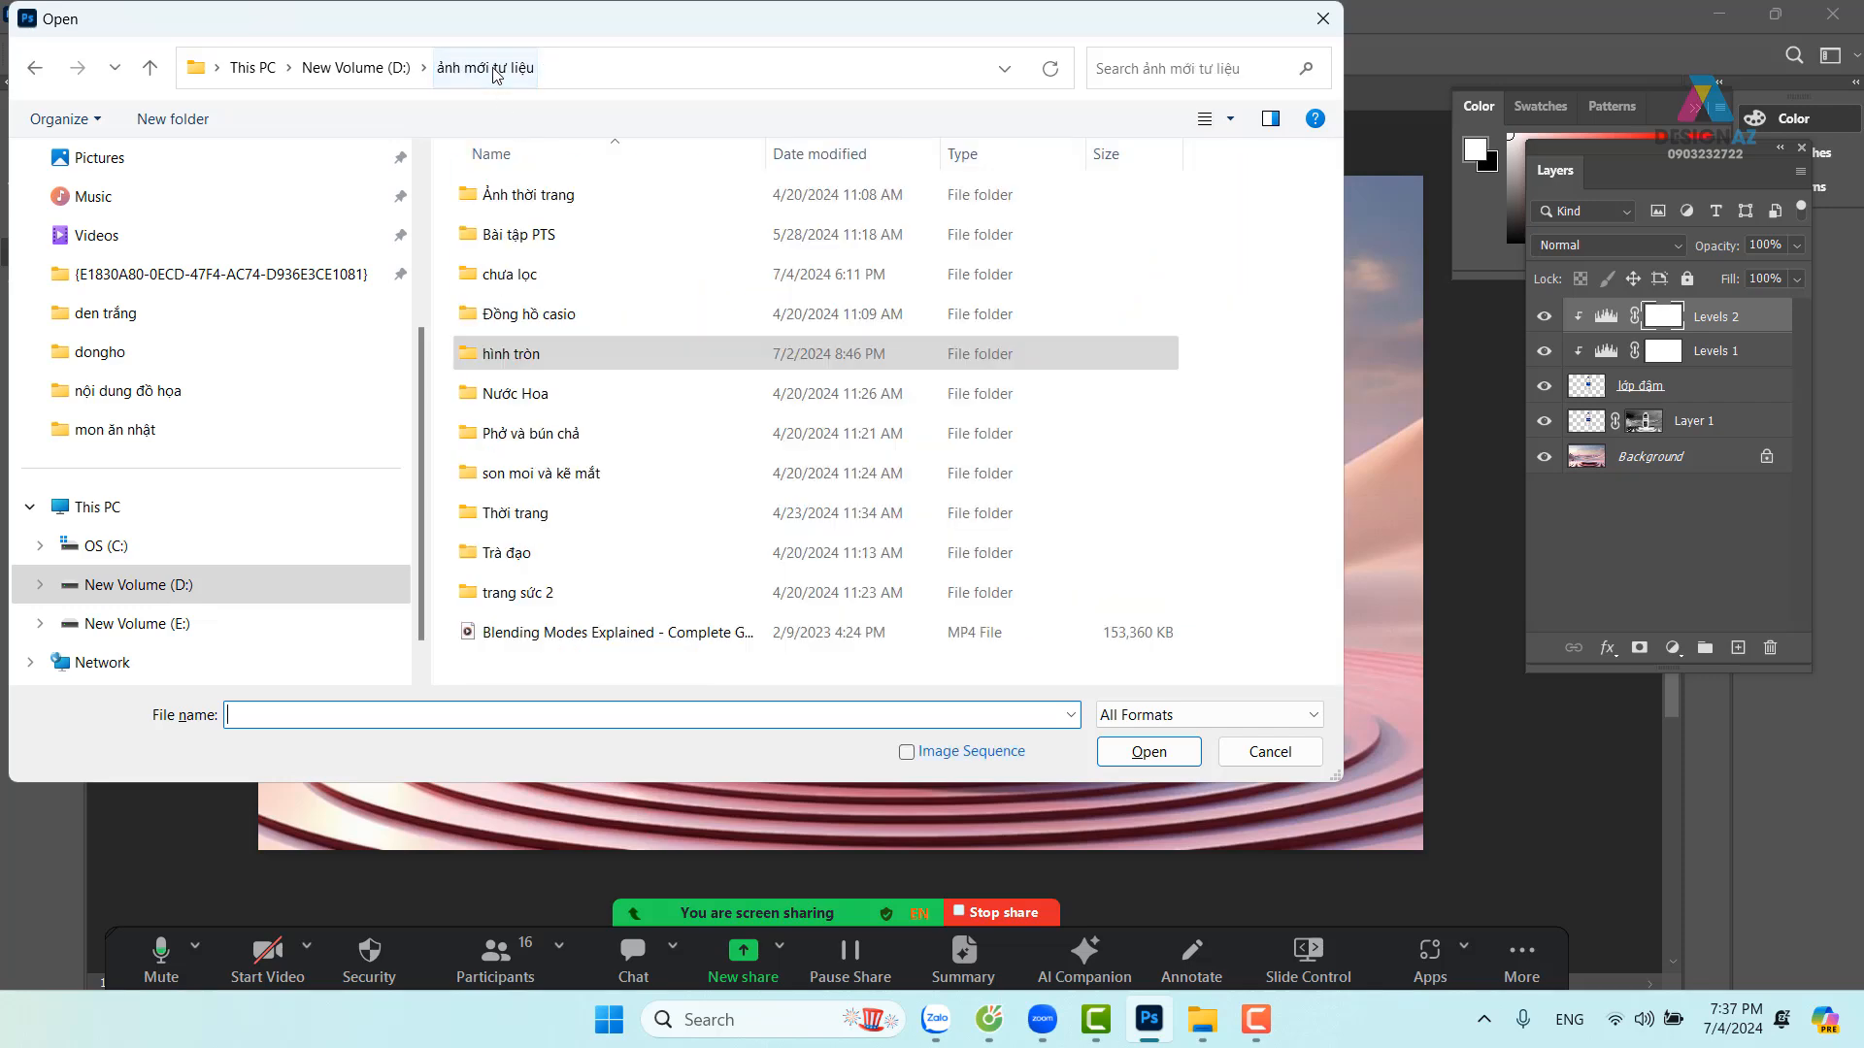
left_click(334, 71)
double_click(543, 241)
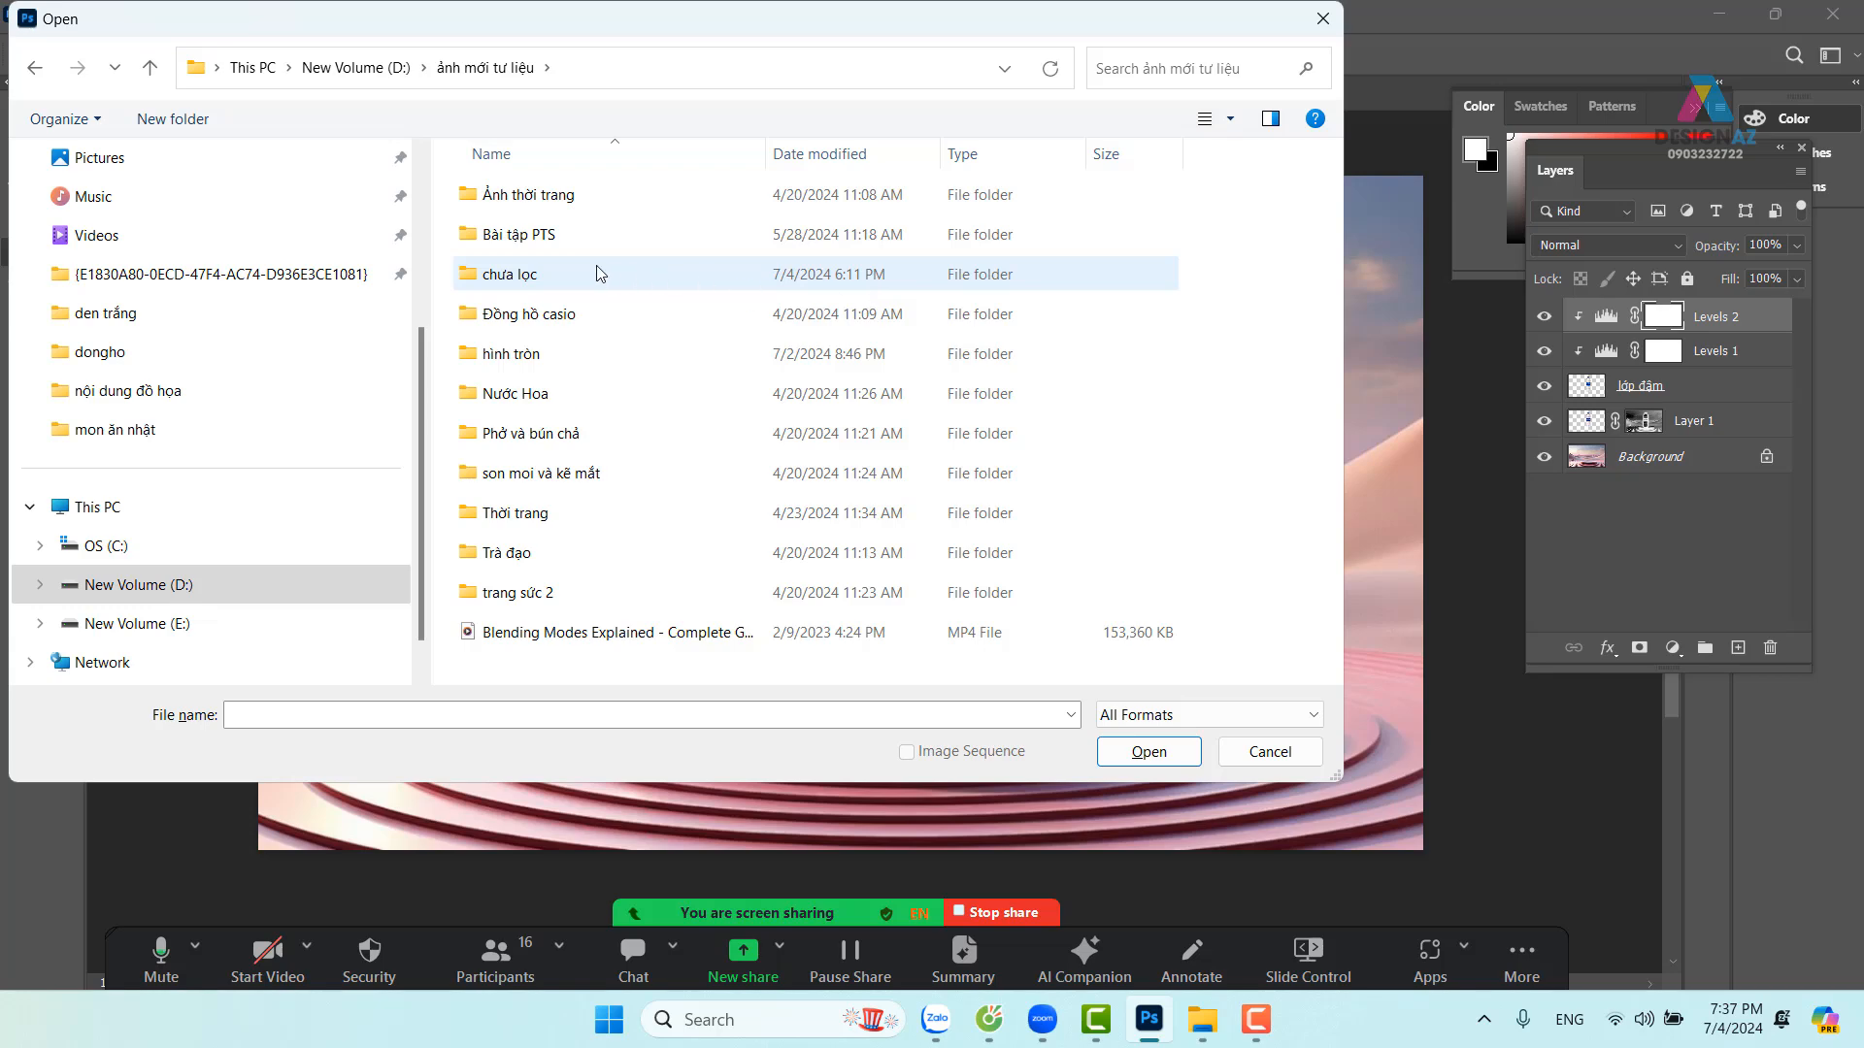
double_click(546, 276)
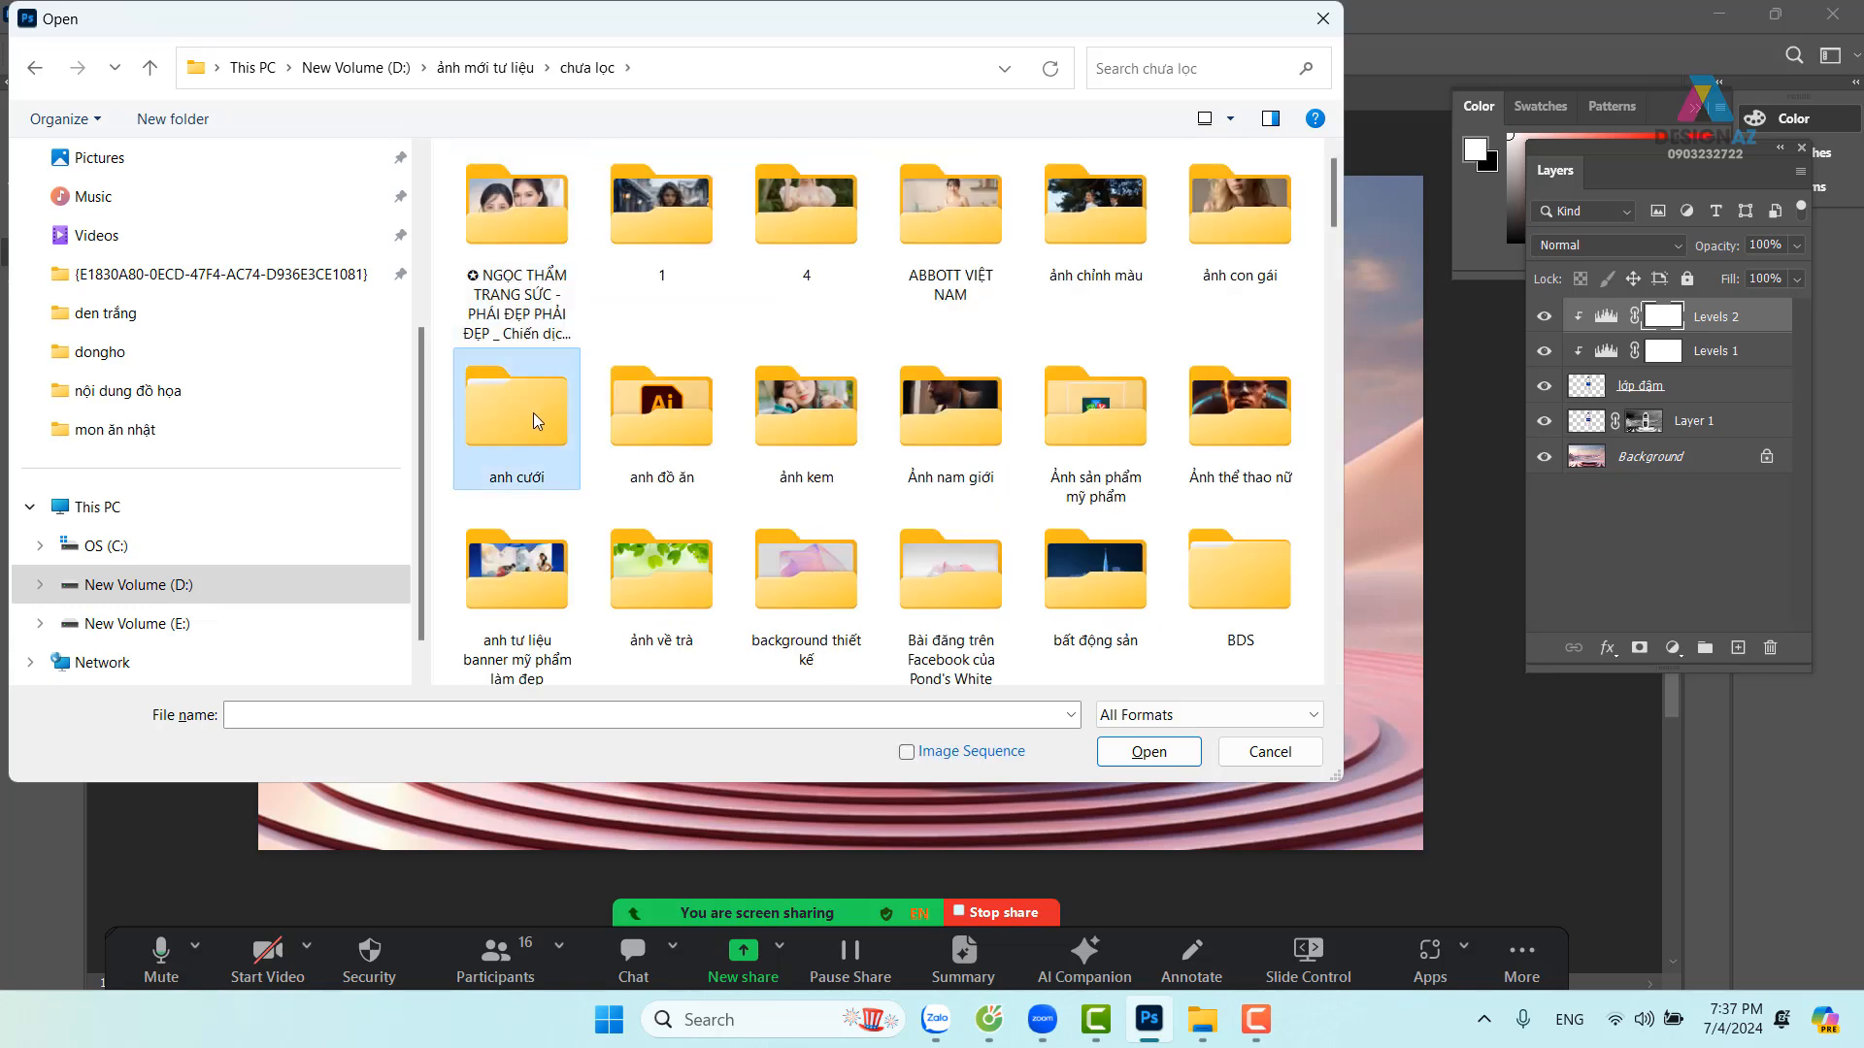
scroll(533, 411, "down", 5)
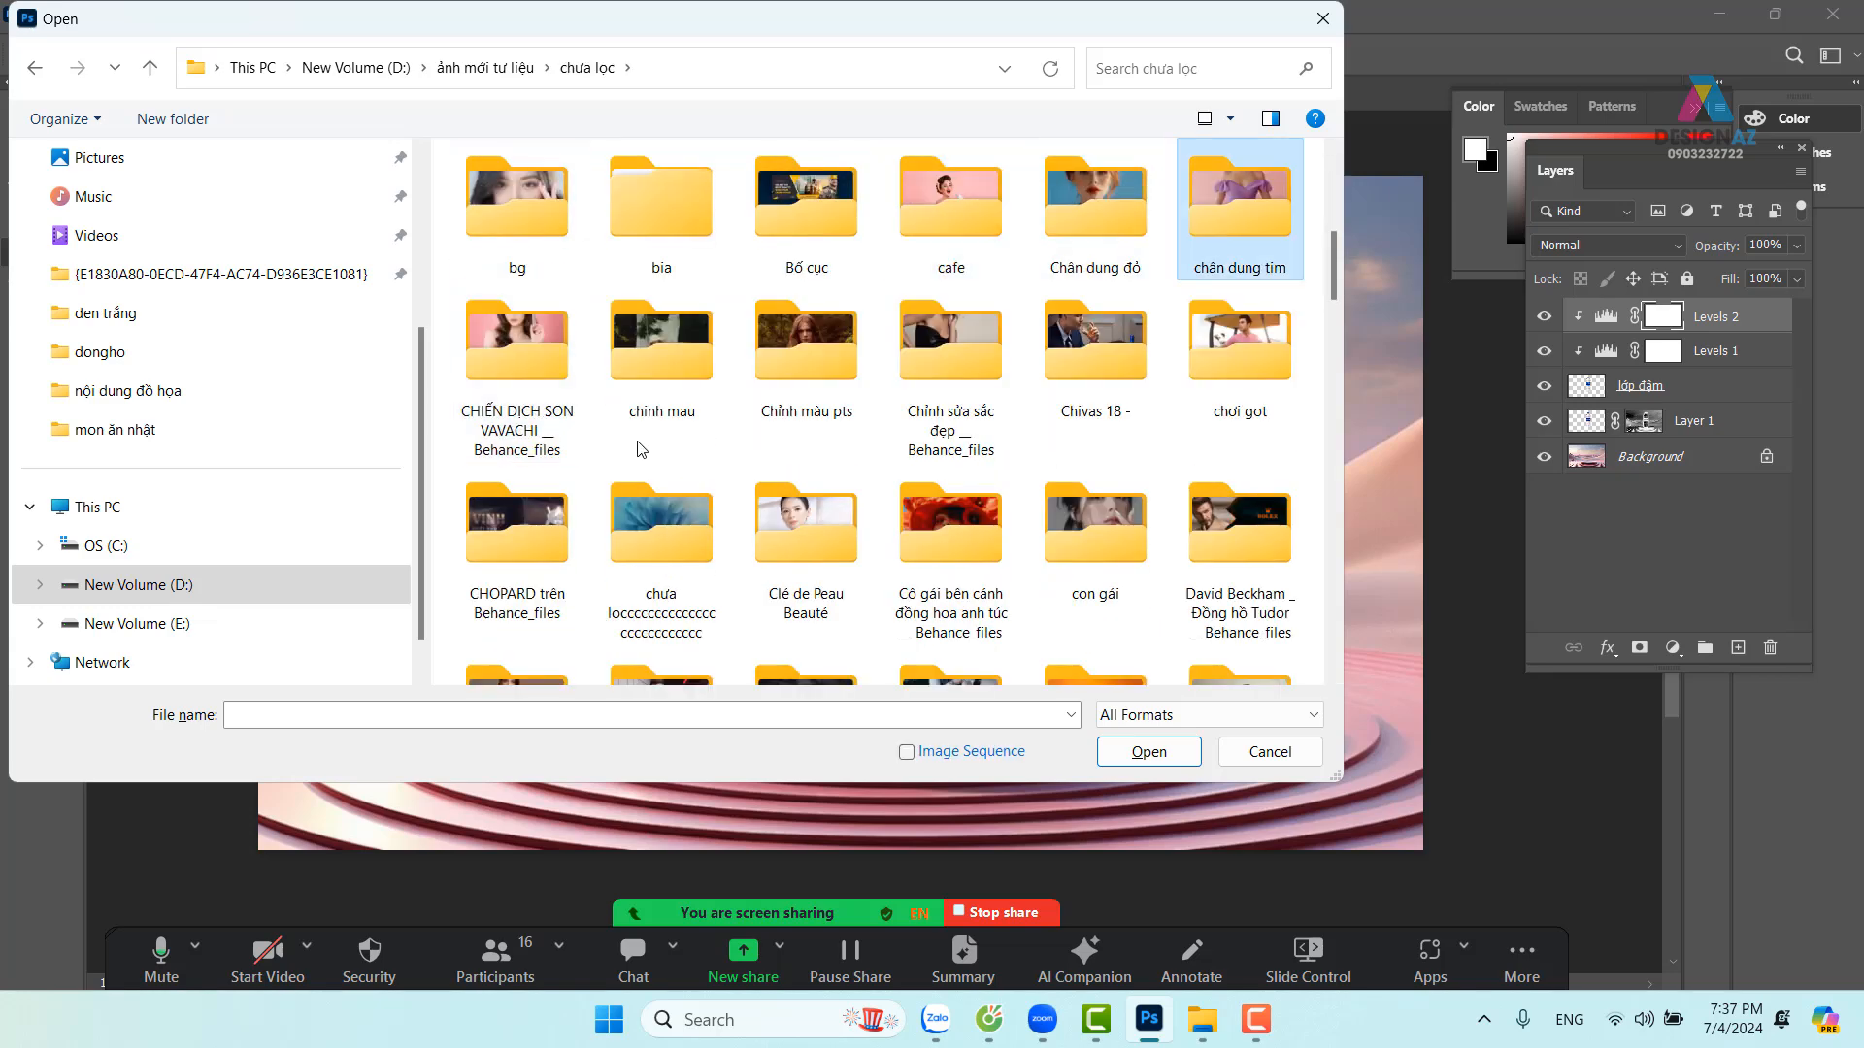
double_click(691, 549)
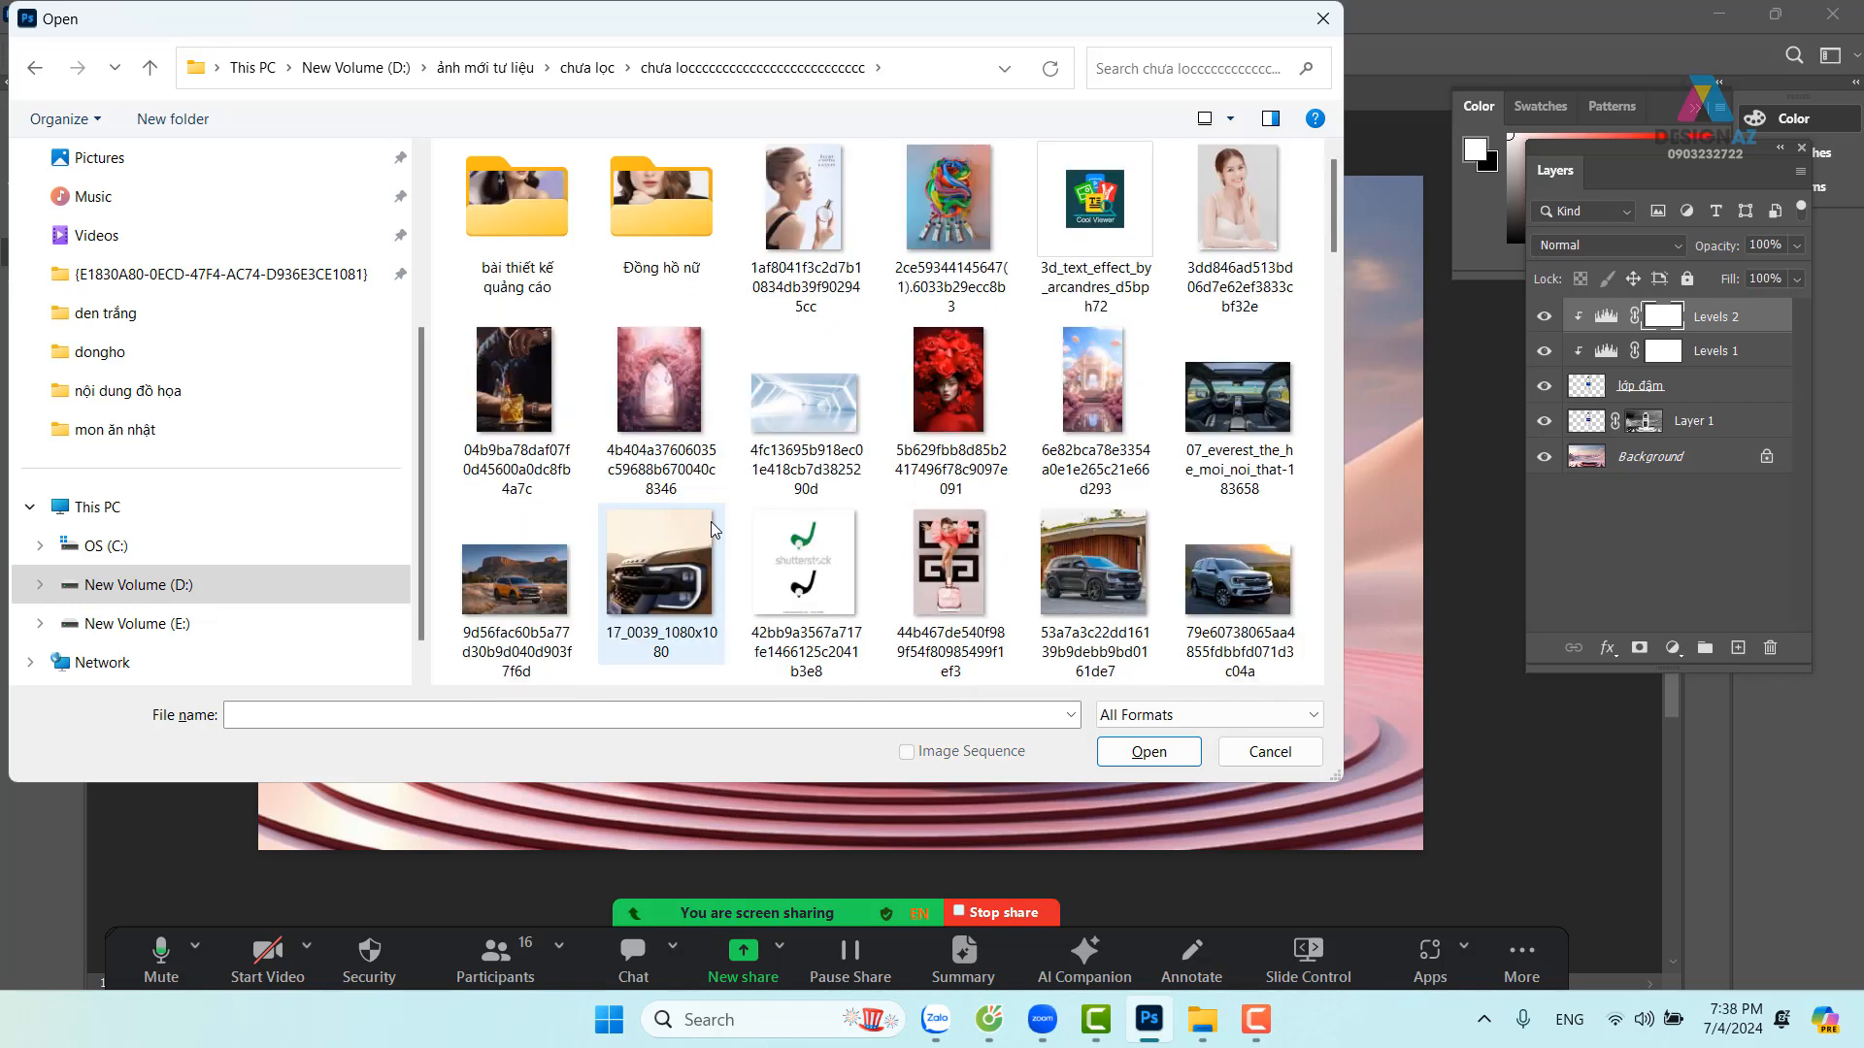
scroll(704, 534, "down", 6)
scroll(714, 529, "up", 1)
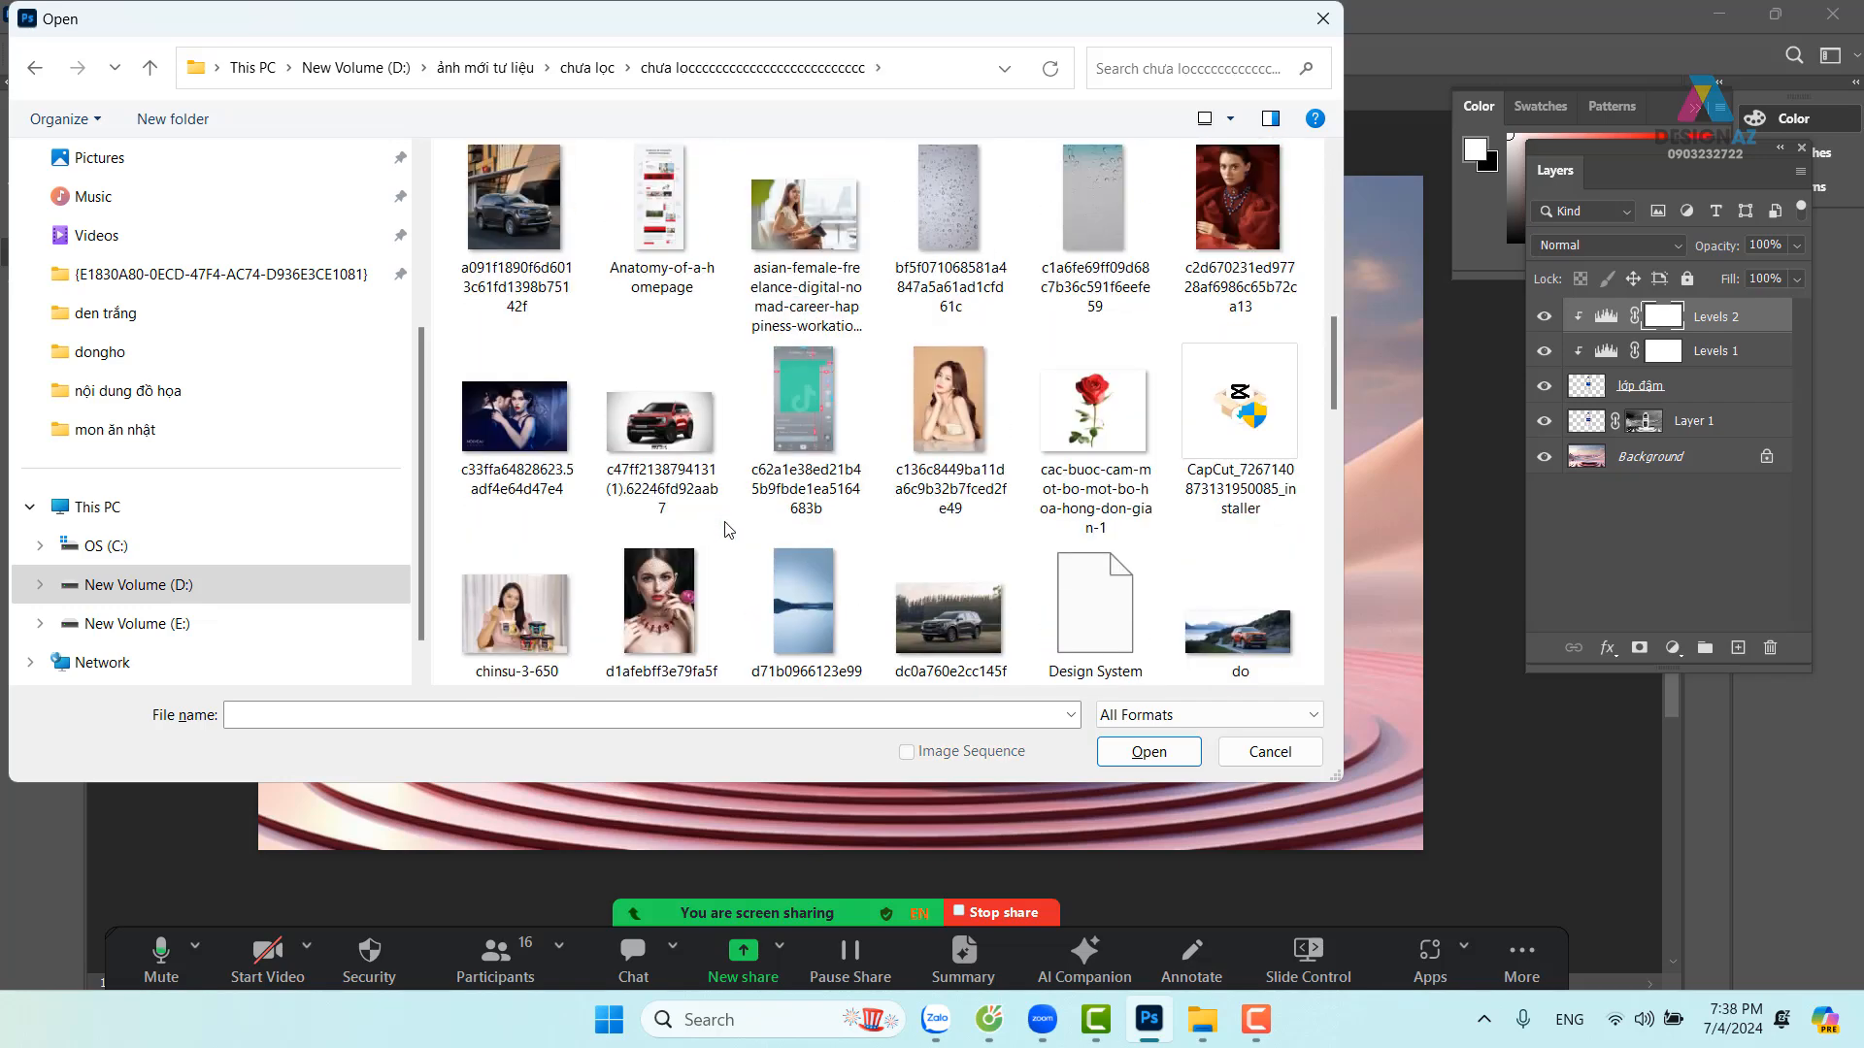
left_click(1129, 296)
left_click(1146, 754)
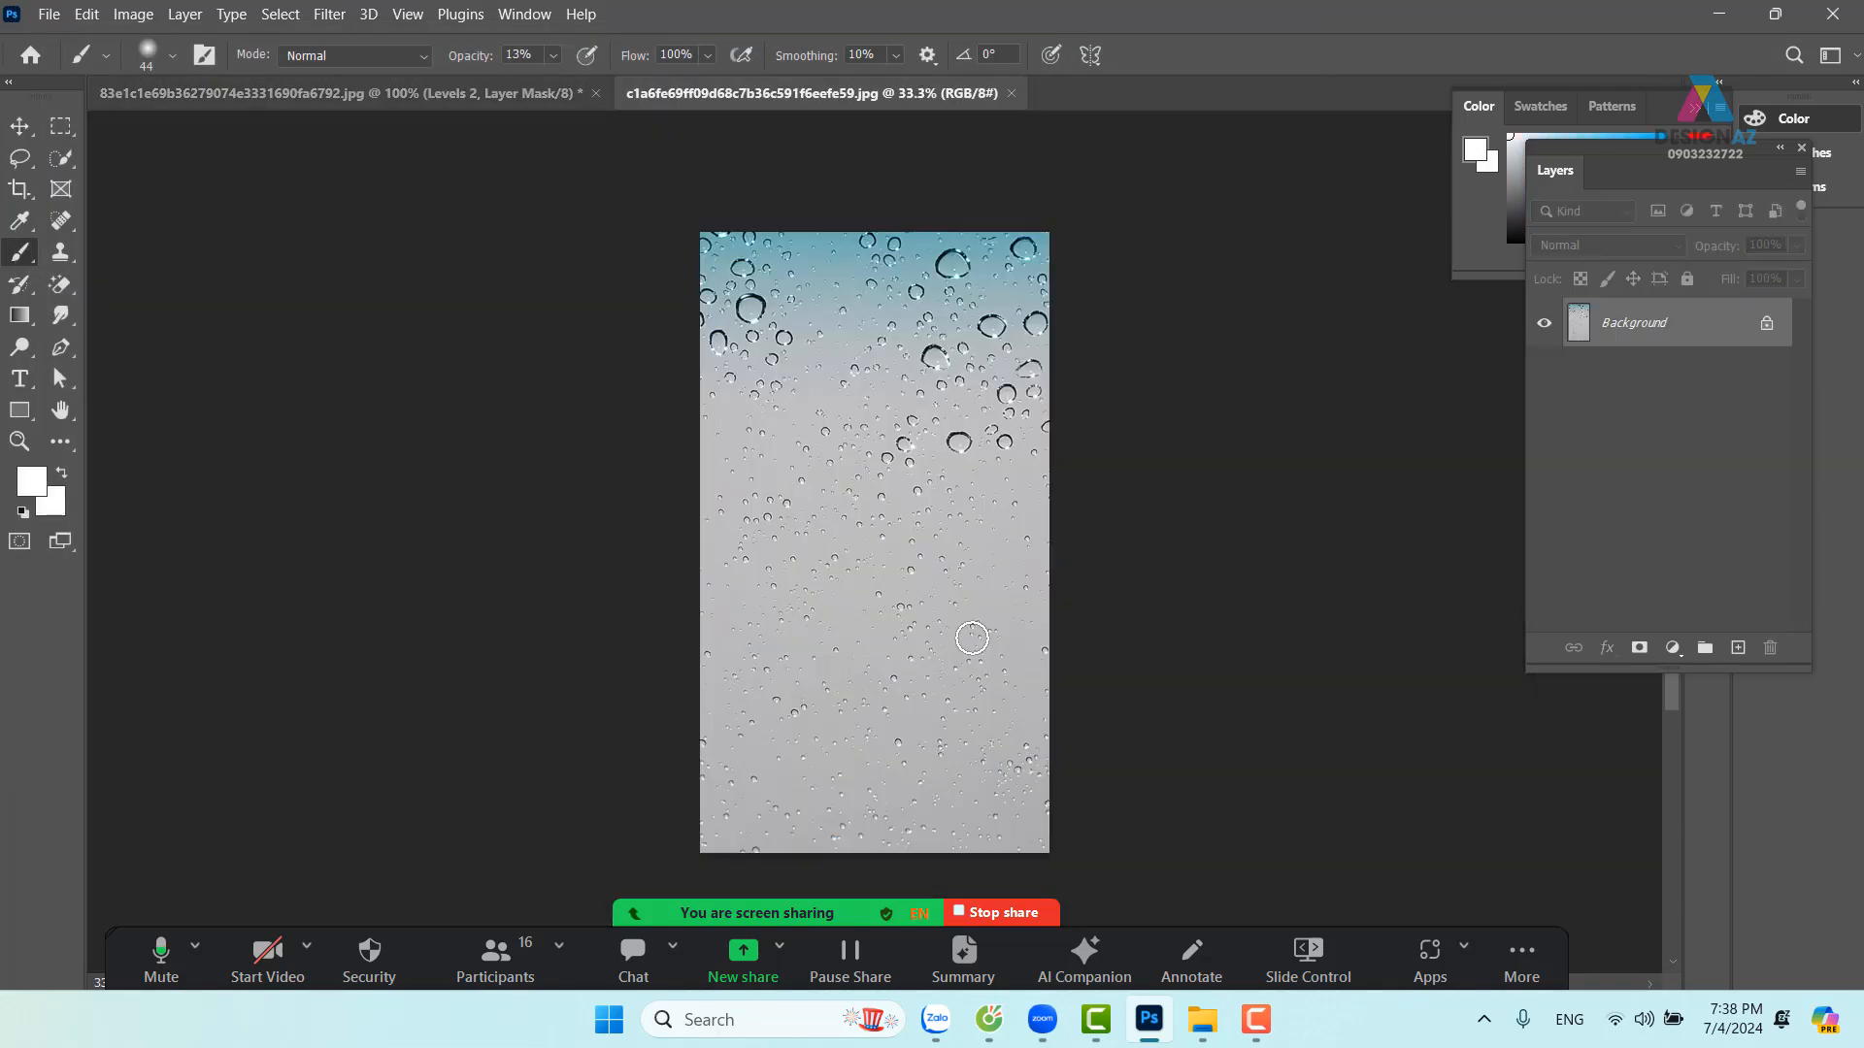
Paste the whole droplet image into the bottle scene as a layer clipped above lớp đậm
key("ctrl+a")
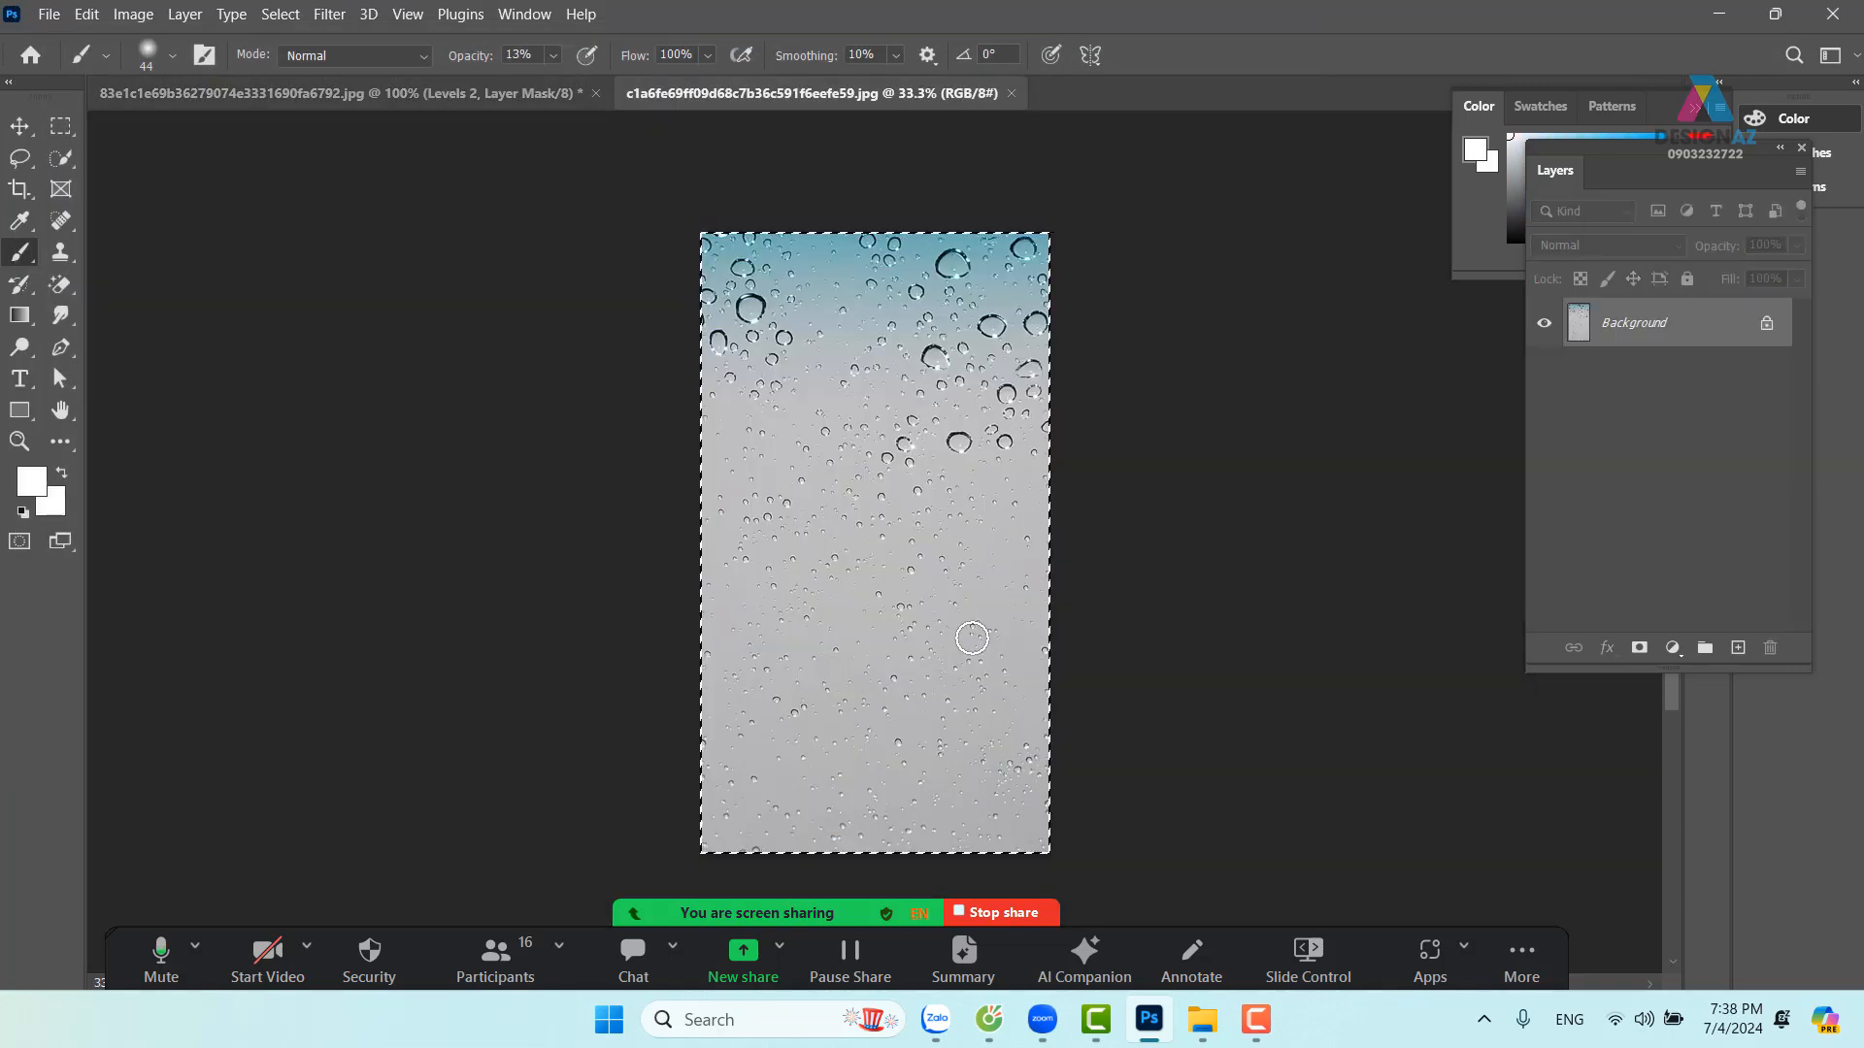
left_click(316, 91)
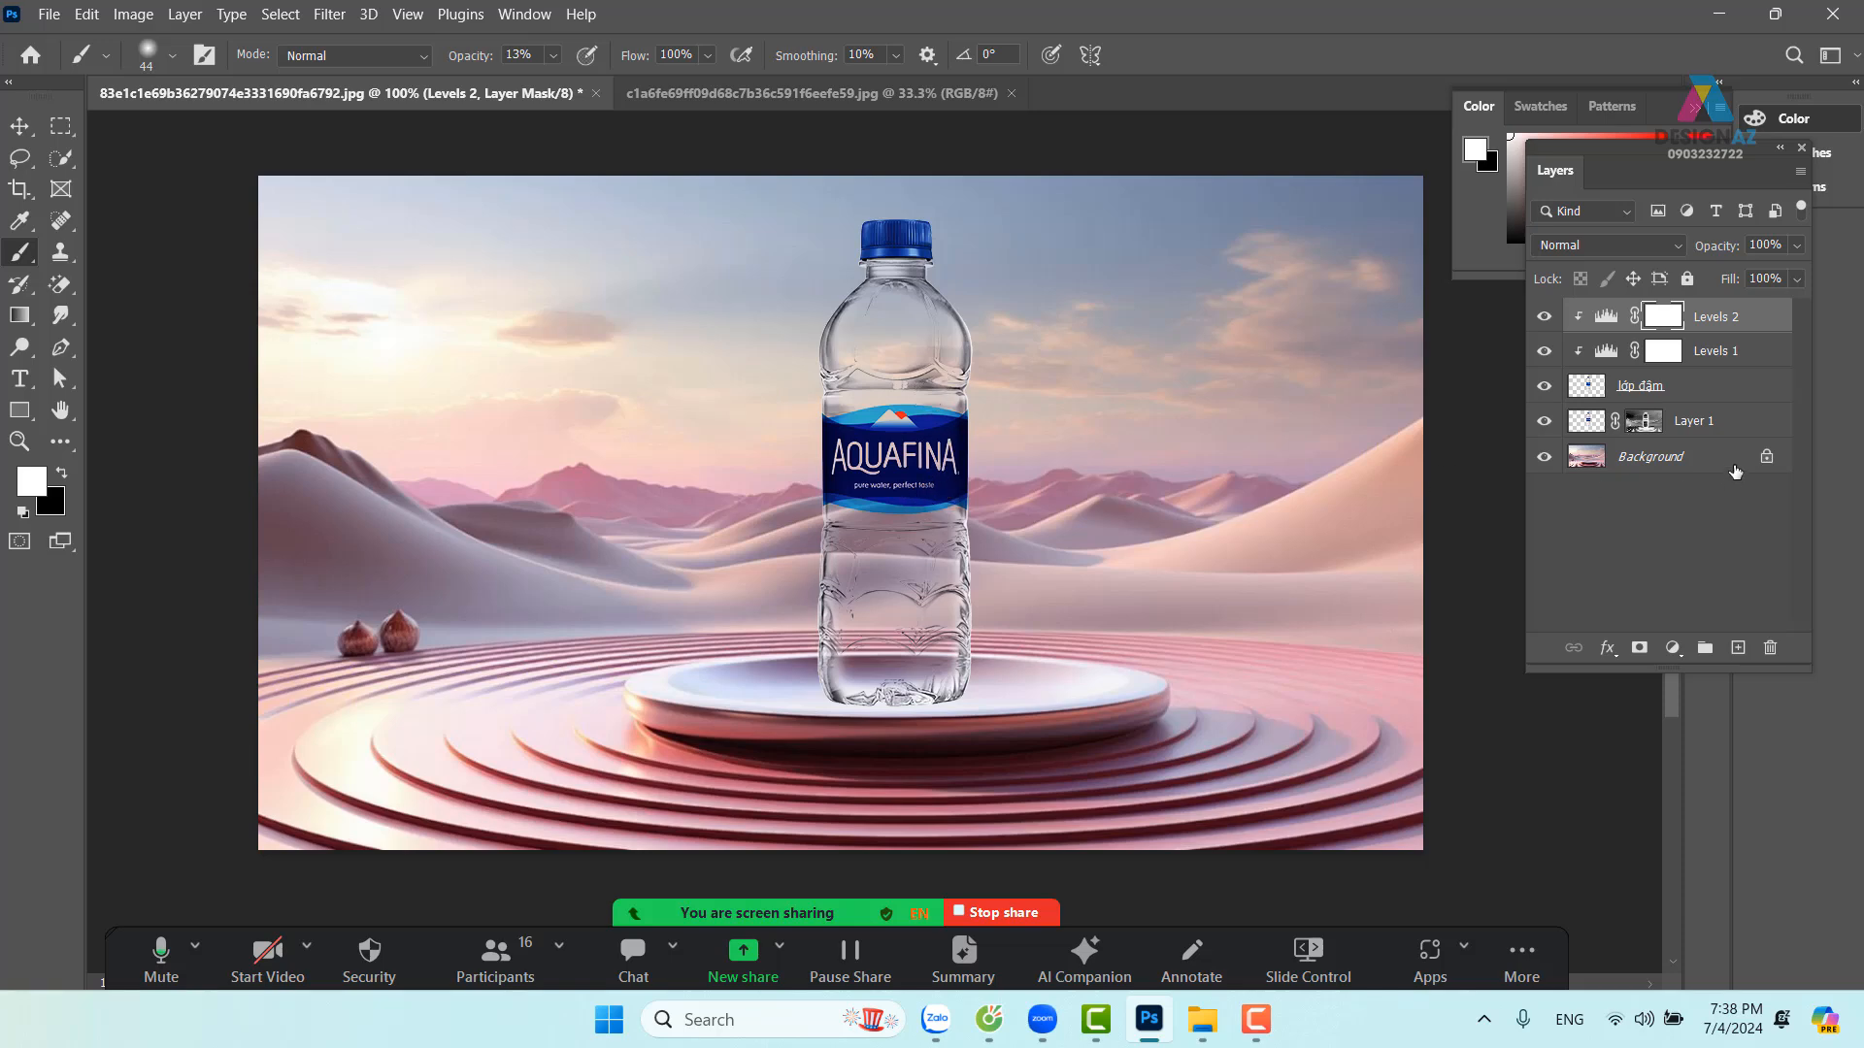
left_click(1711, 387)
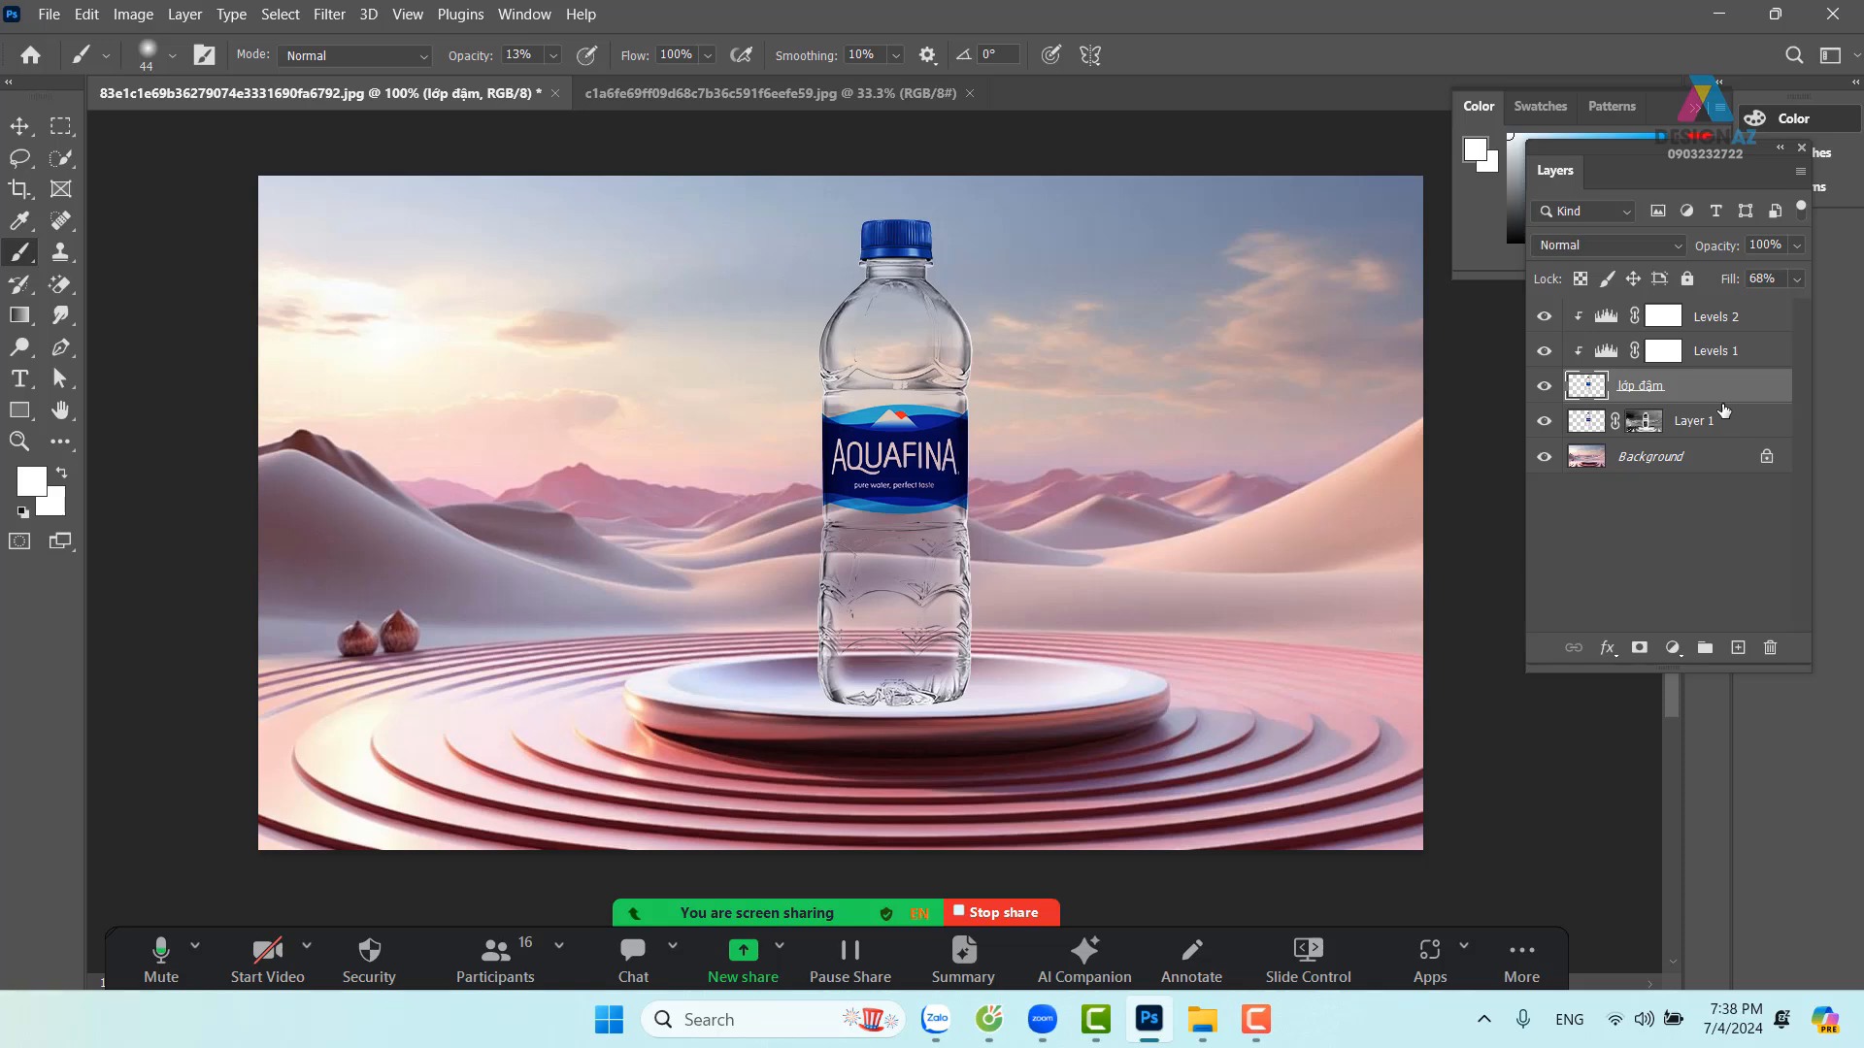
key("ctrl+v")
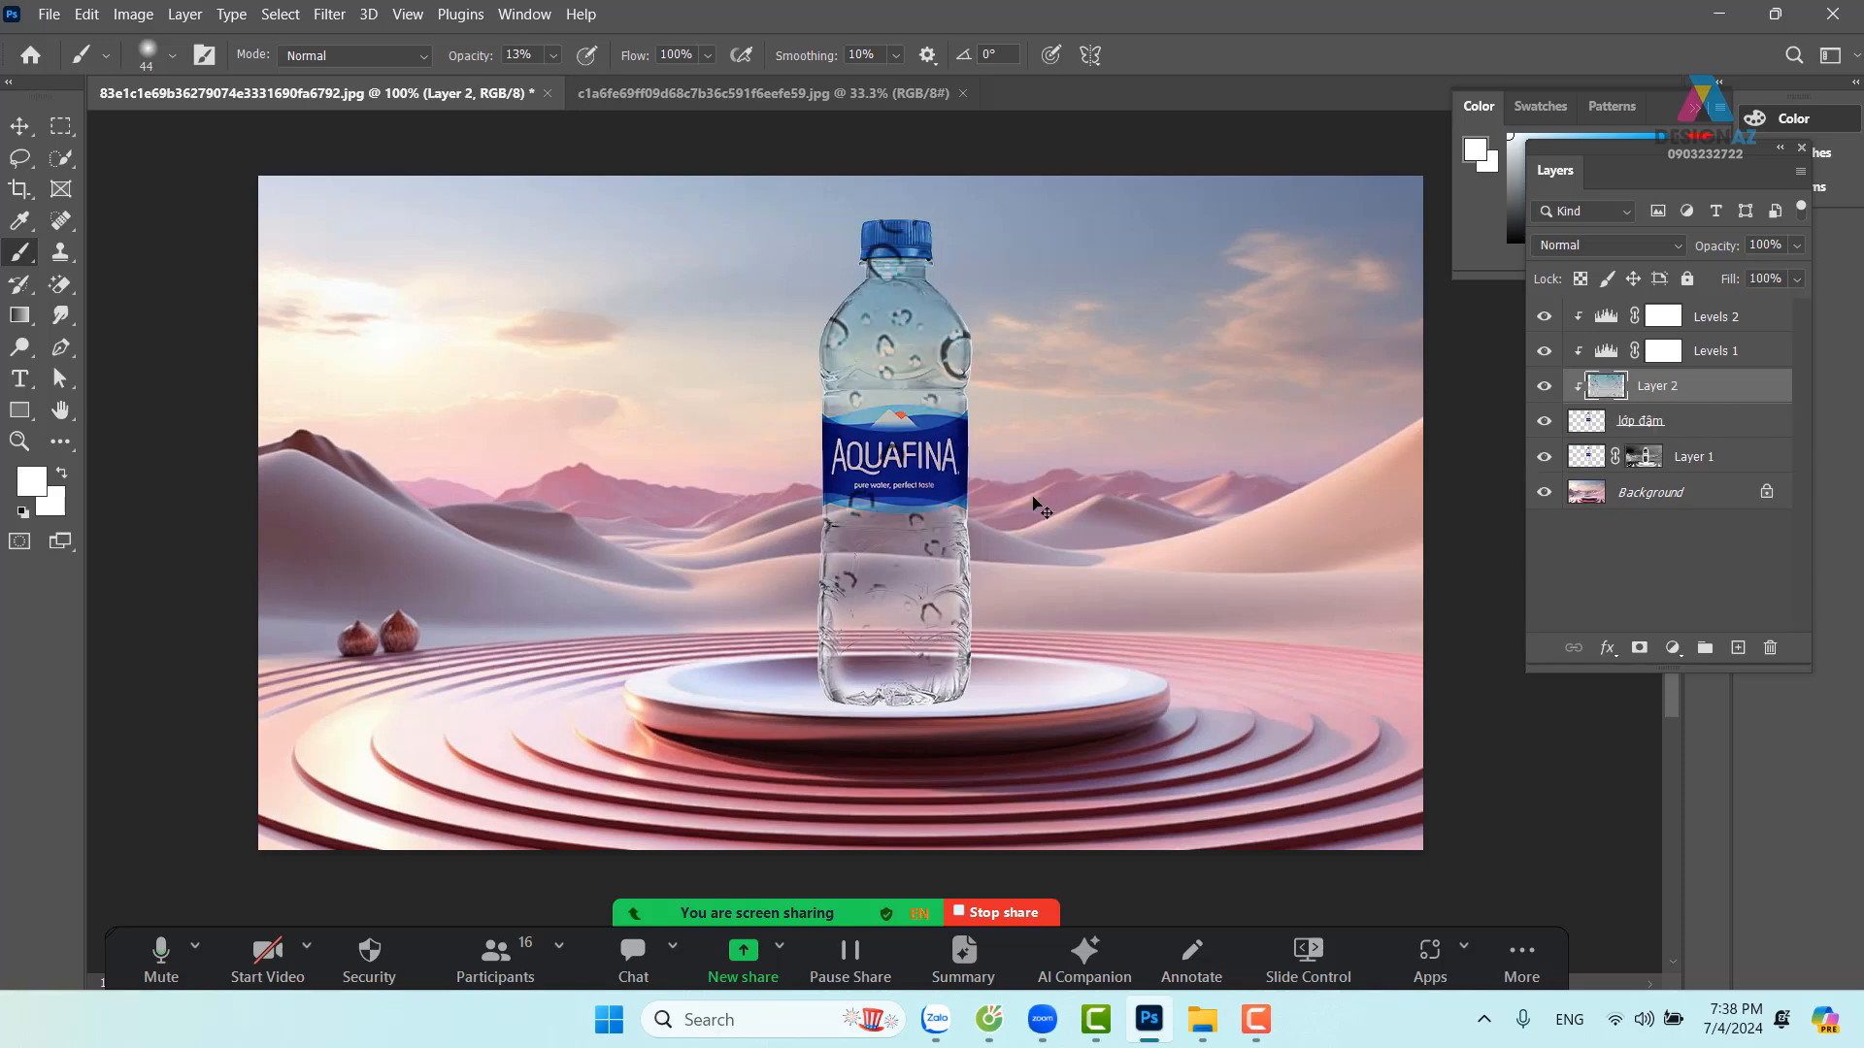
Scale the droplet layer down to about 22% and position it over the bottle
key("ctrl+t")
left_click_drag(317, 179, 792, 522)
left_click_drag(1089, 647, 952, 227)
left_click_drag(1233, 220, 921, 771)
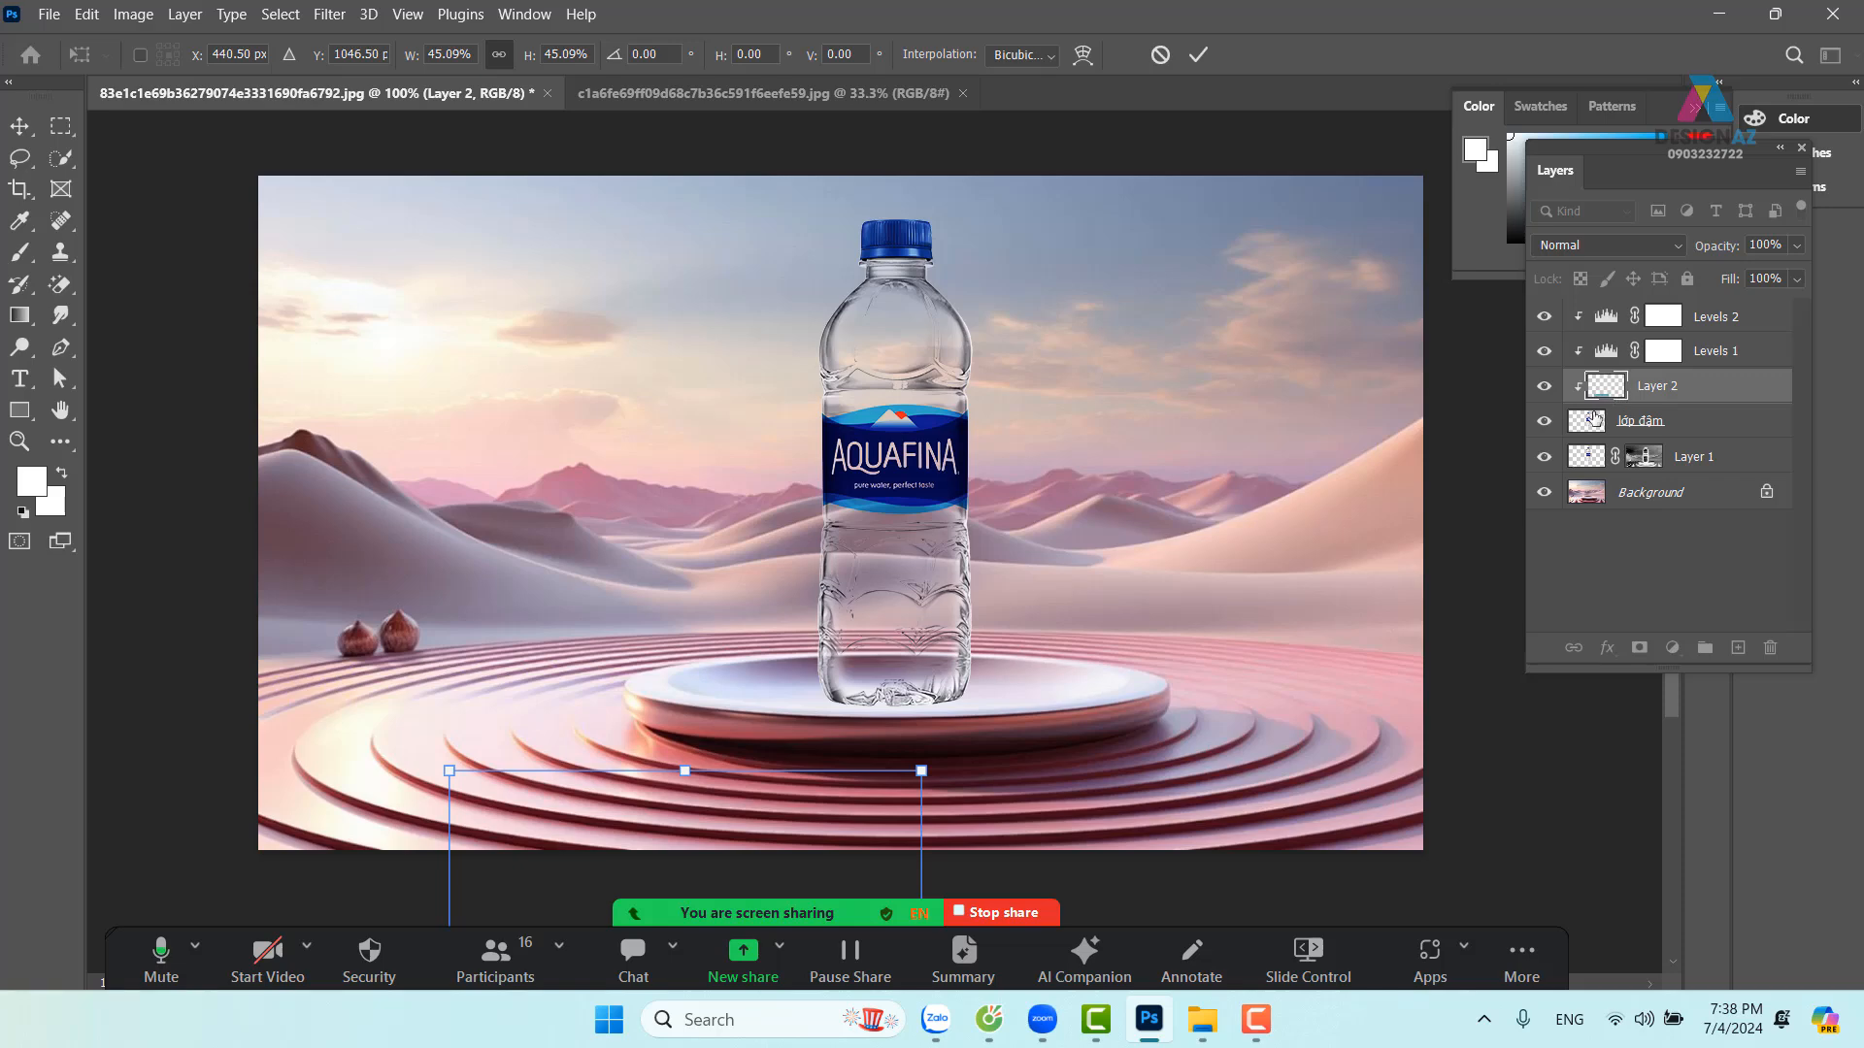
left_click_drag(789, 795, 1023, 260)
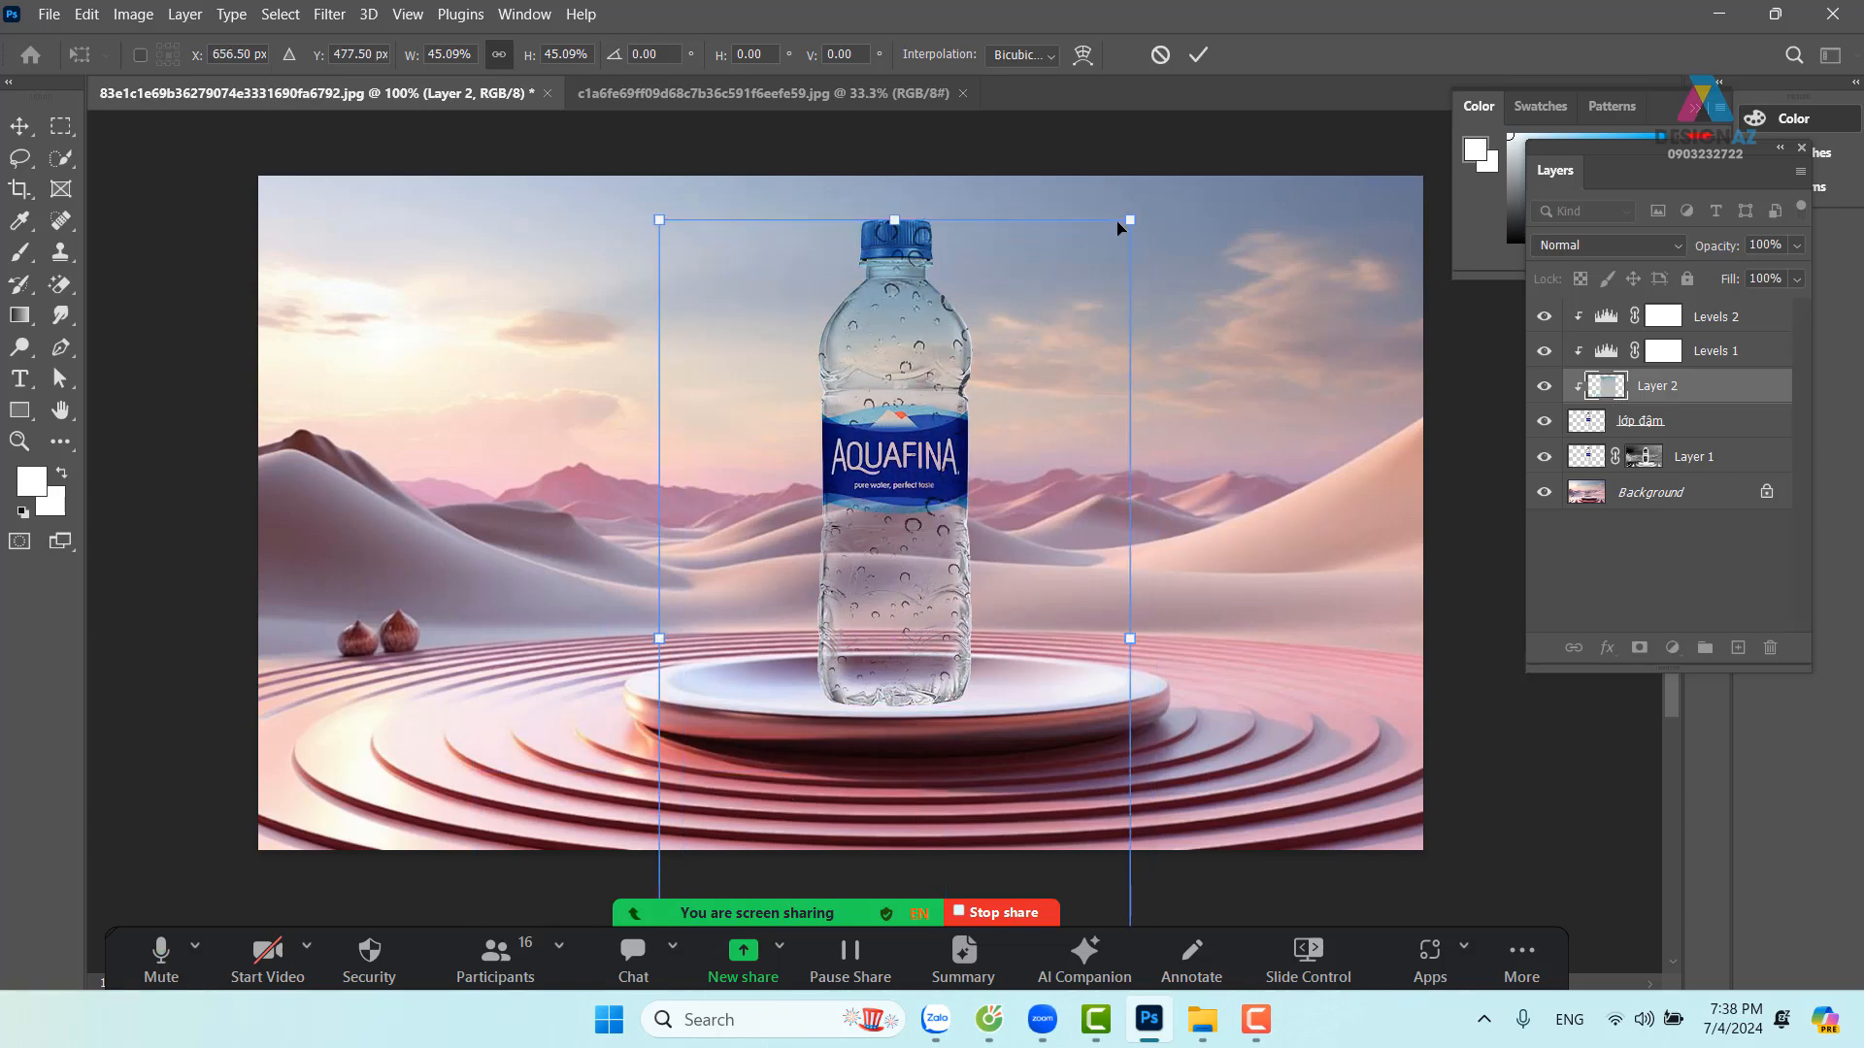
left_click_drag(1127, 219, 887, 651)
left_click_drag(772, 730, 893, 360)
left_click_drag(1015, 282, 996, 302)
left_click_drag(778, 304, 792, 327)
left_click_drag(964, 378, 961, 331)
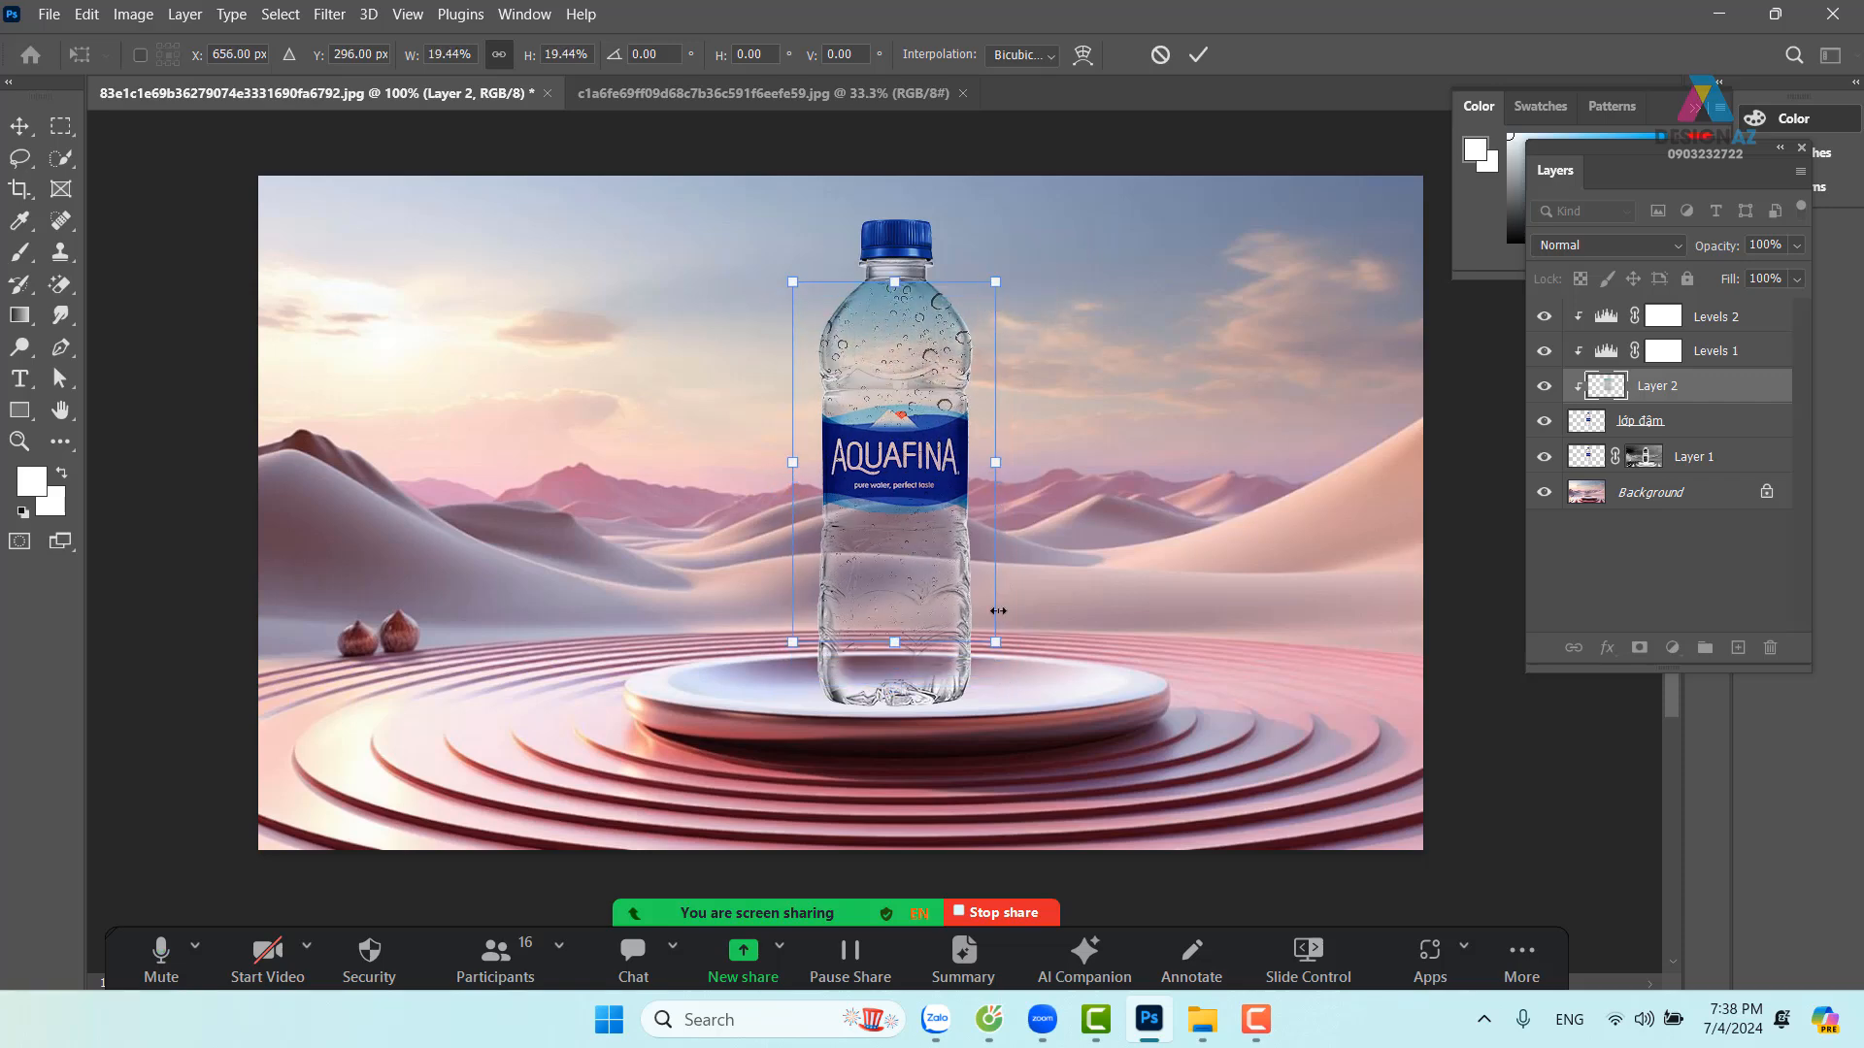
left_click_drag(996, 644, 1009, 665)
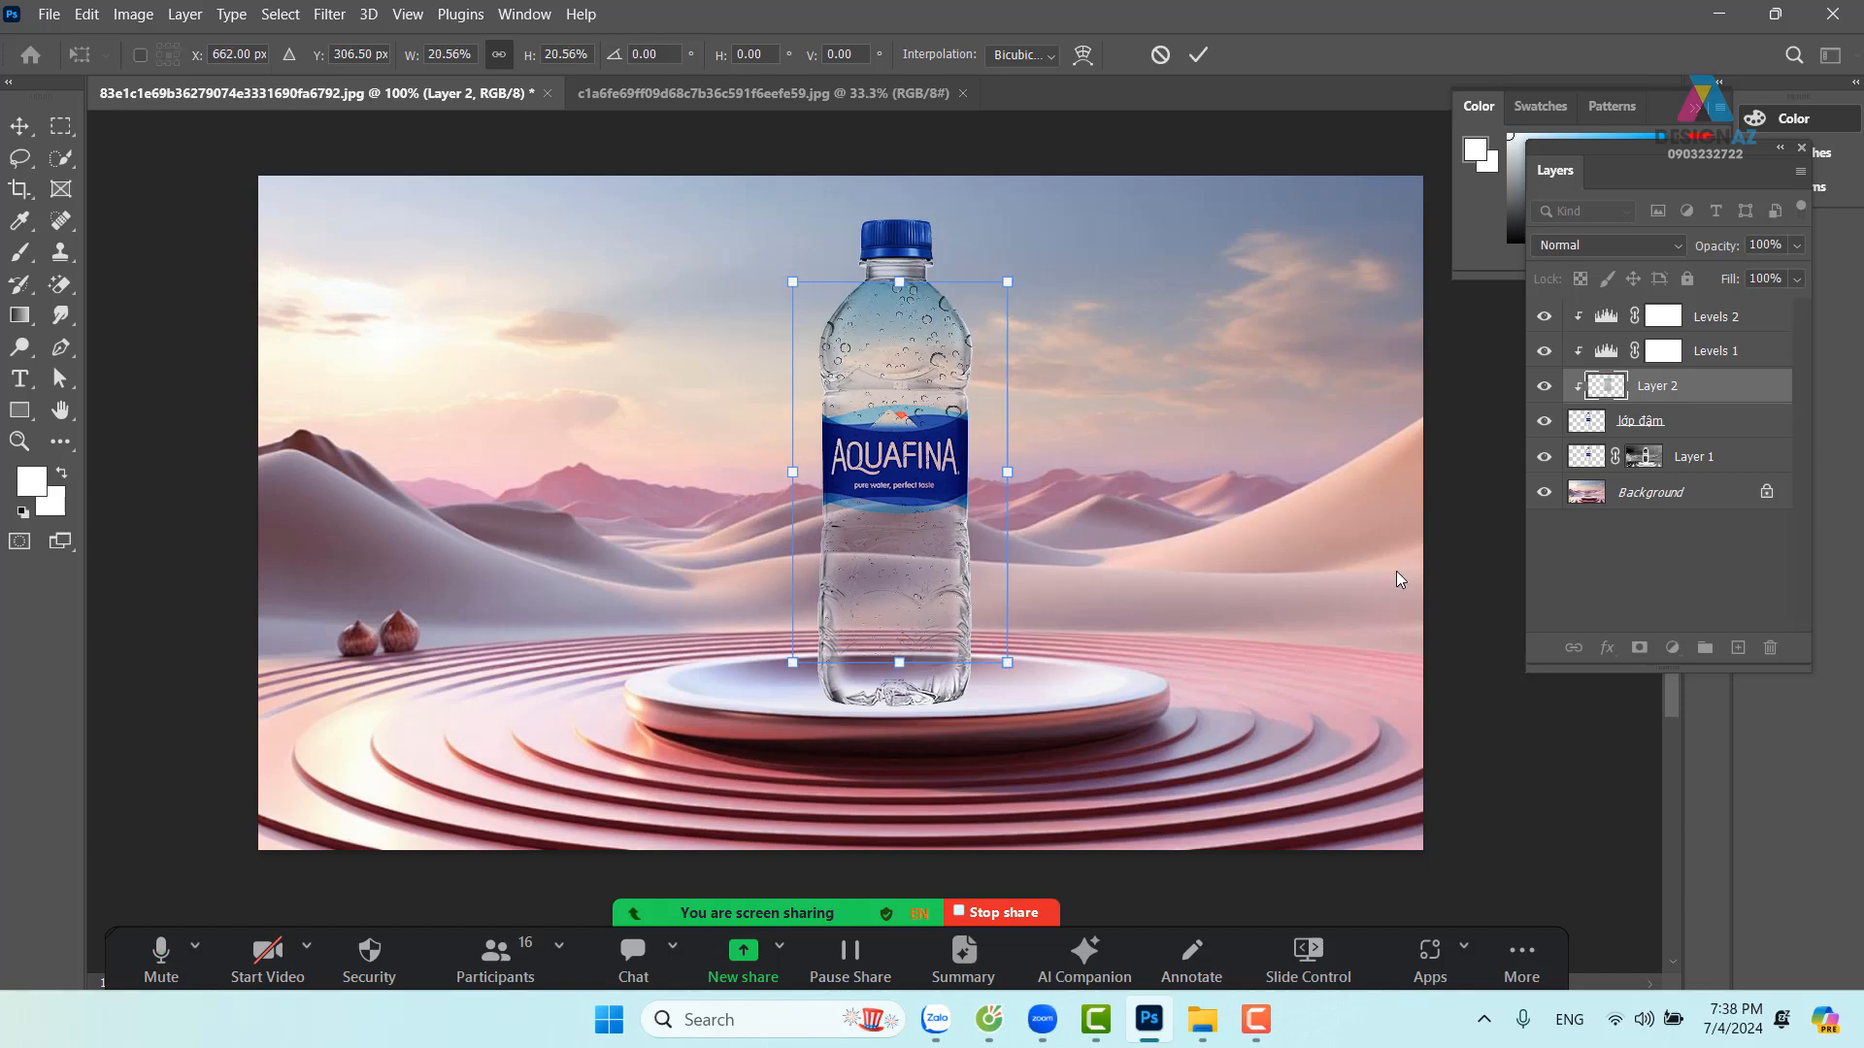
Set the droplet layer to Multiply, widen it to the bottle edges, and apply the transform
left_click(1622, 237)
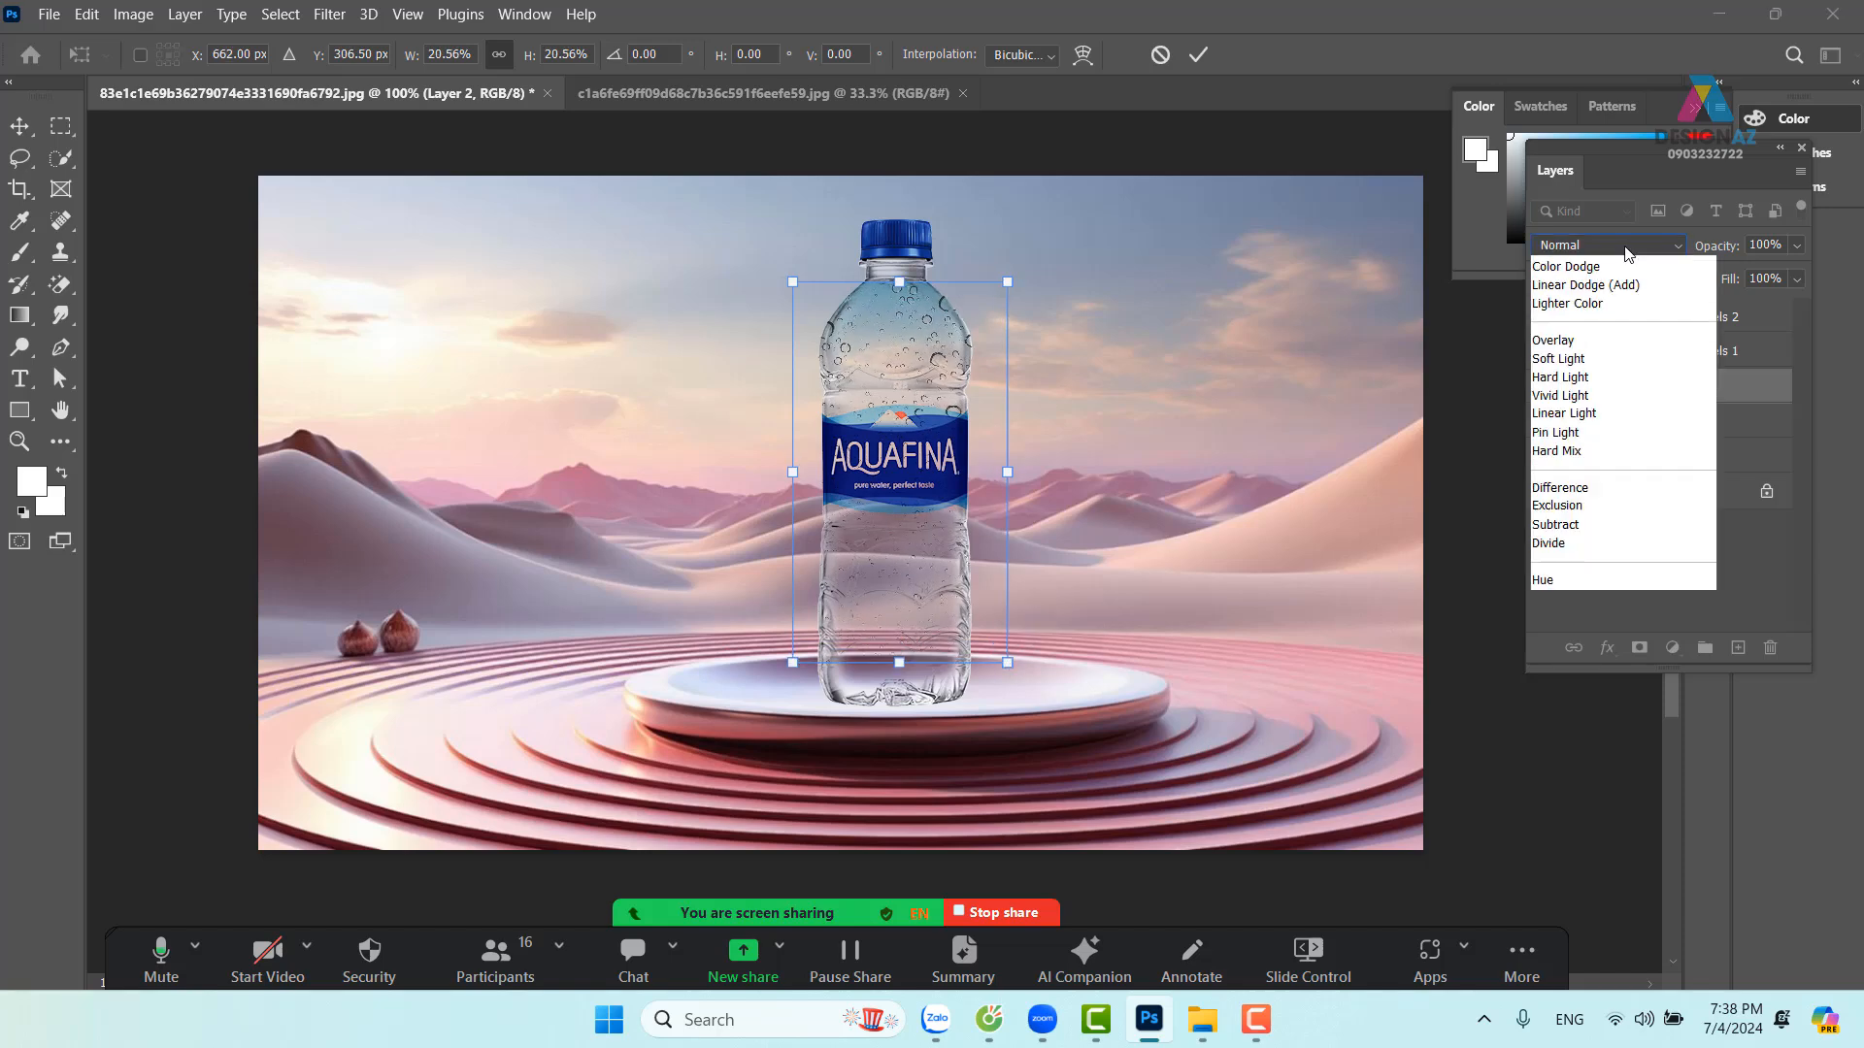
left_click(1599, 330)
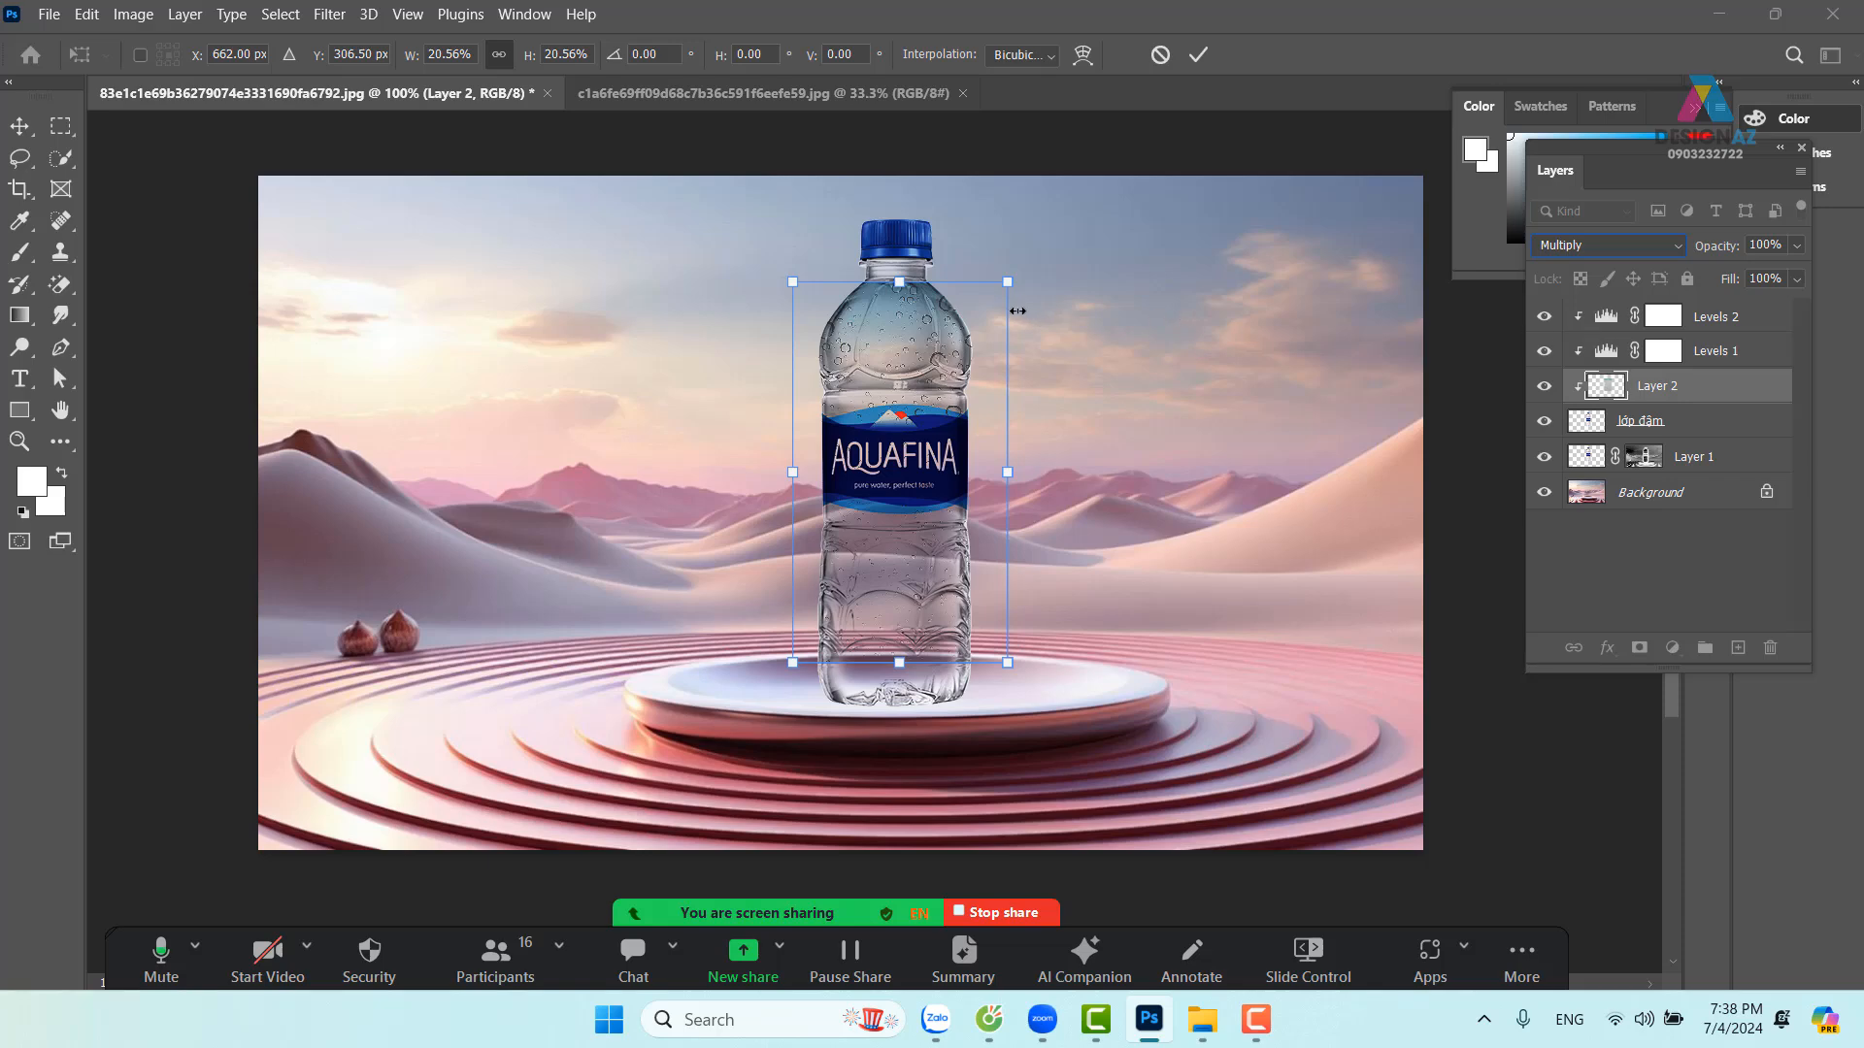
left_click_drag(1003, 282, 1035, 263)
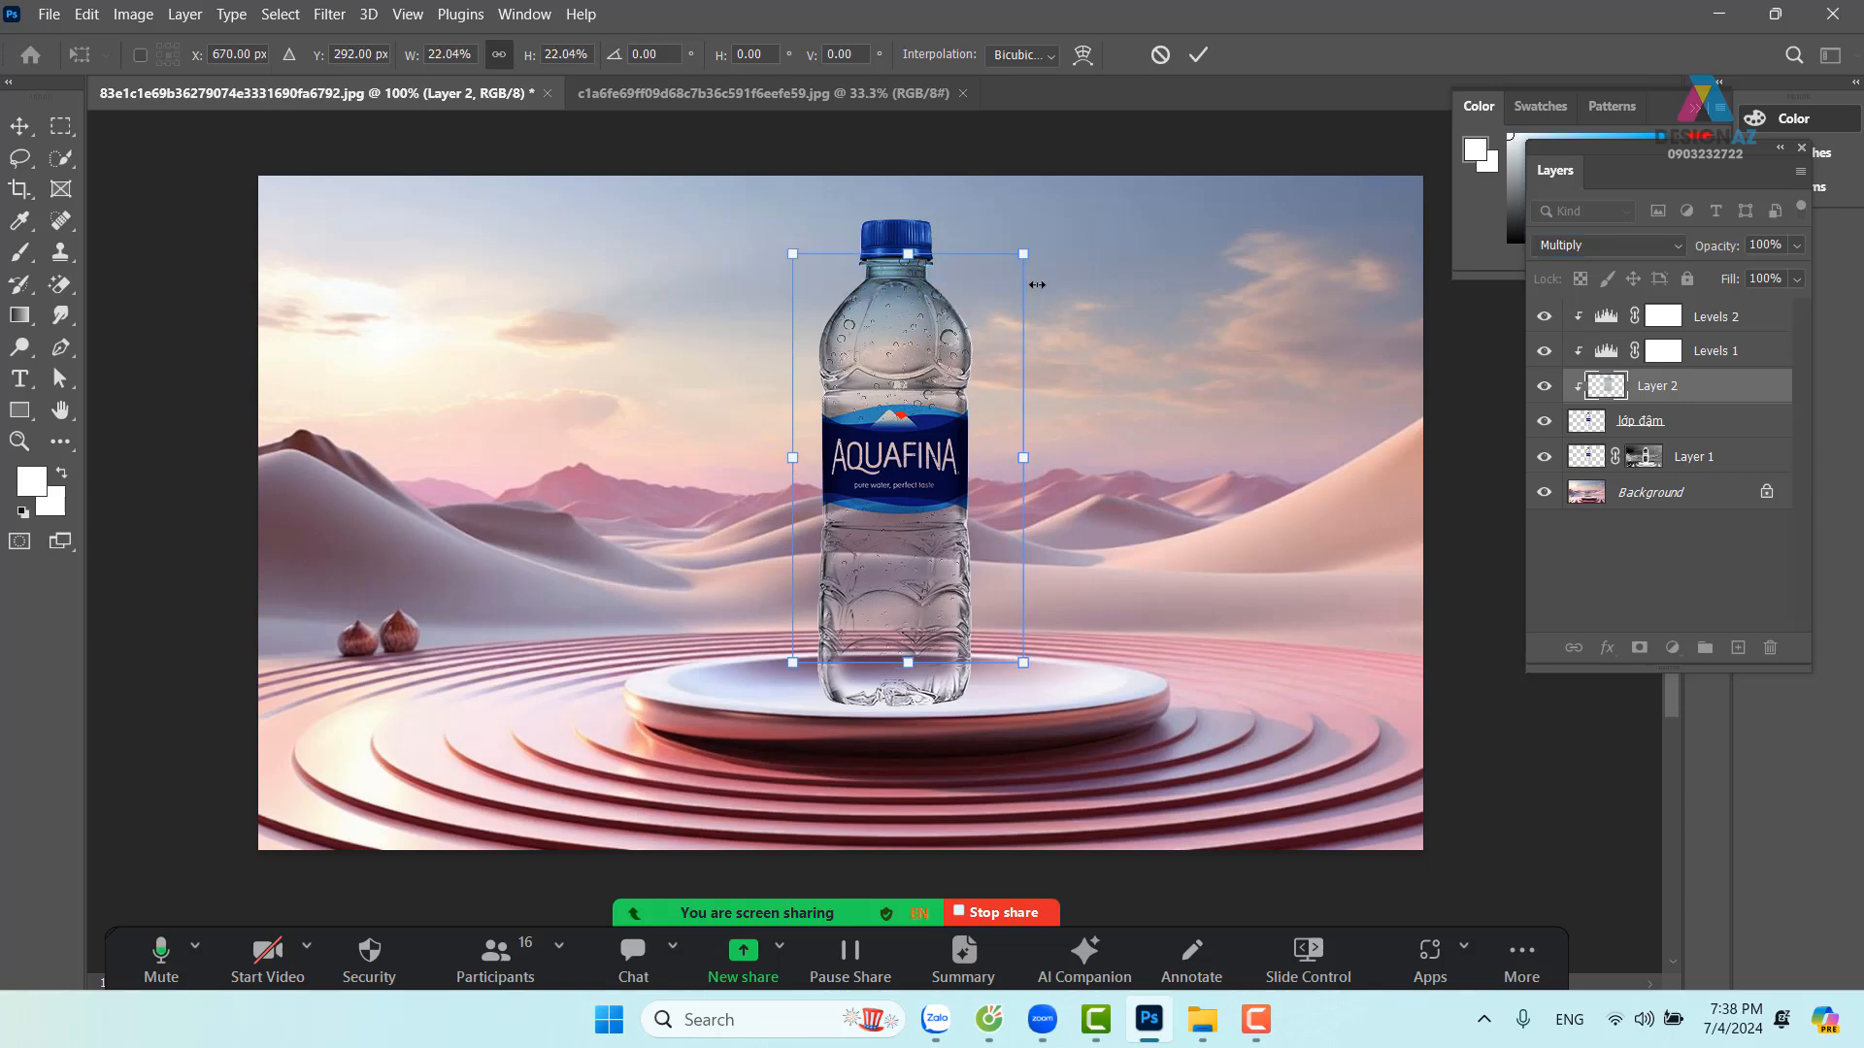
key("Return")
key("b")
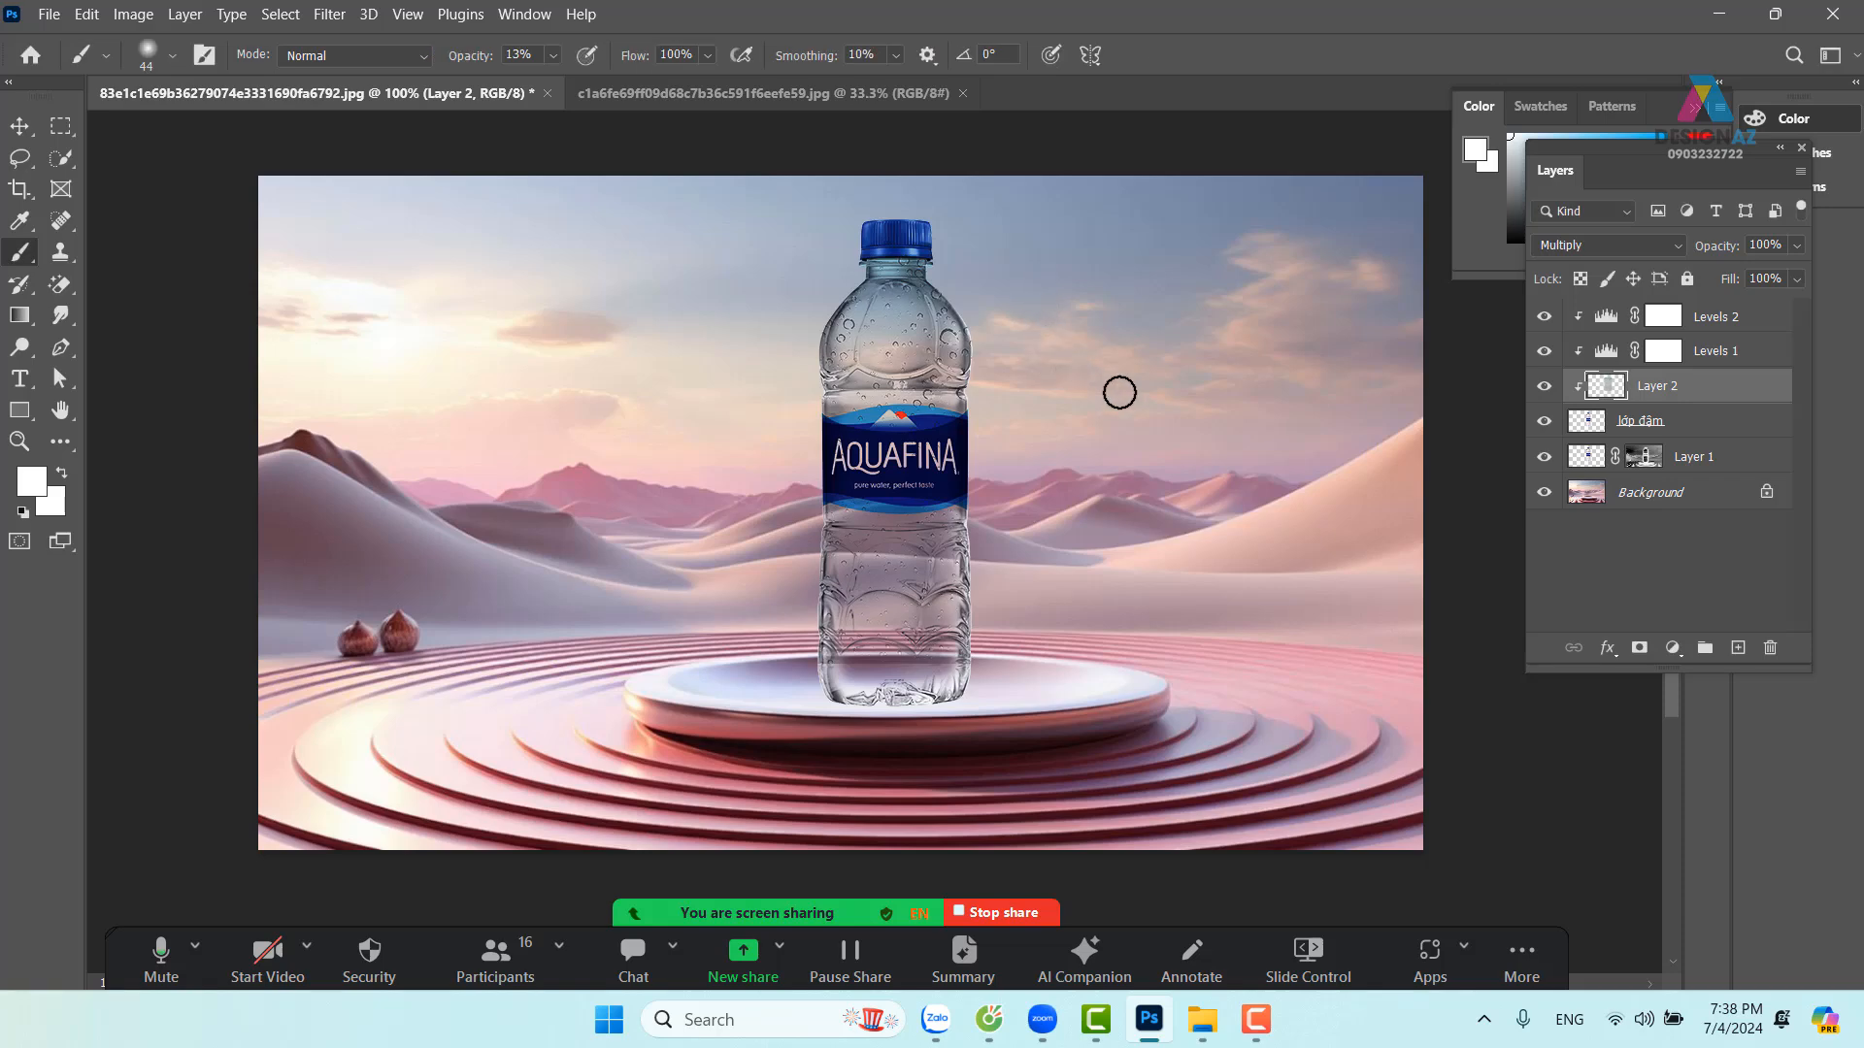
Keep the droplet Layer 2 in Multiply and lower its fill to 57%
left_click(1655, 254)
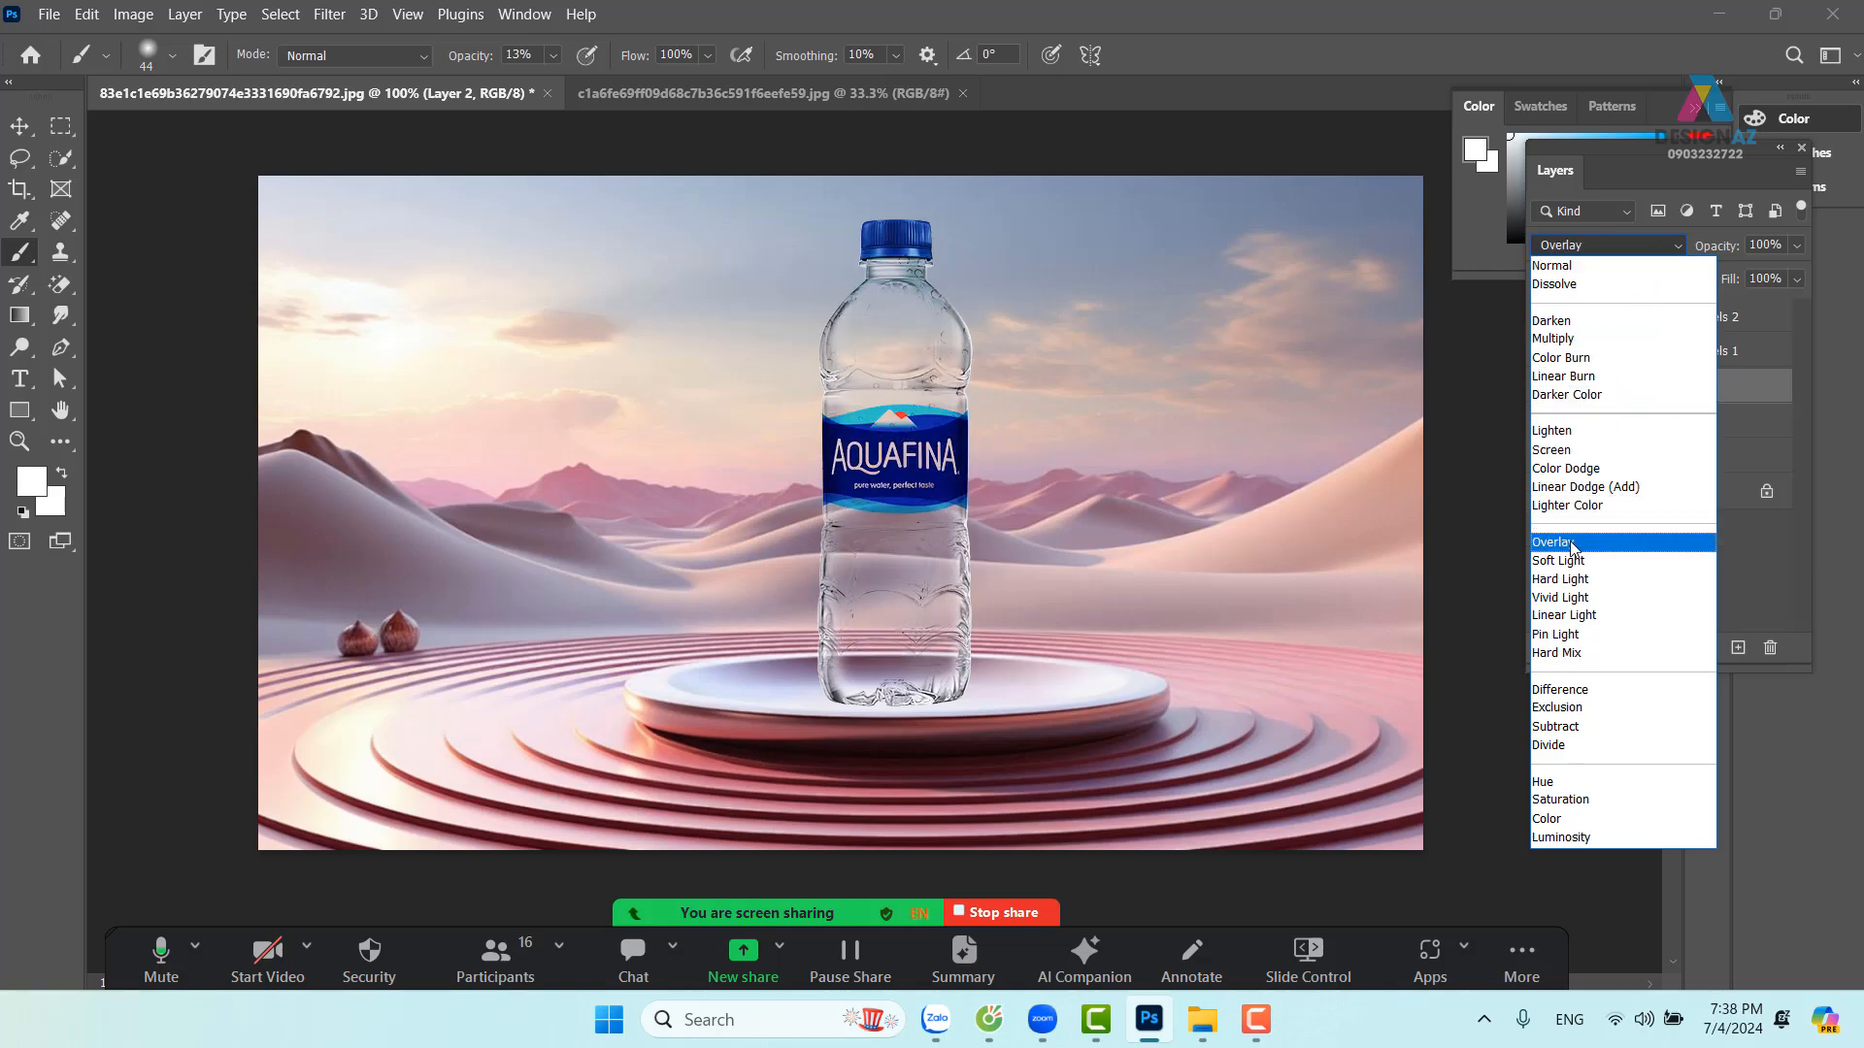
left_click(1563, 339)
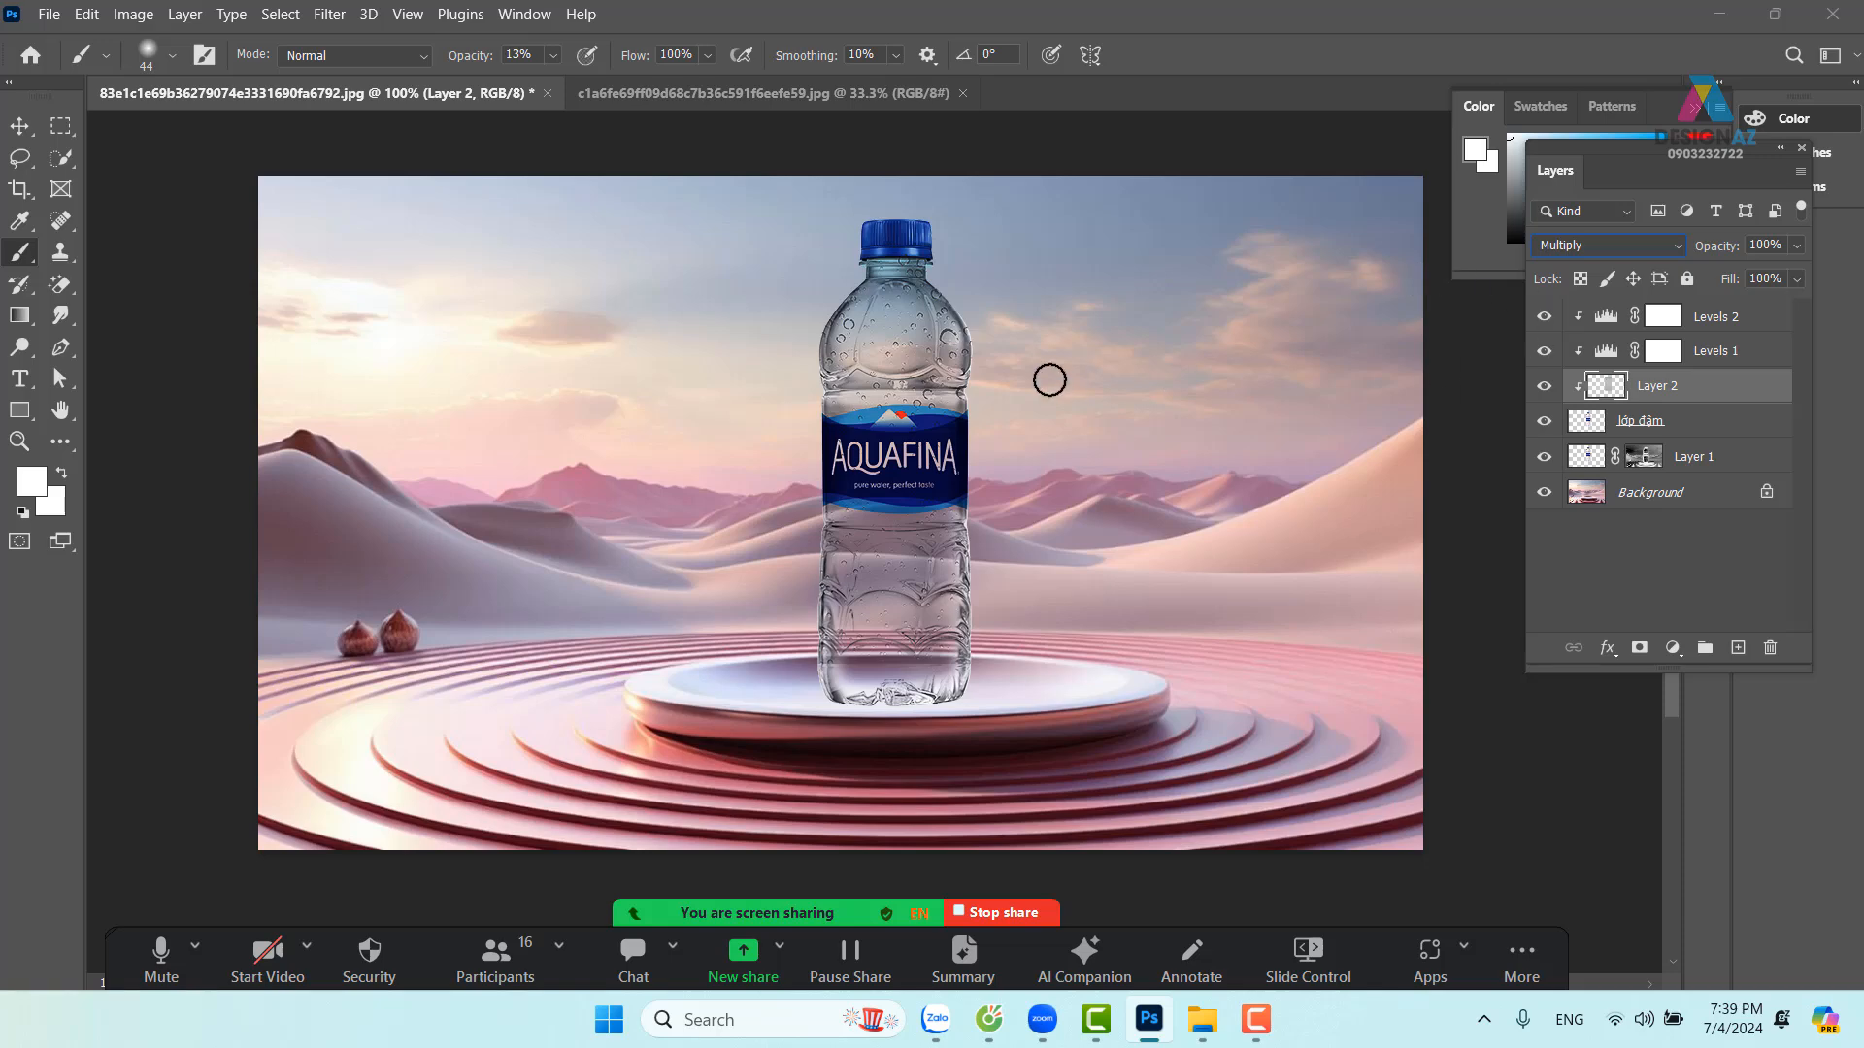
left_click(1797, 279)
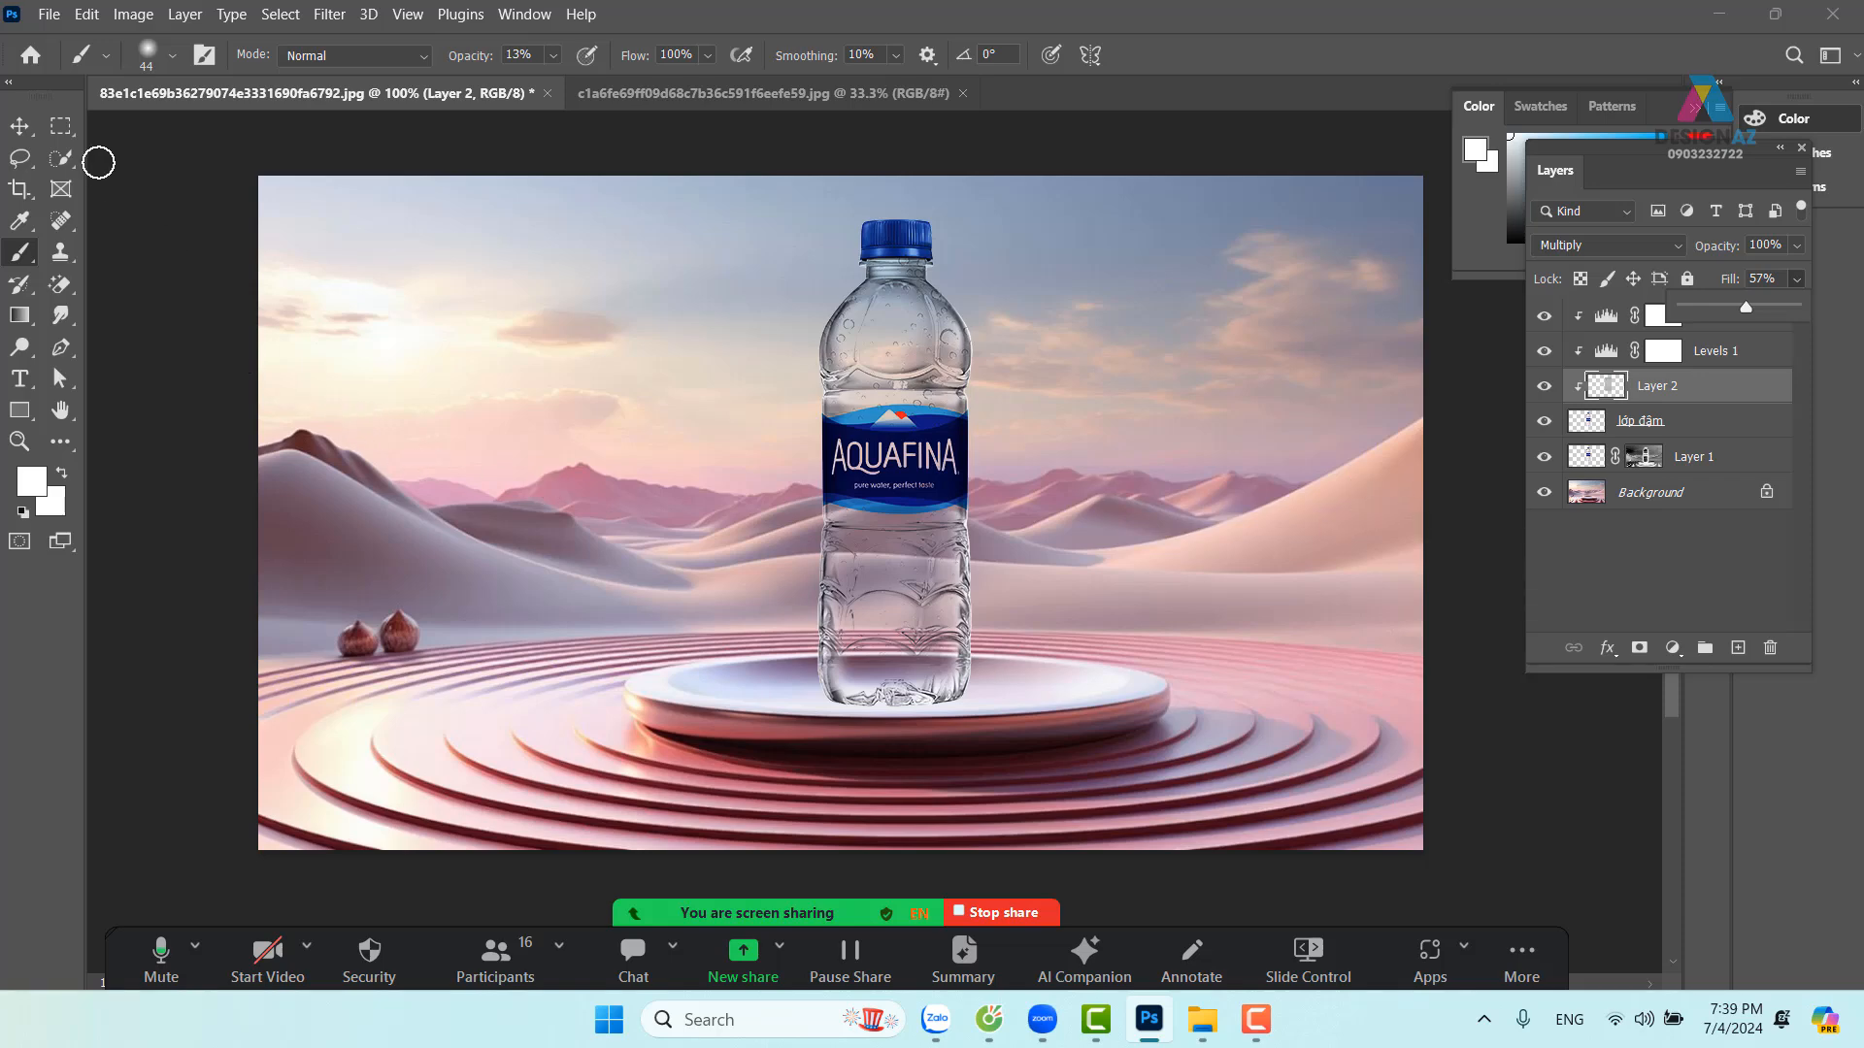
left_click_drag(59, 129, 126, 141)
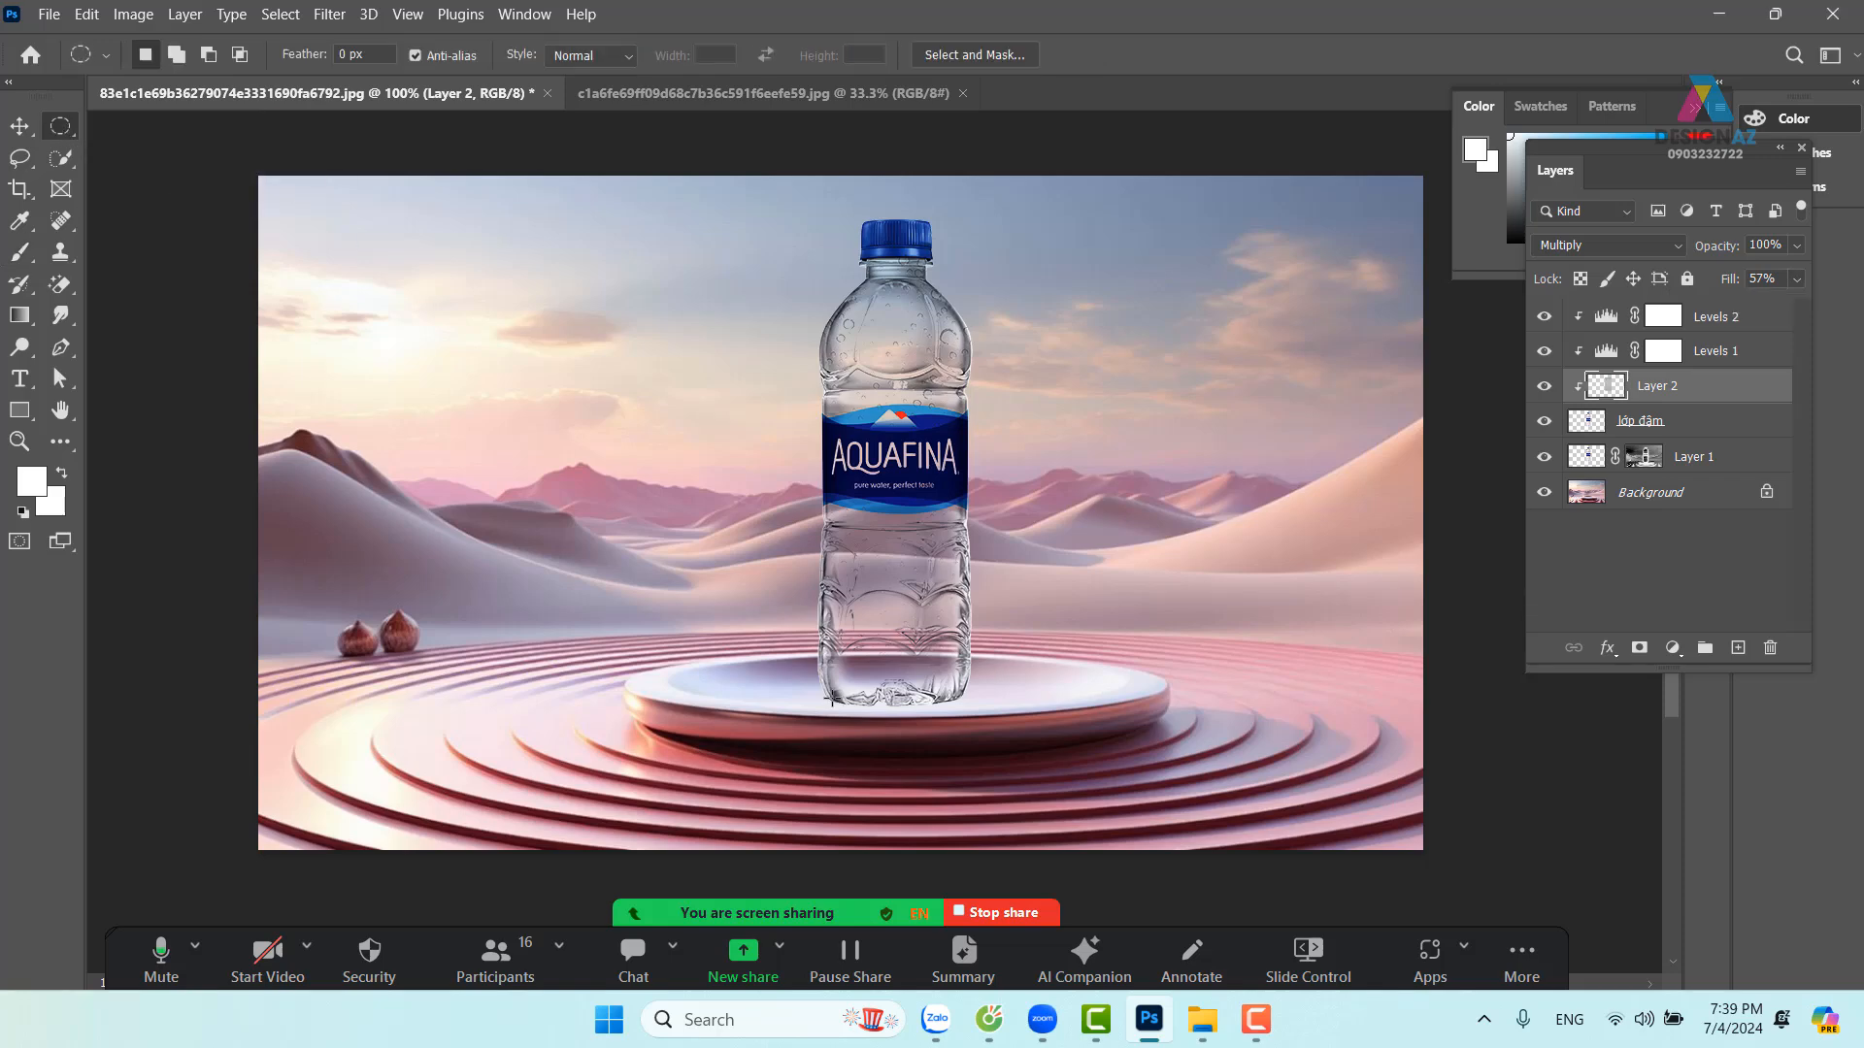
Draw a thin ellipse selection under the bottle's base and add a new layer above Background
left_click_drag(832, 699, 966, 709)
left_click(1723, 469)
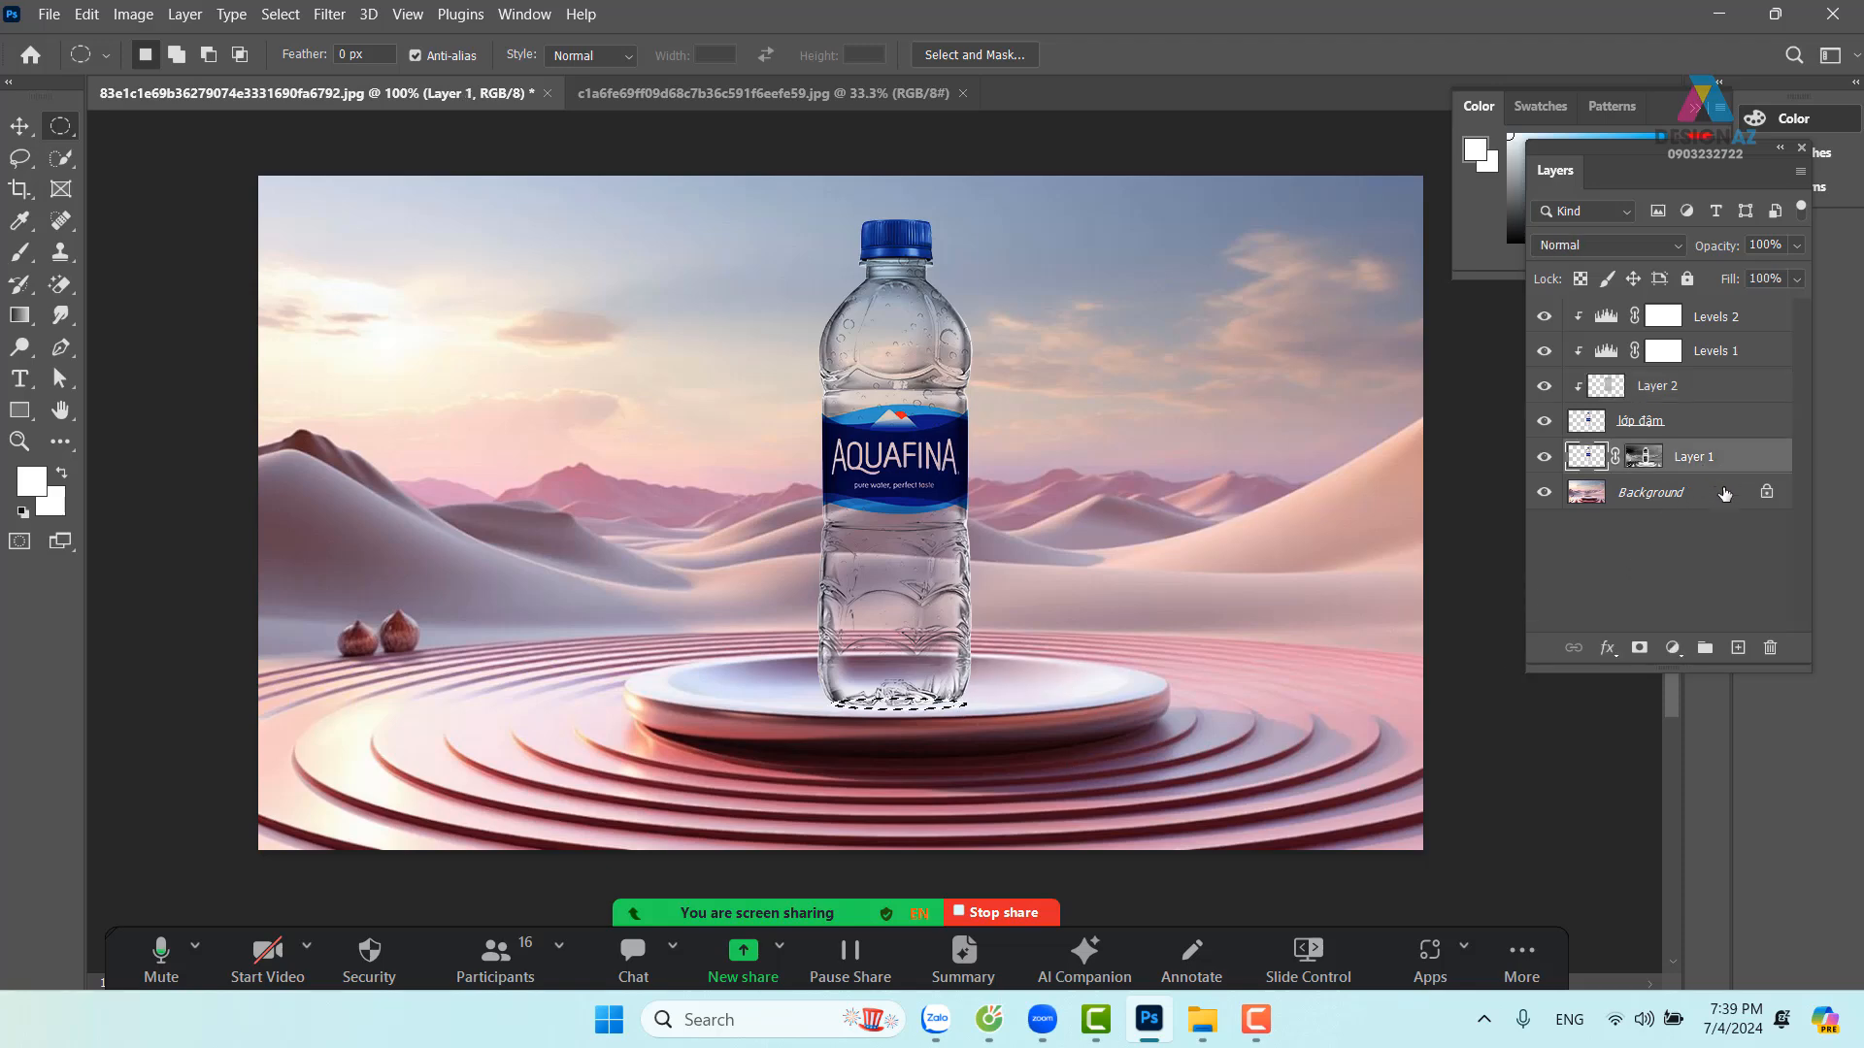
left_click(1724, 496)
left_click(1738, 647)
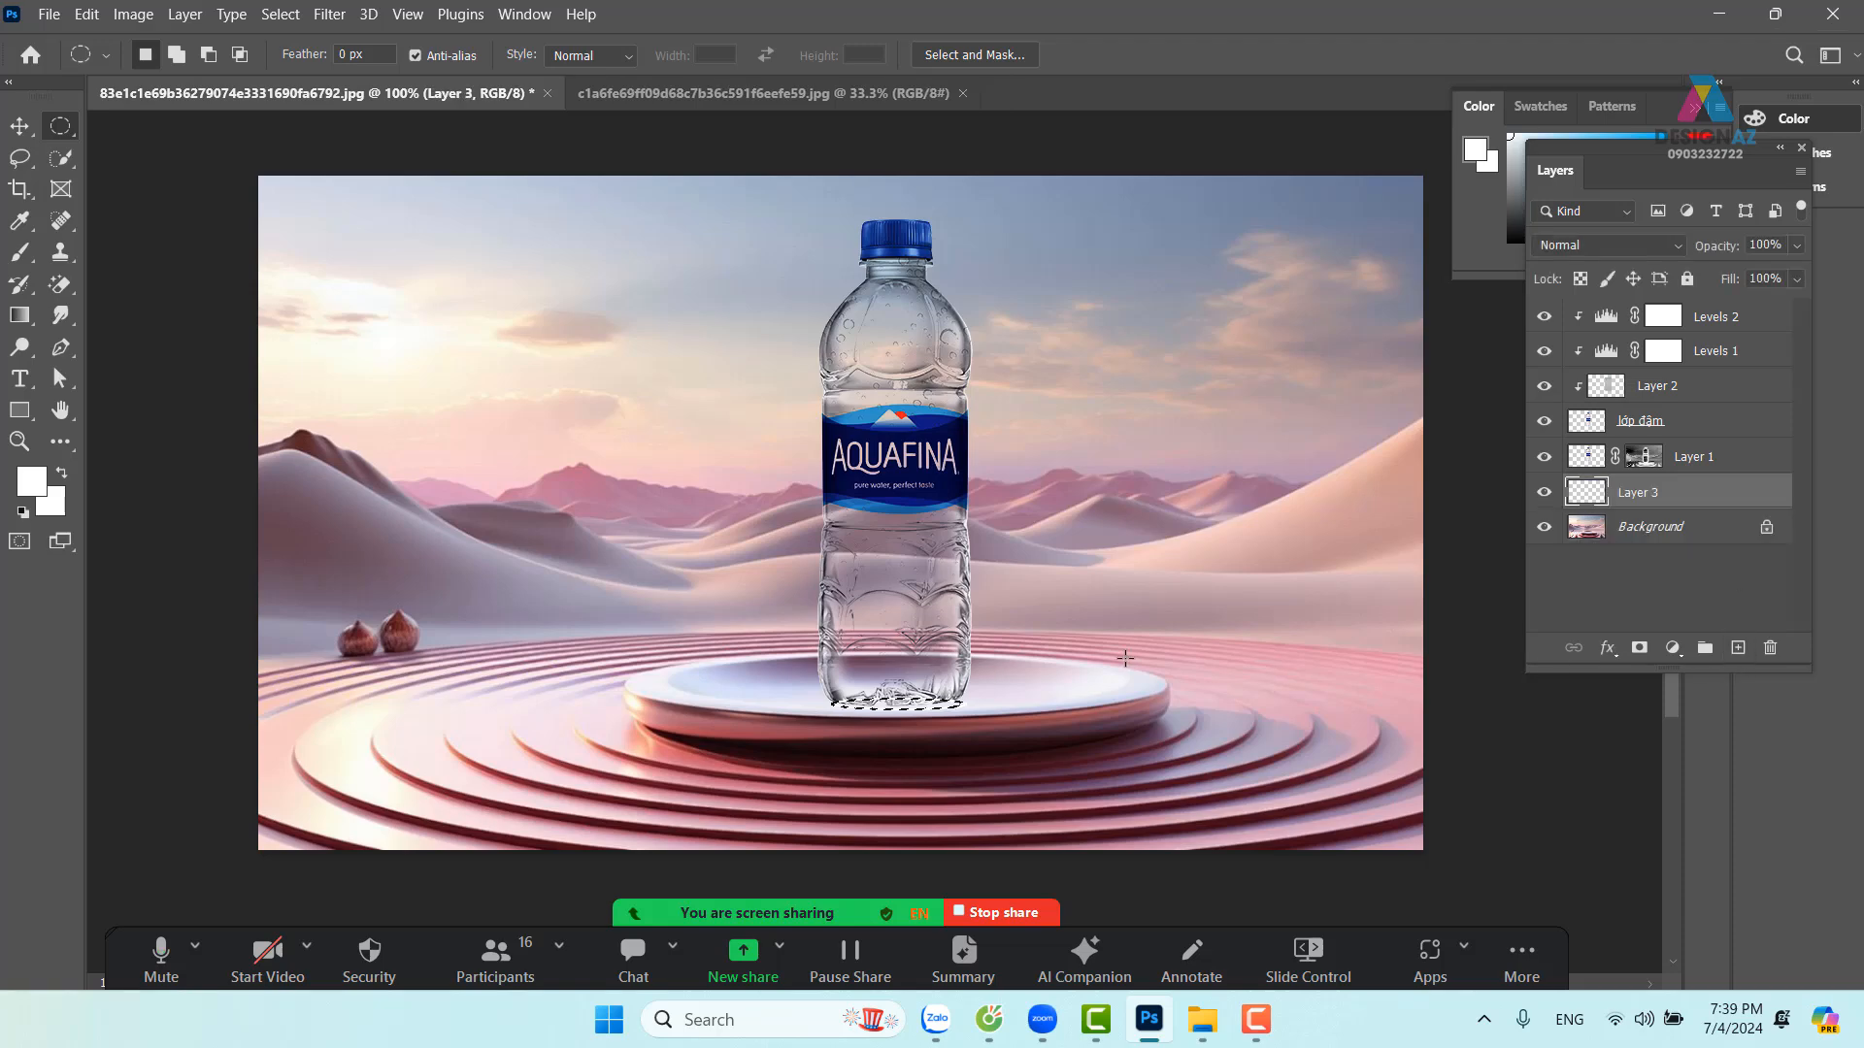
Feather the ellipse selection by 5 pixels
key("shift")
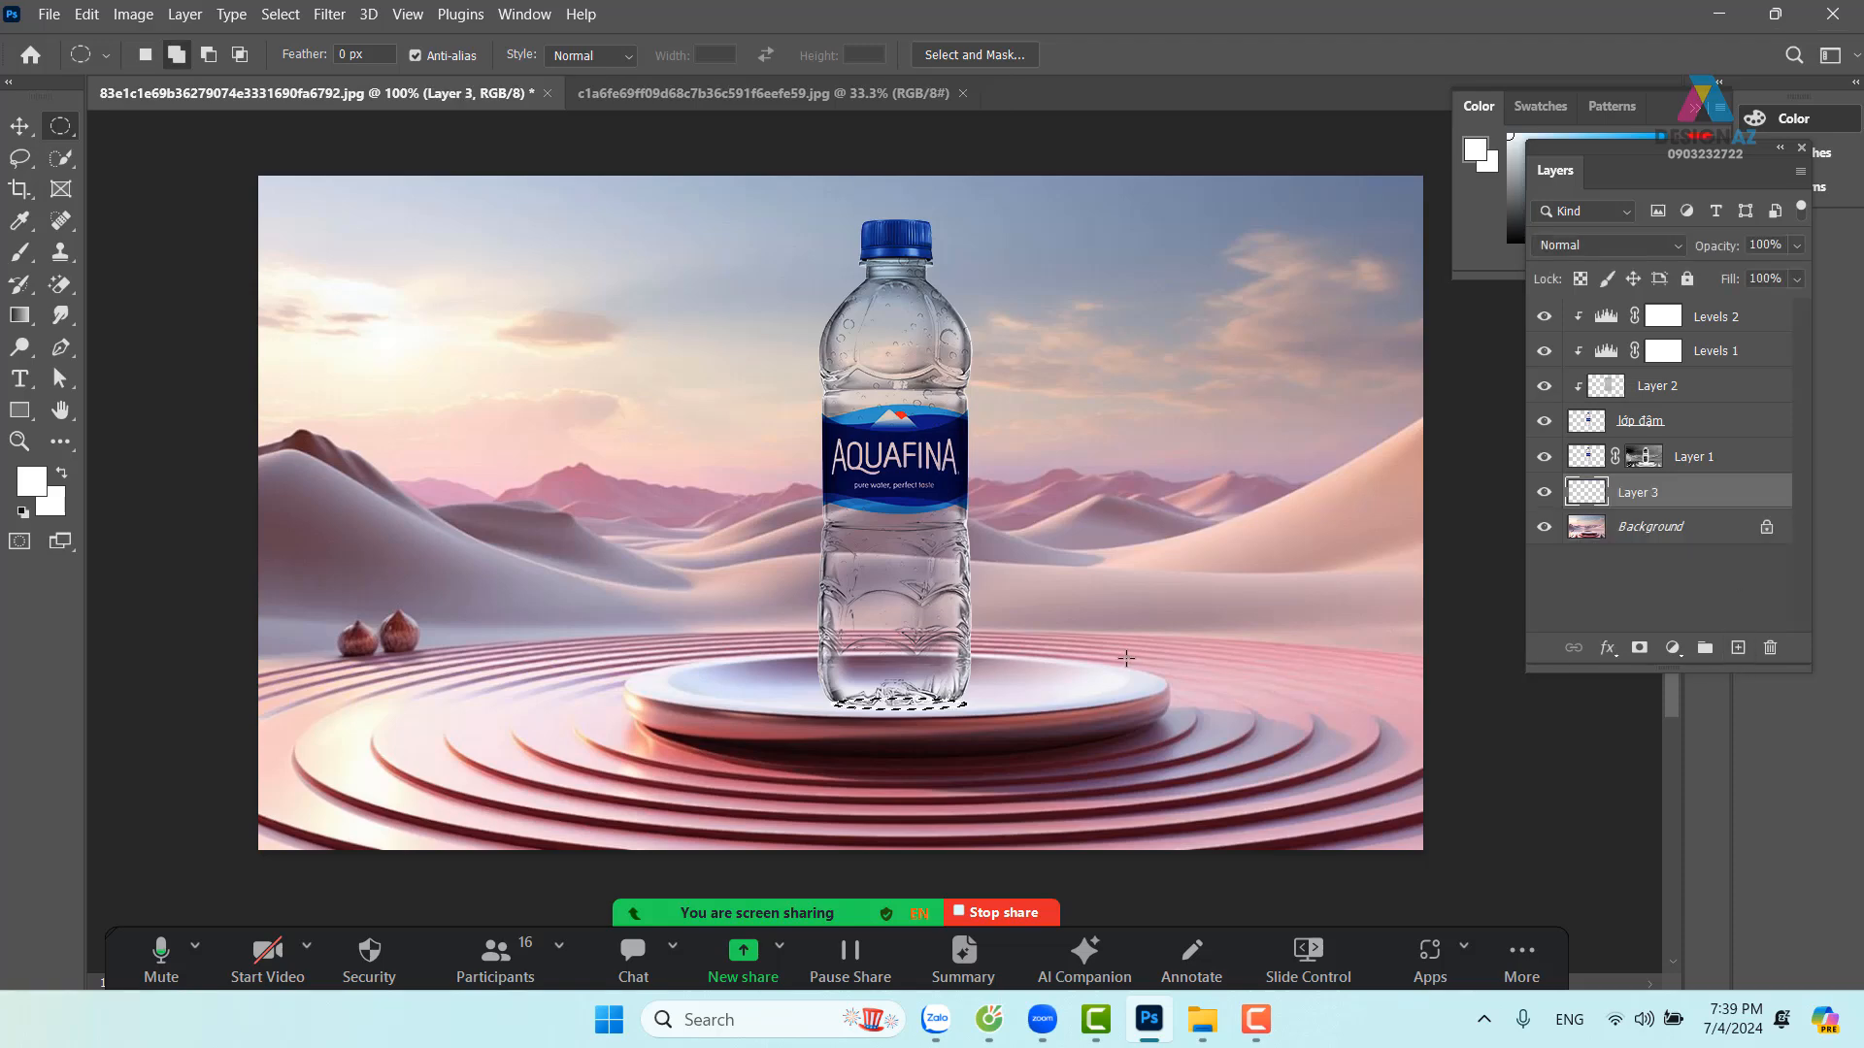
key("shift+F6")
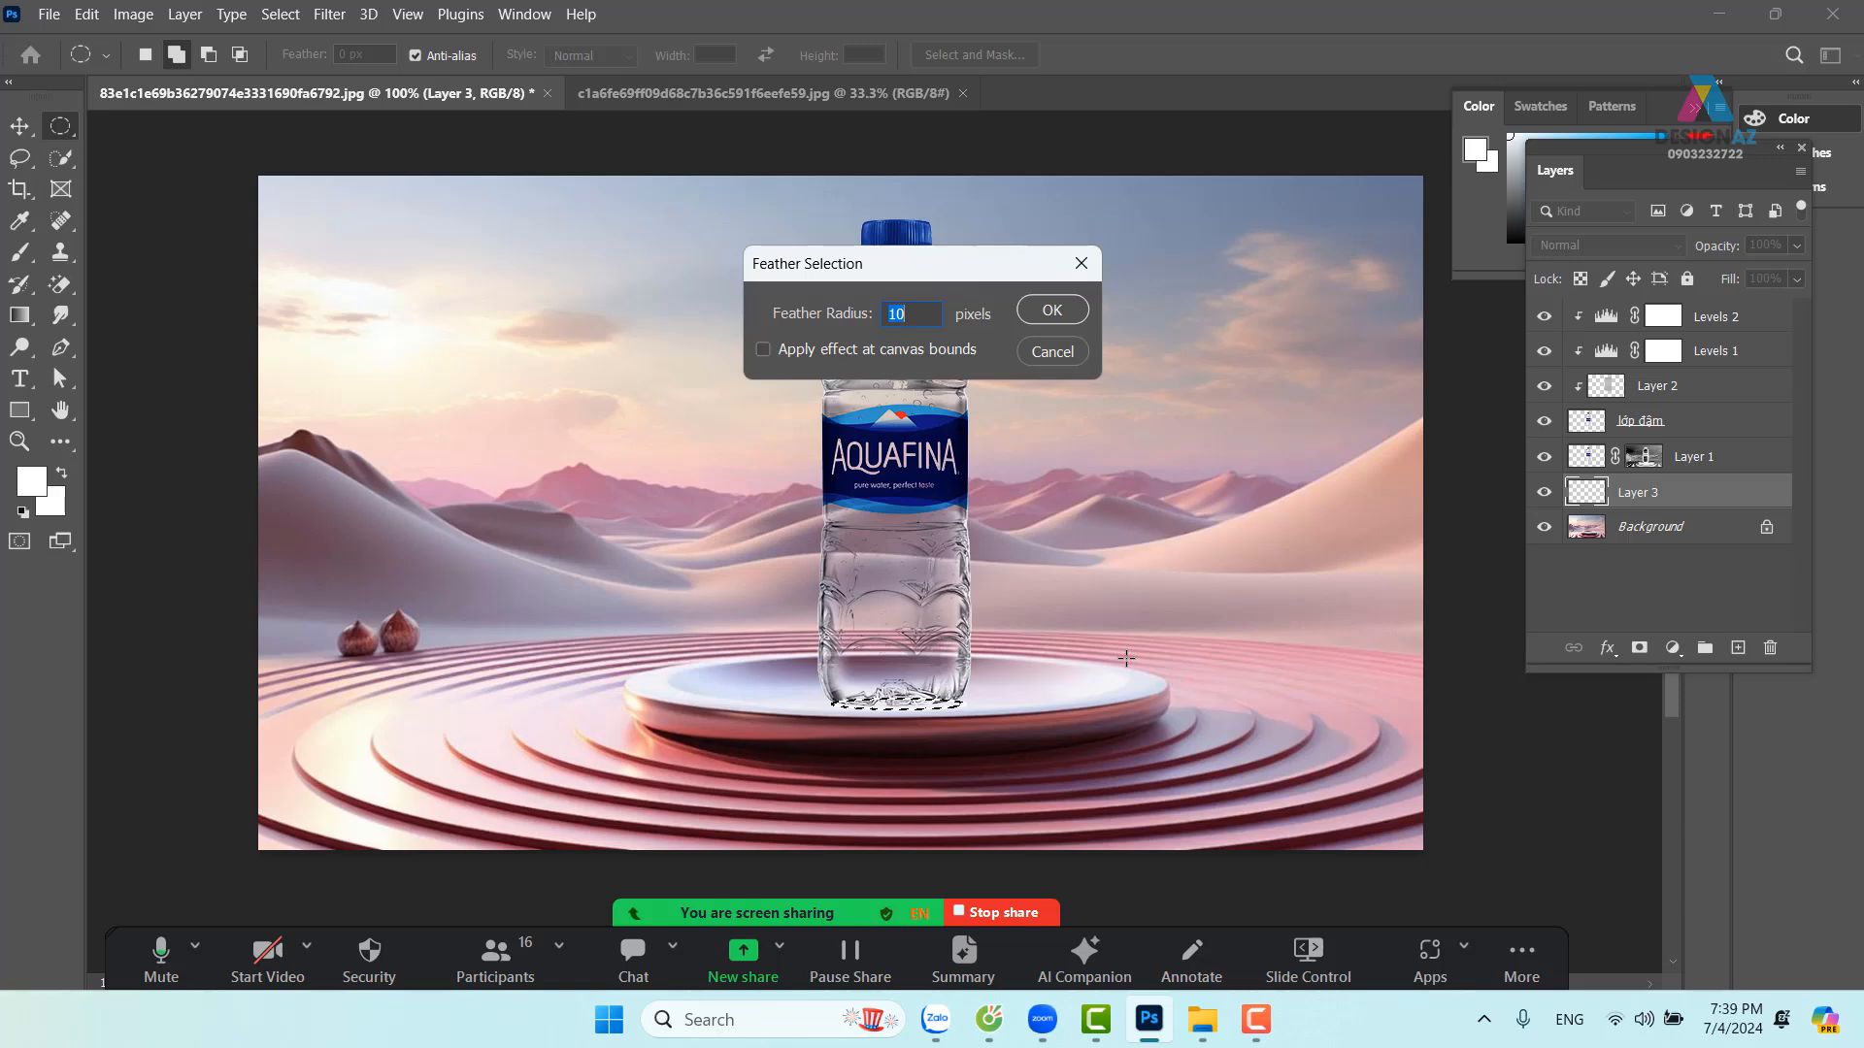
left_click(1085, 261)
left_click(281, 18)
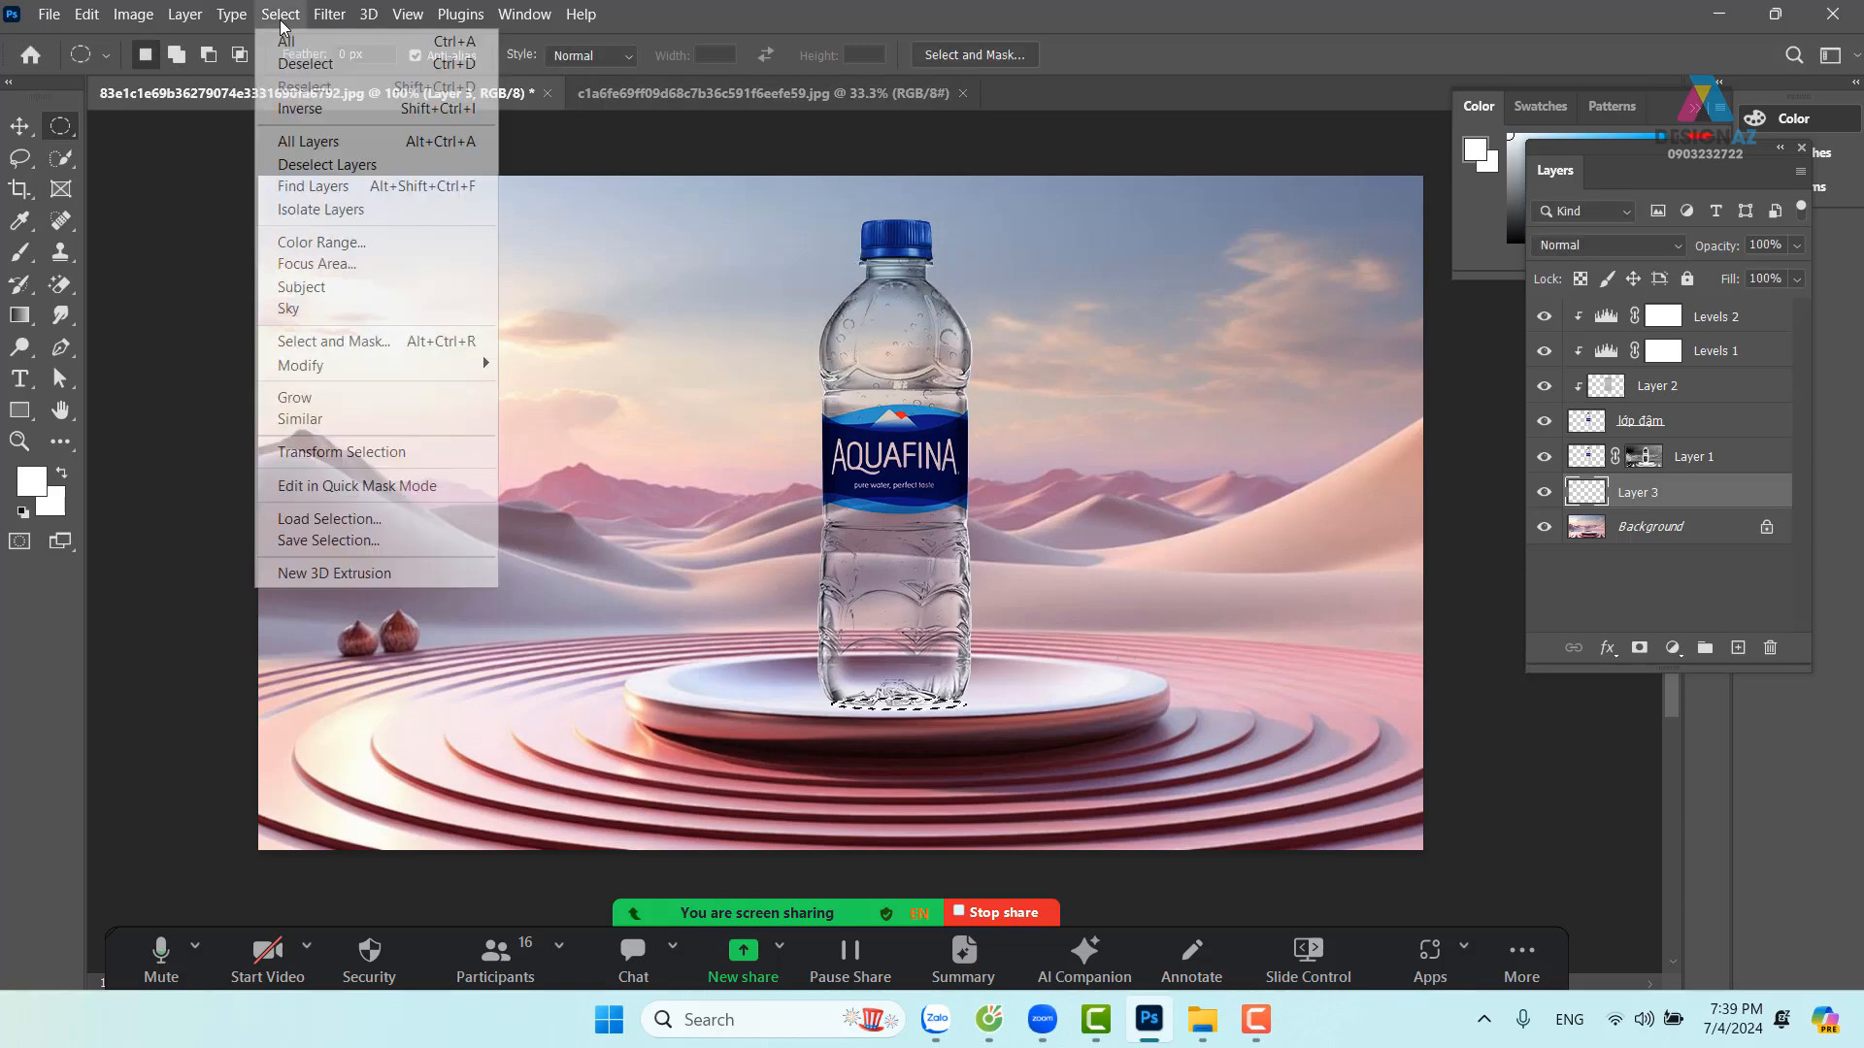
mouse_move(396, 371)
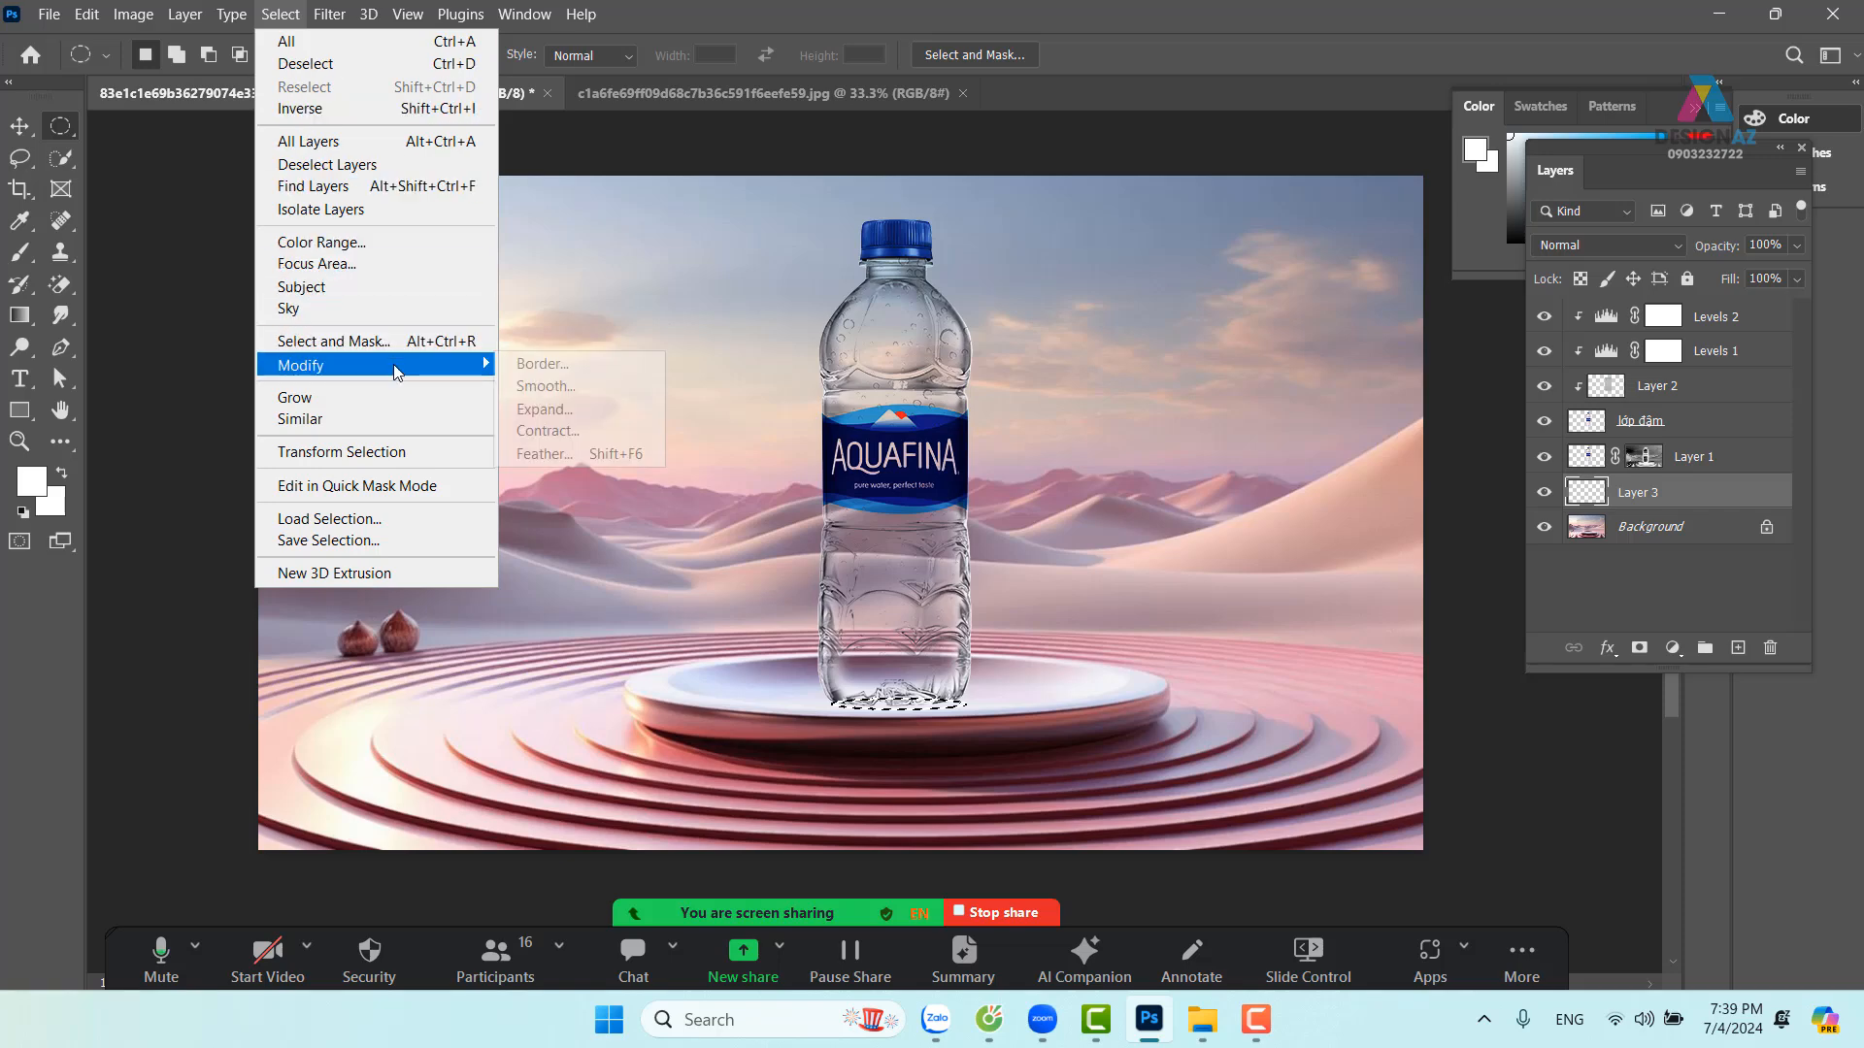
left_click(590, 456)
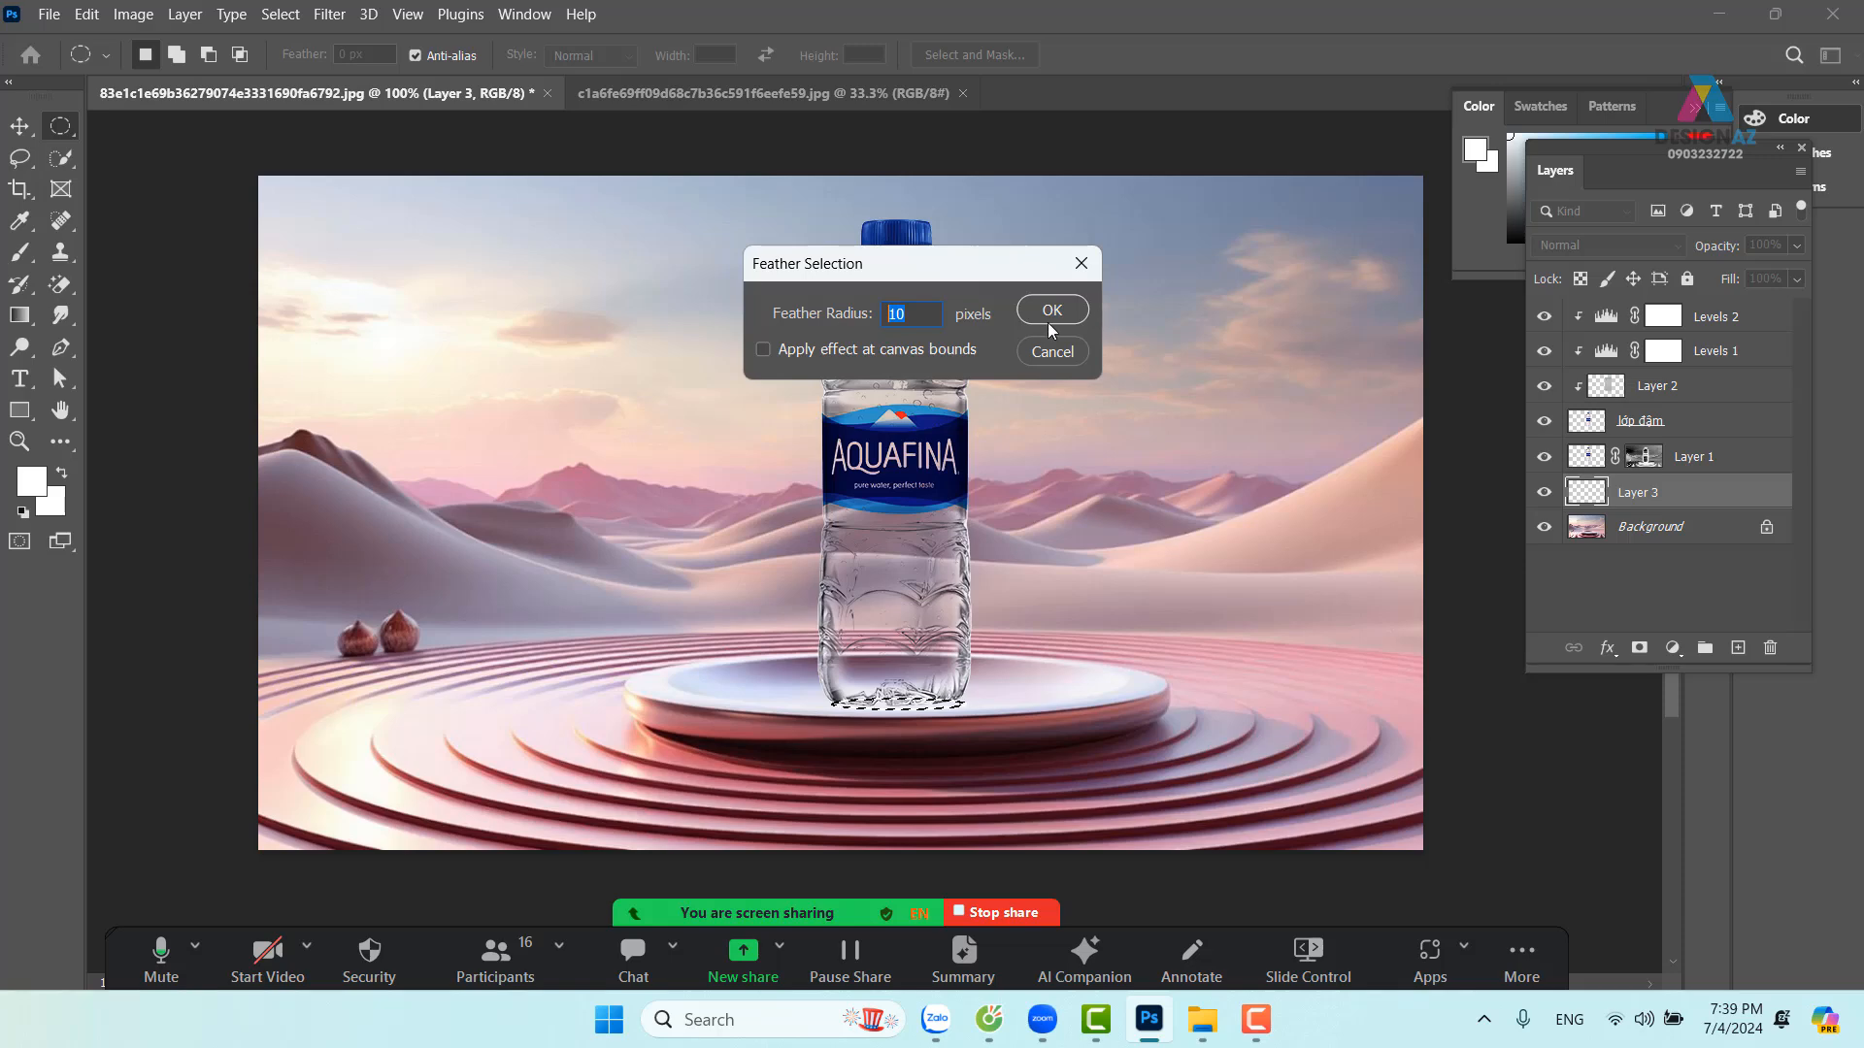
type("5")
key("Return")
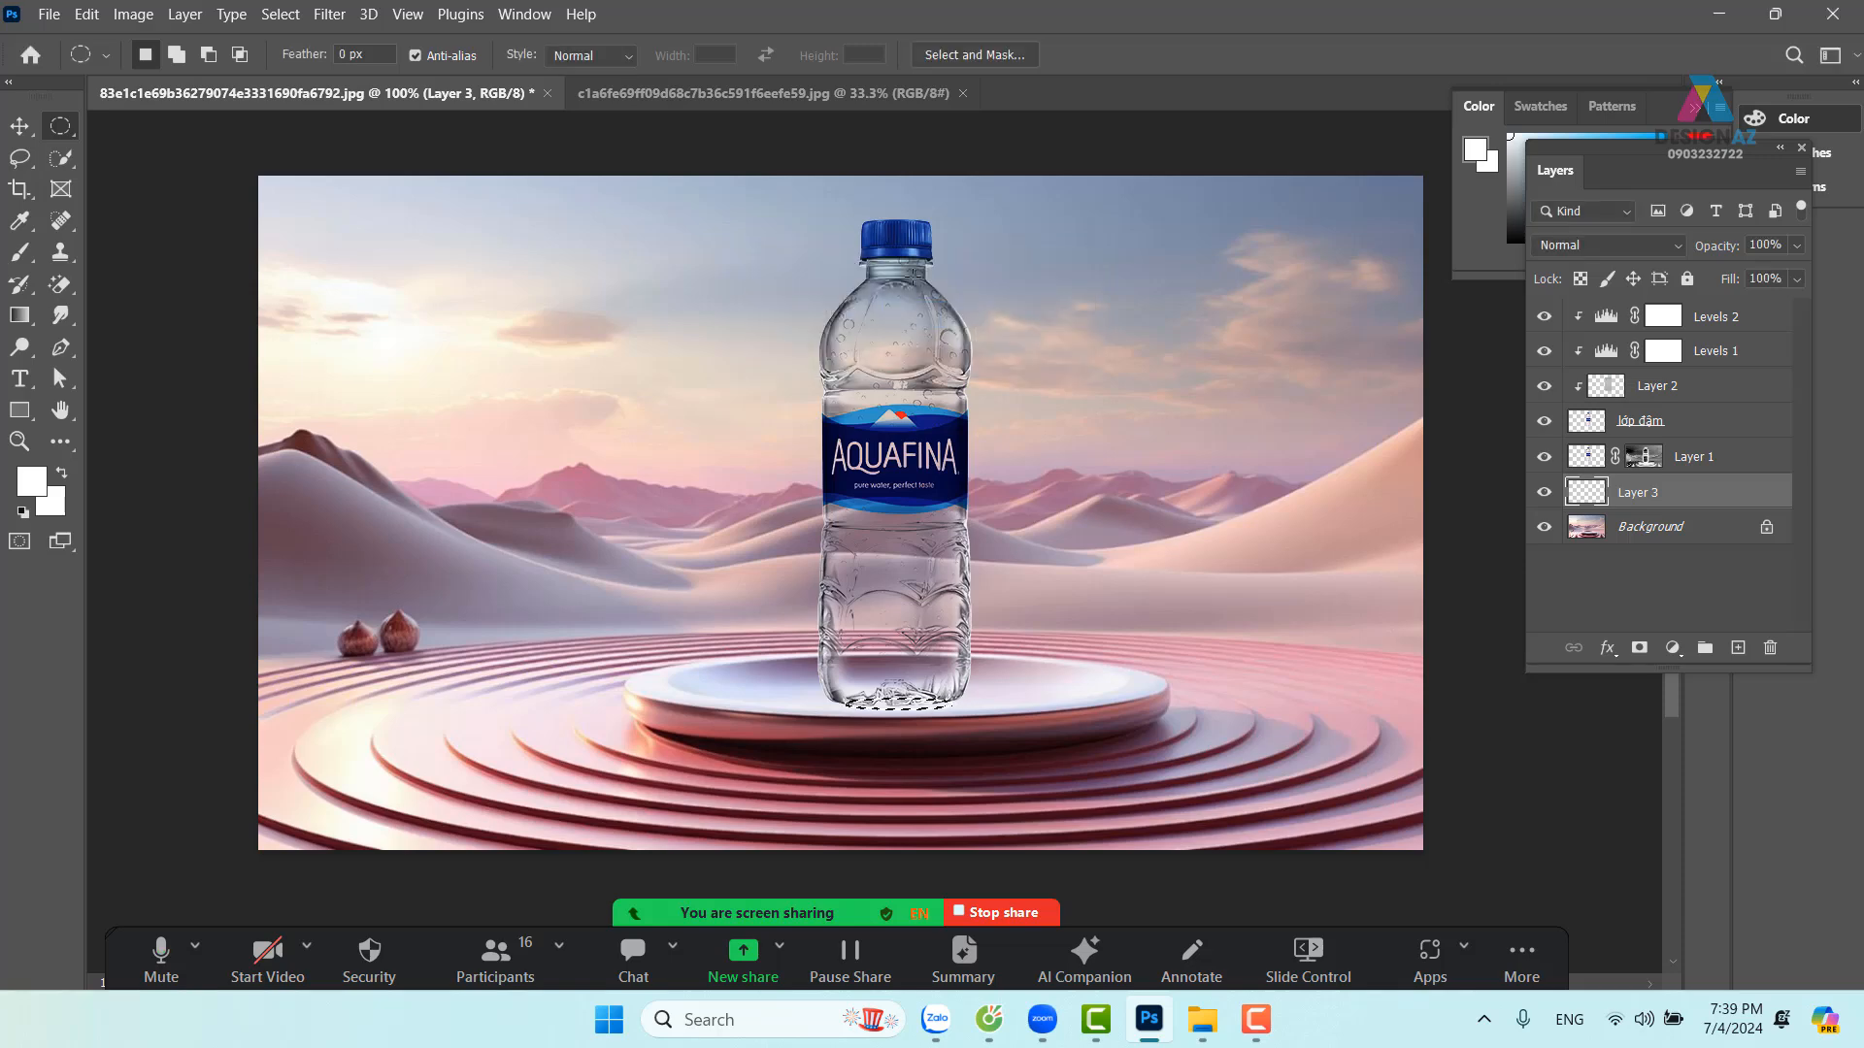
Sample the podium's pink-mauve as paint colour, drop the ellipse selection and nudge the shadow under the base
key("i")
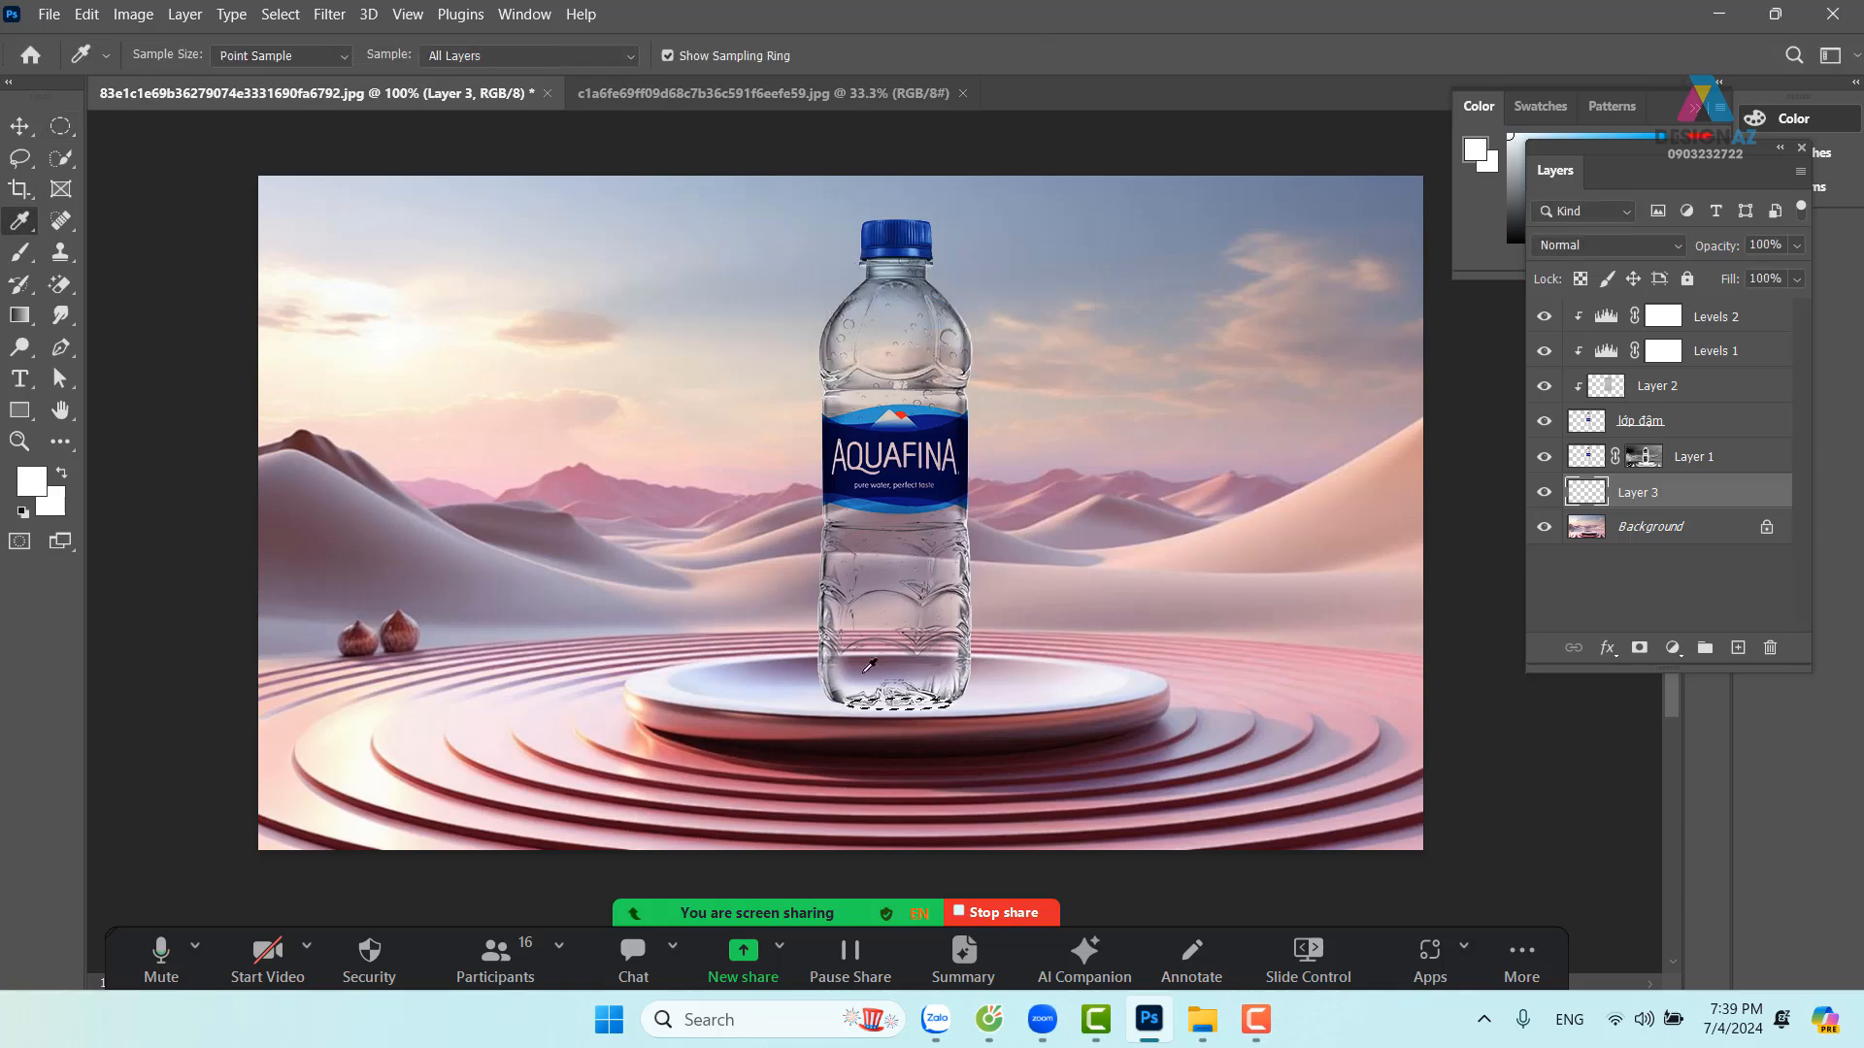
left_click(979, 664)
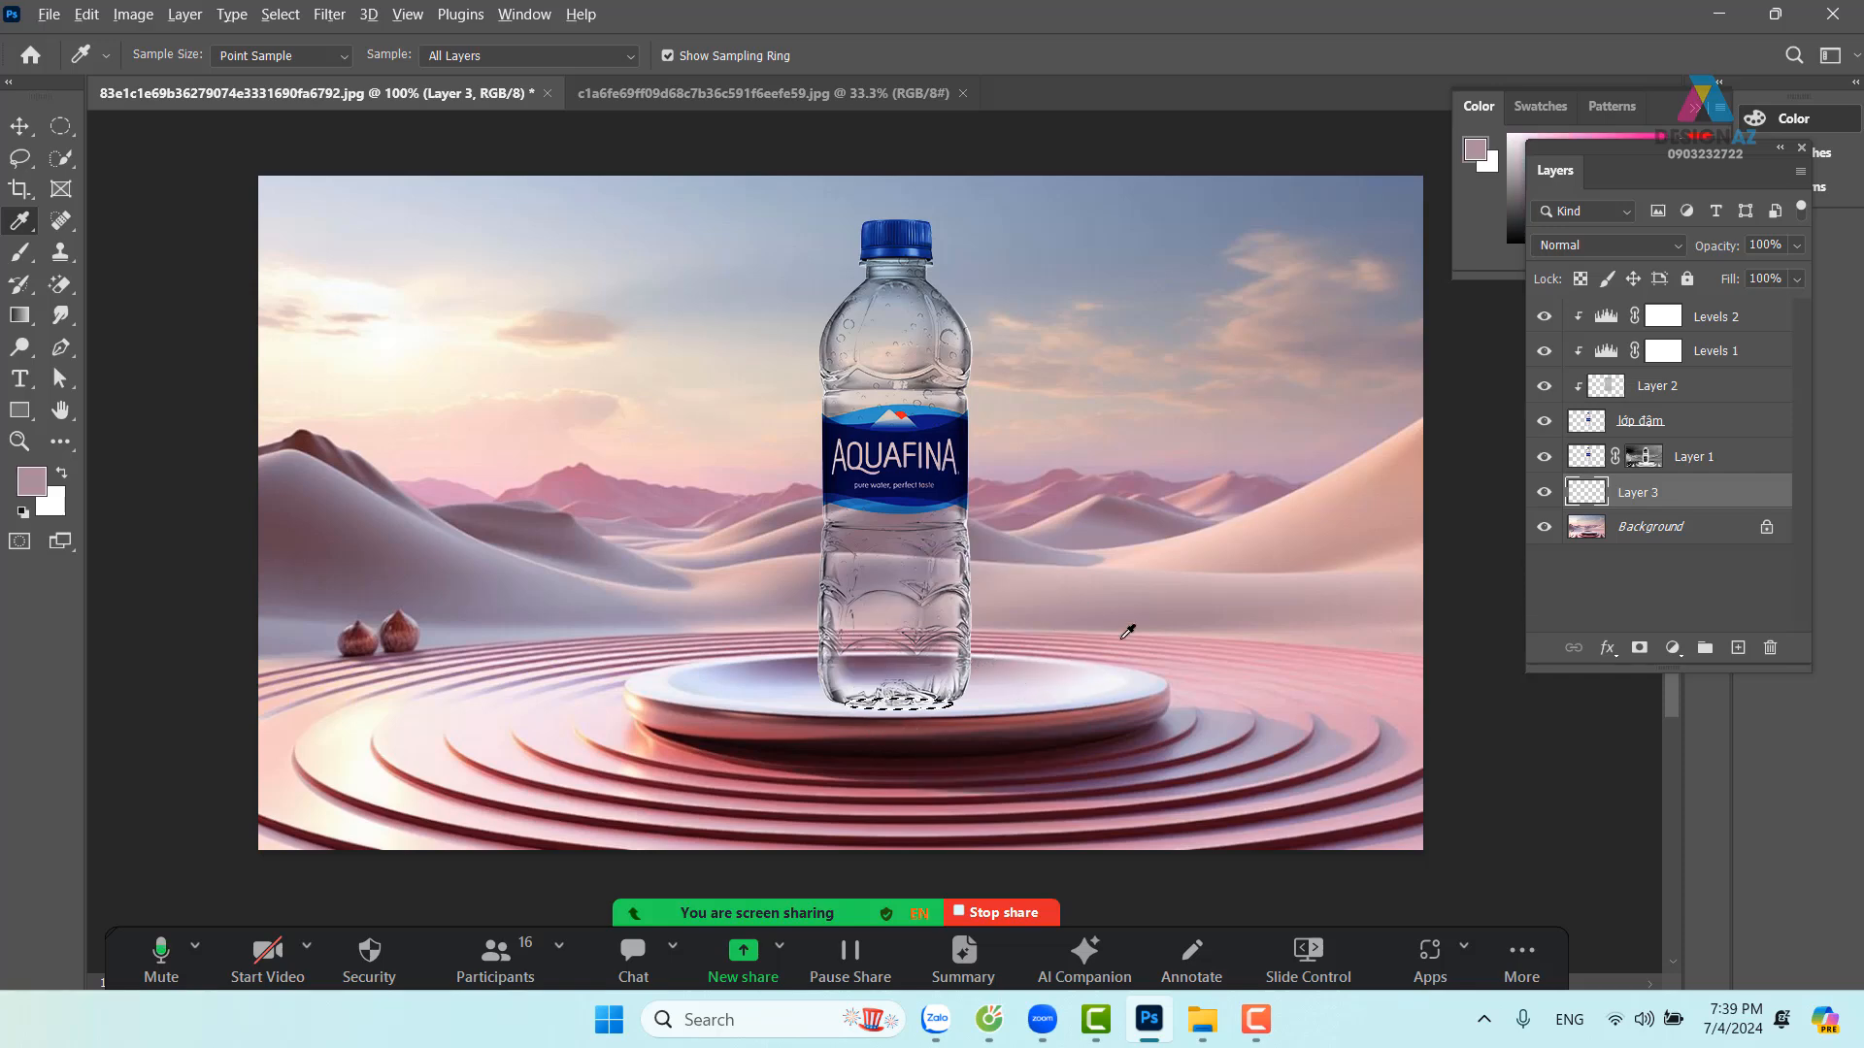
key("v")
key("ctrl+d")
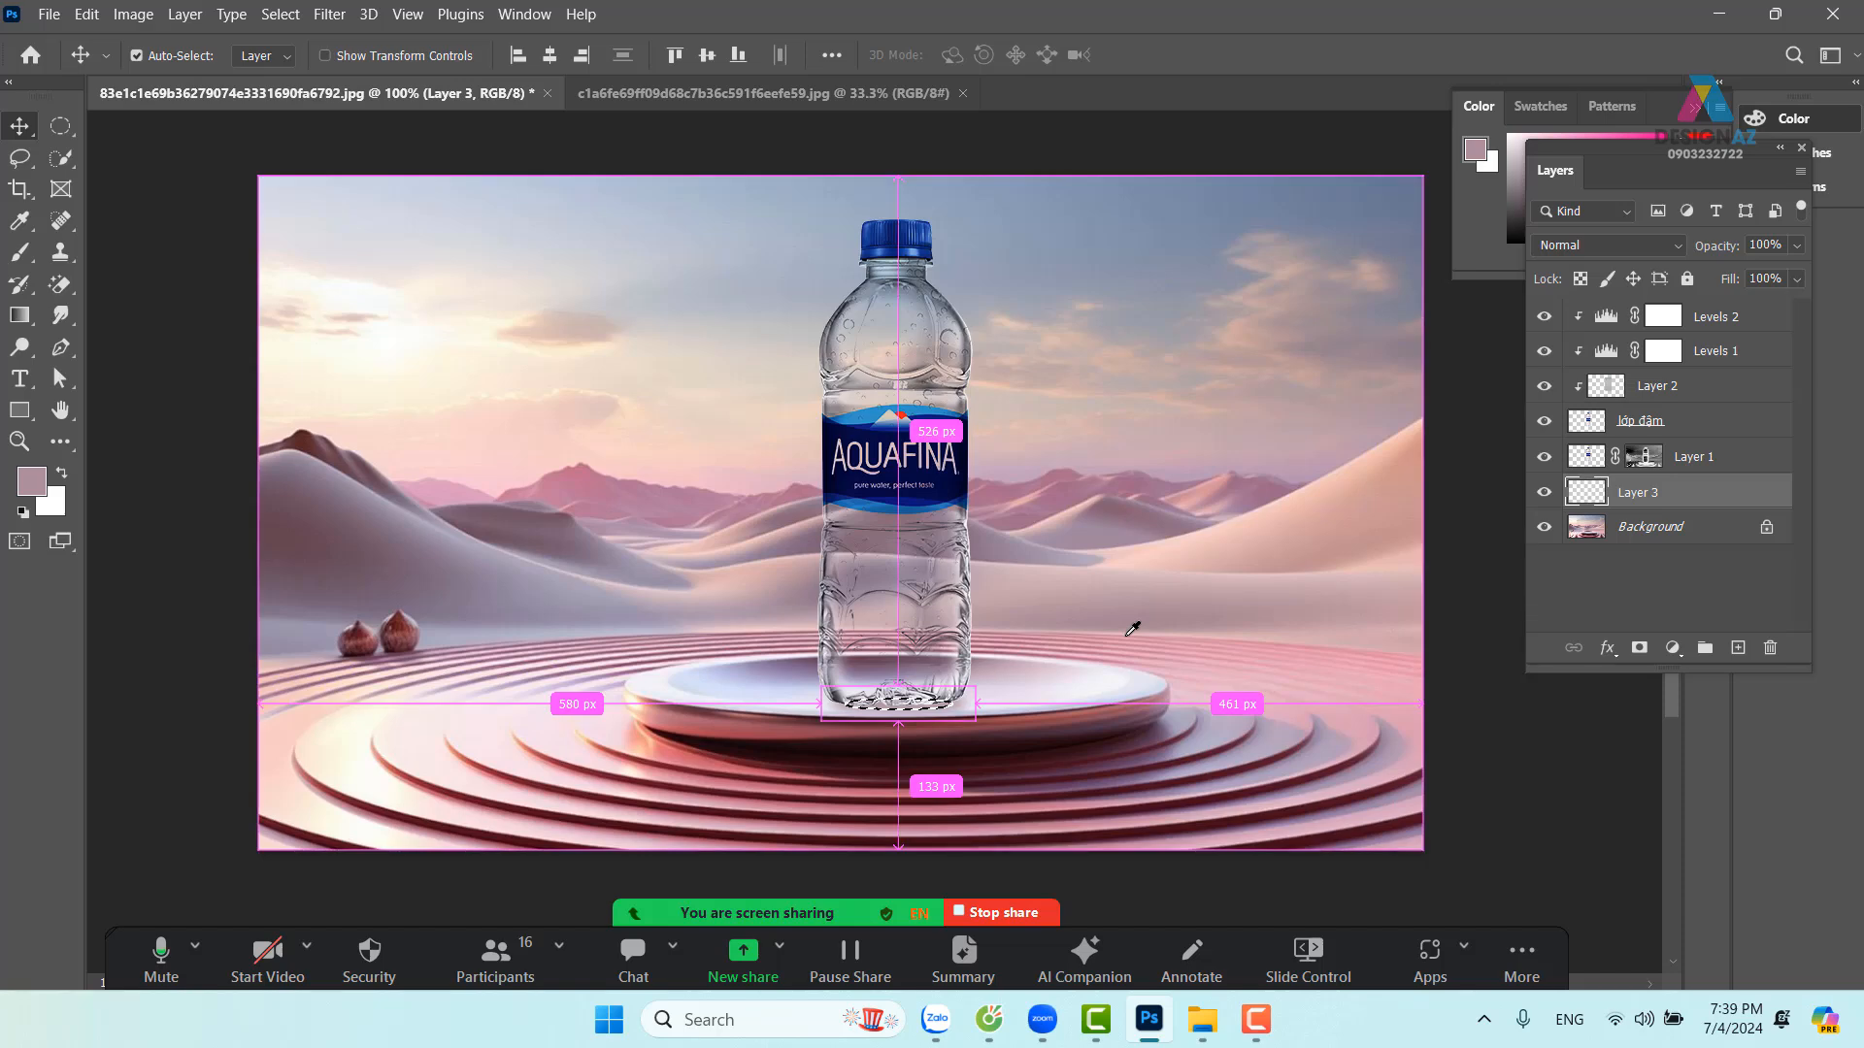
left_click_drag(937, 708, 942, 711)
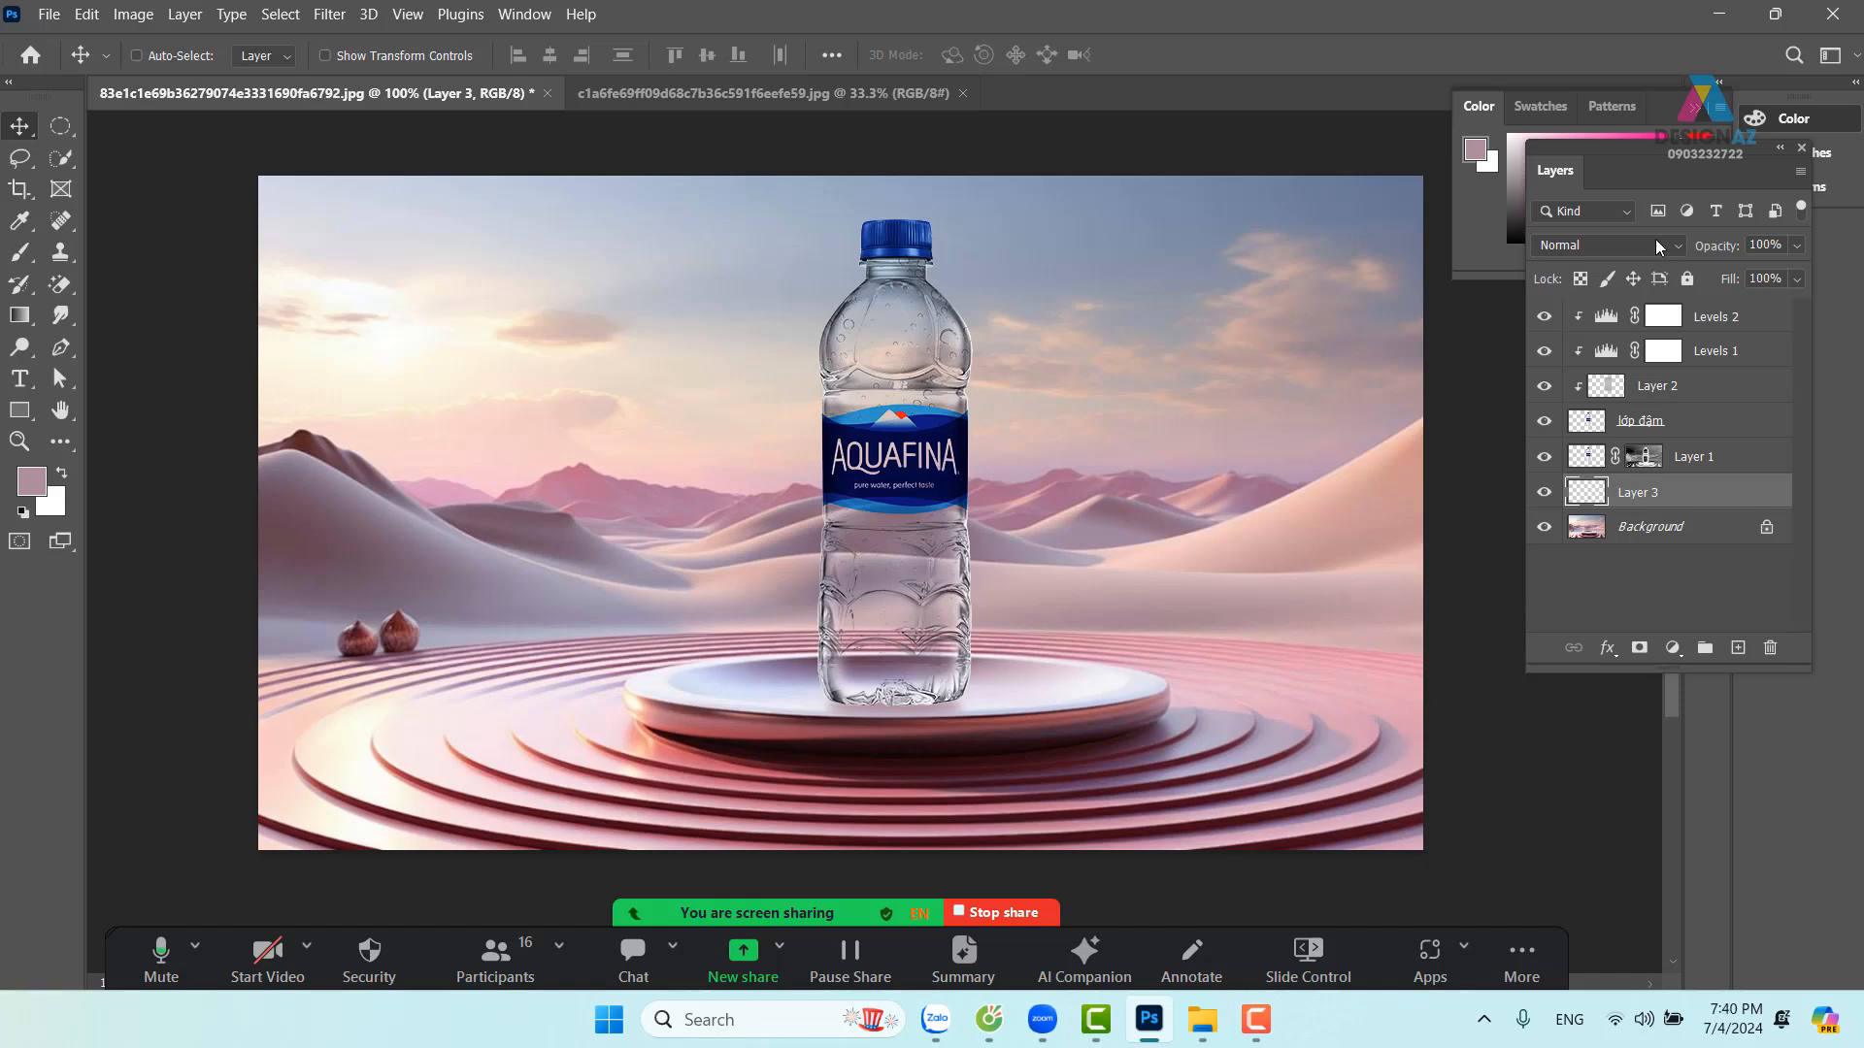
Set the shadow layer to Multiply and load the bottle's outline as a selection
left_click(1627, 241)
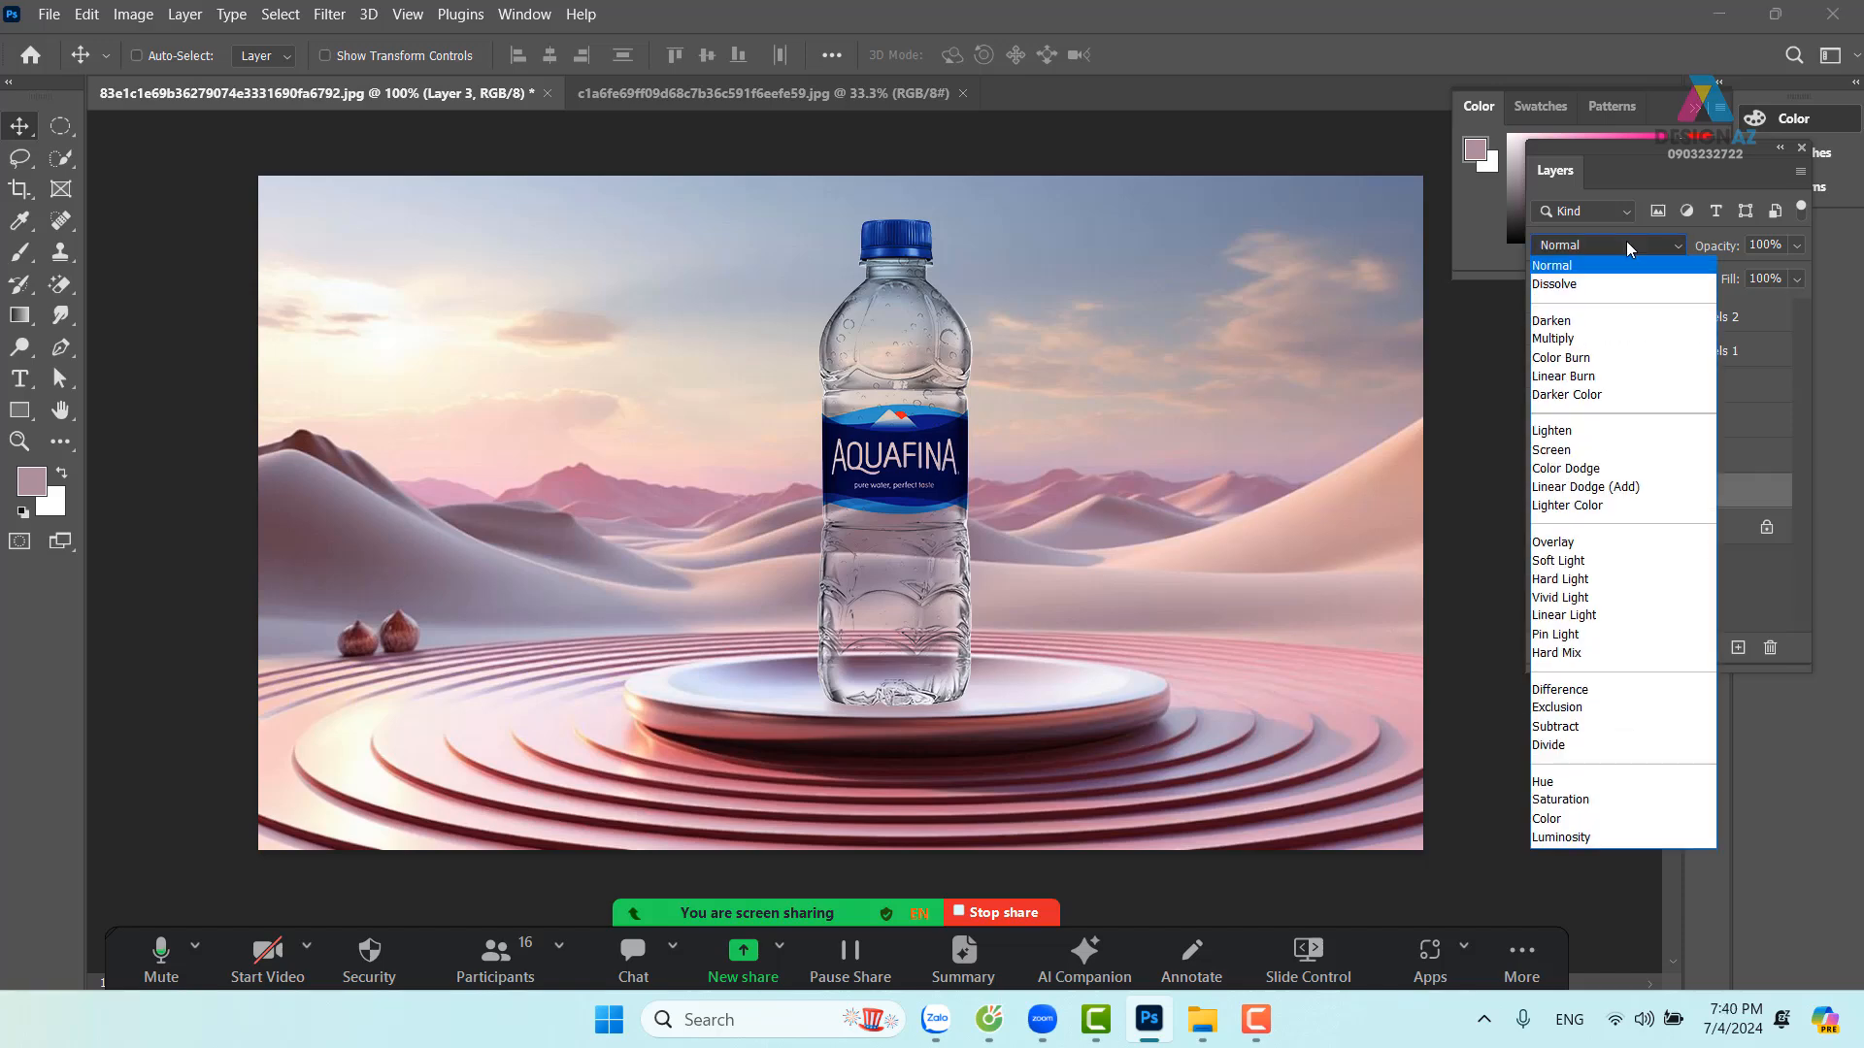
left_click(1601, 340)
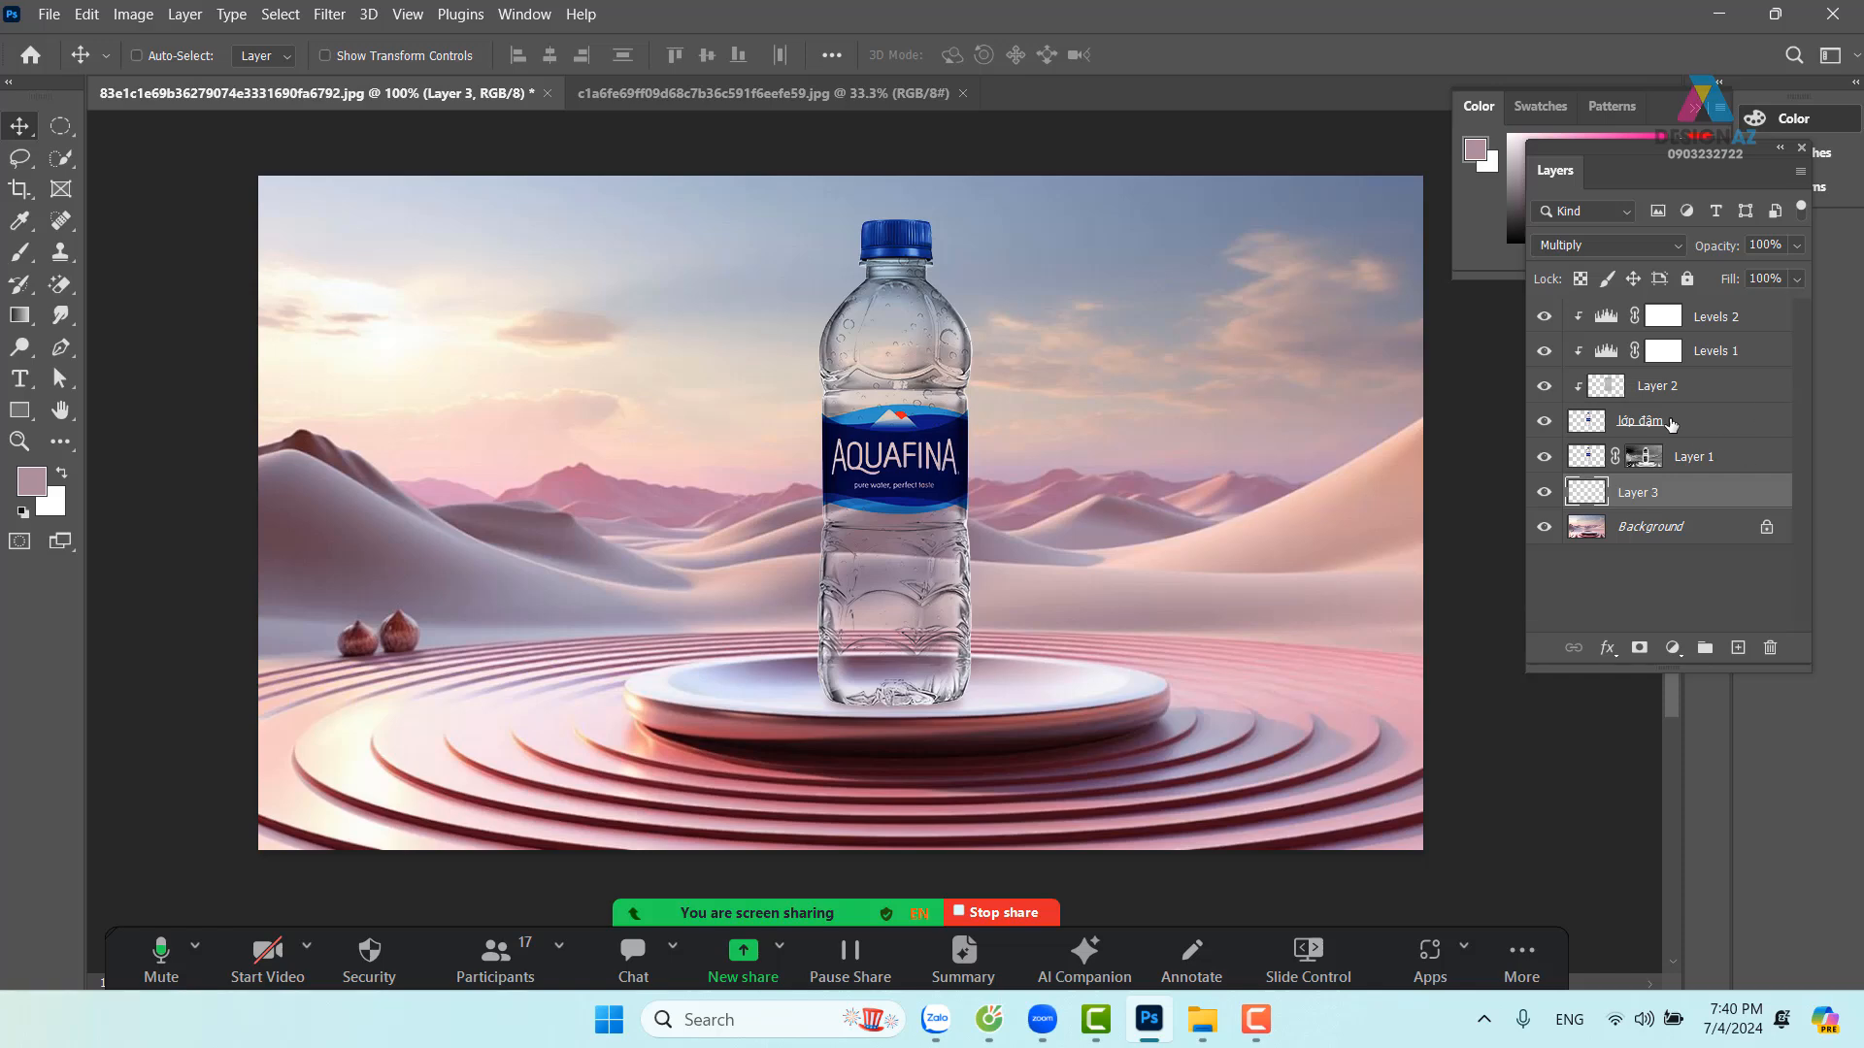
left_click(1590, 431, "ctrl")
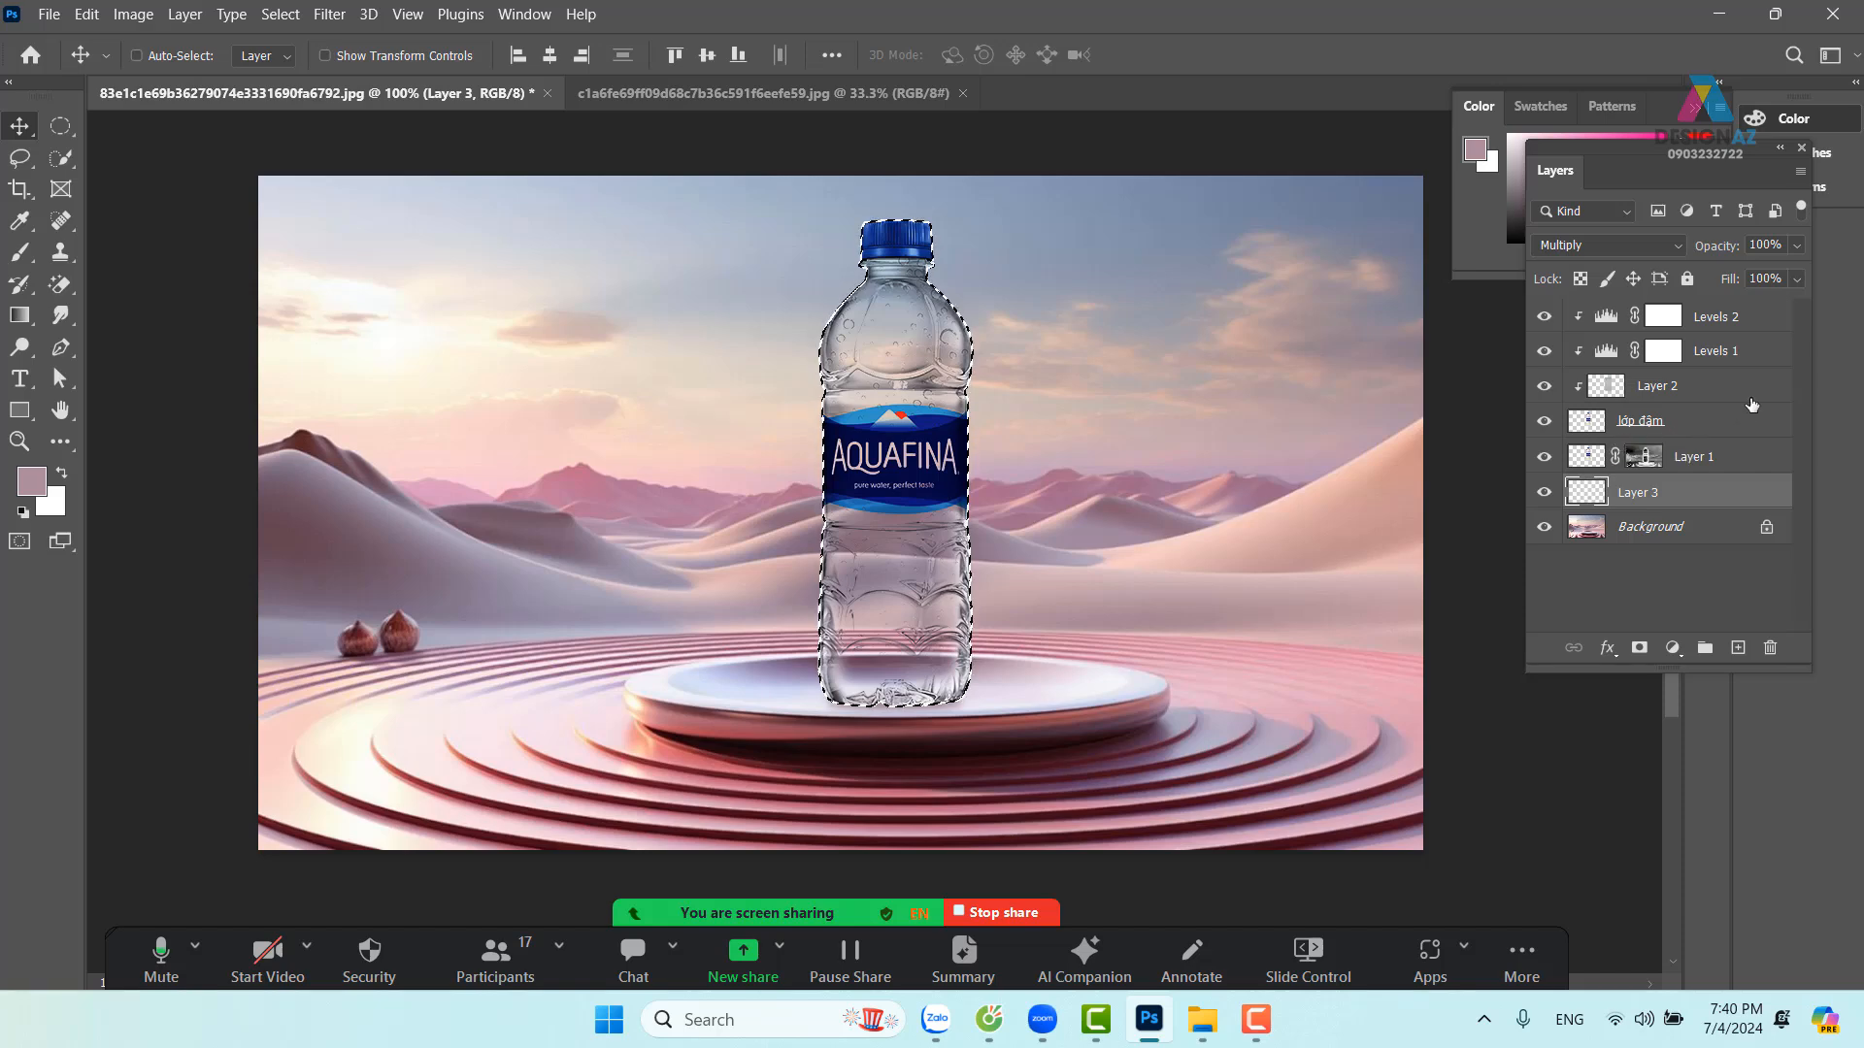
Add a new top layer and fill the bottle selection with a cream colour sampled from the sky
left_click(1745, 315)
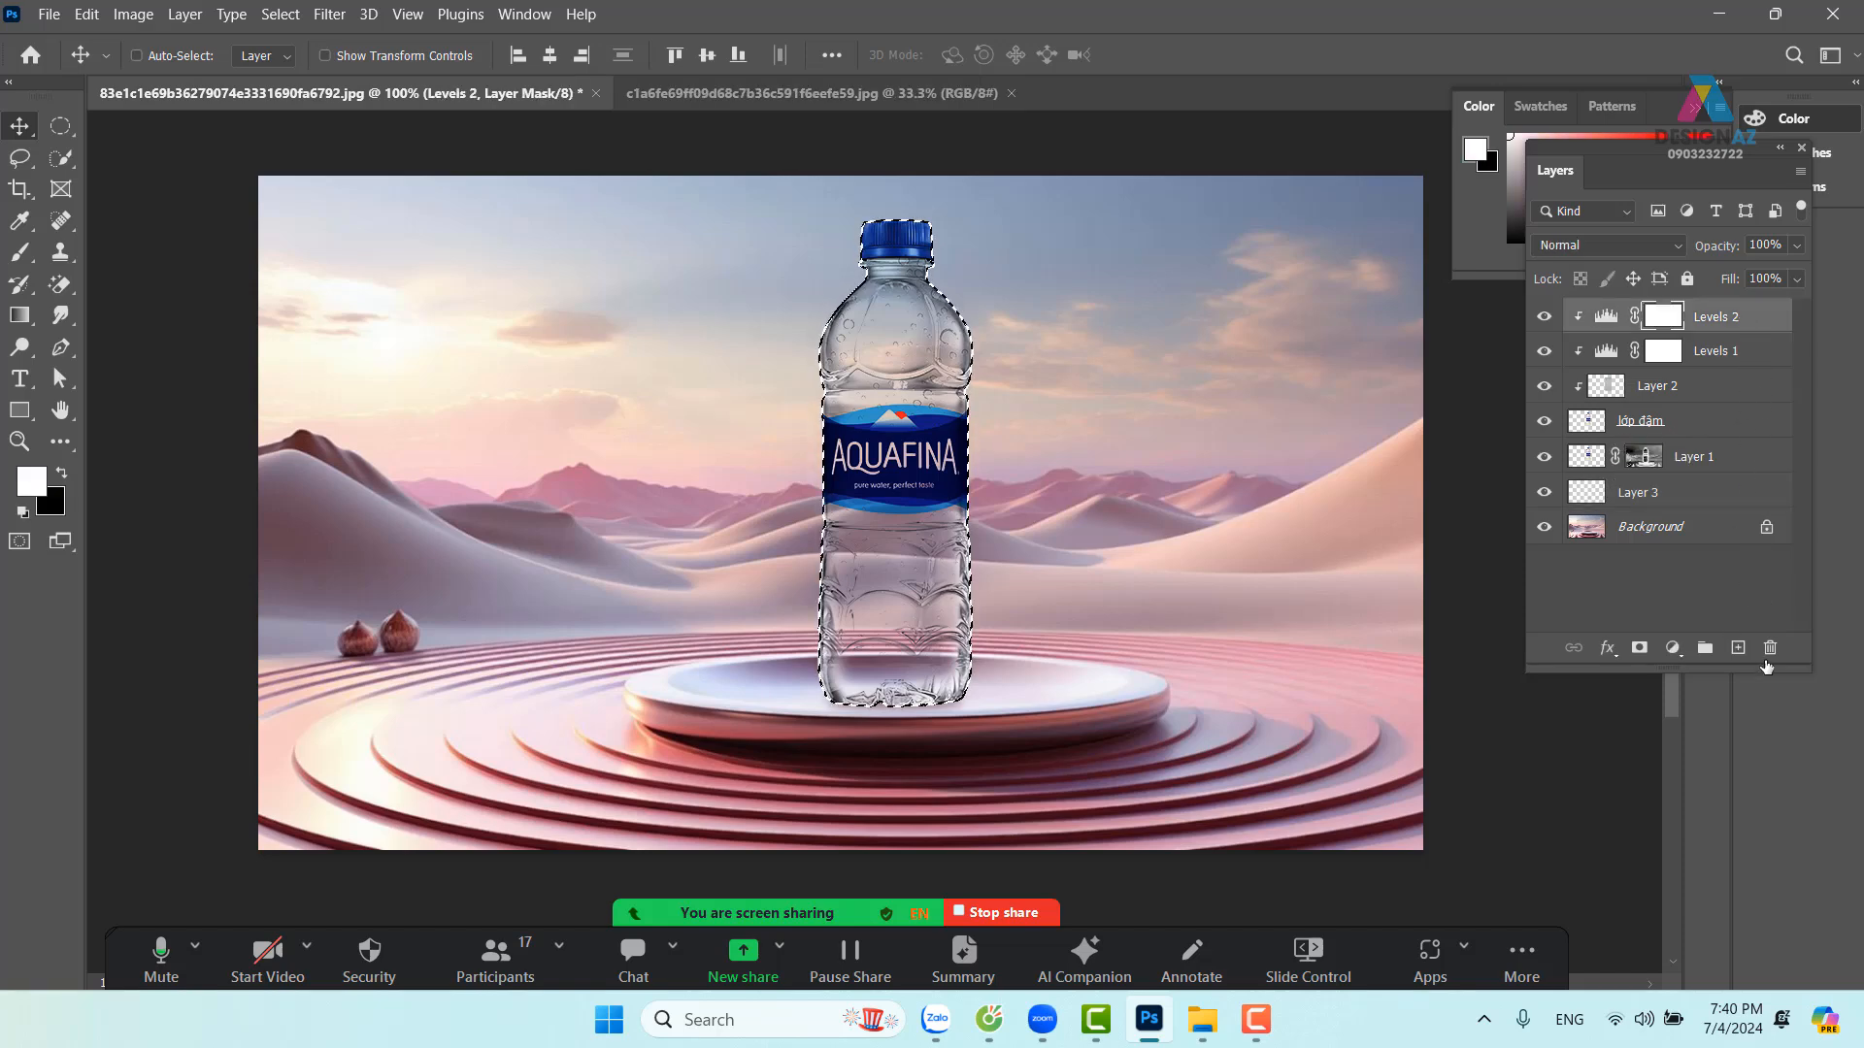
left_click(1736, 650)
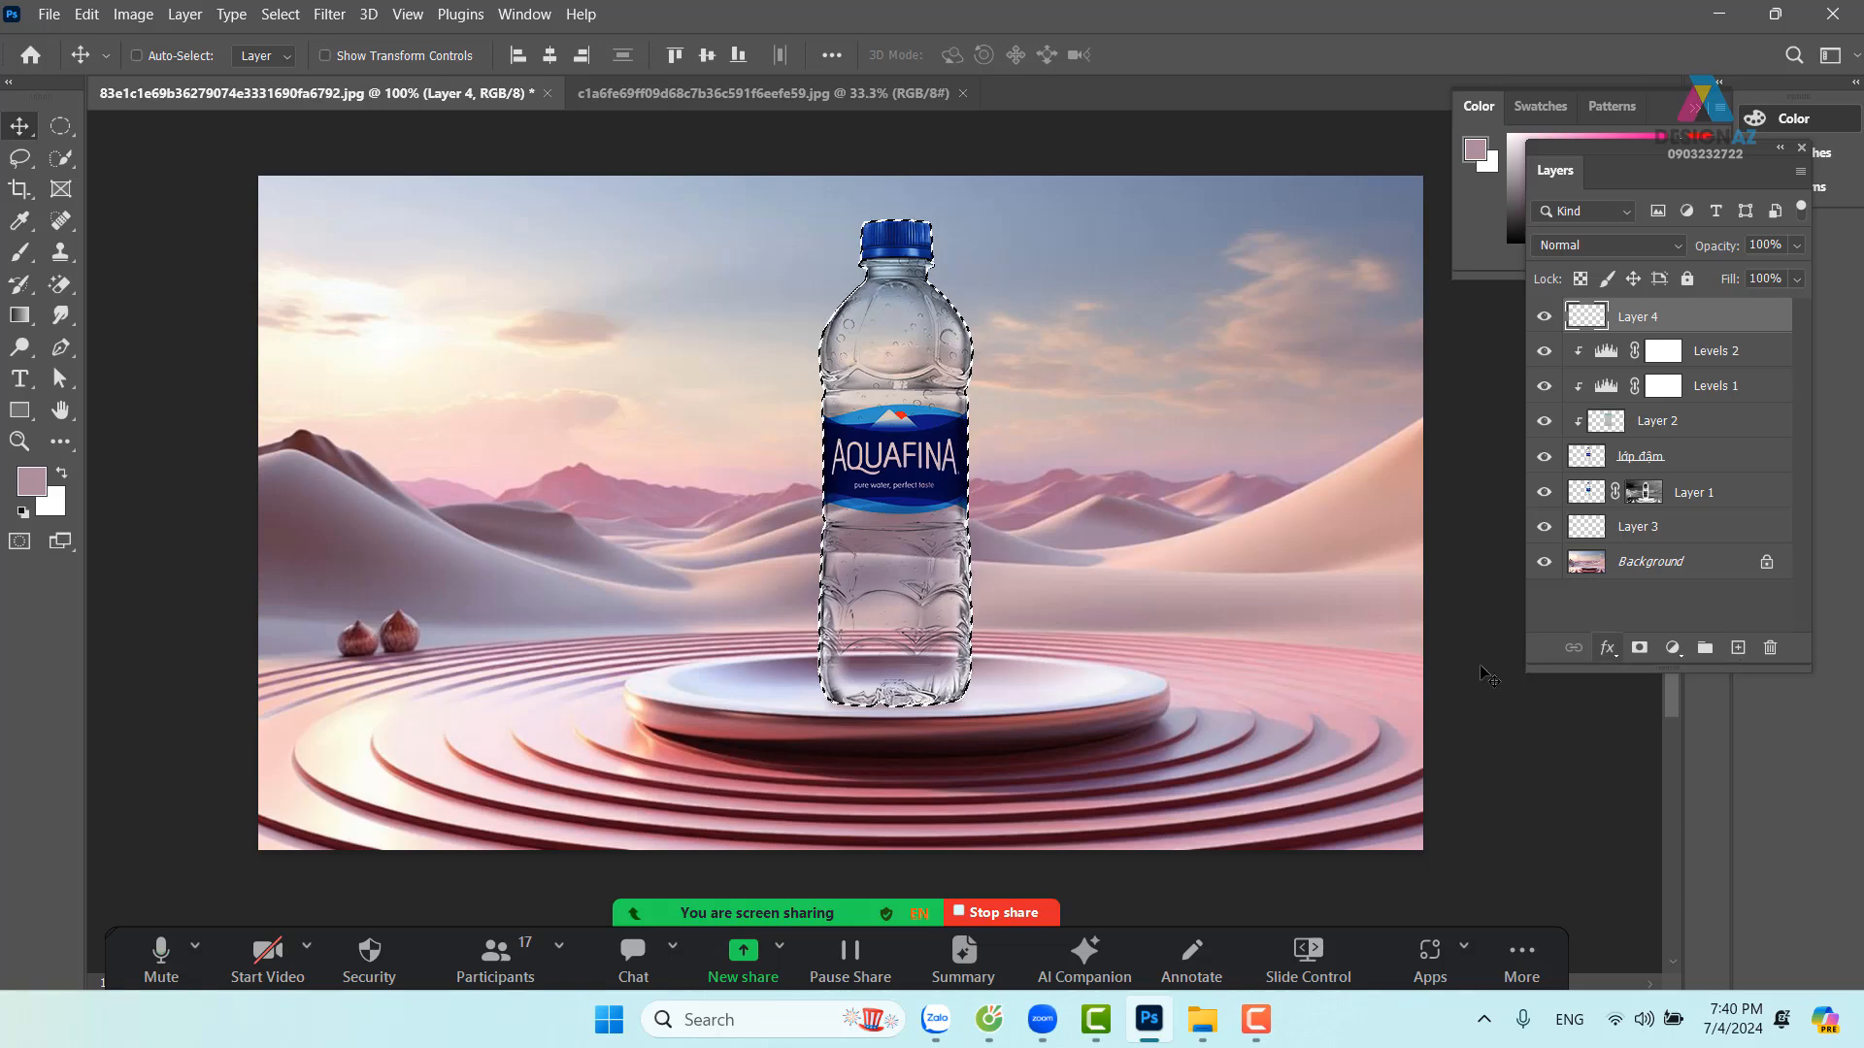
key("i")
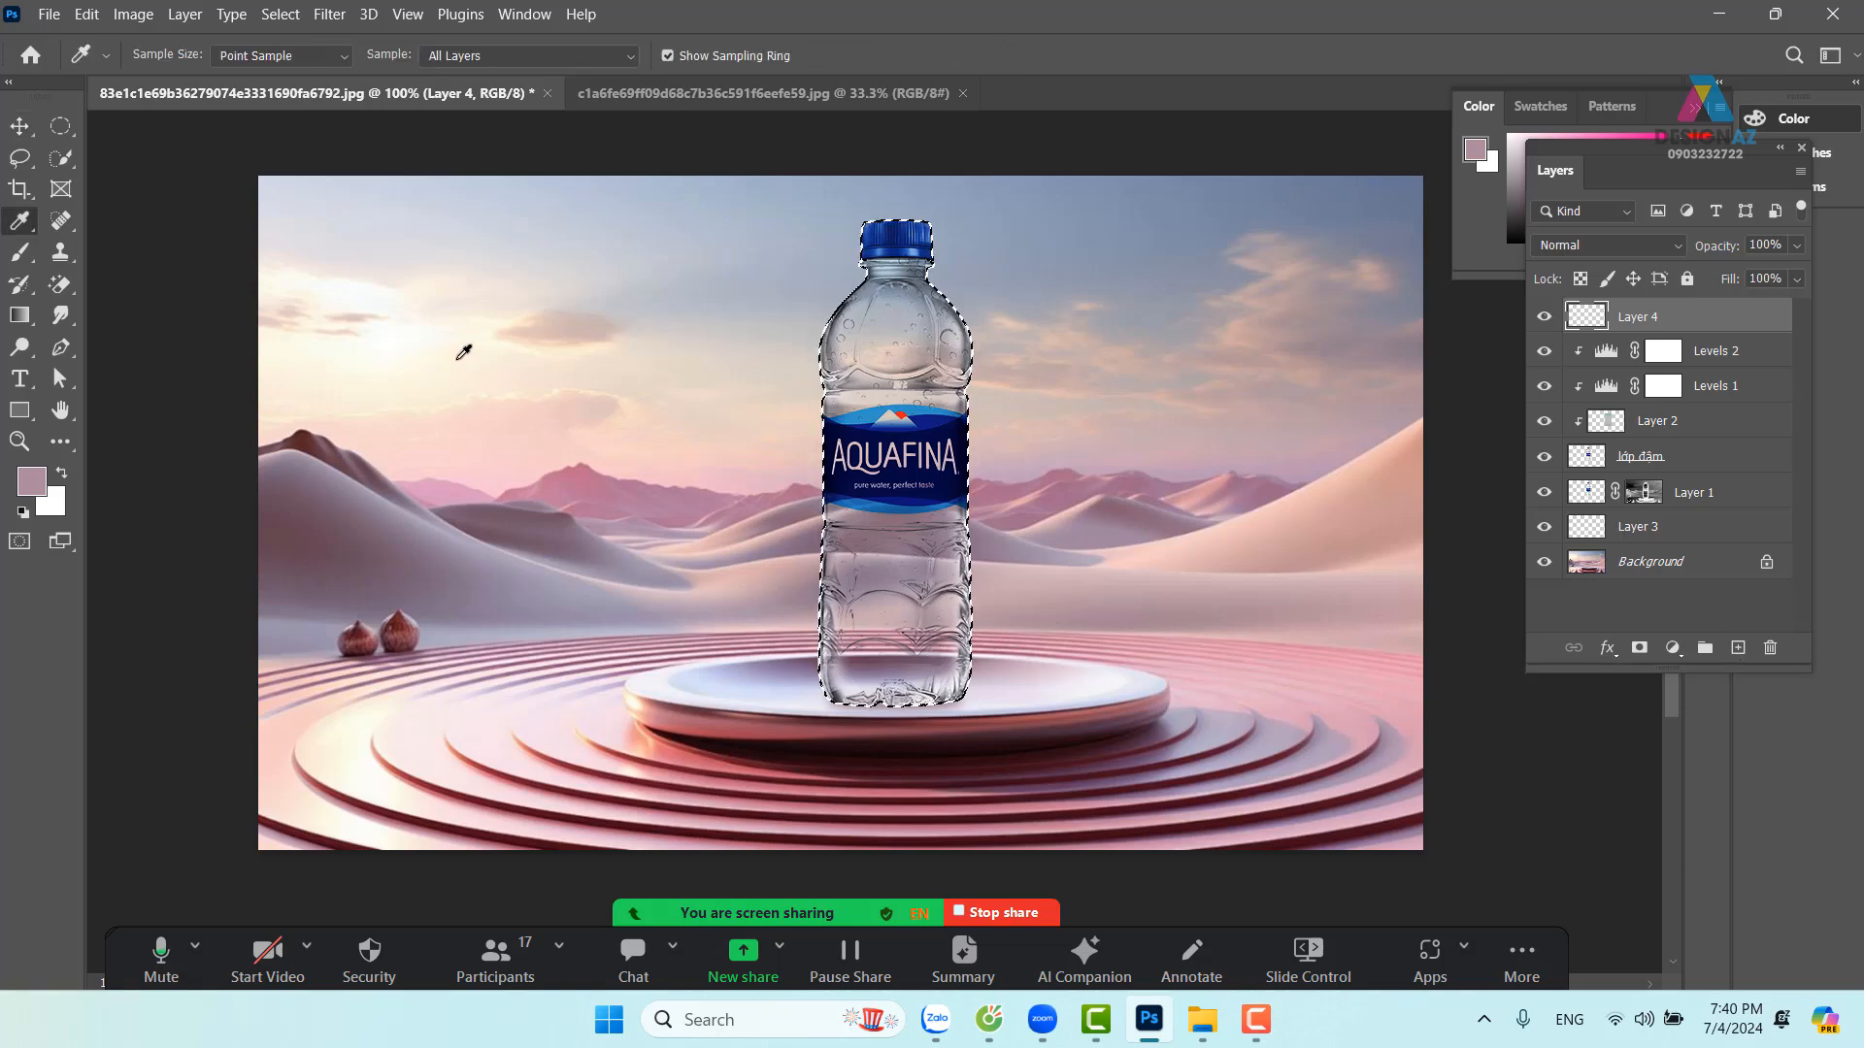
left_click(579, 388)
key("alt+BackSpace")
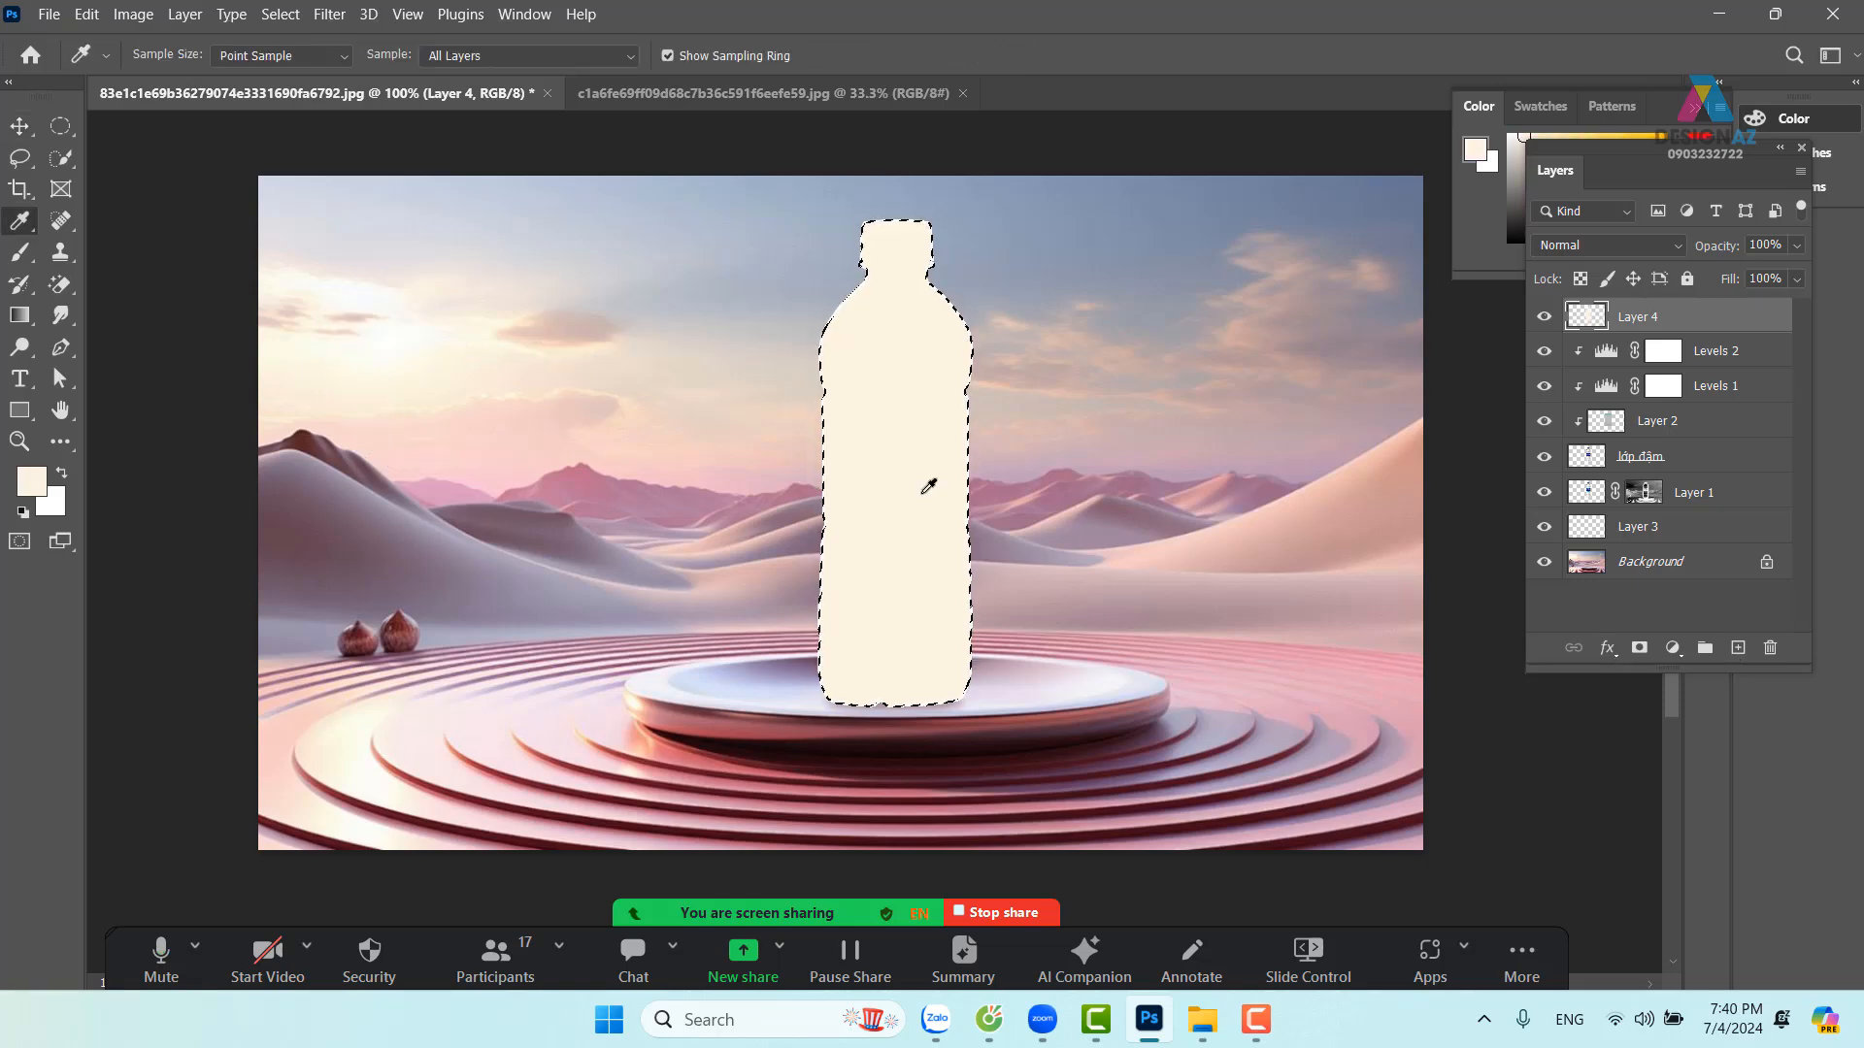
key("ctrl+d")
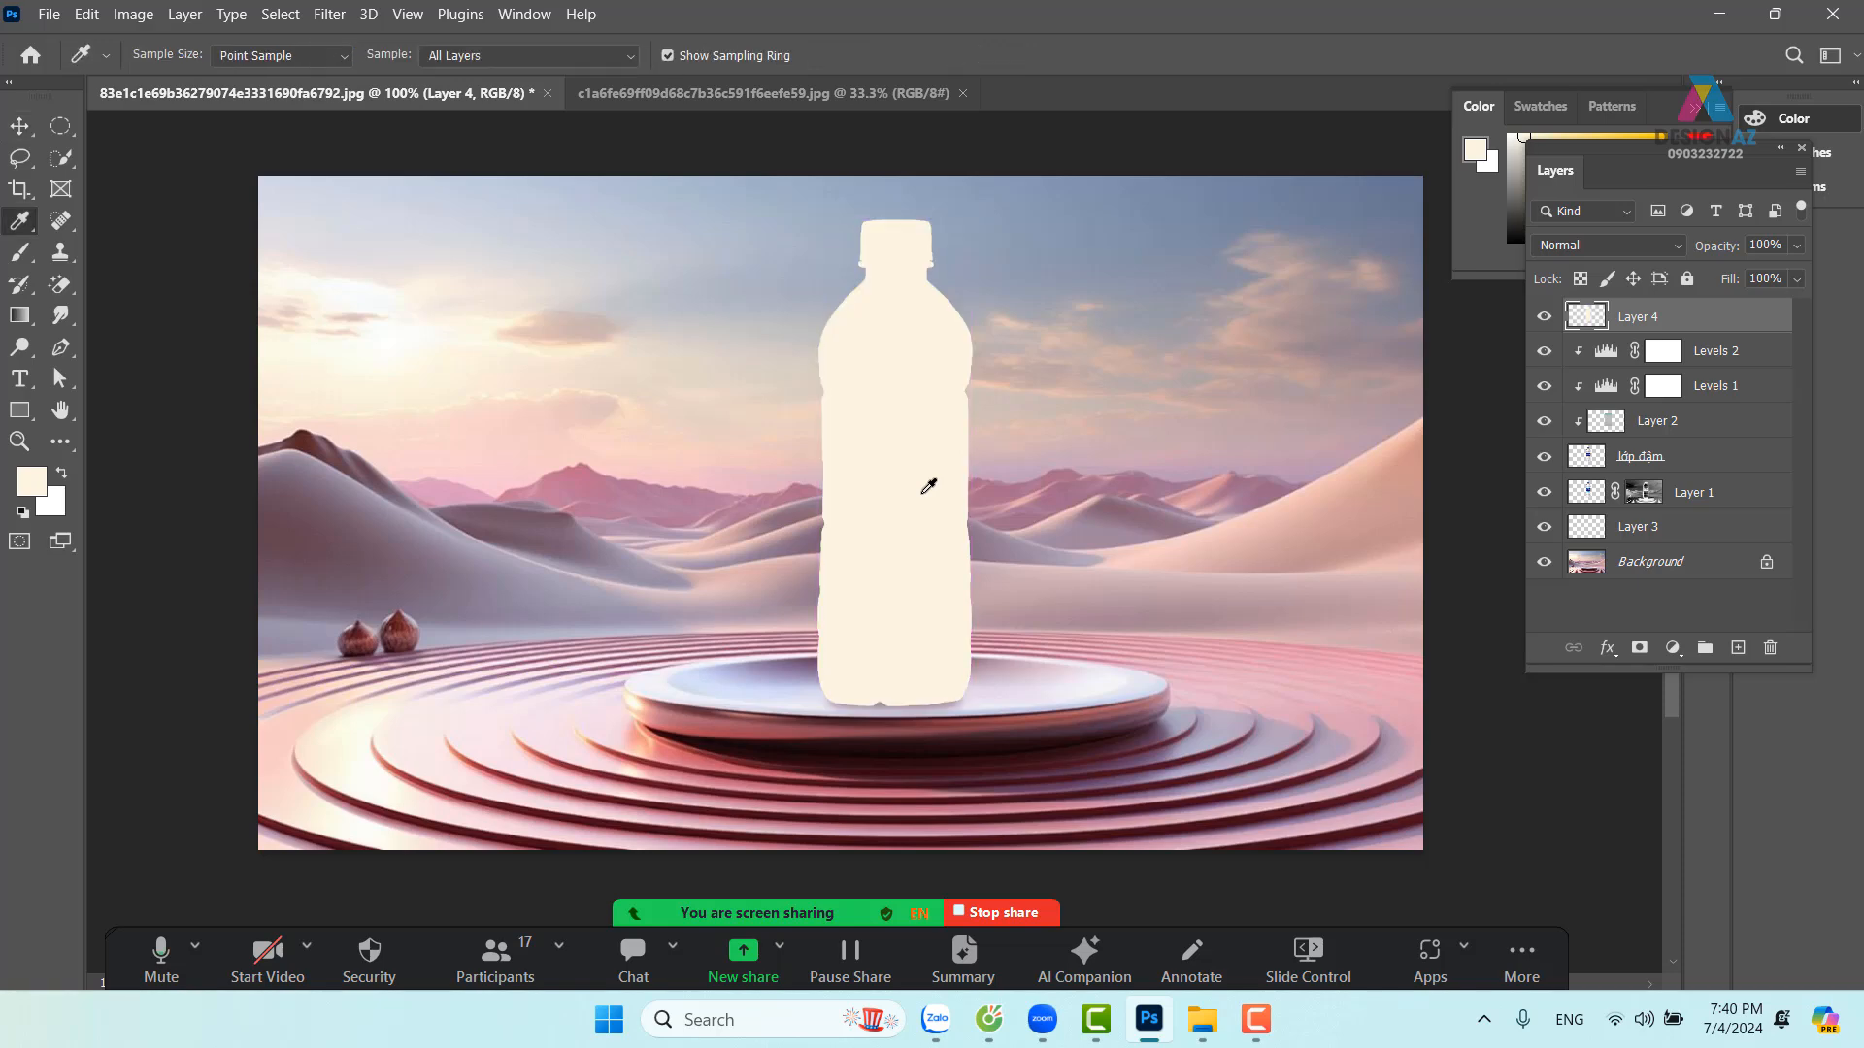
In Layer 4's Blending Options, split the Underlying Layer black Blend If slider to 175/205
right_click(1711, 313)
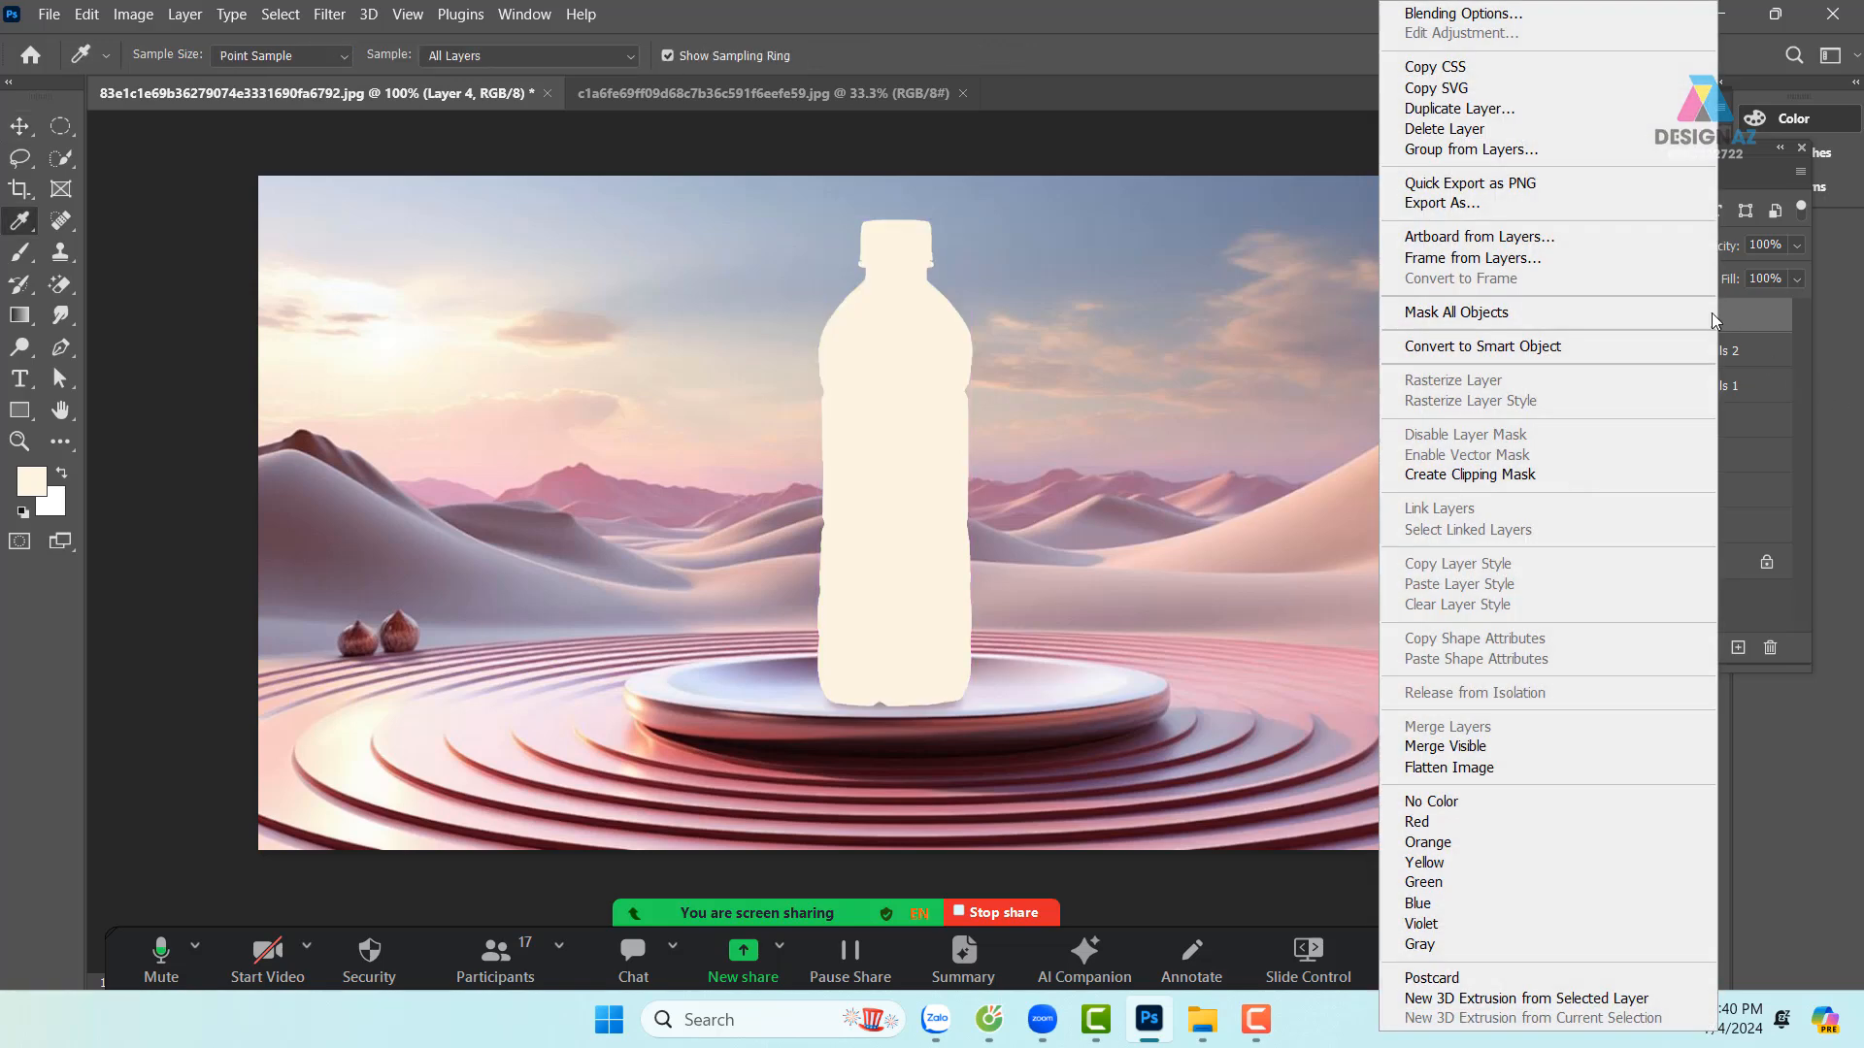
left_click(1524, 13)
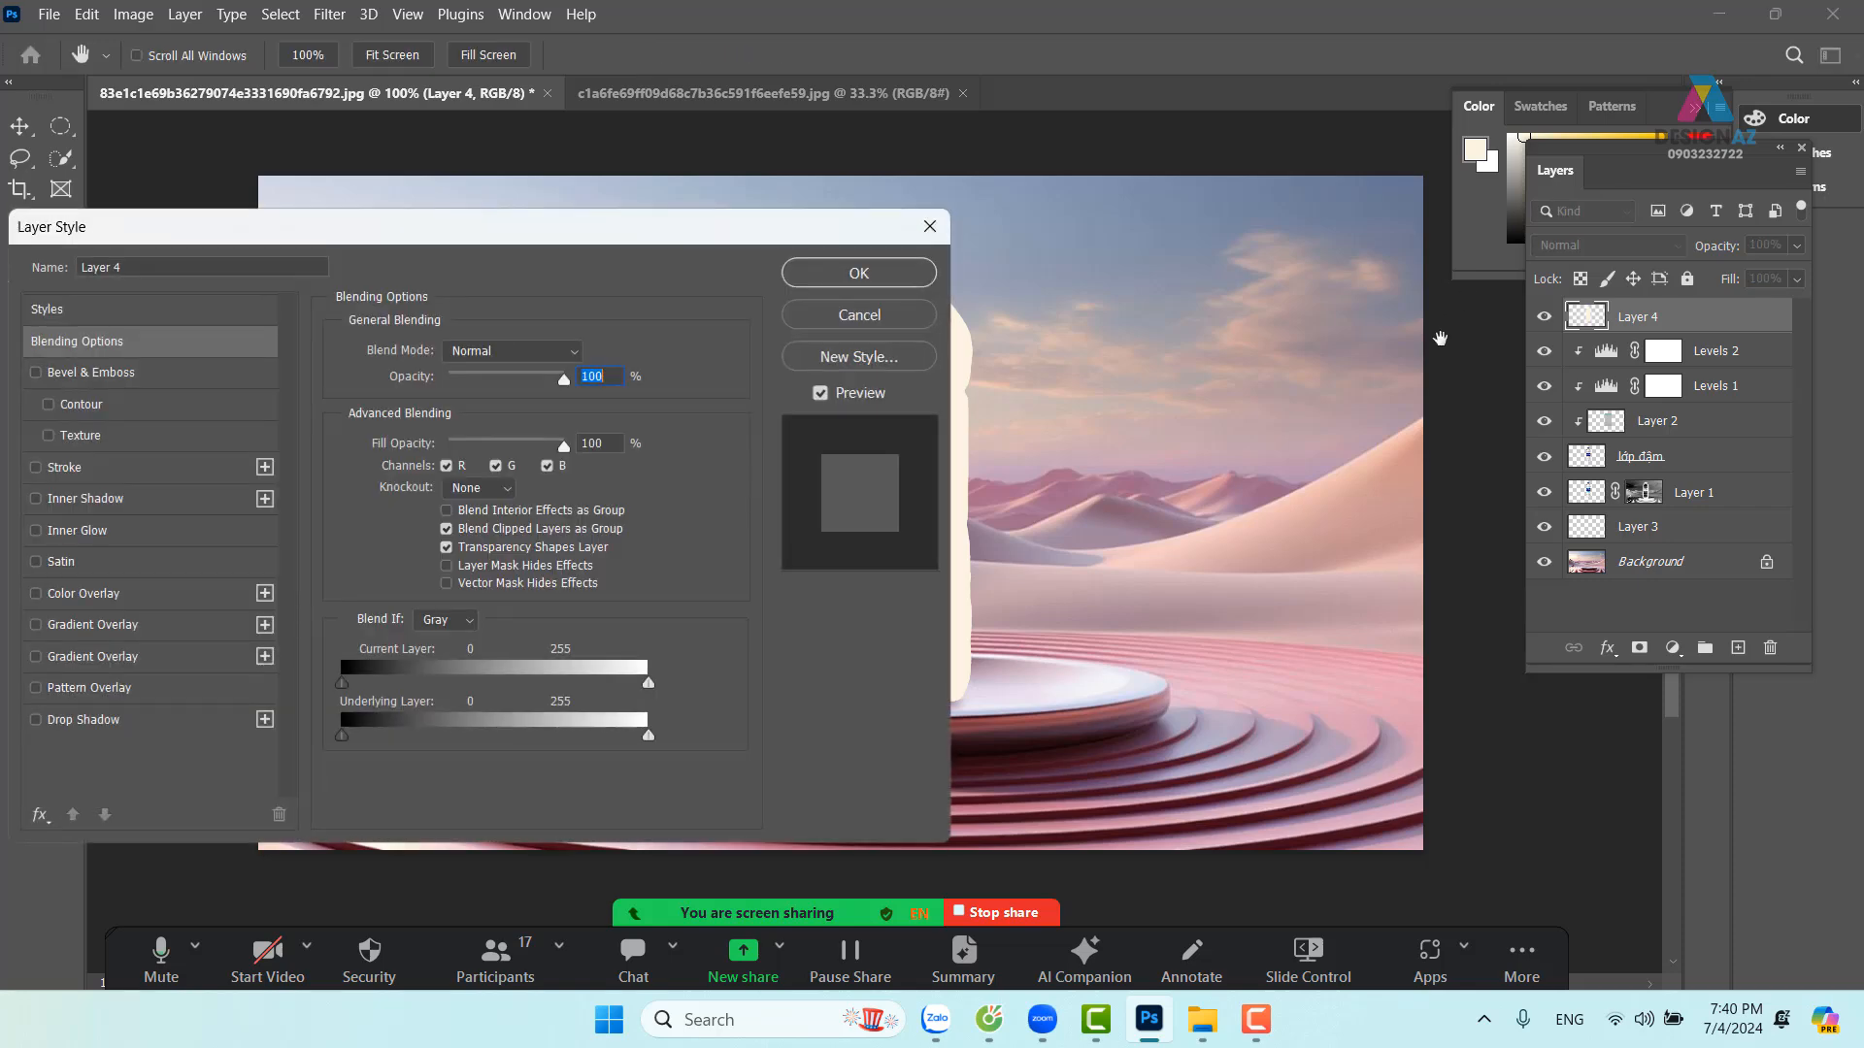
left_click_drag(828, 229, 1854, 154)
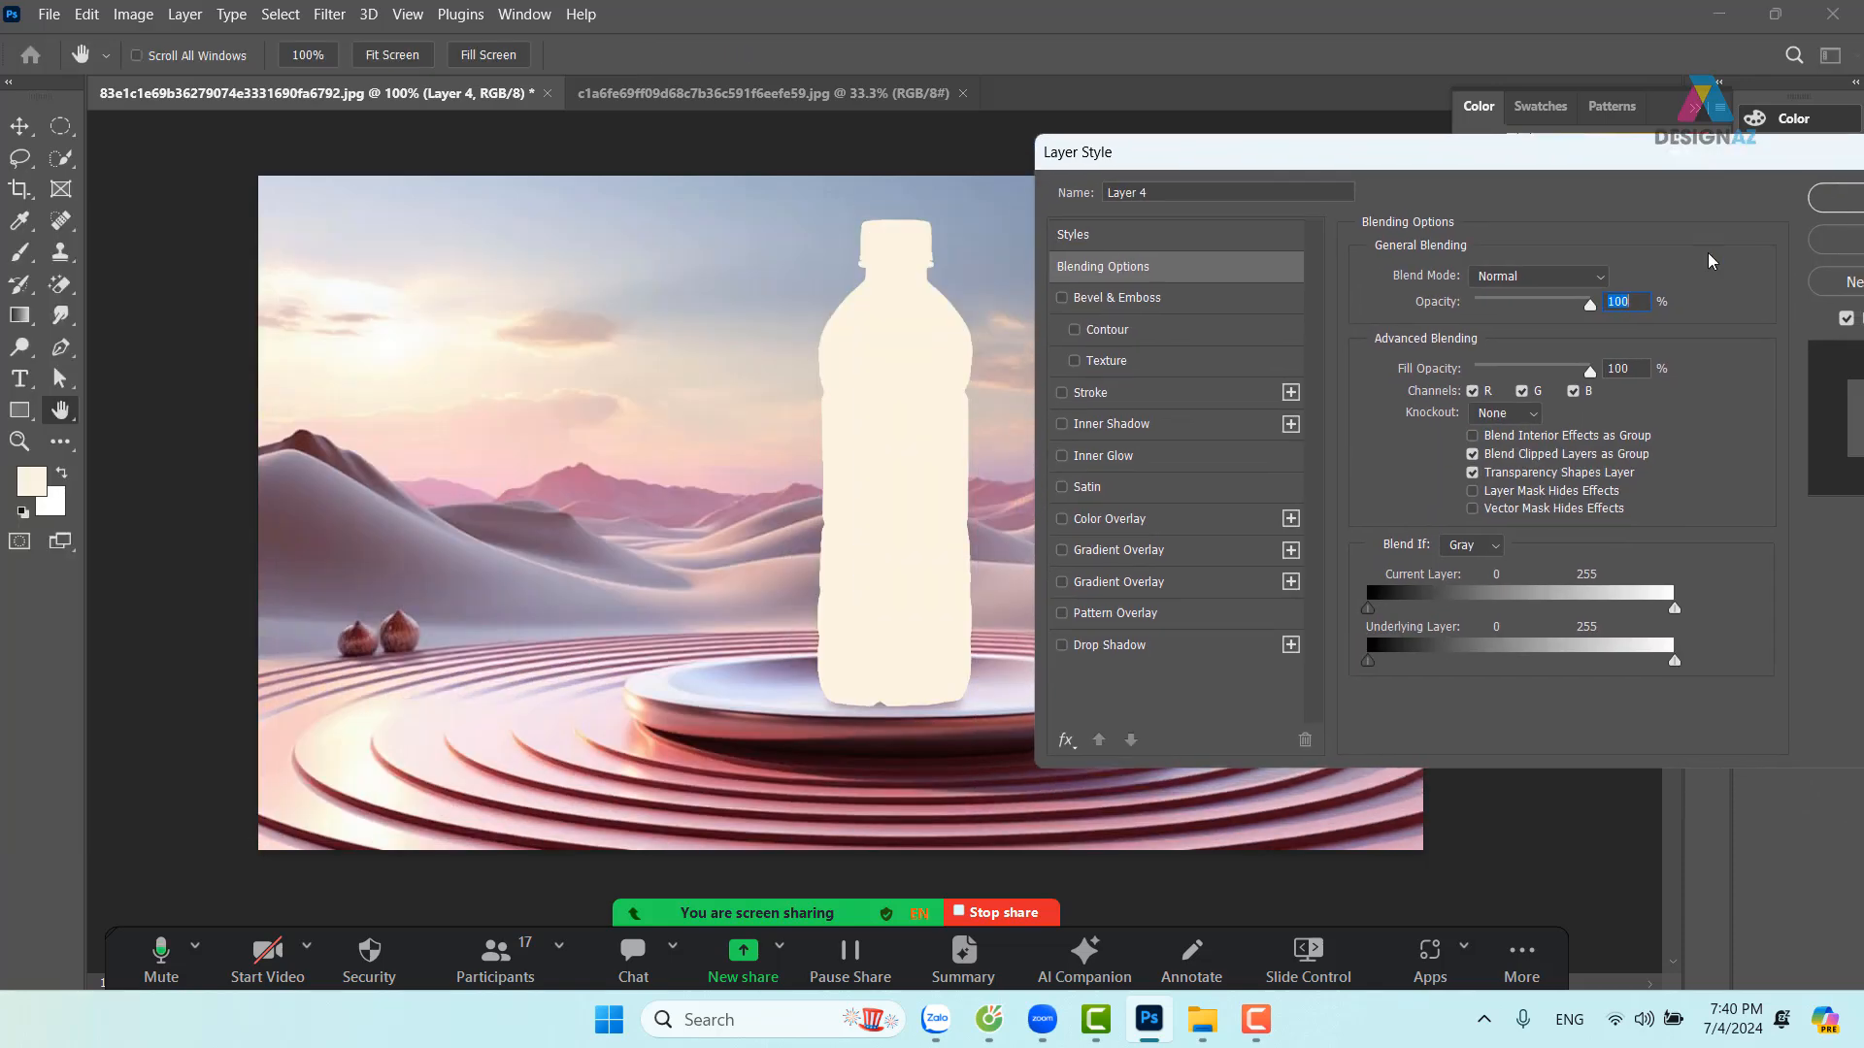
left_click_drag(1369, 663, 1594, 626)
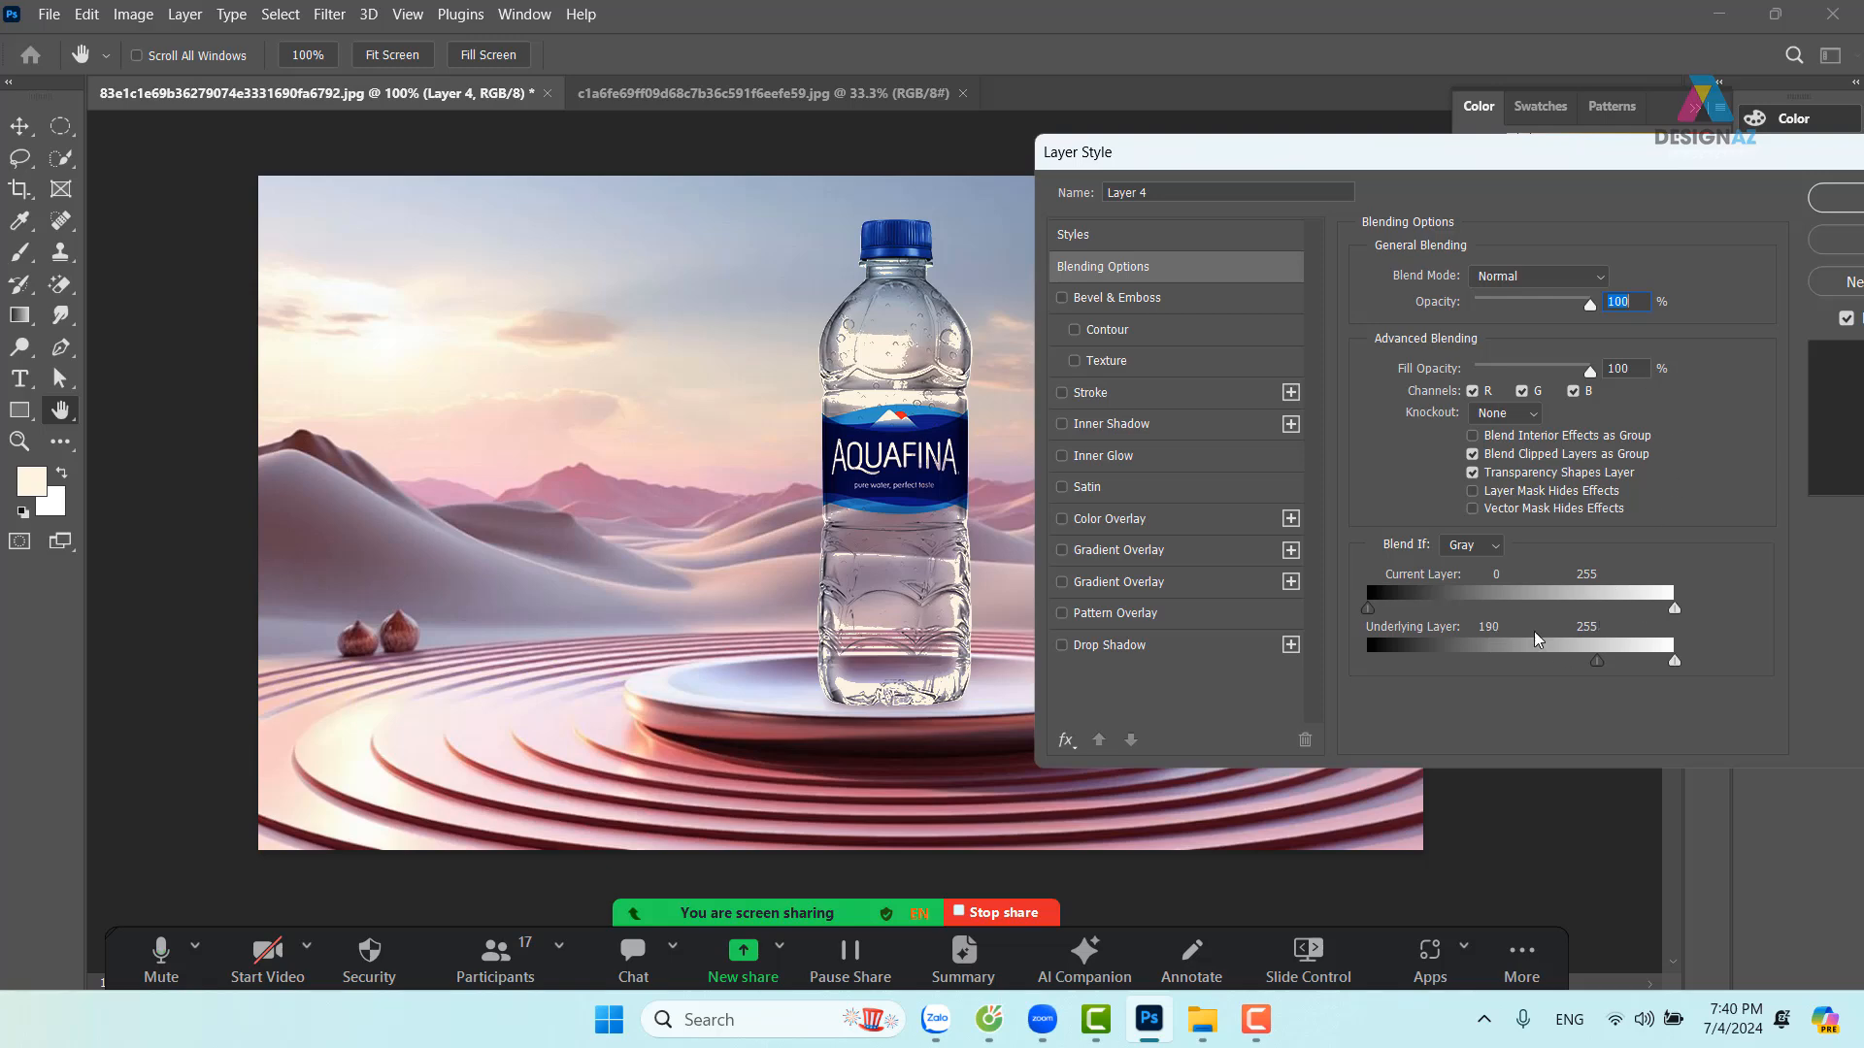
mouse_move(1596, 662)
left_mouse_down()
mouse_move(1564, 664)
mouse_move(1619, 665)
left_mouse_up()
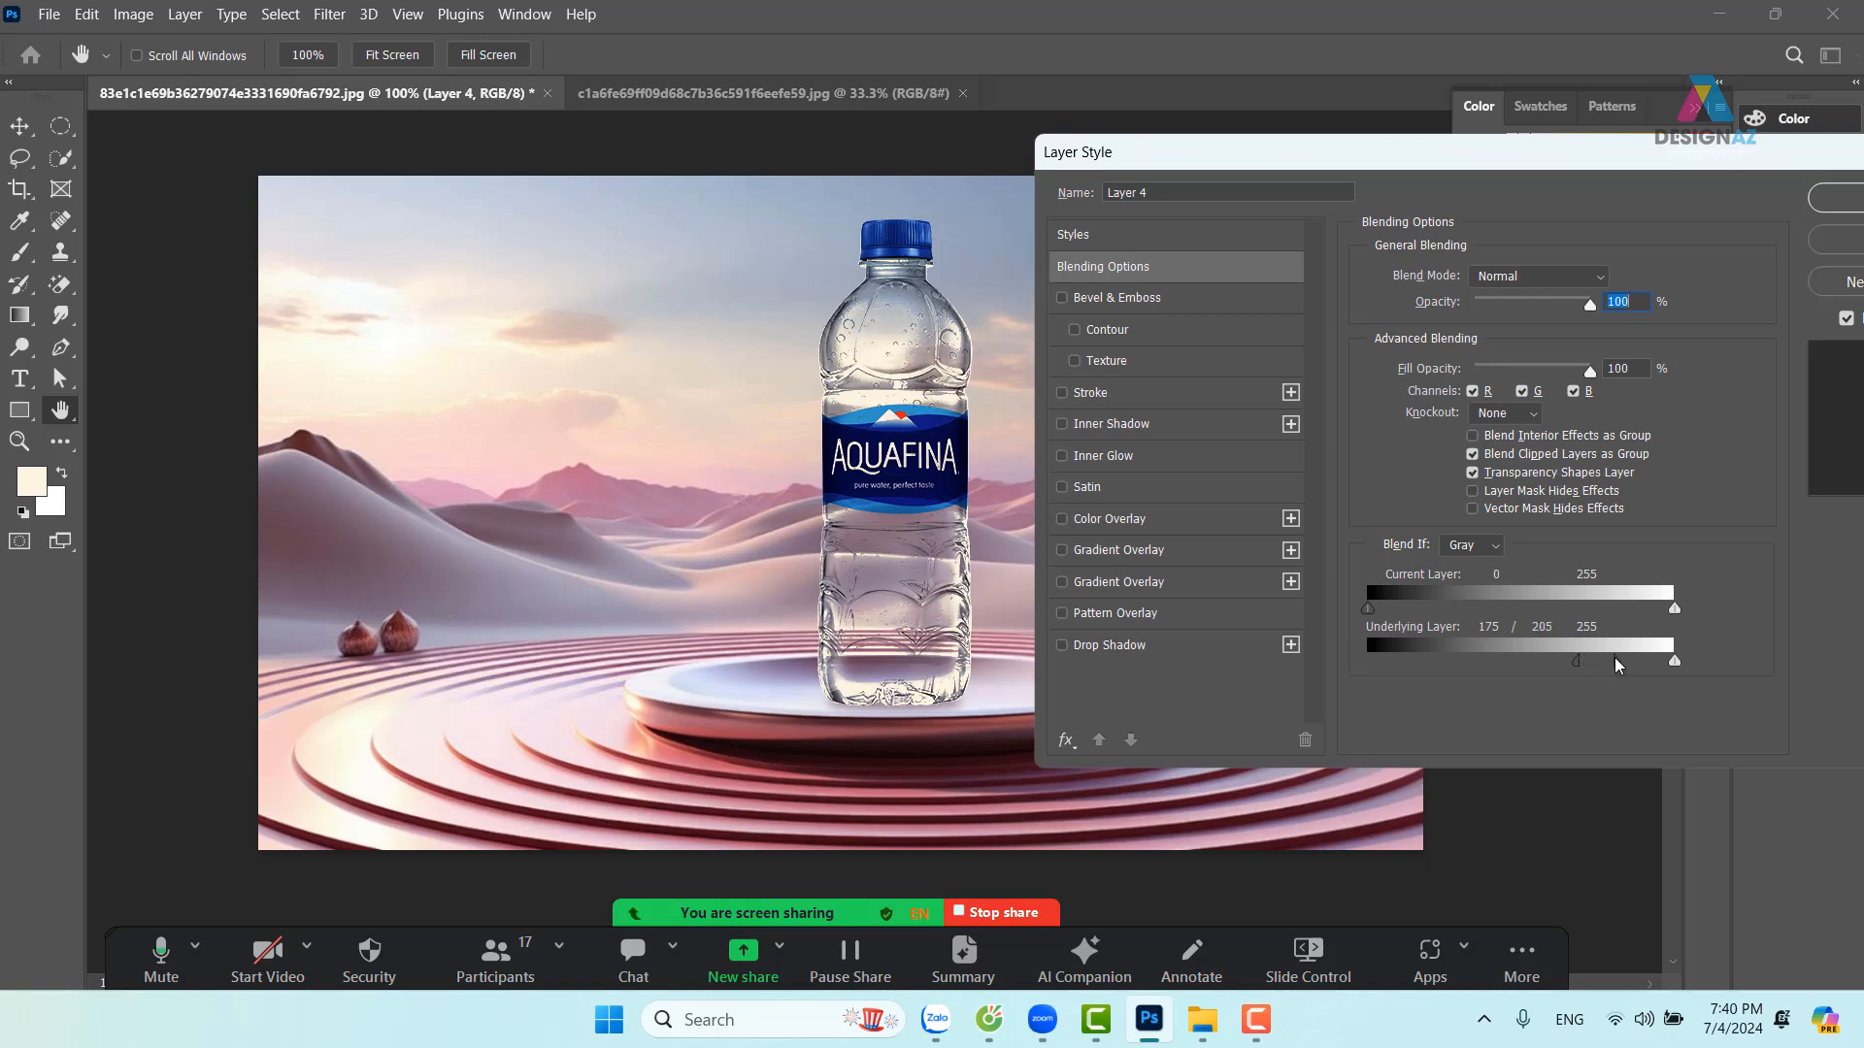
left_click_drag(1701, 157, 1511, 177)
left_click(1694, 217)
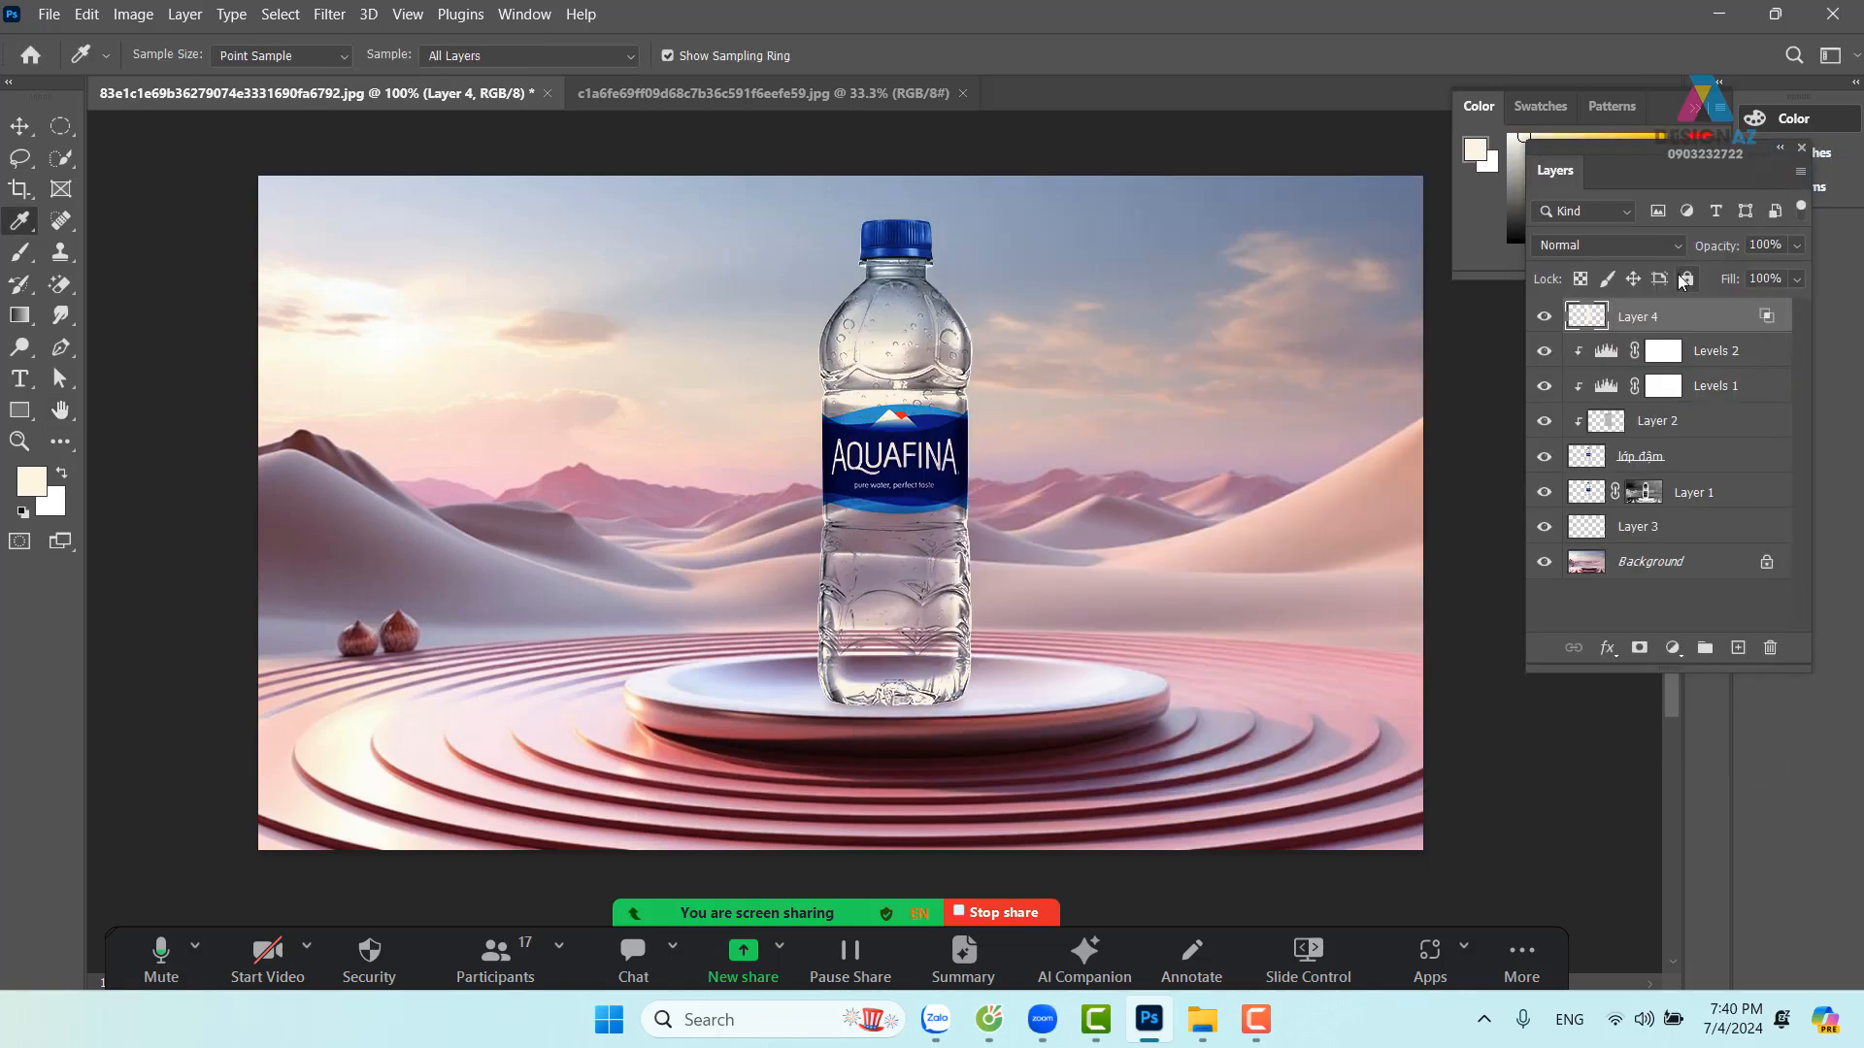
Set Layer 4 to Screen blending at 75% fill, toggling its visibility to compare
left_click(1652, 243)
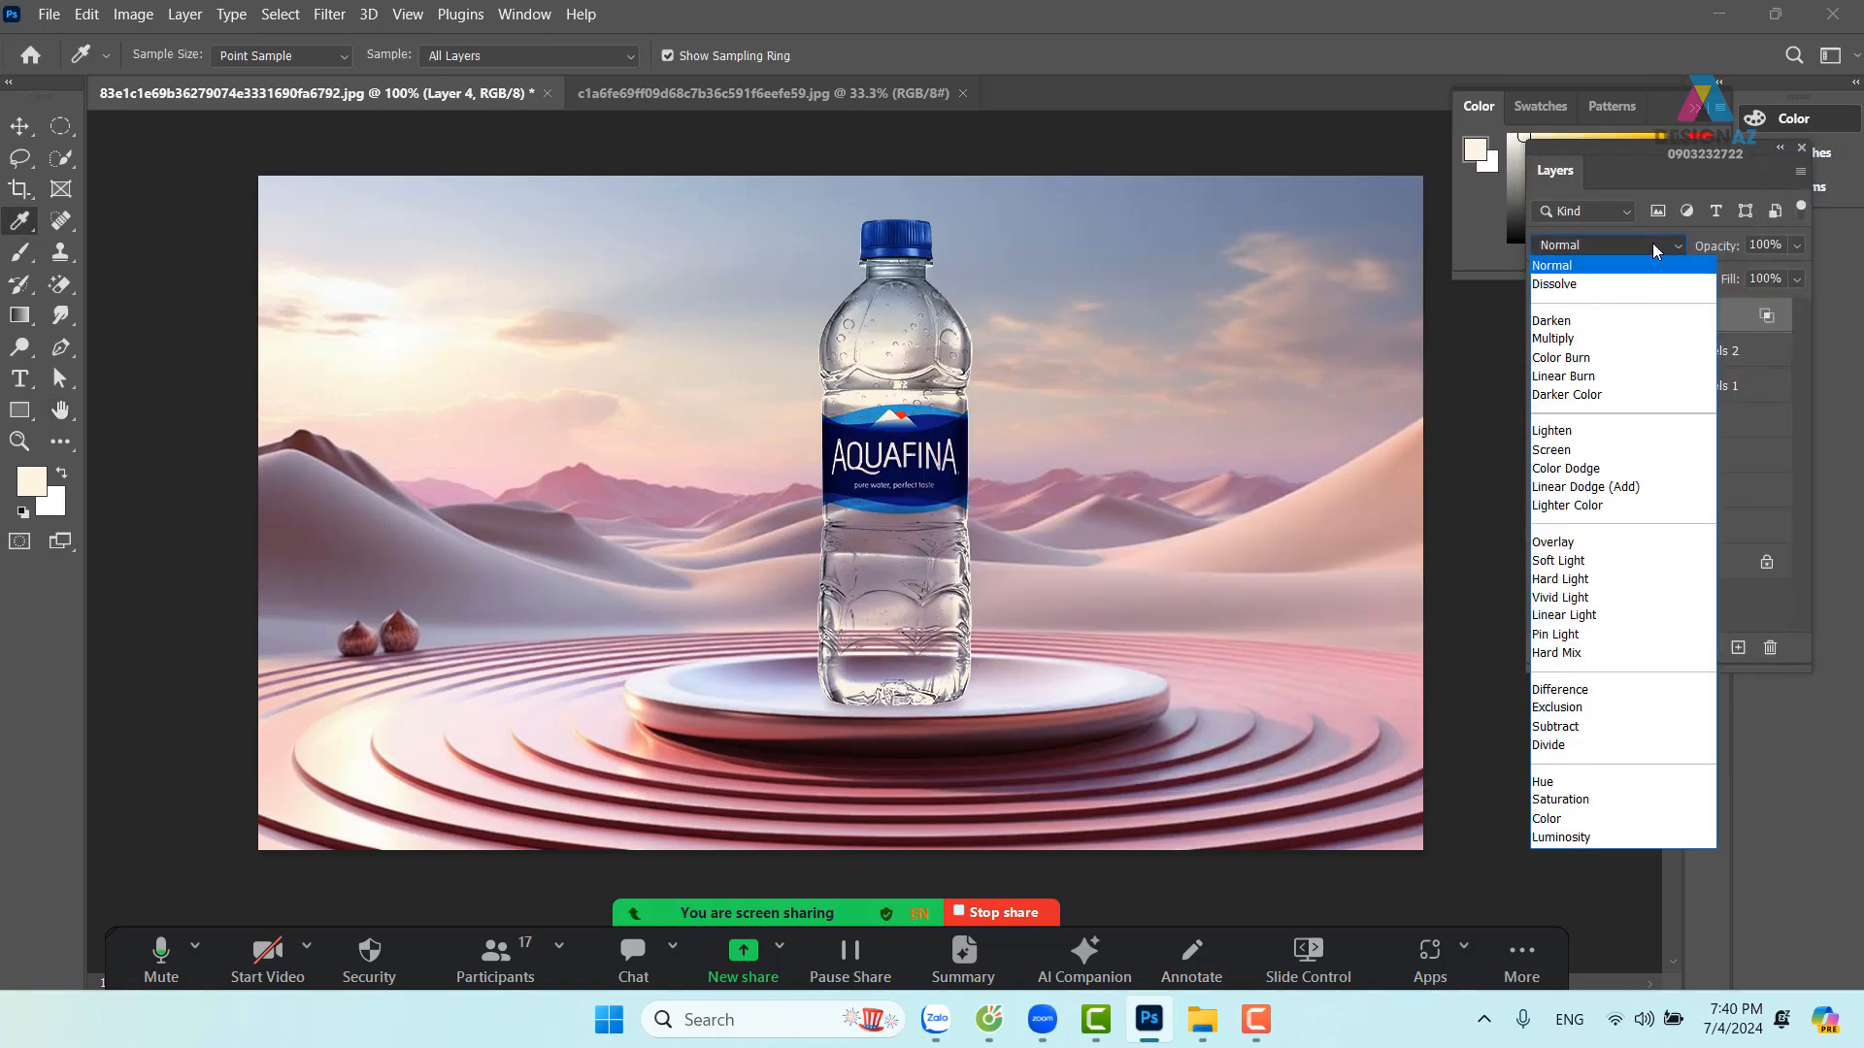
left_click(1578, 449)
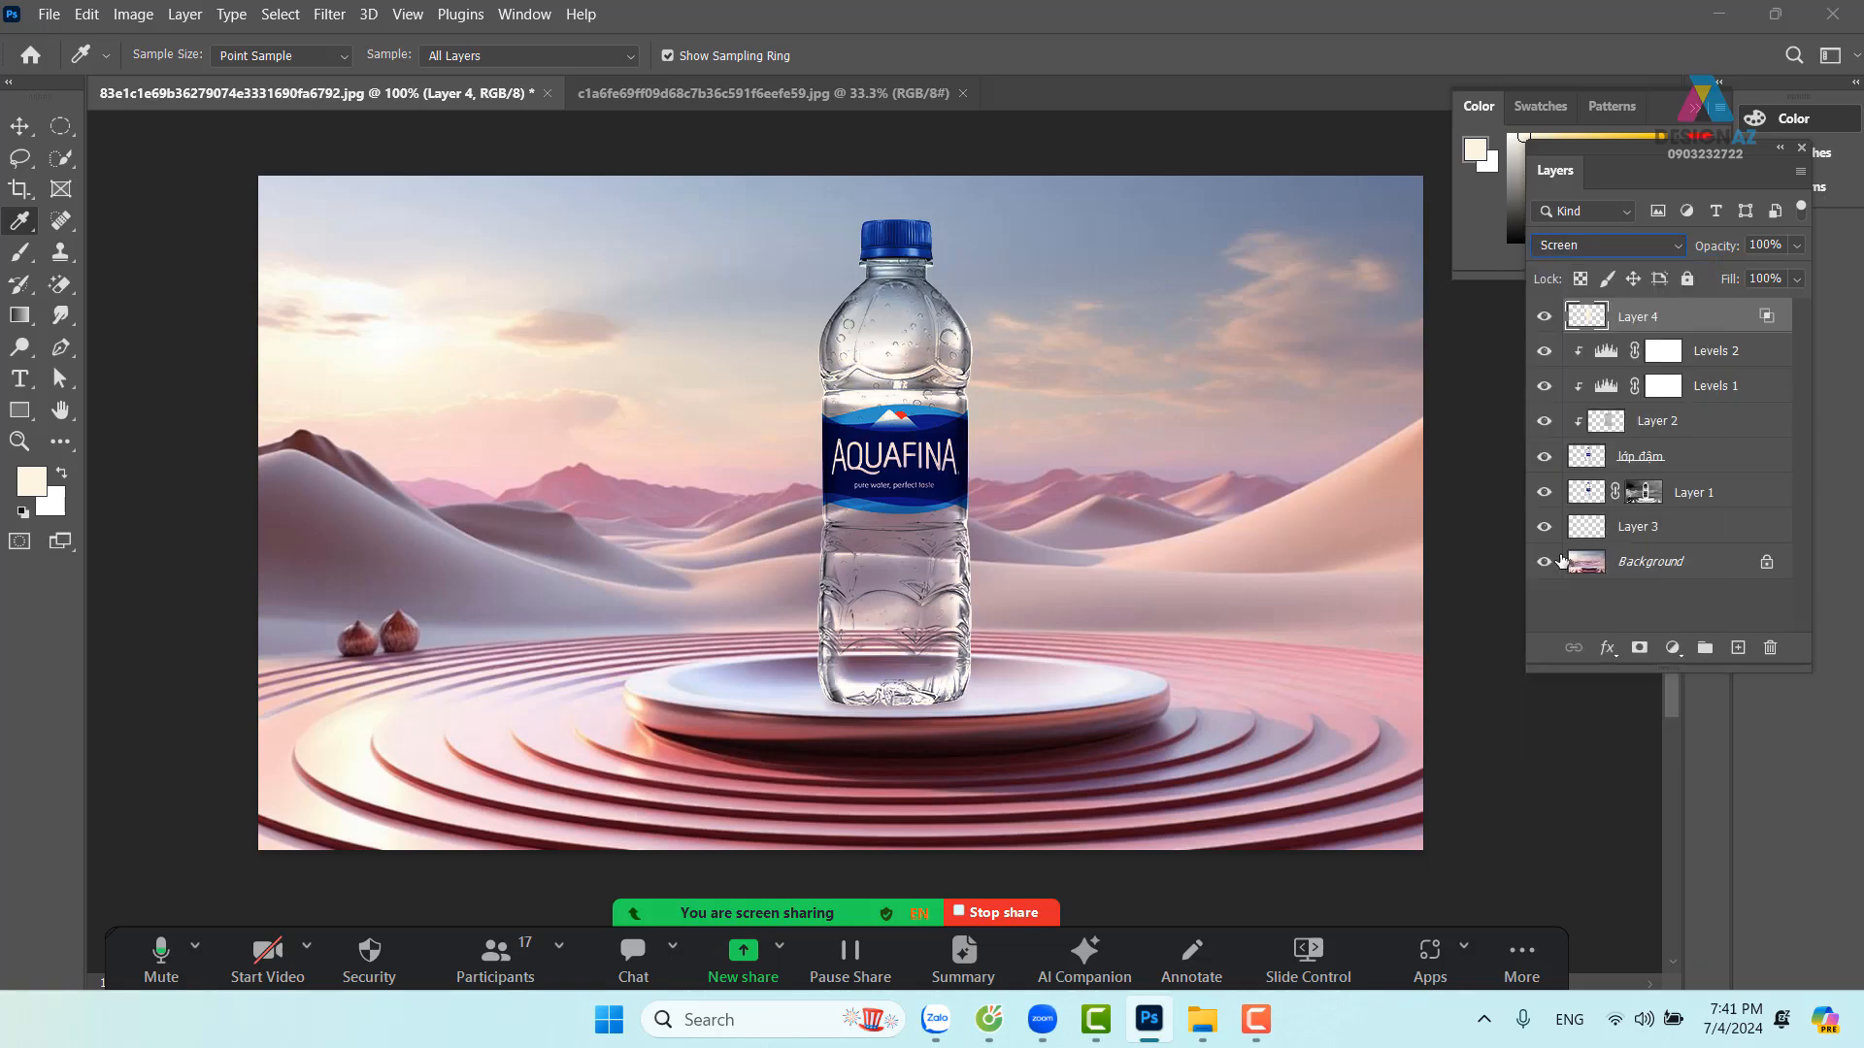
left_click(1798, 280)
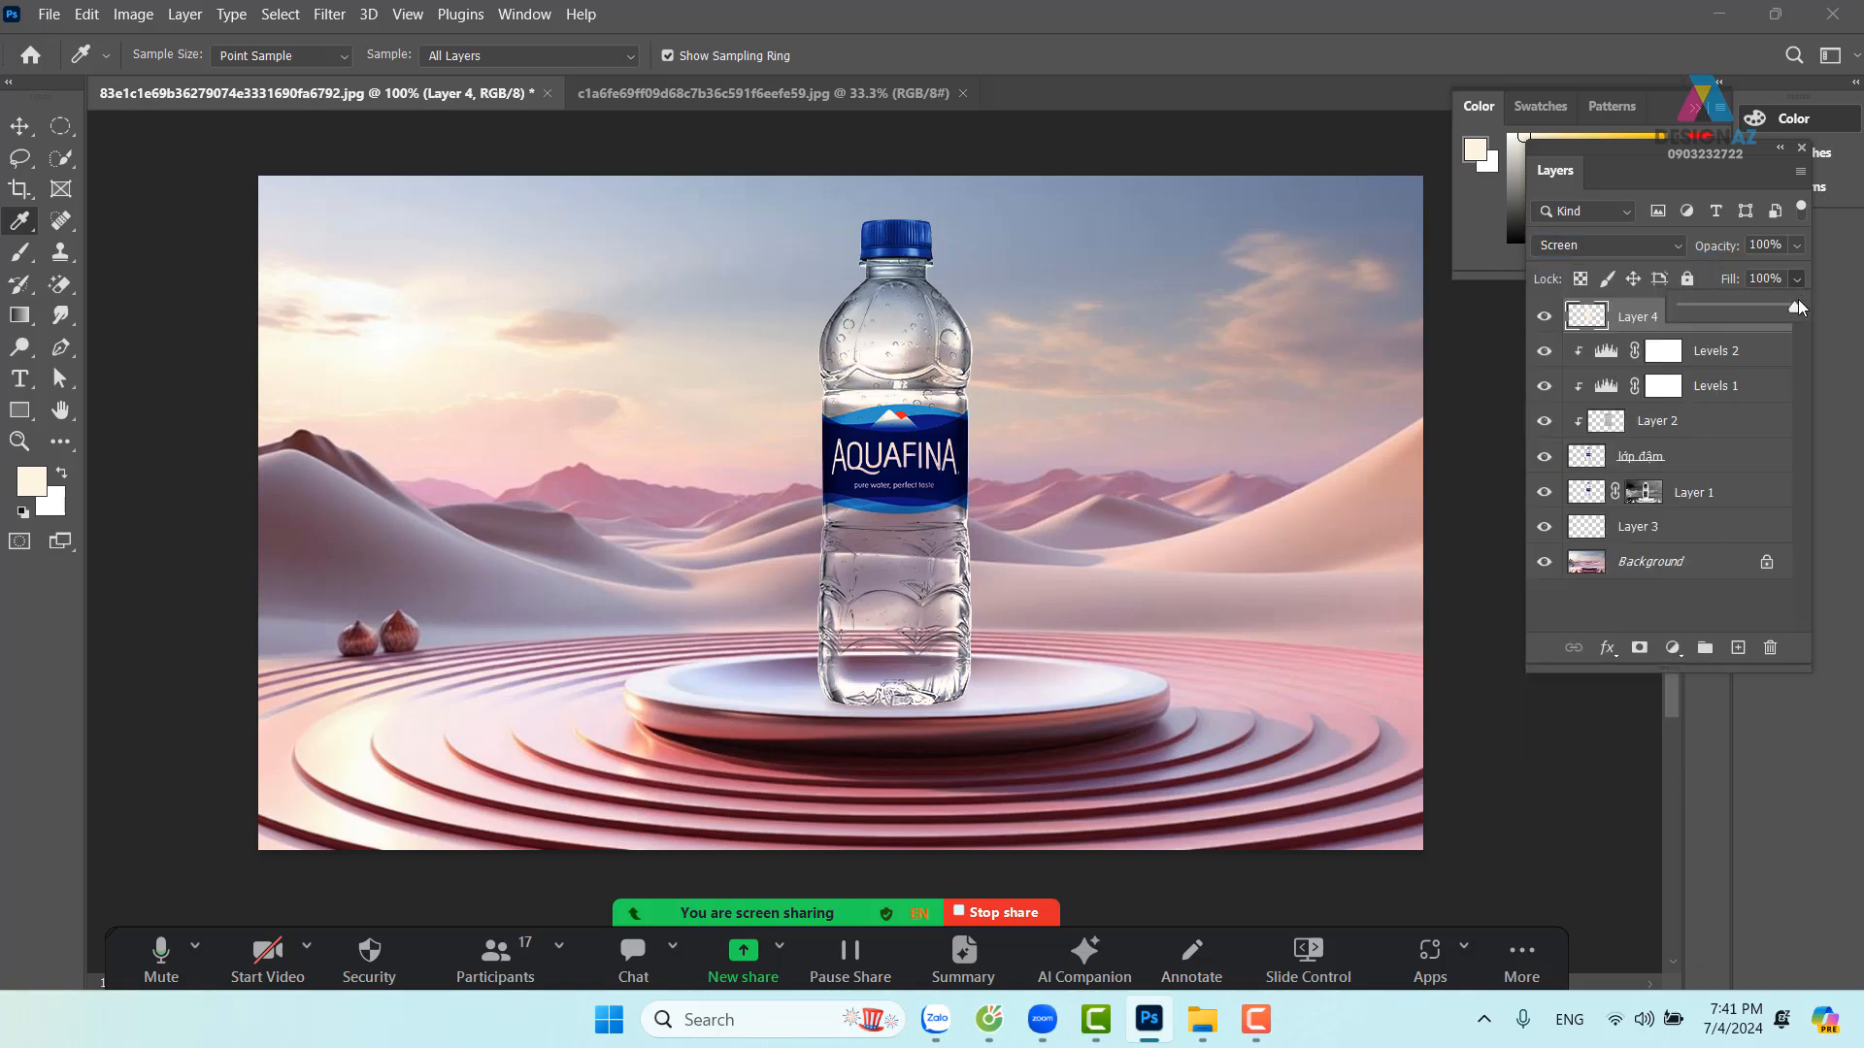
left_click_drag(1780, 307, 1767, 307)
left_click(1546, 322)
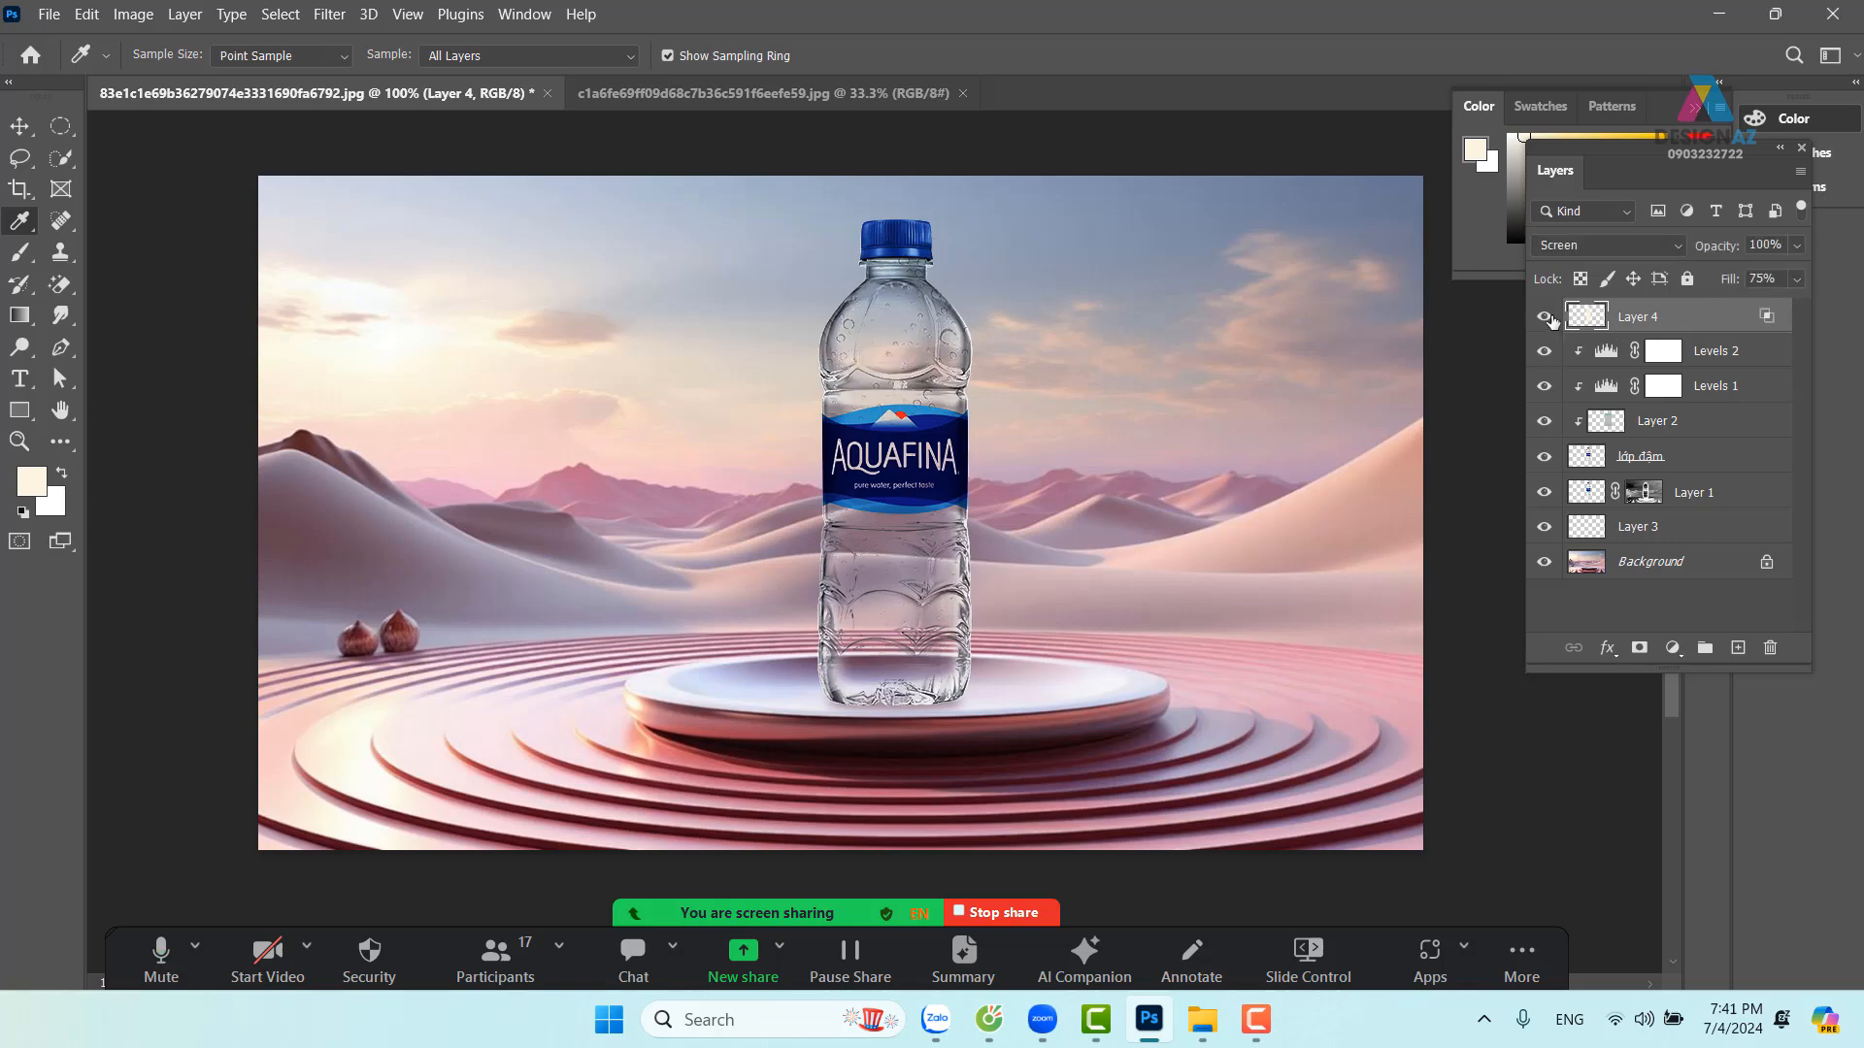
left_click(1547, 319)
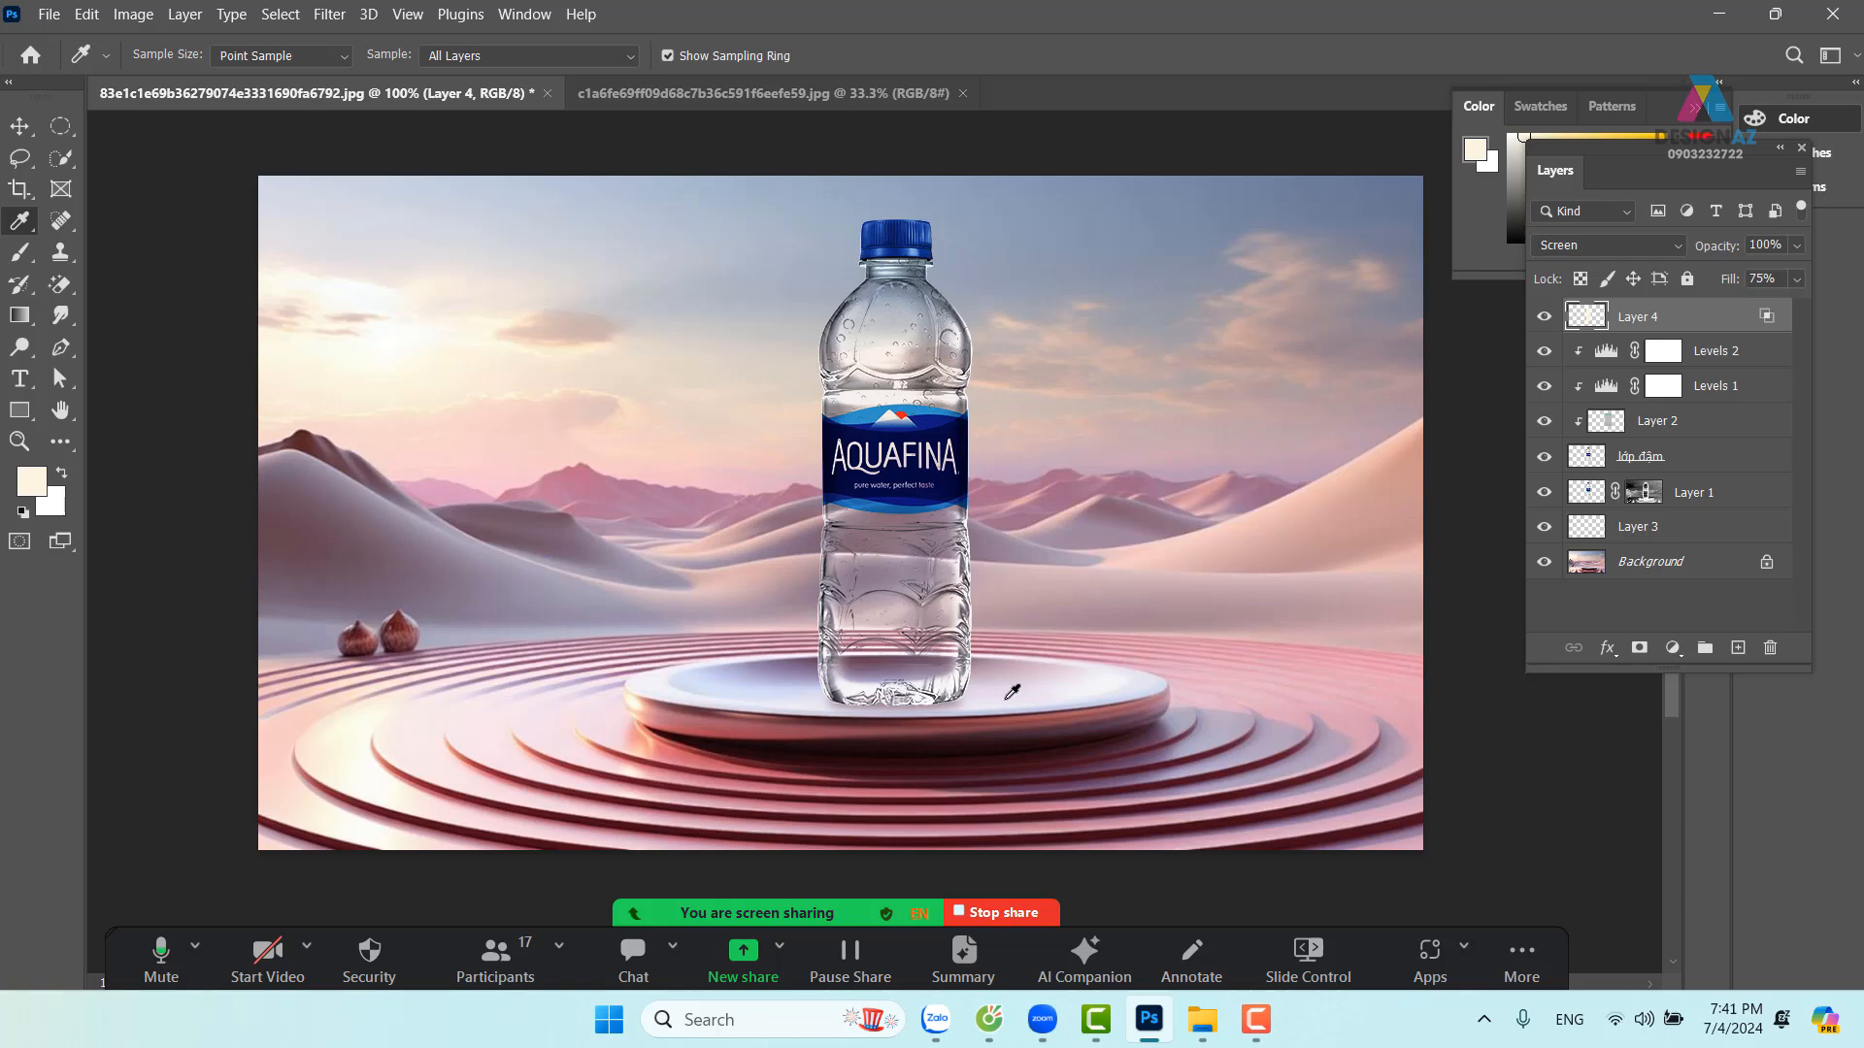
With the Move tool, target the Background layer from the canvas layer list
left_click(19, 126)
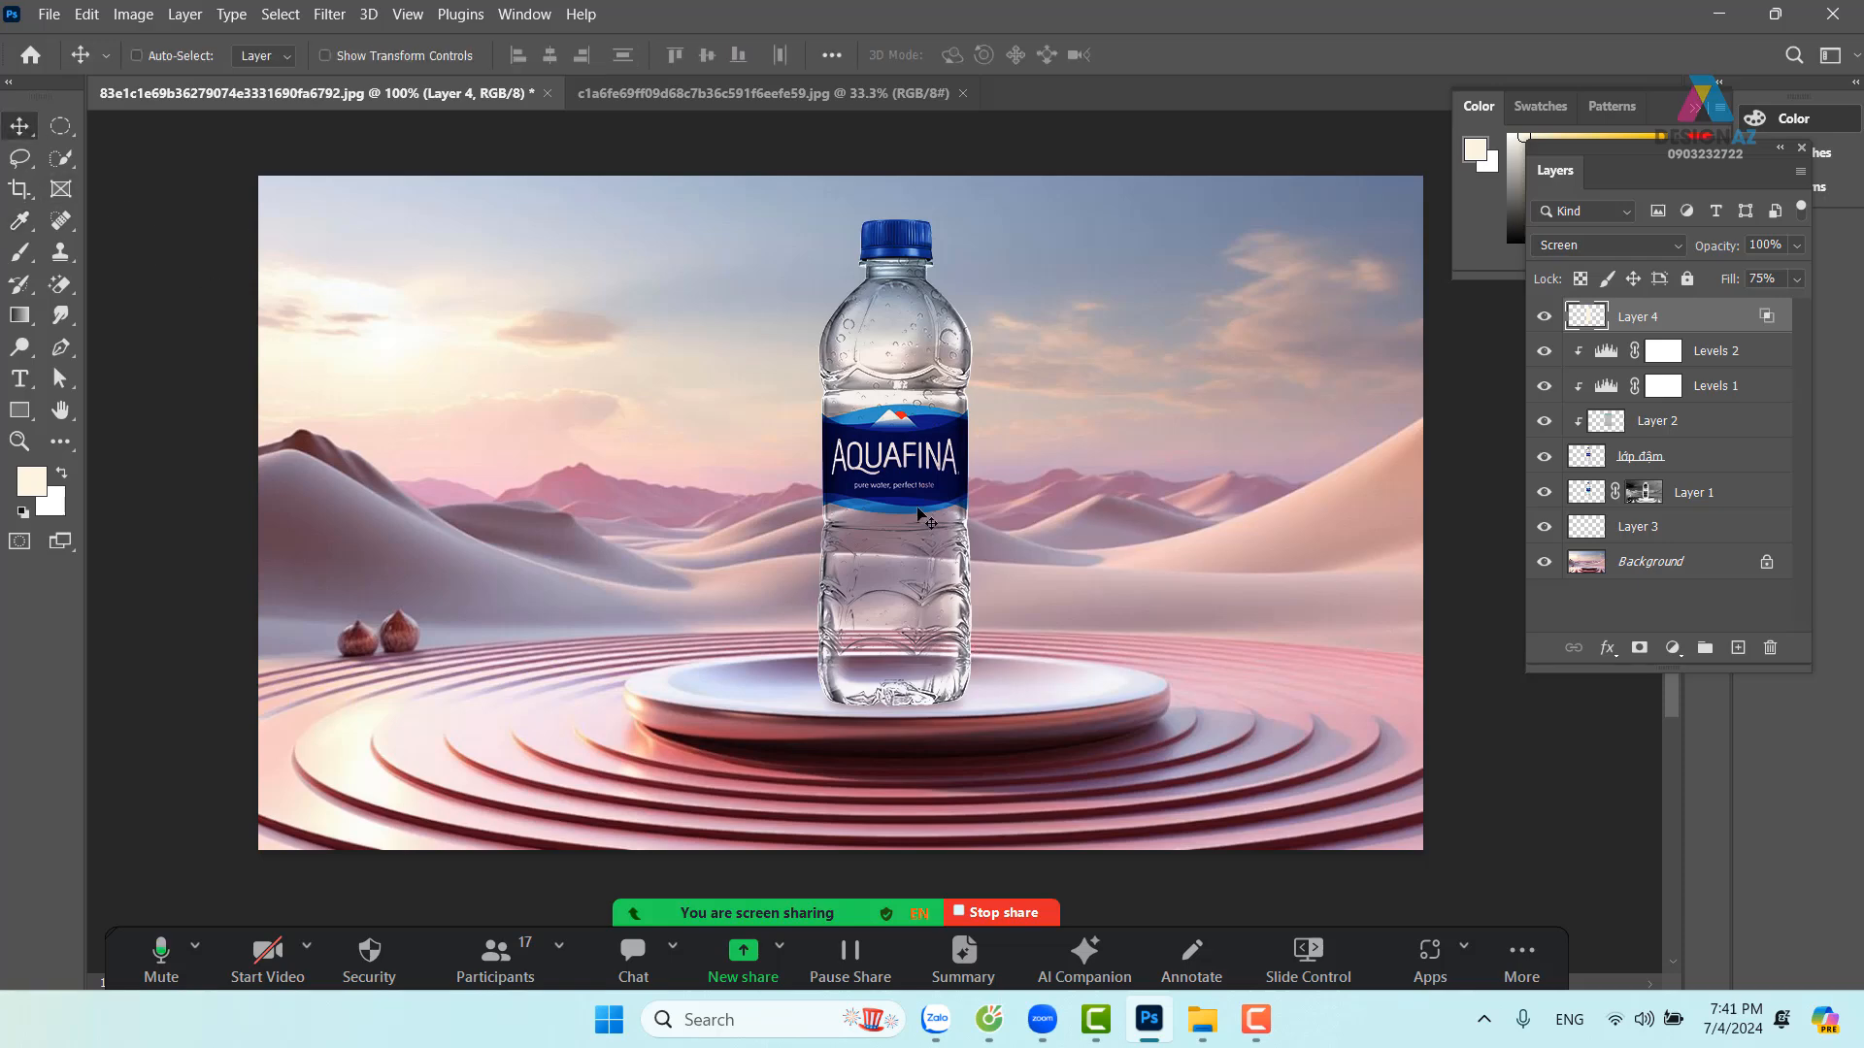
right_click(1053, 578)
left_click(1095, 589)
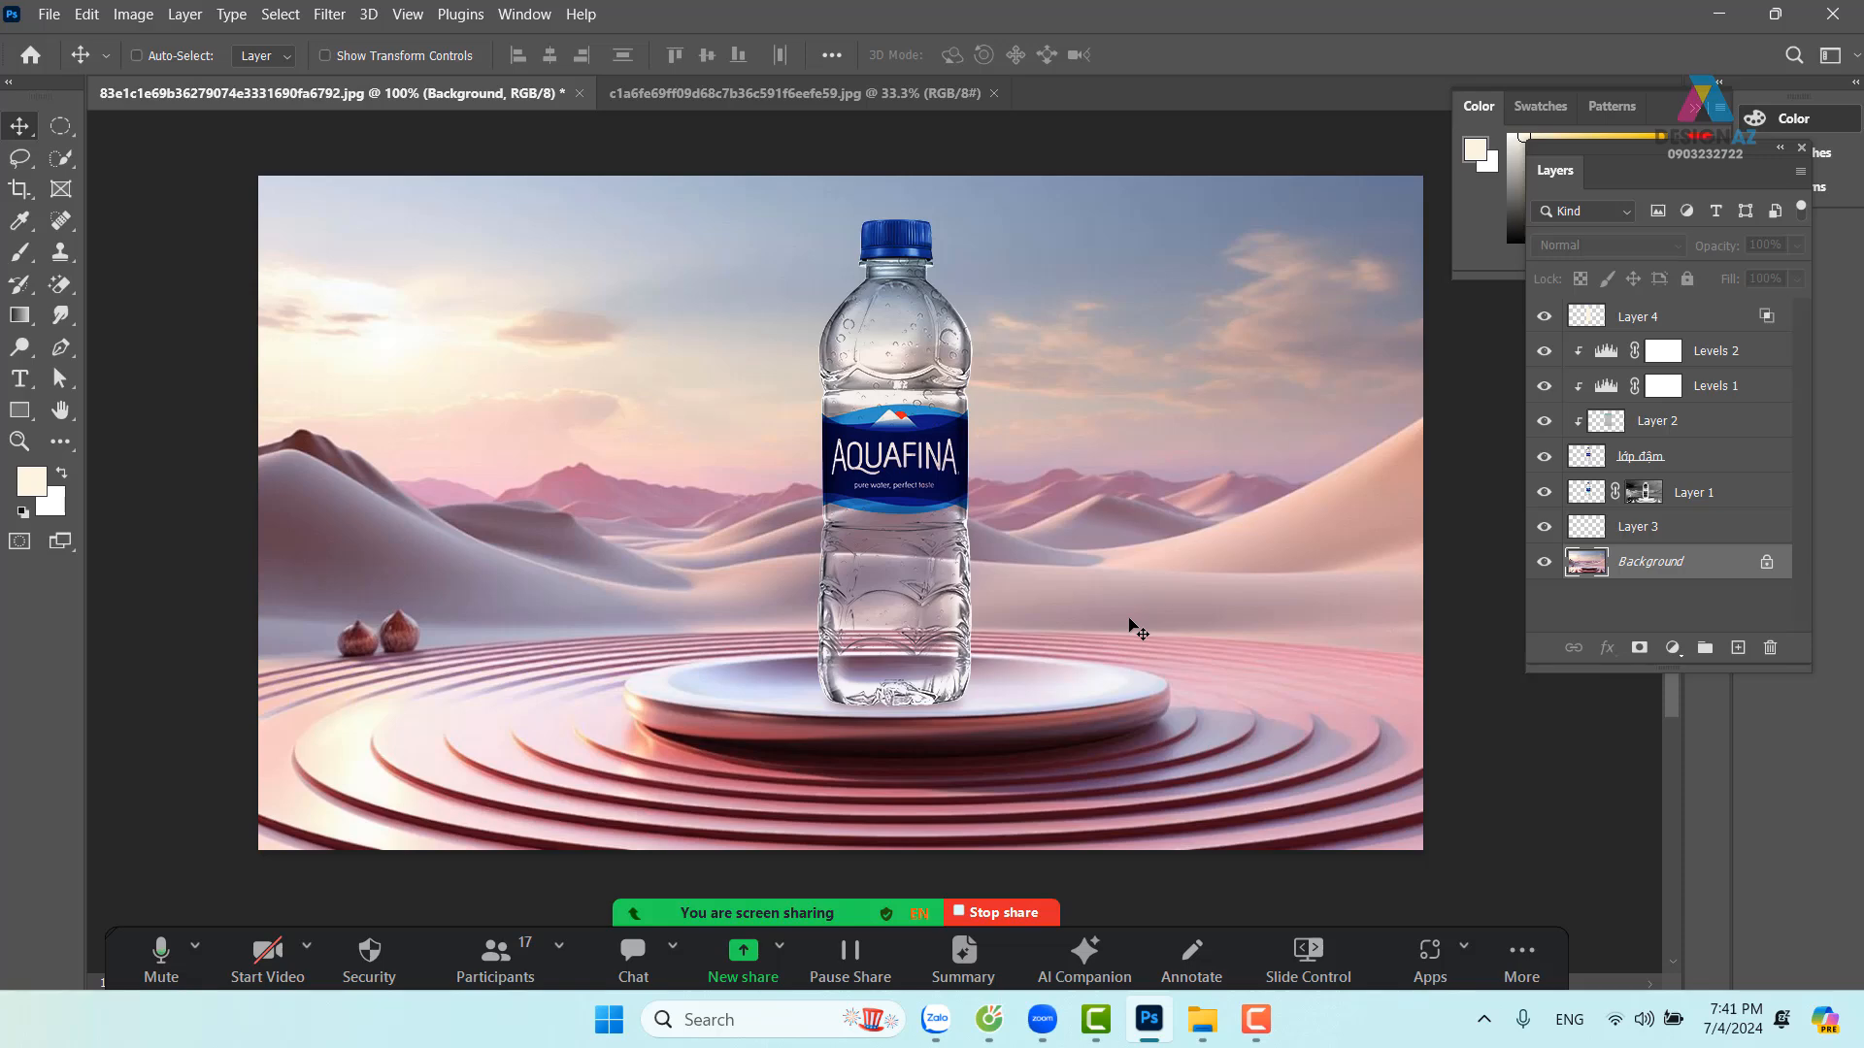
Keep Background targeted and switch to the Blur tool from the Smudge group
right_click(1164, 525)
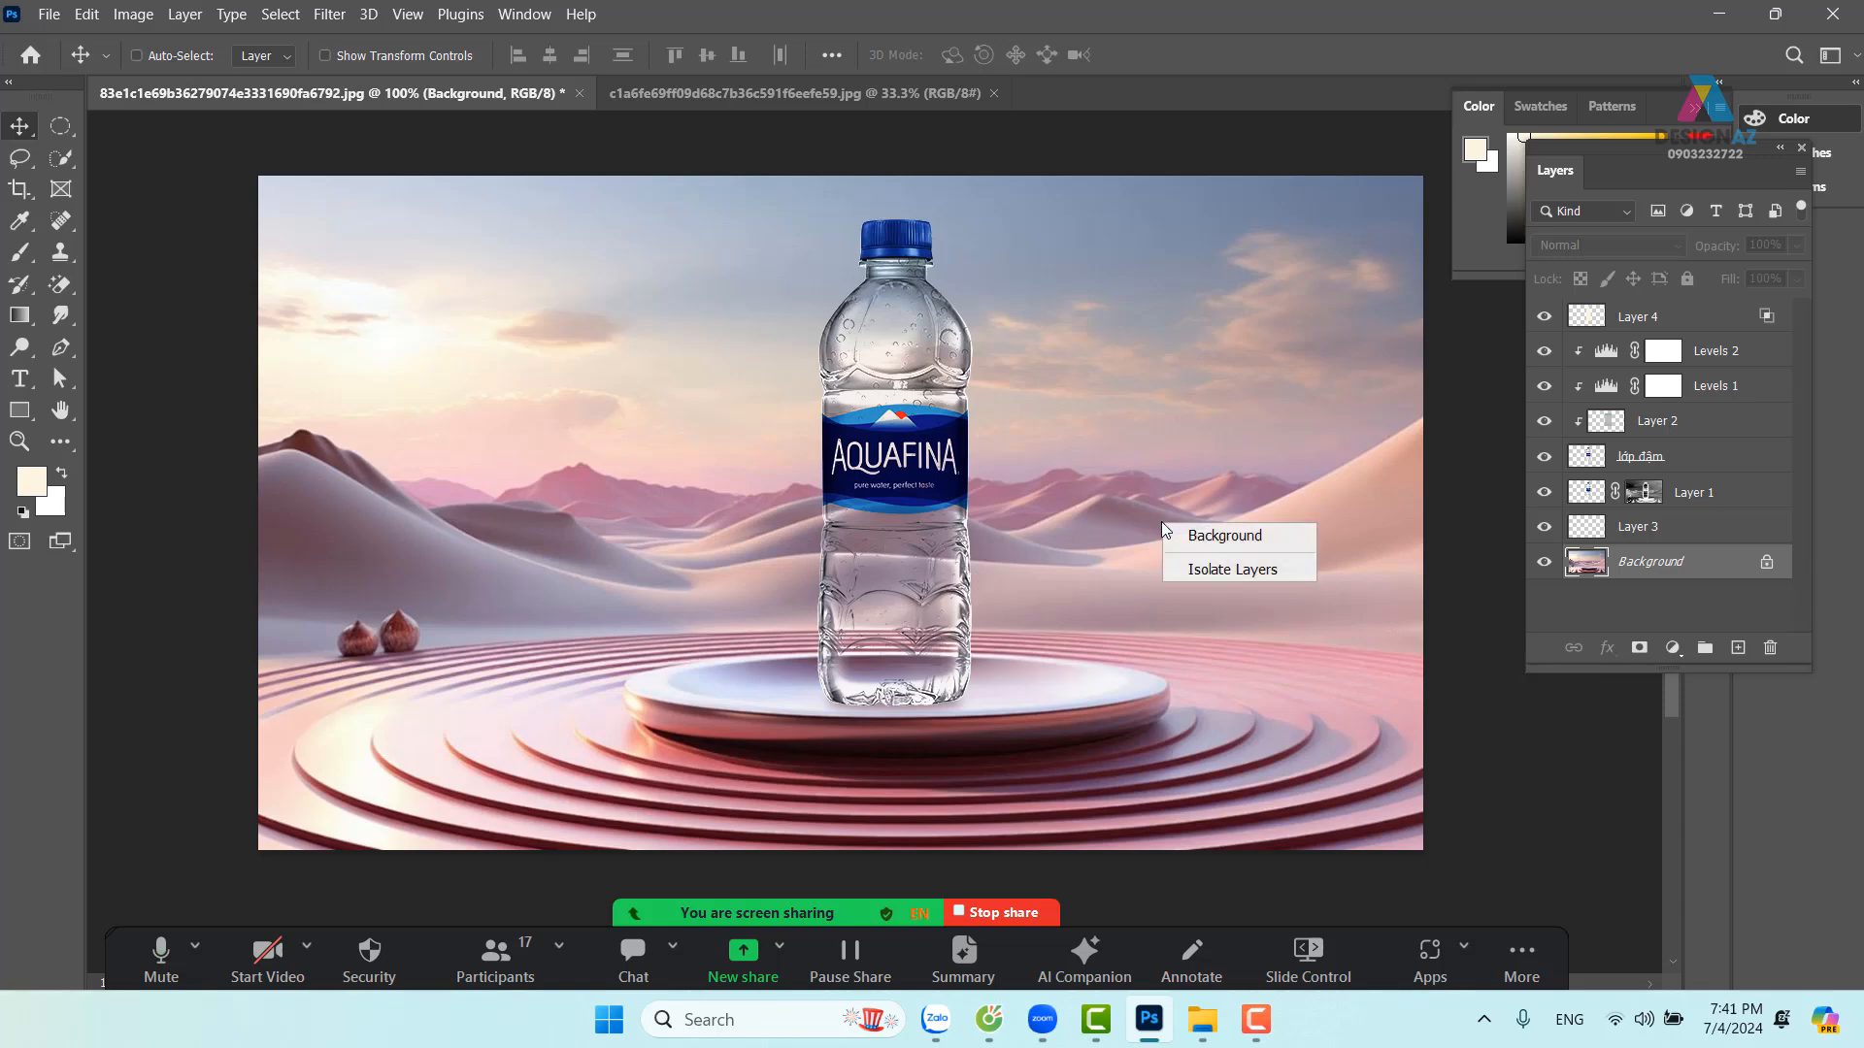
left_click(1226, 540)
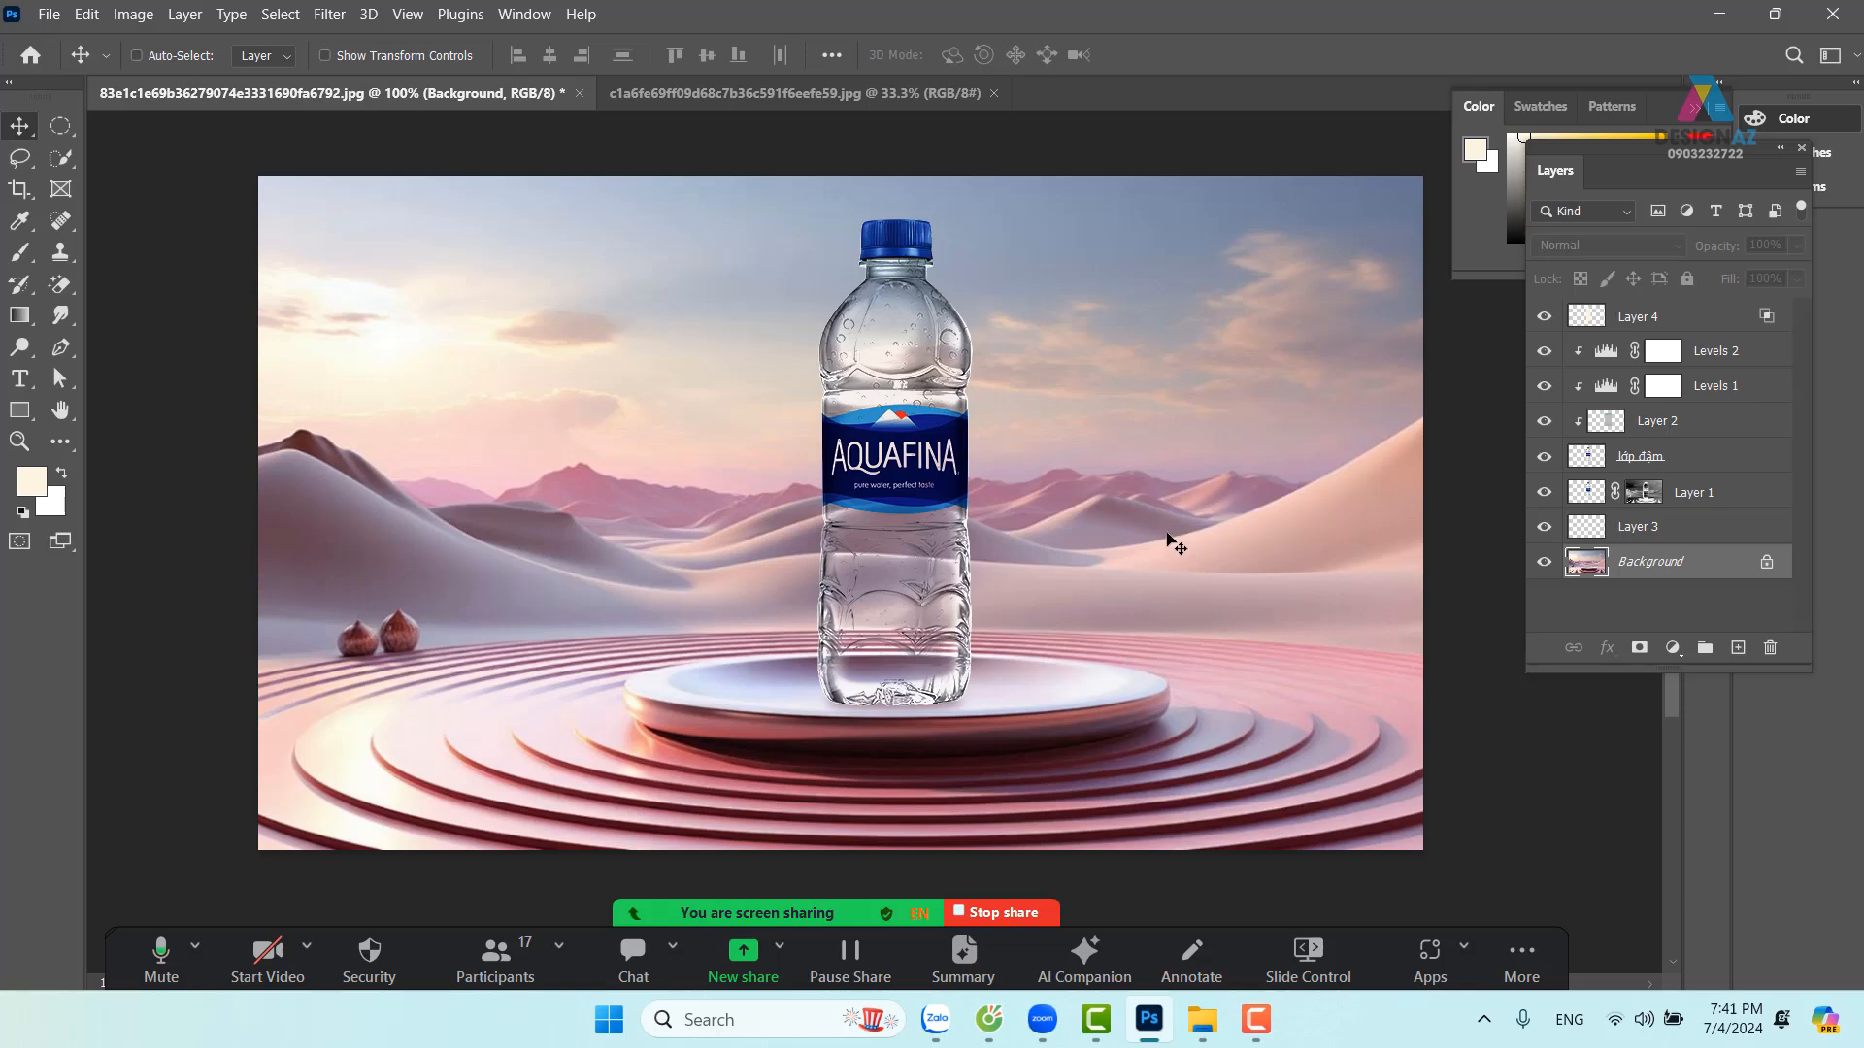
left_click(66, 316)
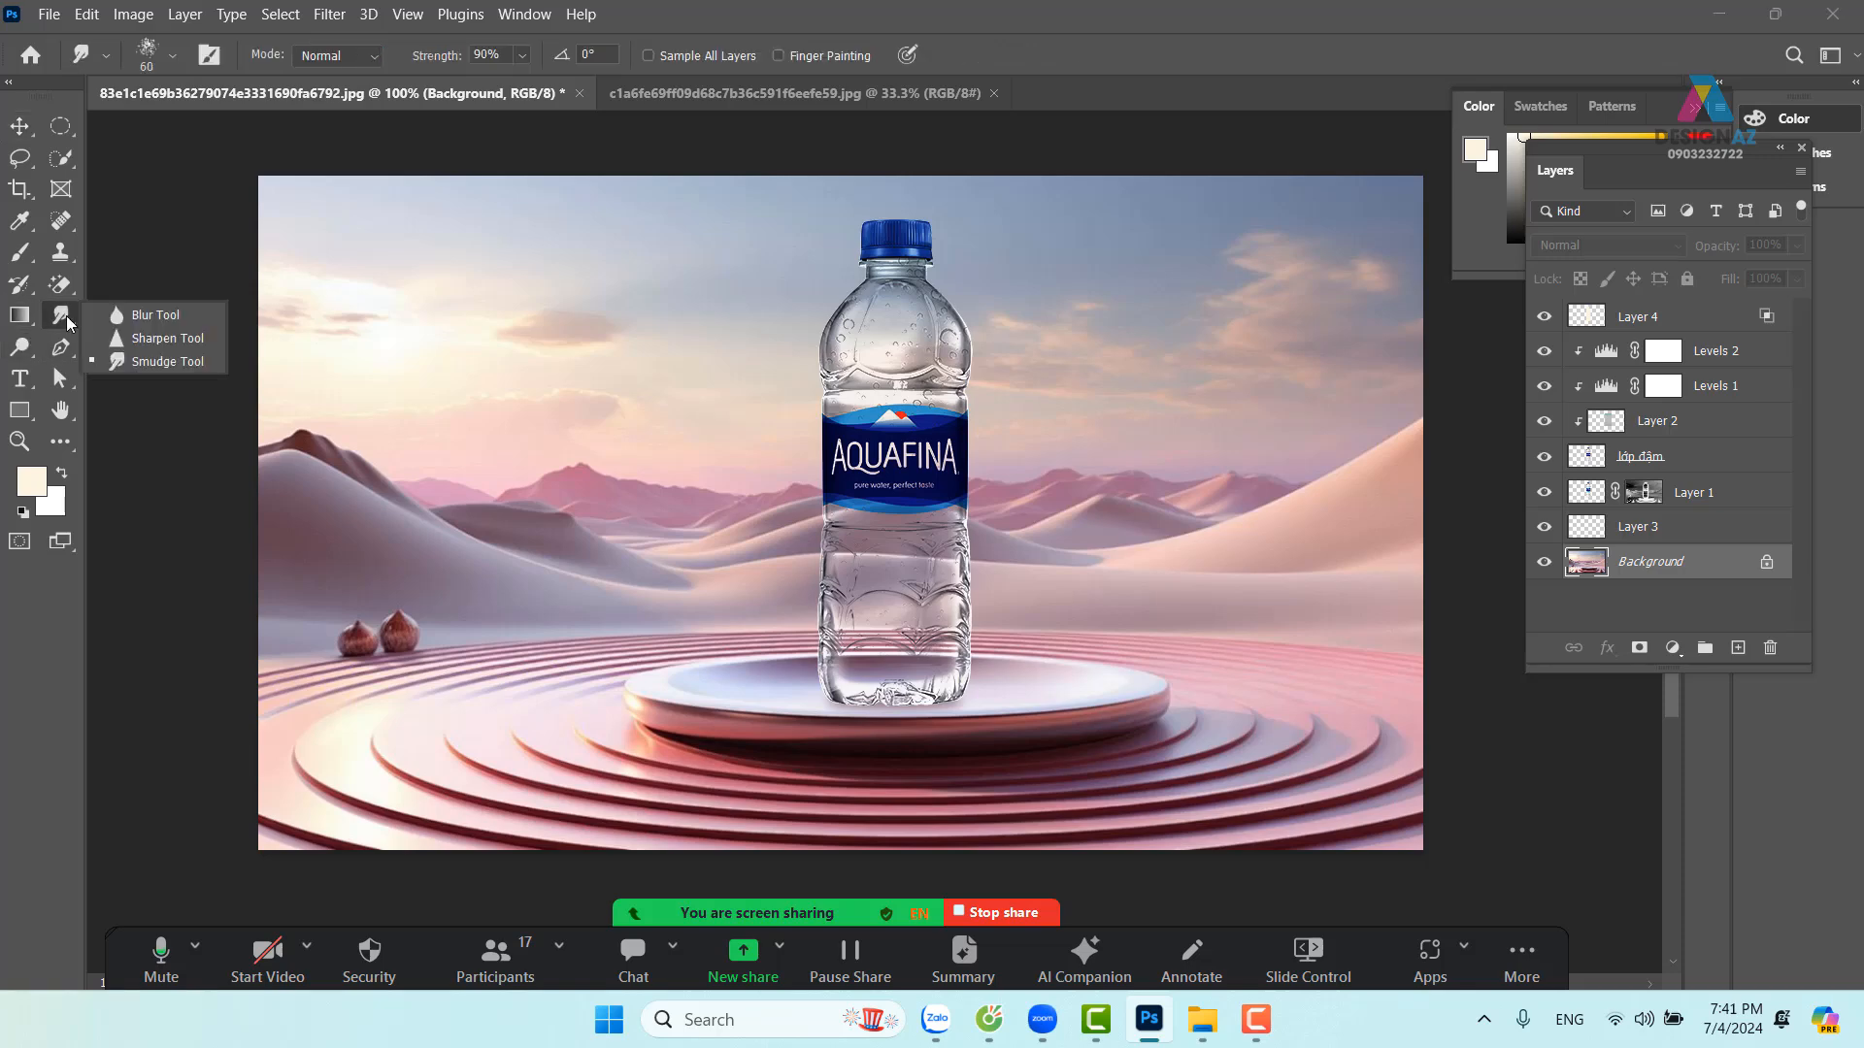
left_click(163, 317)
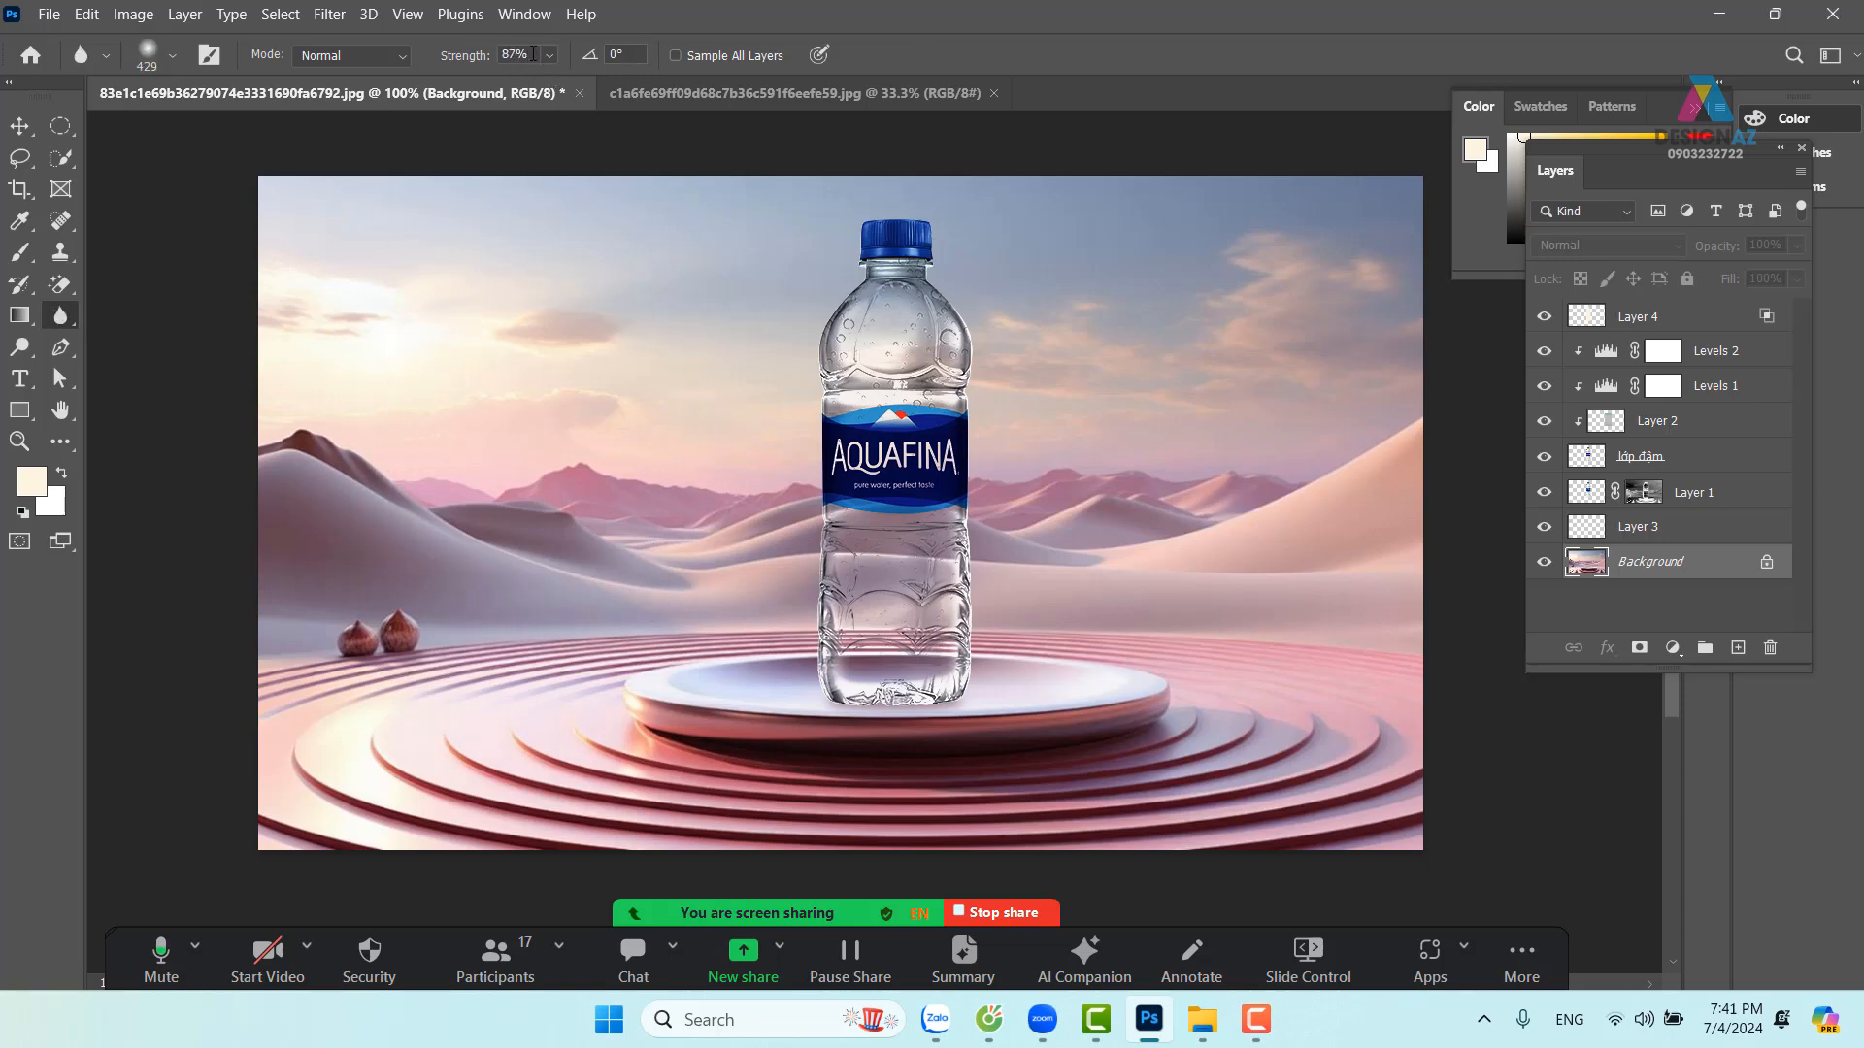
Set the Blur tool to 50% strength with a 143 px brush
left_click(532, 53)
type("50")
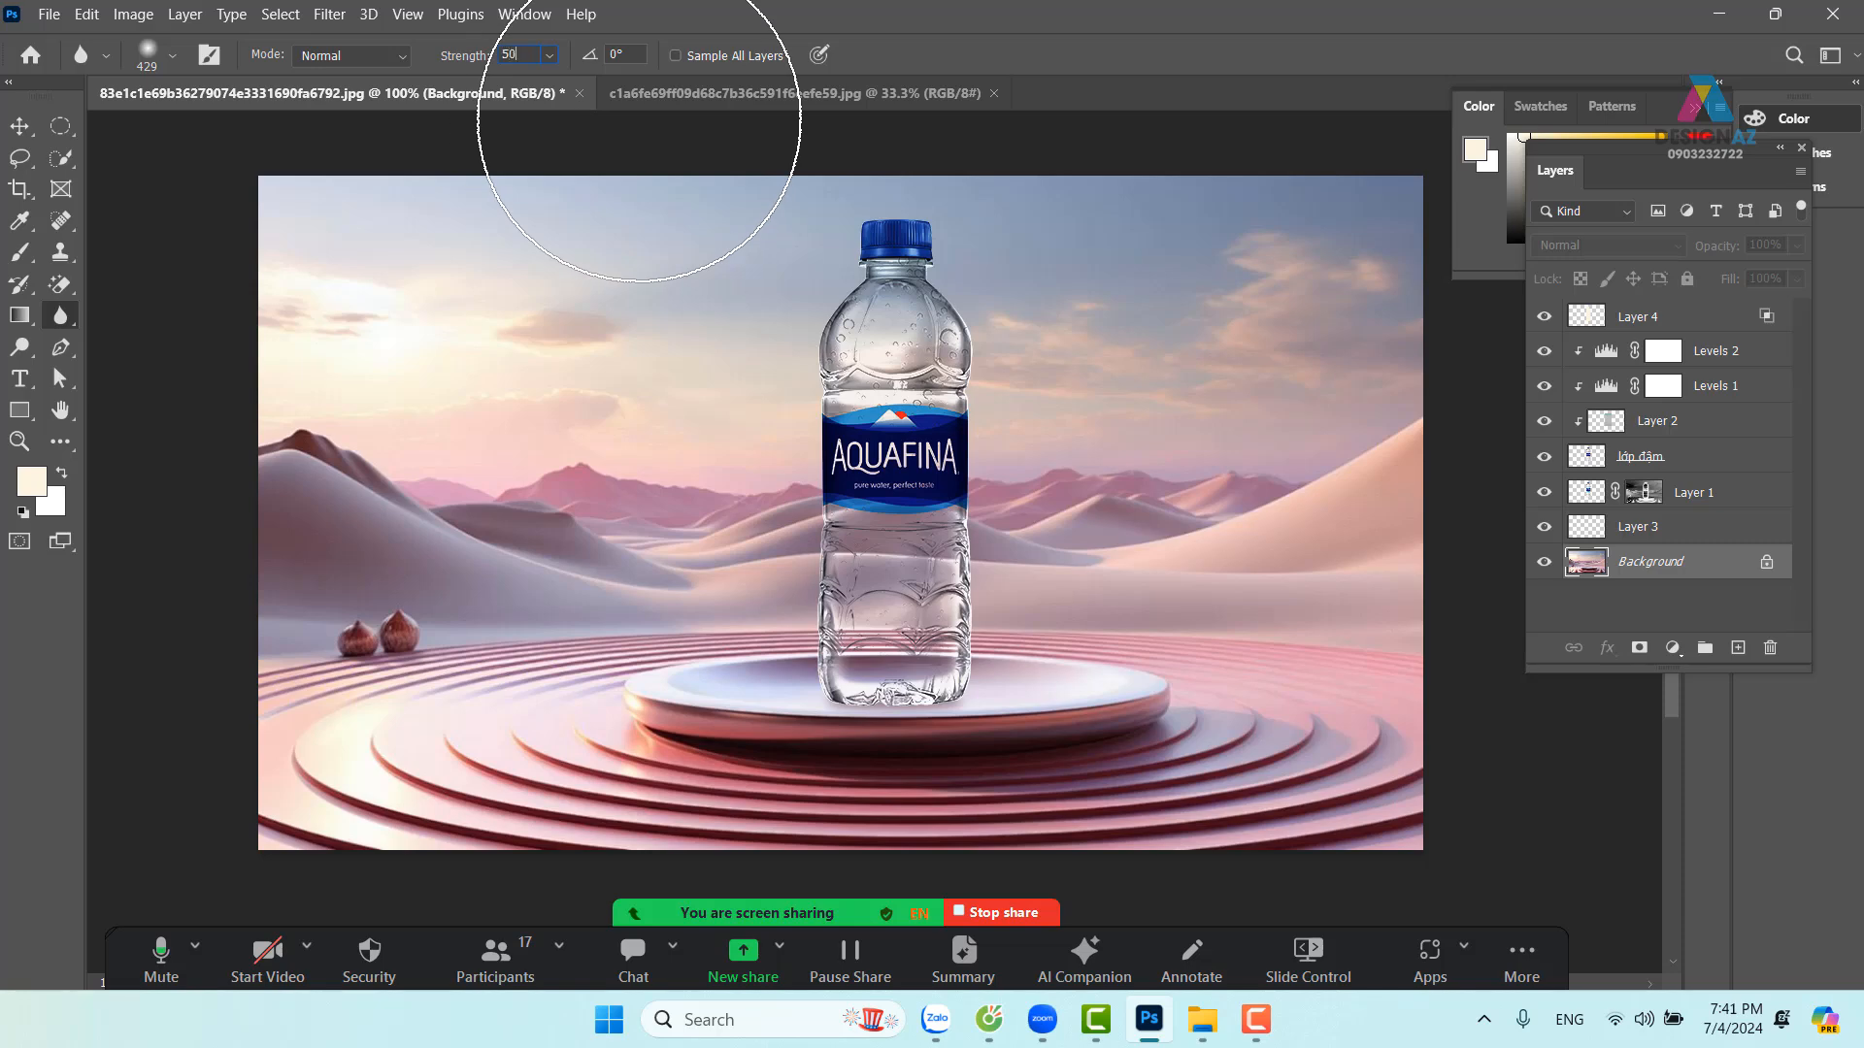
left_click(174, 58)
left_click_drag(233, 137, 227, 135)
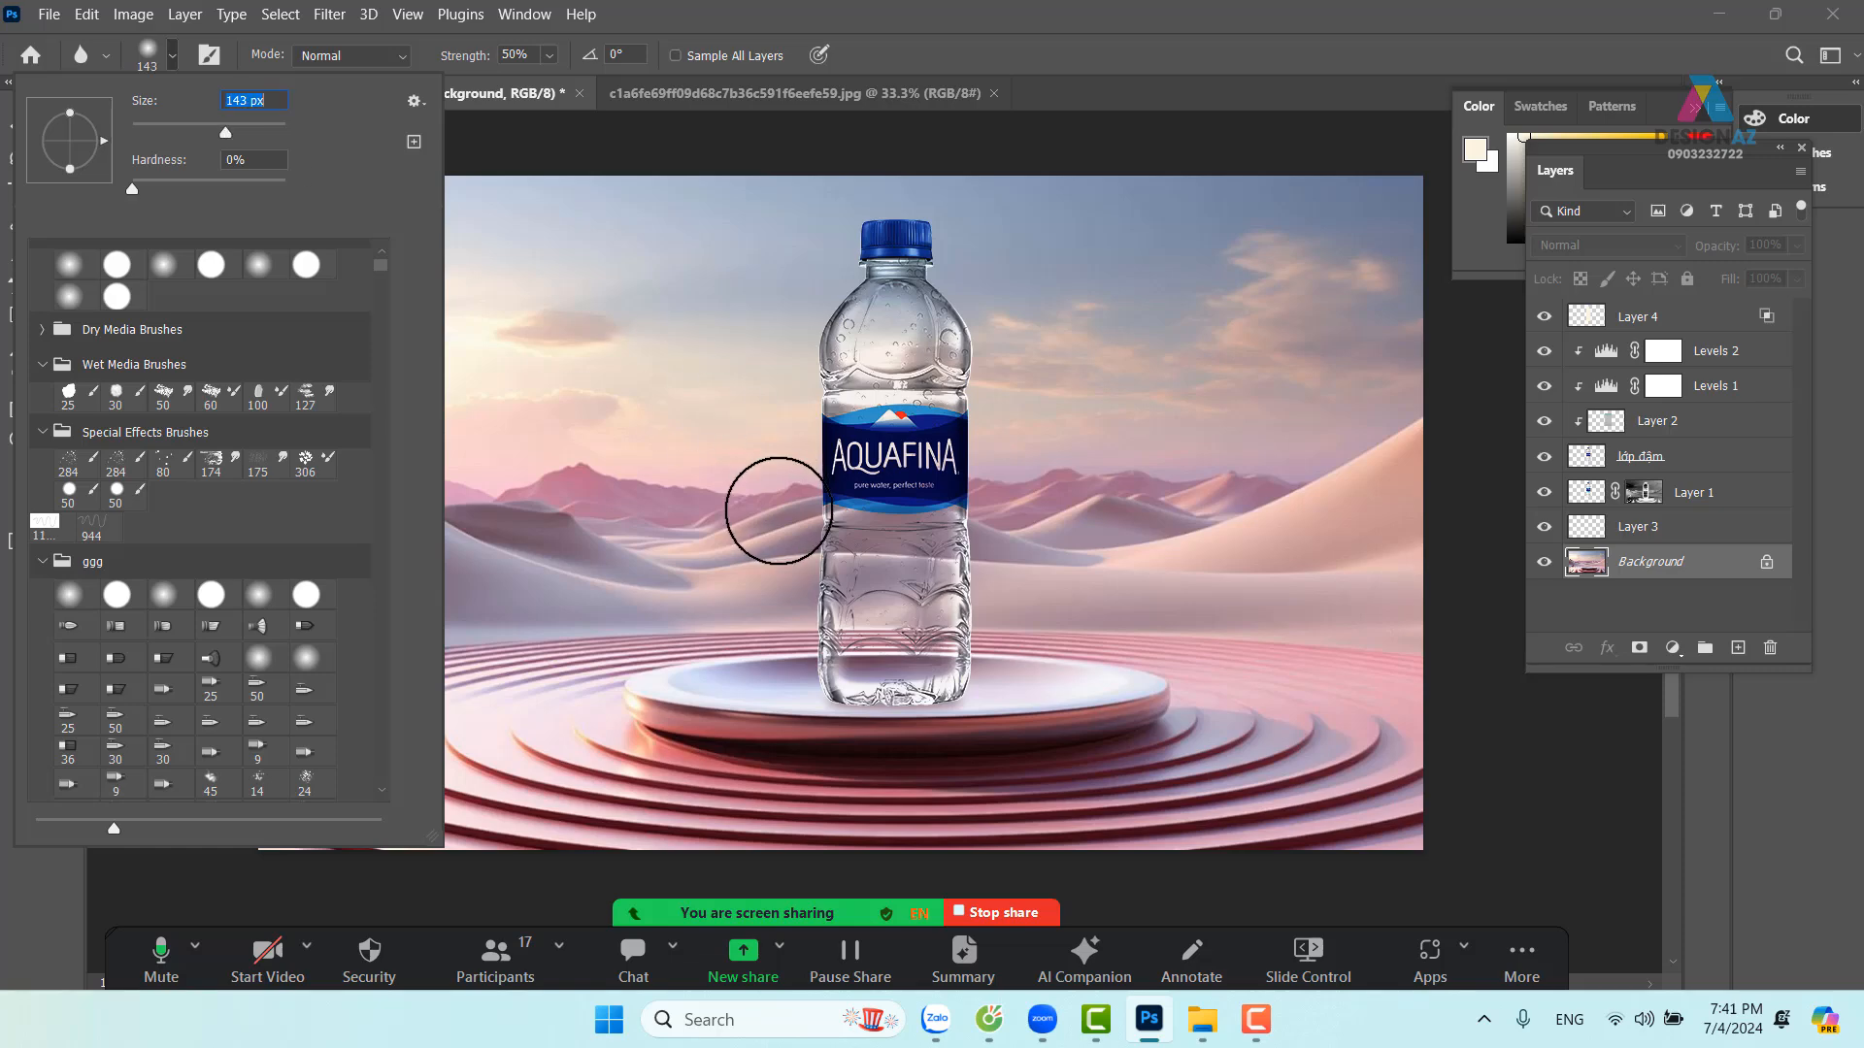
left_click(761, 541)
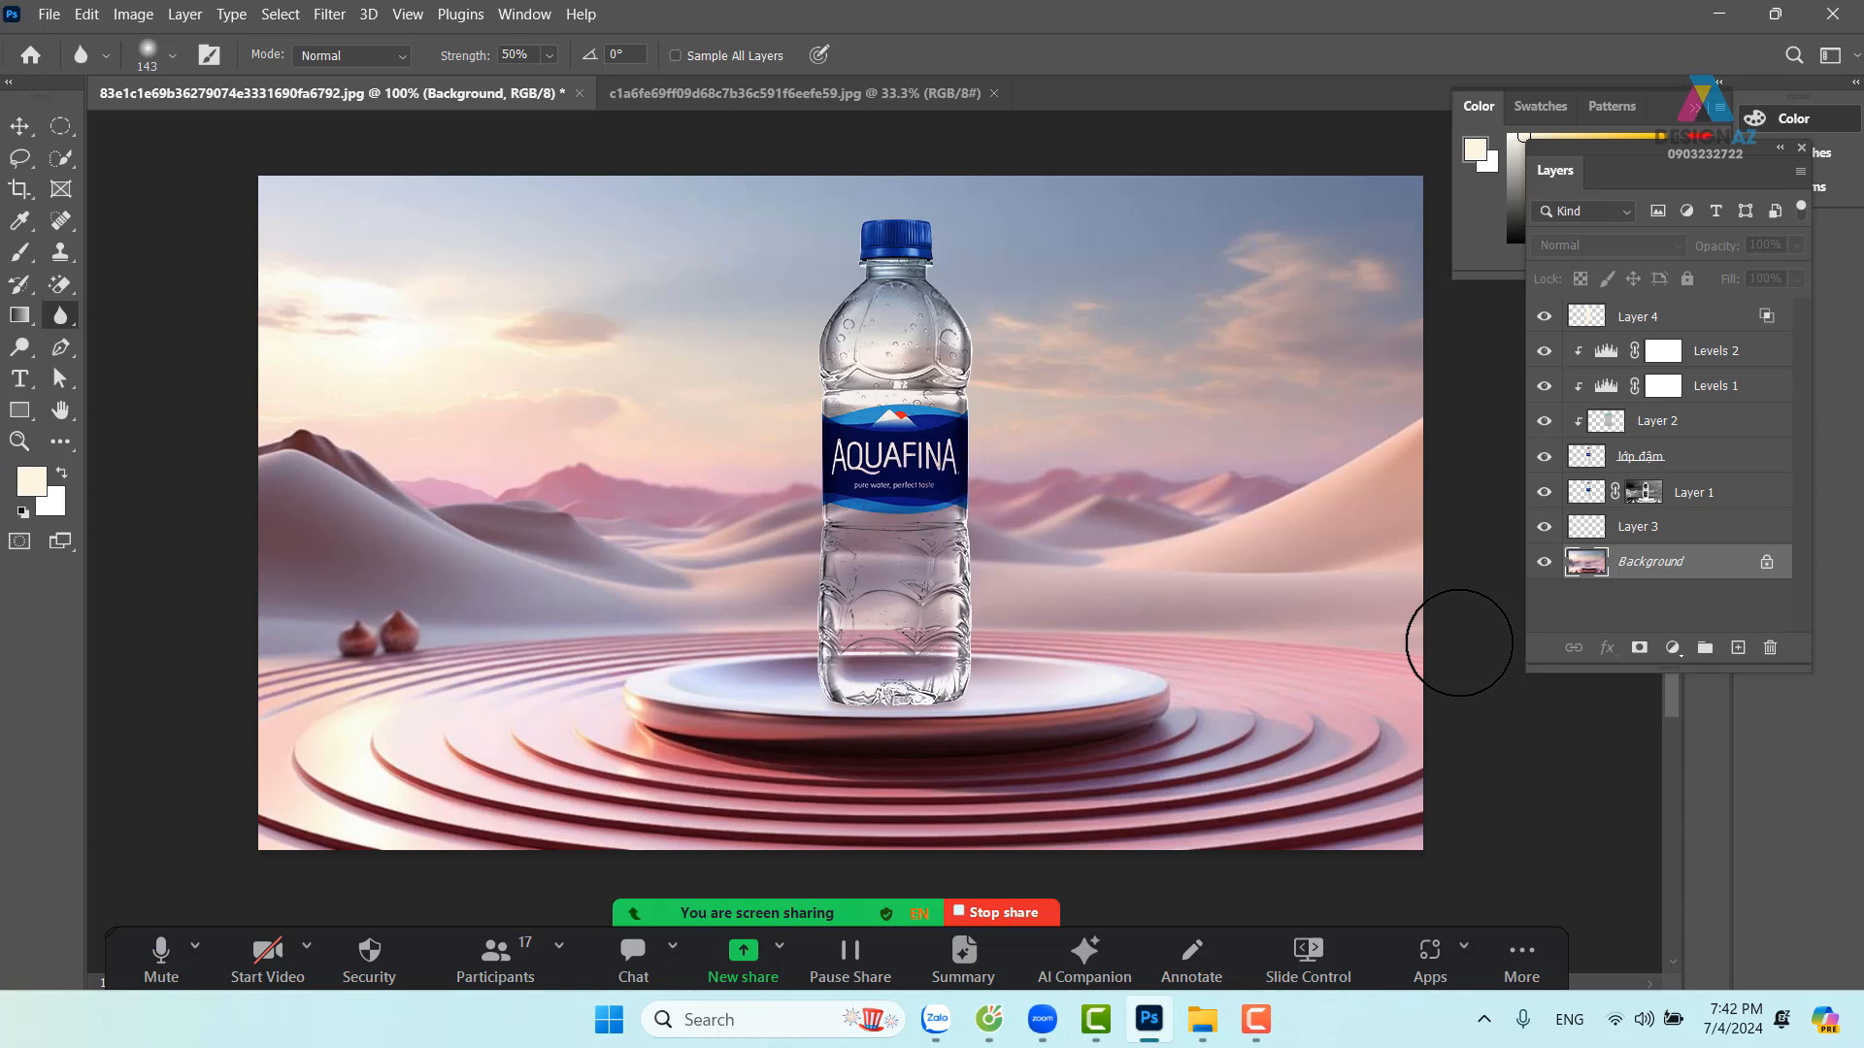
left_click(21, 125)
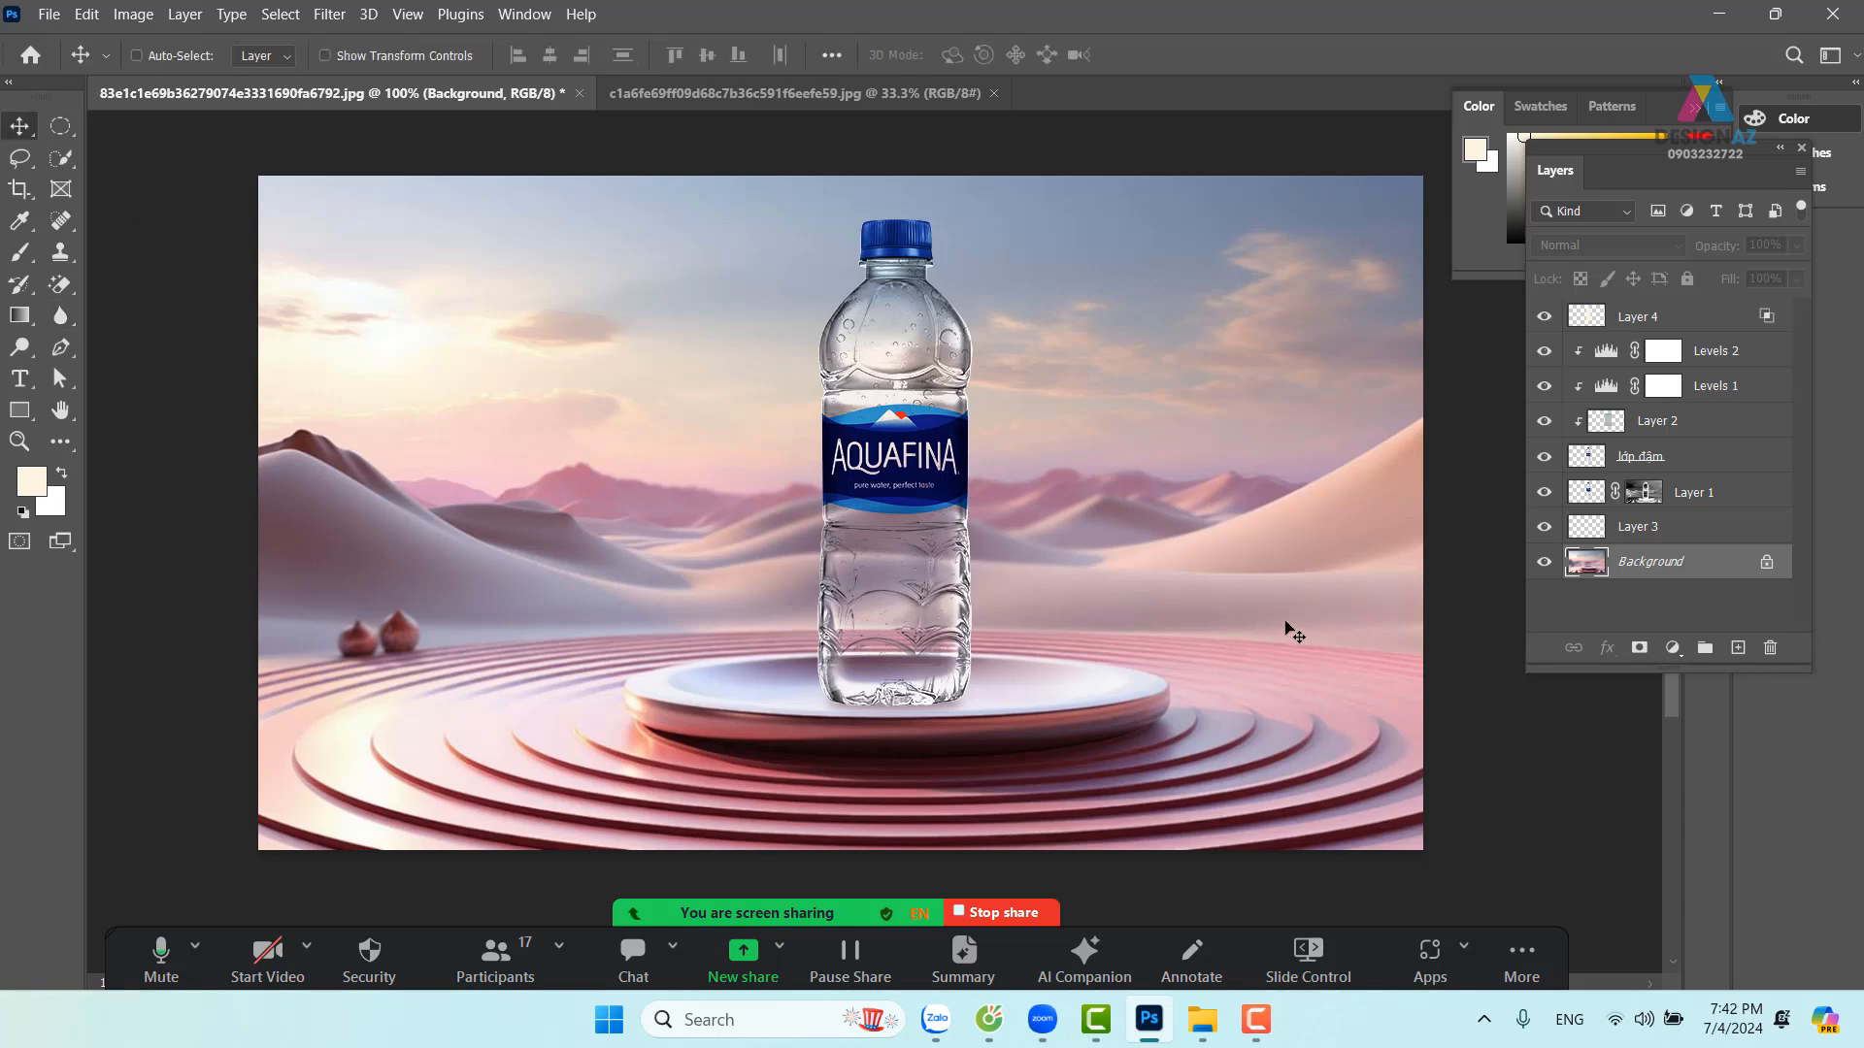
left_click(1733, 493)
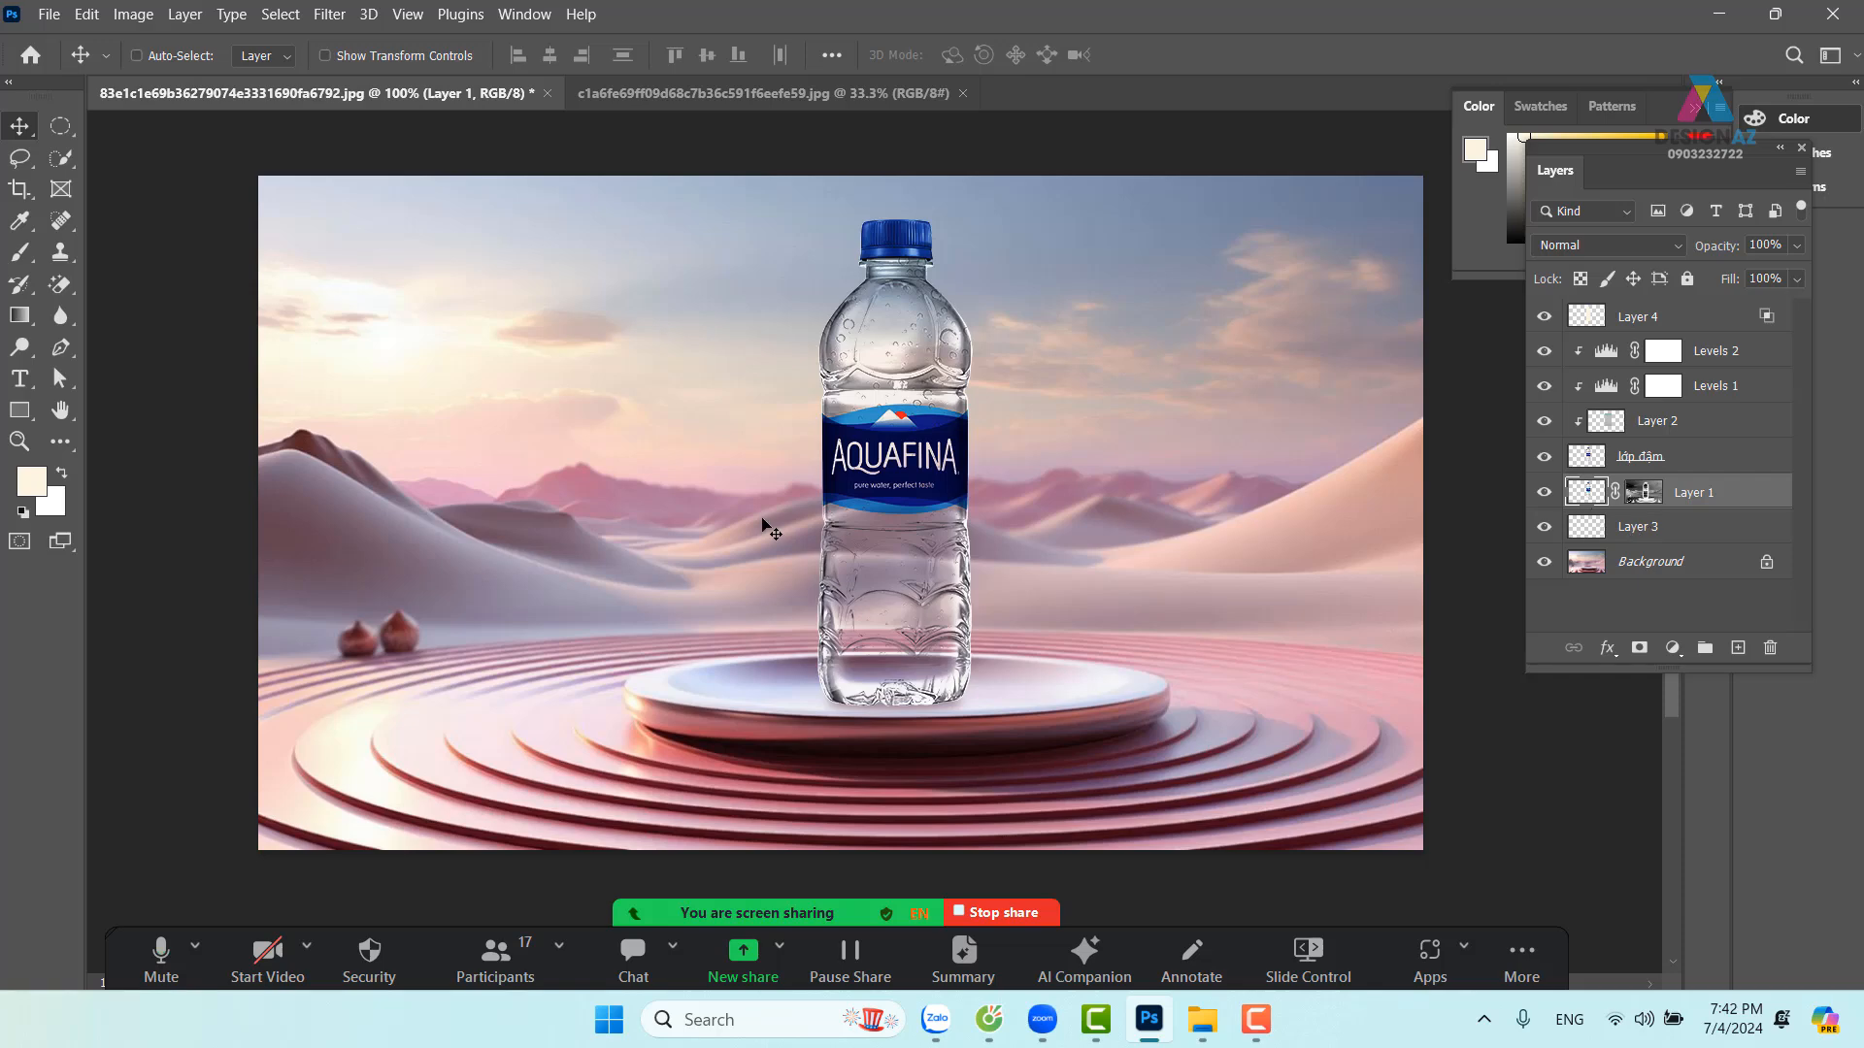
left_click_drag(896, 575, 1111, 579)
key("ctrl+z")
left_click(1019, 631, "alt")
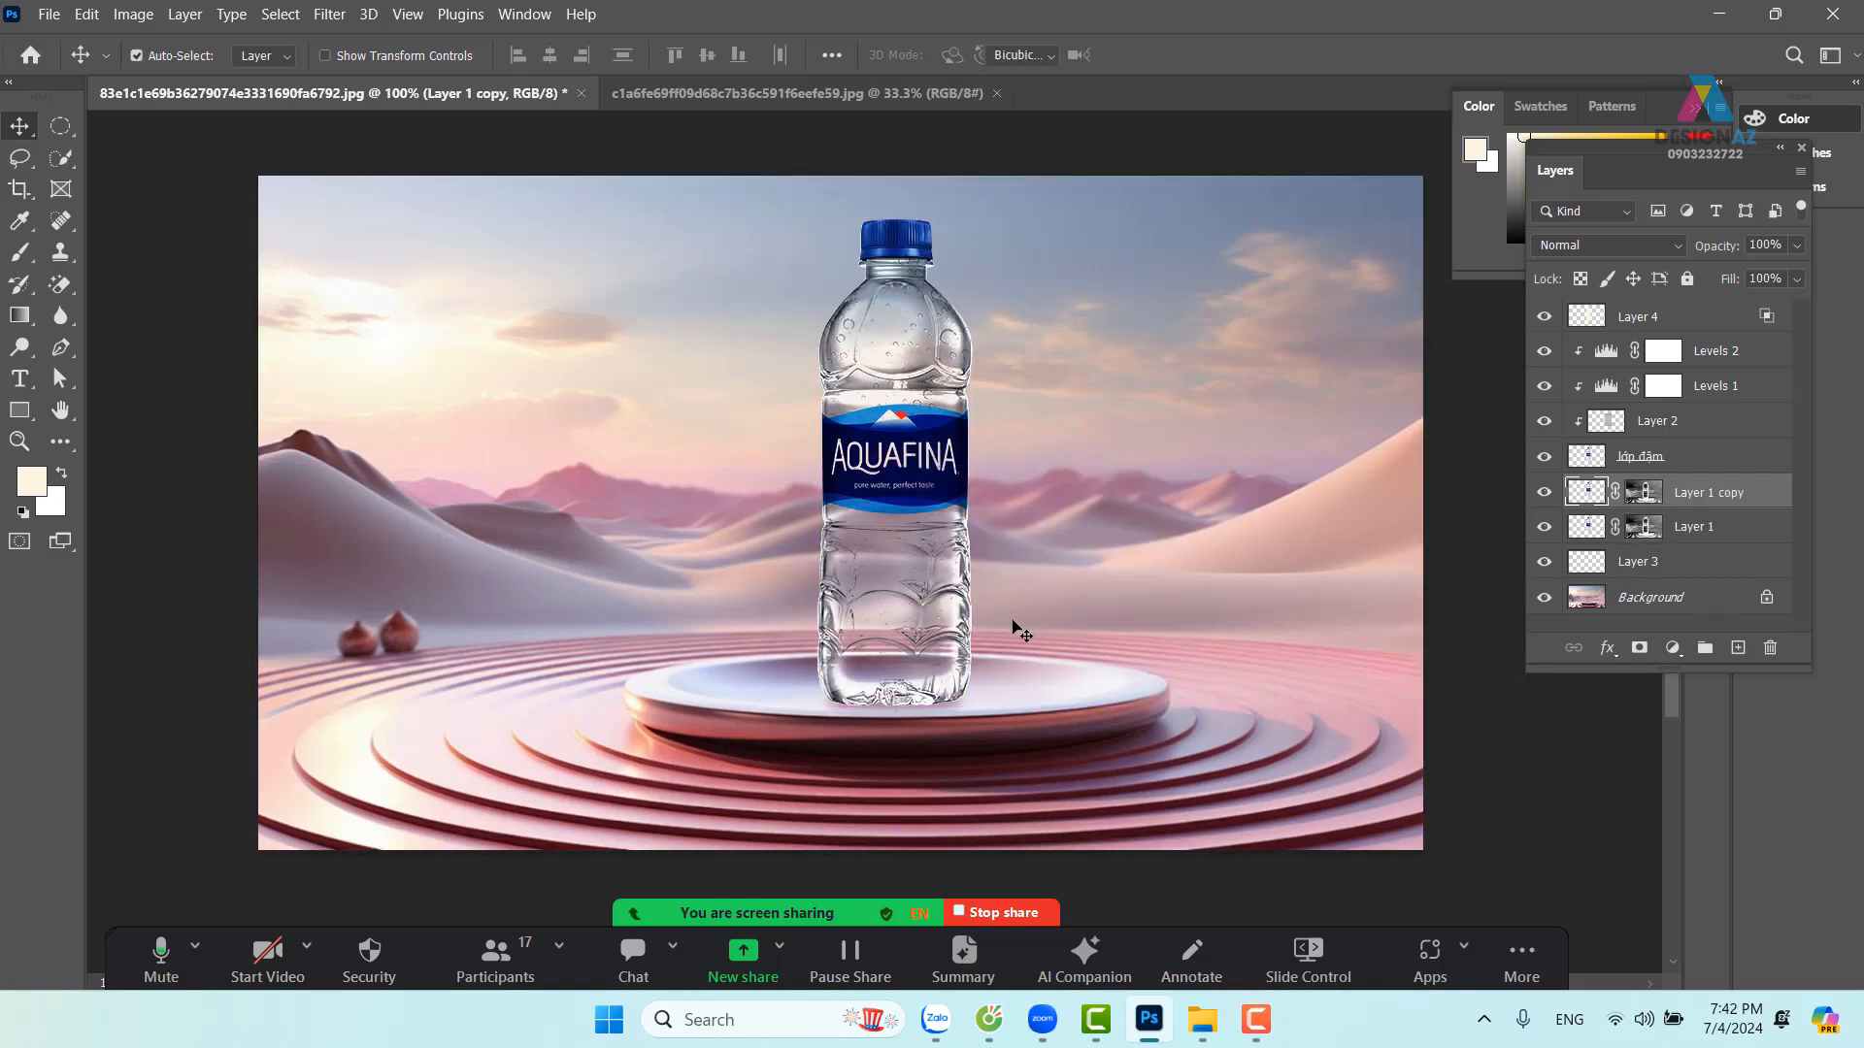
key("ctrl+t")
left_click_drag(894, 220, 858, 914)
key("Return")
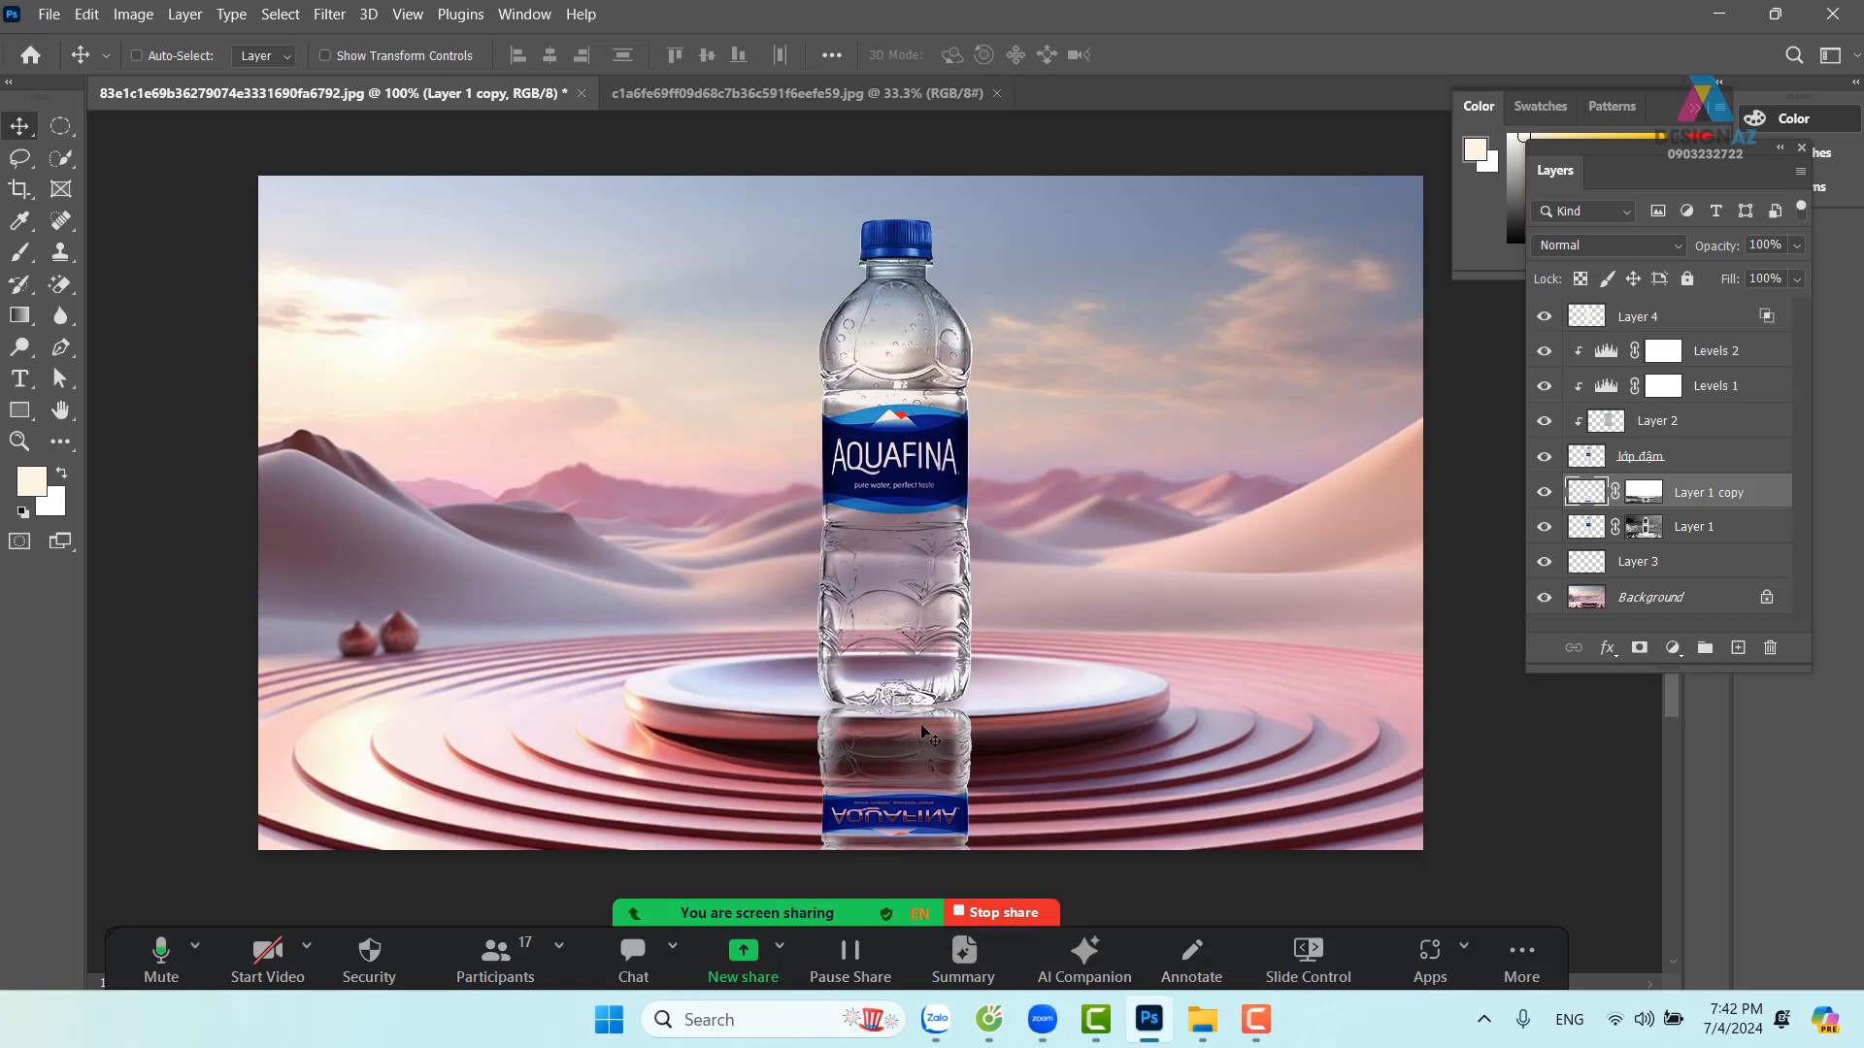
left_click(1627, 246)
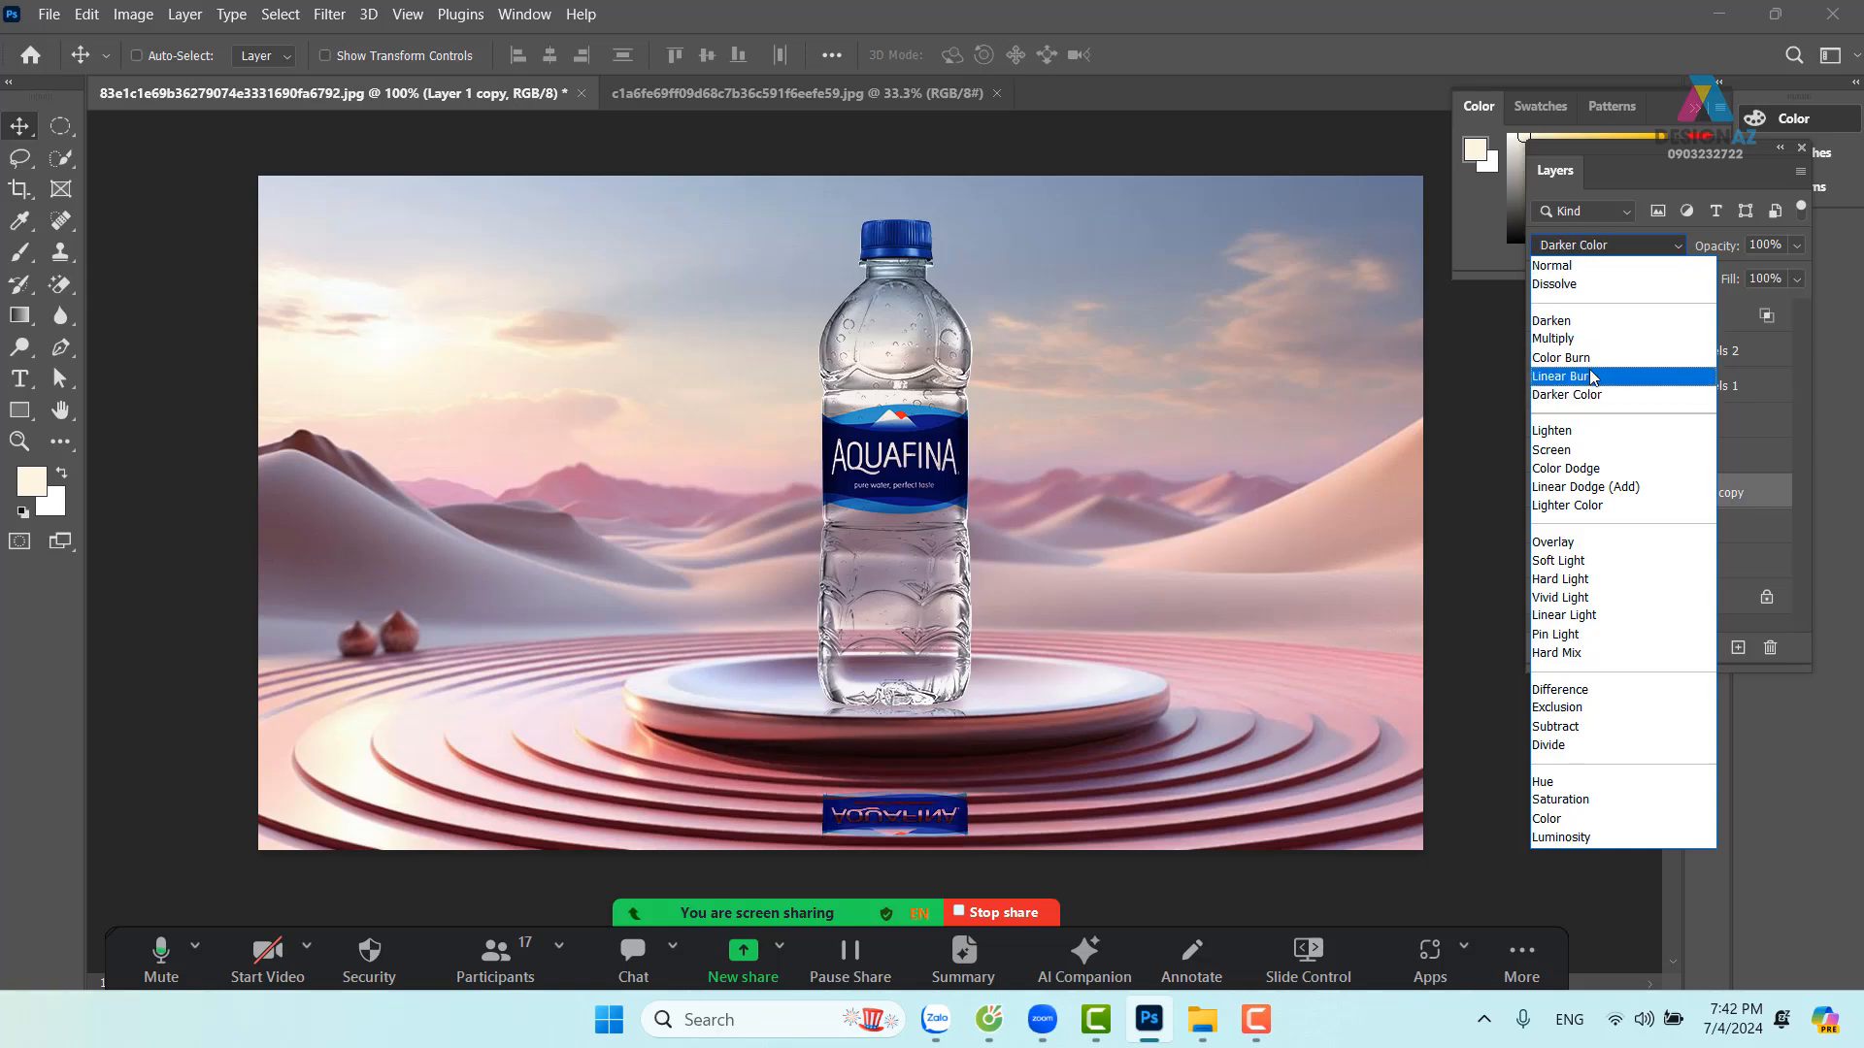
left_click(1582, 339)
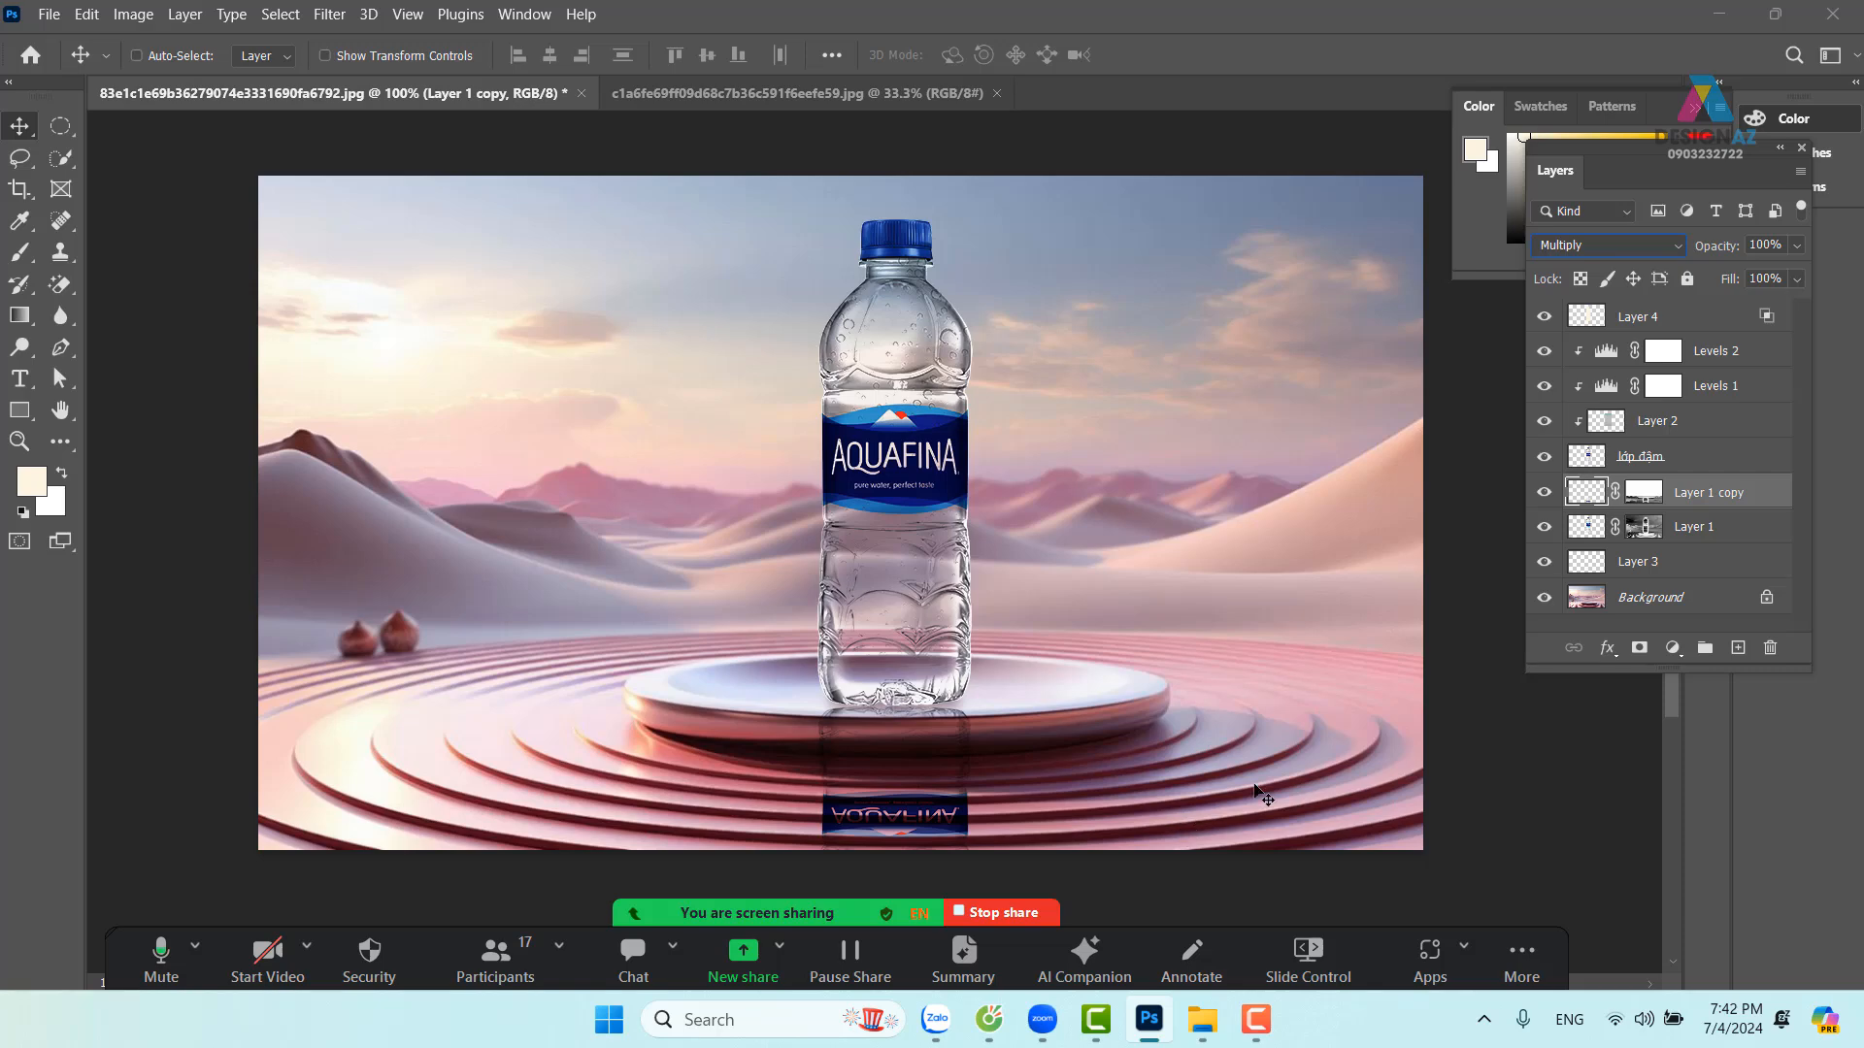
left_click(1649, 495)
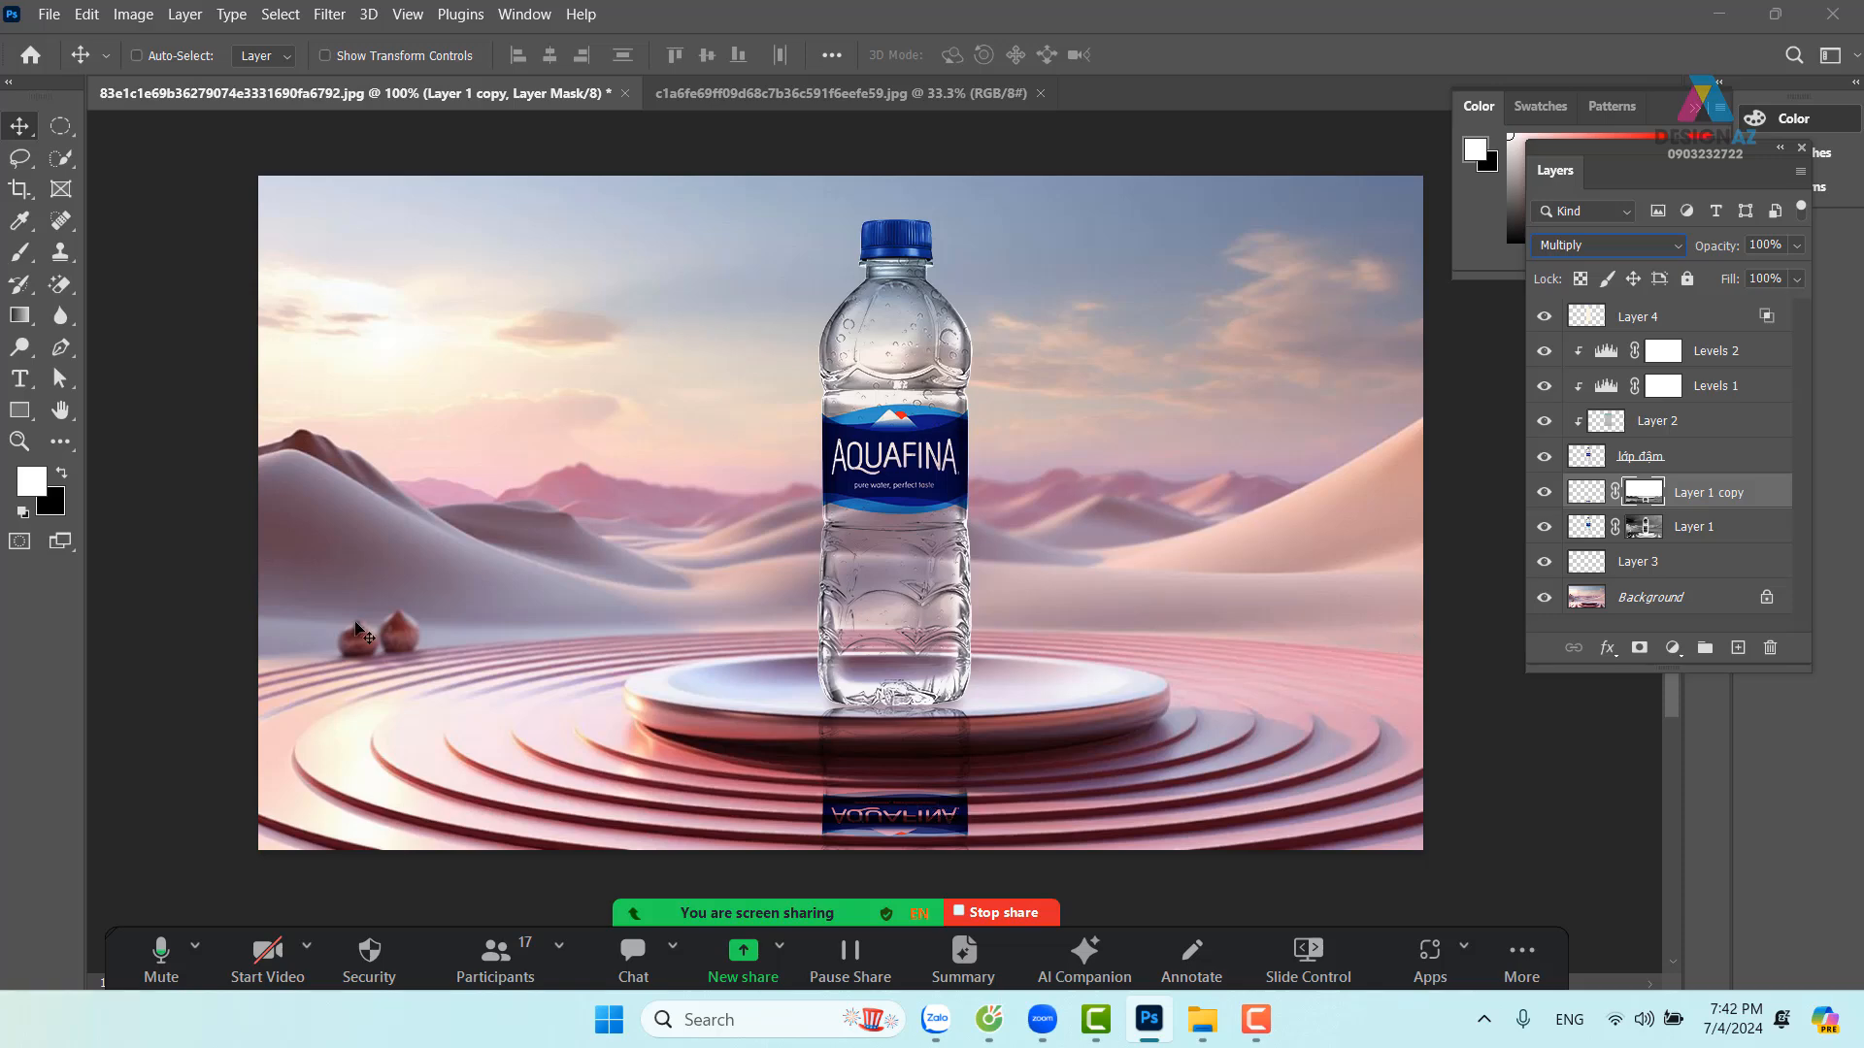
Paint black on the reflection mask to fade the mirrored AQUAFINA label, undoing a full-strength stroke
left_click(19, 252)
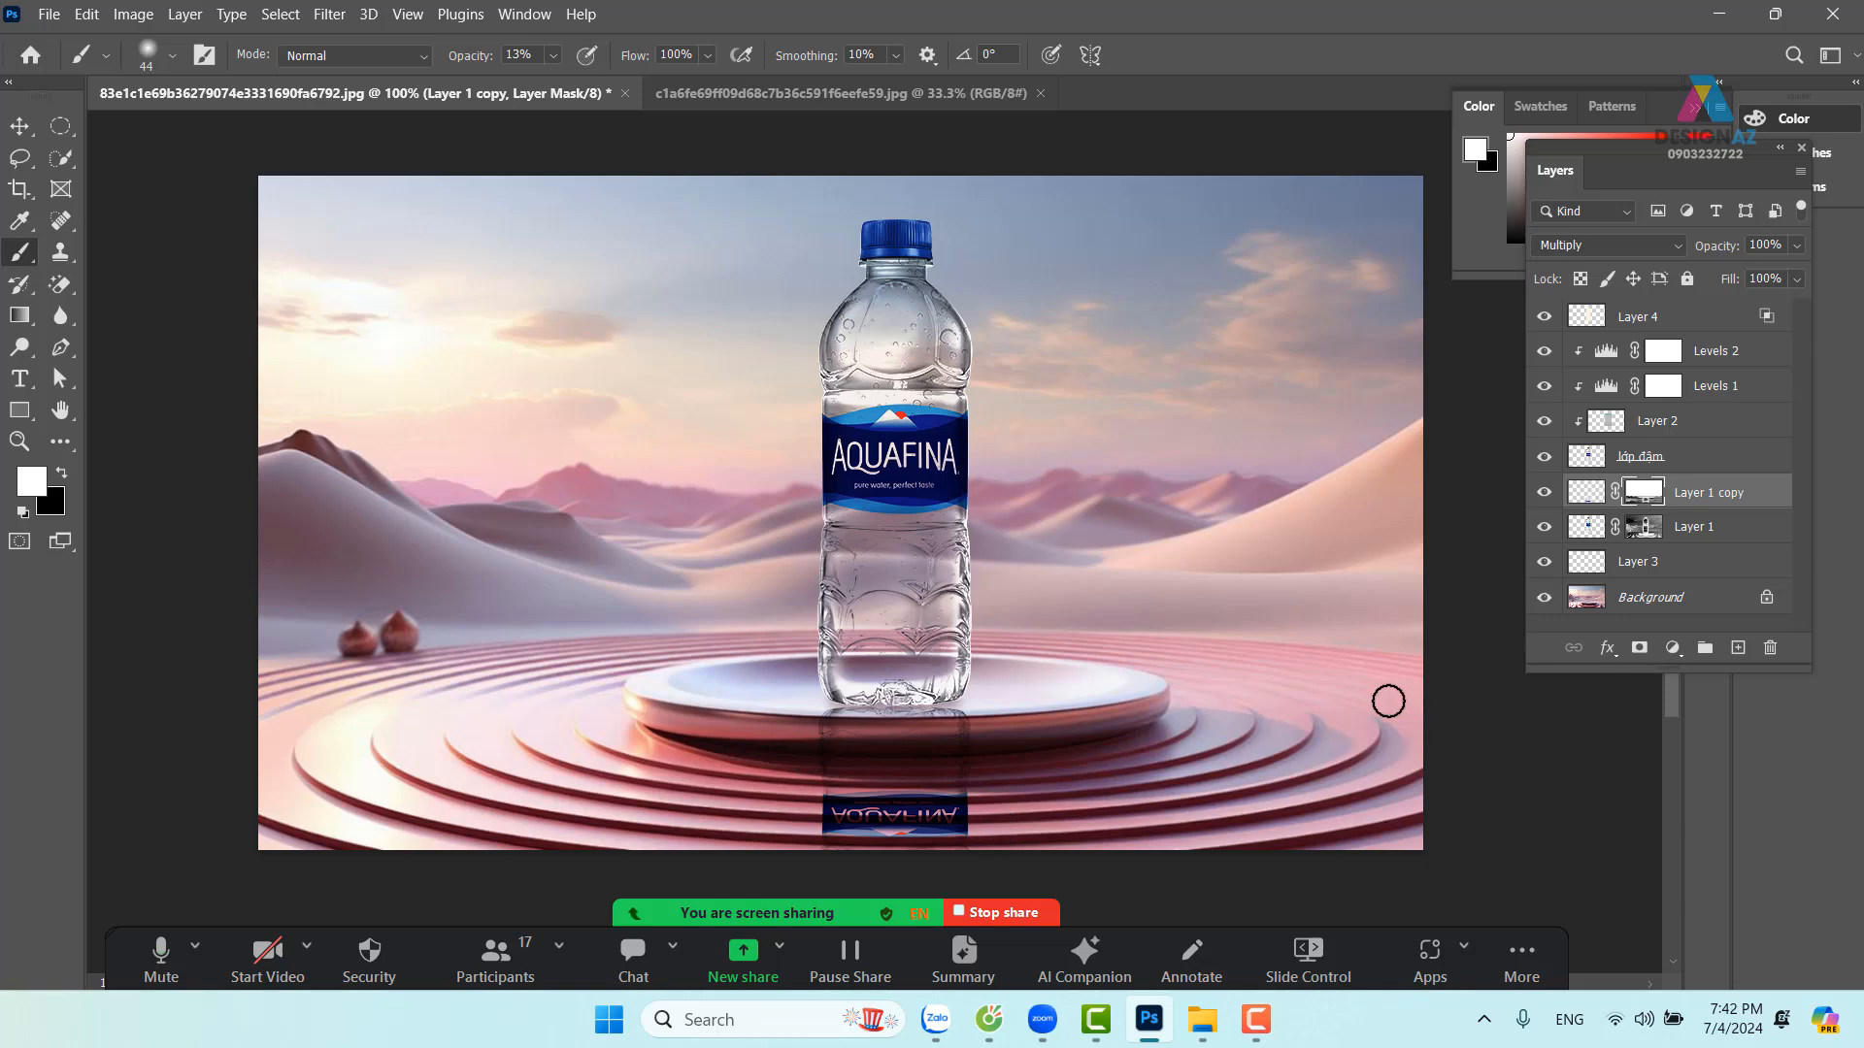
key("x")
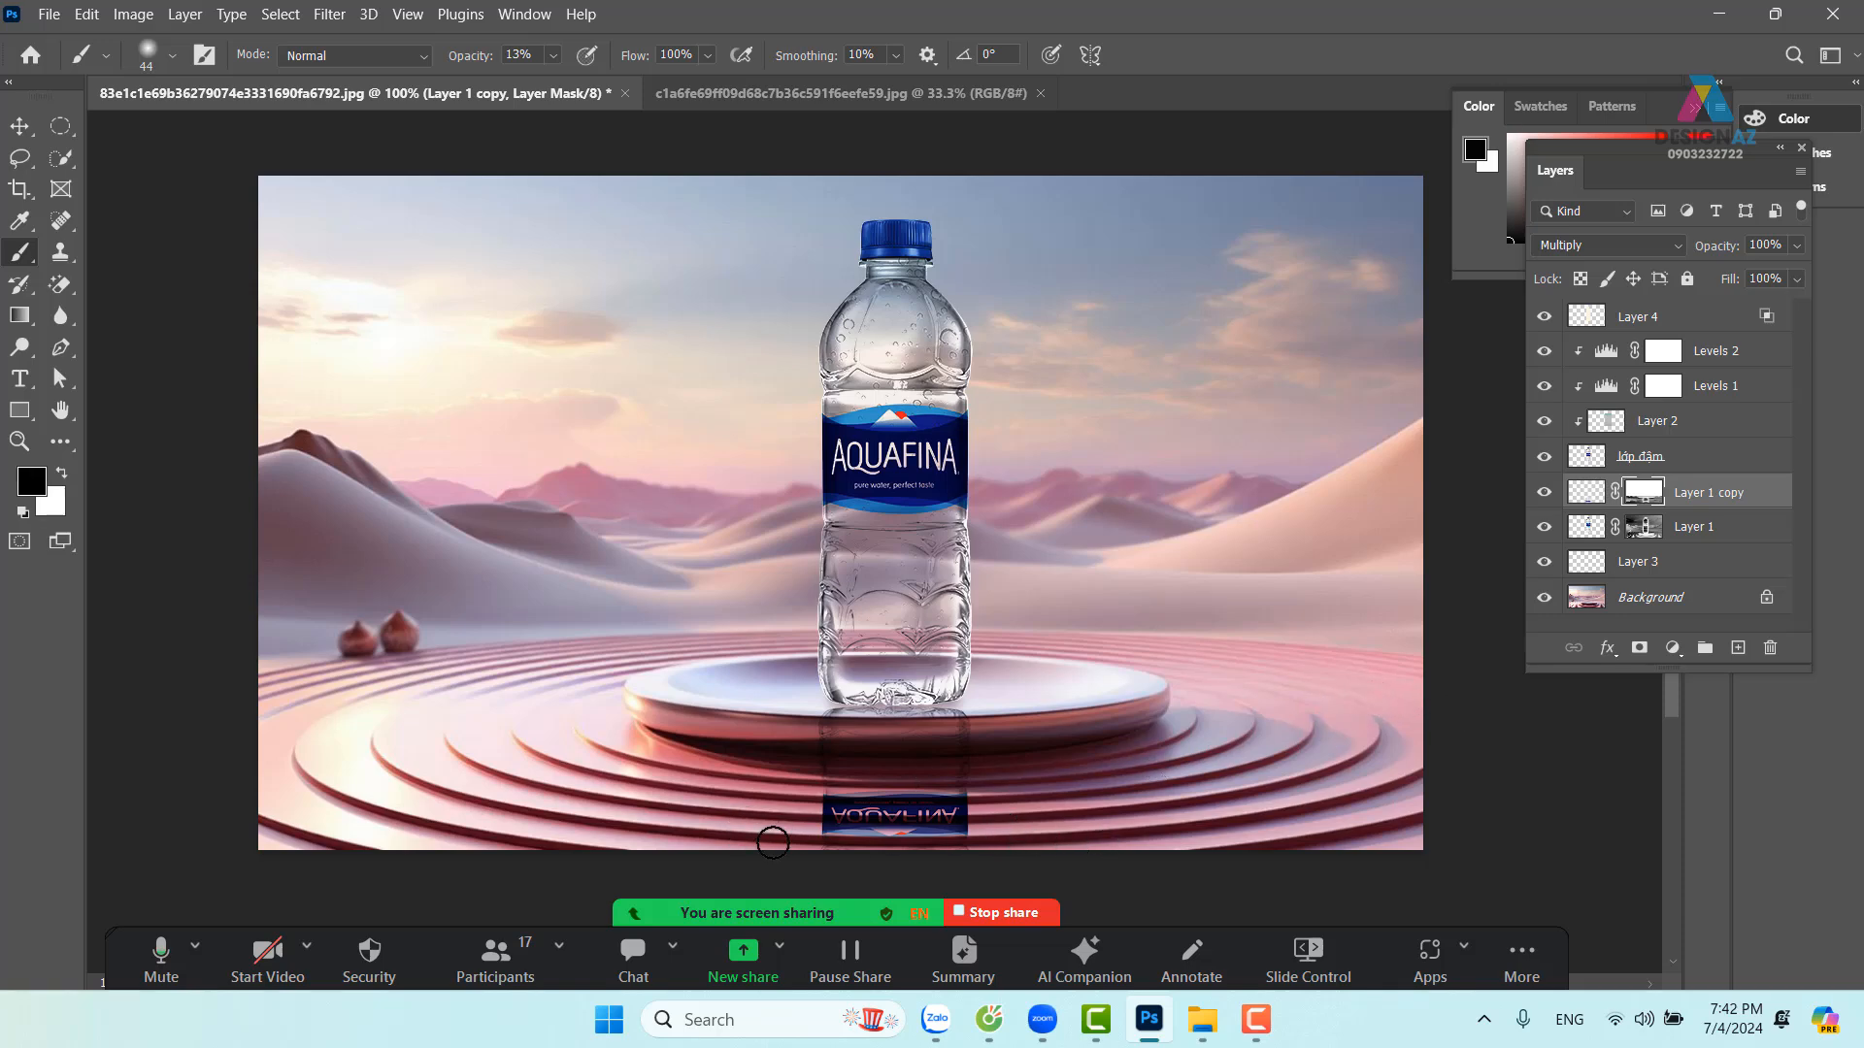
left_click_drag(742, 813, 987, 803)
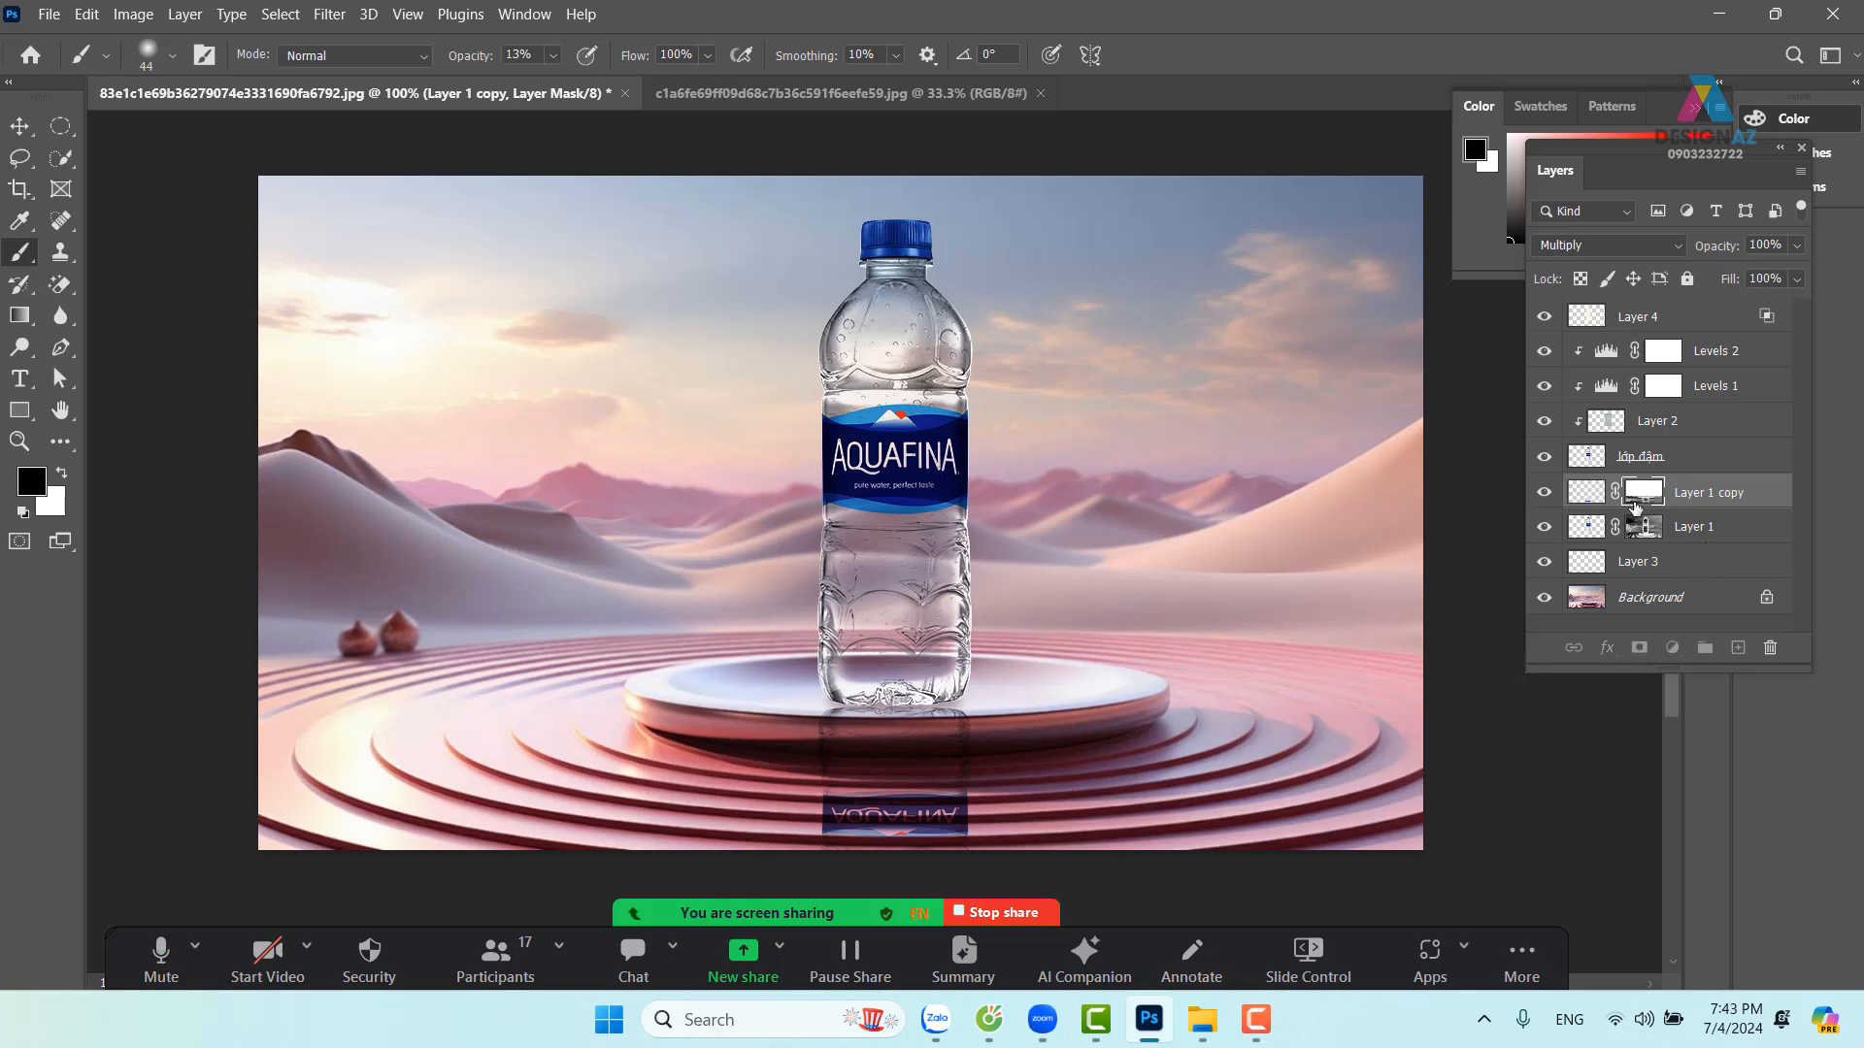
left_click(554, 55)
left_click_drag(557, 82, 683, 95)
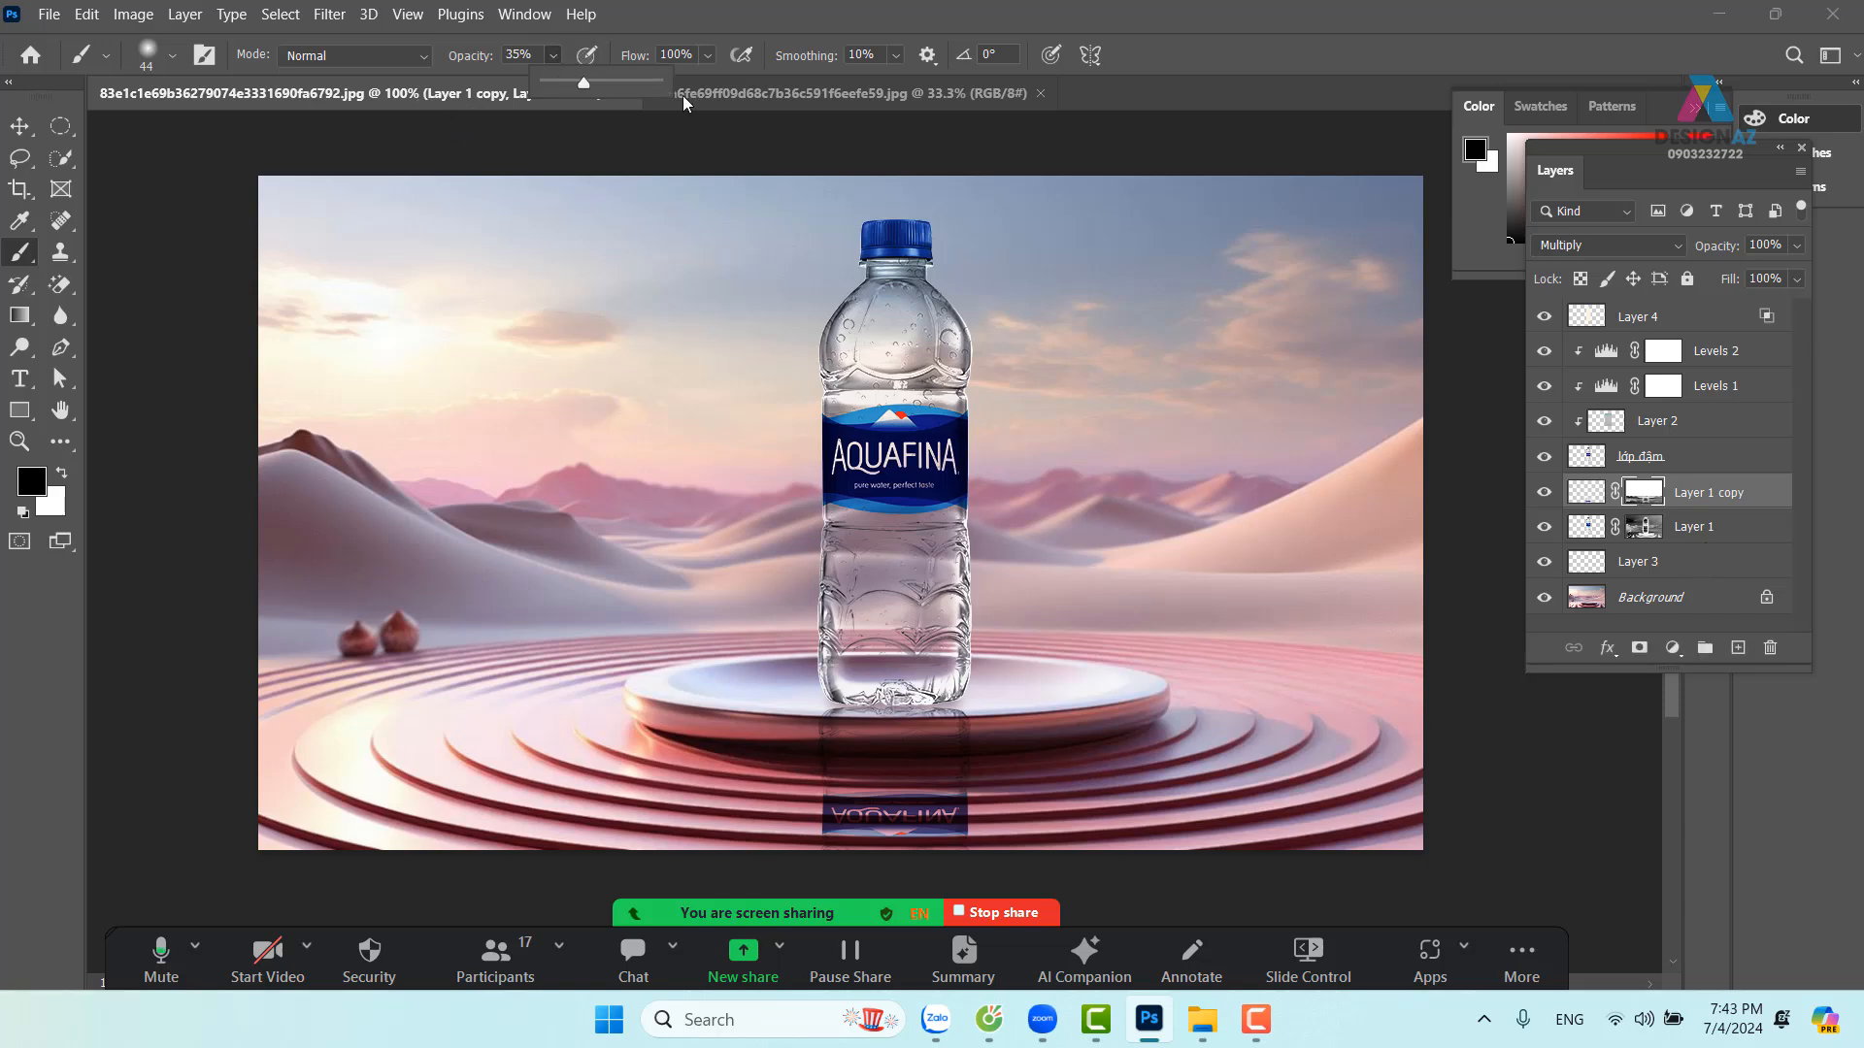
mouse_move(1010, 833)
left_mouse_down()
mouse_move(729, 823)
mouse_move(1007, 842)
left_mouse_up()
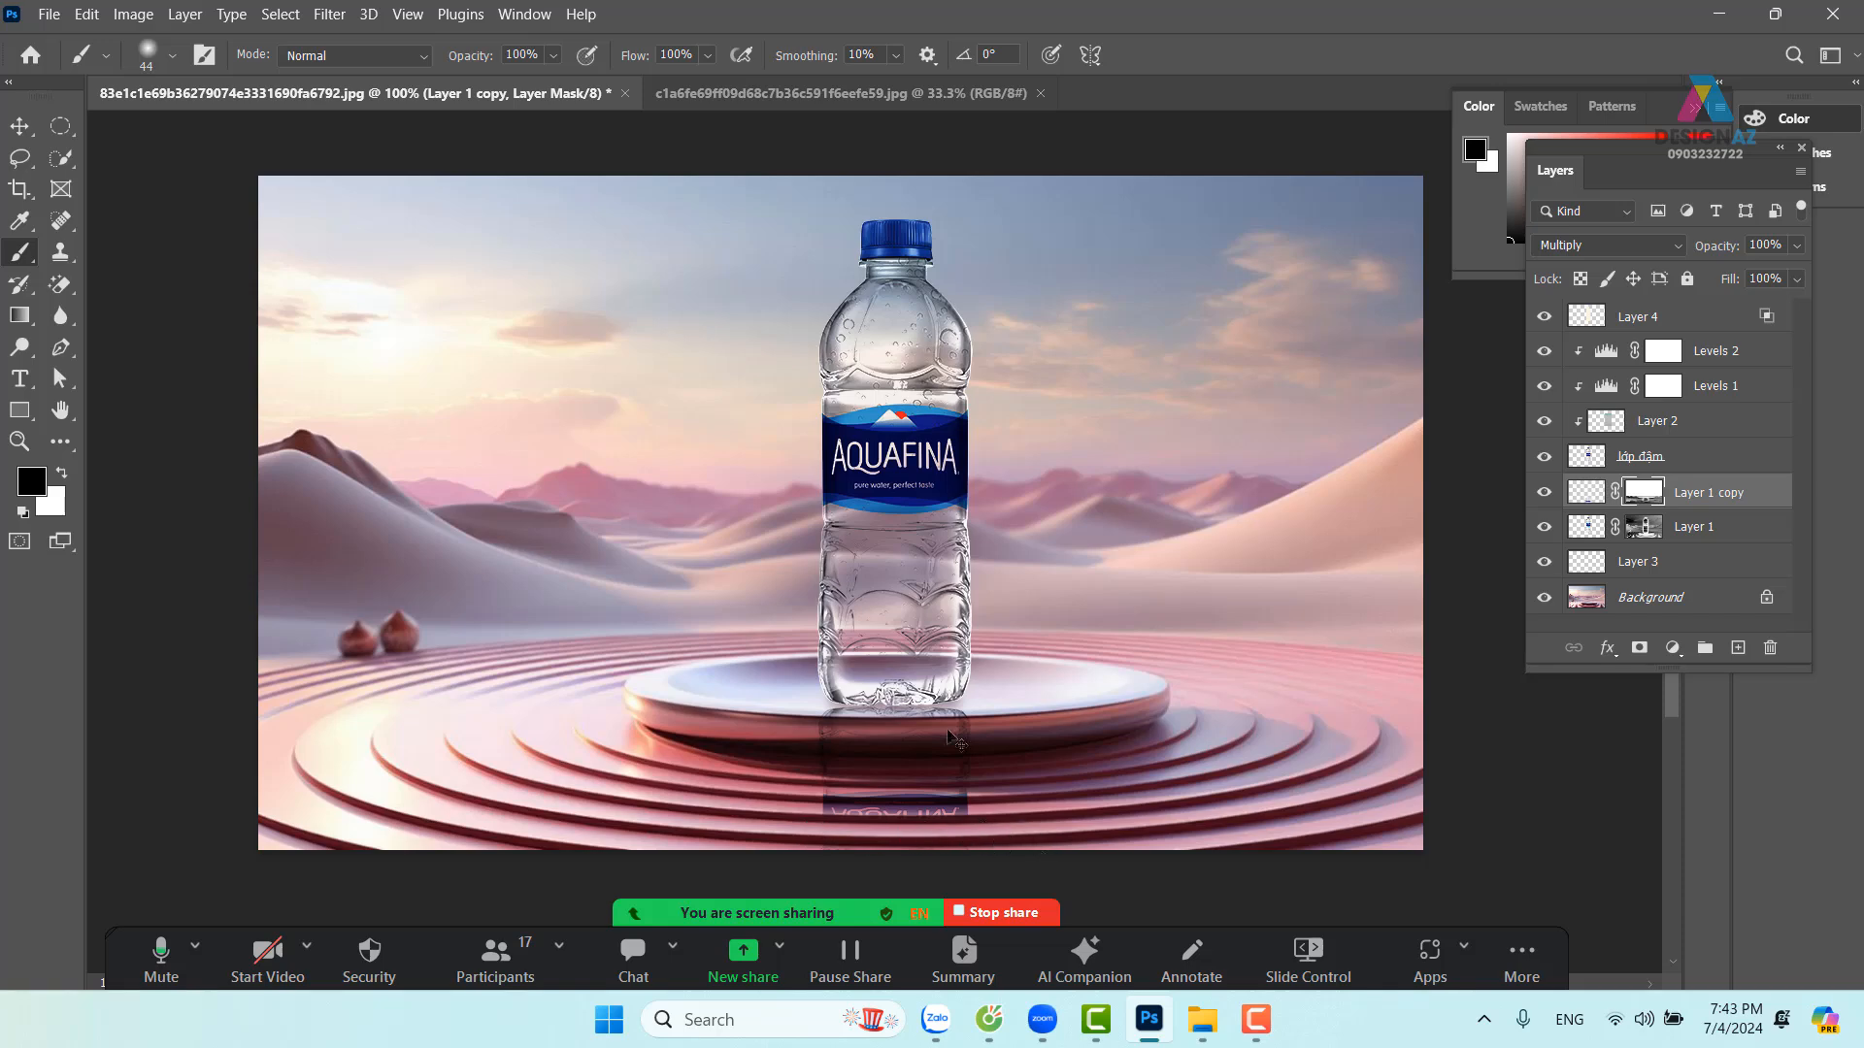
key("ctrl+z")
Lower brush opacity to 43% and gently fade the reflection just below the bottle
left_click(554, 54)
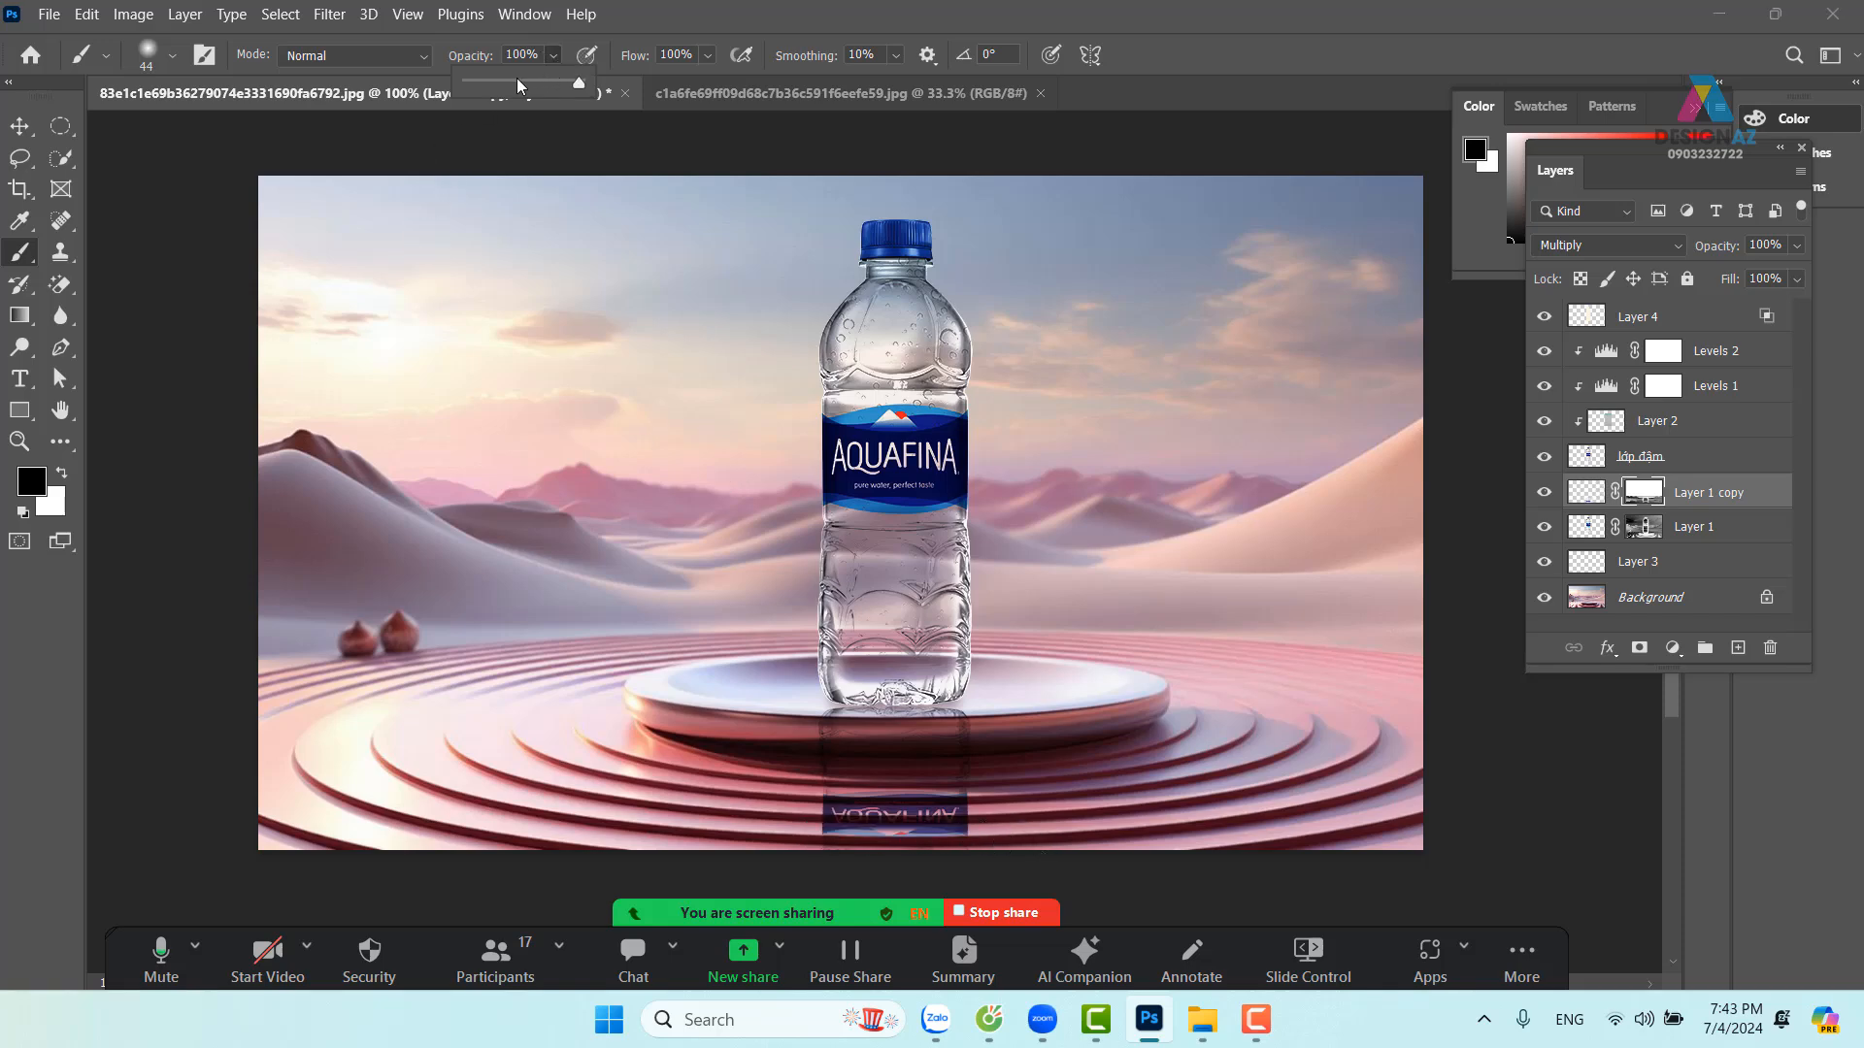
left_click(517, 82)
mouse_move(988, 831)
left_mouse_down()
mouse_move(728, 839)
mouse_move(1032, 819)
mouse_move(685, 787)
mouse_move(1081, 797)
mouse_move(839, 776)
mouse_move(911, 816)
mouse_move(1049, 845)
mouse_move(1011, 815)
mouse_move(821, 813)
left_mouse_up()
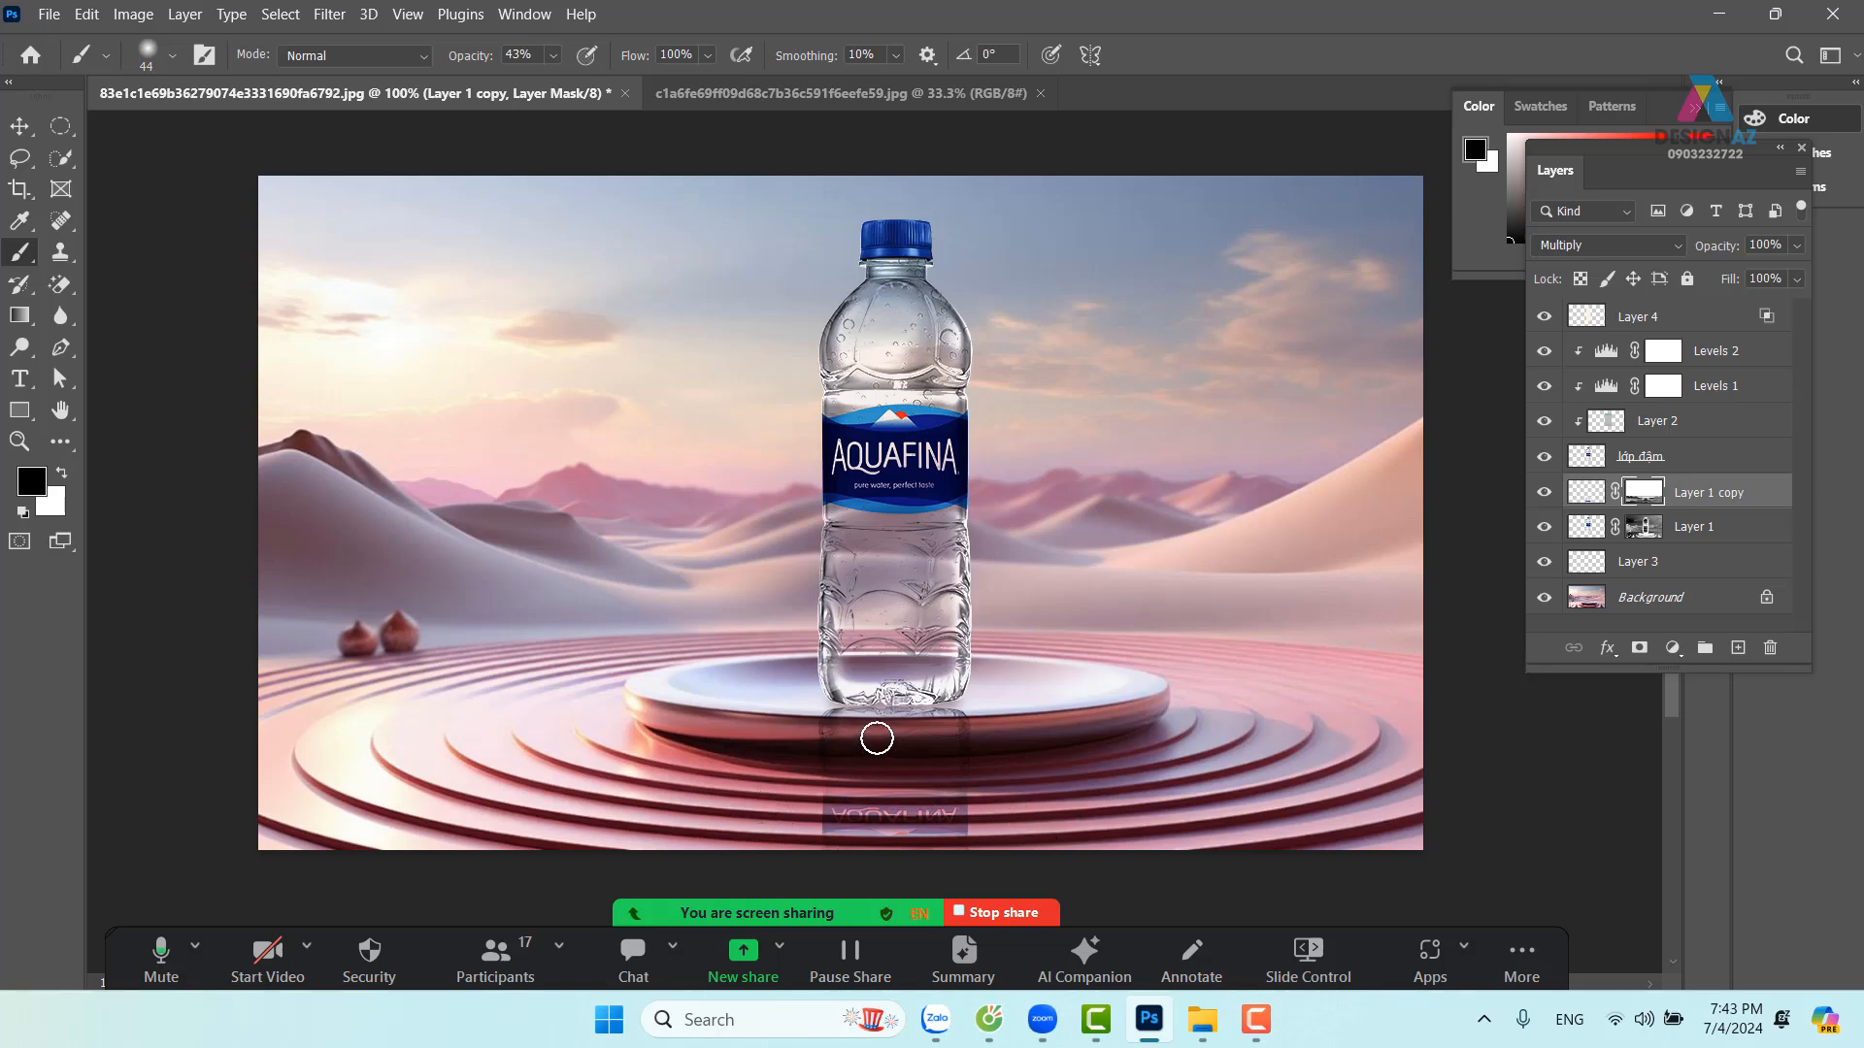
mouse_move(1026, 711)
left_mouse_down()
mouse_move(1070, 749)
mouse_move(814, 748)
mouse_move(1034, 739)
mouse_move(859, 739)
mouse_move(866, 830)
mouse_move(893, 792)
mouse_move(847, 809)
mouse_move(1108, 806)
mouse_move(1121, 828)
mouse_move(923, 837)
mouse_move(1027, 827)
left_mouse_up()
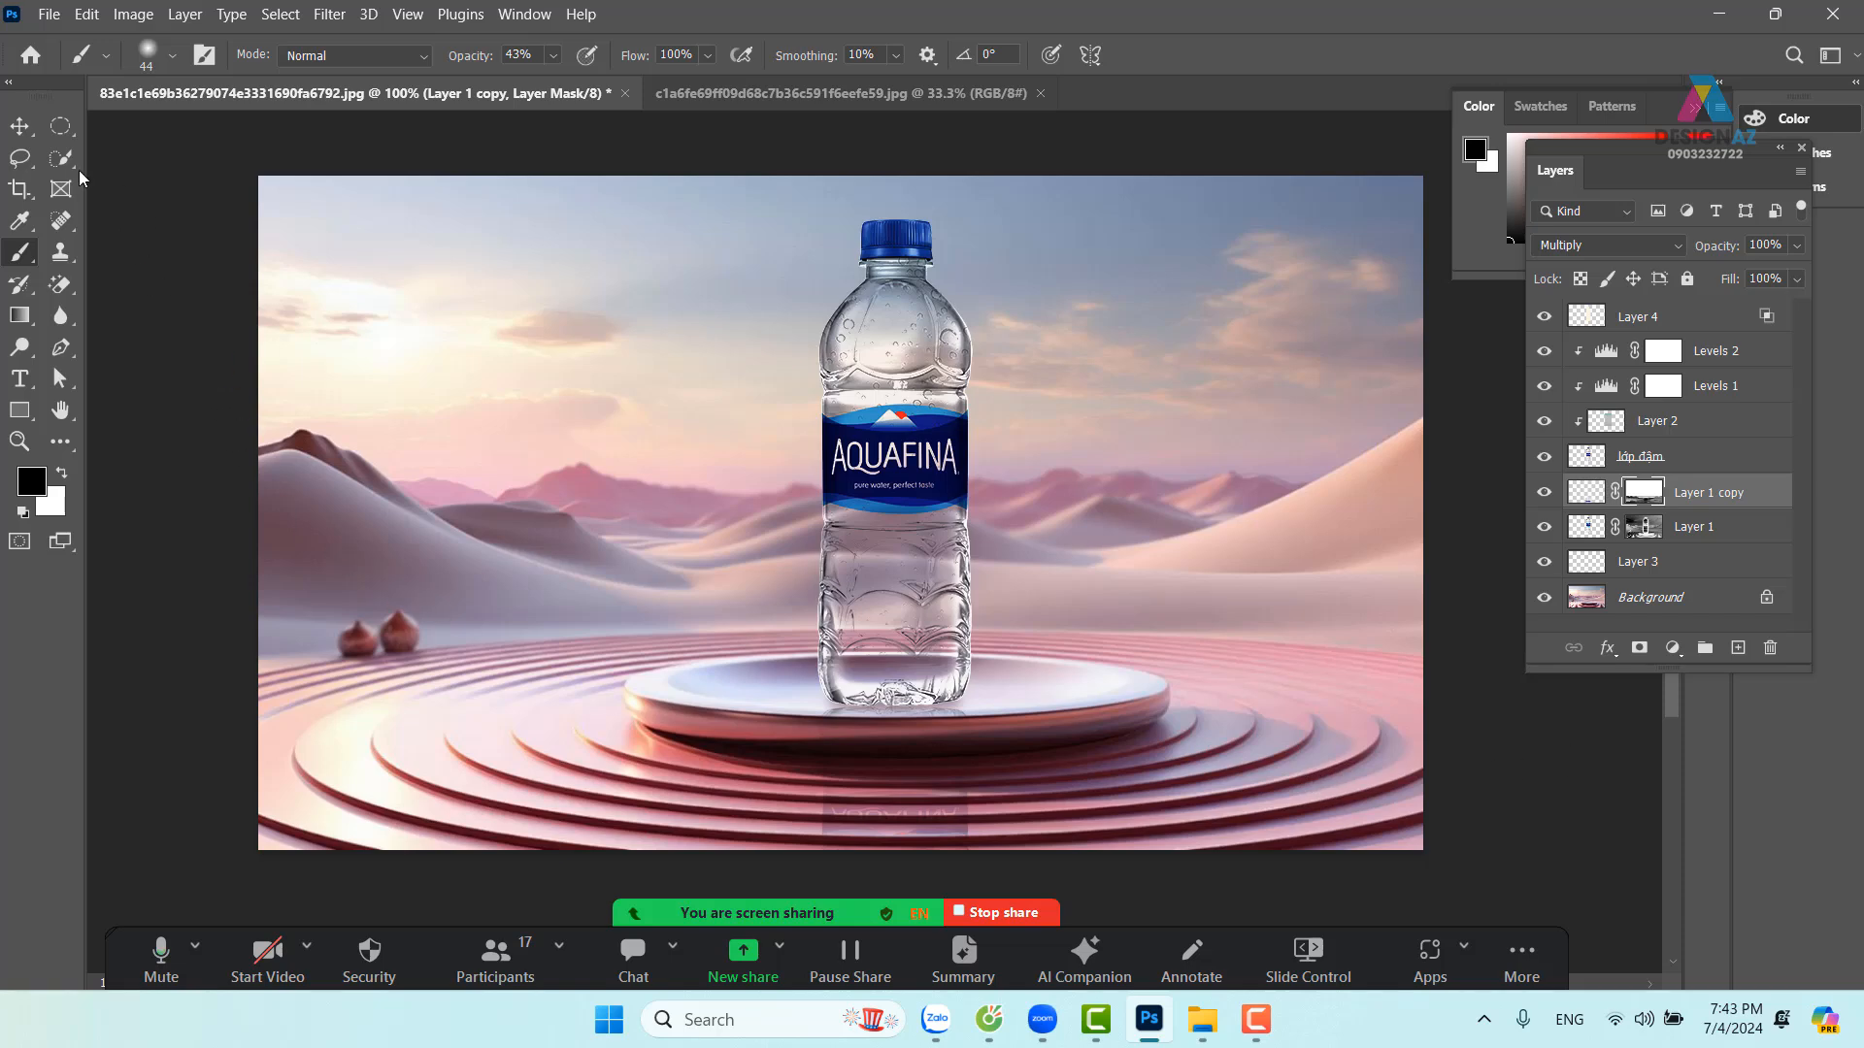
left_click(20, 125)
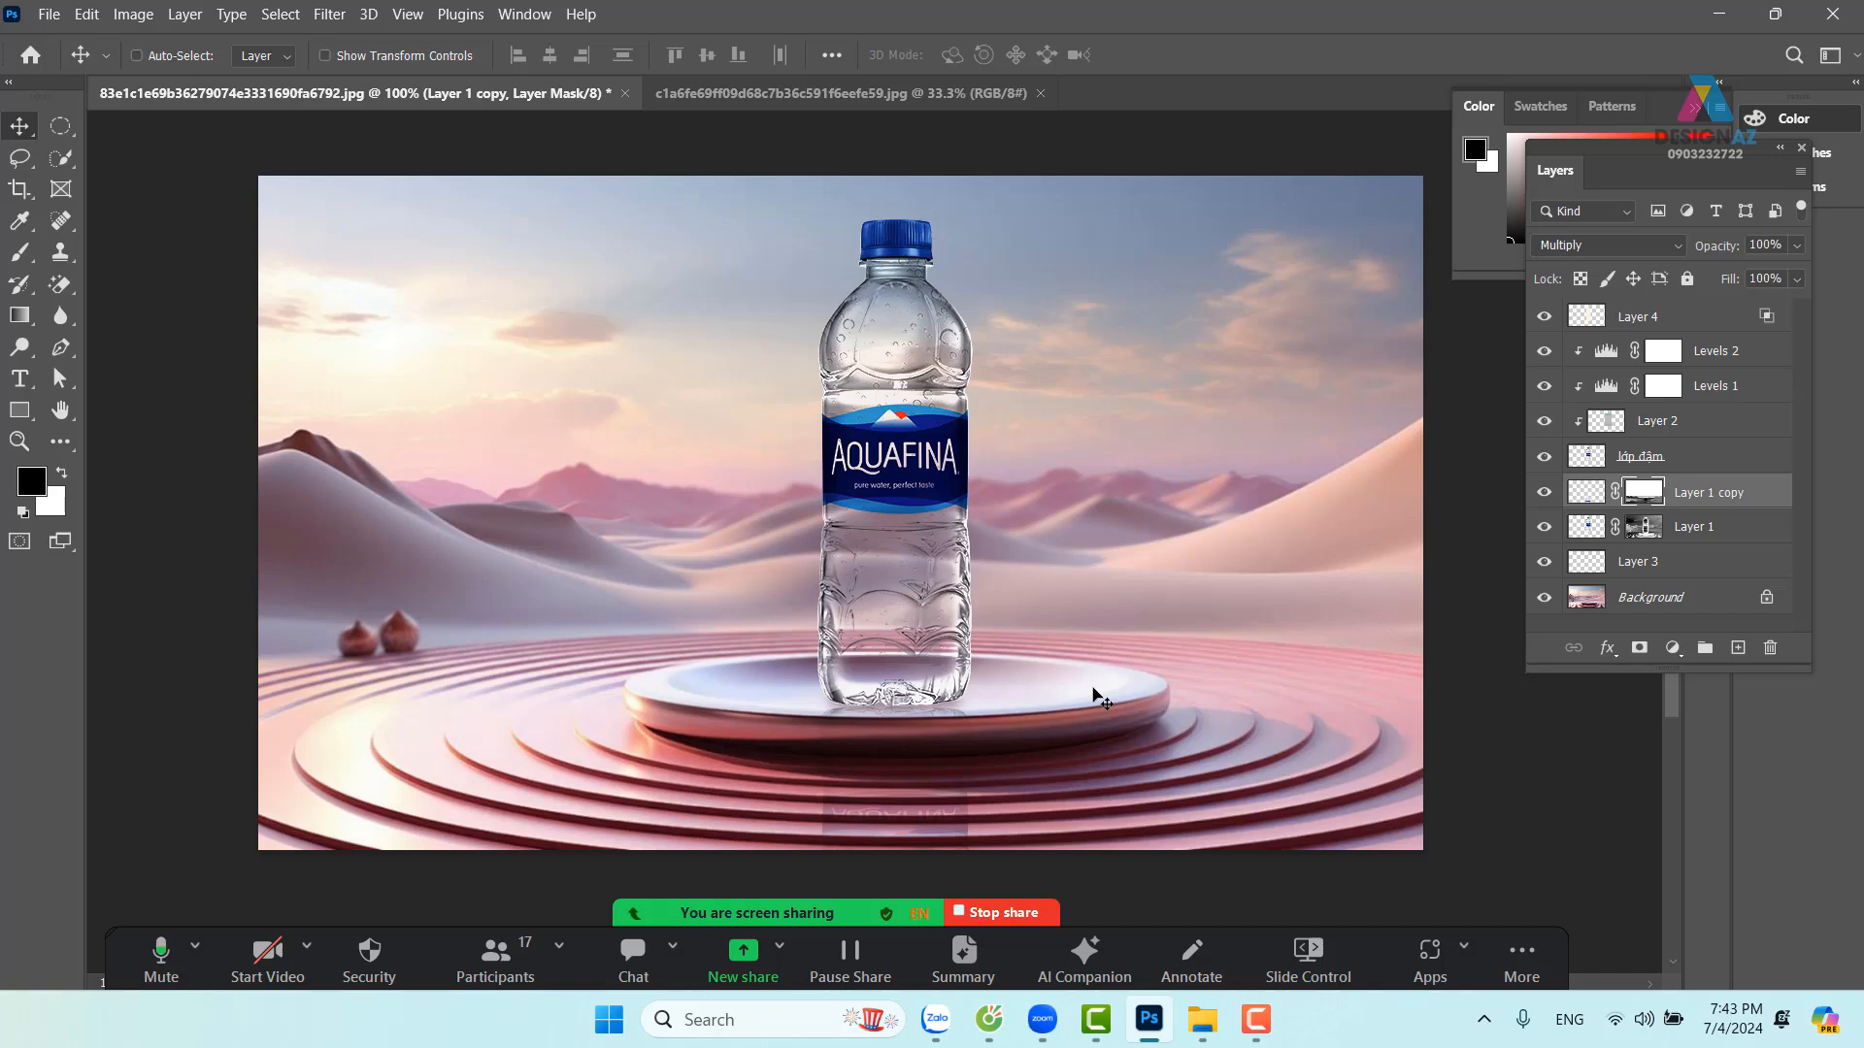
right_click(1182, 282)
Make Background active and show the brush preset management options
left_click(1211, 294)
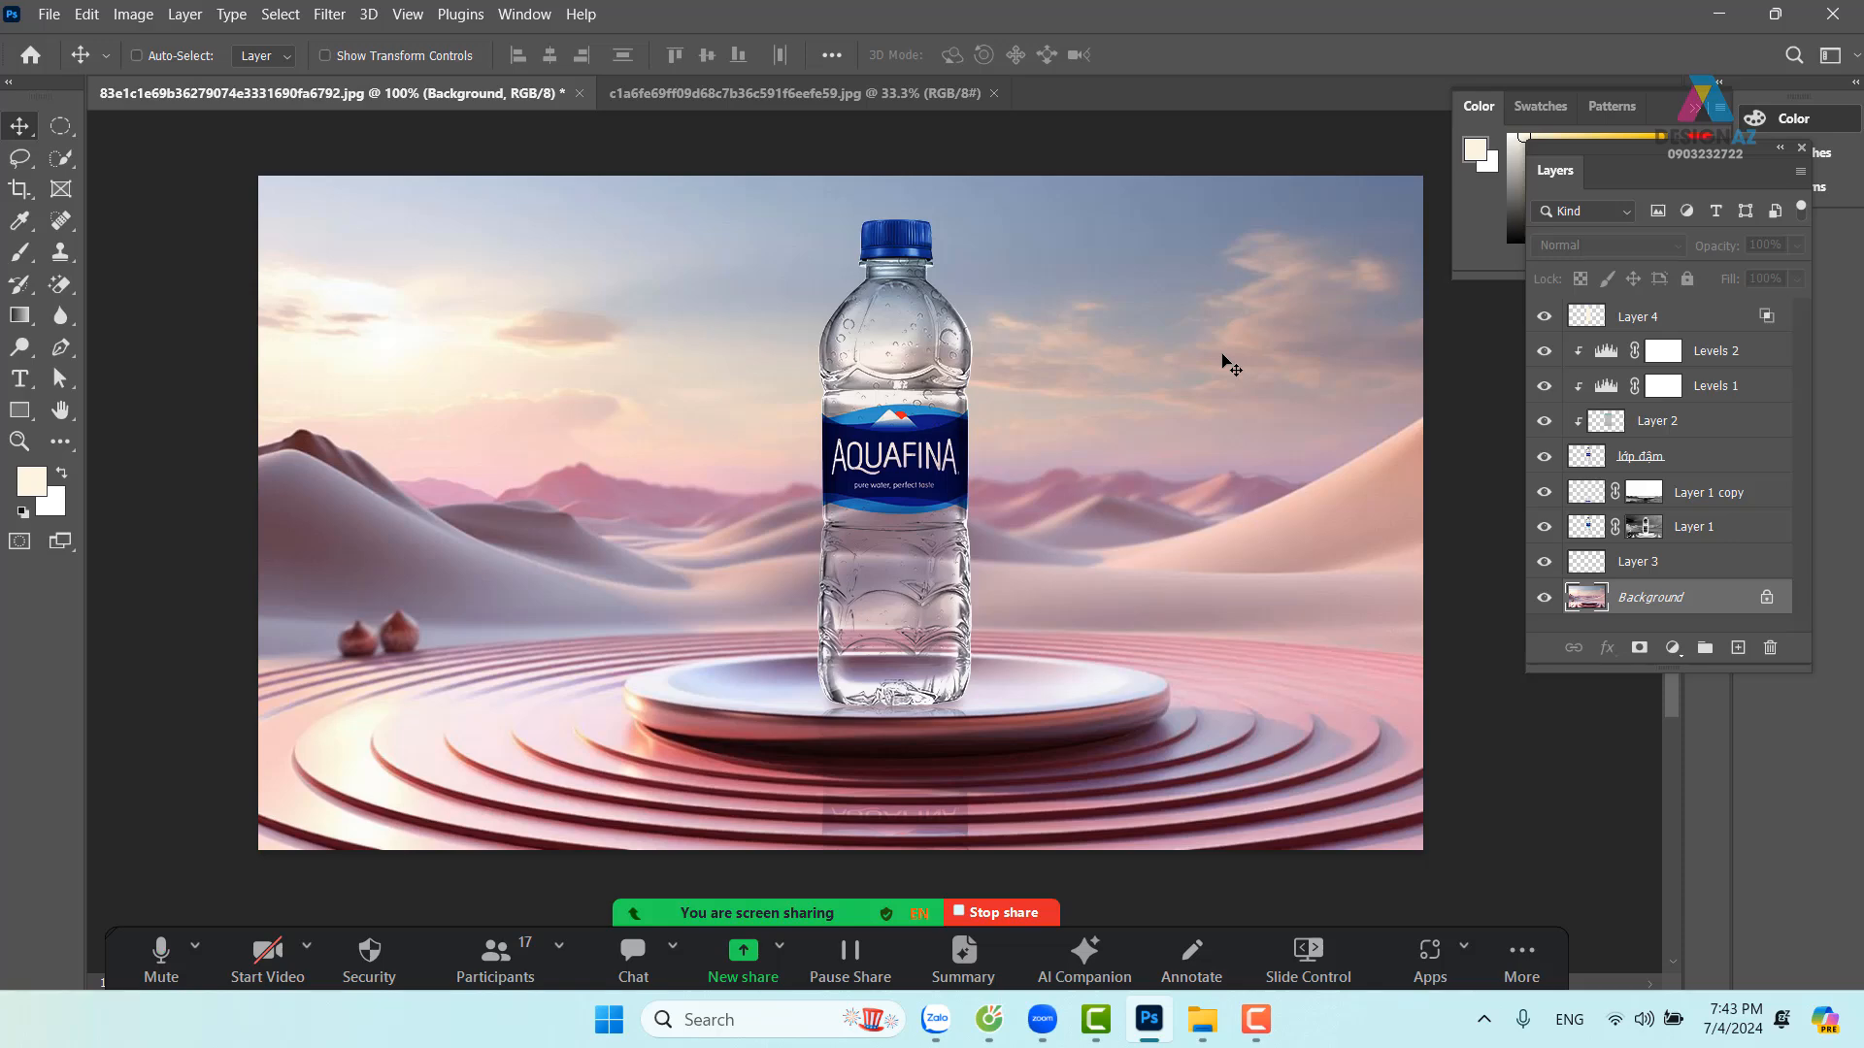
key("b")
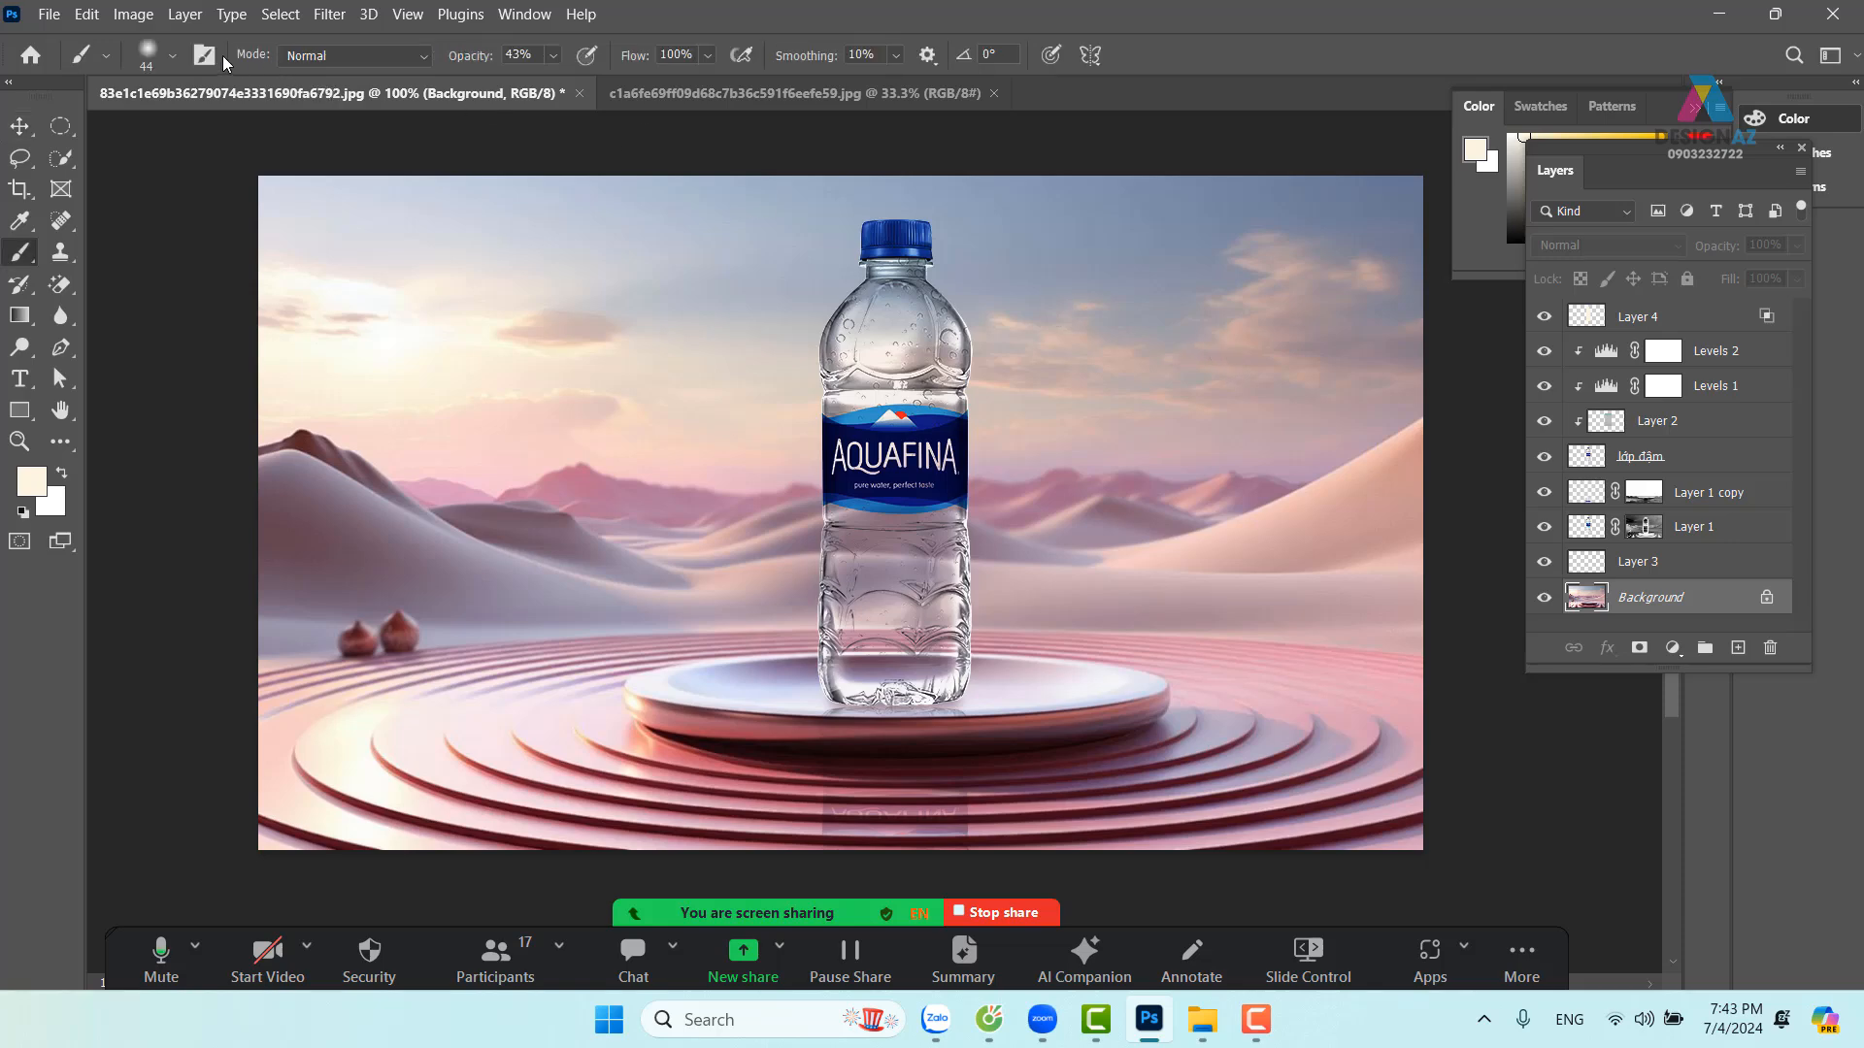
left_click(176, 59)
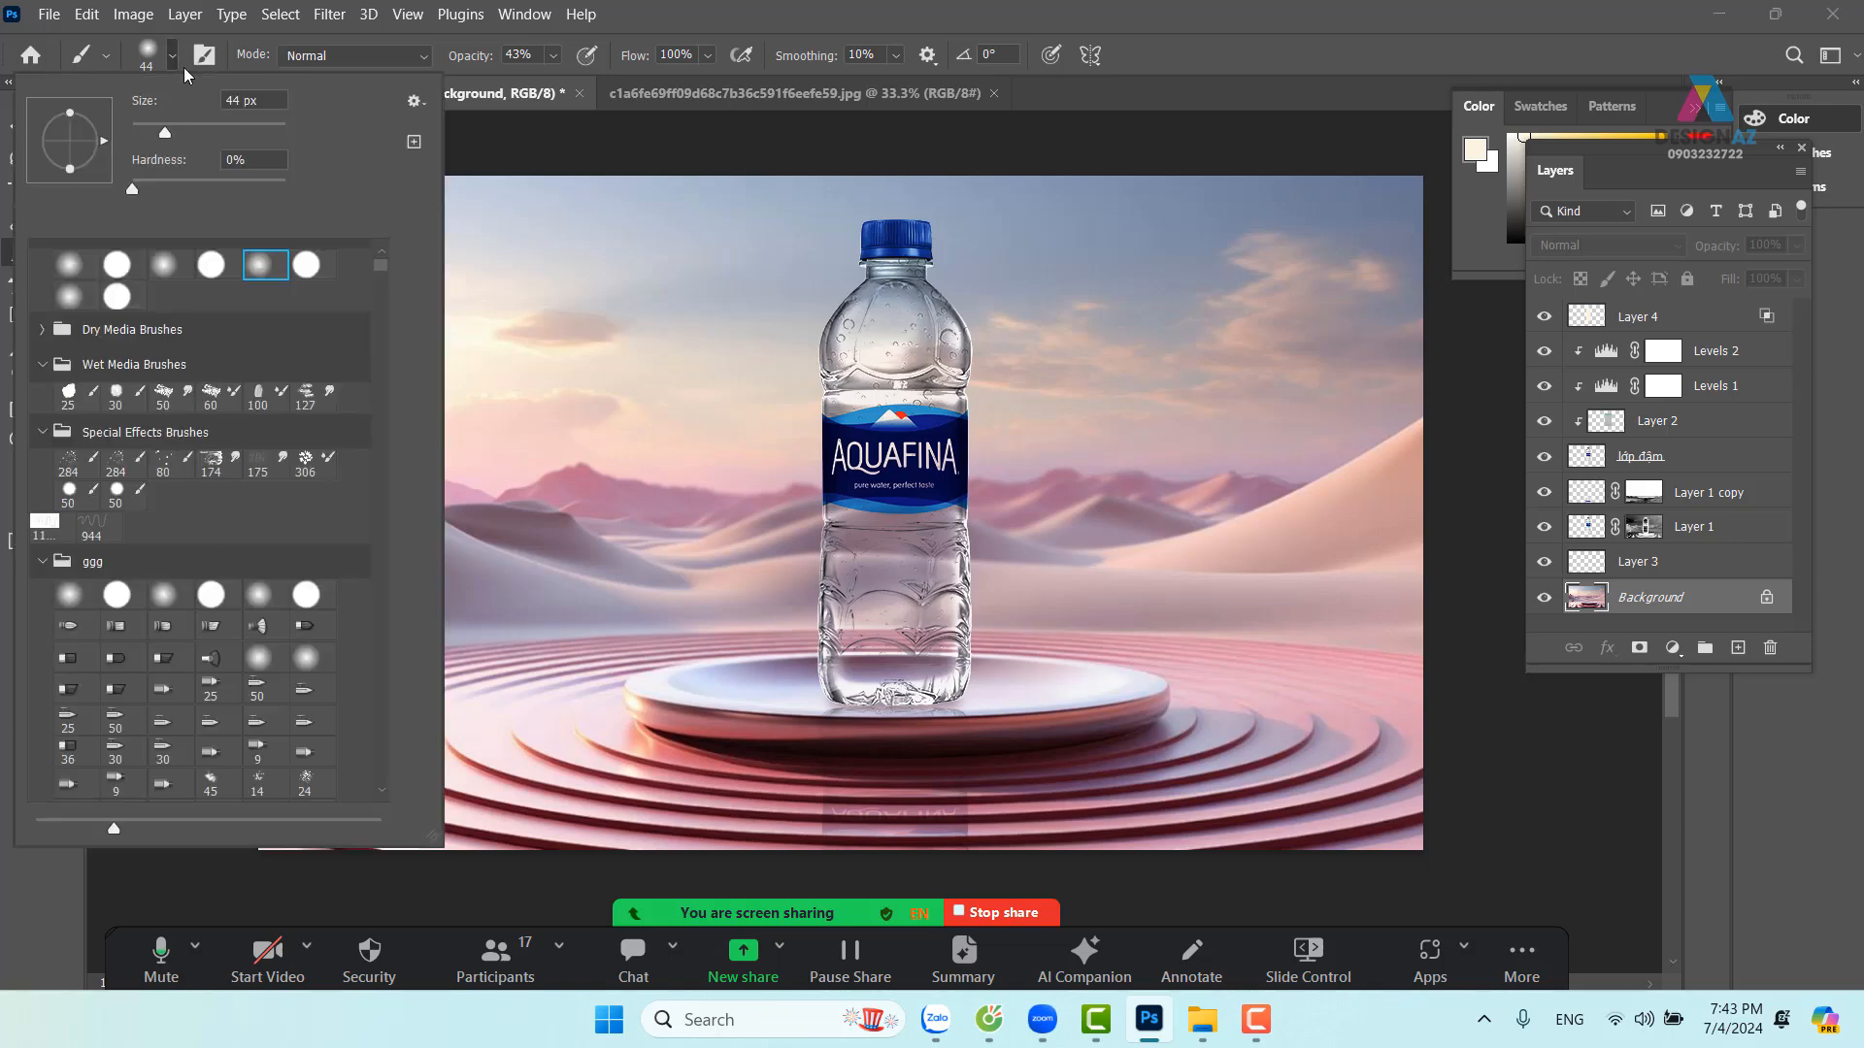
left_click(418, 102)
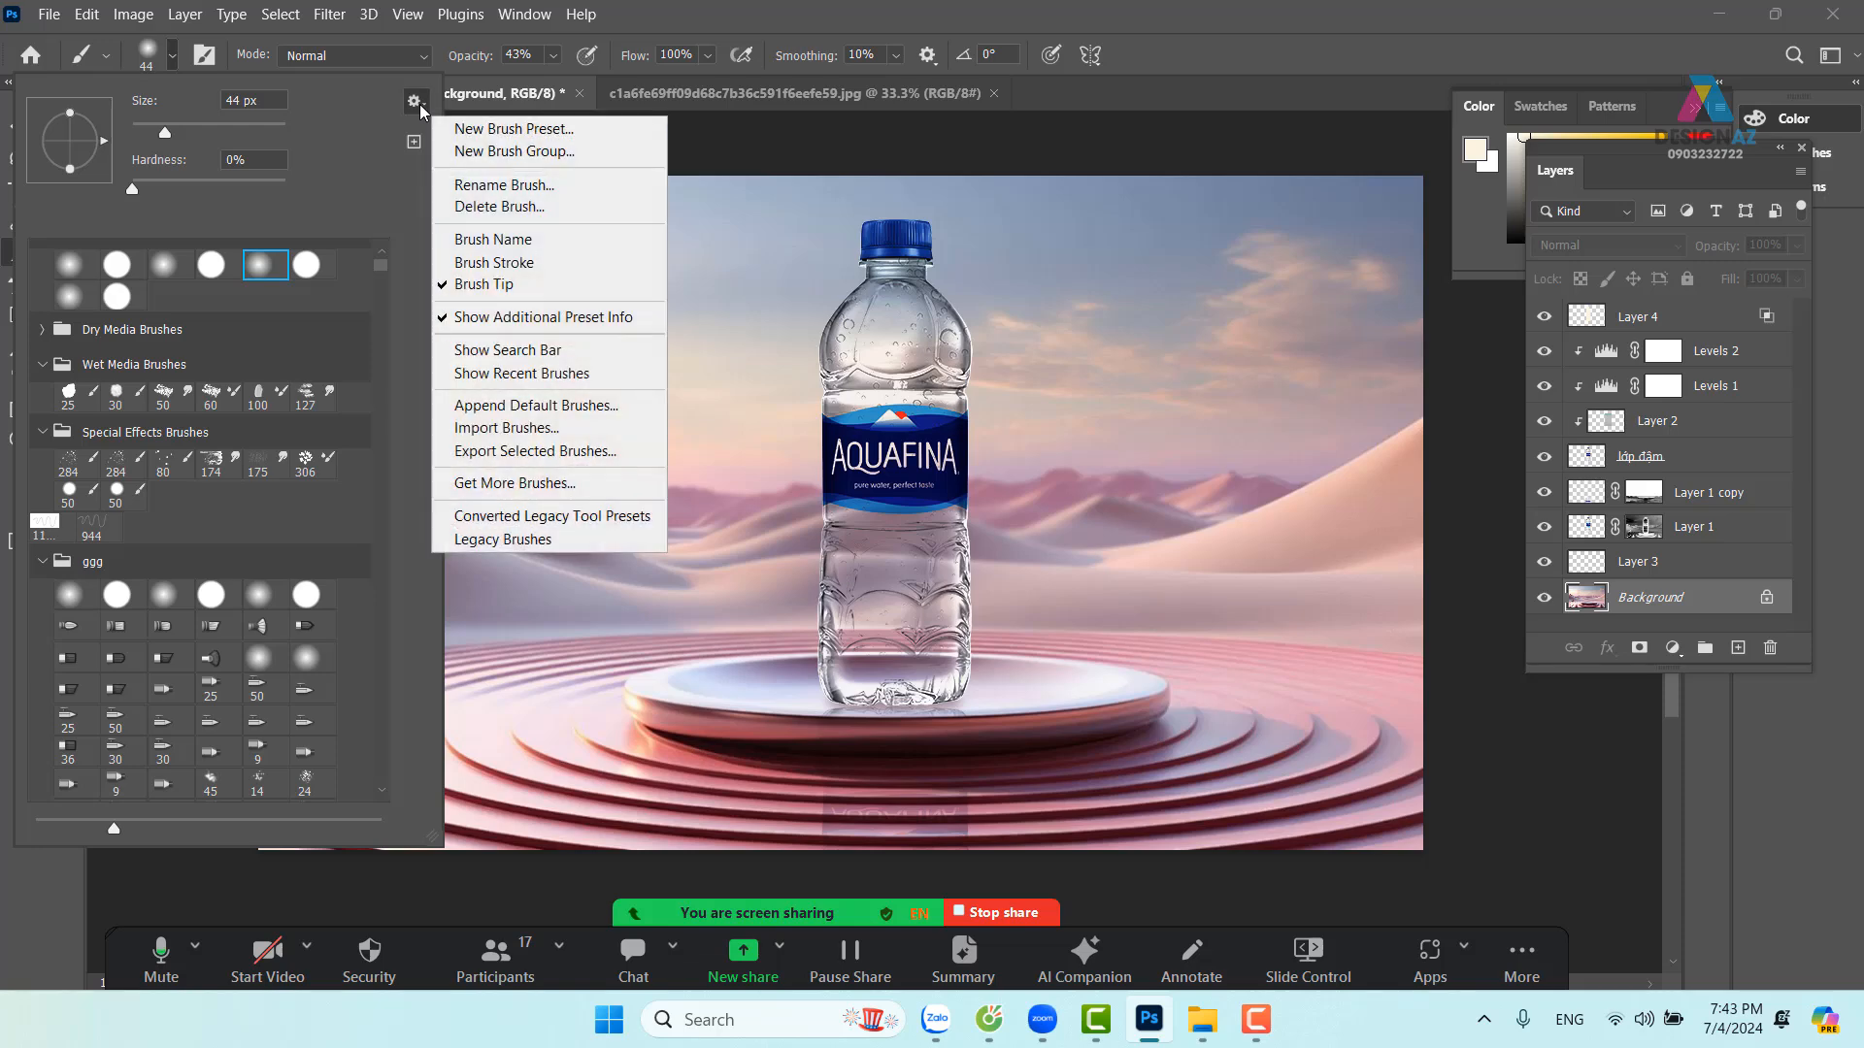
Browse drive E: for the ggg.abr brush file in the nội dung đồ họa folder, then cancel
left_click(548, 429)
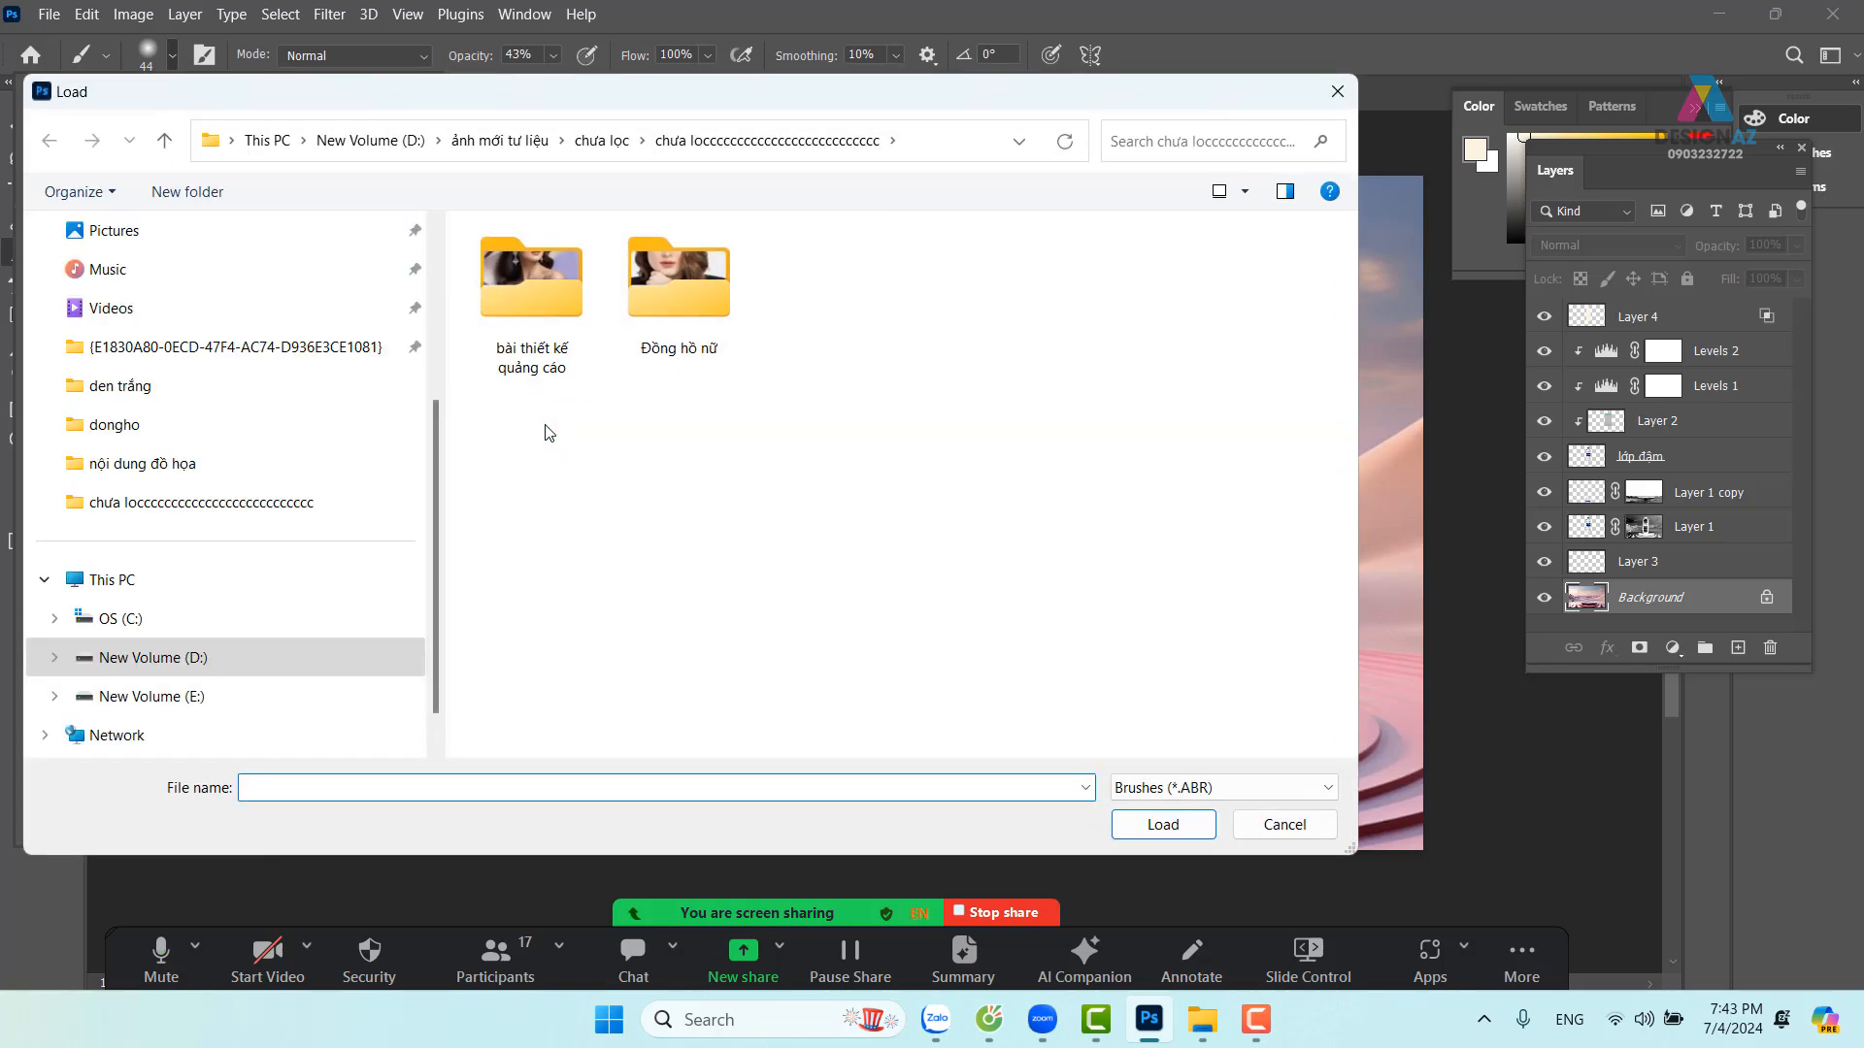
left_click(257, 705)
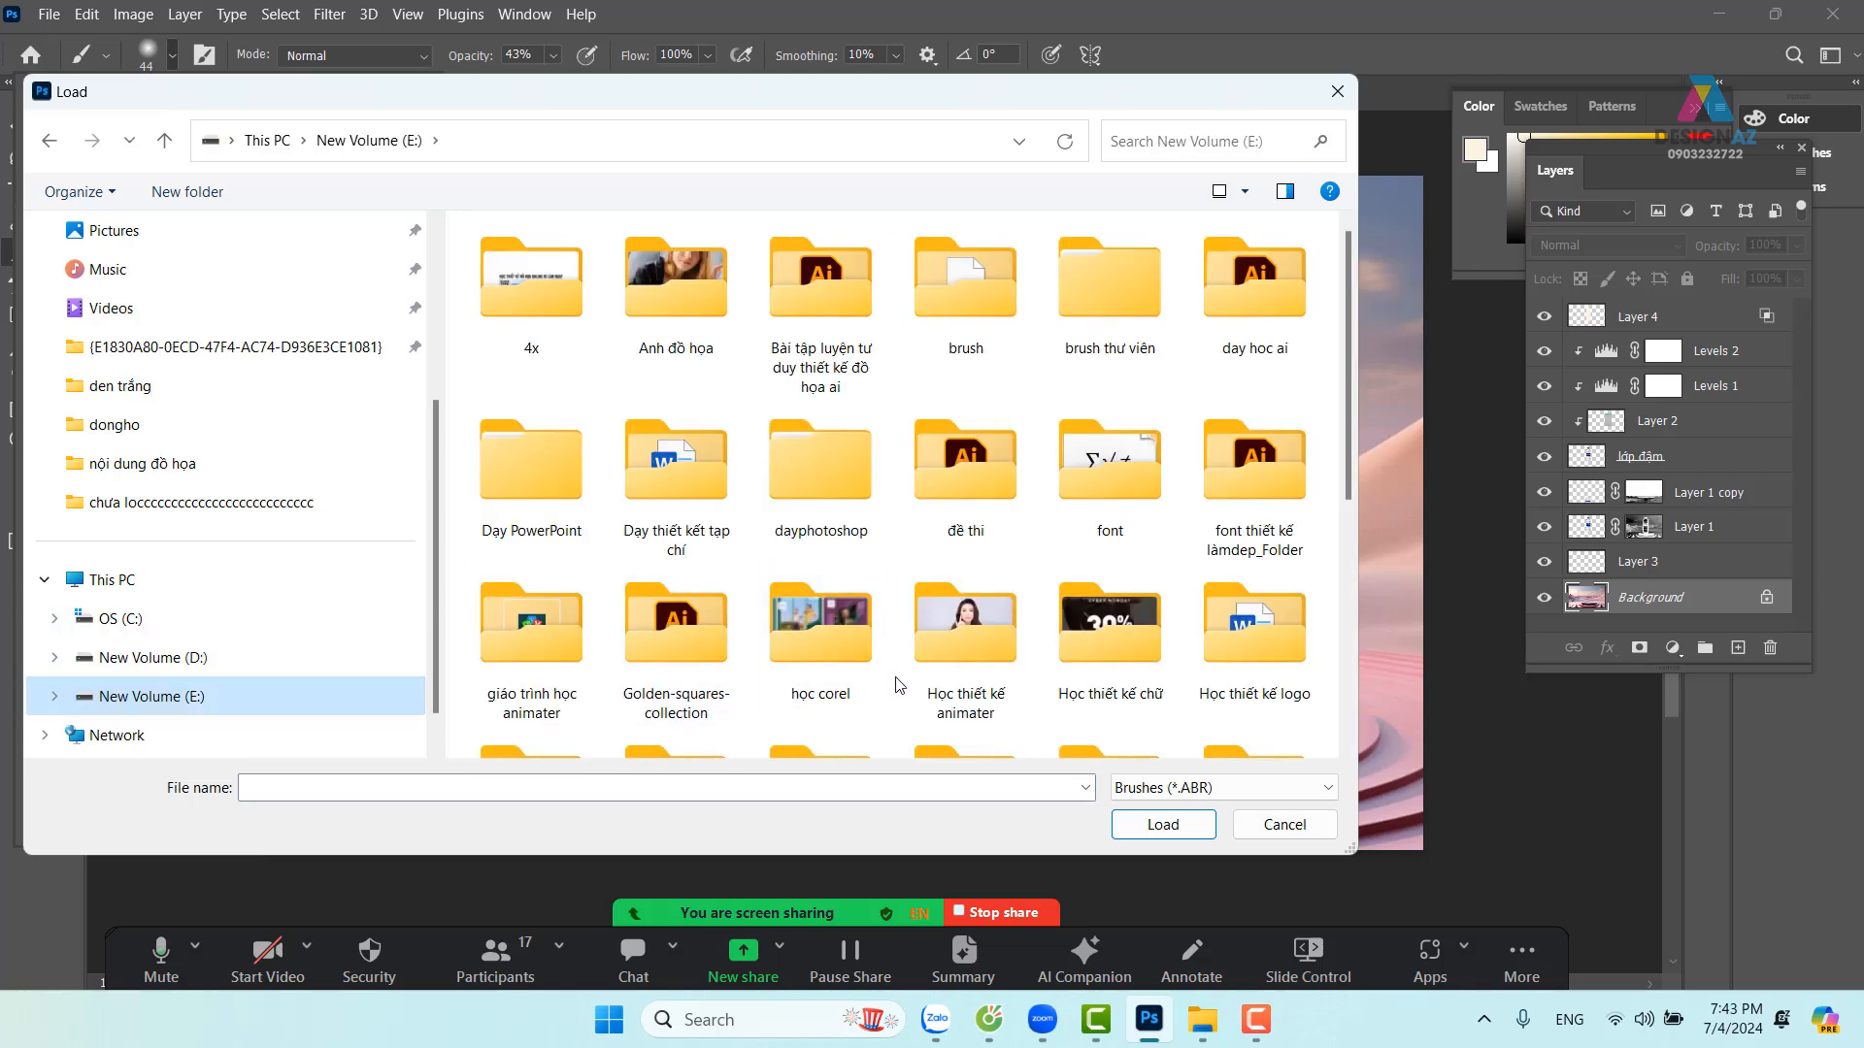
scroll(899, 684, "down", 3)
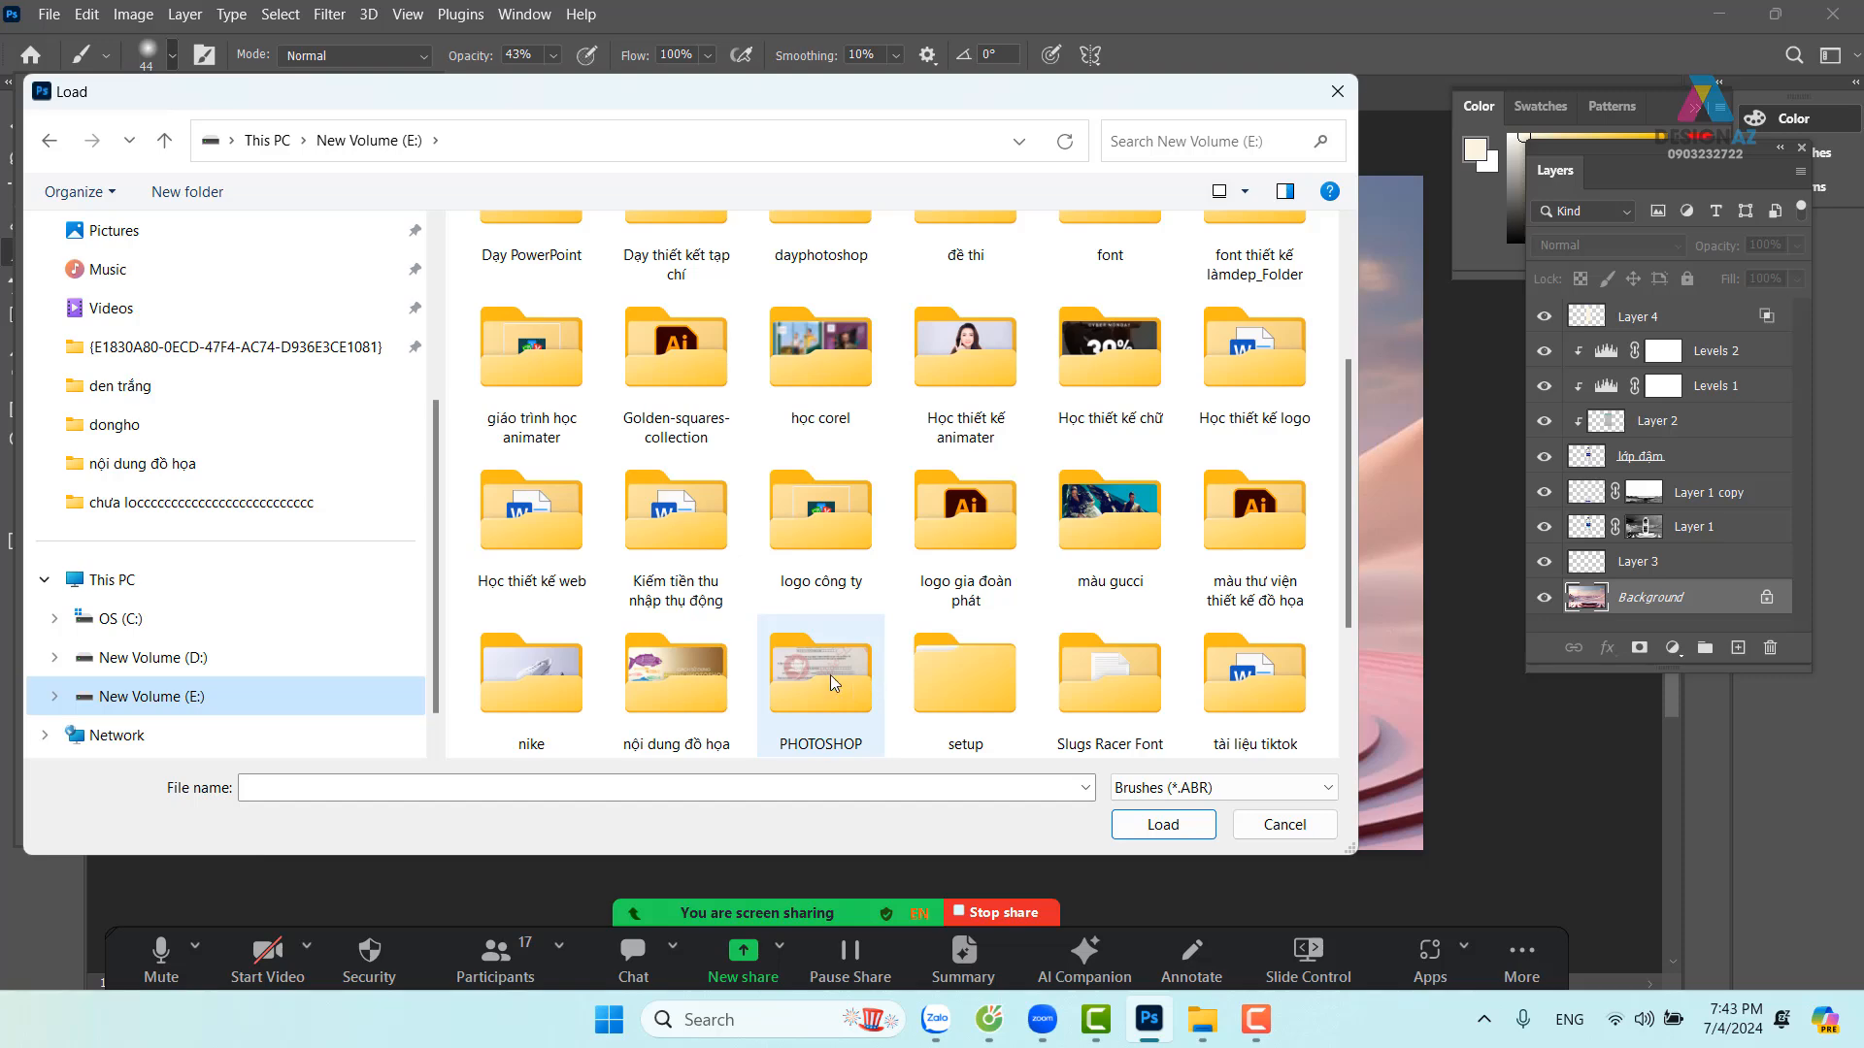
double_click(707, 674)
left_click(830, 434)
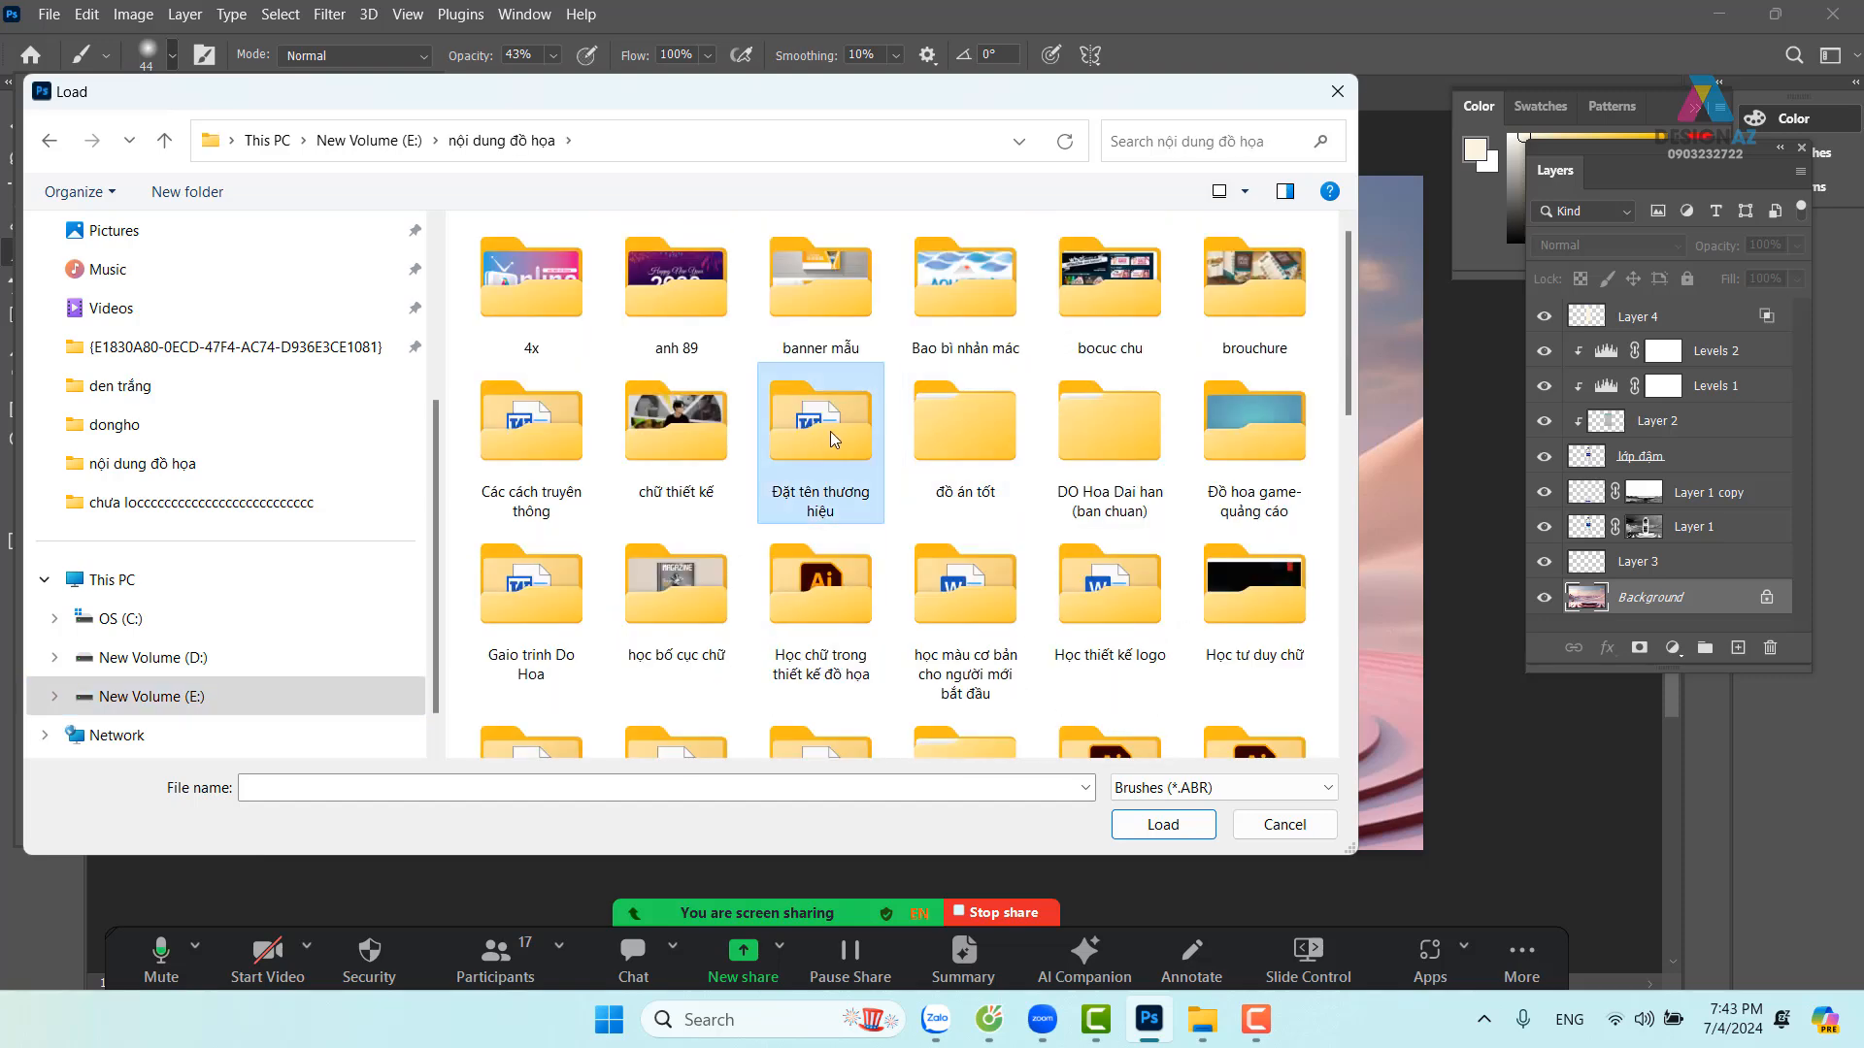
type("ggg.abr")
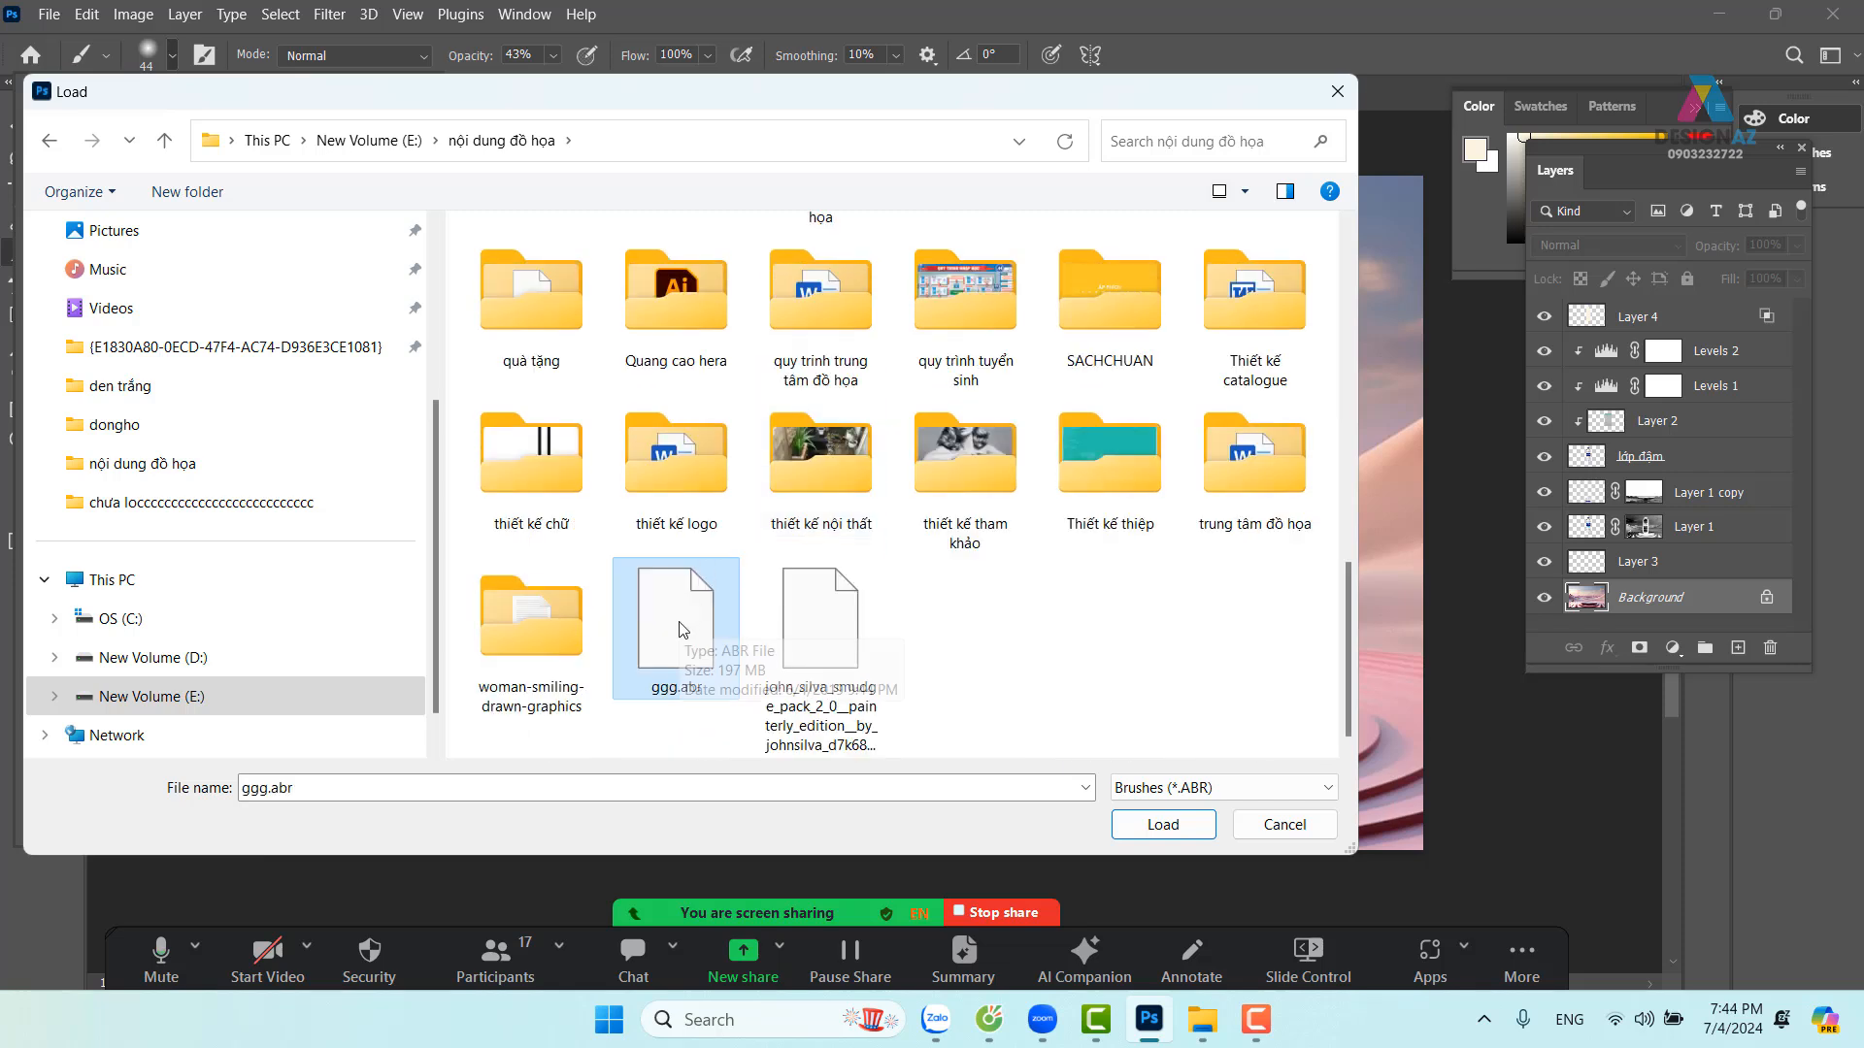
left_click(1326, 829)
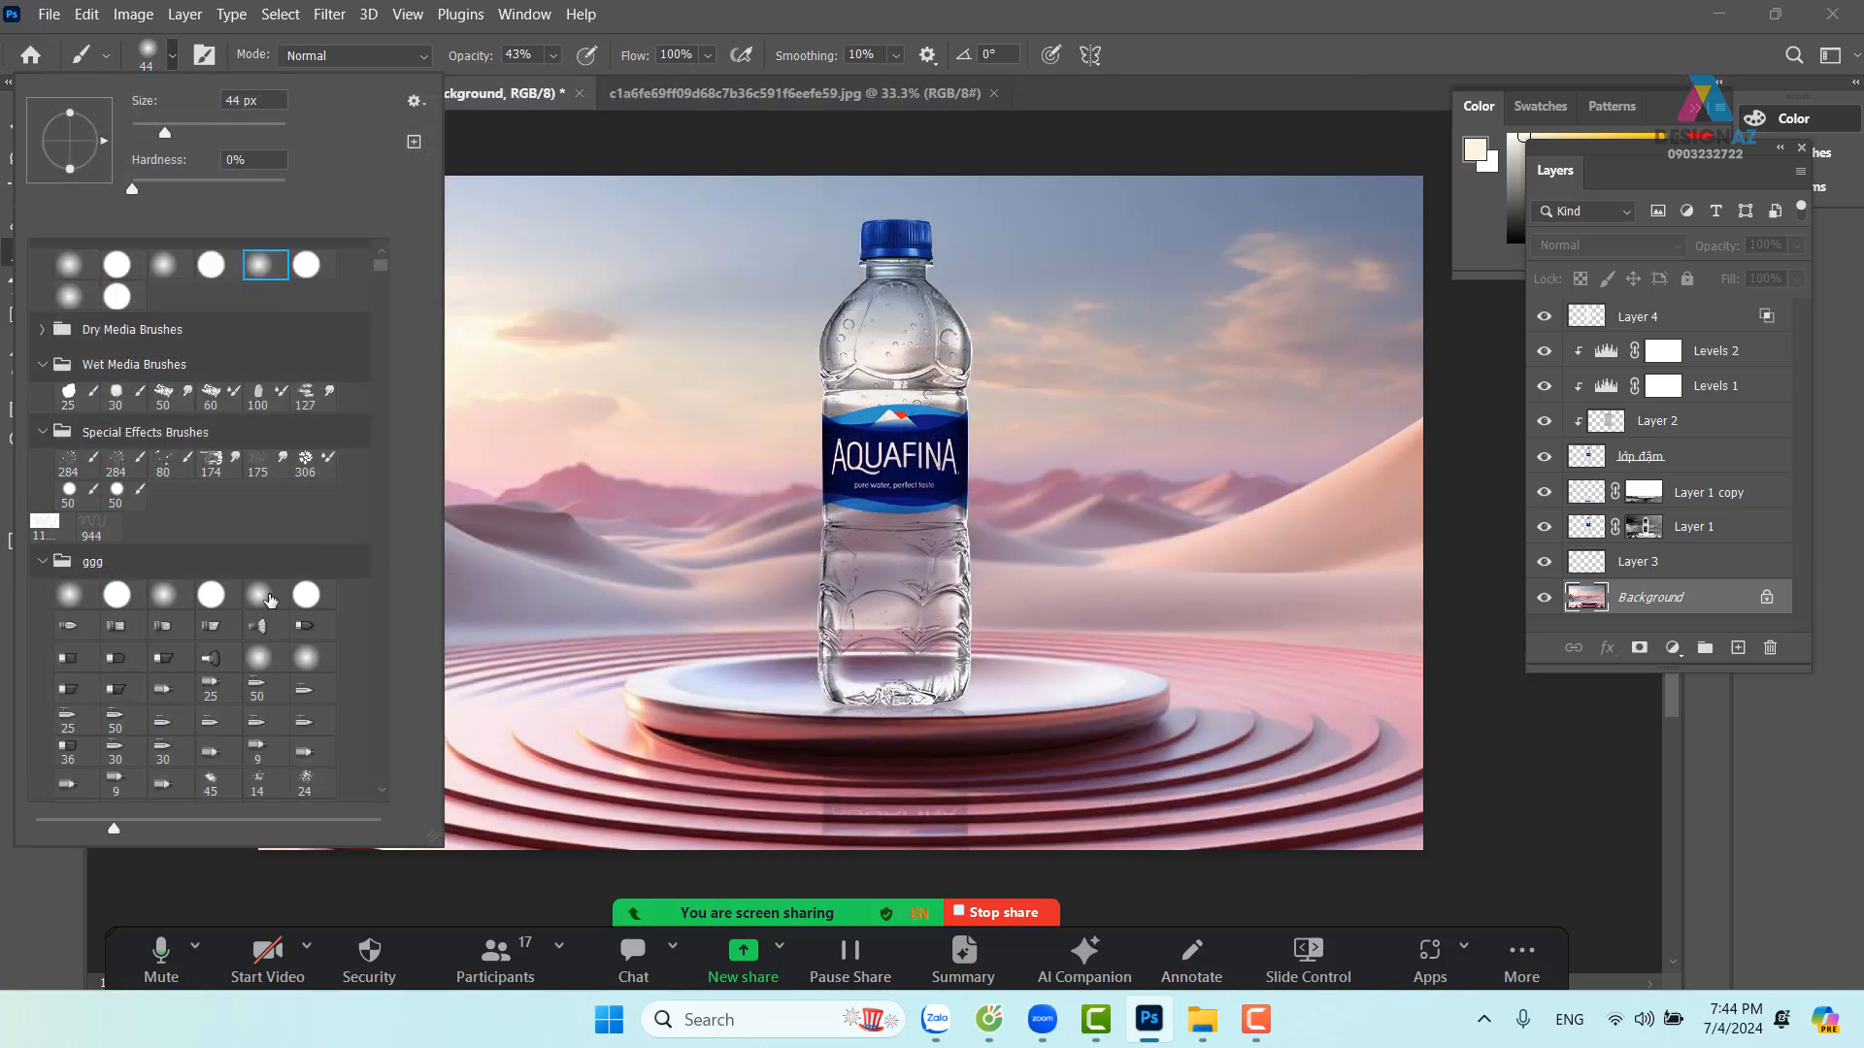
Choose the 854 px cloud brush and set the painting colour to near-white fffcf0
scroll(270, 599, "down", 5)
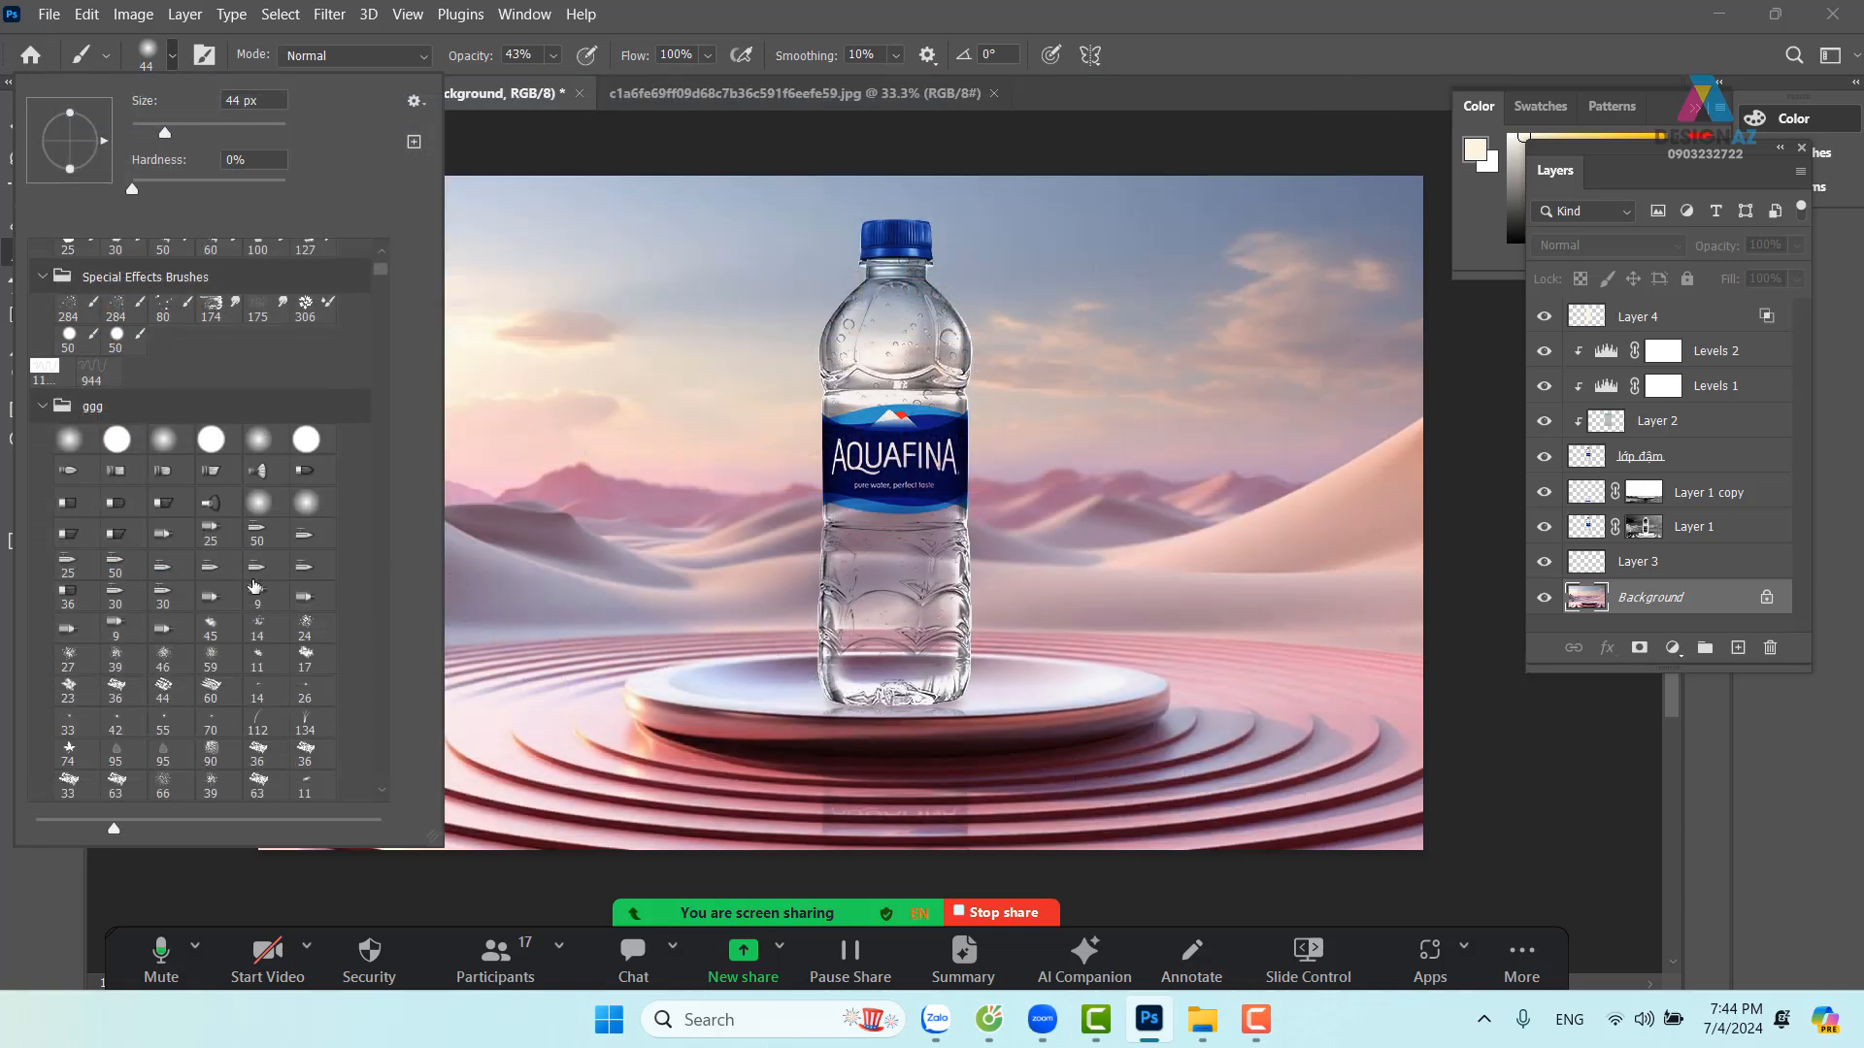
scroll(254, 586, "down", 4)
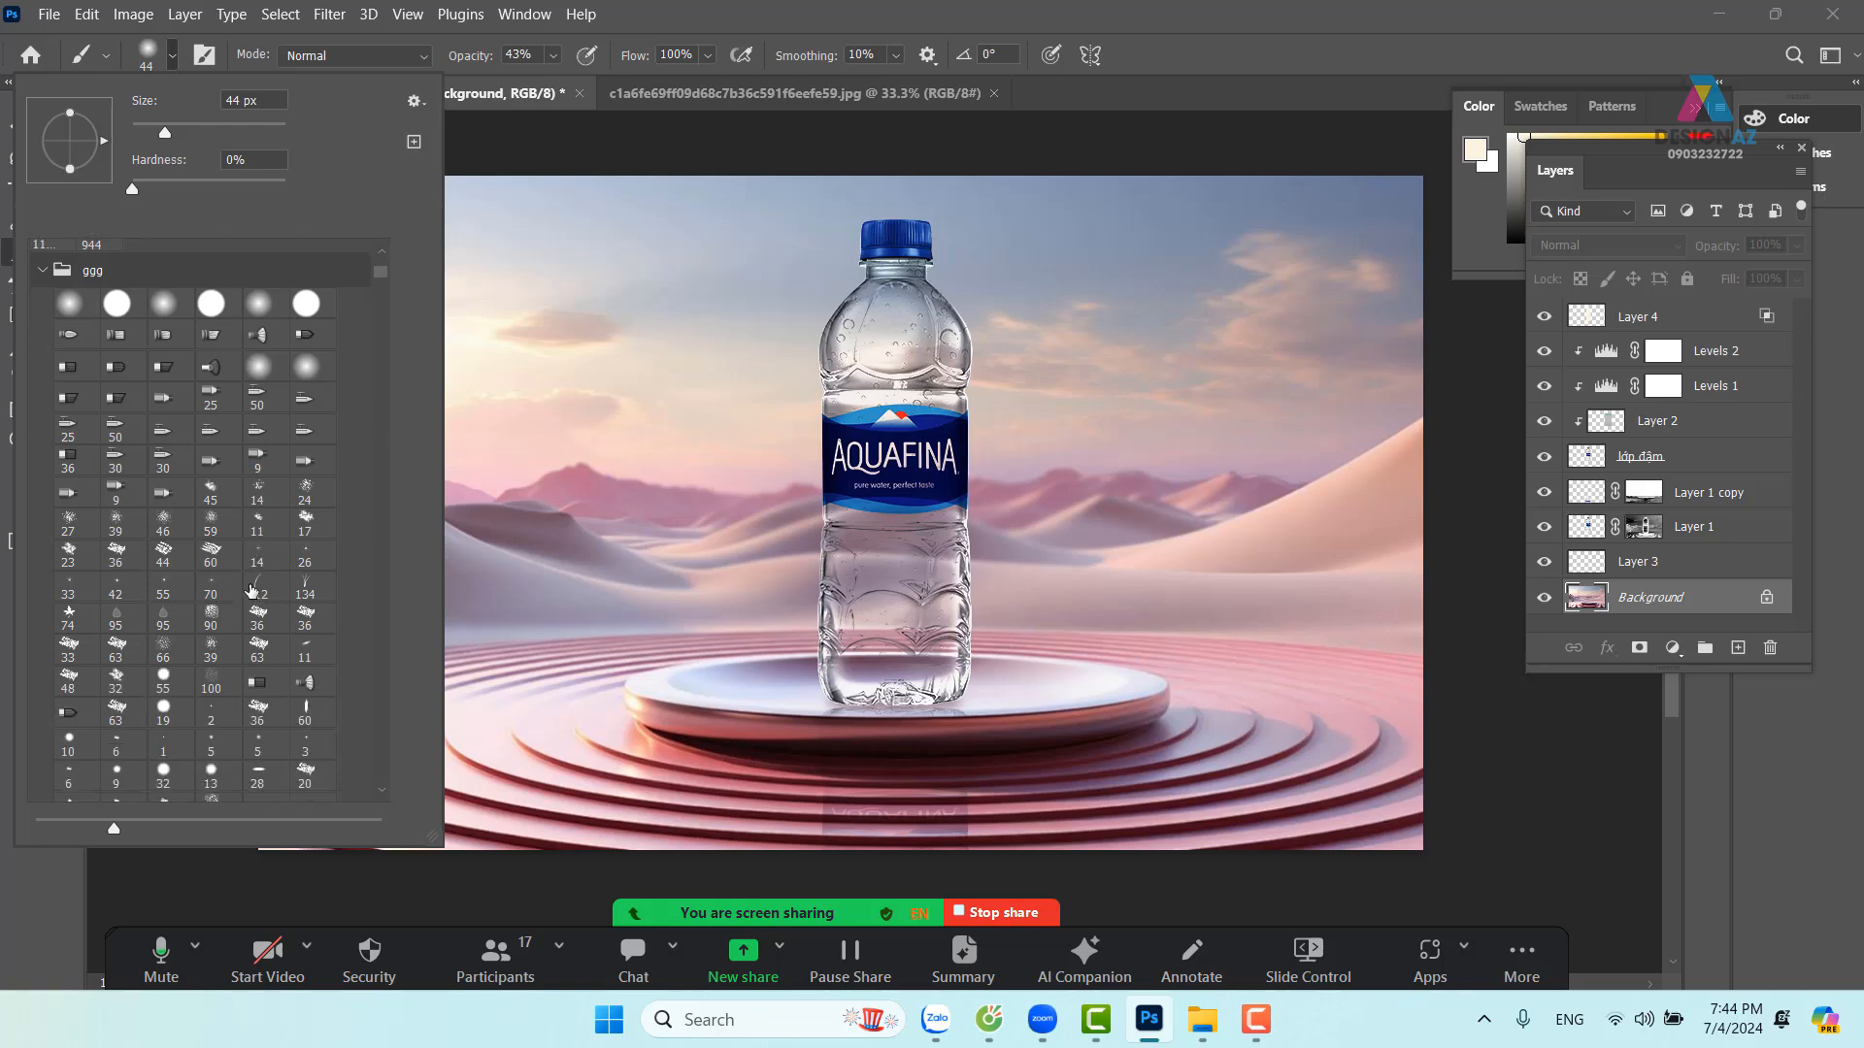
scroll(251, 589, "down", 3)
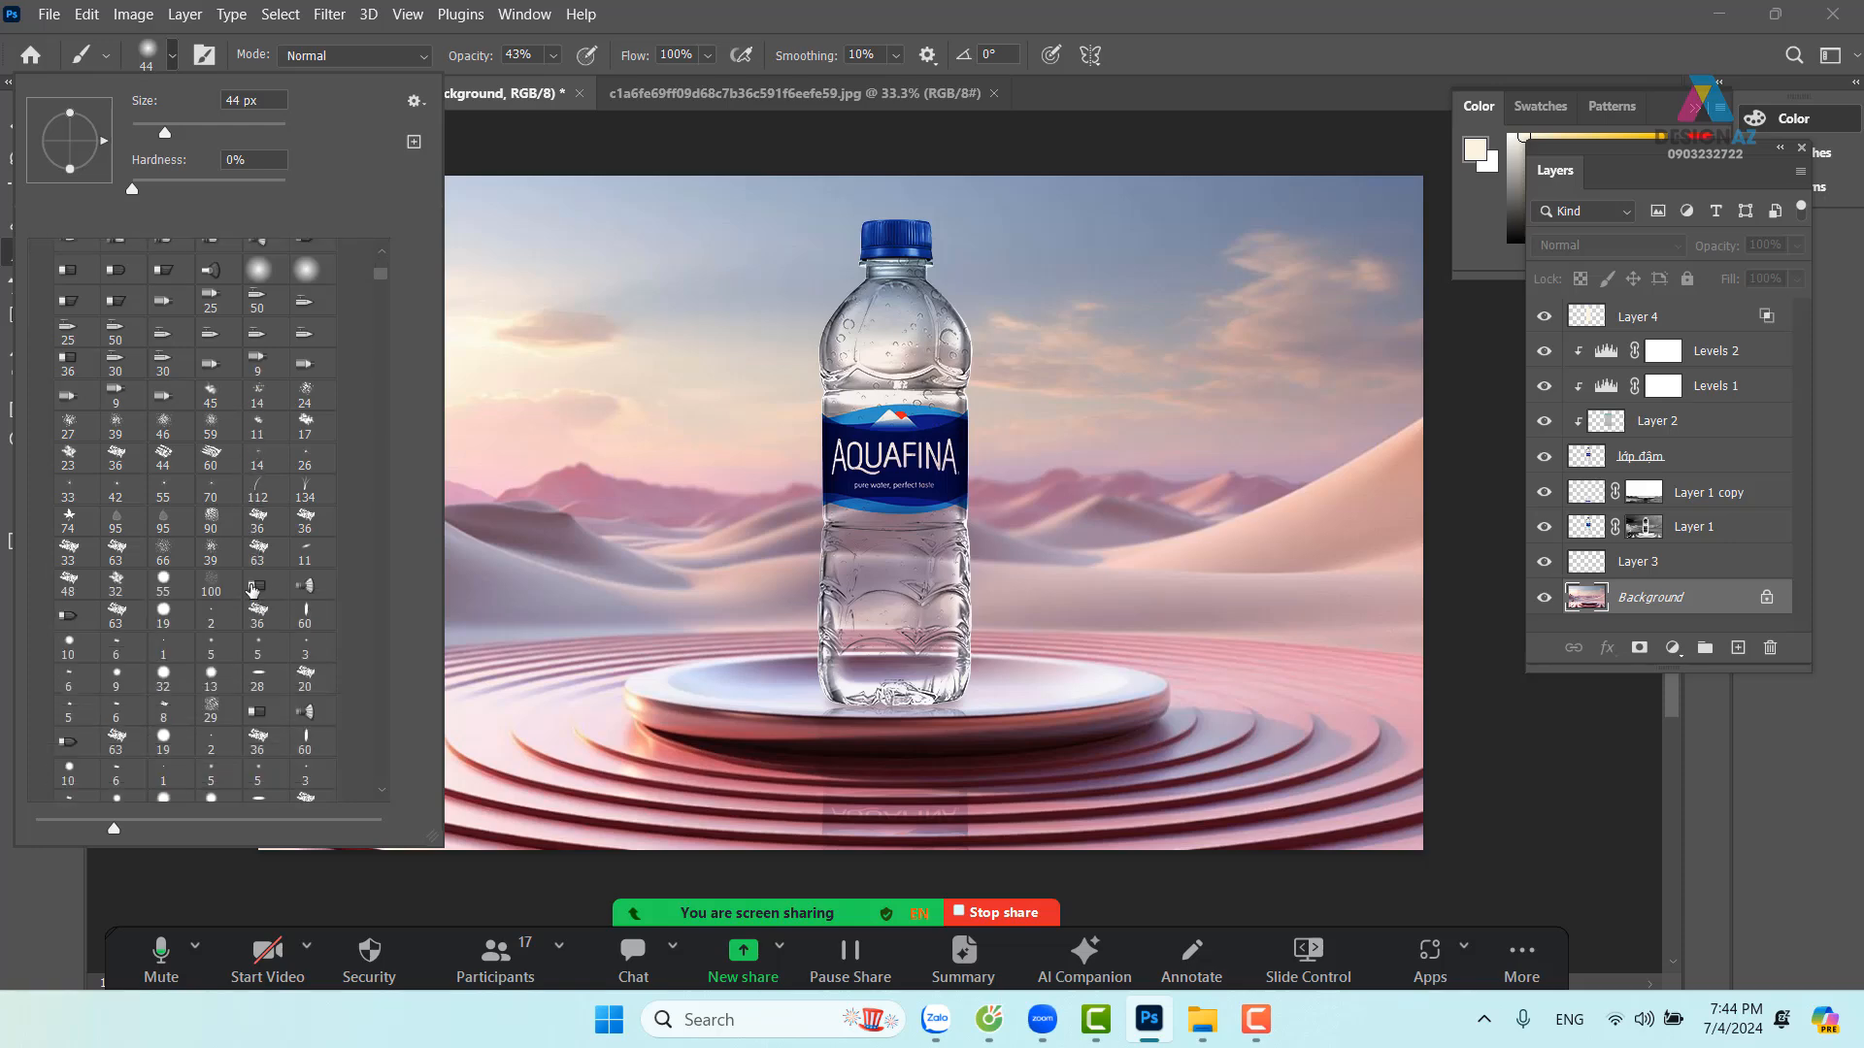
scroll(253, 588, "down", 4)
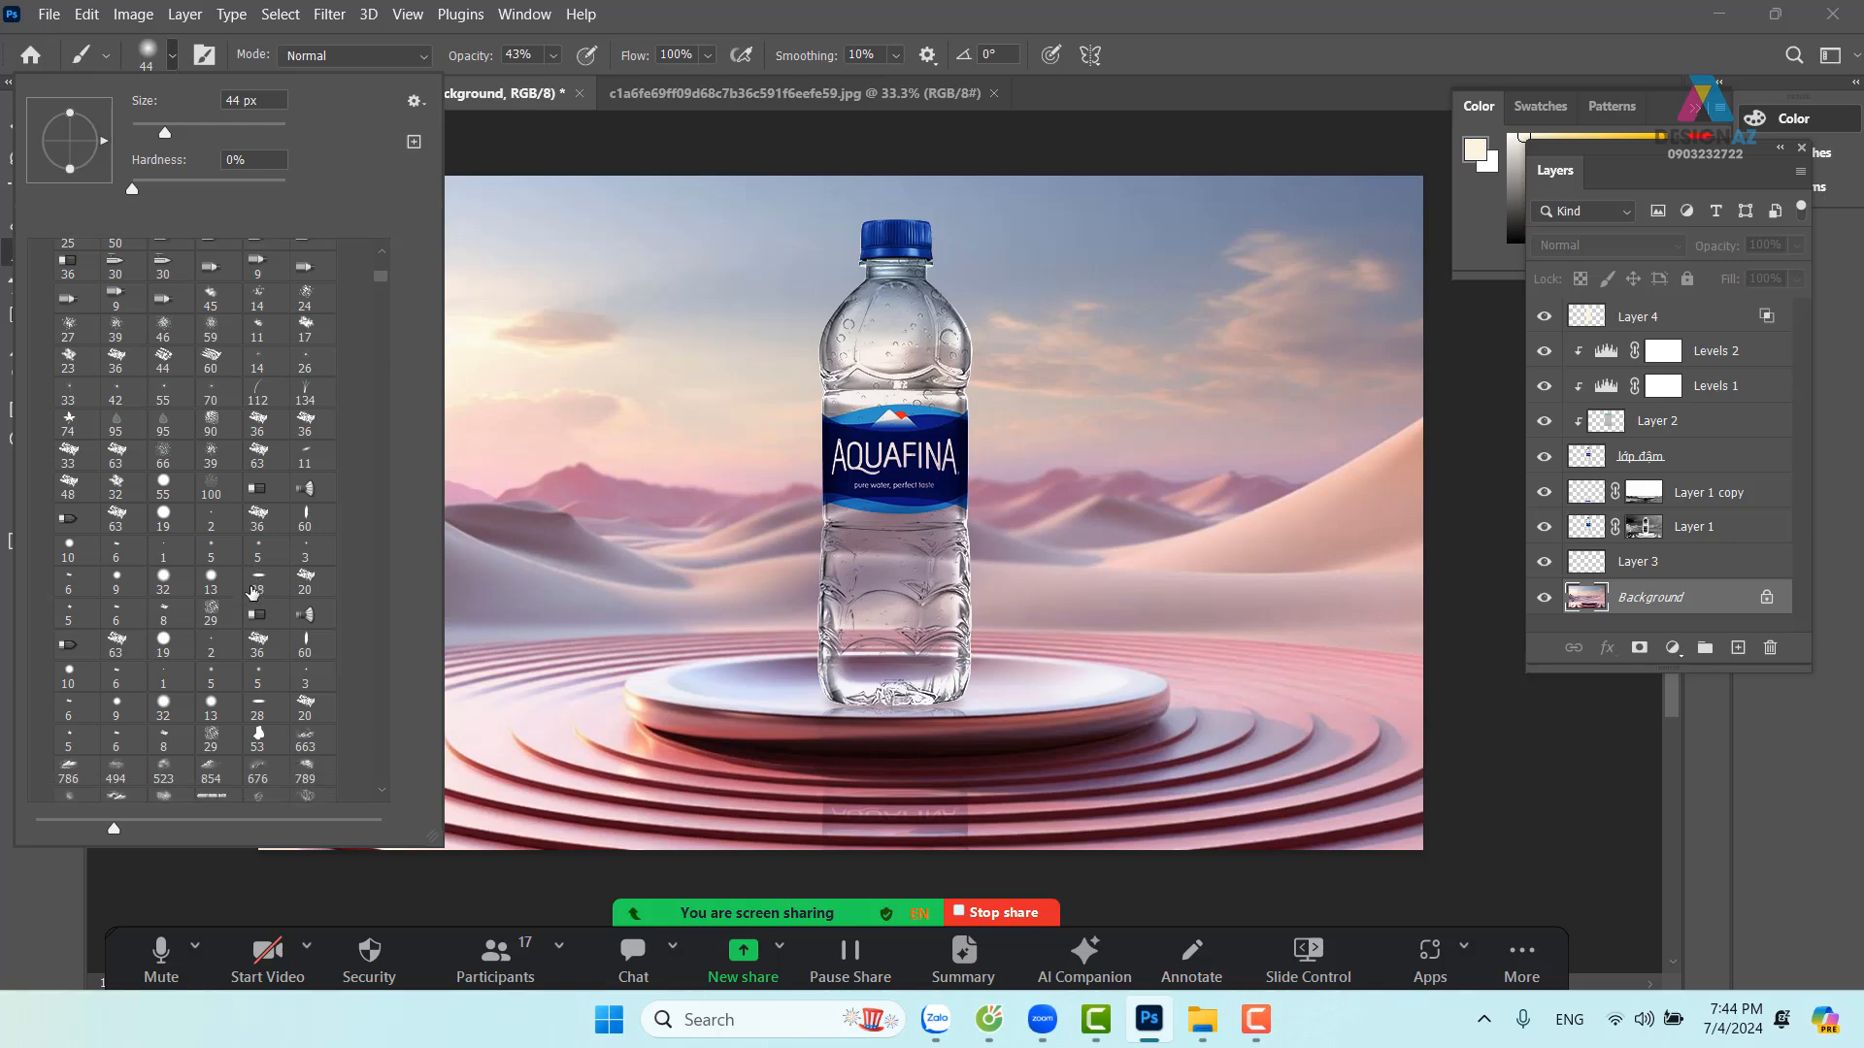
scroll(253, 591, "down", 1)
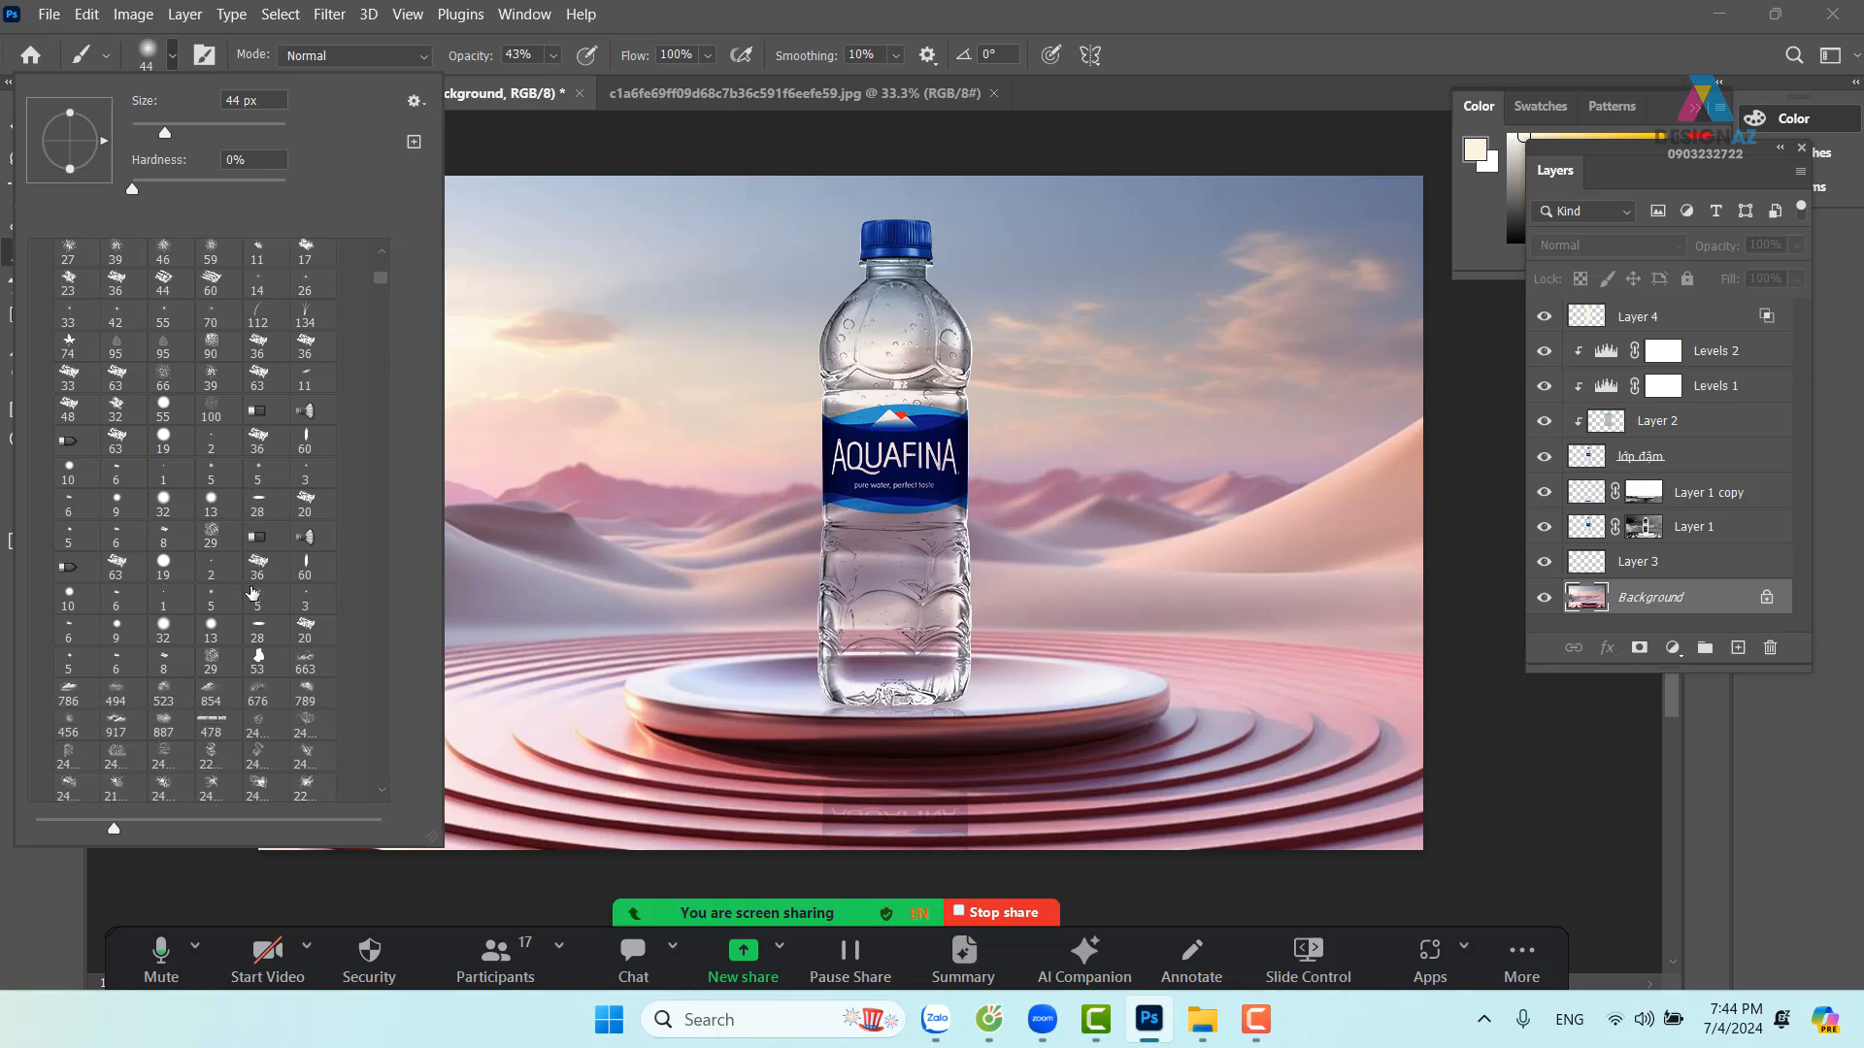
left_click(229, 704)
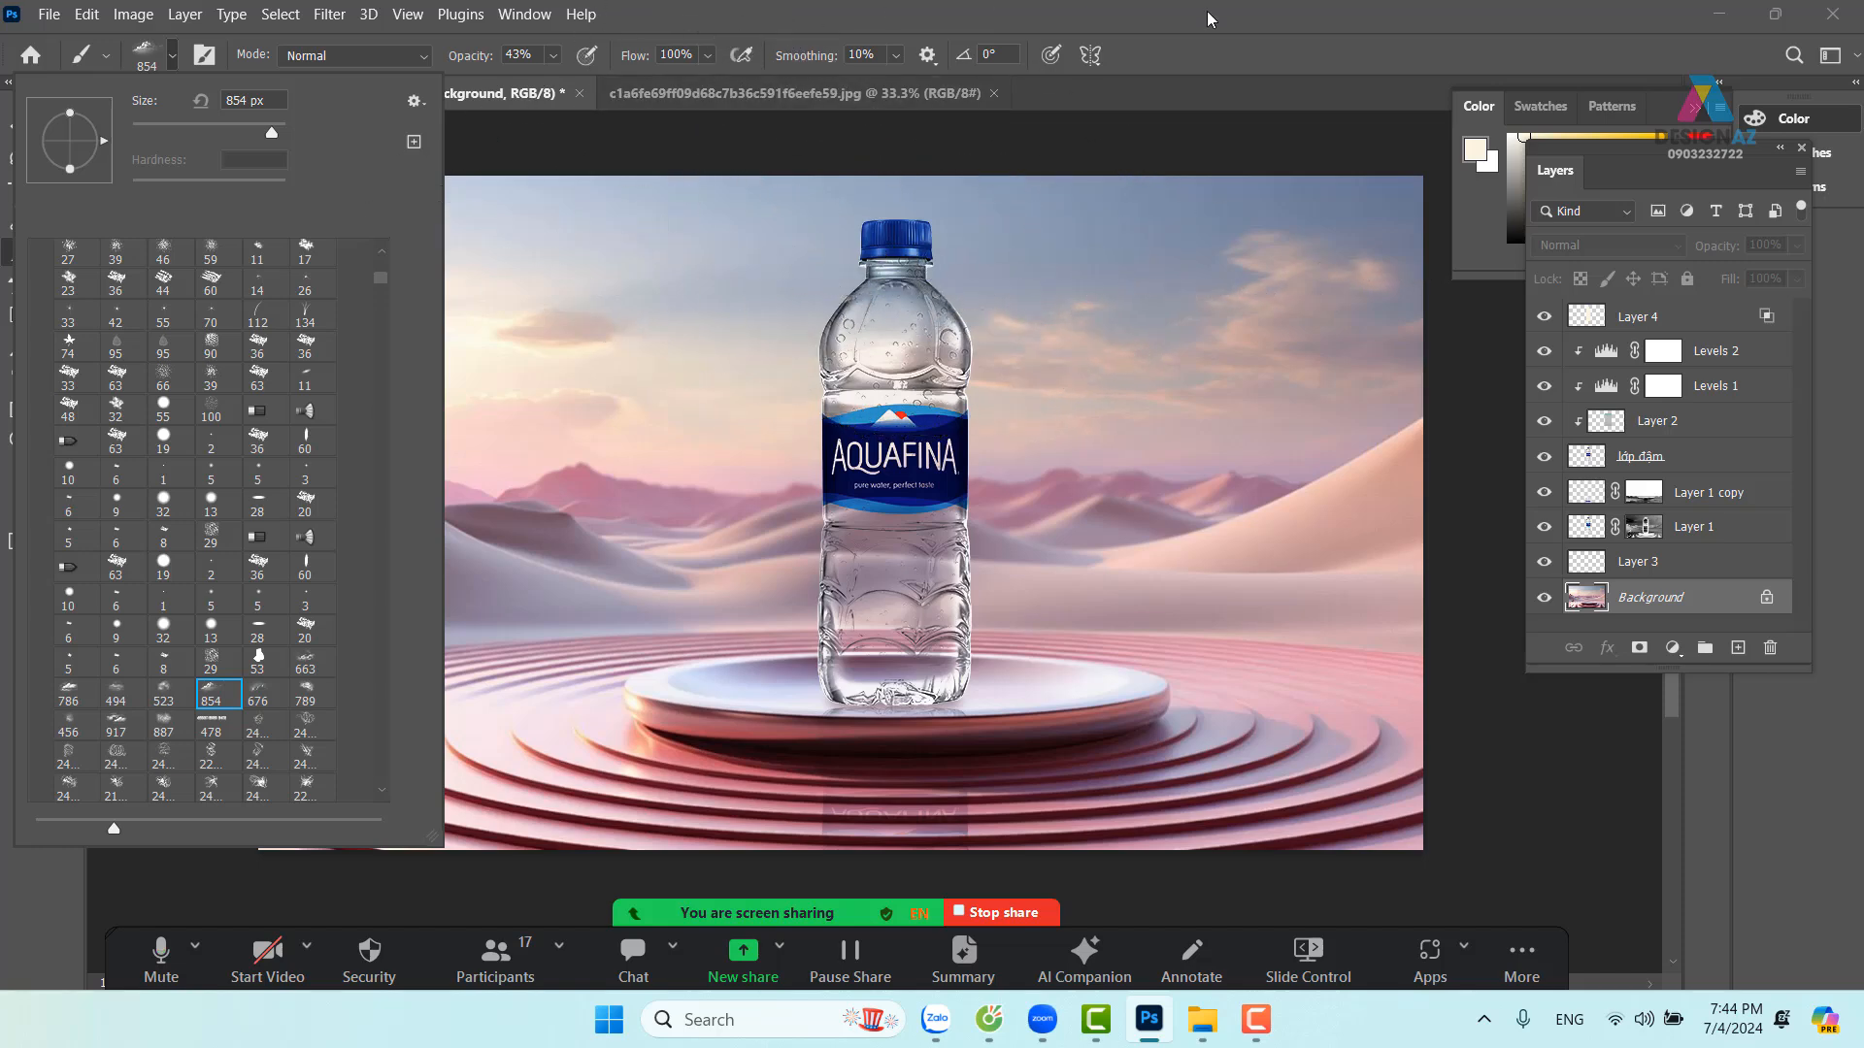
left_click(1271, 33)
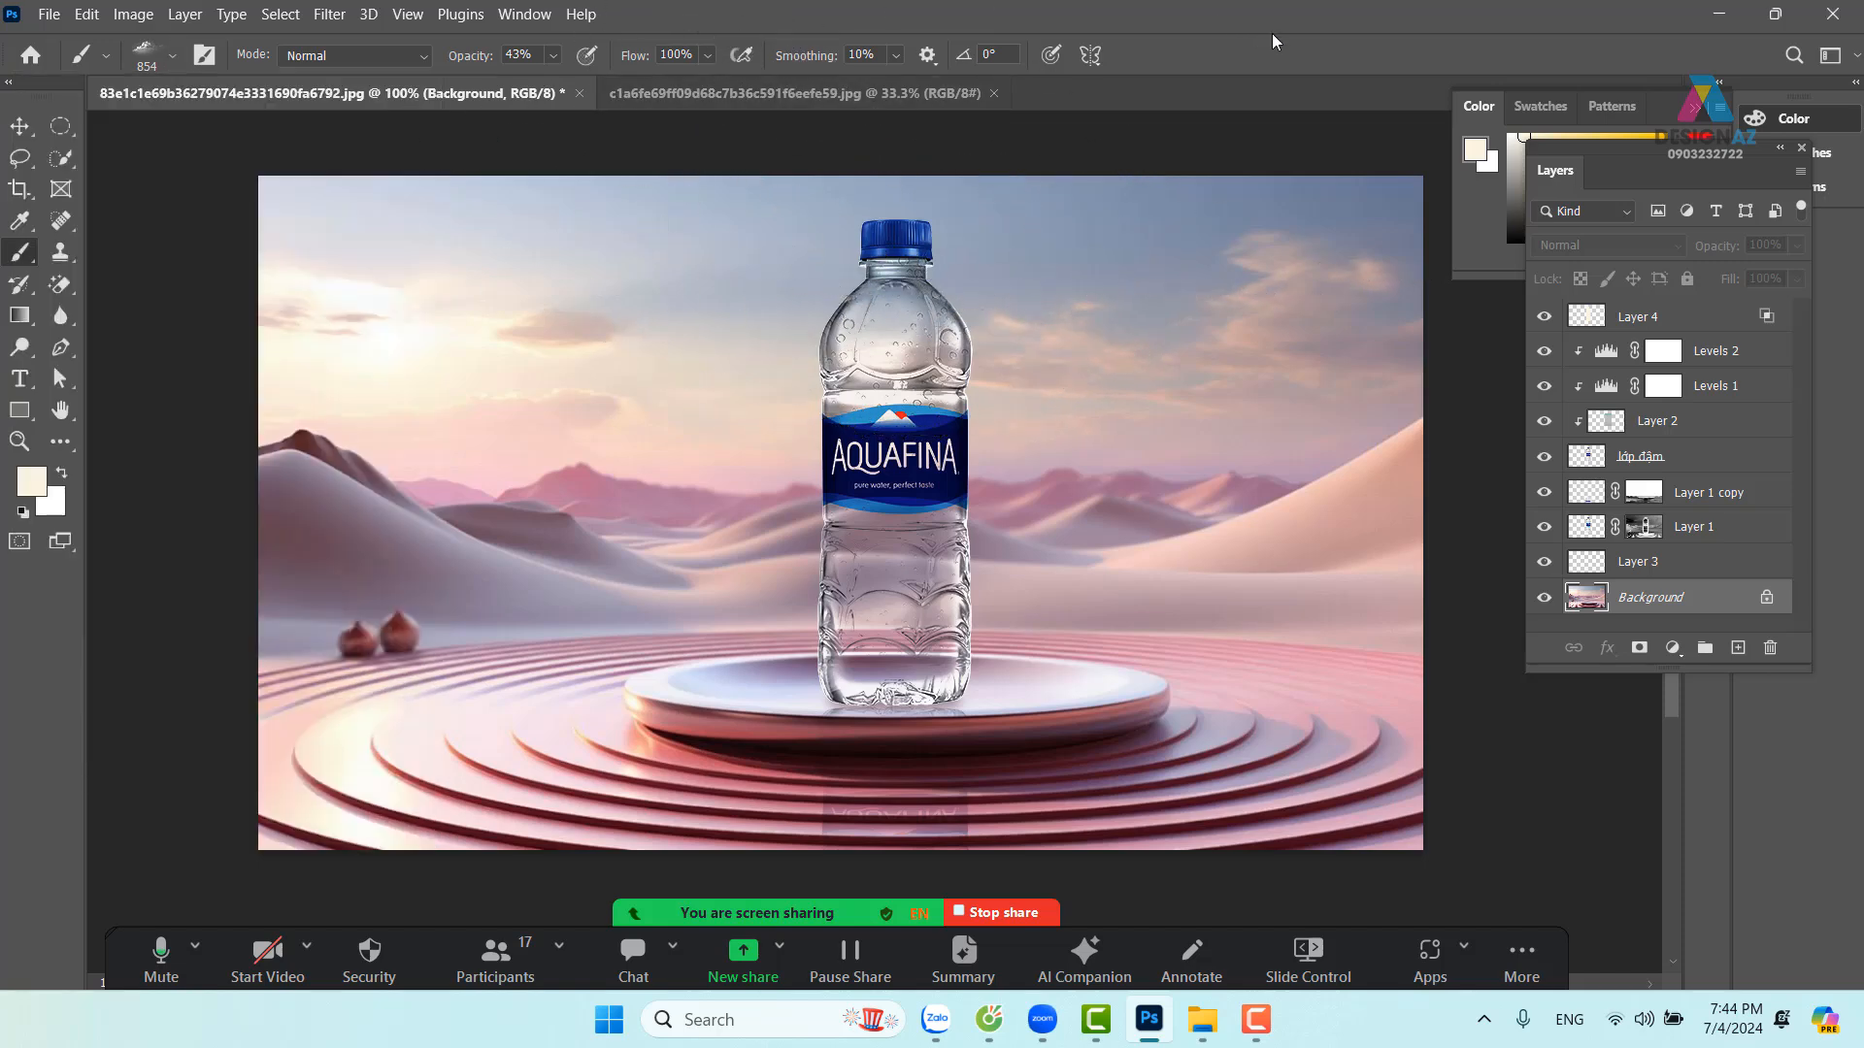
left_click(31, 482)
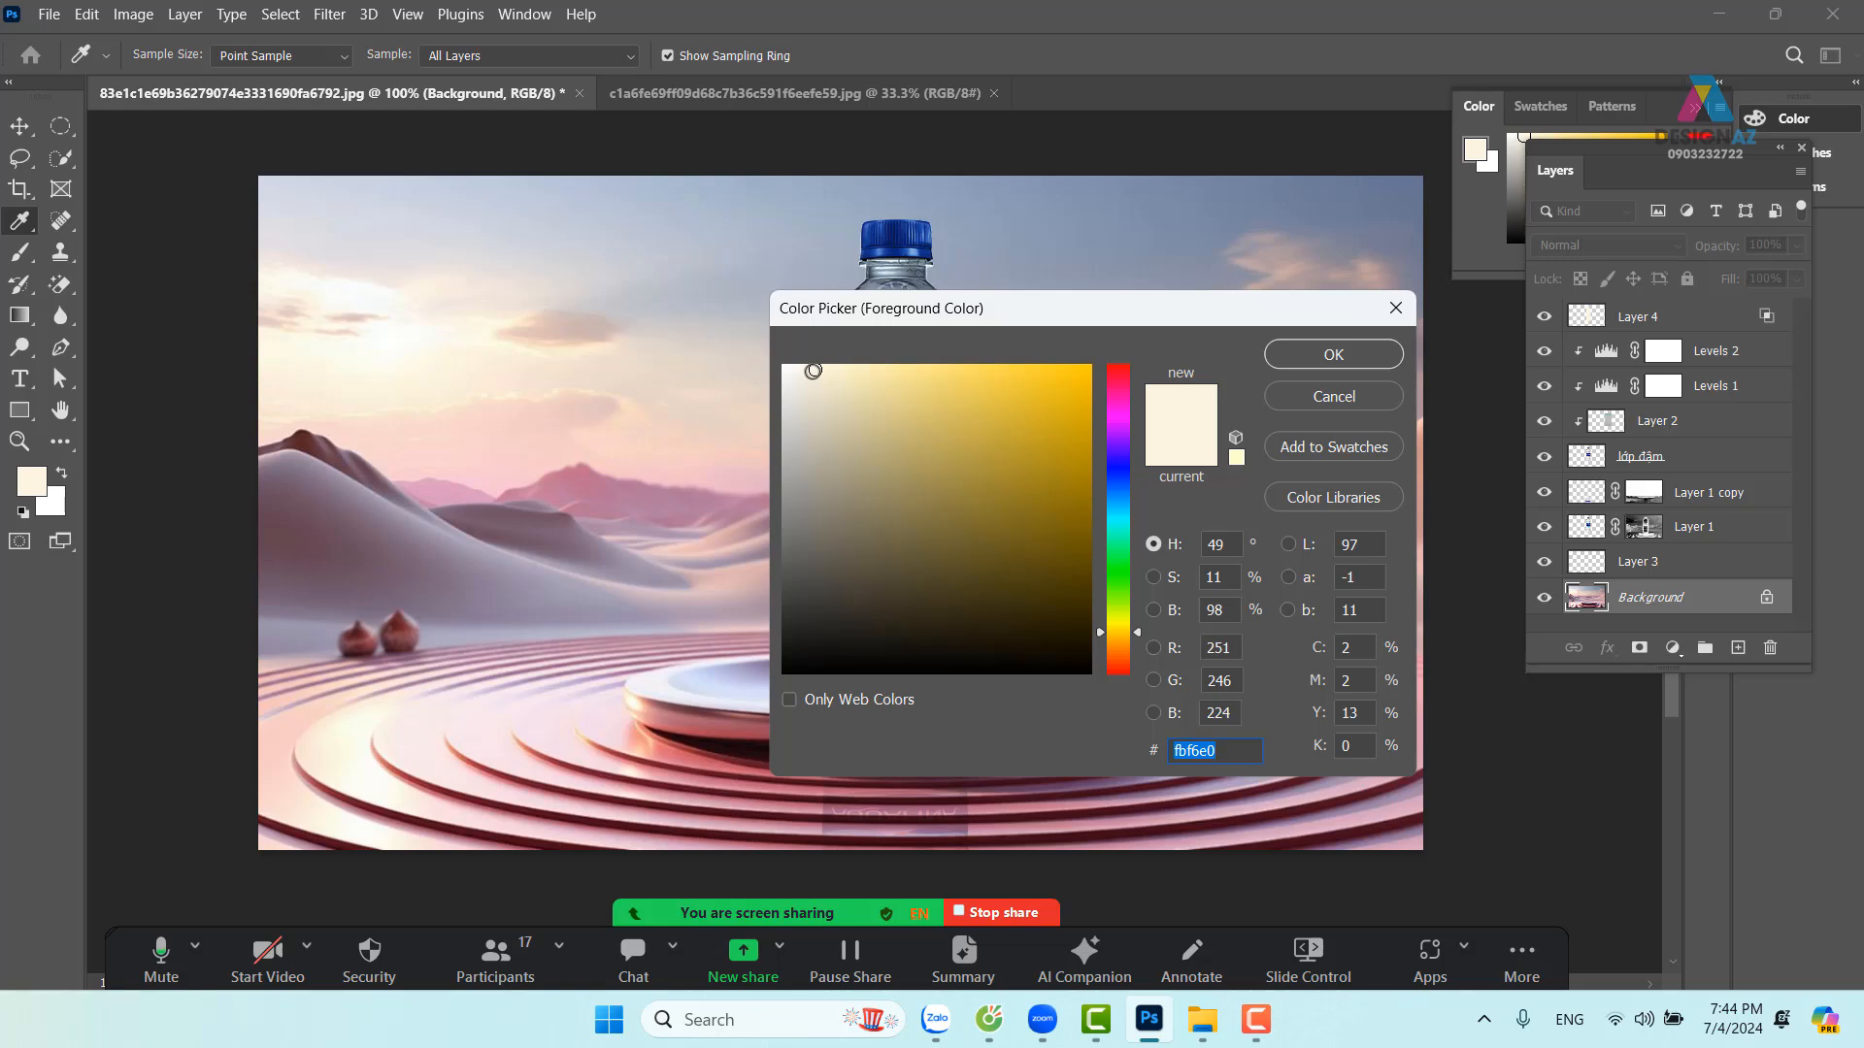
left_click_drag(814, 371, 801, 366)
Add Layer 5 above Background and stamp a cream cloud at 100% opacity behind the bottle
left_click(1342, 361)
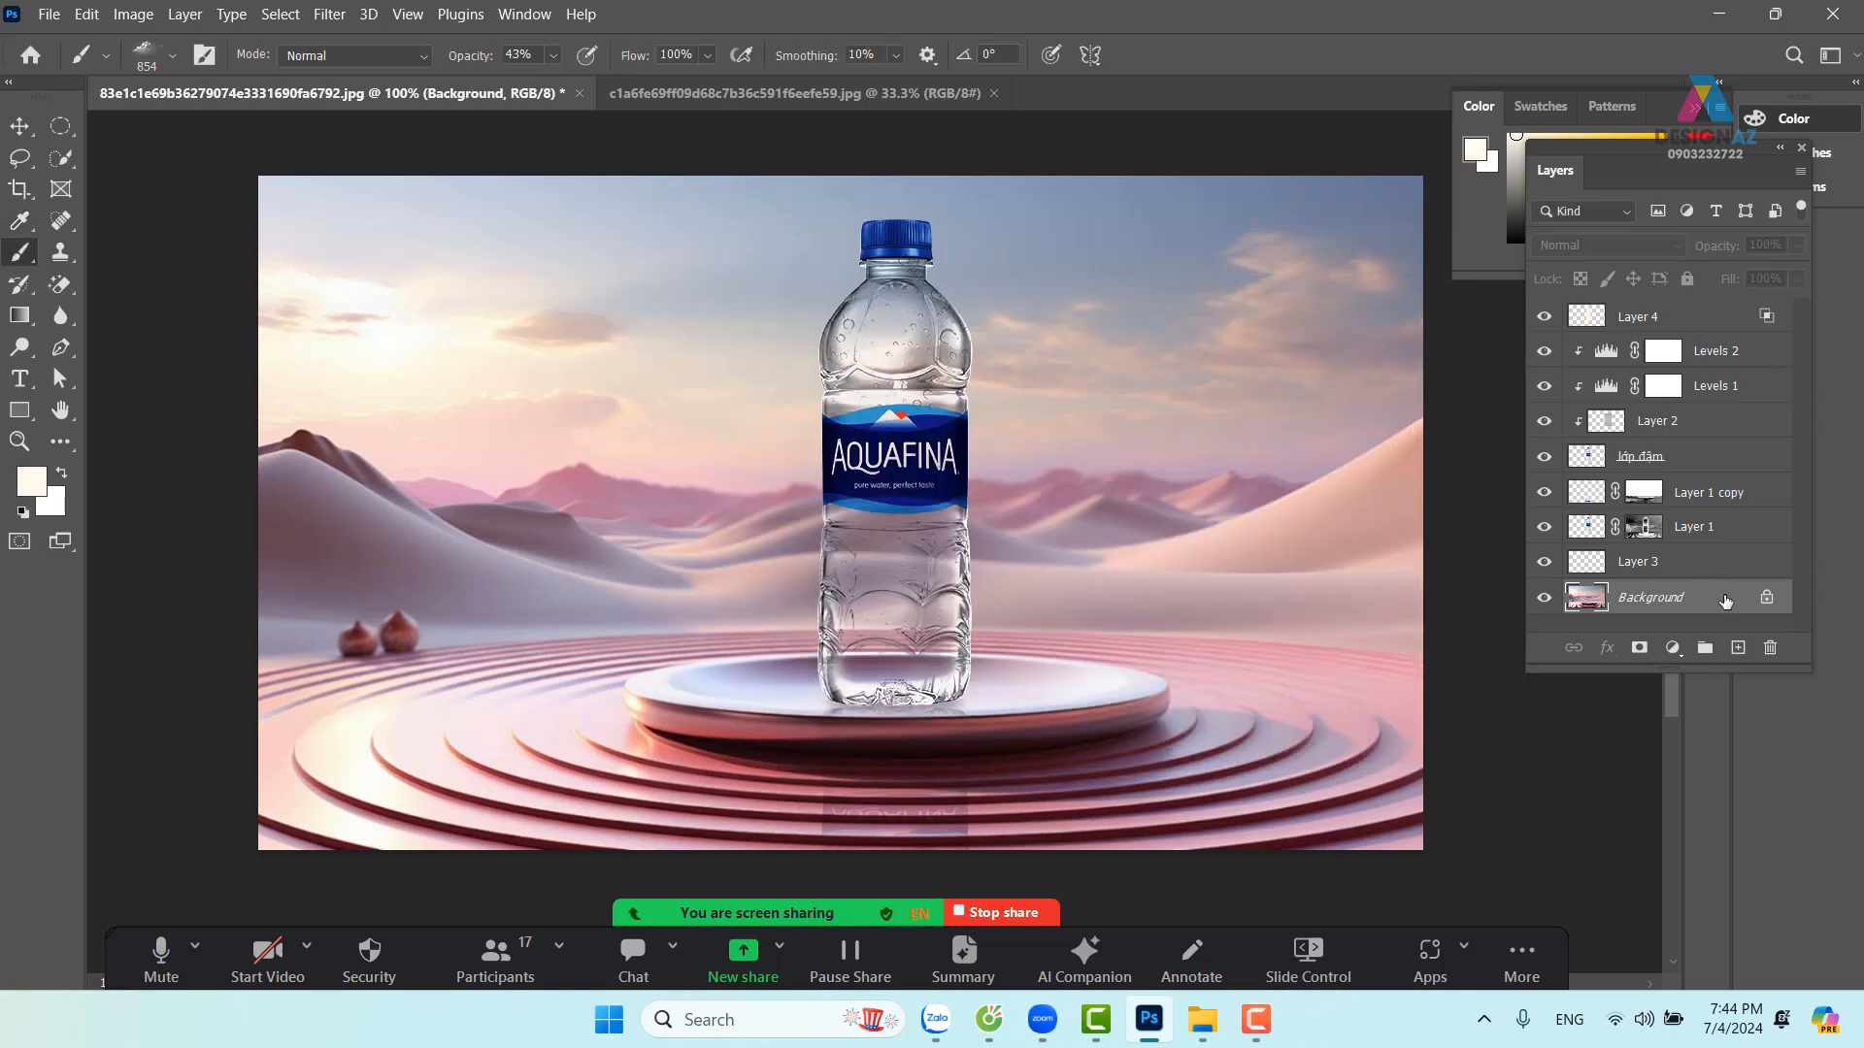
left_click(1738, 648)
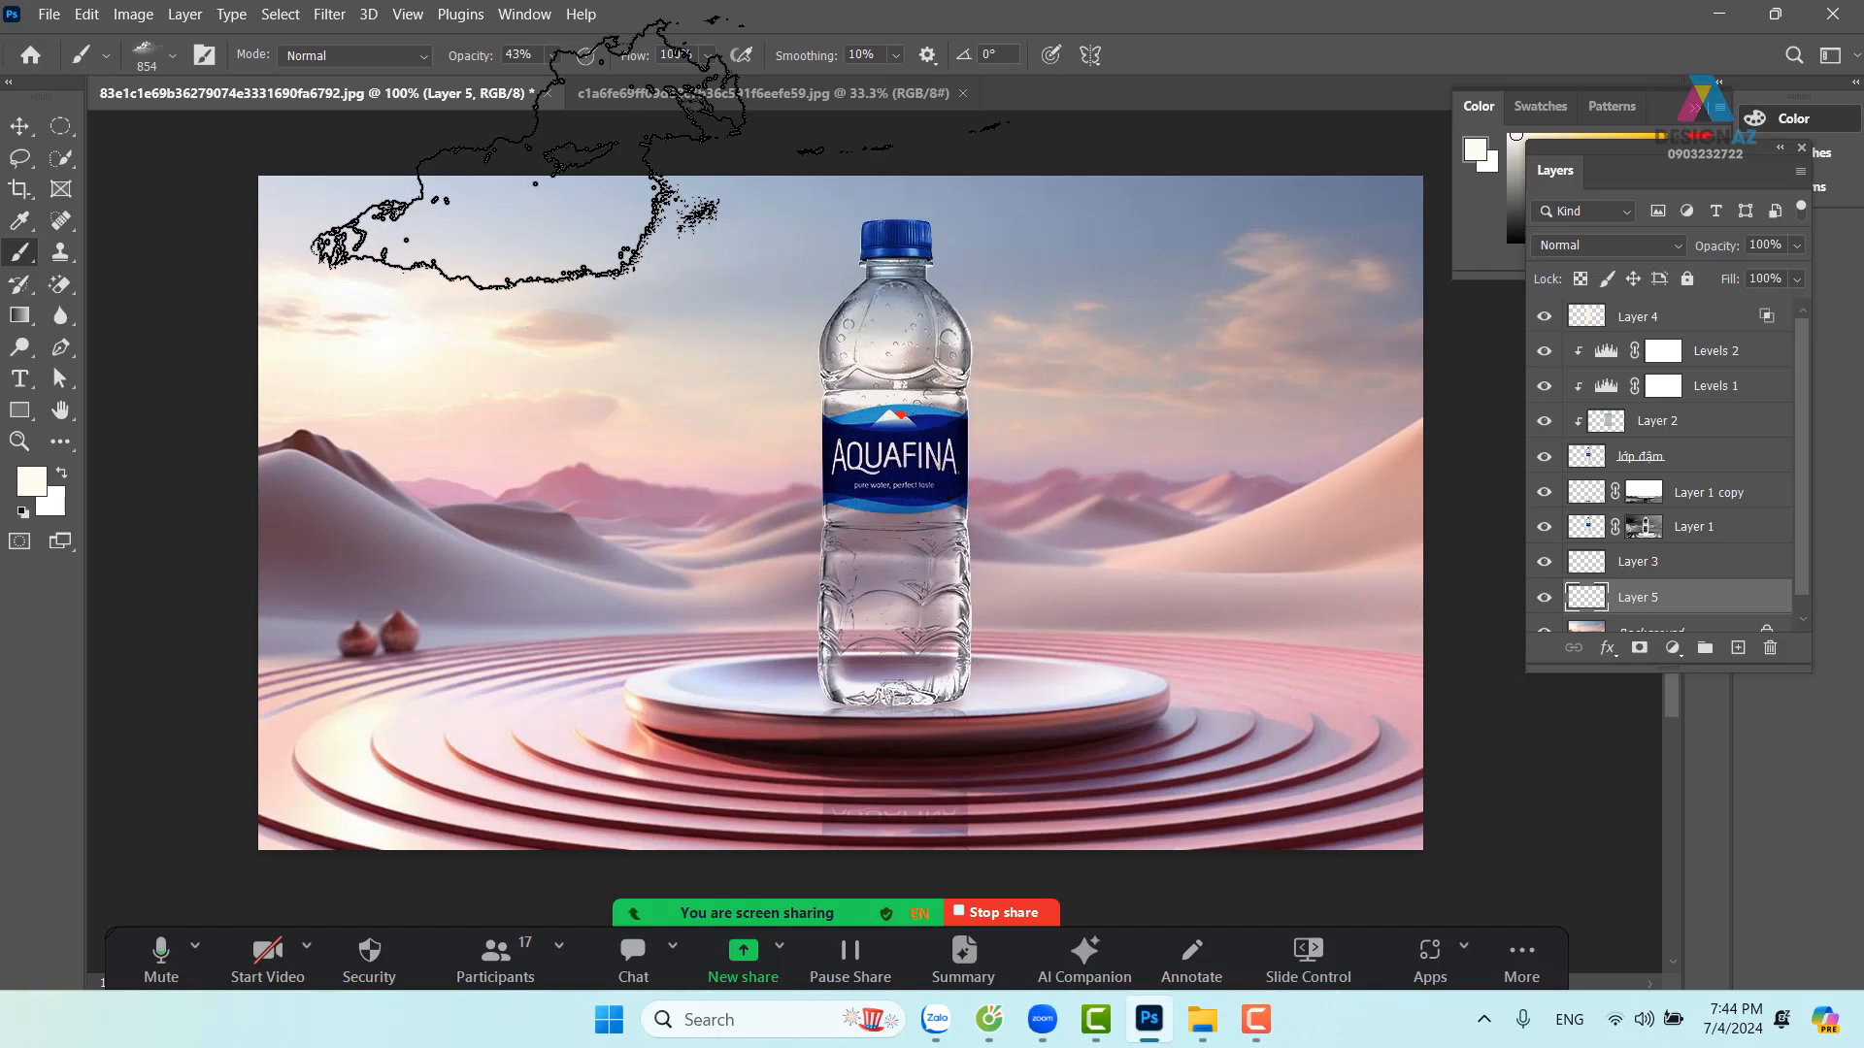
left_click(552, 56)
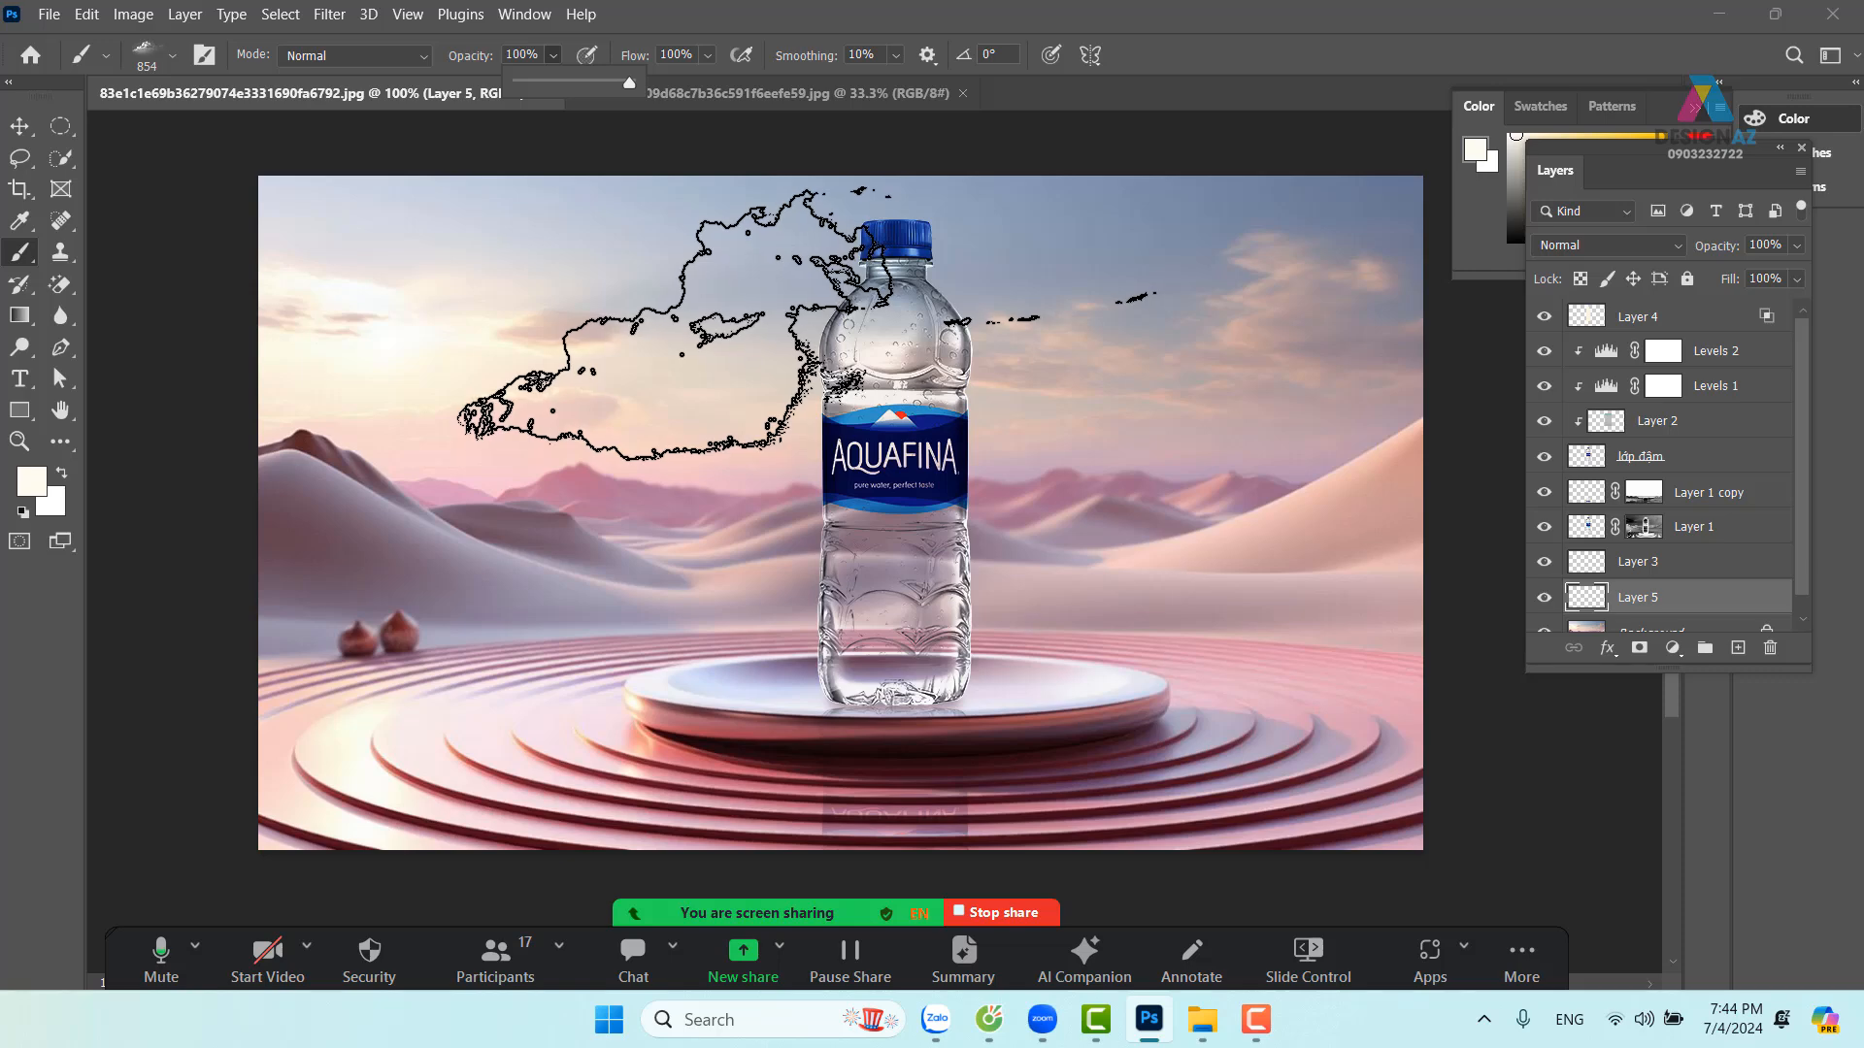
left_click(806, 325)
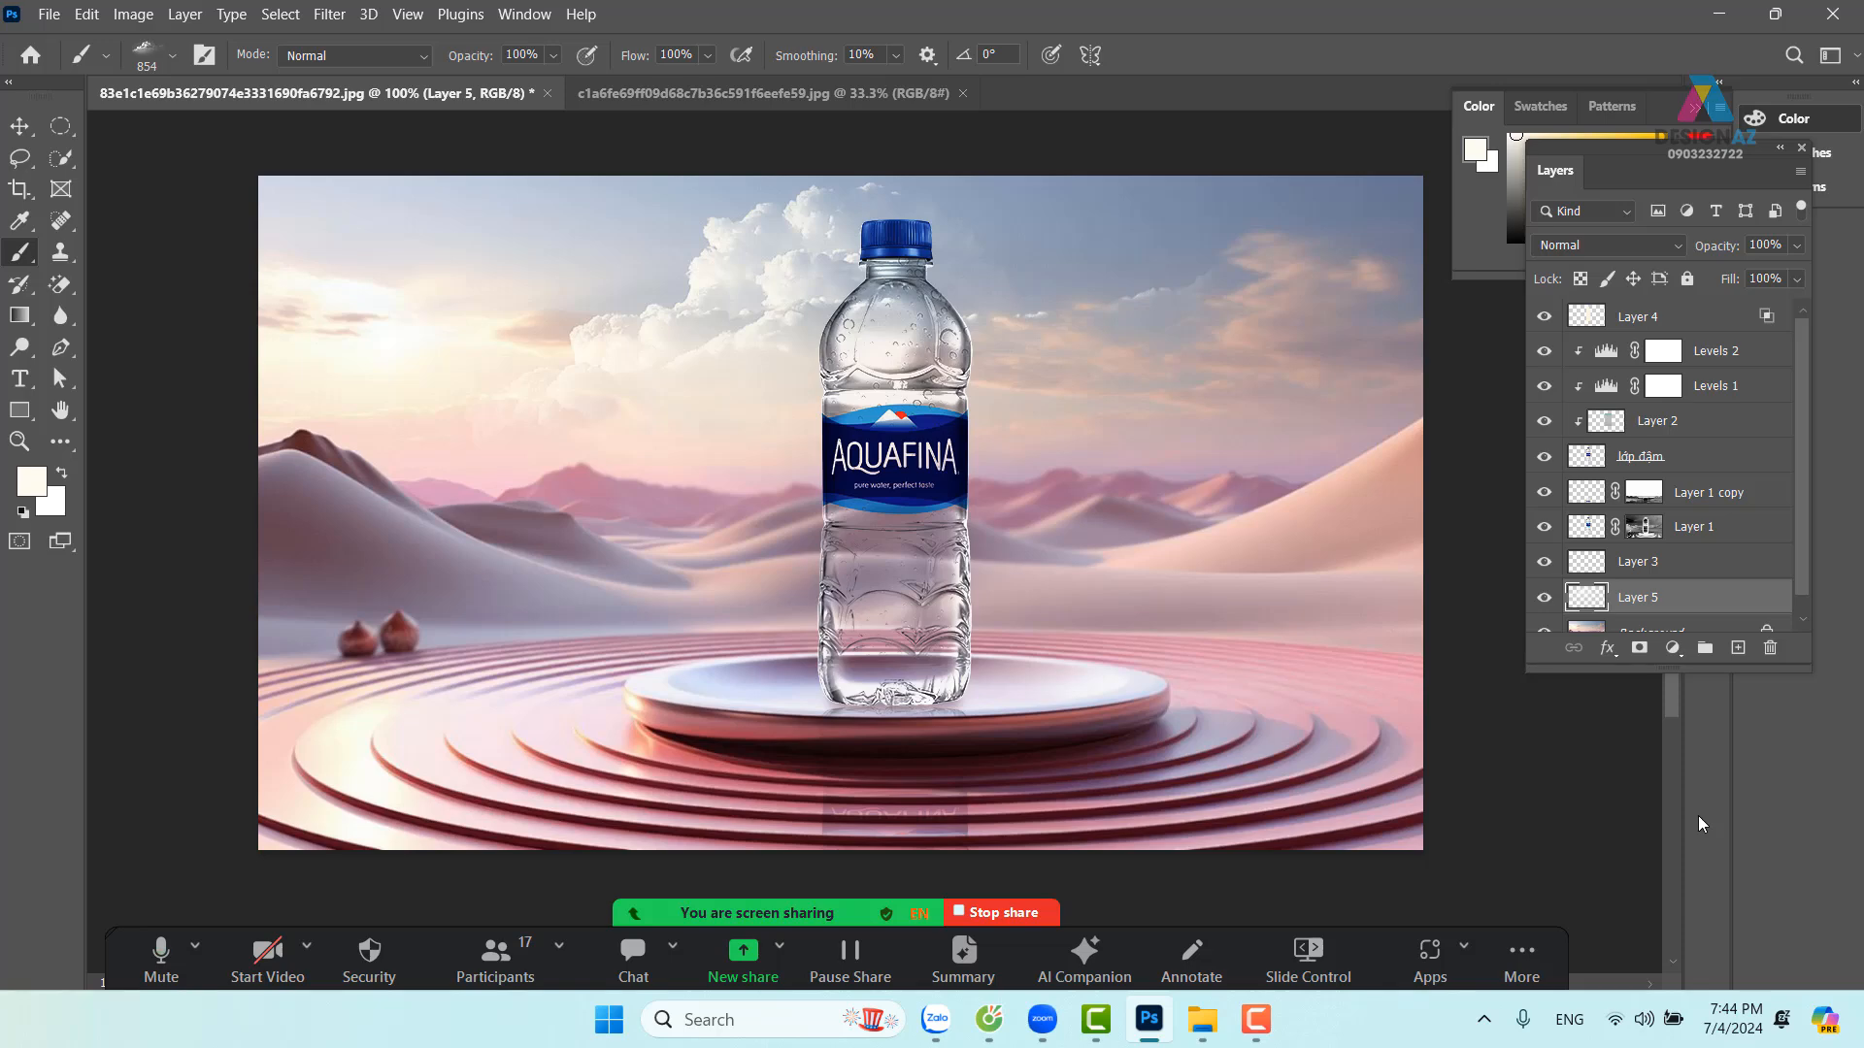
With the Move tool, pick the Background layer from the canvas layer menu
left_click(27, 127)
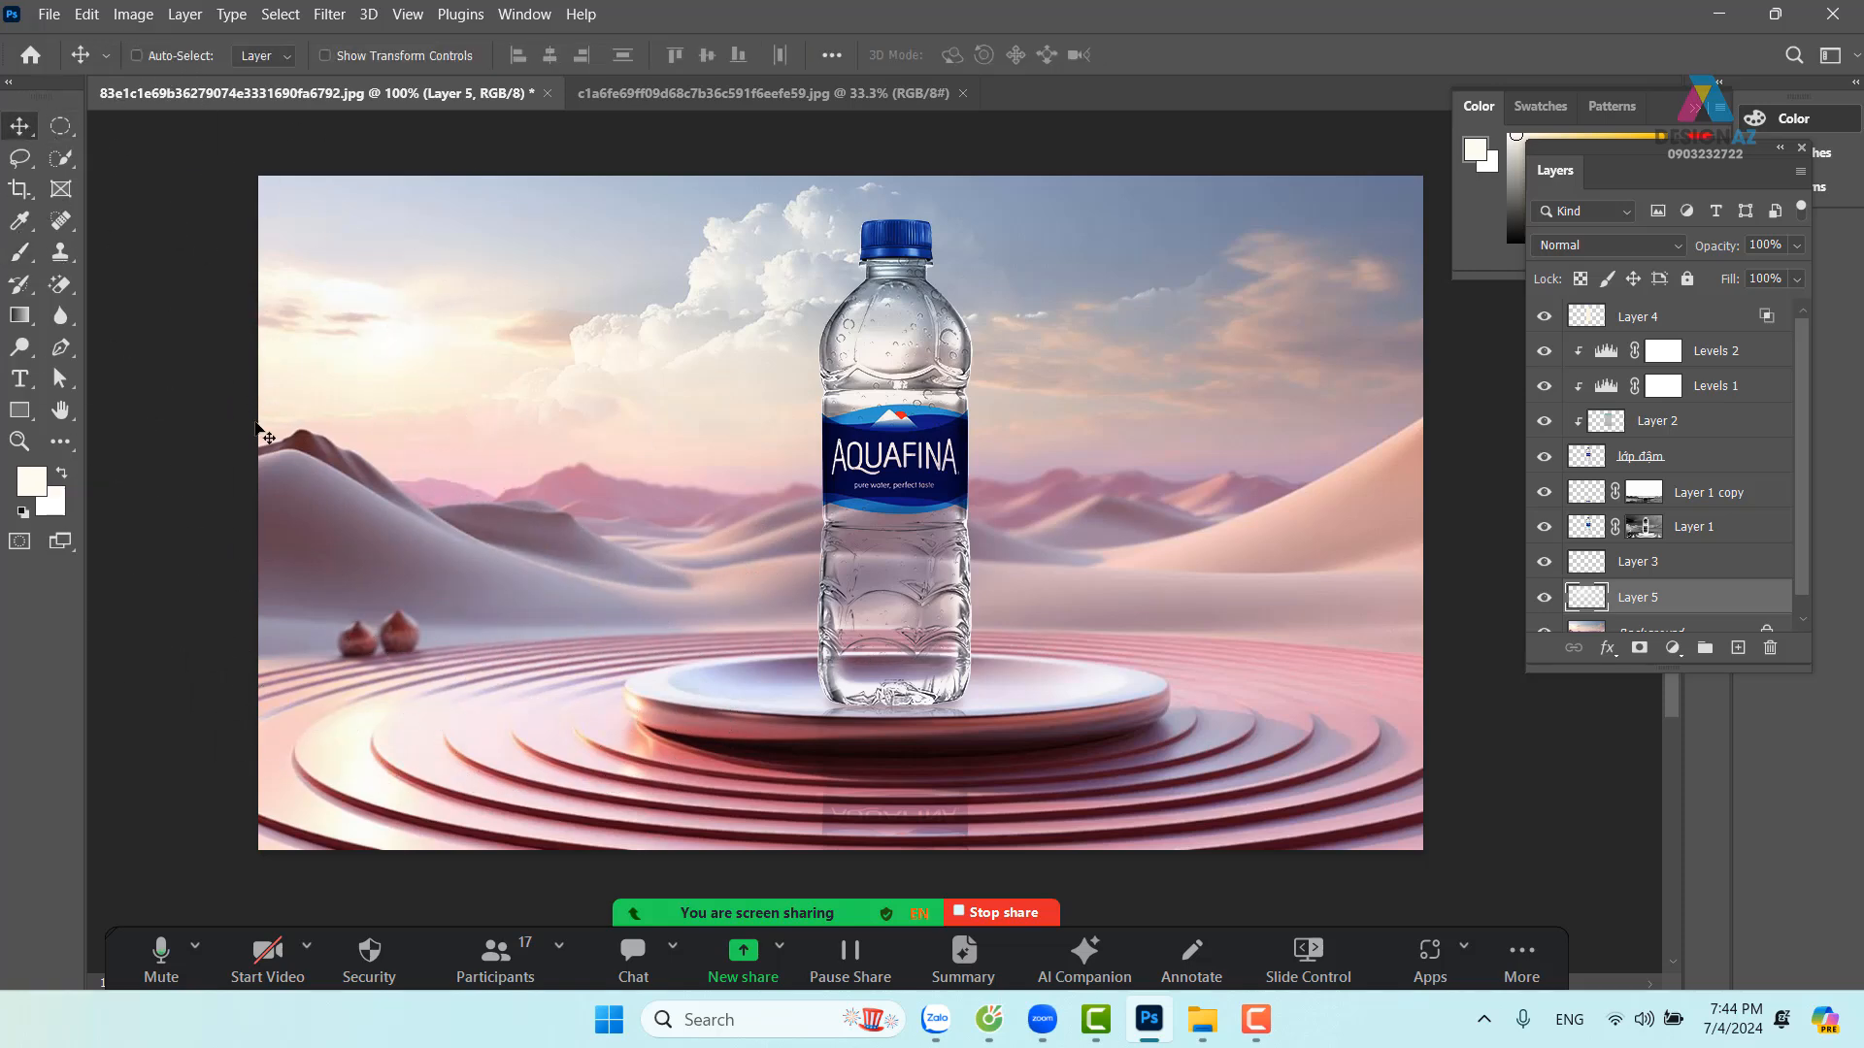
right_click(318, 520)
left_click(339, 525)
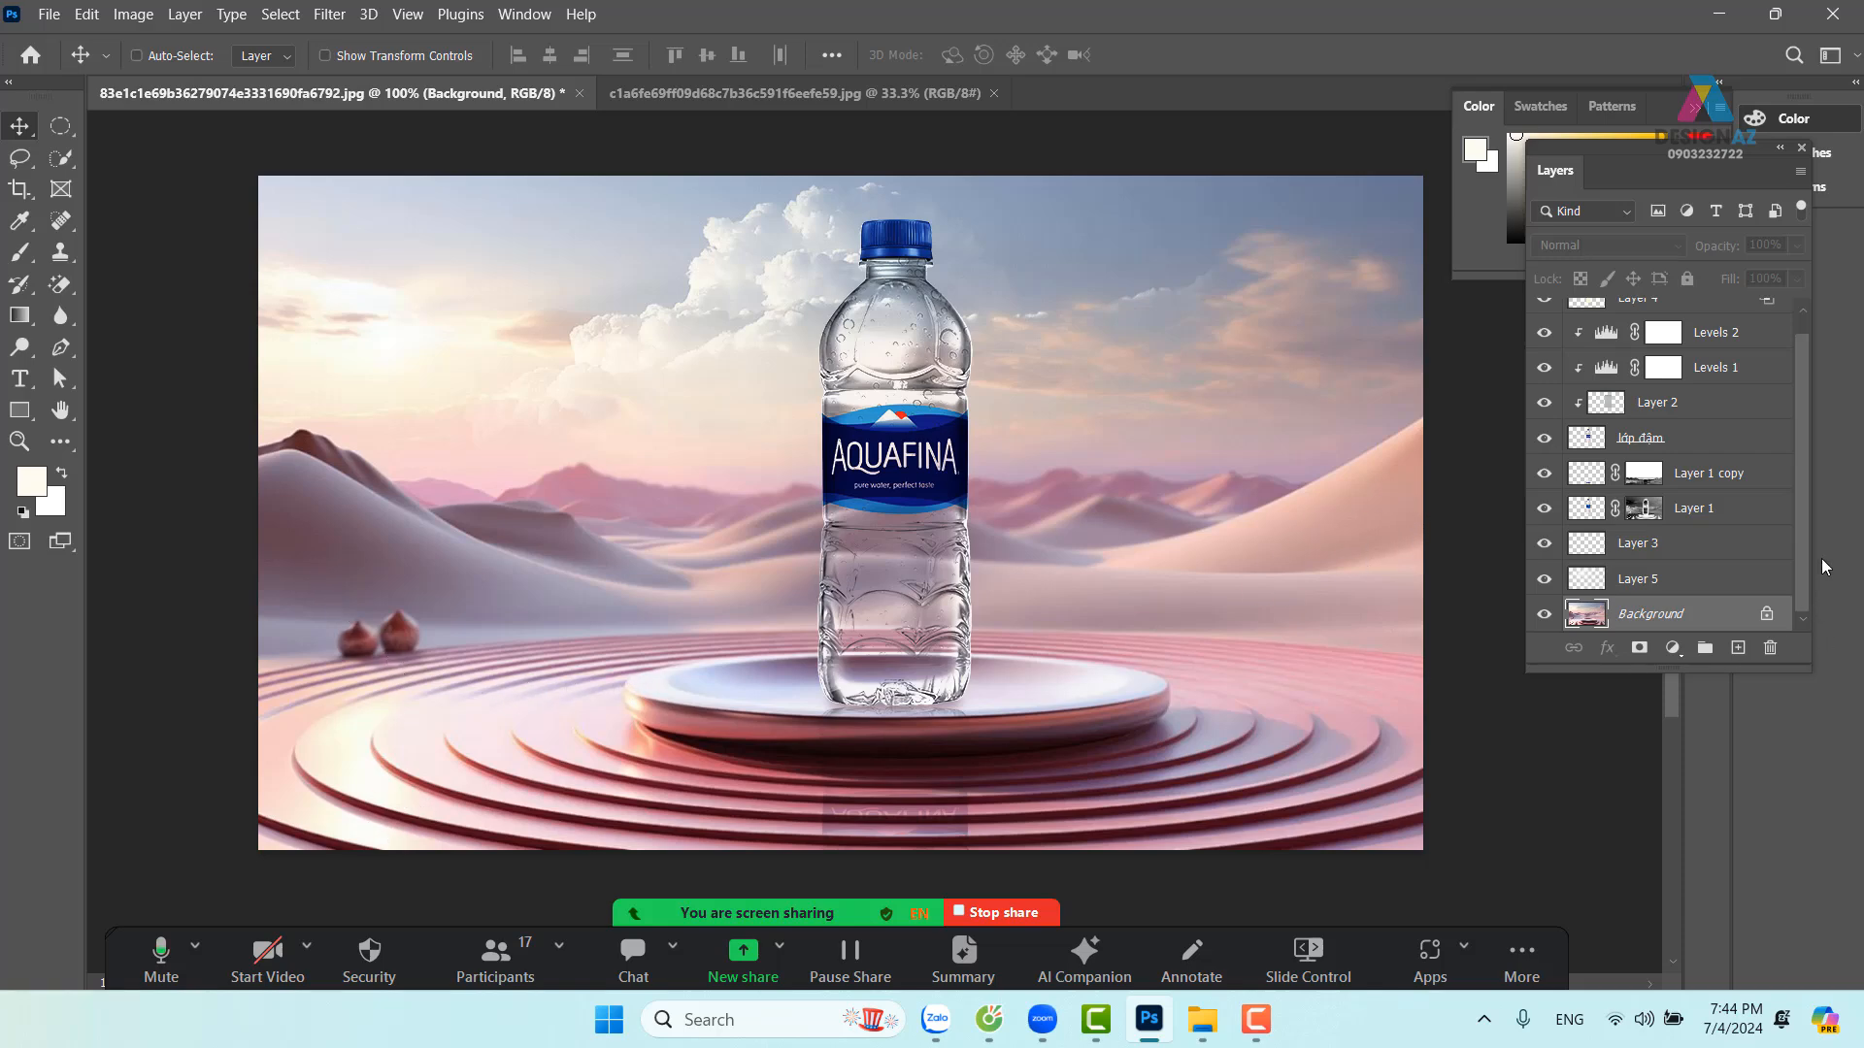
Duplicate the Background layer and set the copy's blend mode to Screen
key("ctrl+j")
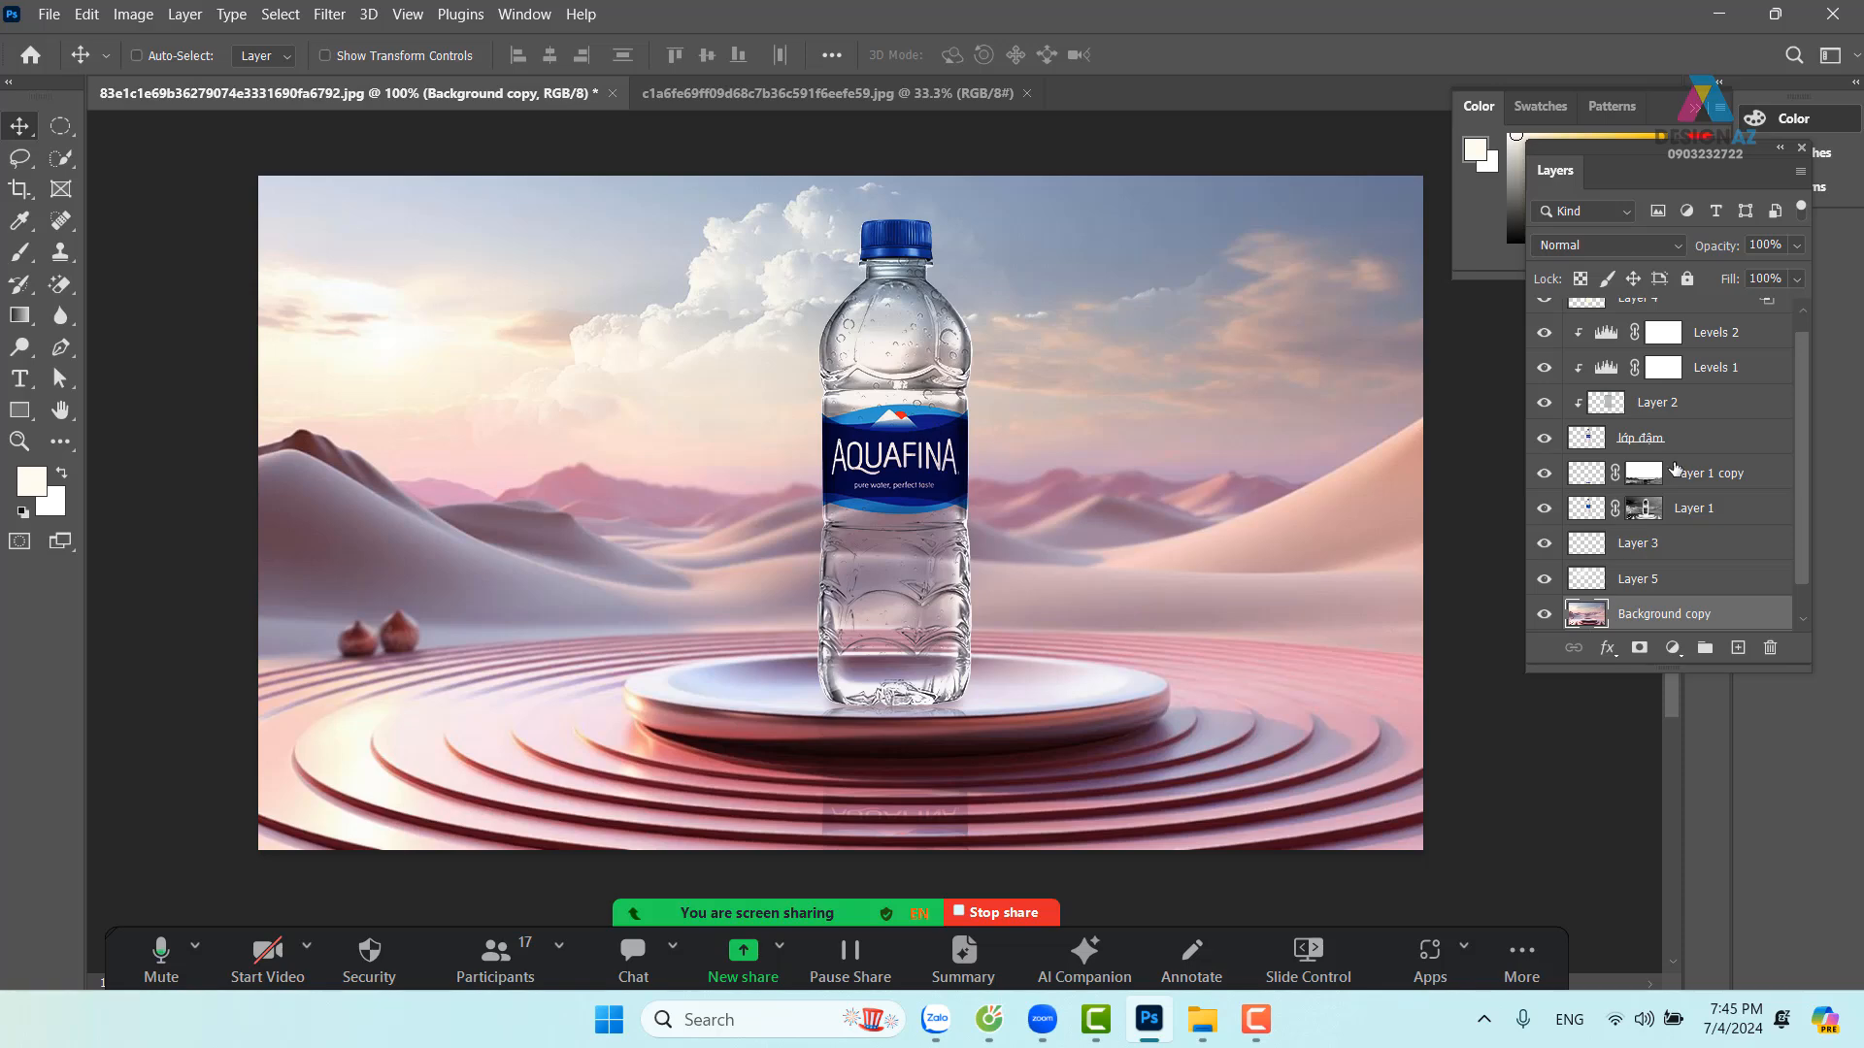
left_click(1638, 243)
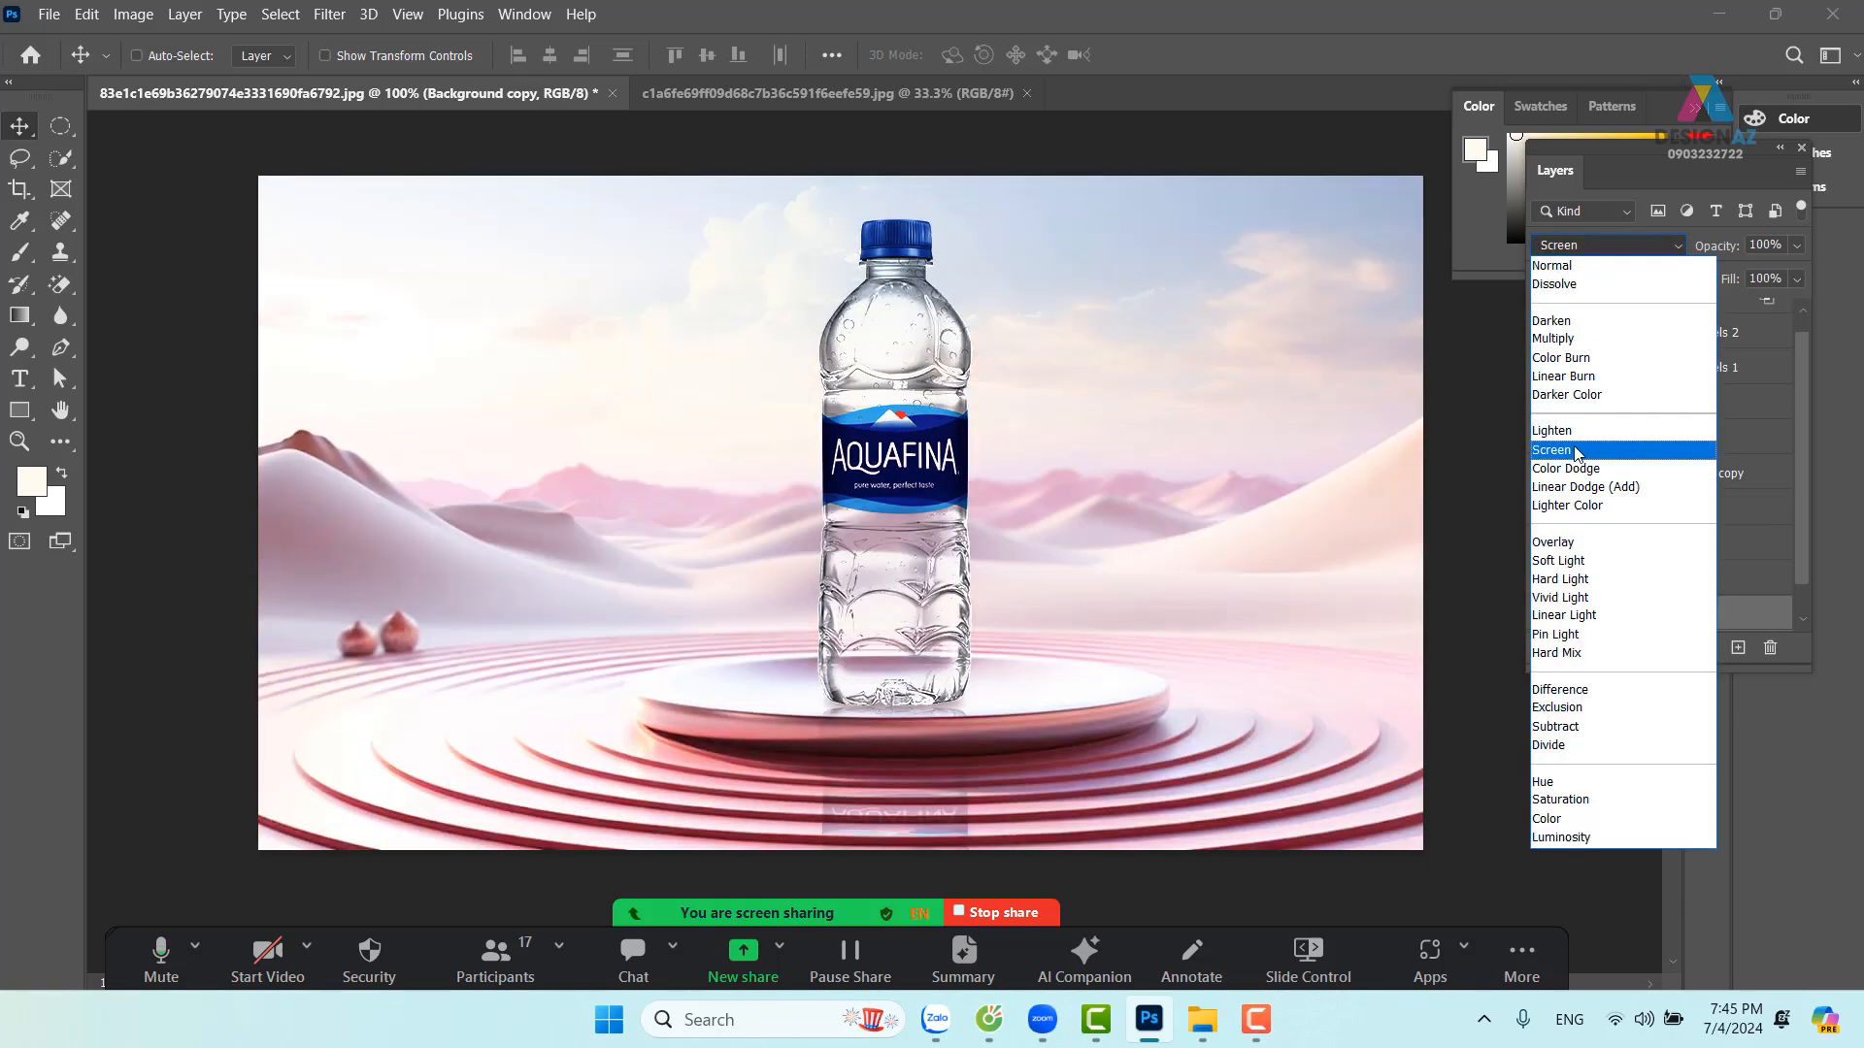
left_click(1575, 451)
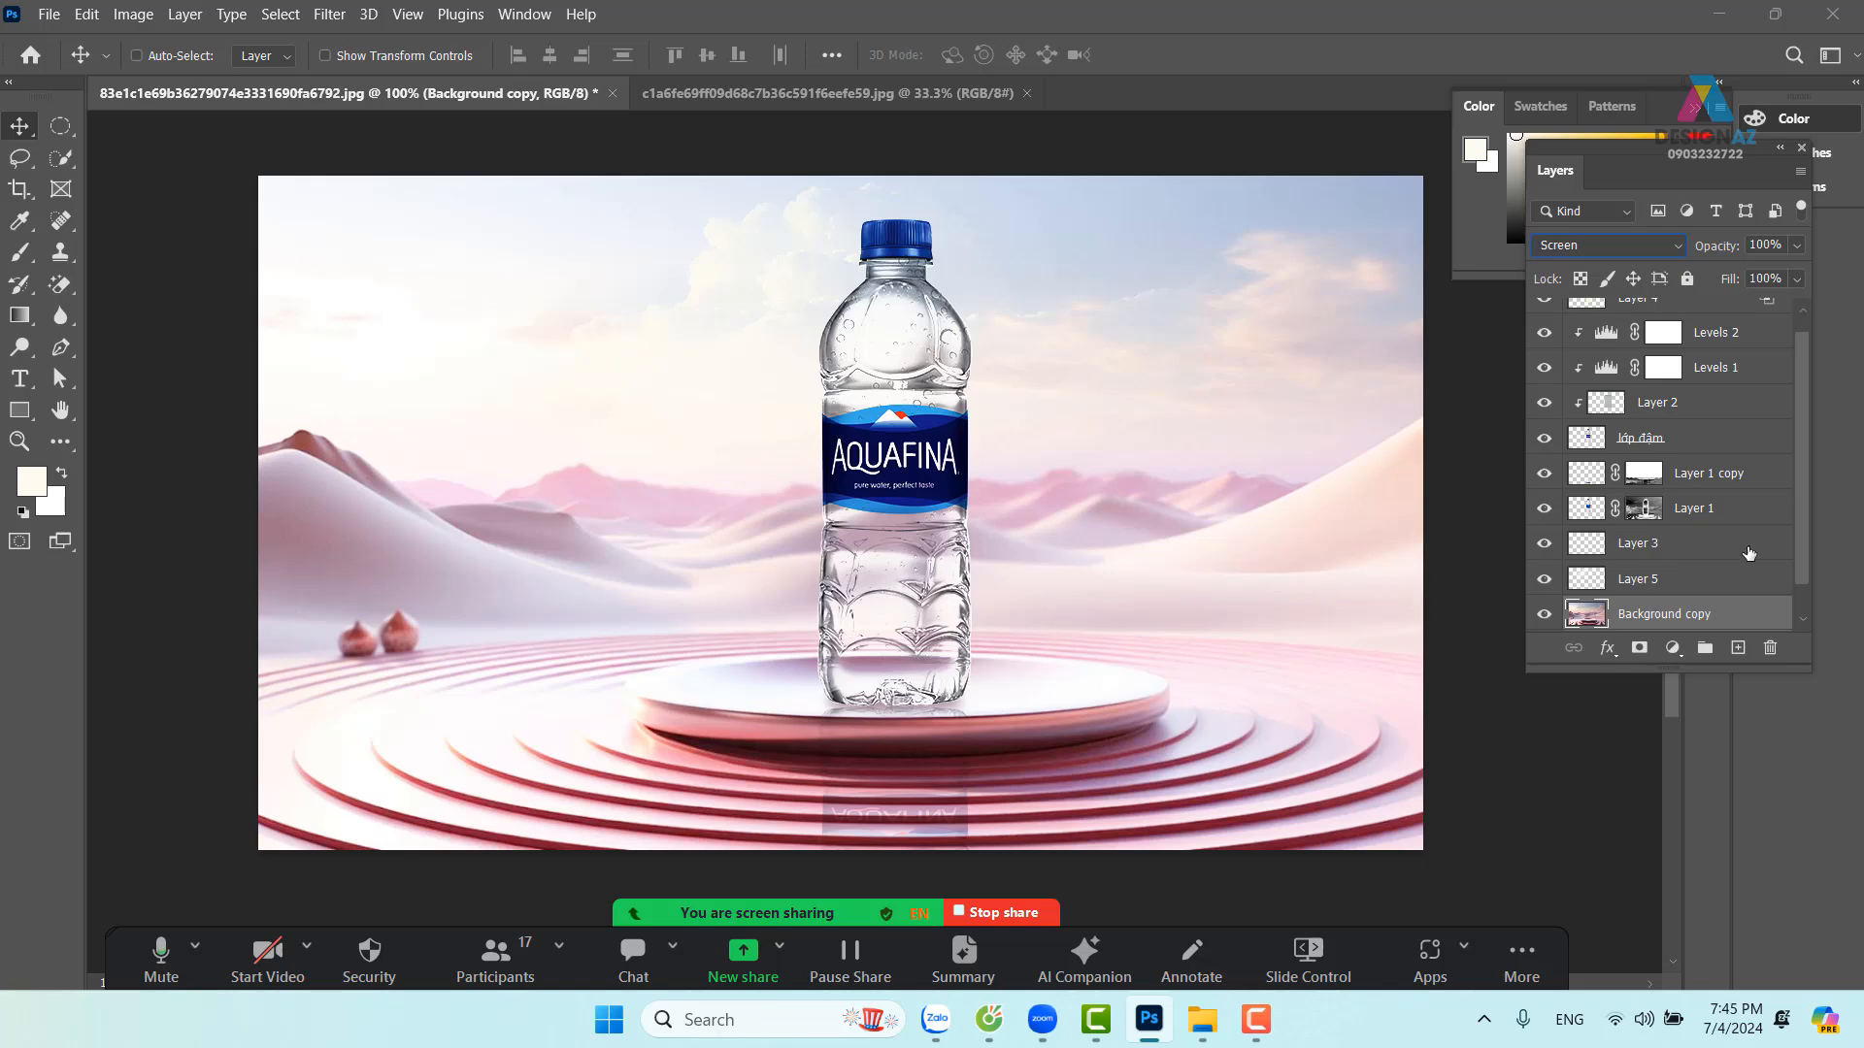
Split the Background copy's Blend If Current Layer black slider to 170/242 in Blending Options
right_click(1713, 619)
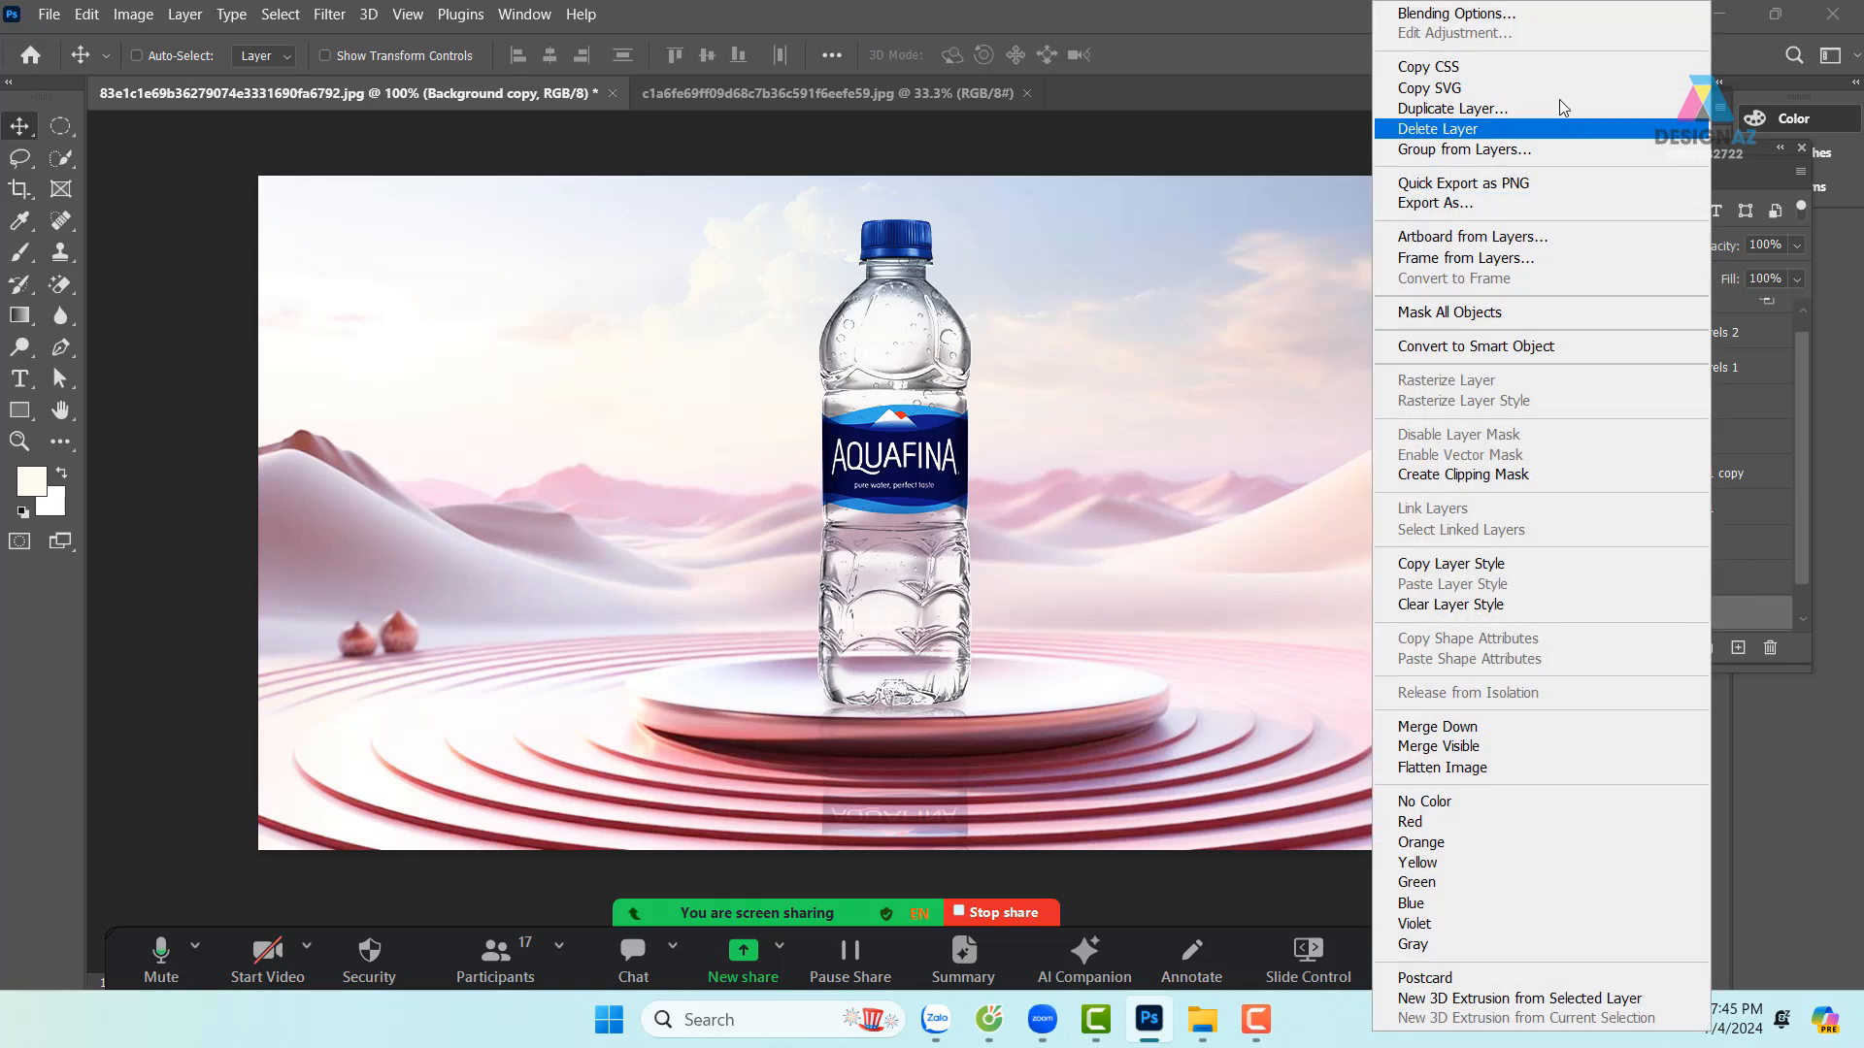
left_click(1532, 15)
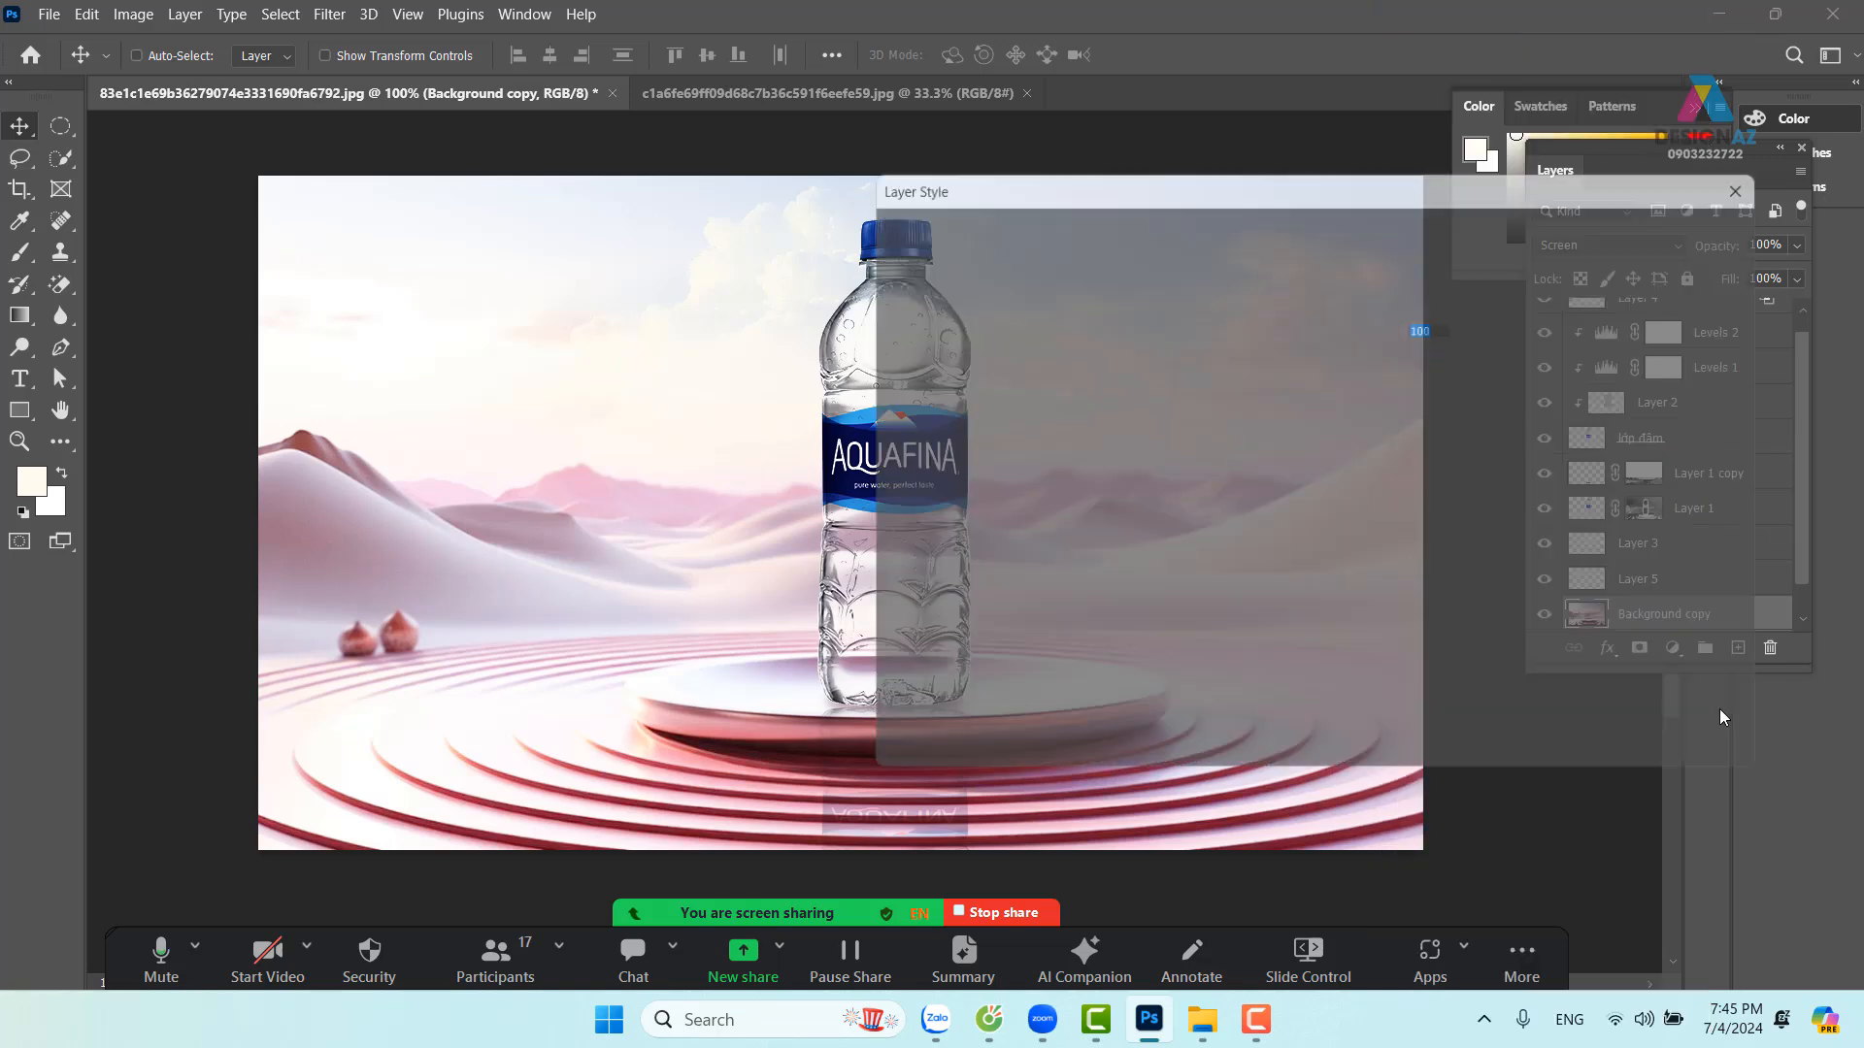
left_click_drag(1336, 177, 1666, 23)
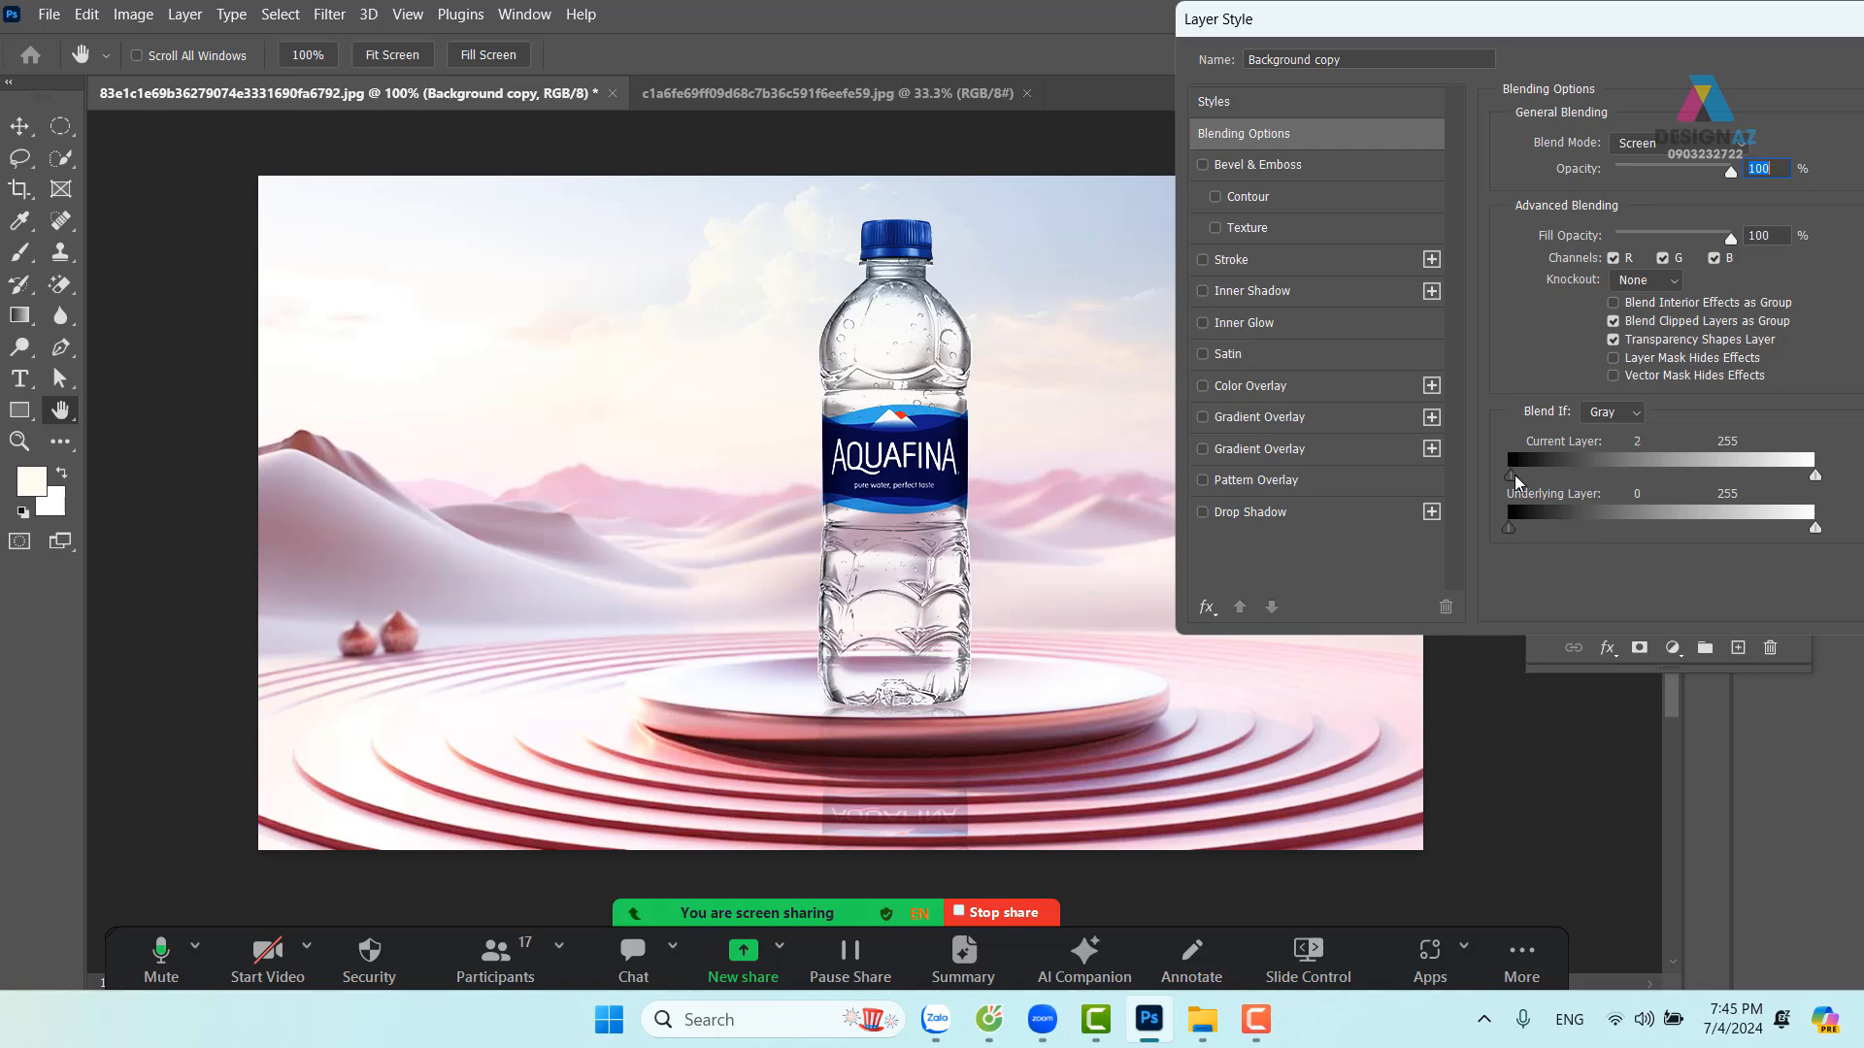
left_click_drag(1514, 475, 1713, 476)
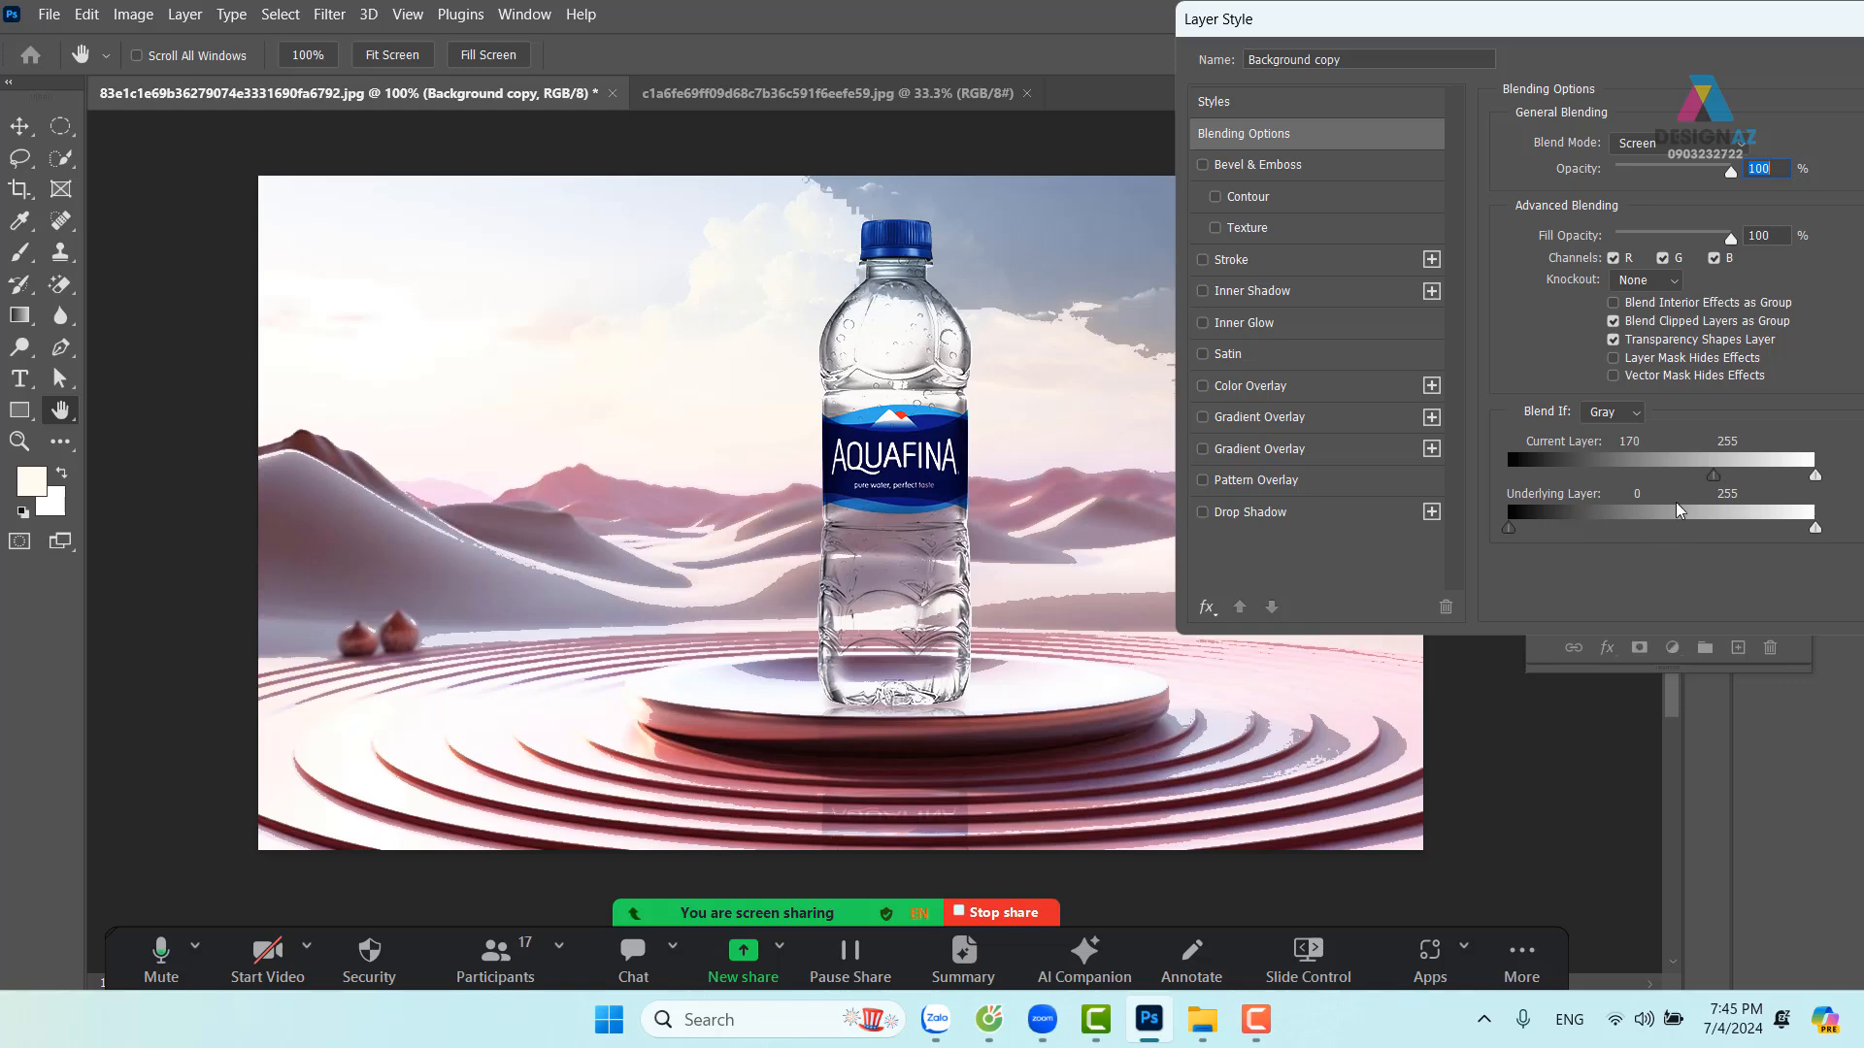
left_click_drag(1714, 475, 1800, 469)
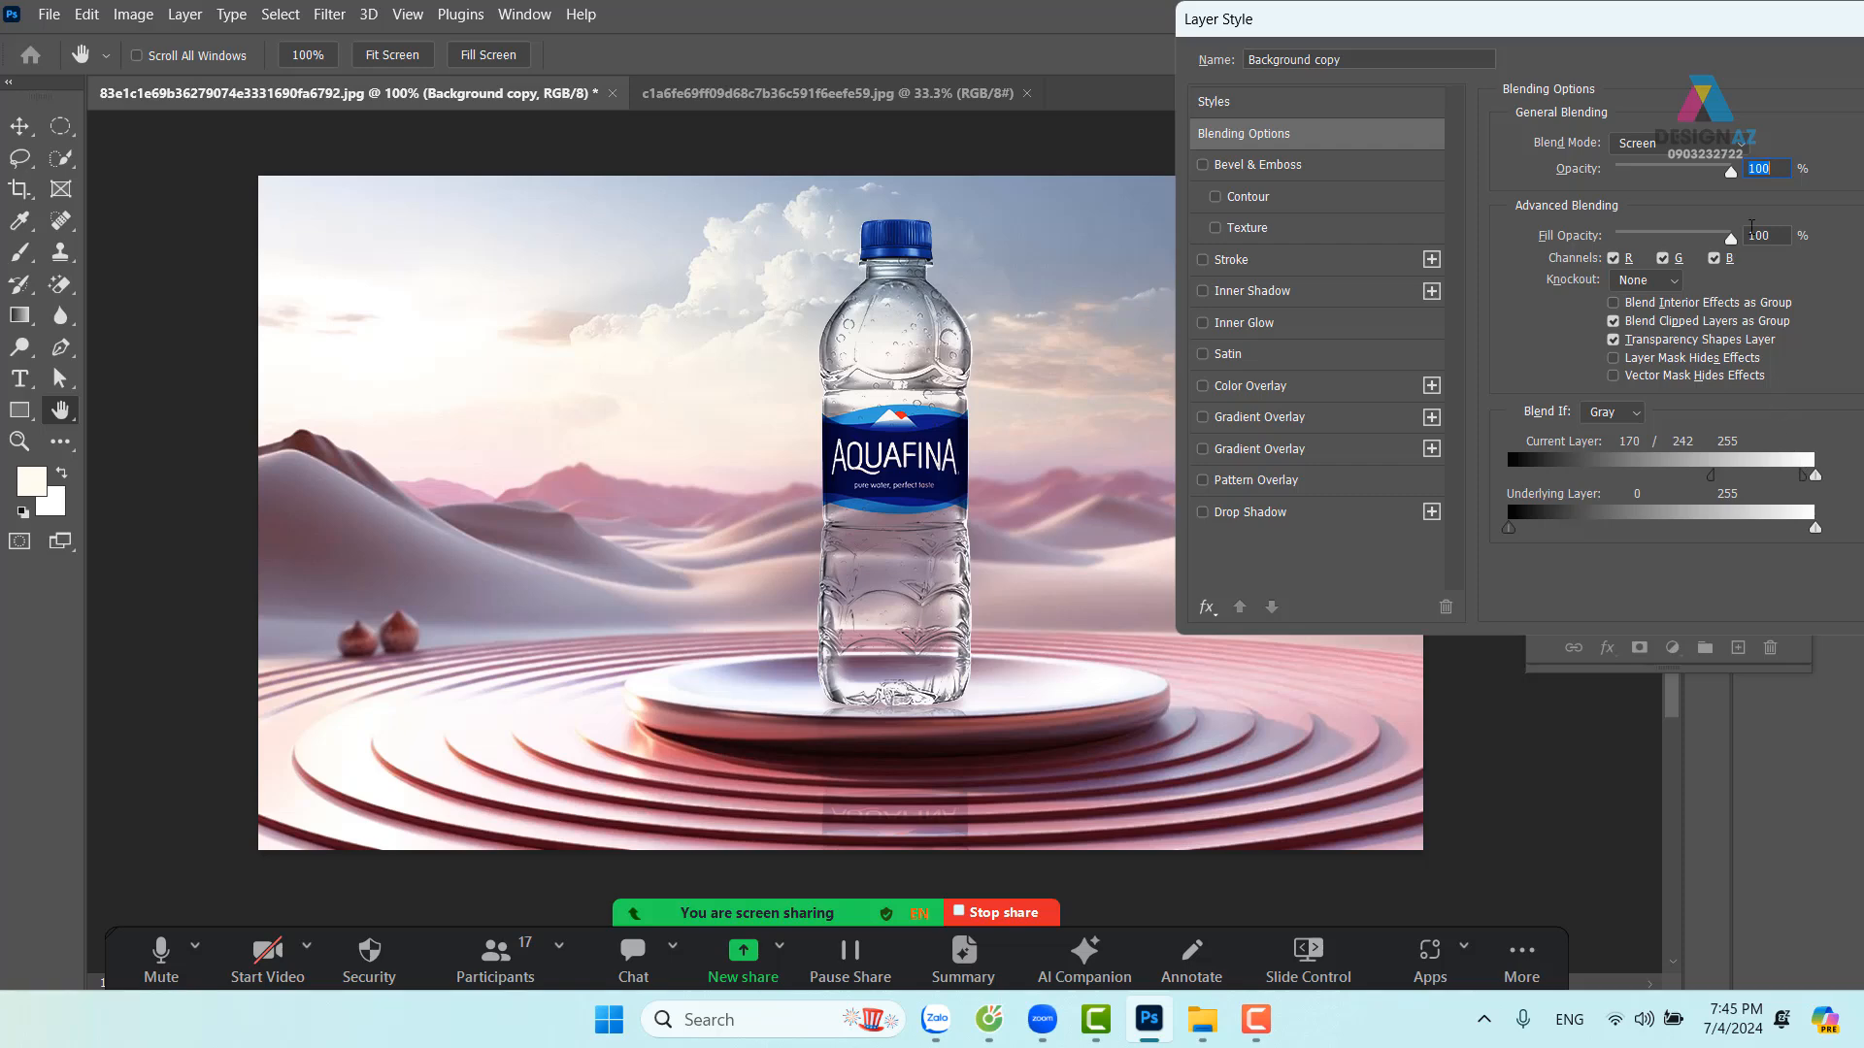
left_click_drag(1694, 19, 1111, 22)
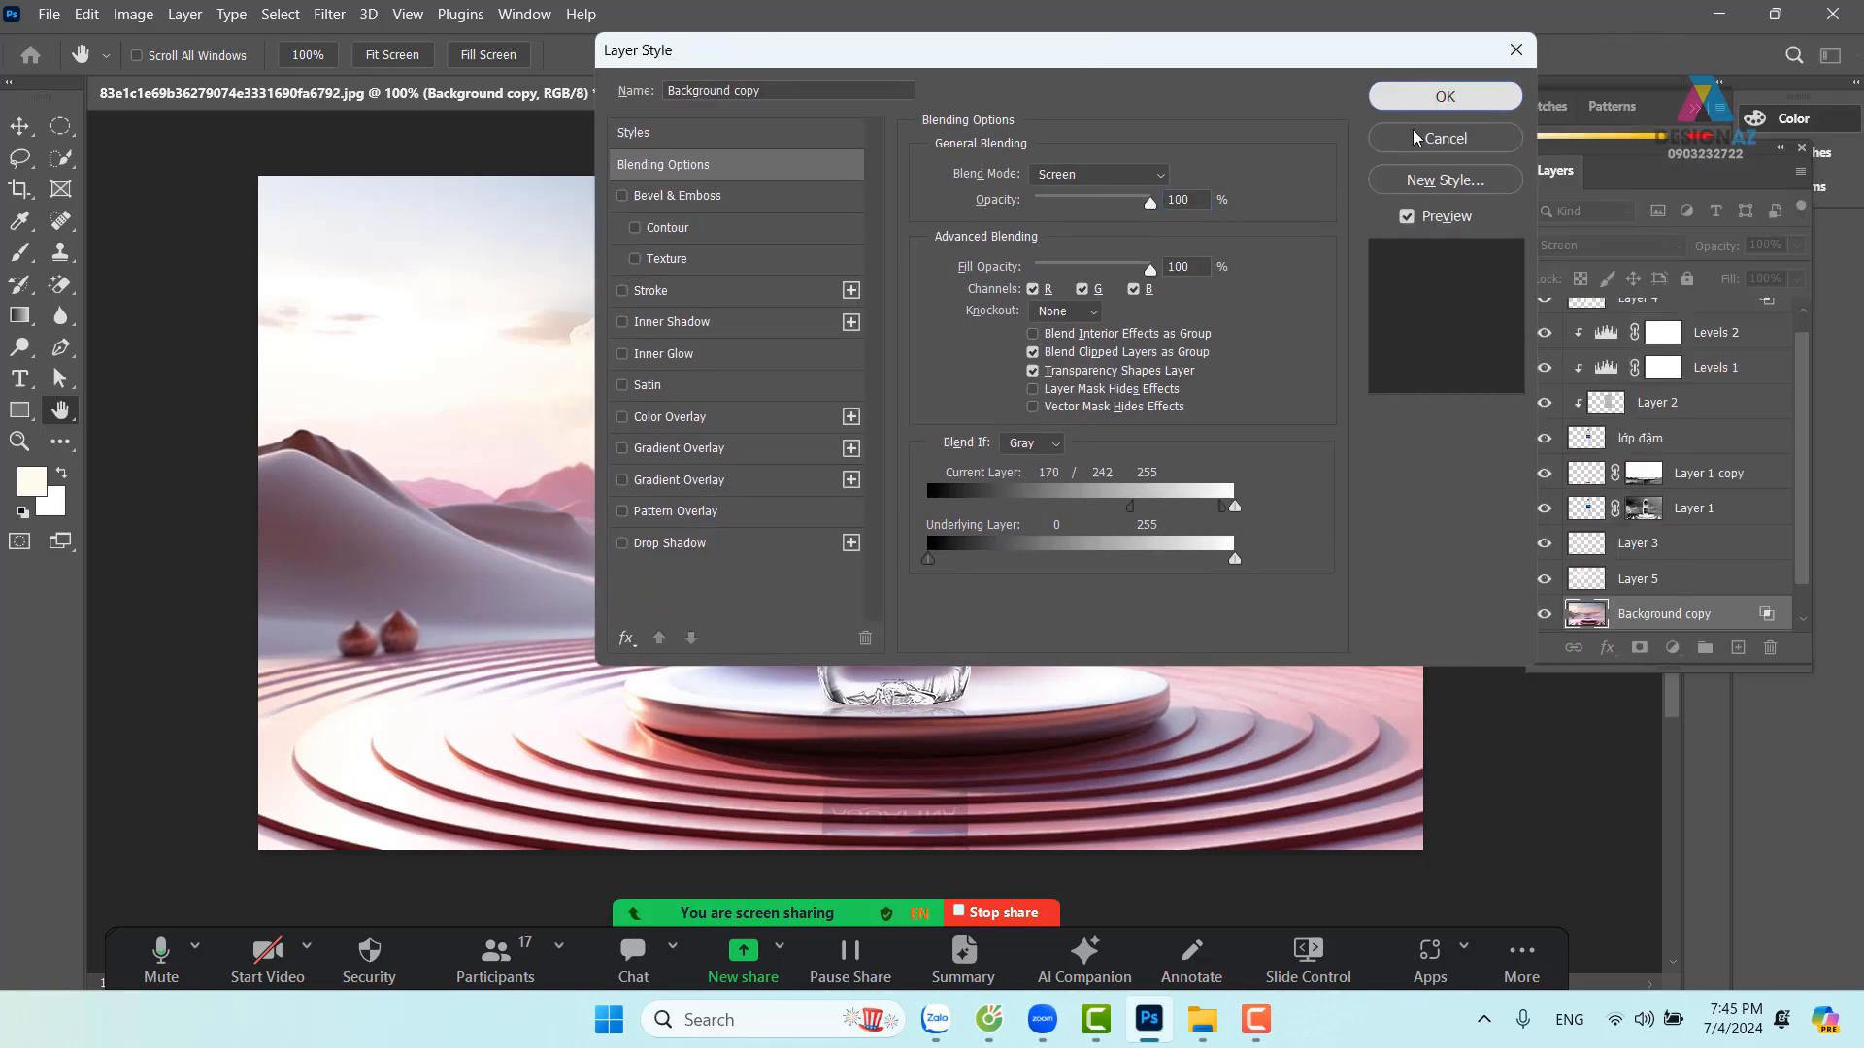
left_click(1445, 96)
Toggle the Background copy's visibility to compare before and after, leaving it visible
left_click(1544, 614)
left_click(1544, 613)
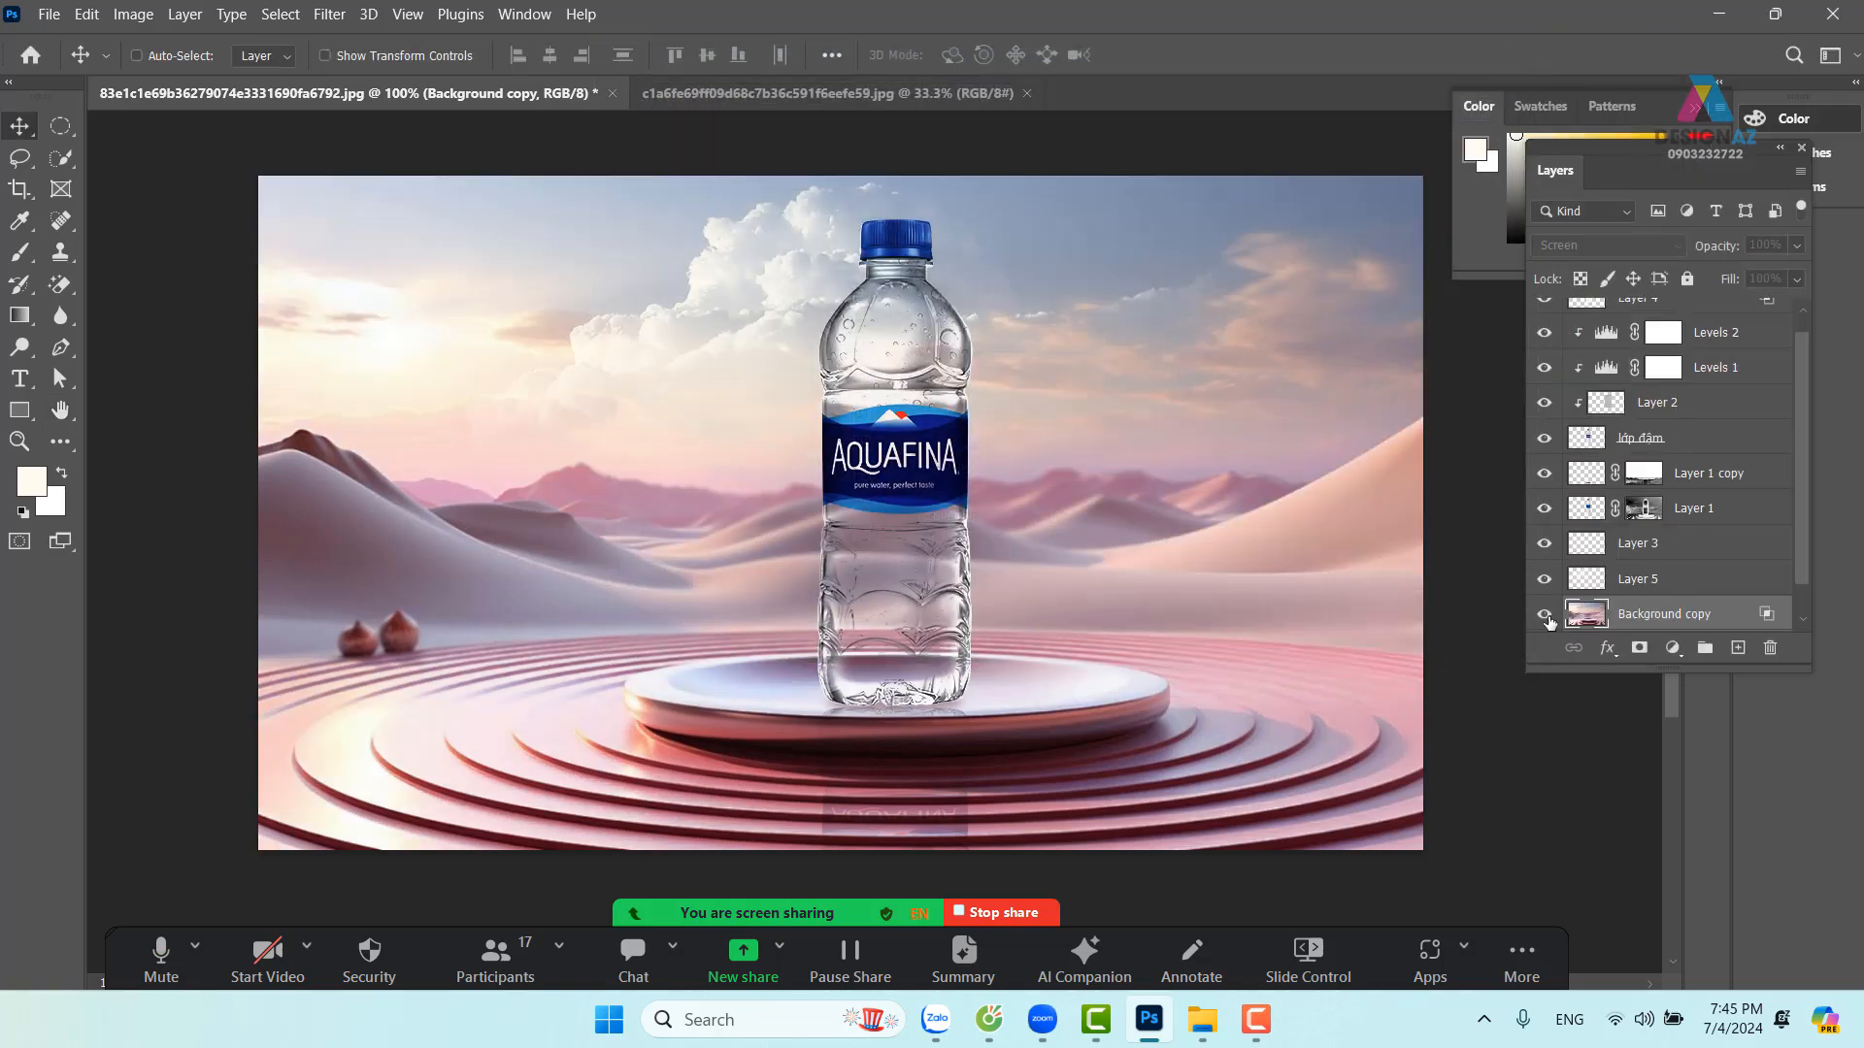
left_click(1544, 613)
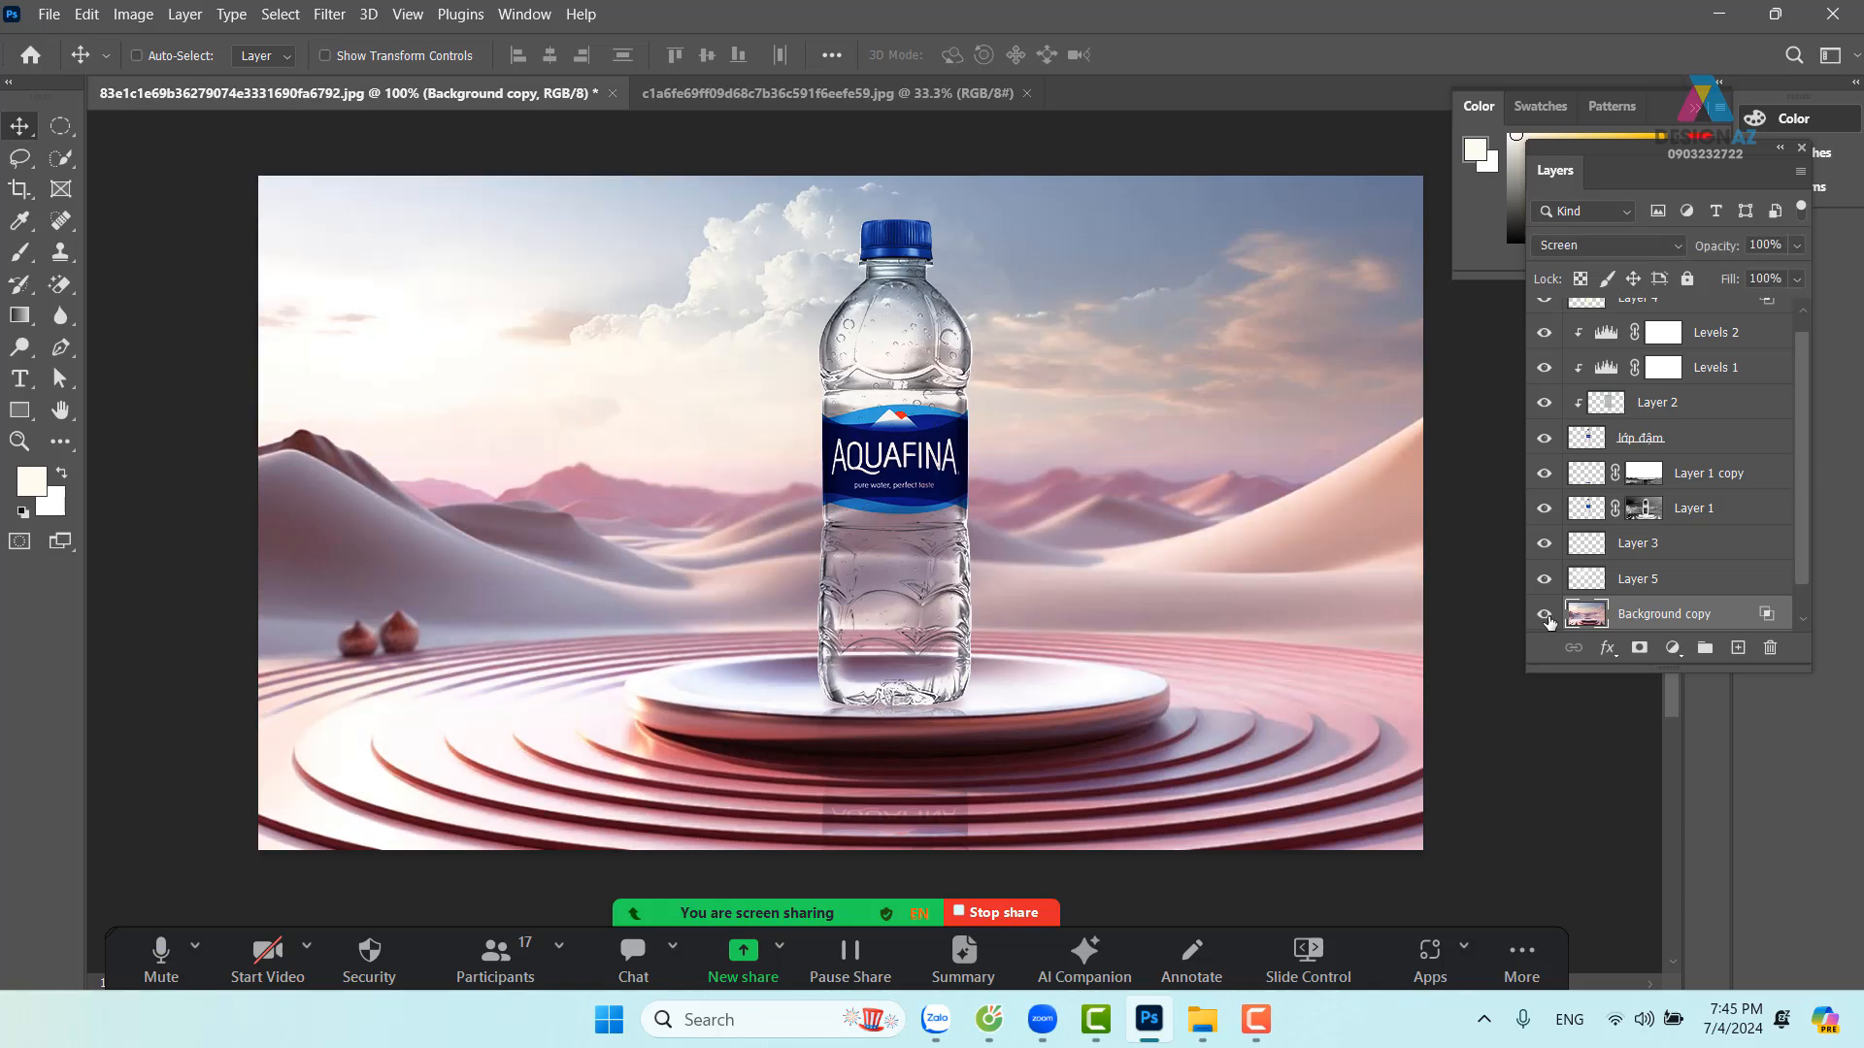
left_click(1544, 614)
left_click(1544, 616)
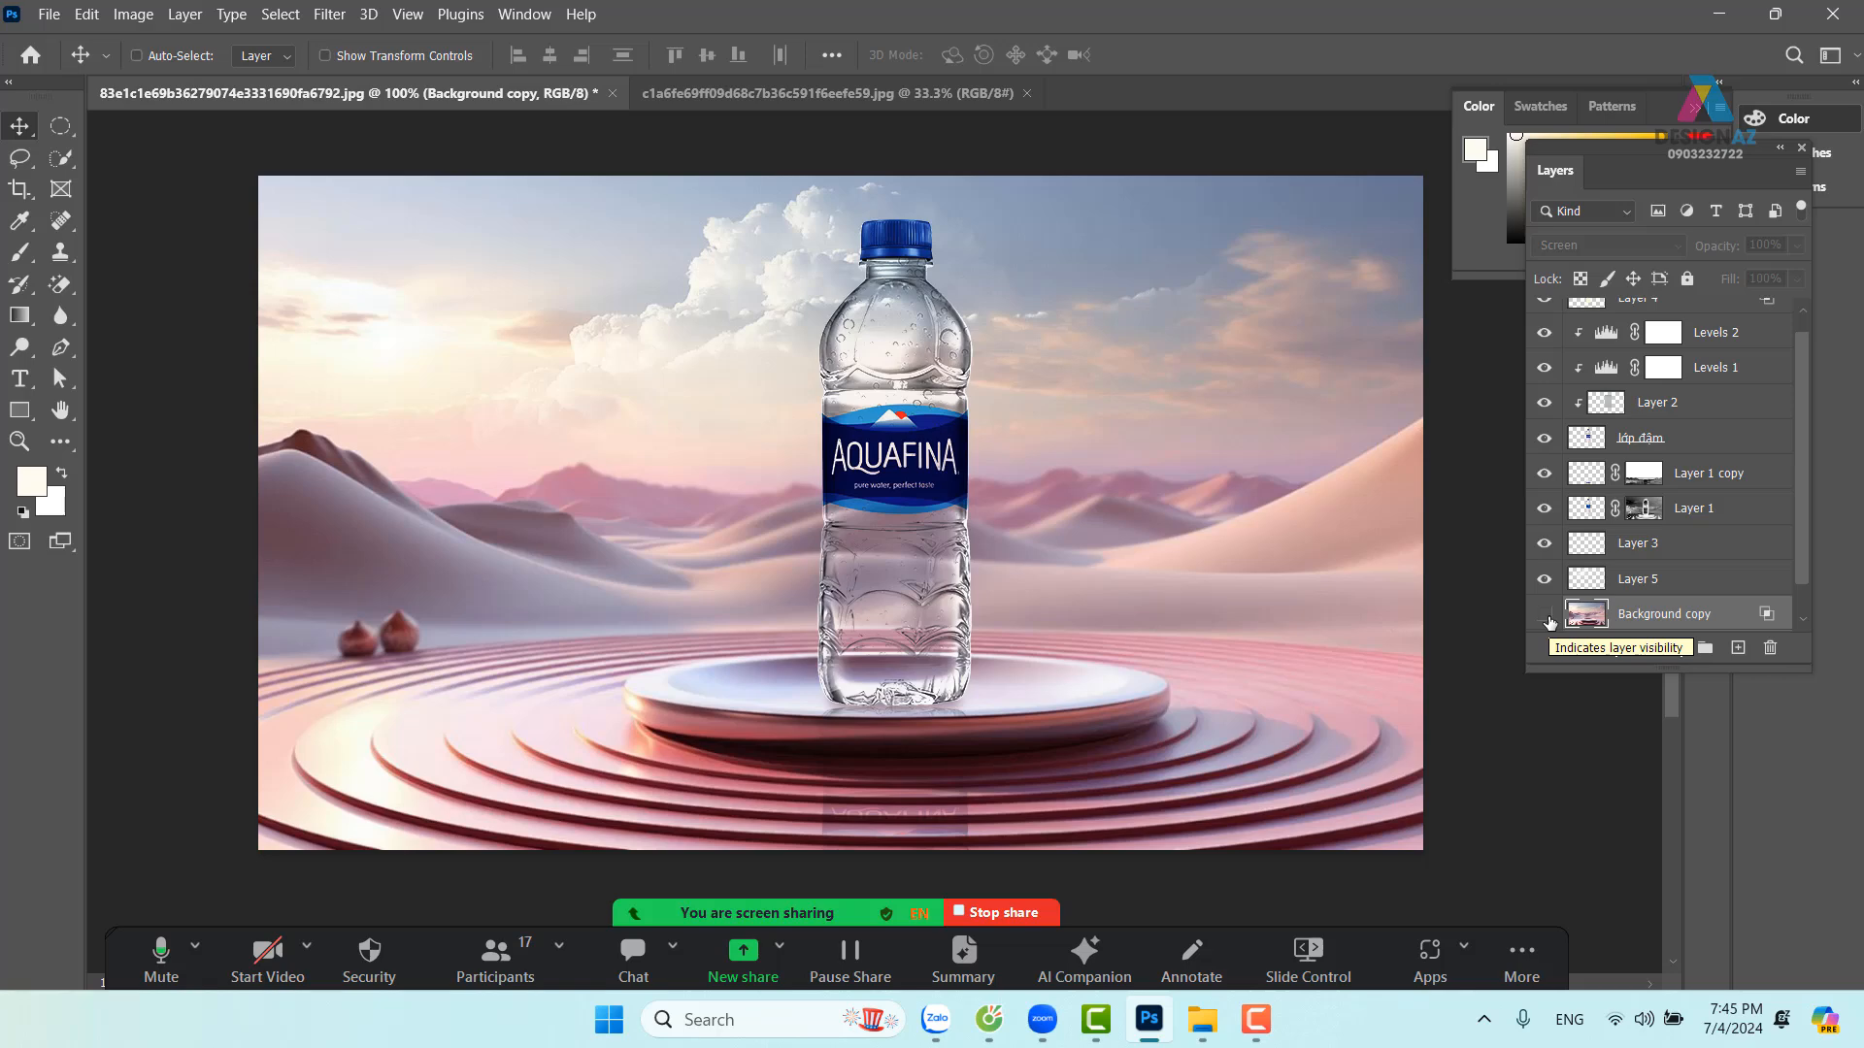
left_click(1546, 615)
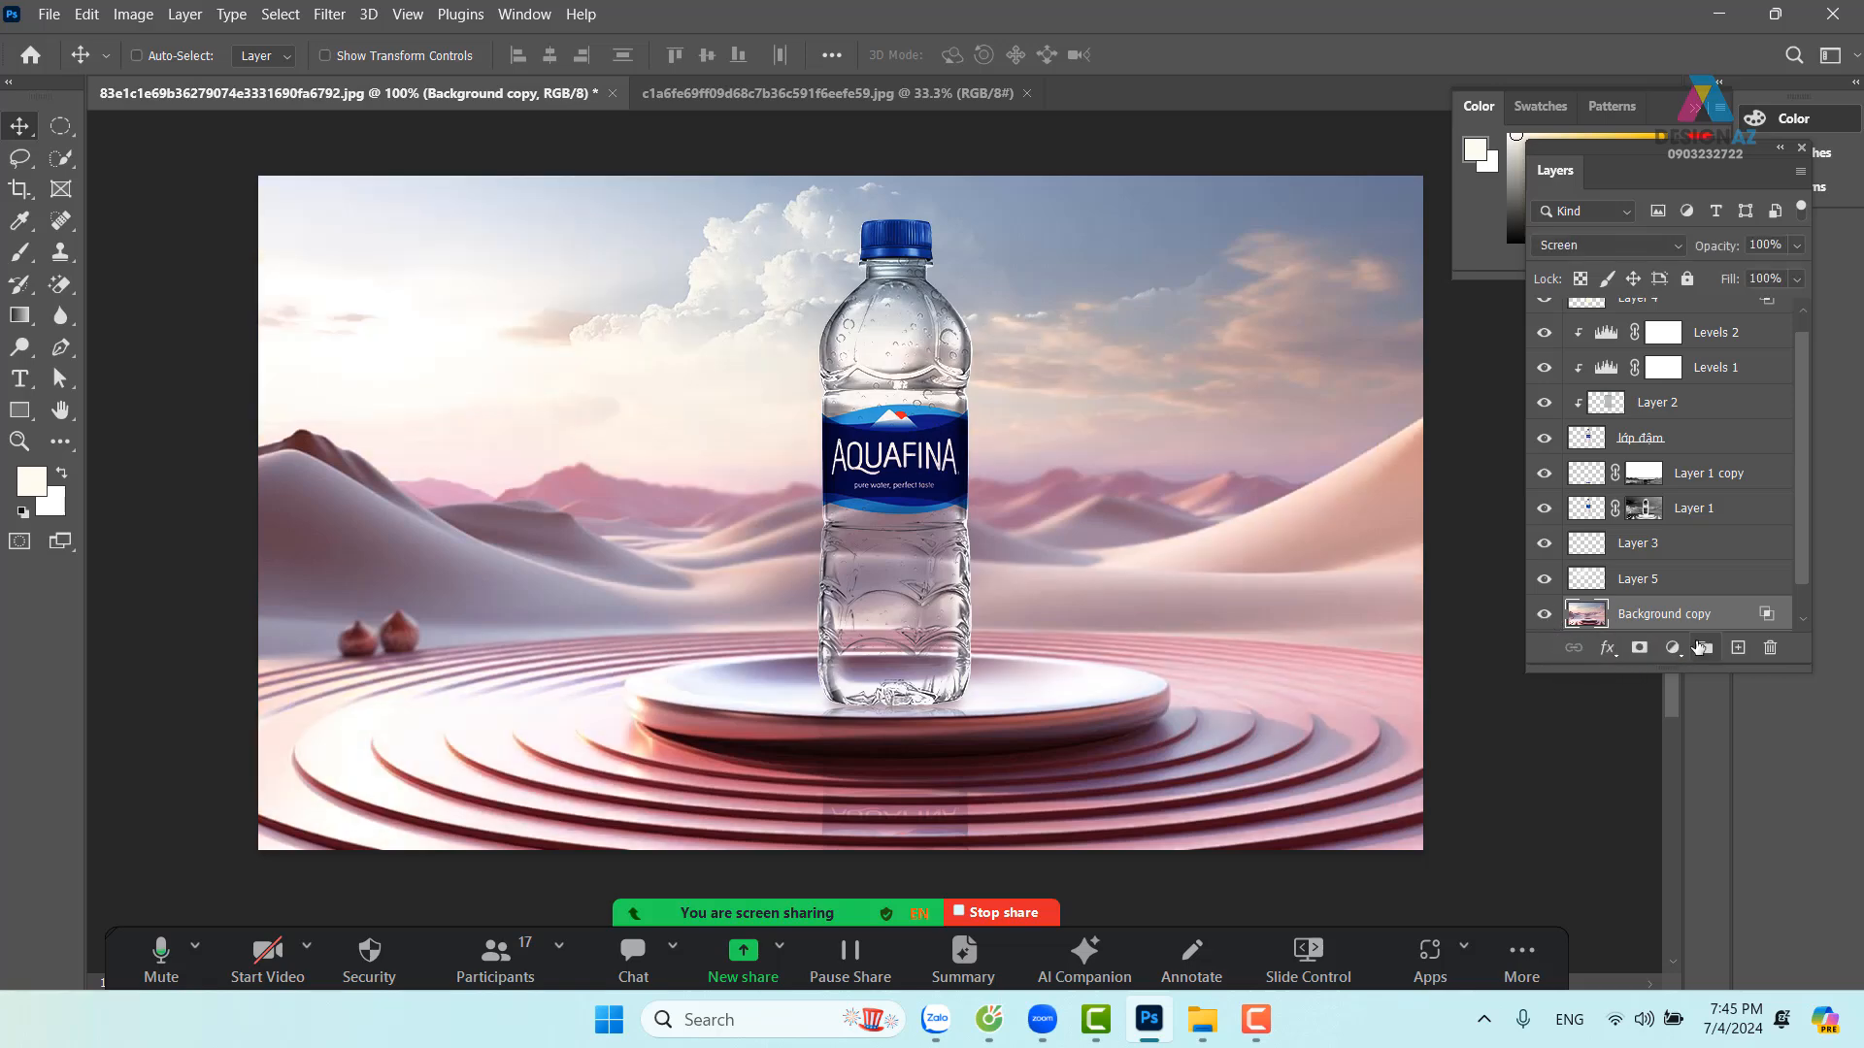
Add a layer mask to Background copy and set a soft round 0% hardness brush near 350 px
left_click(1639, 647)
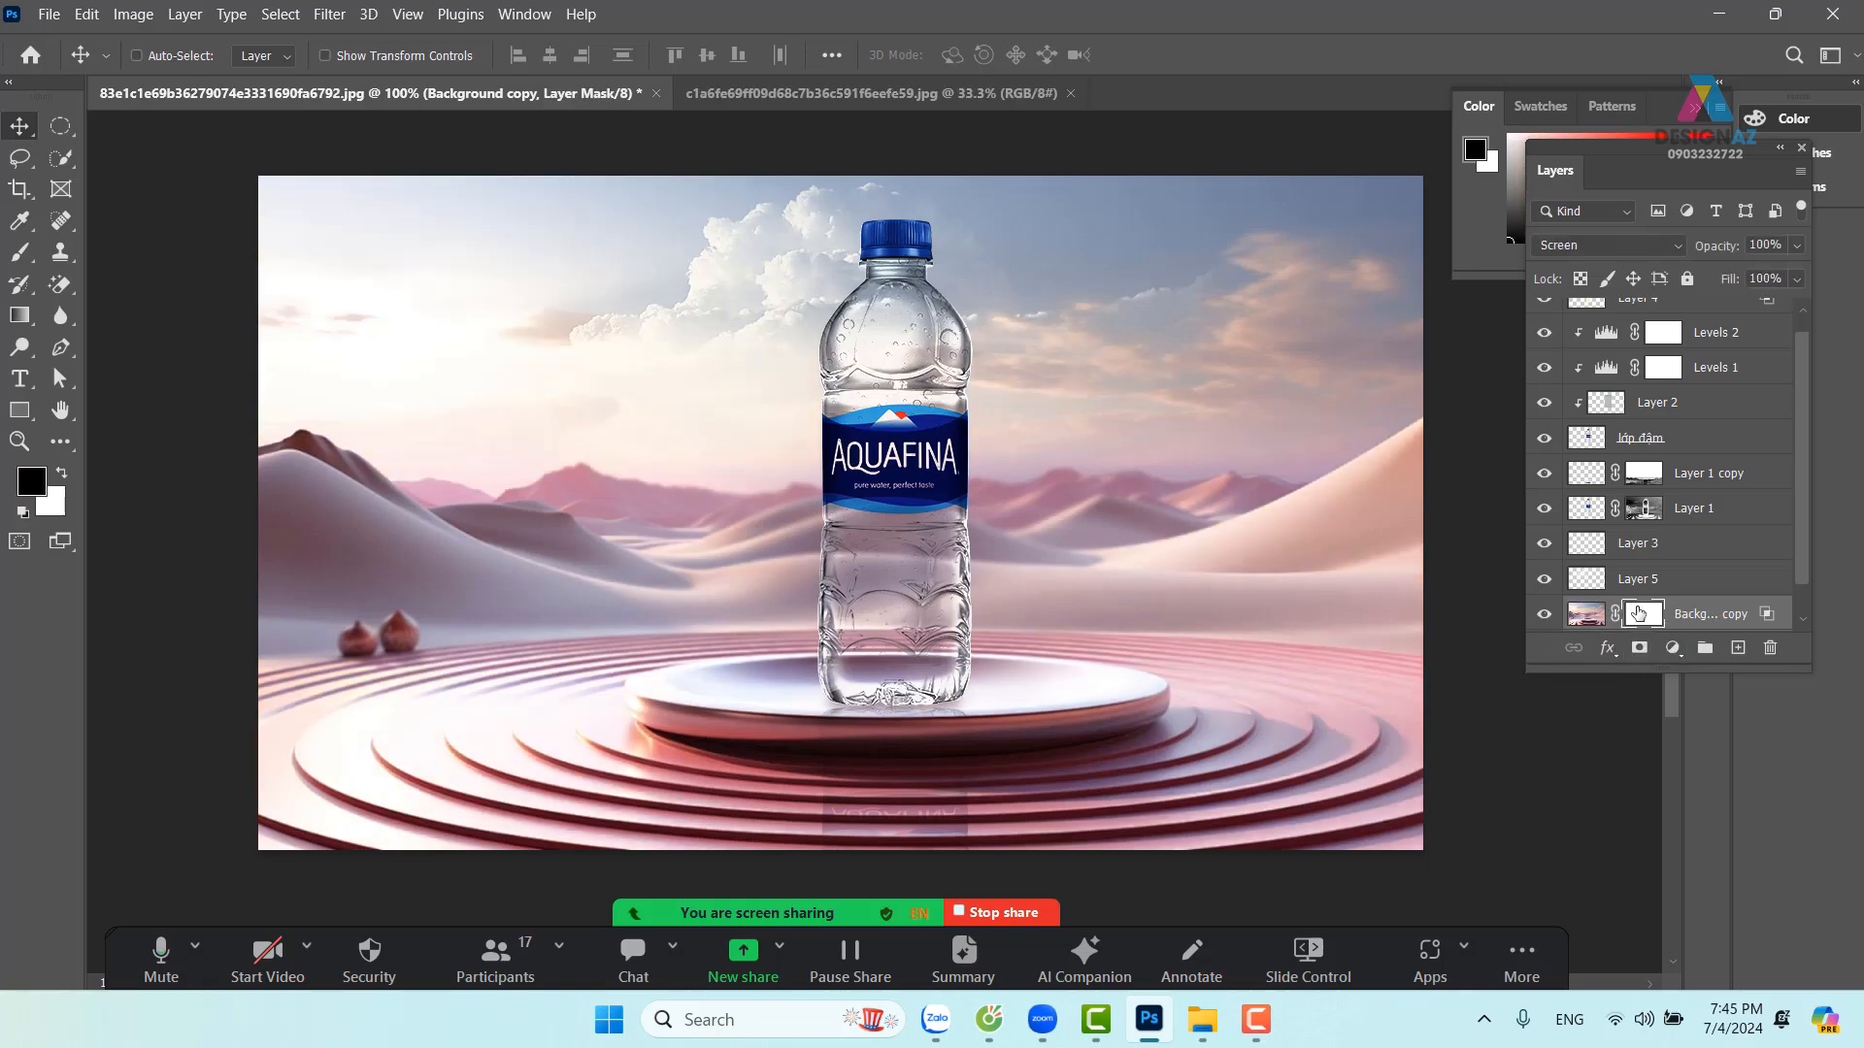
key("b")
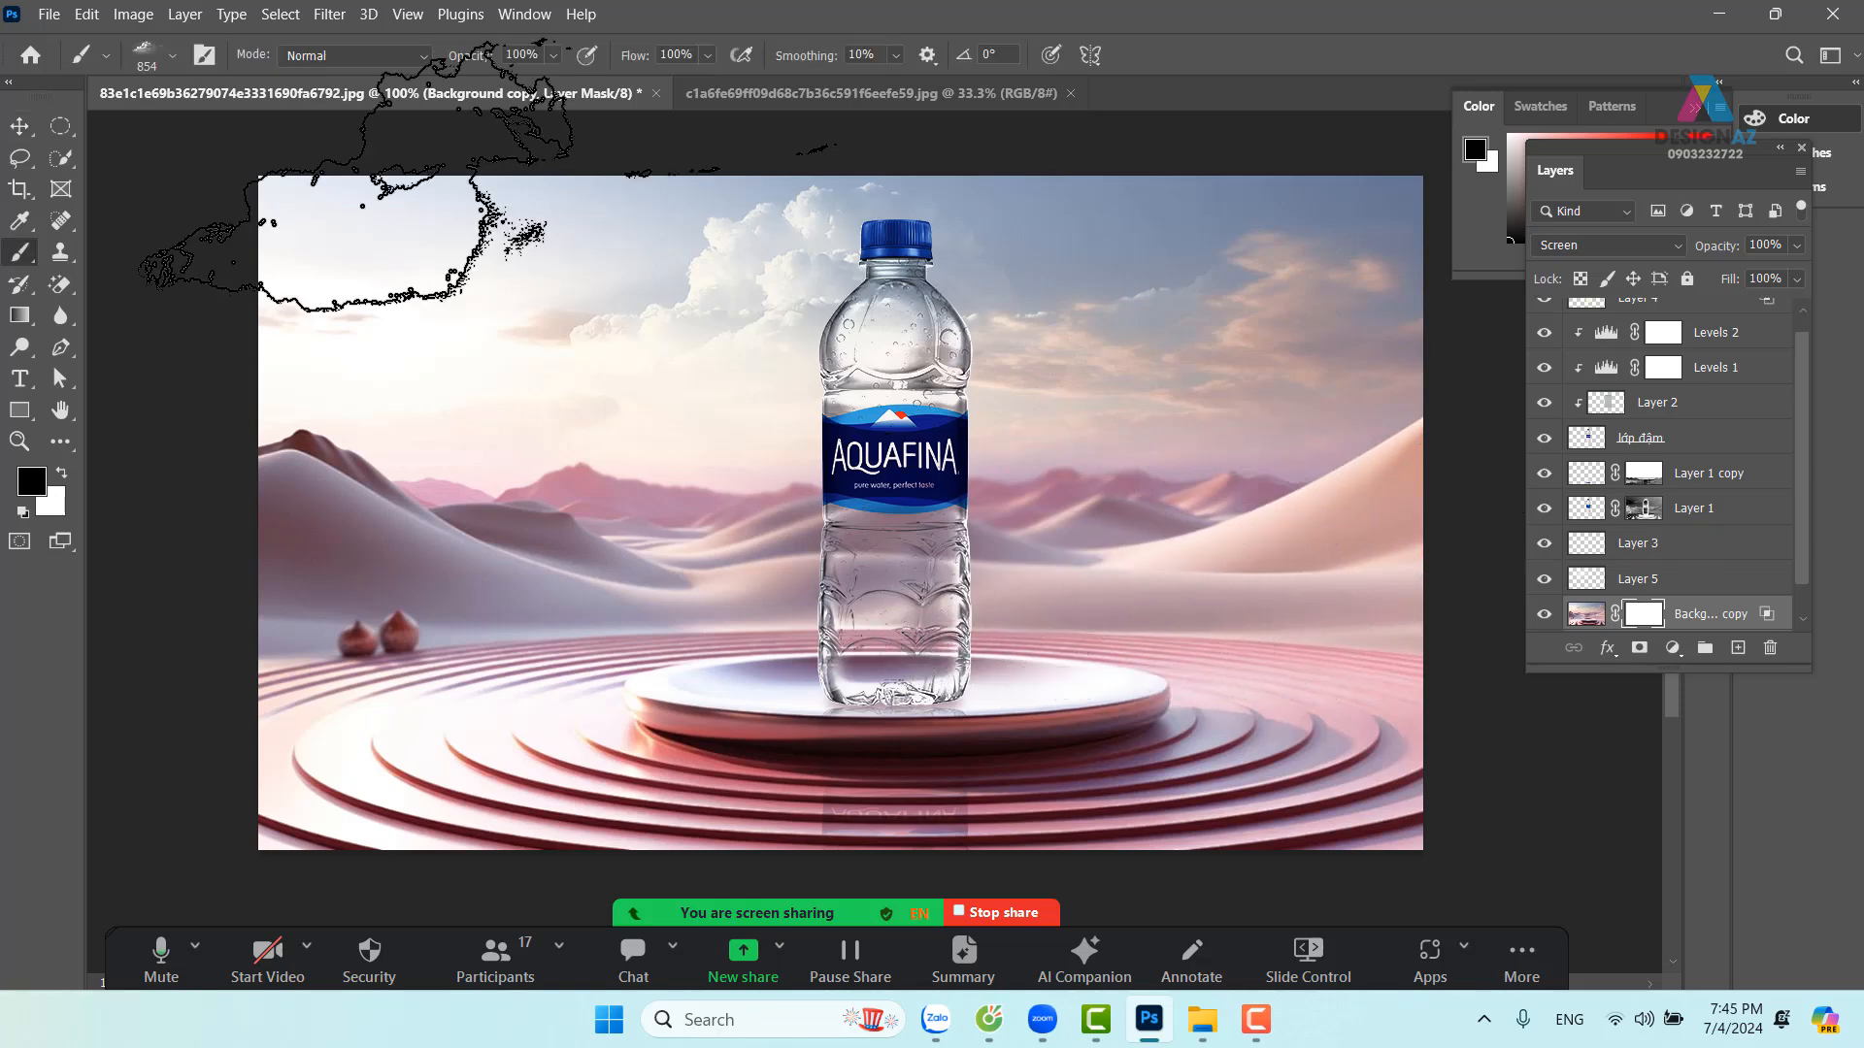
left_click(175, 62)
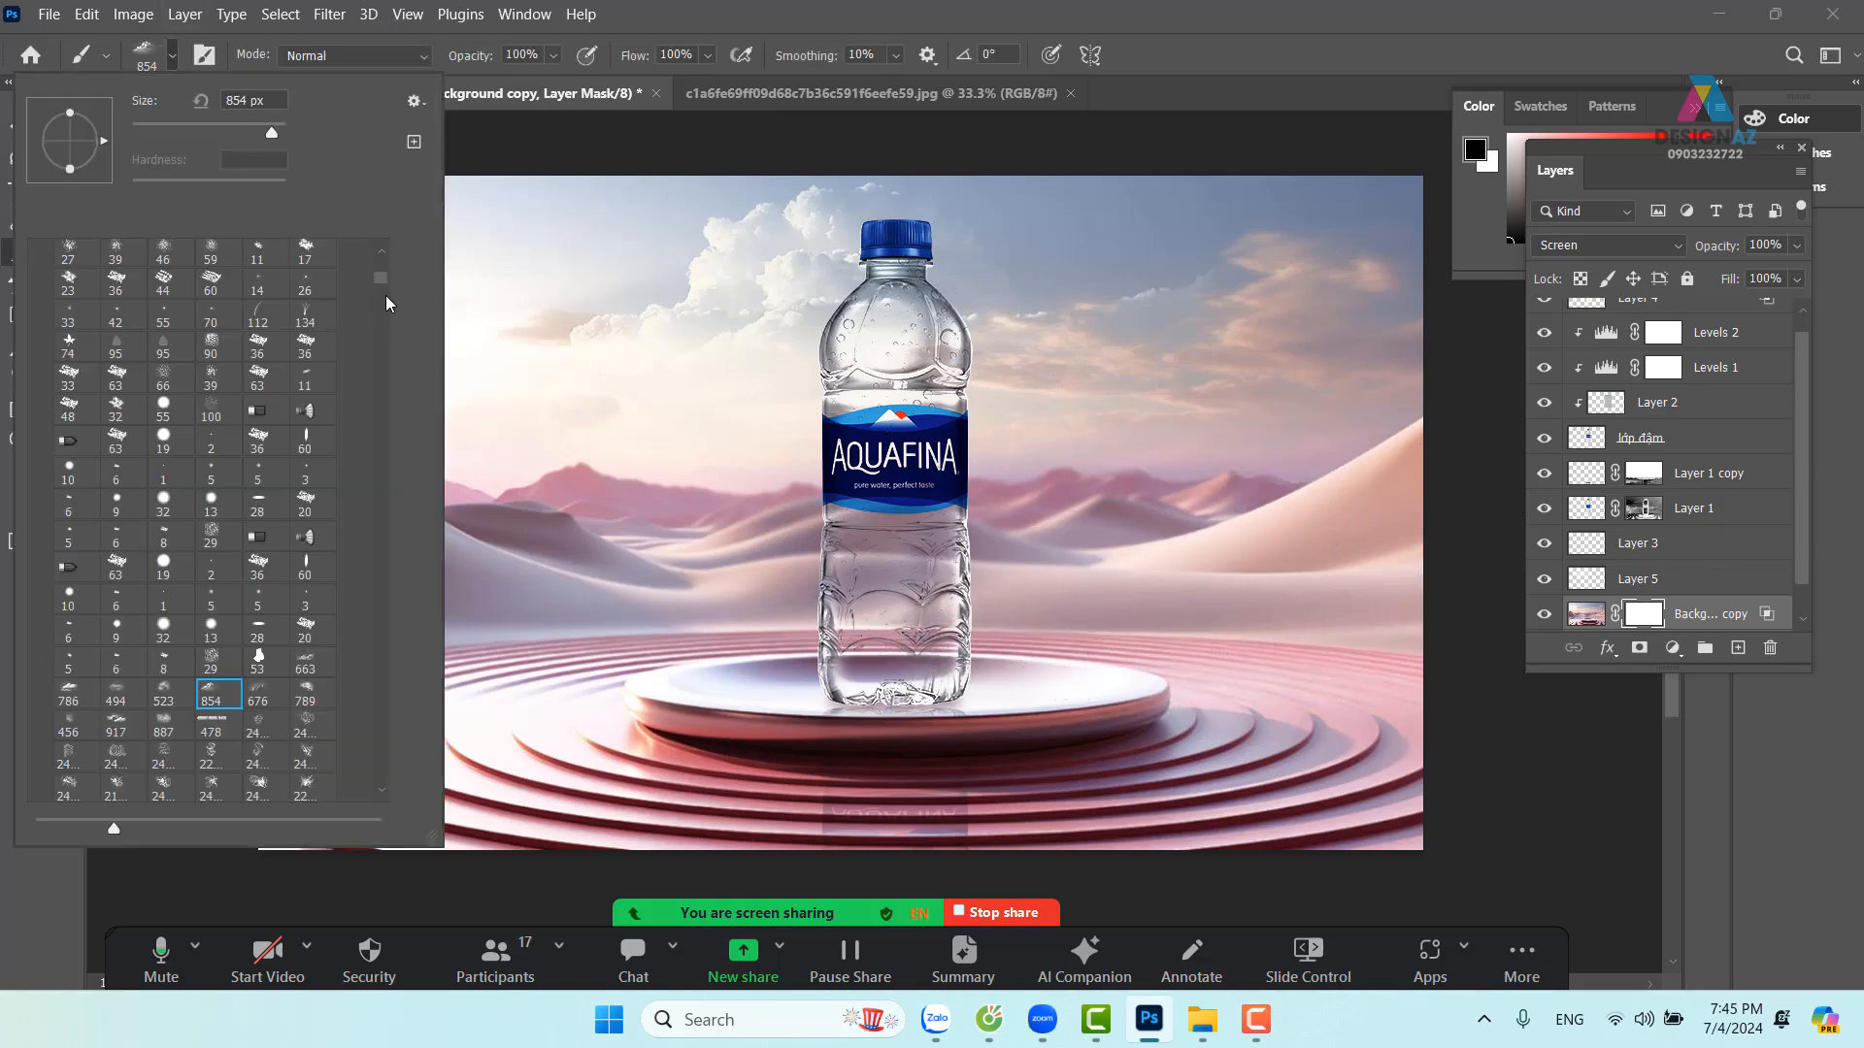
left_click_drag(385, 293, 393, 254)
left_click(259, 290)
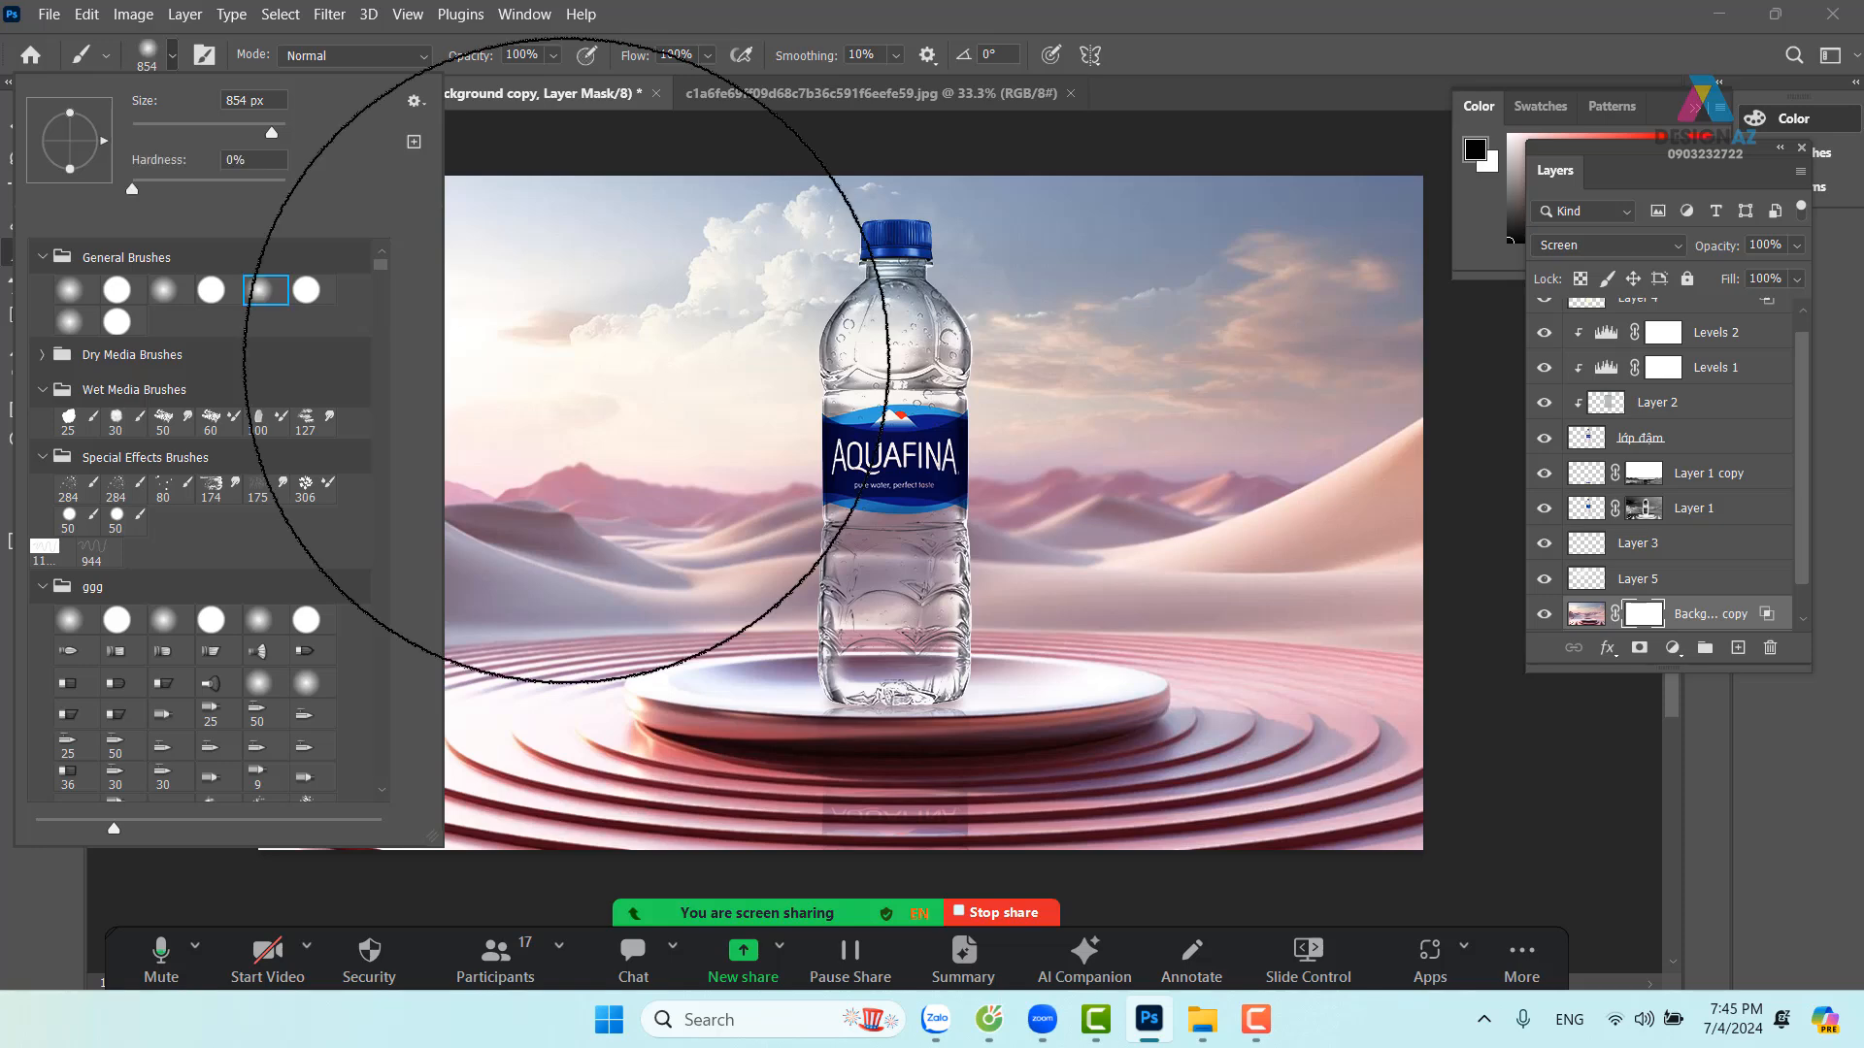
left_click_drag(1116, 514, 665, 534)
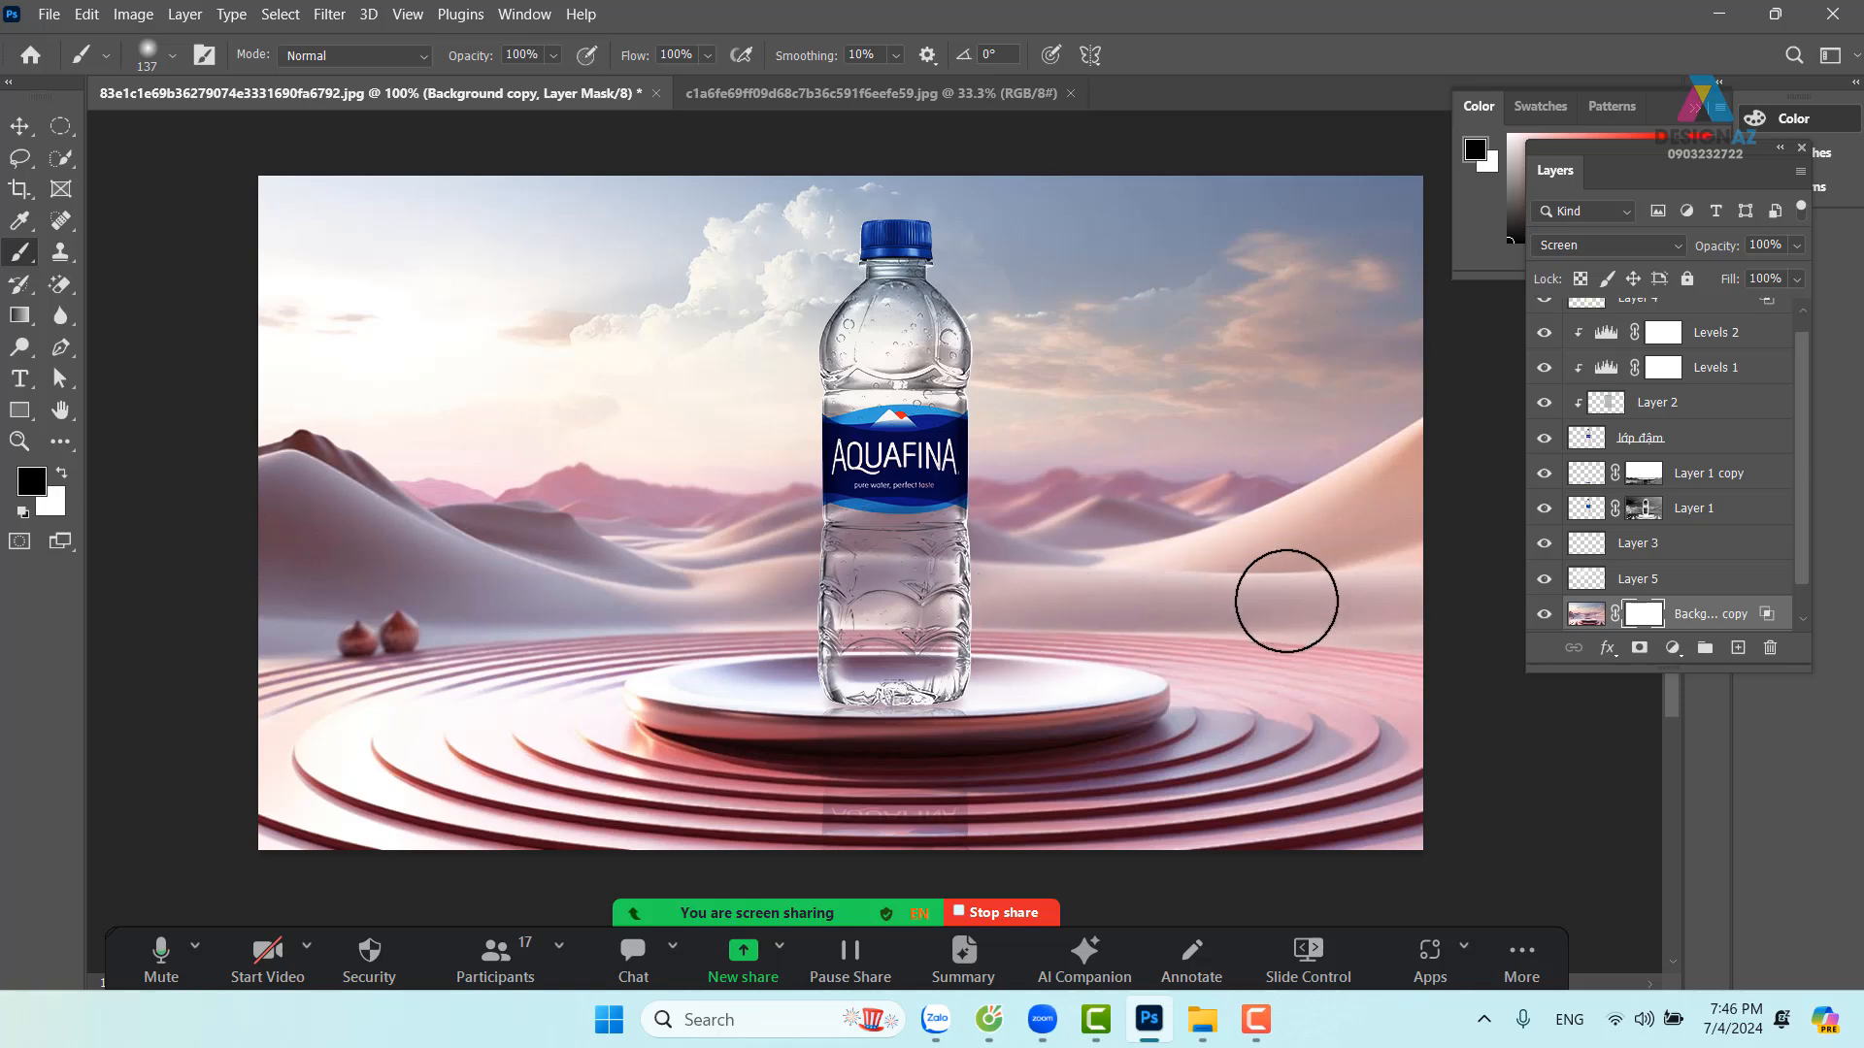
Undo a test stroke on the mask and invert the mask to solid black
mouse_move(1066, 552)
left_mouse_down()
mouse_move(1233, 517)
mouse_move(1494, 404)
left_mouse_up()
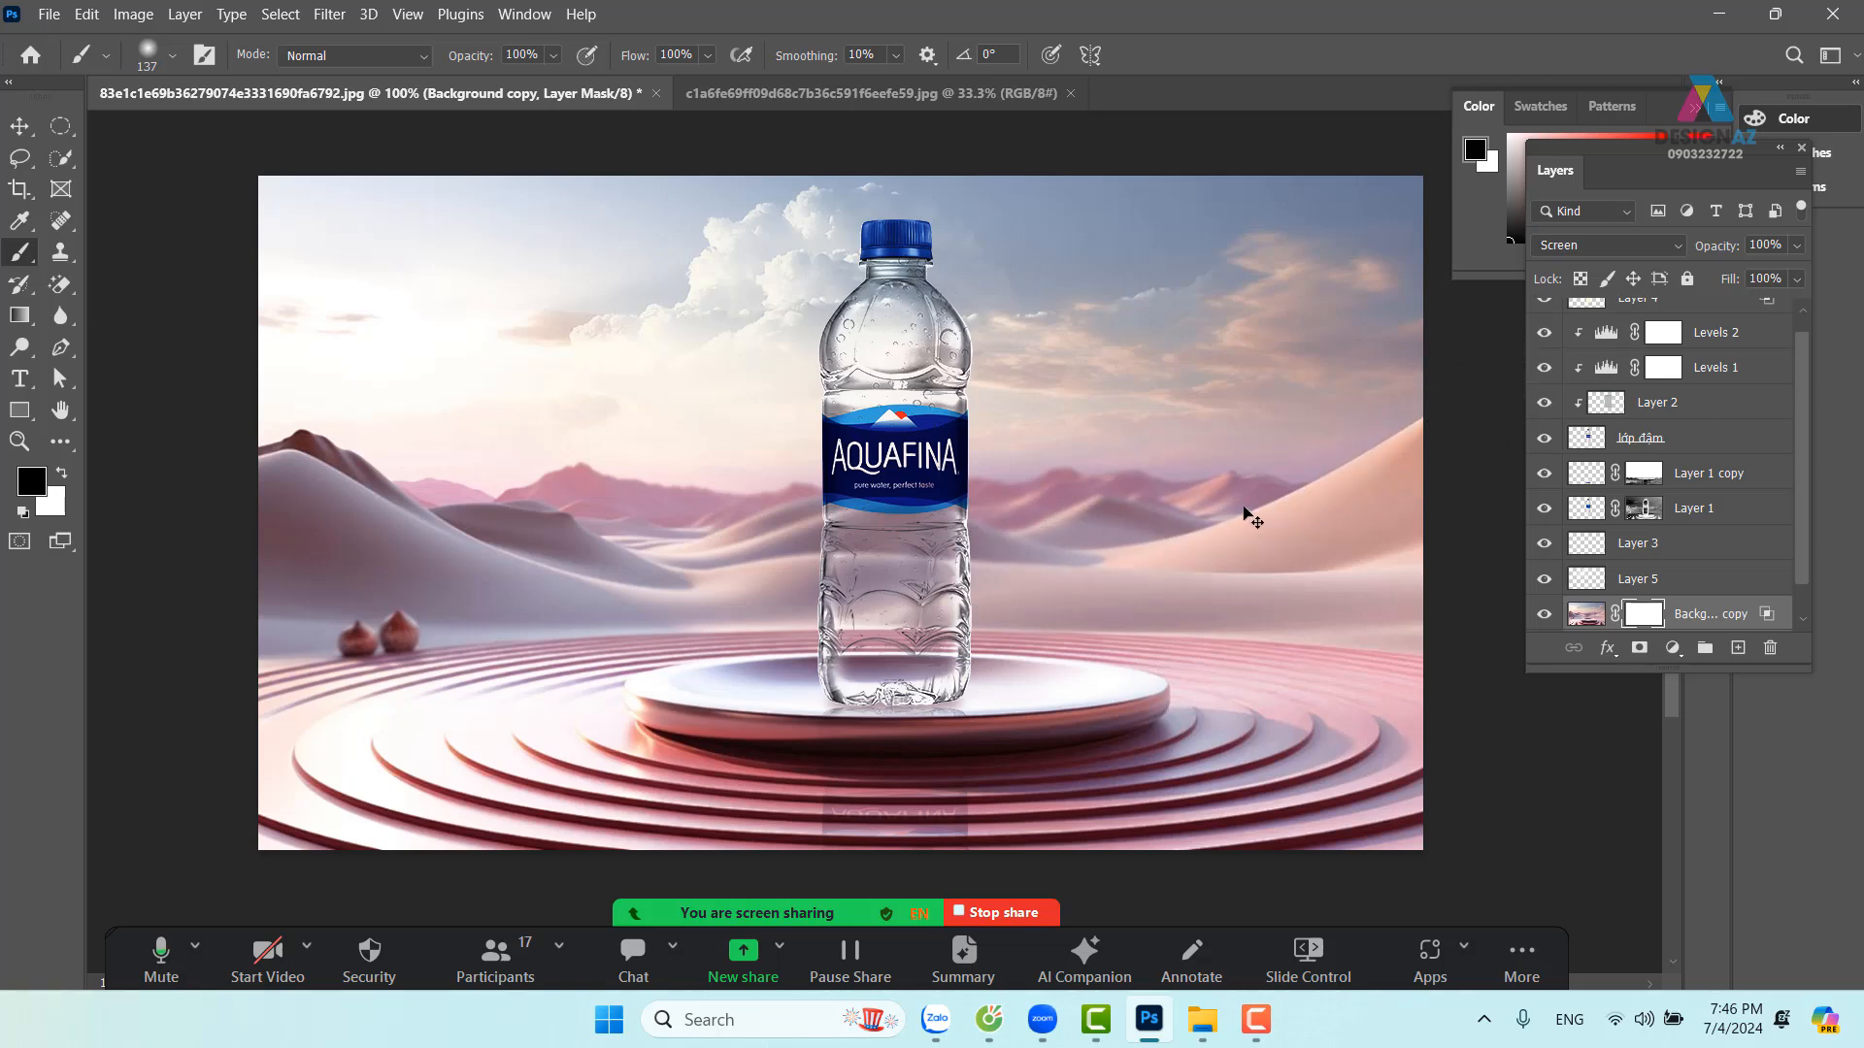
key("ctrl+z")
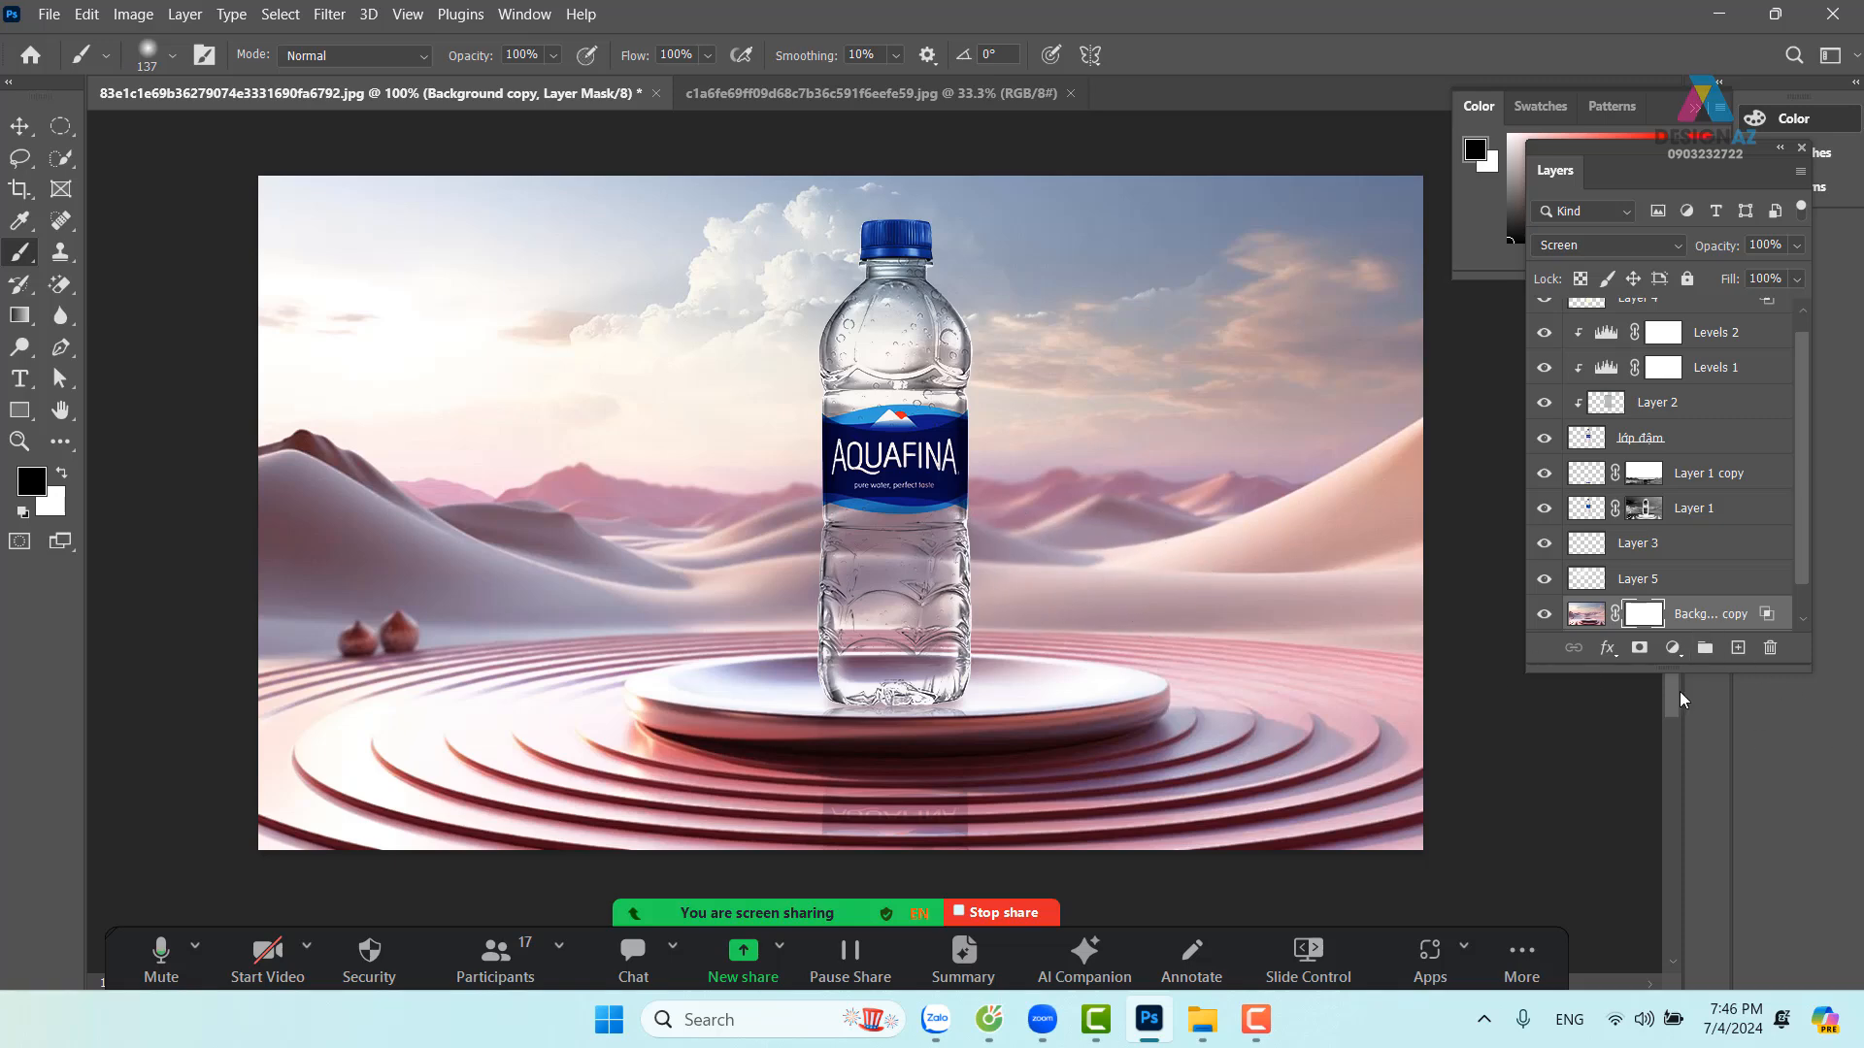
key("ctrl+i")
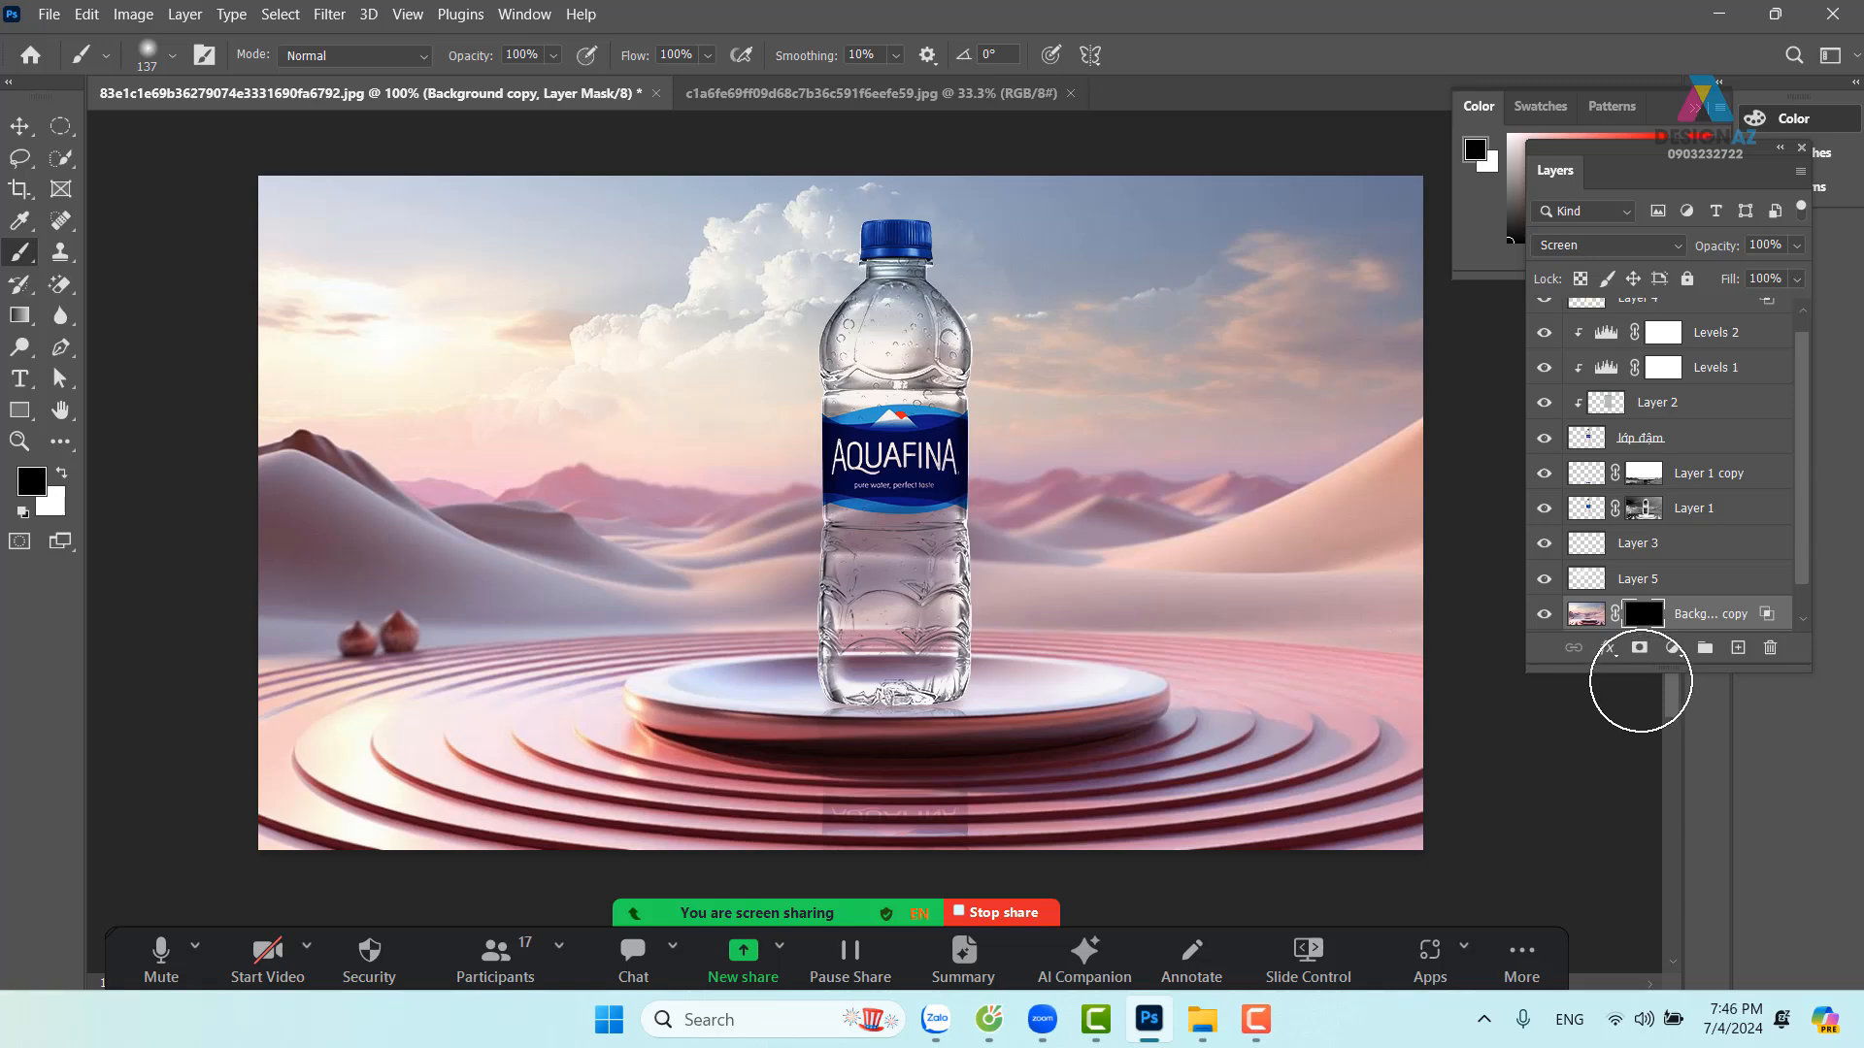
Brush white at 53% opacity on the mask across the dunes toward the bottle, then compare
key("x")
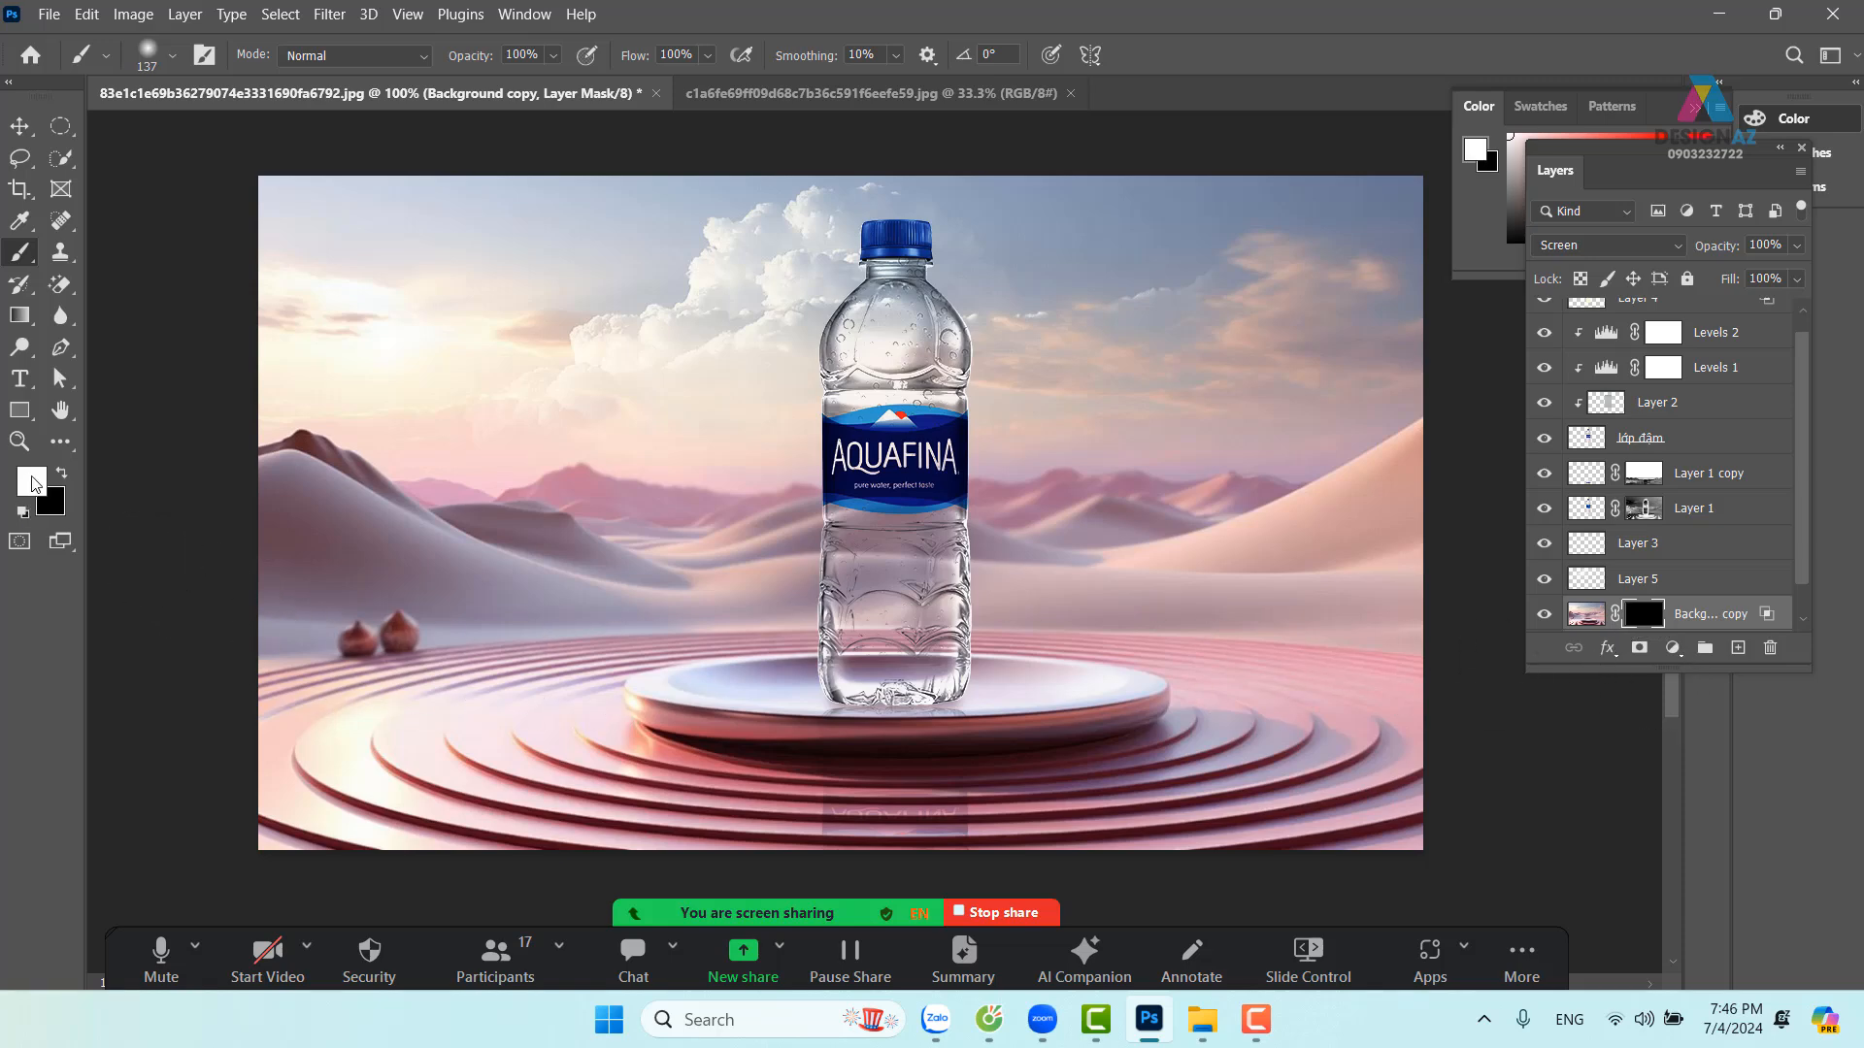
left_click(552, 55)
left_click(539, 81)
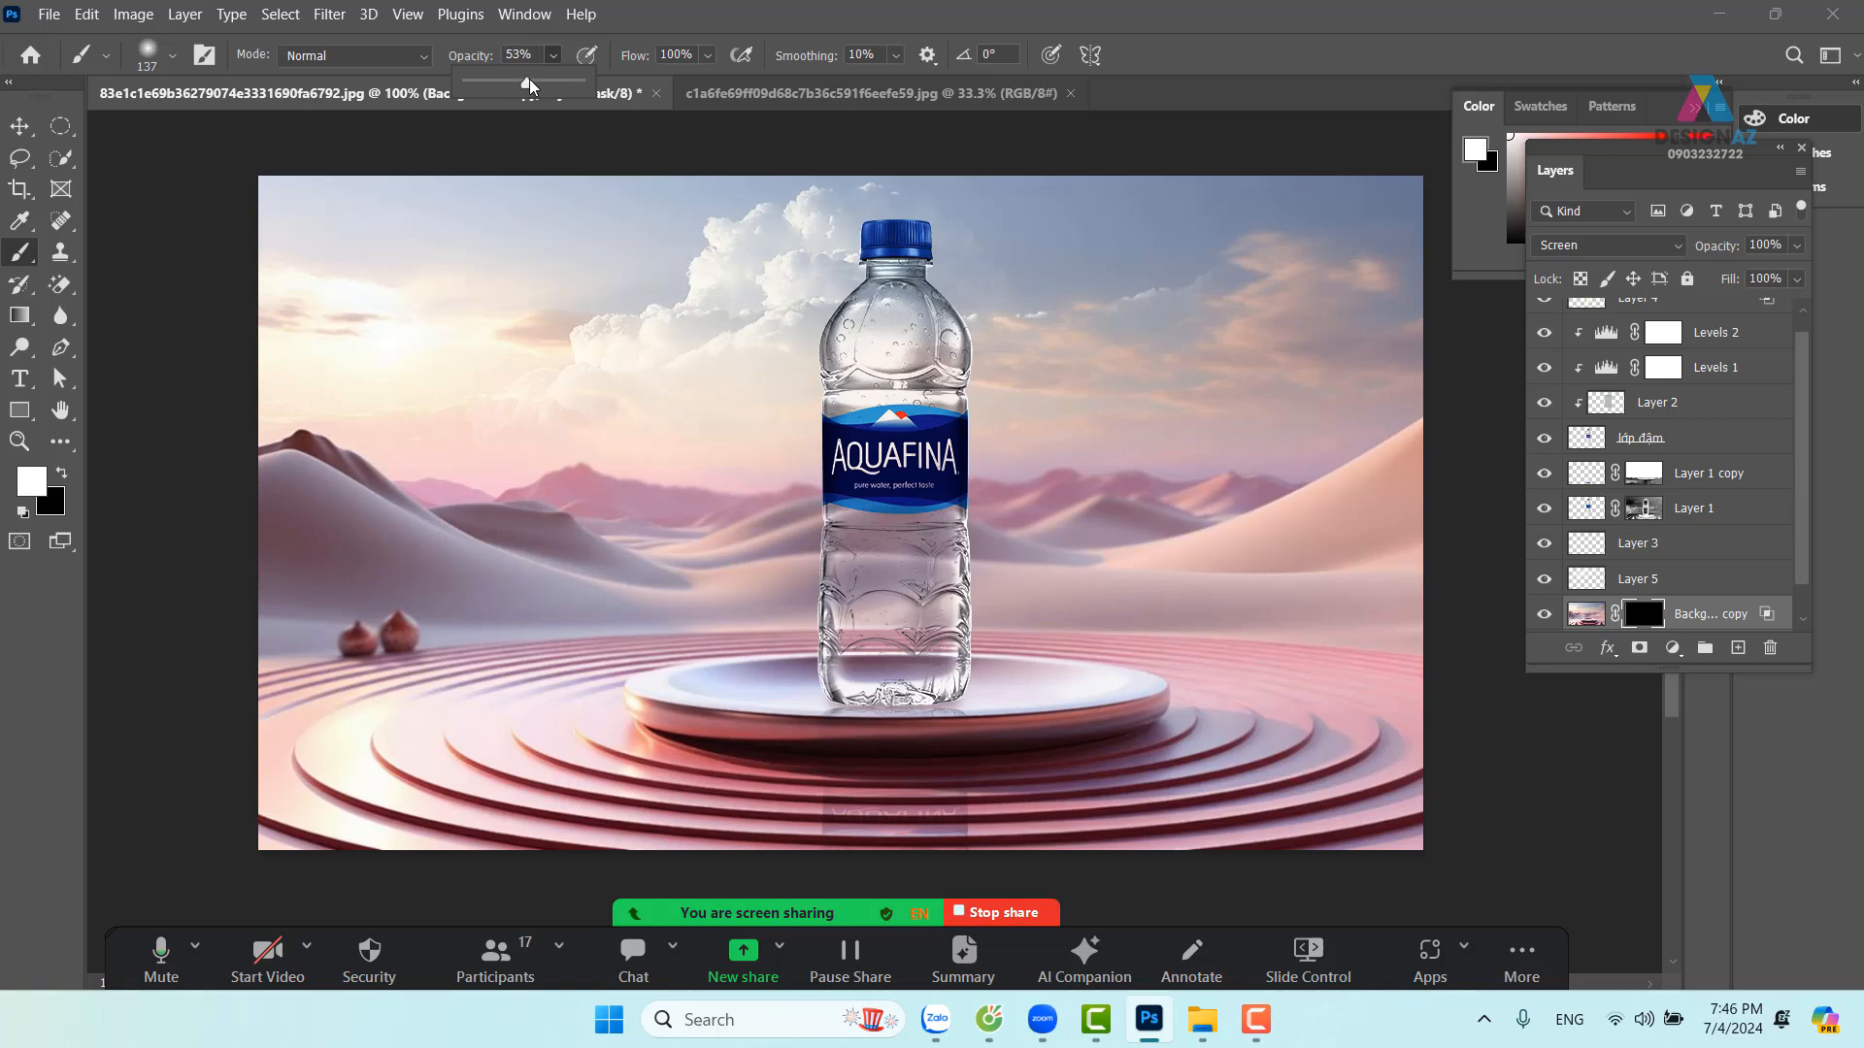
mouse_move(1144, 579)
left_mouse_down()
mouse_move(1401, 557)
mouse_move(1192, 577)
left_mouse_up()
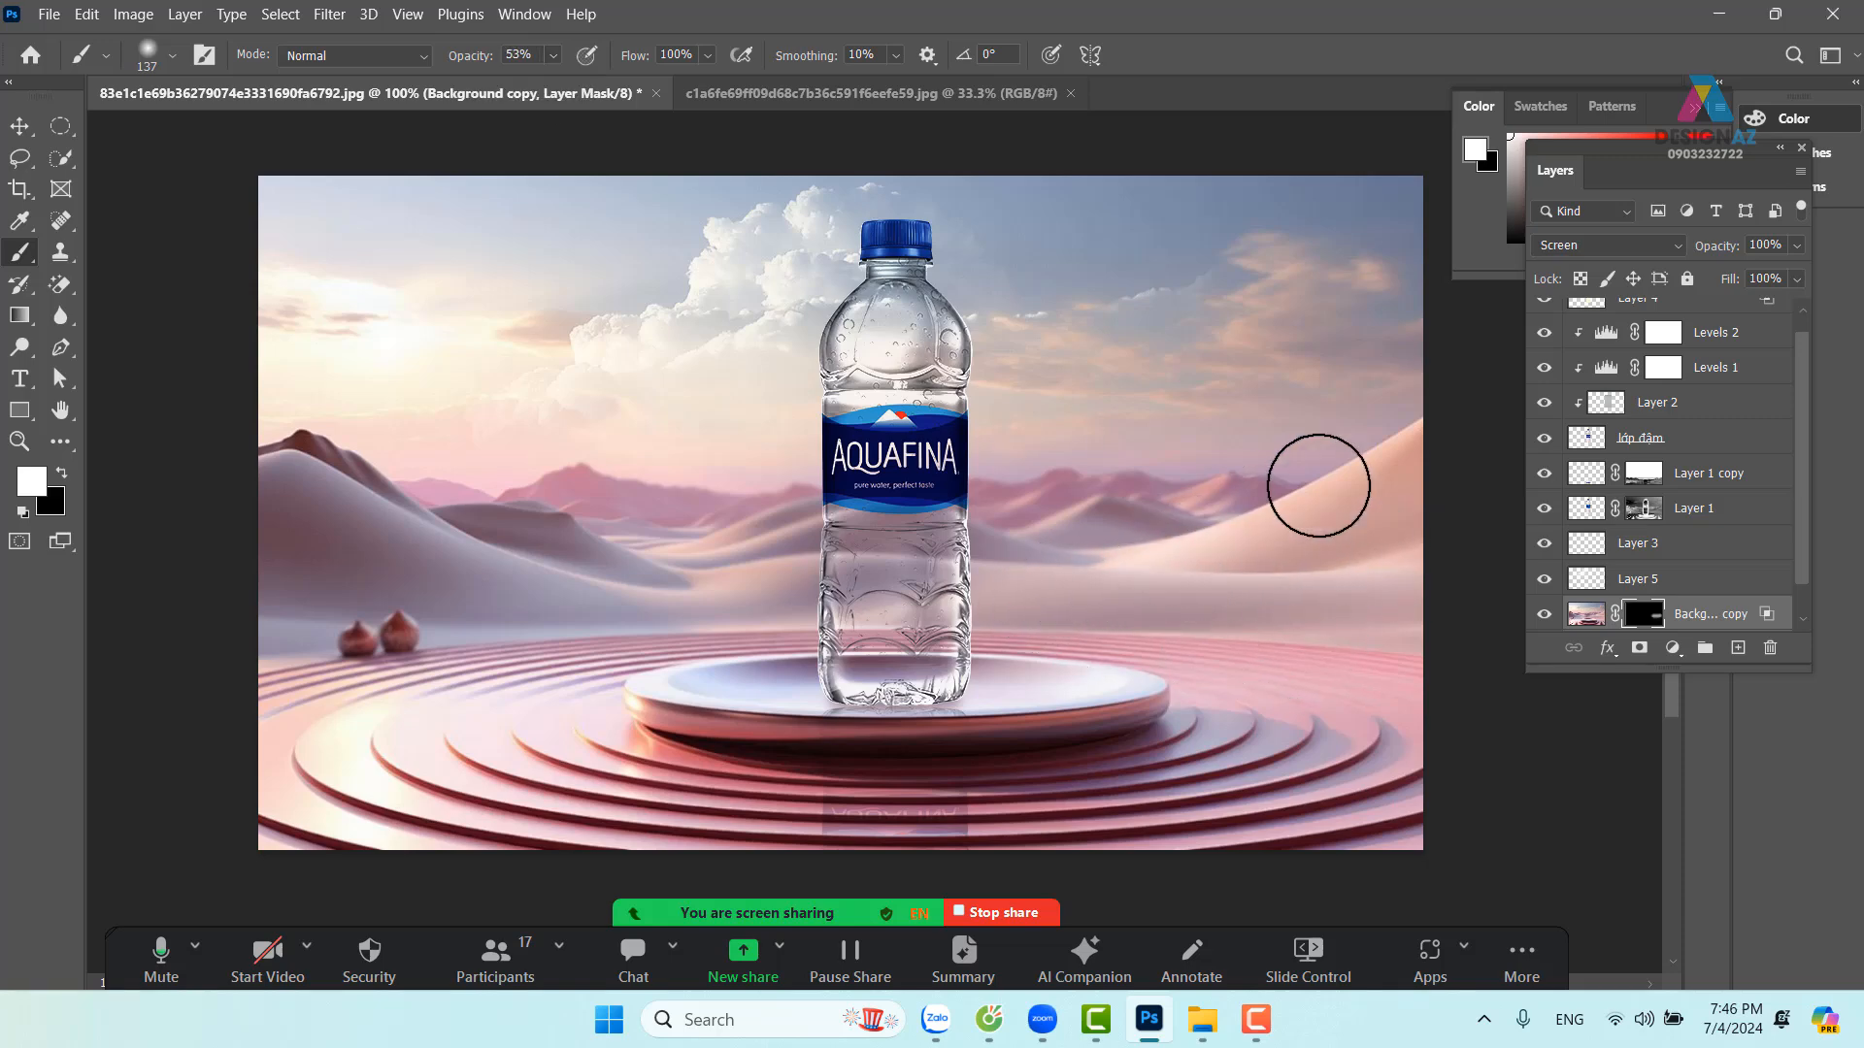
mouse_move(1318, 485)
left_mouse_down()
mouse_move(1394, 470)
mouse_move(952, 545)
mouse_move(1377, 558)
mouse_move(820, 568)
left_mouse_up()
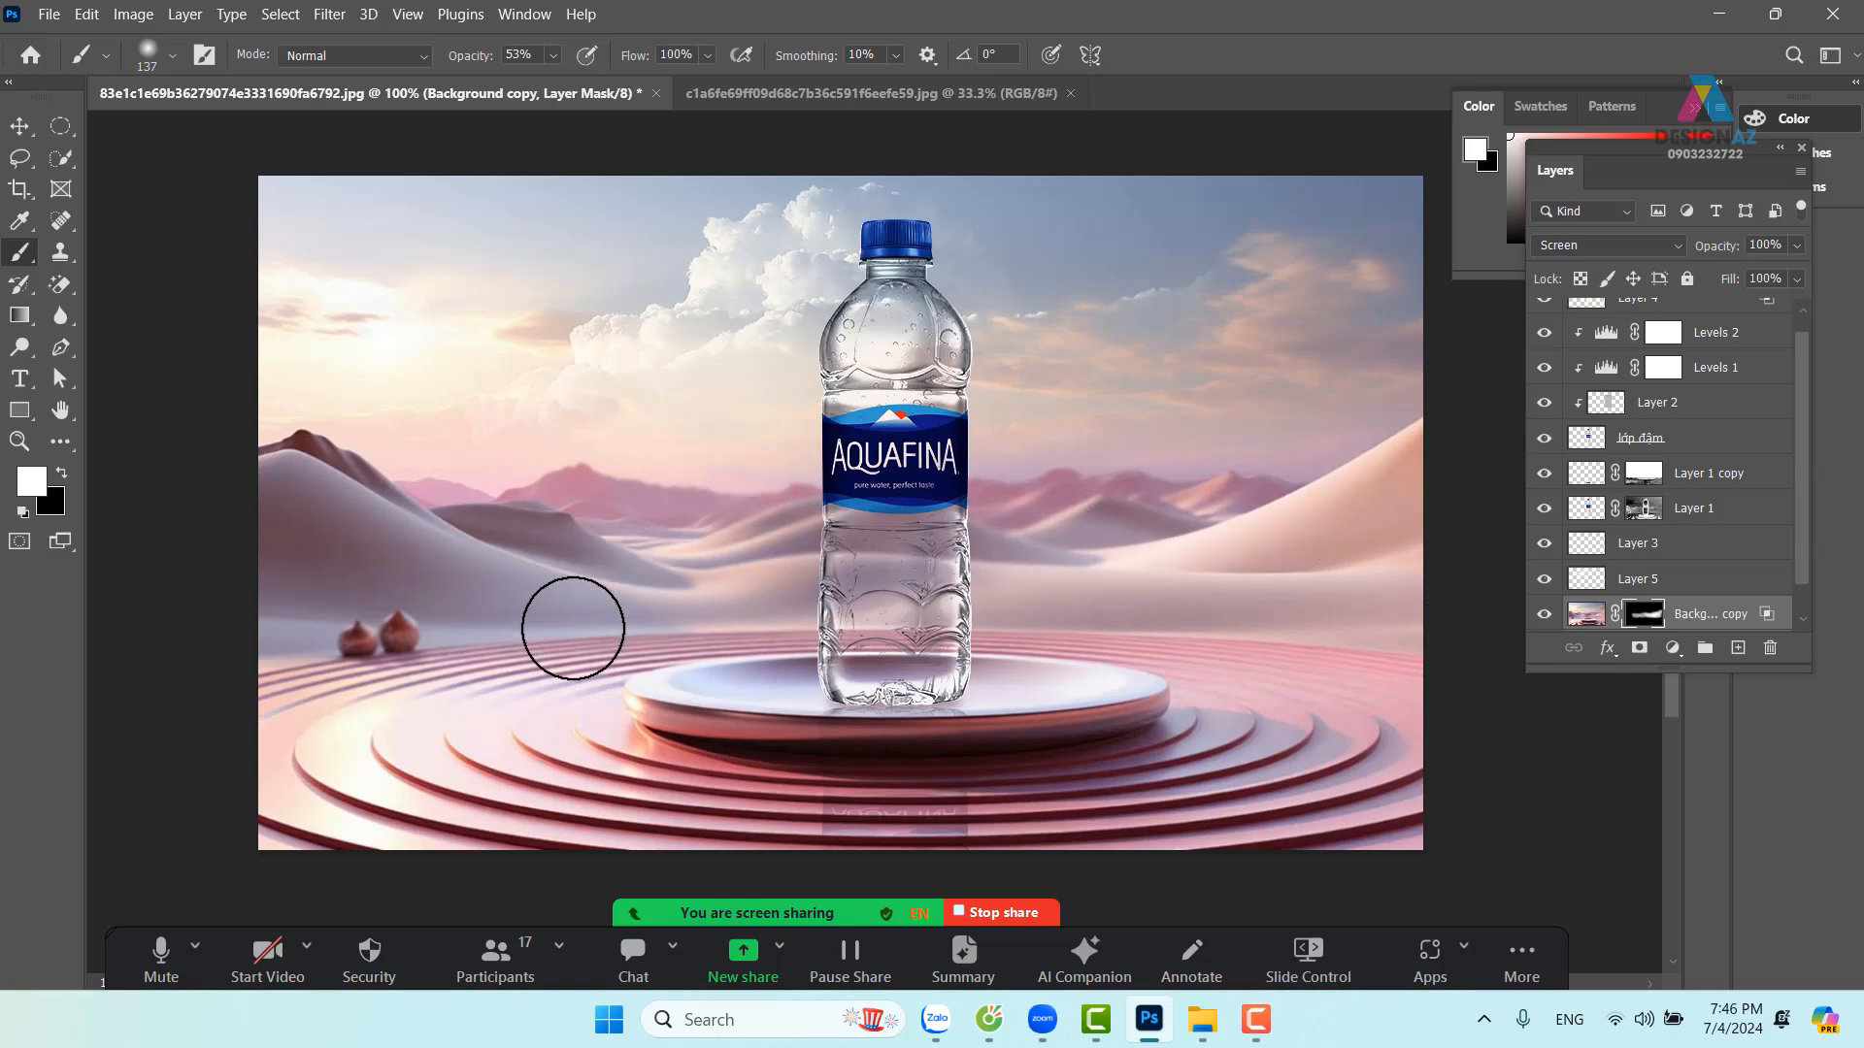
left_click(1543, 614)
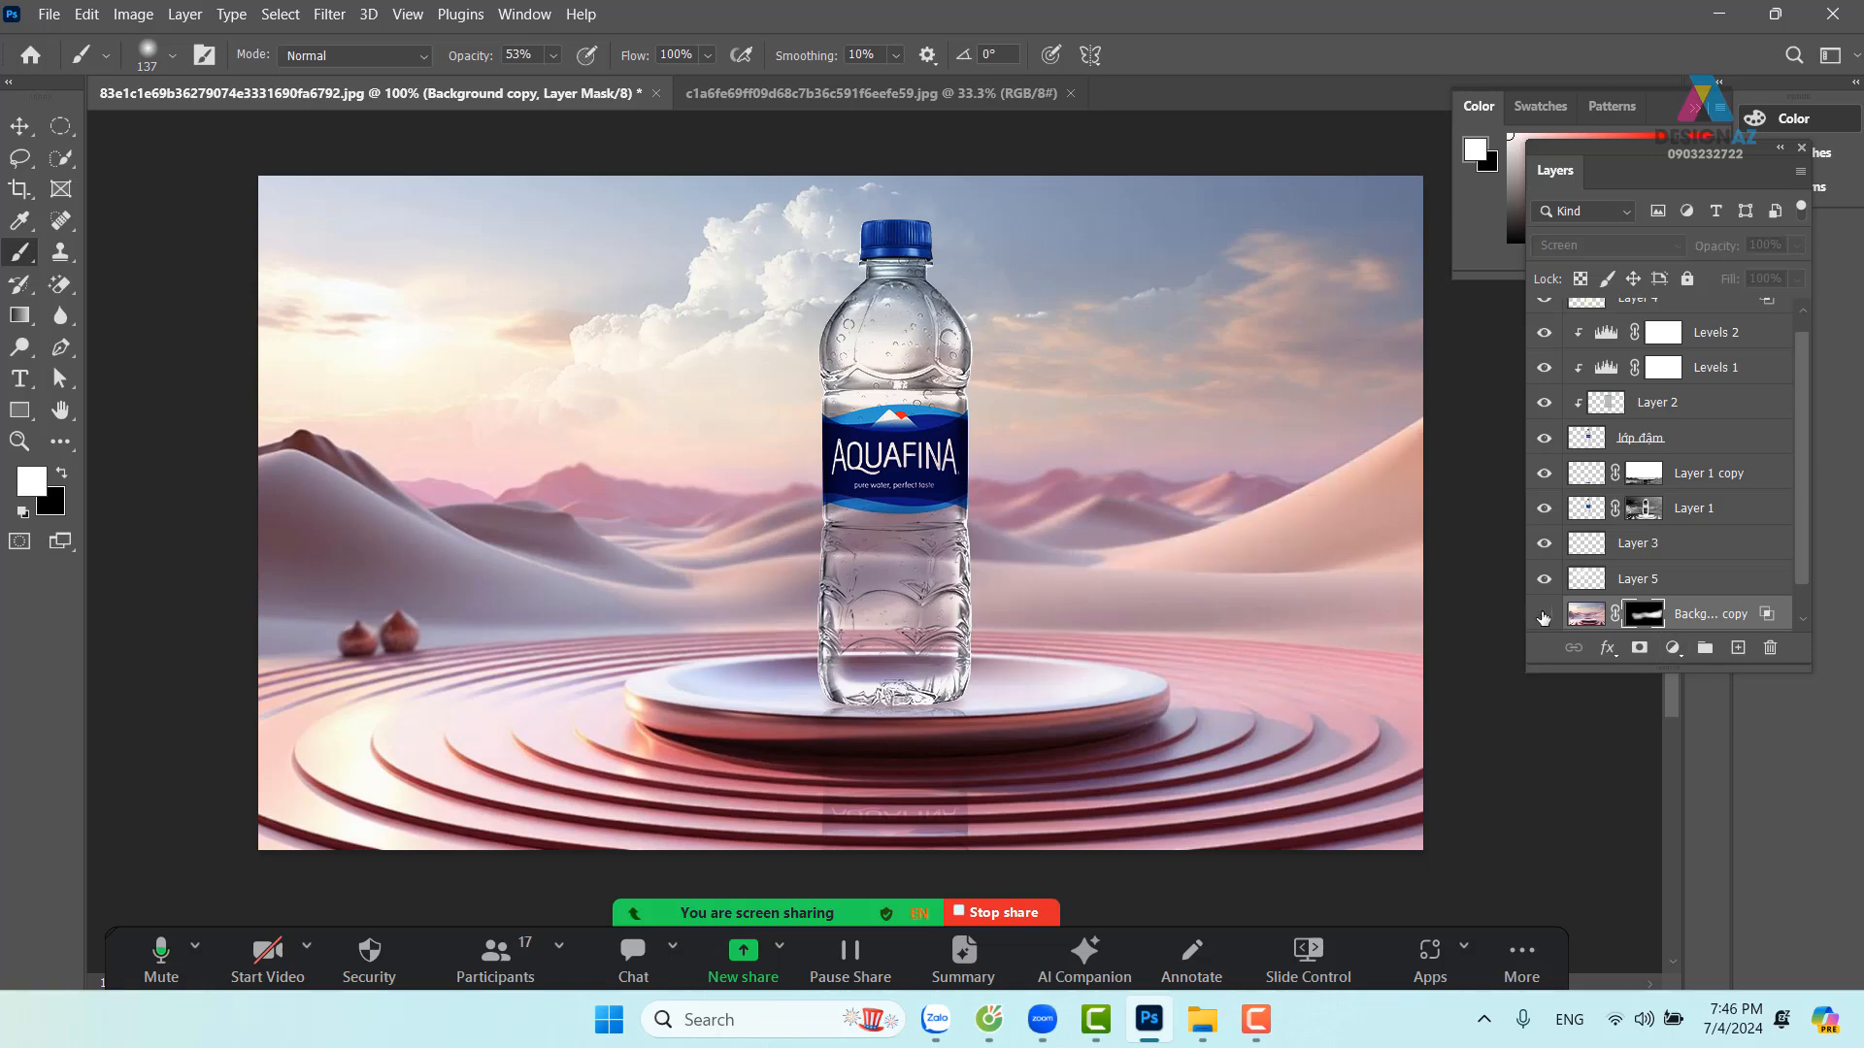
left_click(1544, 614)
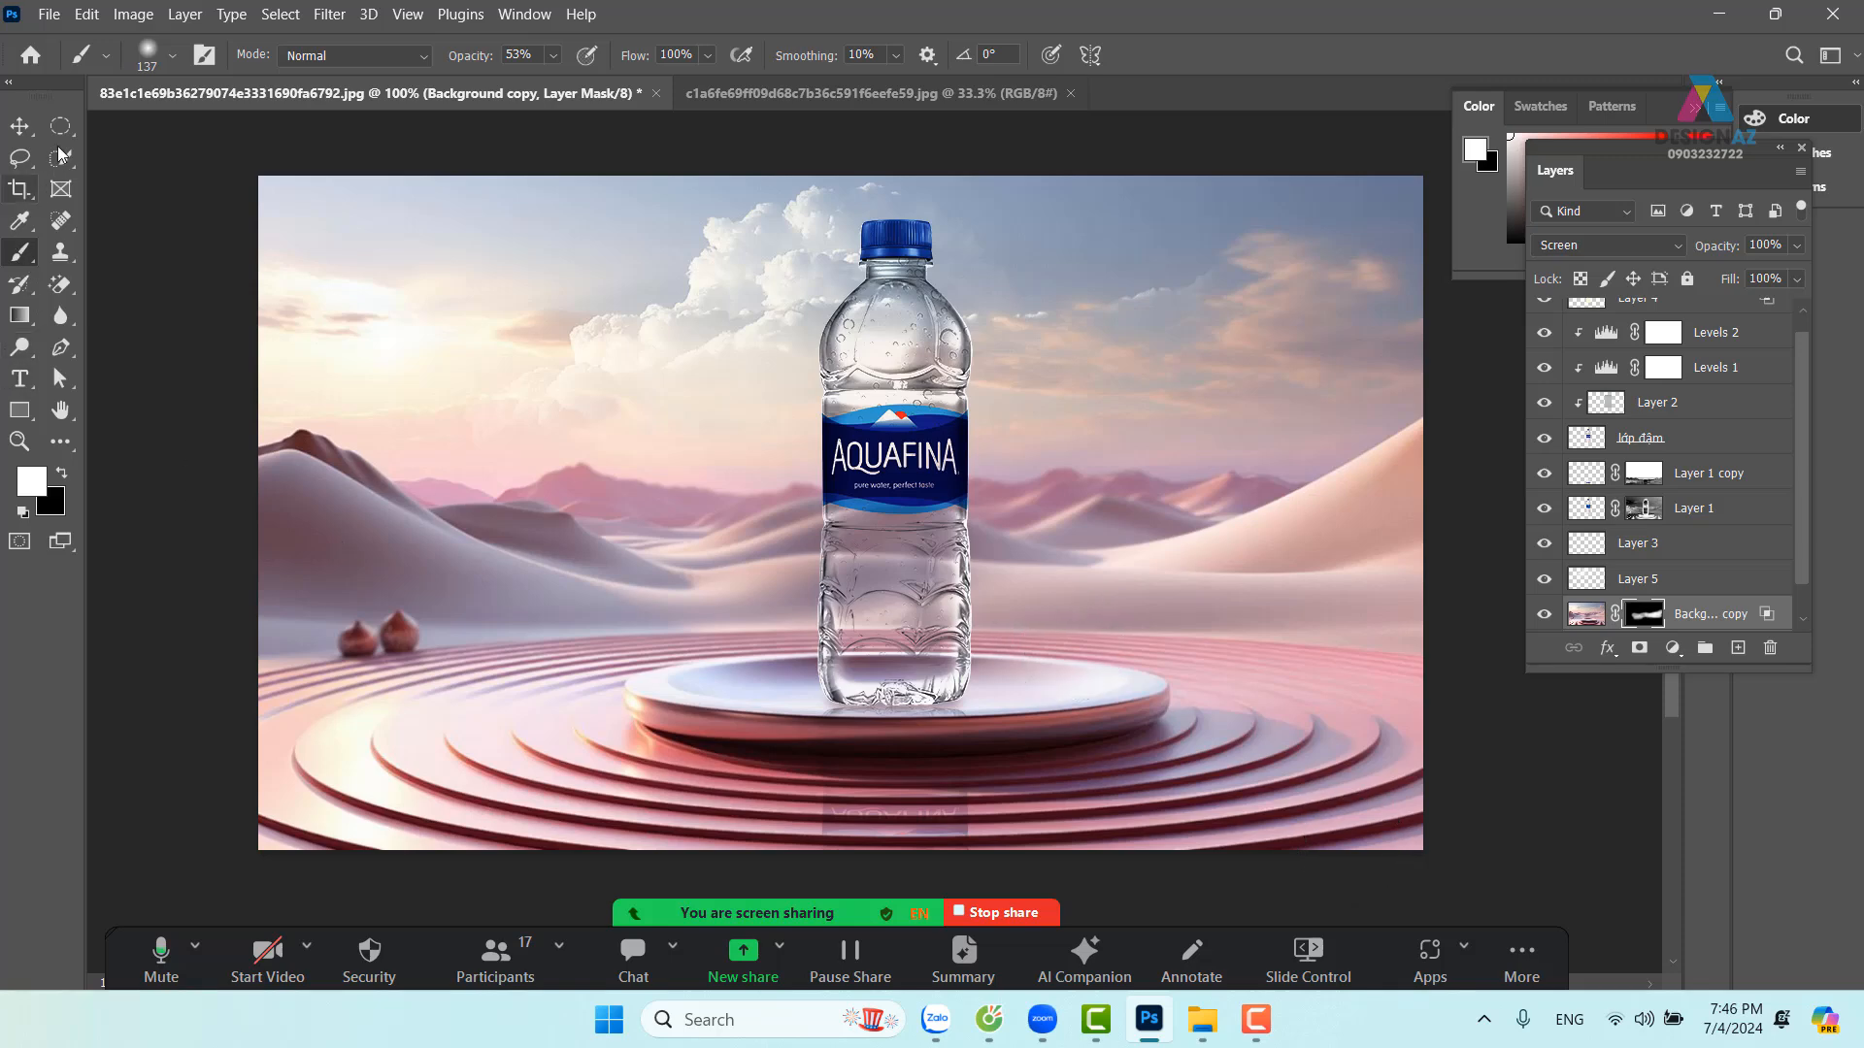
Set the brush to a hard round 14 px tip at 100% opacity
left_click(174, 56)
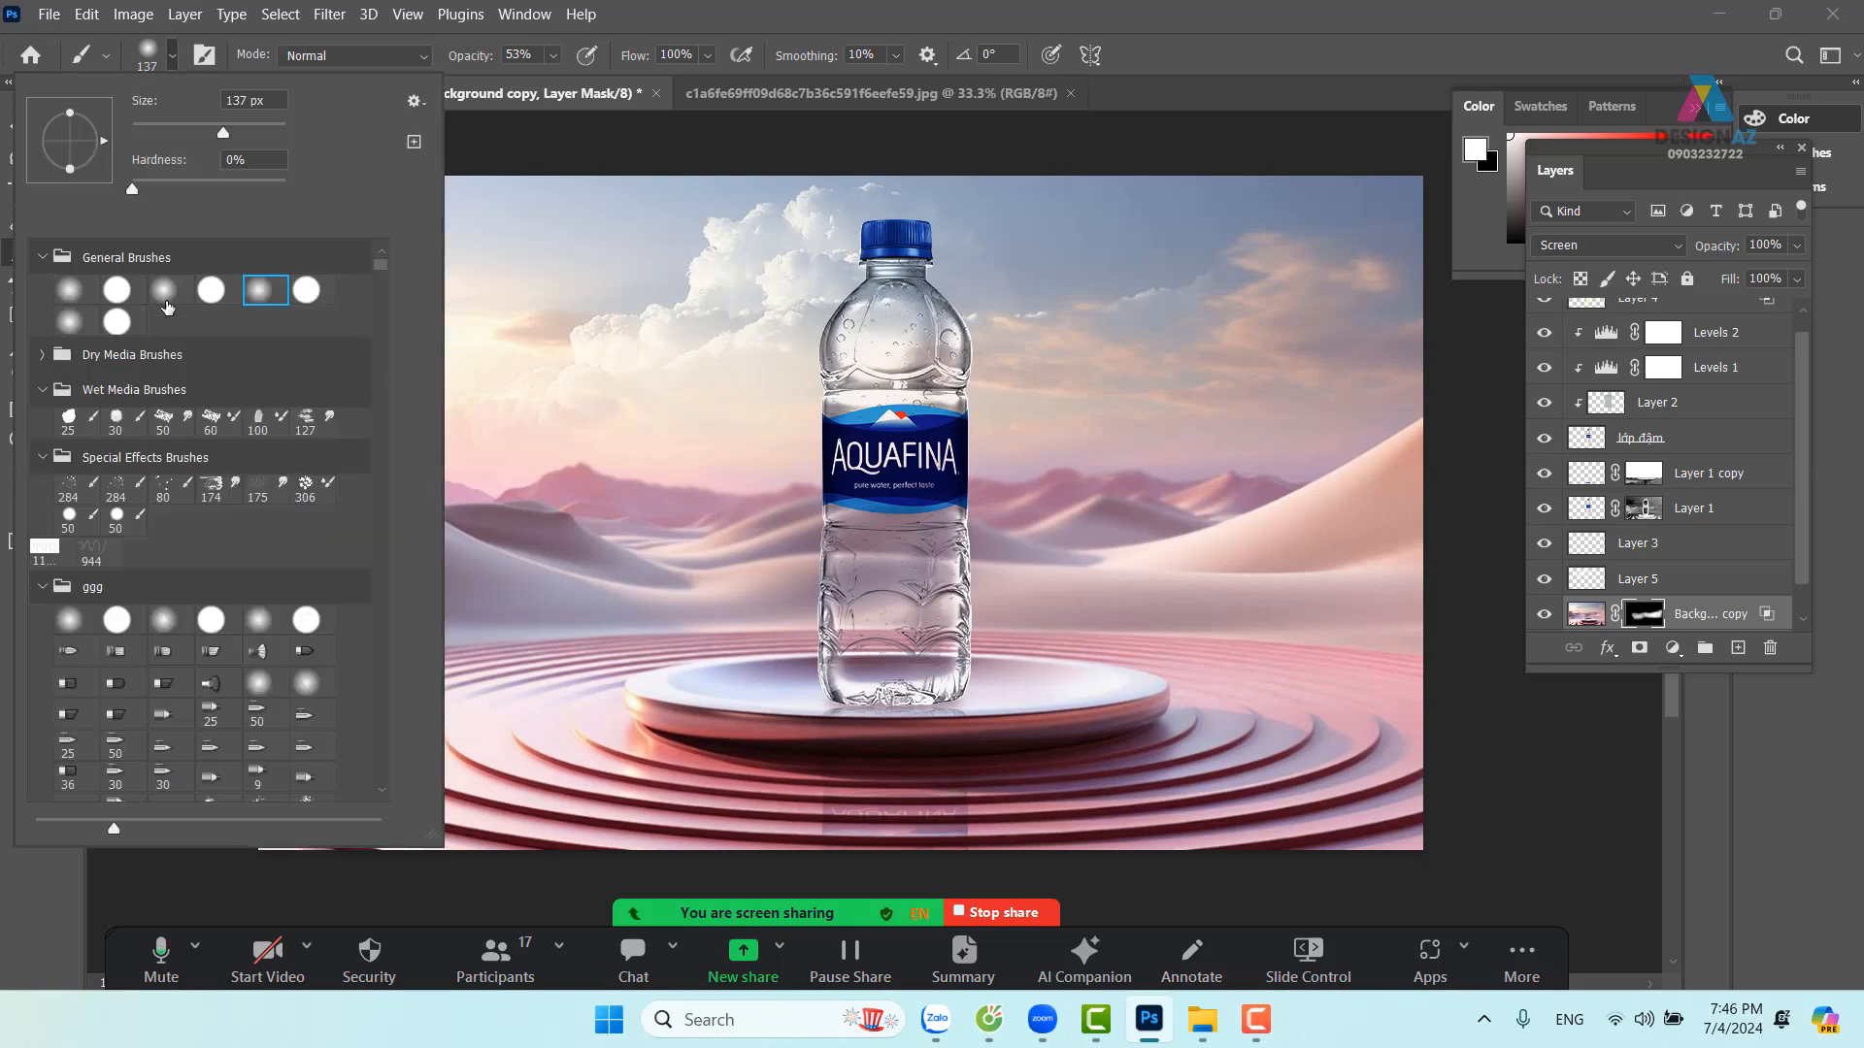
left_click(117, 291)
left_click_drag(218, 131, 141, 132)
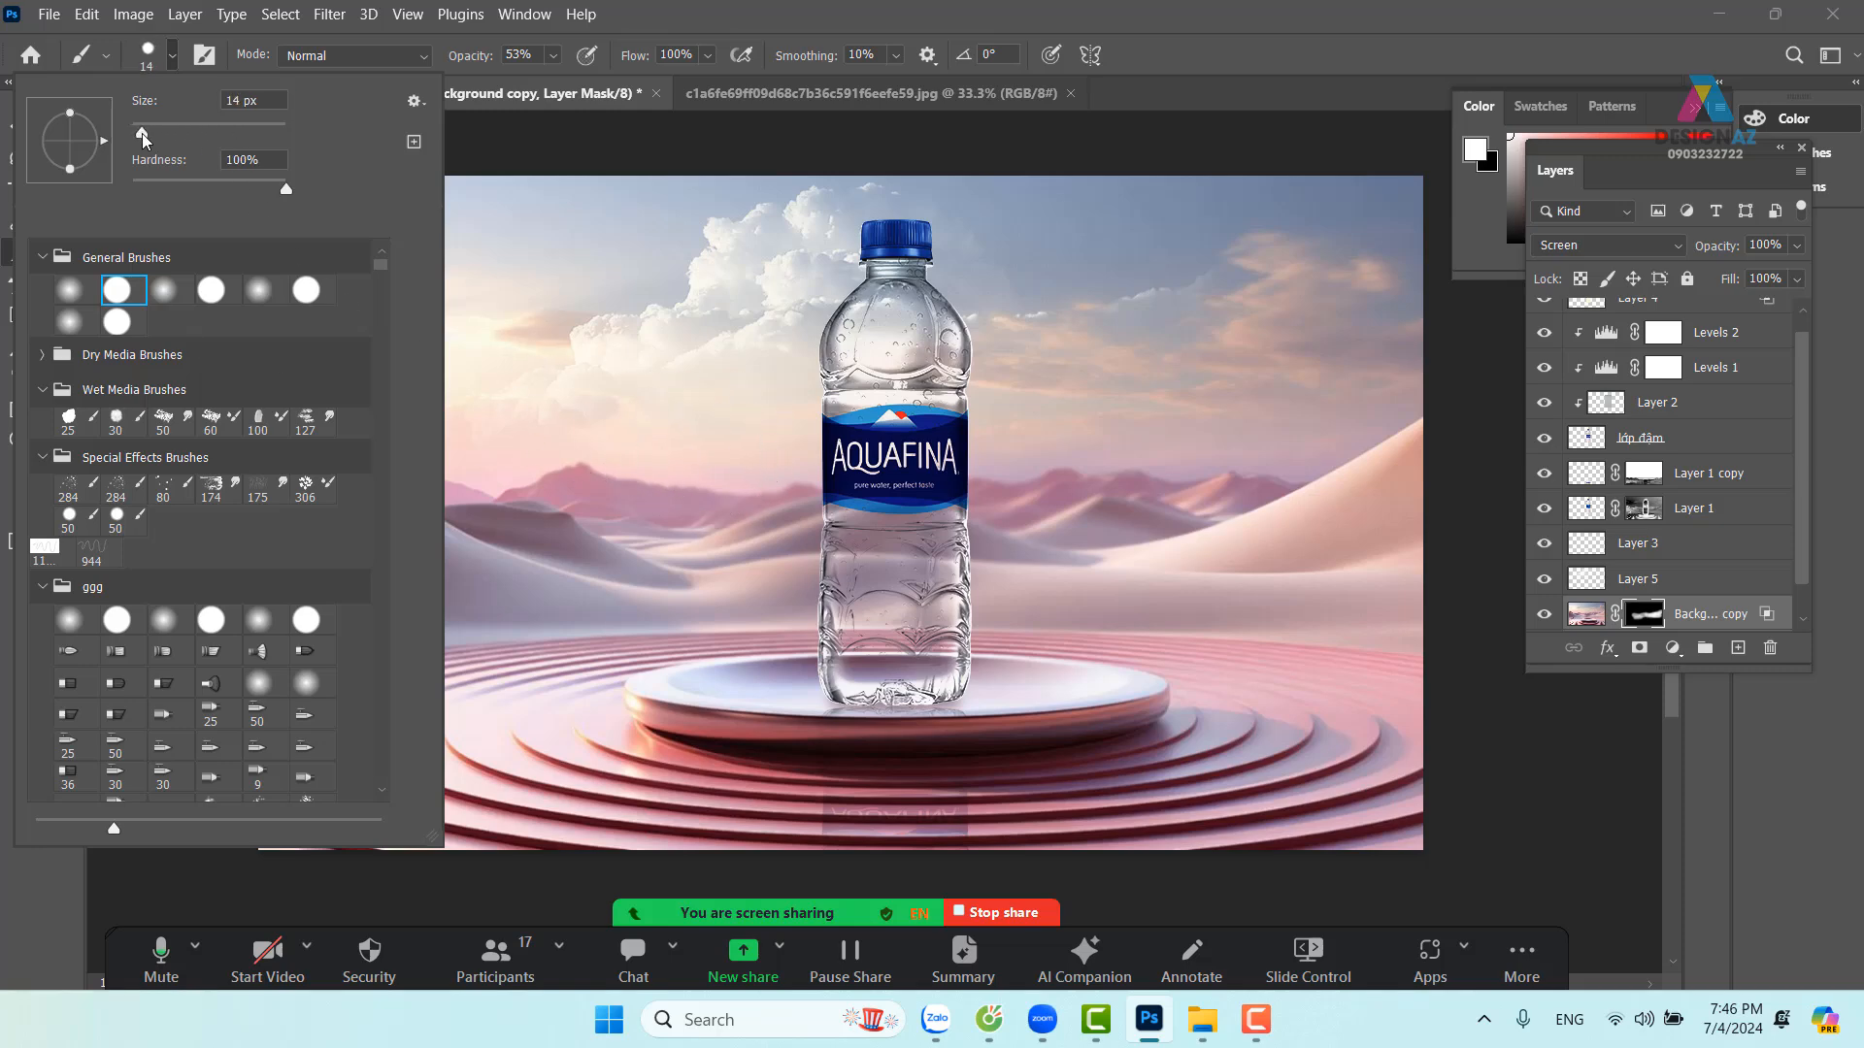
left_click(597, 391)
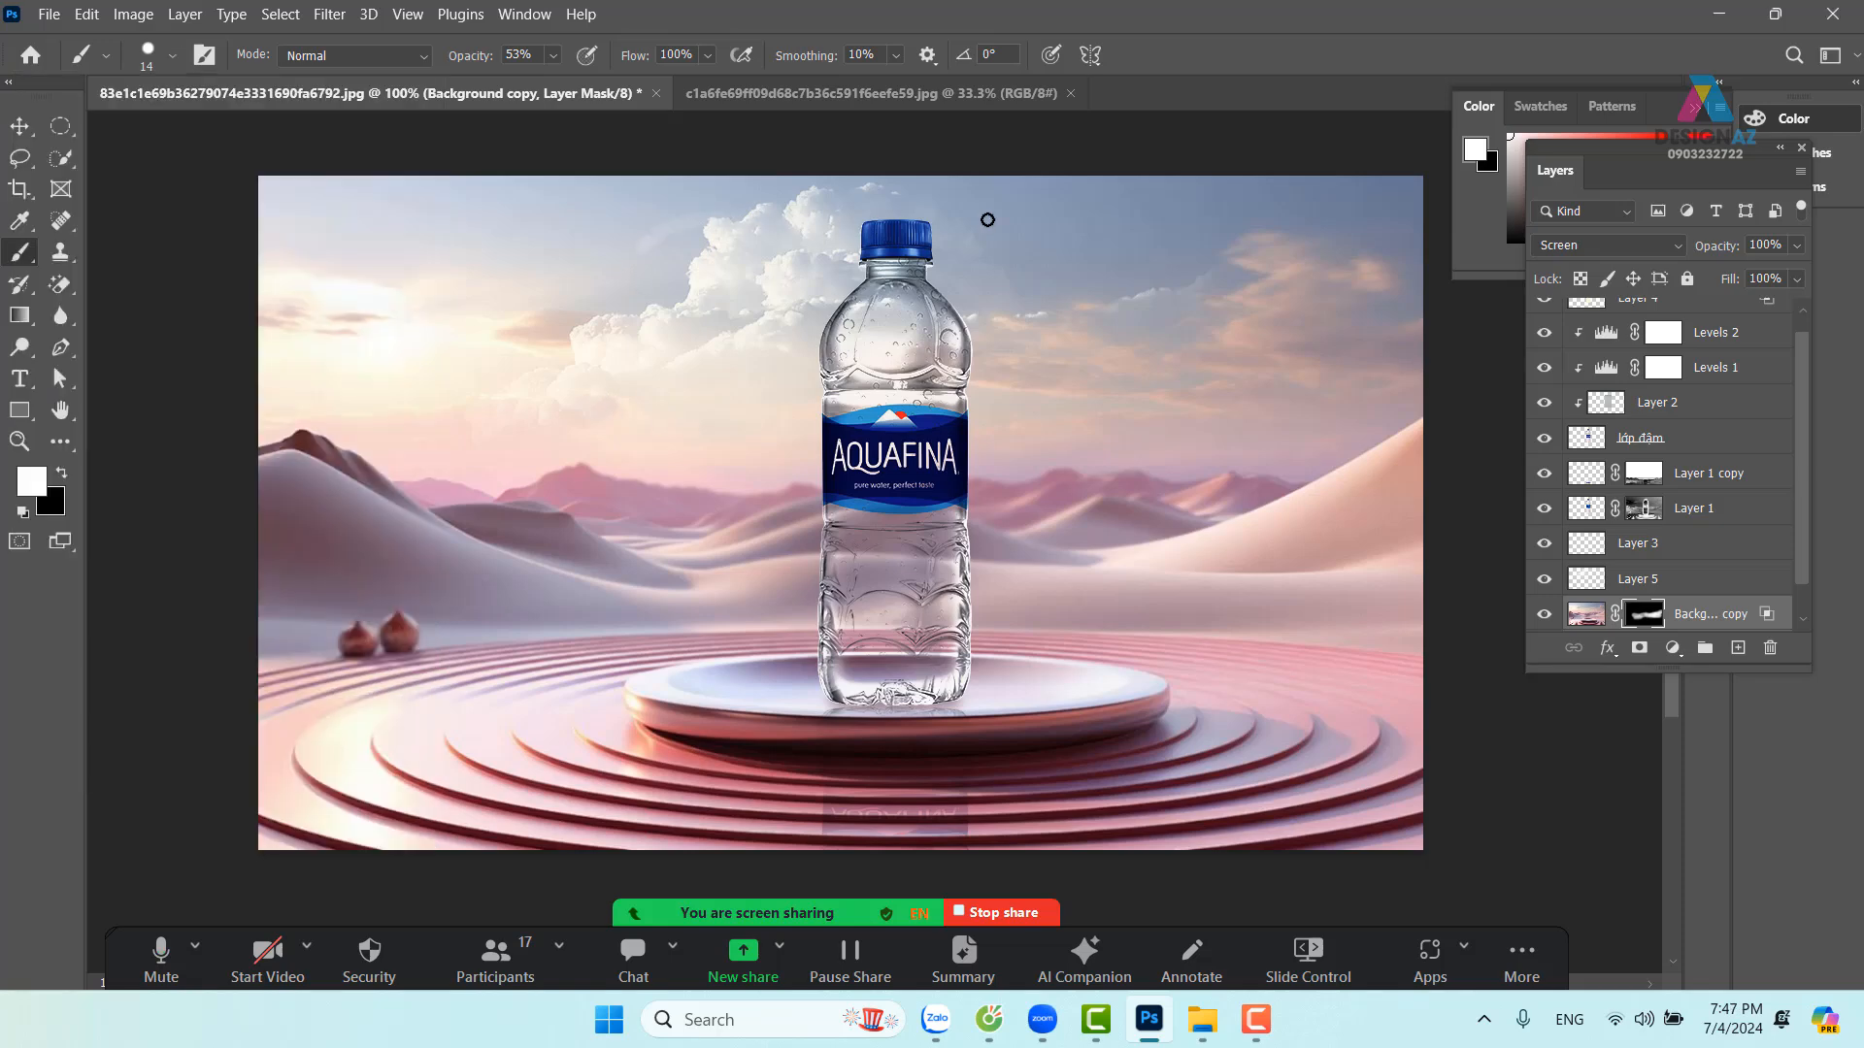
left_click(553, 55)
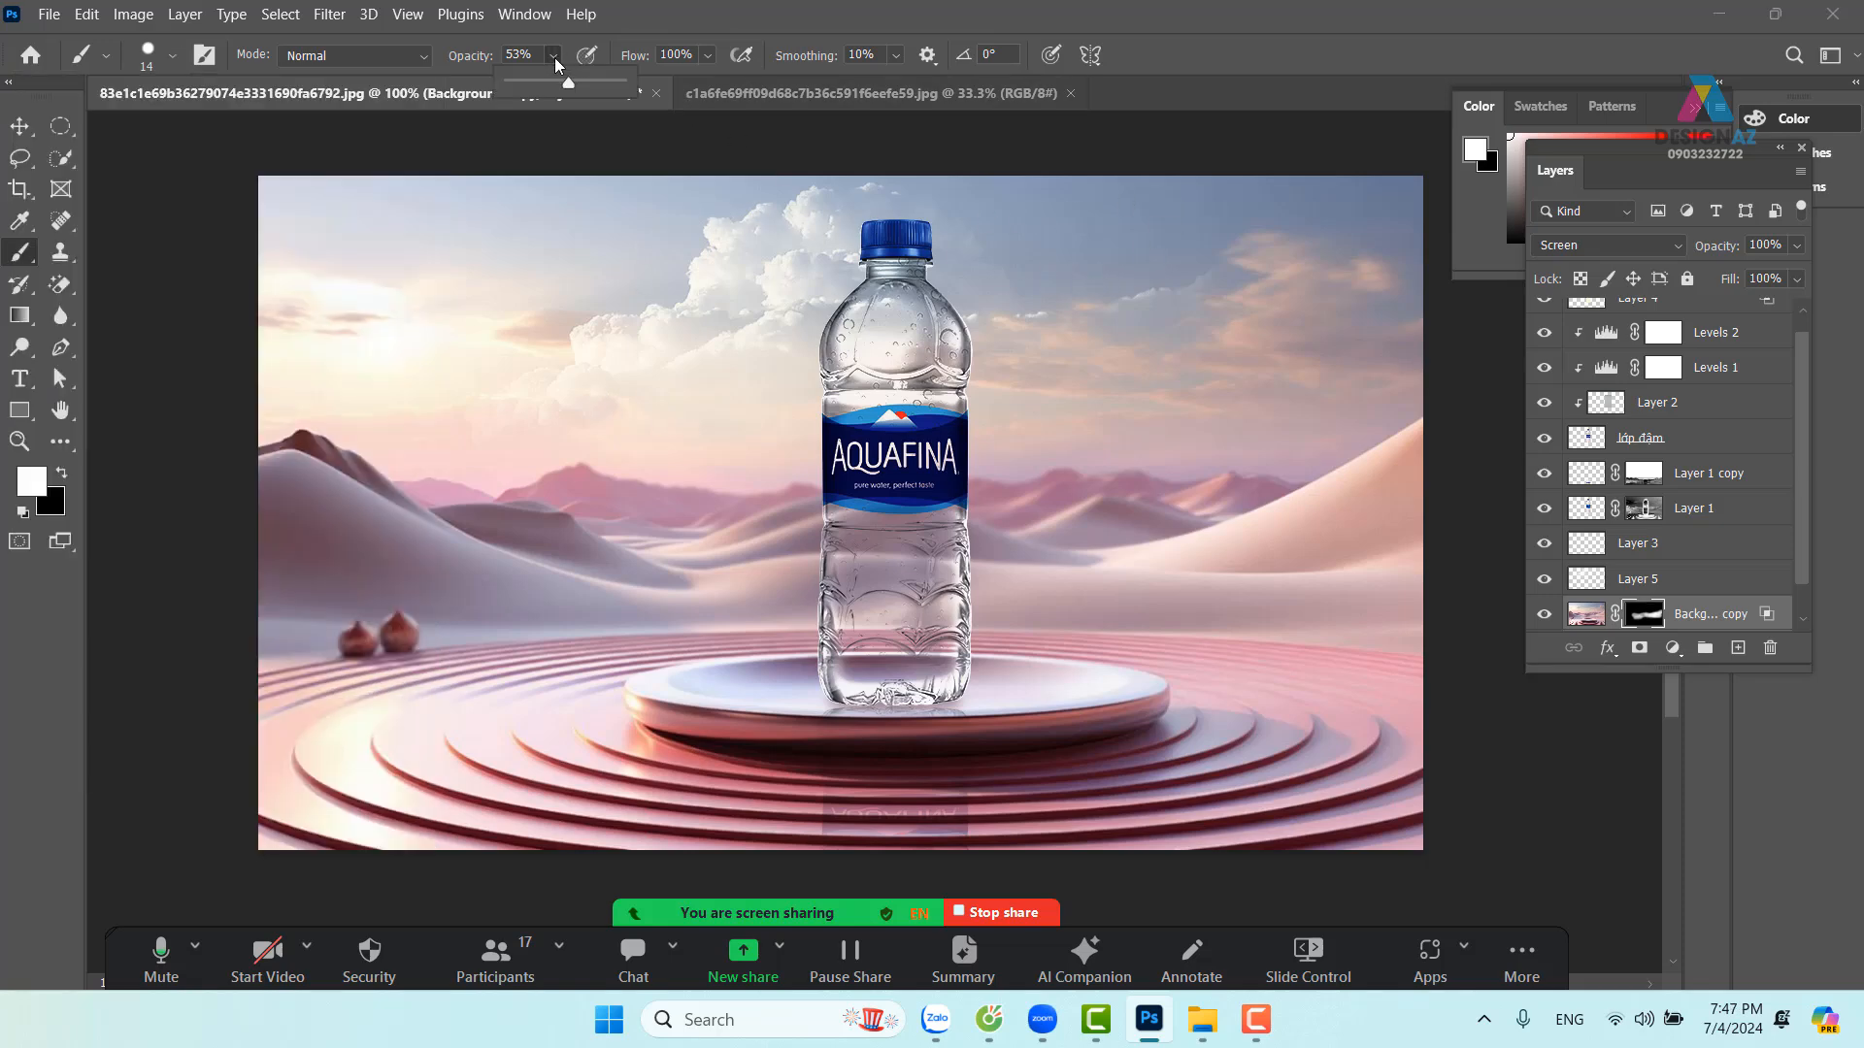
left_click_drag(571, 84, 781, 83)
Add an empty Layer 6 above Layer 4, discarding a test stroke across the sky
left_click_drag(1803, 495, 1807, 405)
left_click(1689, 316)
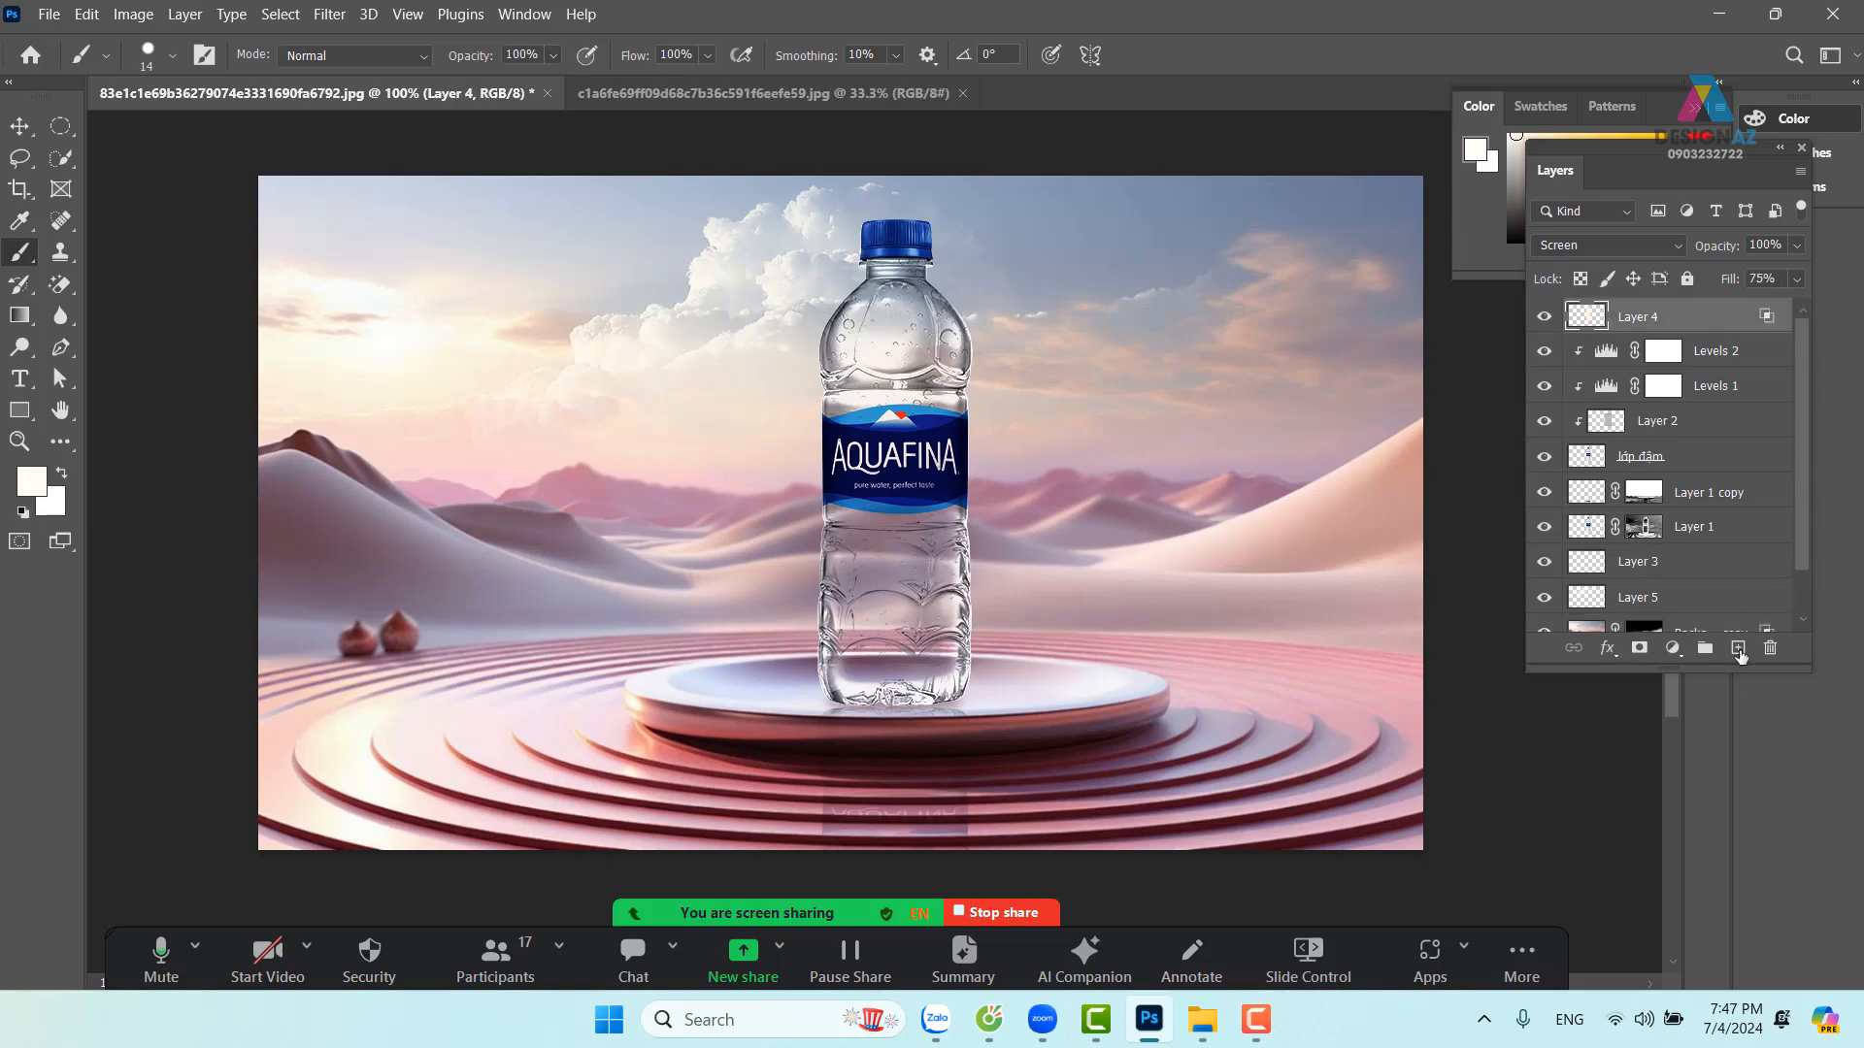
left_click(1737, 649)
mouse_move(561, 358)
left_mouse_down()
mouse_move(730, 248)
mouse_move(1225, 211)
left_mouse_up()
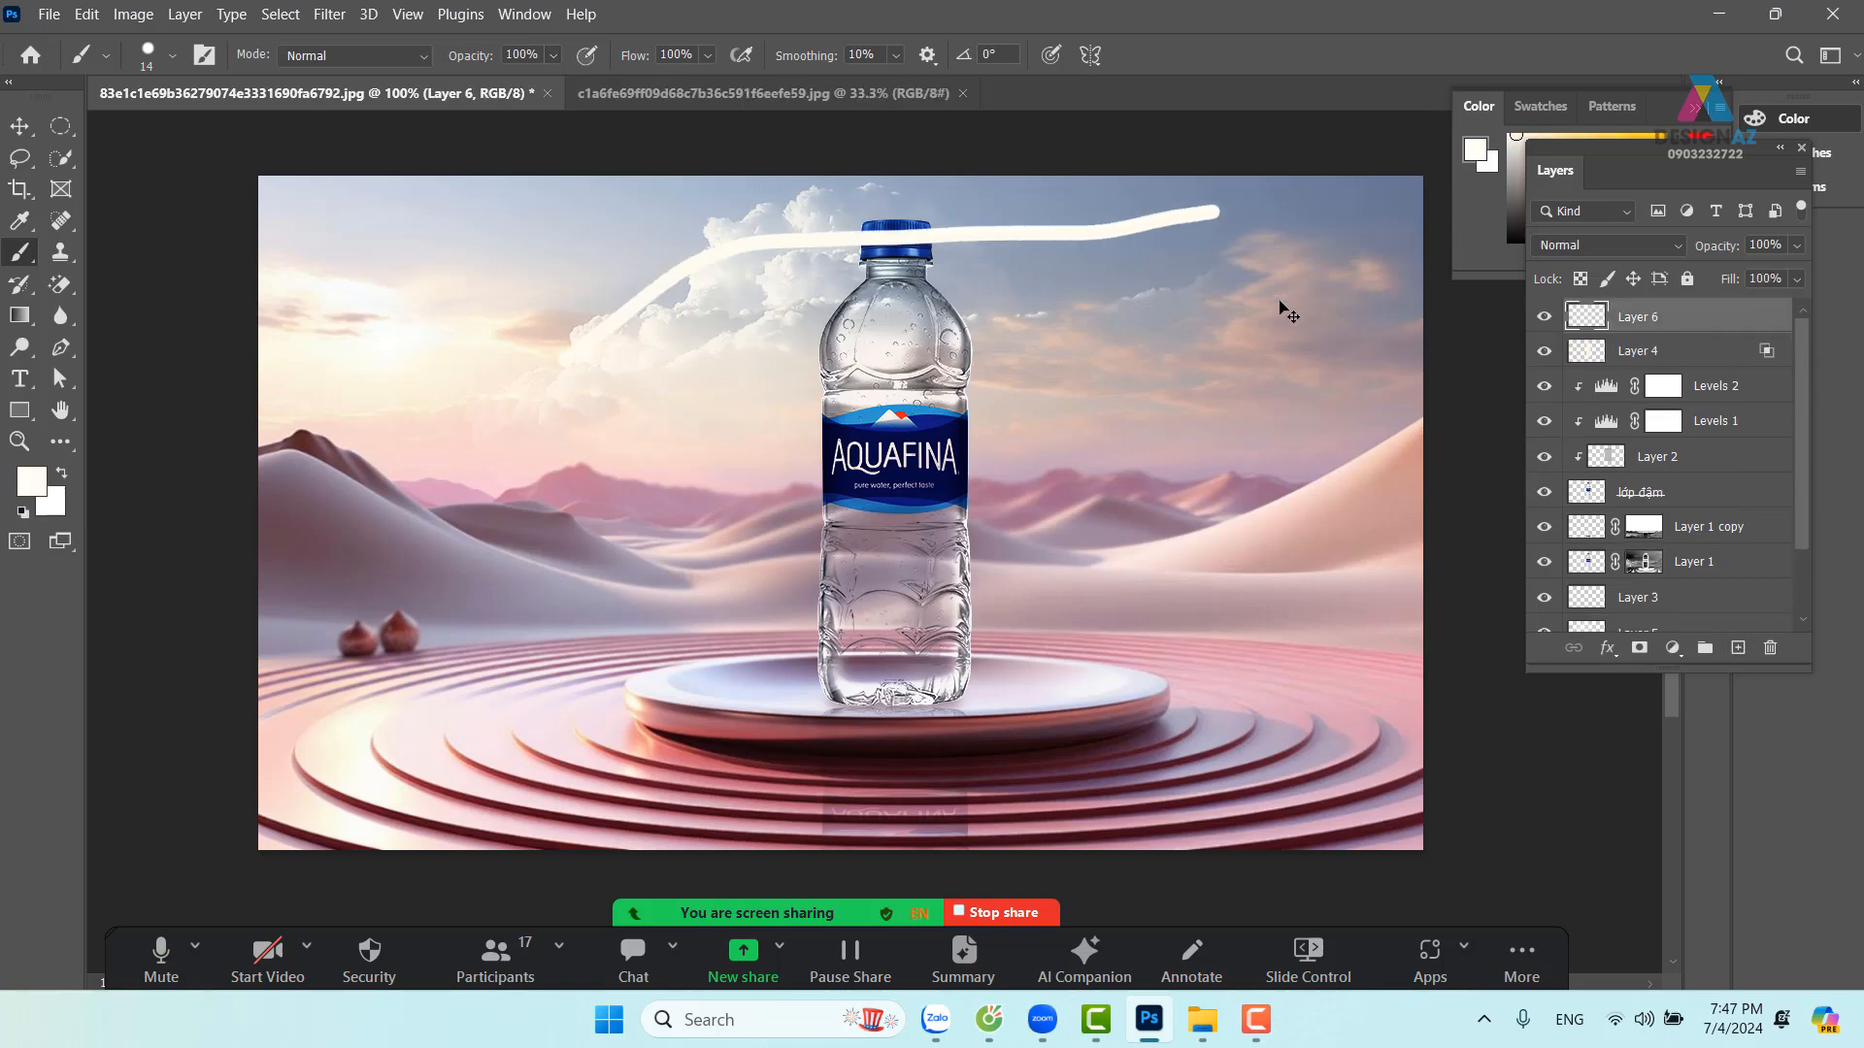
key("ctrl+z")
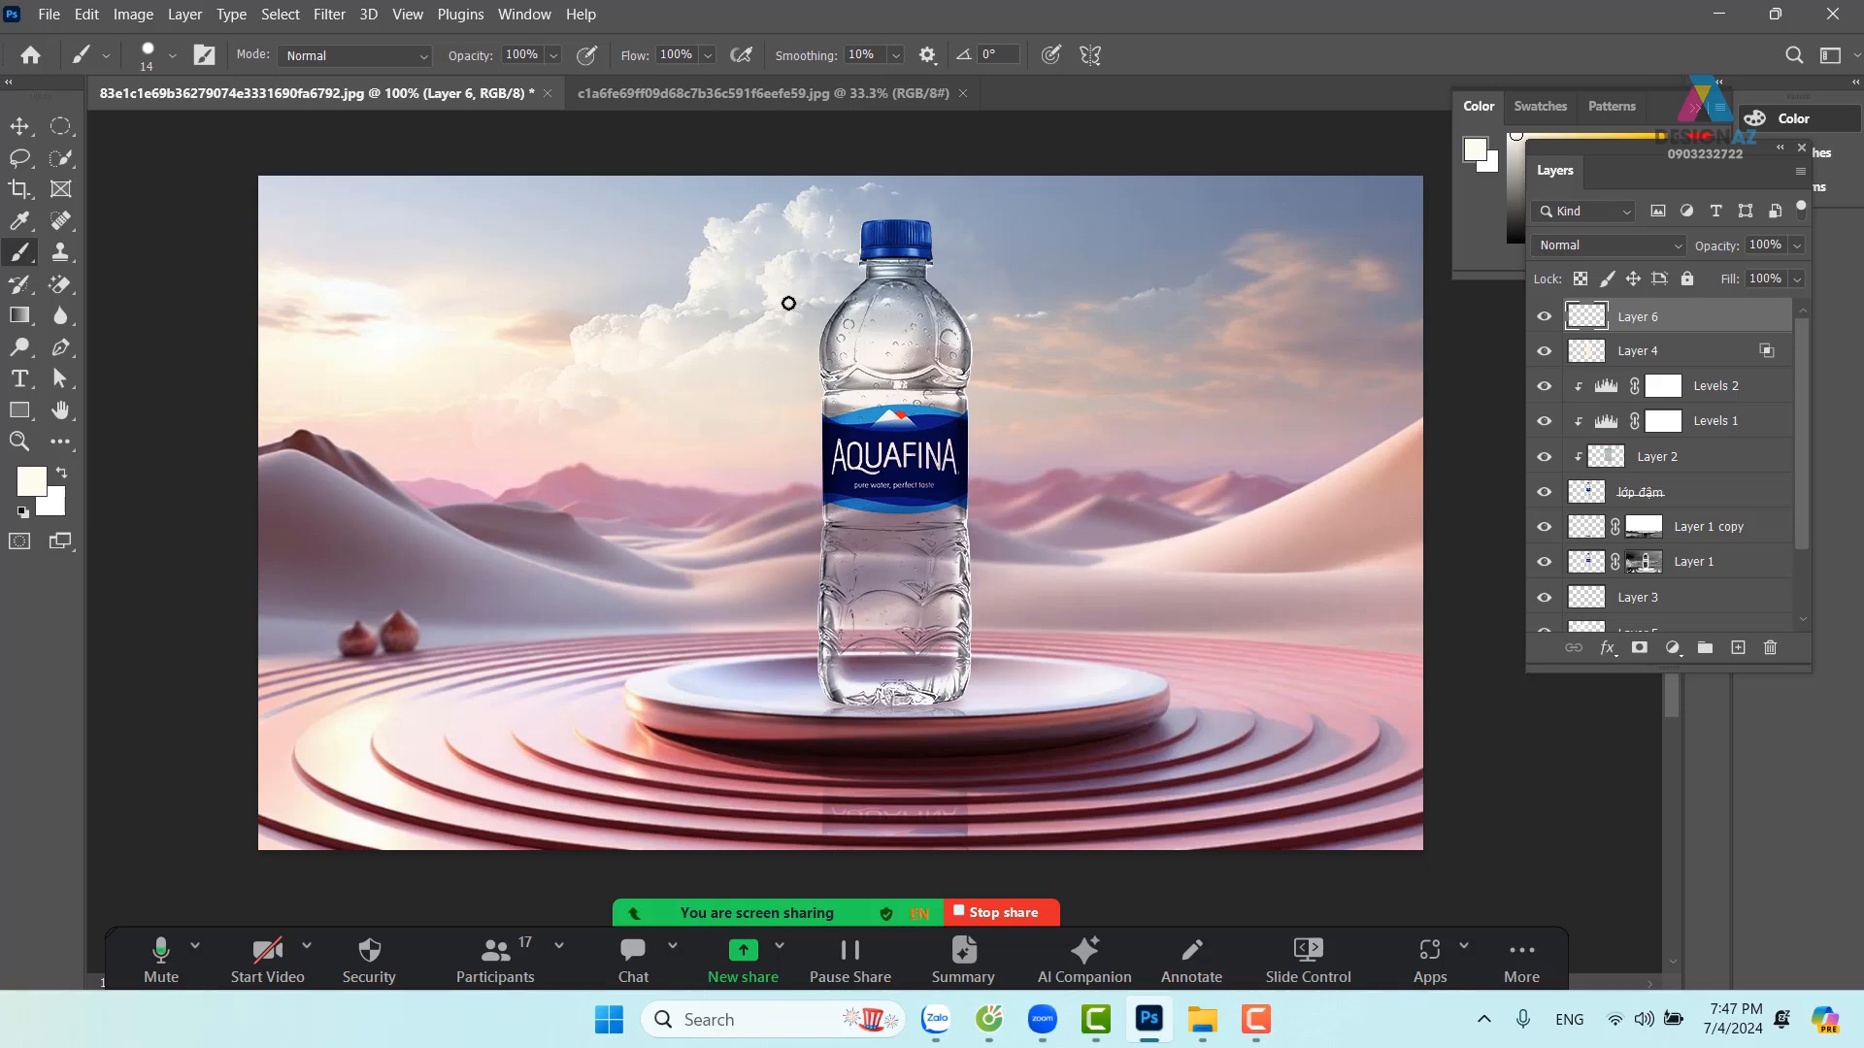
key("F5")
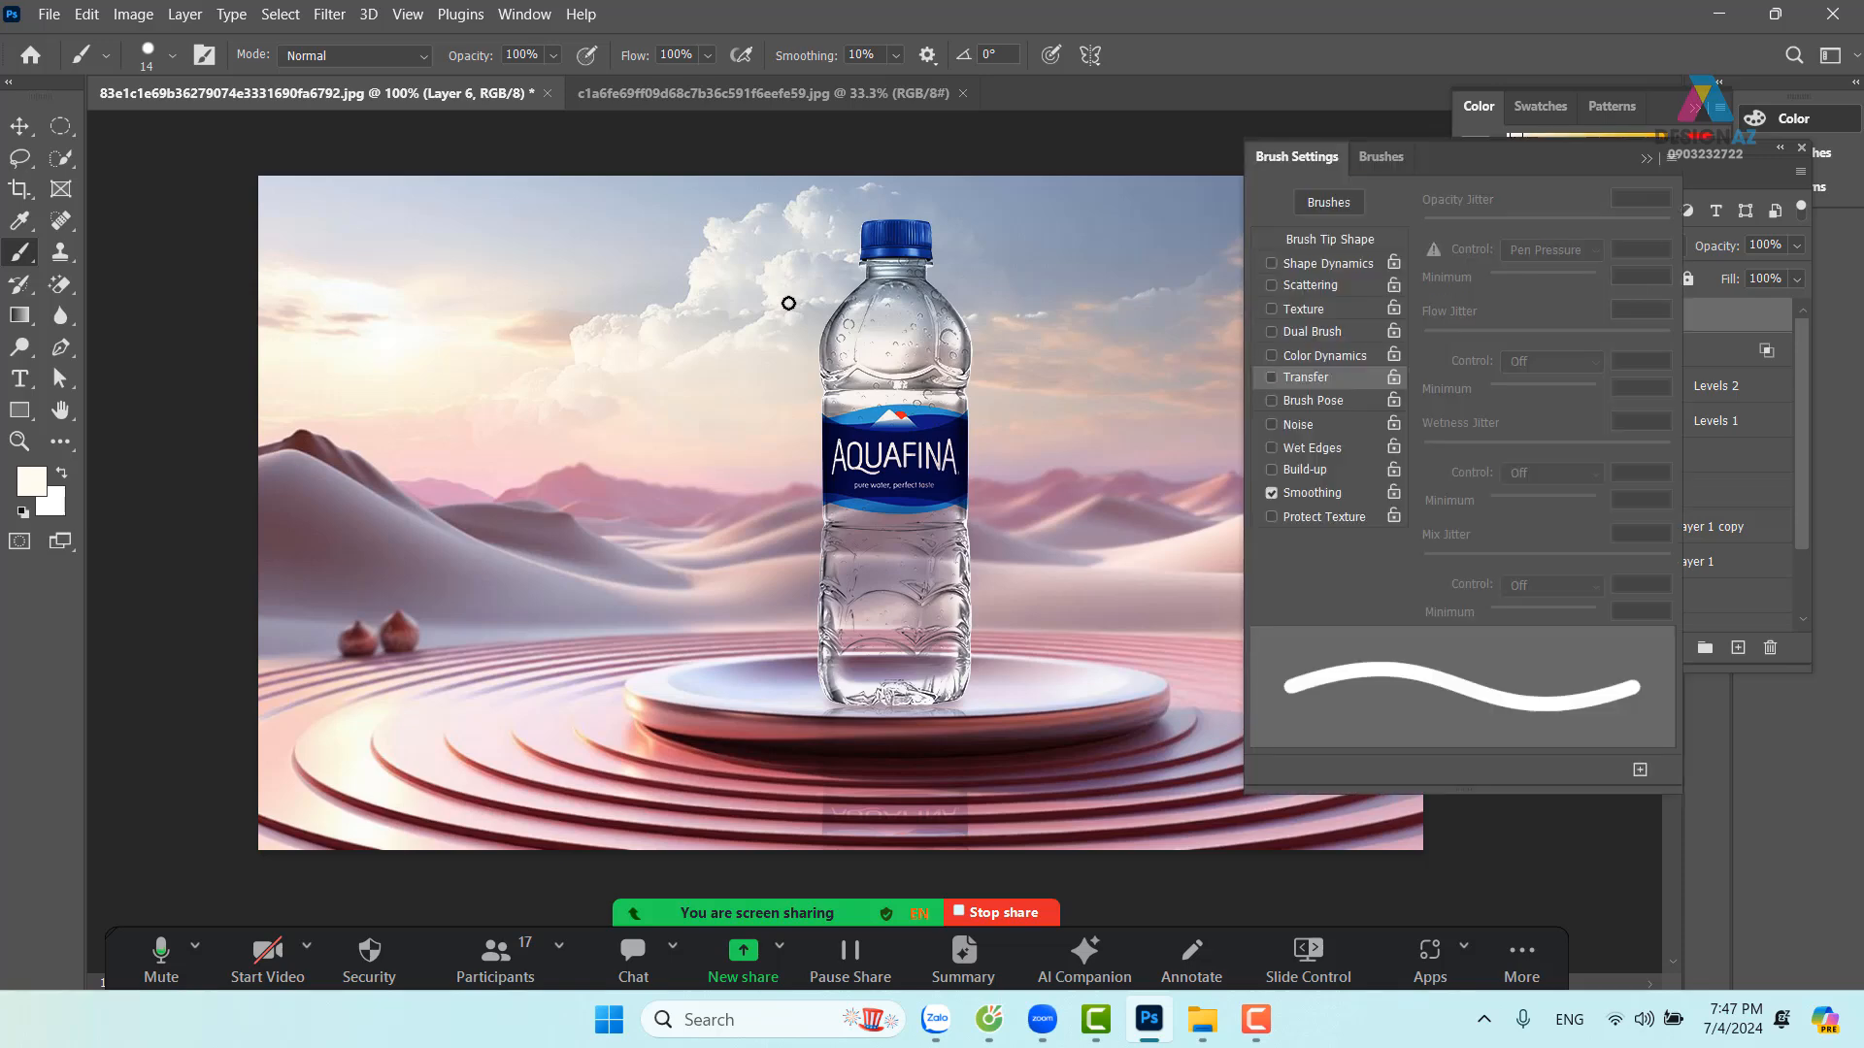
Give the brush wide spacing, 100% Size Jitter, 775% Scatter and 100% Opacity Jitter
left_click(1348, 236)
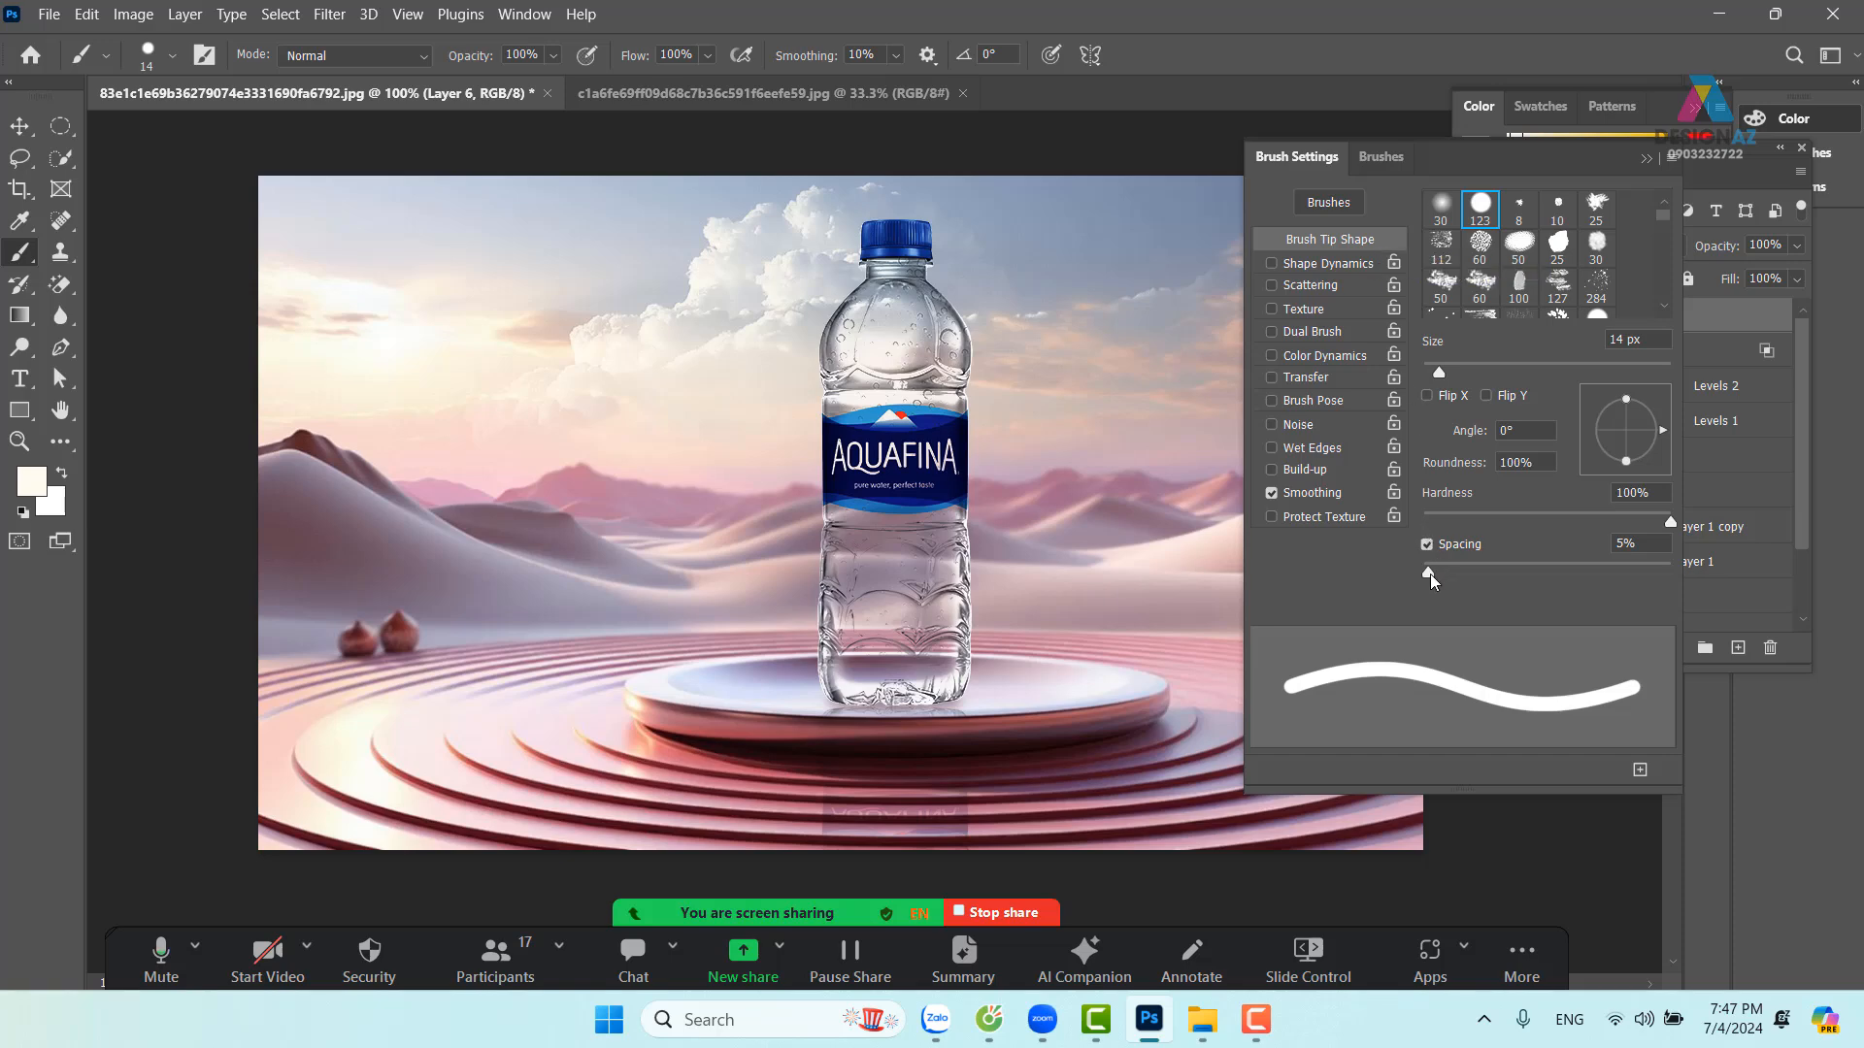
left_click_drag(1430, 574, 1617, 573)
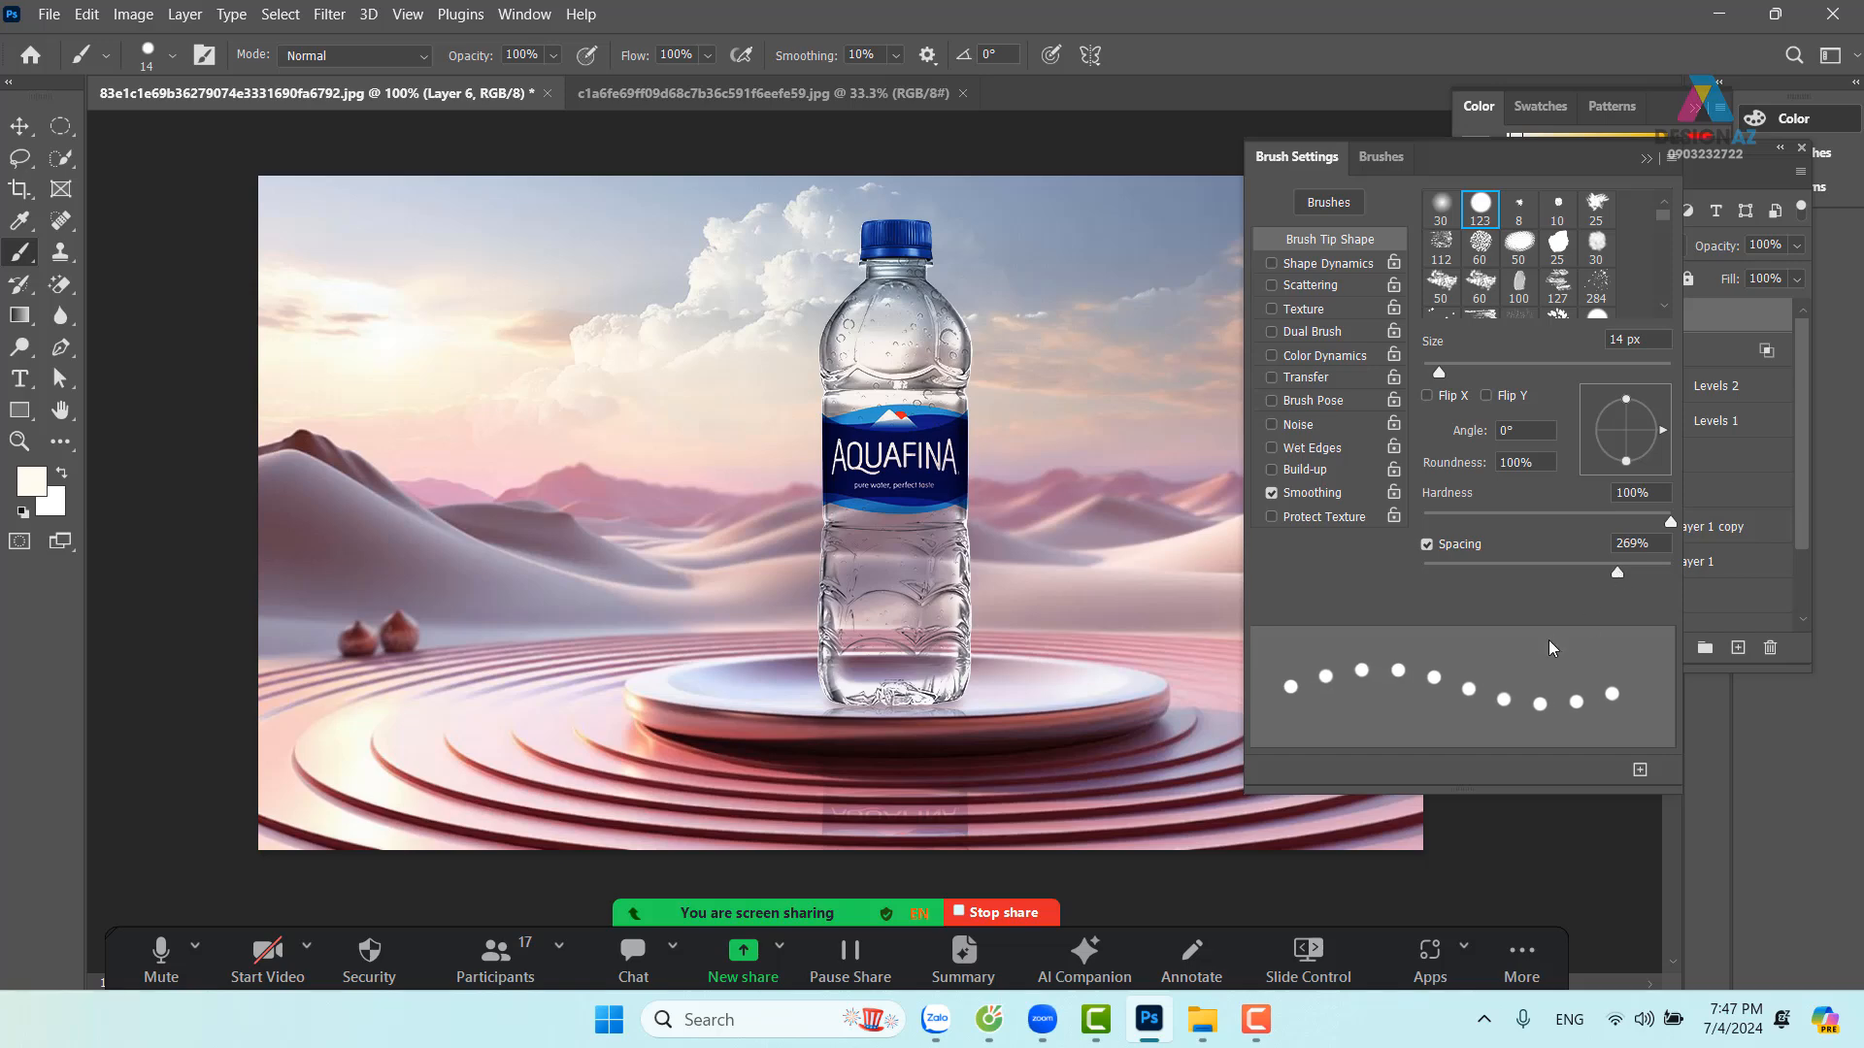
left_click(1321, 272)
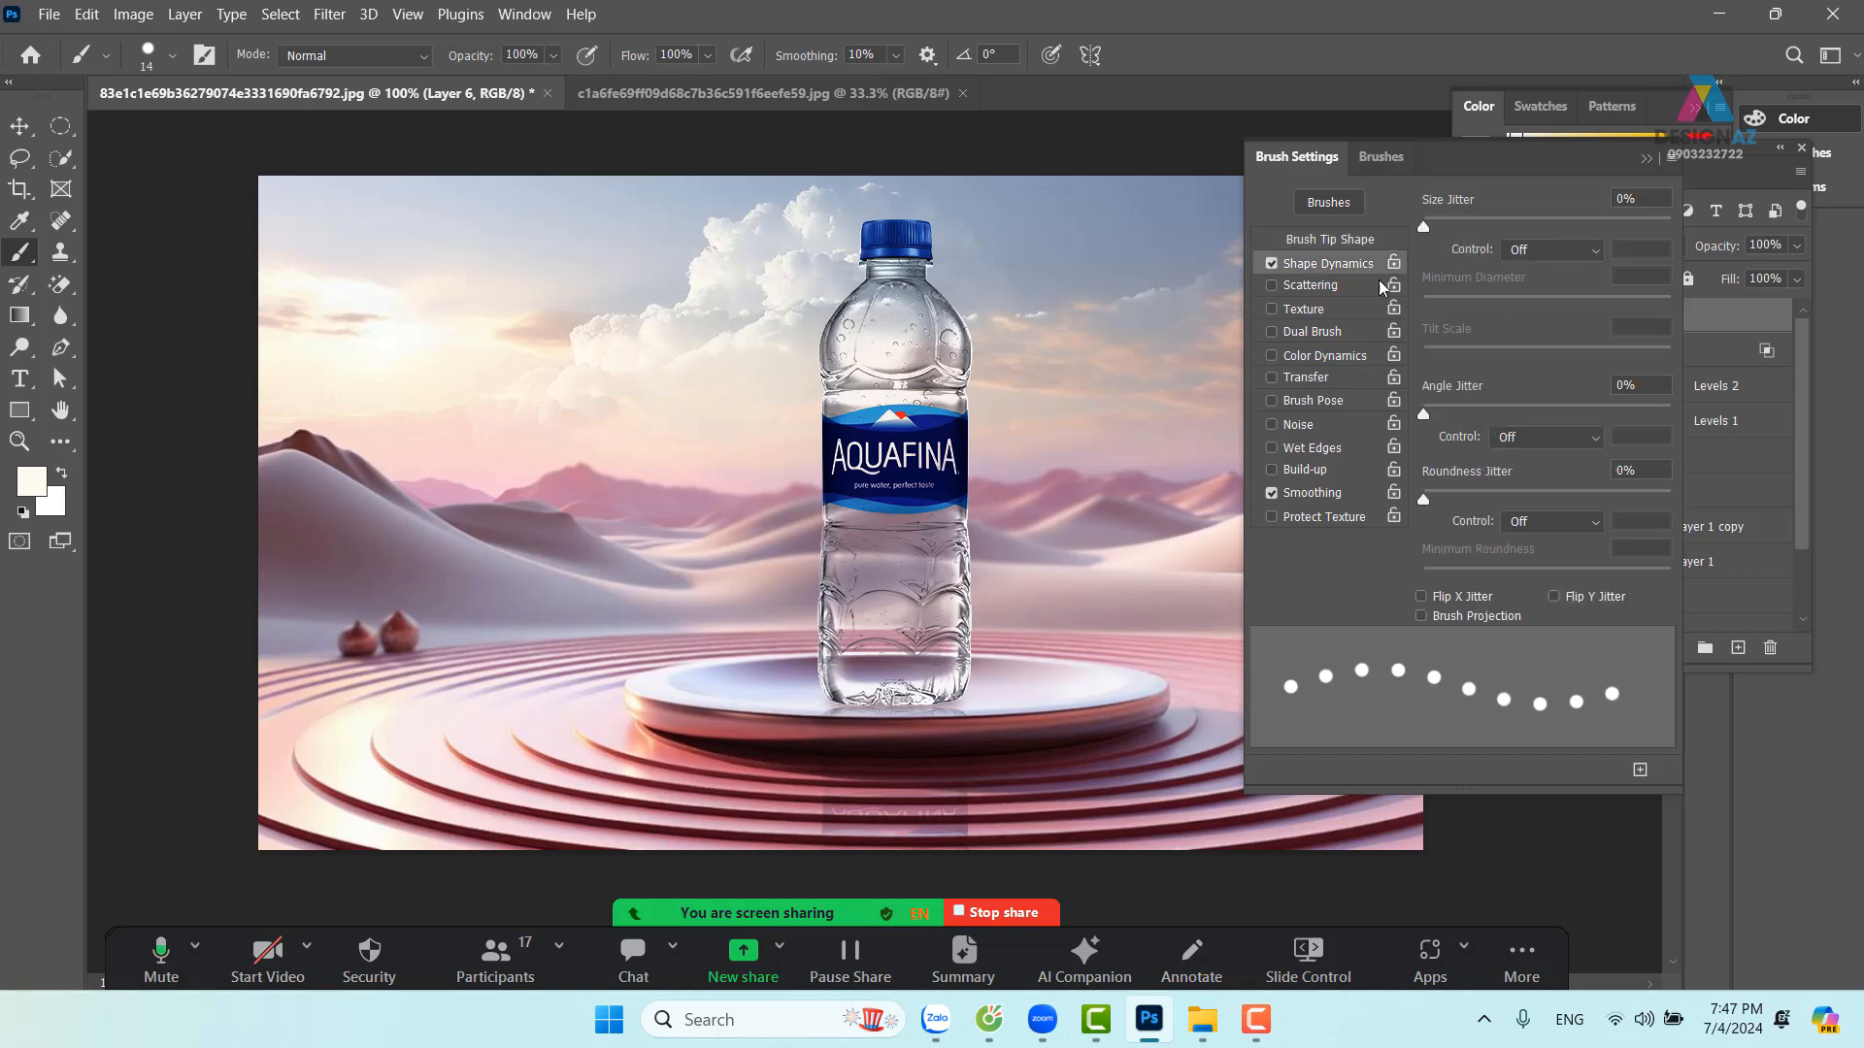
left_click_drag(1438, 228, 1709, 219)
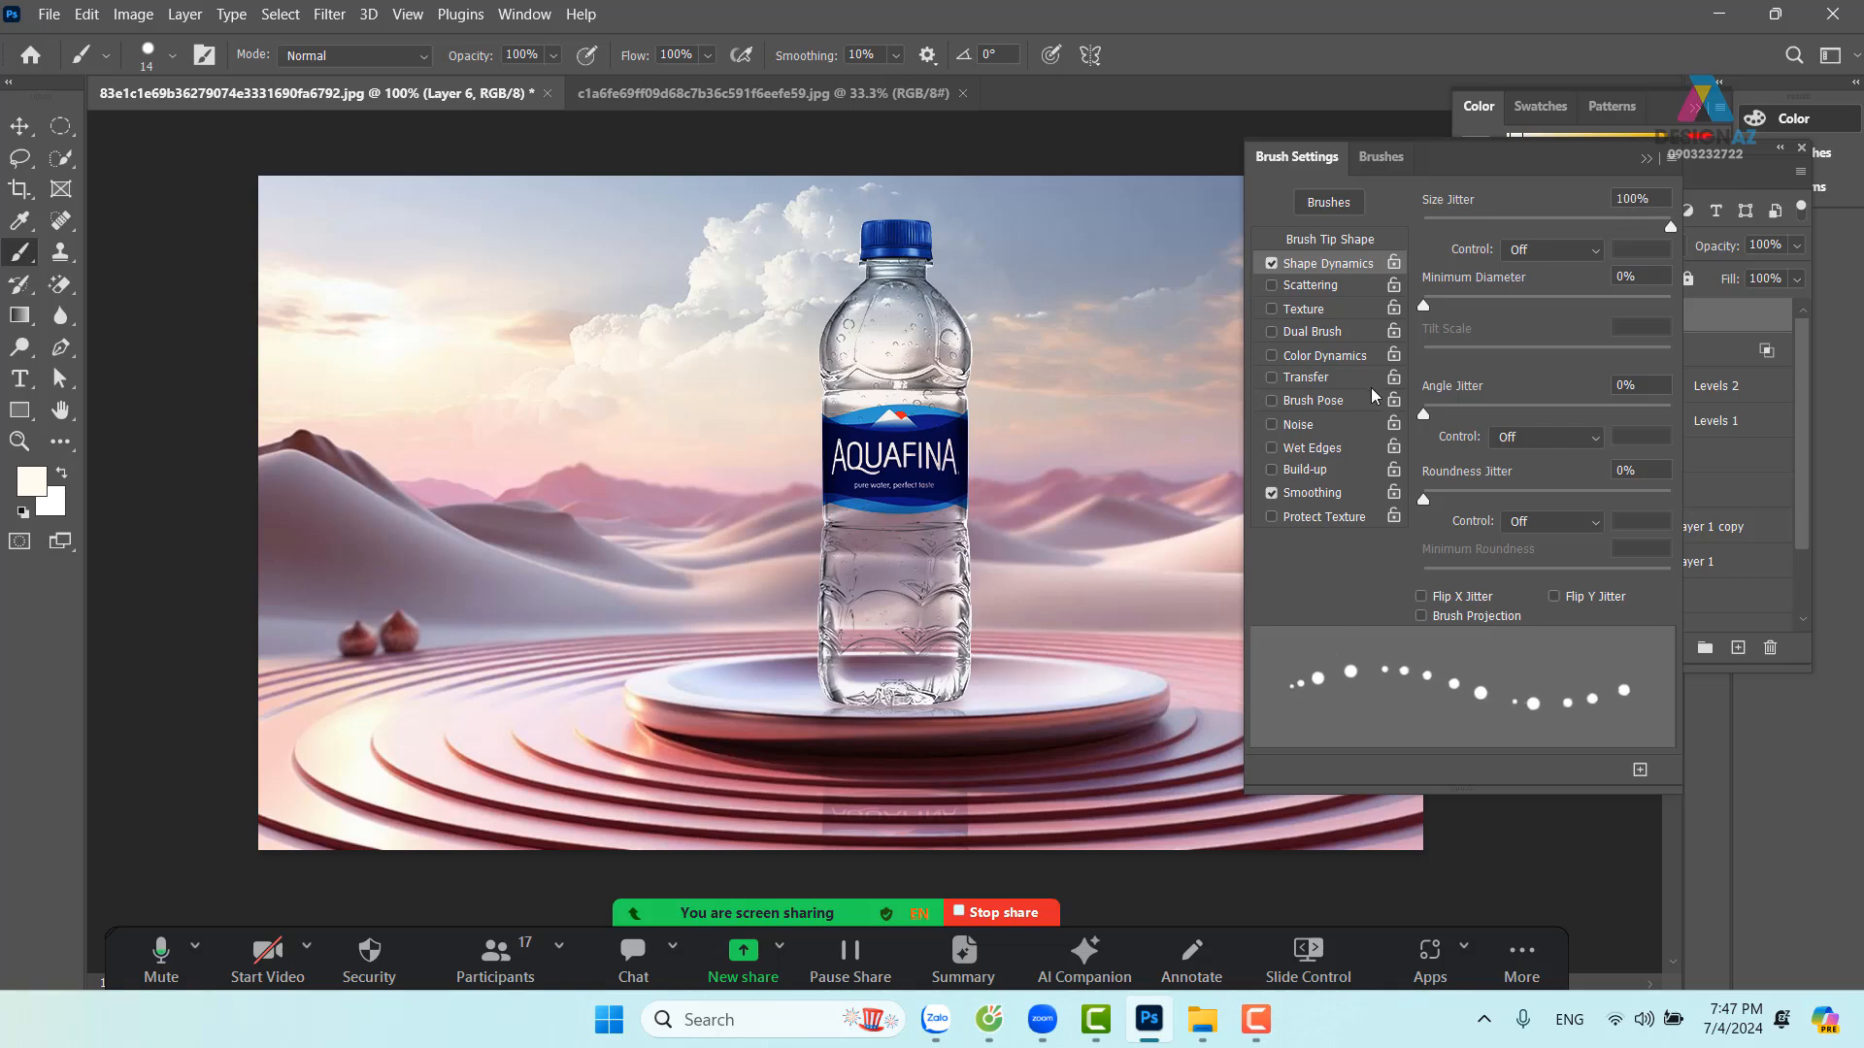
left_click(1352, 287)
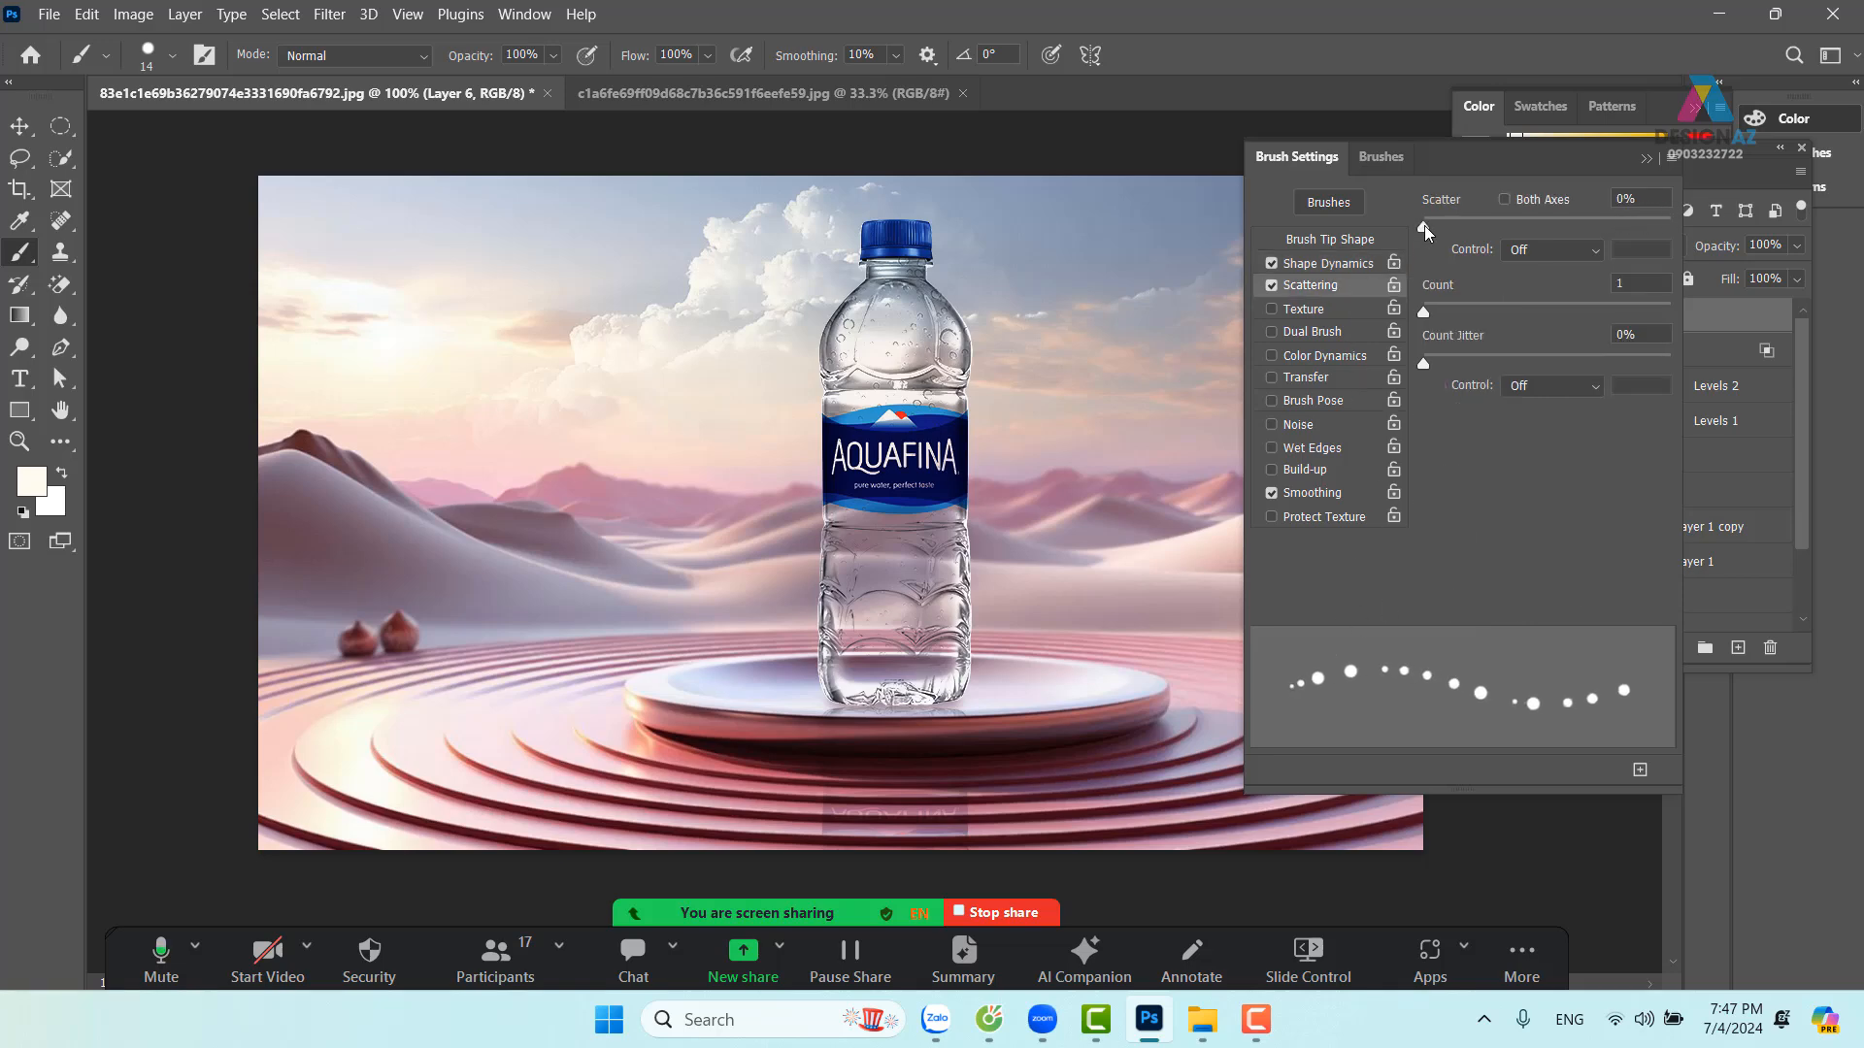
left_click_drag(1424, 225, 1616, 207)
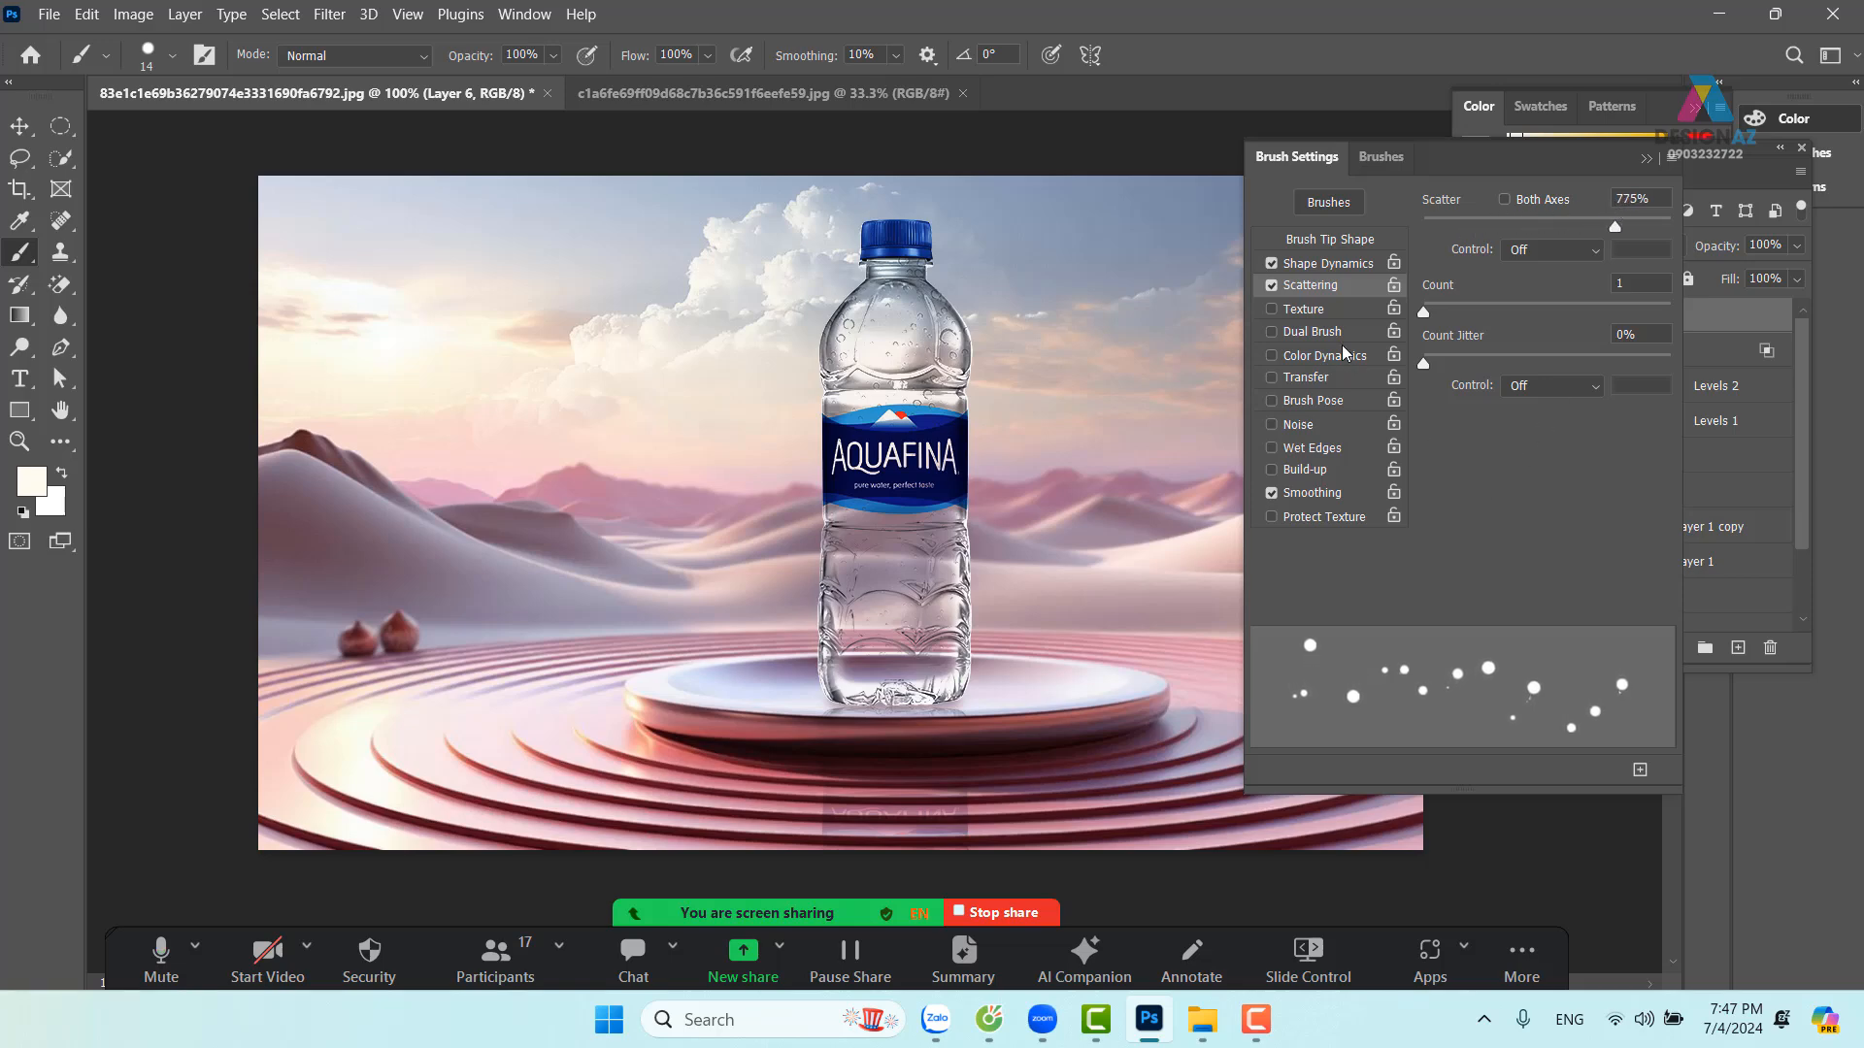
left_click(1344, 381)
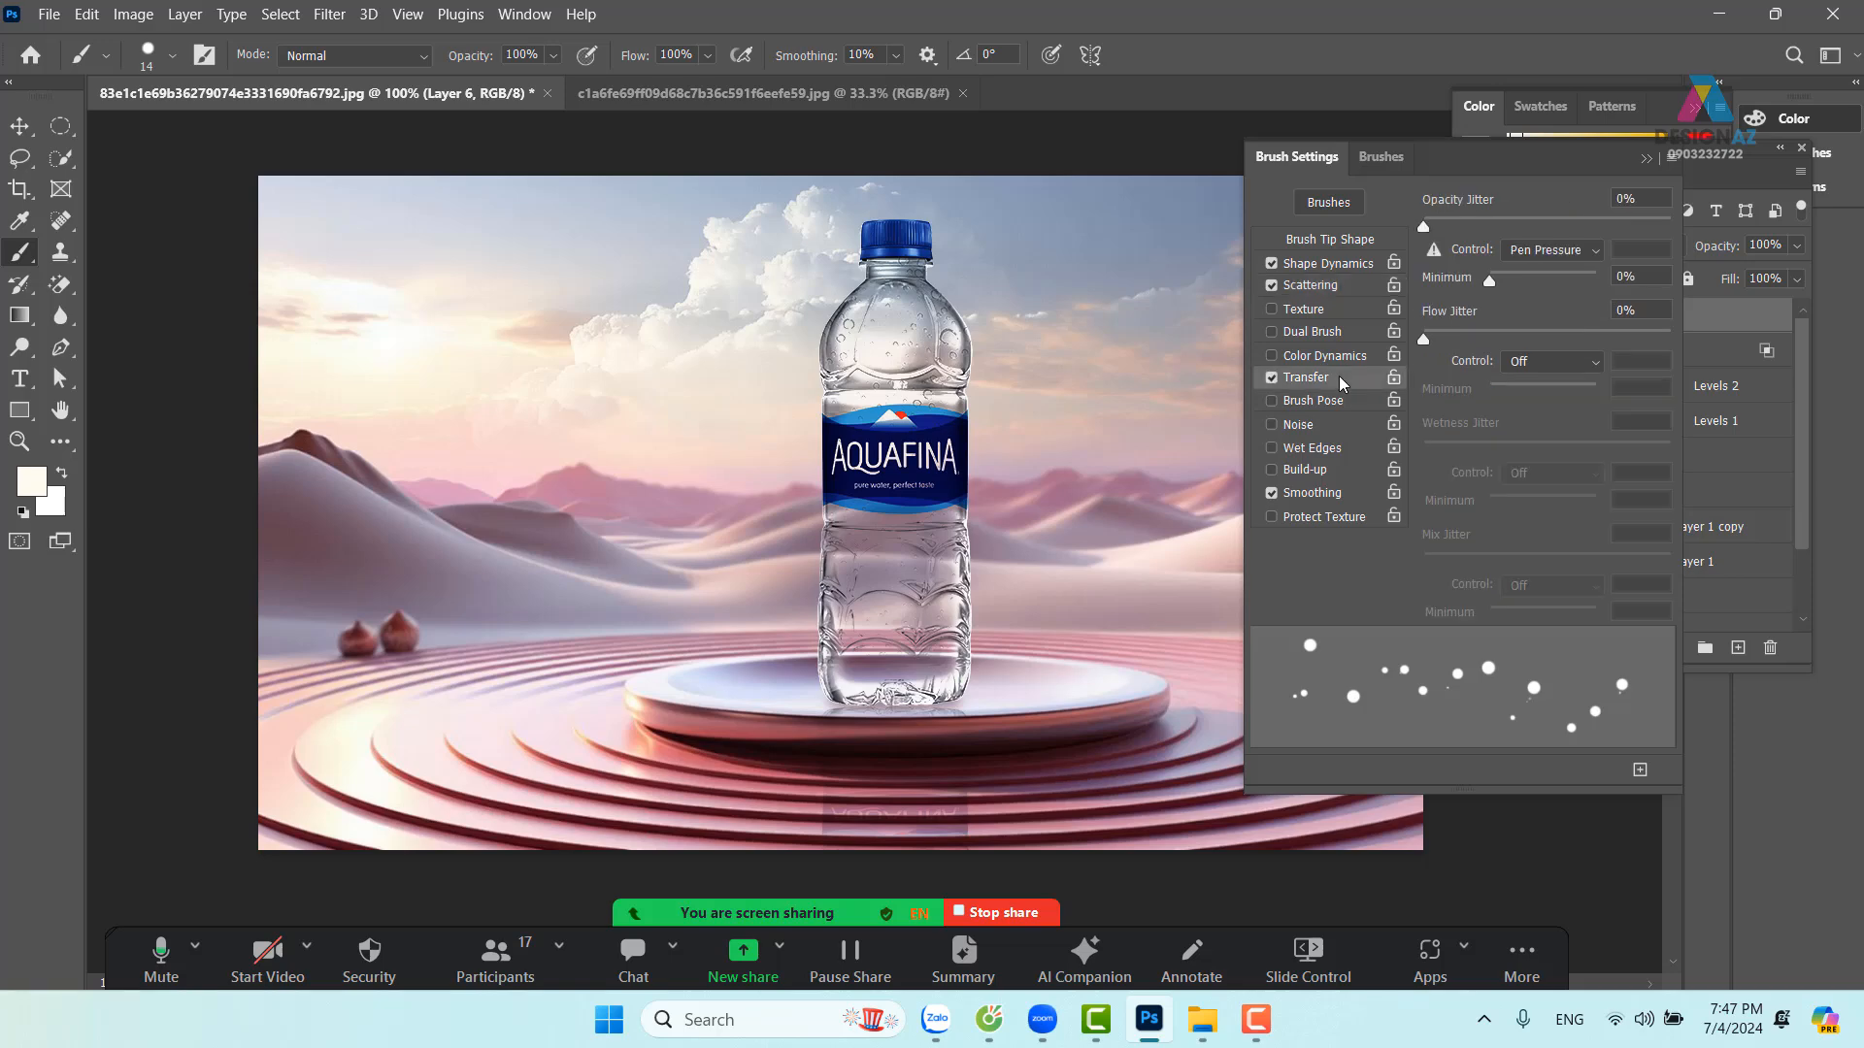
left_click_drag(1423, 229, 1755, 199)
left_click(1649, 158)
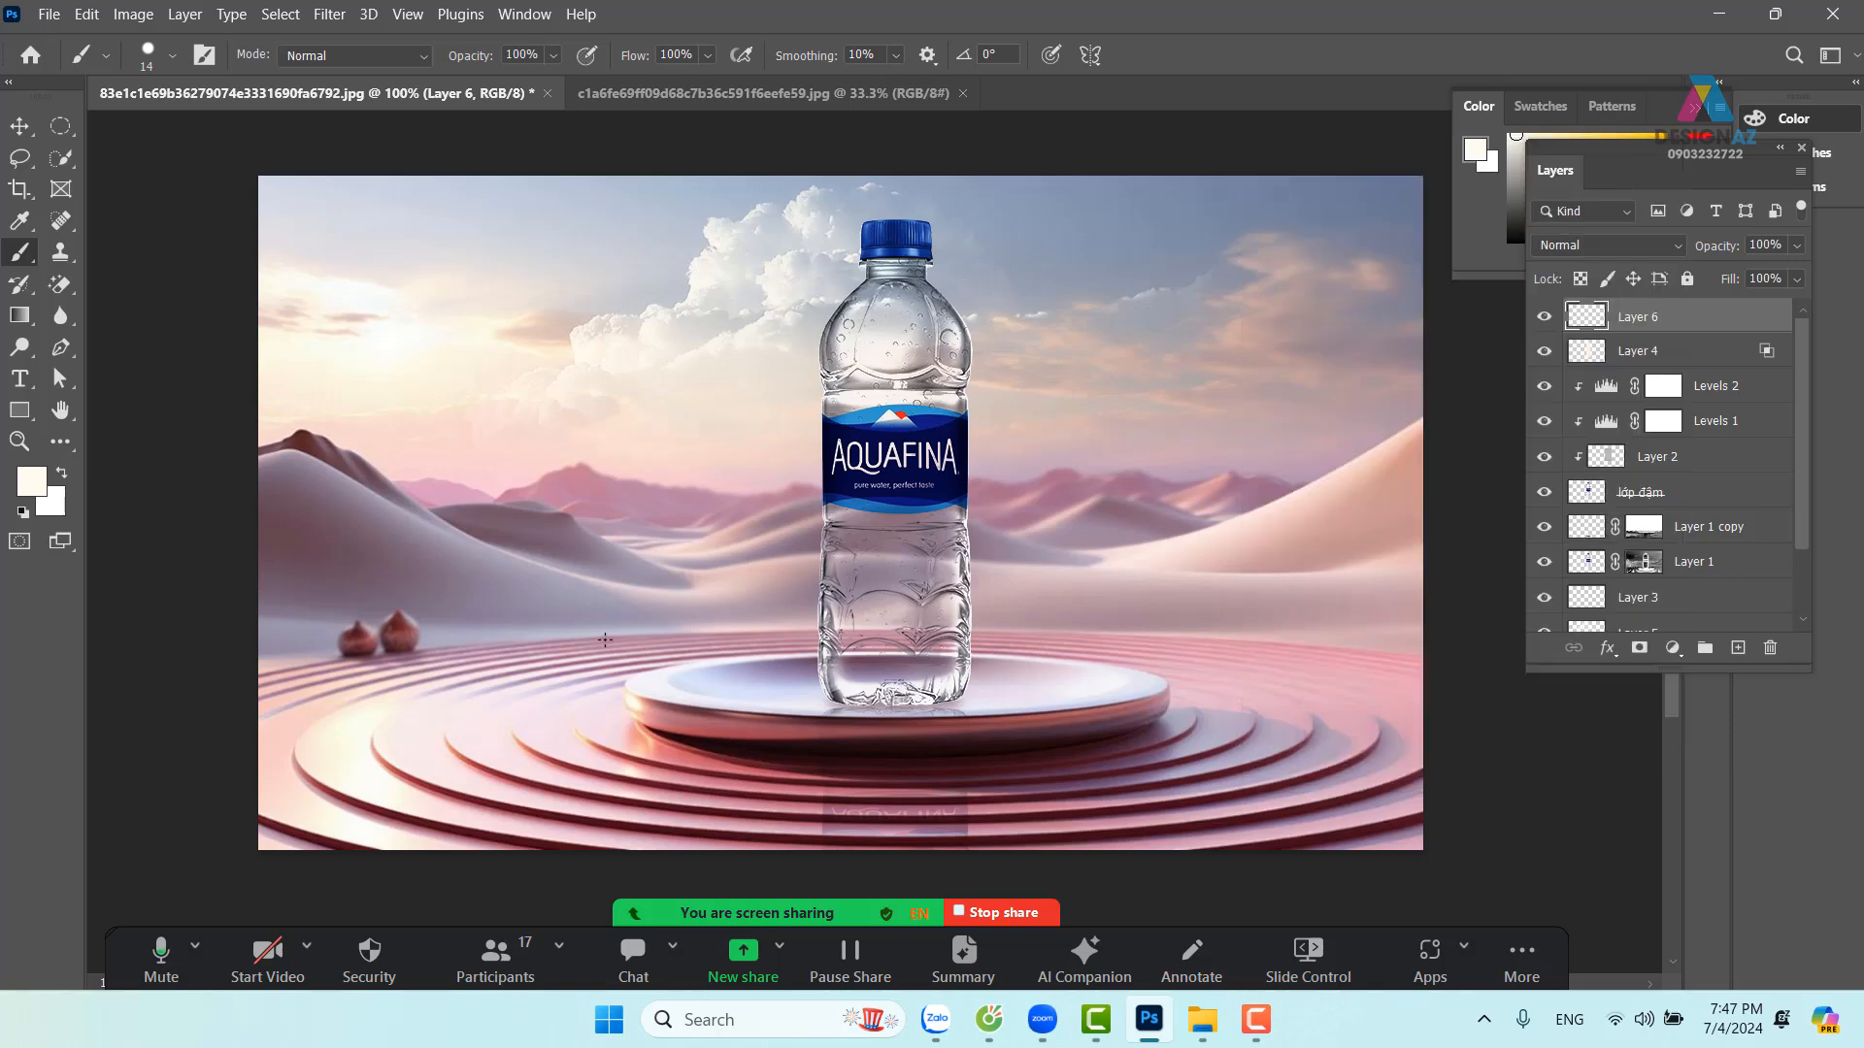
Paint a winding trail of scattered white dots on Layer 6 from the podium up past the label
mouse_move(917, 656)
left_mouse_down()
mouse_move(825, 653)
mouse_move(718, 514)
mouse_move(1005, 486)
mouse_move(1029, 365)
mouse_move(976, 315)
mouse_move(752, 282)
mouse_move(829, 271)
left_mouse_up()
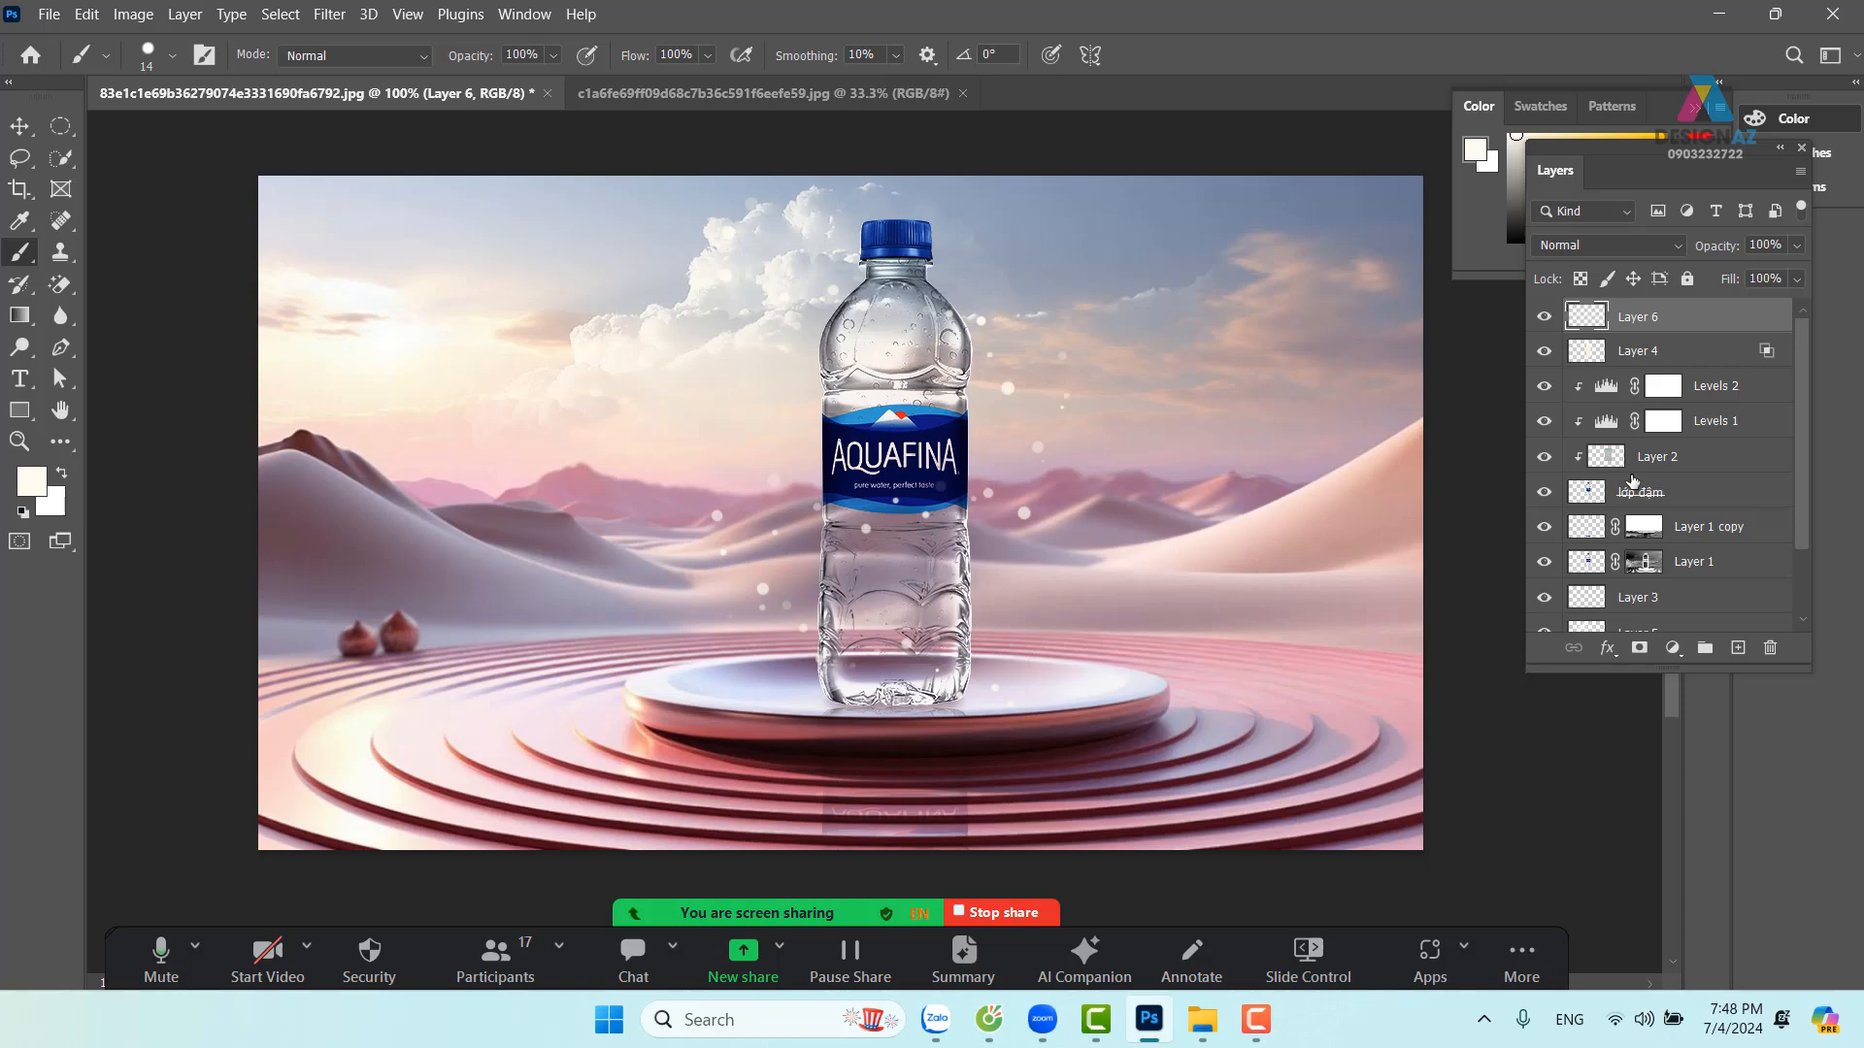
Set Layer 6 to Color Dodge with Transparency Shapes Layer unticked in Blending Options
right_click(1696, 324)
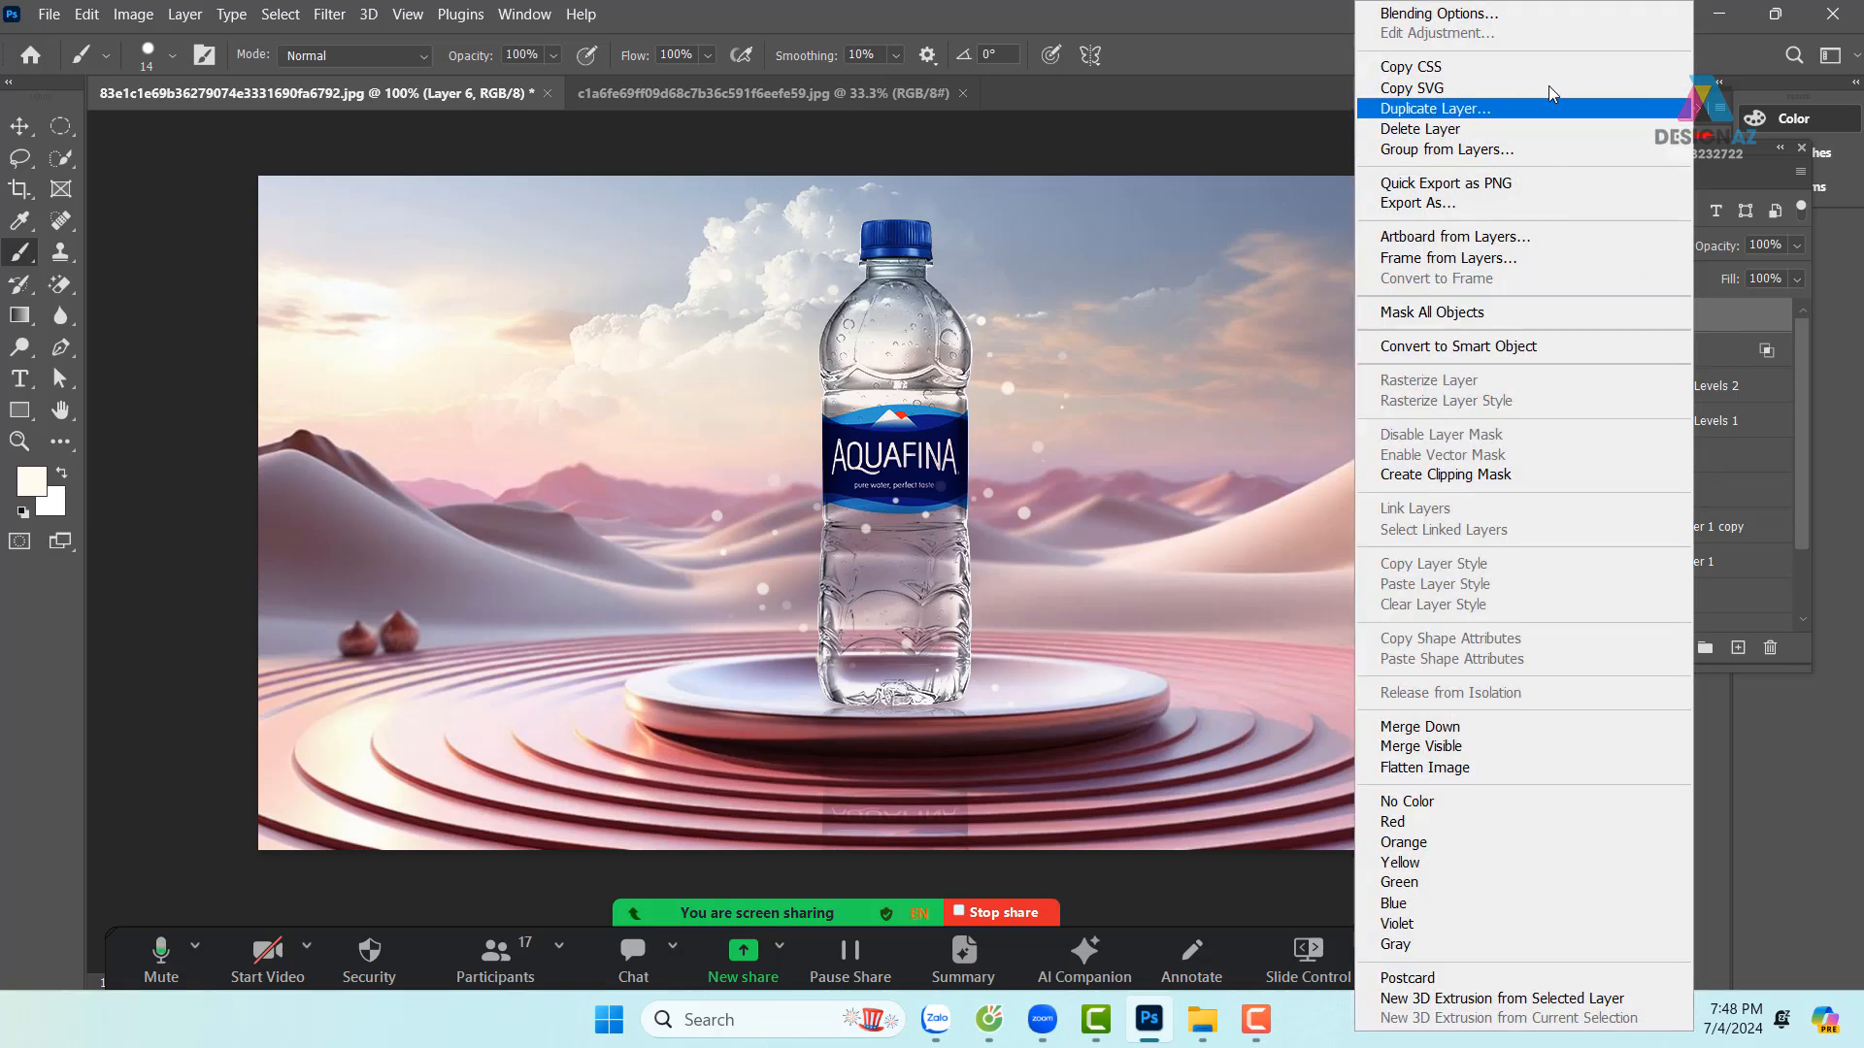
left_click(1551, 19)
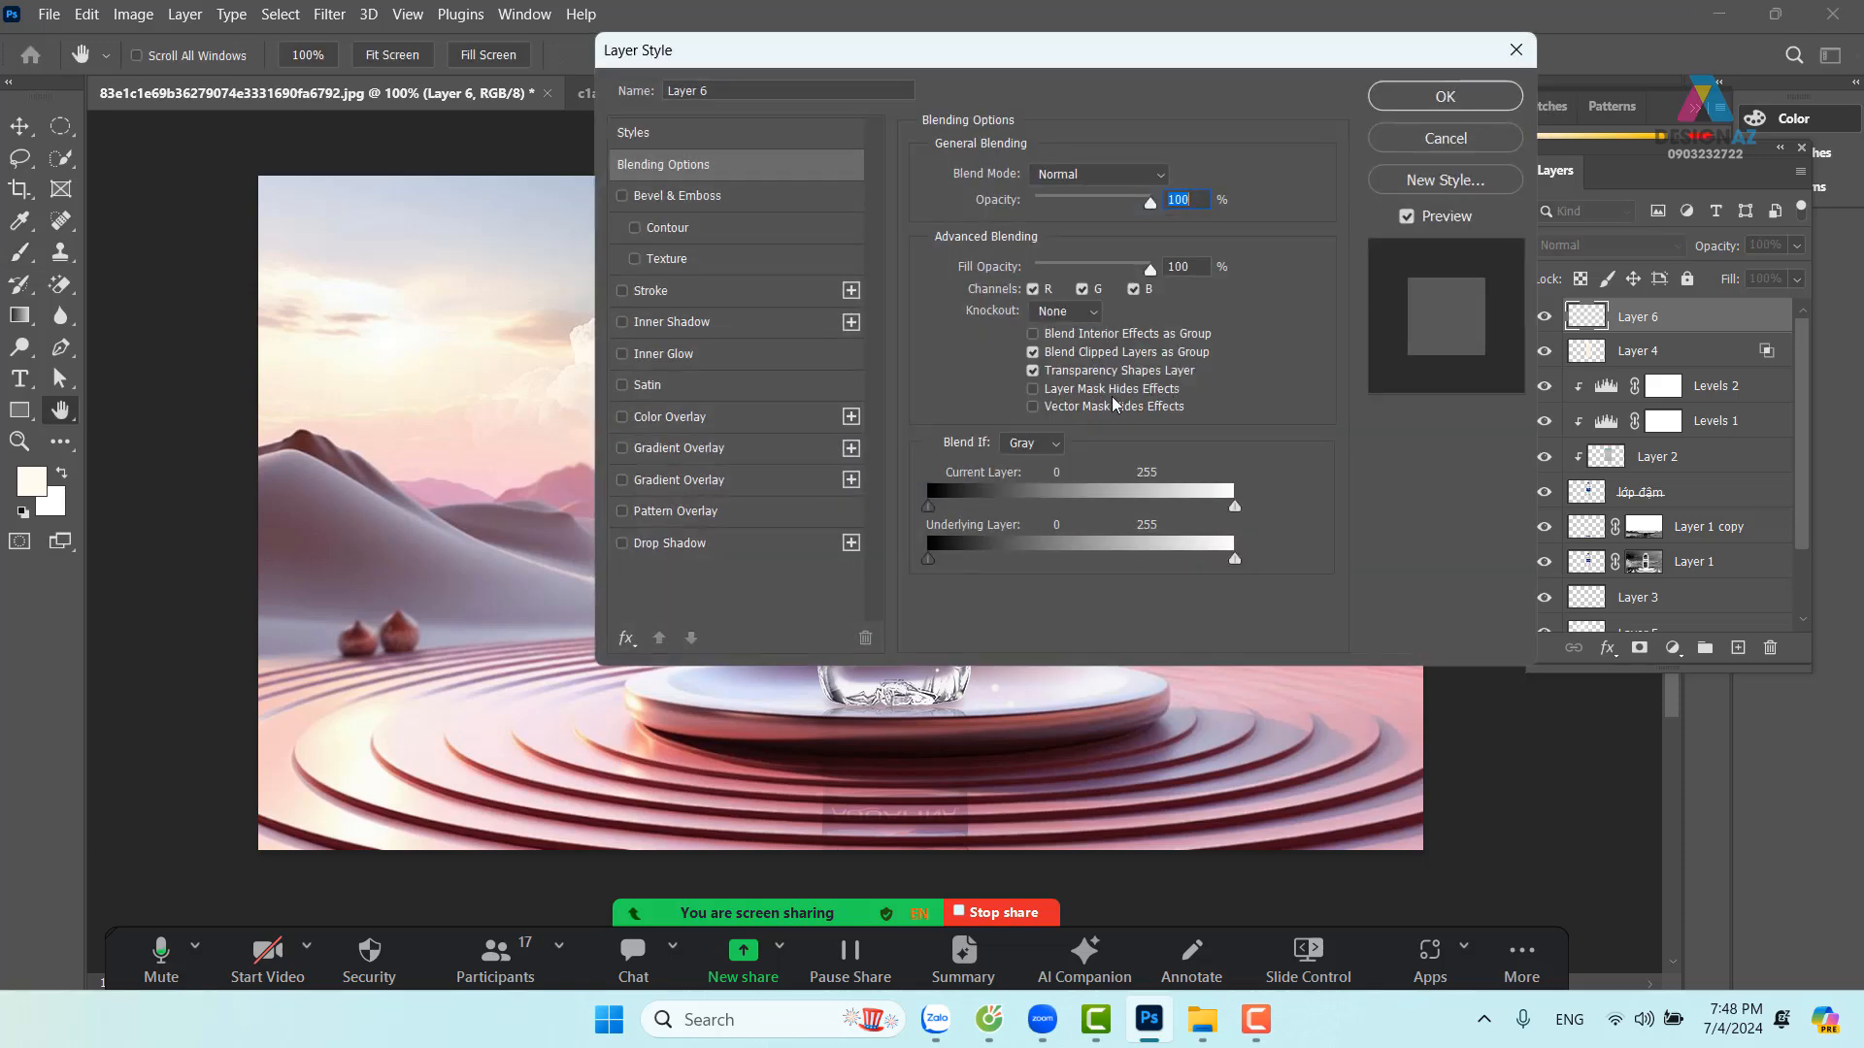
left_click(1034, 373)
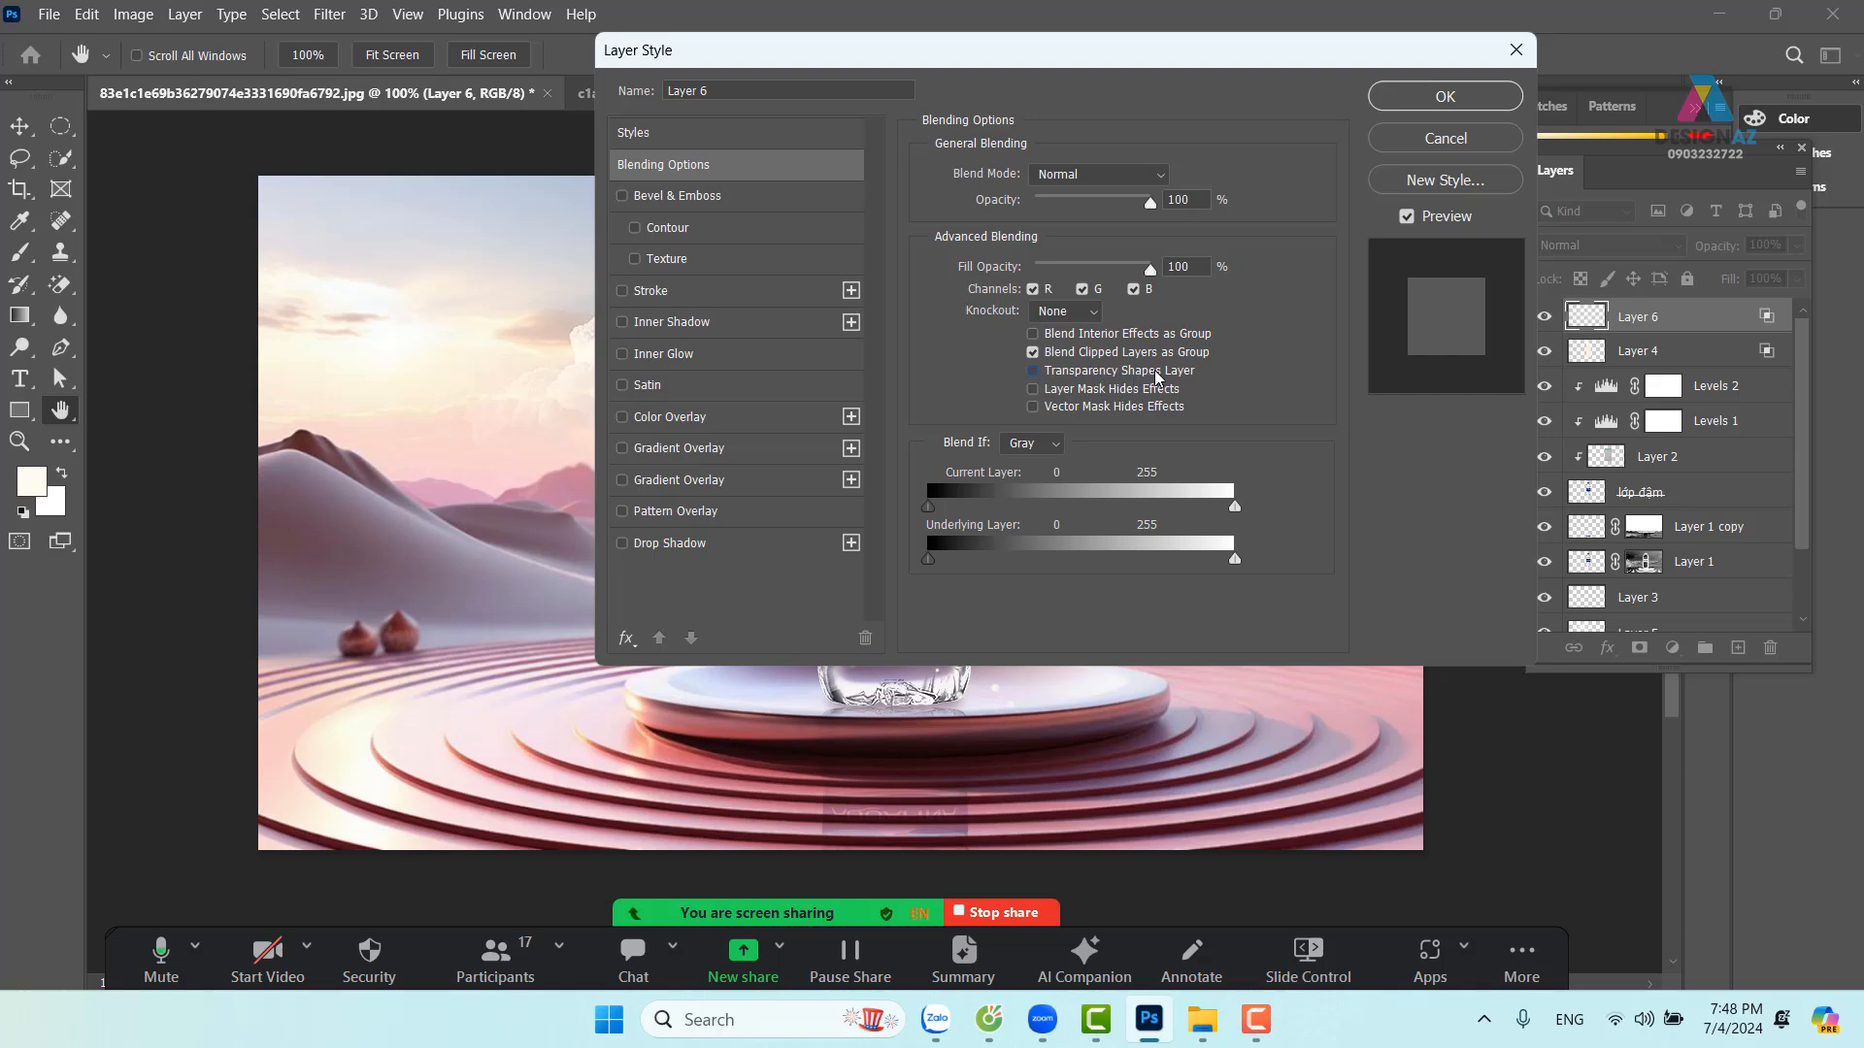
left_click(1126, 182)
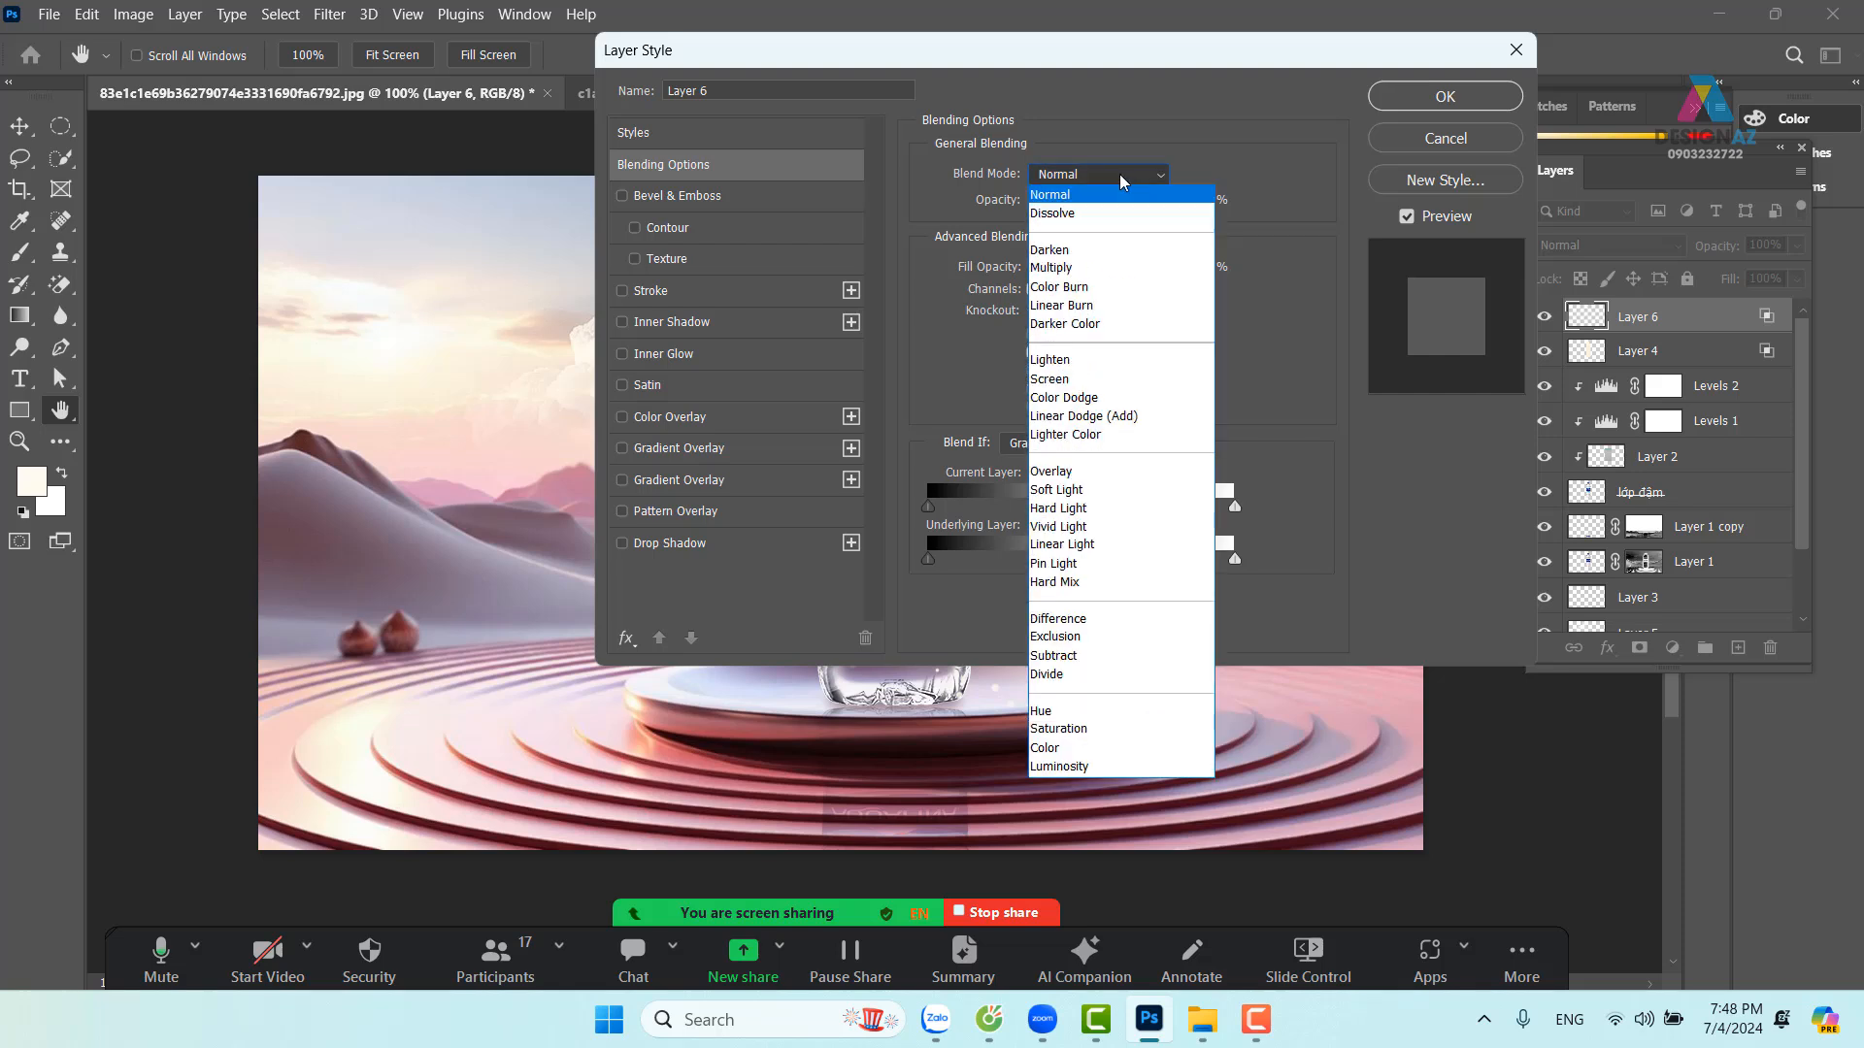
left_click(1106, 398)
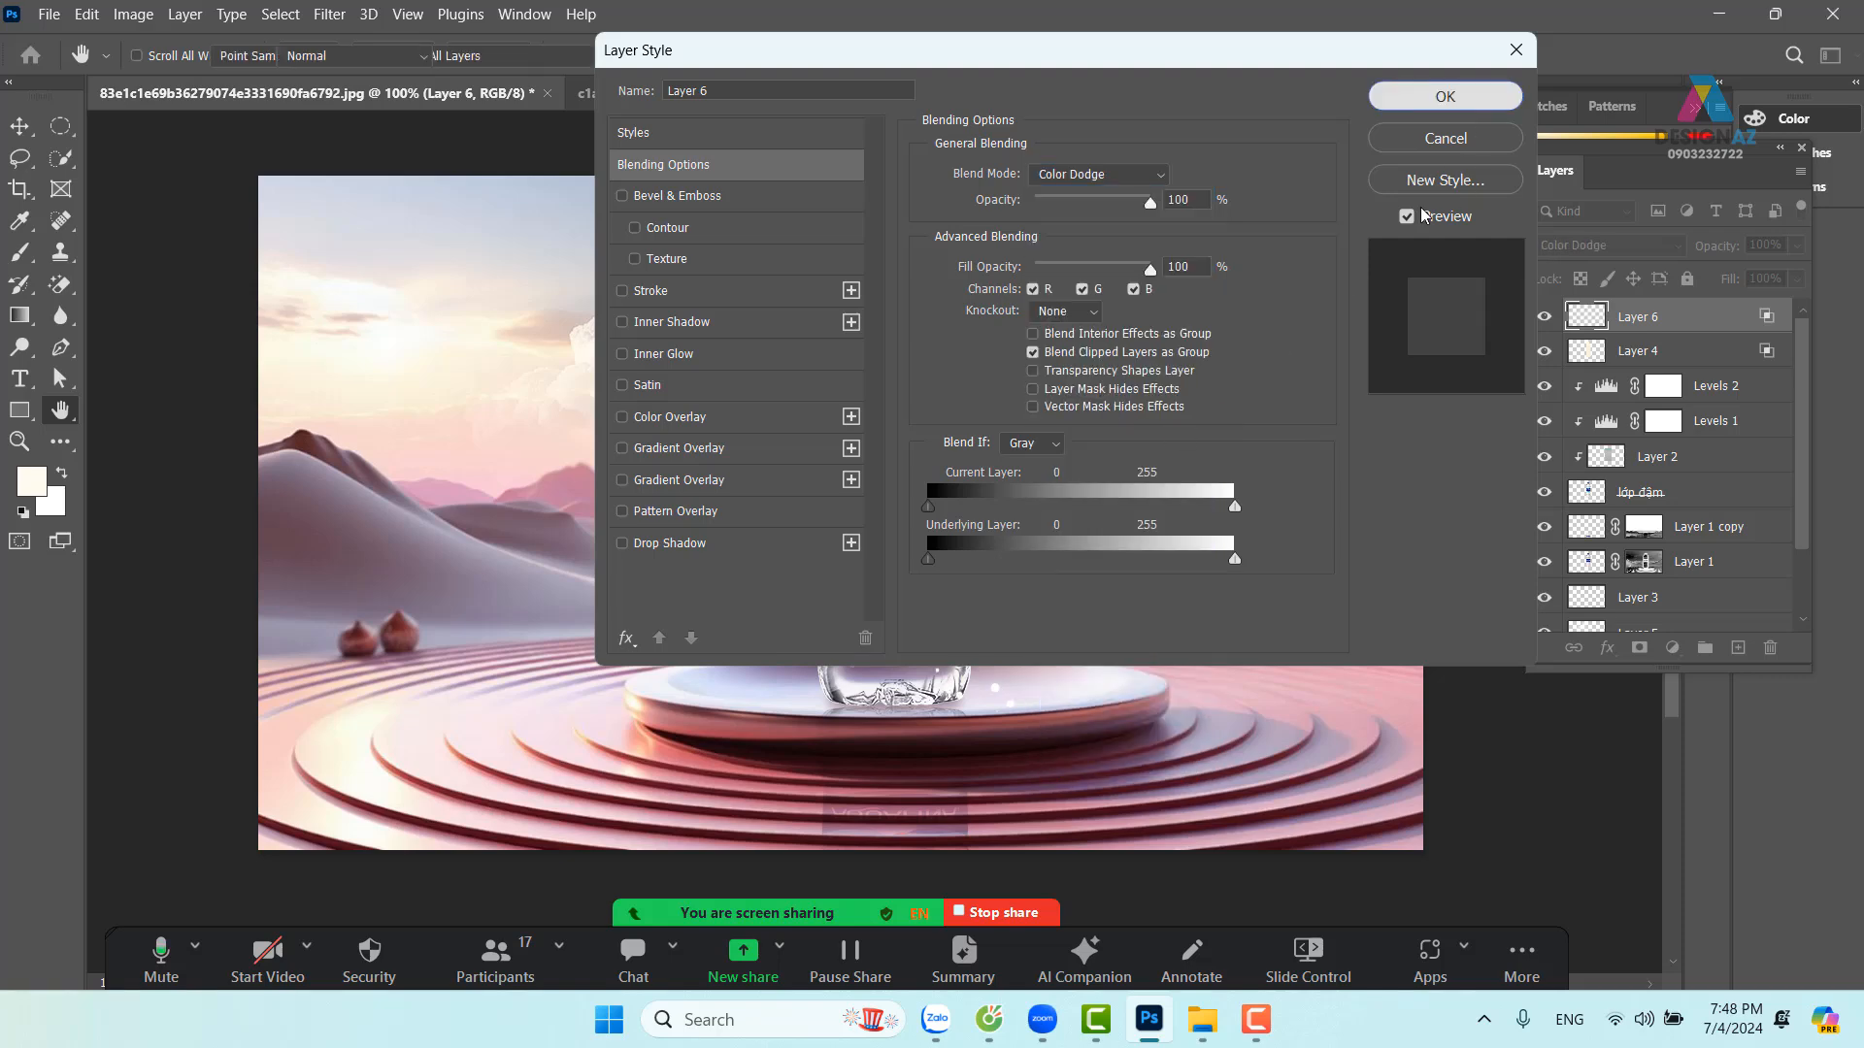
left_click(1490, 101)
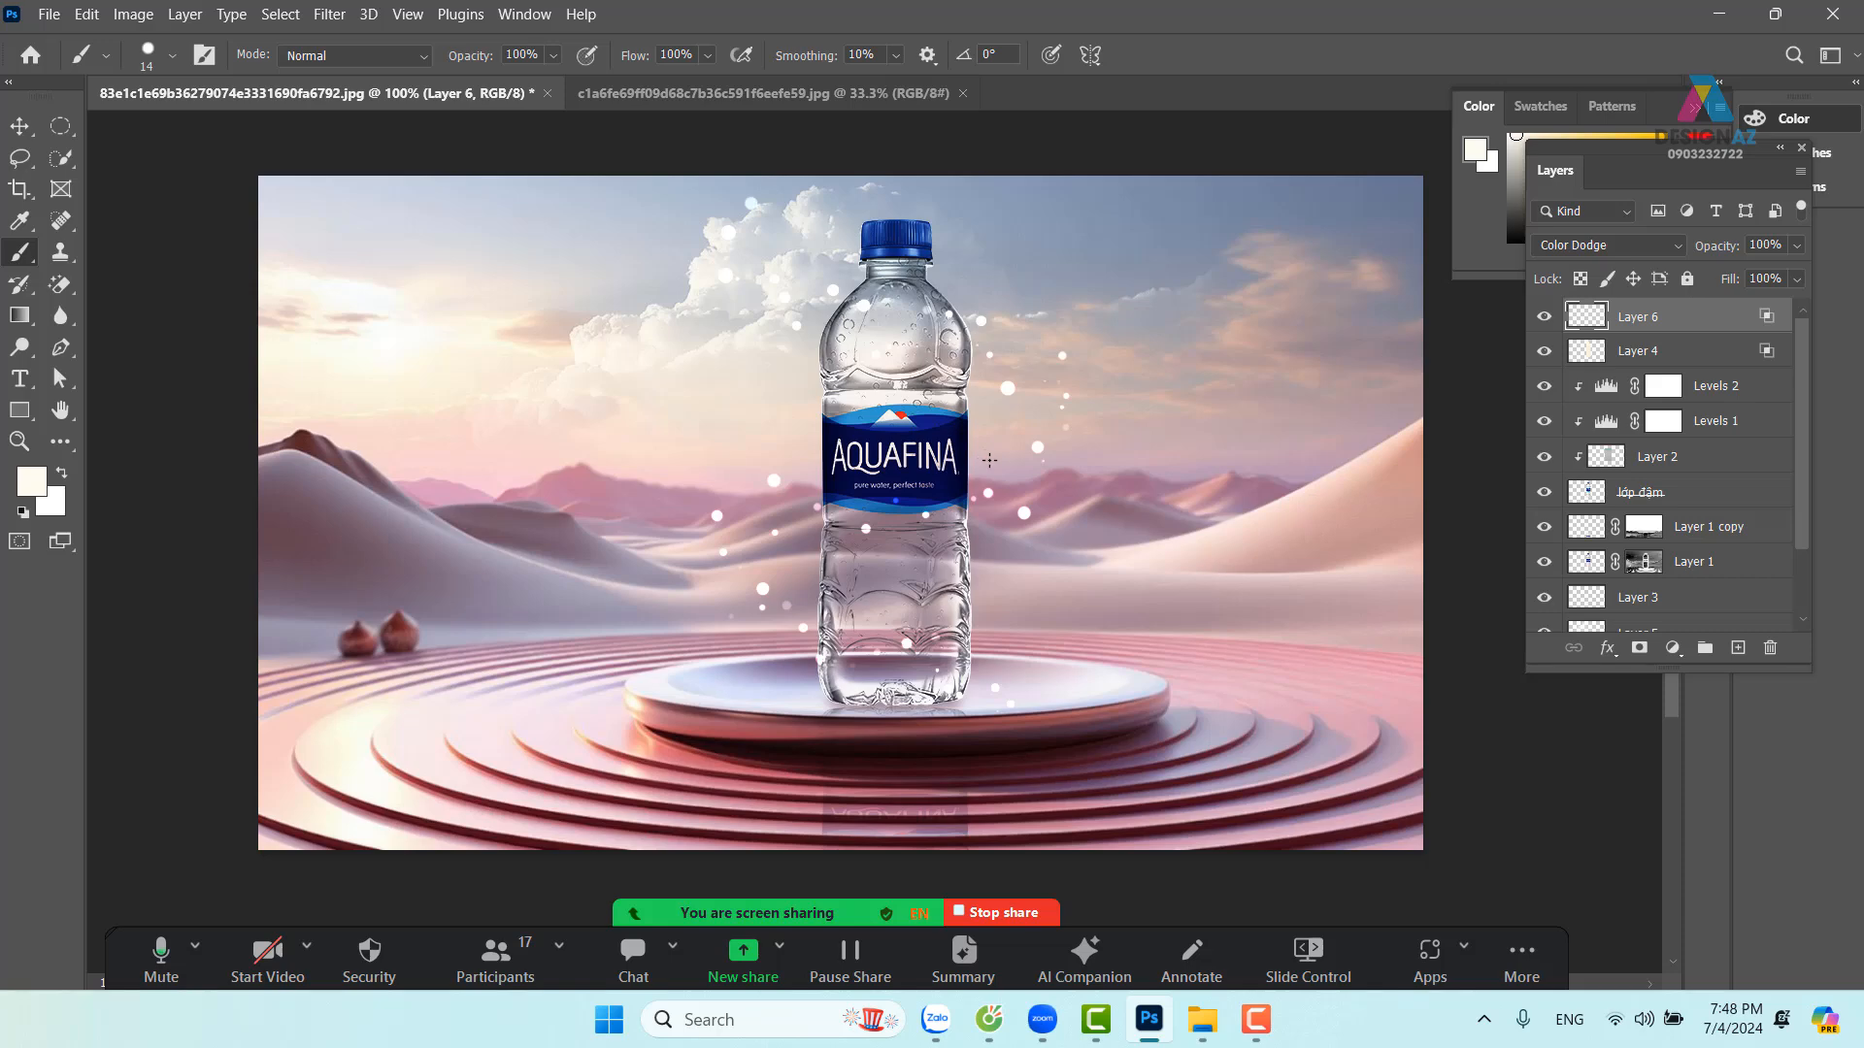
Shrink the brush to 9 px and add small white droplets curving around the bottle
left_click(173, 55)
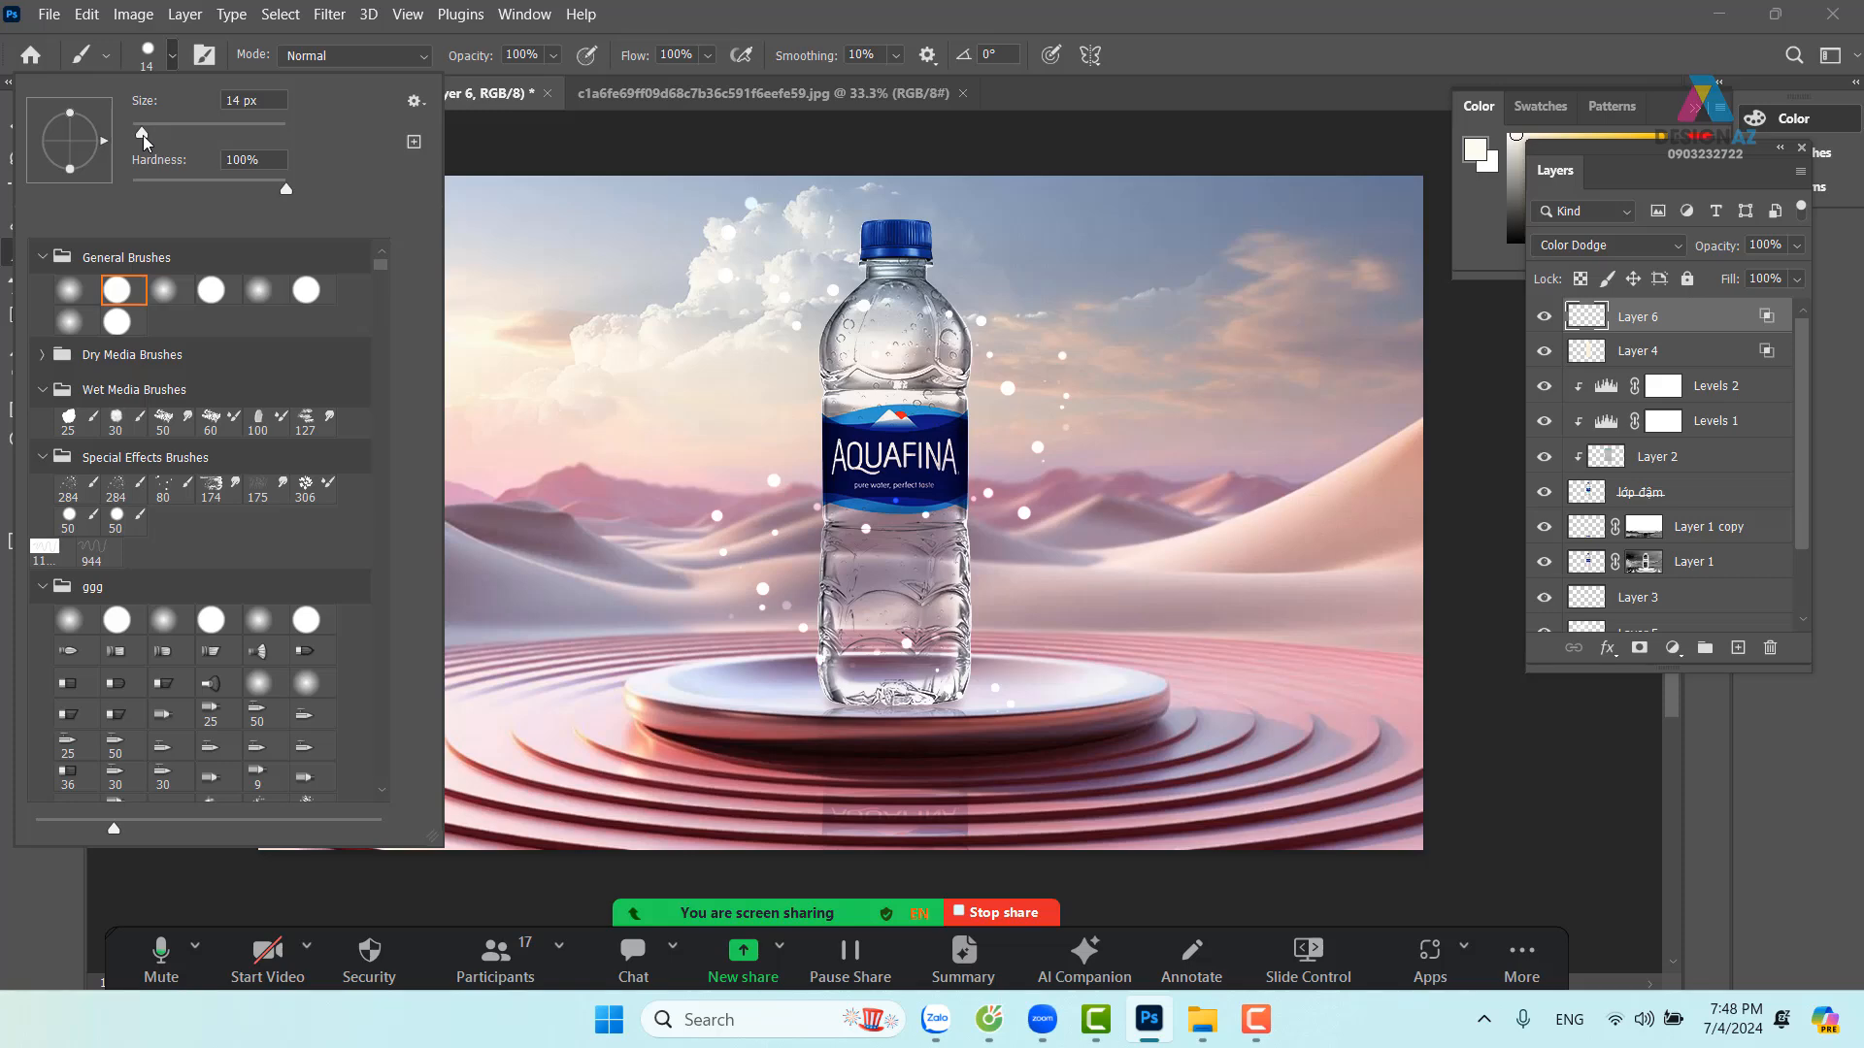
left_click_drag(142, 135, 138, 136)
left_click(936, 334)
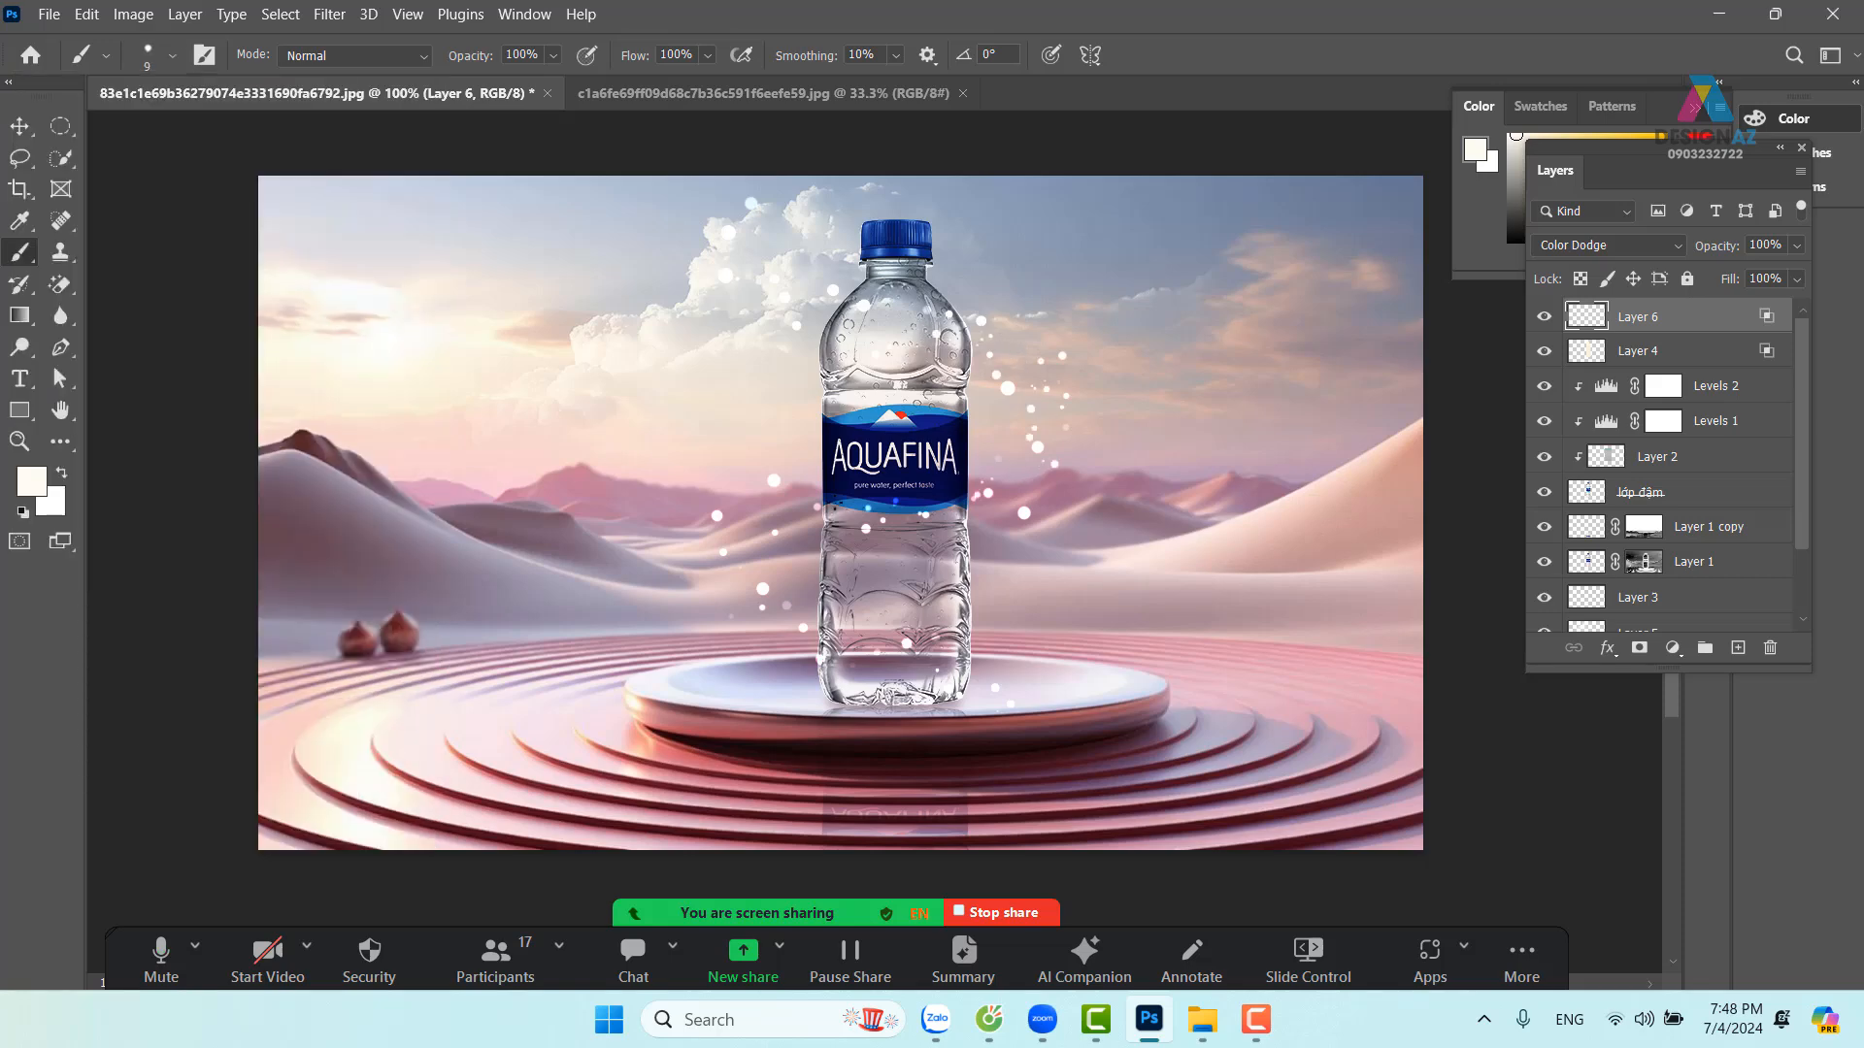
left_click(792, 635)
mouse_move(1033, 714)
left_mouse_down()
mouse_move(794, 646)
mouse_move(721, 601)
mouse_move(736, 549)
mouse_move(806, 518)
mouse_move(992, 493)
left_mouse_up()
Try larger 33 px droplets beside the bottle, then lower Layer 6's fill to 60%
right_click(694, 499, "alt")
mouse_move(744, 482)
left_mouse_down()
mouse_move(664, 535)
mouse_move(729, 617)
mouse_move(814, 642)
left_mouse_up()
key("ctrl+z")
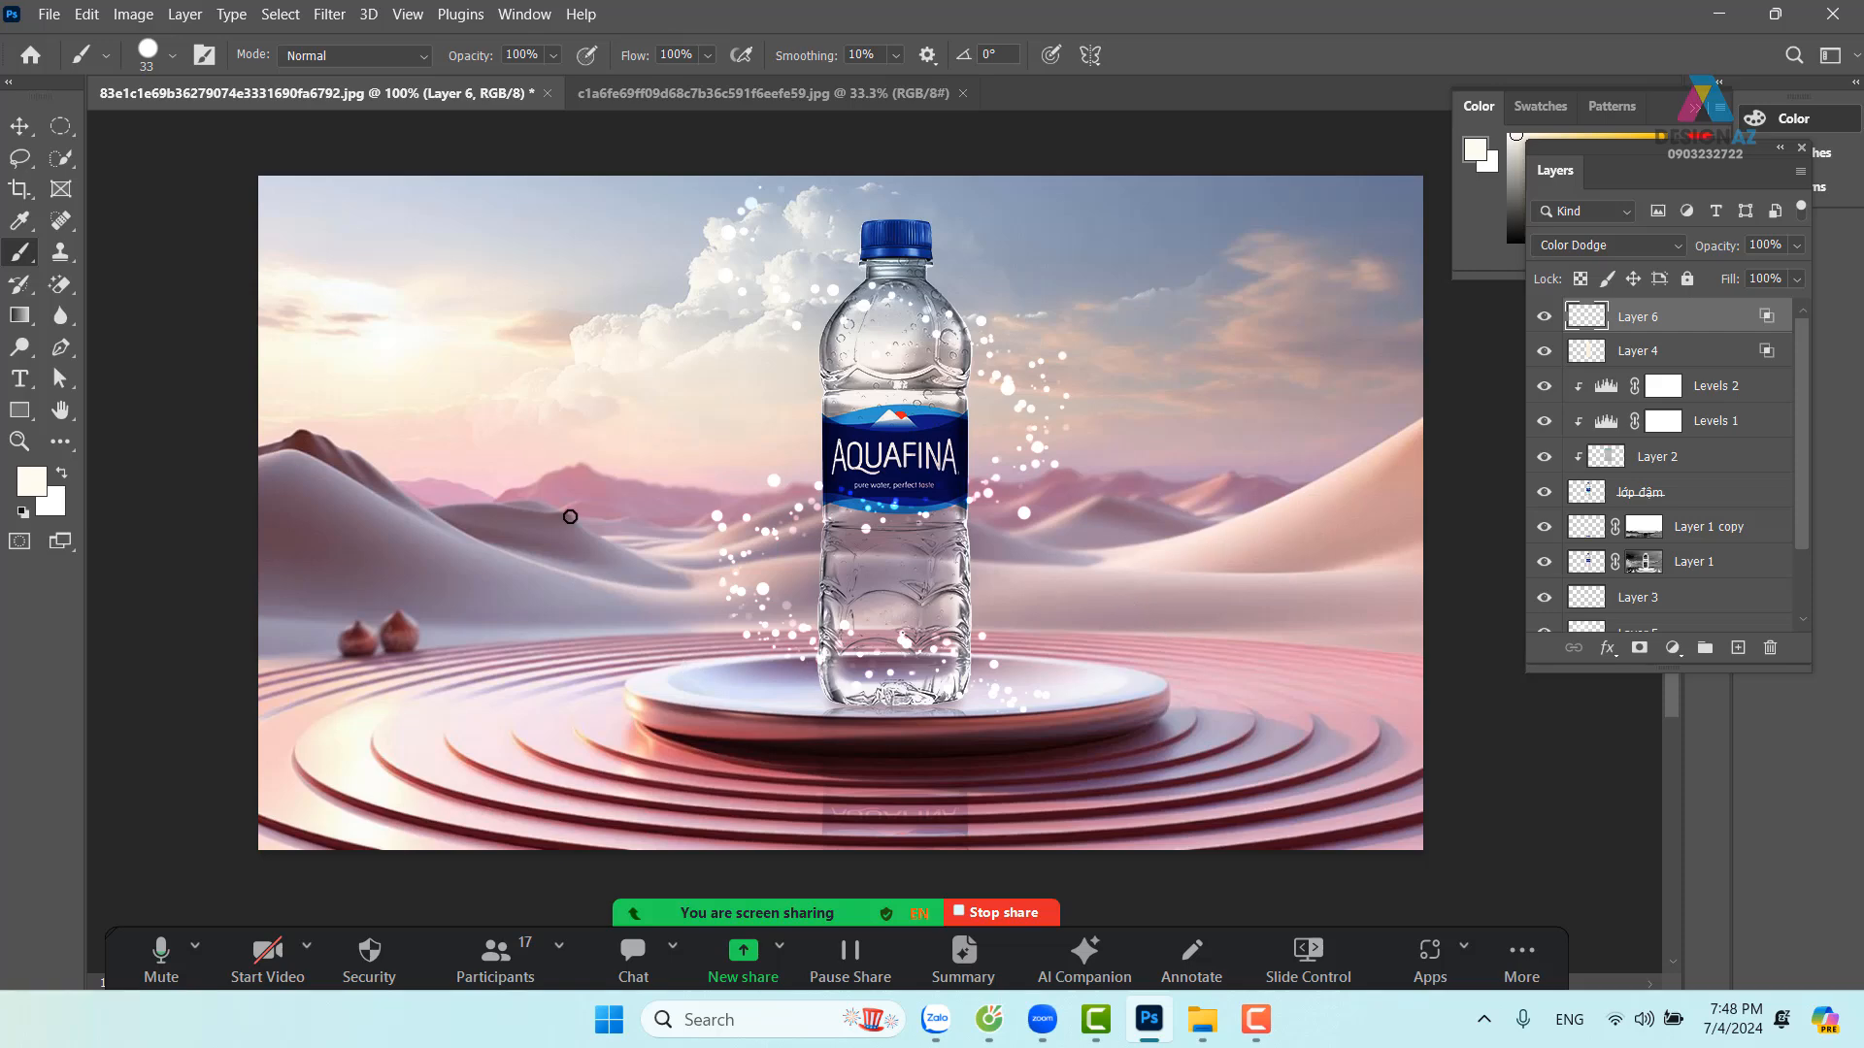
left_click(695, 534)
left_click(964, 506)
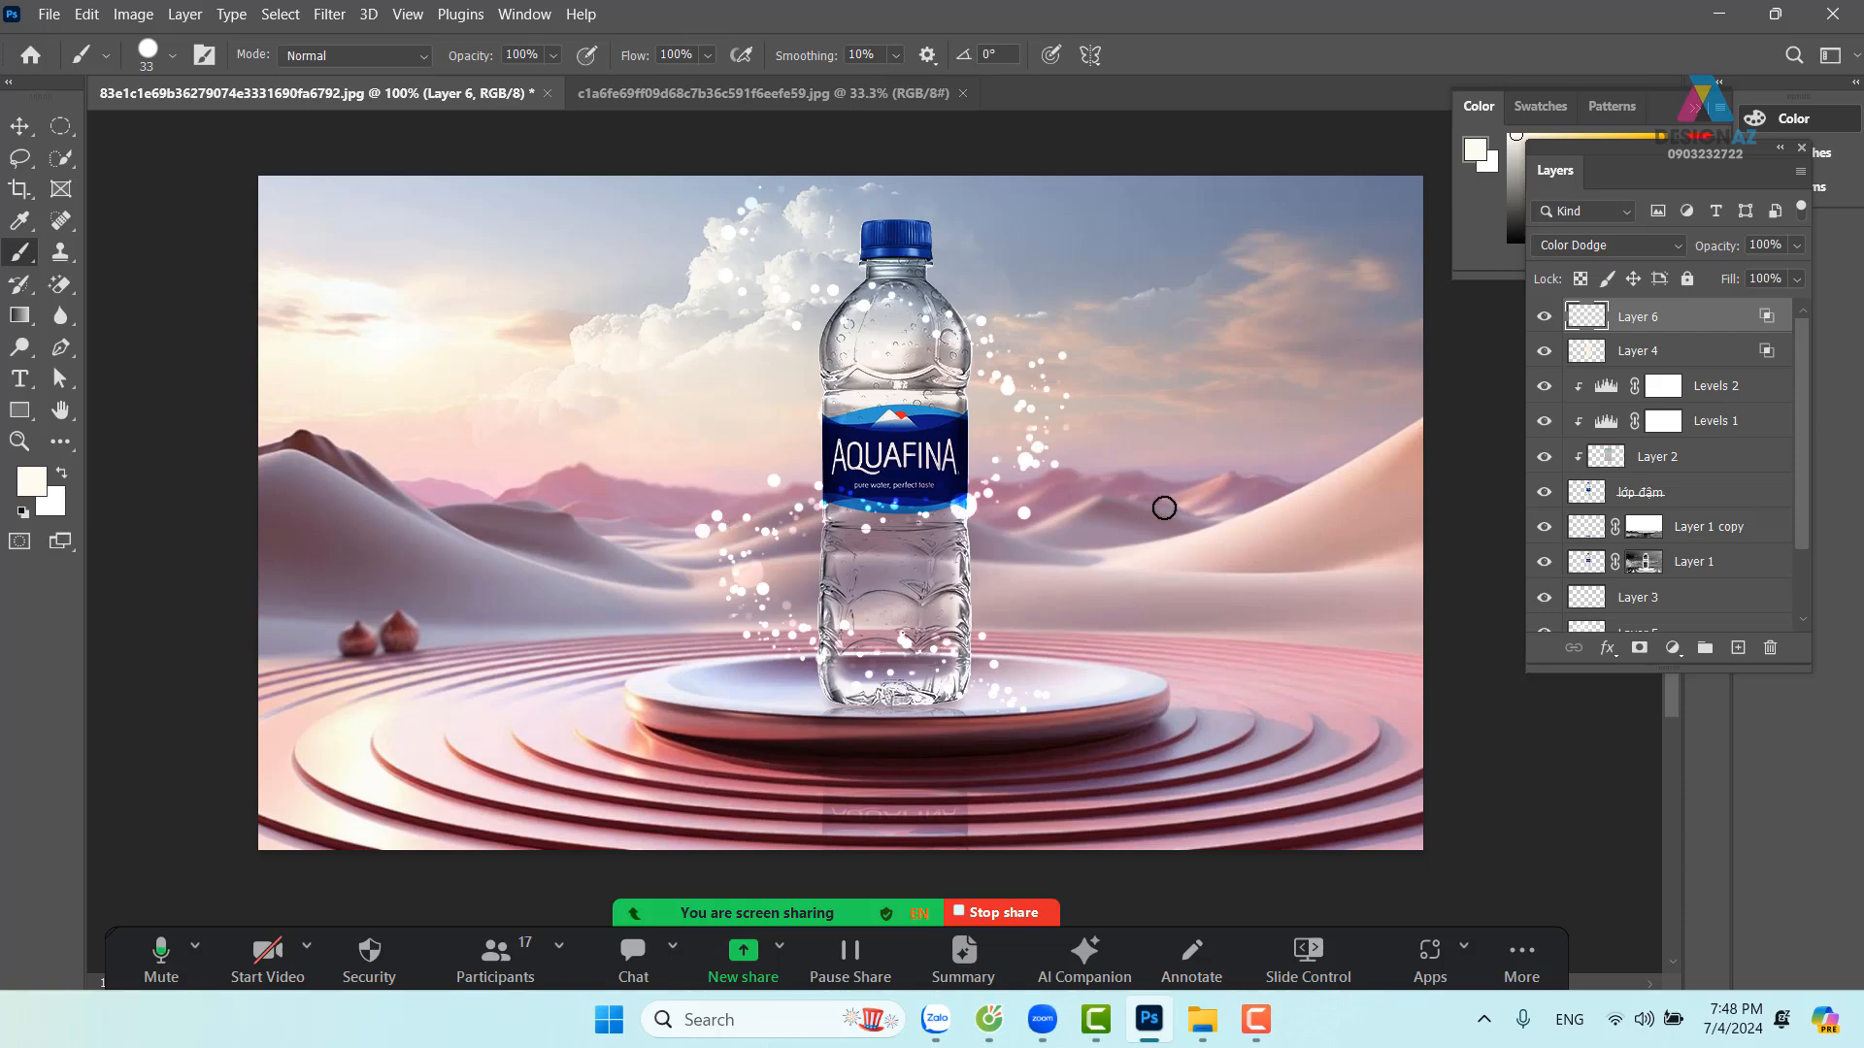
key("ctrl+z")
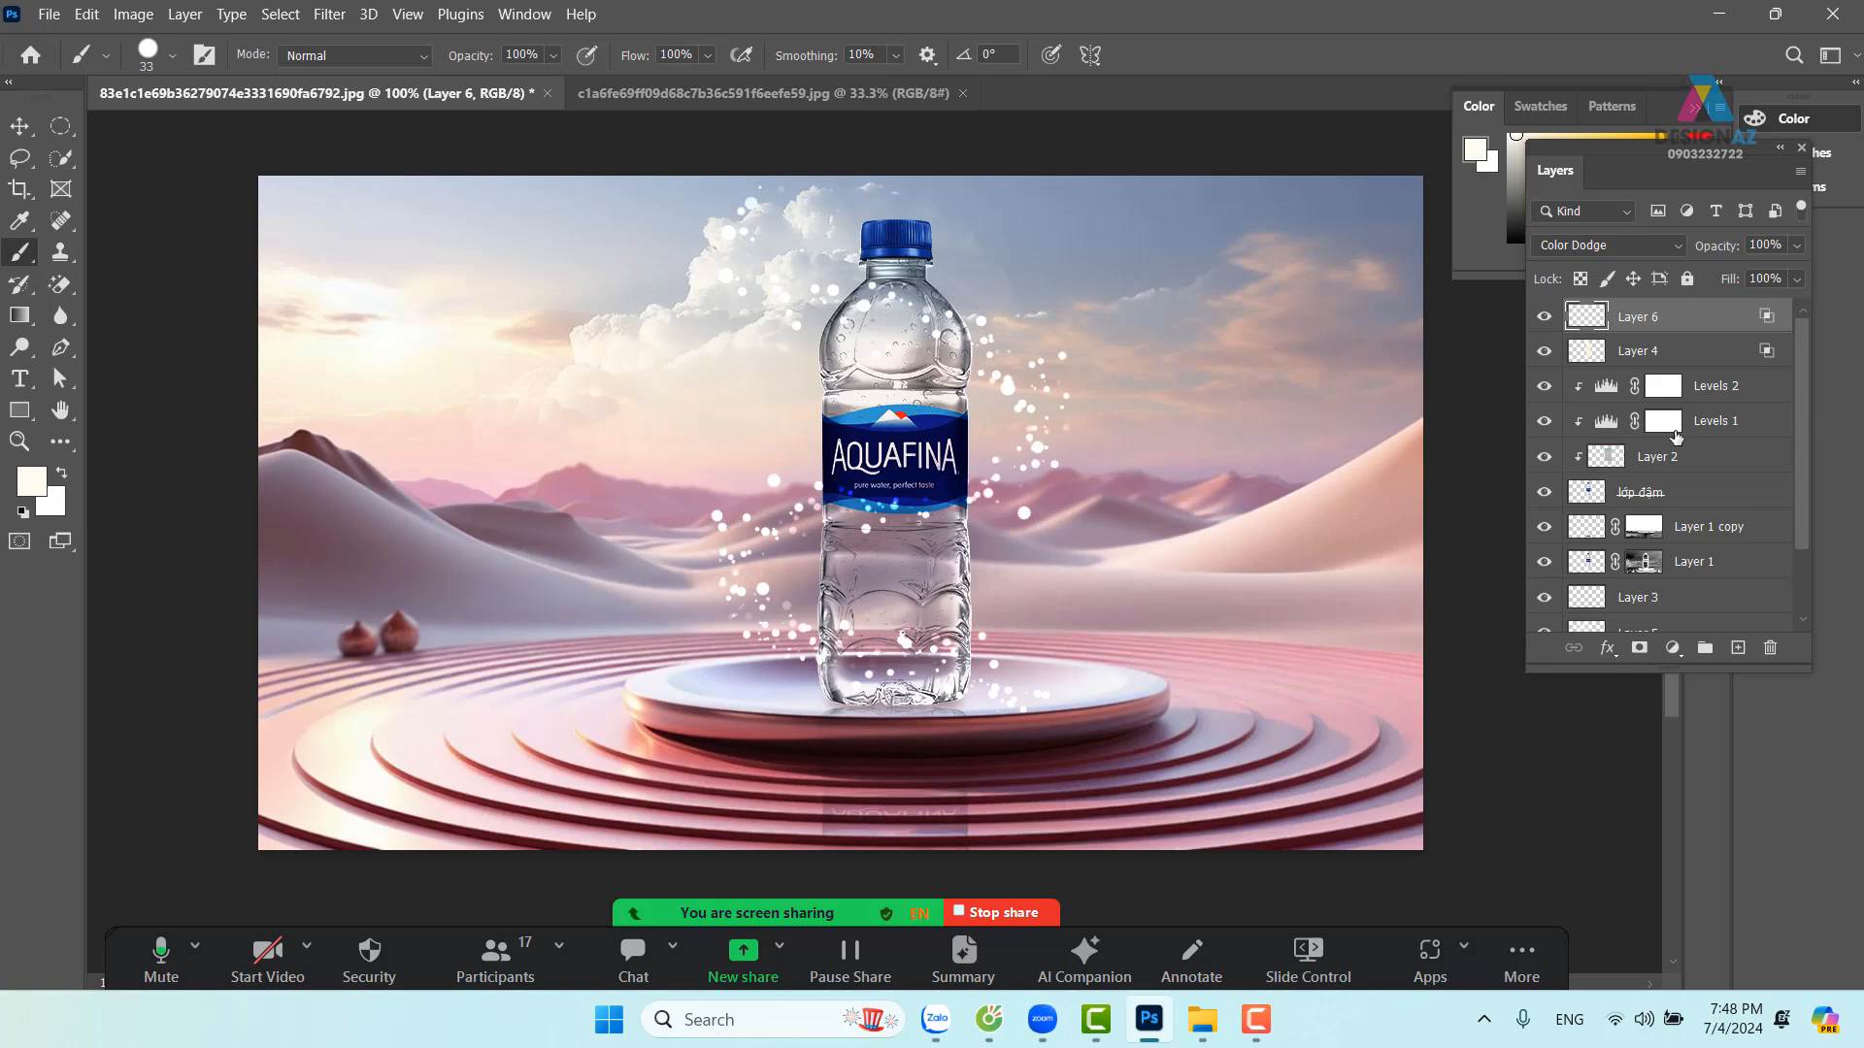
left_click(1797, 278)
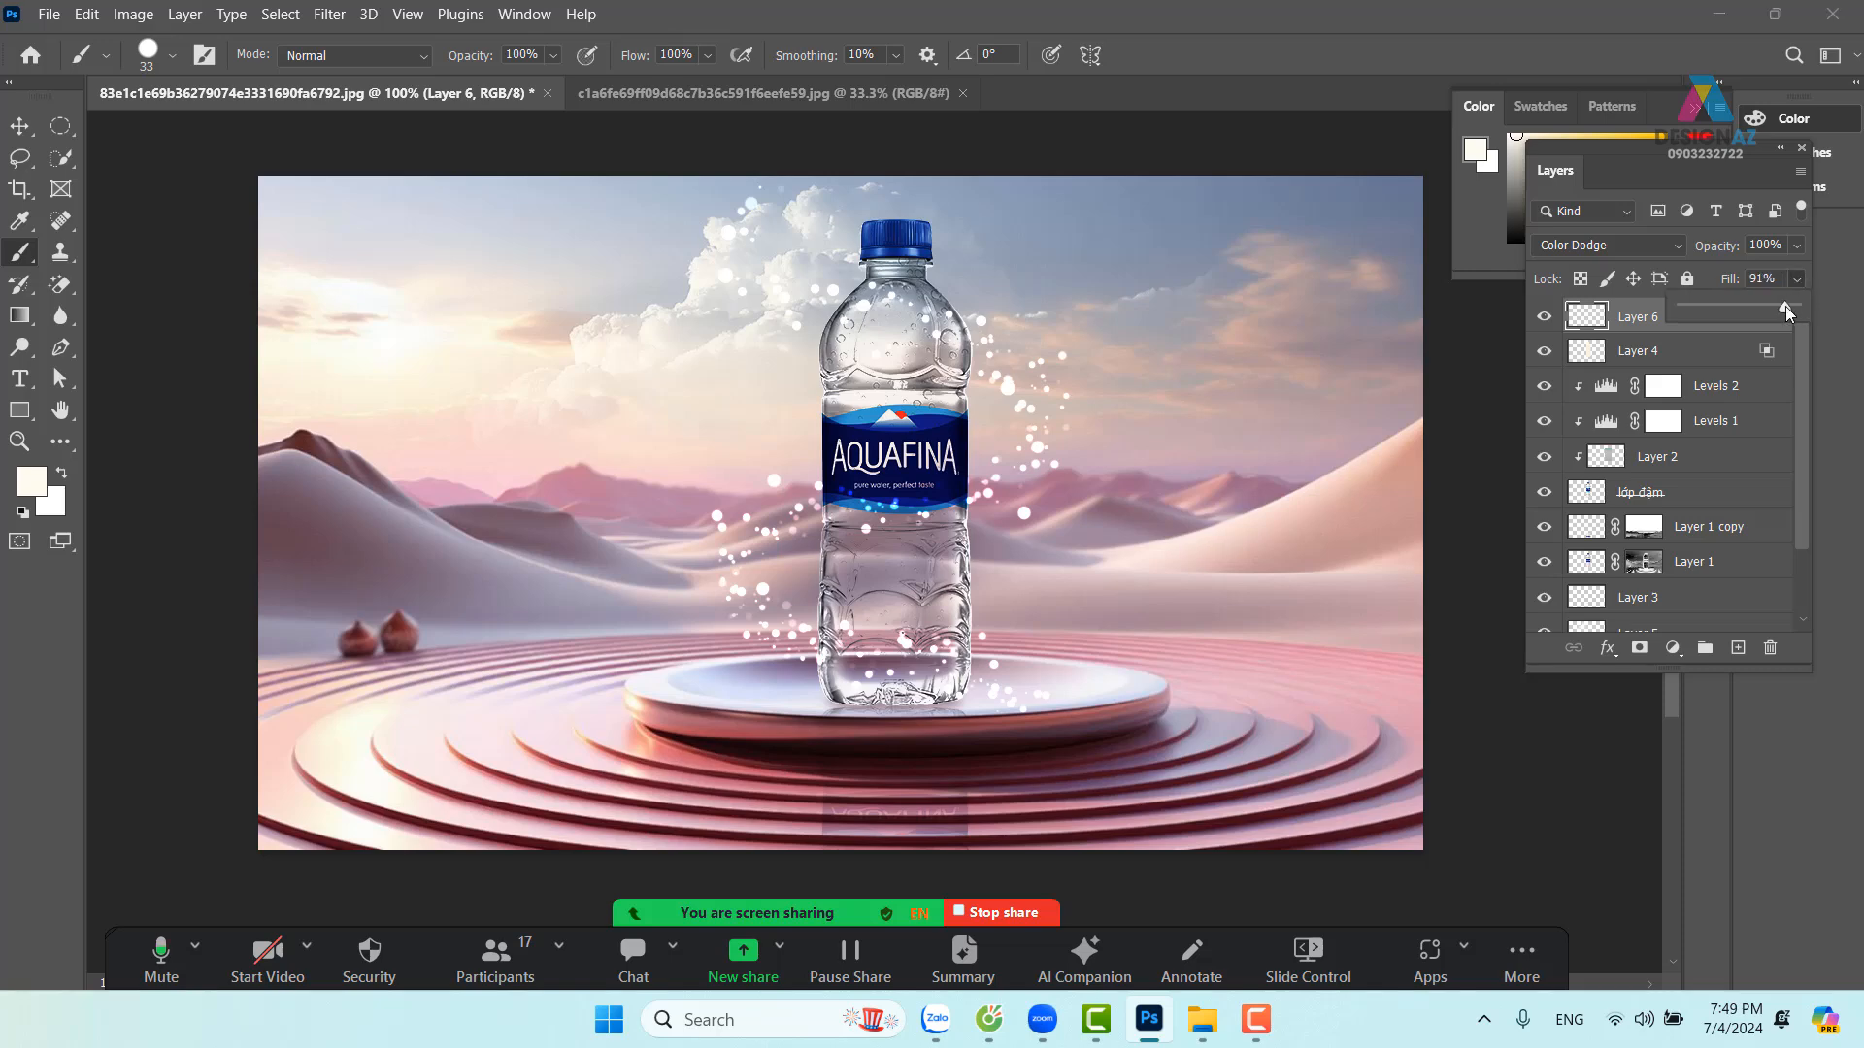
left_click_drag(1785, 306, 1749, 309)
Add a layer mask to Layer 6 and pick a soft round brush at 0% hardness
left_click(1630, 320)
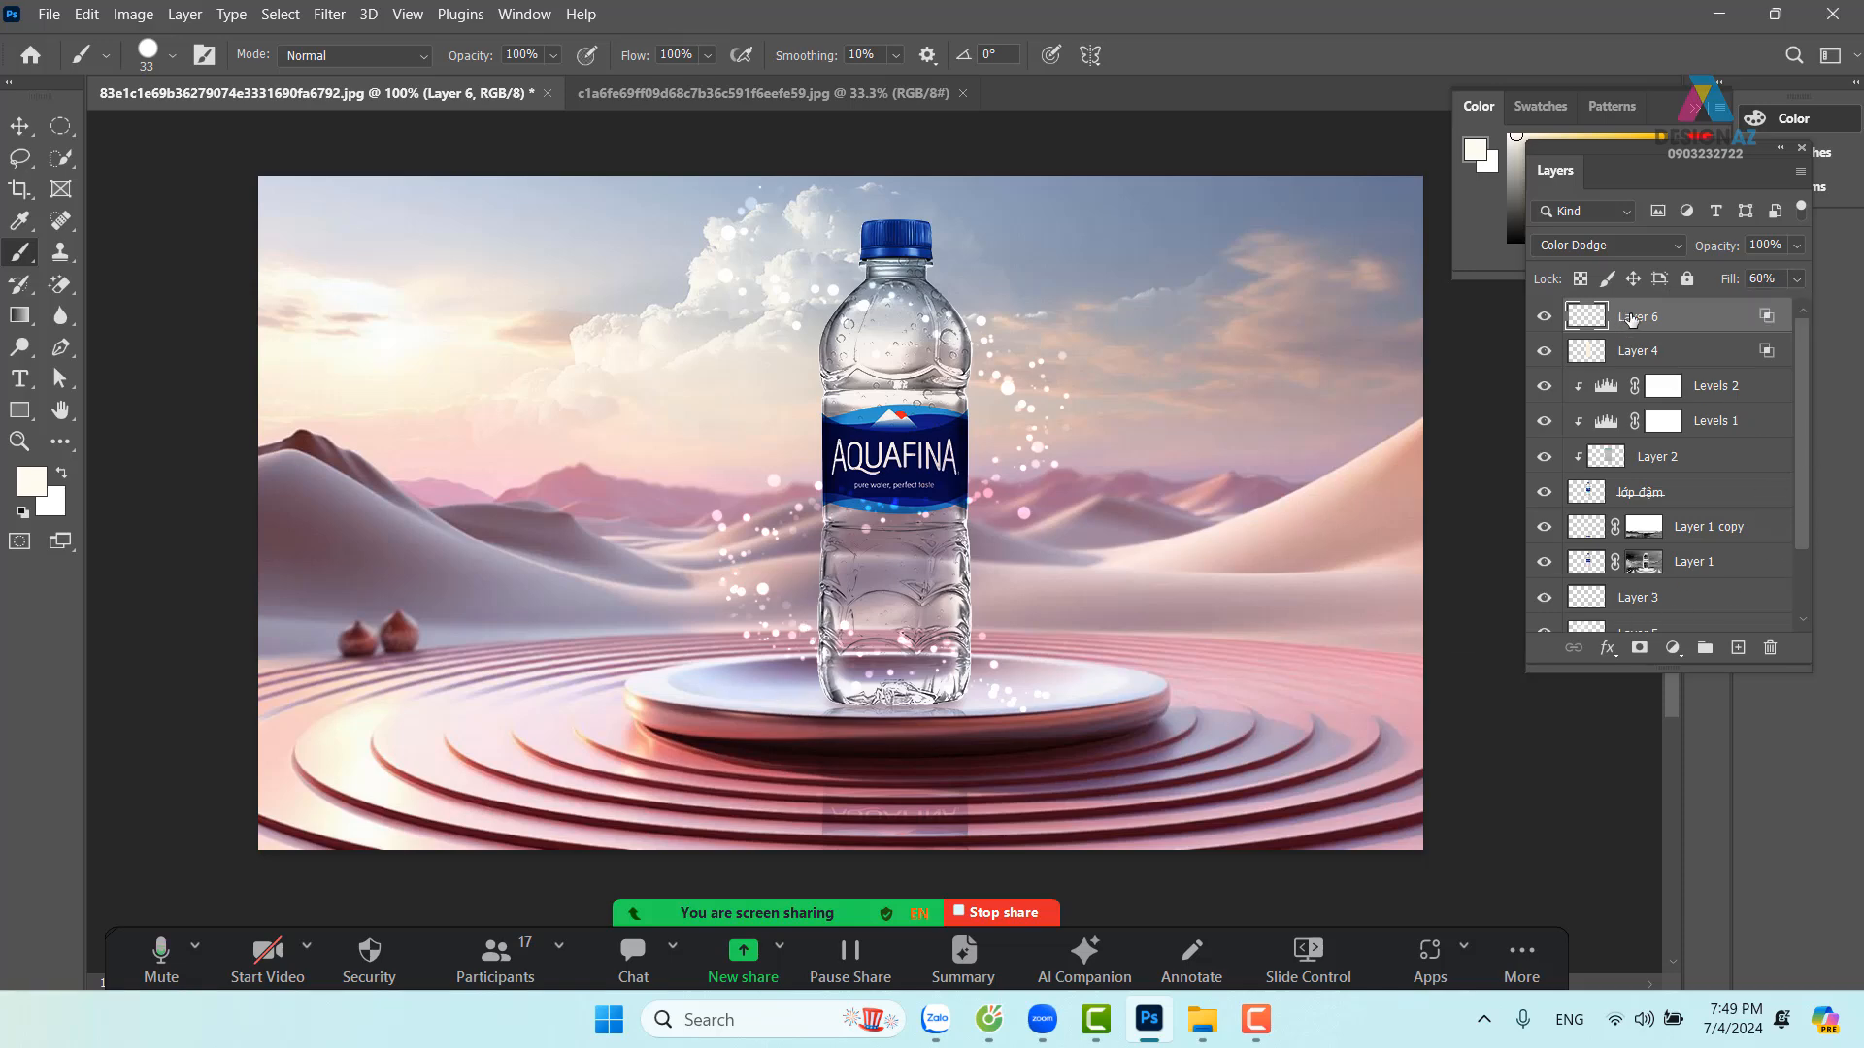
left_click(1639, 648)
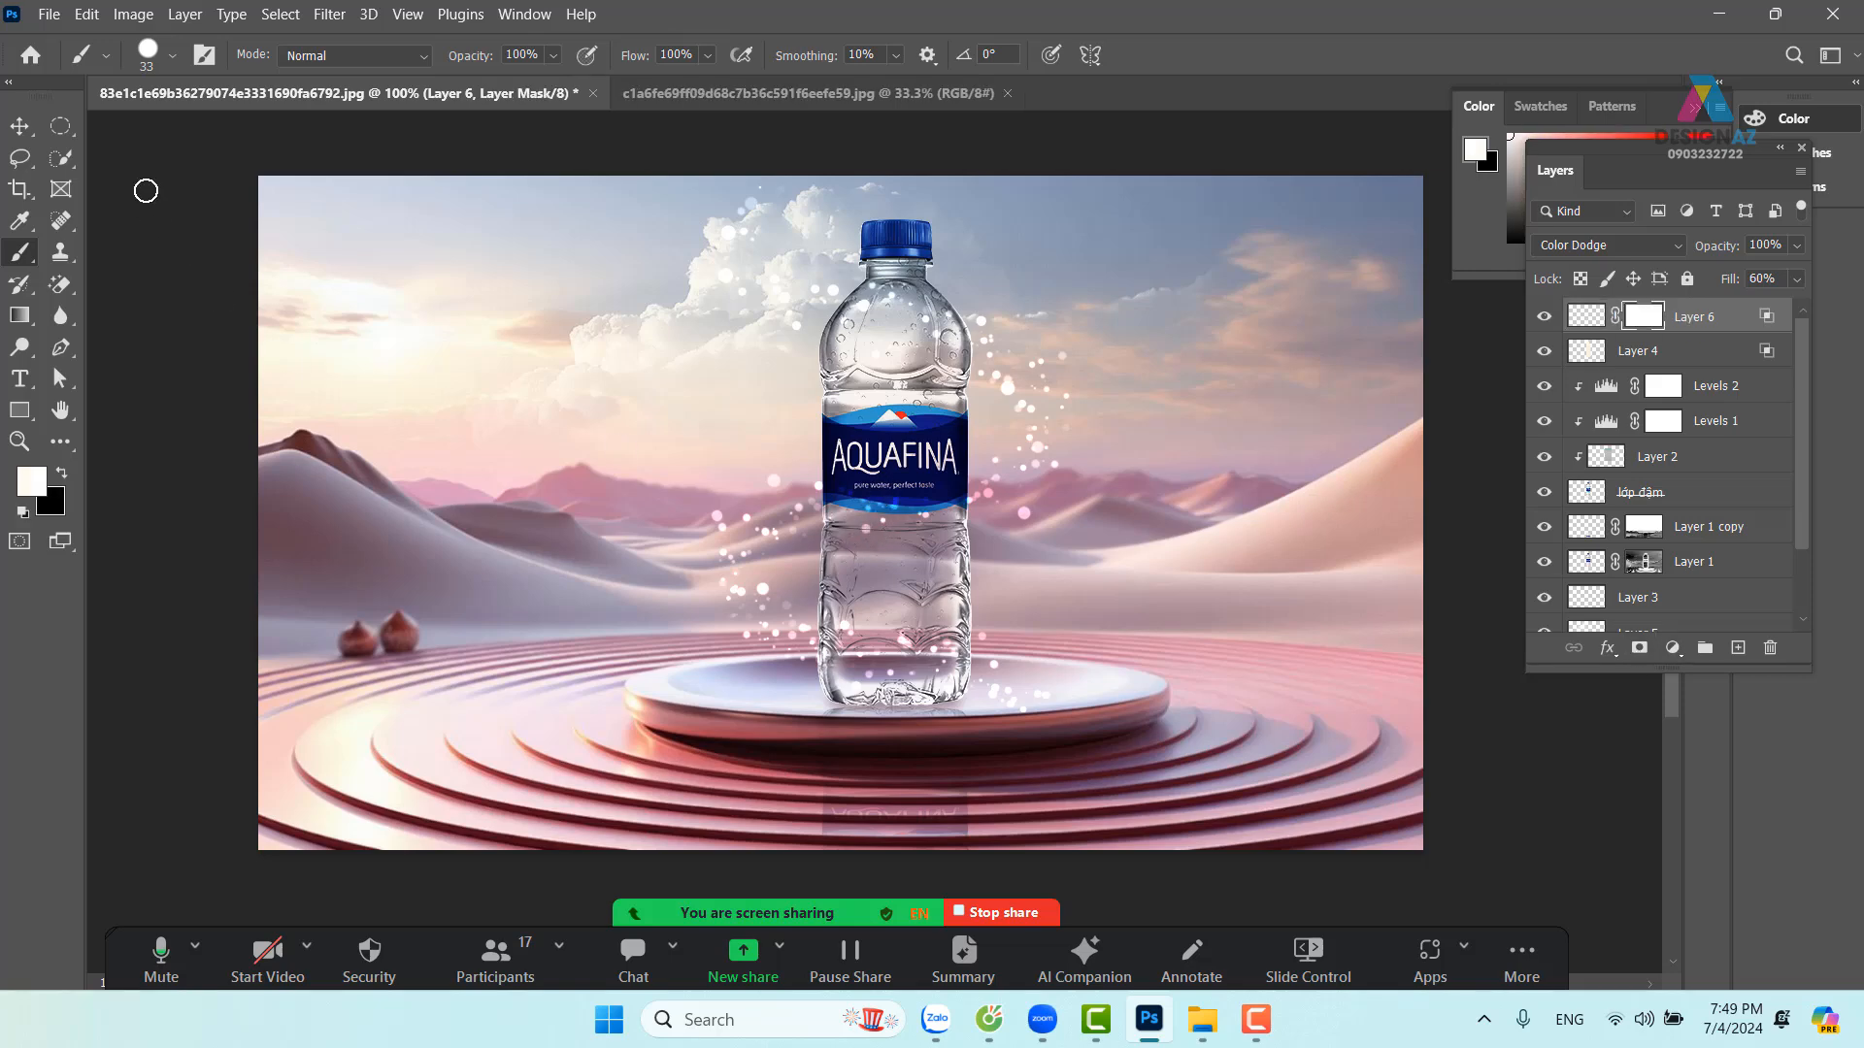
left_click(171, 56)
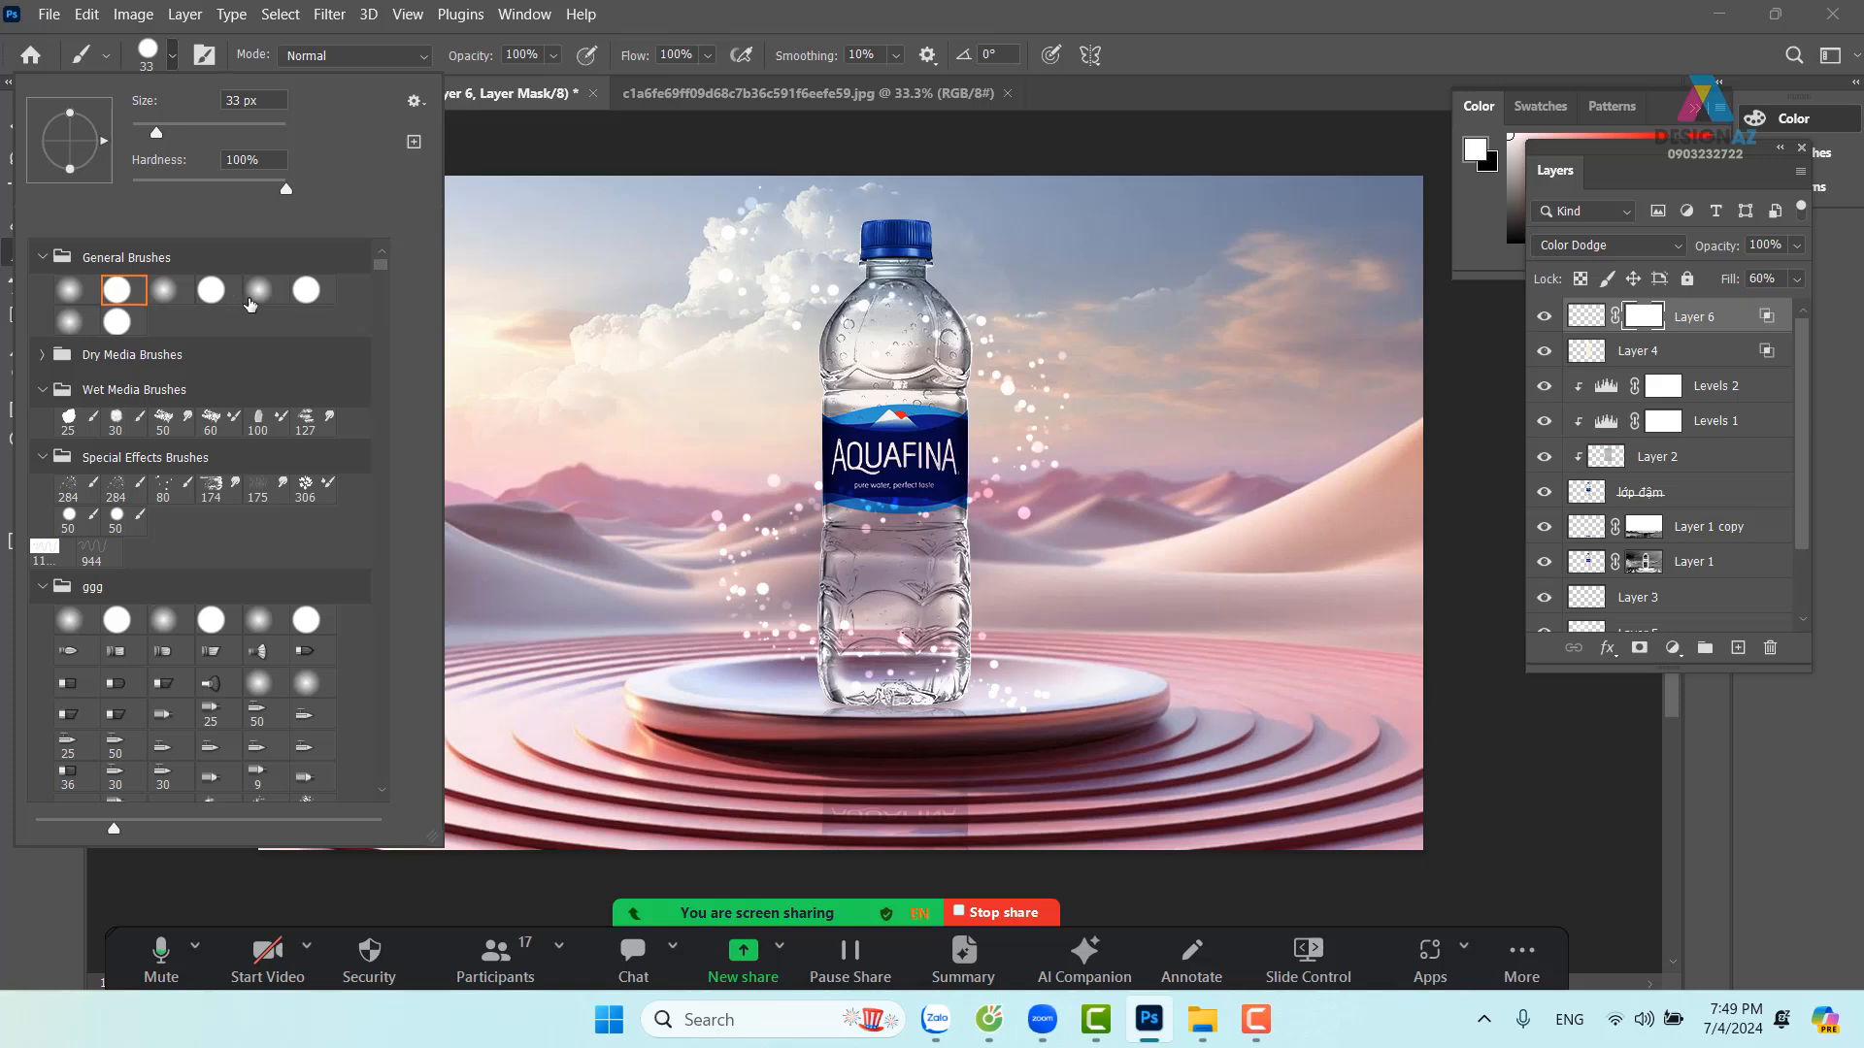
left_click(70, 321)
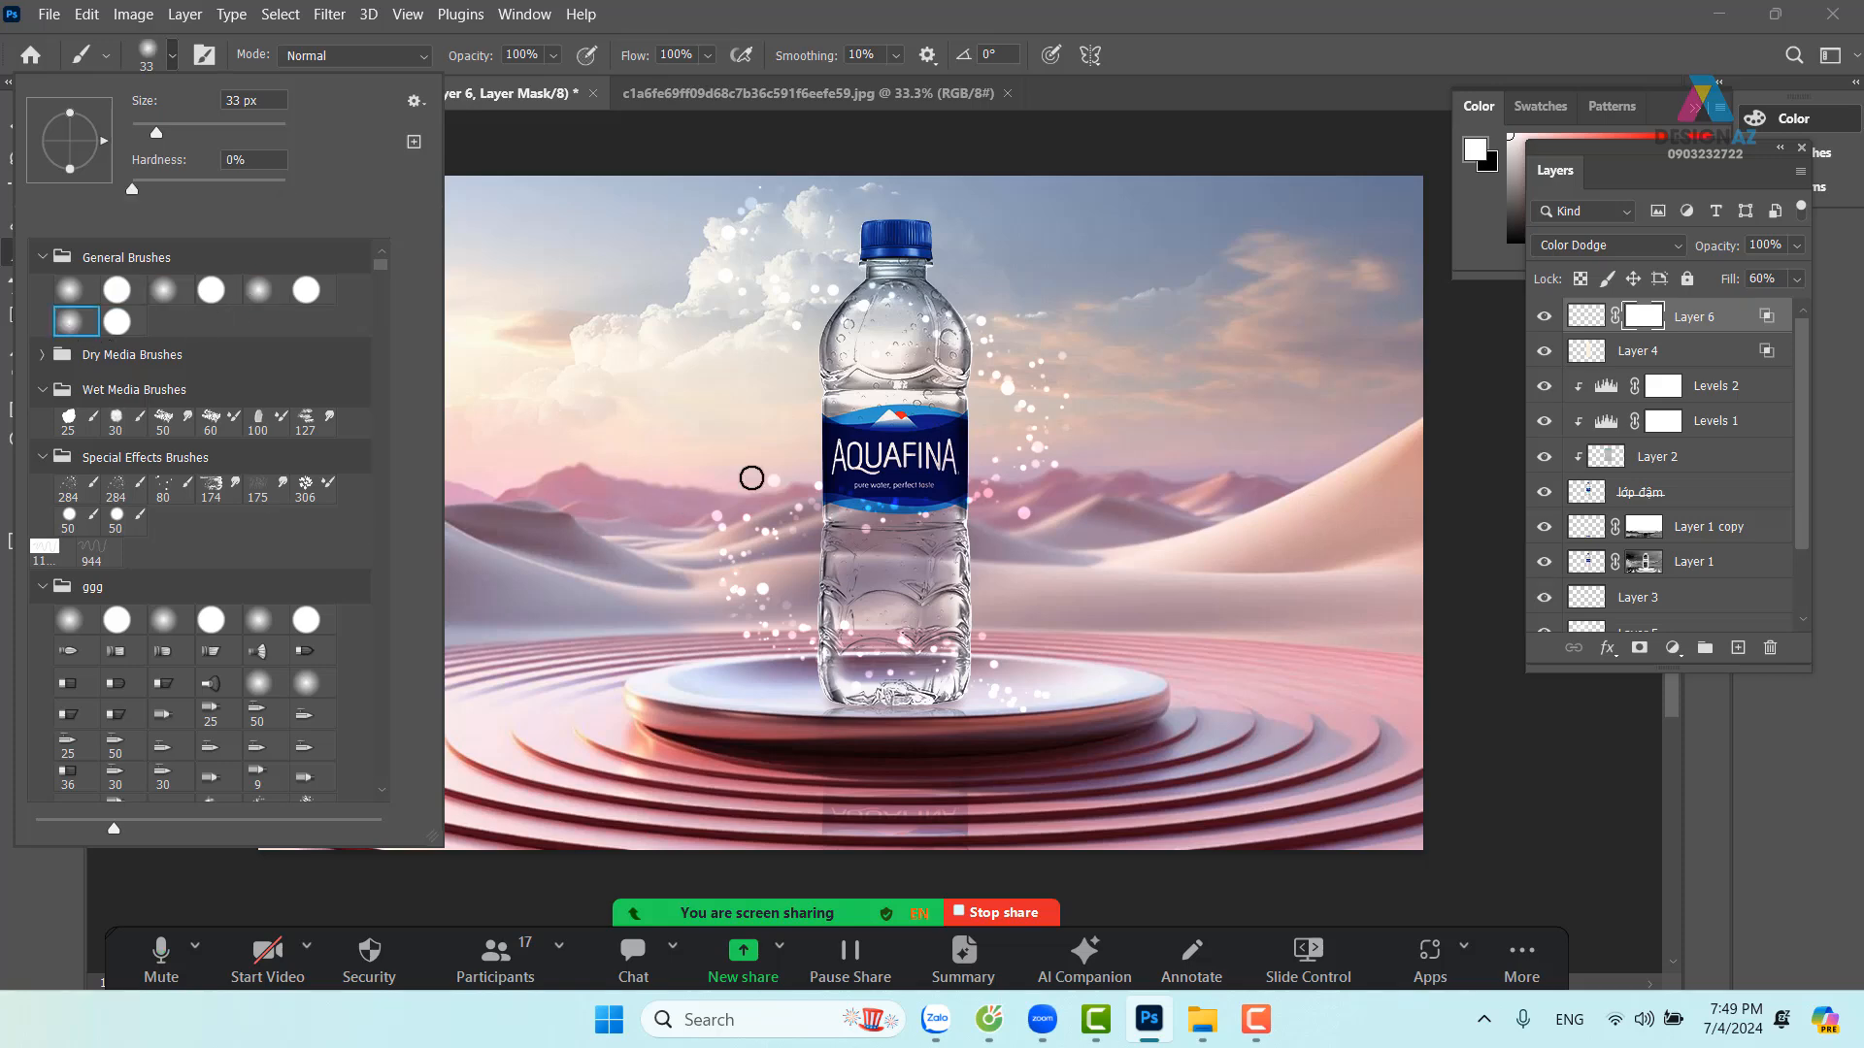
left_click(1222, 74)
Set the foreground to black and paint the mask to hide bubbles over the bottle label
left_click(33, 485)
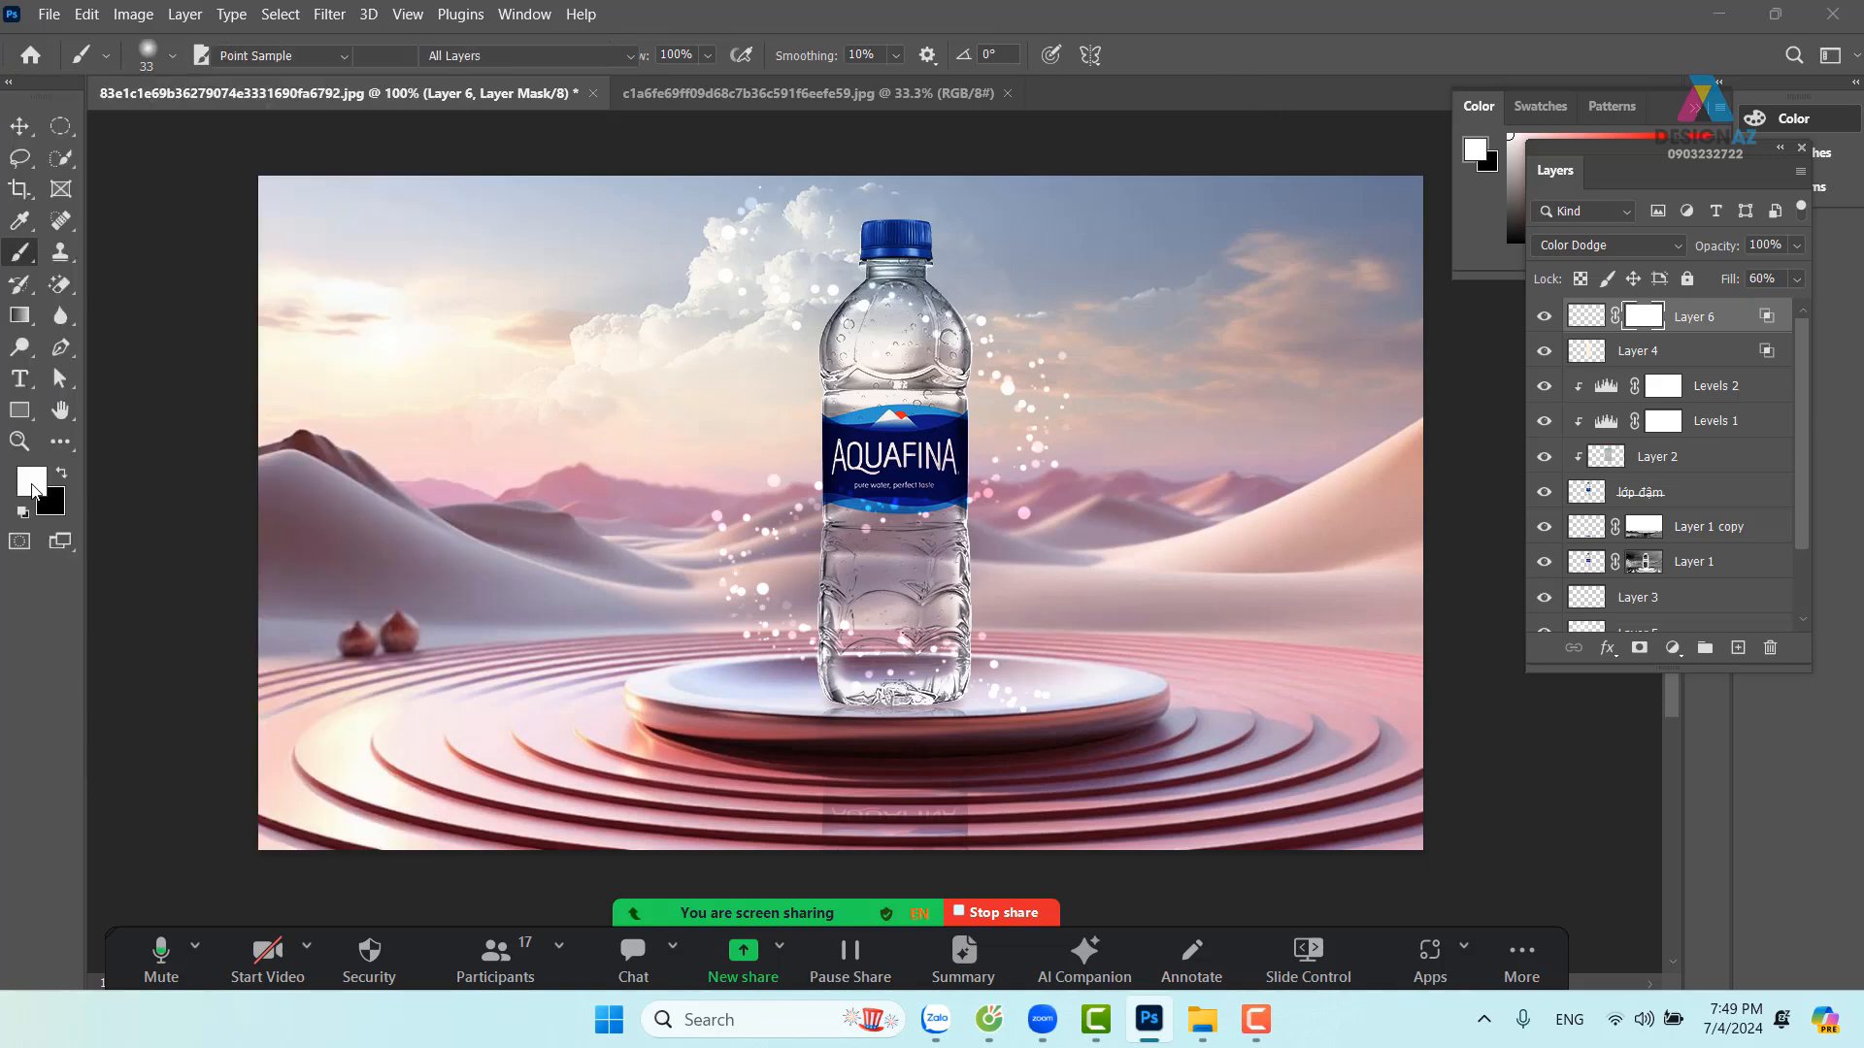
left_click_drag(820, 487, 783, 680)
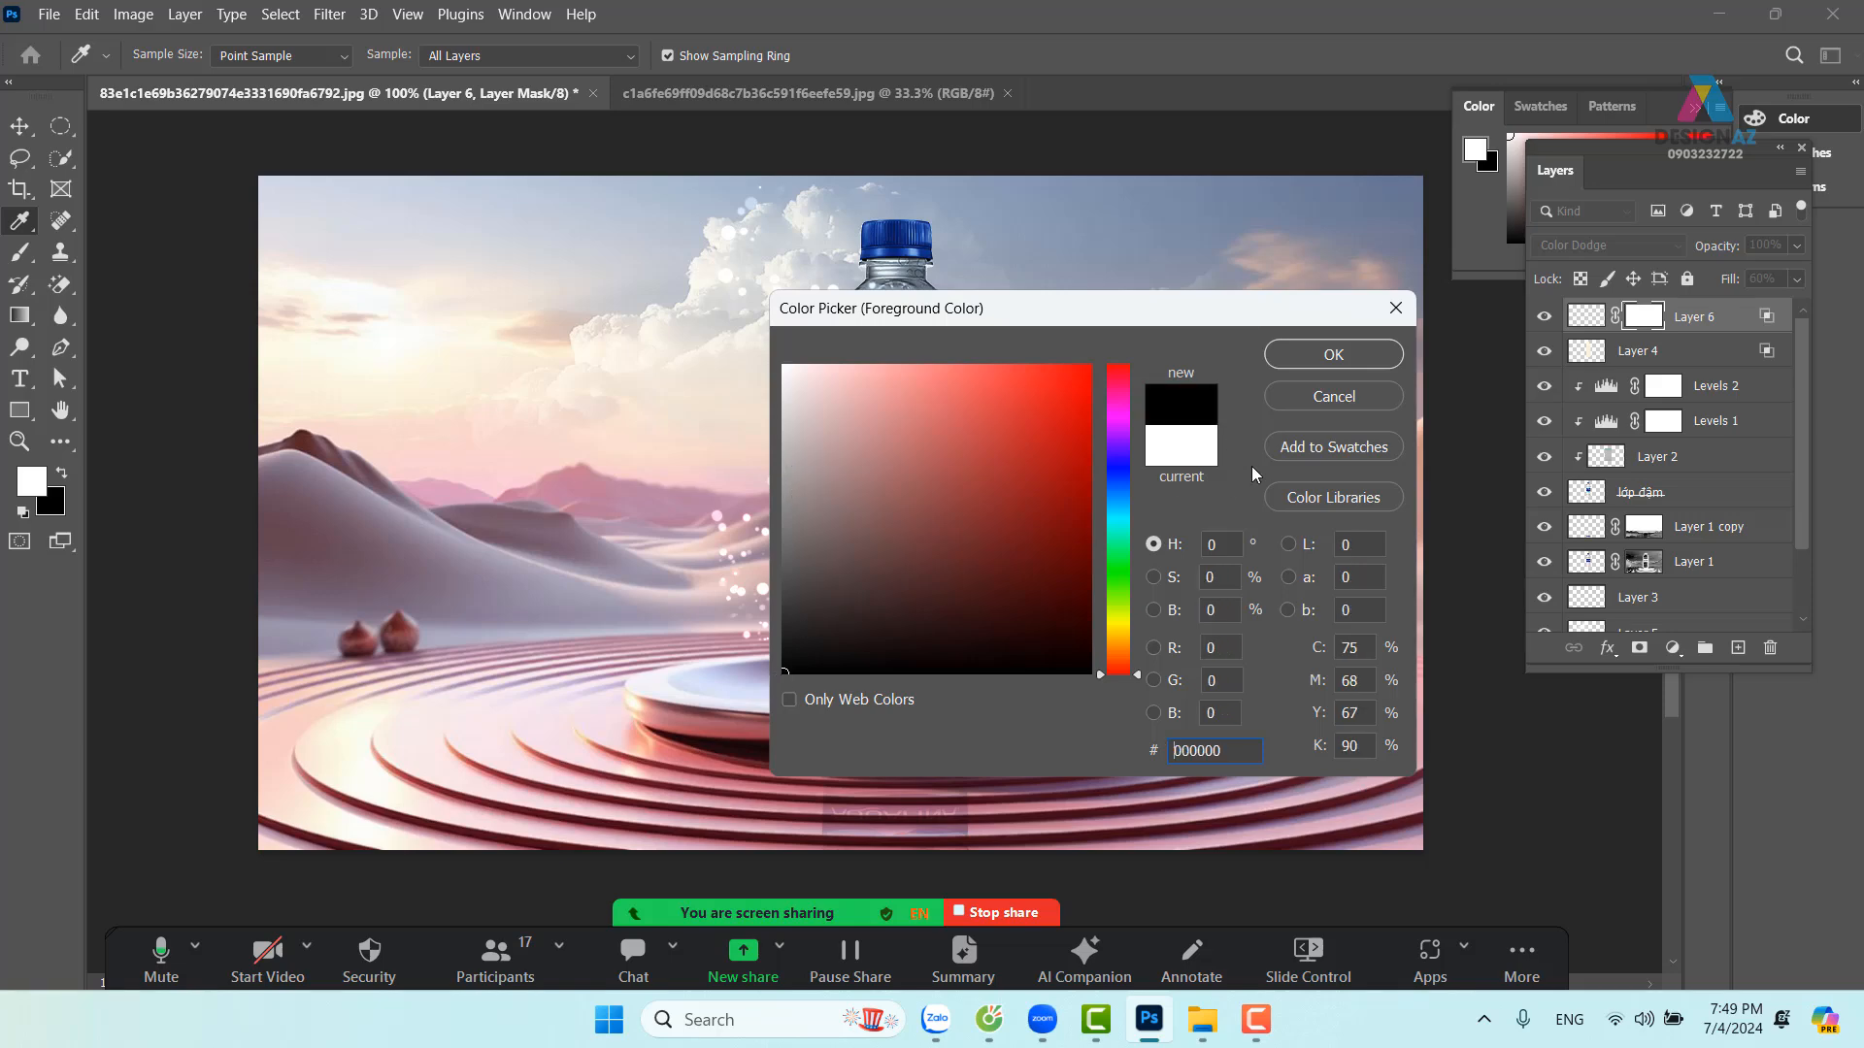
left_click(1330, 355)
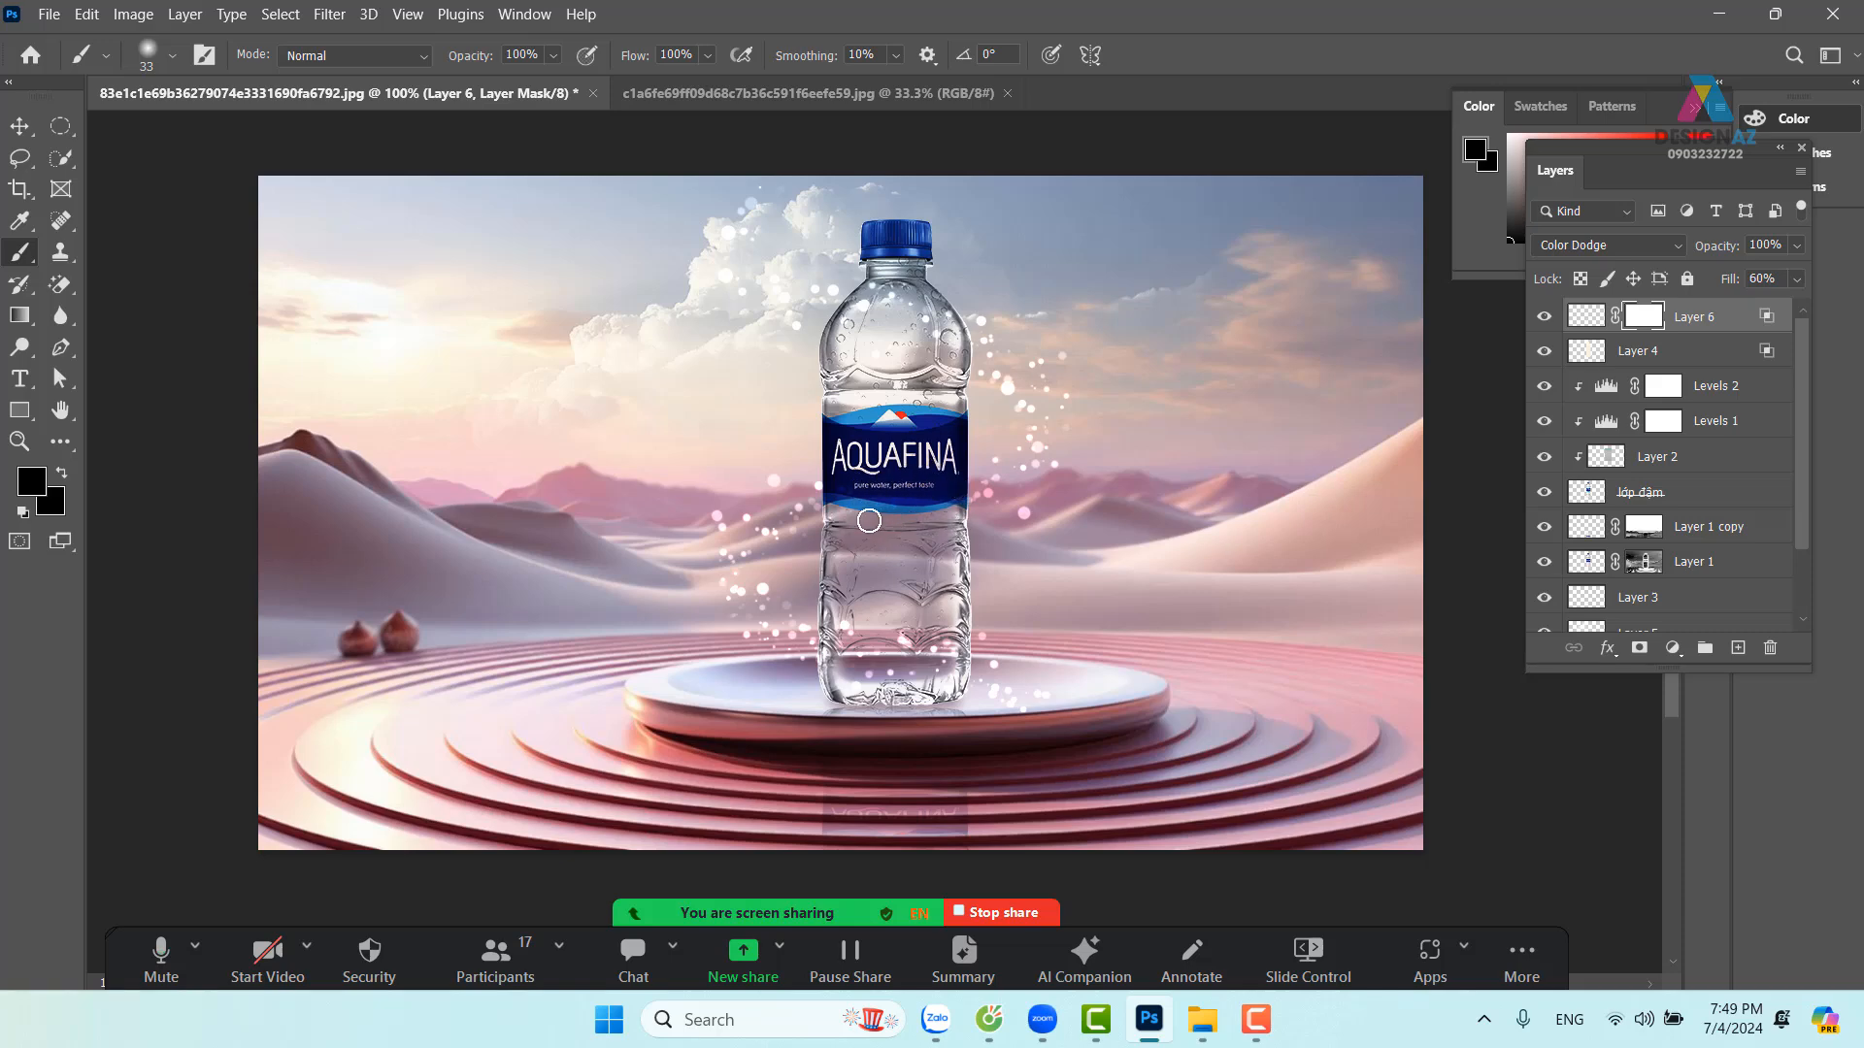
left_click_drag(847, 508, 848, 537)
key("ctrl+plus")
left_click_drag(964, 433, 947, 651)
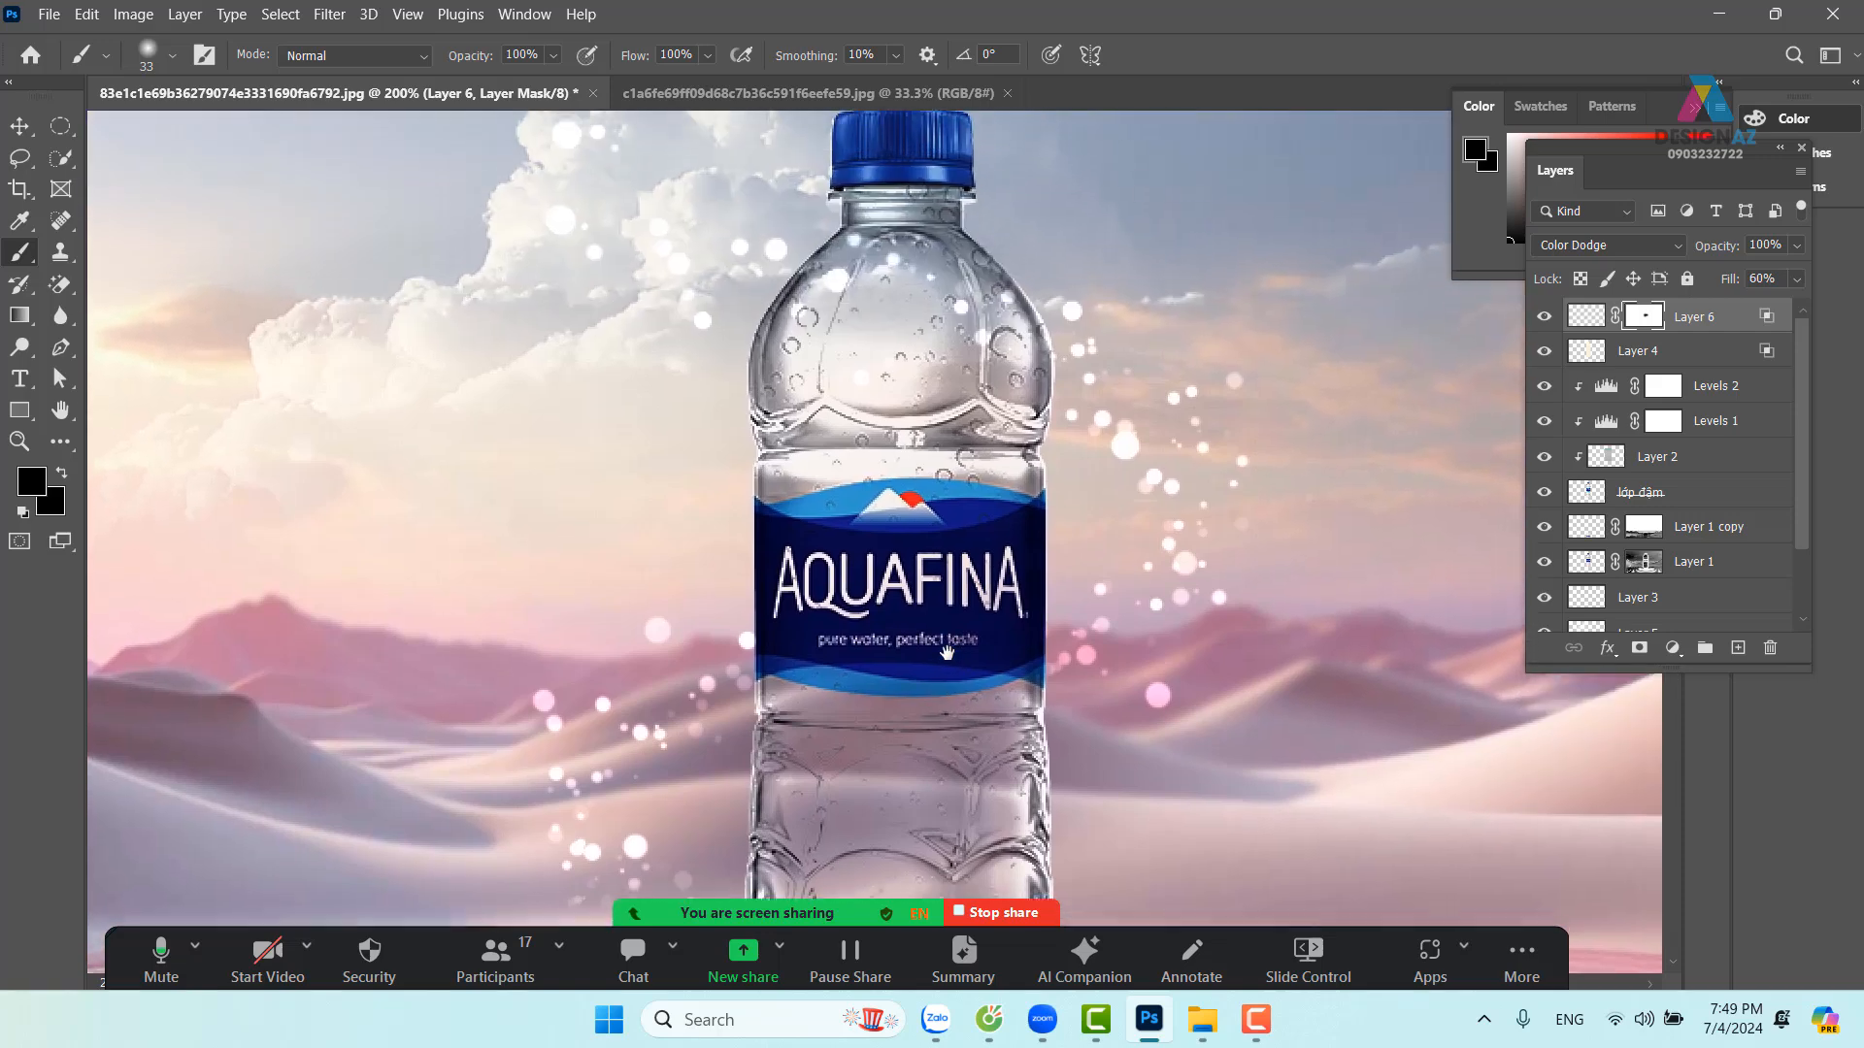
left_click(19, 126)
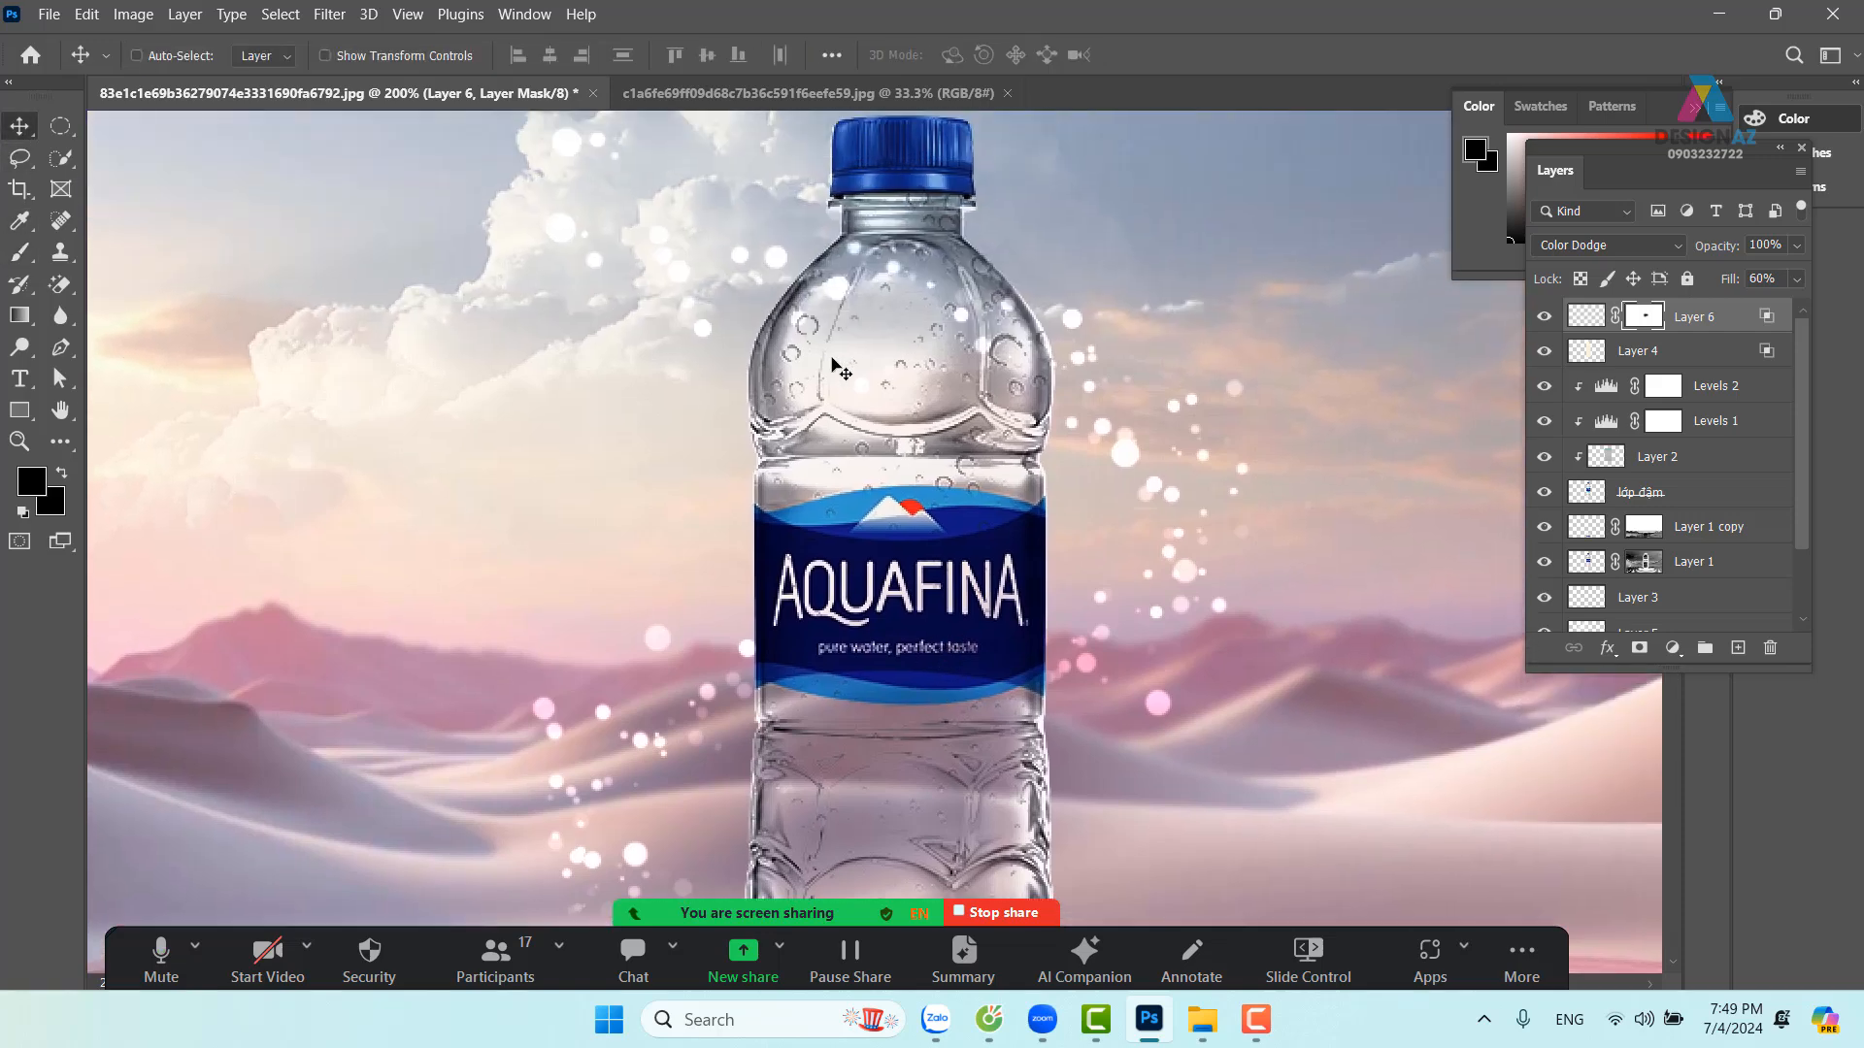
Select Levels 2, add a new Layer 7 above it, and clip it to the bottle layer
right_click(892, 329)
left_click(921, 339)
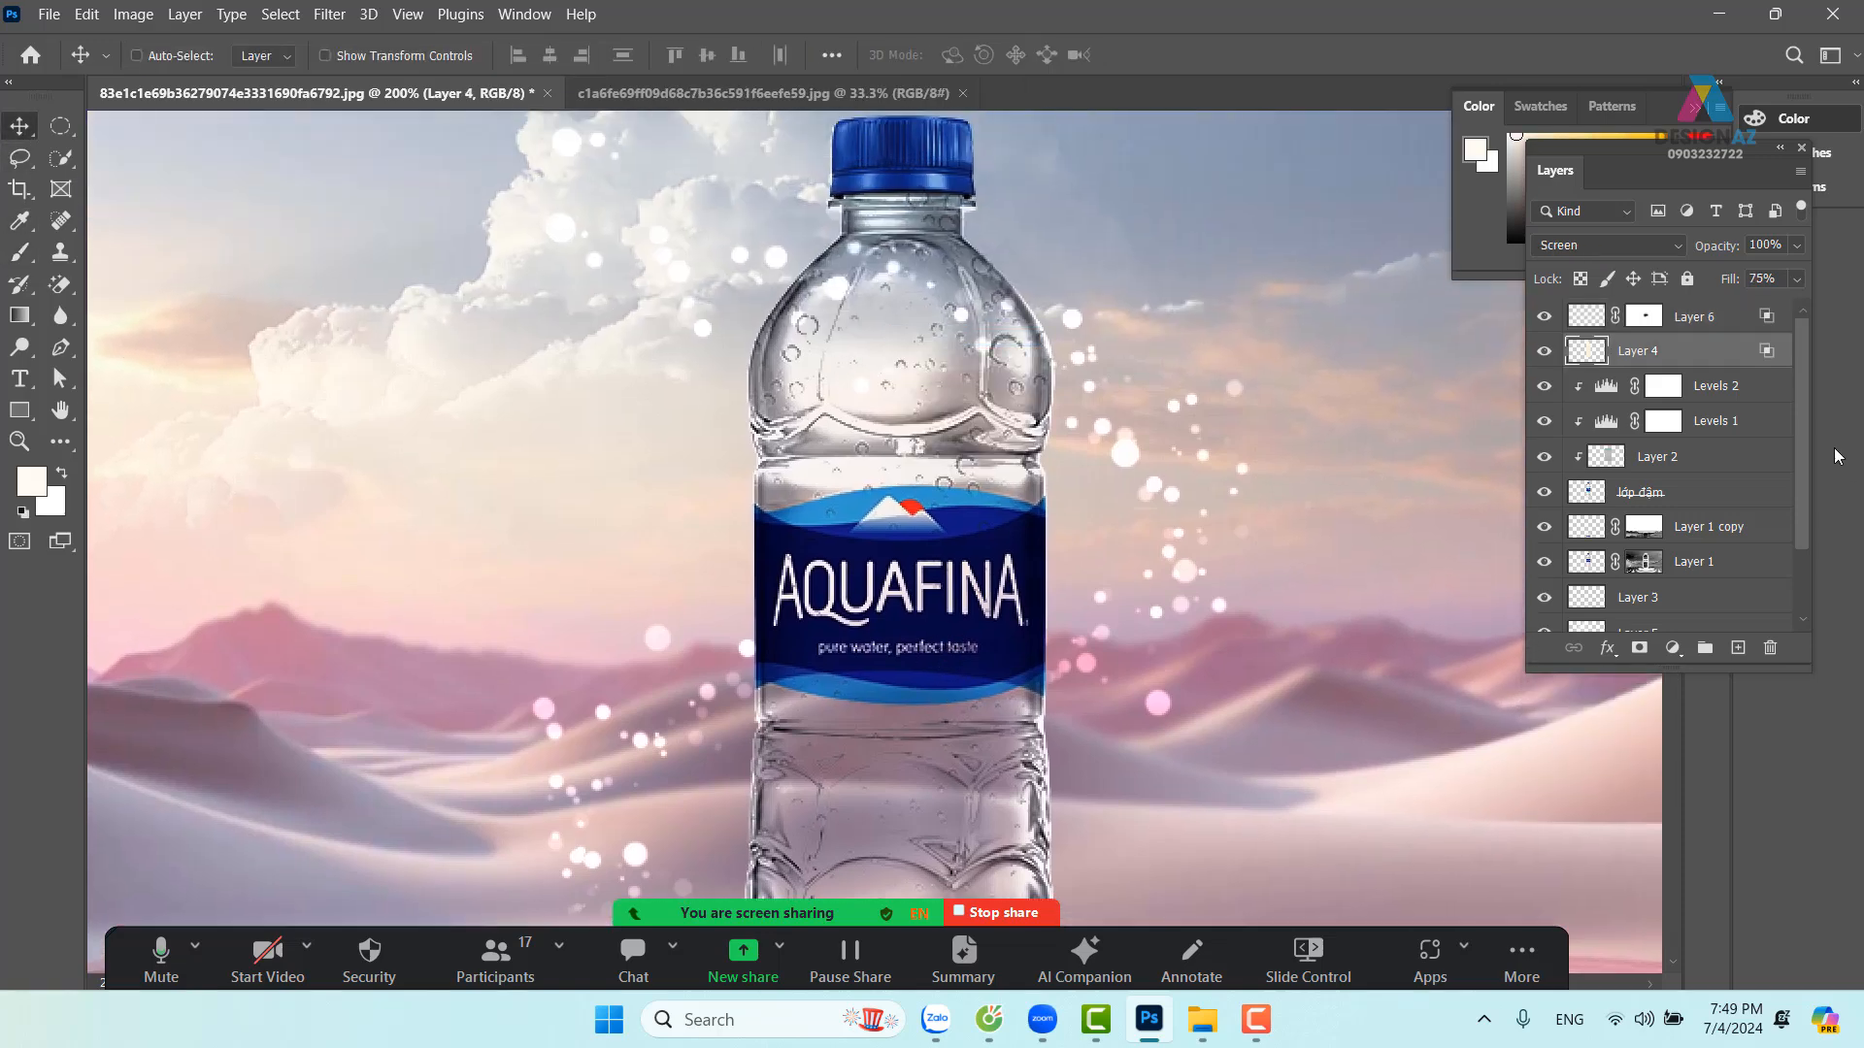
left_click_drag(1801, 433, 1797, 503)
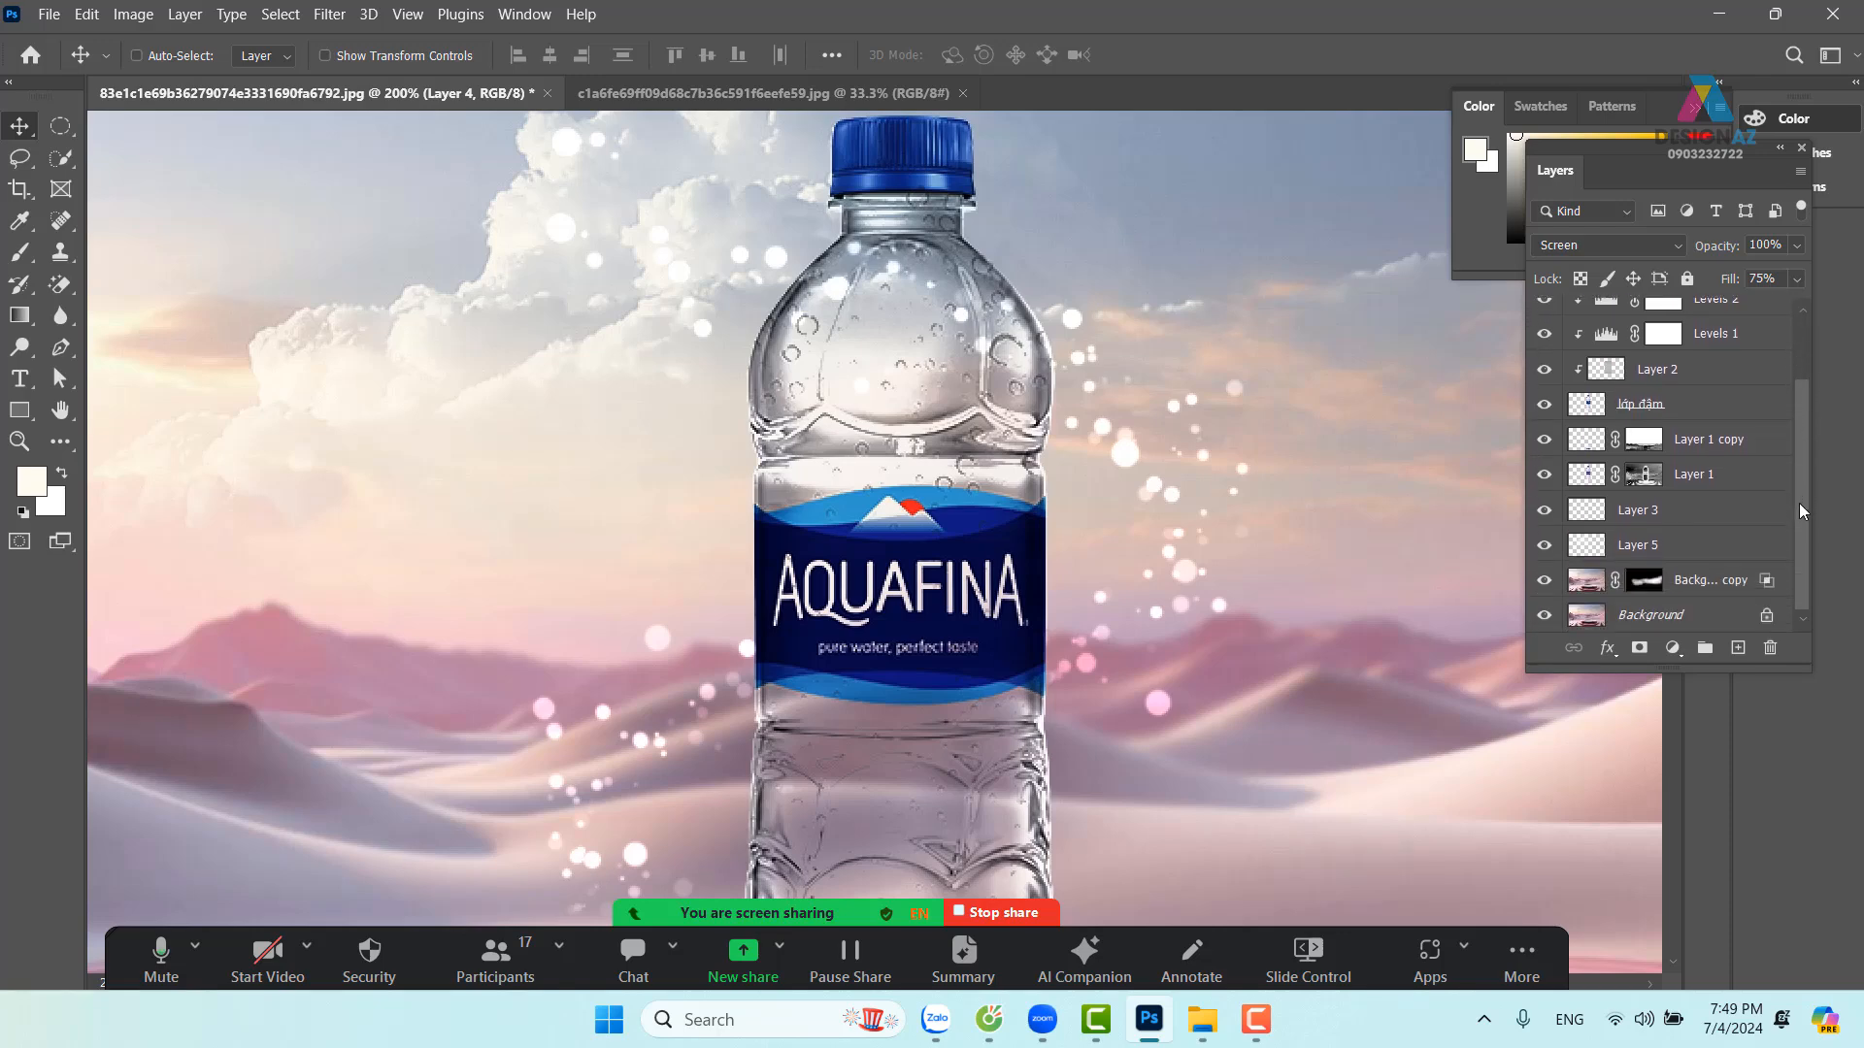
left_click(1588, 418)
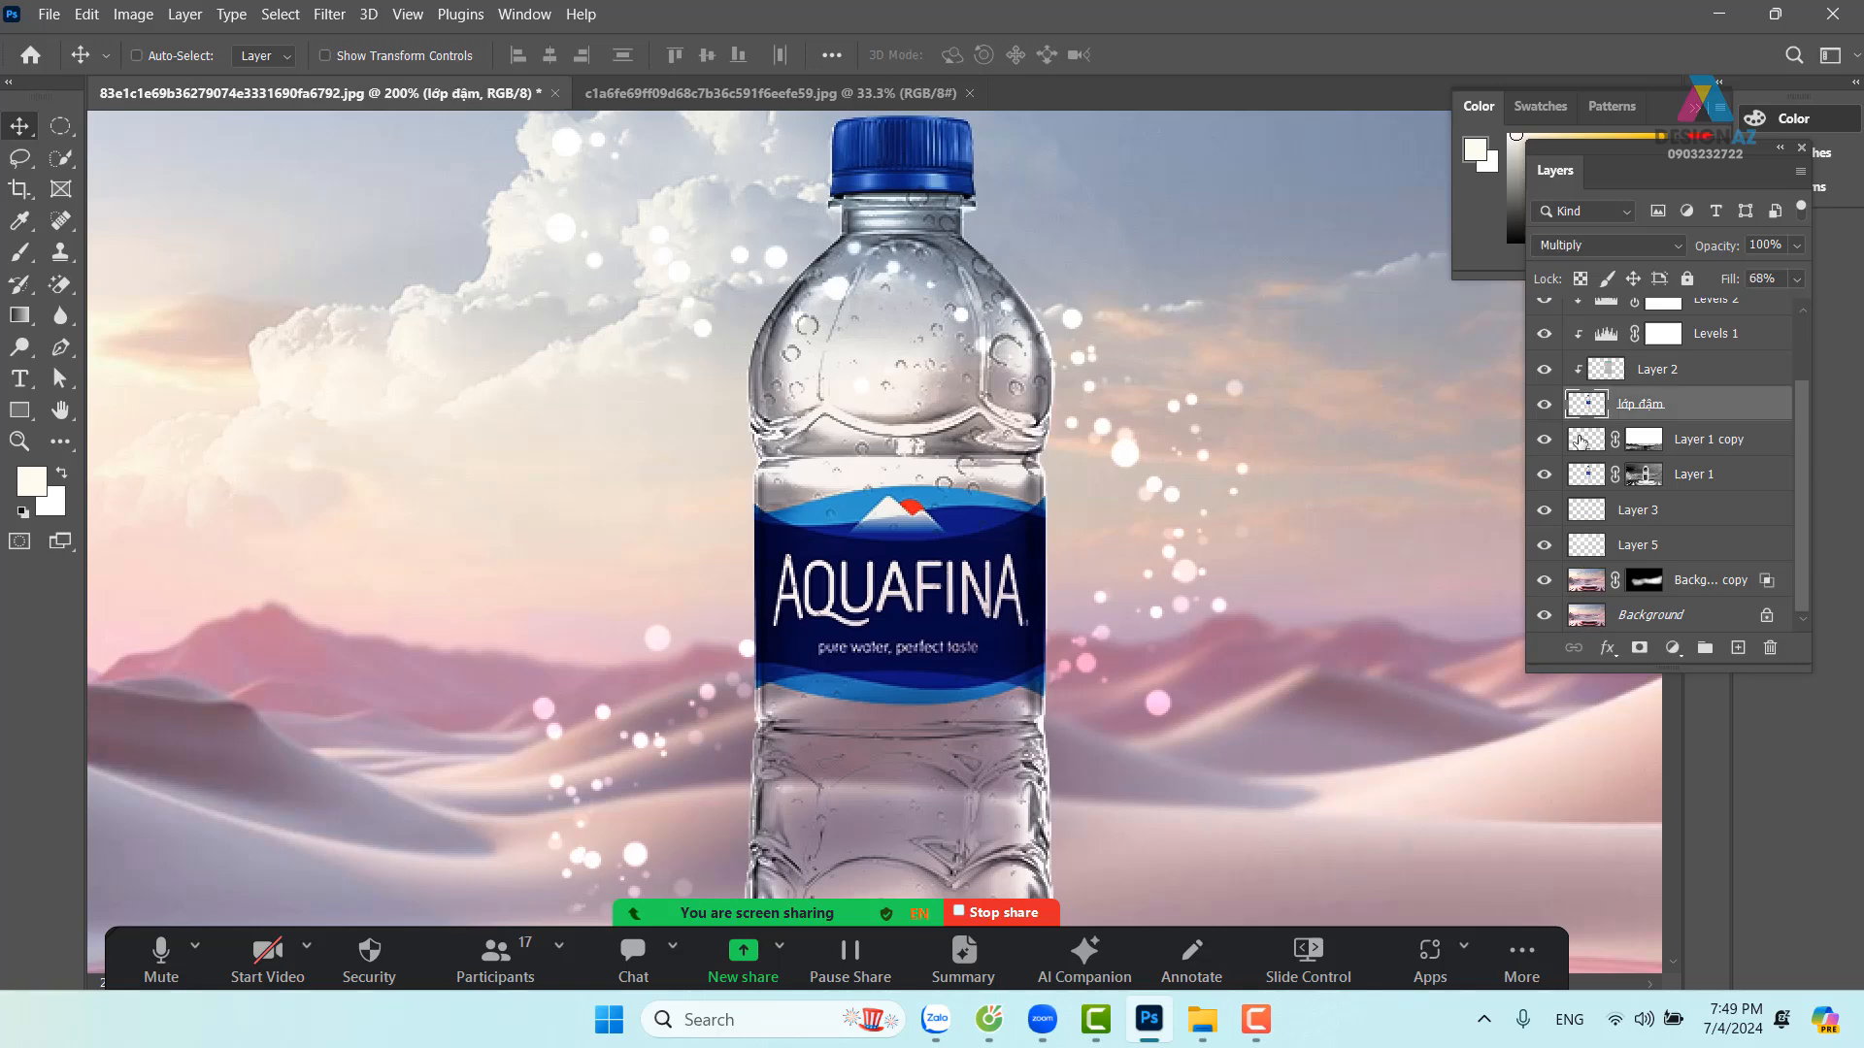
left_click_drag(1803, 439, 1821, 354)
left_click(1753, 386)
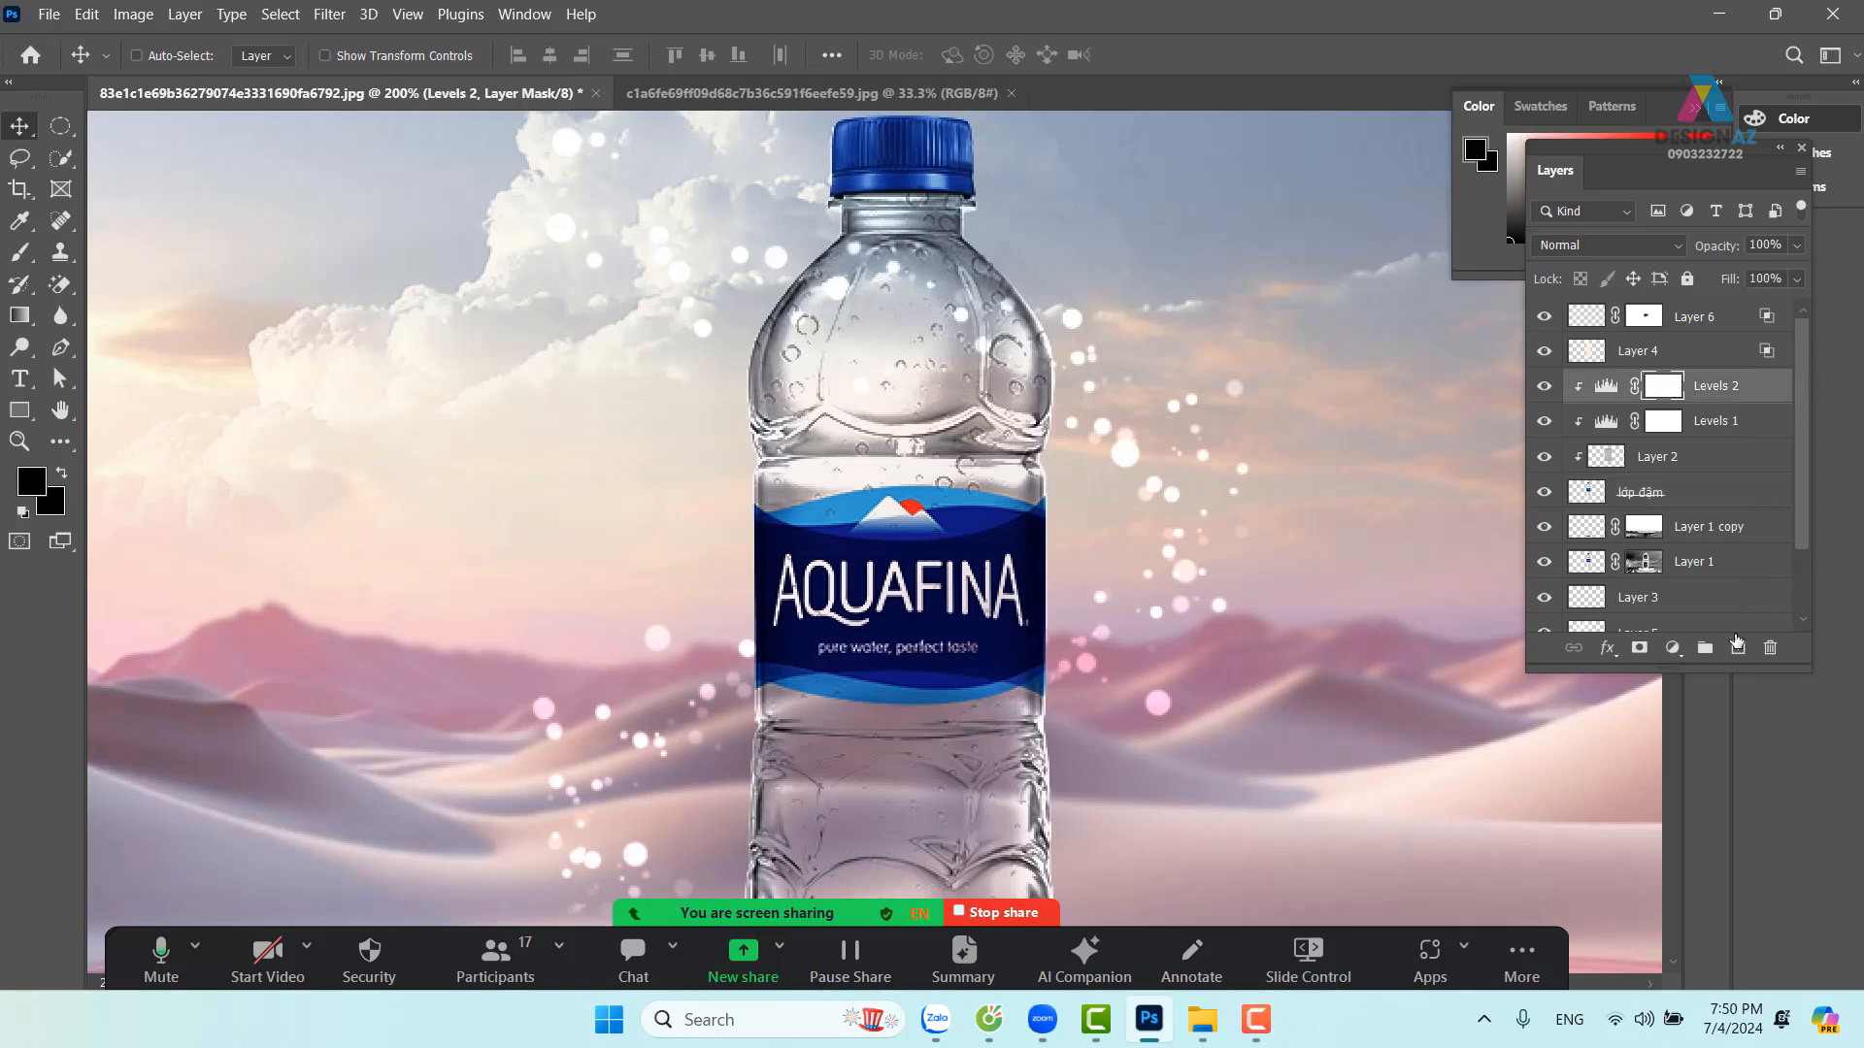
left_click(1736, 648)
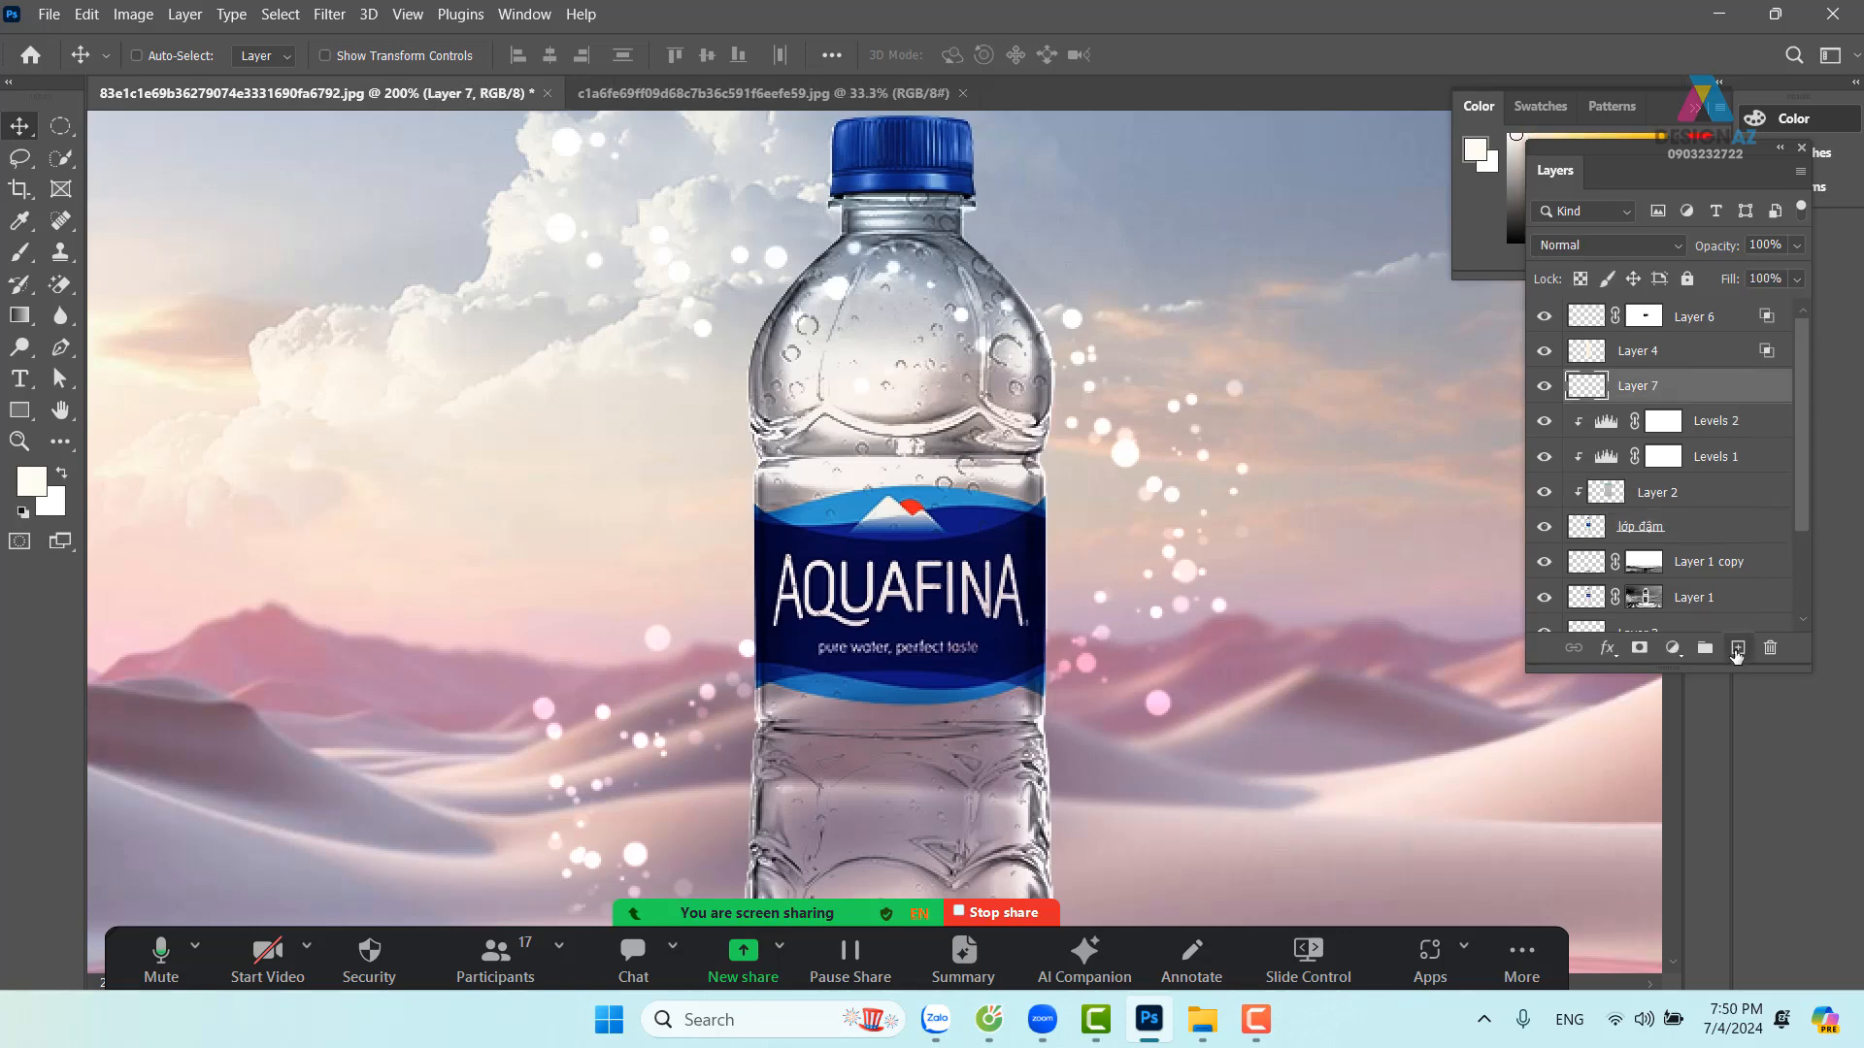
key("ctrl+alt+g")
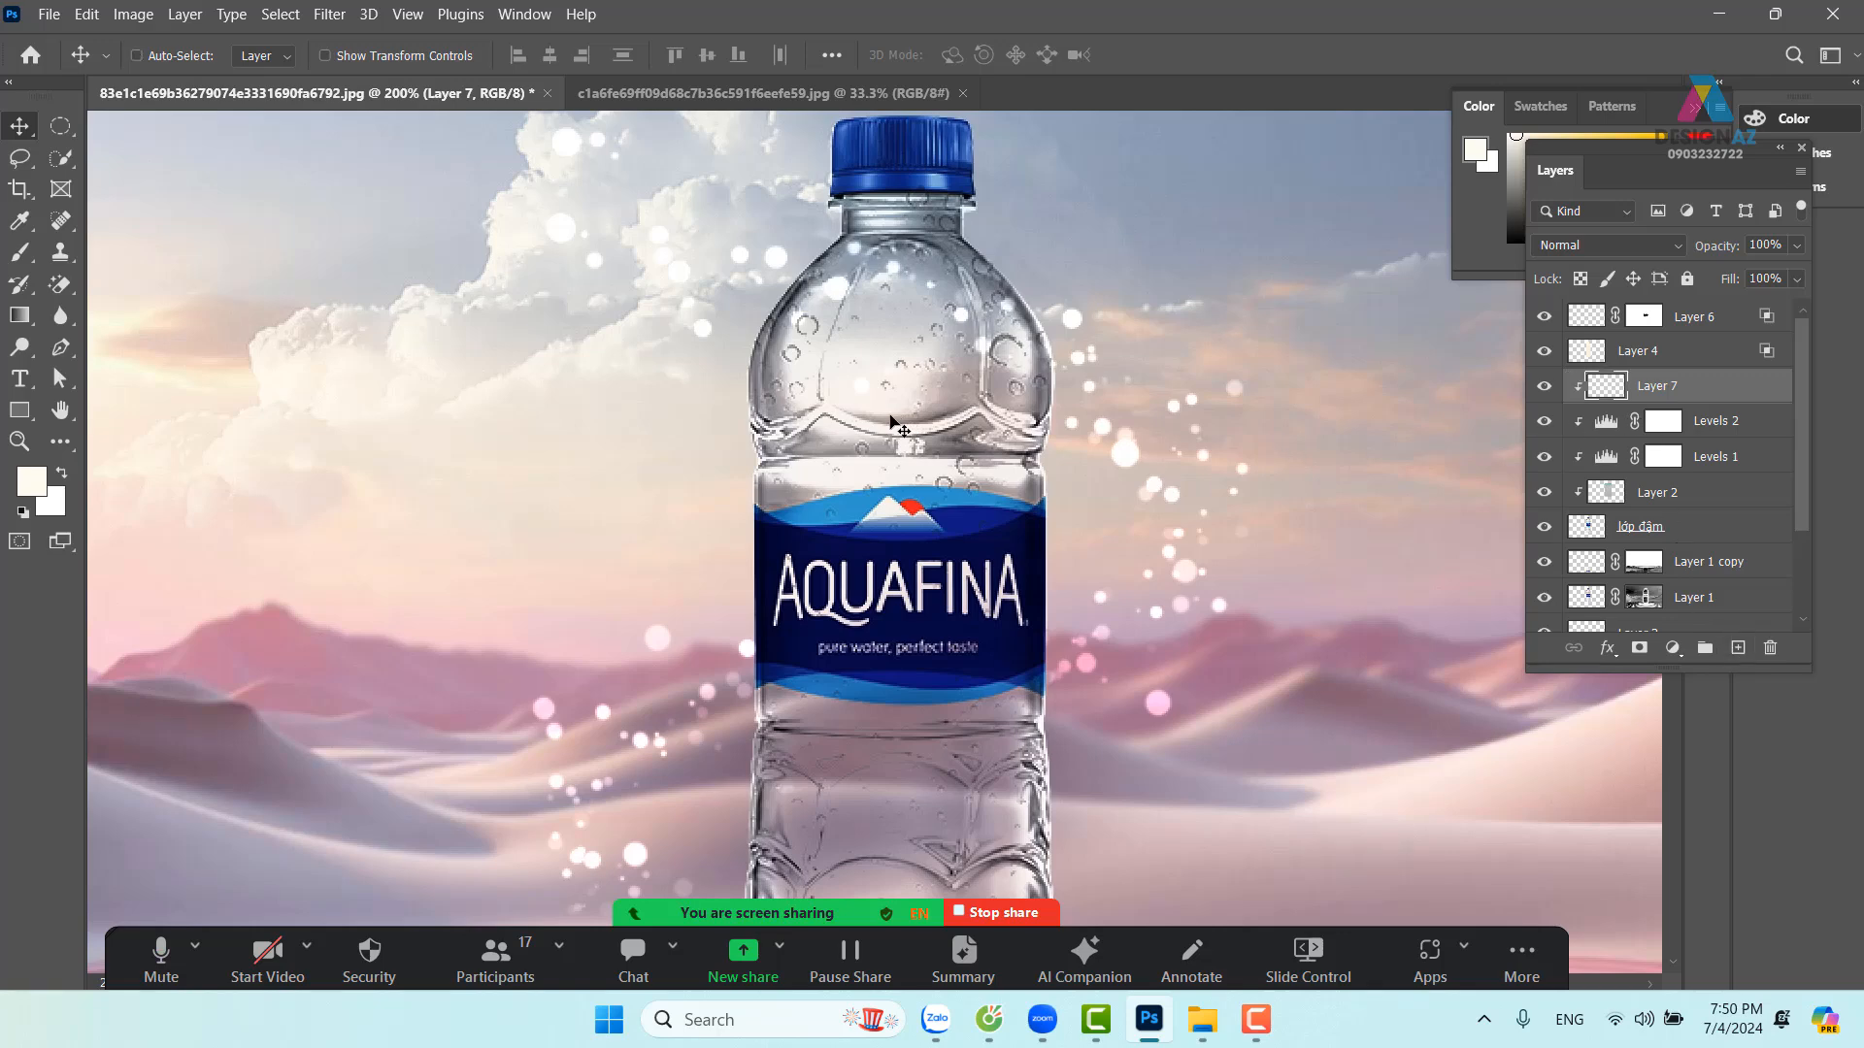
Try a white brush stroke on Layer 7, undo it, and clip the layer again
key("b")
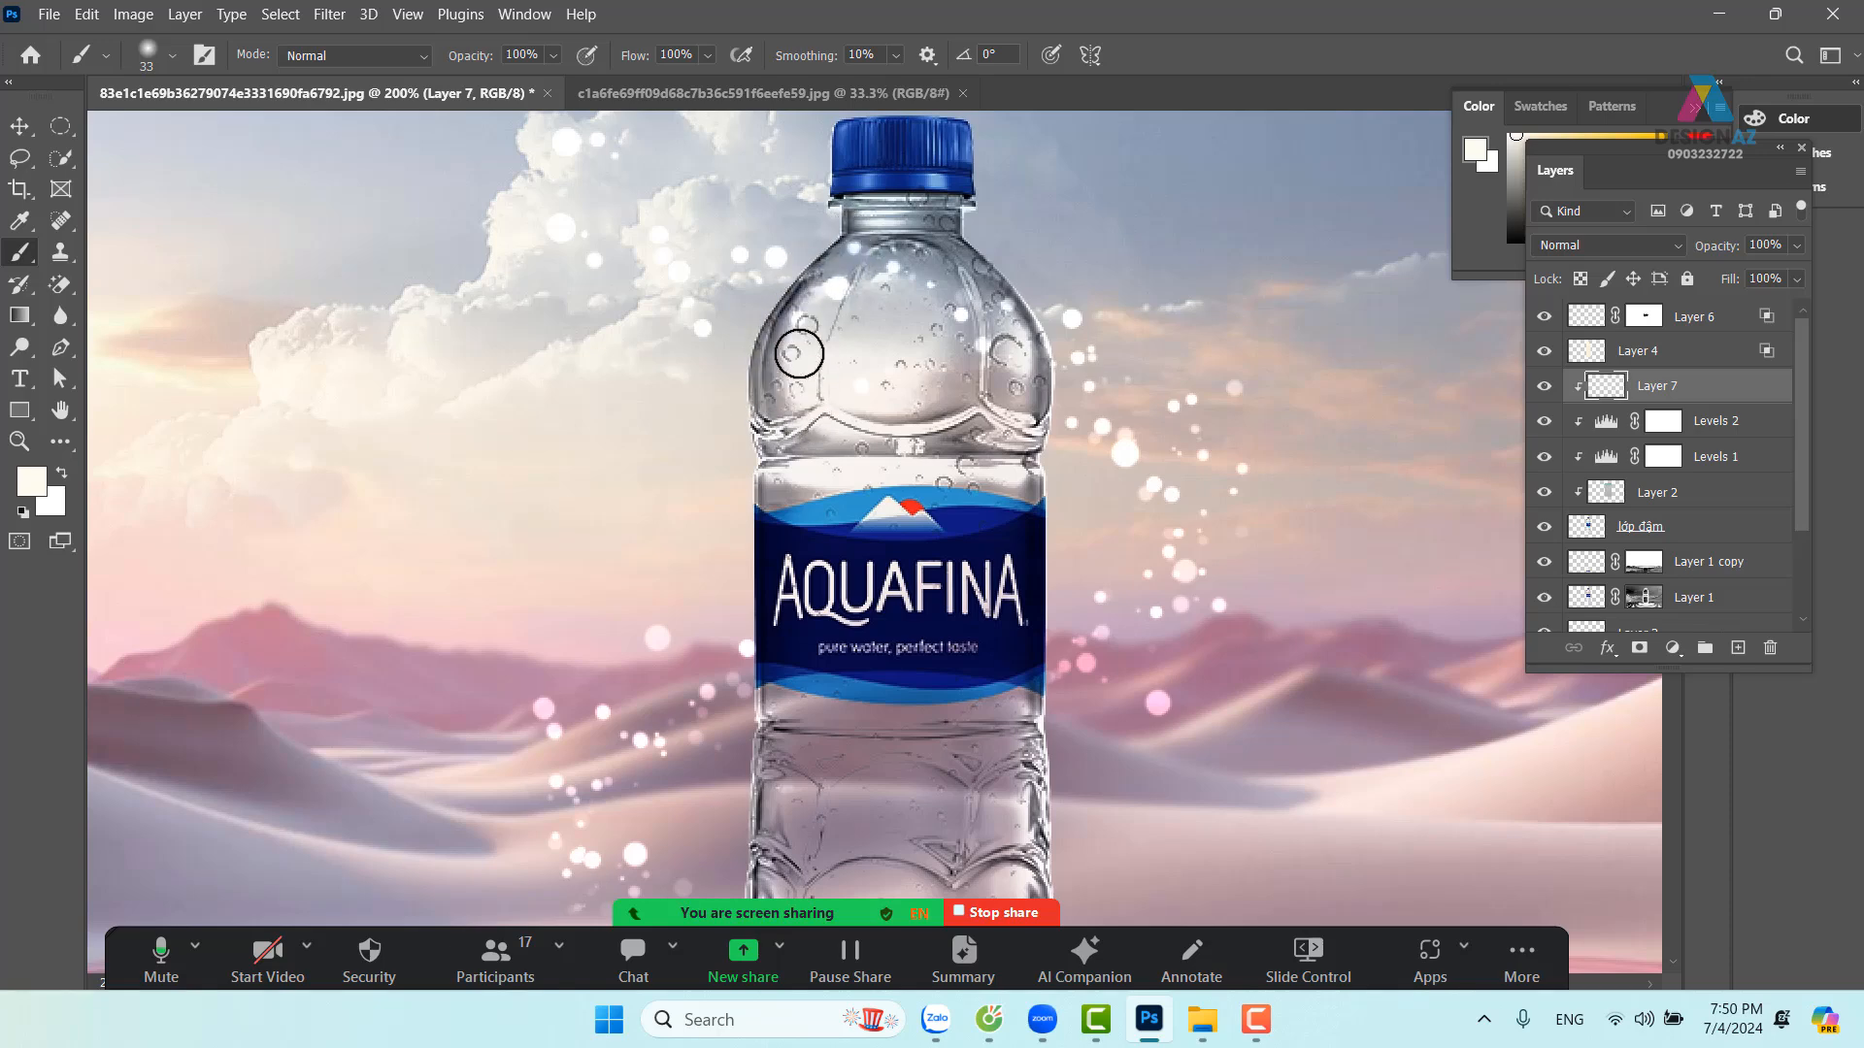
key("ctrl+alt+g")
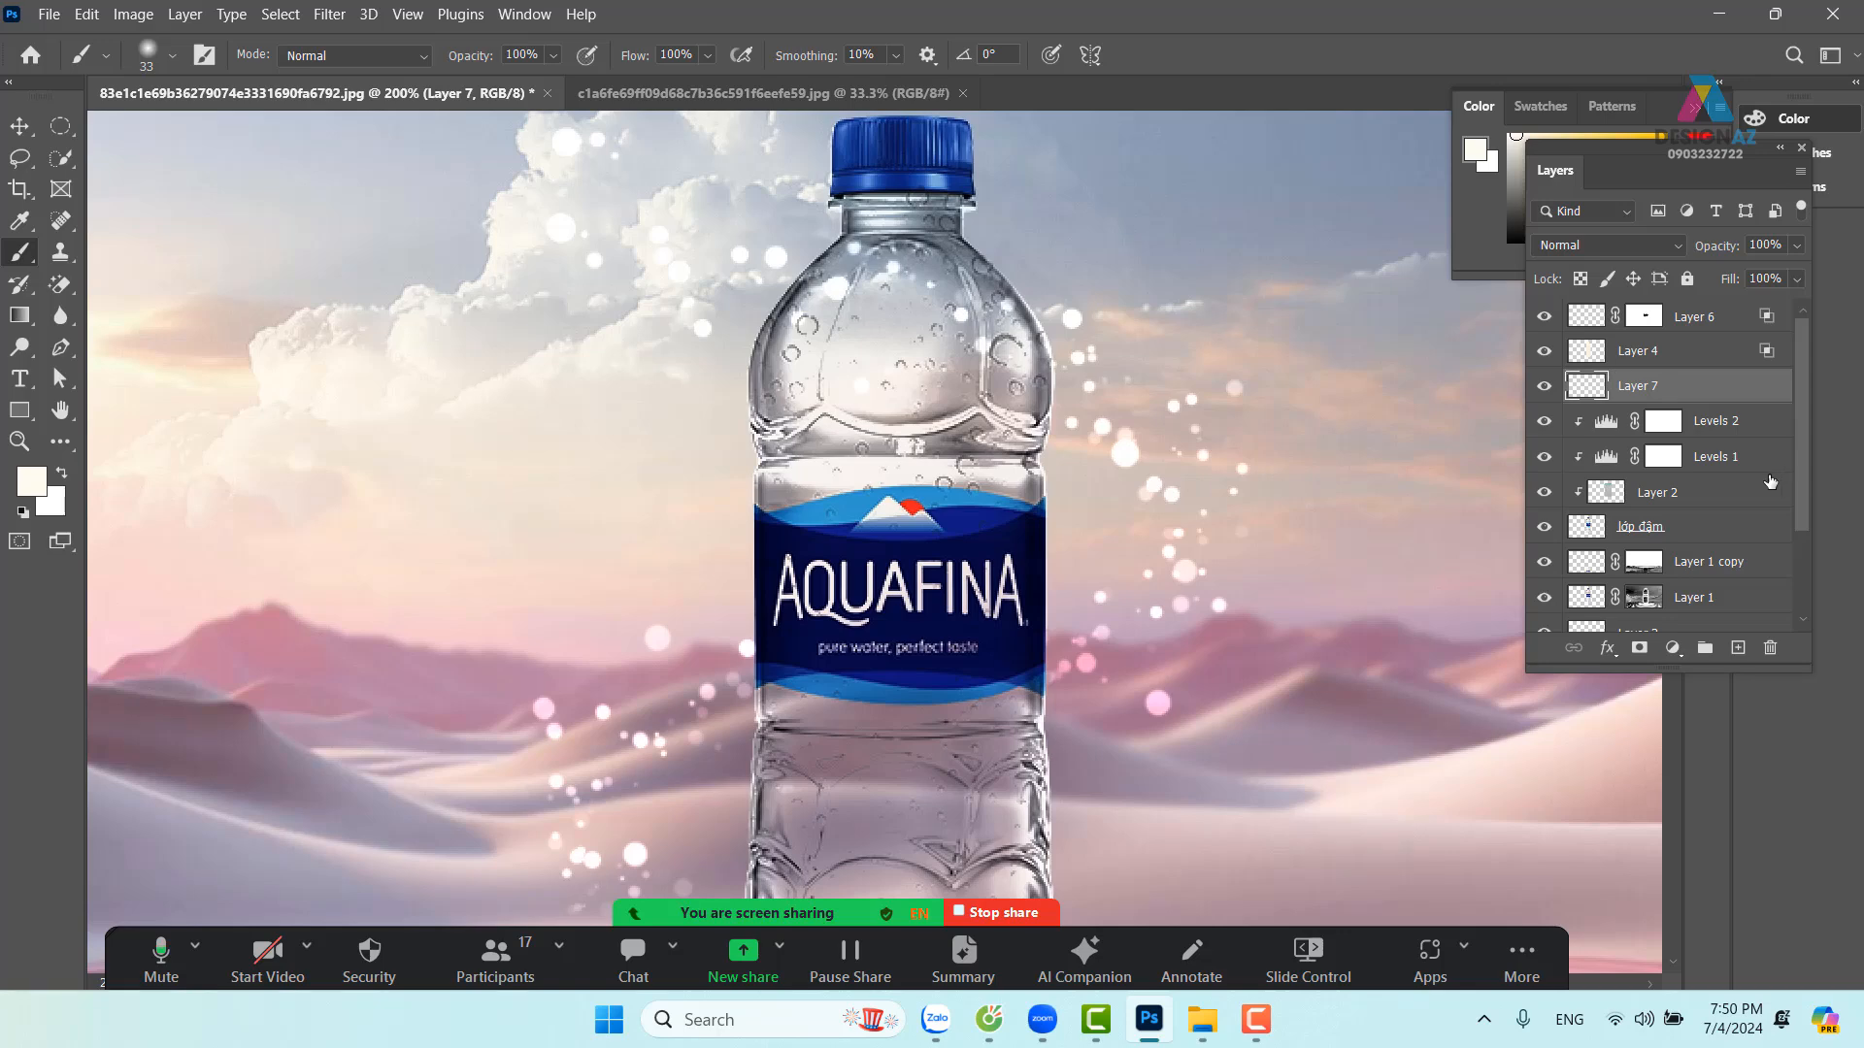
mouse_move(811, 295)
left_mouse_down()
mouse_move(757, 410)
mouse_move(841, 252)
left_mouse_up()
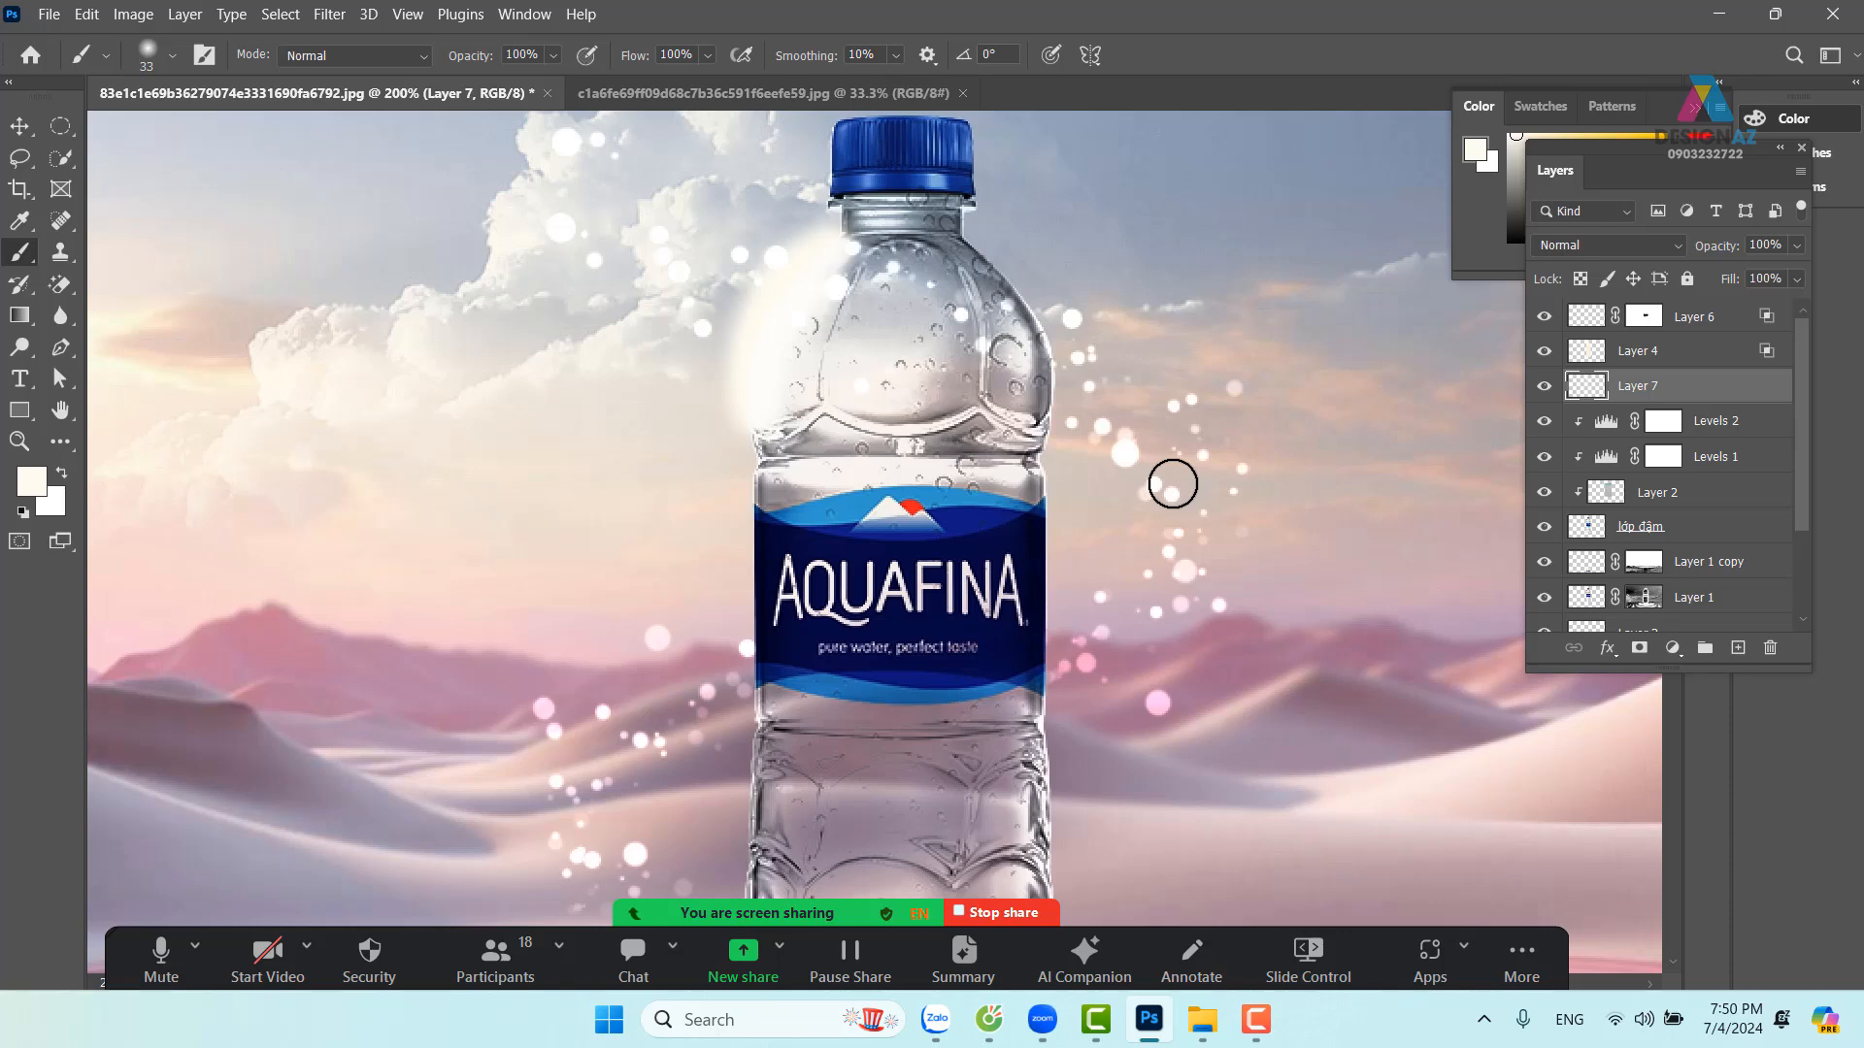
key("ctrl+z")
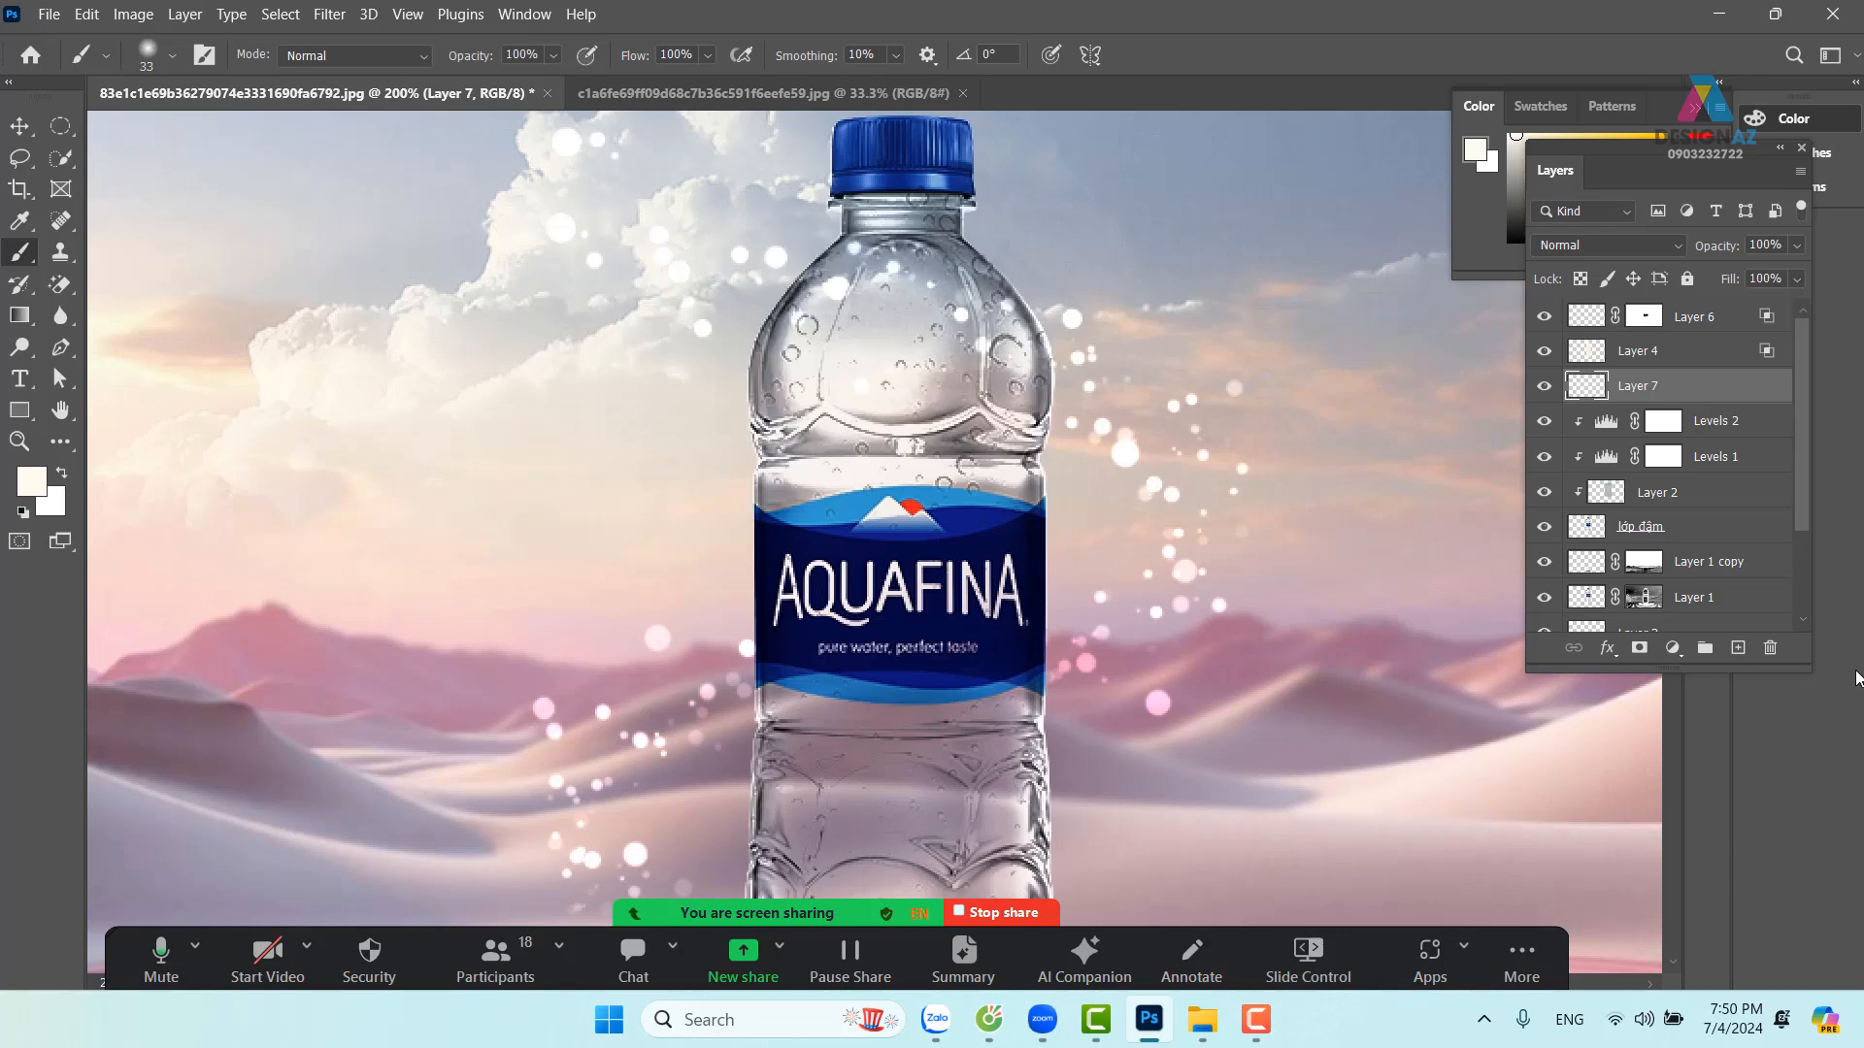
key("ctrl+alt+g")
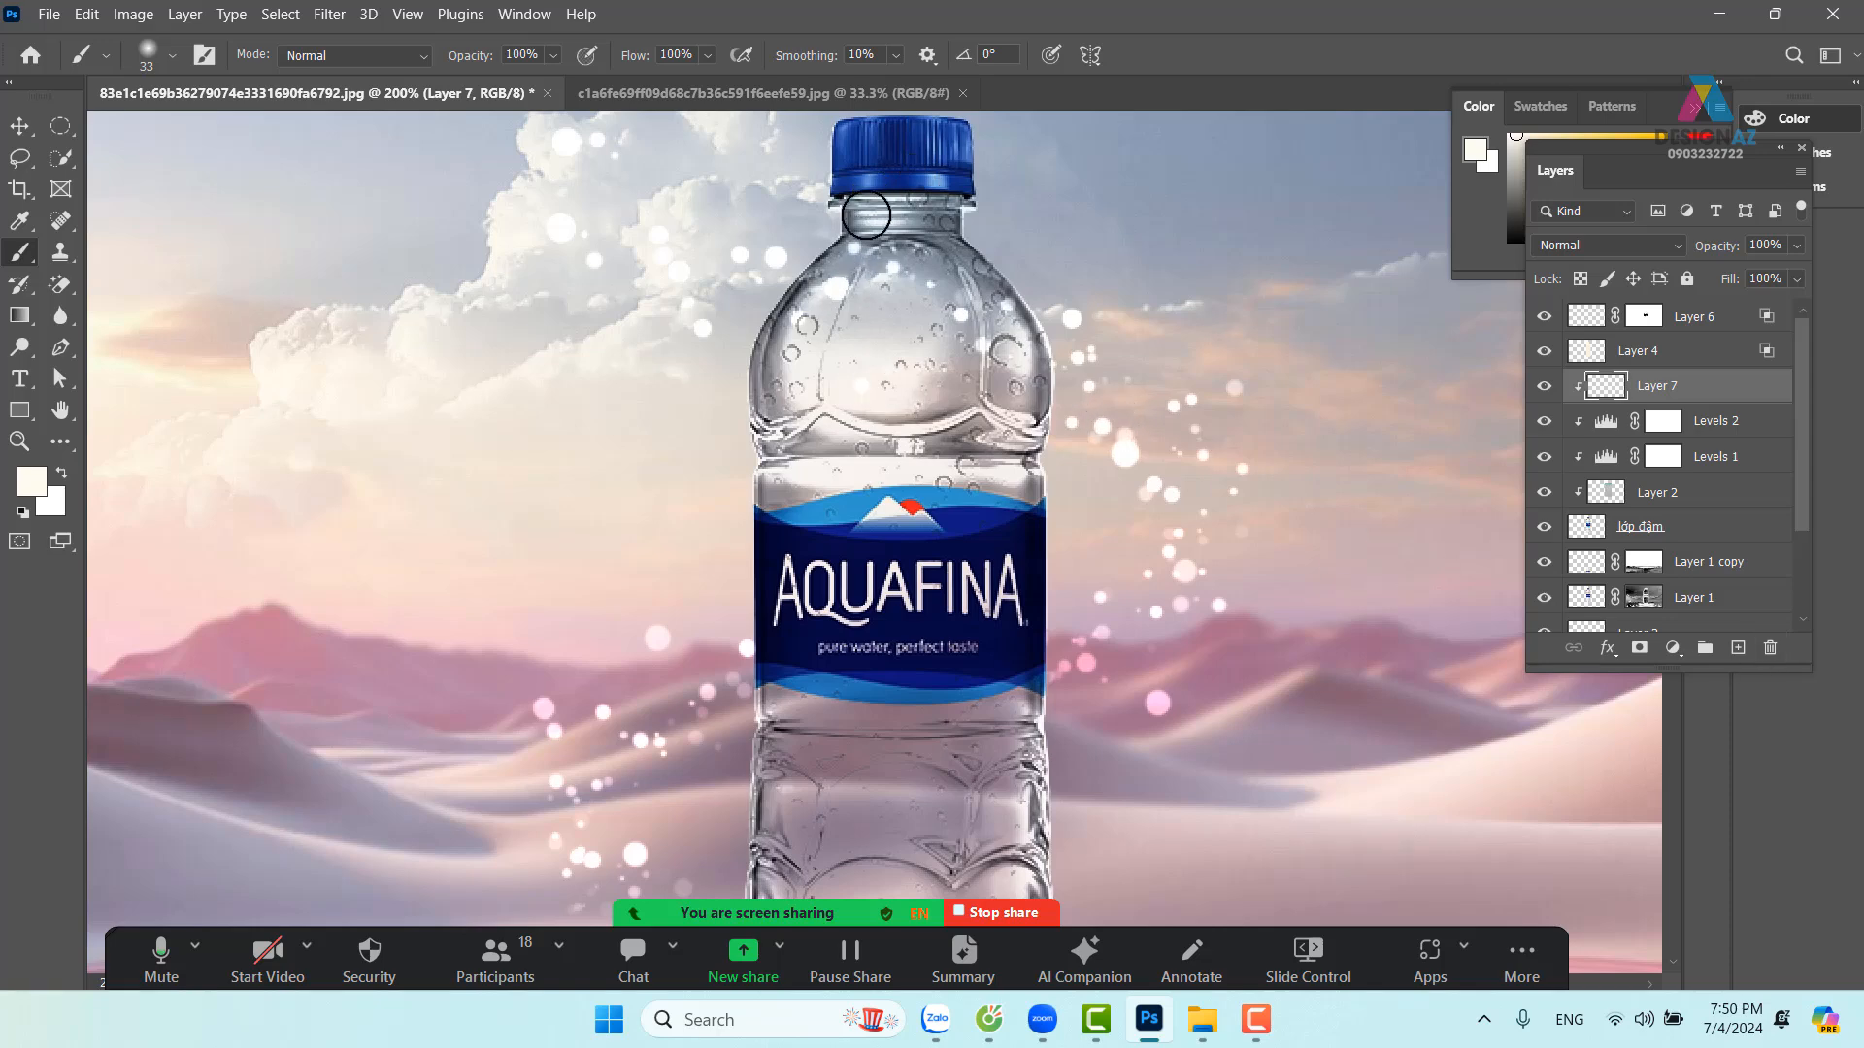
Set Layer 7 to Color Dodge blending with Transparency Shapes Layer unchecked in Blending Options
right_click(1739, 395)
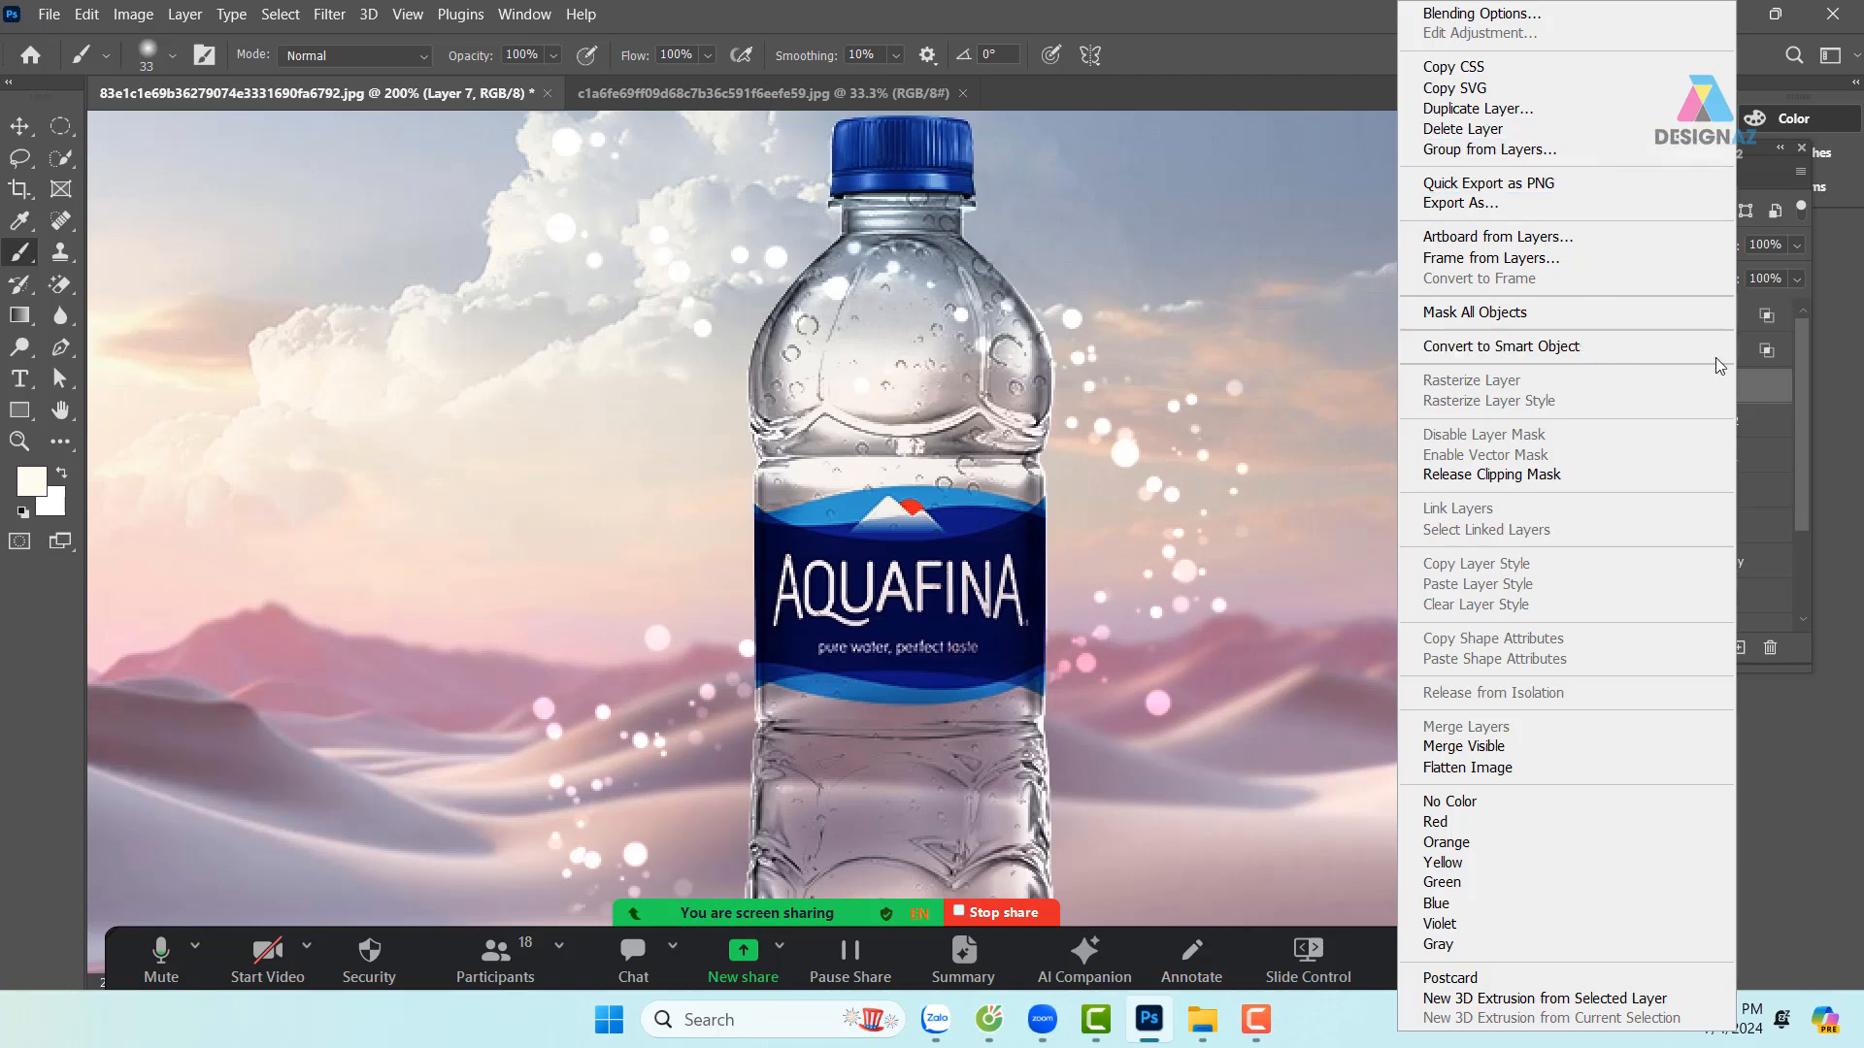
left_click(1540, 16)
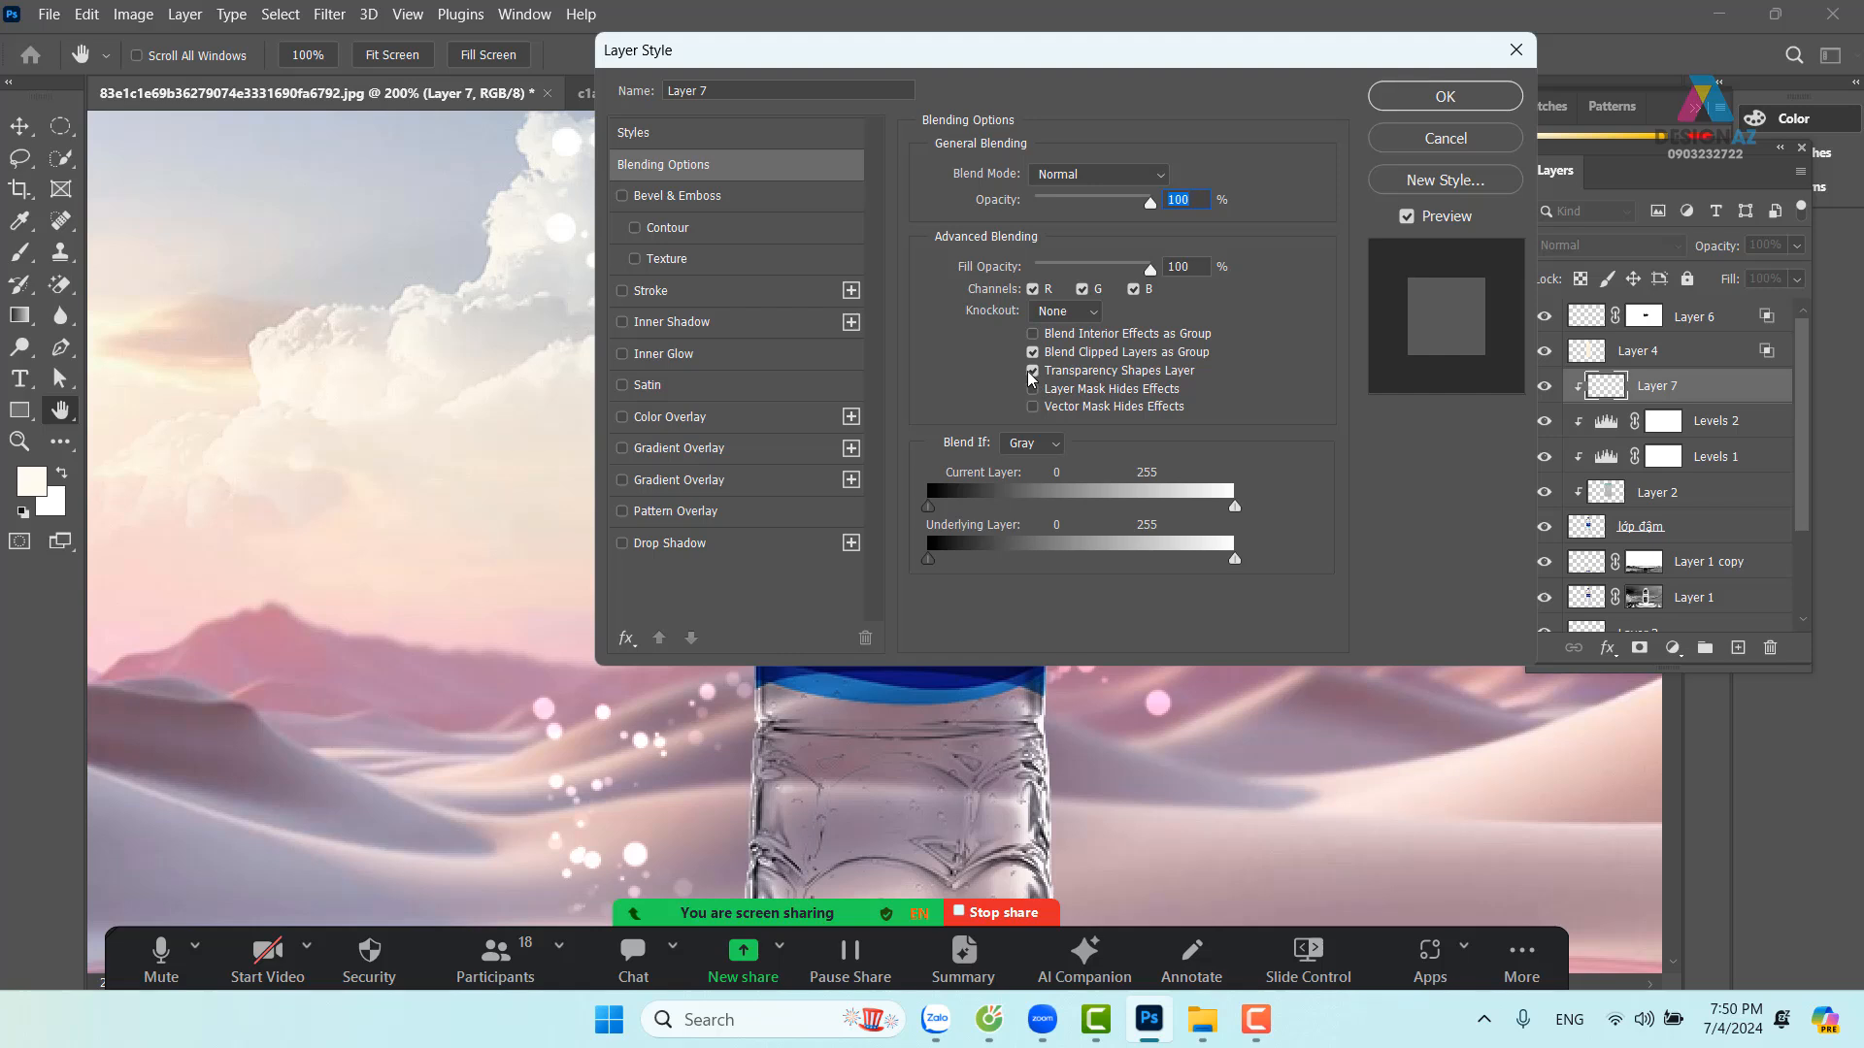
left_click(1033, 371)
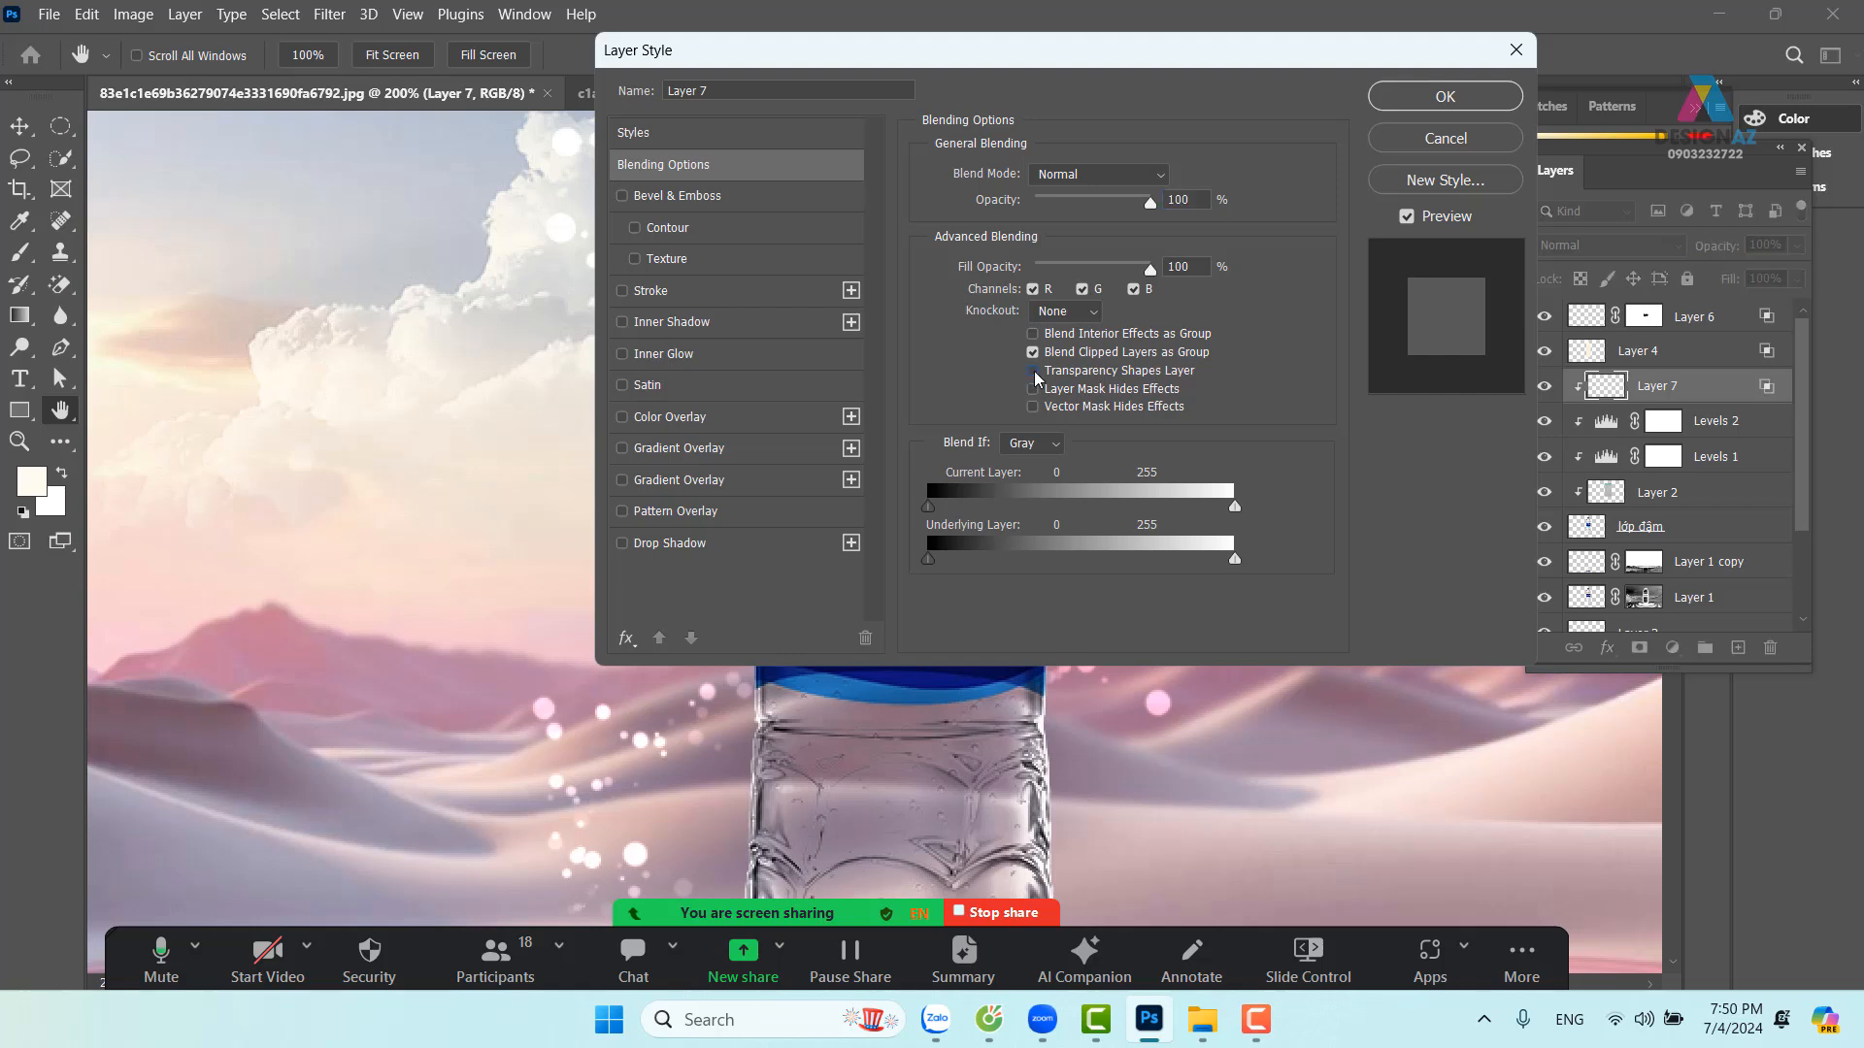
left_click(1154, 180)
left_click(1109, 403)
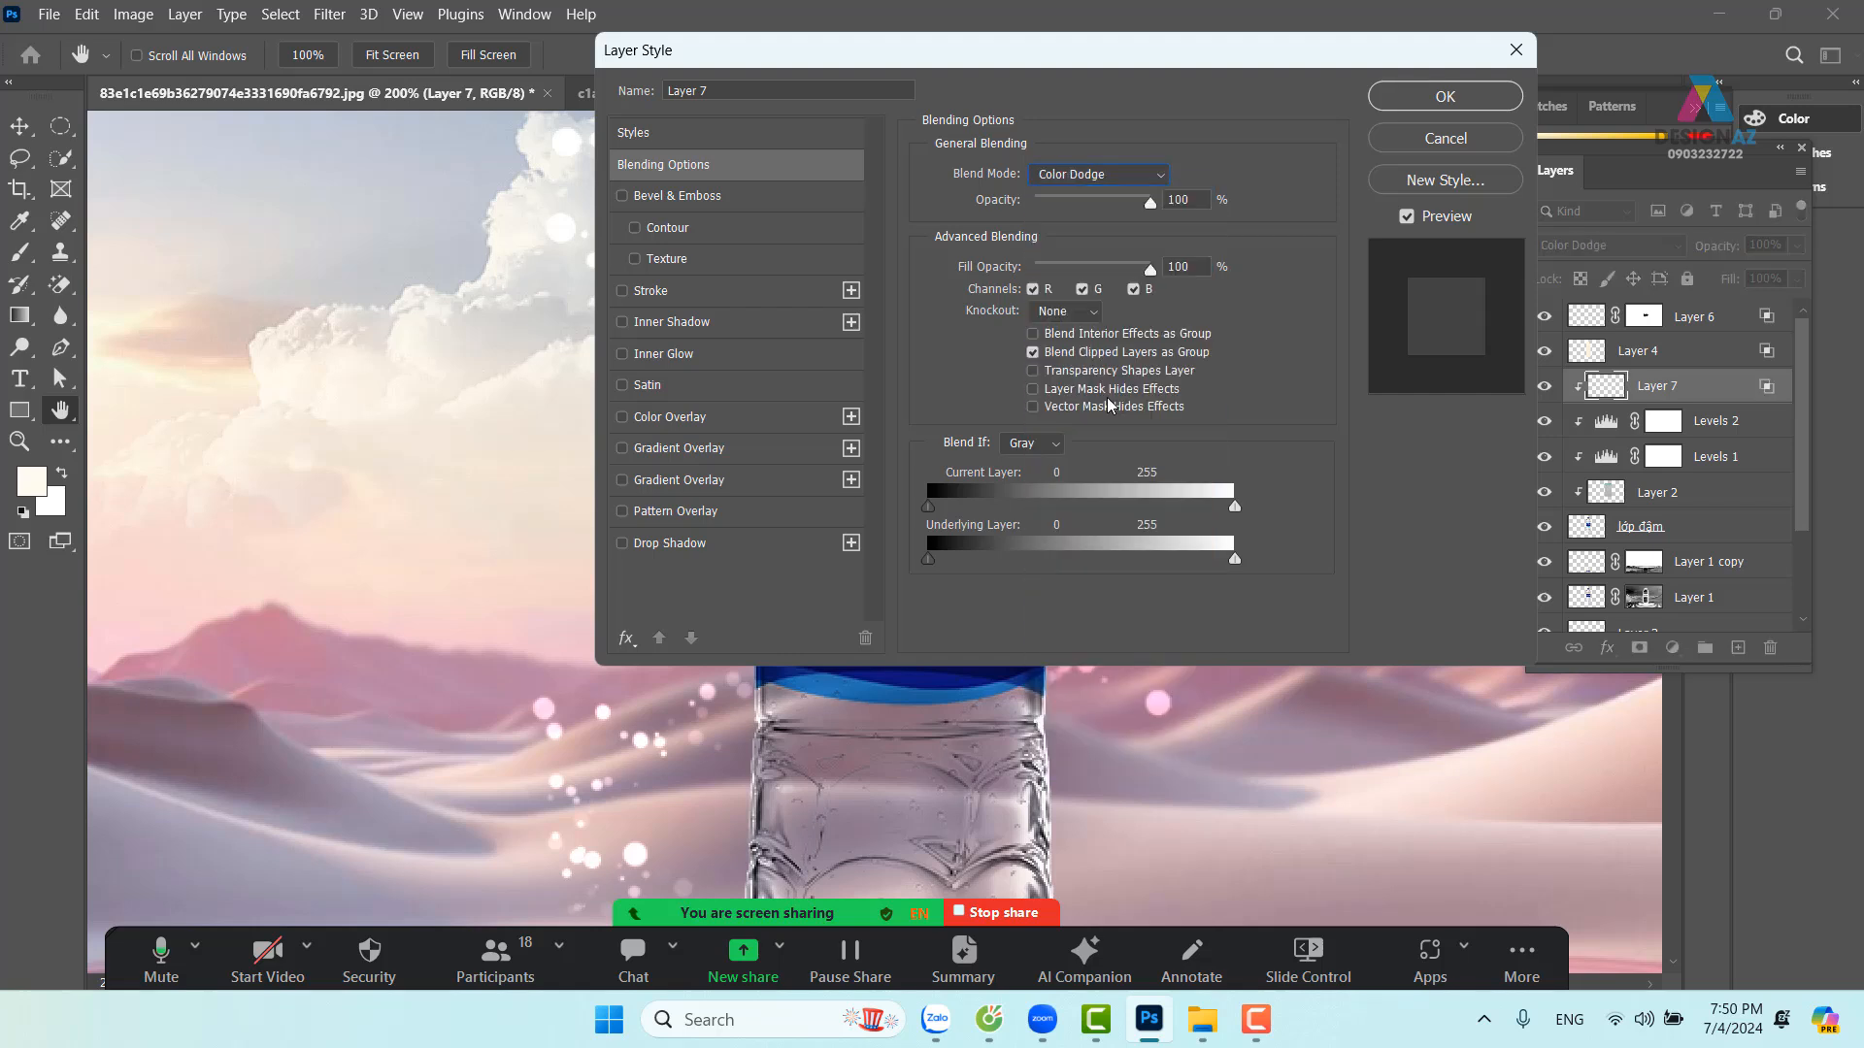
left_click(1444, 97)
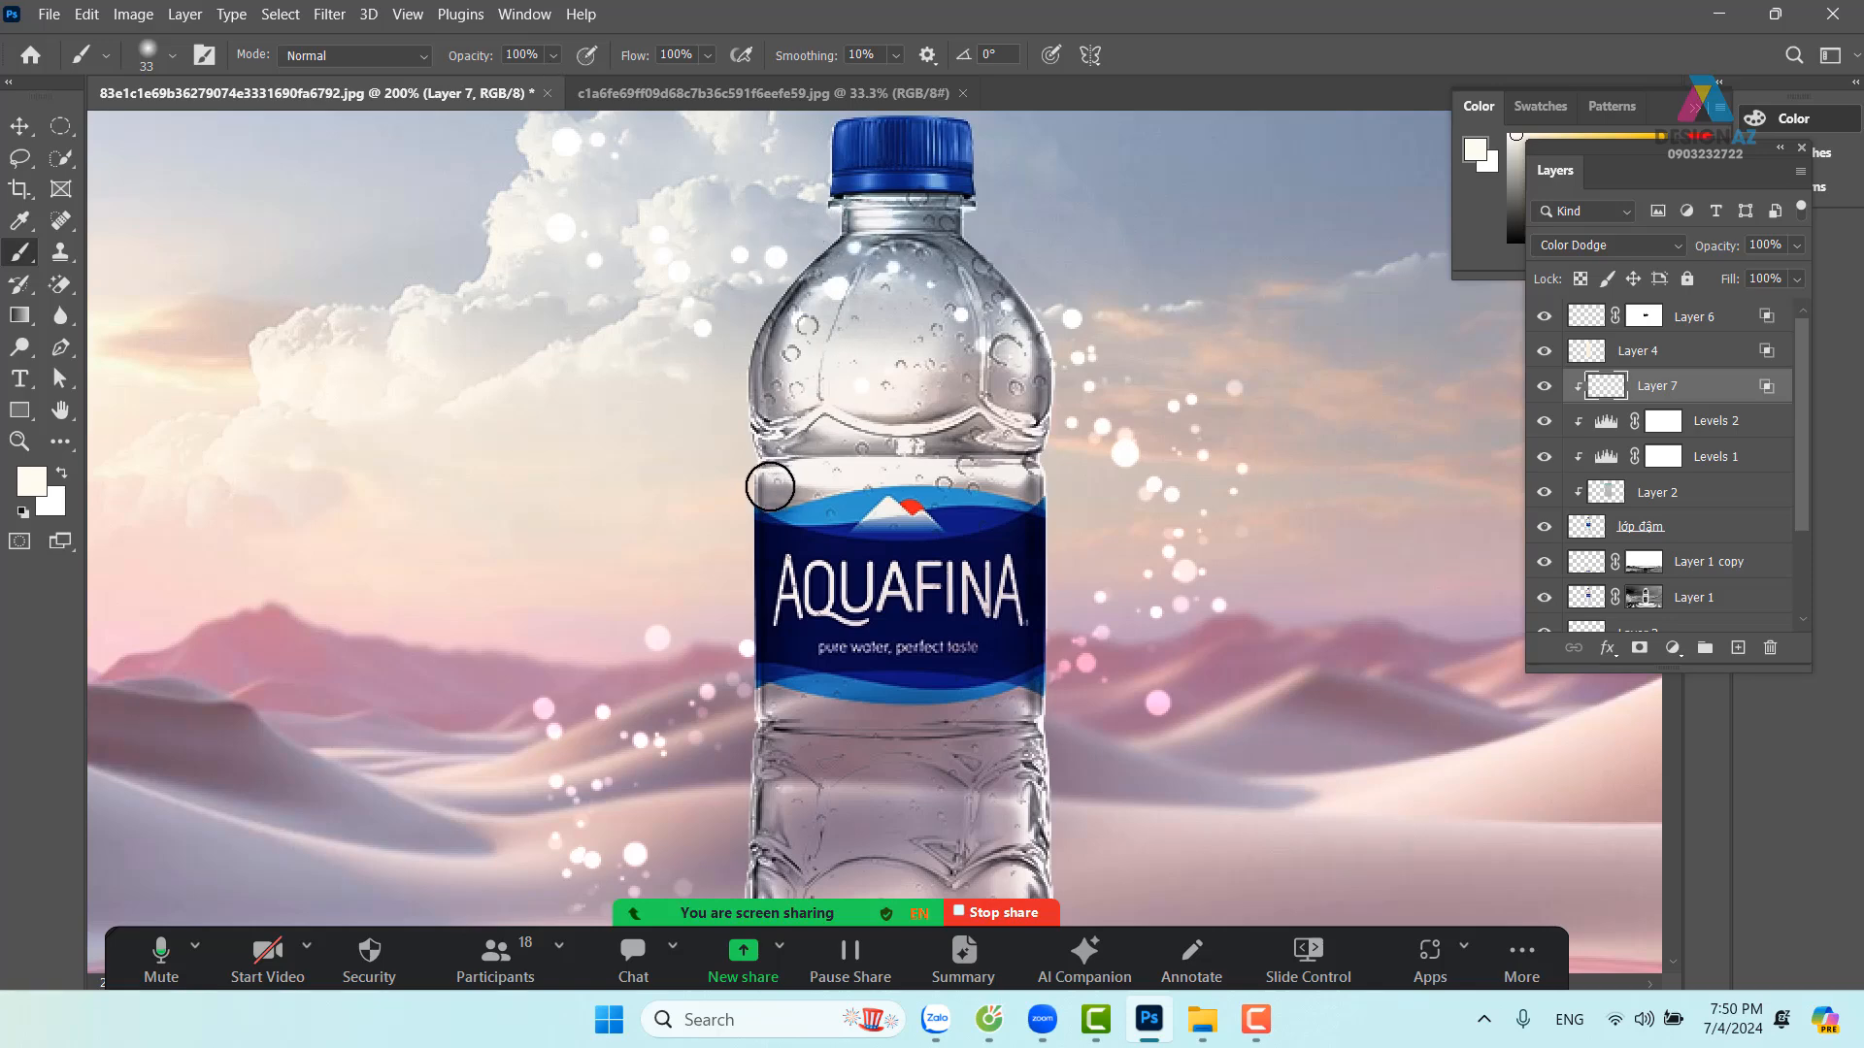
Shrink the brush to 11 px, zoom in on the bottle neck, and confirm the white foreground
scroll(970, 427, "up", 3)
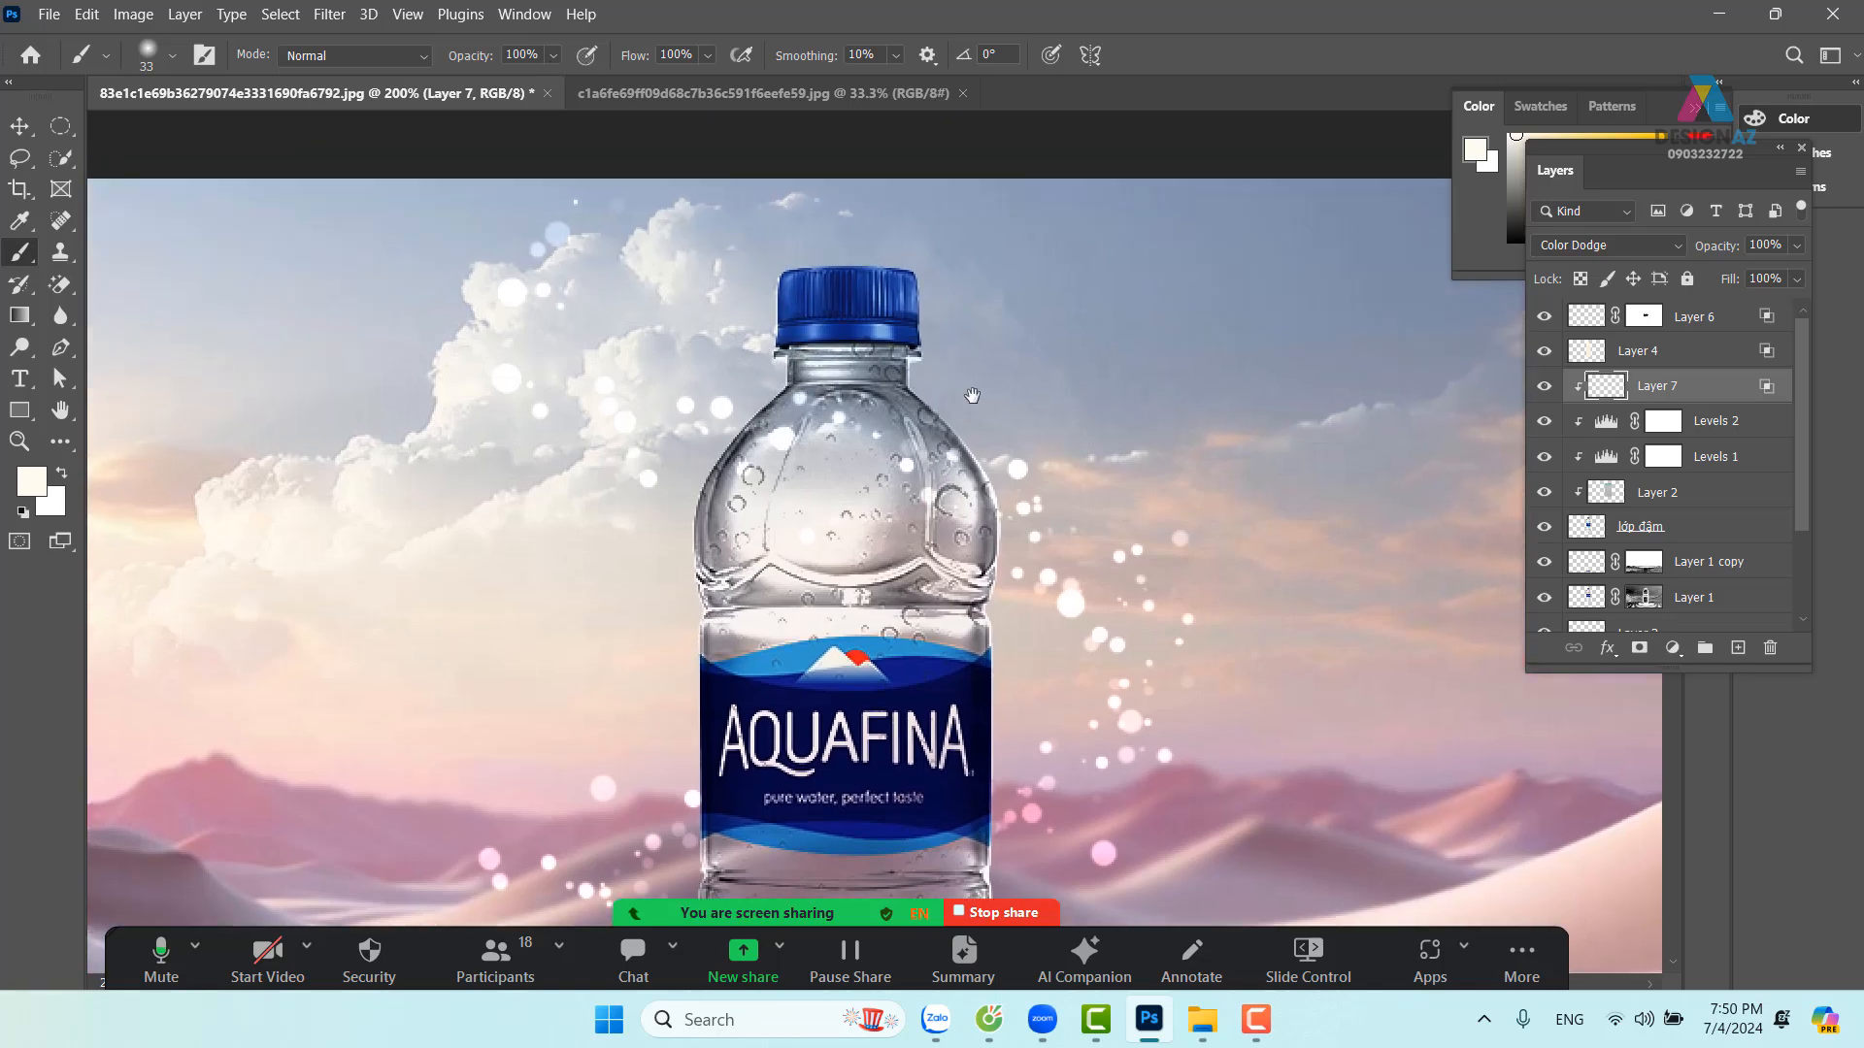
left_click_drag(1016, 408, 994, 405)
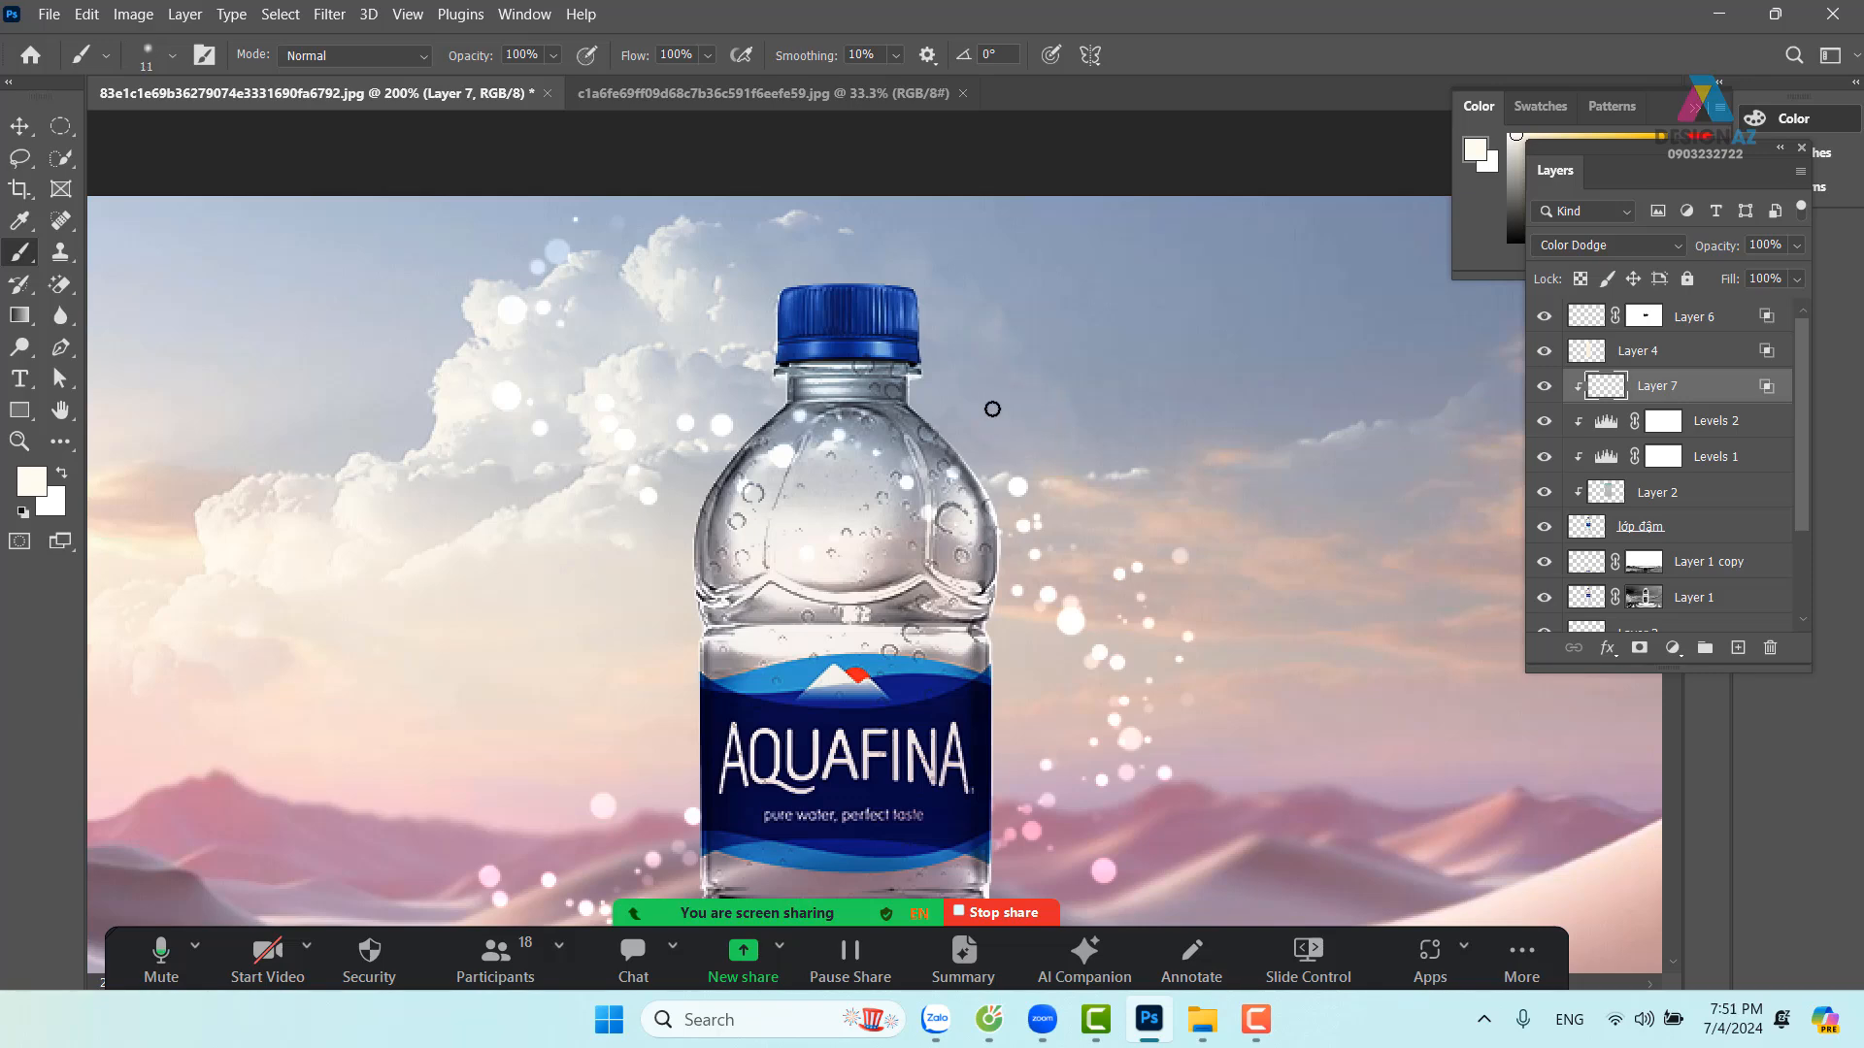
key("ctrl+plus")
key("ctrl+plus")
left_click_drag(740, 140, 695, 497)
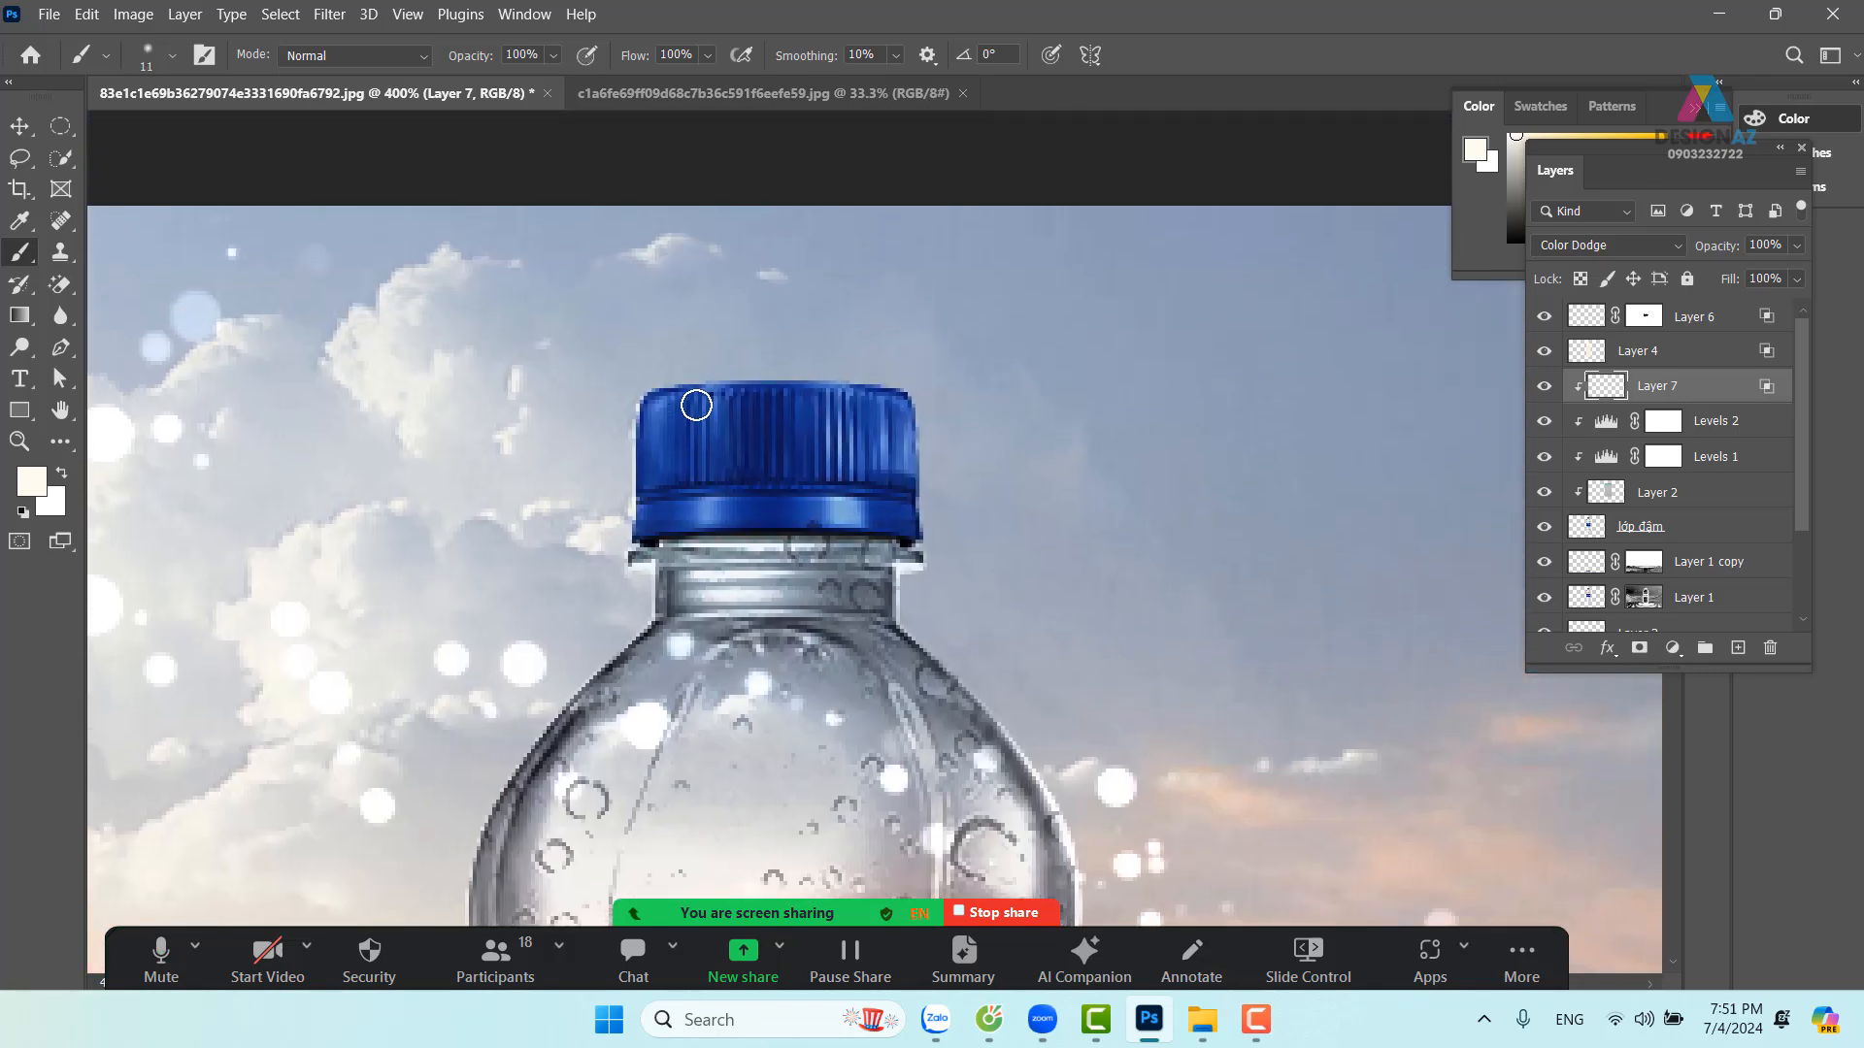
left_click(32, 481)
left_click(1326, 361)
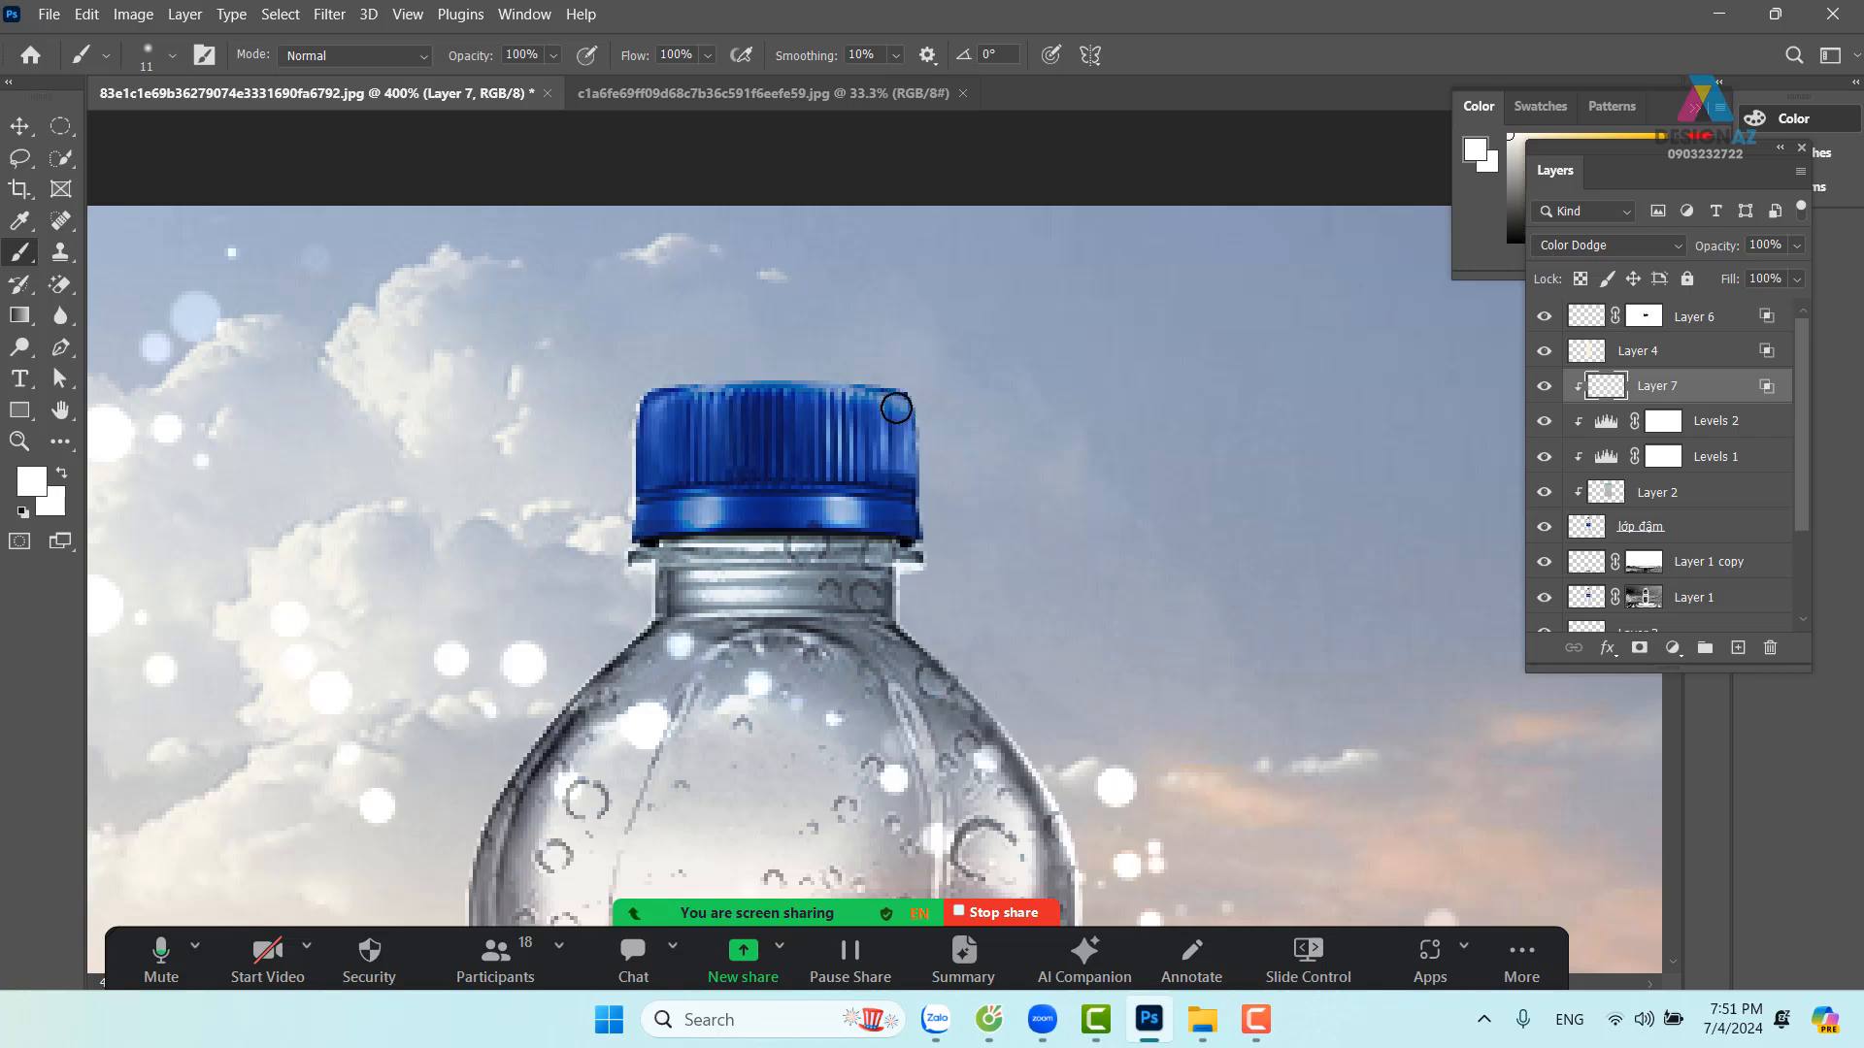
Paint white highlights along the bottle's neck, left edge and middle, then zoom back out
scroll(742, 610, "down", 2)
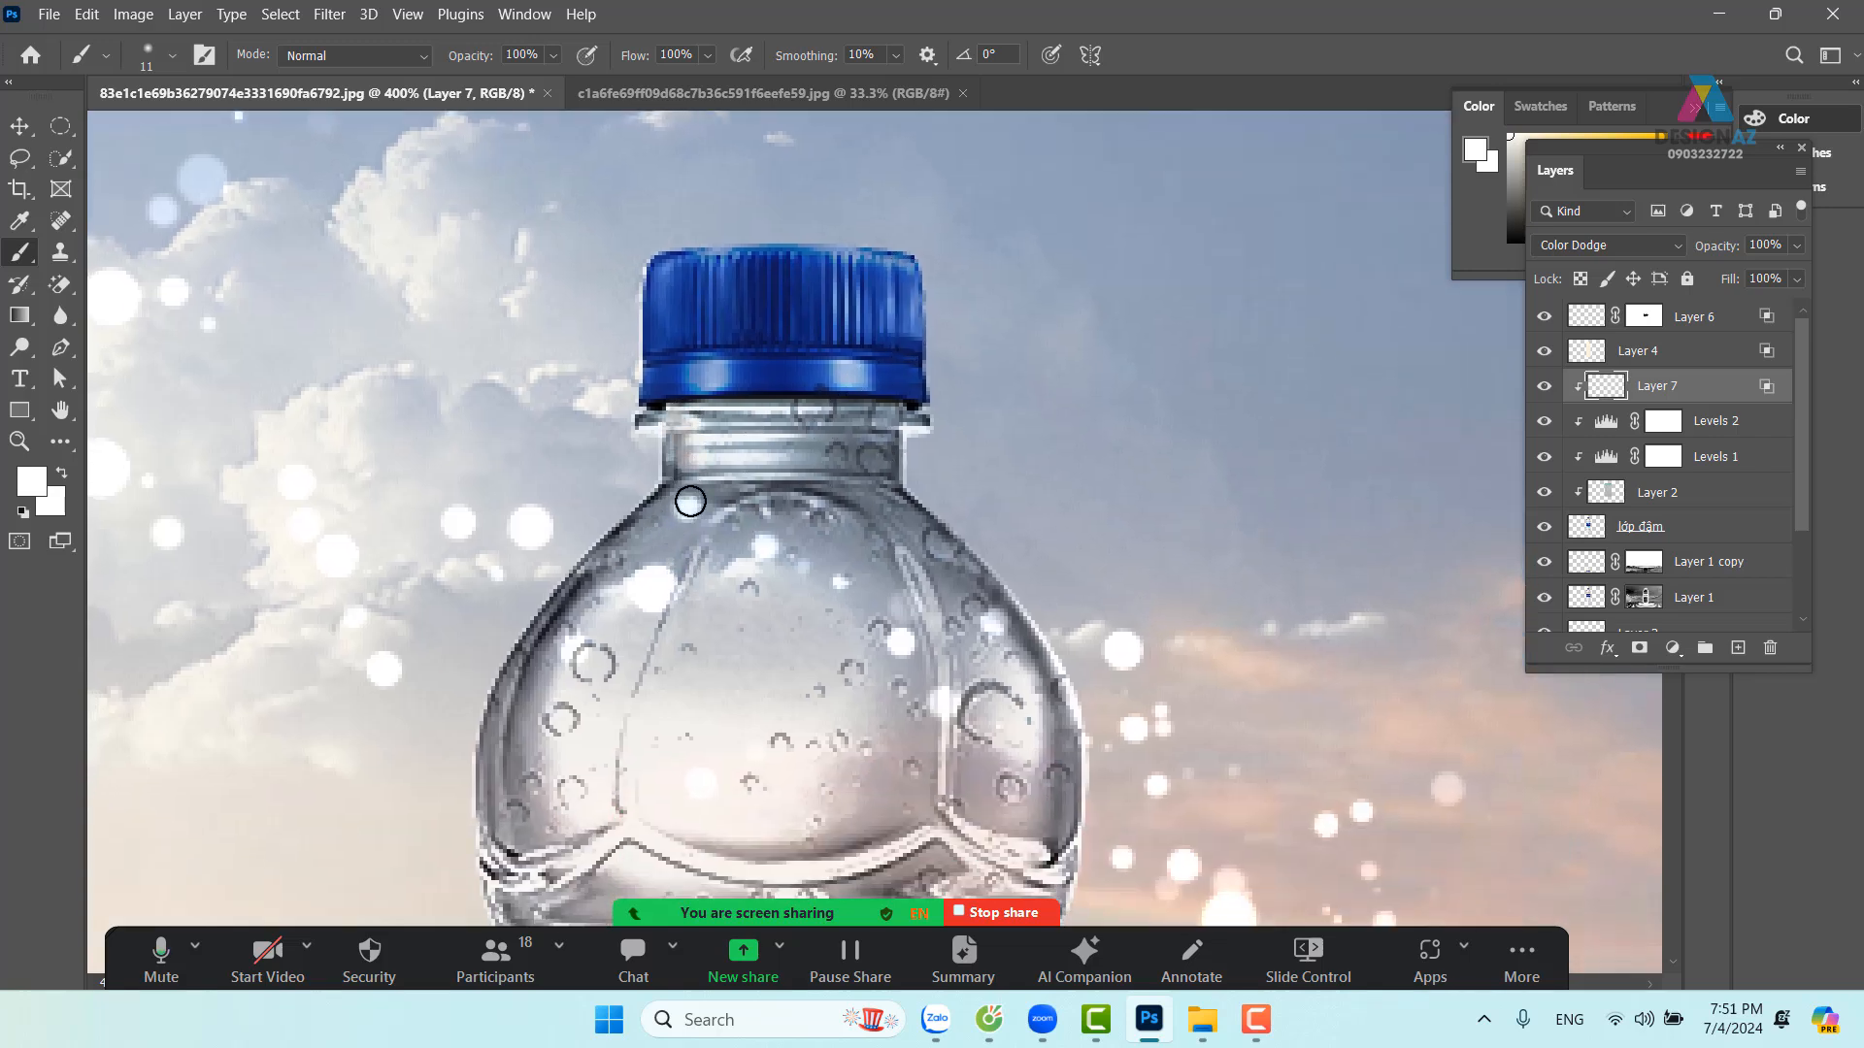
mouse_move(688, 515)
left_mouse_down()
mouse_move(788, 374)
mouse_move(715, 427)
mouse_move(652, 685)
mouse_move(632, 569)
mouse_move(646, 503)
left_mouse_up()
scroll(724, 689, "down", 3)
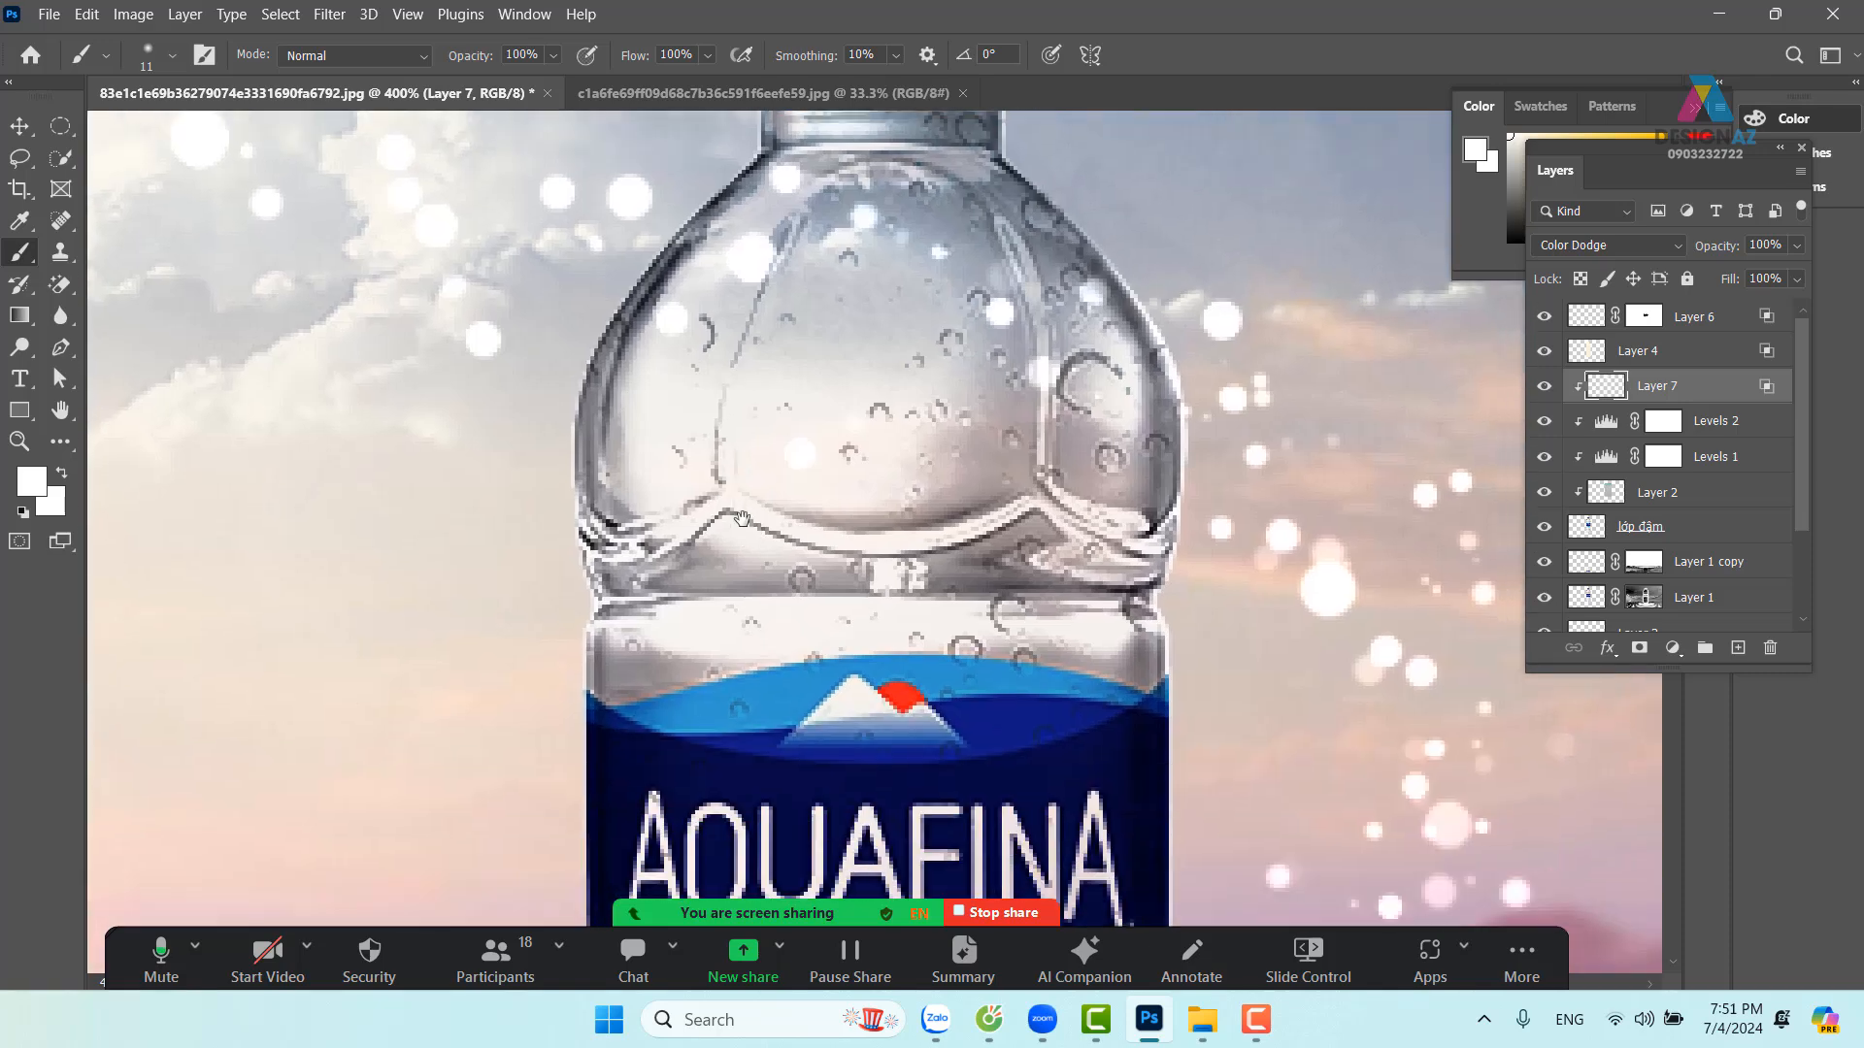
mouse_move(888, 506)
left_mouse_down()
mouse_move(943, 477)
mouse_move(964, 421)
mouse_move(958, 356)
mouse_move(904, 473)
mouse_move(877, 291)
left_mouse_up()
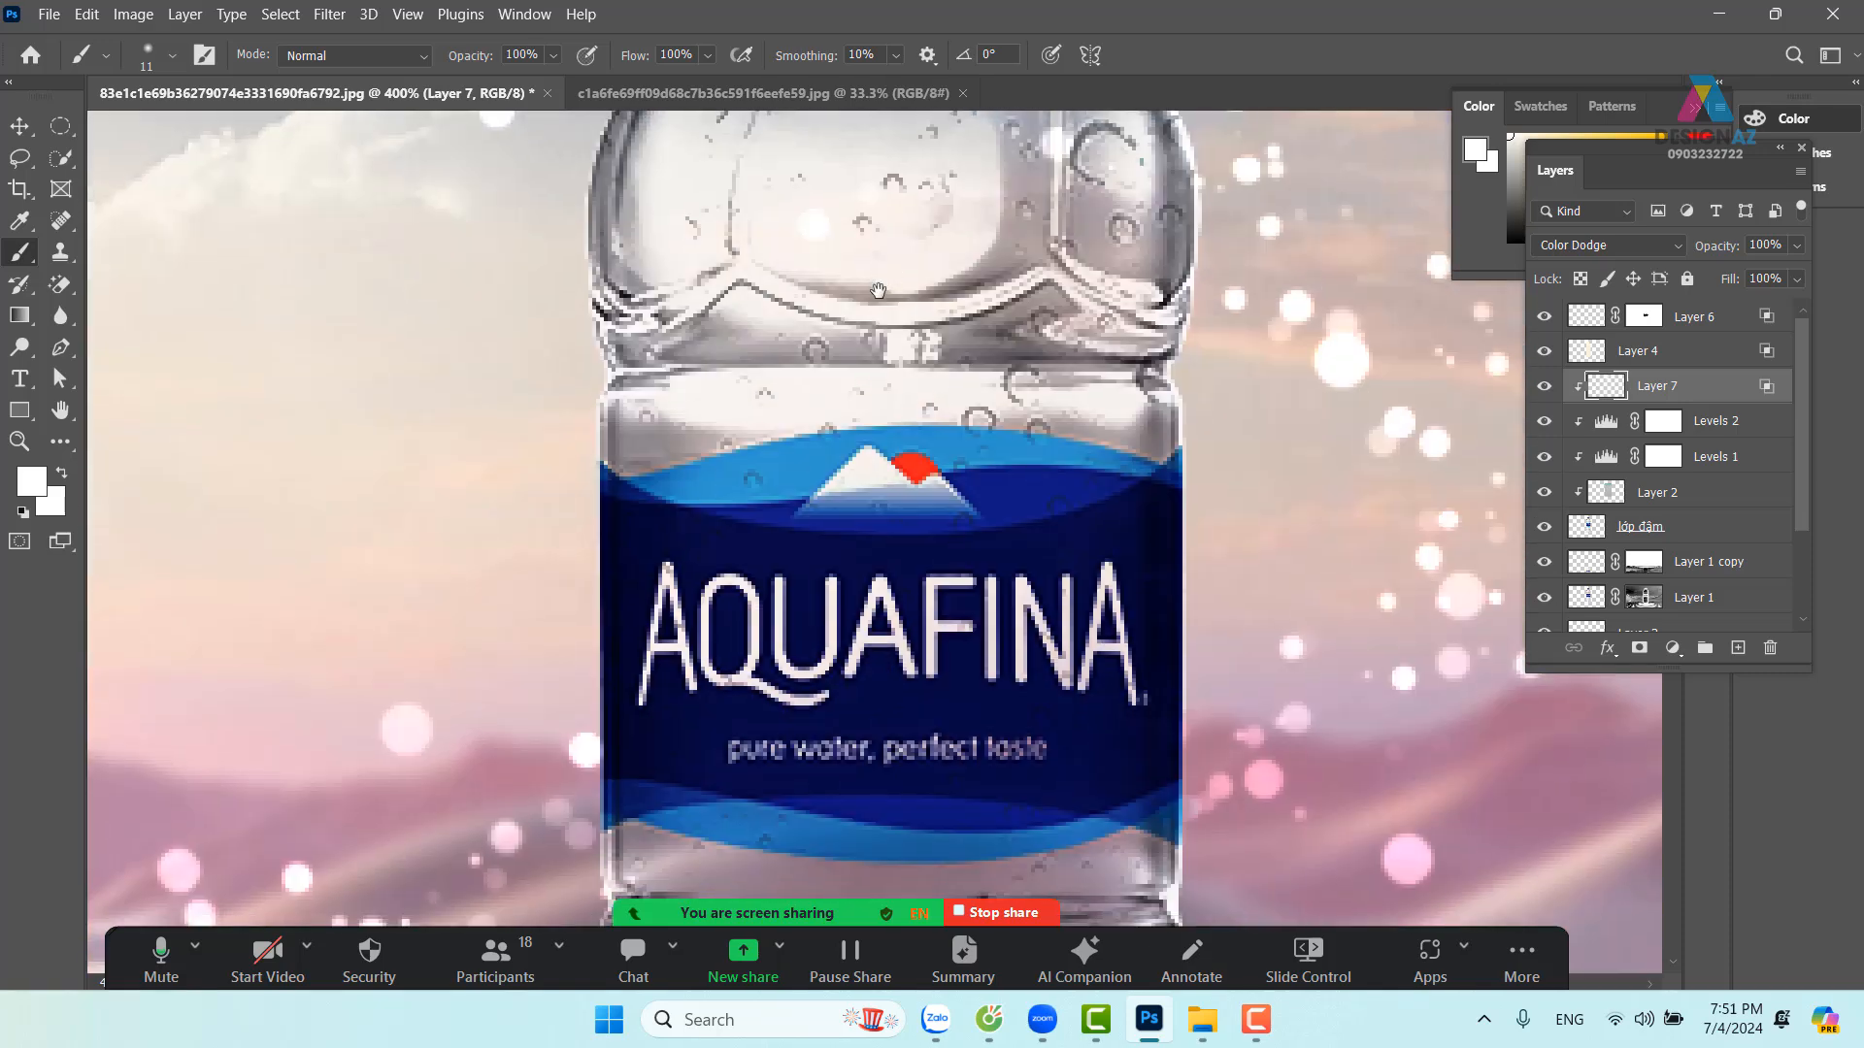
left_click_drag(646, 416, 621, 475)
scroll(725, 719, "down", 5)
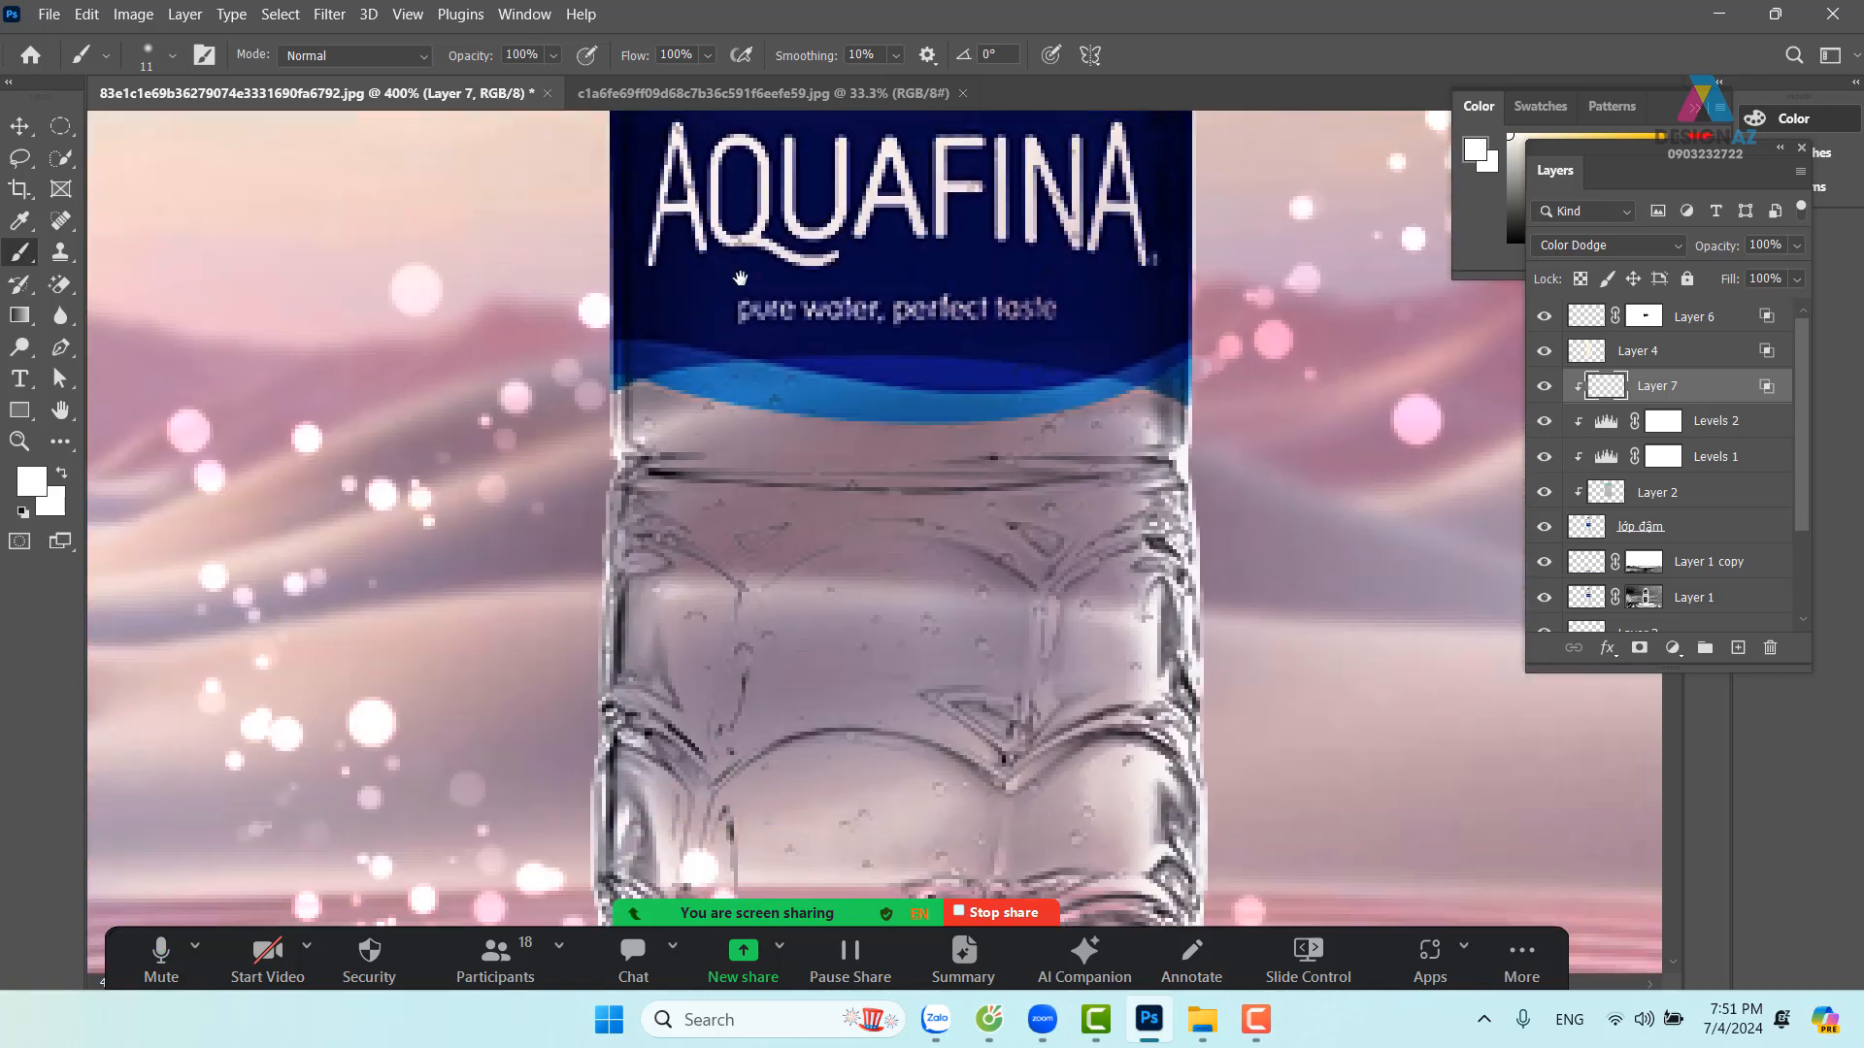
key("ctrl+minus")
key("ctrl+minus")
key("ctrl+minus")
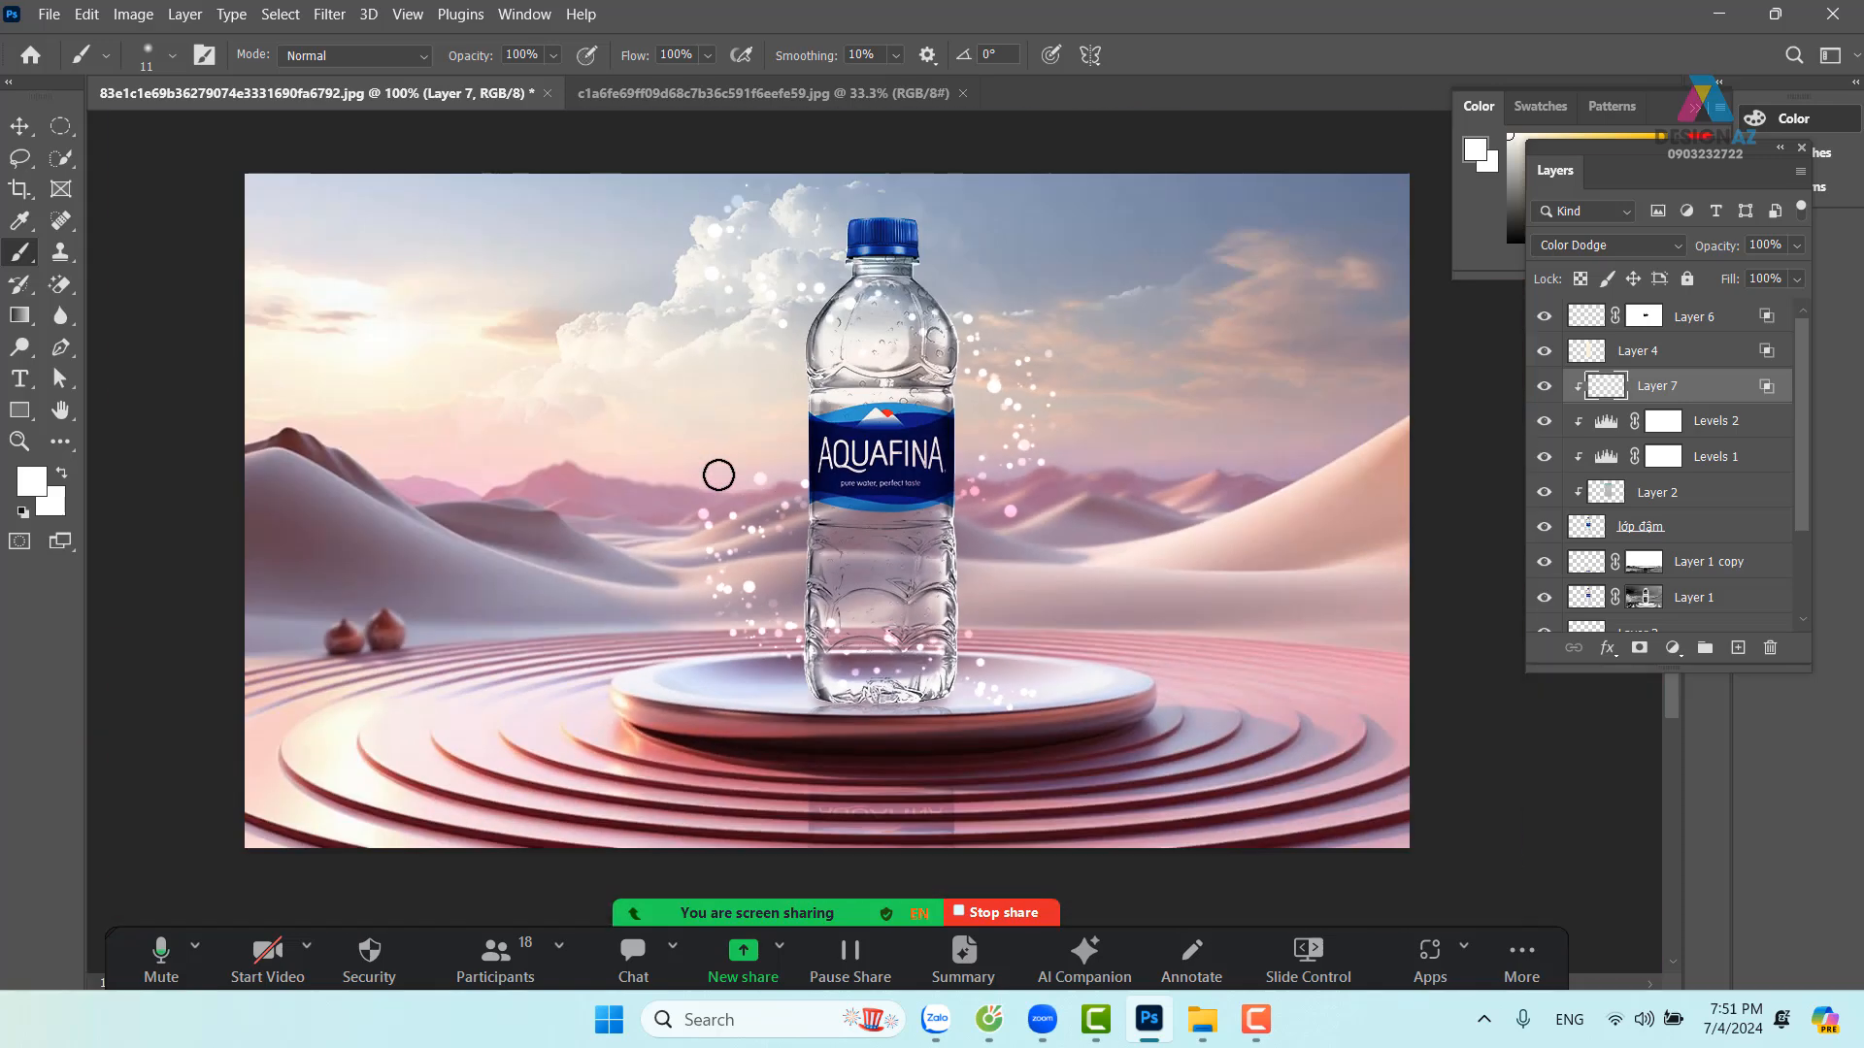
mouse_move(781, 484)
left_mouse_down()
mouse_move(844, 450)
mouse_move(916, 494)
left_mouse_up()
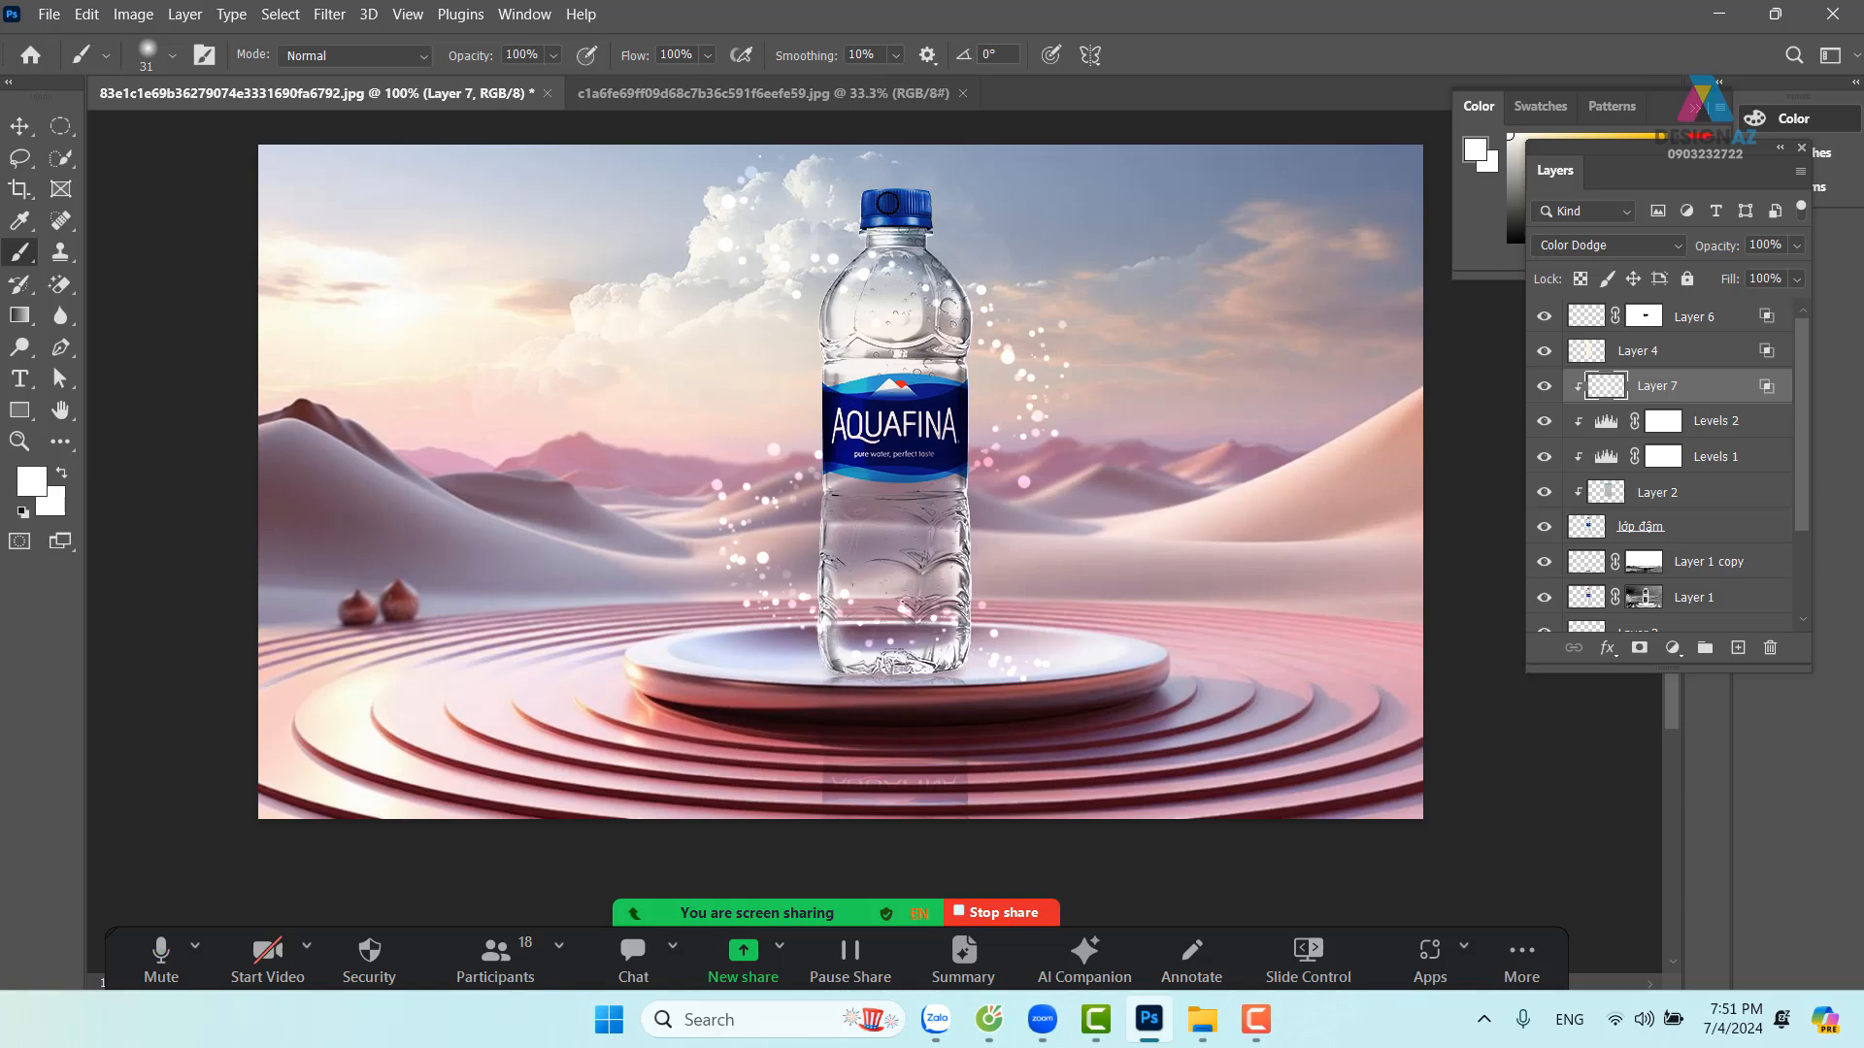
left_click_drag(997, 633, 951, 605)
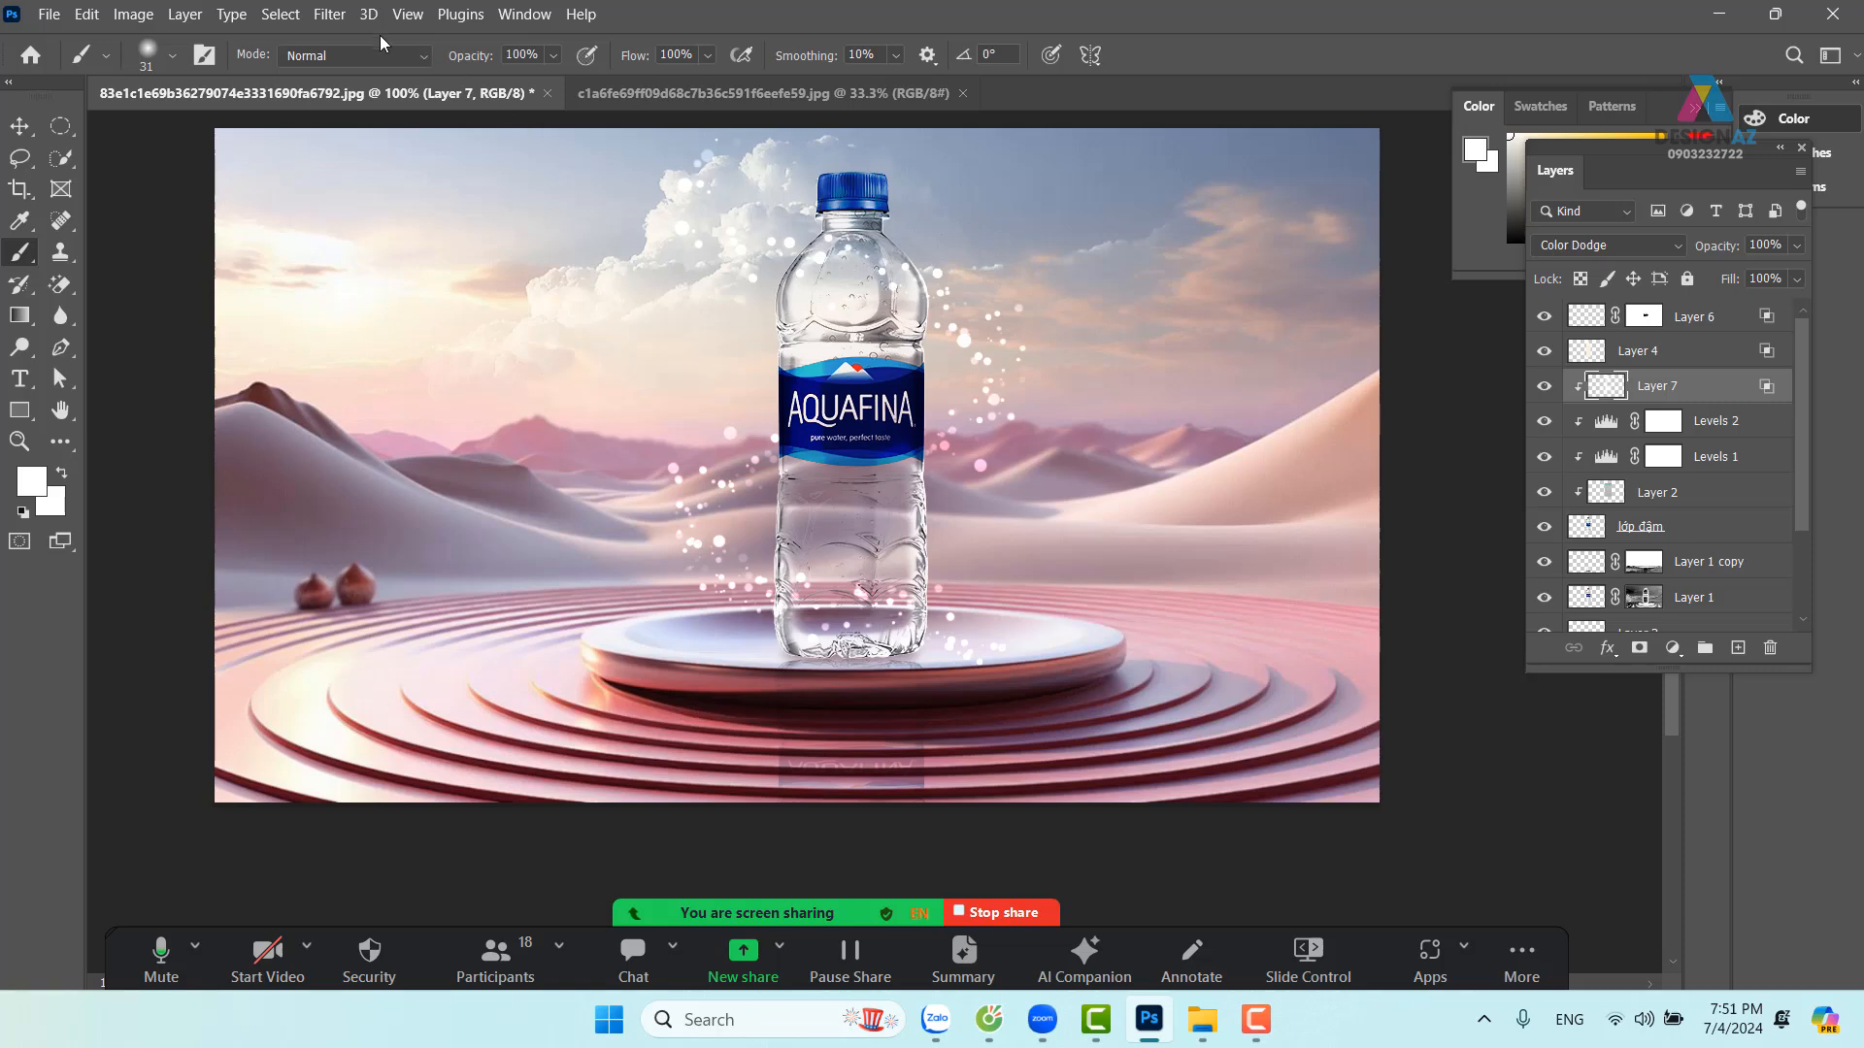
Soften the painted highlights with a 2.6-pixel Gaussian Blur
left_click(332, 18)
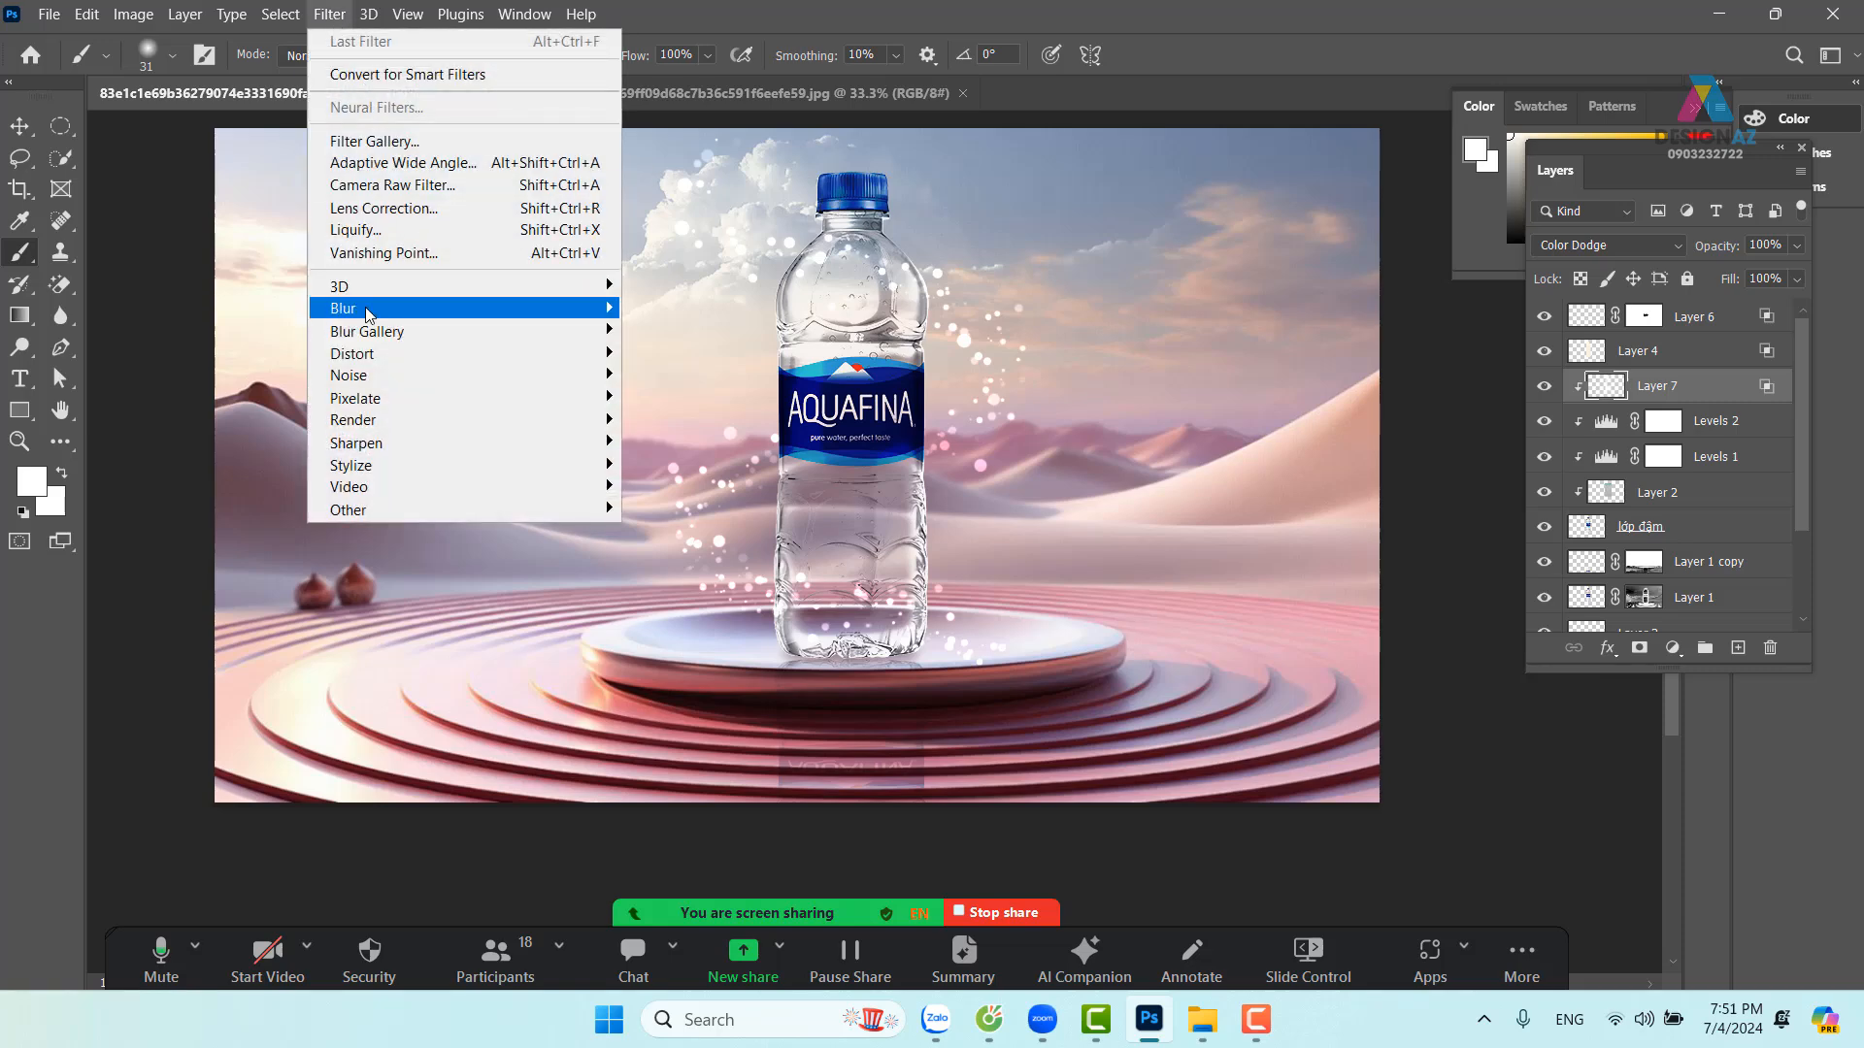
mouse_move(365, 307)
left_click(720, 402)
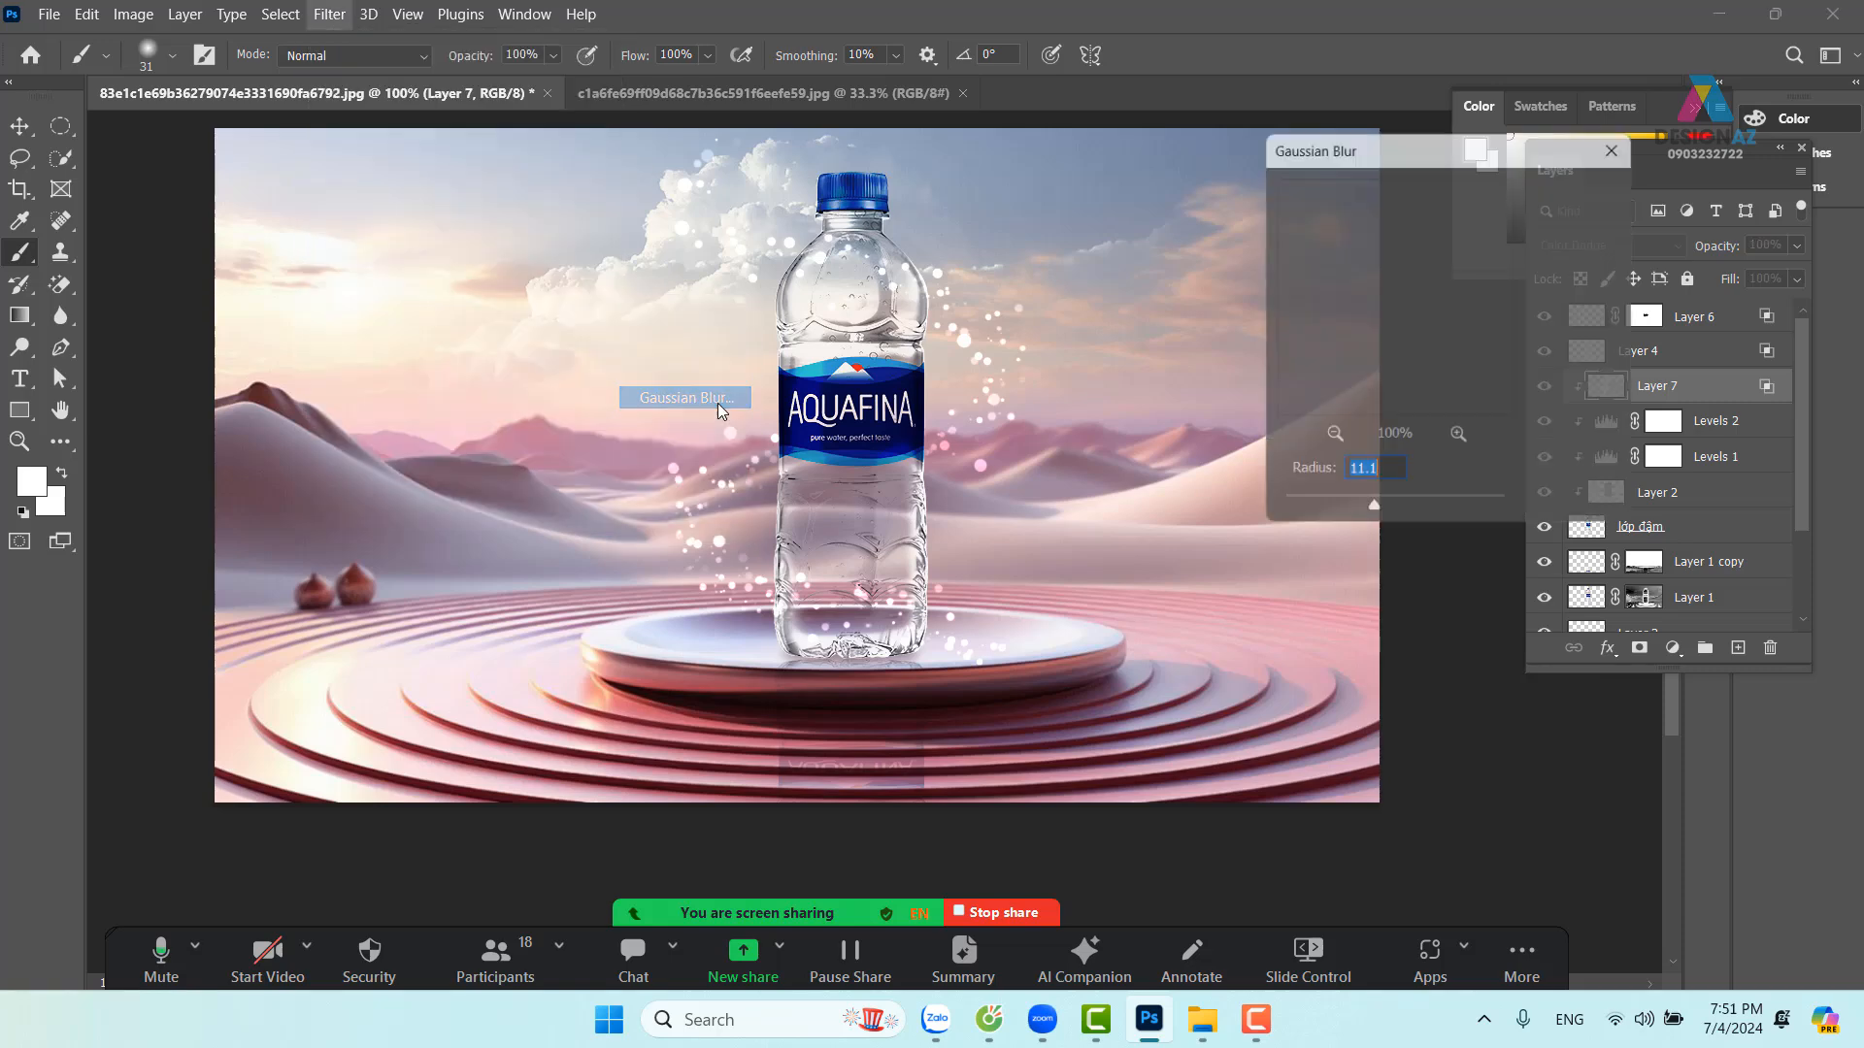
left_click_drag(1335, 513, 1309, 513)
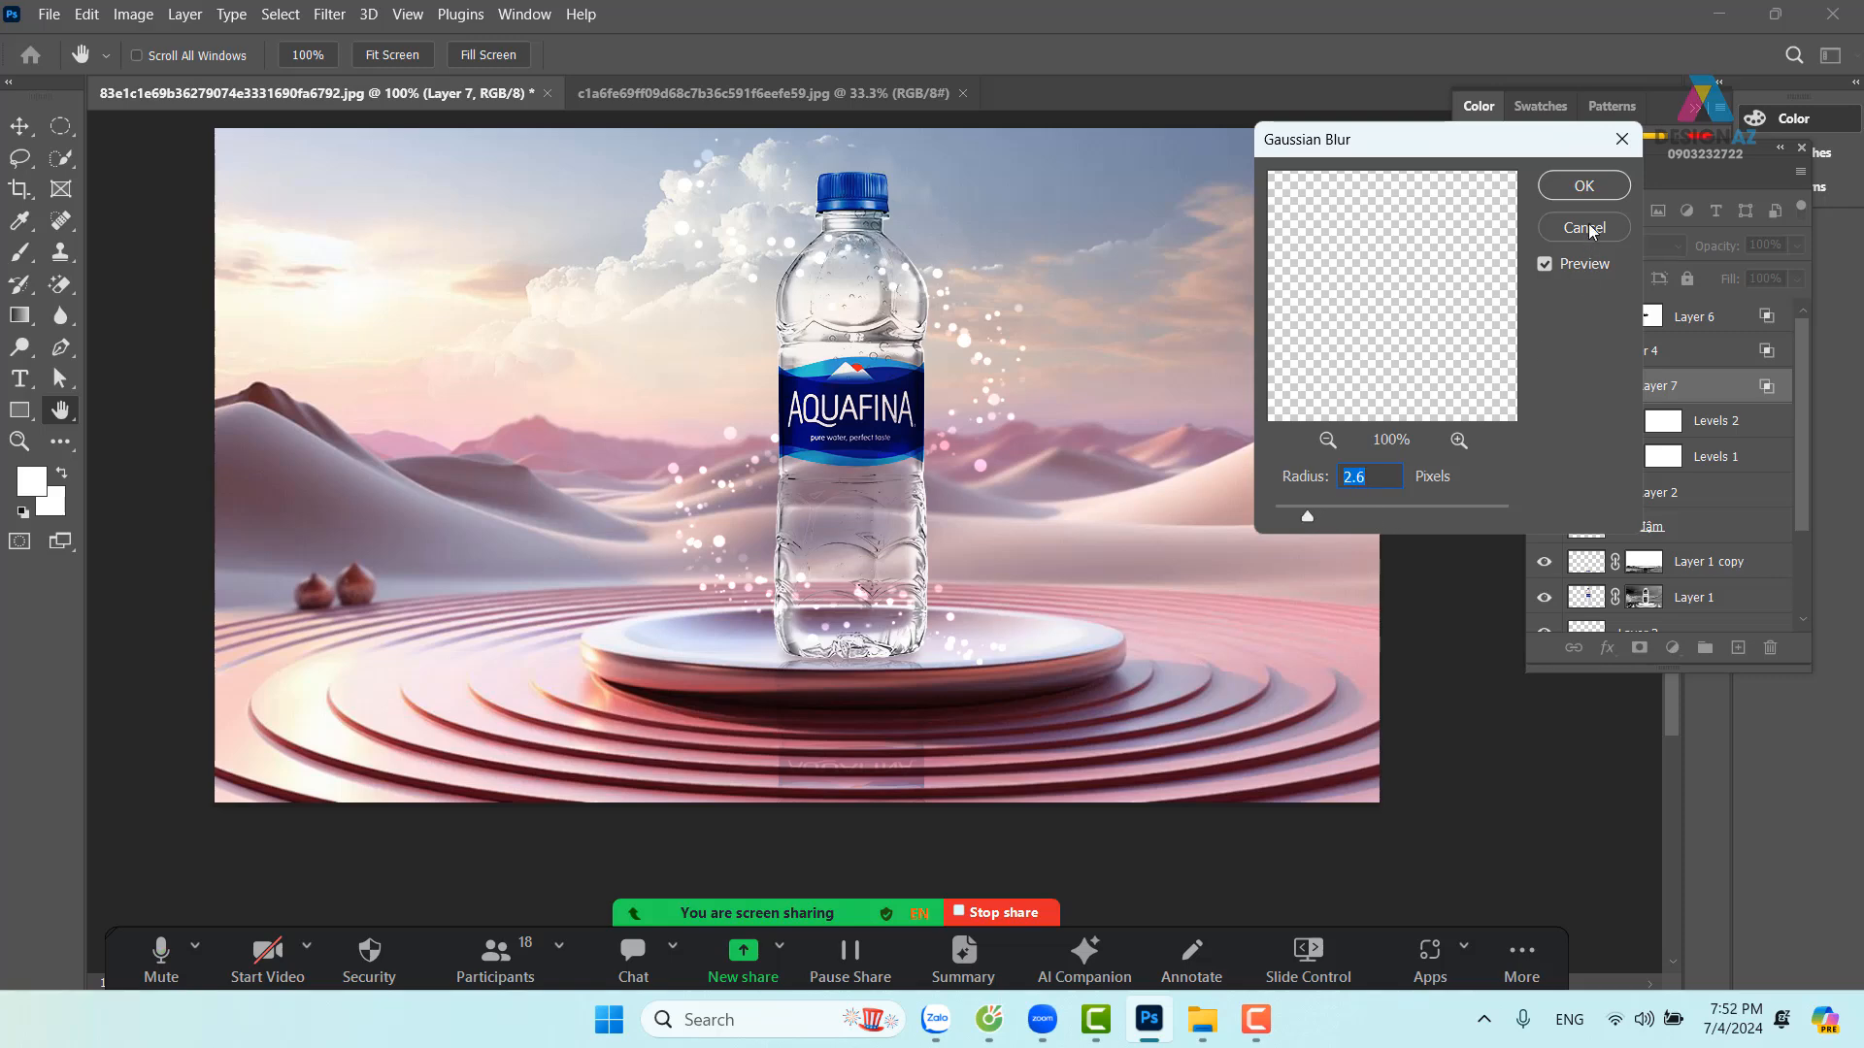
left_click(1583, 186)
Lower the highlight layer's fill and toggle Layers 6, 4 and 7 on and off to compare
left_click(1796, 279)
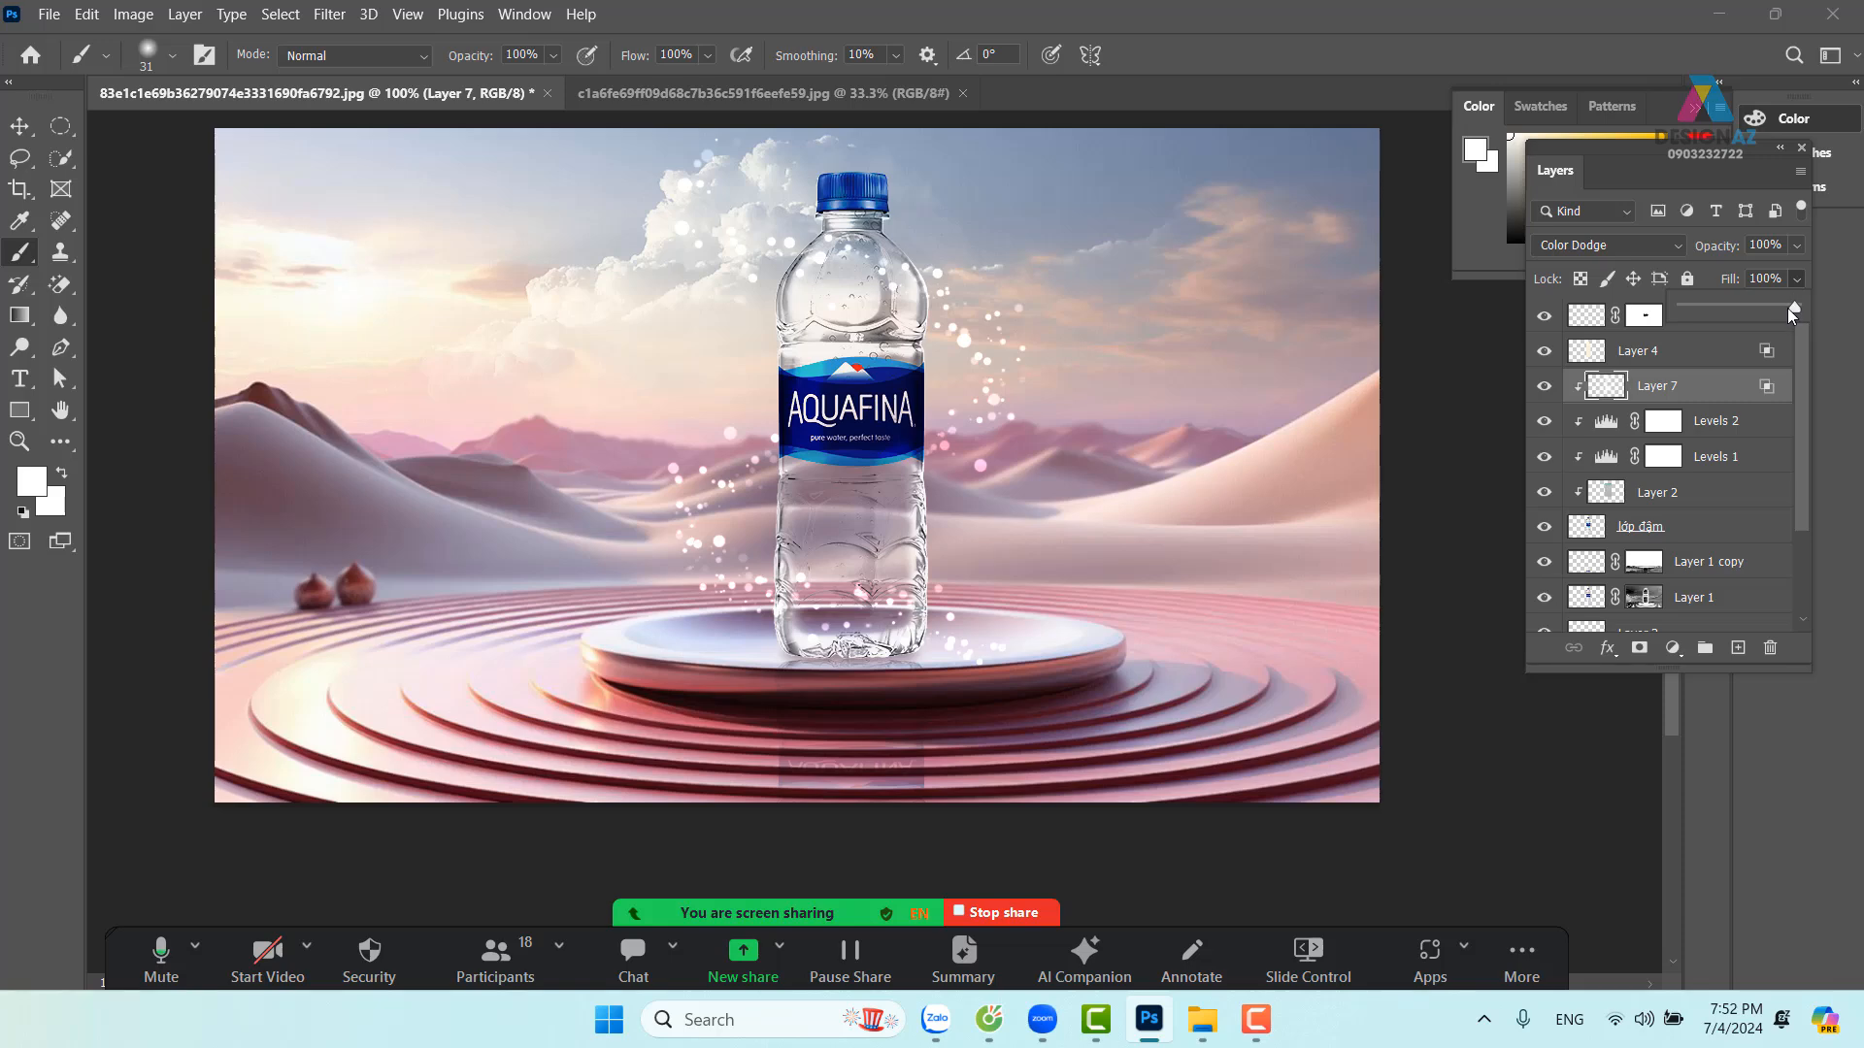
left_click_drag(1792, 315, 1759, 316)
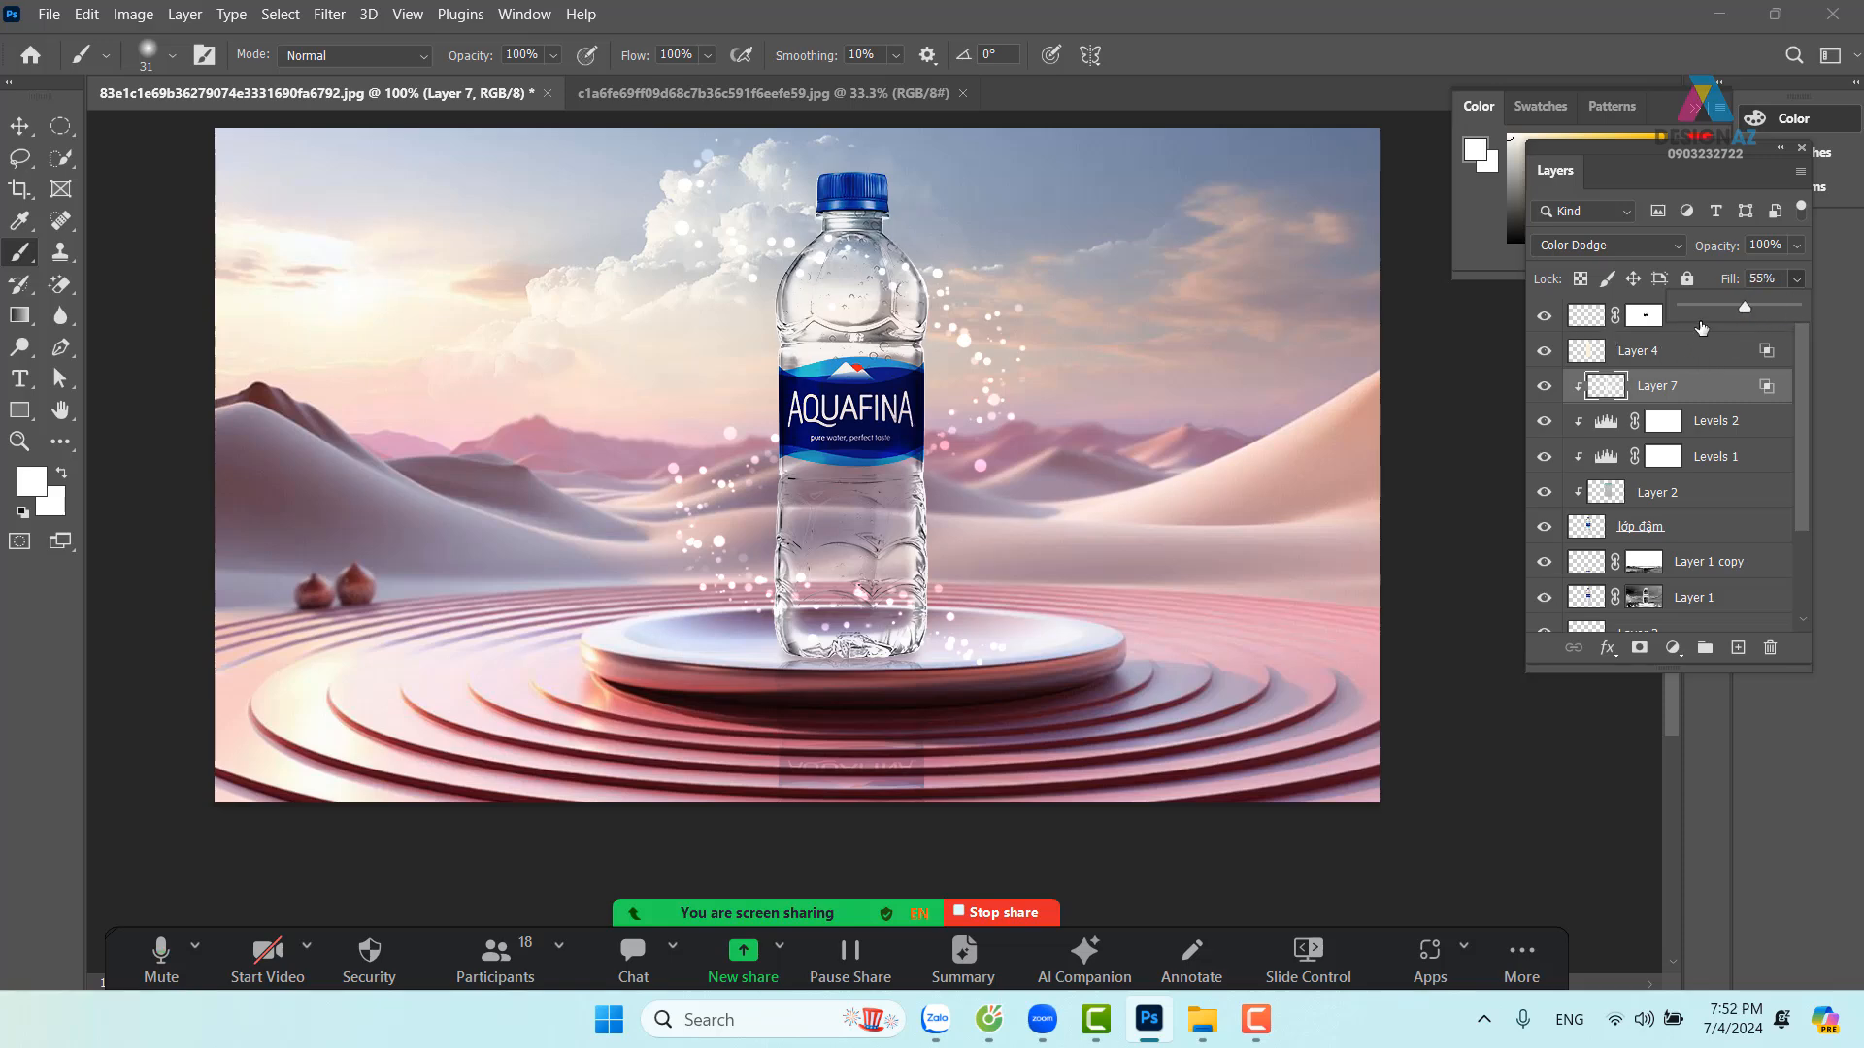
left_click(1641, 317)
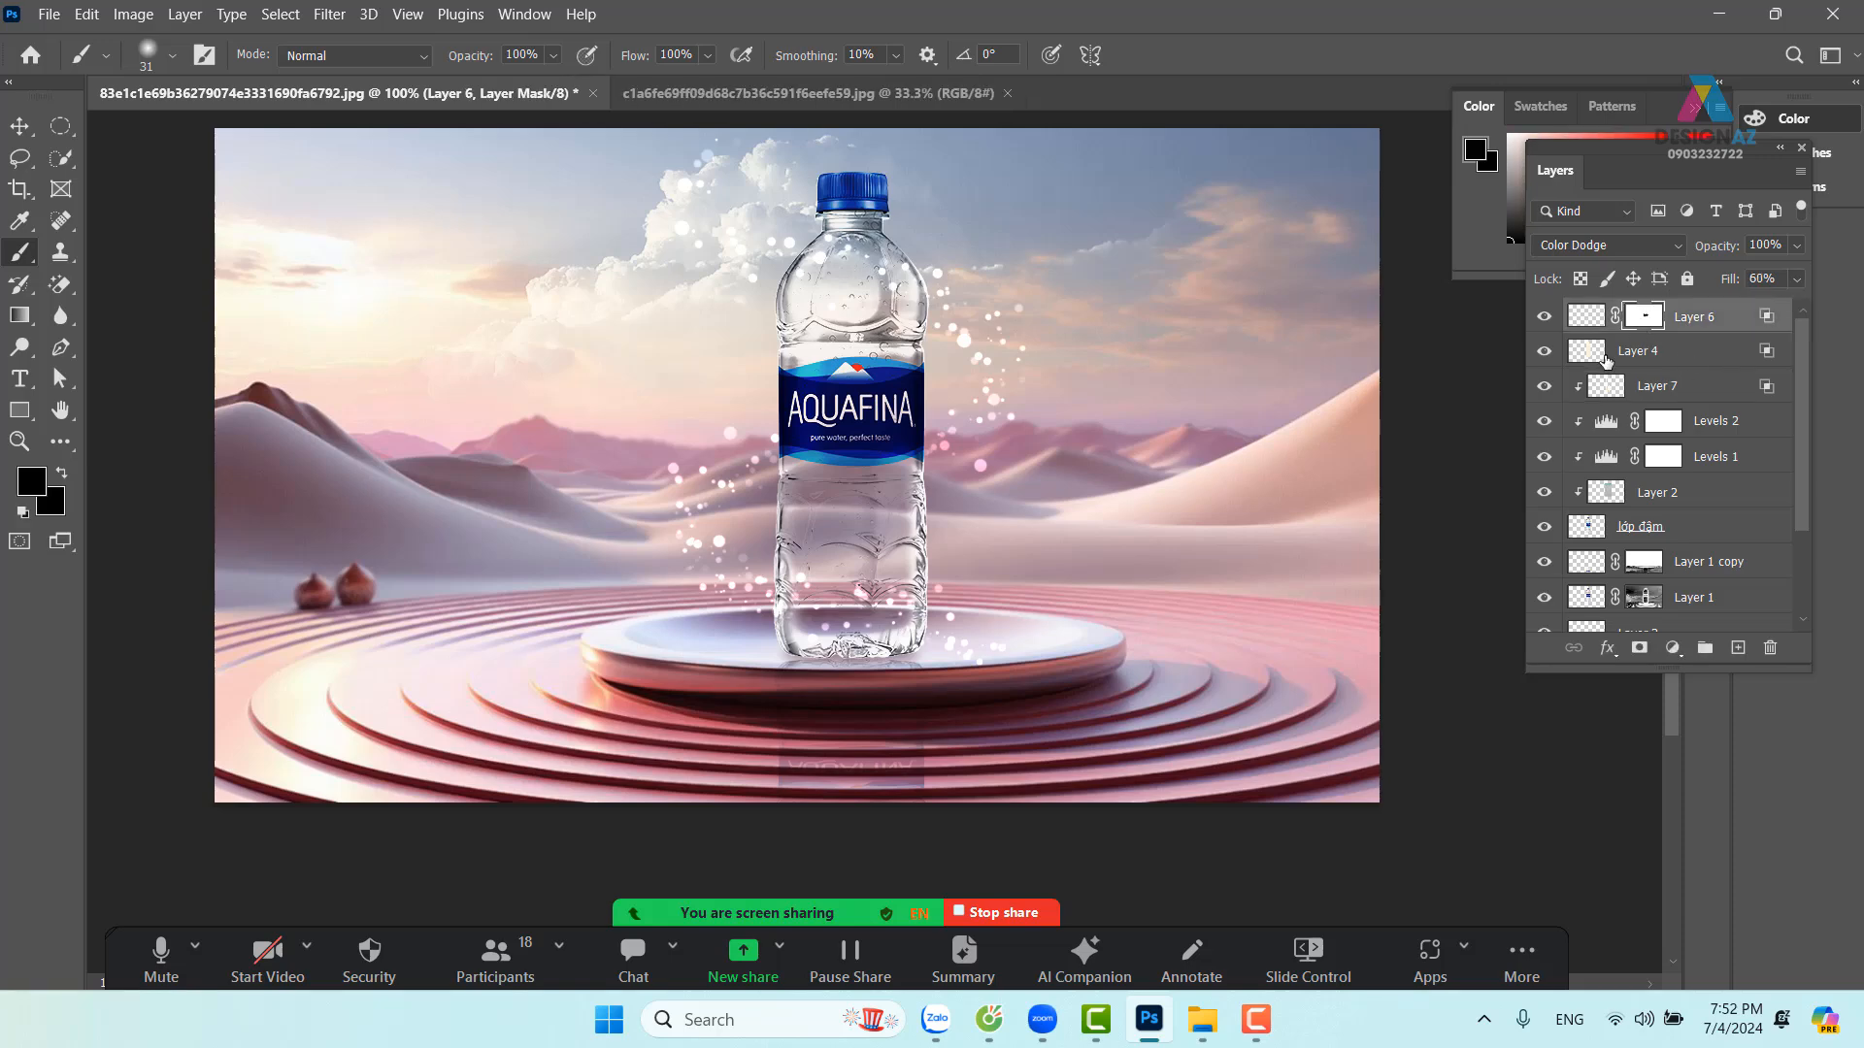
left_click(1537, 318)
left_click(1537, 317)
left_click(1548, 355)
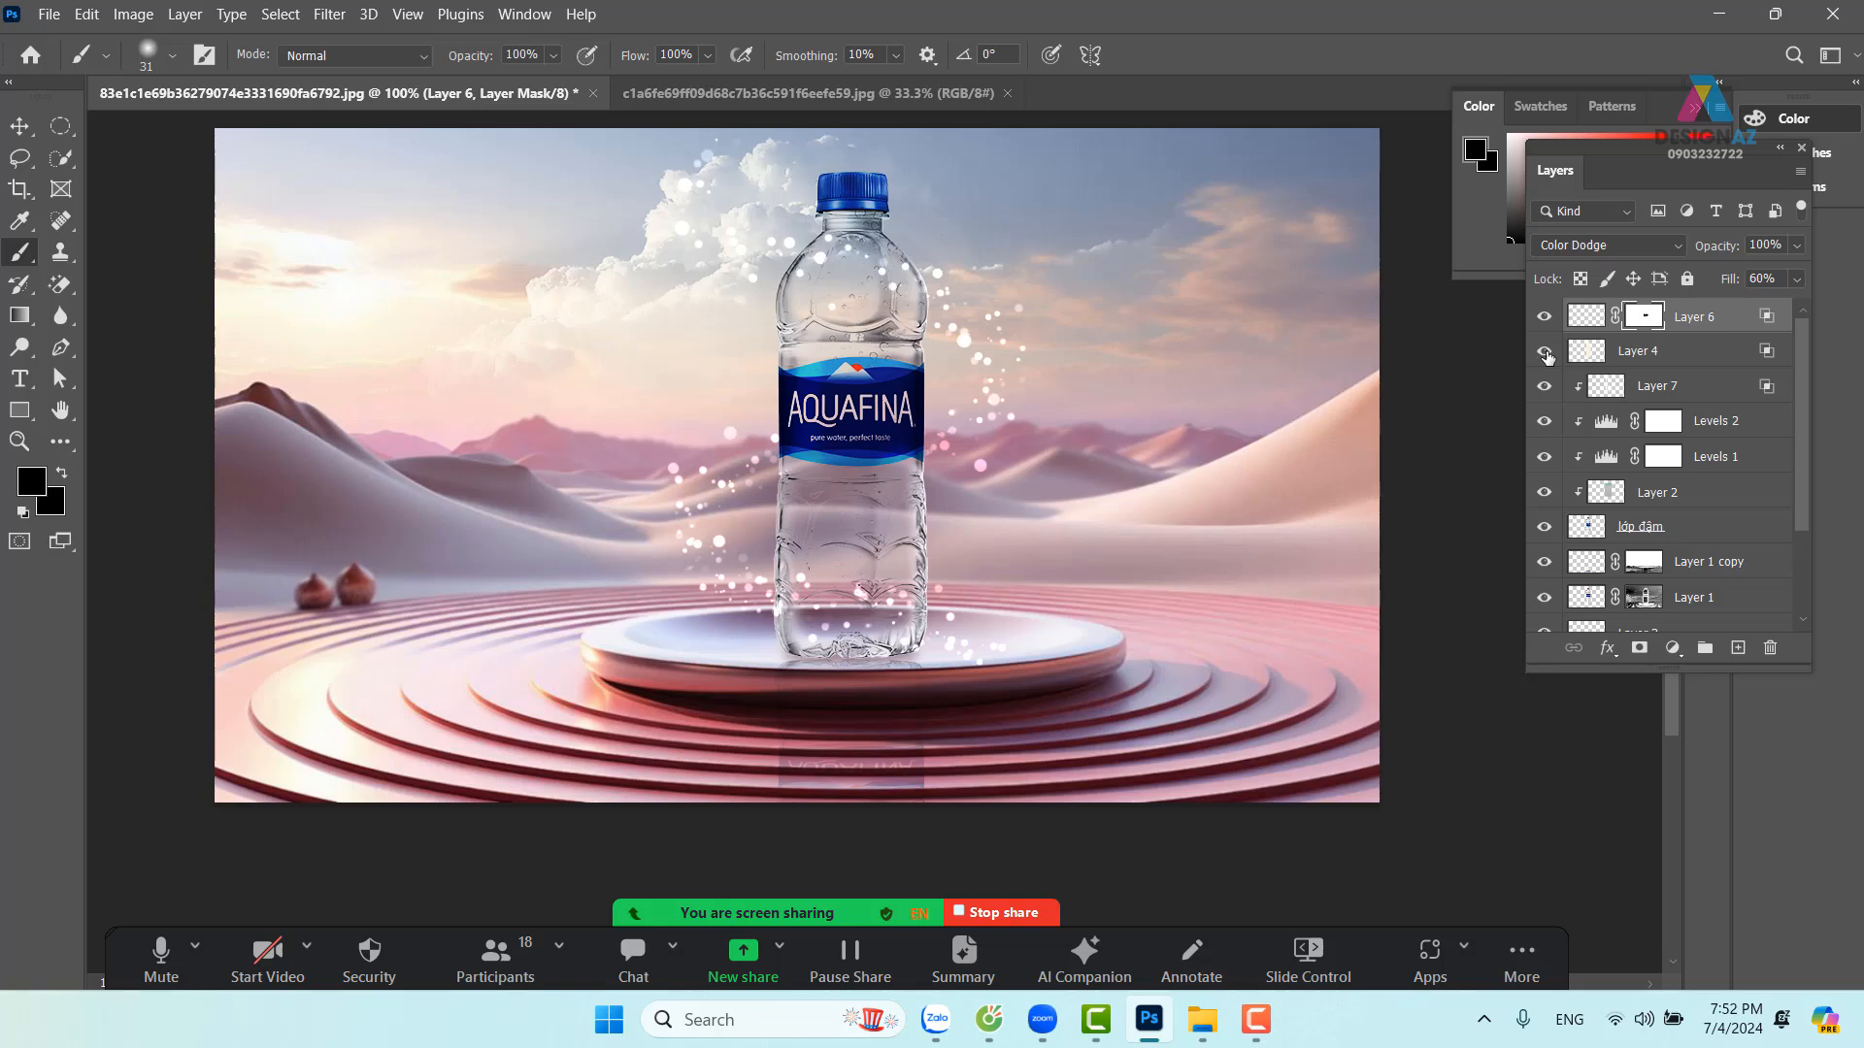
left_click(1547, 355)
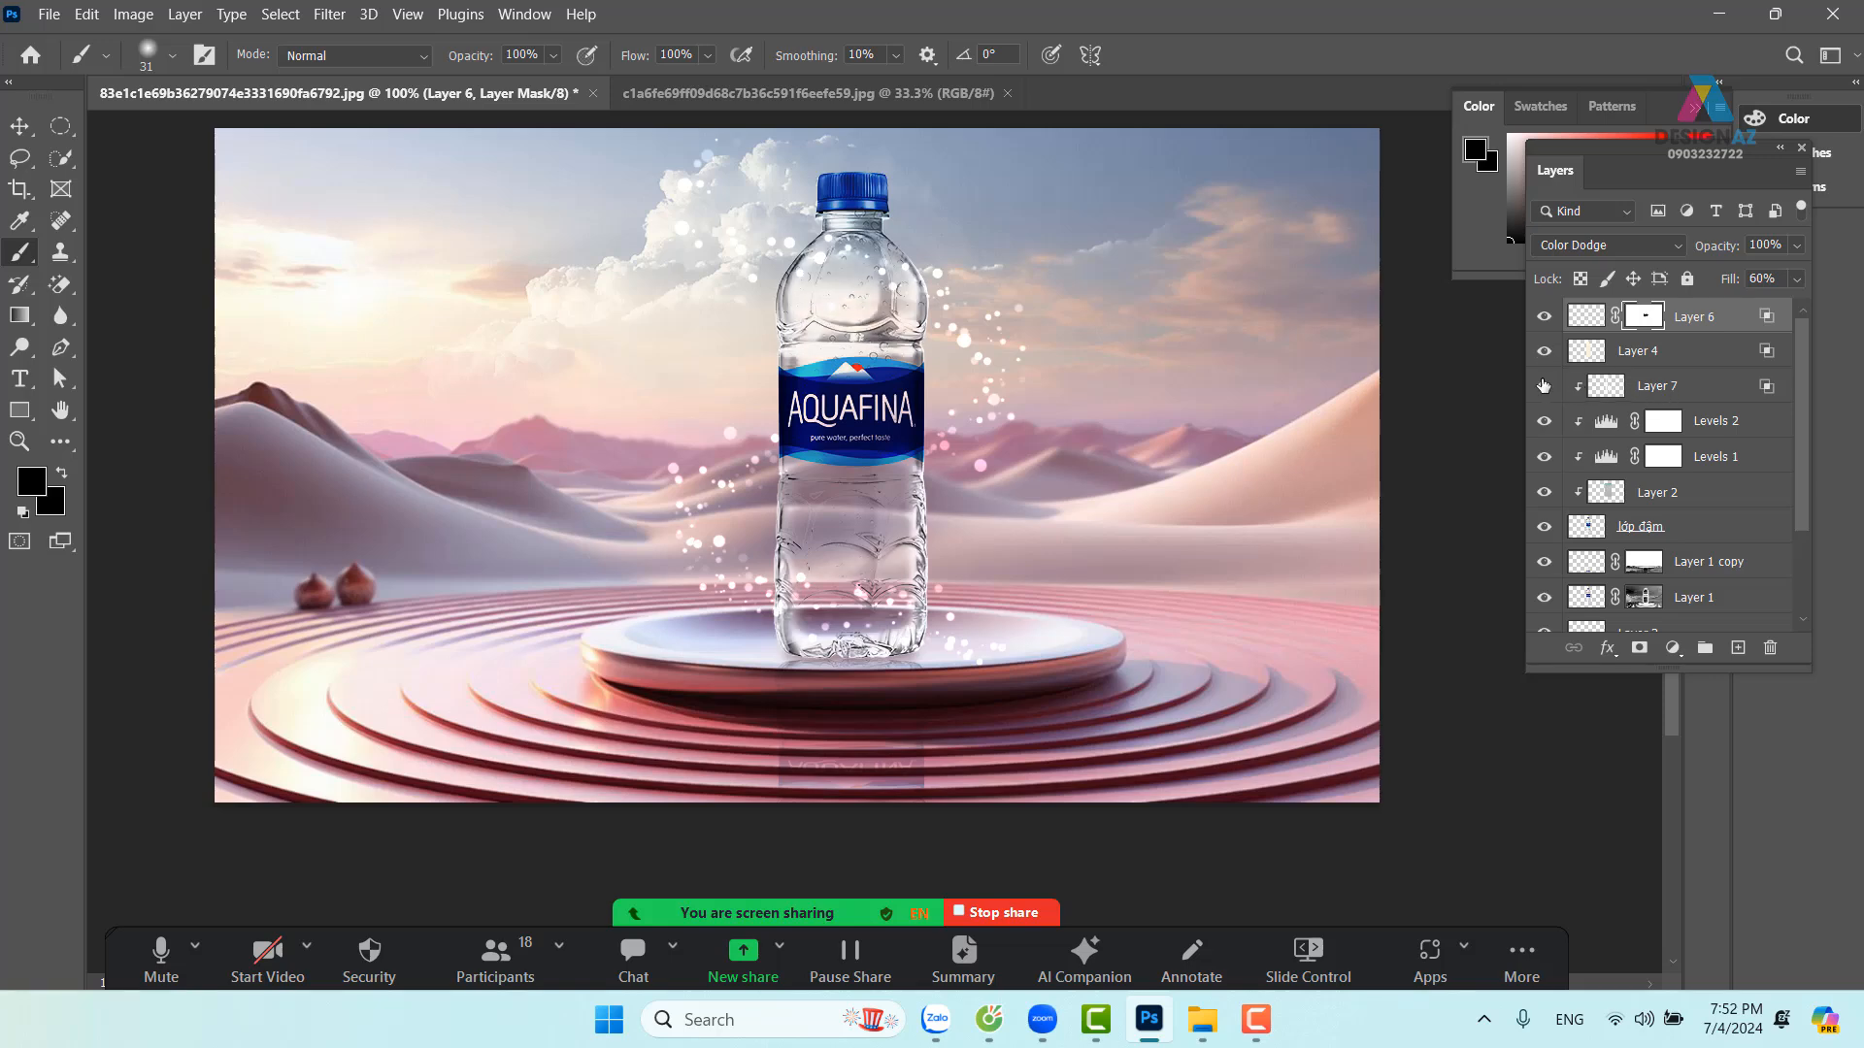
left_click(1544, 387)
left_click(1543, 386)
left_click(1544, 386)
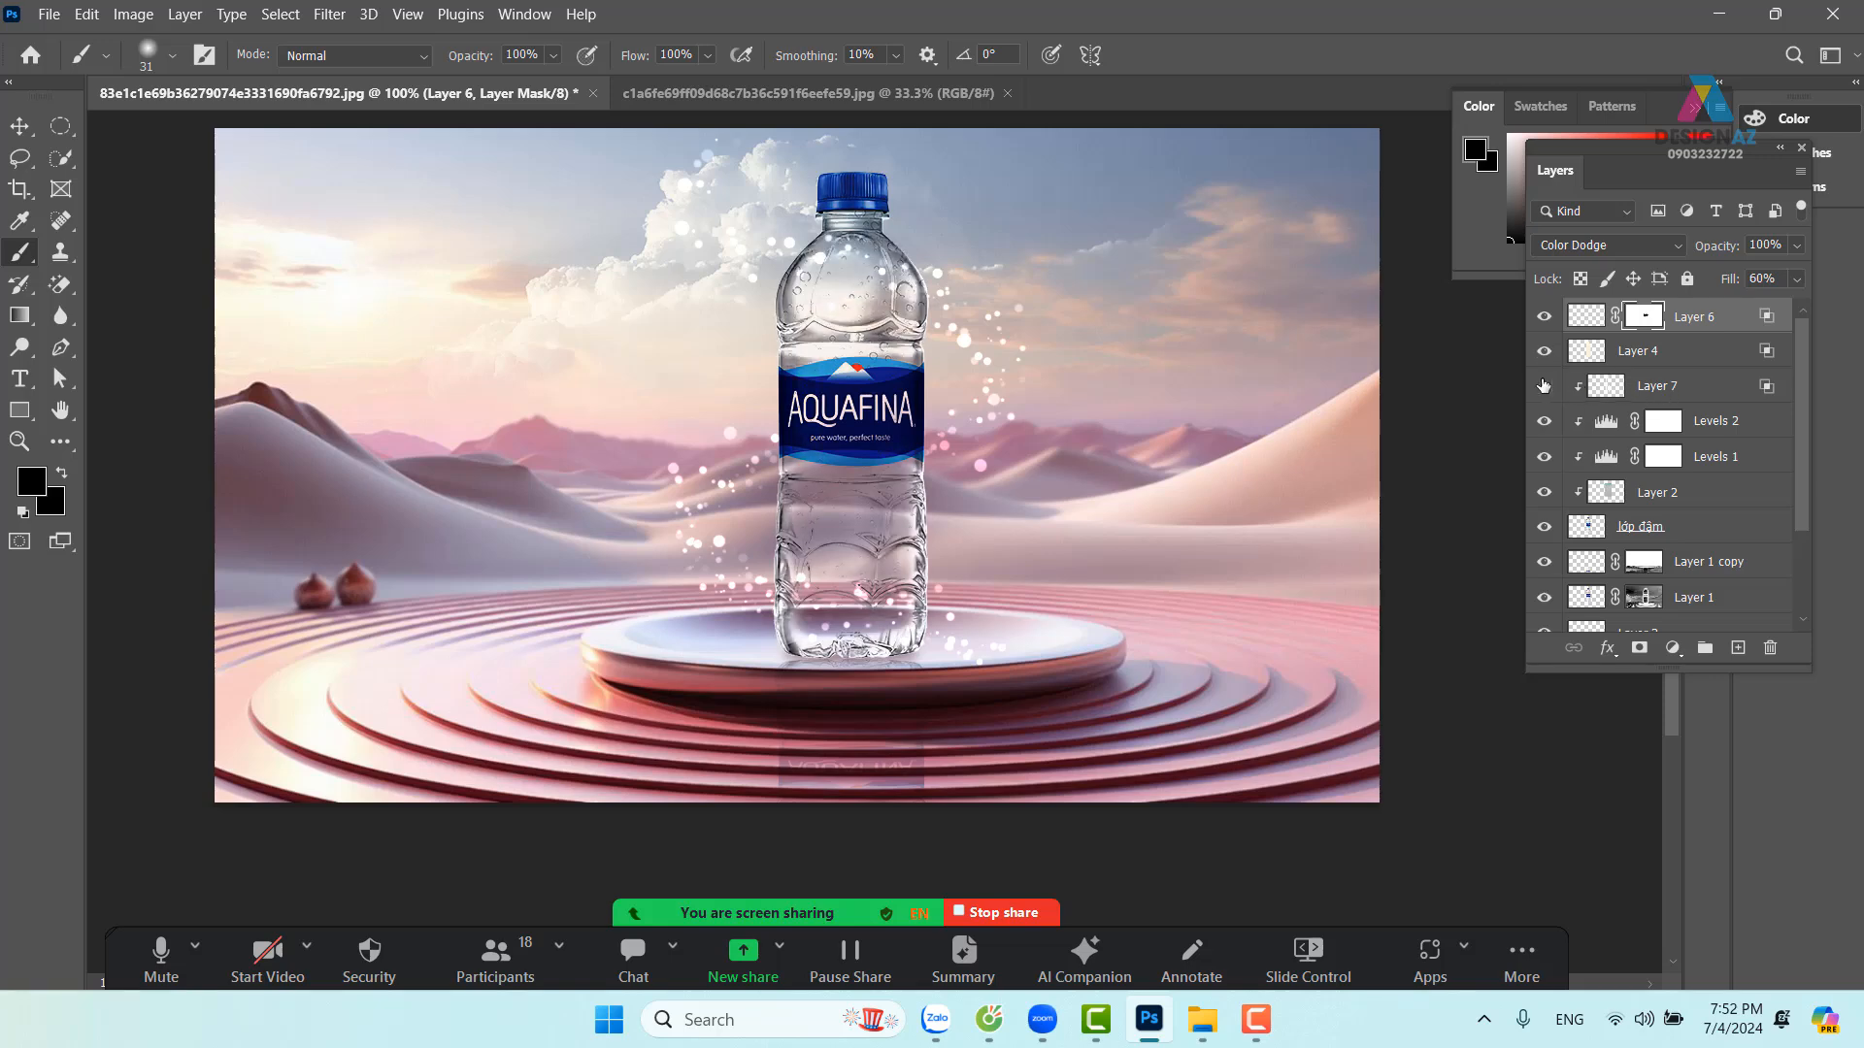
left_click(1543, 386)
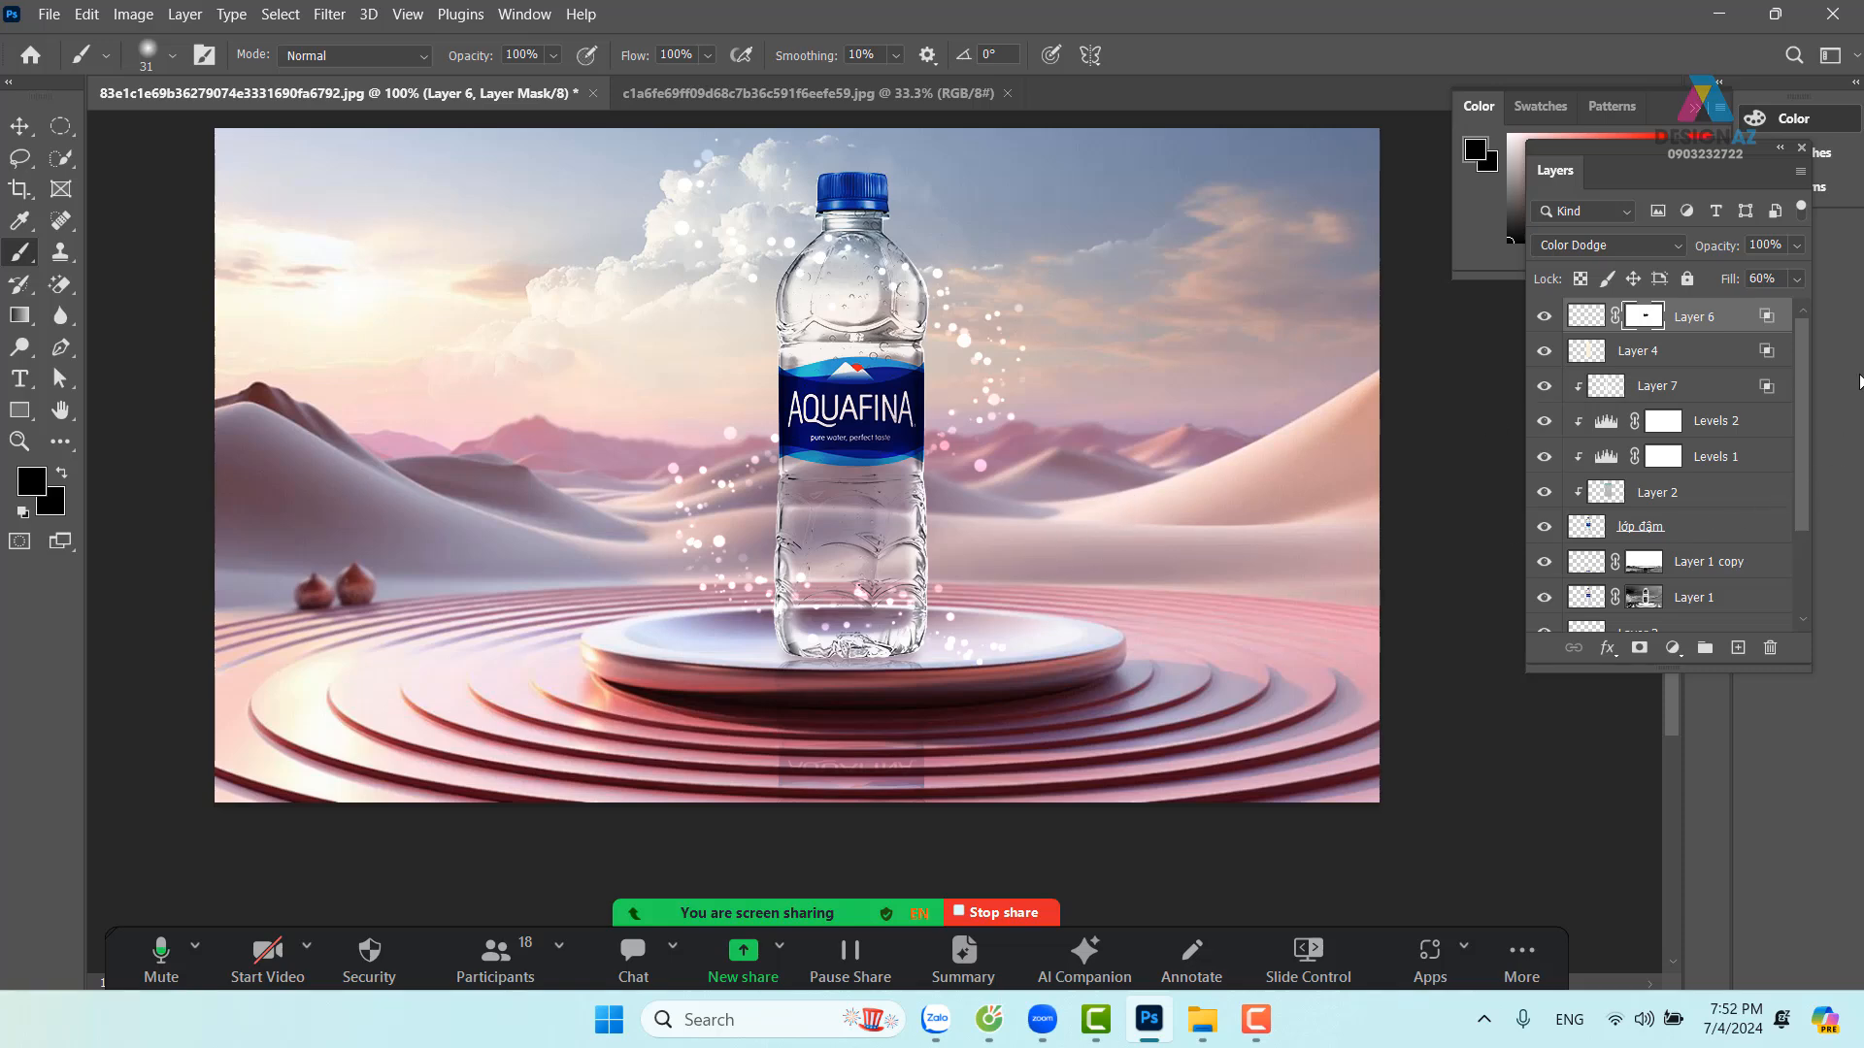
Lower Layer 6's fill, then set Layer 7's fill to 20%
left_click(1799, 280)
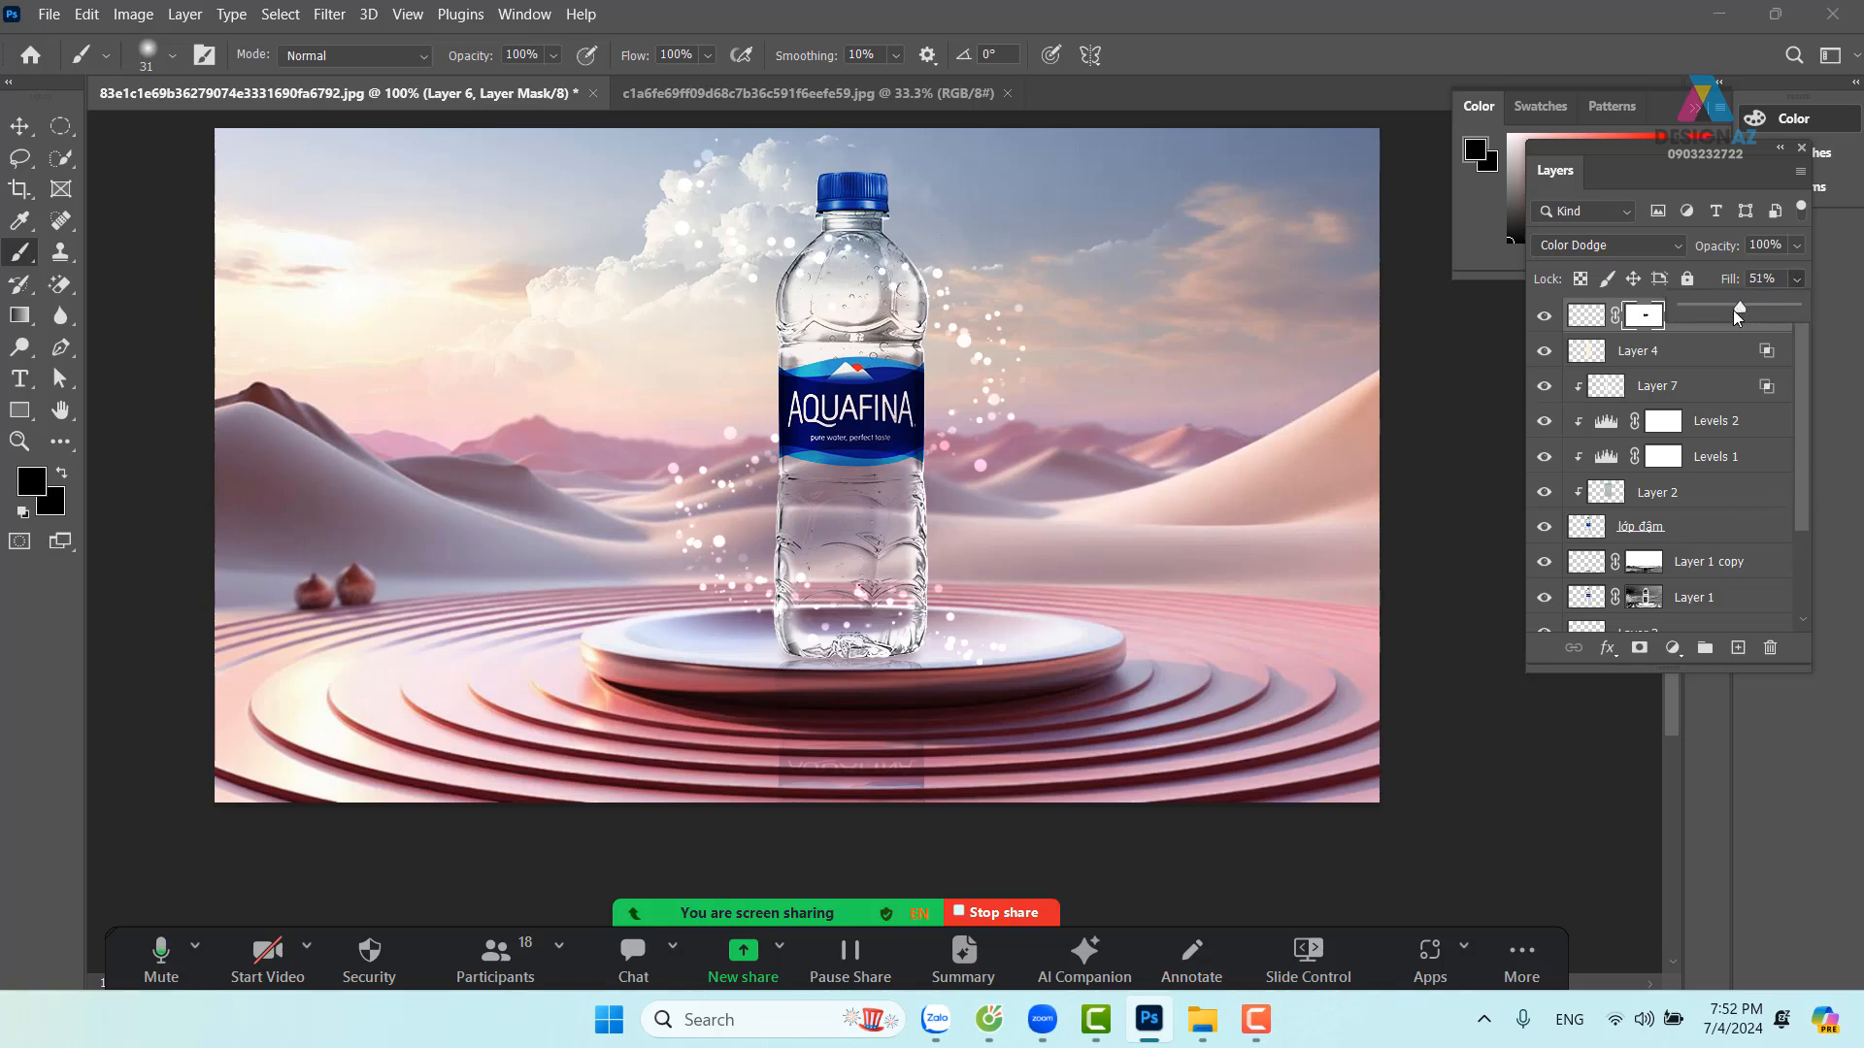
left_click_drag(1735, 310, 1732, 312)
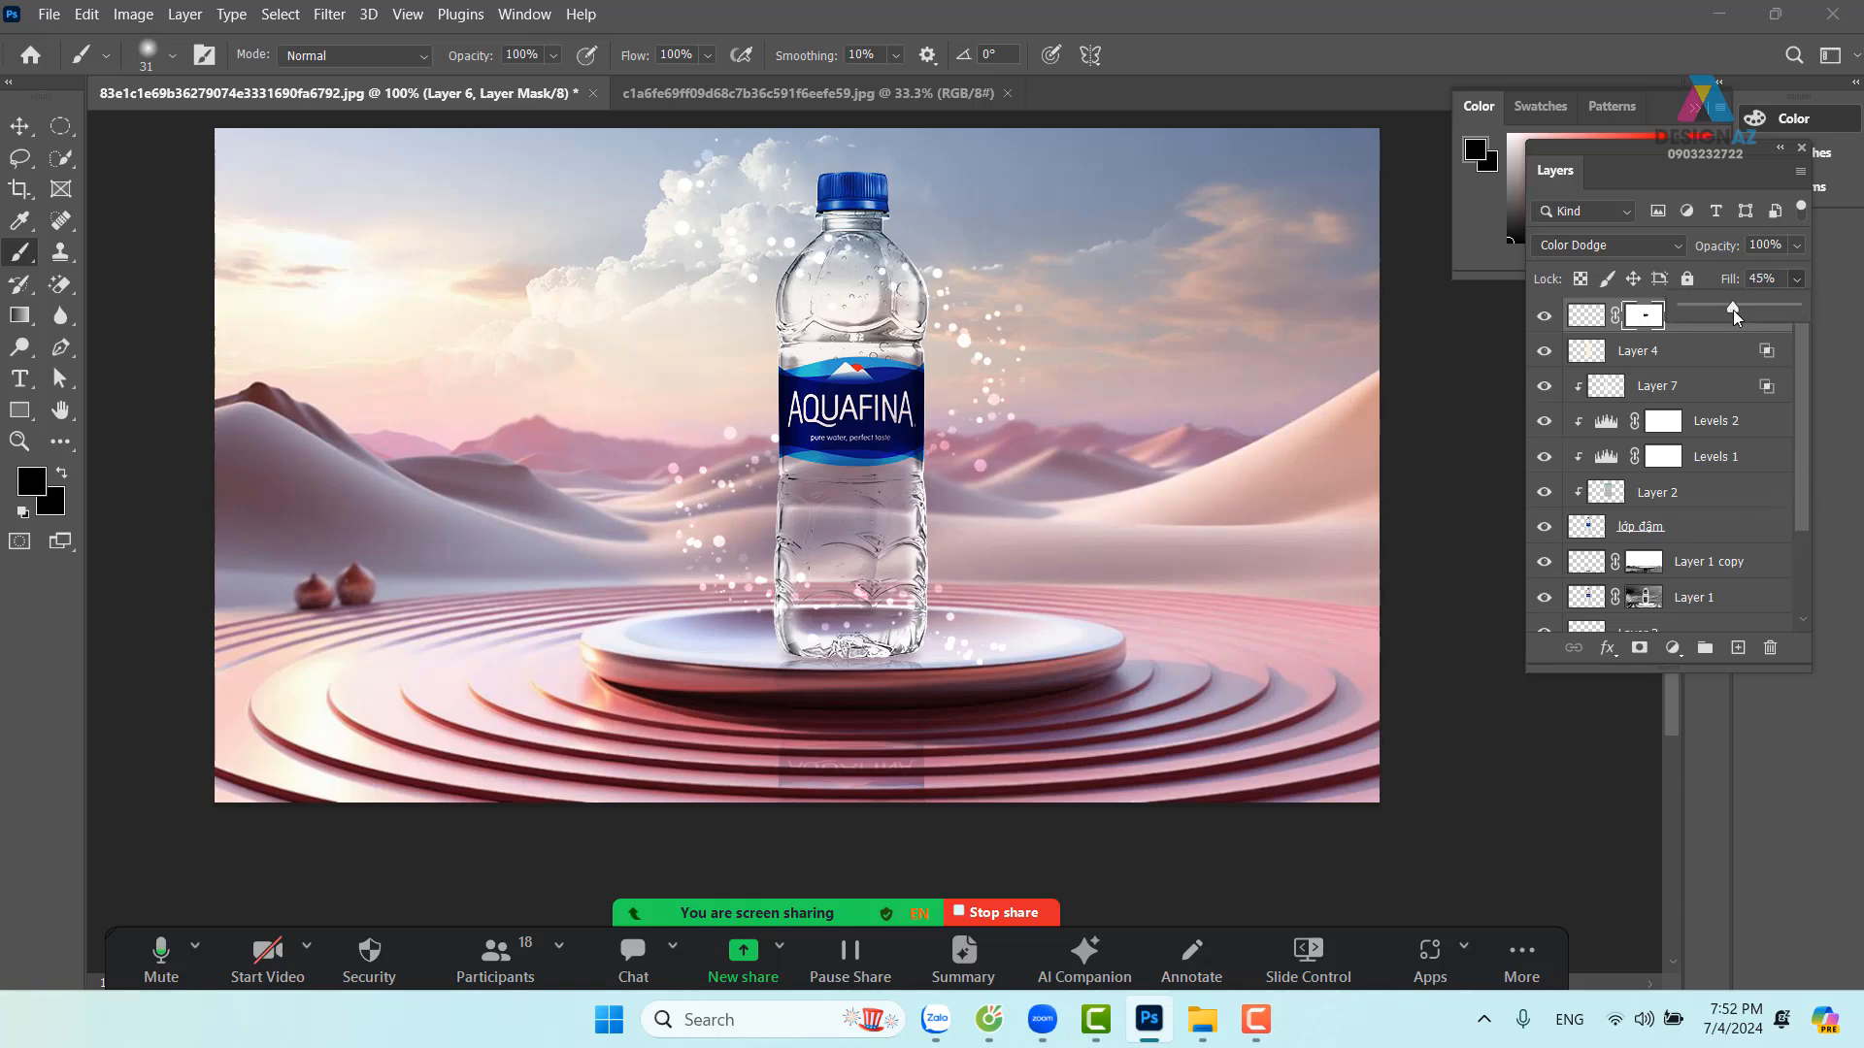
left_click(1720, 398)
left_click(1798, 280)
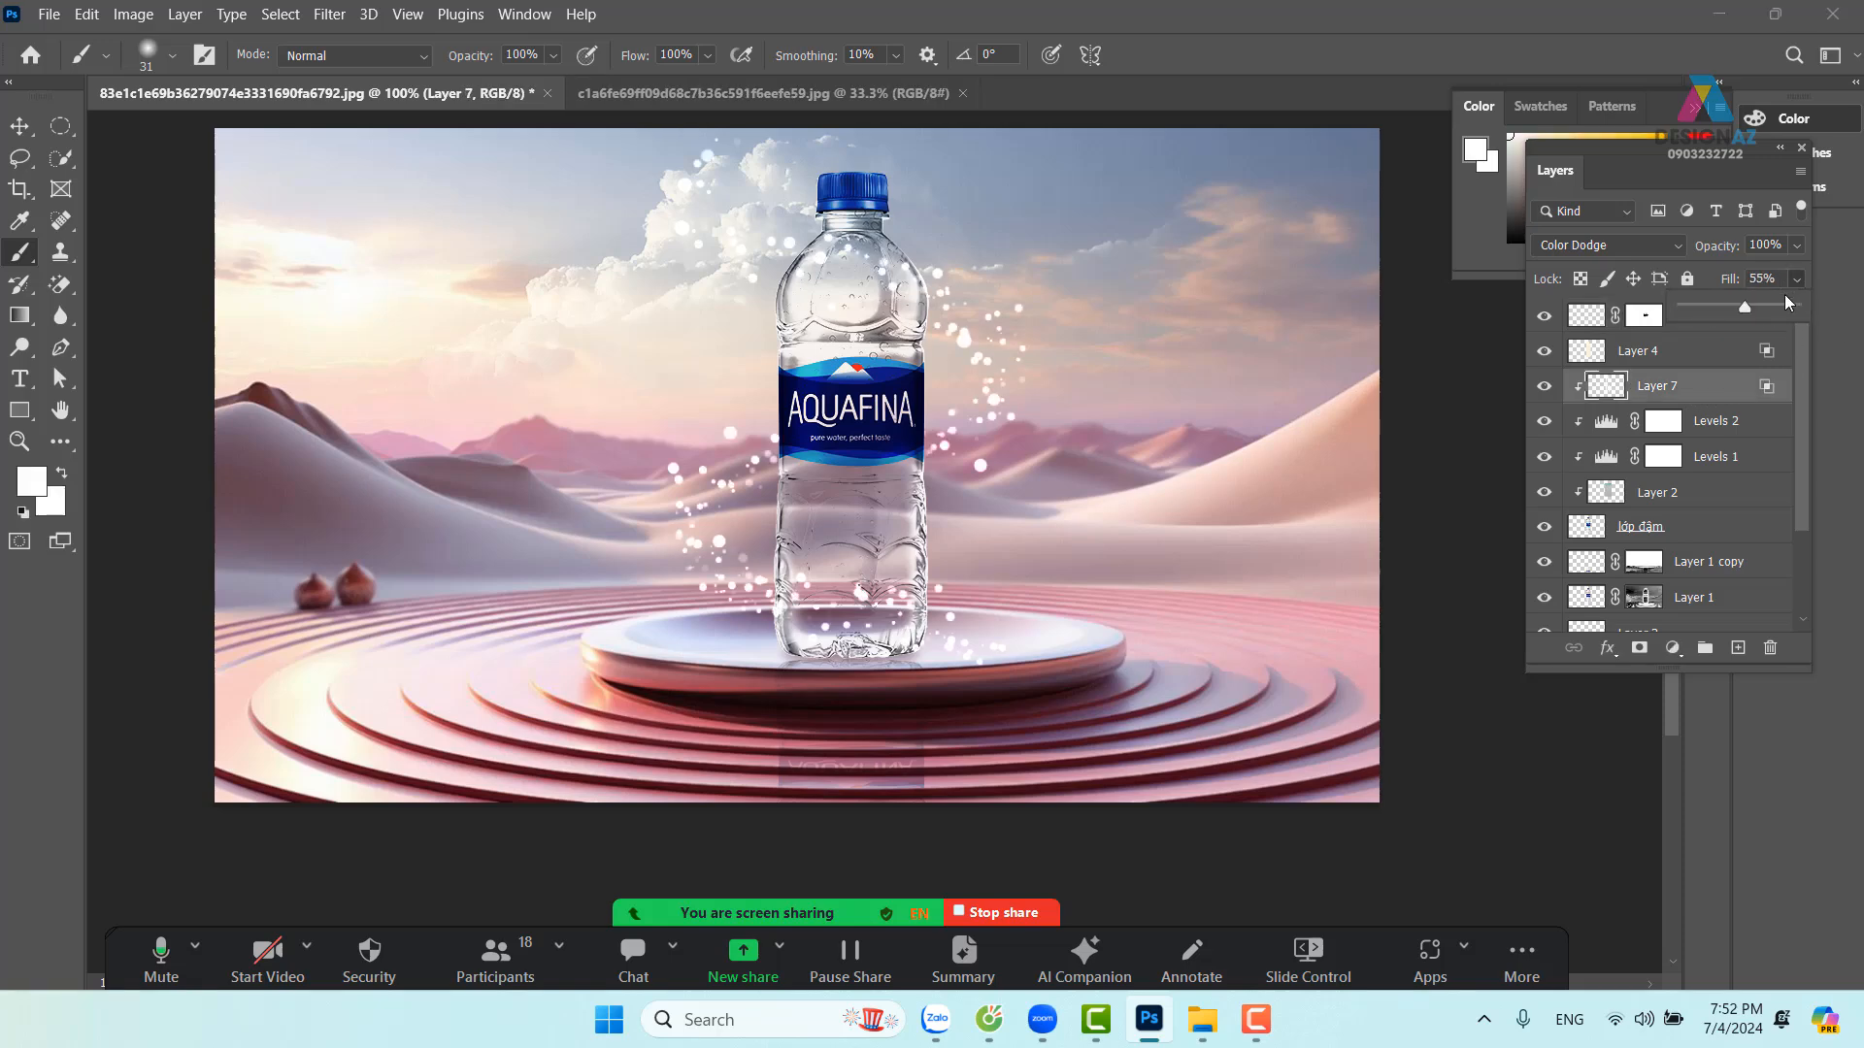
left_click_drag(1739, 309, 1726, 309)
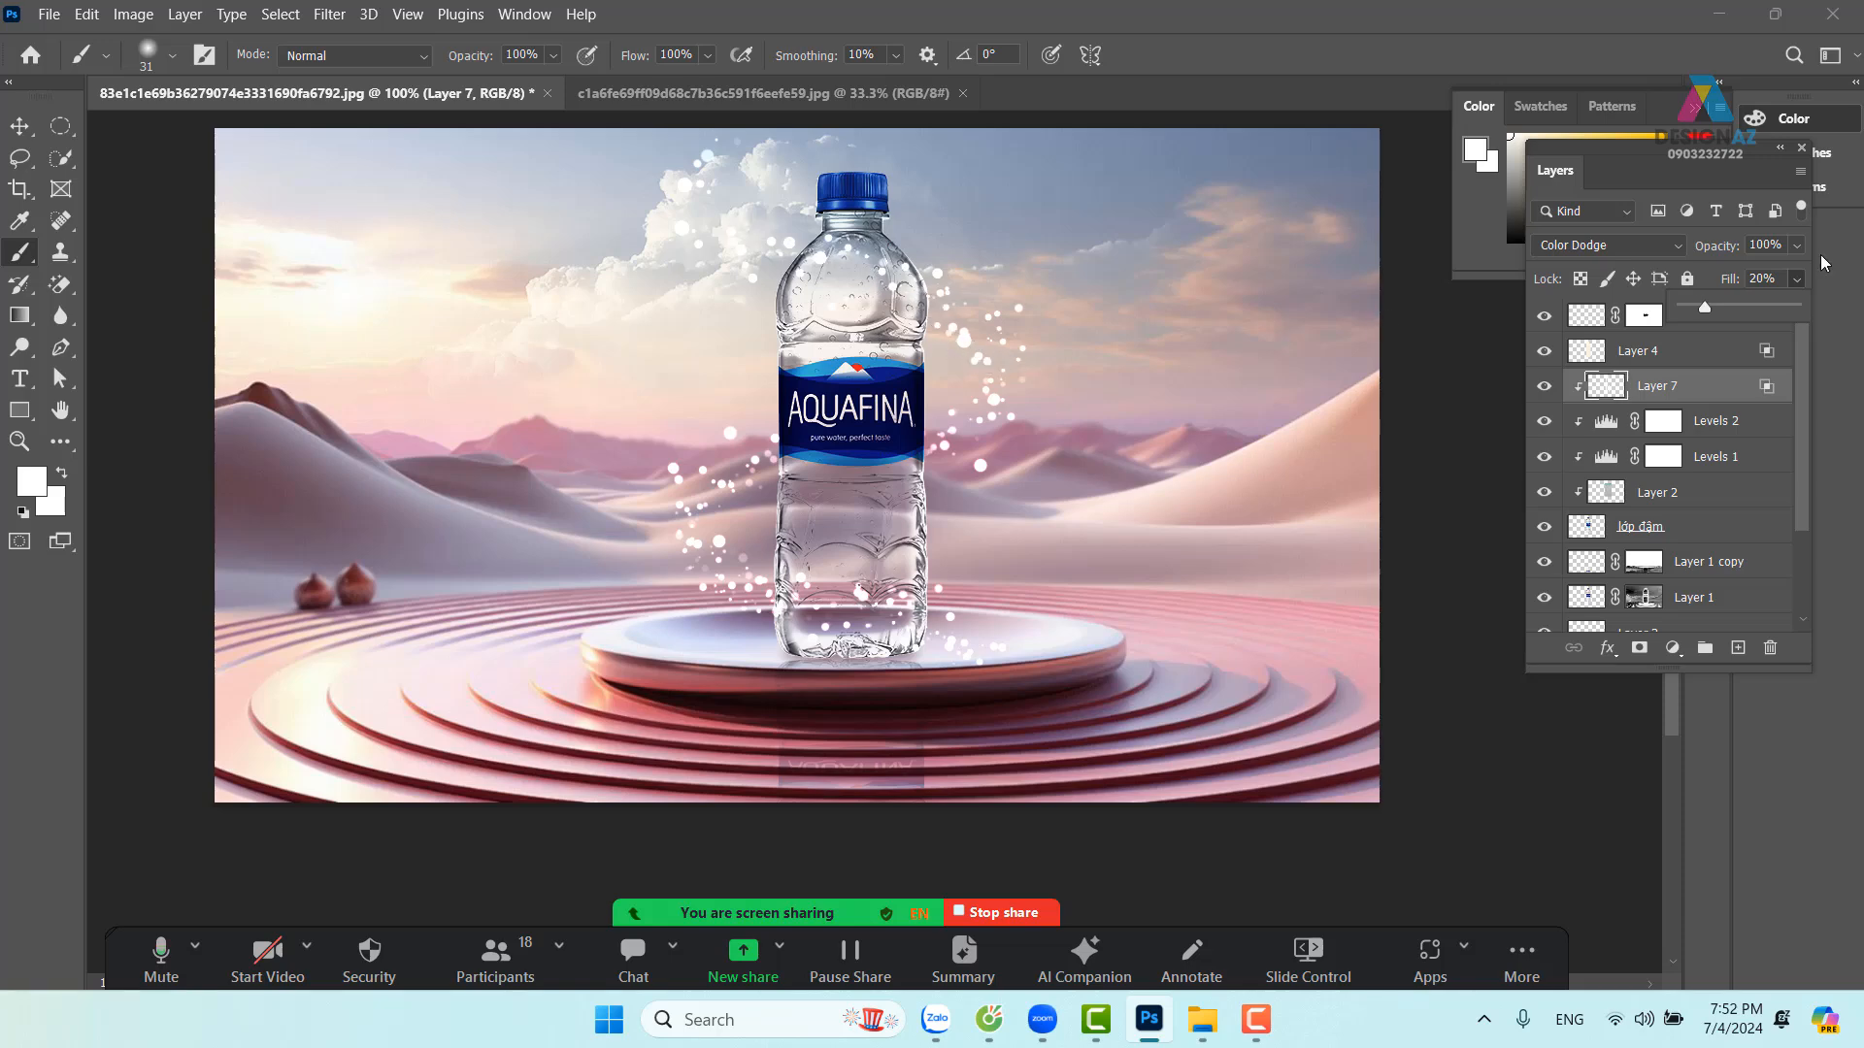
left_click(1796, 281)
Select Layer 6 from the canvas and set its fill to 55%
left_click(19, 126)
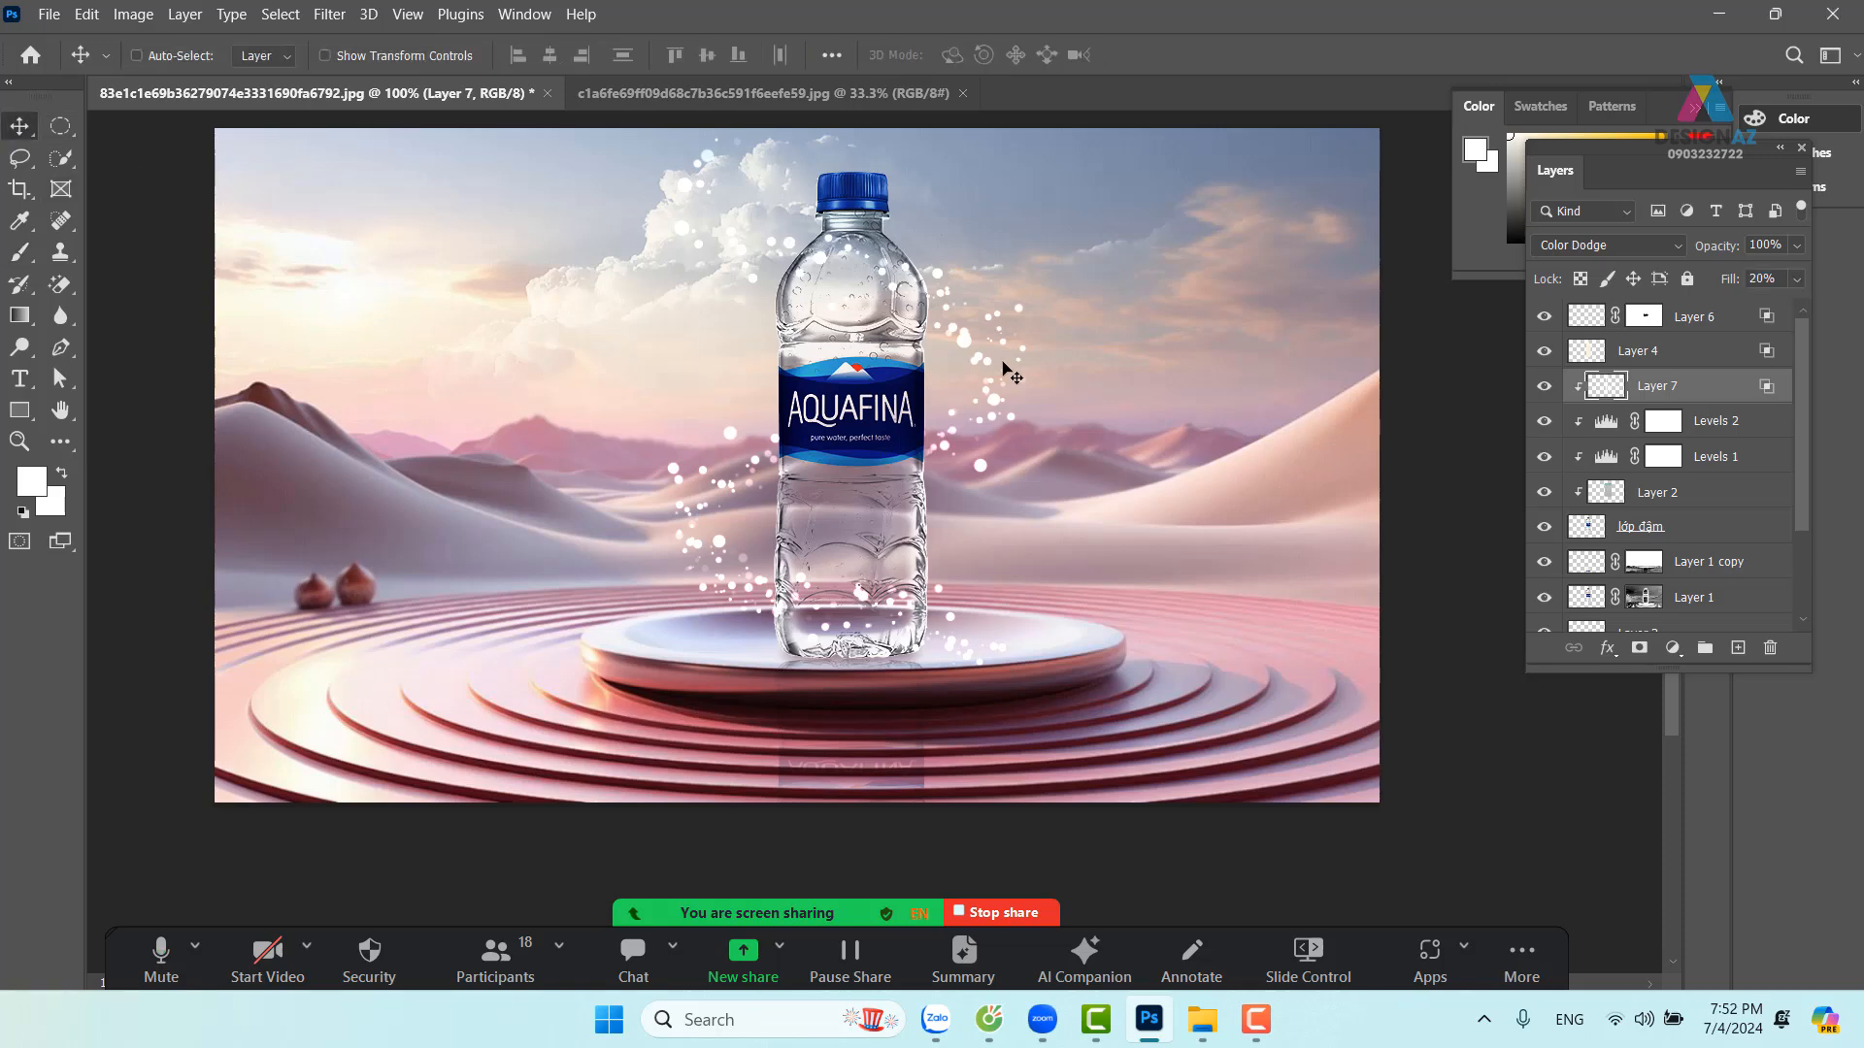
right_click(964, 340)
left_click(1000, 351)
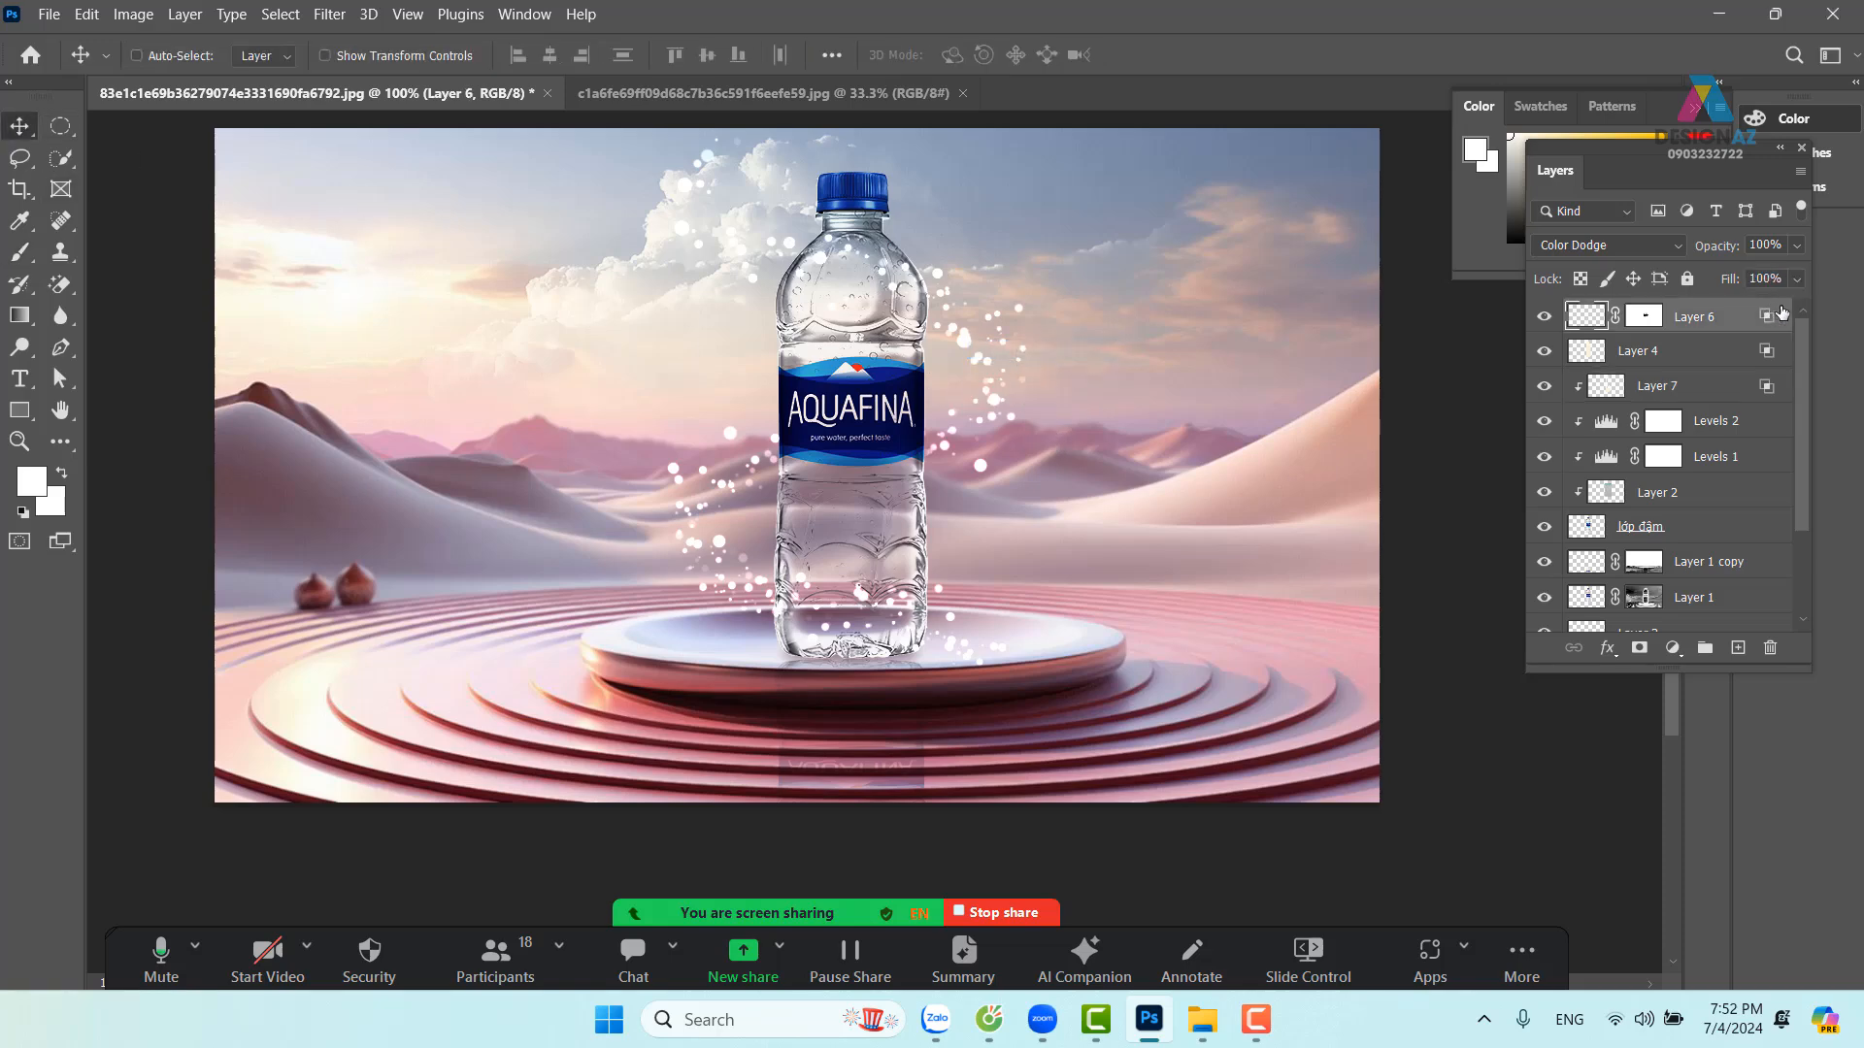
left_click(1796, 280)
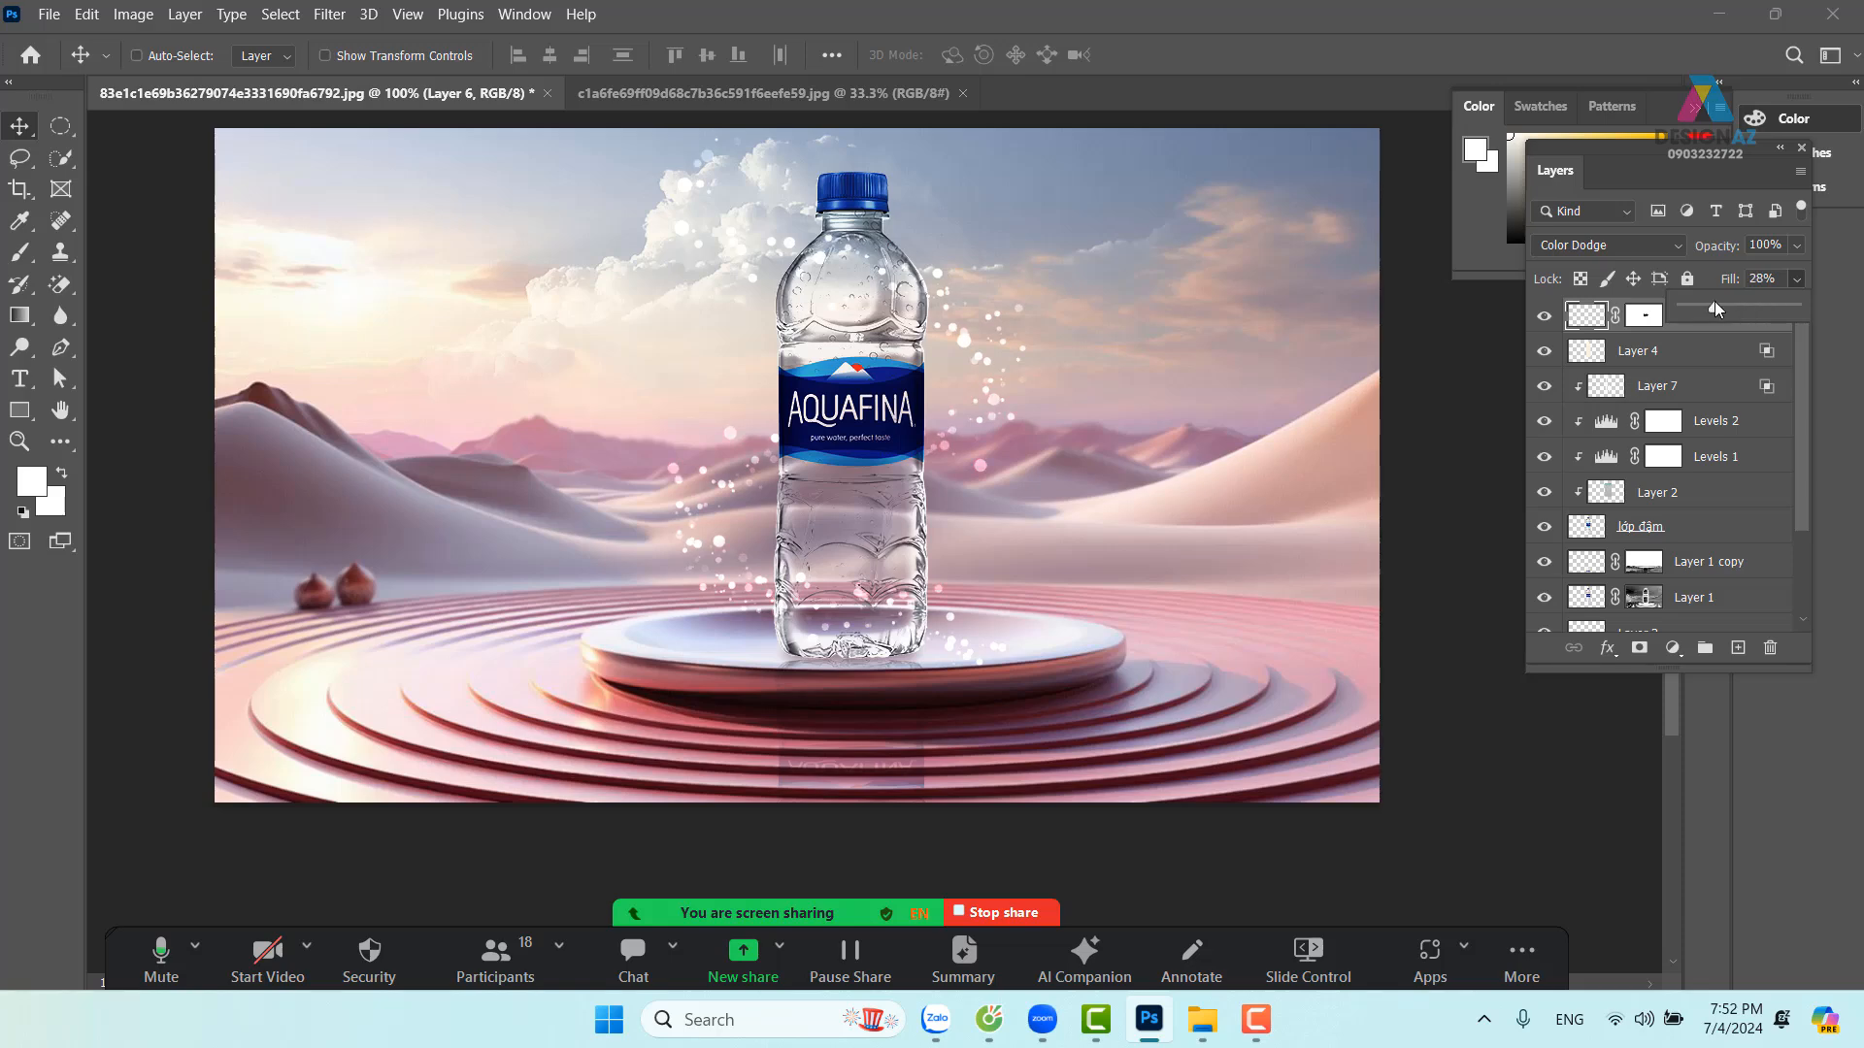
left_click_drag(1739, 305, 1744, 307)
Load a water-splash brush preset and size it to 291 px
left_click(20, 256)
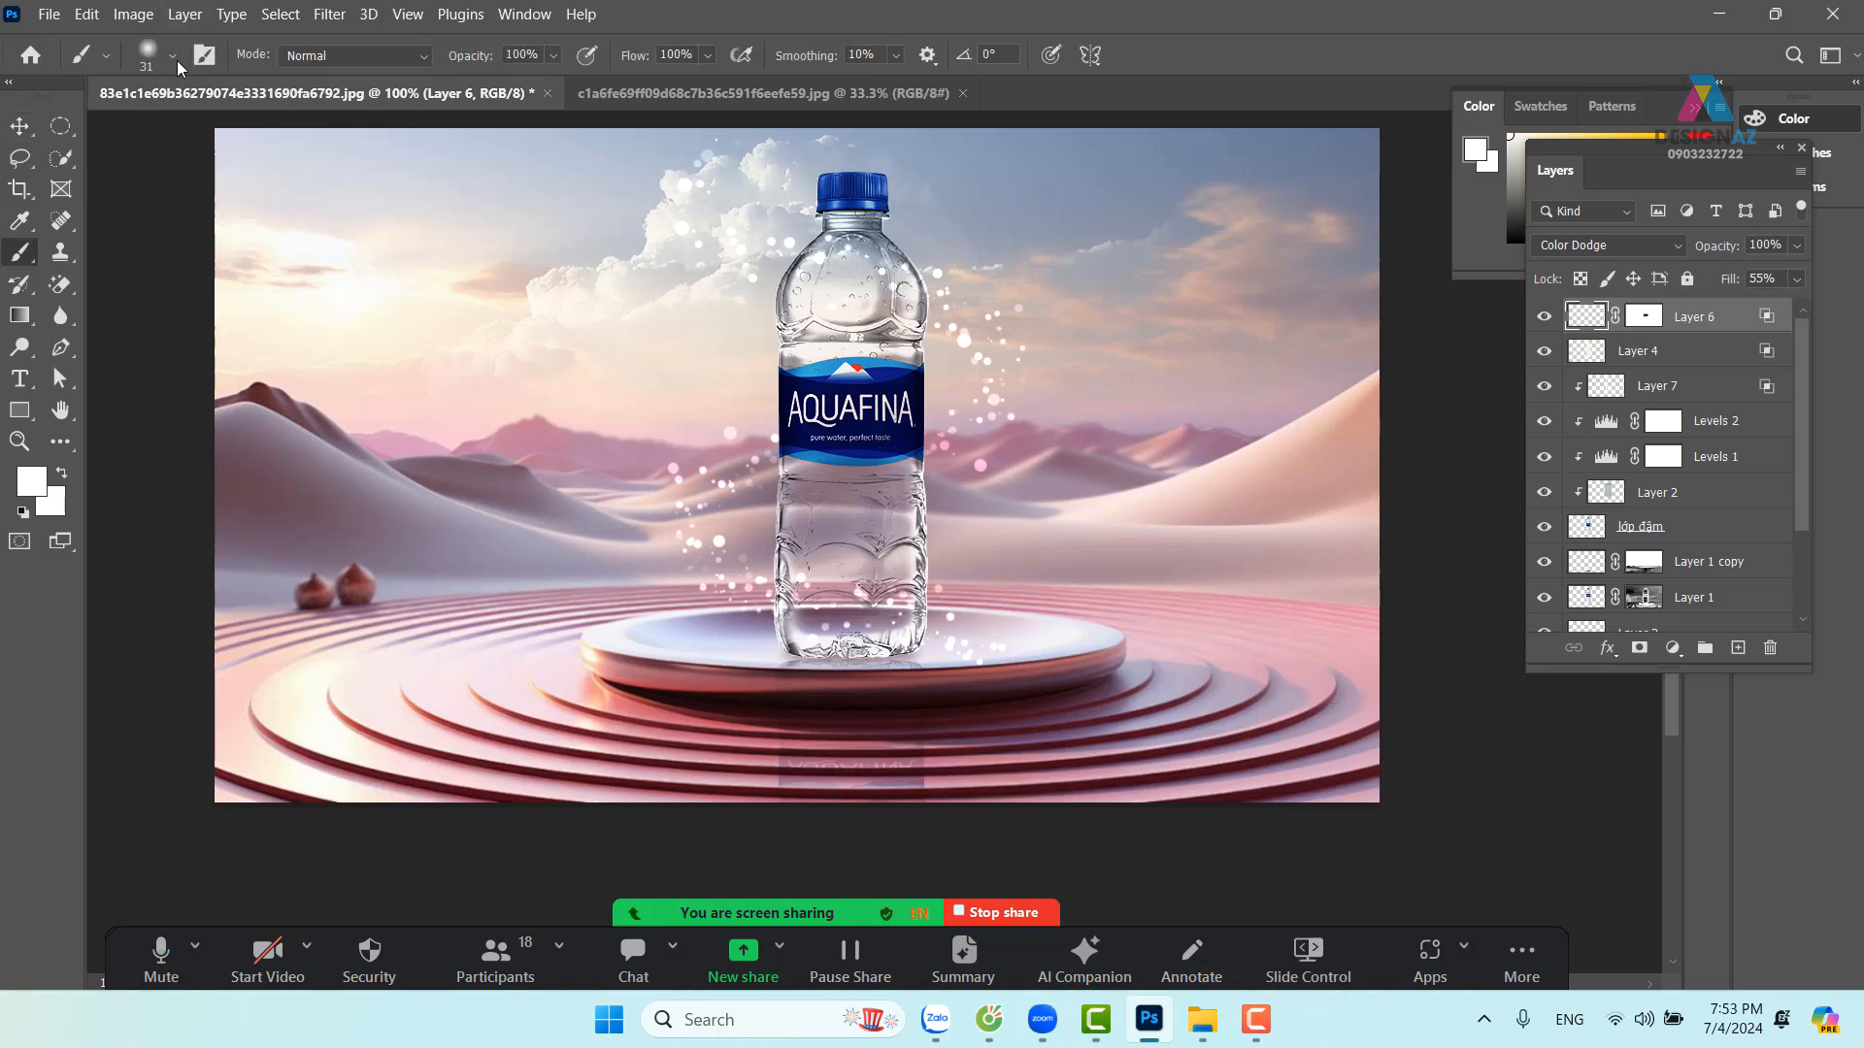
left_click(173, 56)
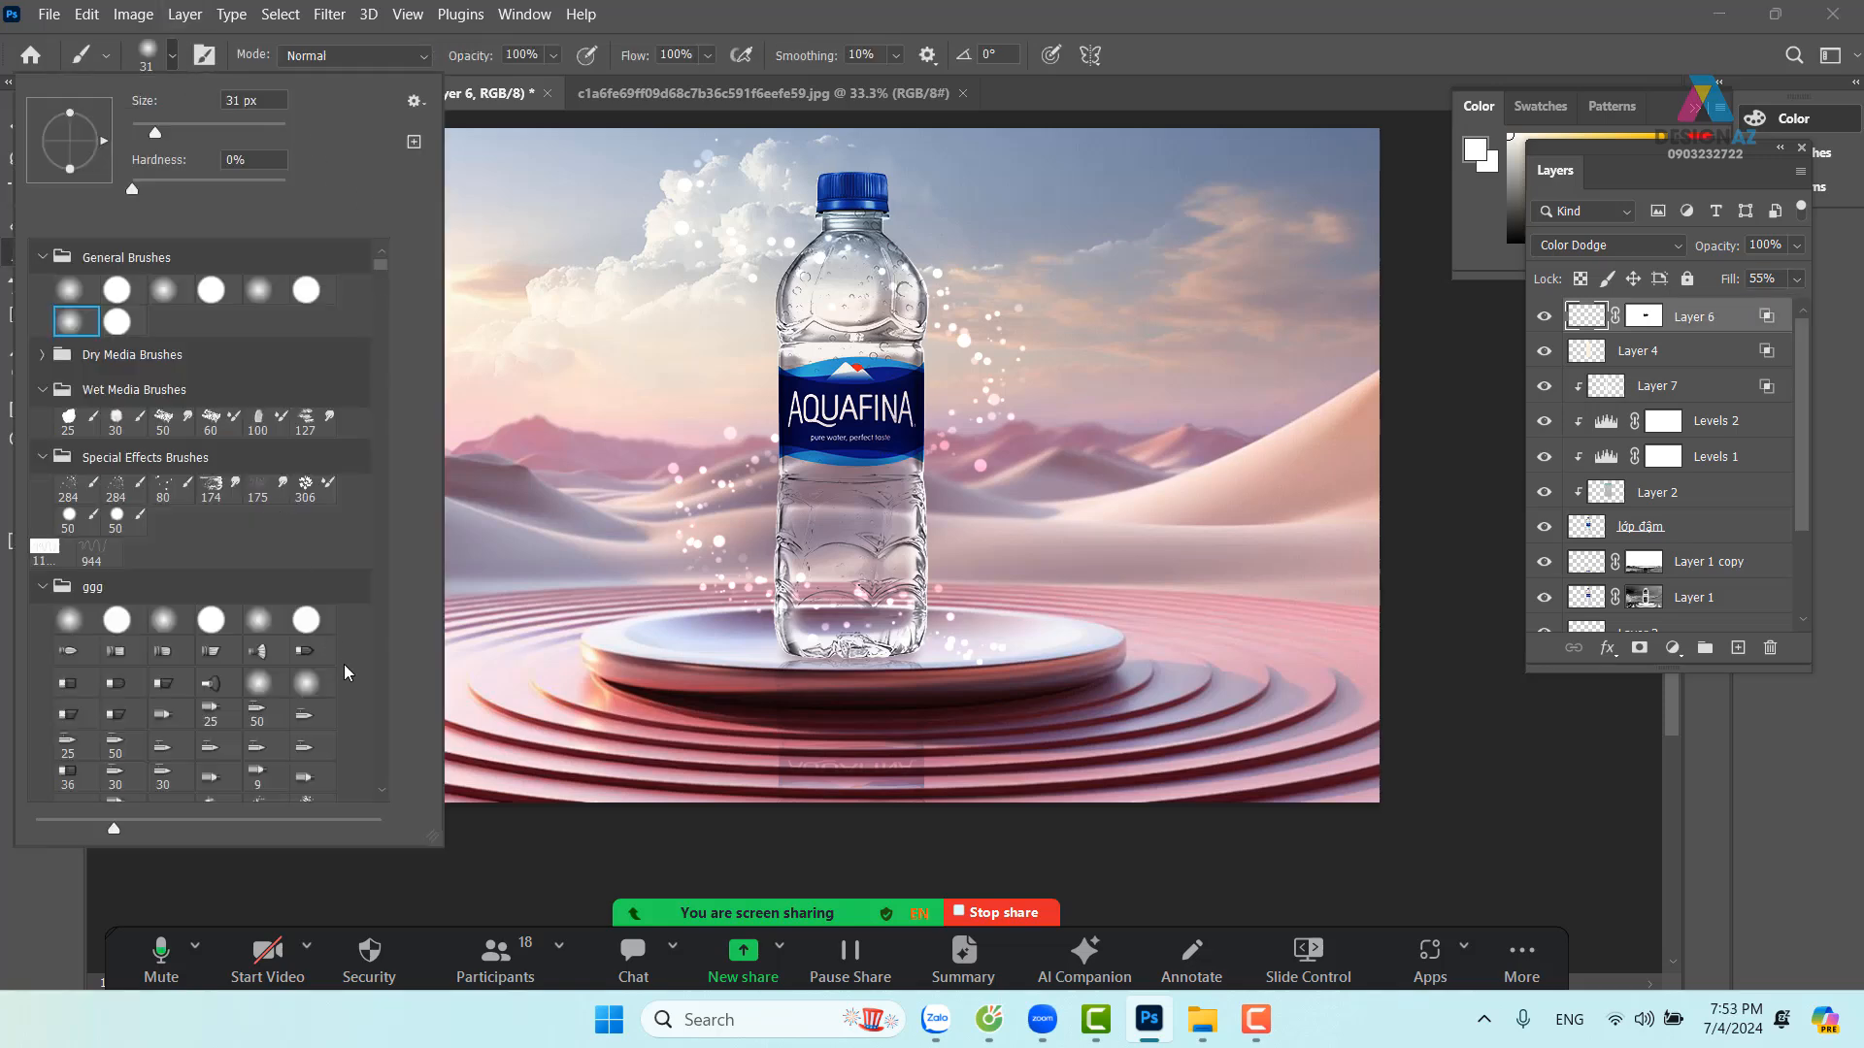
scroll(344, 664, "down", 6)
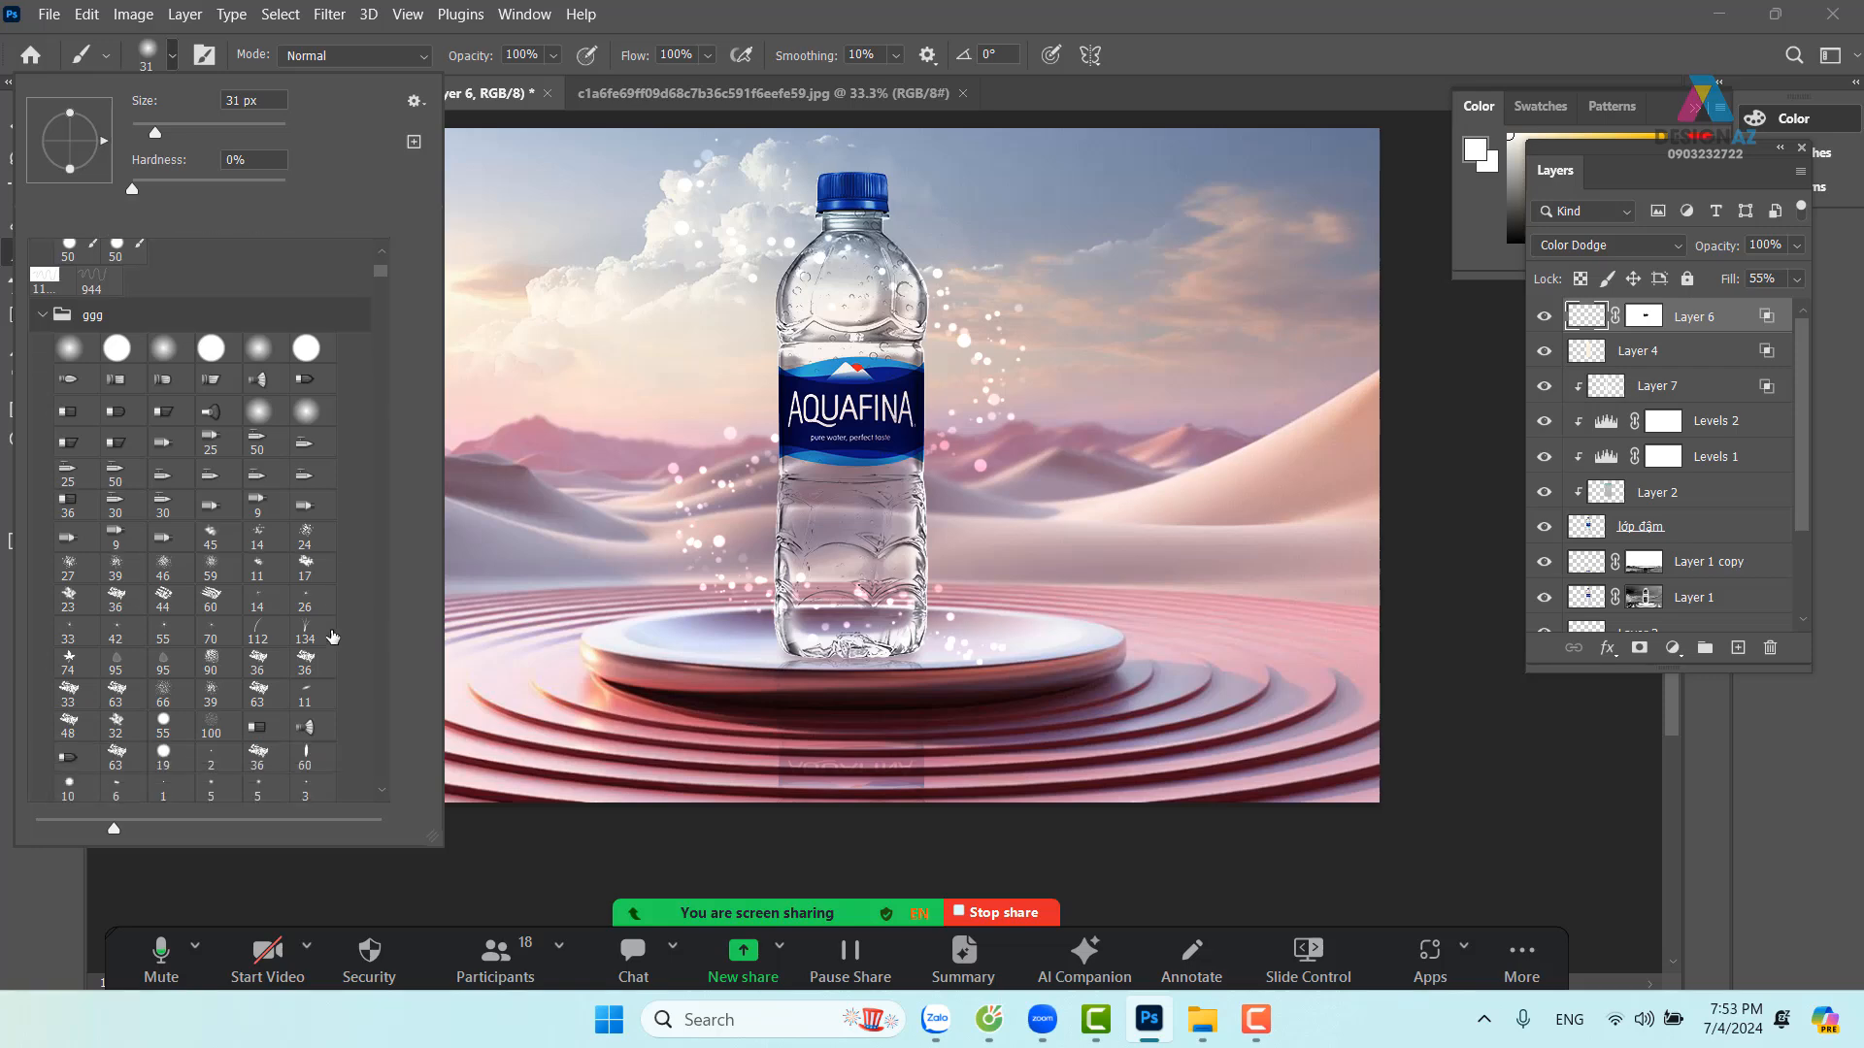
scroll(333, 636, "down", 4)
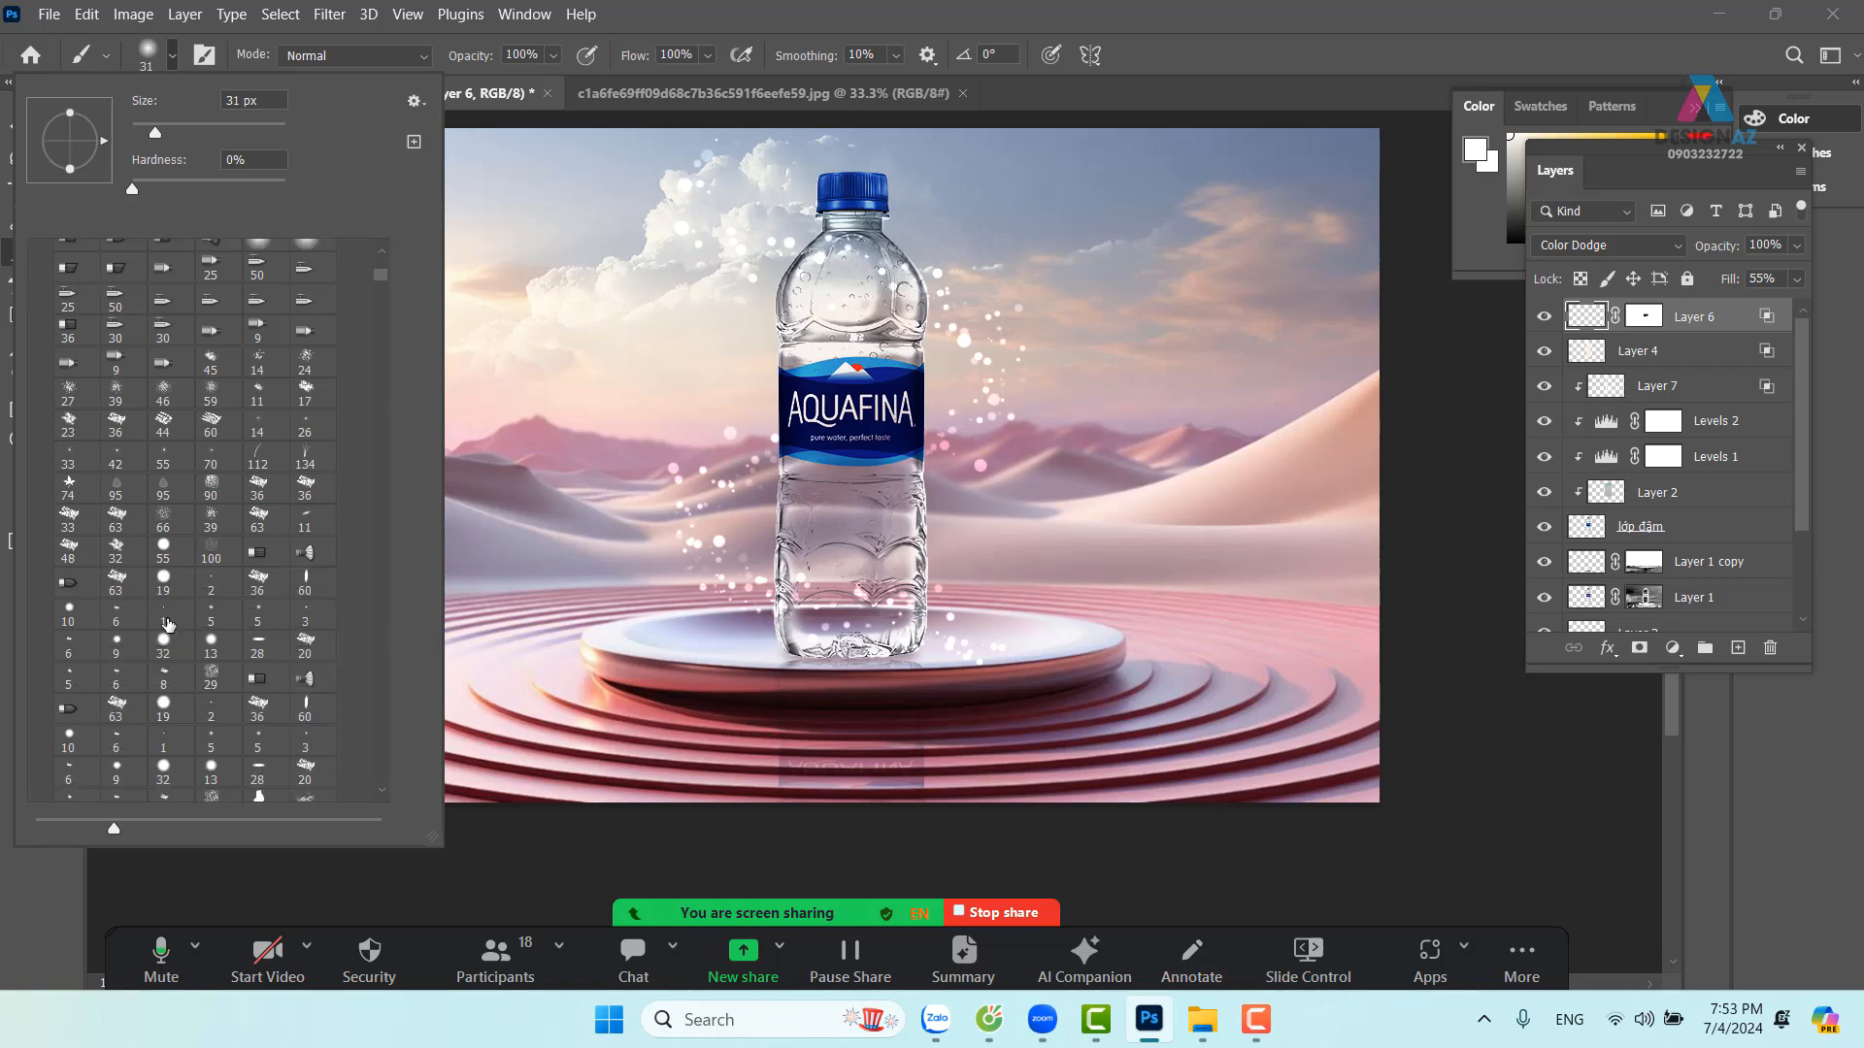
scroll(169, 626, "down", 3)
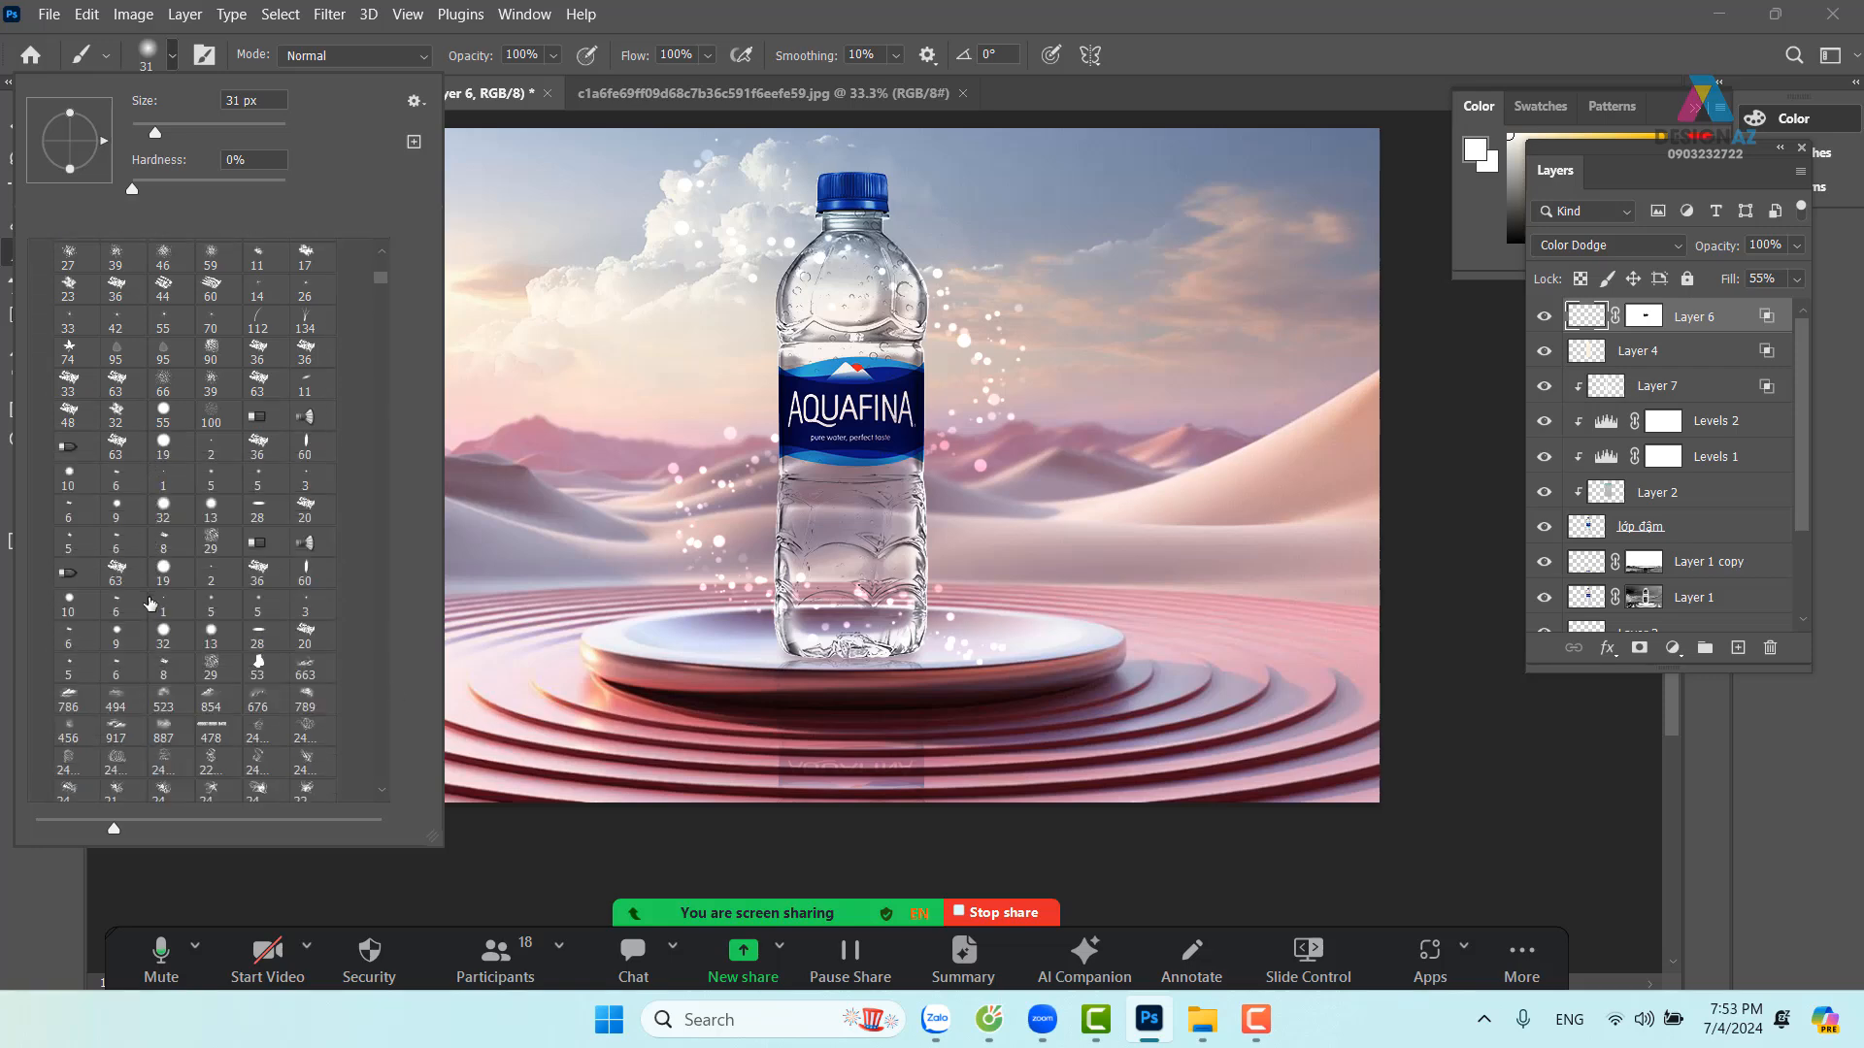
left_click(161, 759)
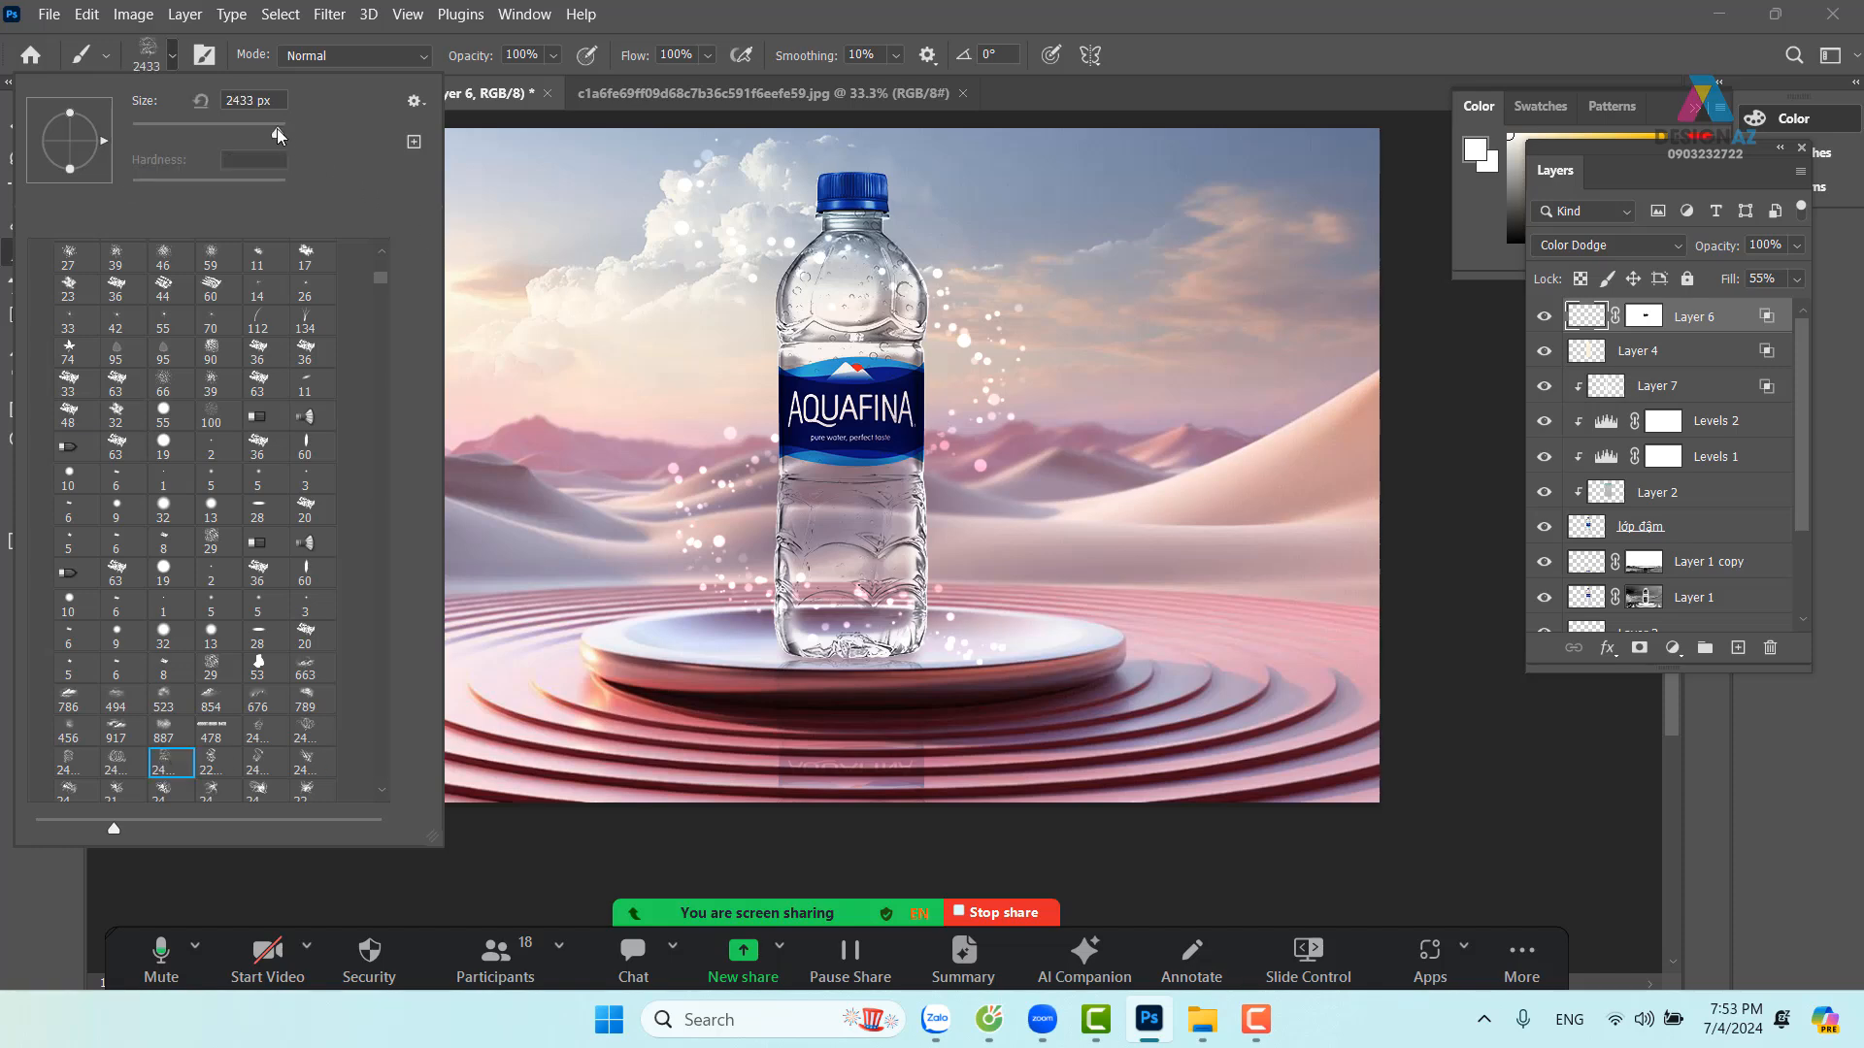
left_click_drag(278, 132, 258, 132)
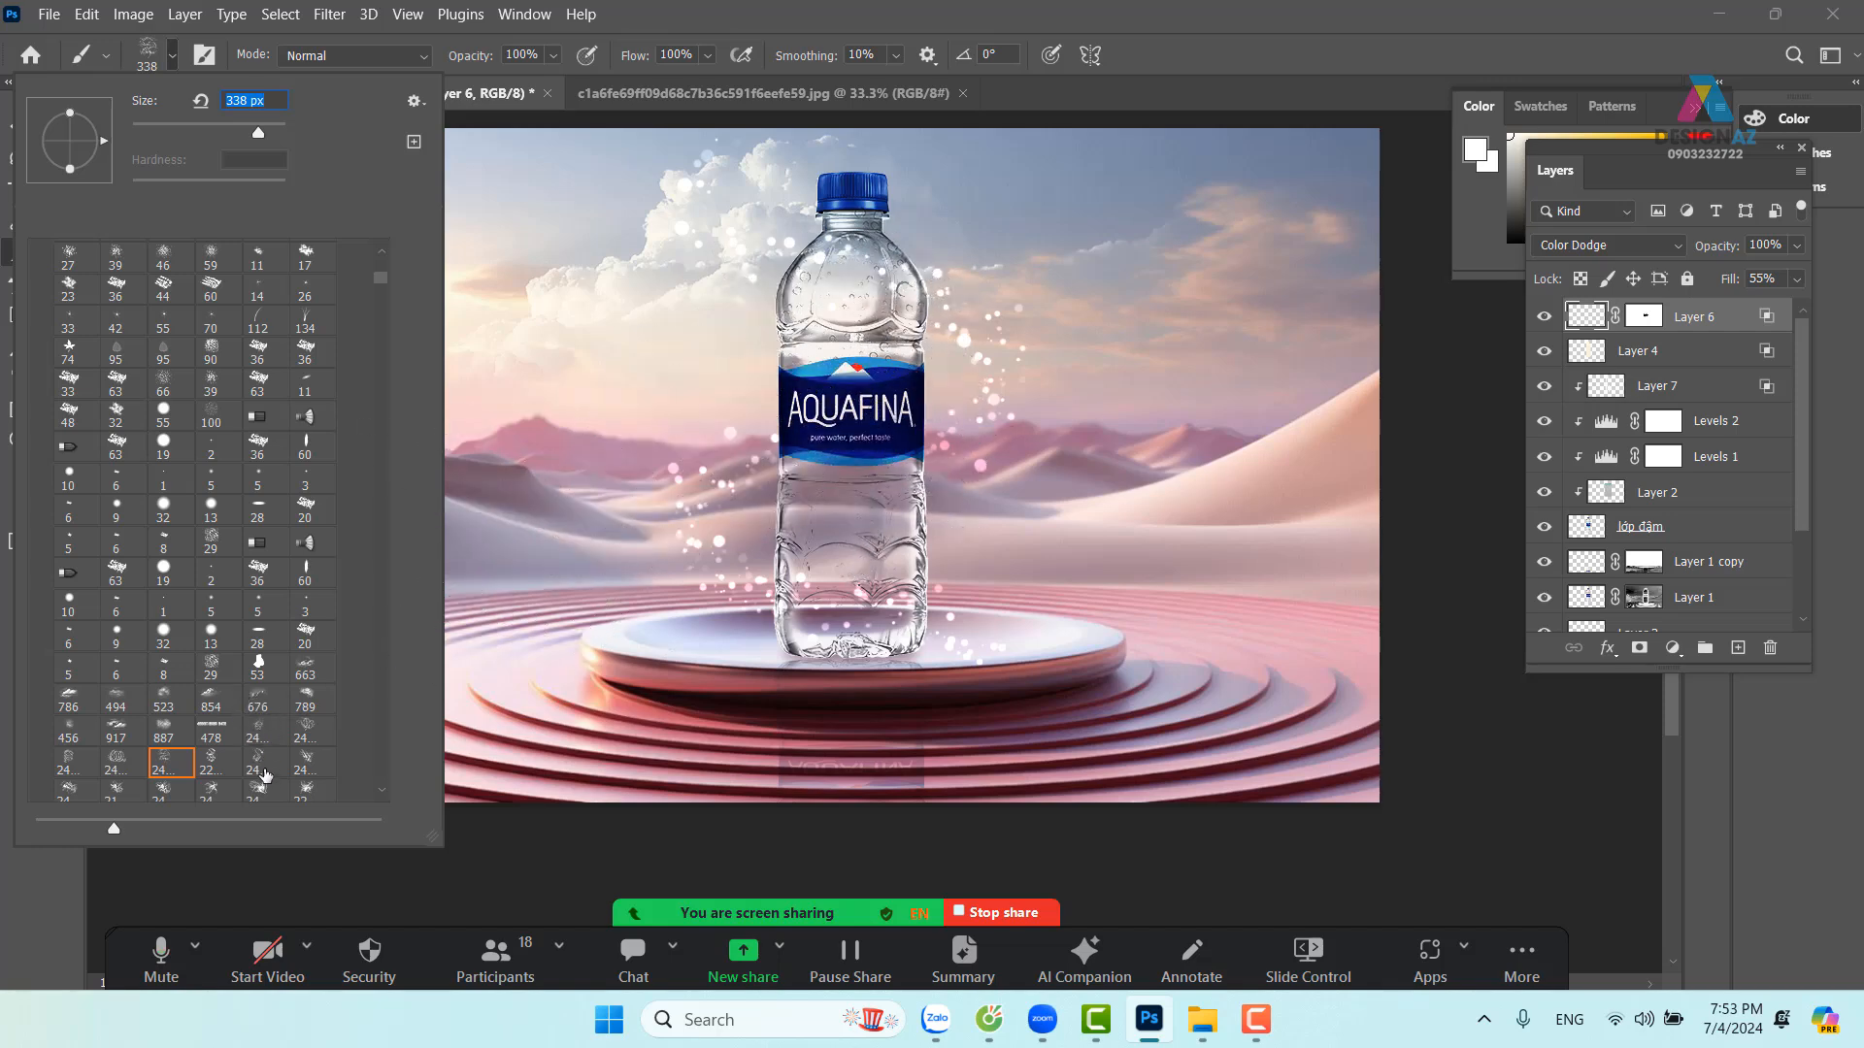
left_click(256, 734)
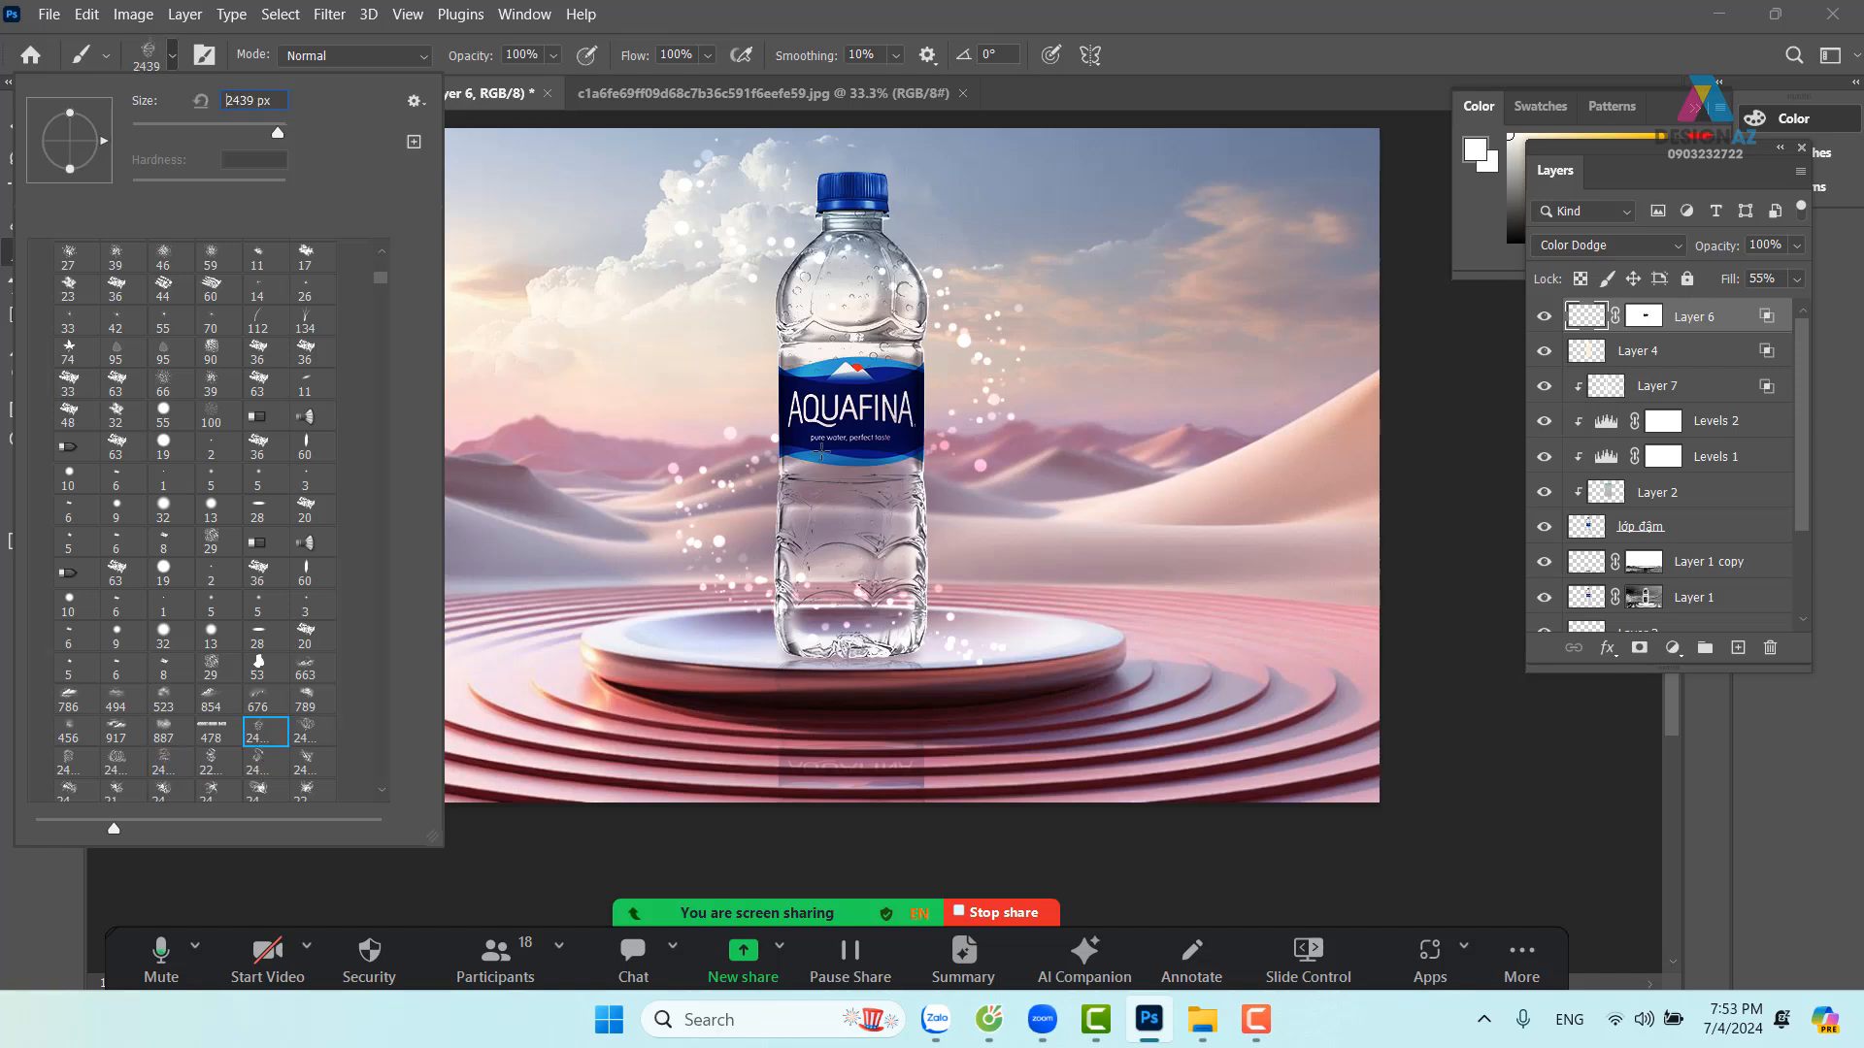
left_click_drag(279, 132, 255, 132)
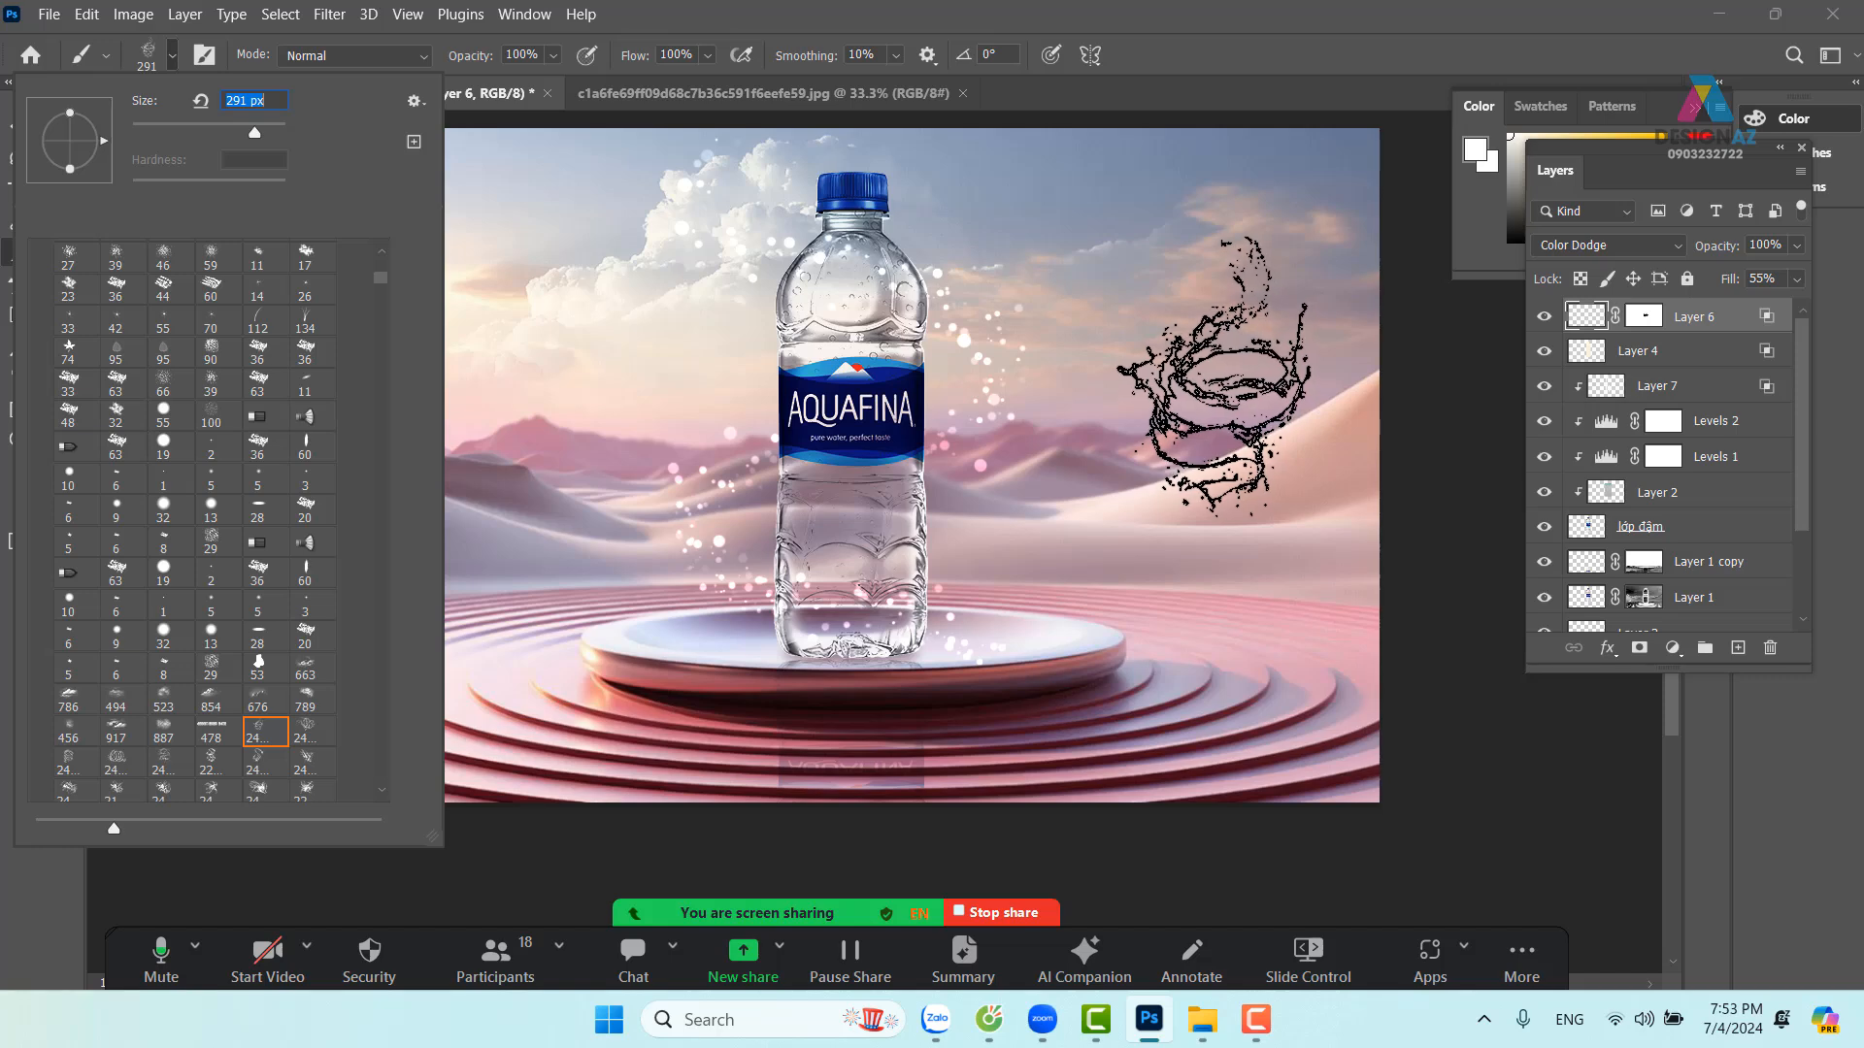
left_click(1291, 37)
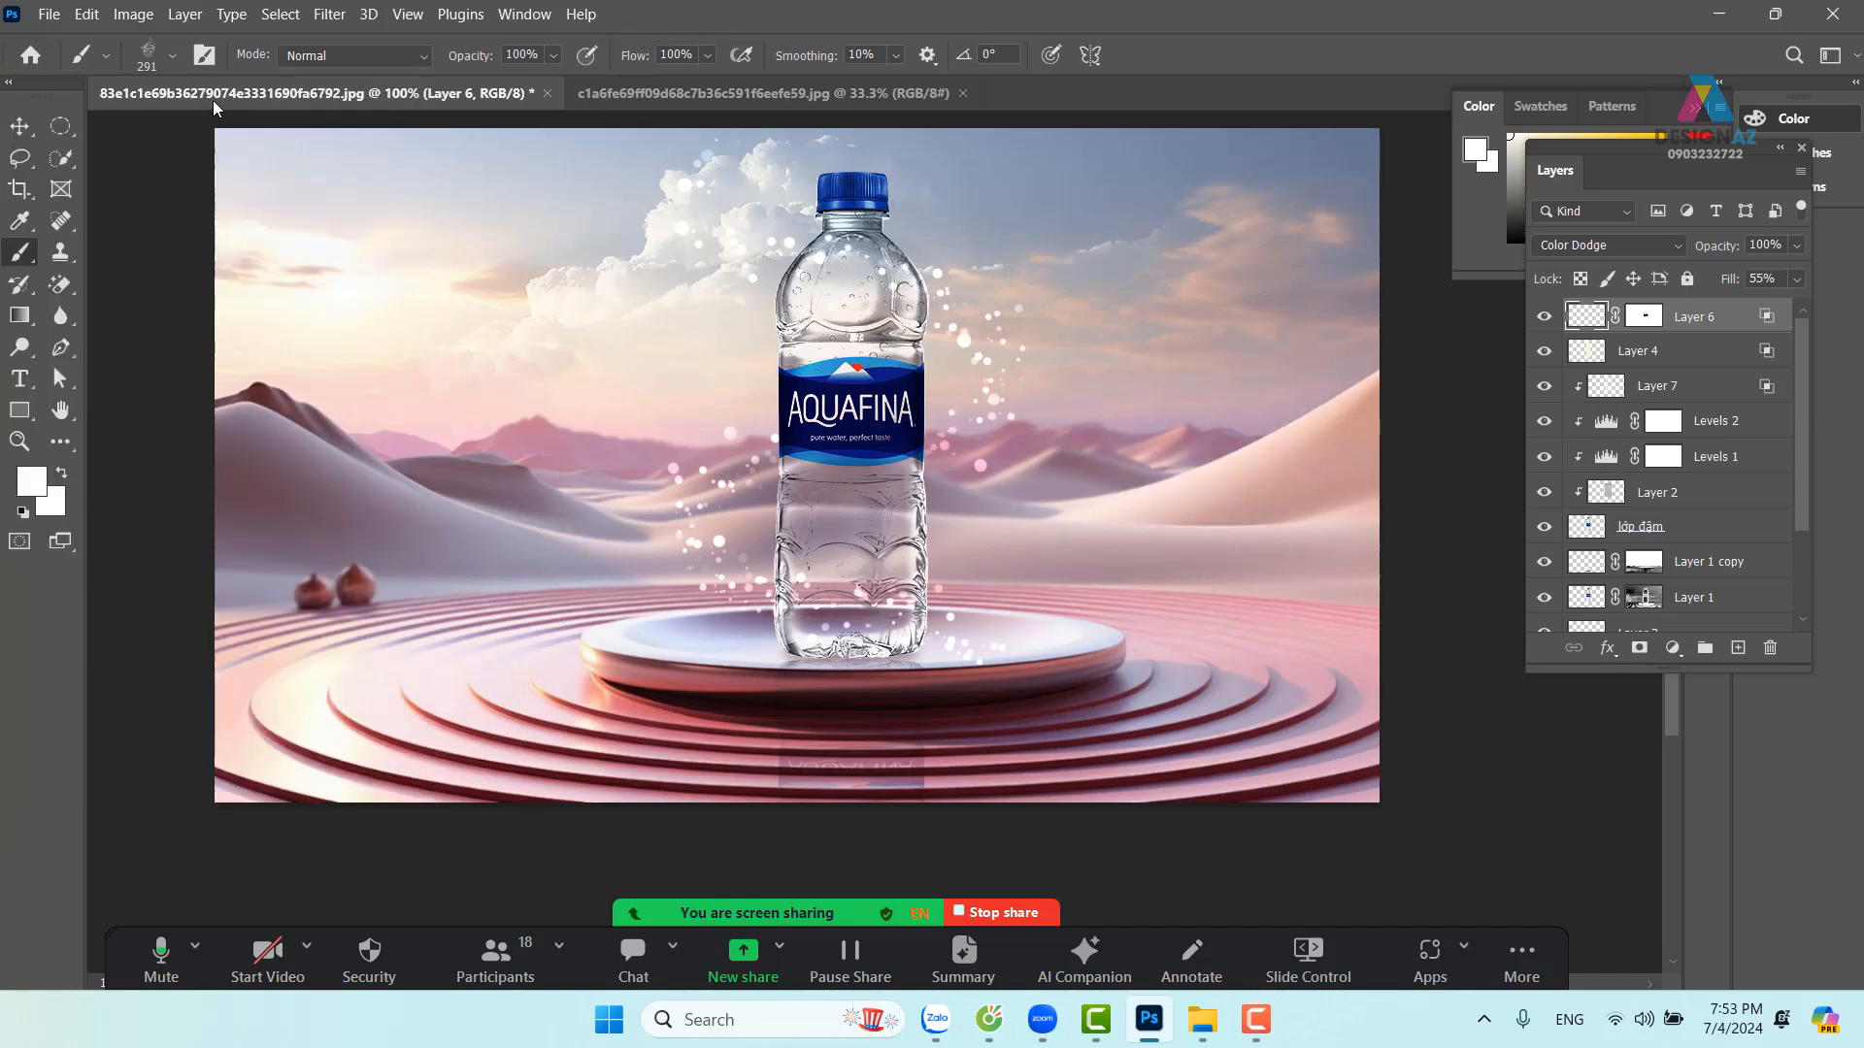
Hide Layer 6's white sparkle particles around the bottle
left_click(18, 126)
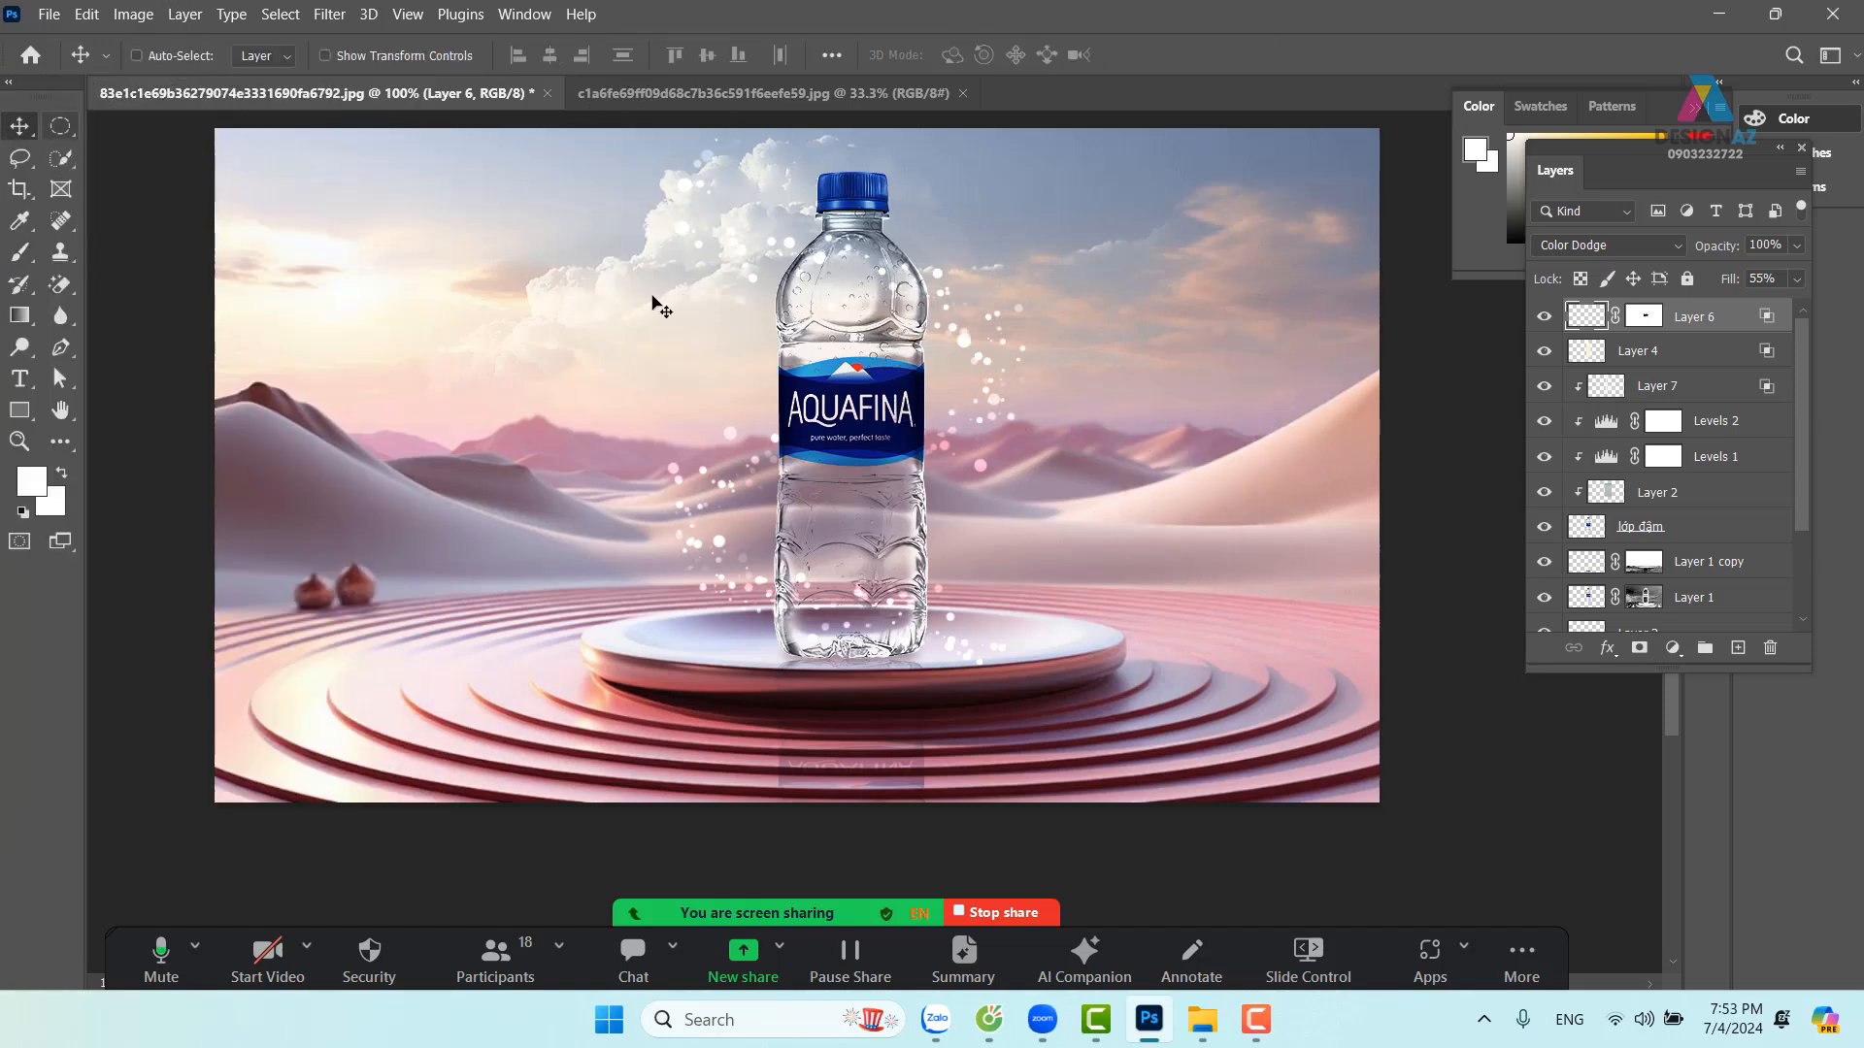
right_click(935, 275)
left_click(948, 285)
left_click_drag(949, 284, 1019, 258)
key("ctrl+z")
left_click(1543, 317)
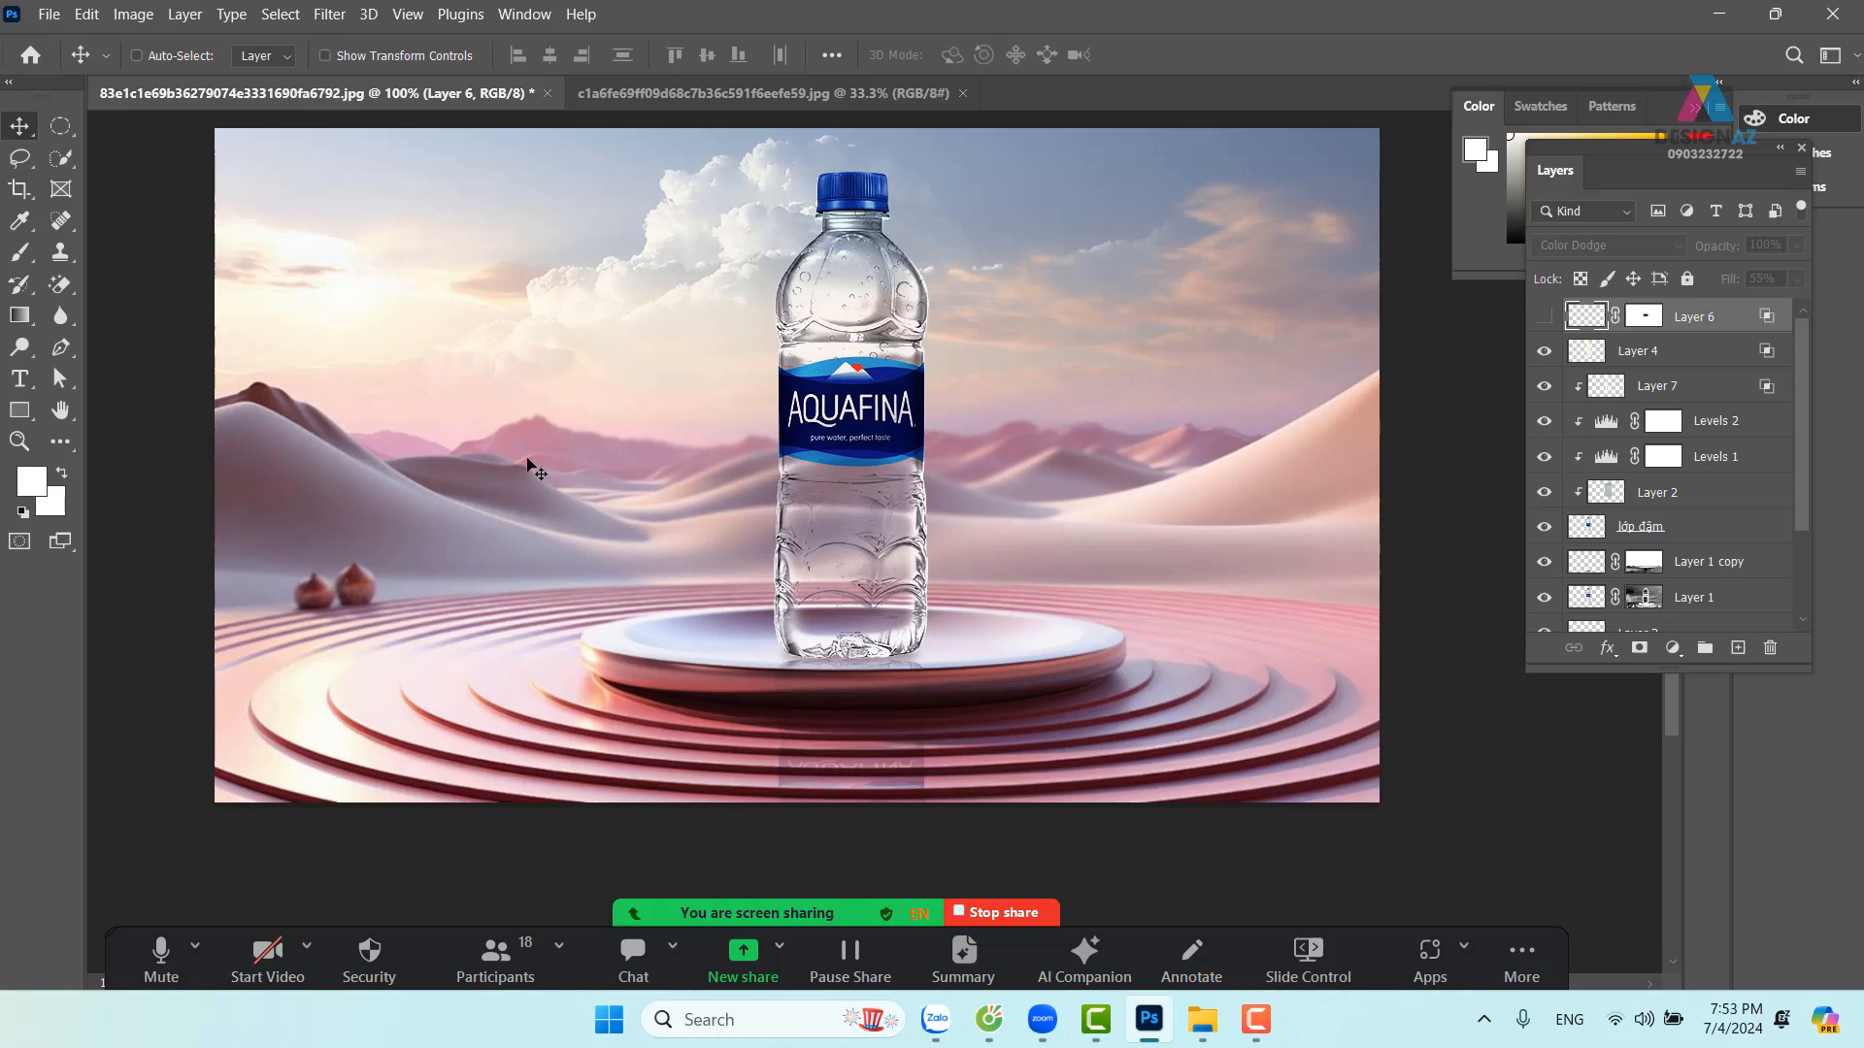
Add a new Layer 8 on top and resize the splash brush to 594 px
left_click(1735, 647)
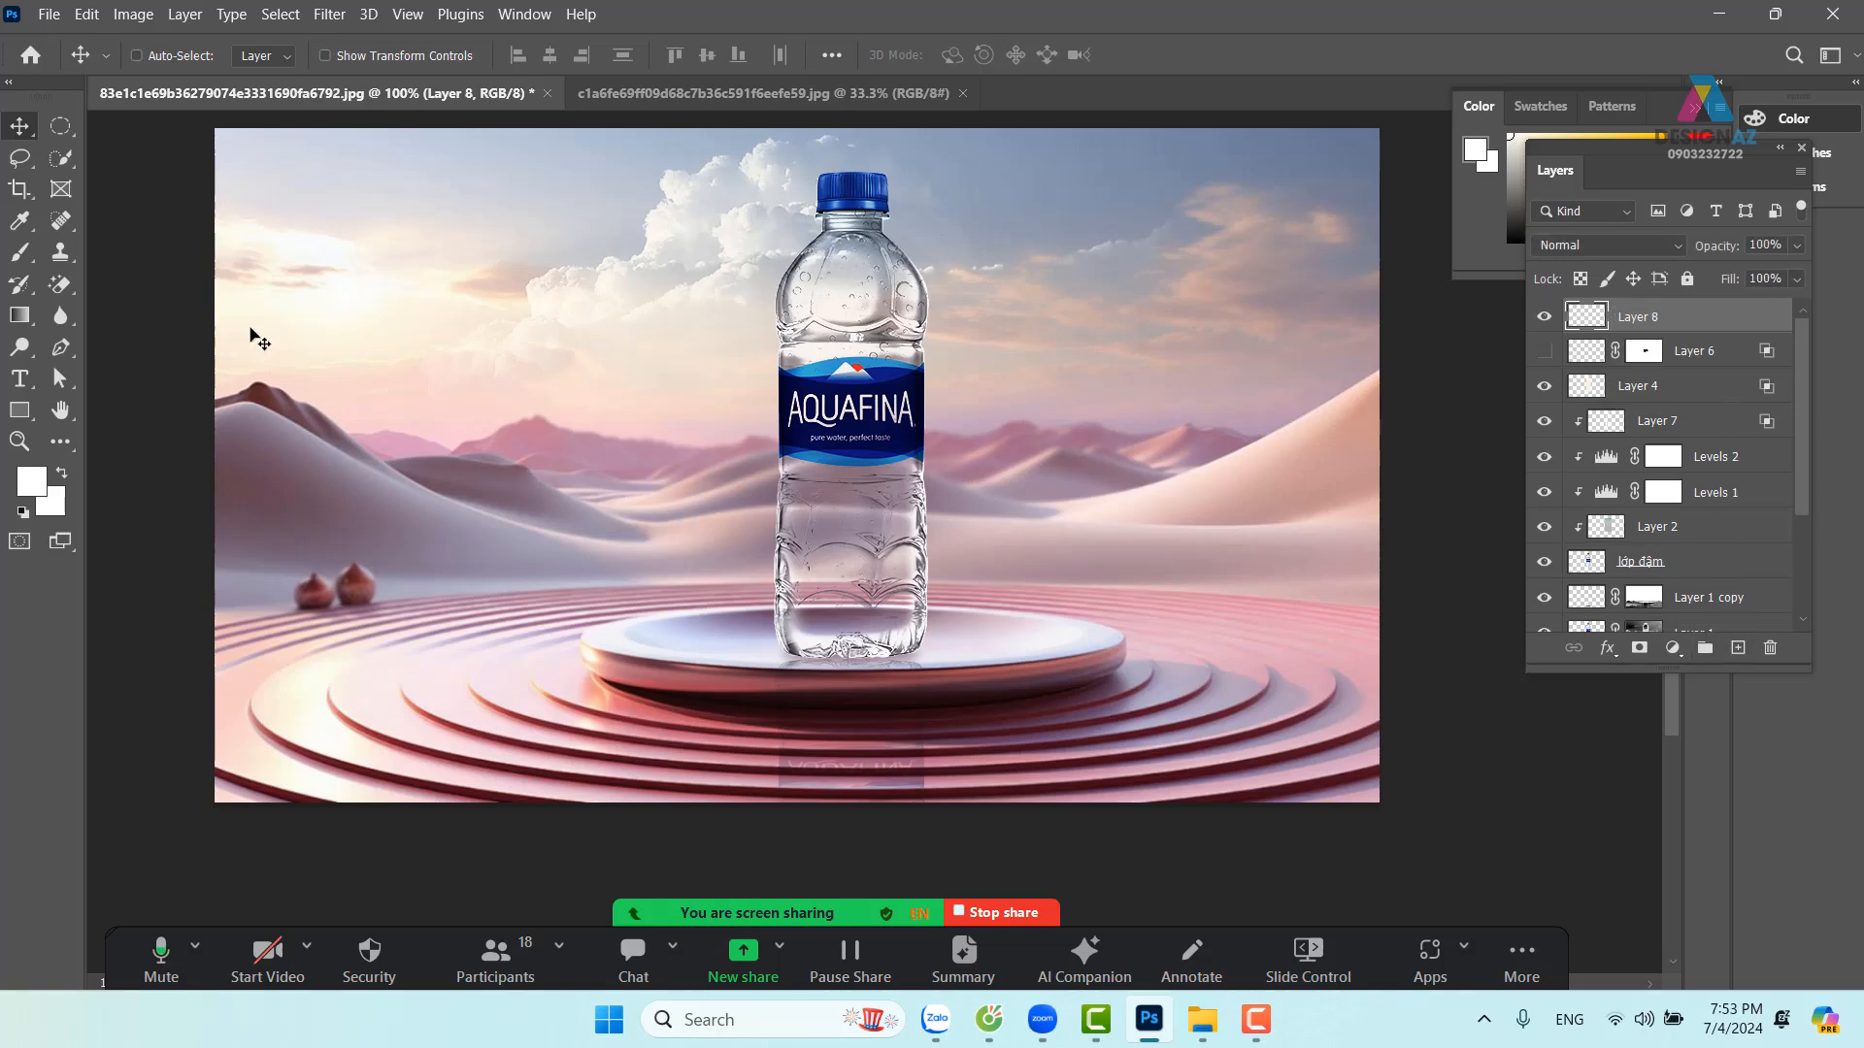
left_click(22, 253)
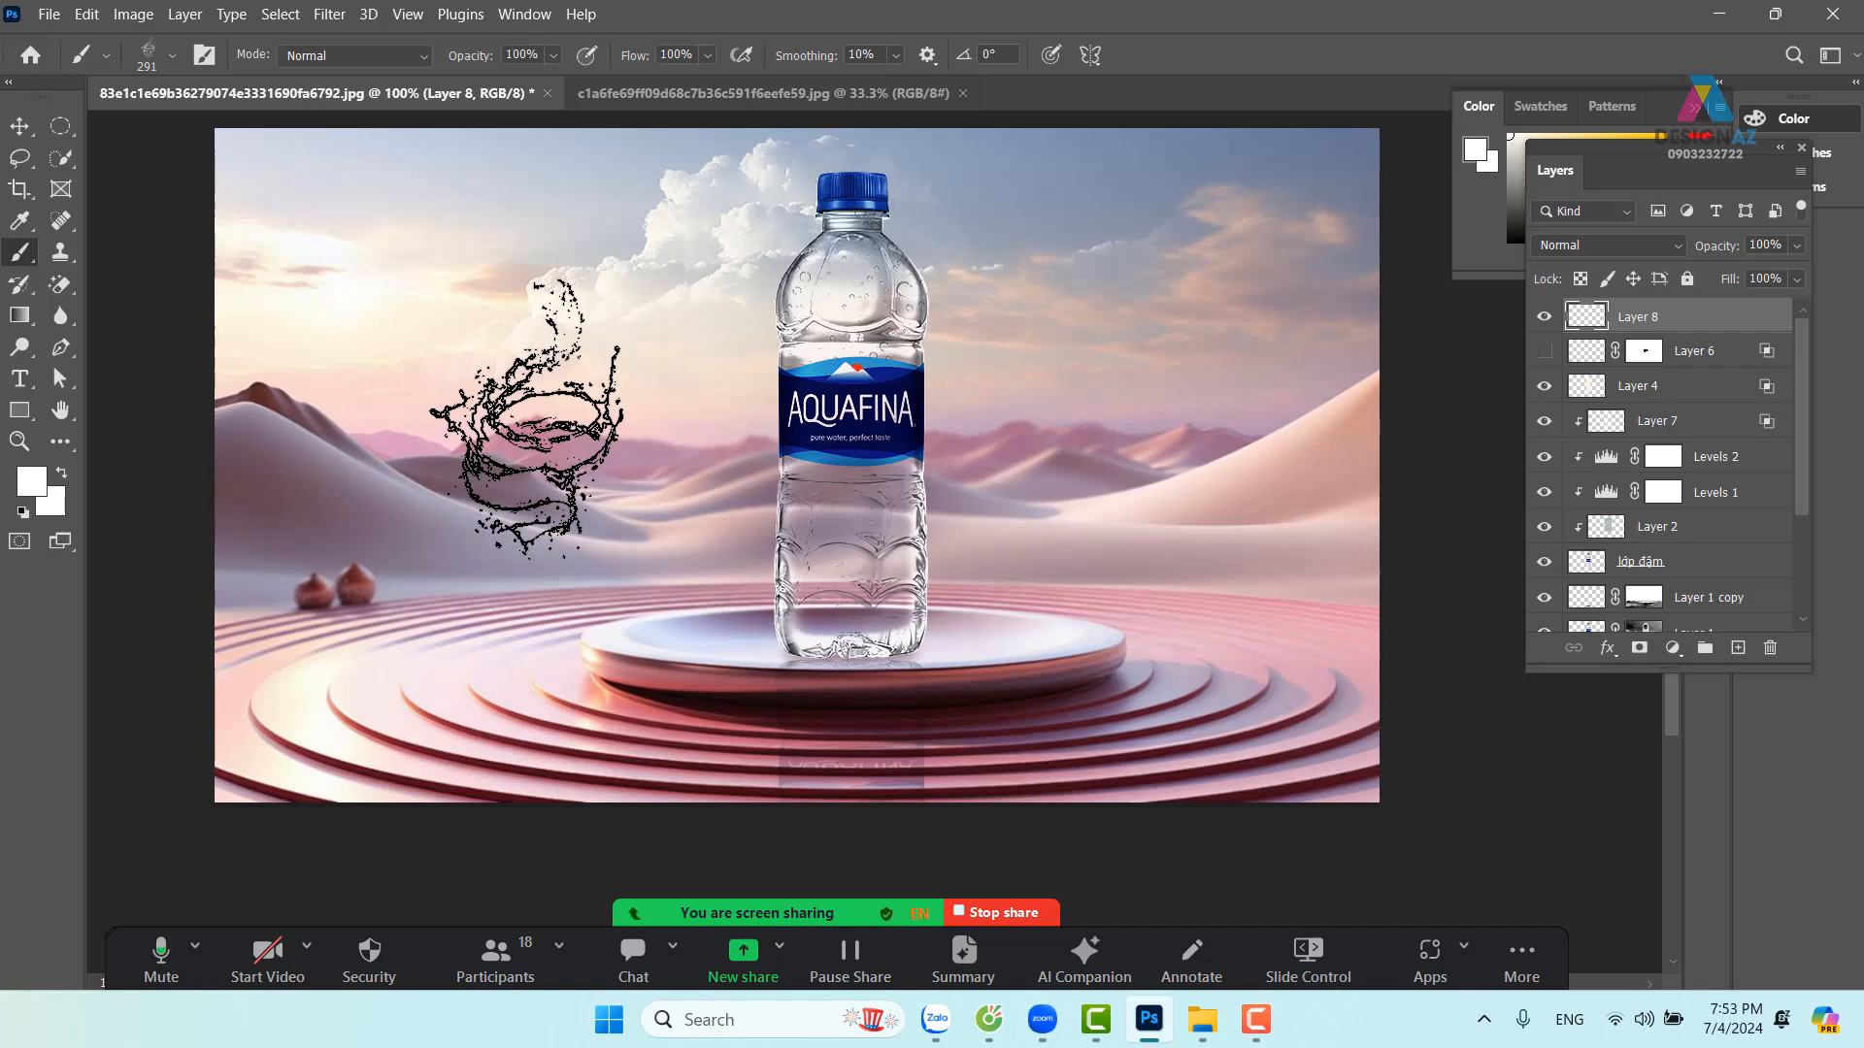
mouse_move(527, 418)
left_mouse_down()
mouse_move(621, 435)
mouse_move(566, 425)
left_mouse_up()
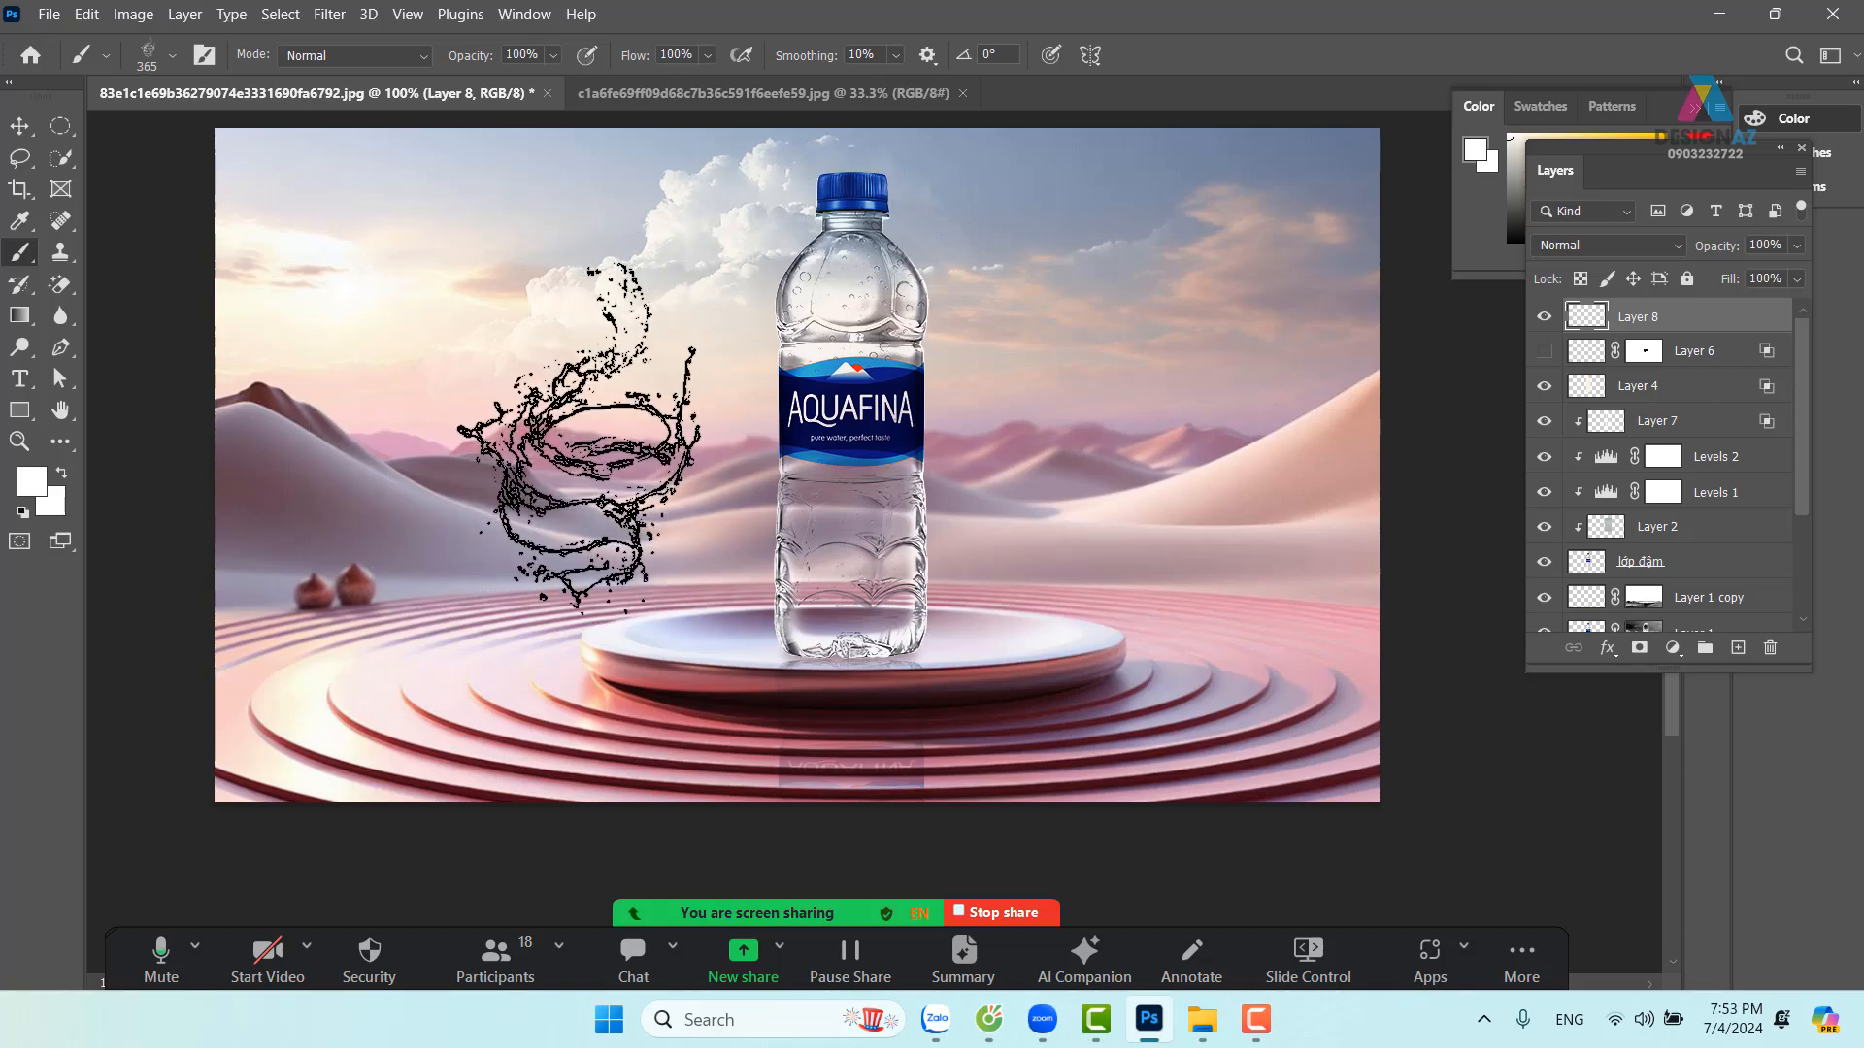
left_click(172, 56)
left_click_drag(258, 132, 270, 132)
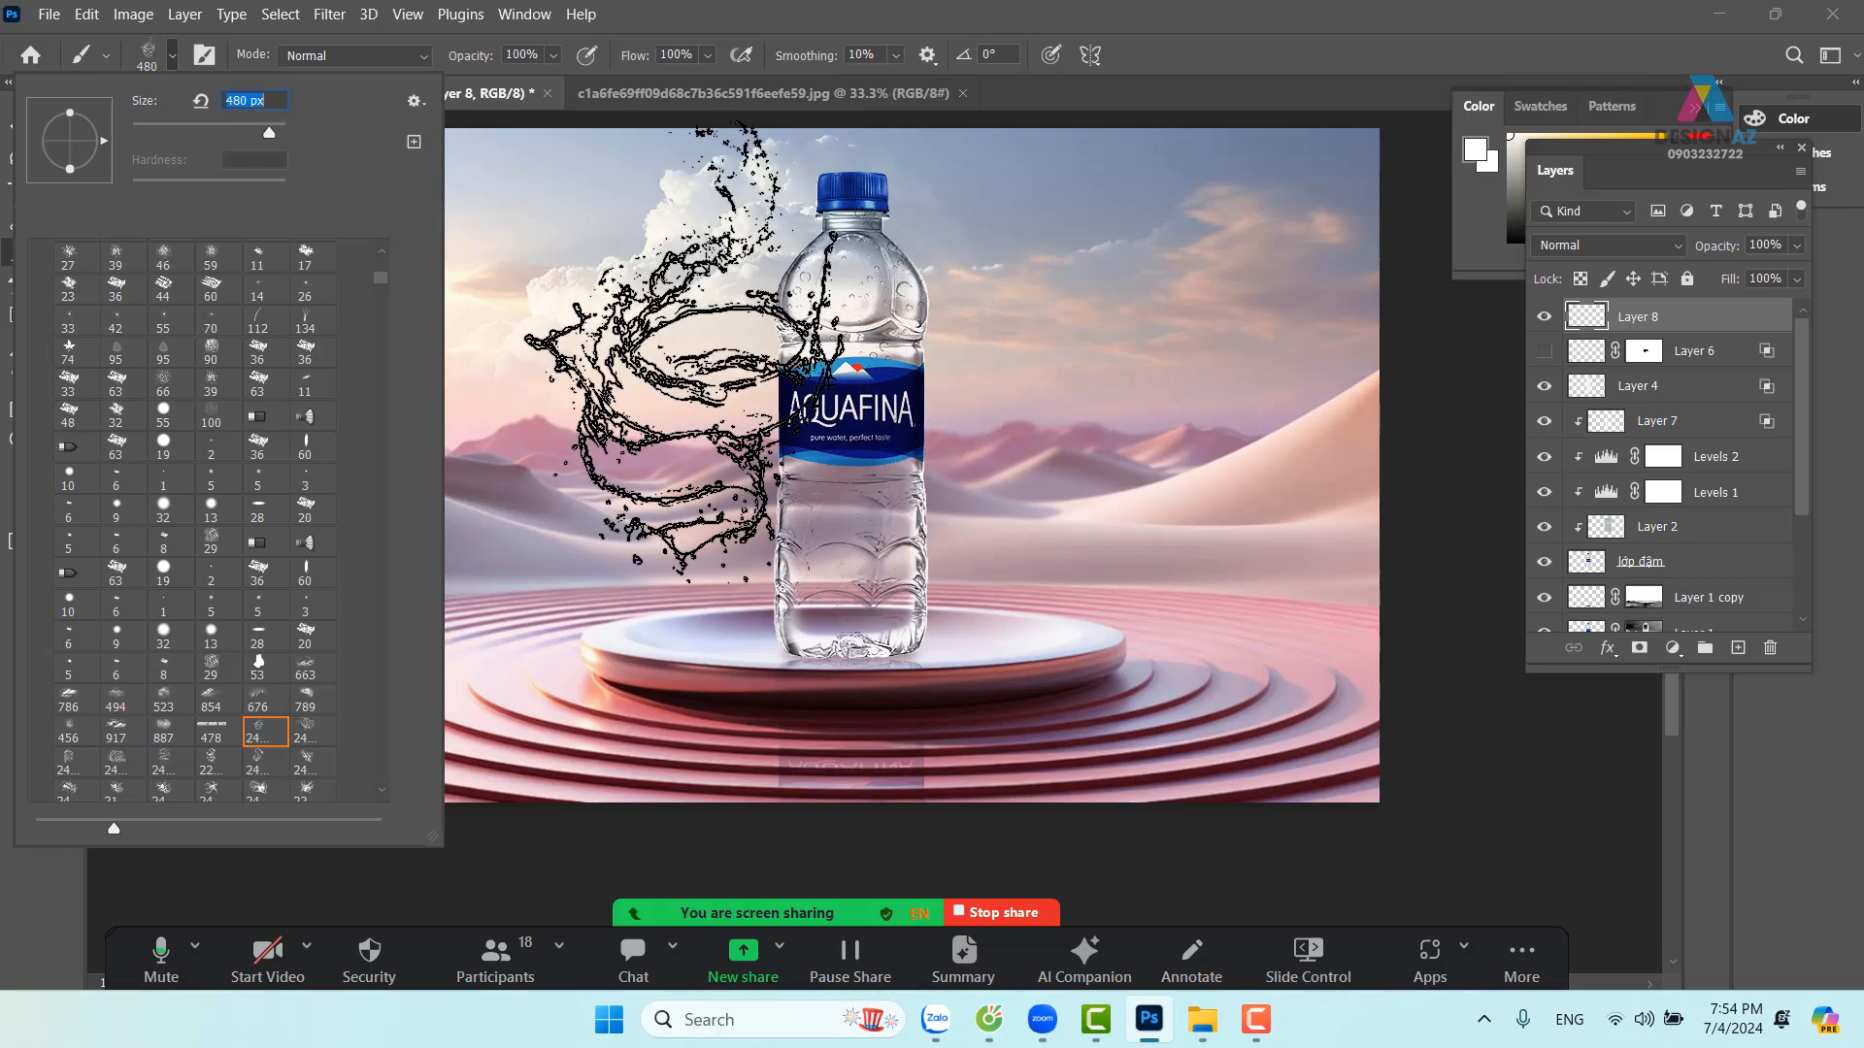
left_click_drag(685, 350, 742, 369)
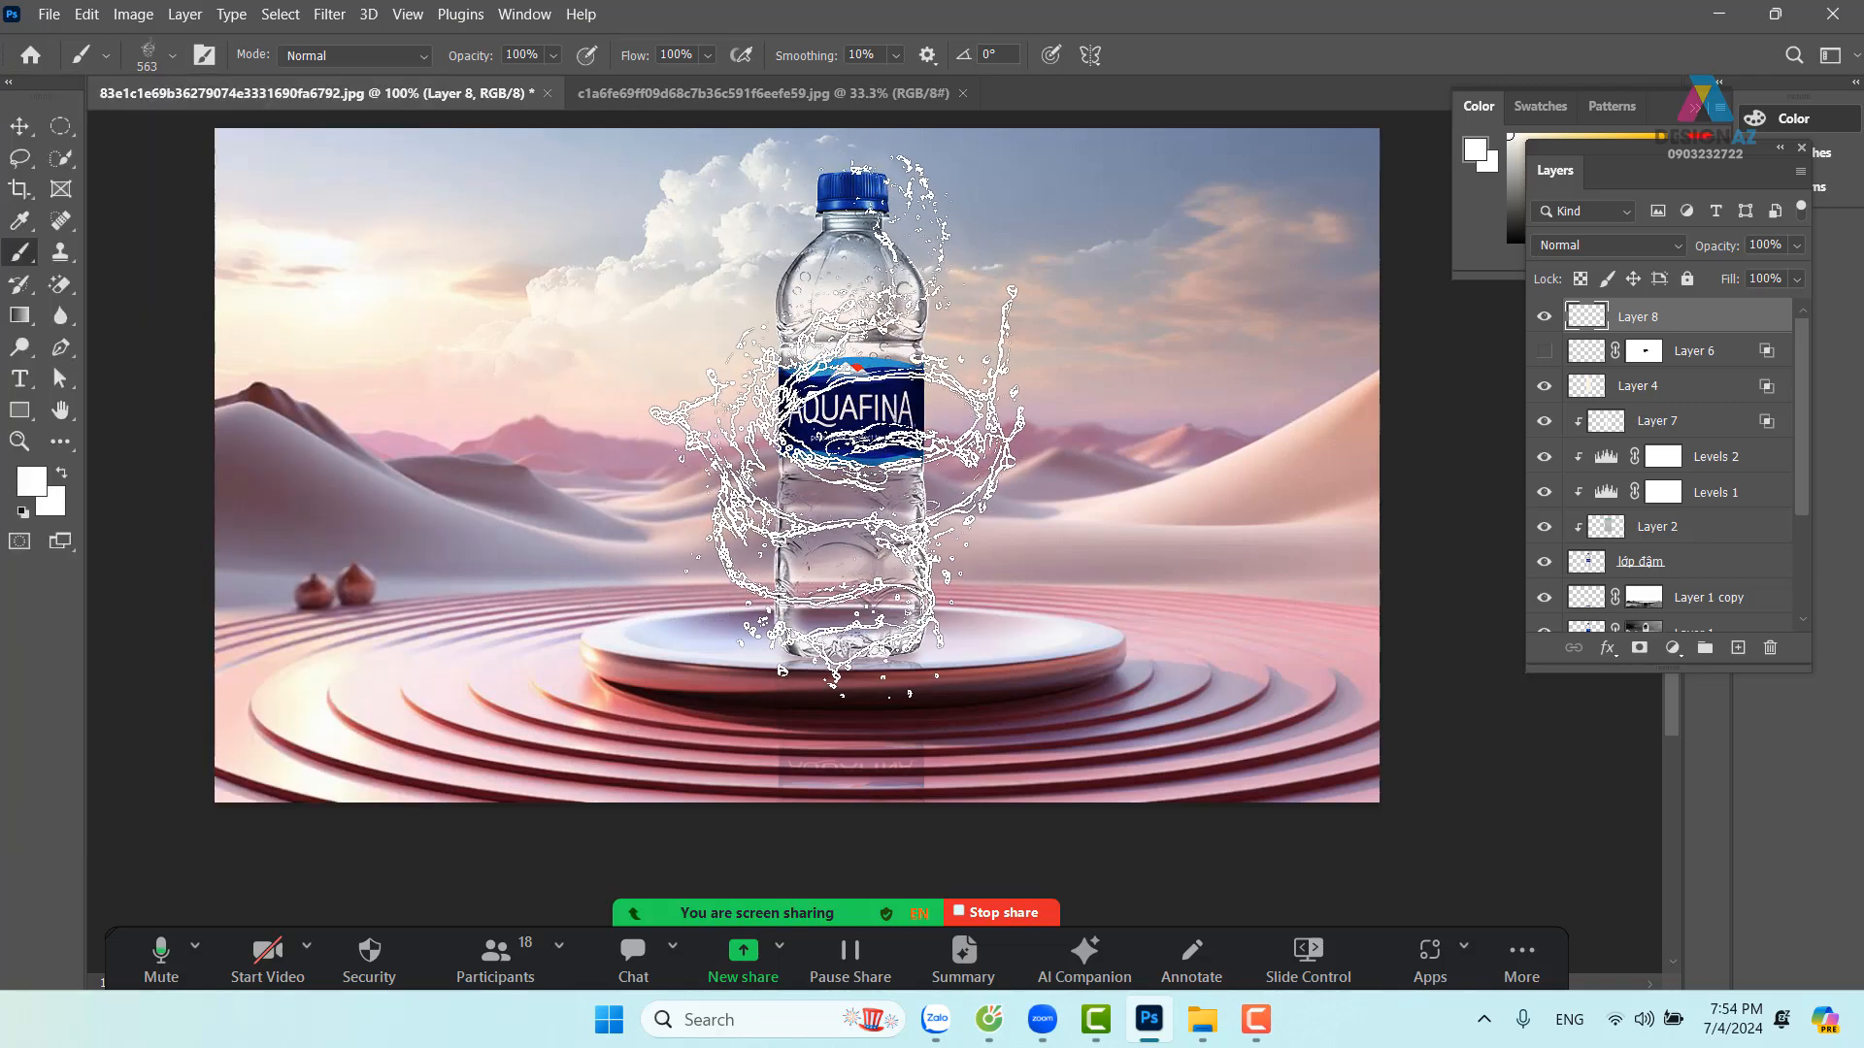
left_click_drag(825, 412, 846, 412)
Stamp white water splashes around the bottle and check them close up on the label
left_click(846, 412)
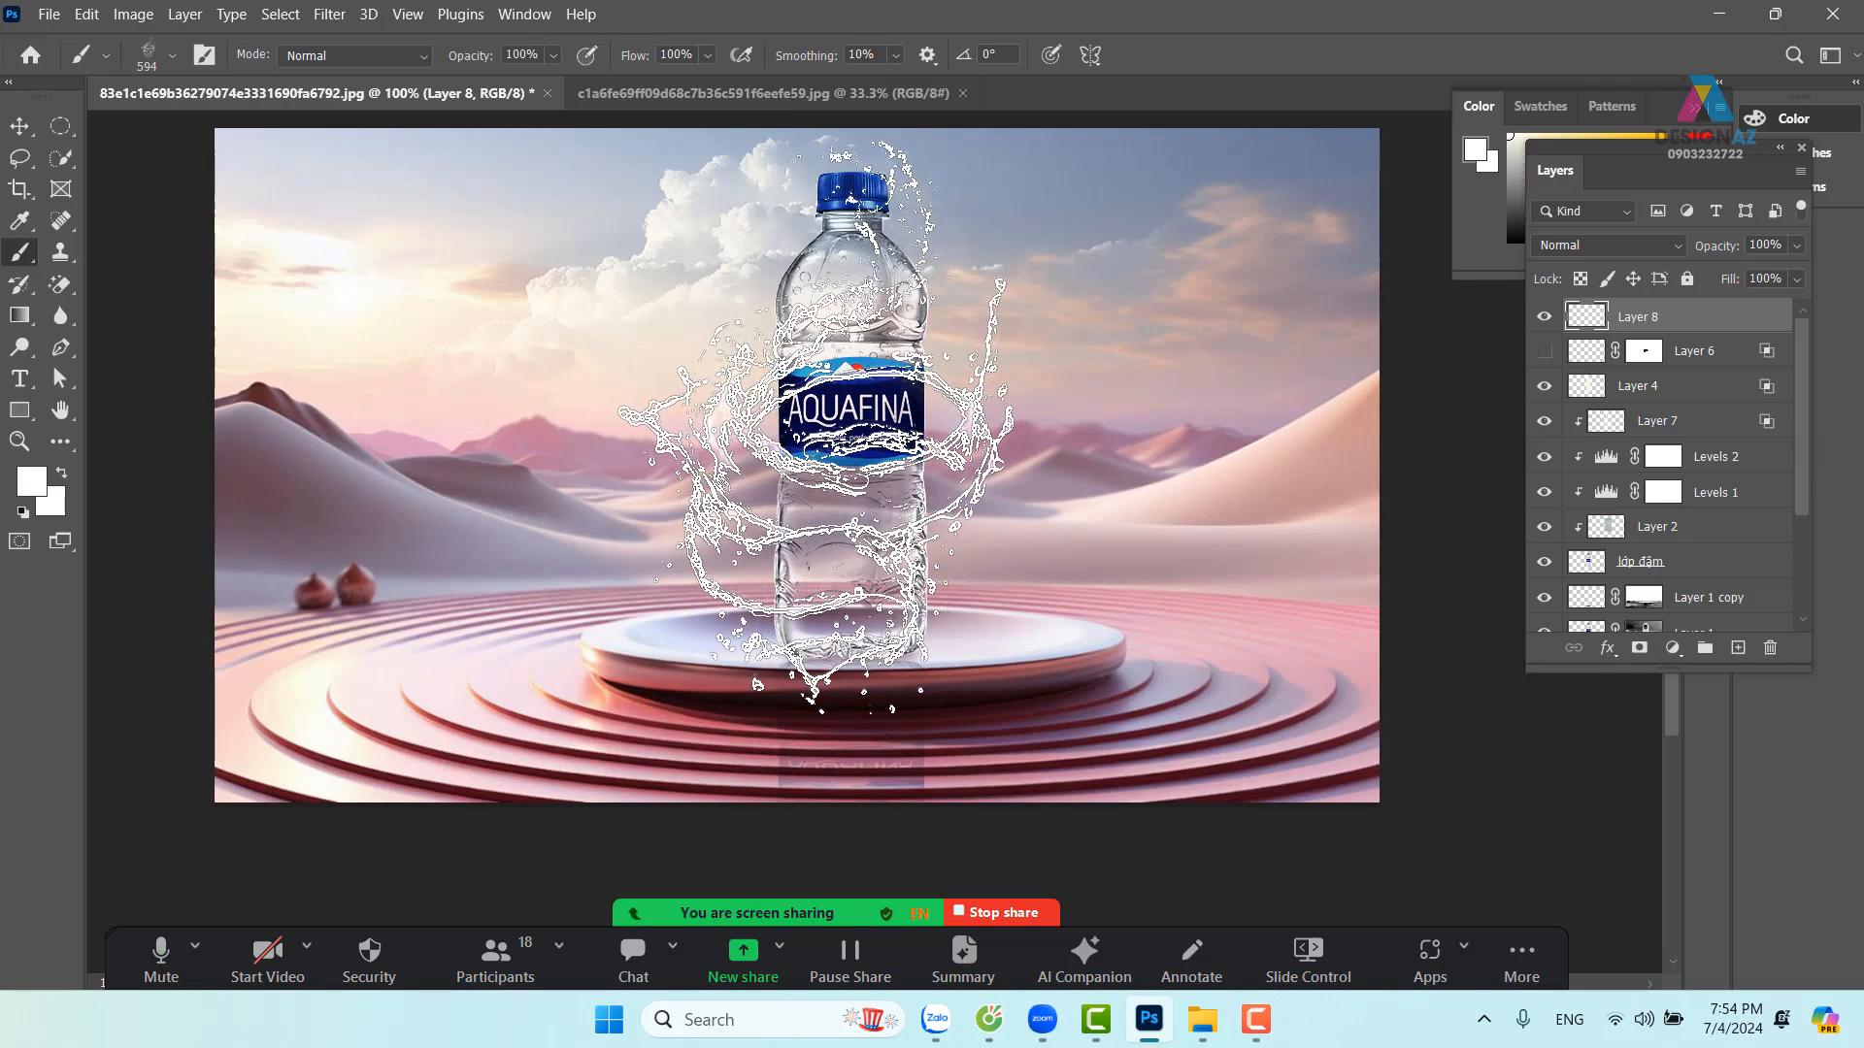
left_click(818, 427)
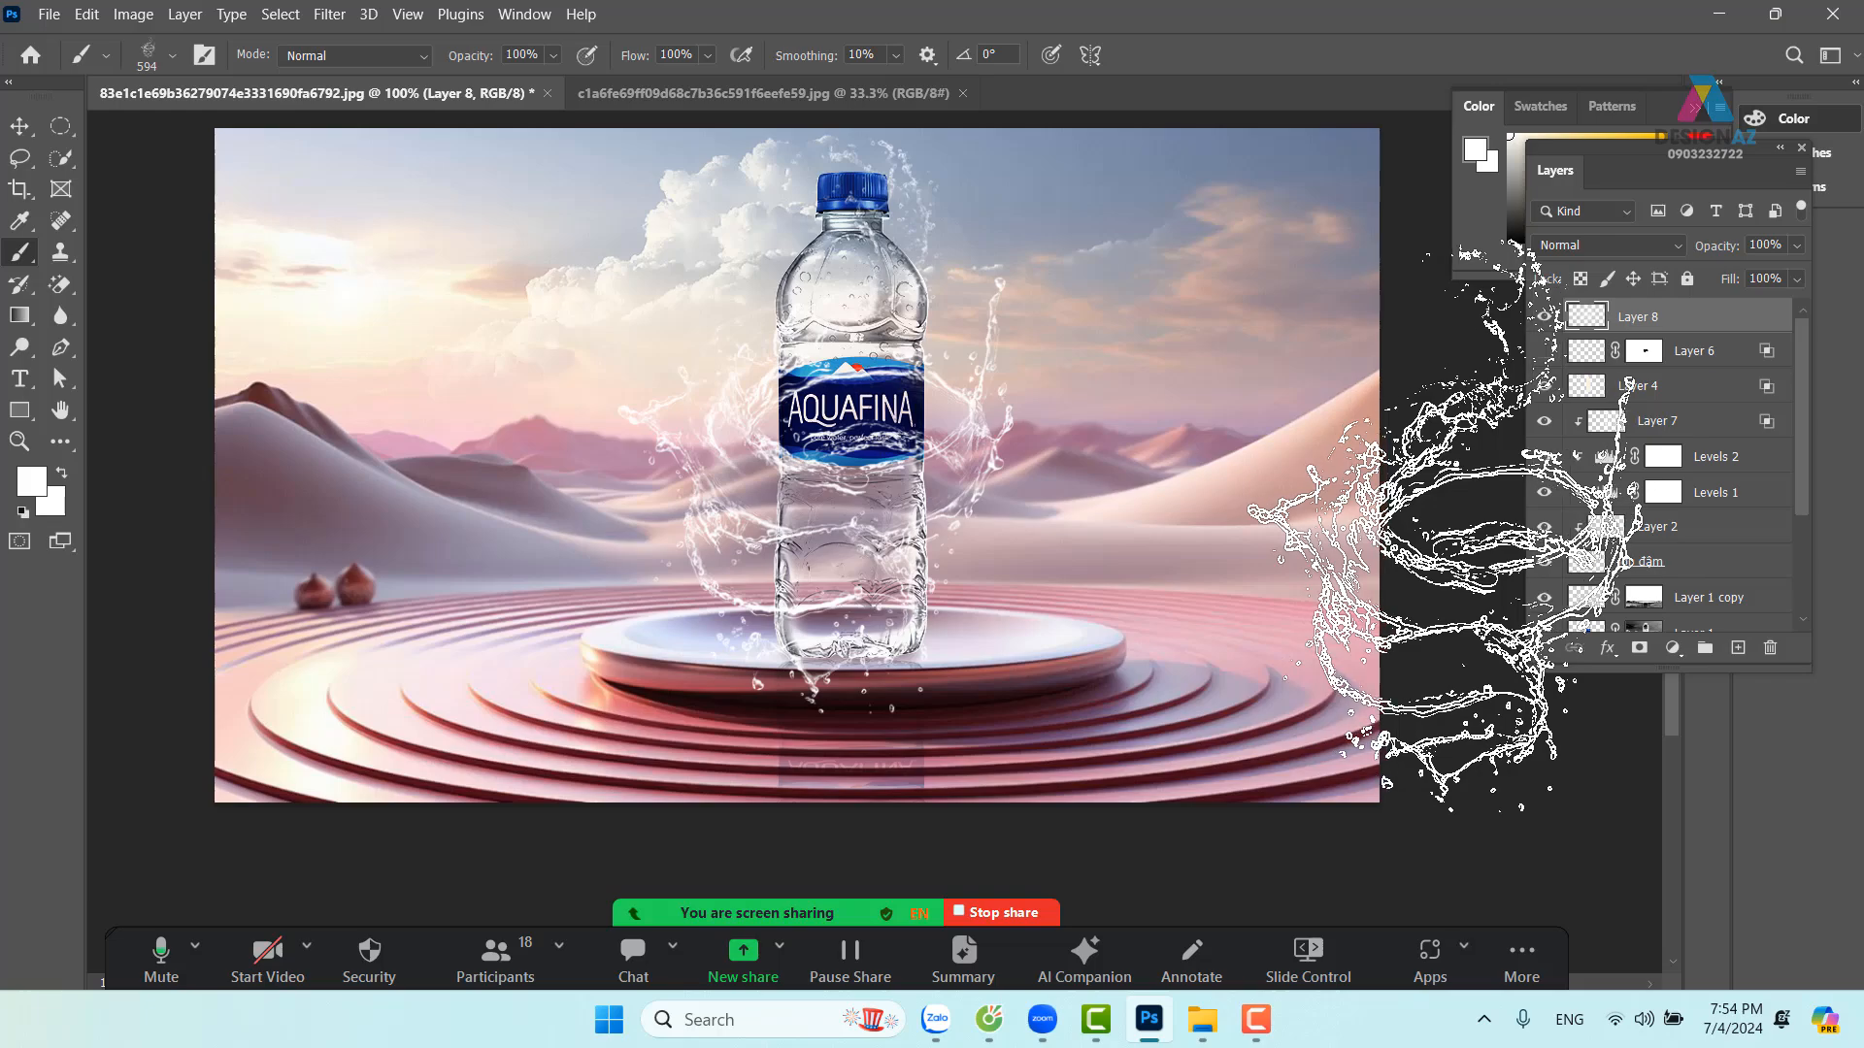
key("ctrl+plus")
key("ctrl+plus")
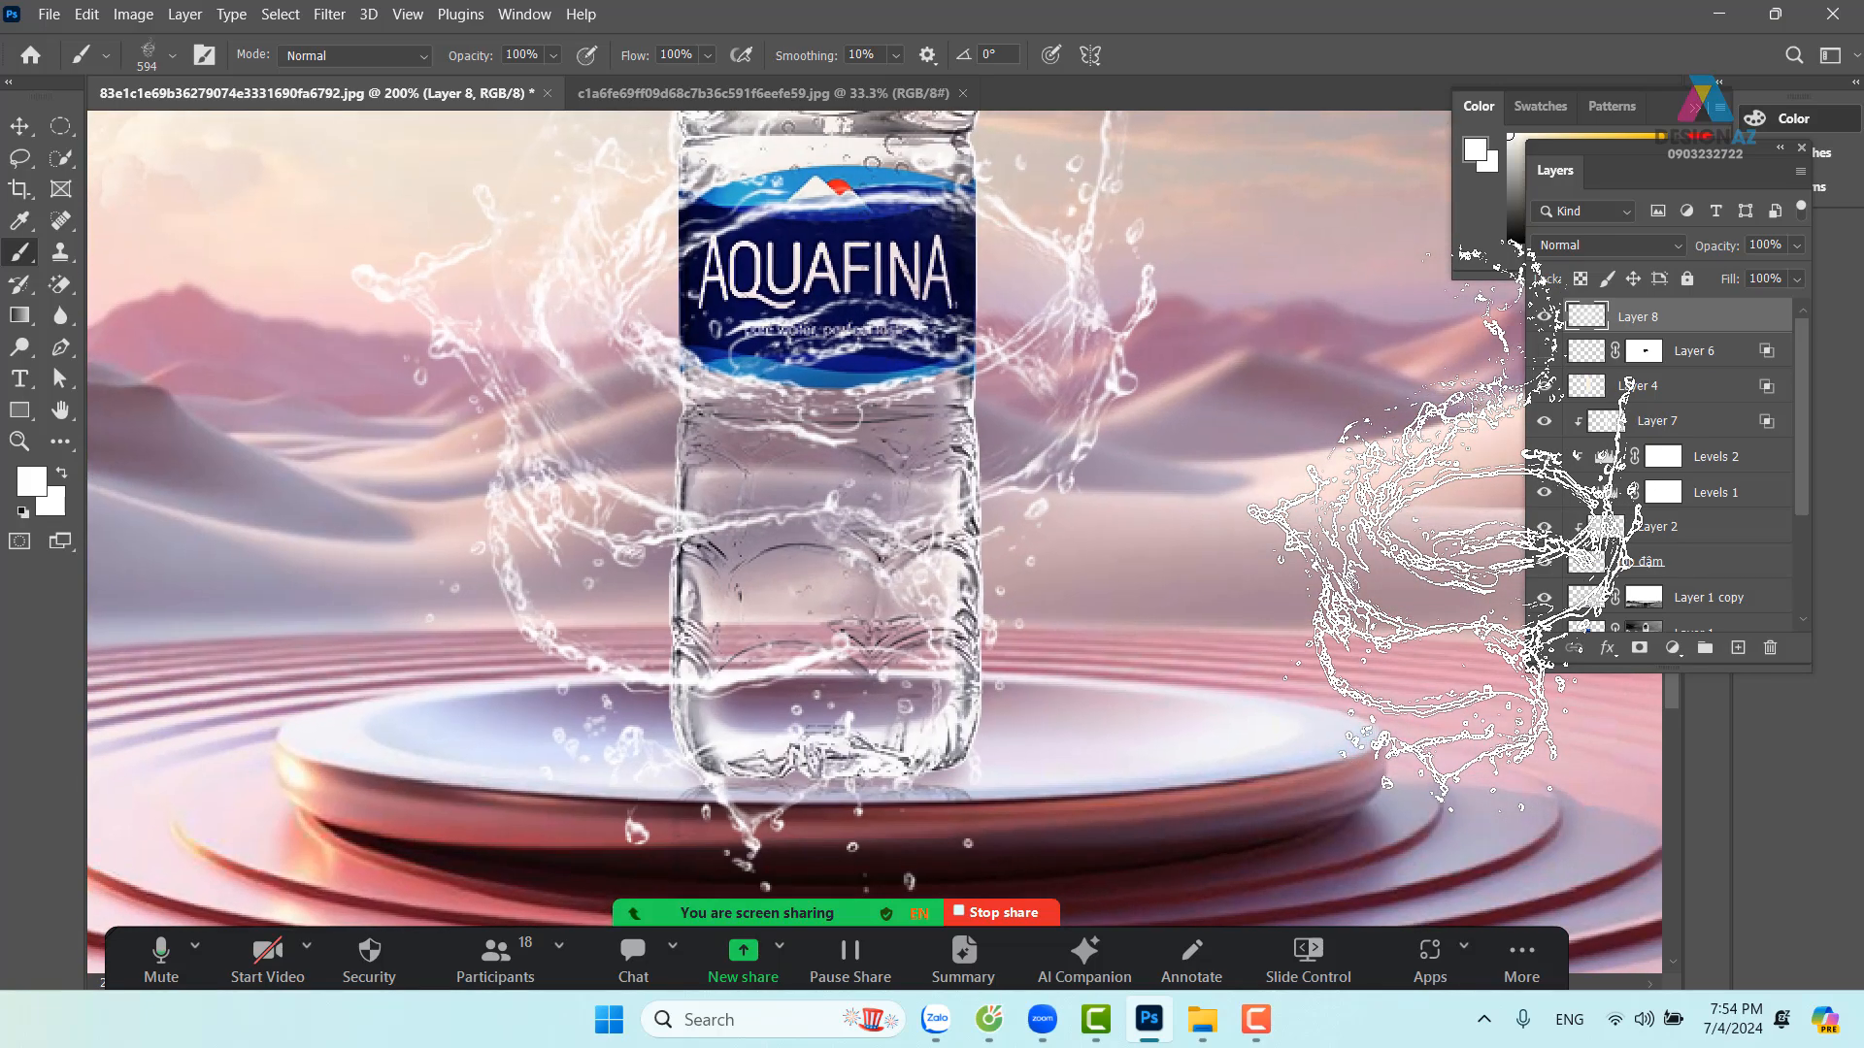
left_click_drag(1037, 427, 1118, 641)
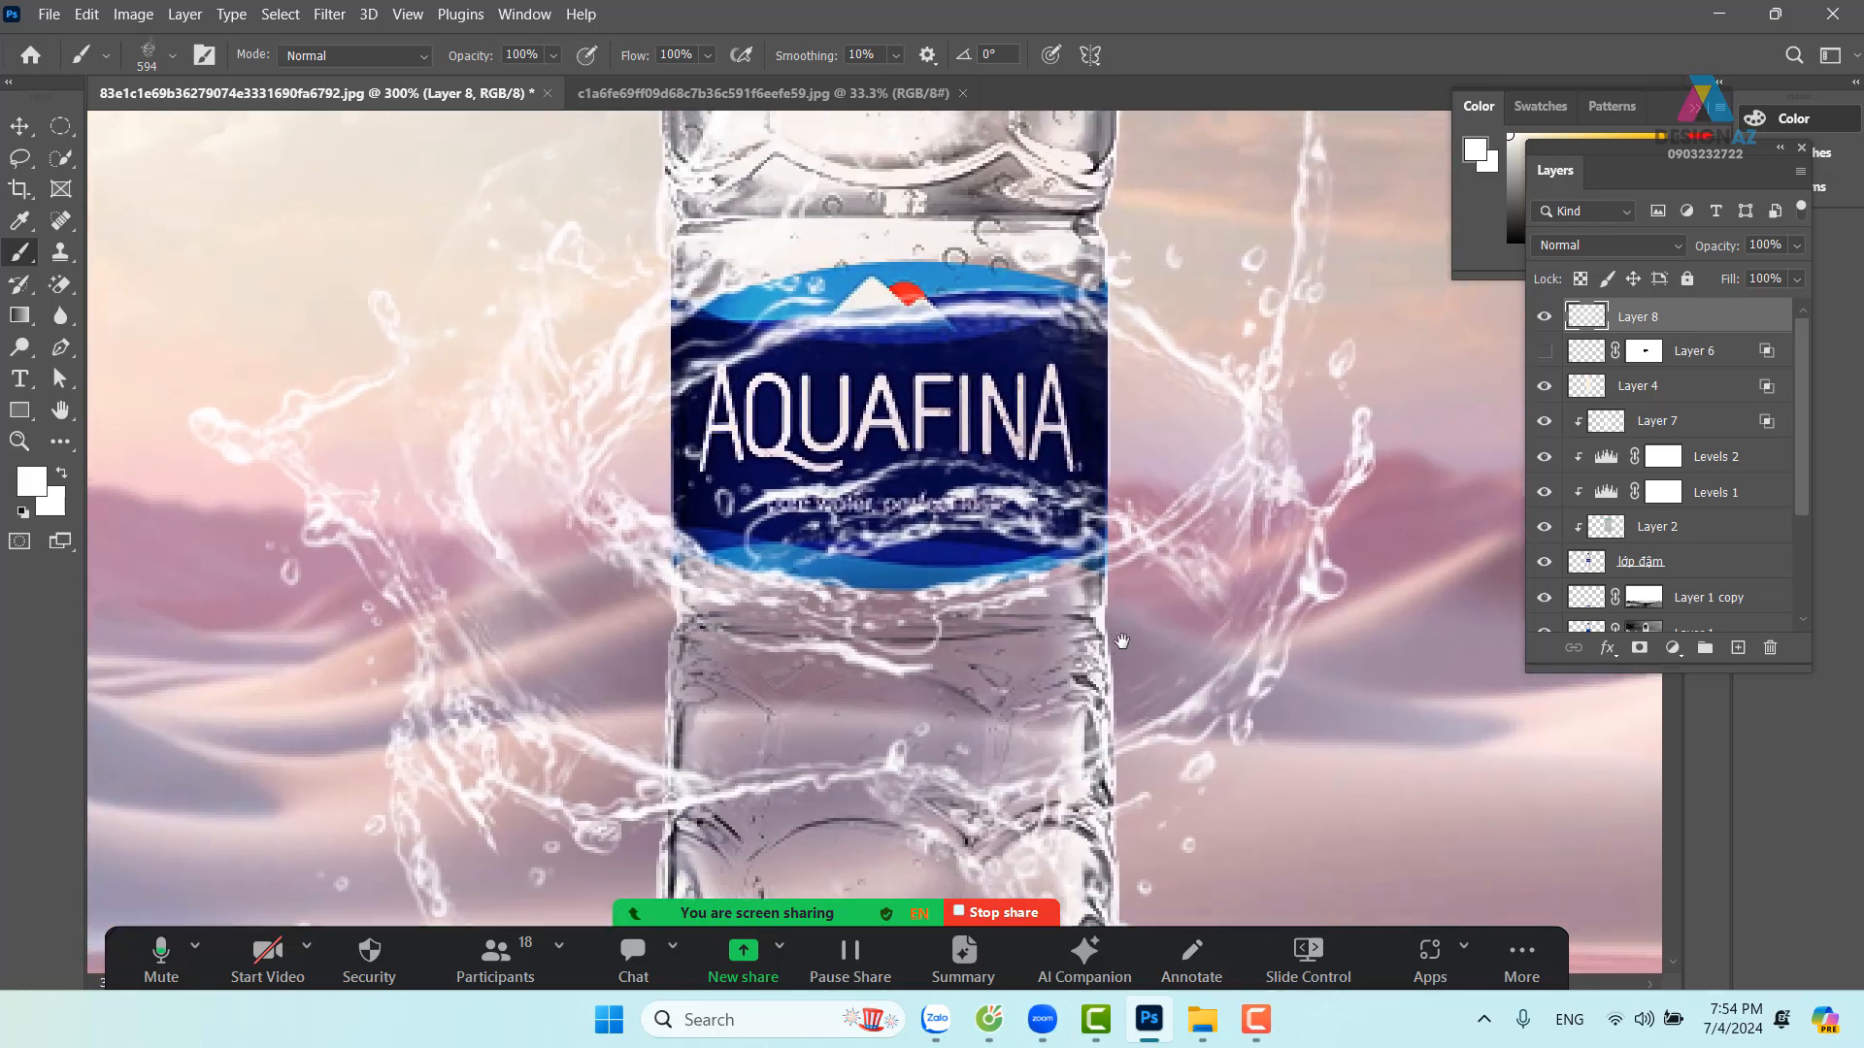
key("ctrl+minus")
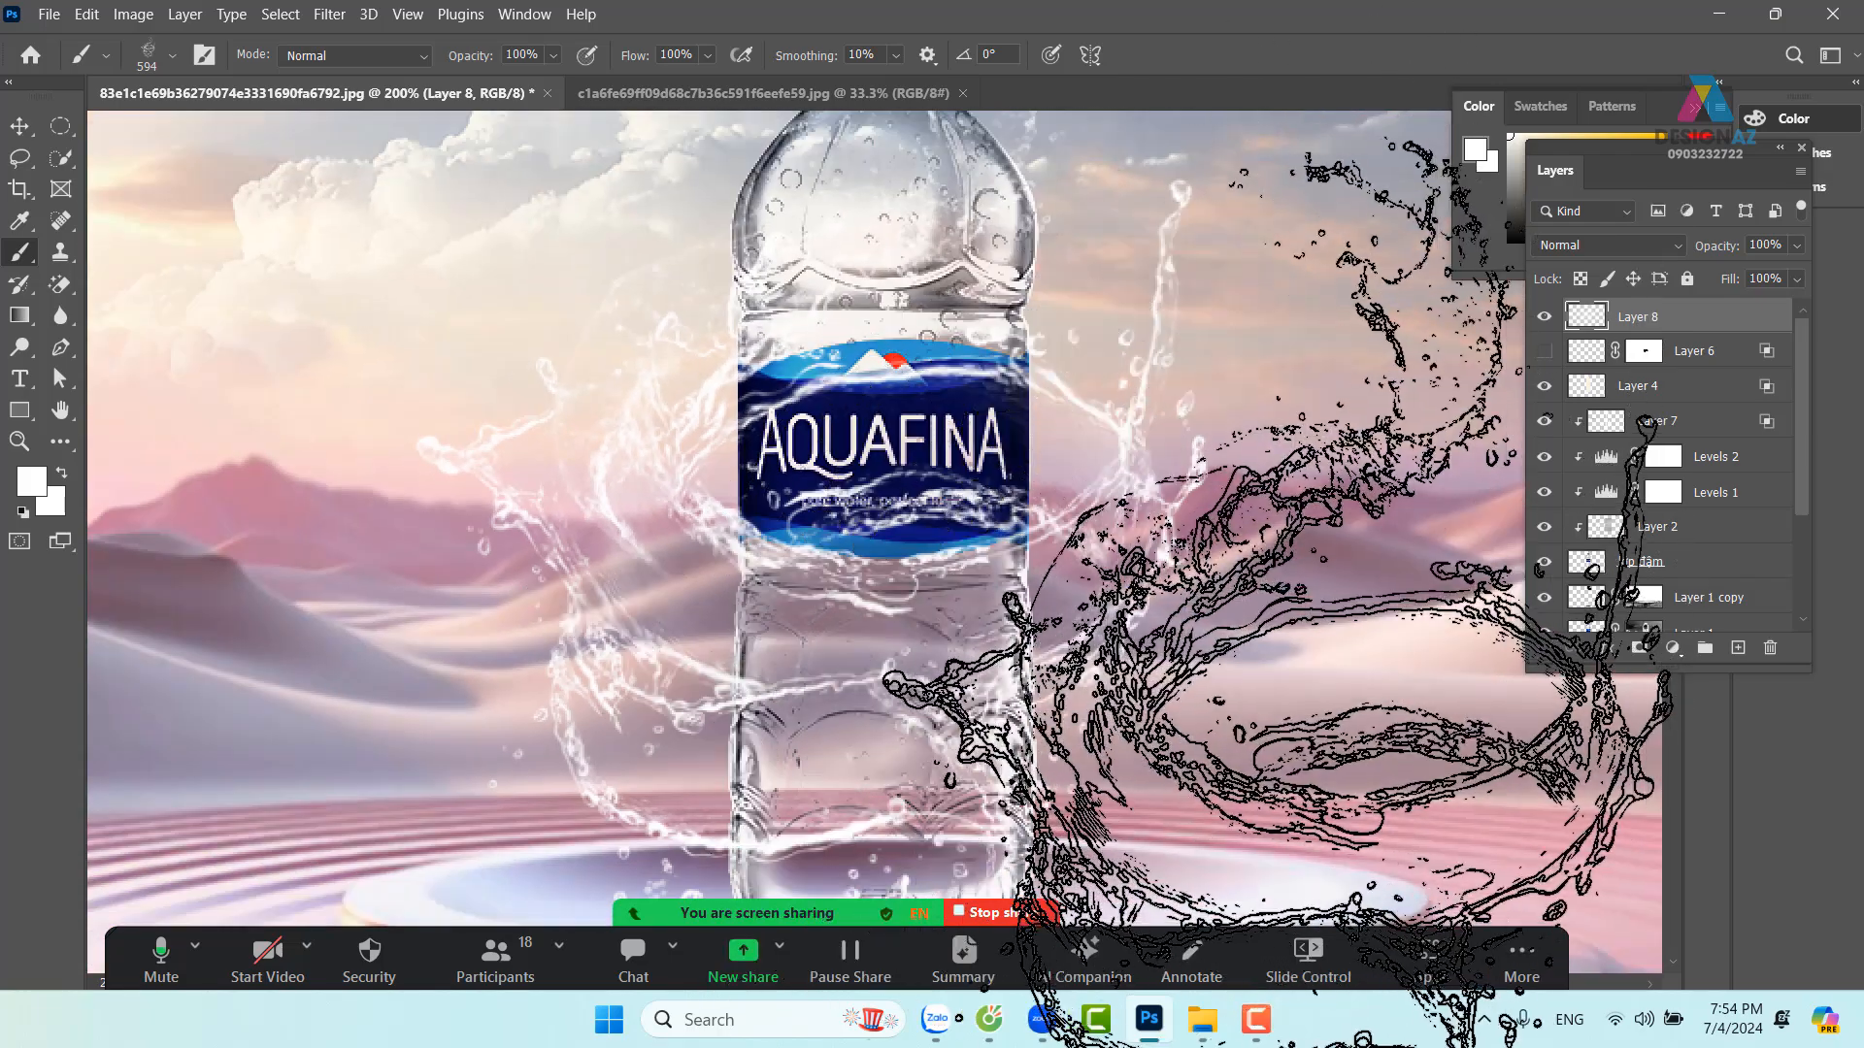
left_click(19, 126)
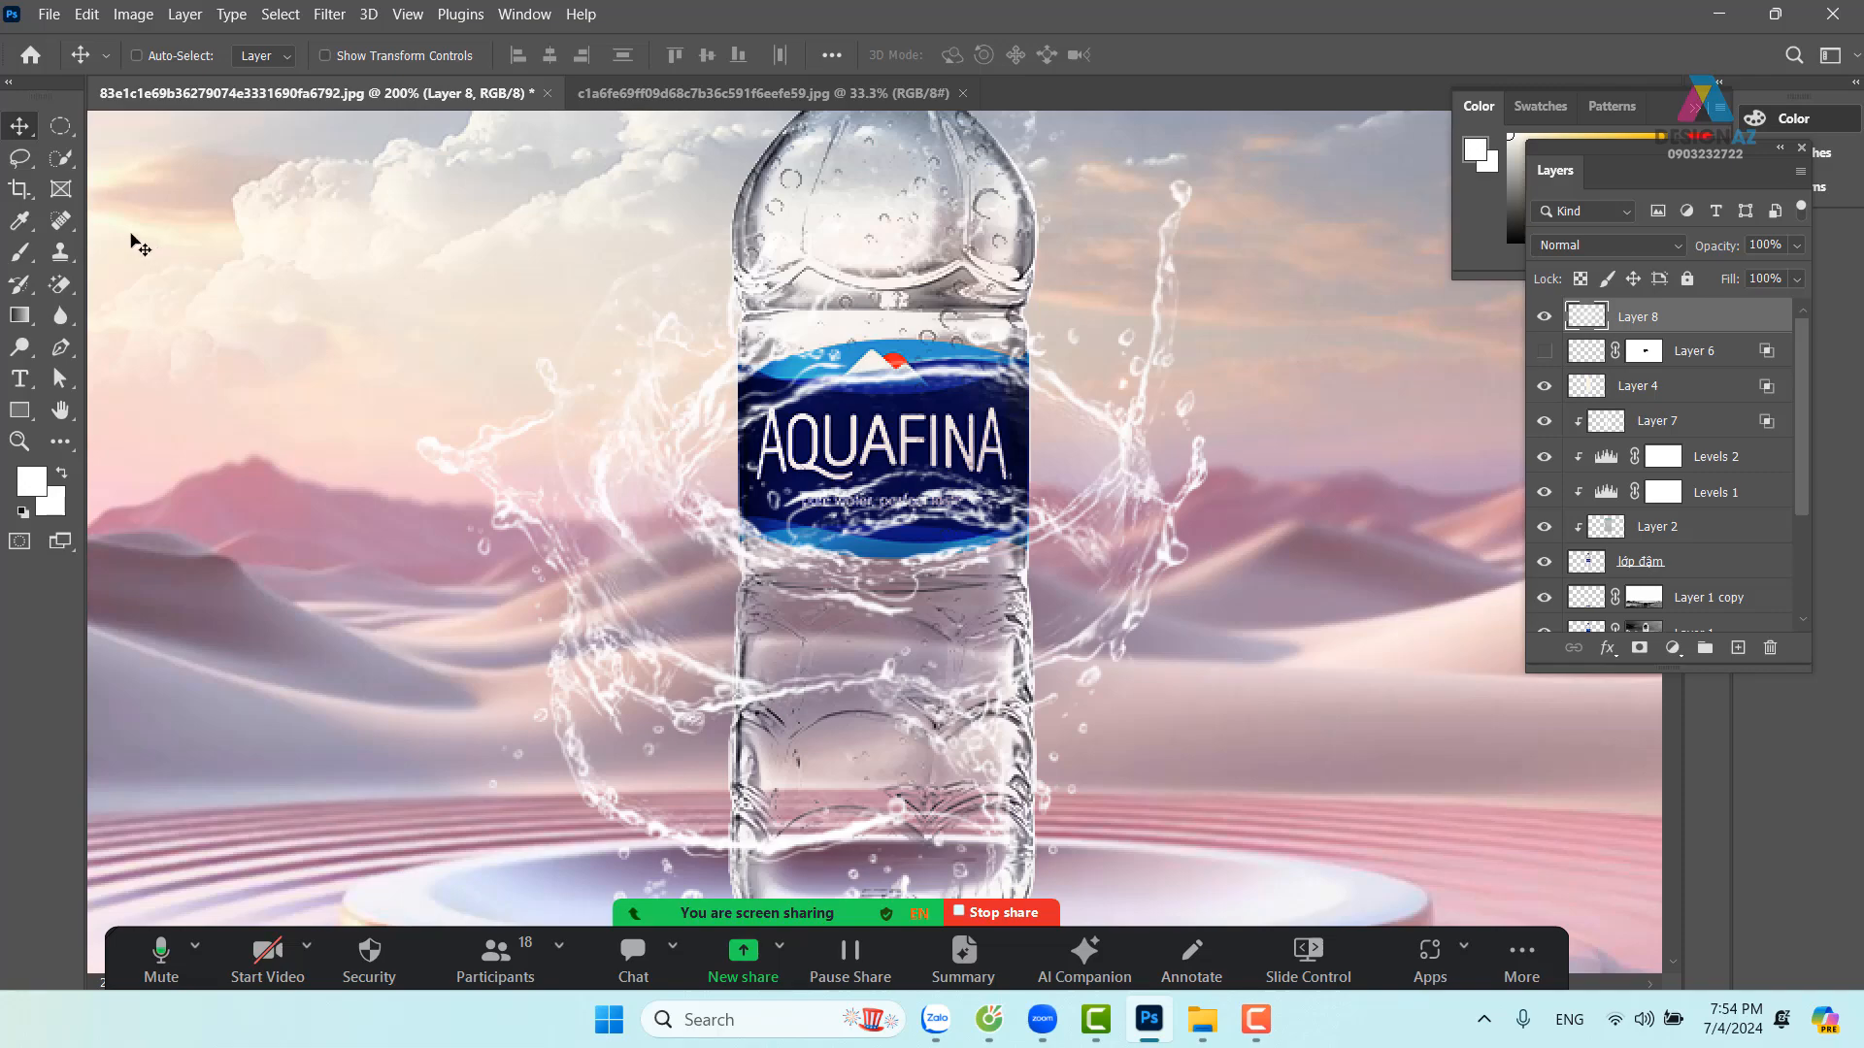
Choose a soft round brush and shrink it from 262 px down to 126 px
left_click(20, 252)
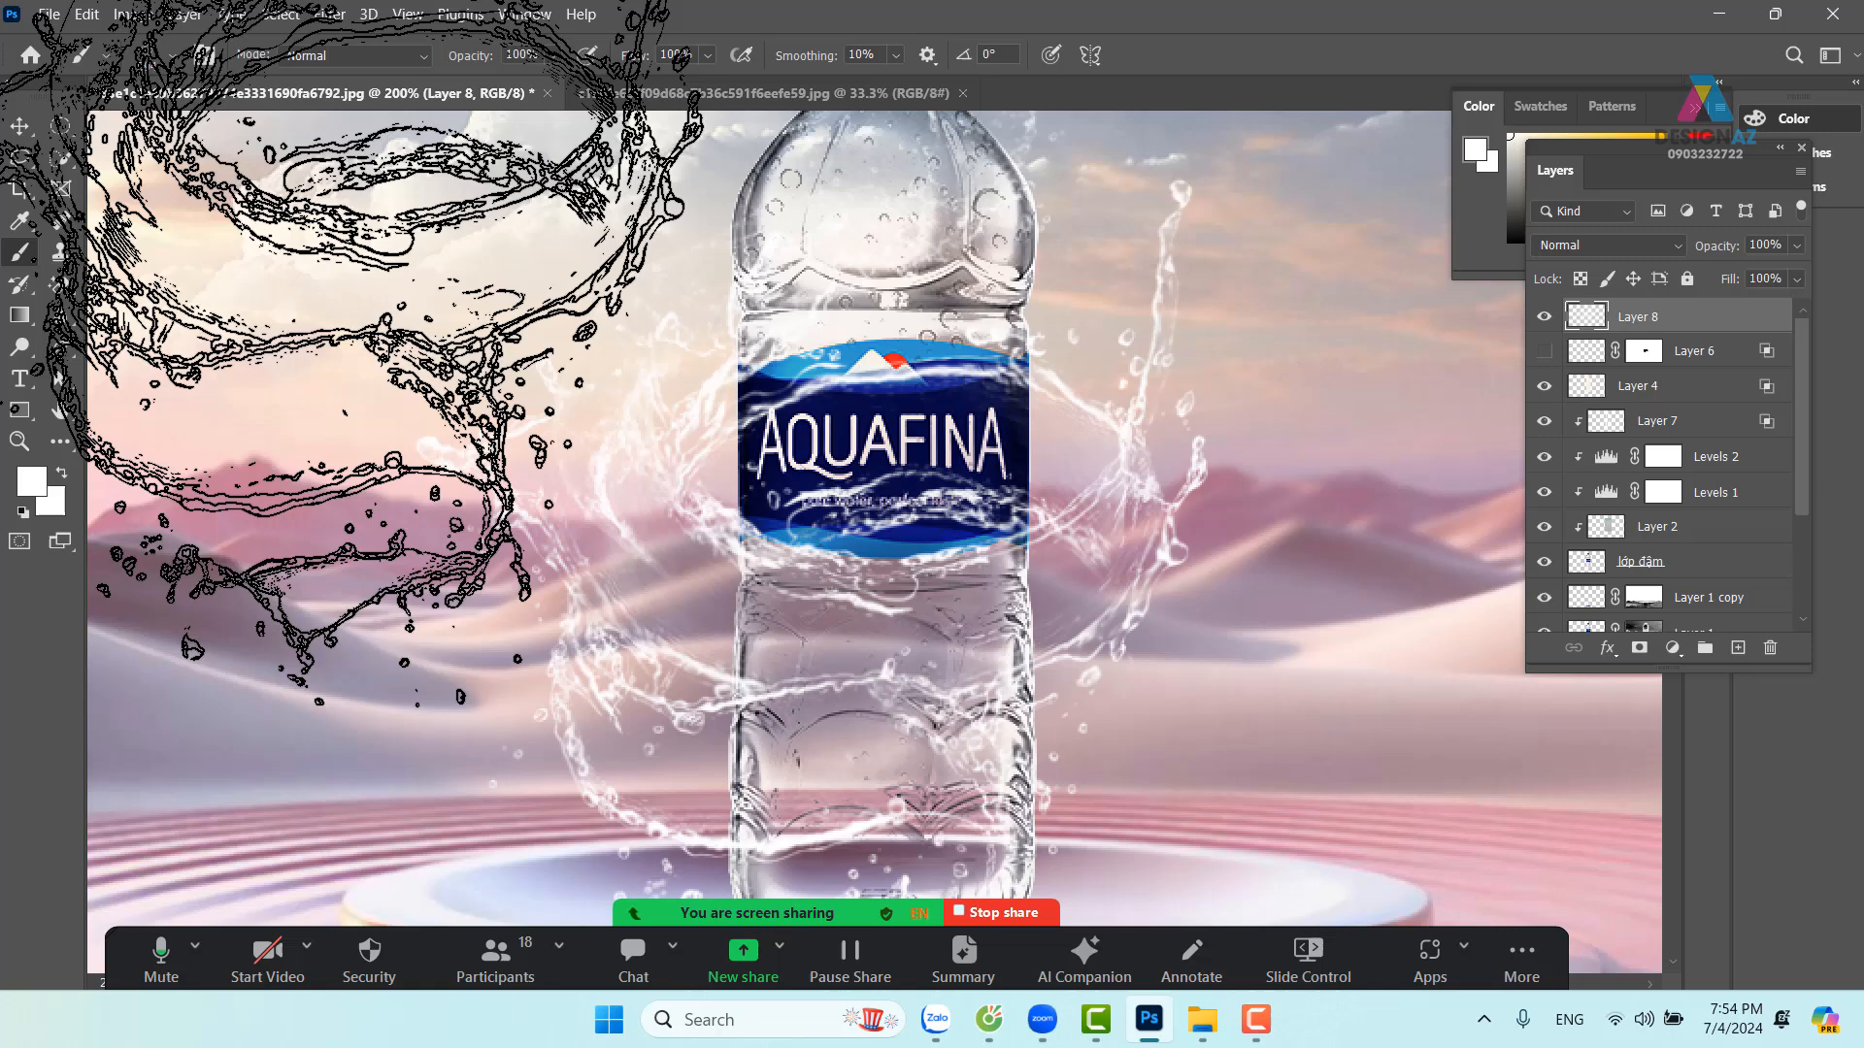
left_click(172, 56)
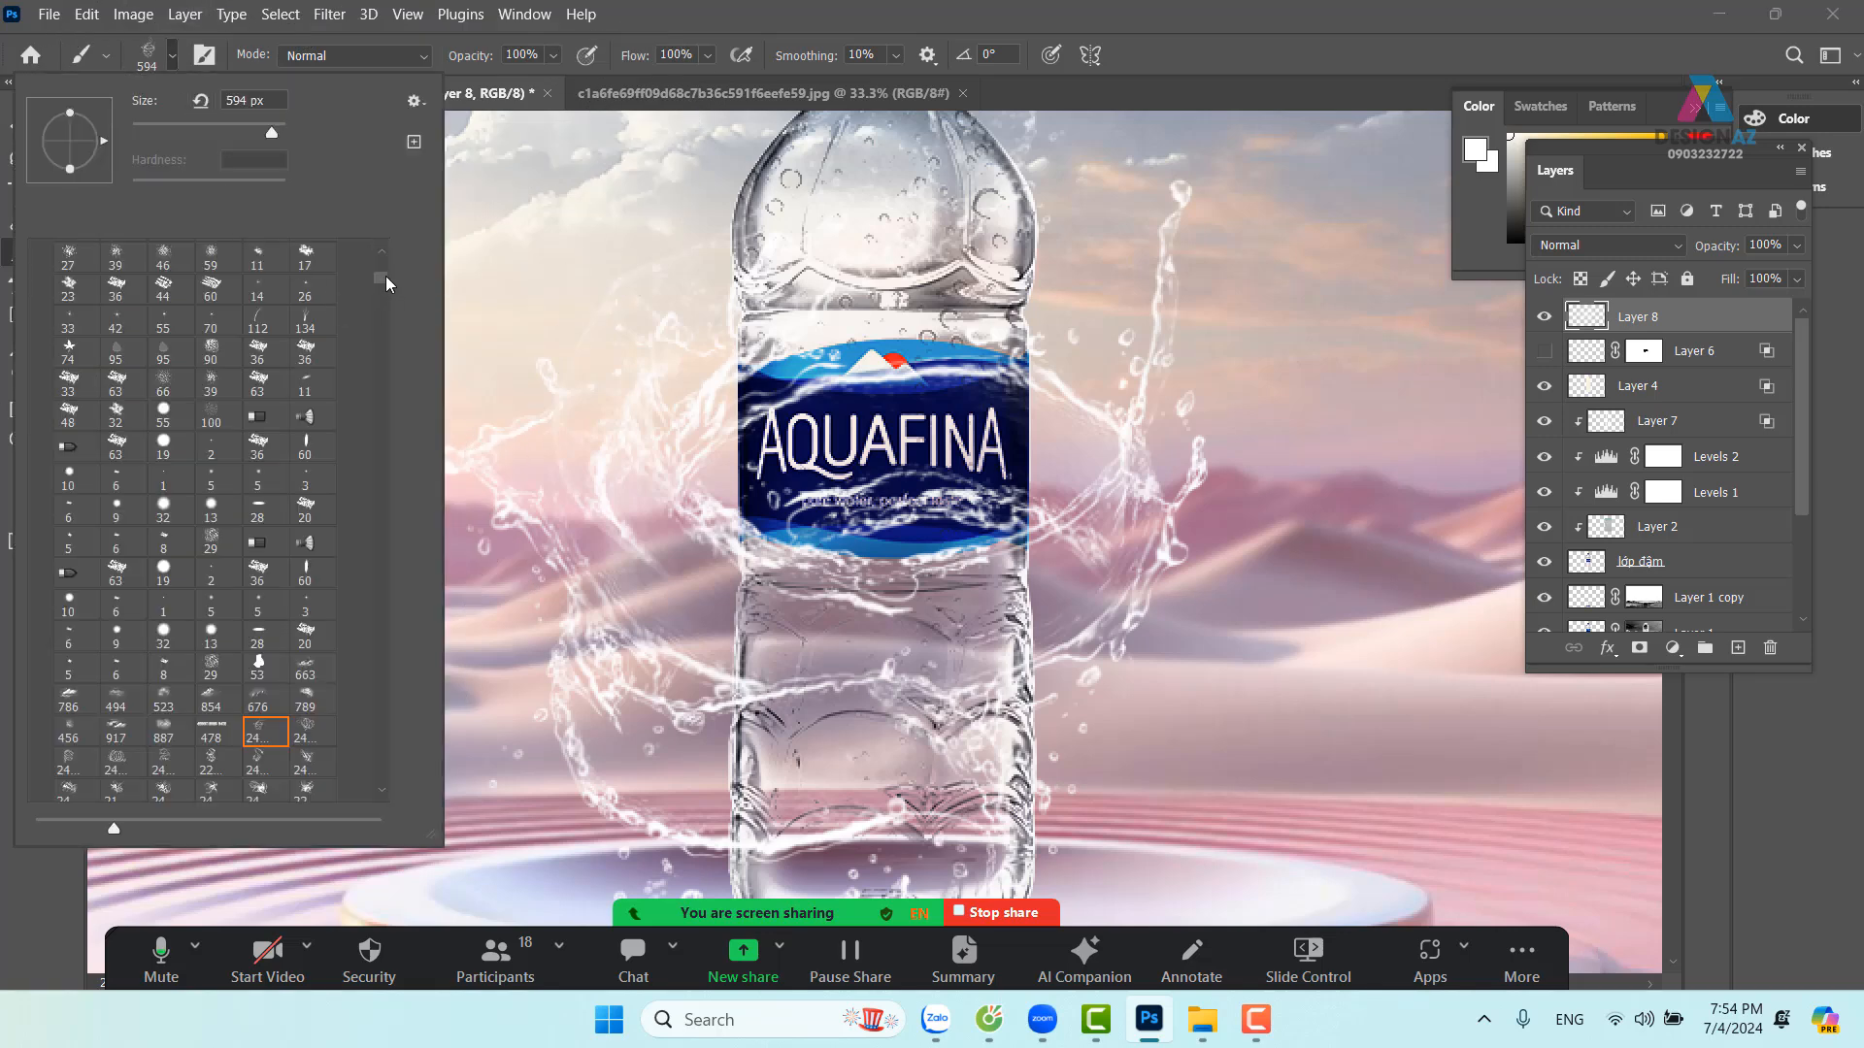
left_click_drag(386, 276, 395, 247)
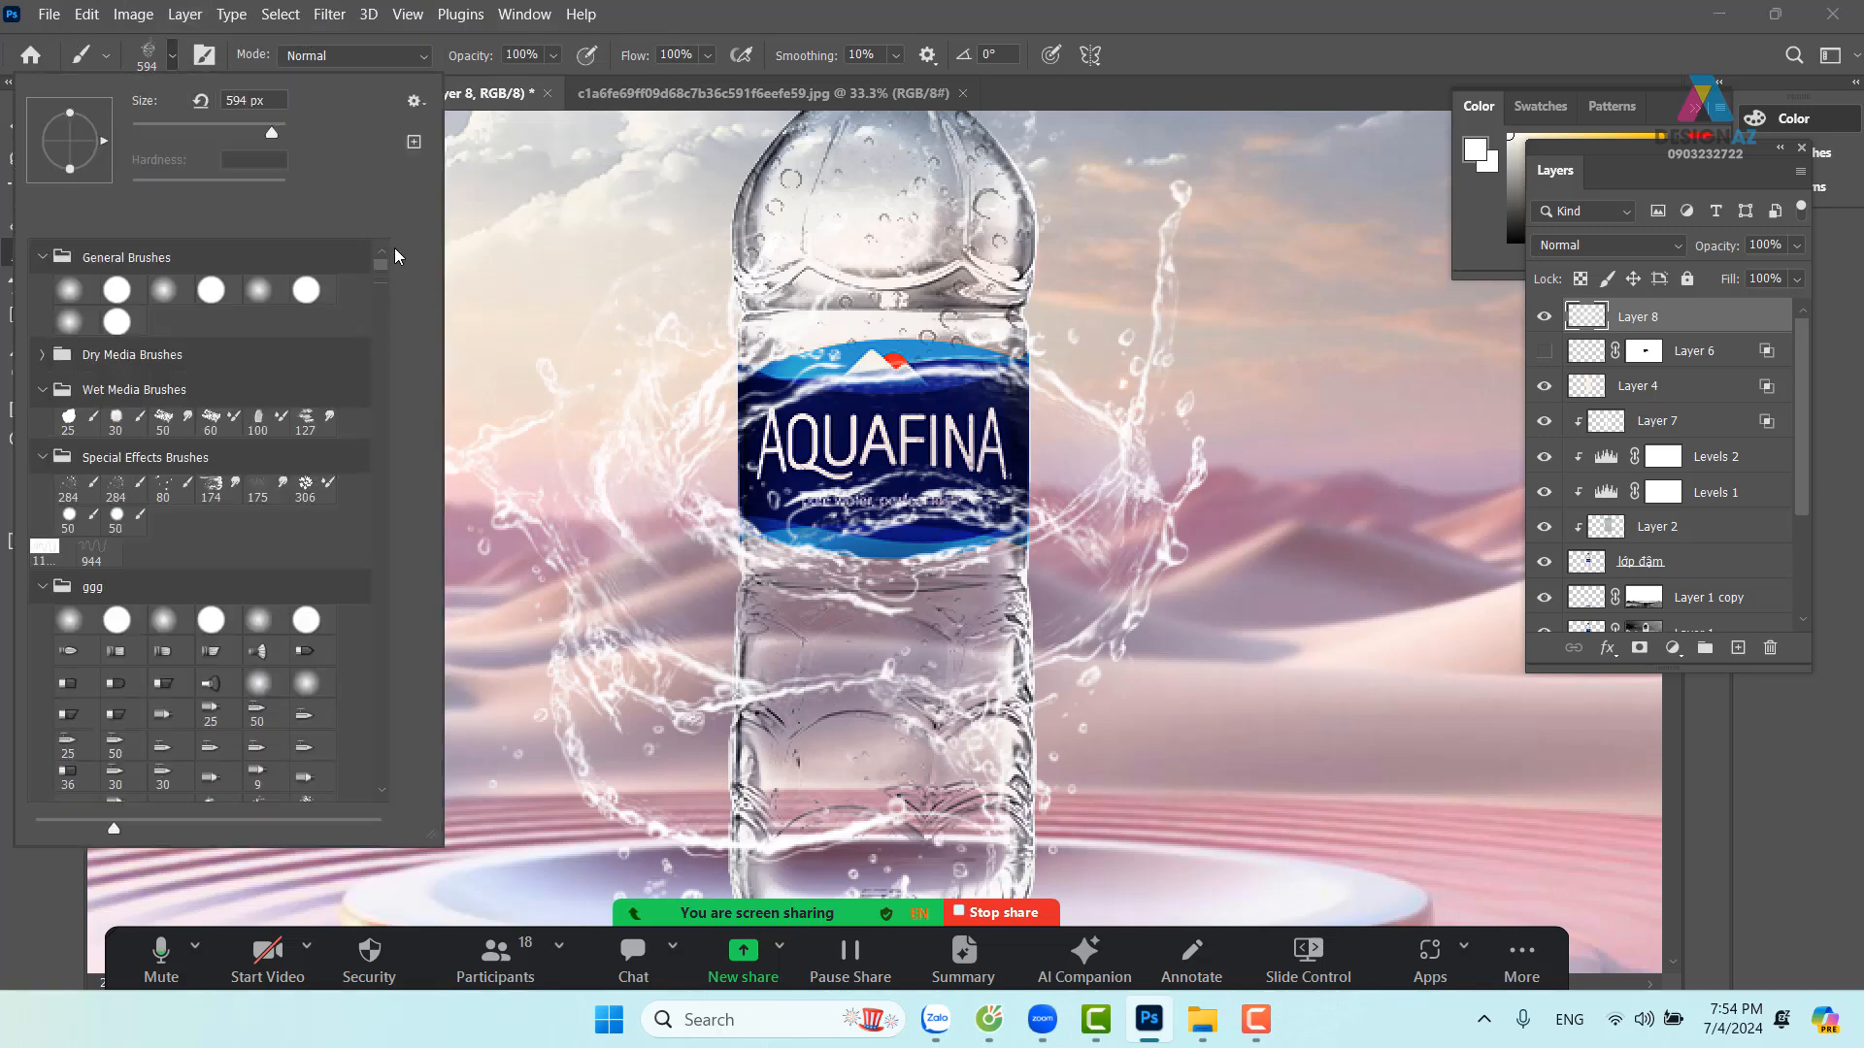
left_click(262, 293)
right_click(860, 386, "alt")
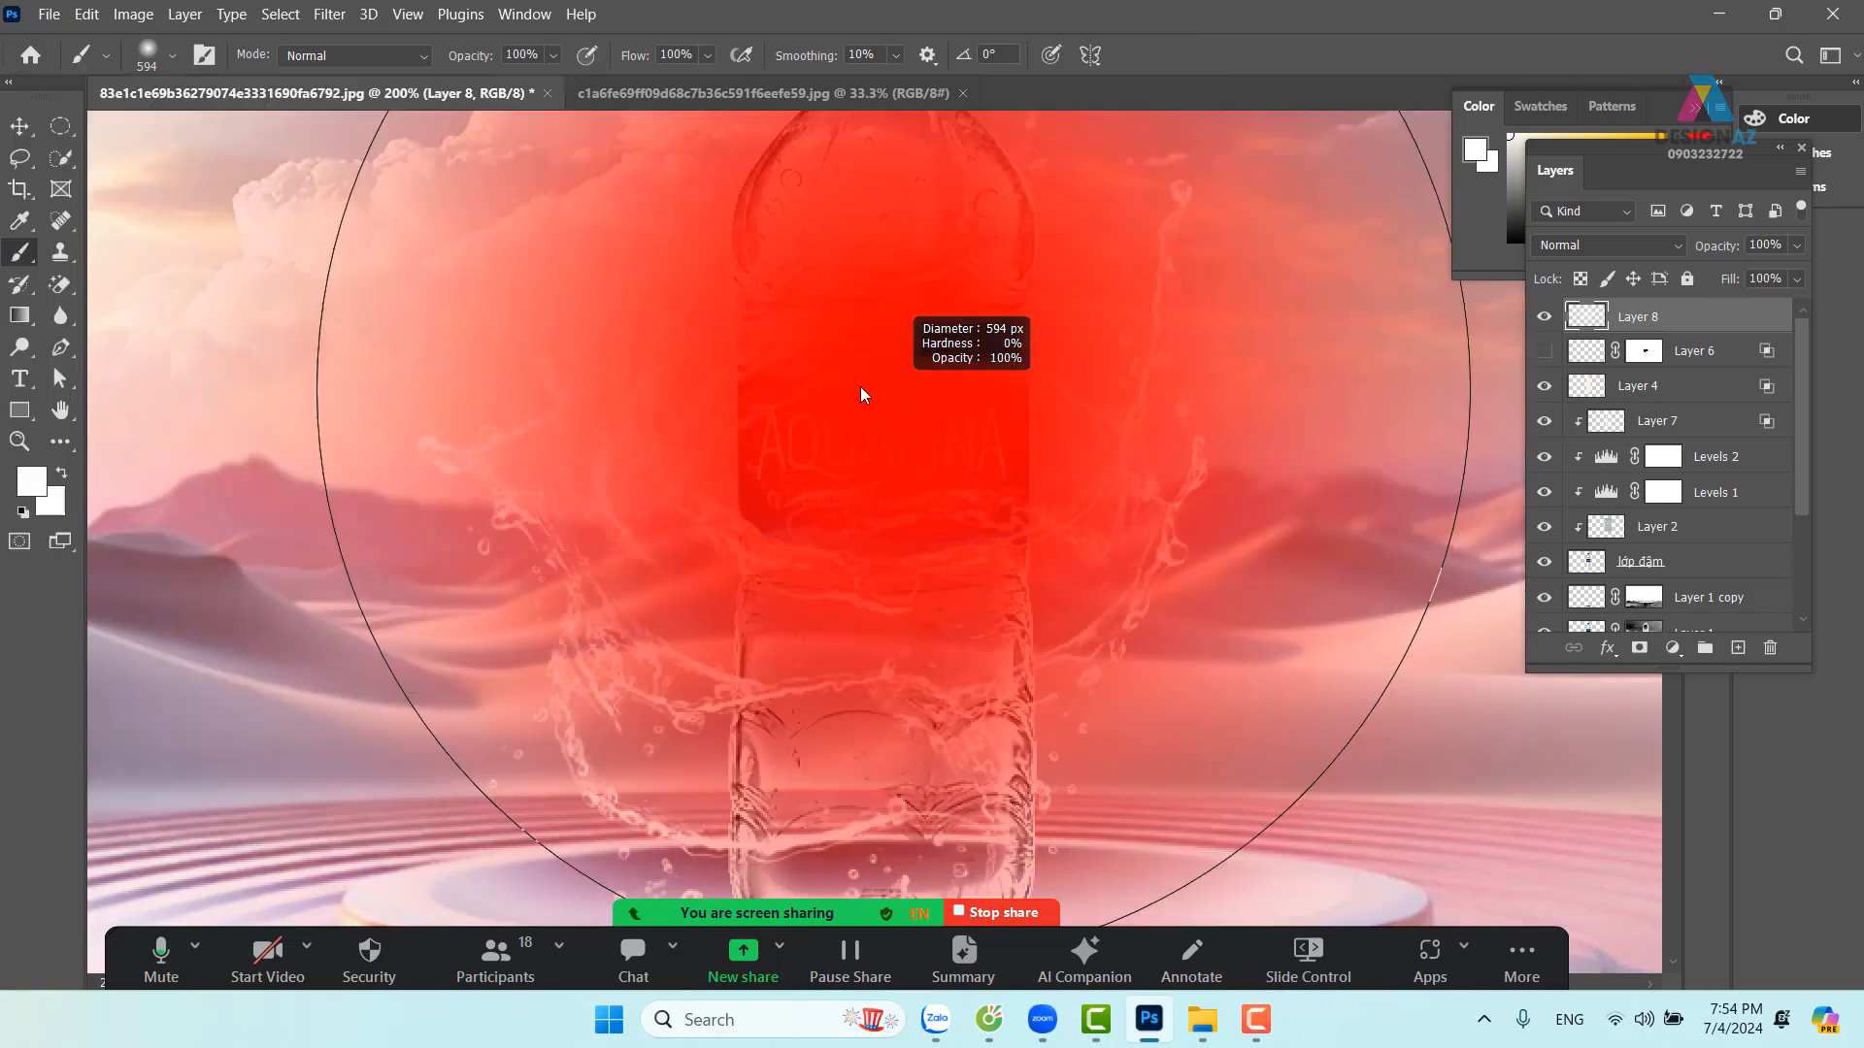
left_click_drag(860, 387, 495, 410)
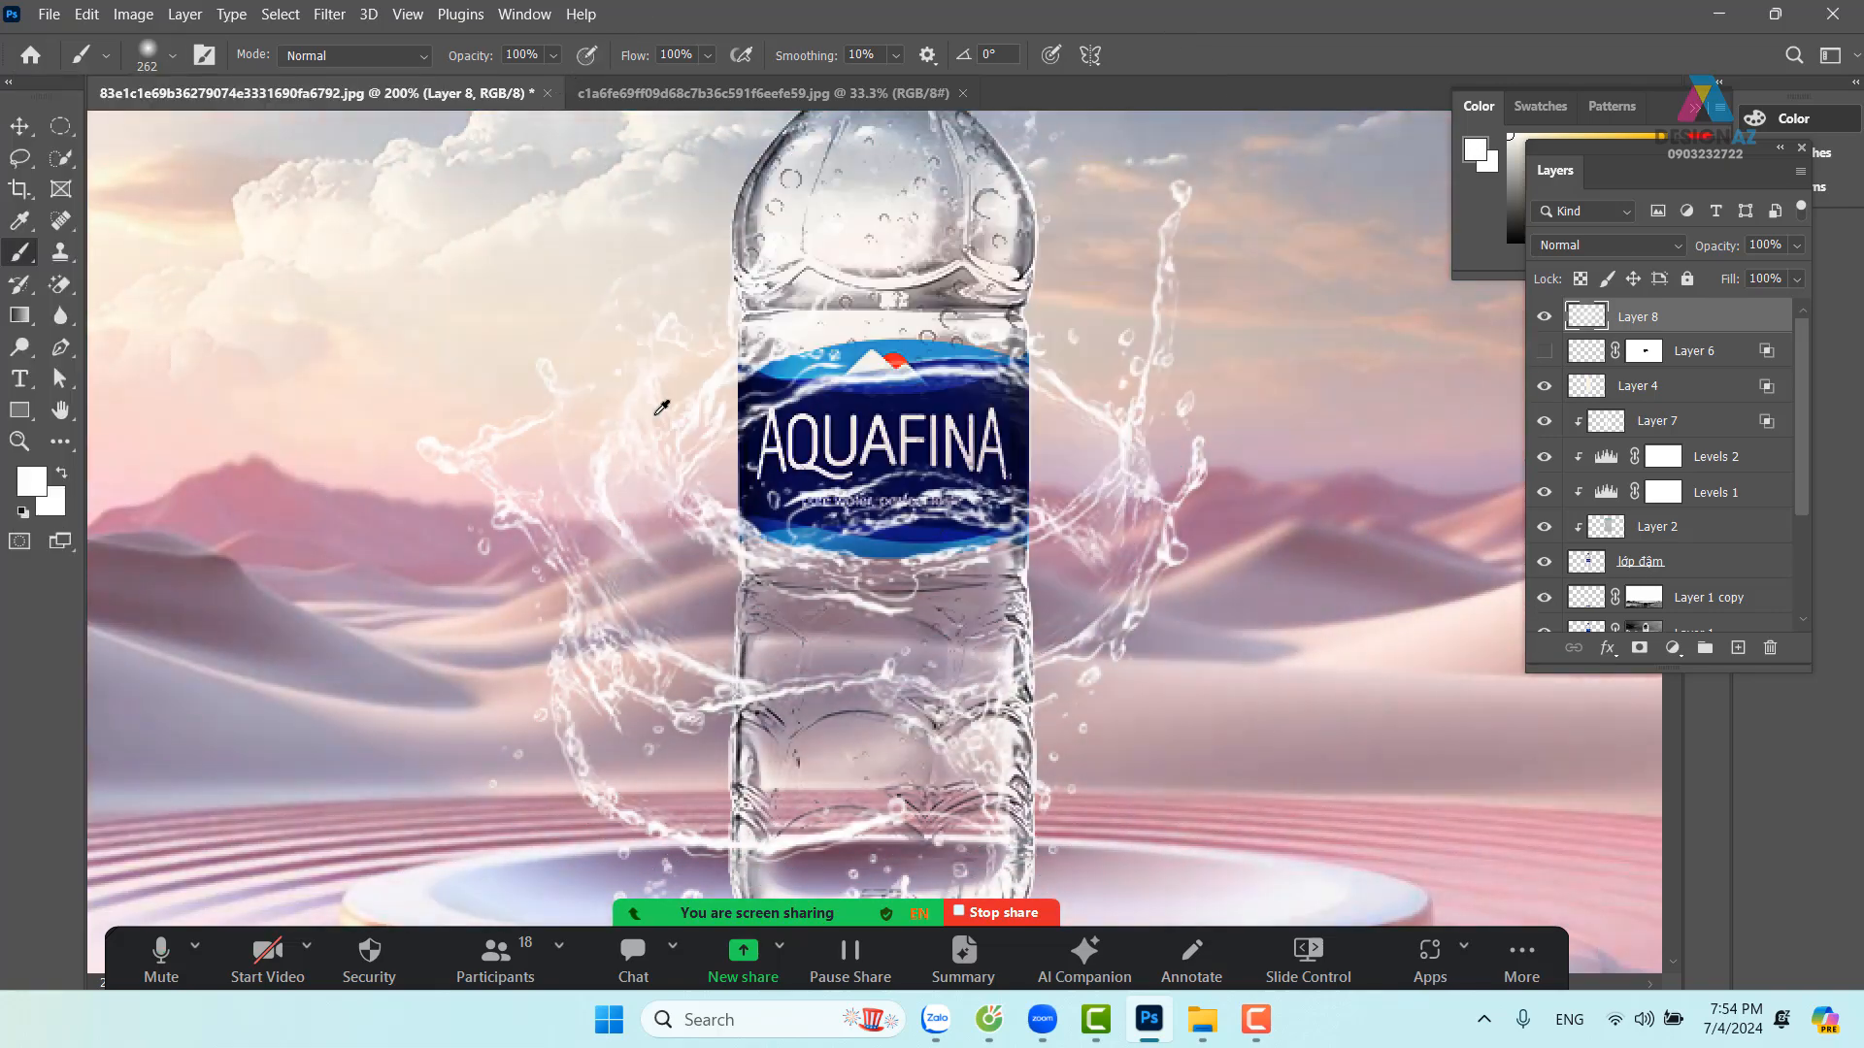
right_click(889, 388, "alt")
left_click_drag(889, 389, 777, 392)
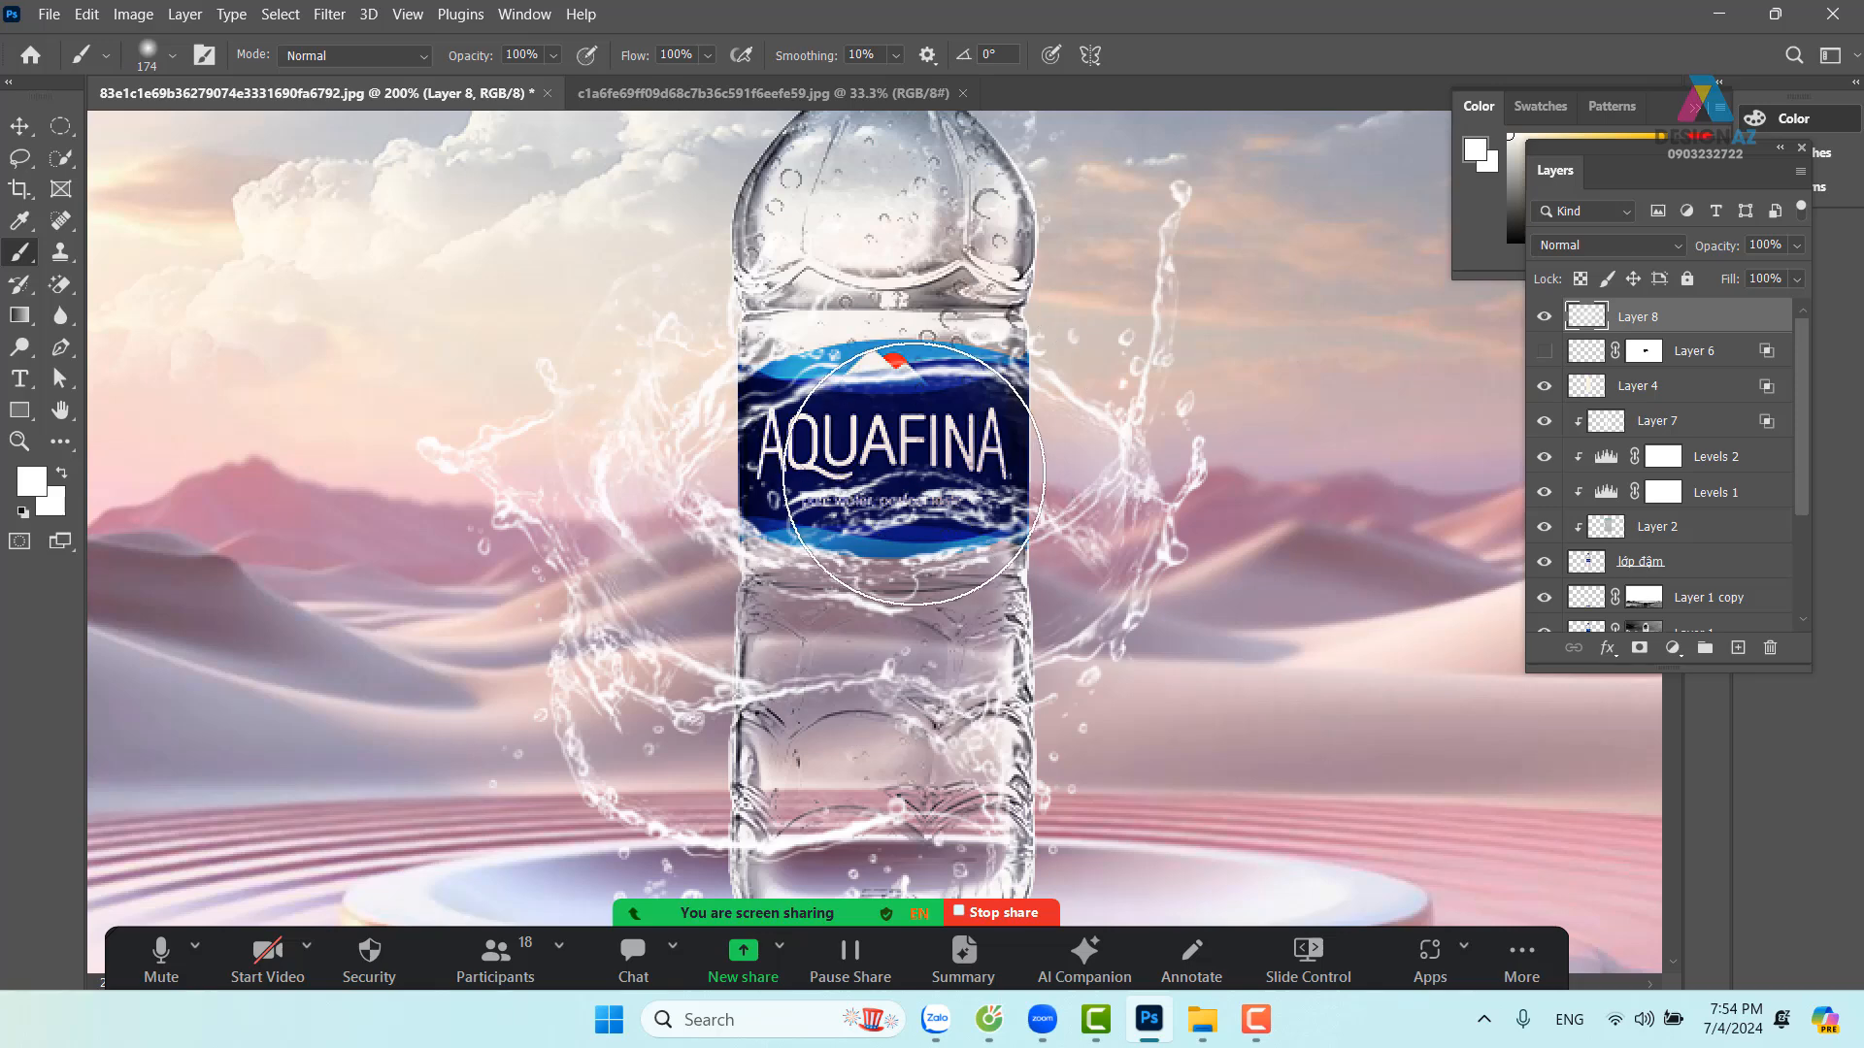
right_click(898, 452, "alt")
left_click_drag(898, 451, 837, 452)
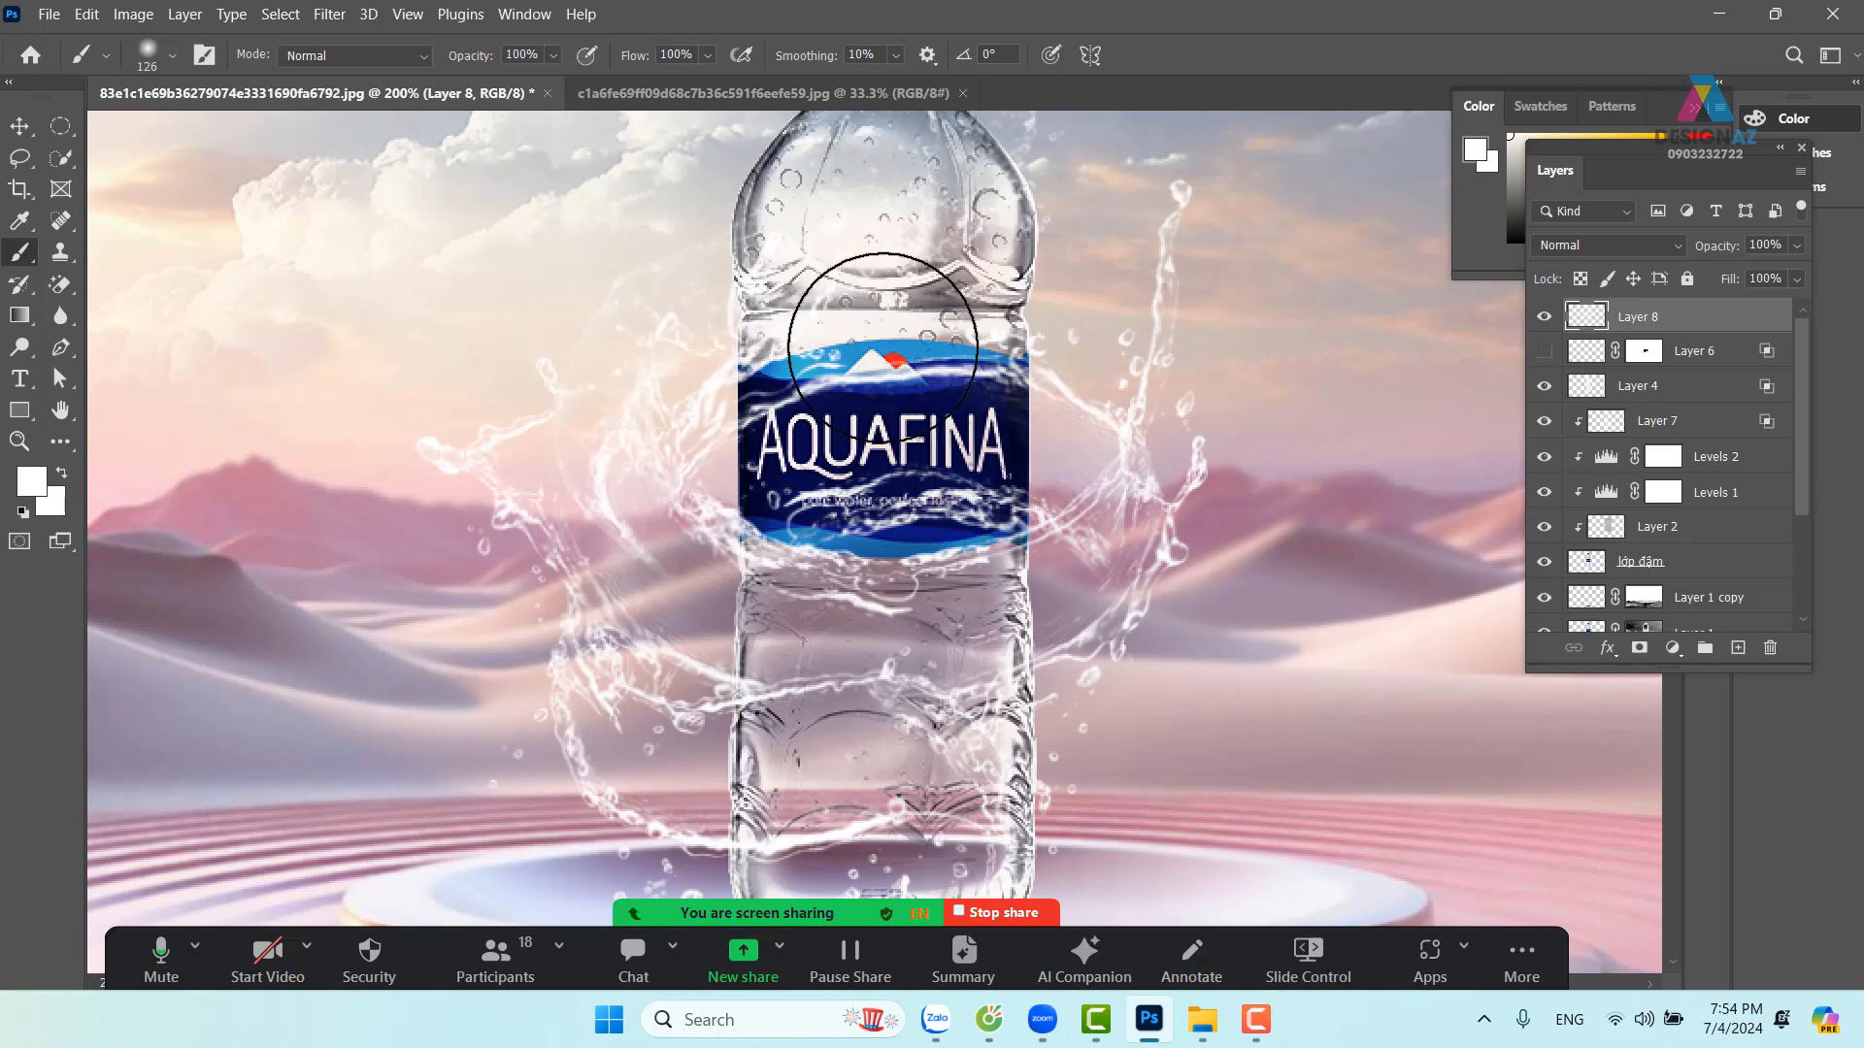
Set the foreground to near-black 010101, mask Layer 8, and paint out splash over the label
left_click(32, 482)
left_click_drag(964, 516, 762, 673)
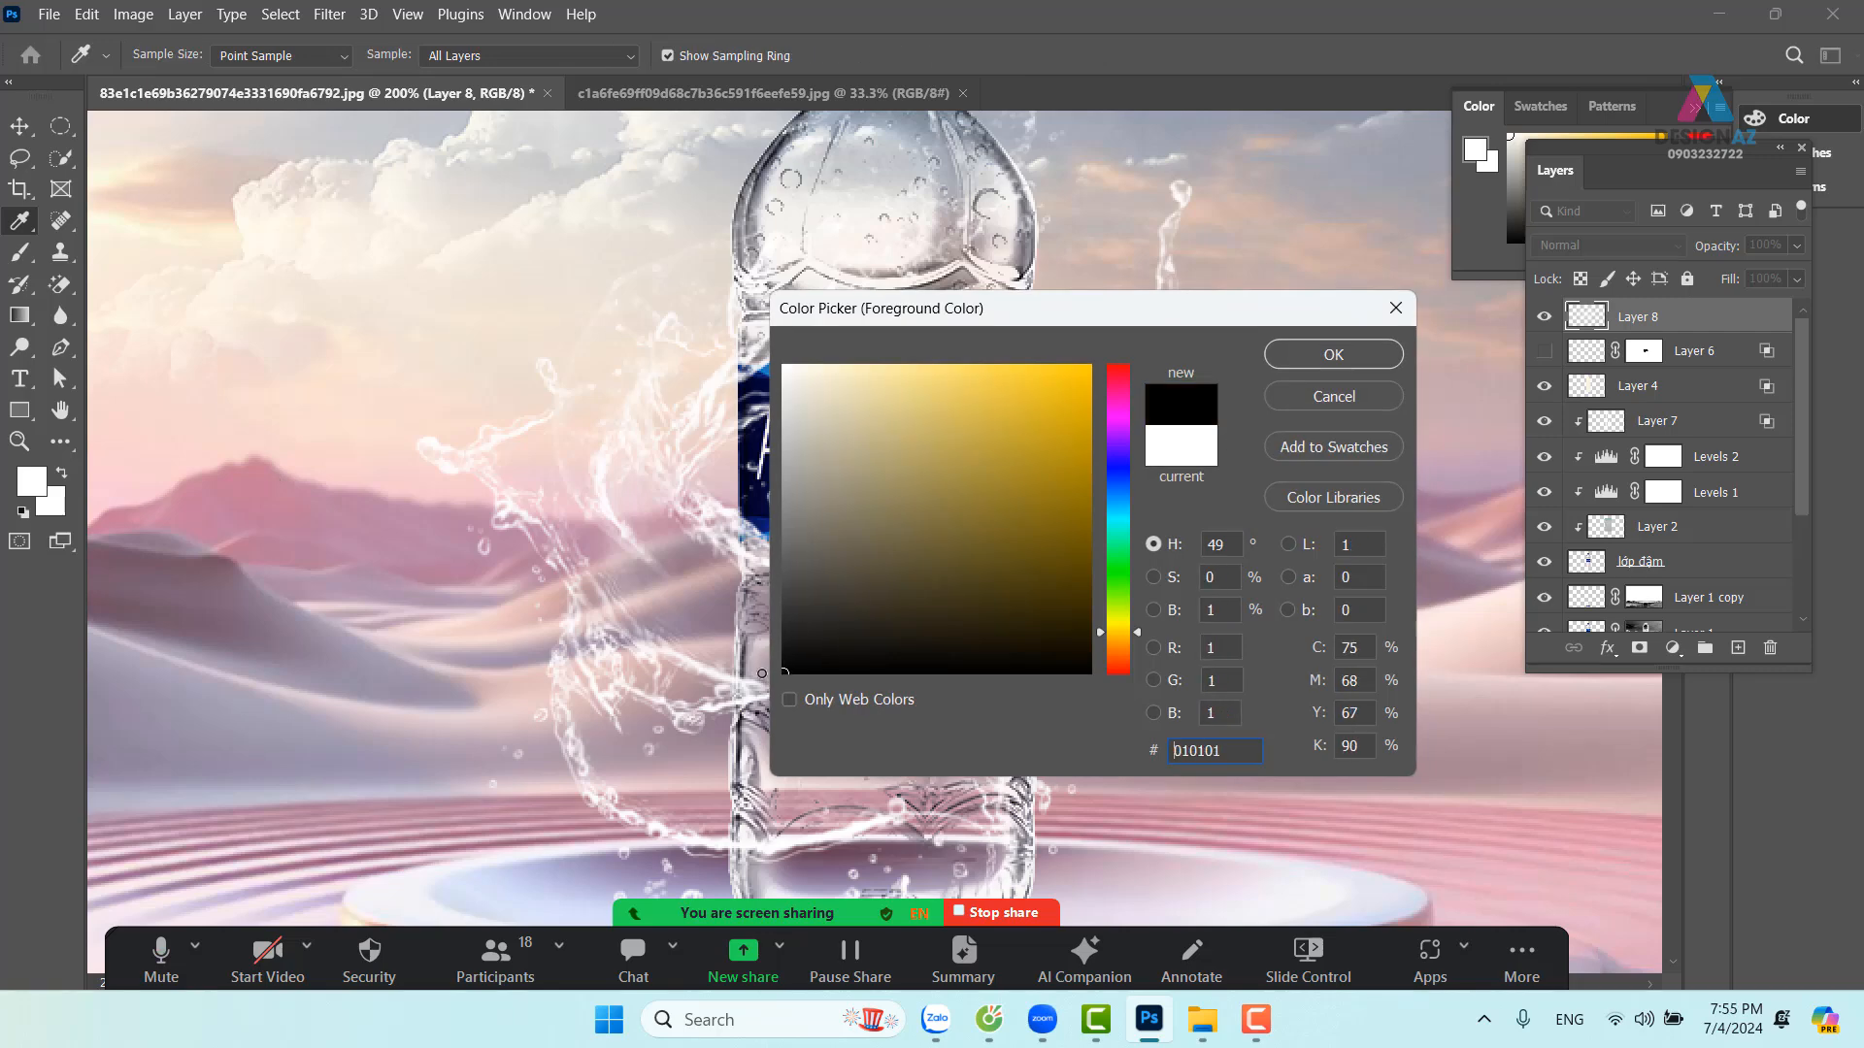
left_click(1354, 353)
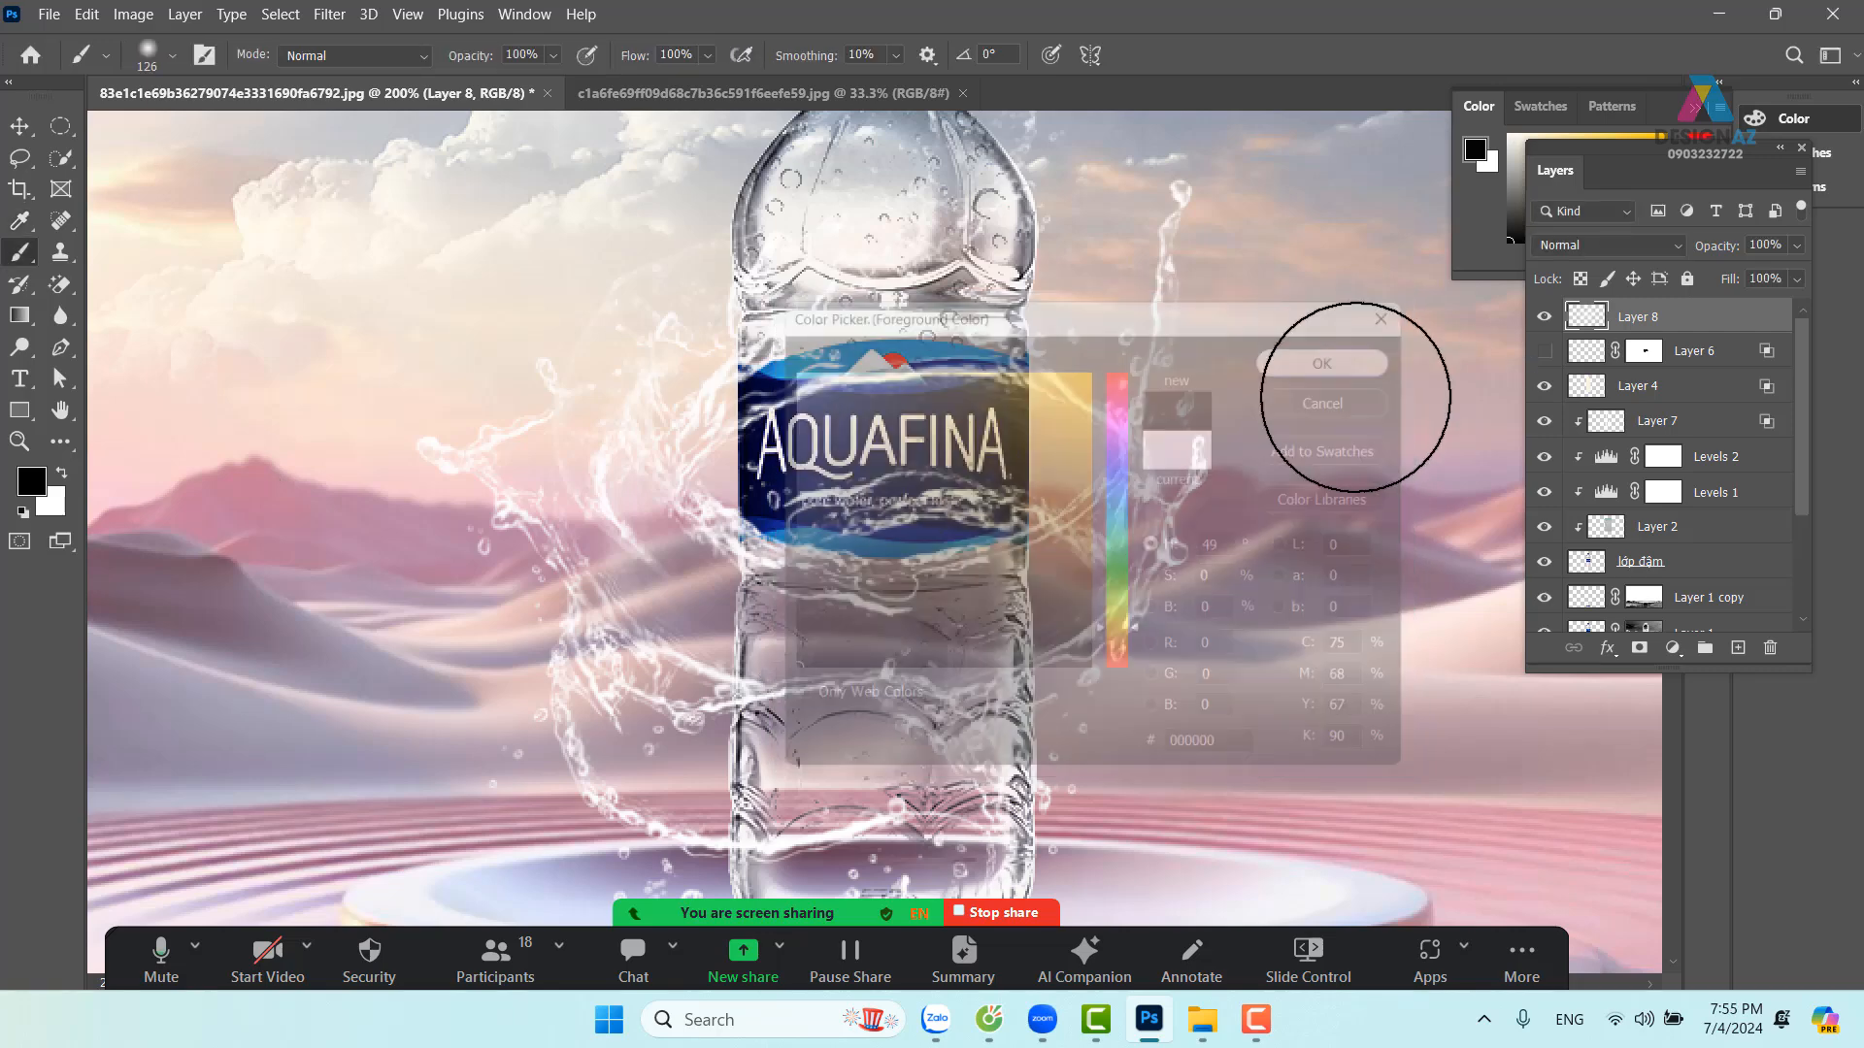
left_click(1640, 648)
mouse_move(855, 405)
left_mouse_down()
mouse_move(855, 316)
mouse_move(844, 422)
mouse_move(830, 367)
mouse_move(847, 387)
mouse_move(933, 304)
mouse_move(937, 367)
mouse_move(933, 249)
mouse_move(931, 320)
mouse_move(894, 344)
left_mouse_up()
left_click_drag(936, 452, 924, 333)
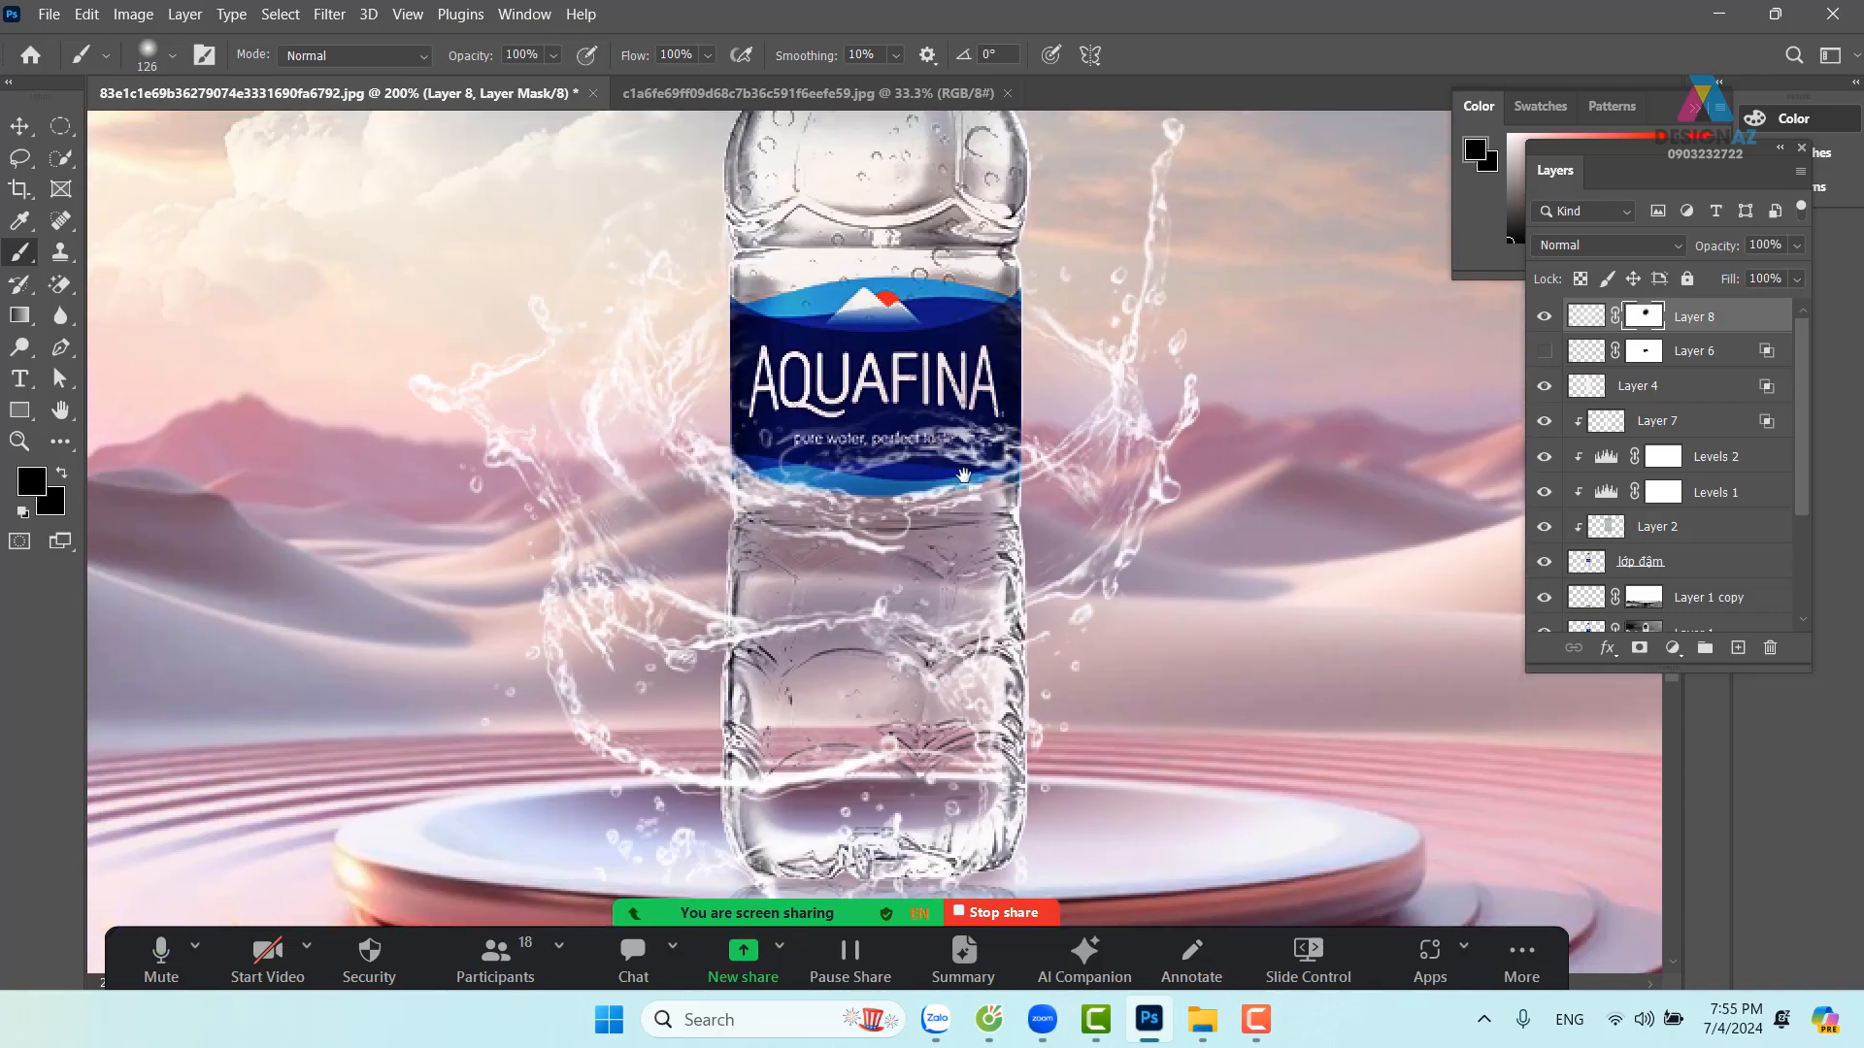
key("ctrl+minus")
key("ctrl+minus")
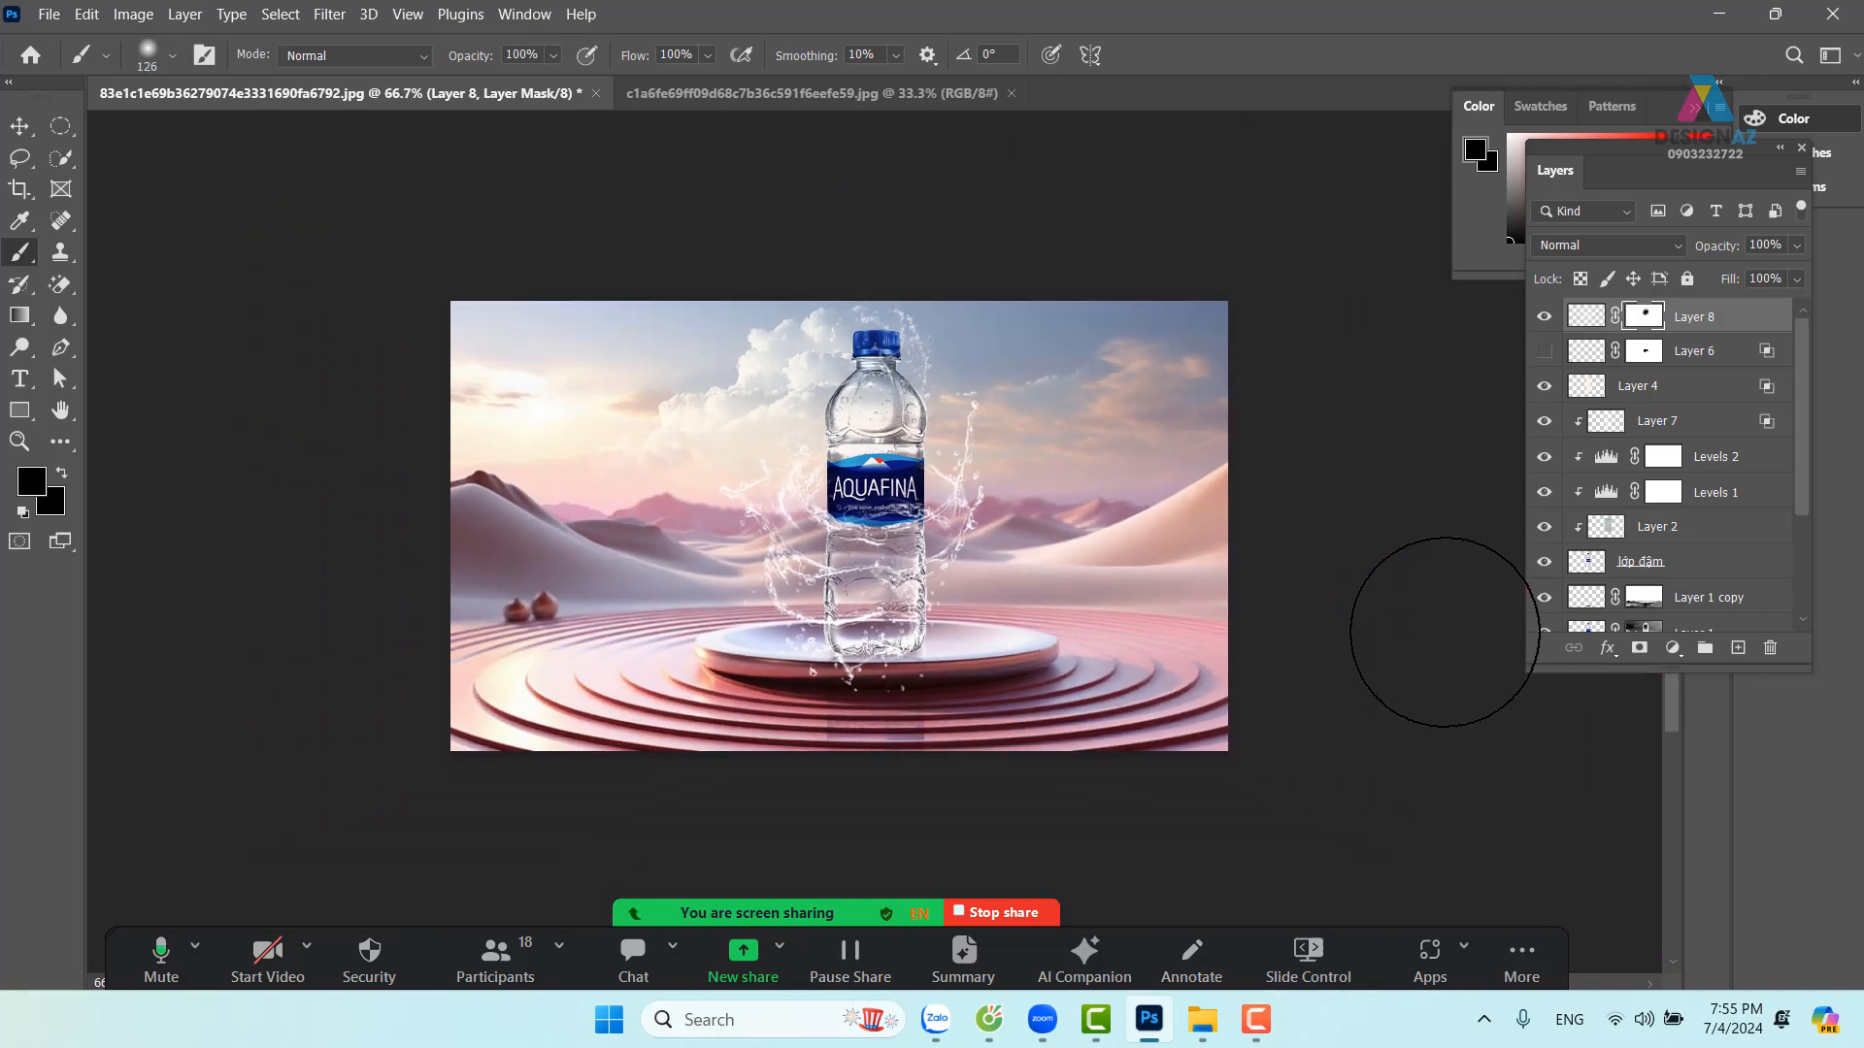
key("ctrl+plus")
key("ctrl+plus")
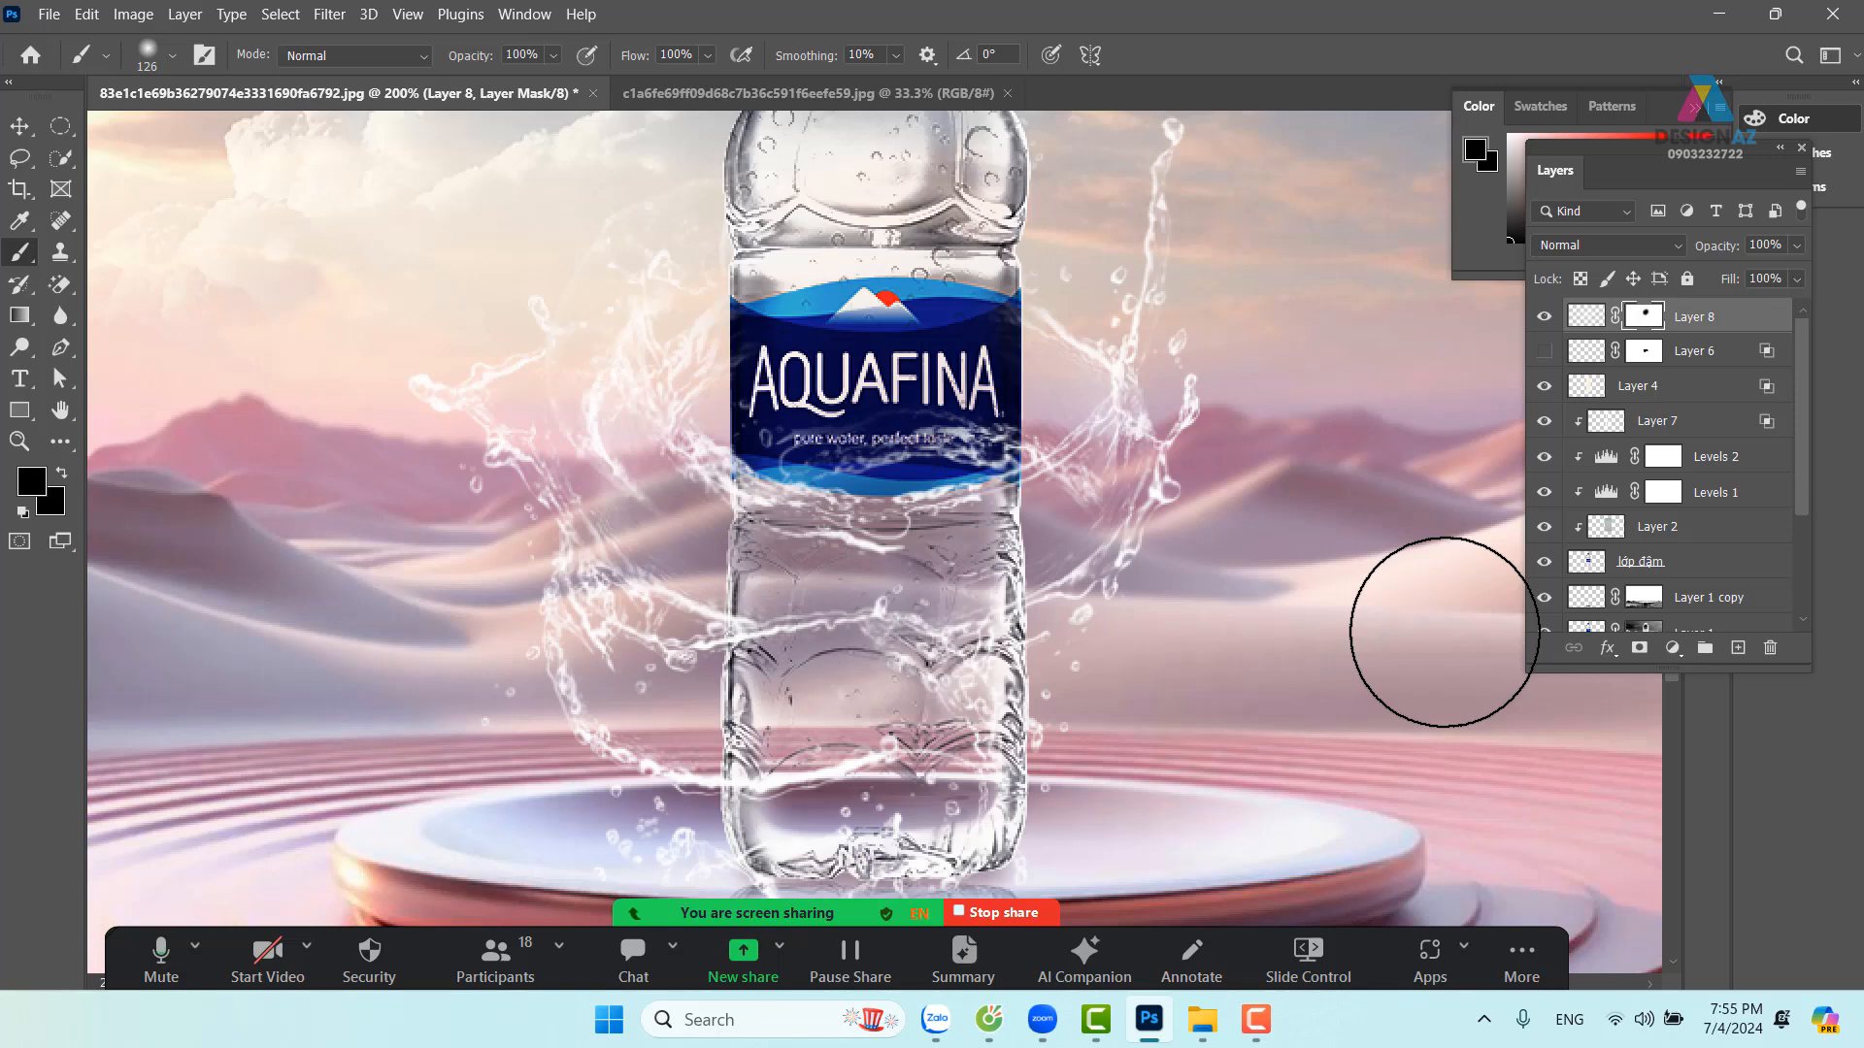
key("ctrl+minus")
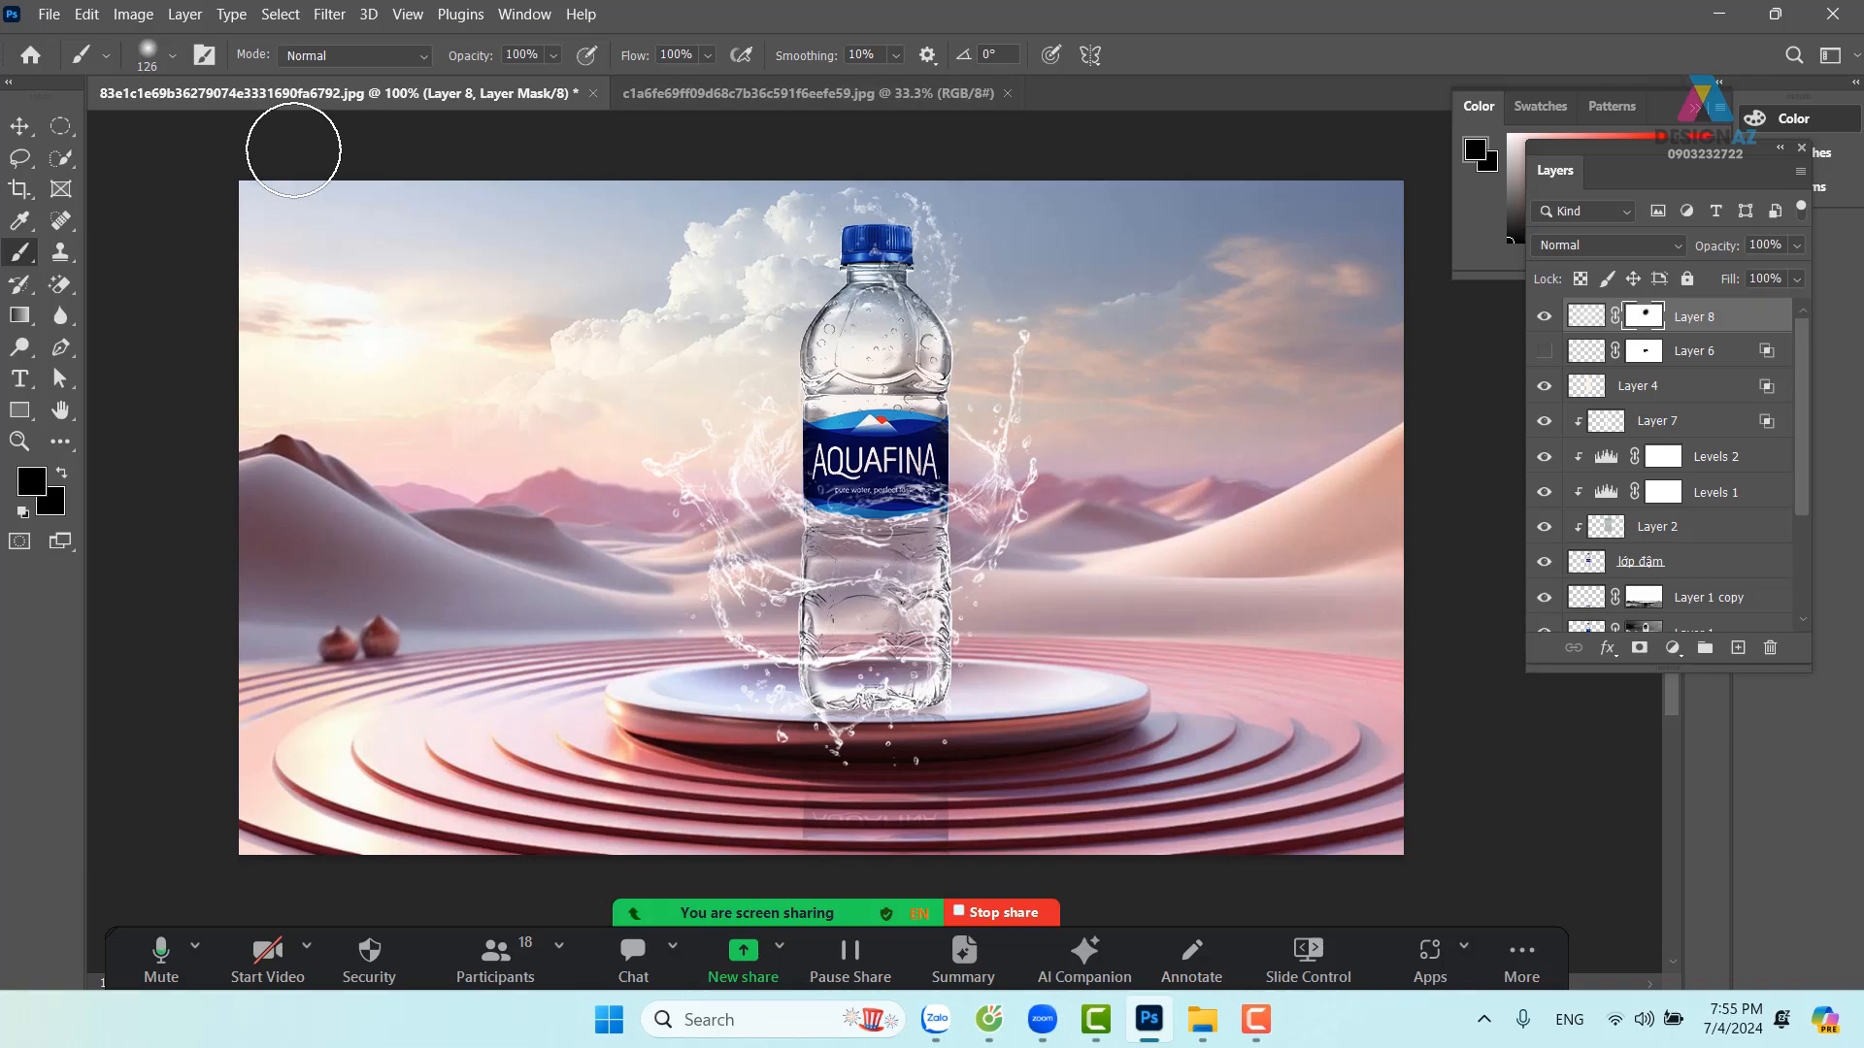
Open Aquafina-logo.png from the 'hình tròn' folder via the pasted folder path
key("ctrl+o")
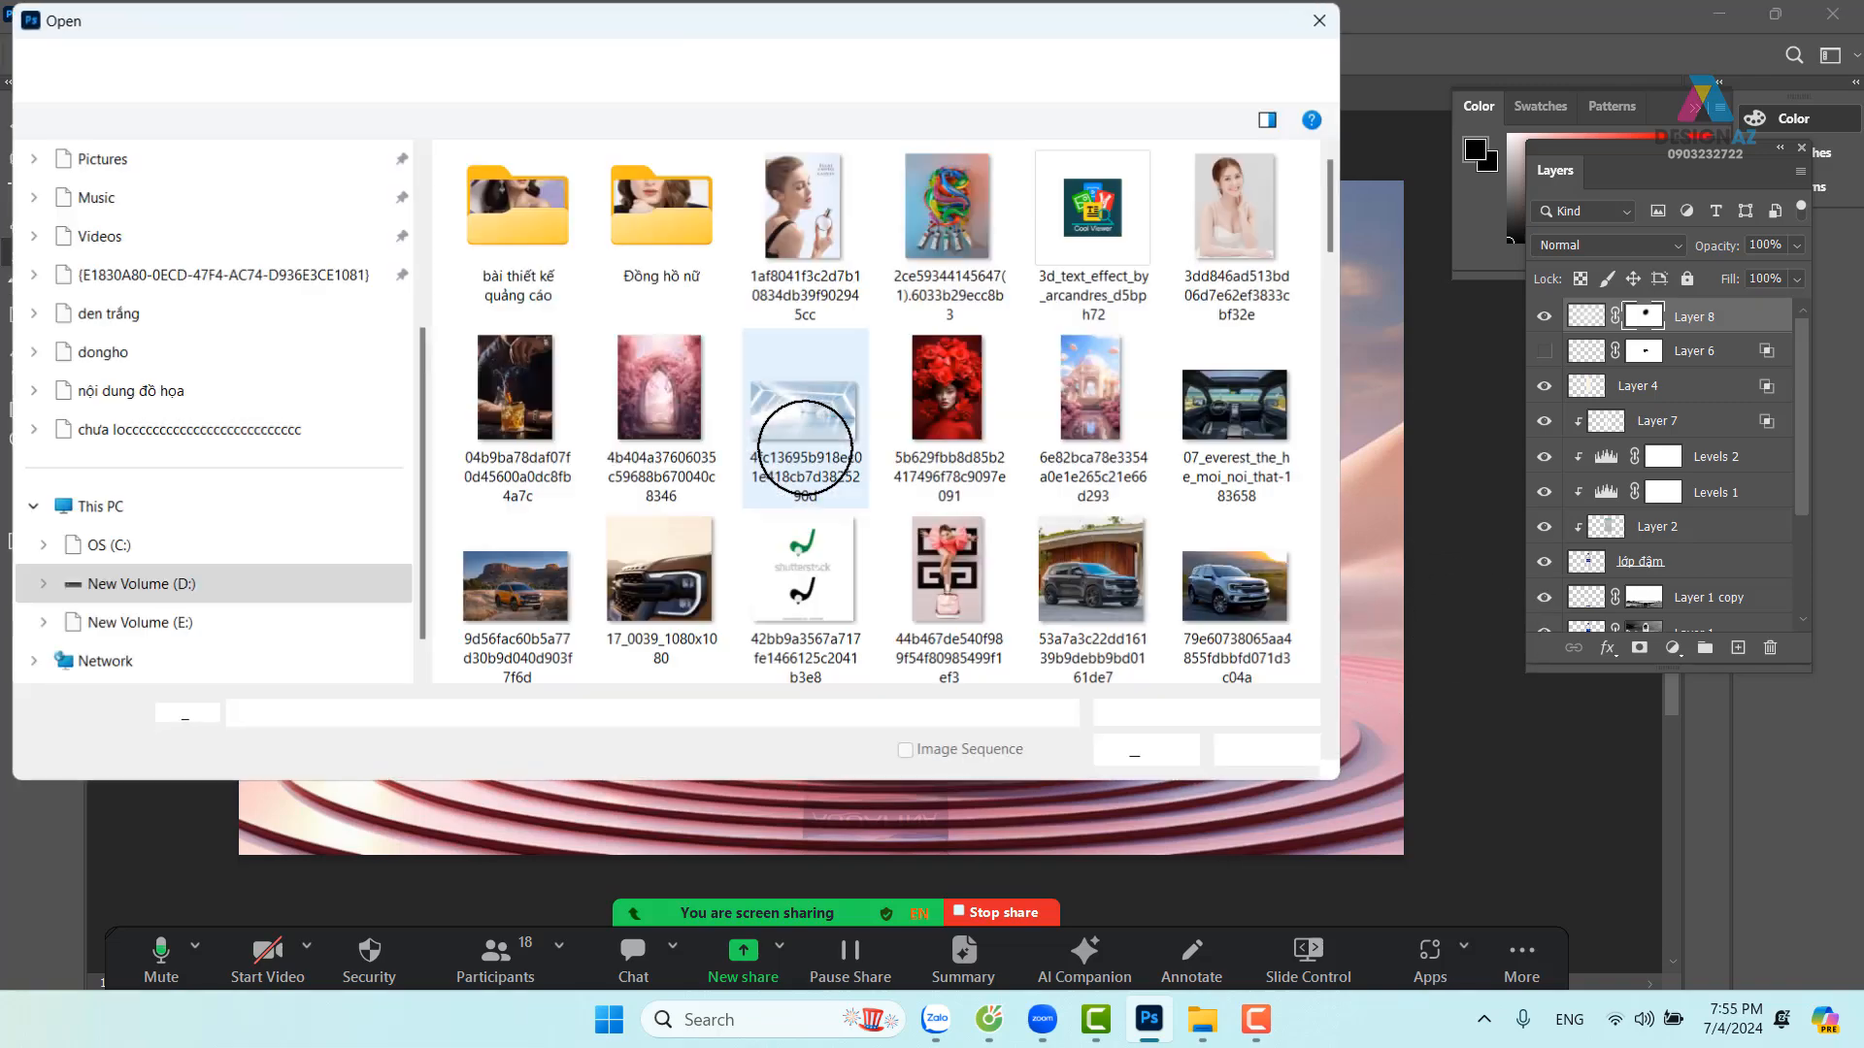
scroll(784, 455, "down", 15)
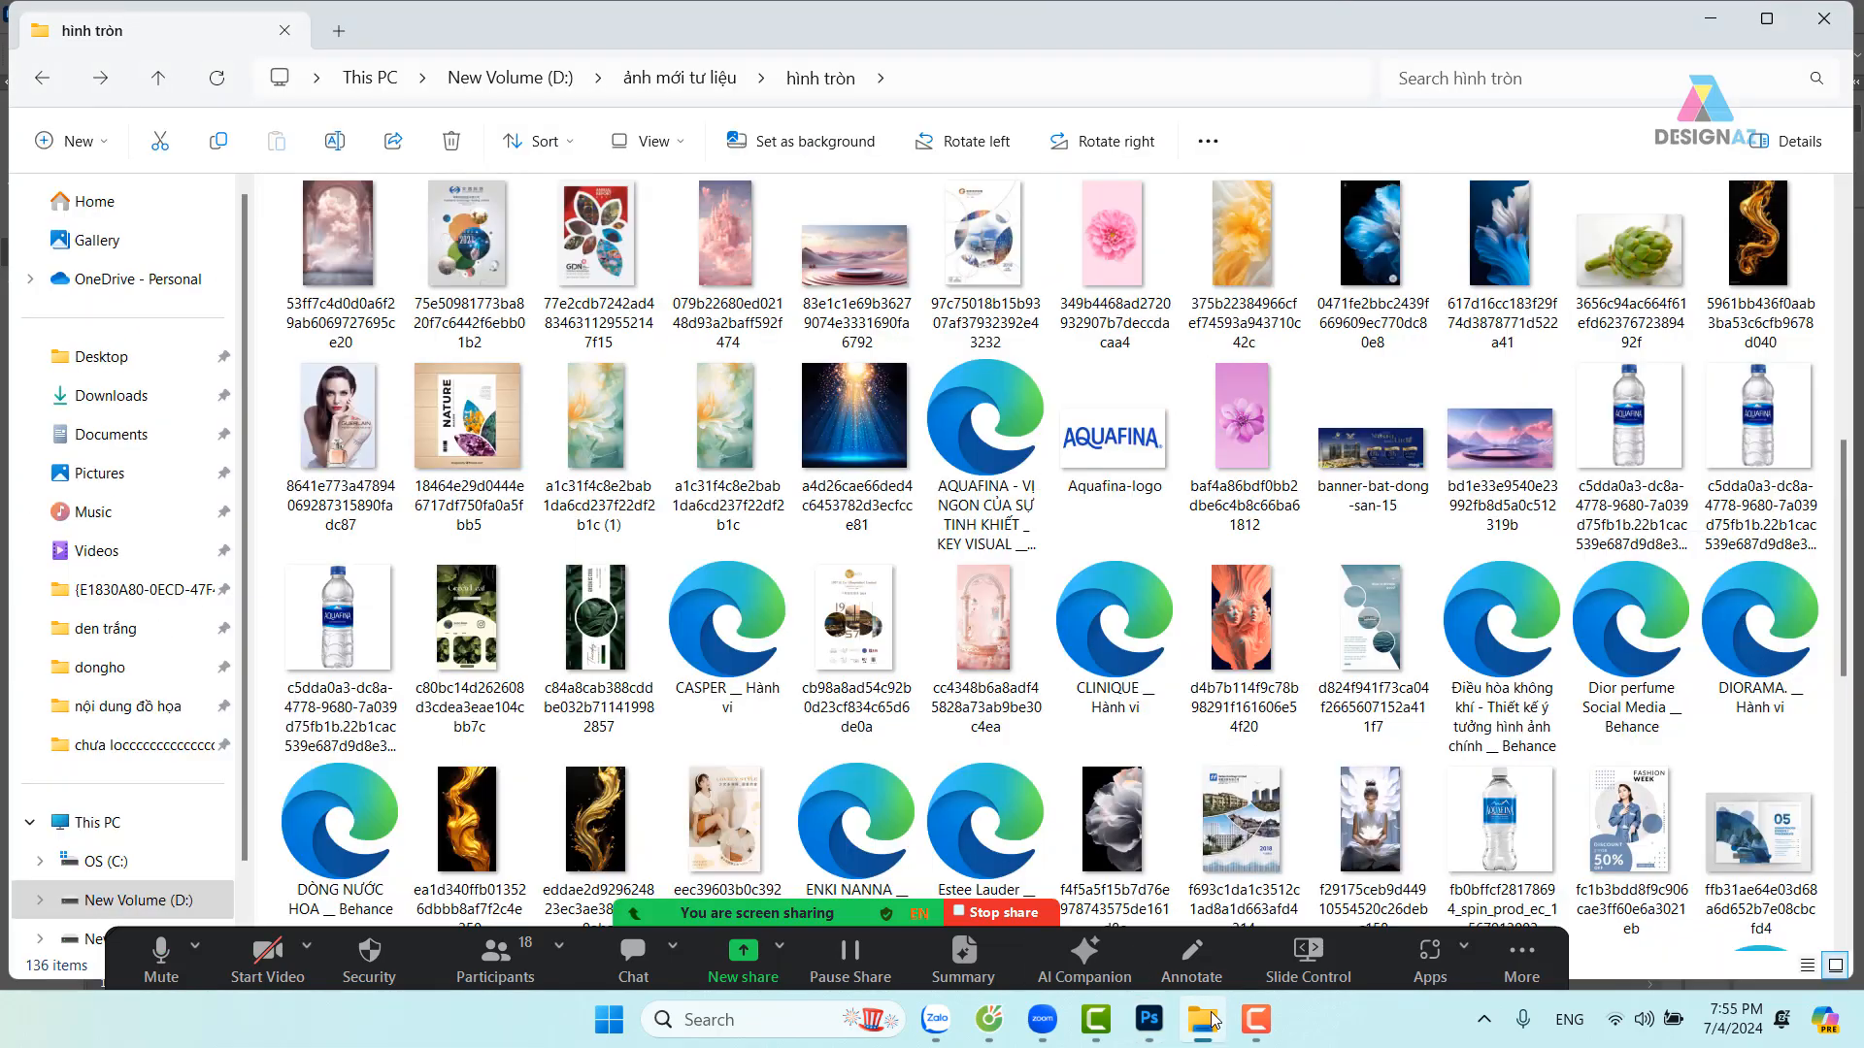
left_click(1201, 1020)
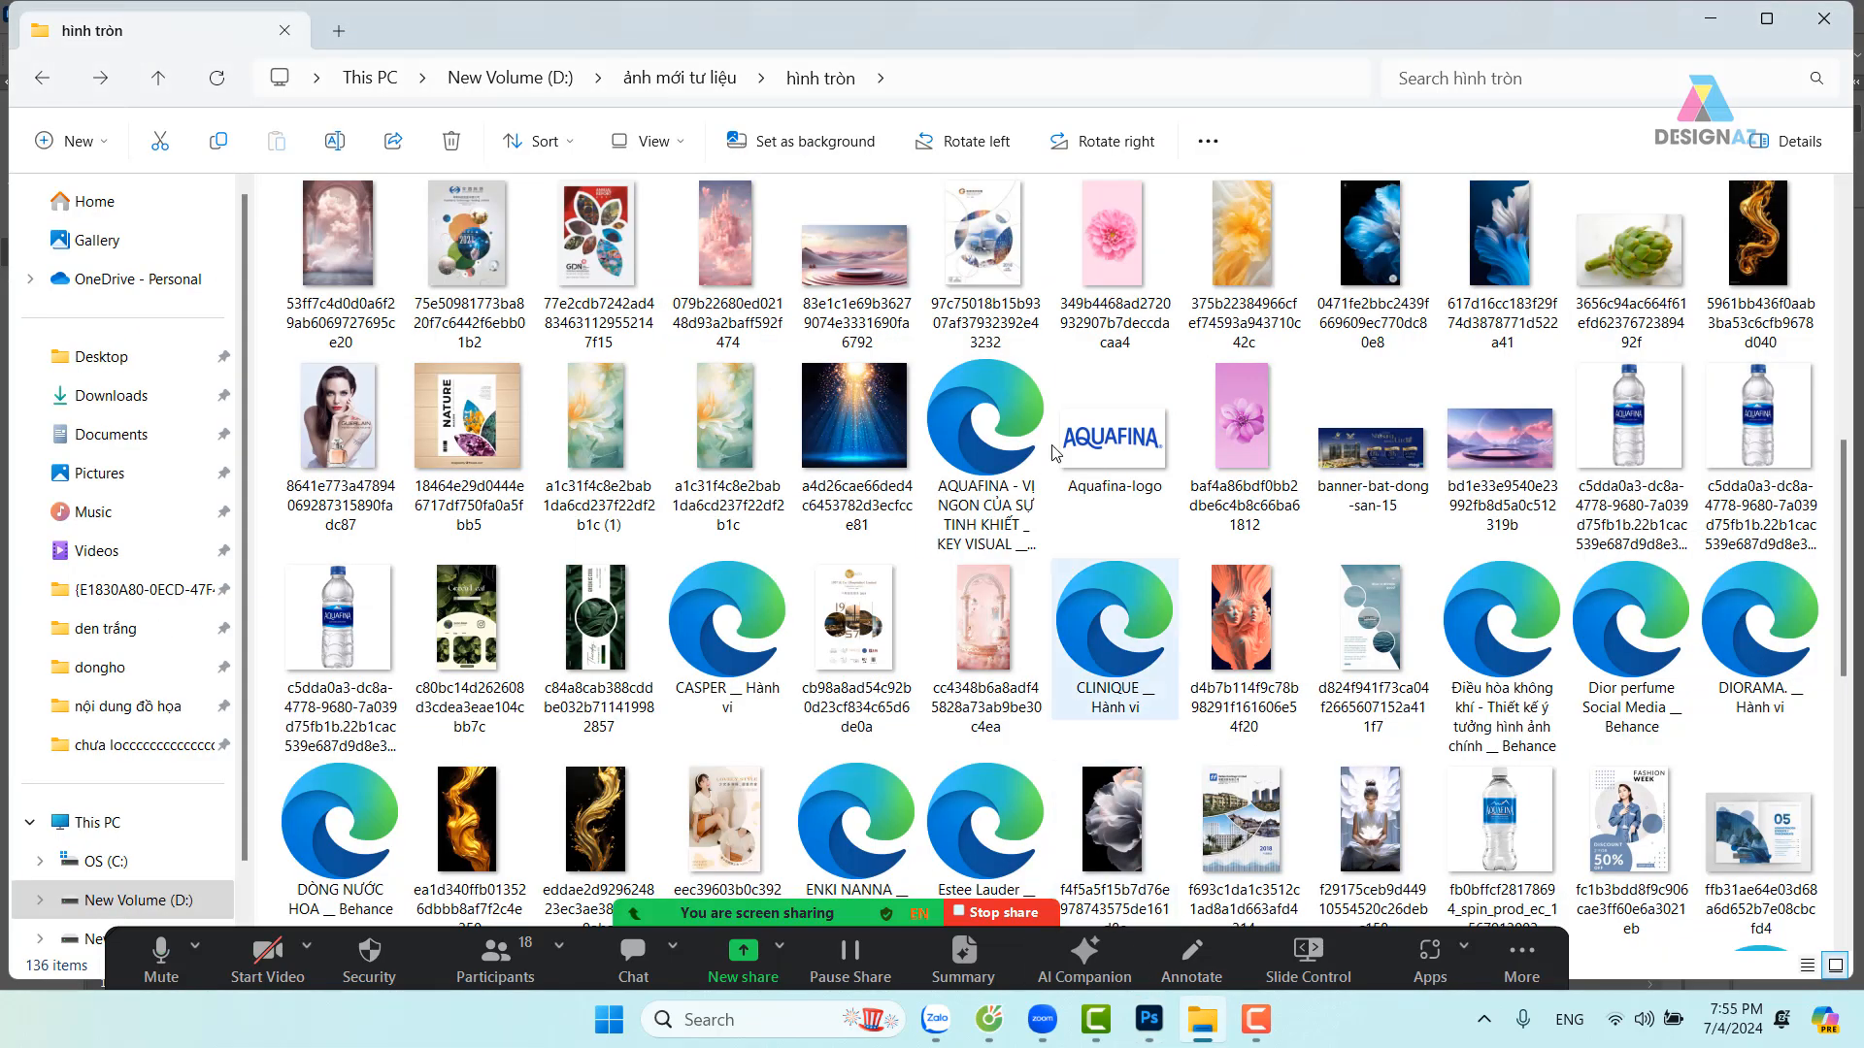
left_click(944, 76)
key("ctrl+c")
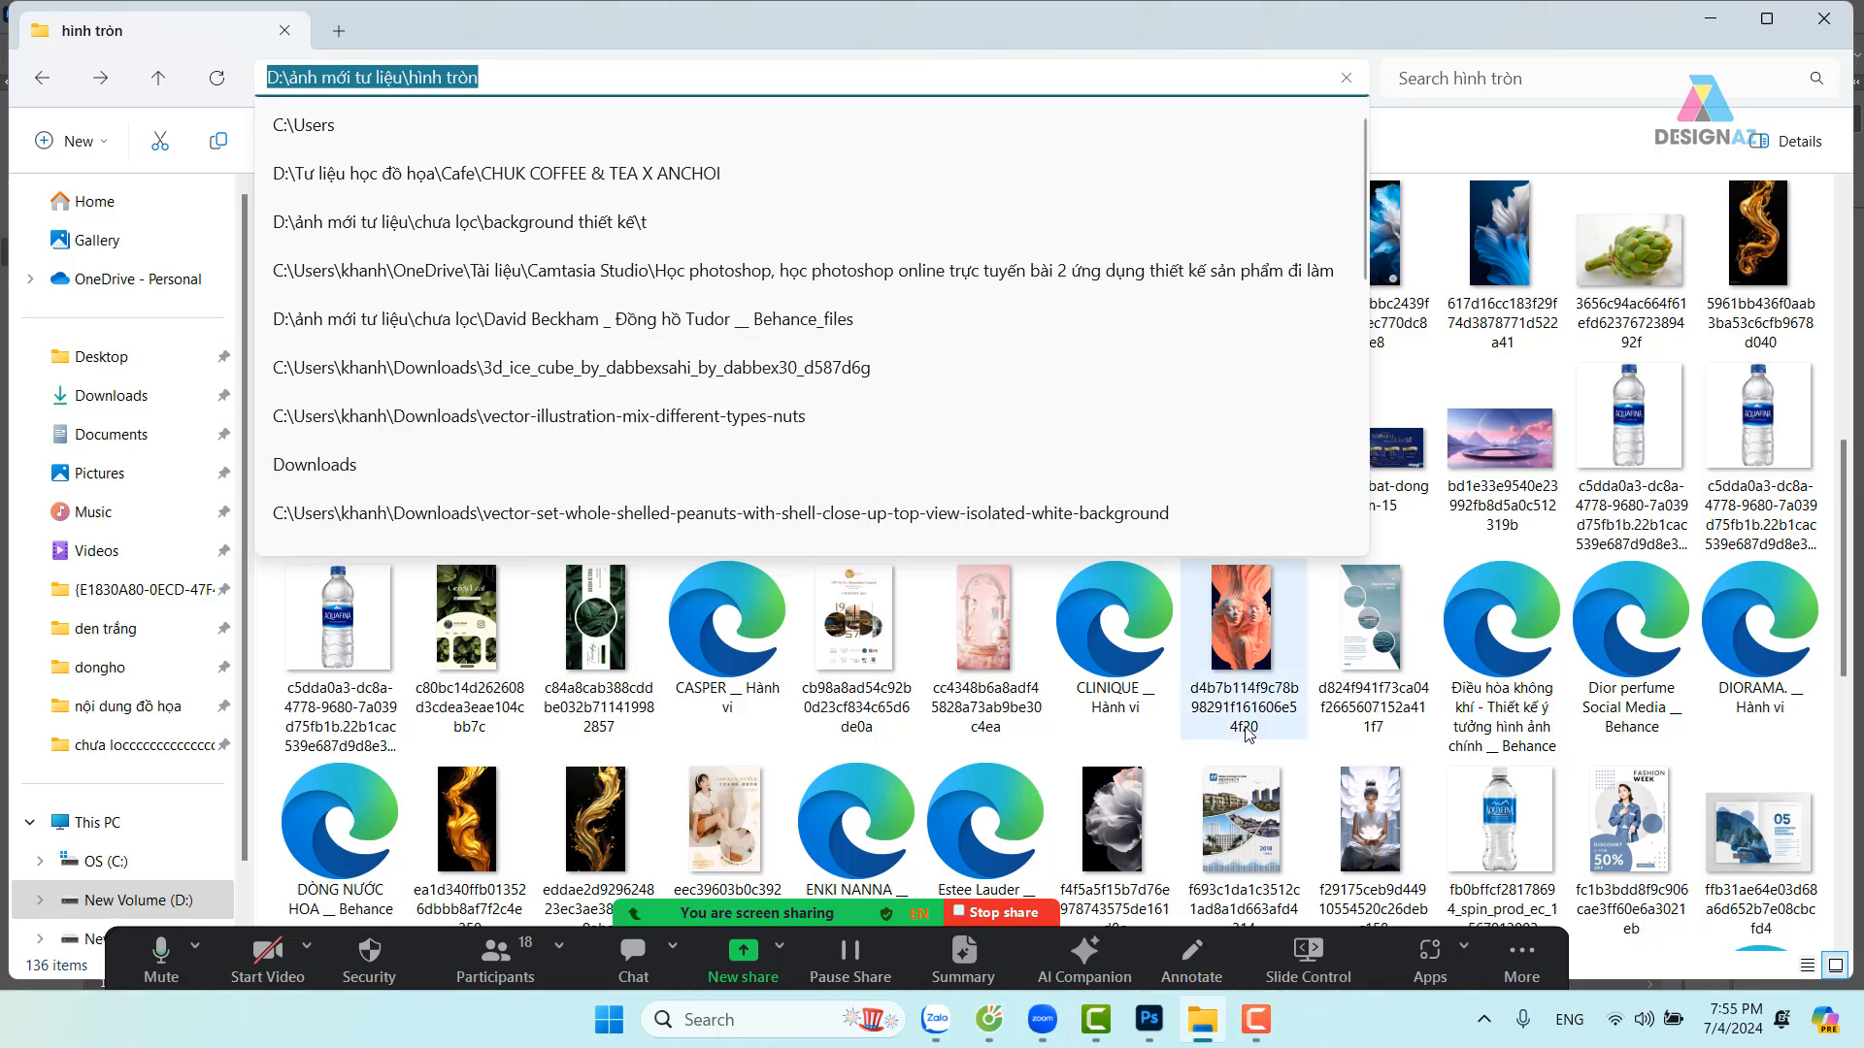
left_click(1149, 1019)
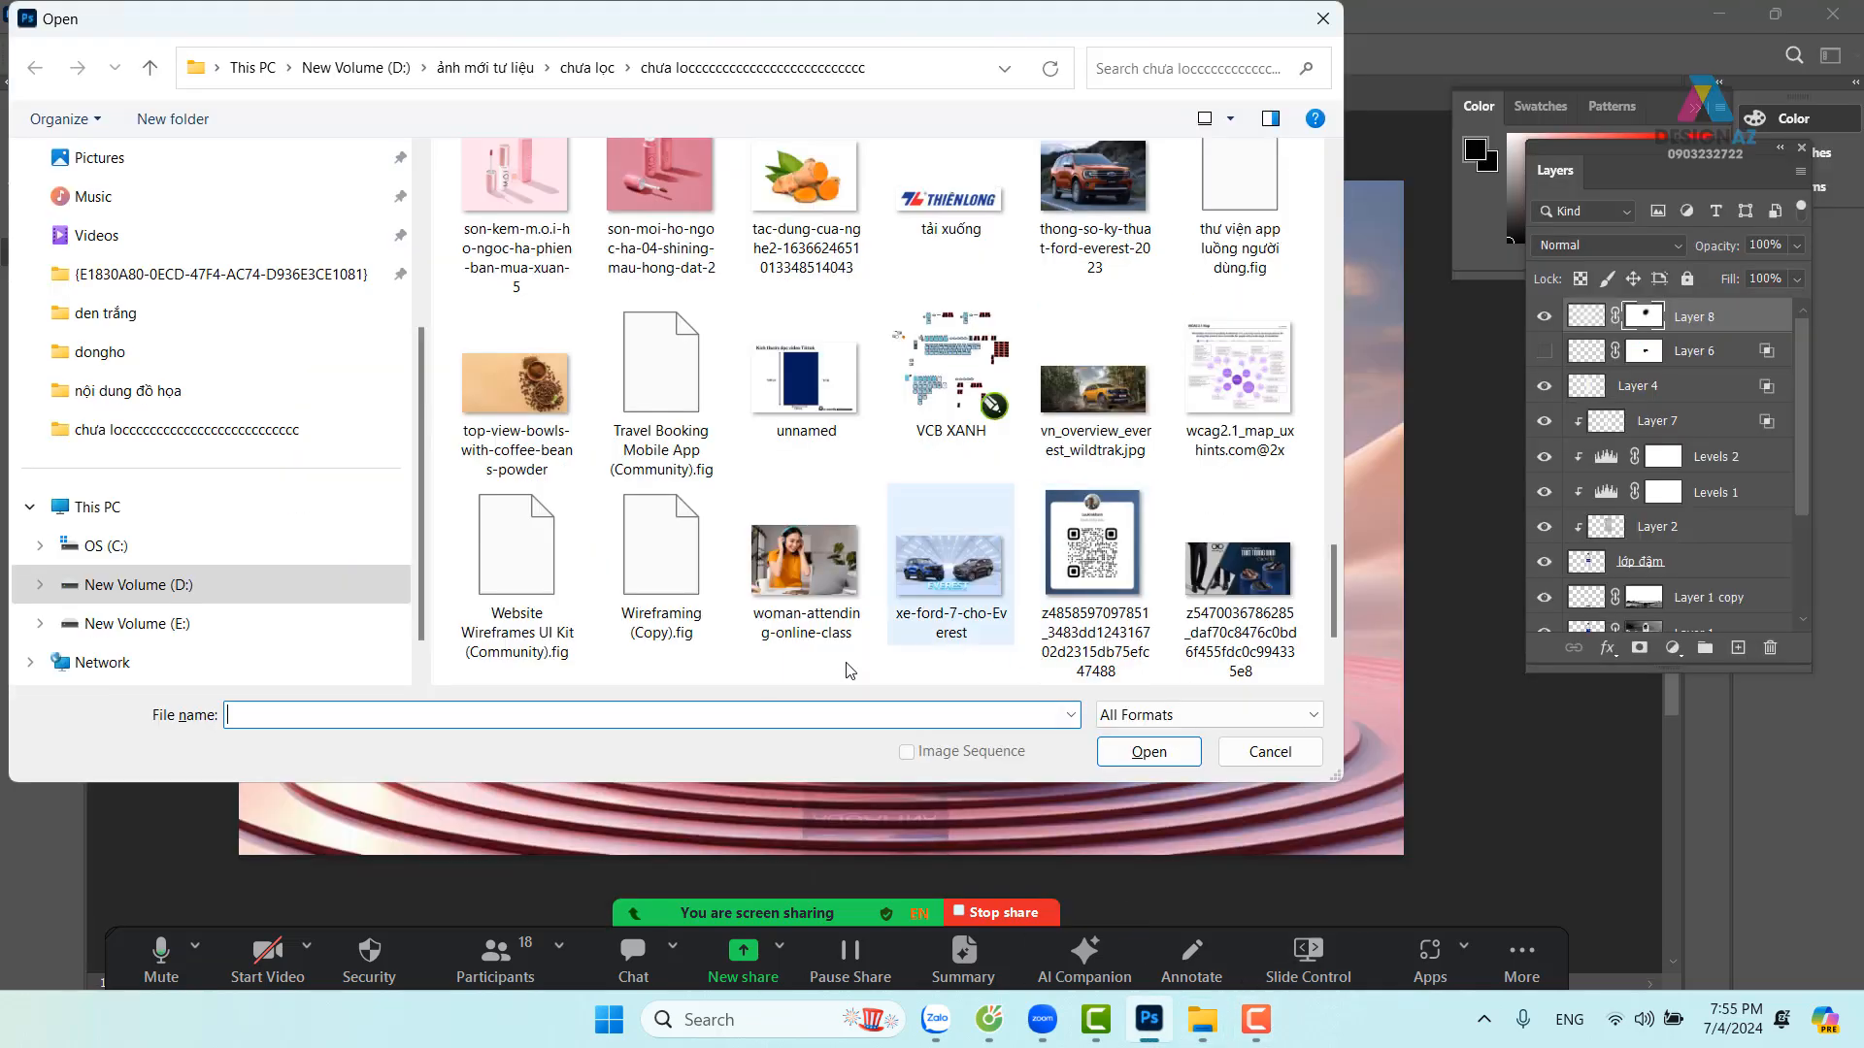
key("ctrl+v")
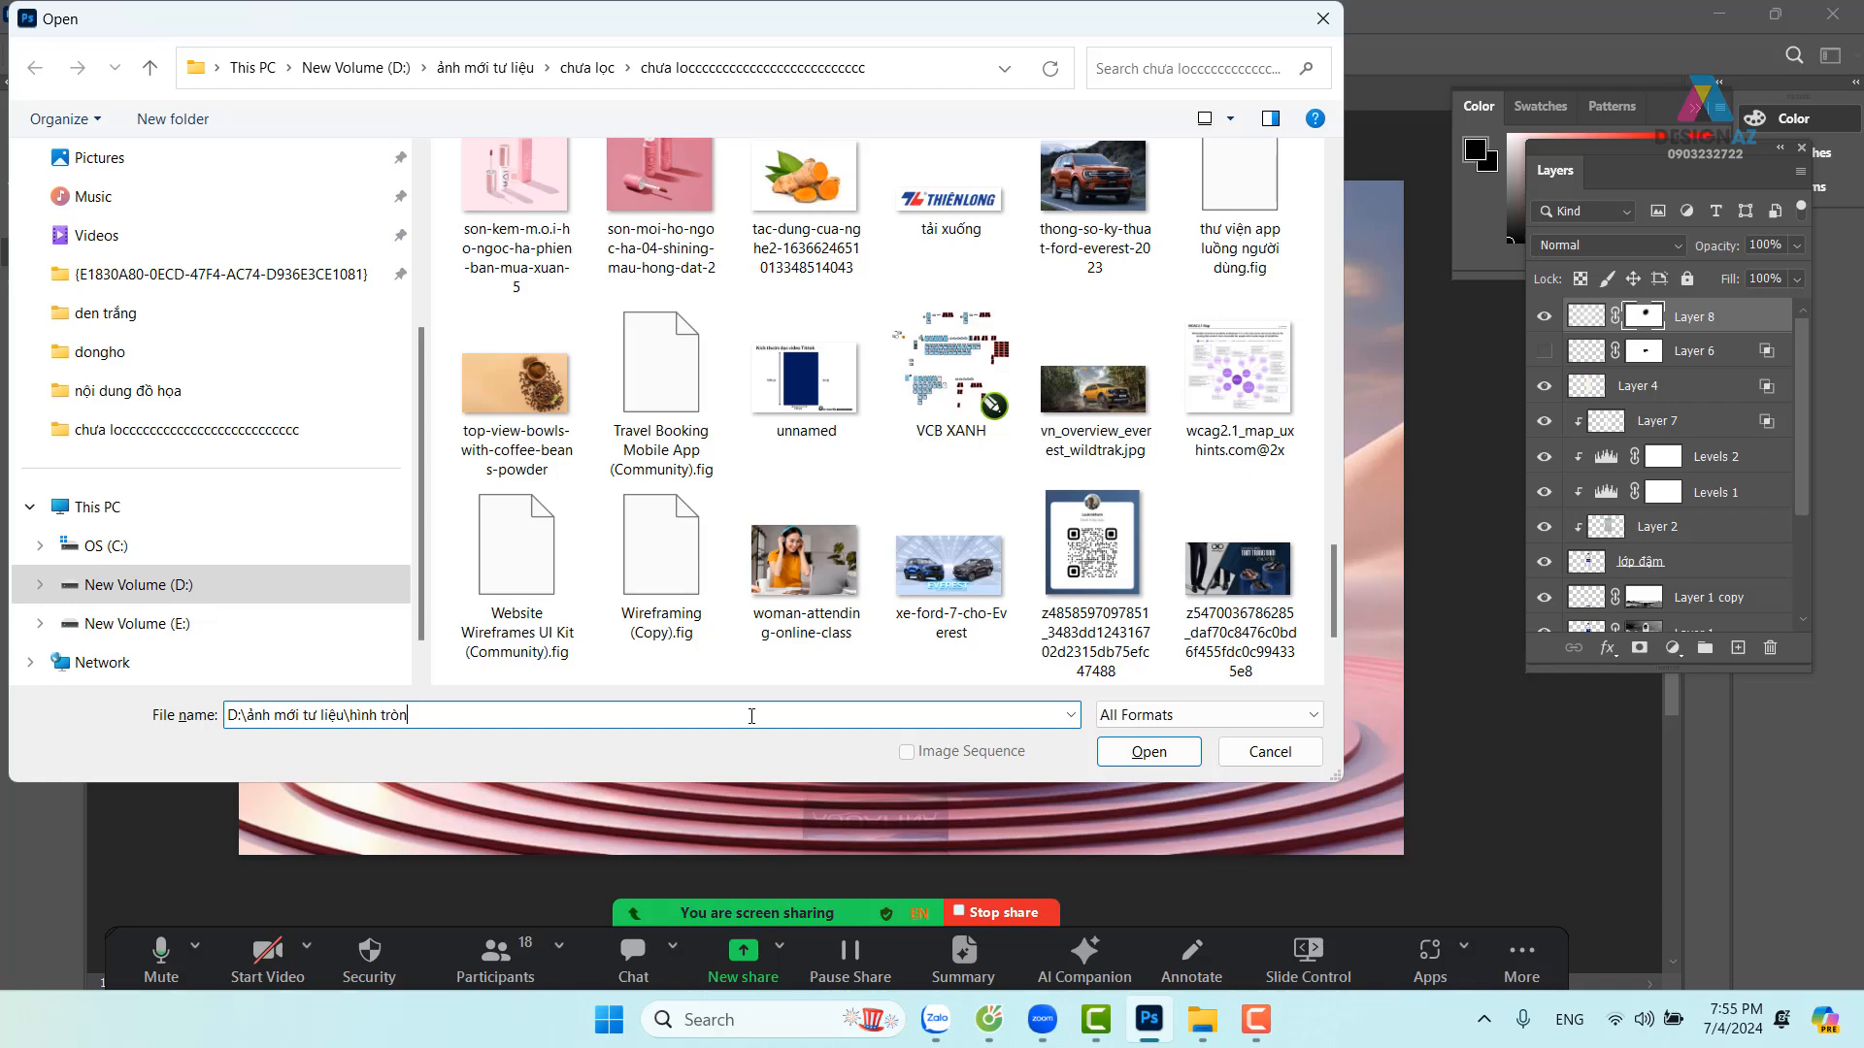
key("Return")
scroll(796, 496, "down", 10)
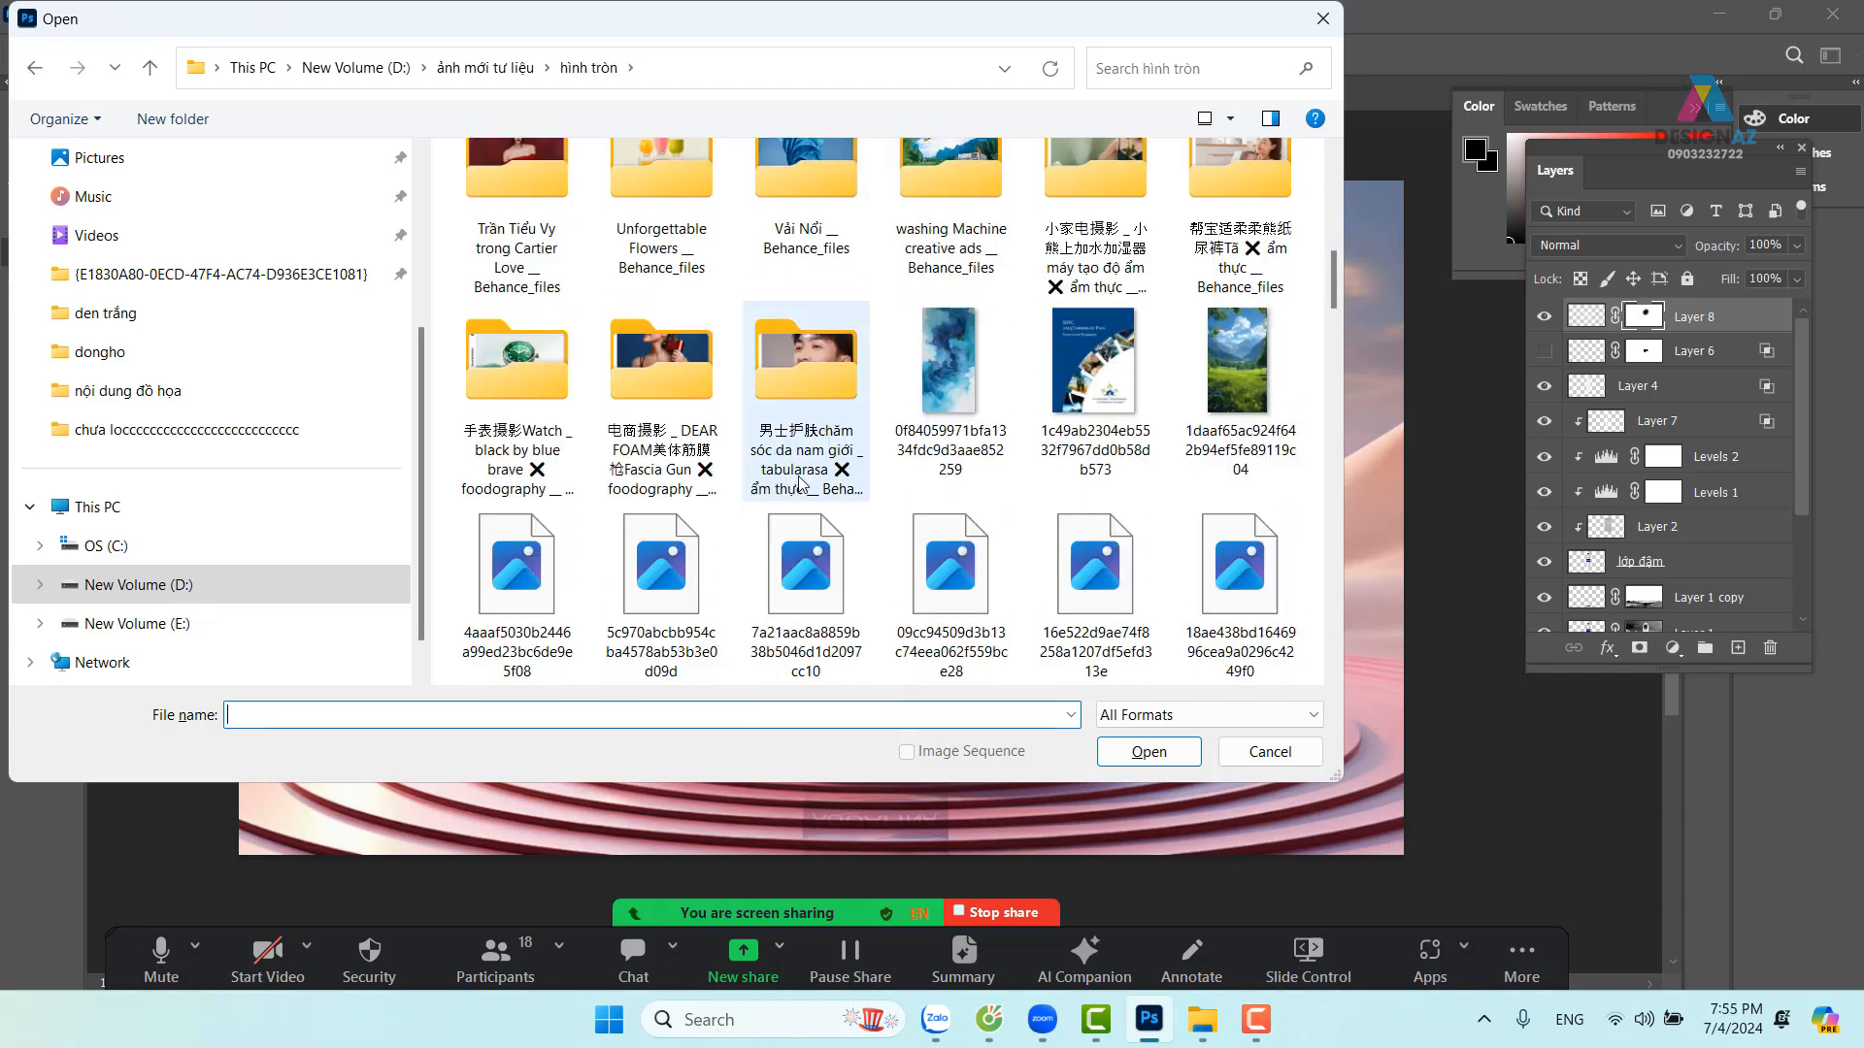
scroll(798, 480, "down", 8)
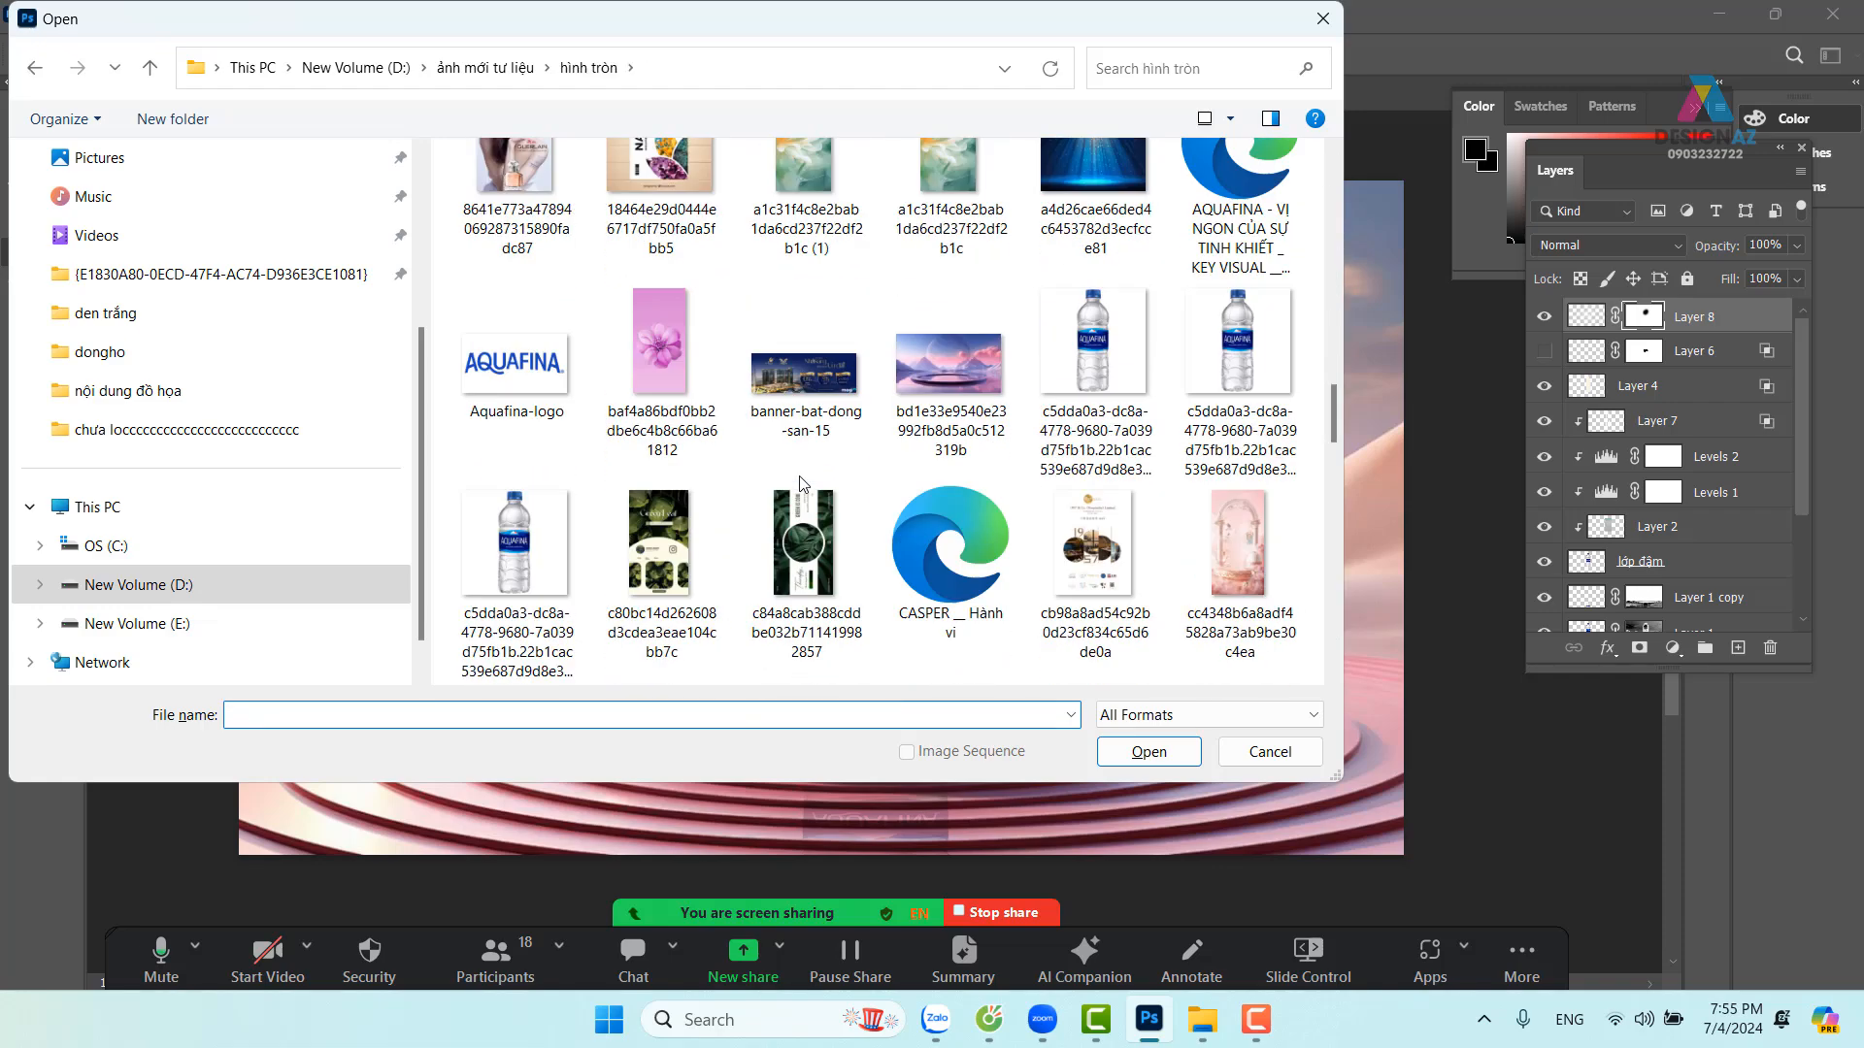
left_click(514, 363)
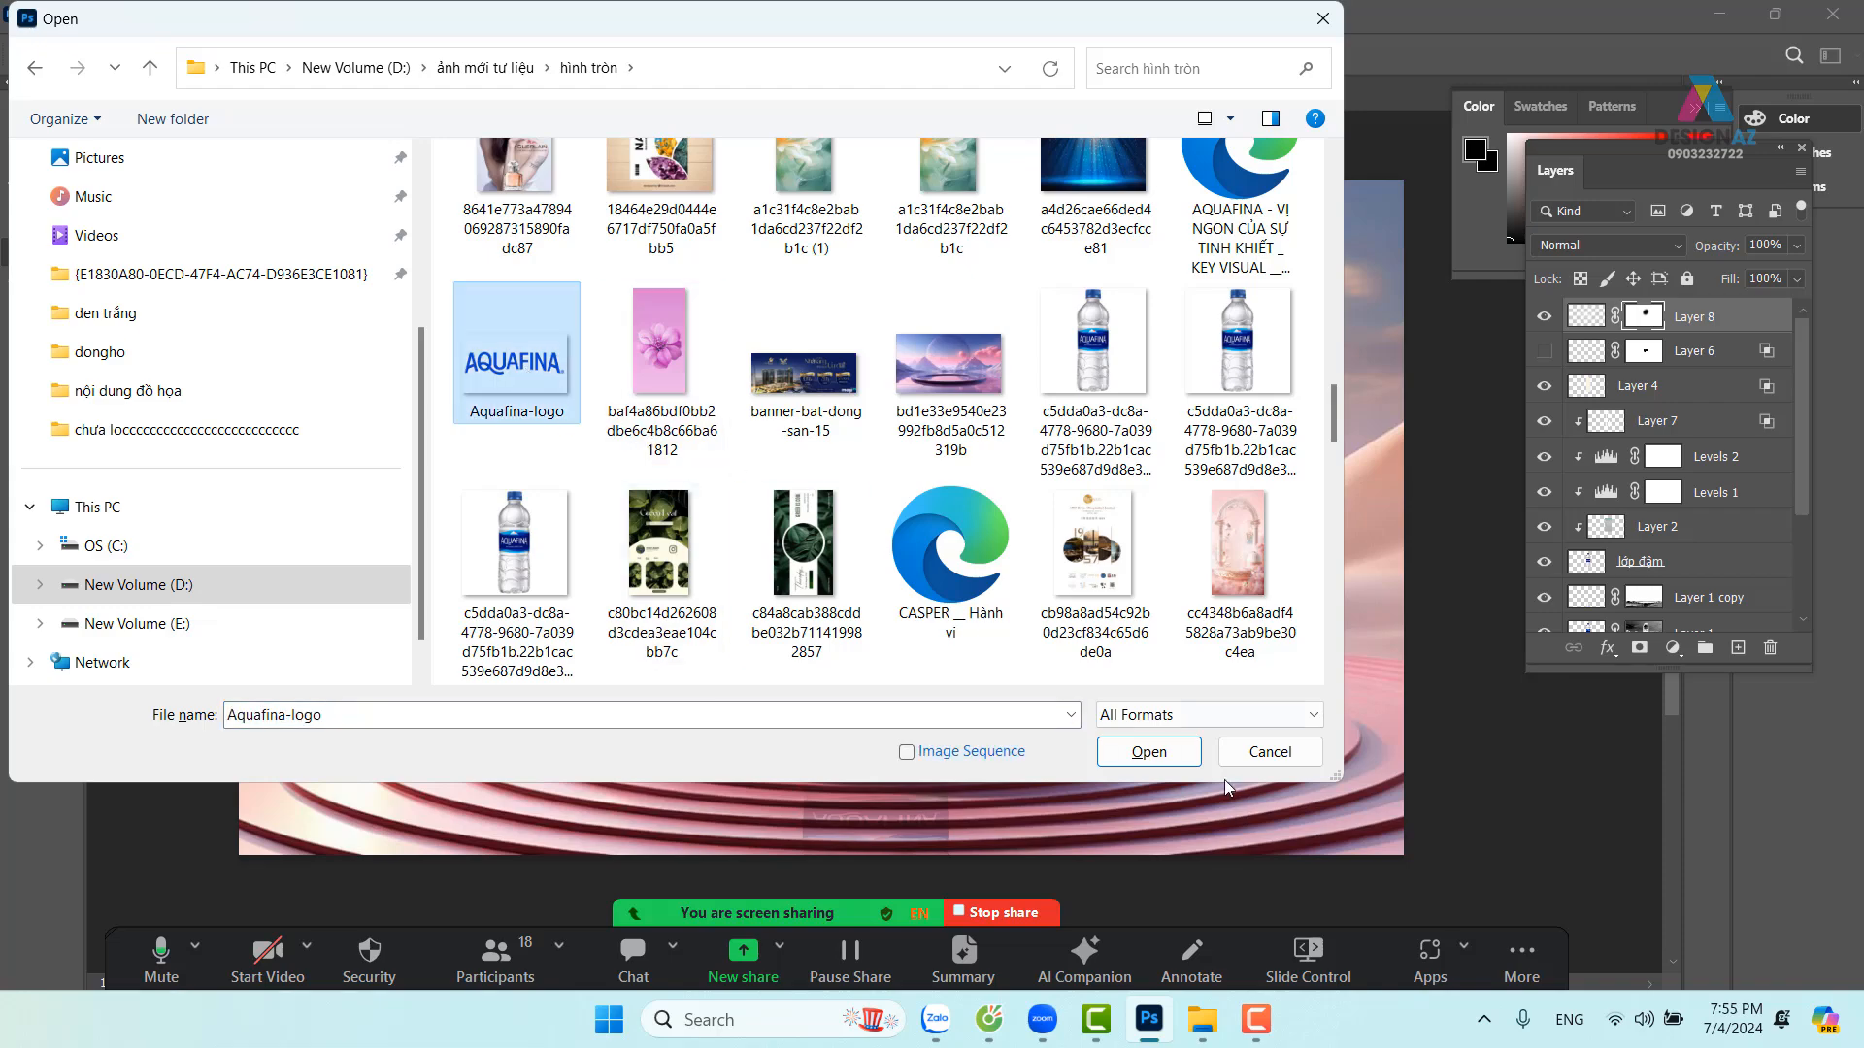
left_click(1149, 751)
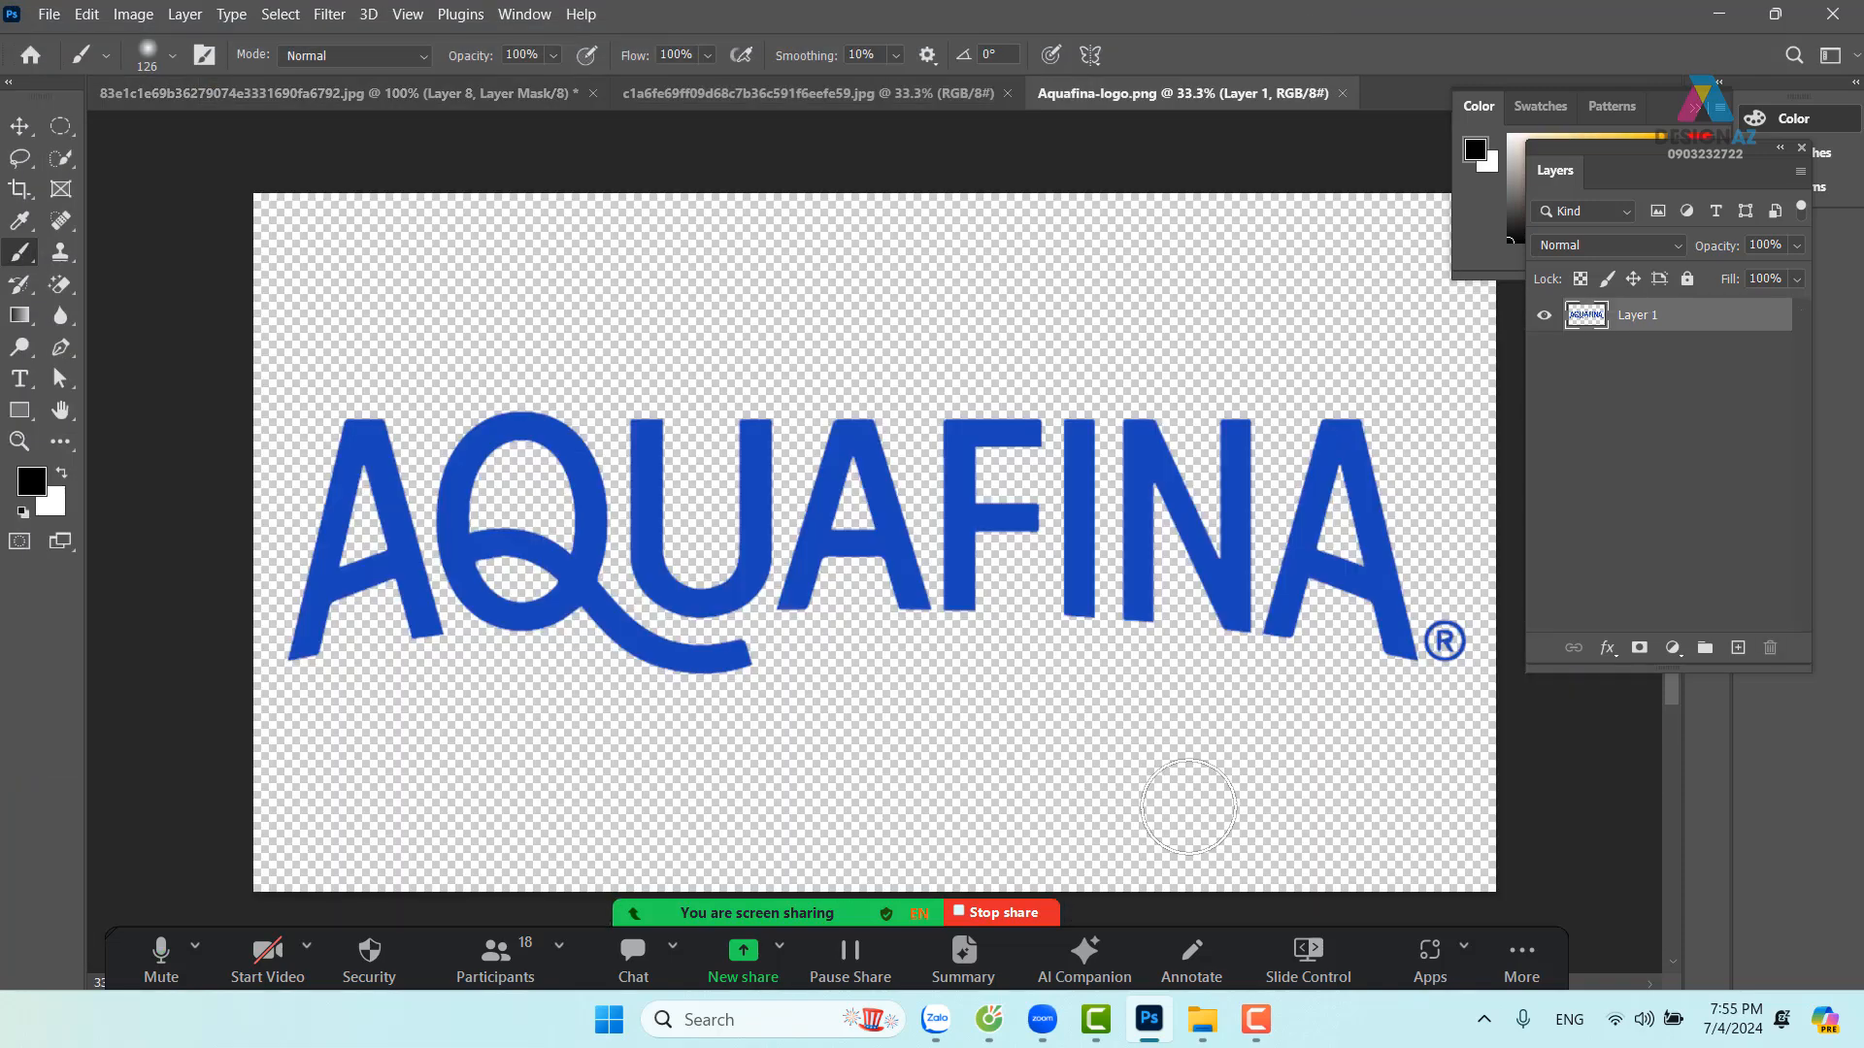
Copy the whole AQUAFINA logo into the bottle scene and scale it across the bottle
key("ctrl+a")
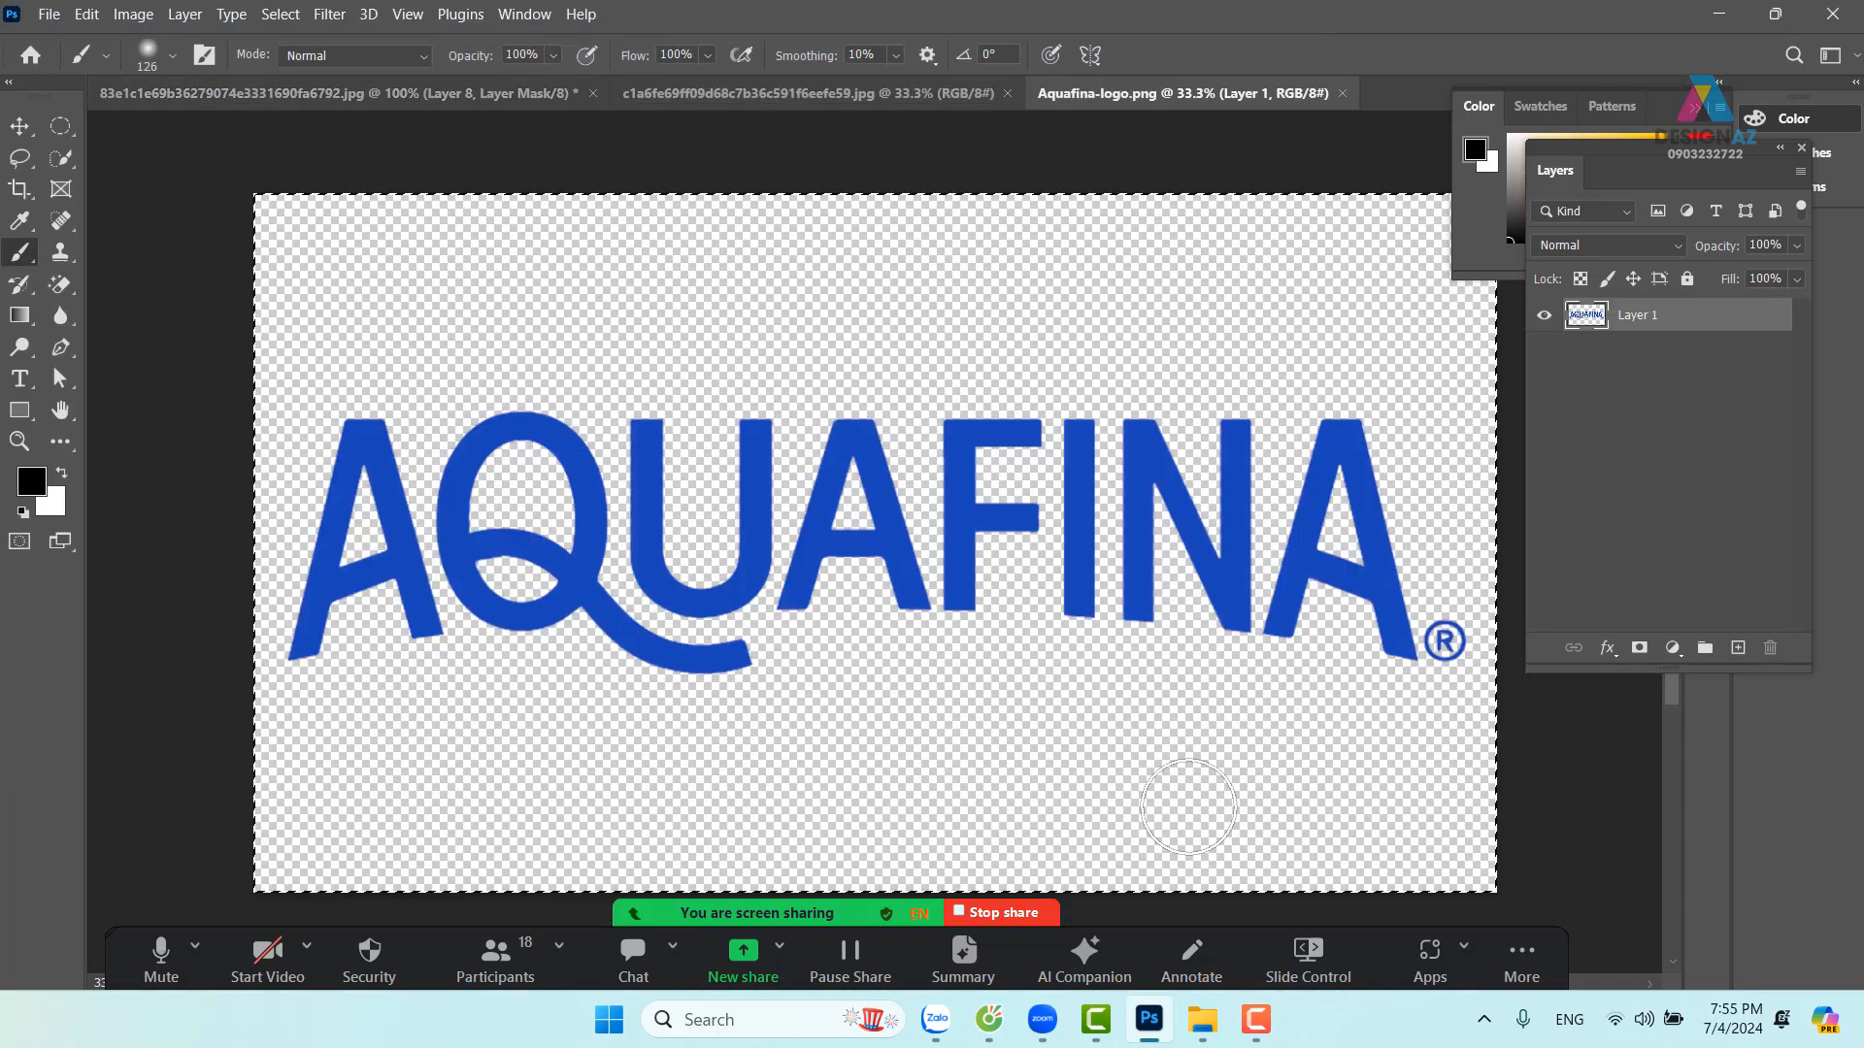
key("ctrl+c")
left_click(388, 86)
key("ctrl+v")
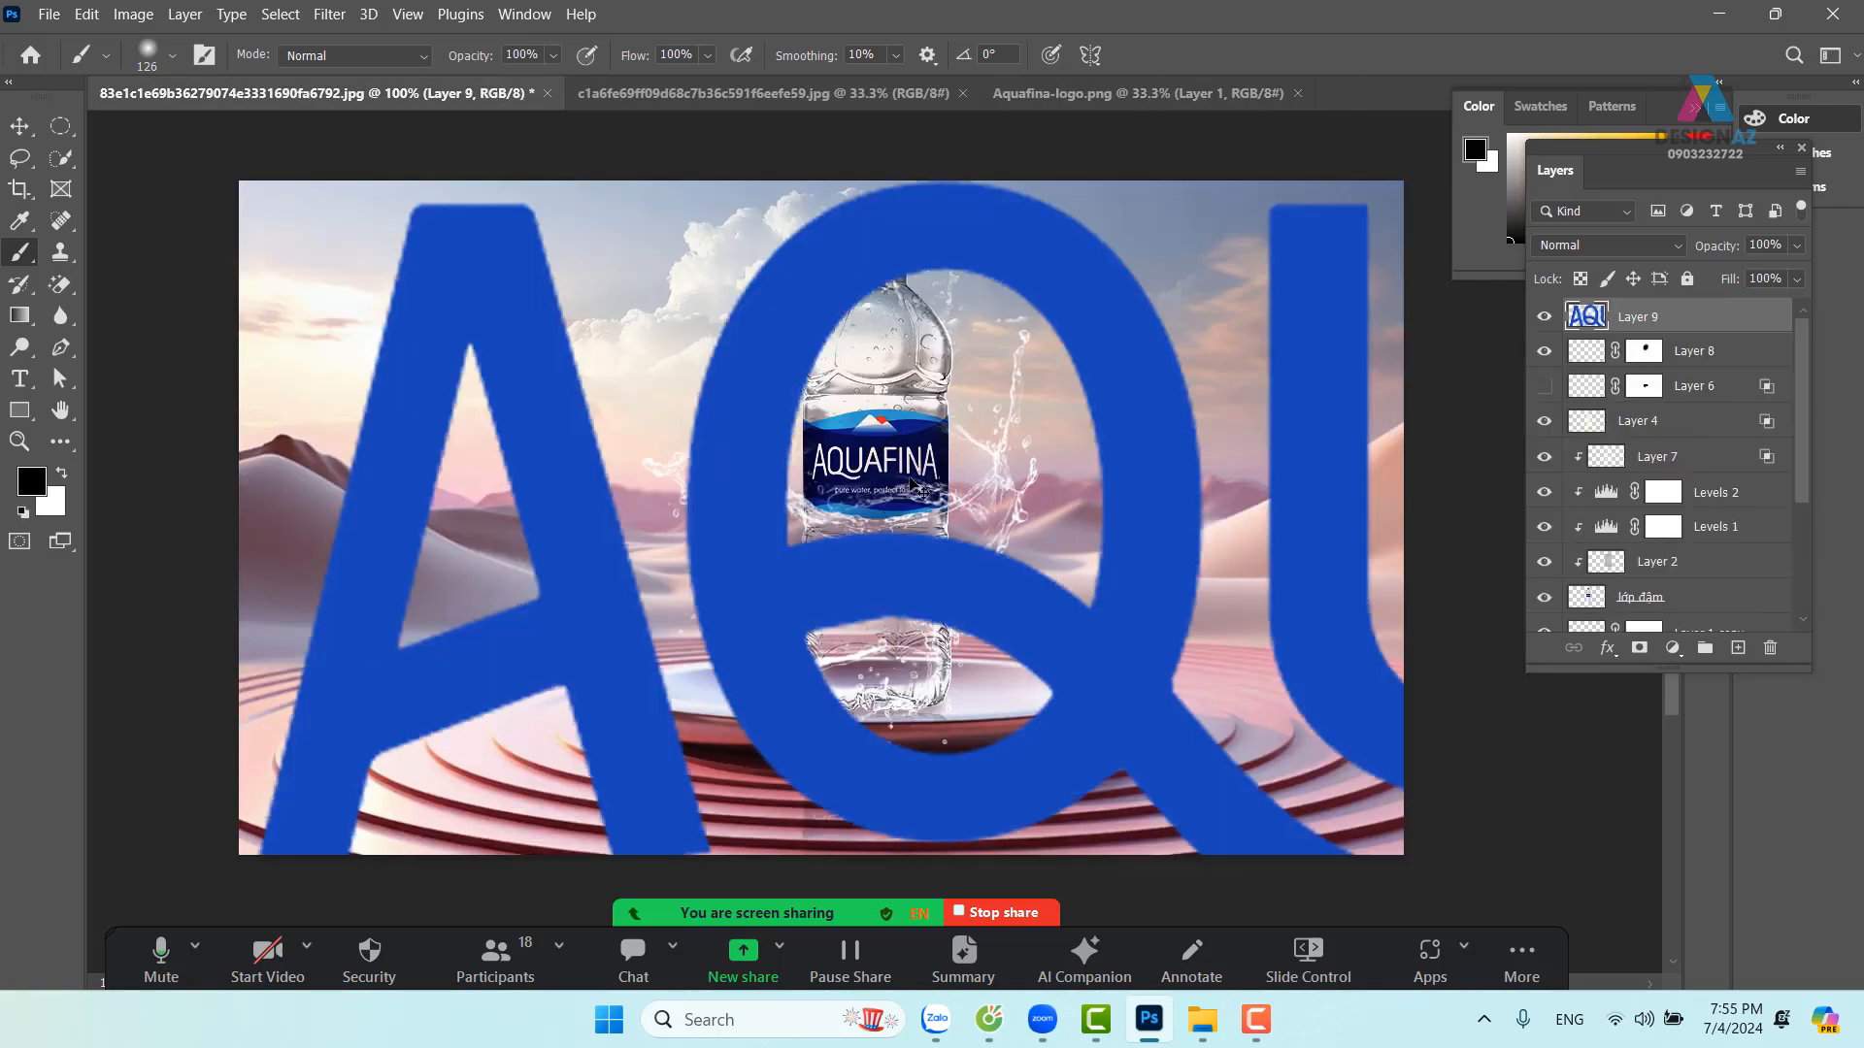
key("ctrl+t")
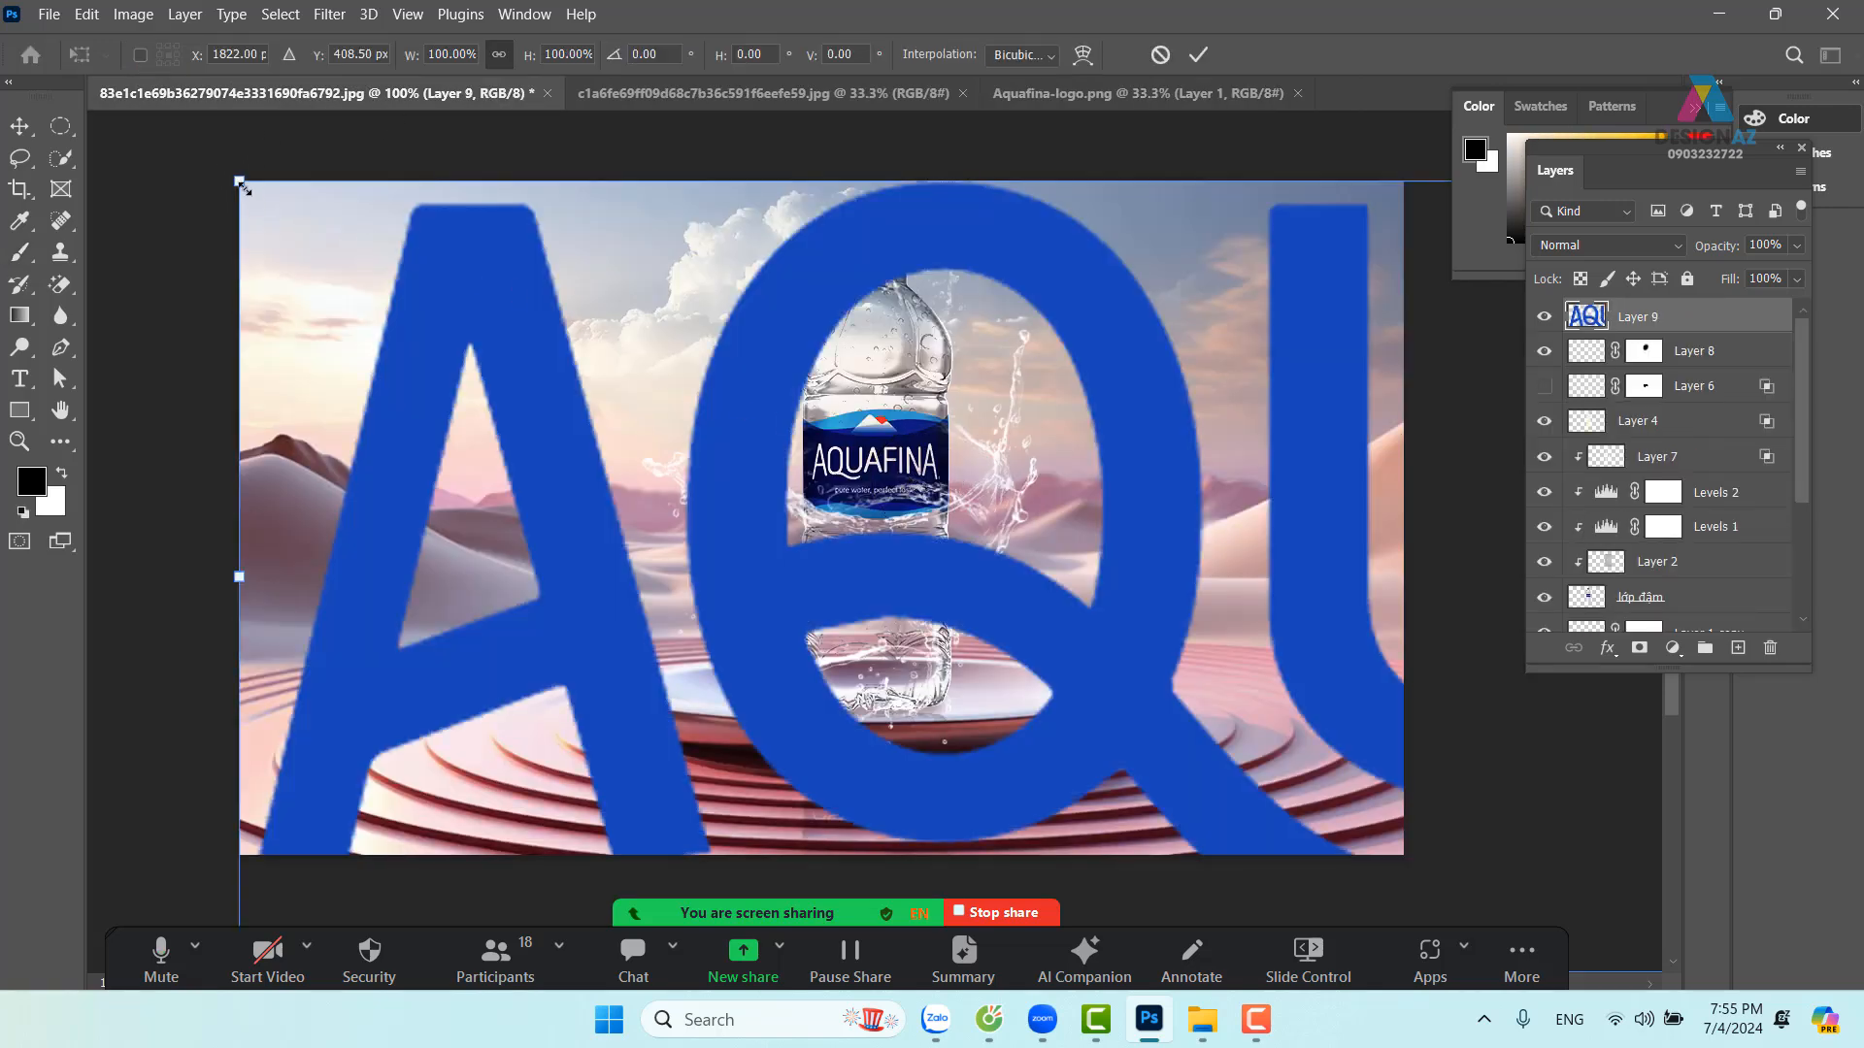
left_click_drag(242, 186, 1119, 556)
left_click_drag(1238, 603, 334, 353)
left_click_drag(216, 133, 1050, 305)
left_click_drag(1138, 379, 528, 529)
key("Return")
Move Layer 9 down the layer stack so it sits just above Background copy
key("b")
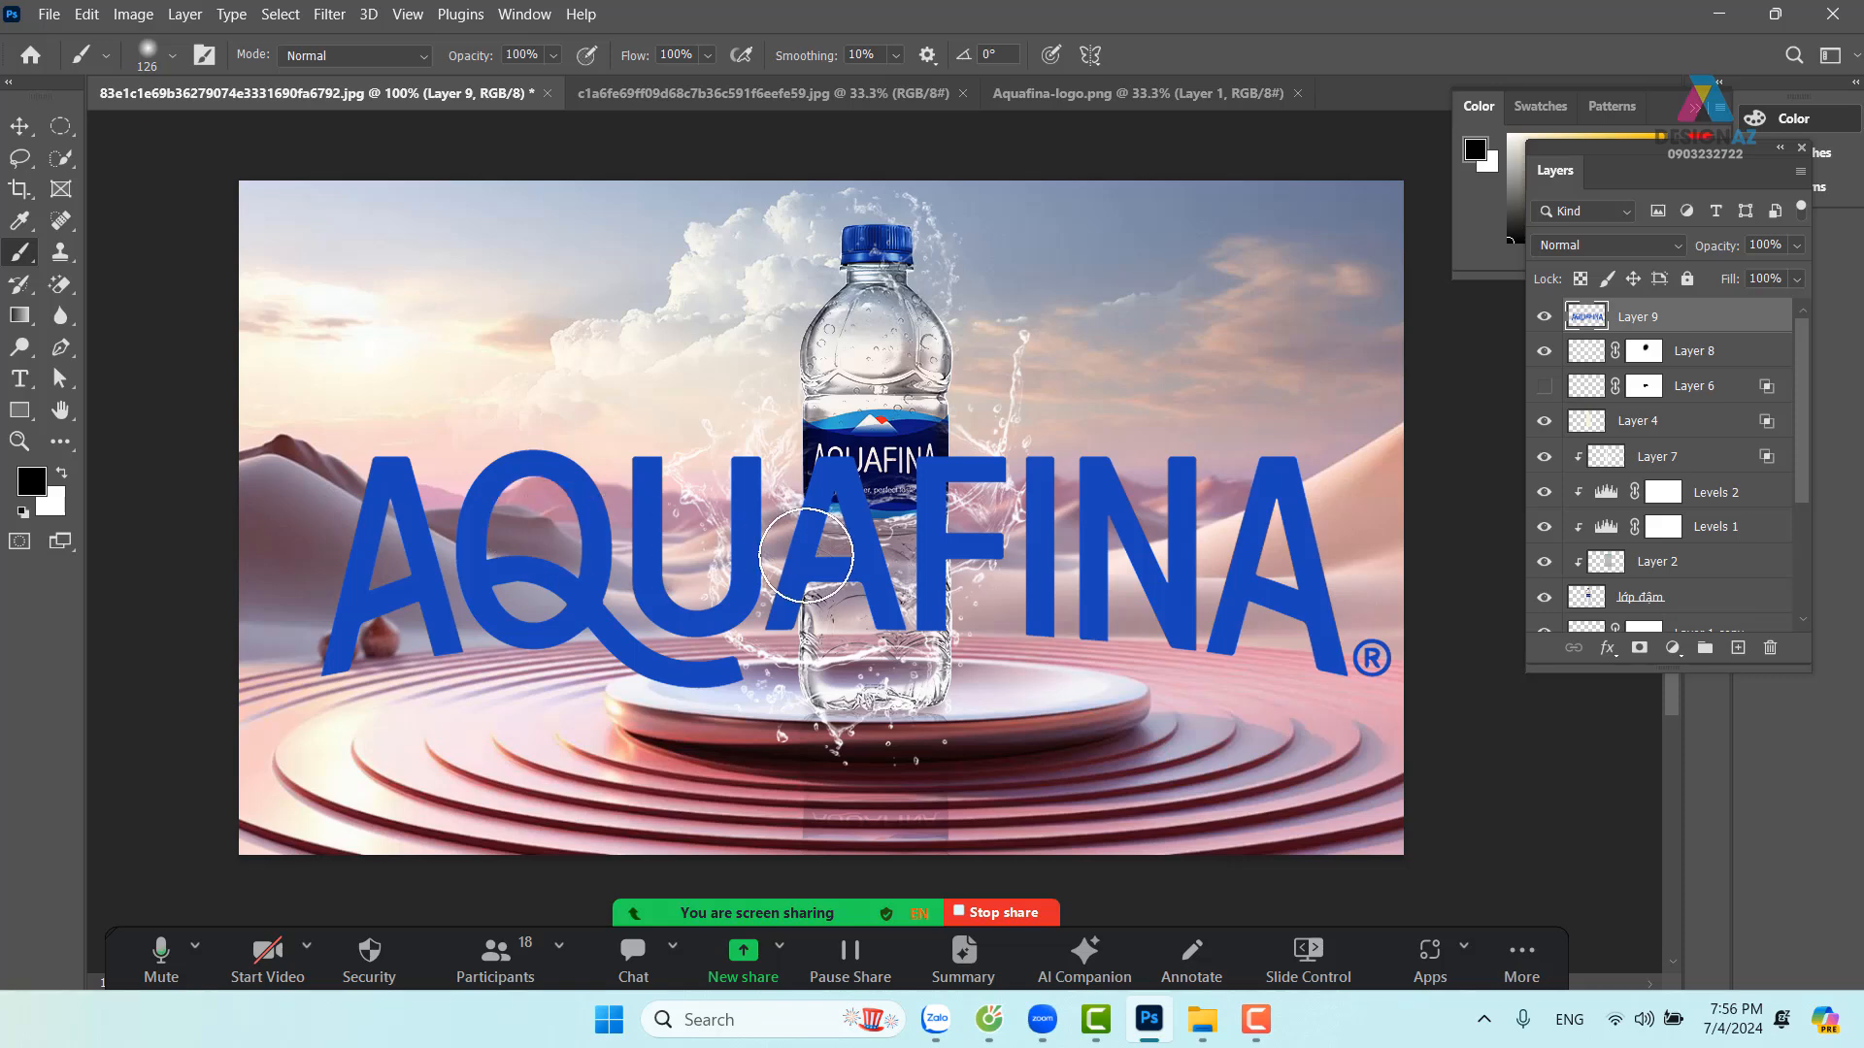
key("ctrl+shift+bracketleft")
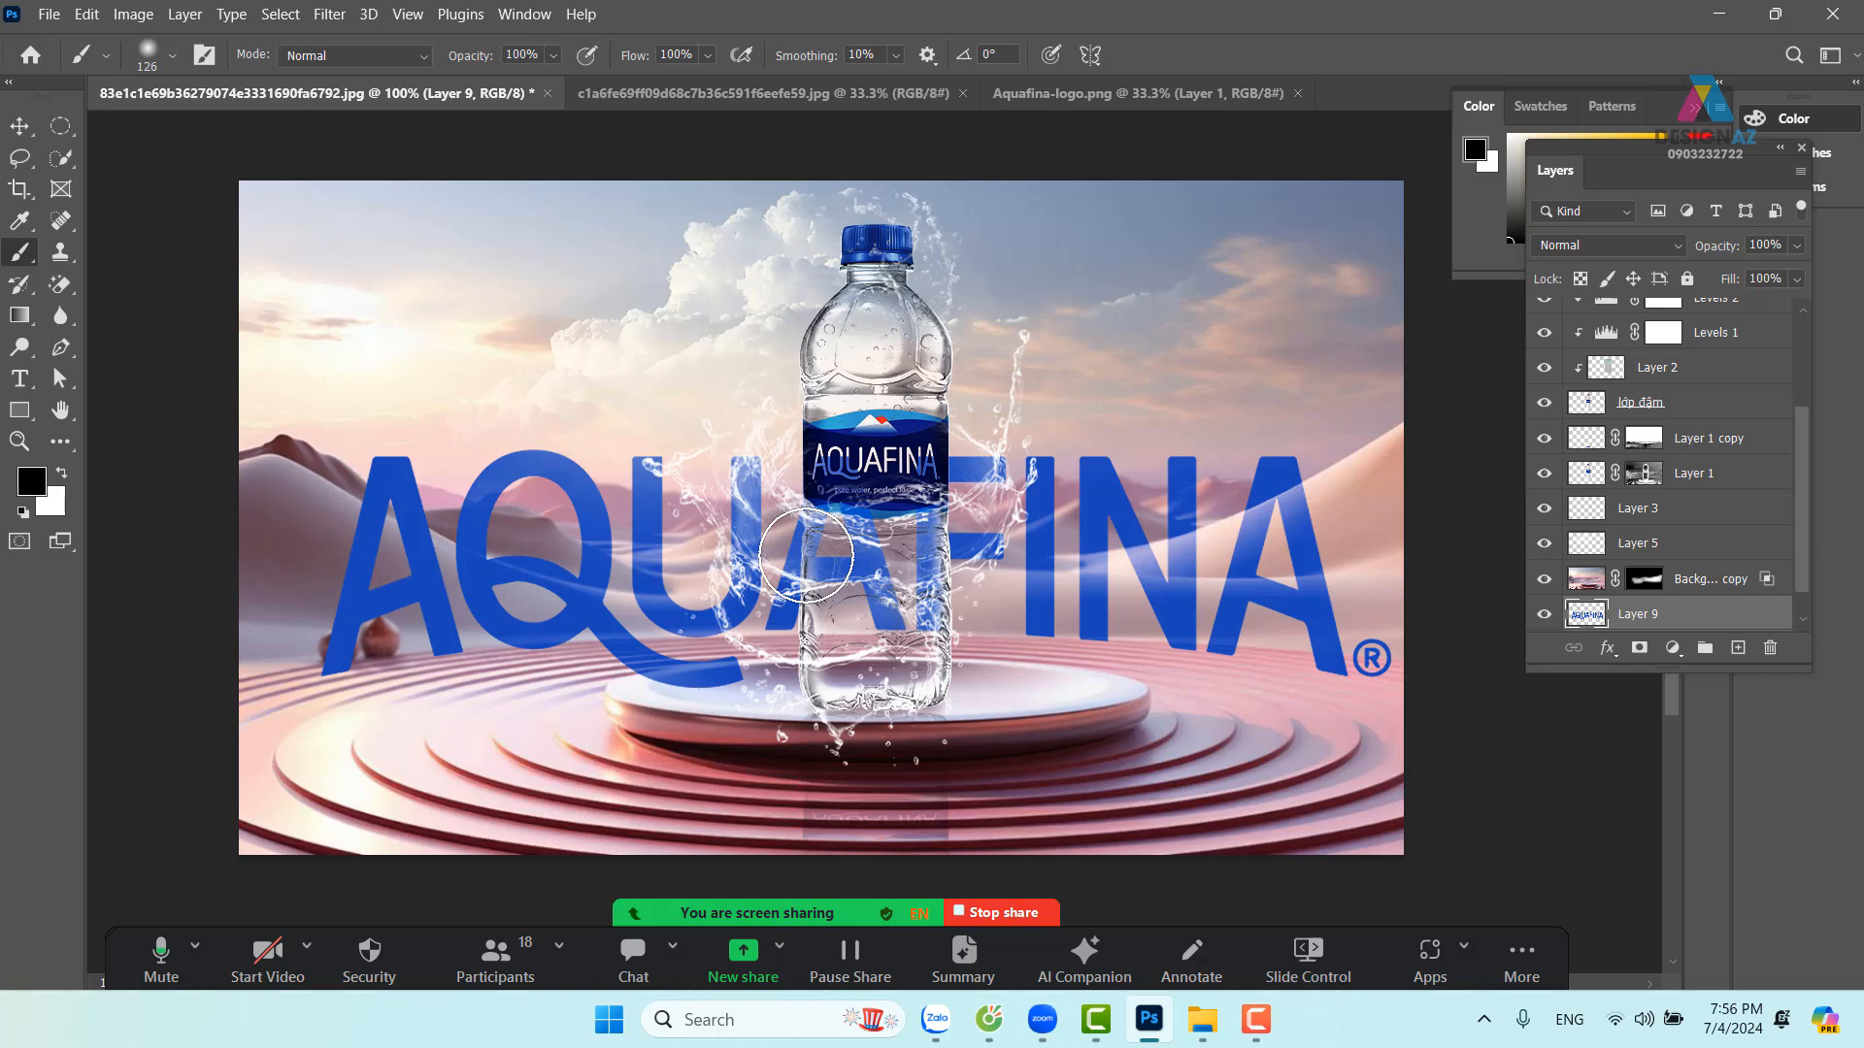
key("ctrl+bracketright")
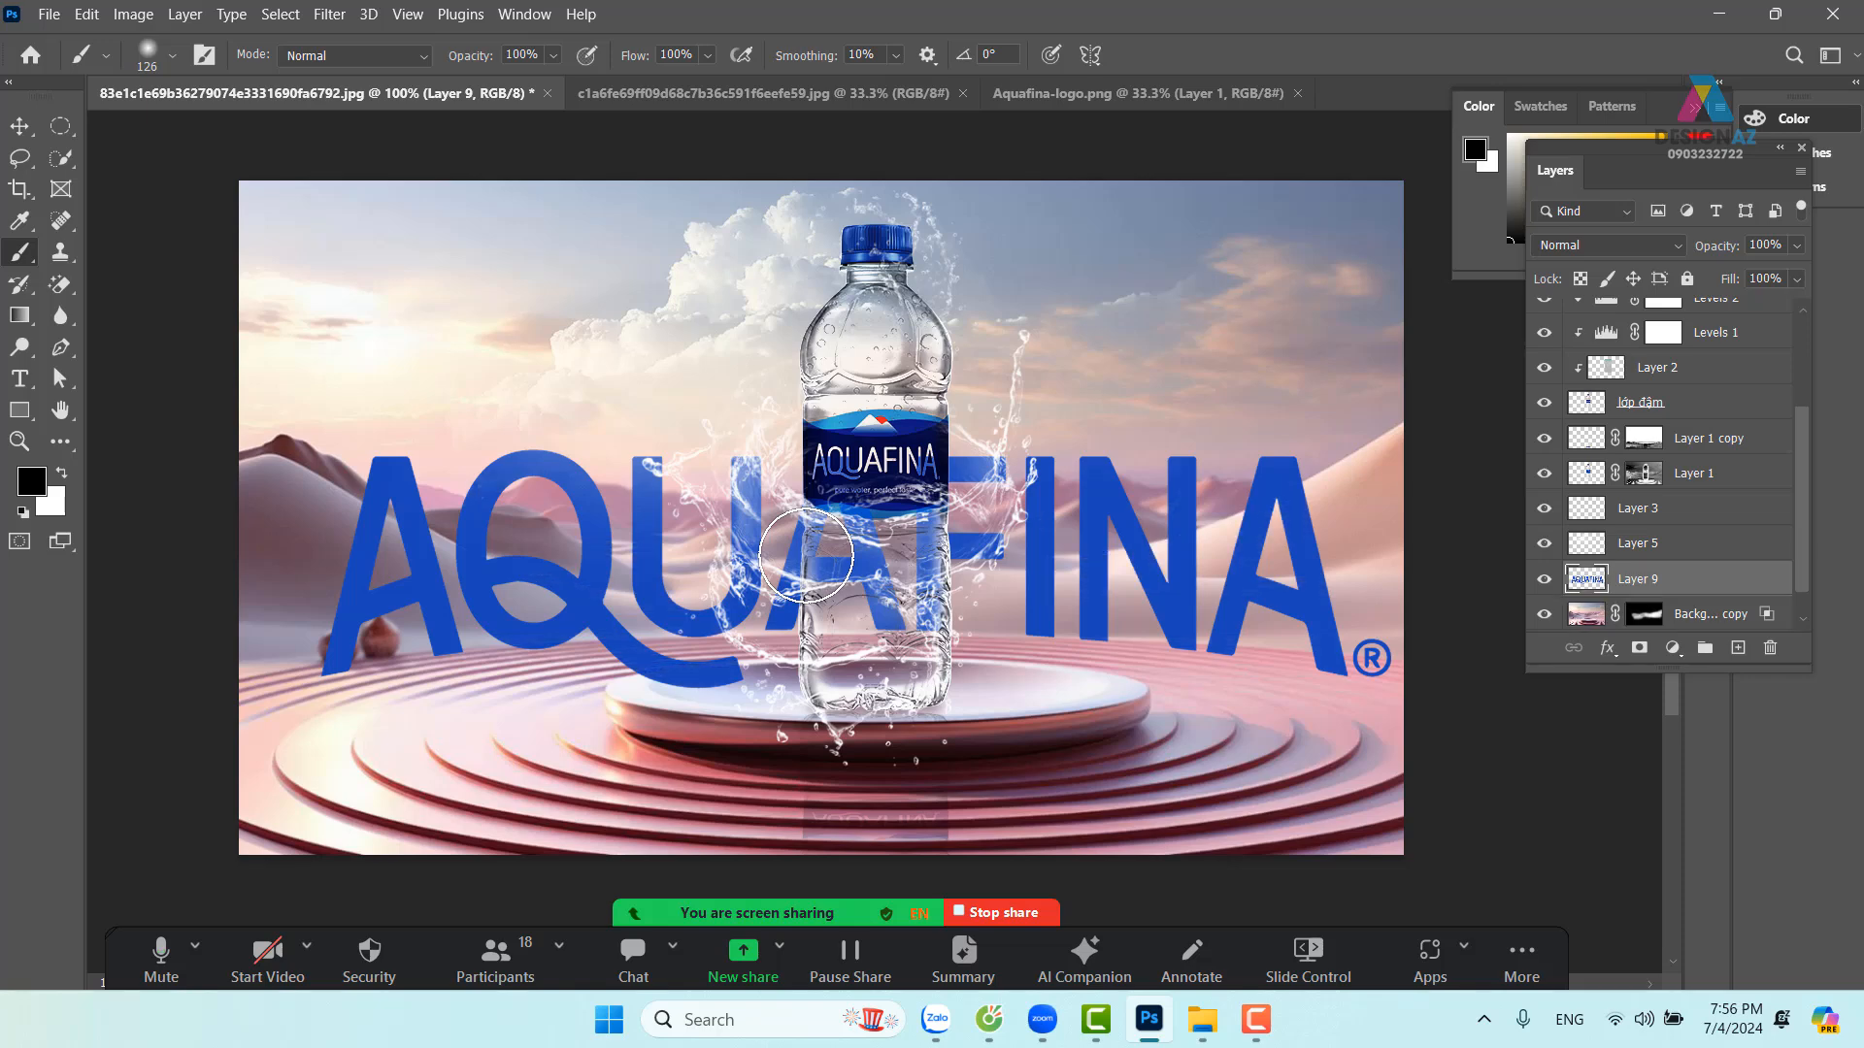
key("ctrl+bracketleft")
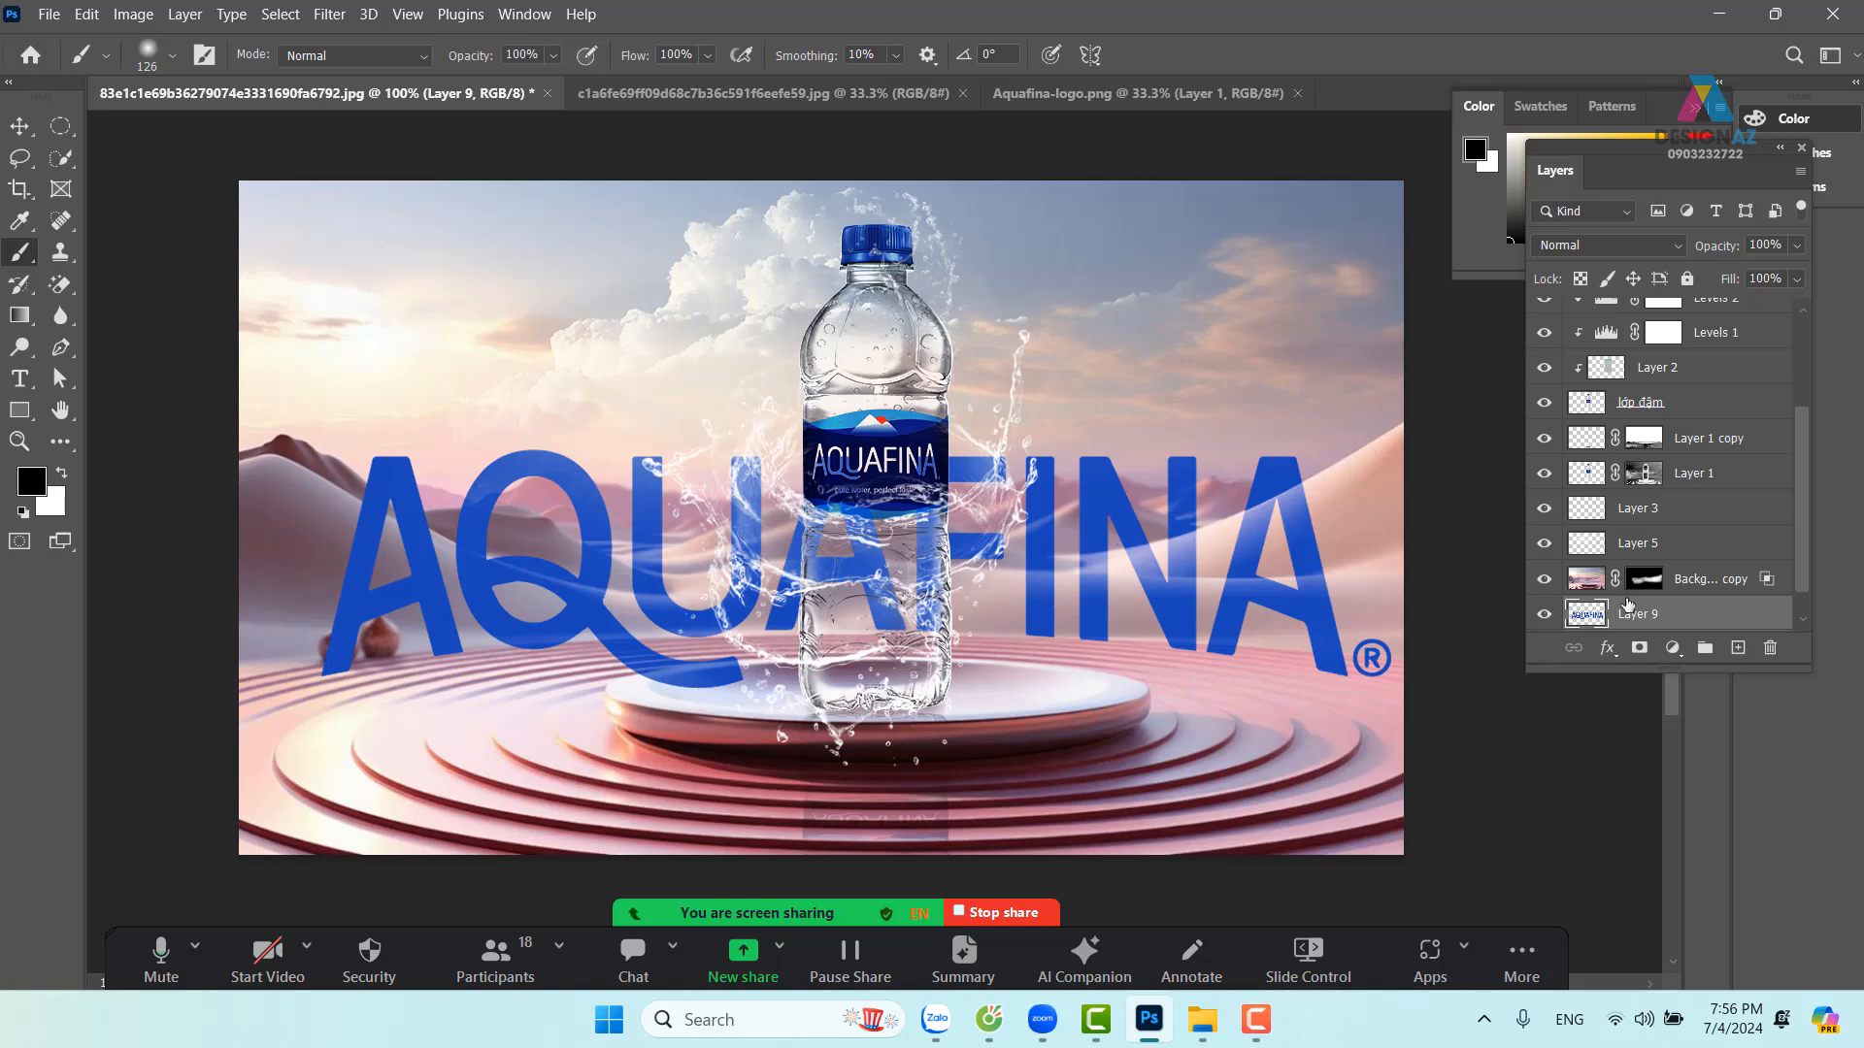
key("ctrl+bracketright")
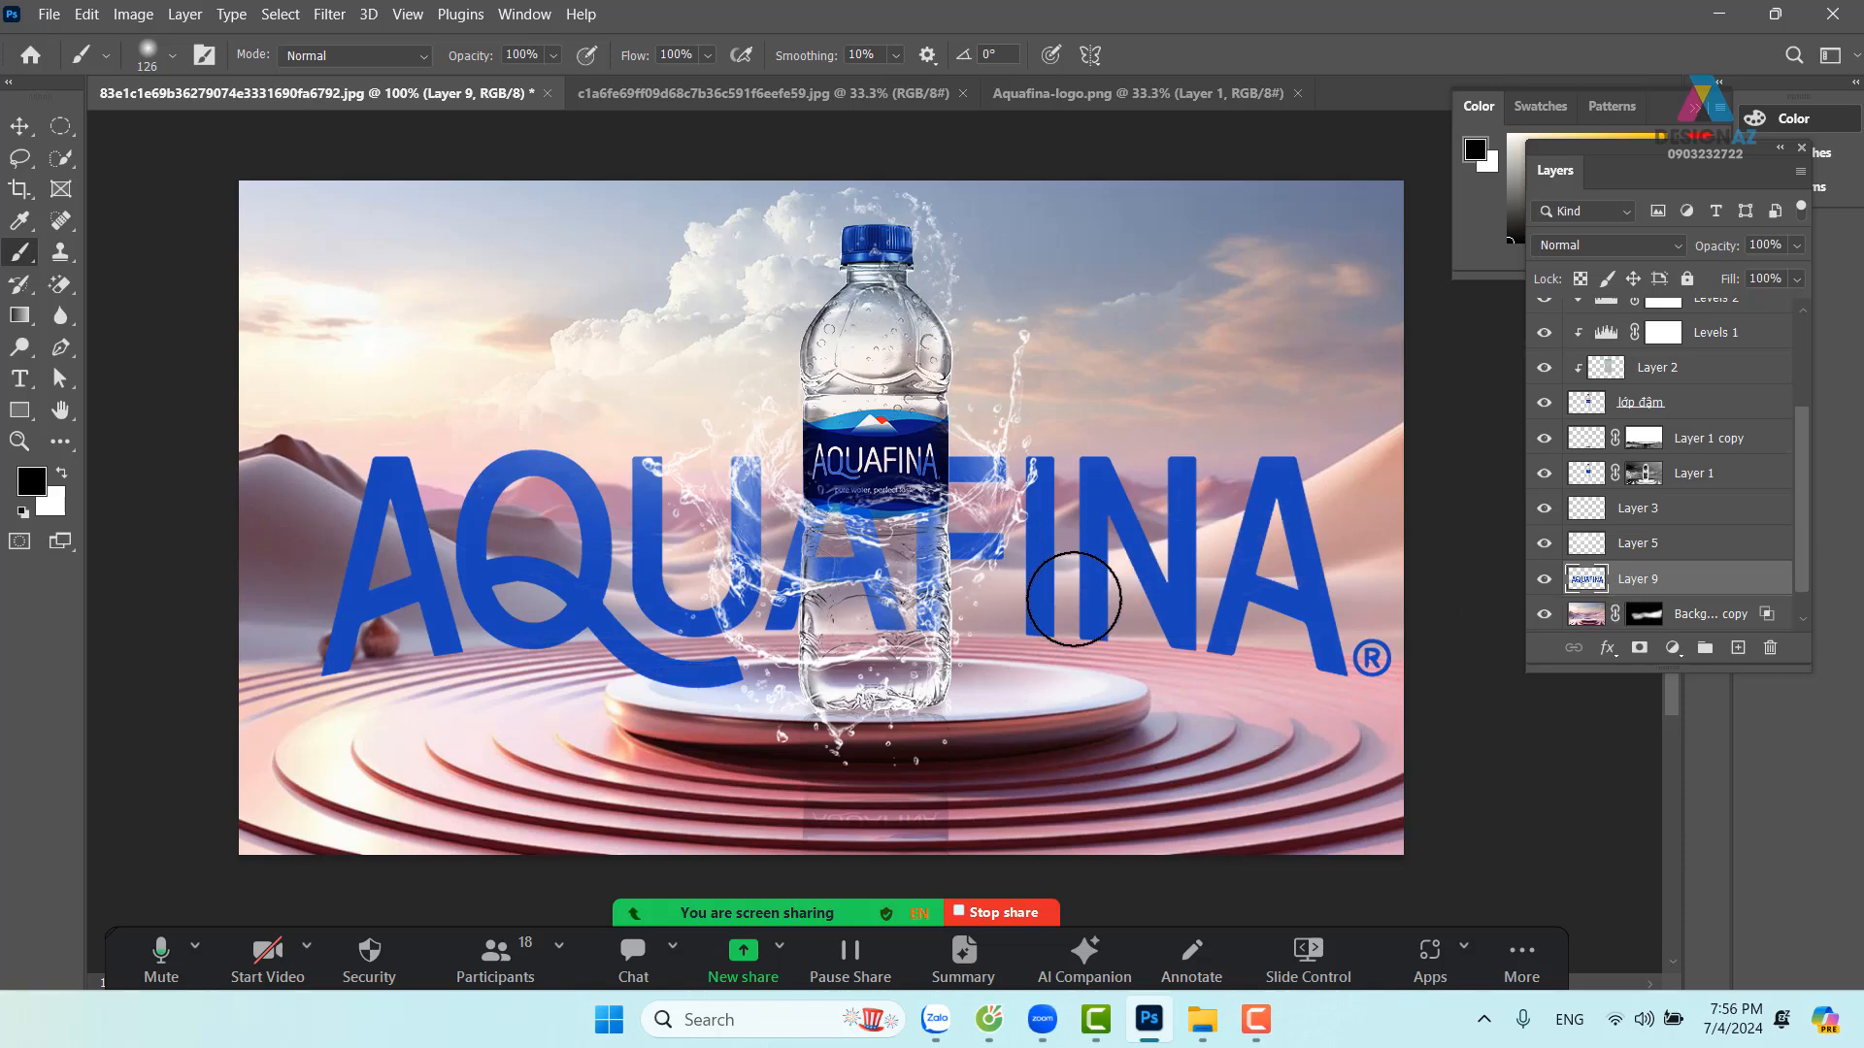
key("v")
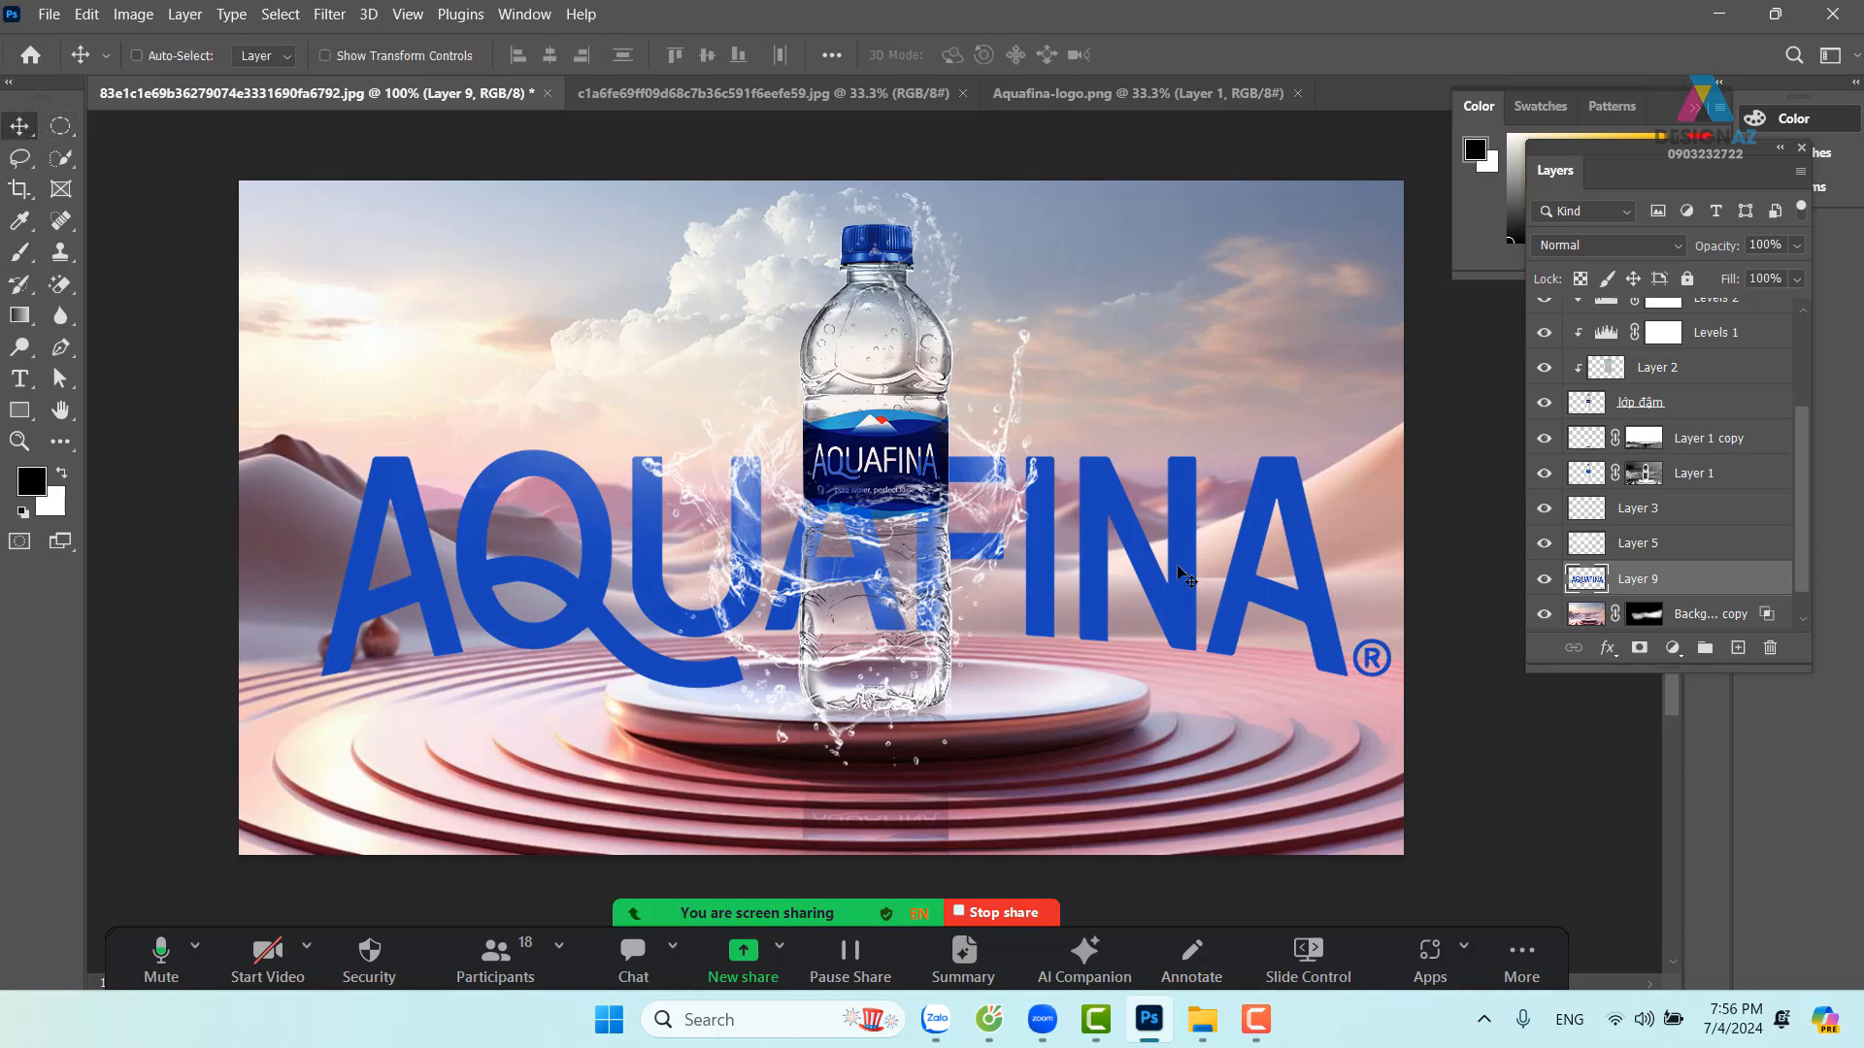
Scale the AQUAFINA wordmark to about 25% and place it in the upper-left sky
mouse_move(1186, 578)
left_mouse_down()
mouse_move(1141, 524)
mouse_move(1185, 487)
mouse_move(1178, 423)
mouse_move(1161, 604)
mouse_move(1157, 558)
mouse_move(1162, 573)
left_mouse_up()
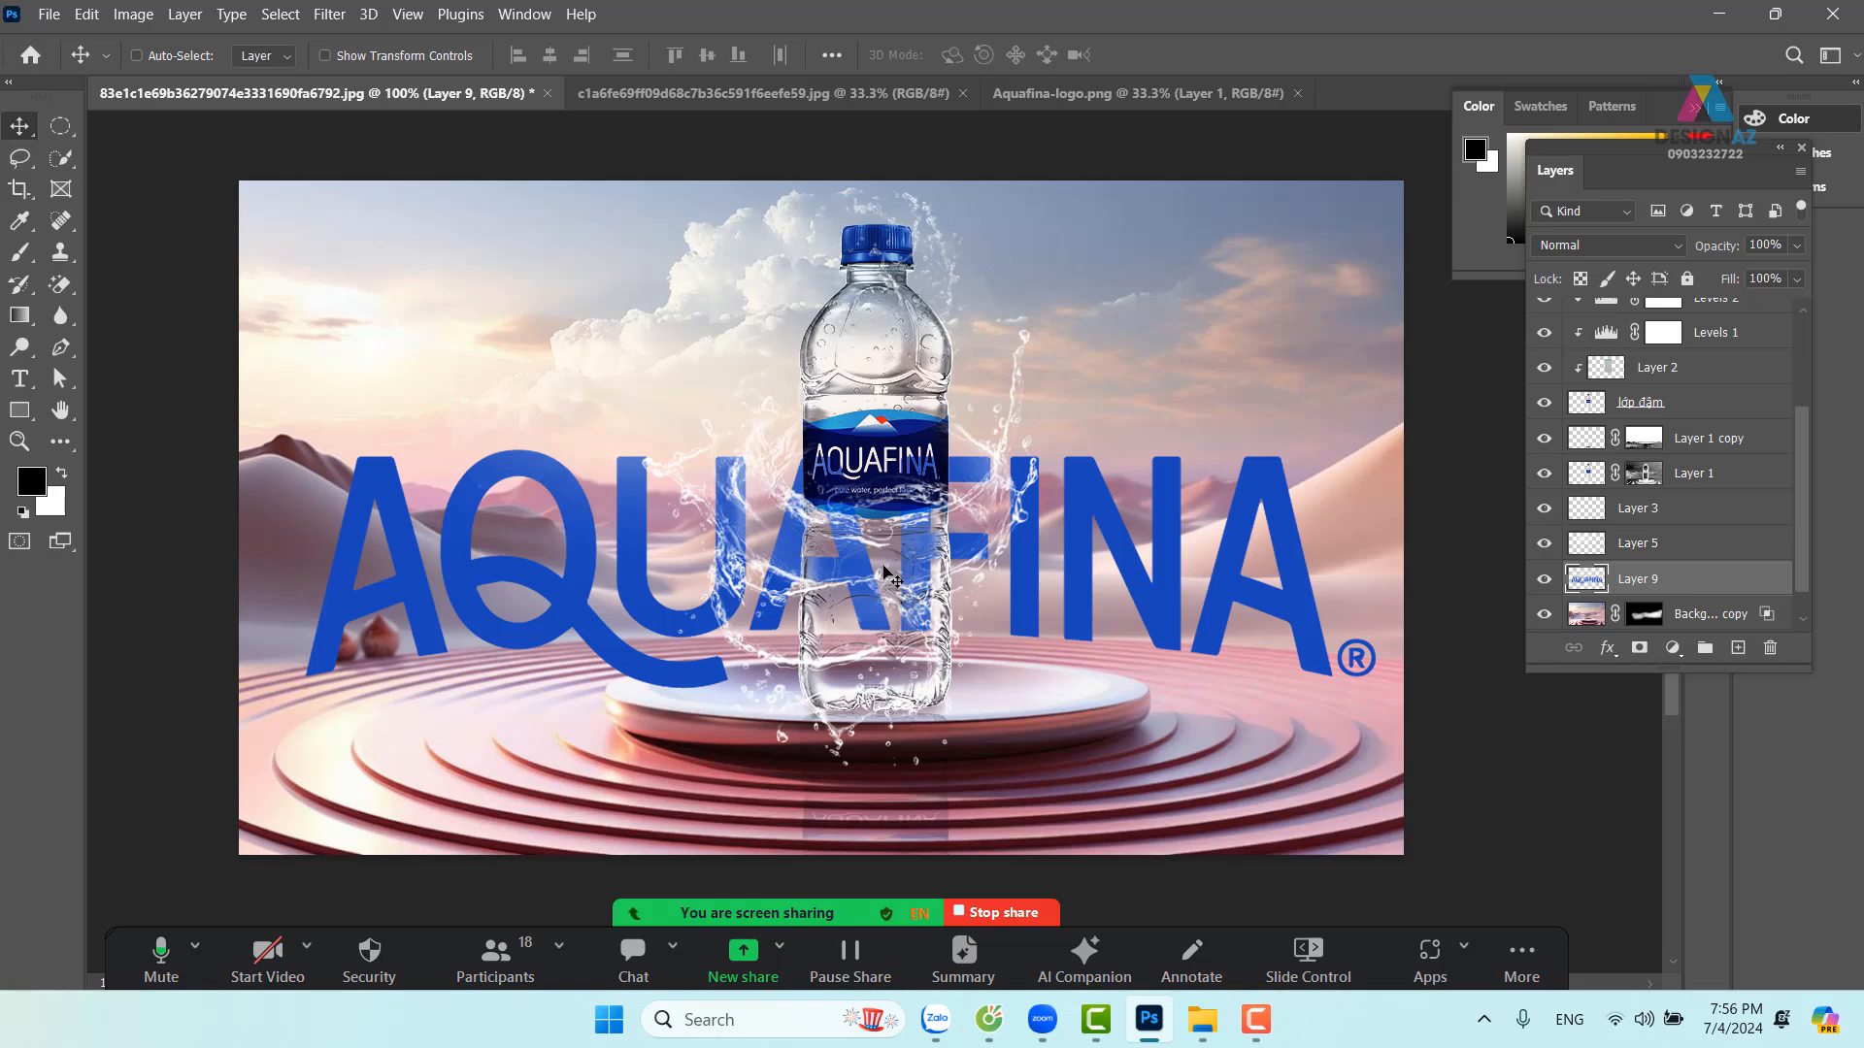
key("ctrl+t")
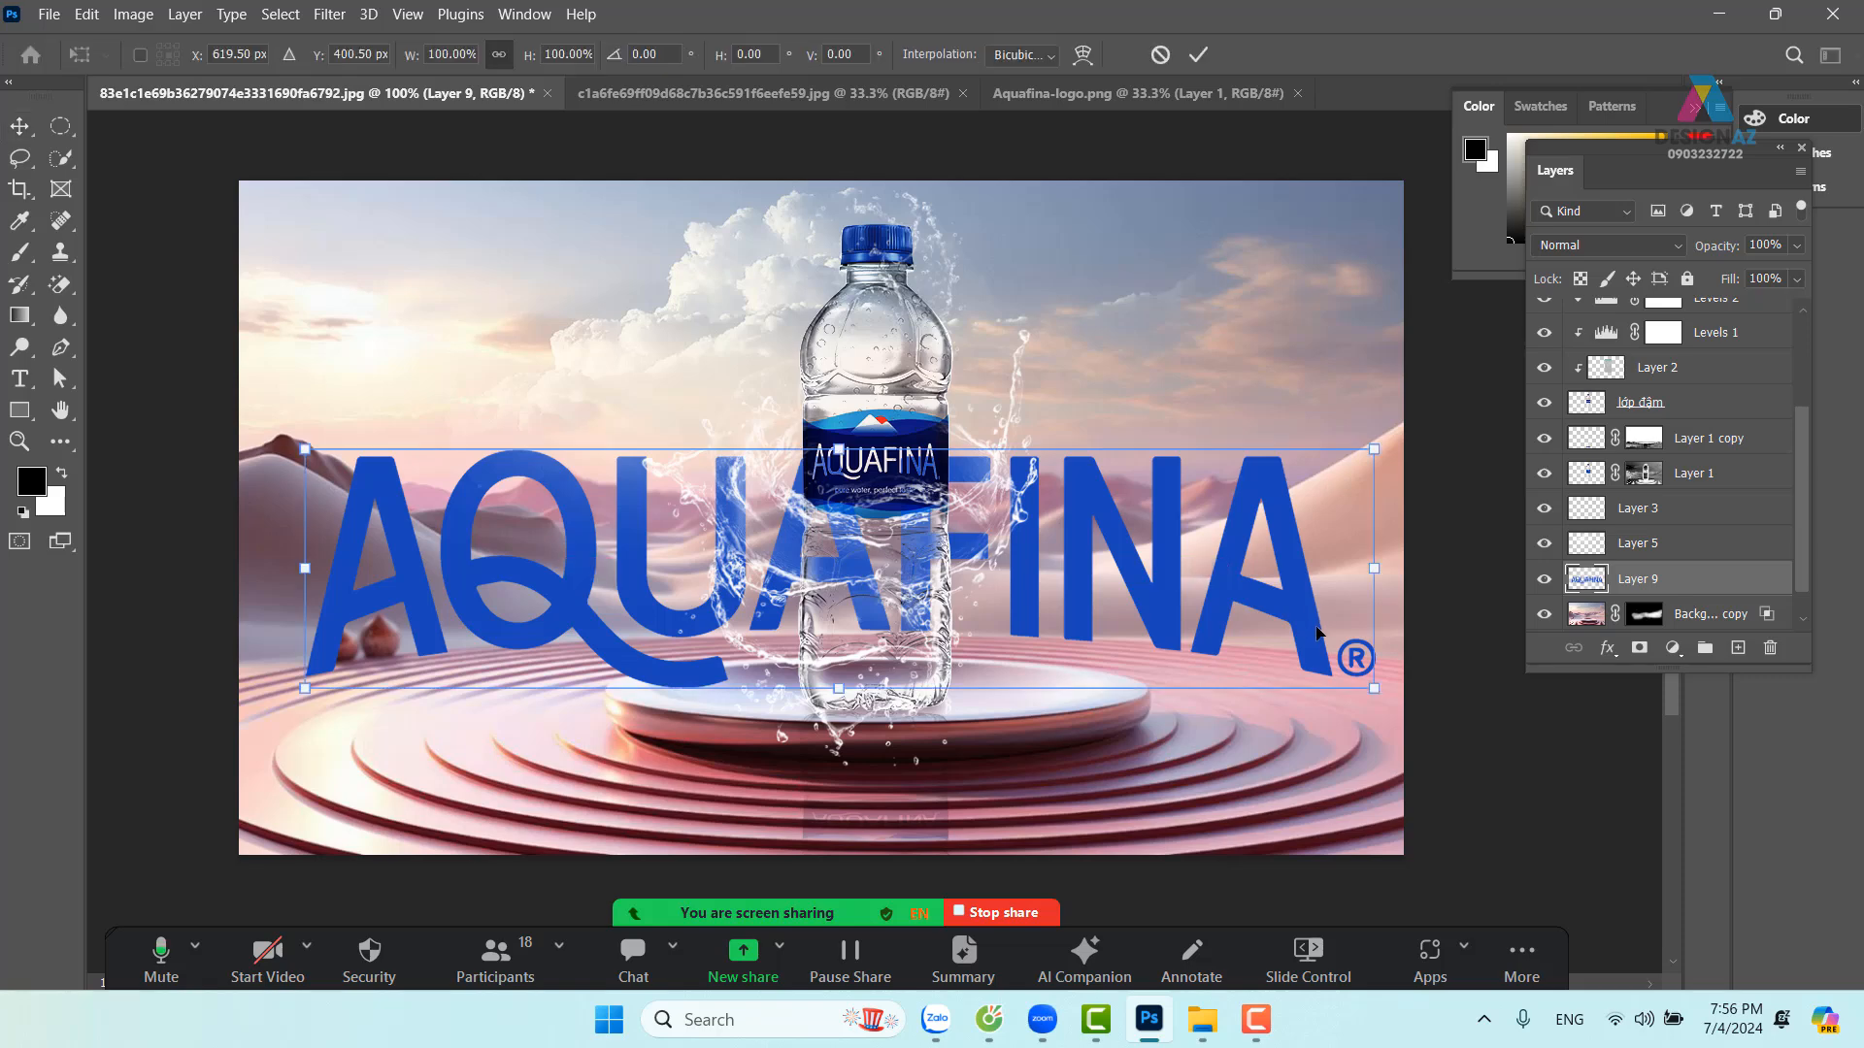
left_click_drag(1374, 688, 576, 509)
left_click_drag(437, 453, 487, 302)
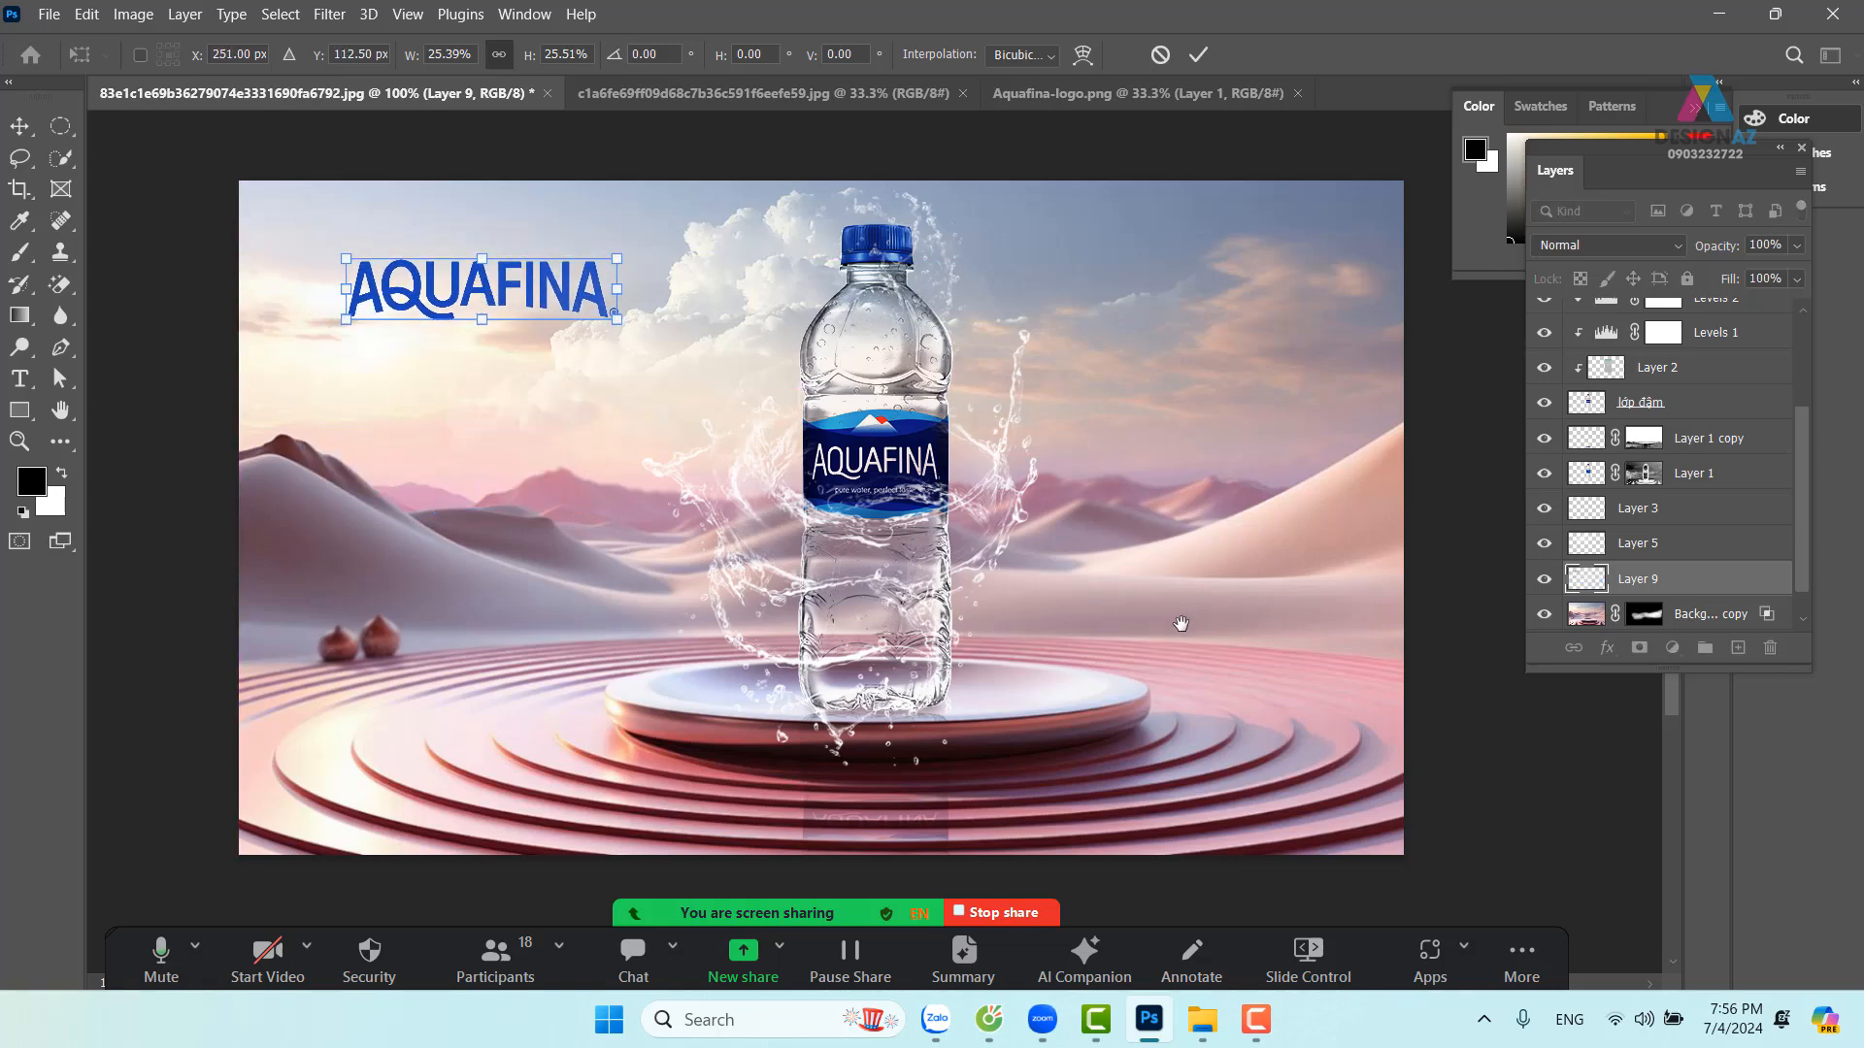
left_click_drag(1177, 624, 1246, 641)
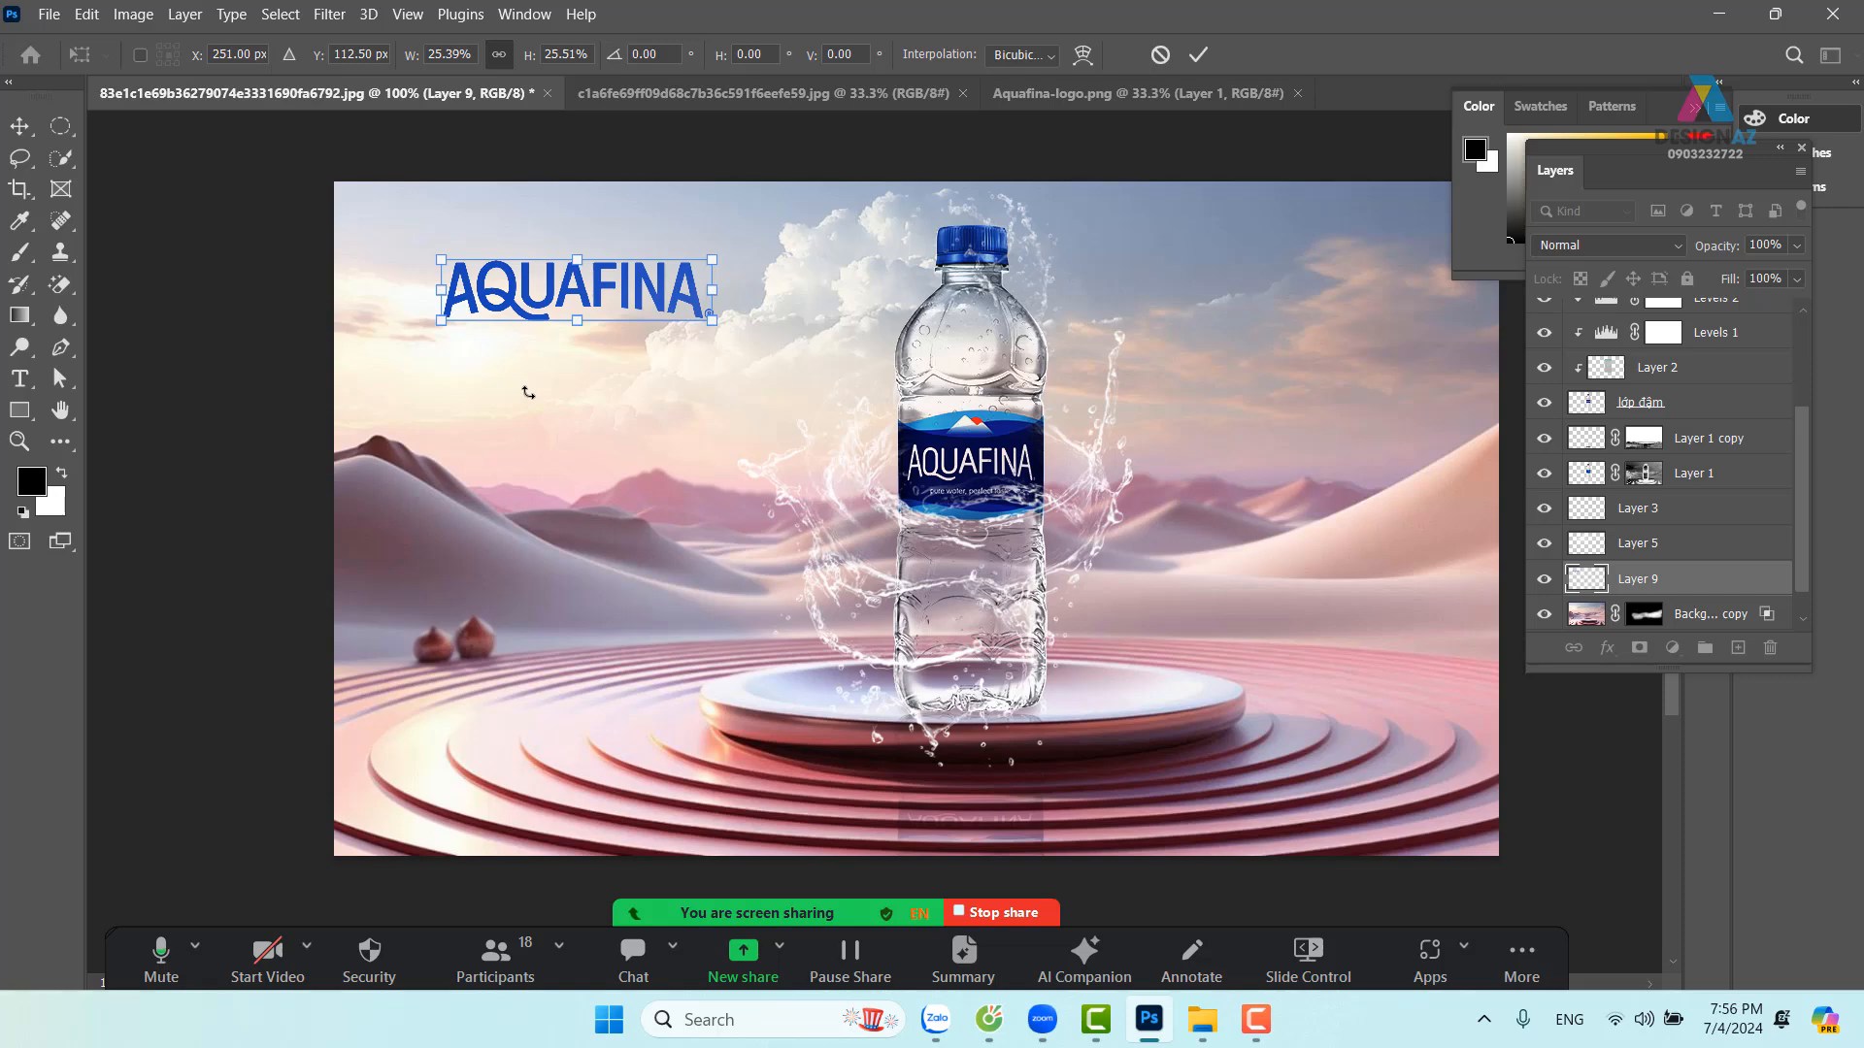
key("Return")
left_click_drag(597, 319, 587, 319)
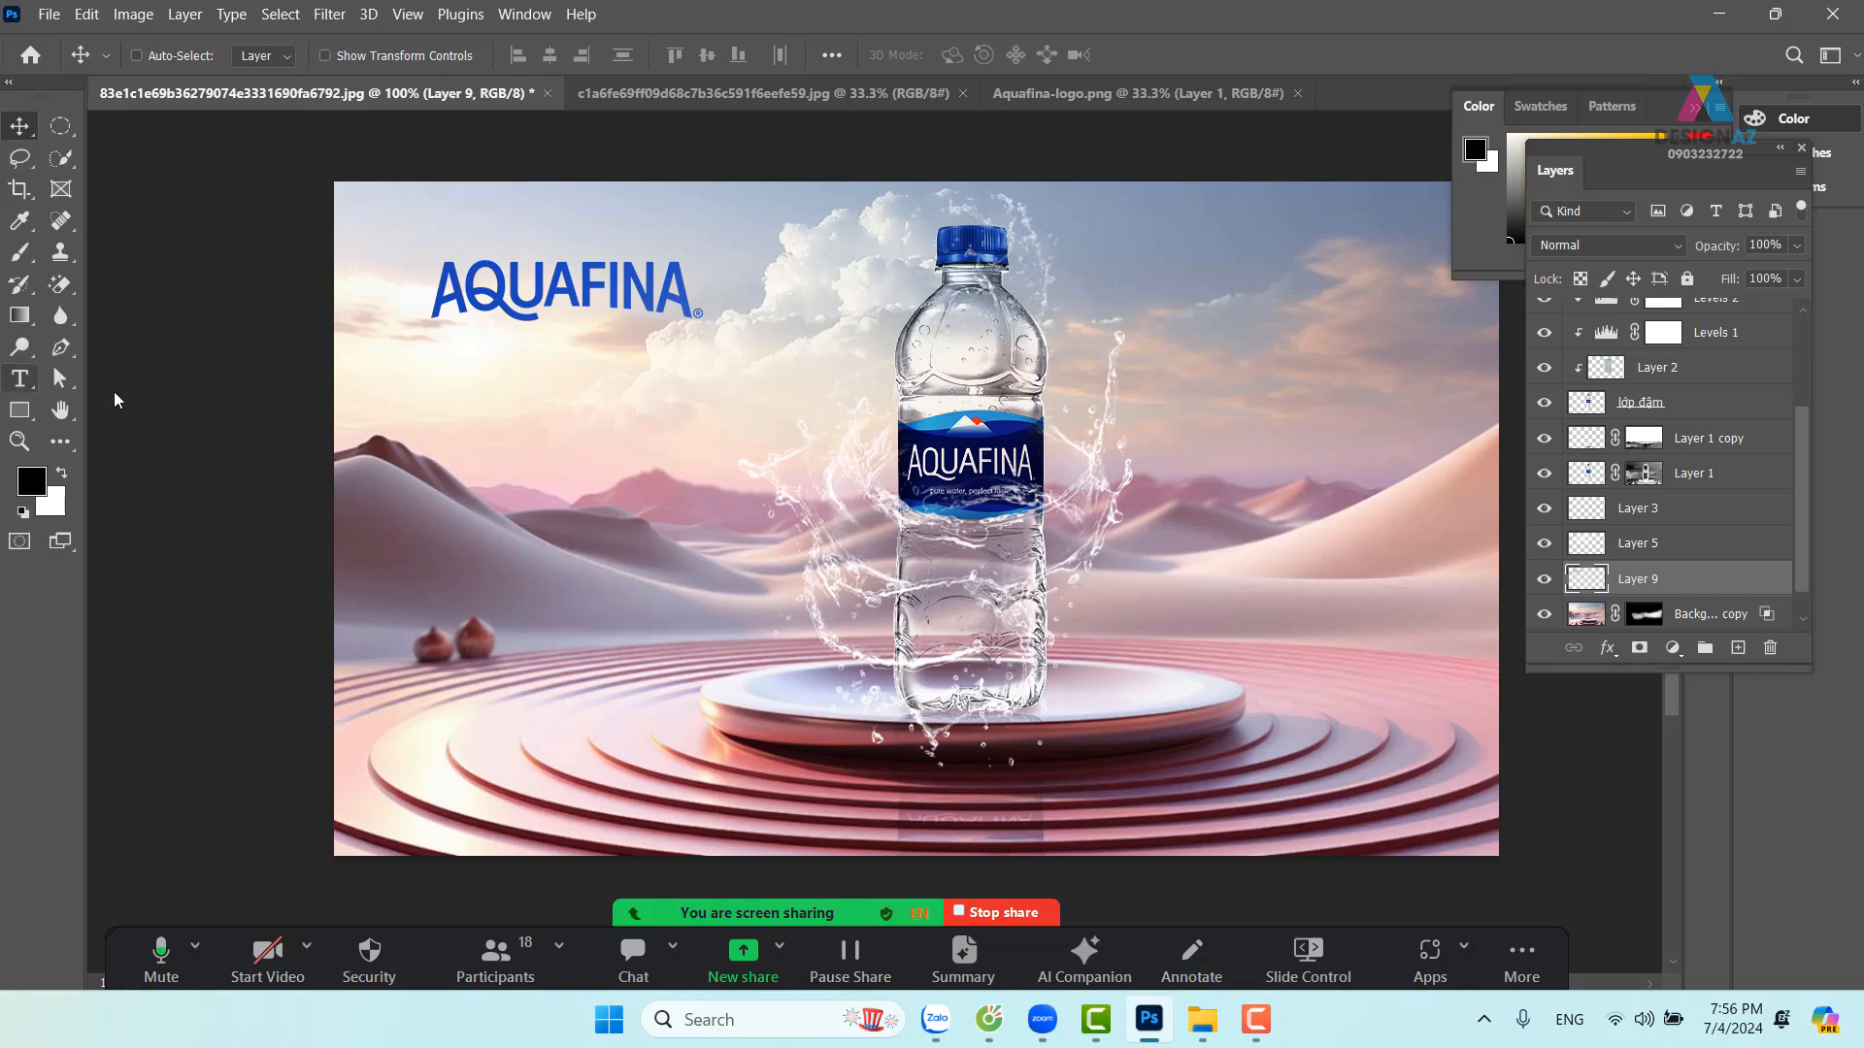
Add a Lorem Ipsum text layer, enlarged and placed under the AQUAFINA logo
key("t")
left_click(577, 475)
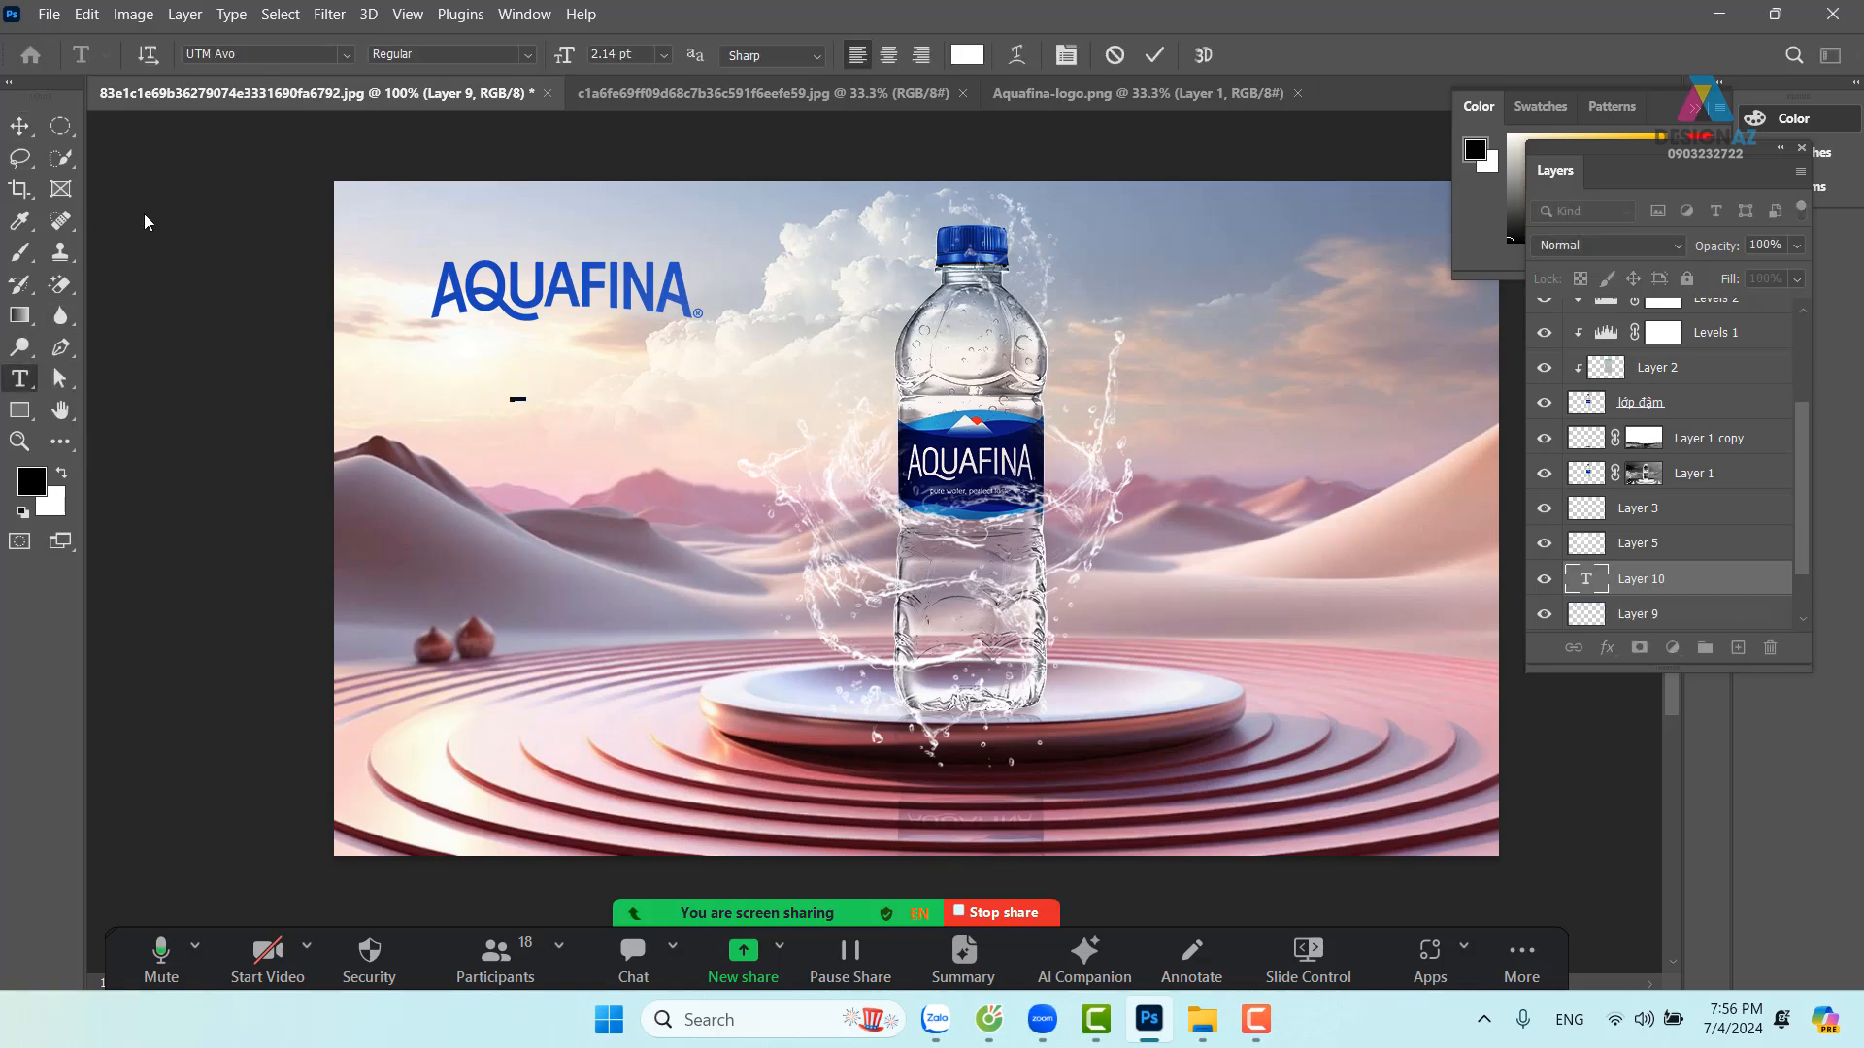
left_click(19, 125)
key("ctrl+t")
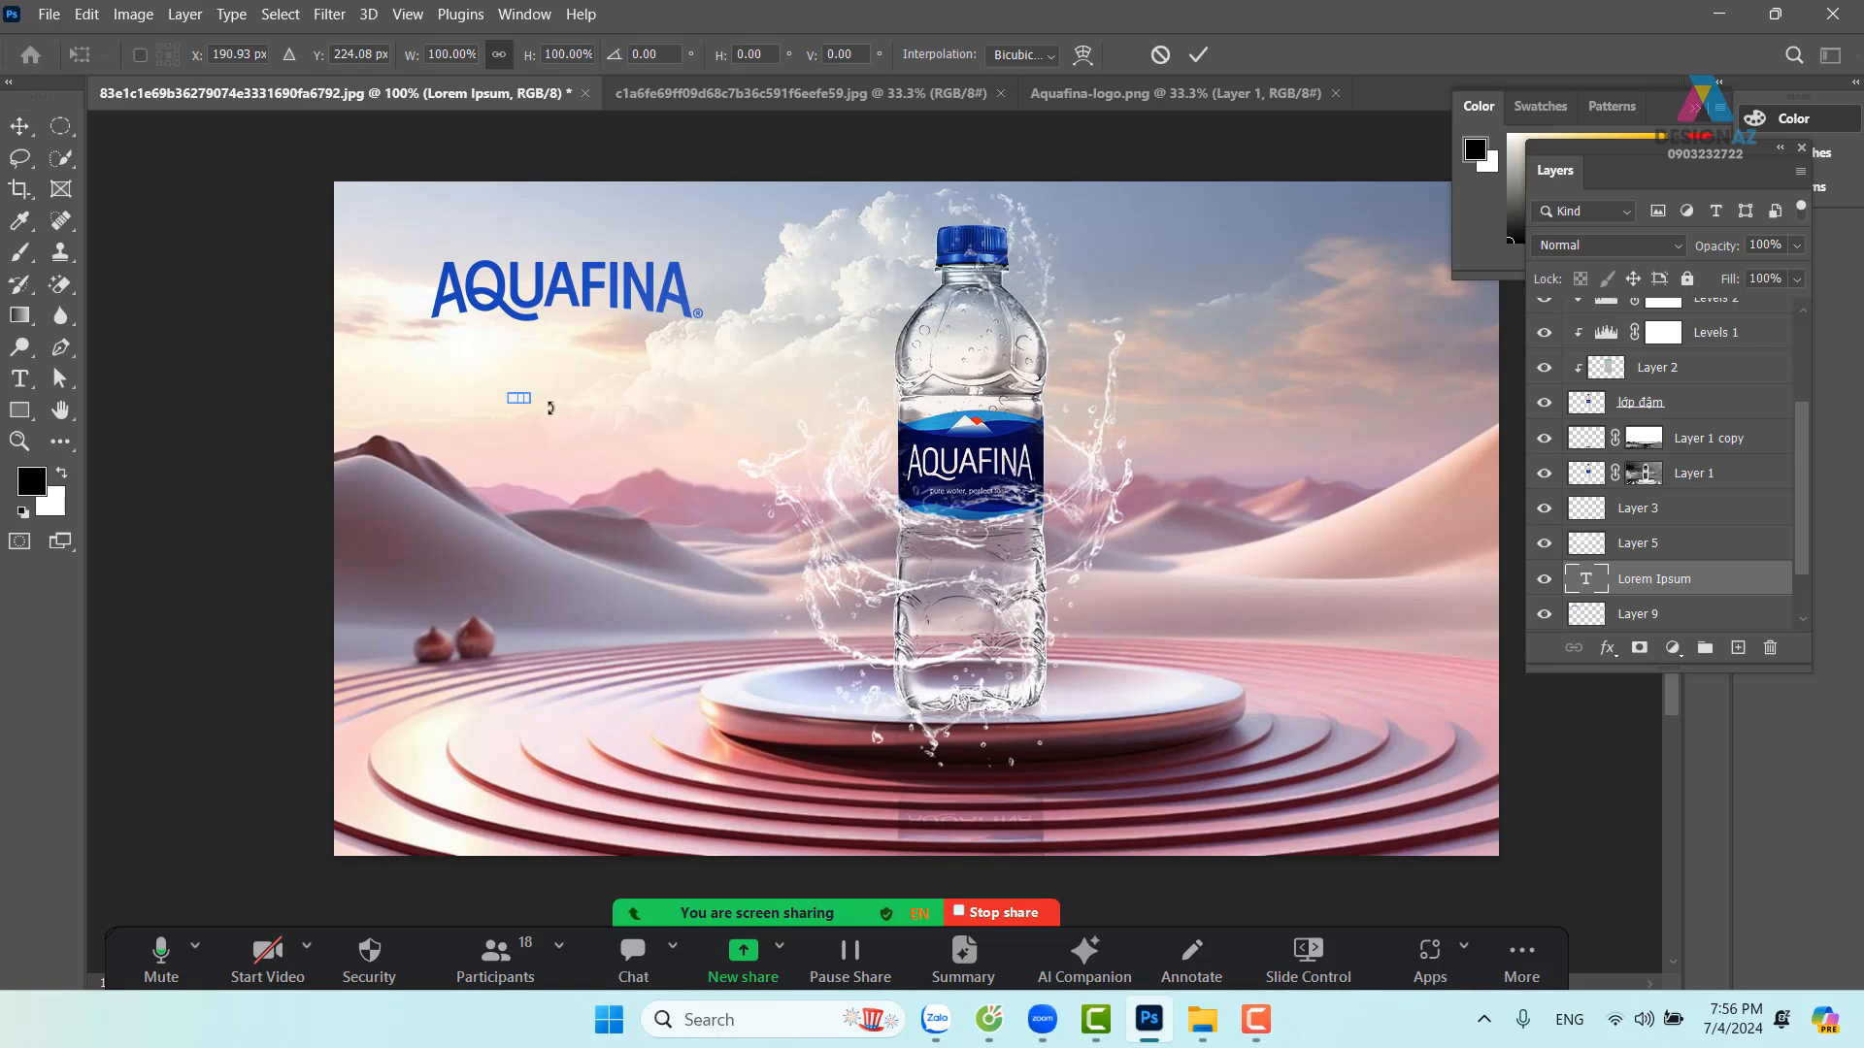
left_click_drag(531, 406, 1019, 568)
left_click_drag(681, 443, 569, 383)
key("Return")
Set the headline font to UTM Androgyne Regular
key("t")
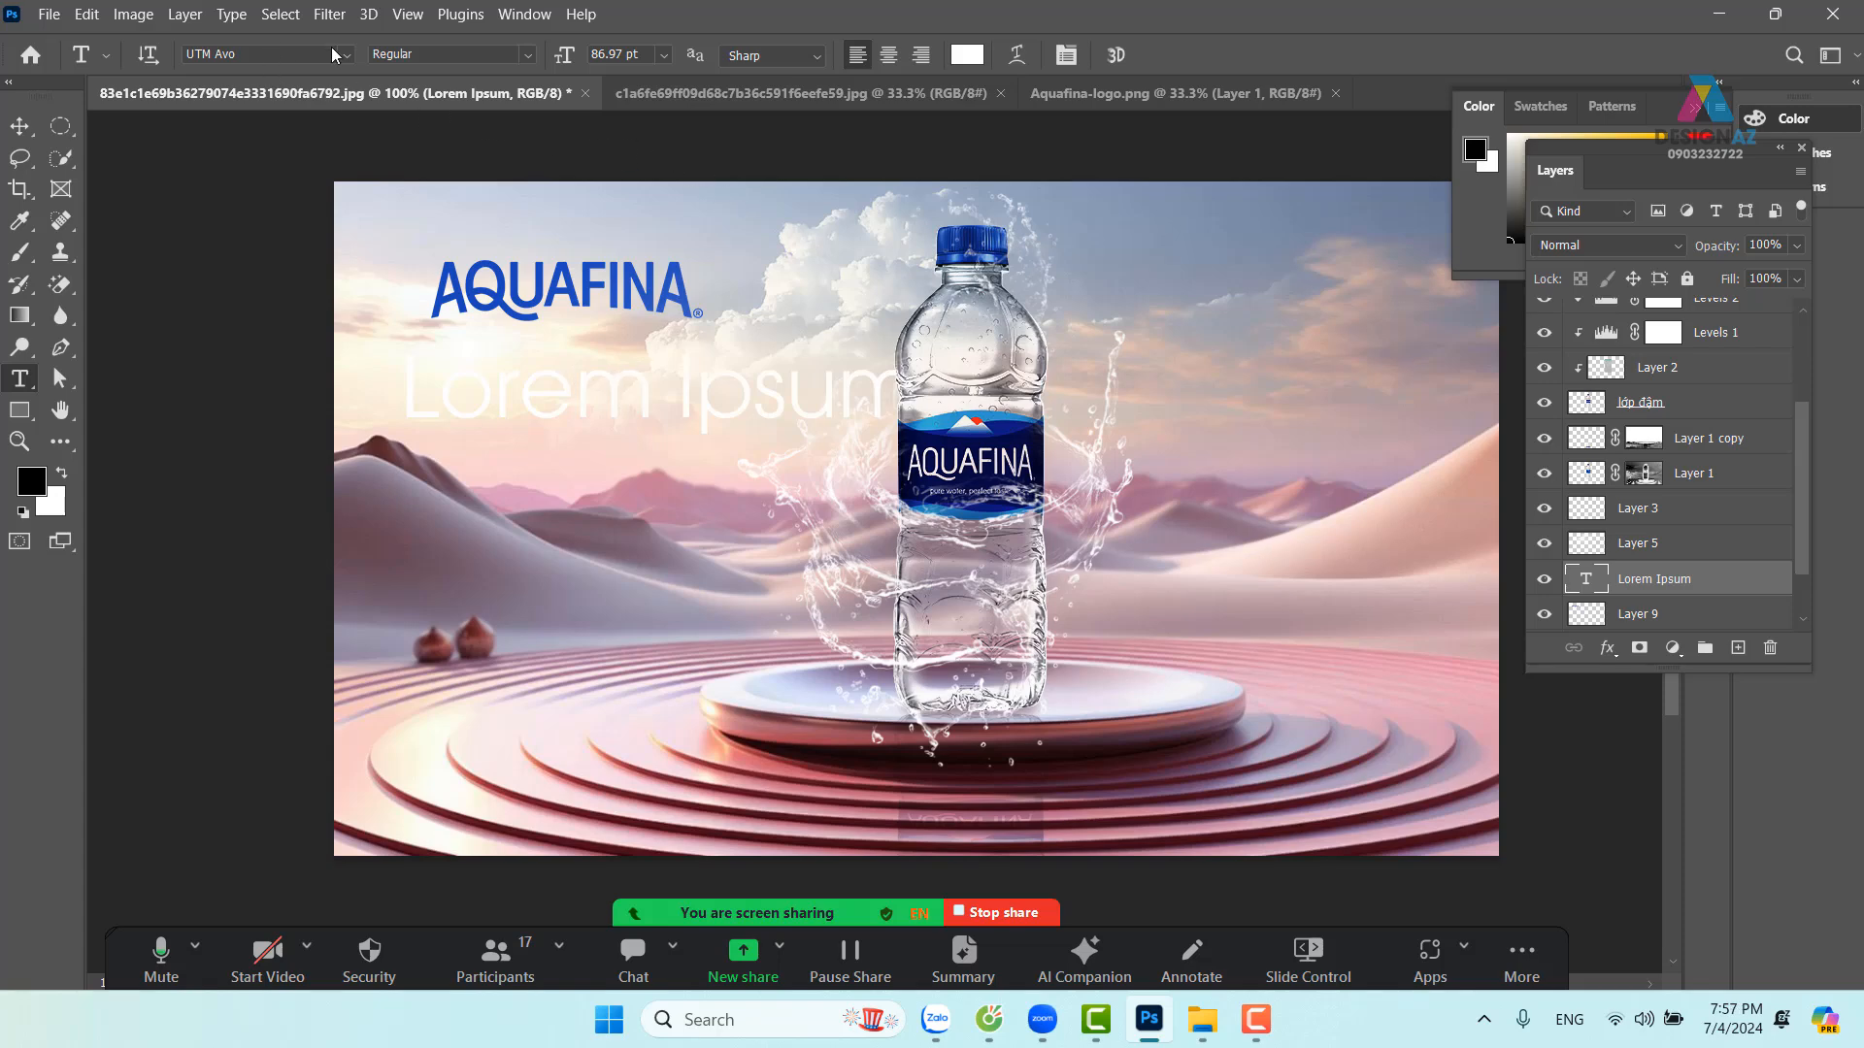
left_click(344, 56)
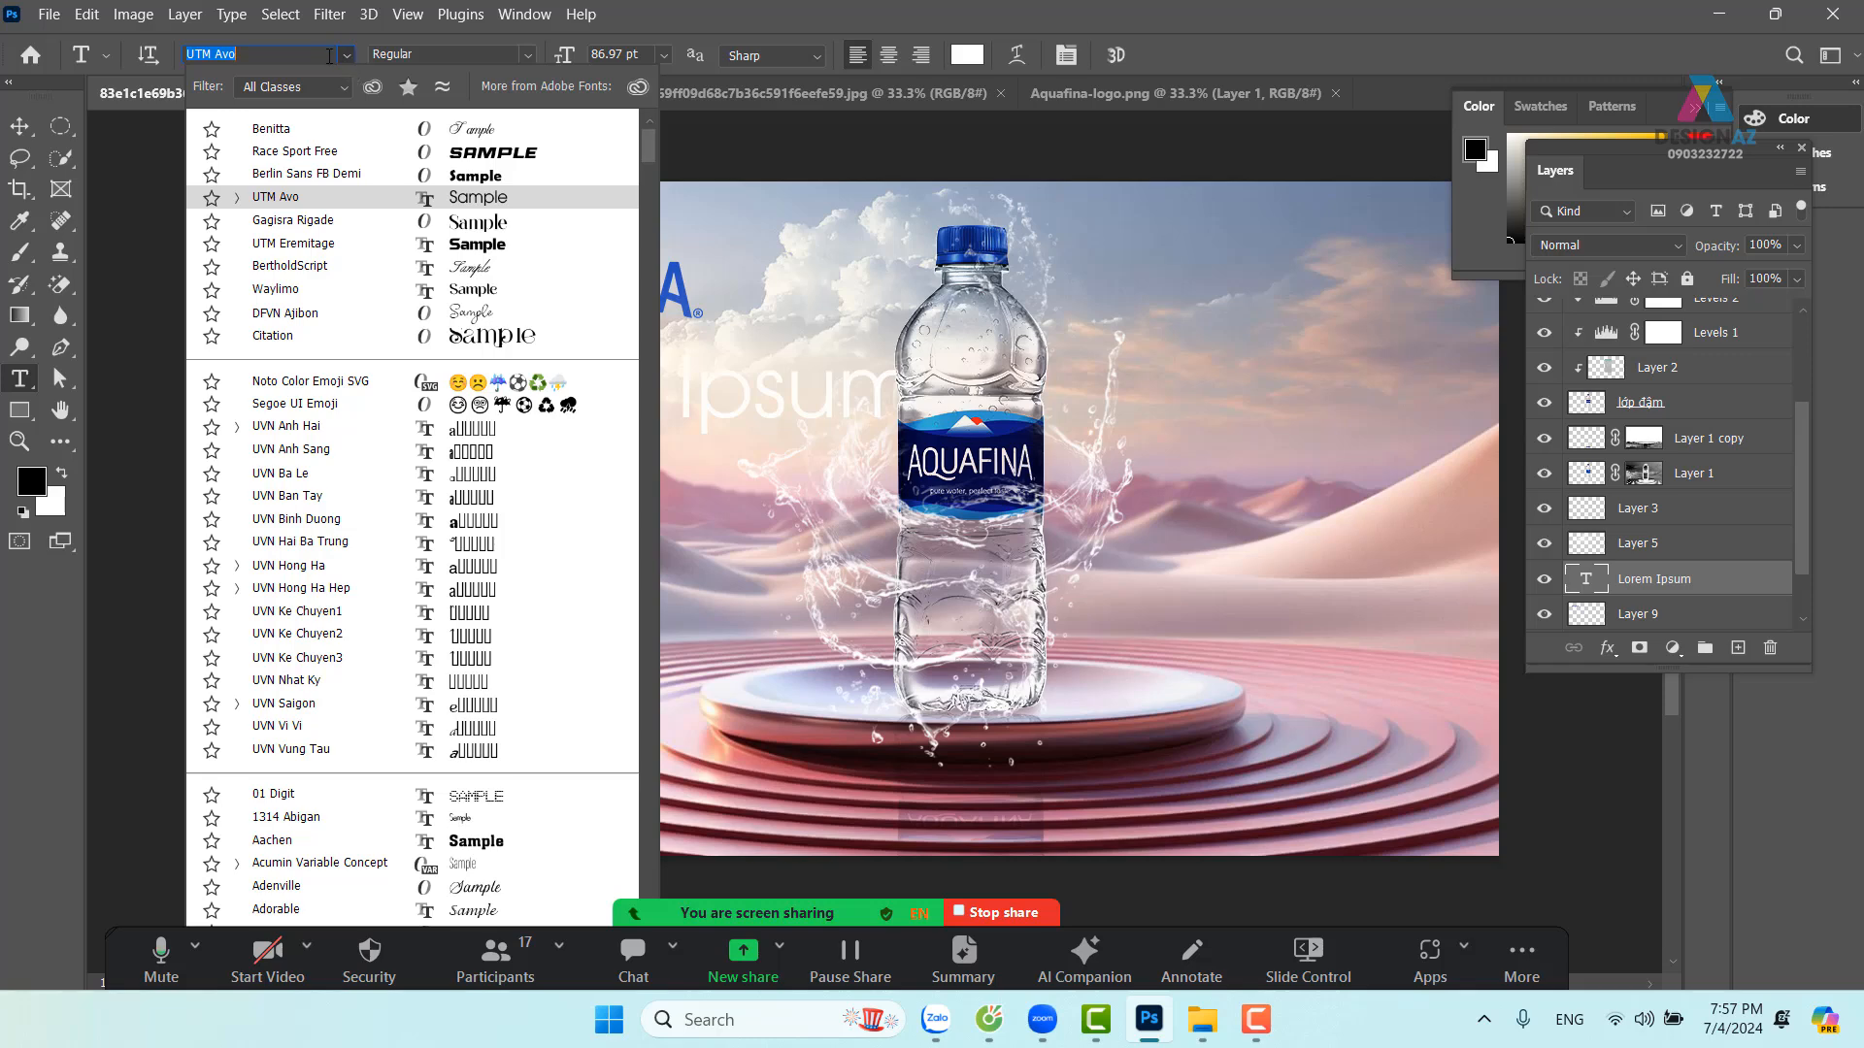
key("BackSpace")
type("utm")
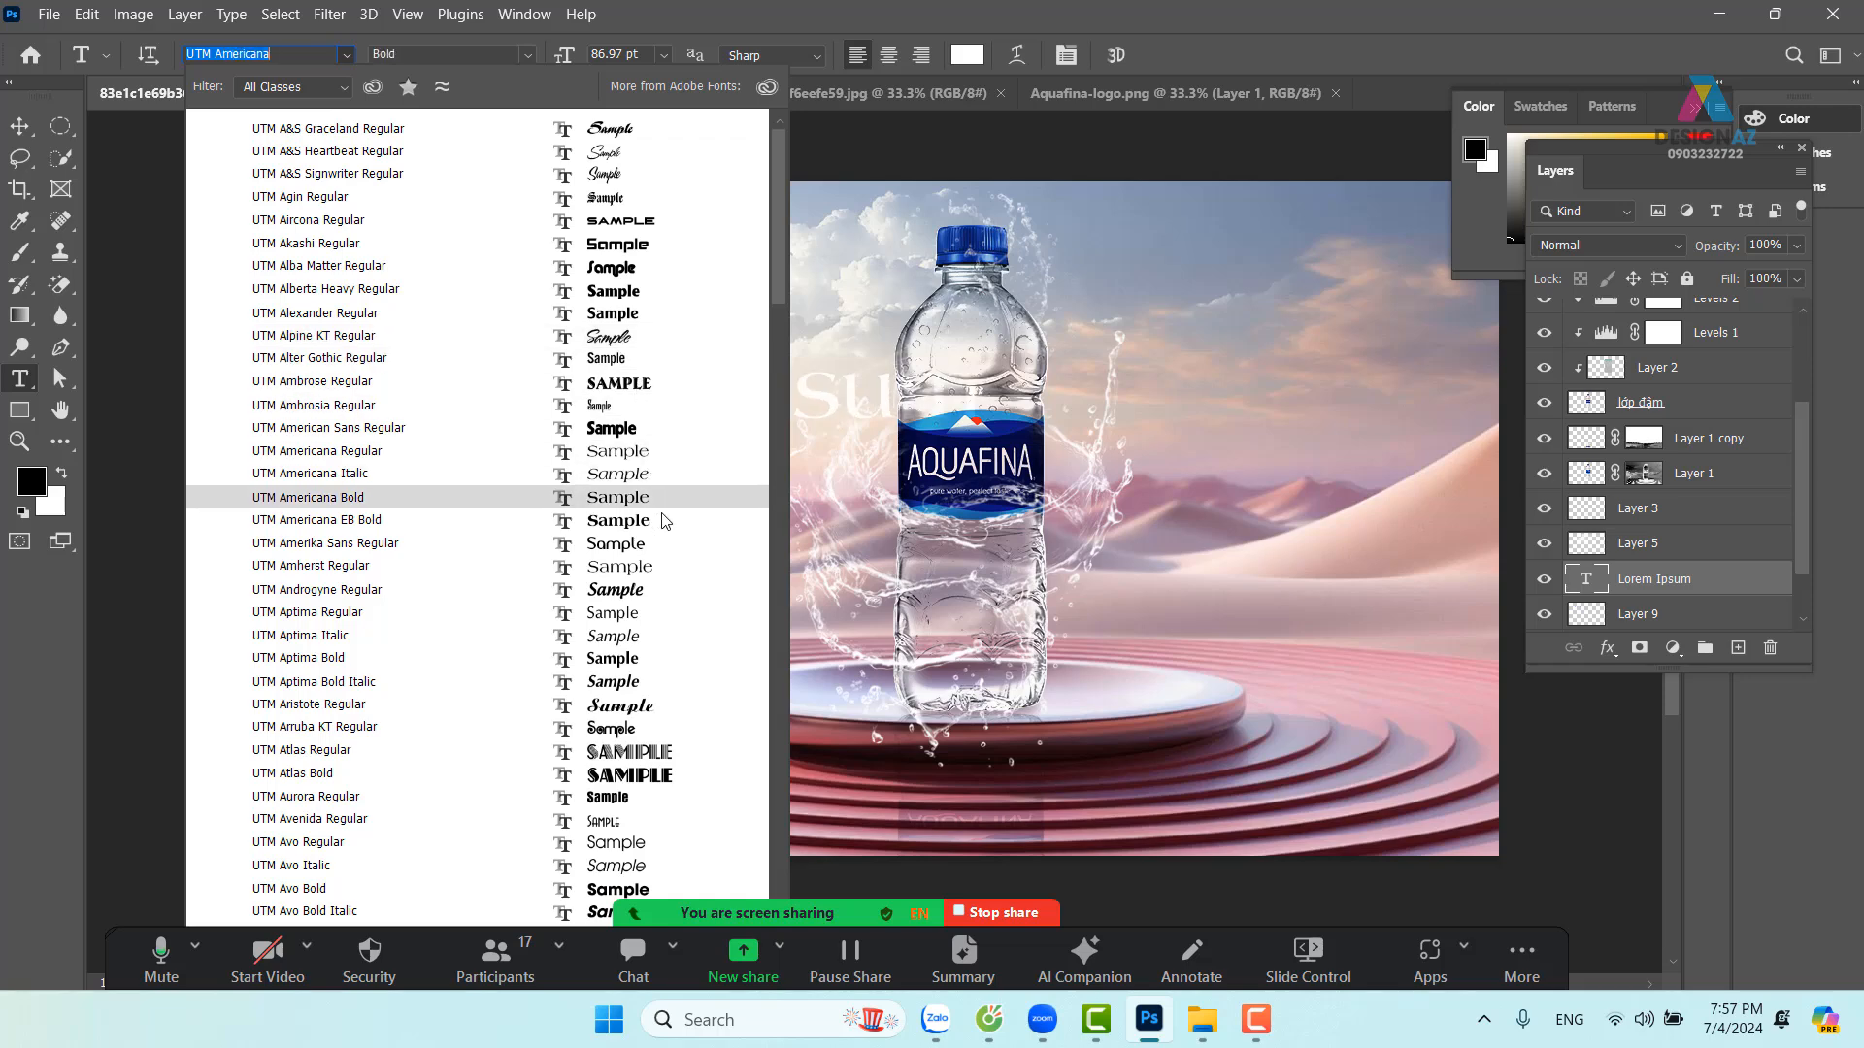
left_click(641, 589)
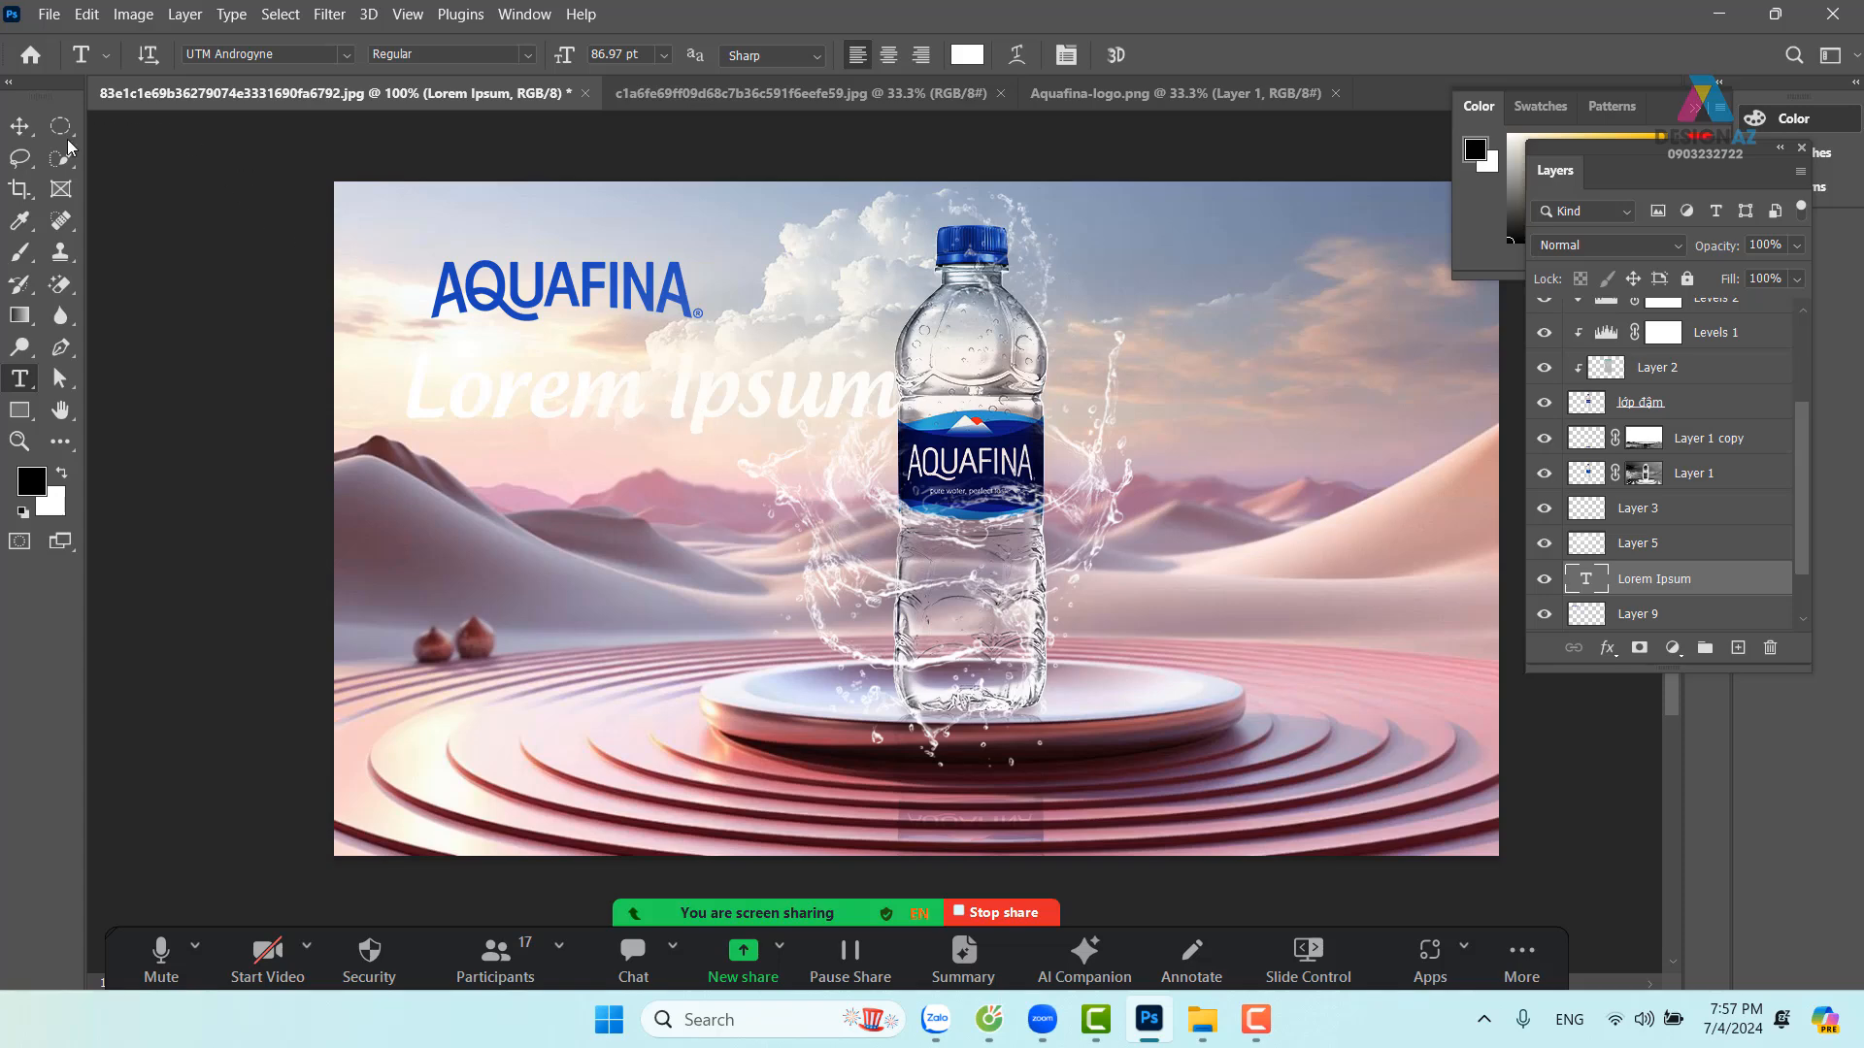
Break the headline into two lines, Lorem above Ipsum, then select Ipsum
key("v")
left_click_drag(686, 415, 664, 581)
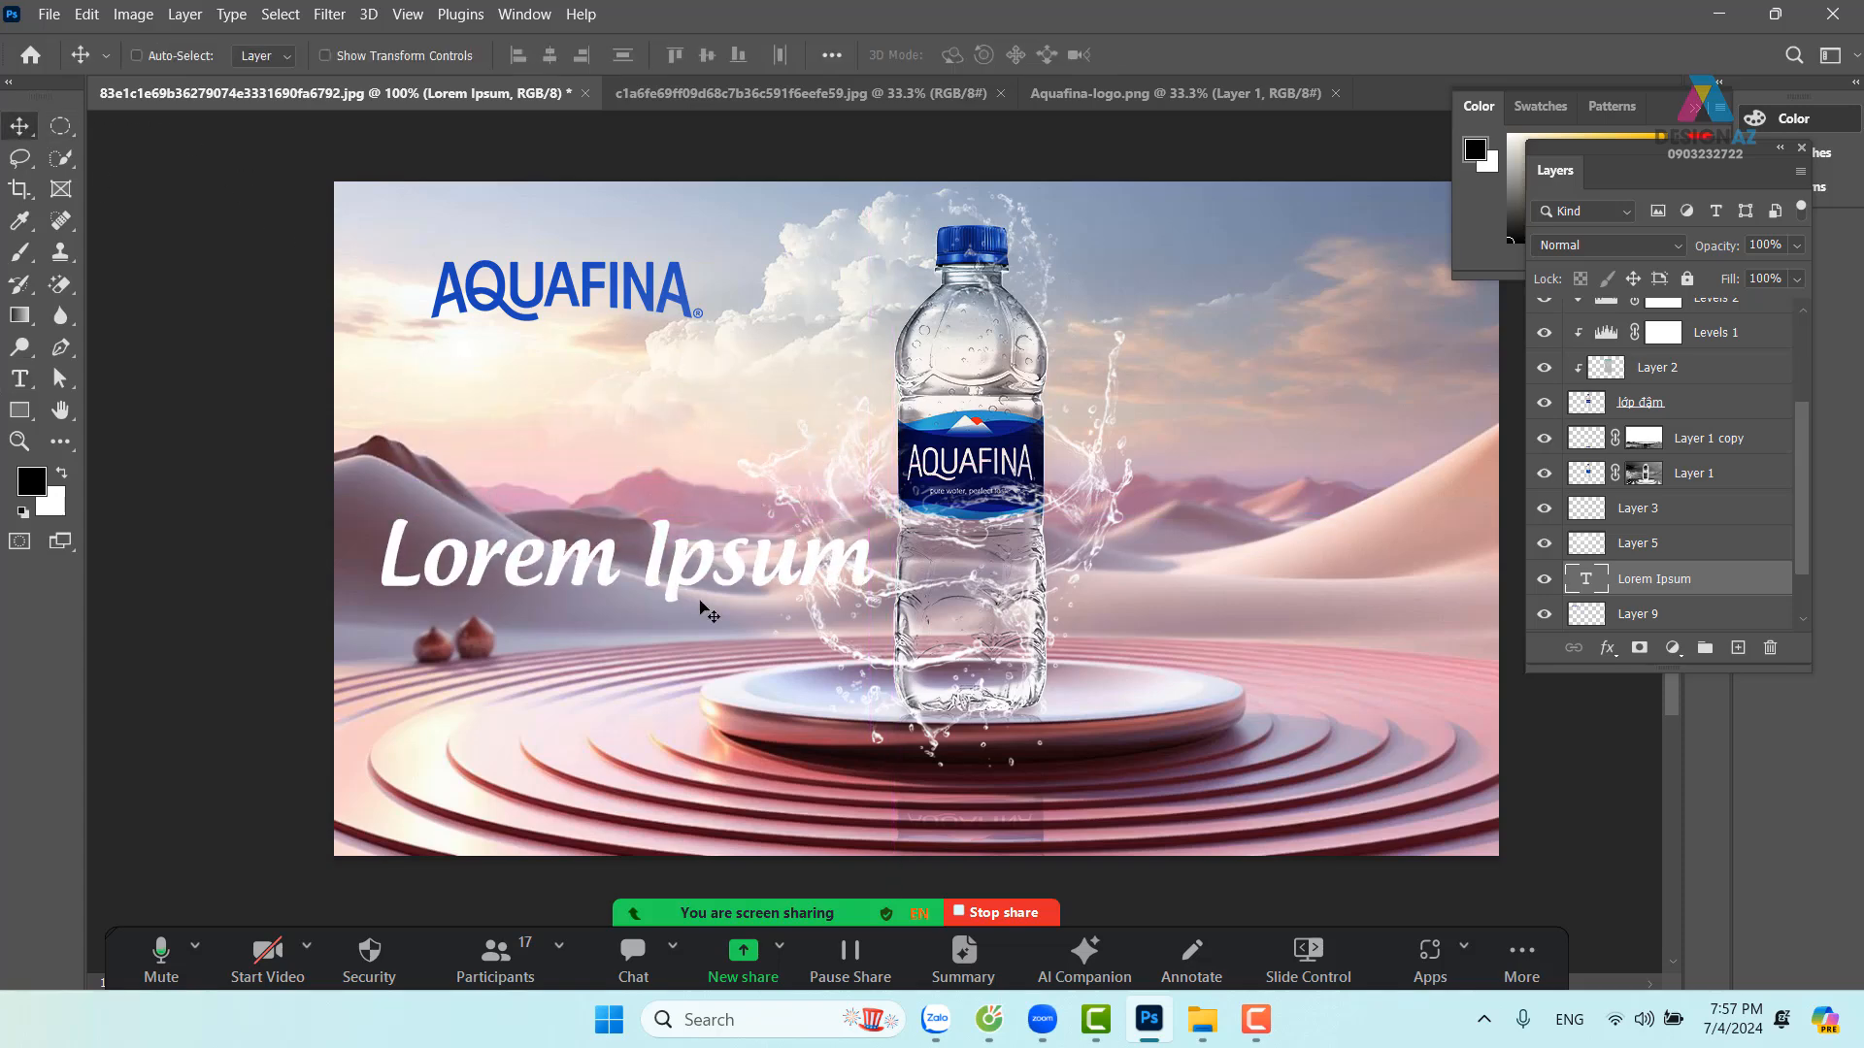
key("t")
double_click(639, 543)
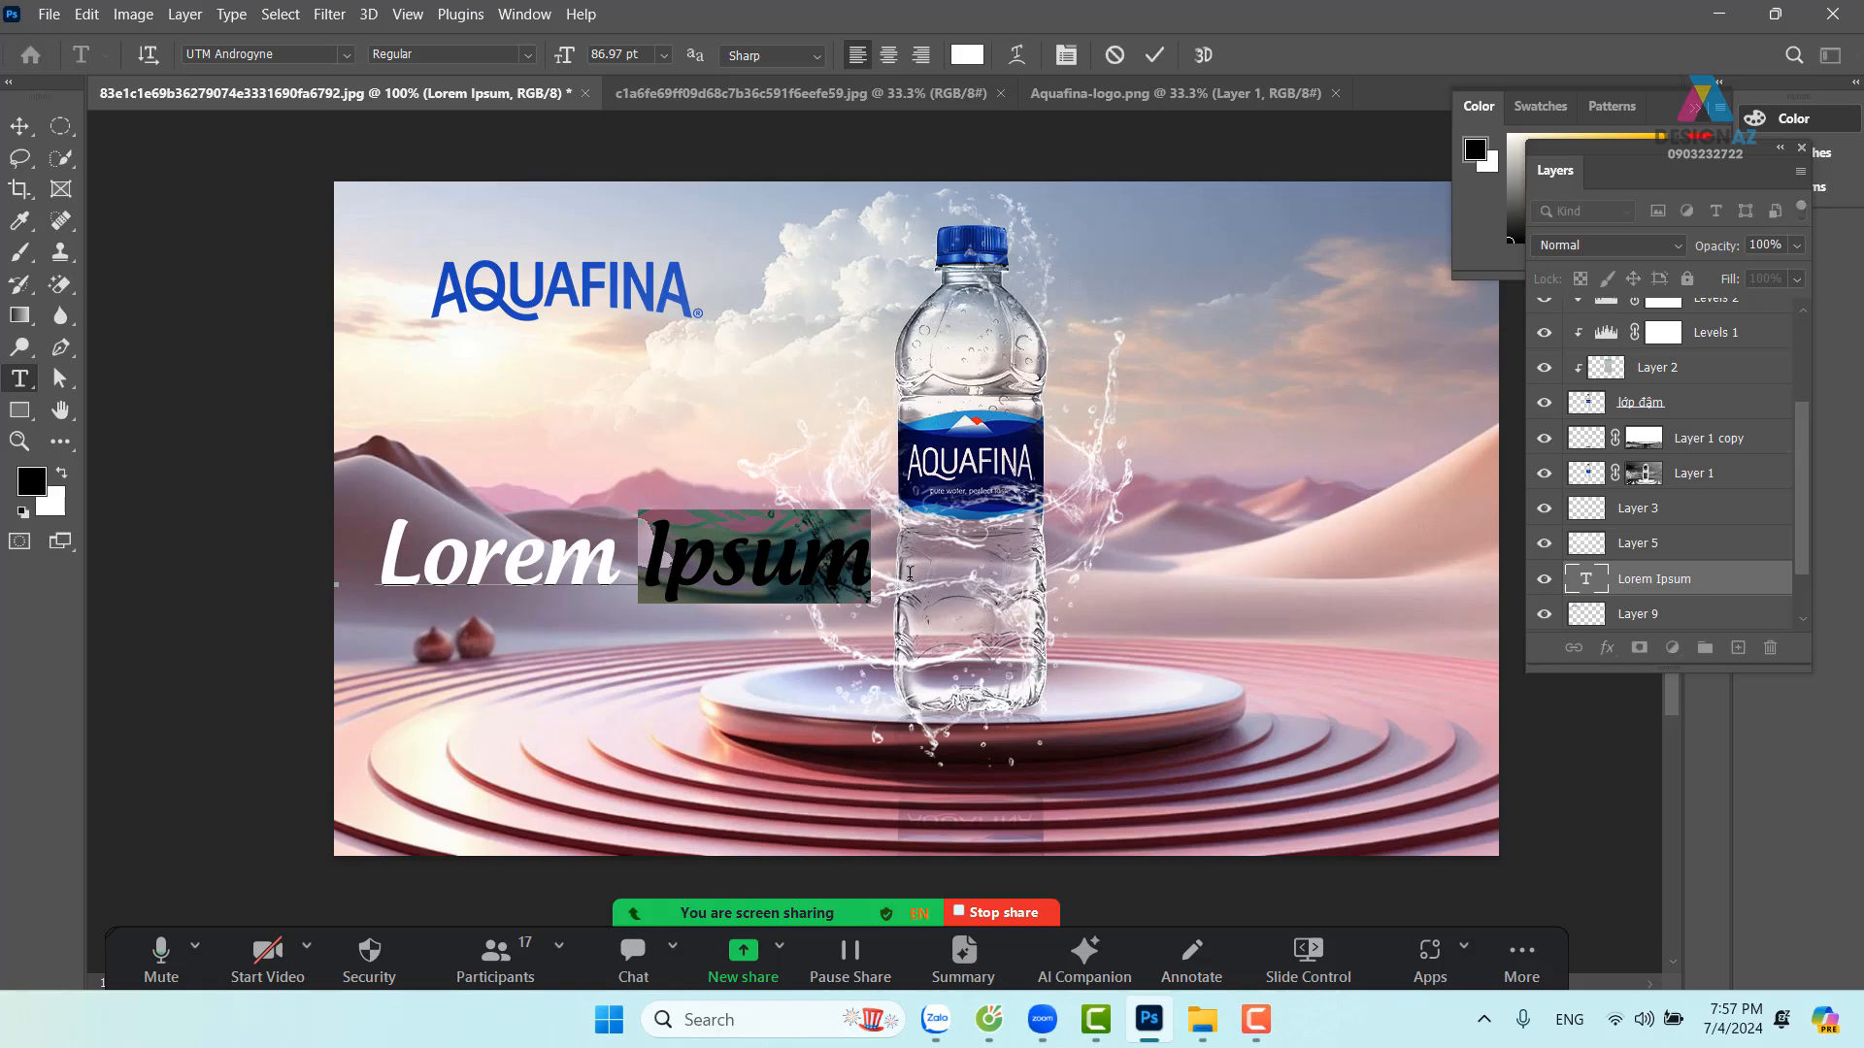
key("BackSpace")
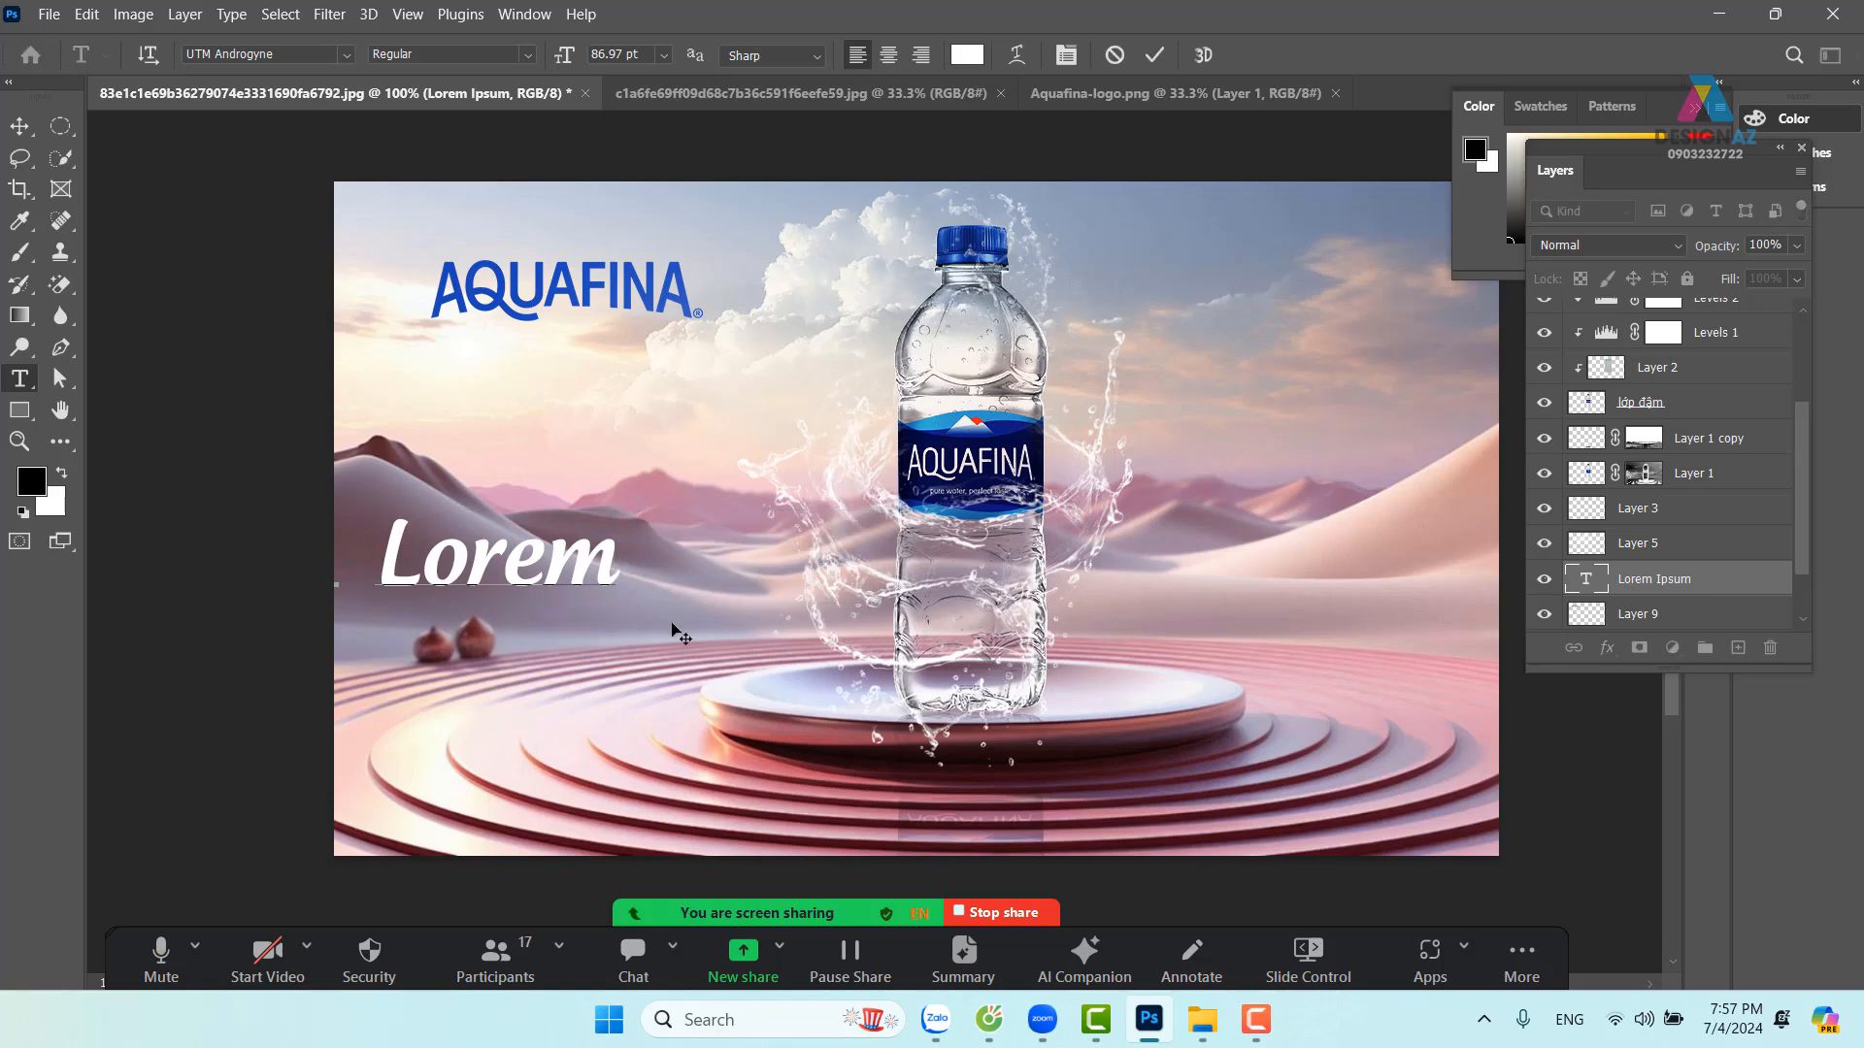
key("Return")
type("Ipsum")
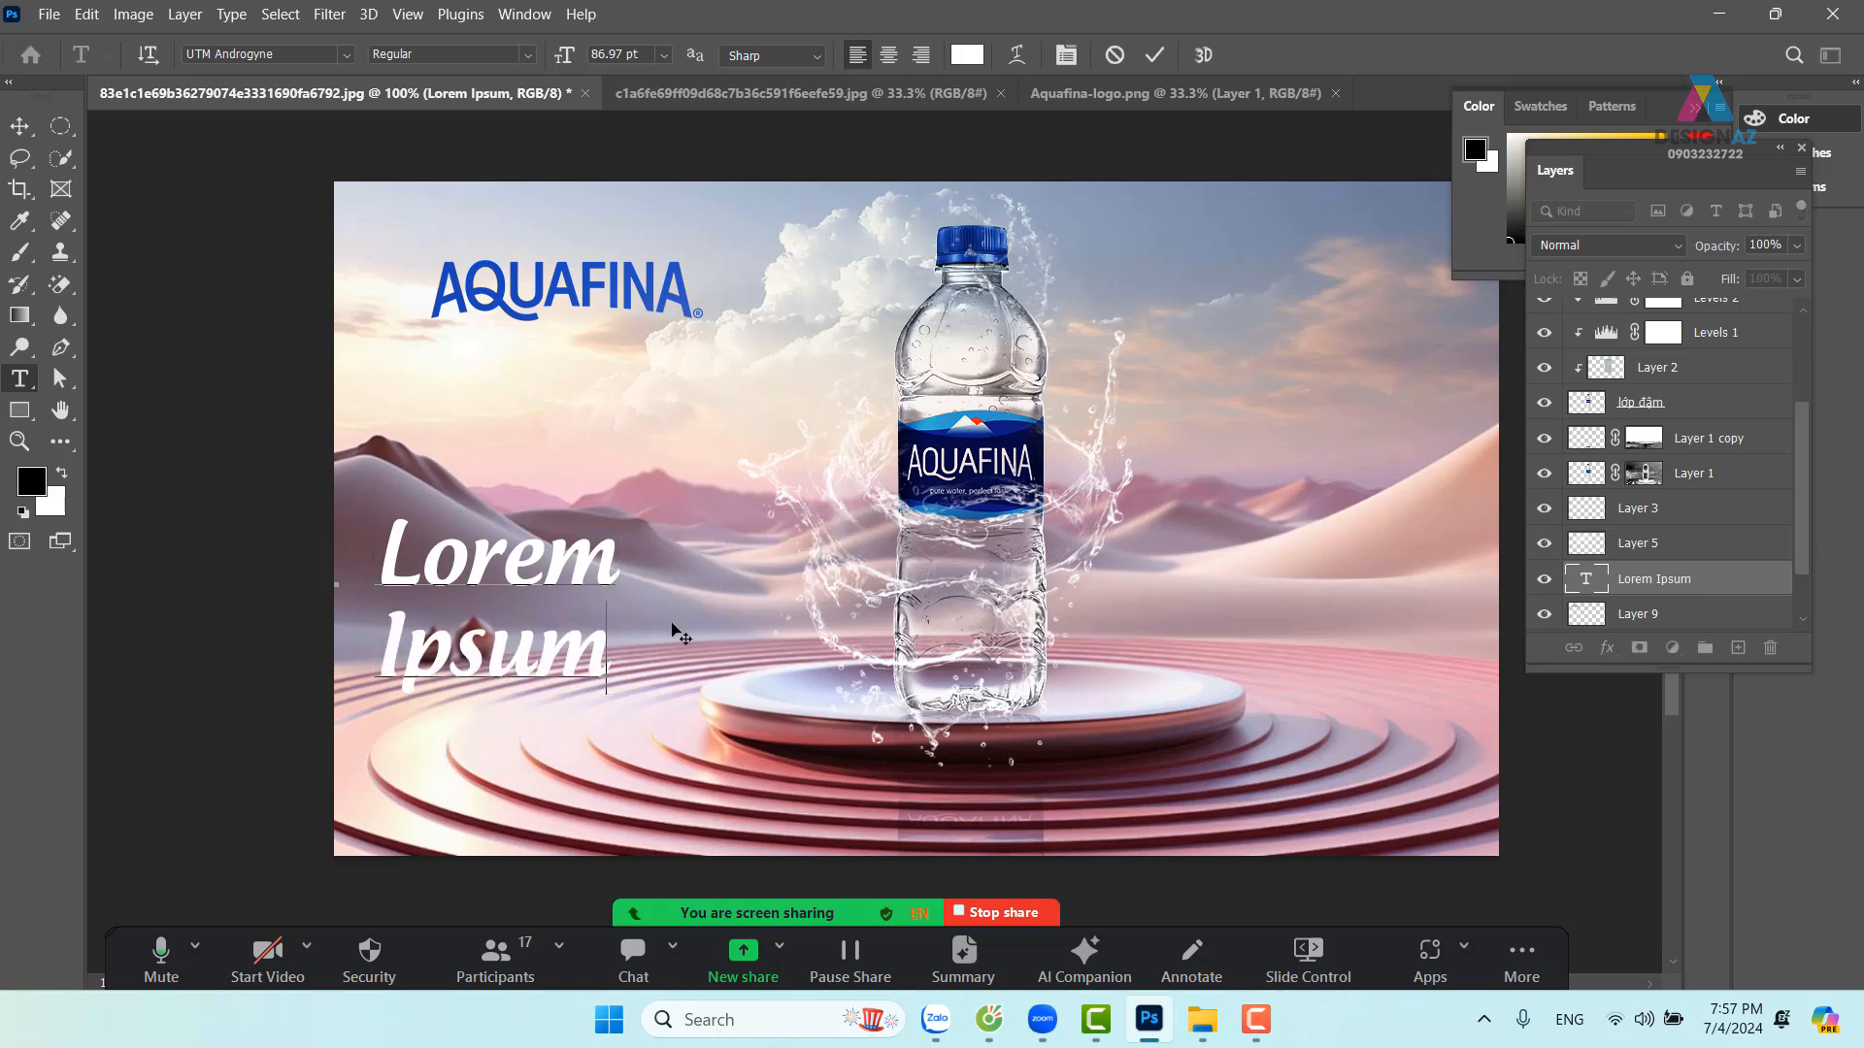
left_click(20, 125)
left_click_drag(566, 492, 620, 413)
key("t")
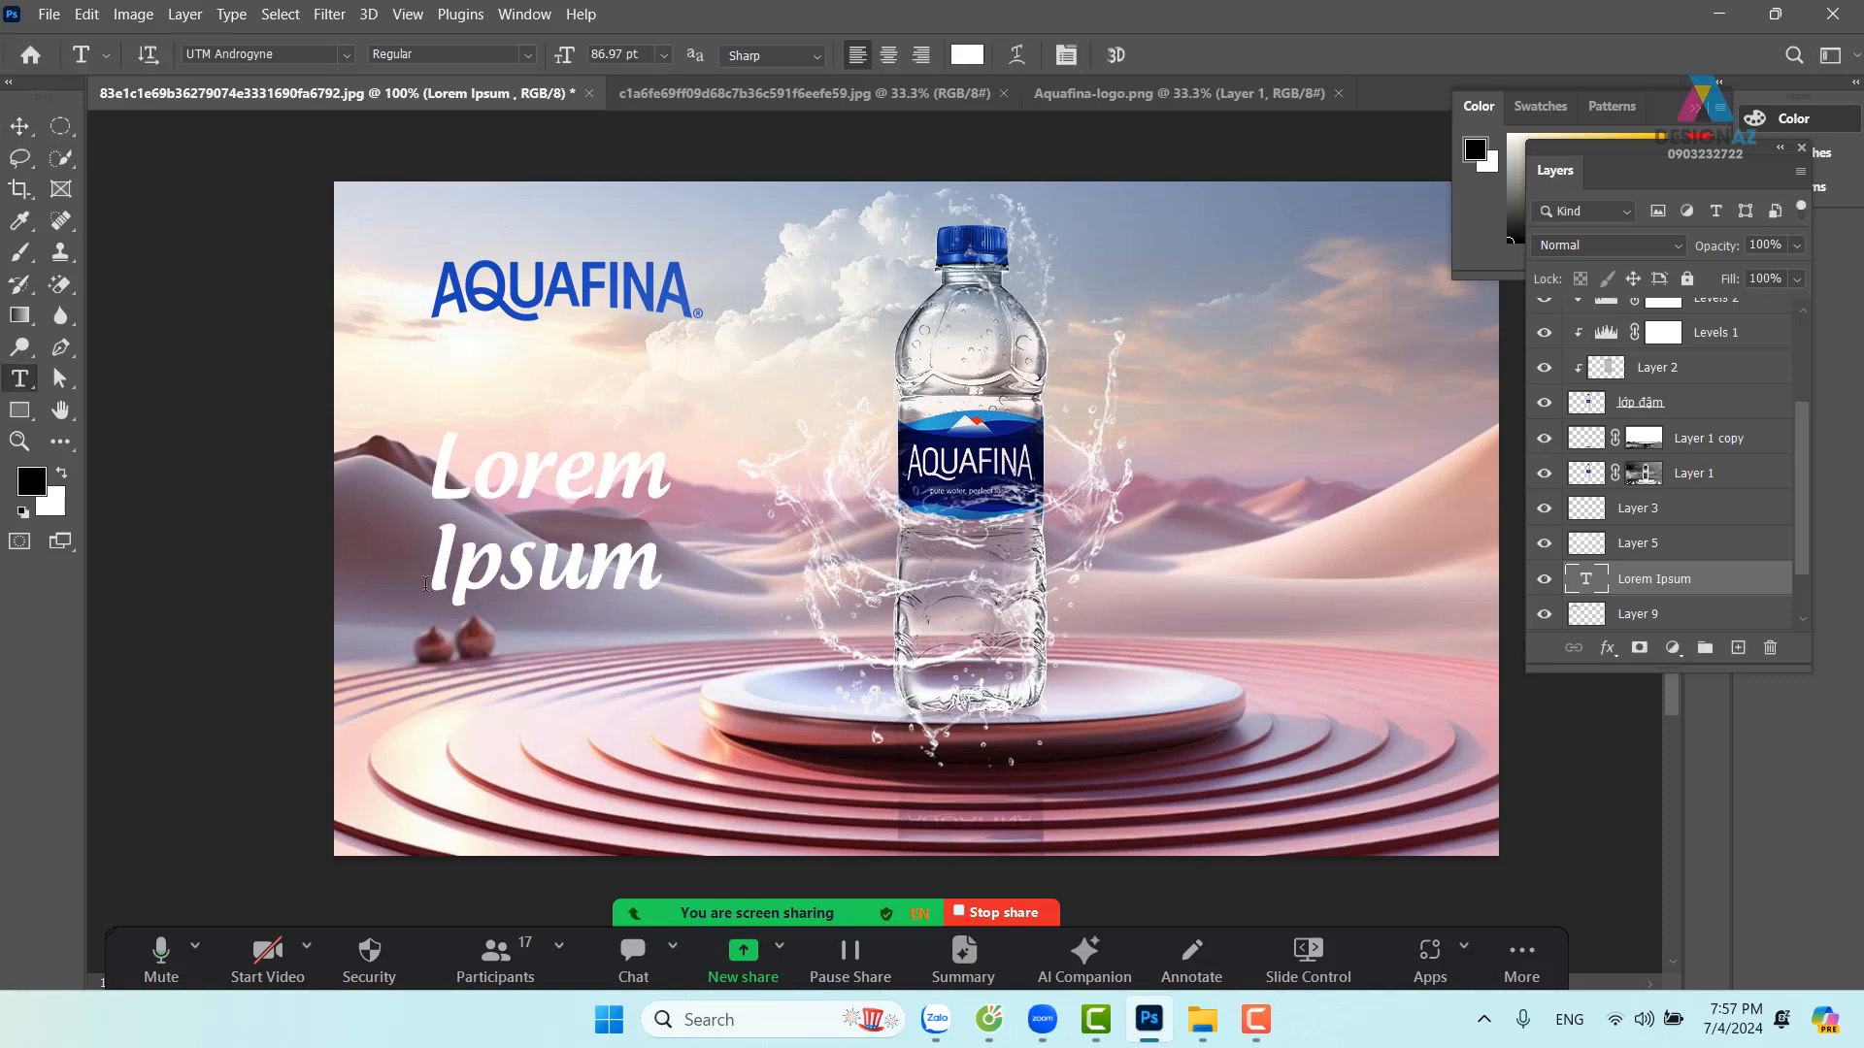
left_click_drag(436, 560, 685, 552)
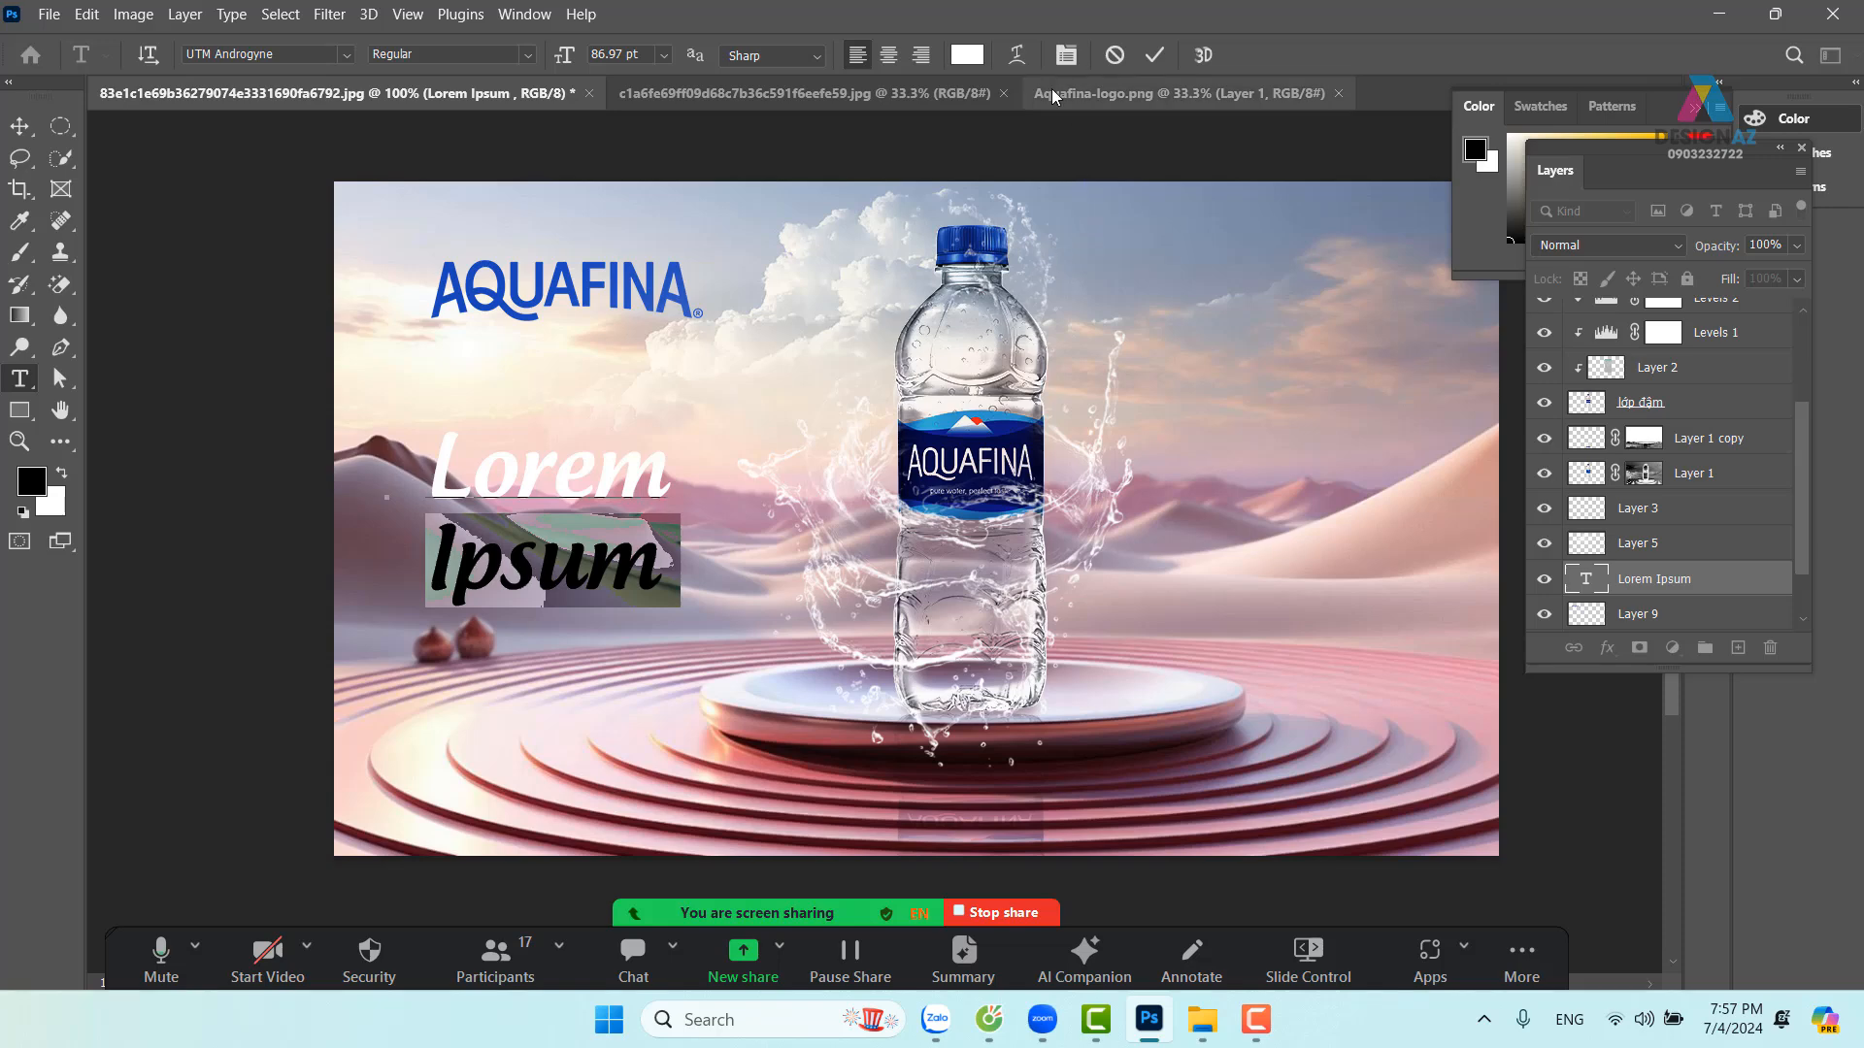
Set the word Ipsum to 150 pt in the Character panel
left_click(1066, 56)
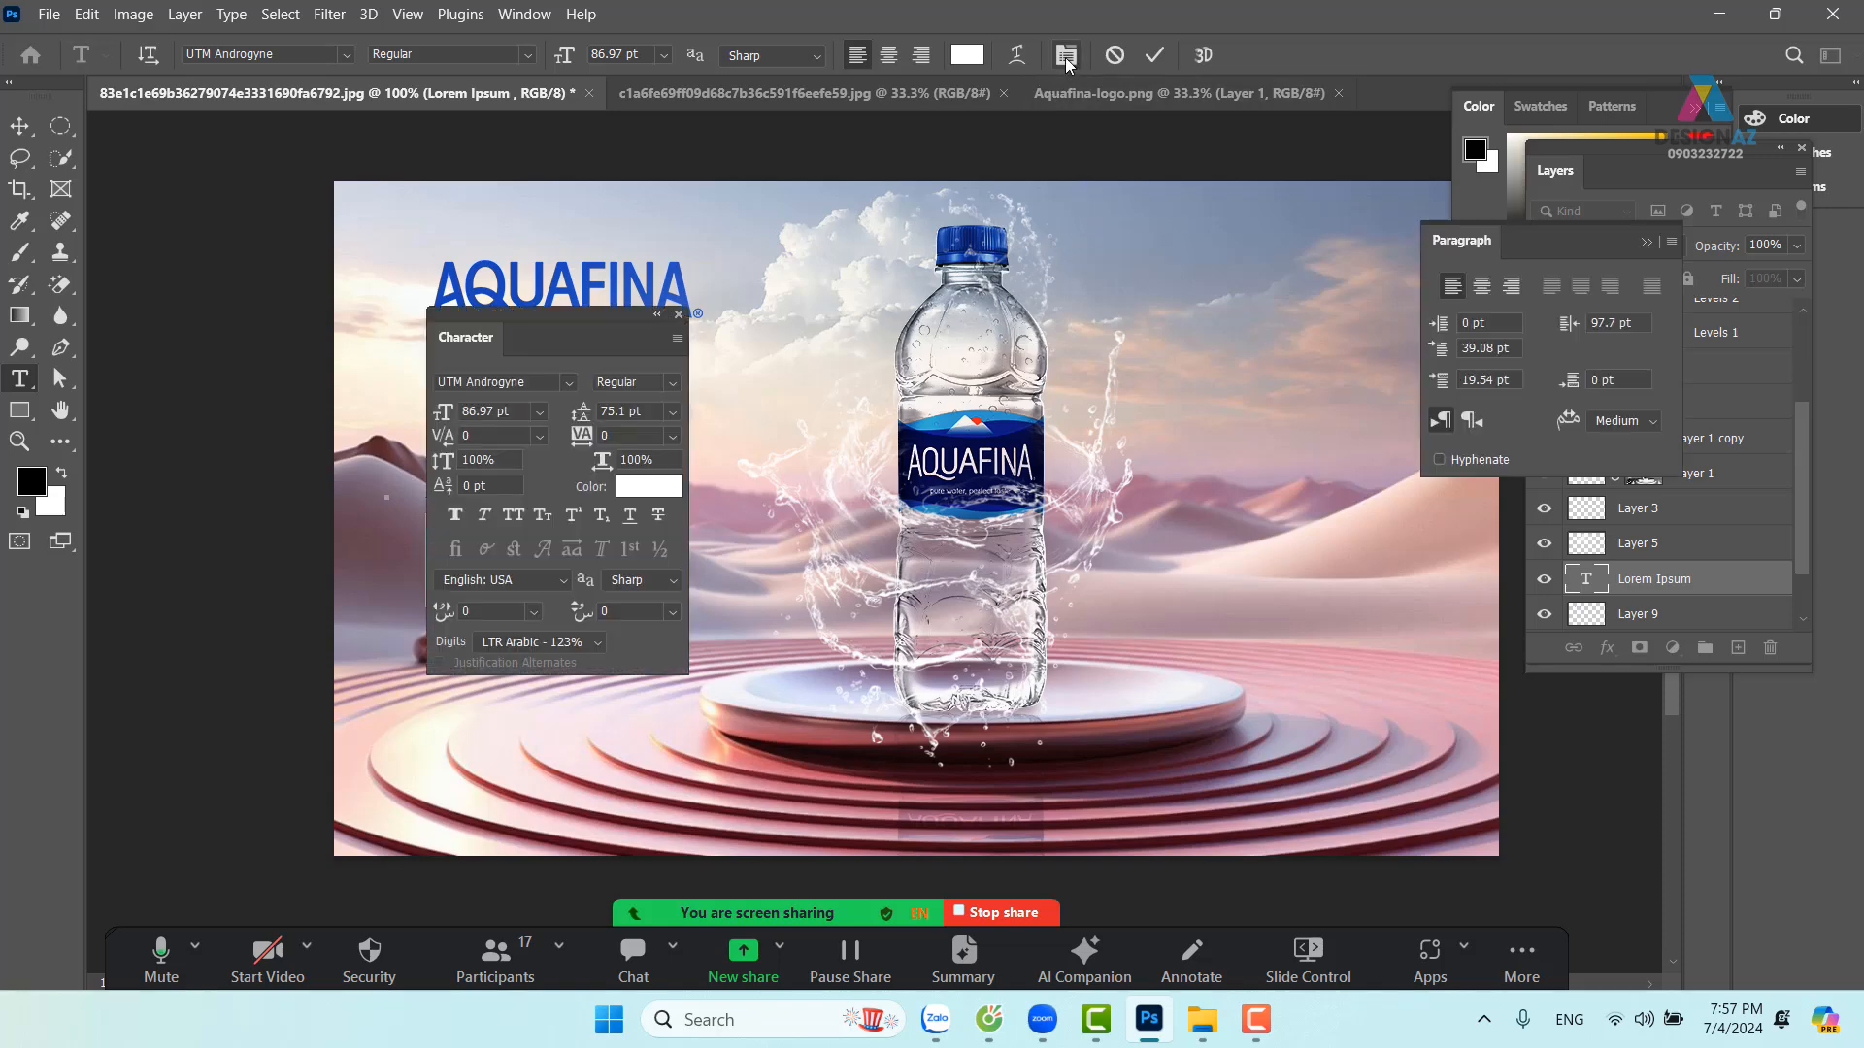
left_click_drag(596, 318, 1247, 219)
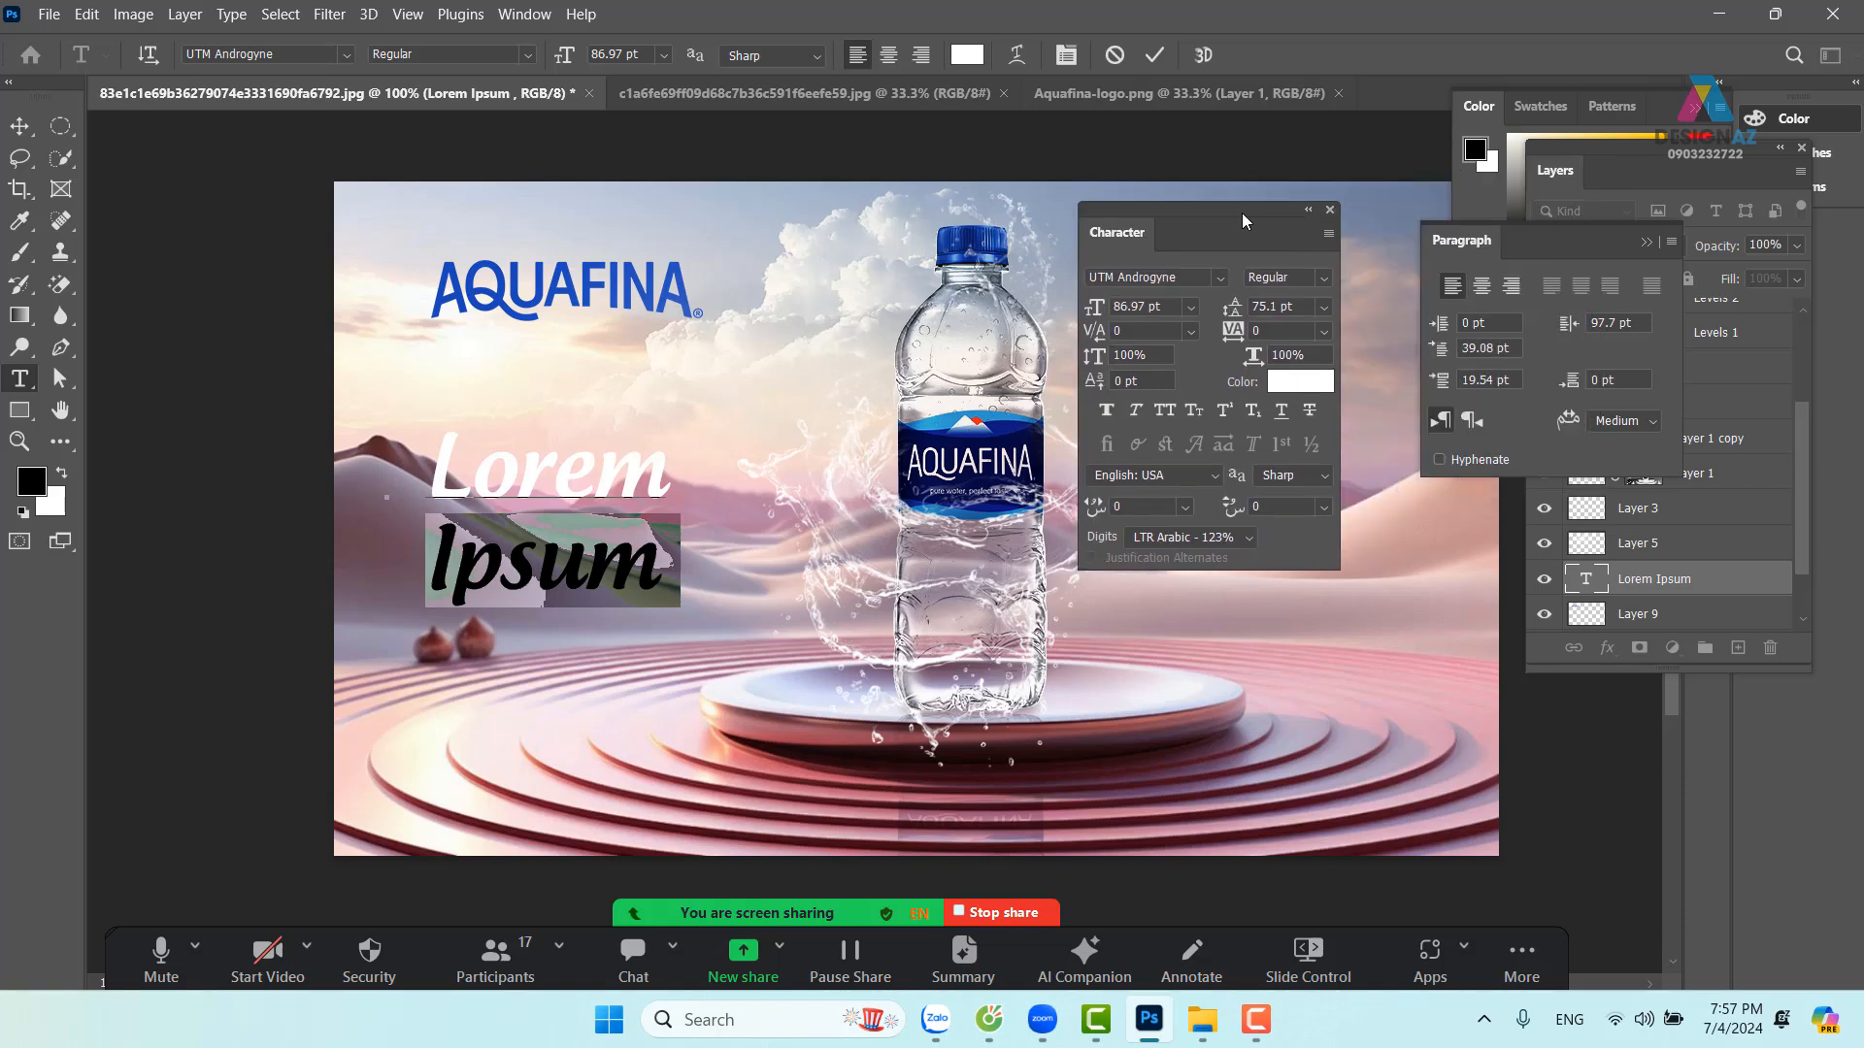
left_click(1171, 309)
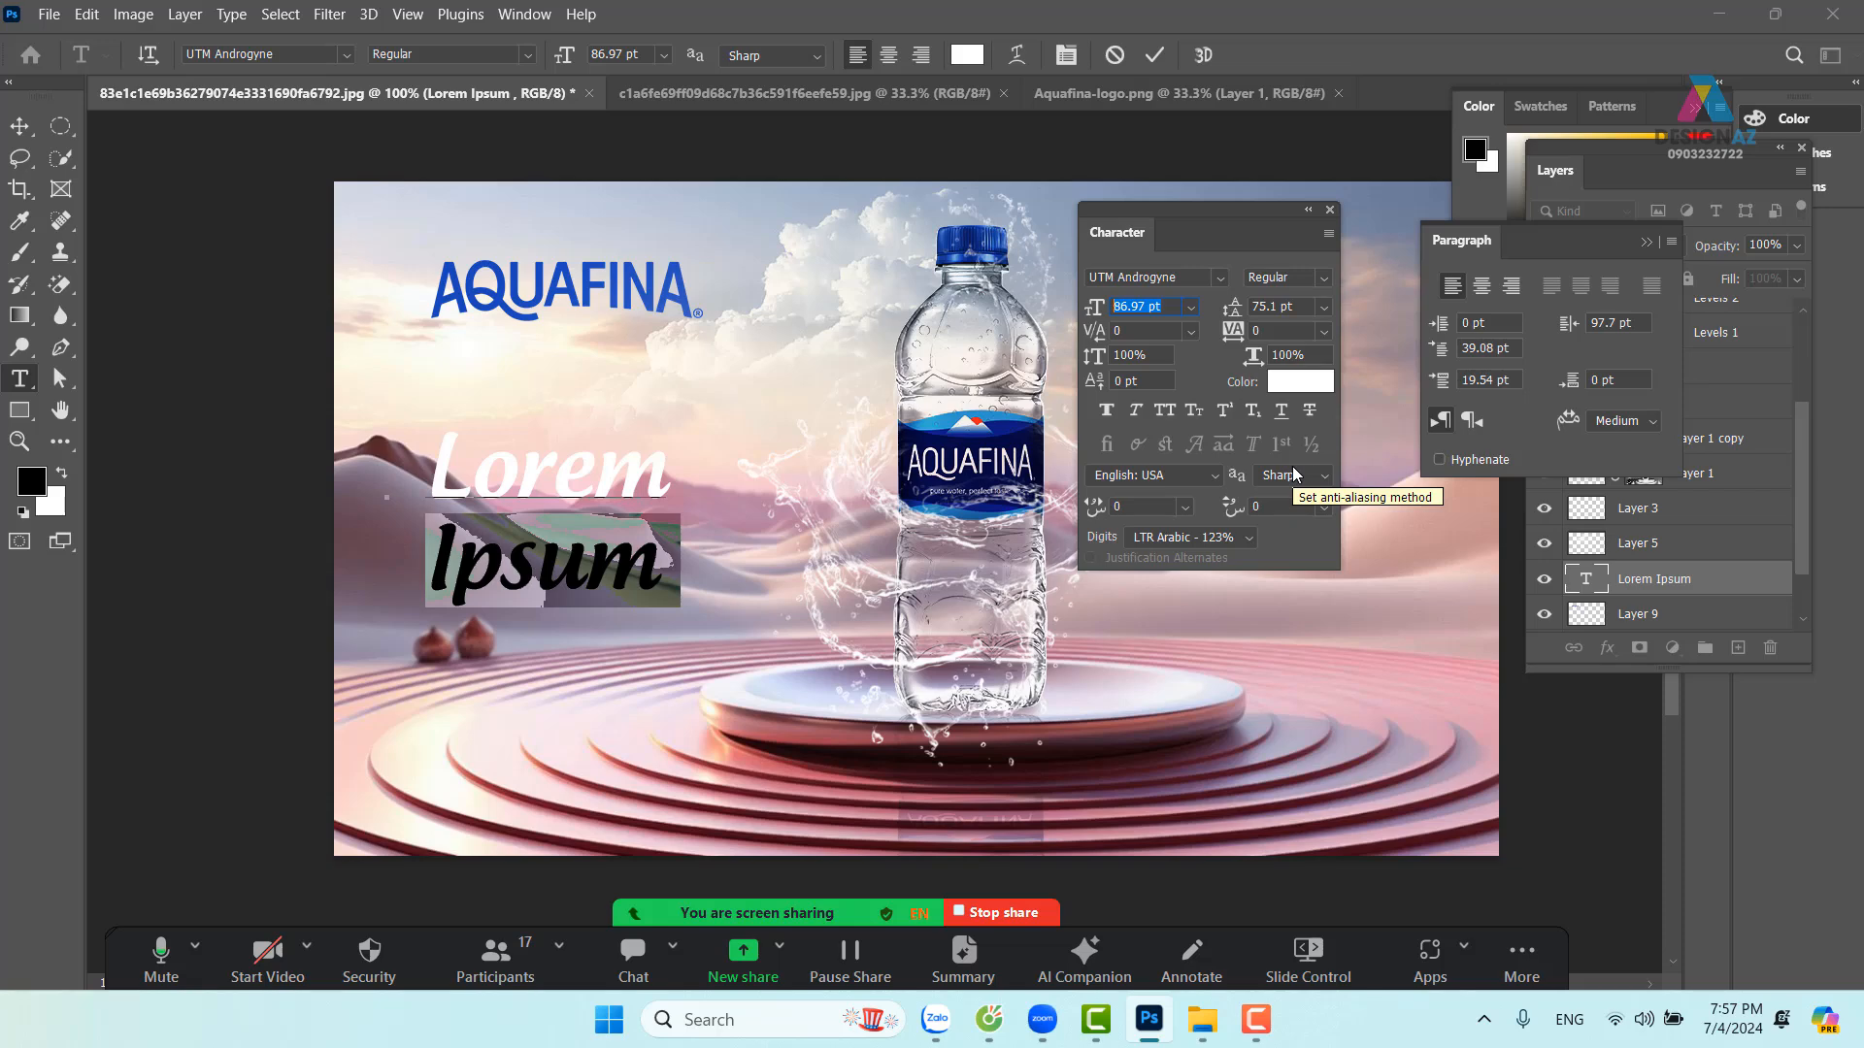
type("150")
key("Return")
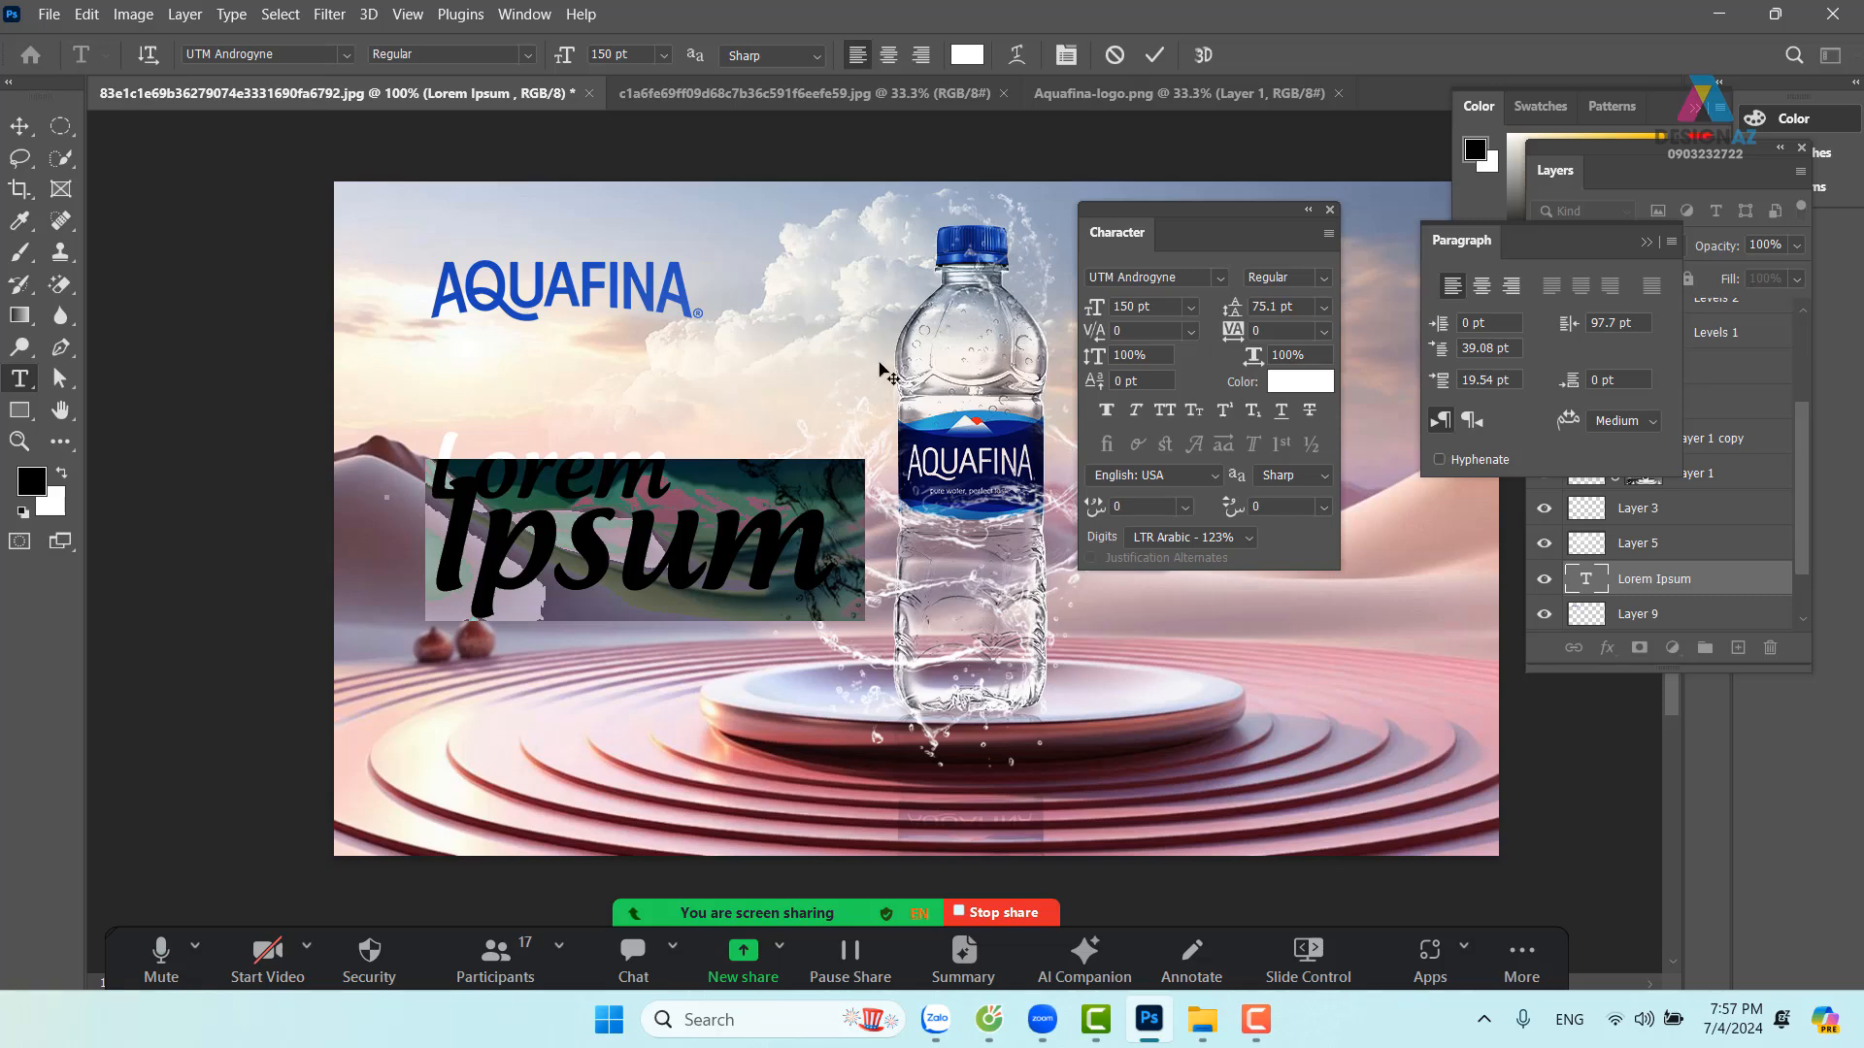
left_click(20, 125)
left_click_drag(681, 582, 656, 575)
Set the headline's leading to 100 pt and shift the text right
key("t")
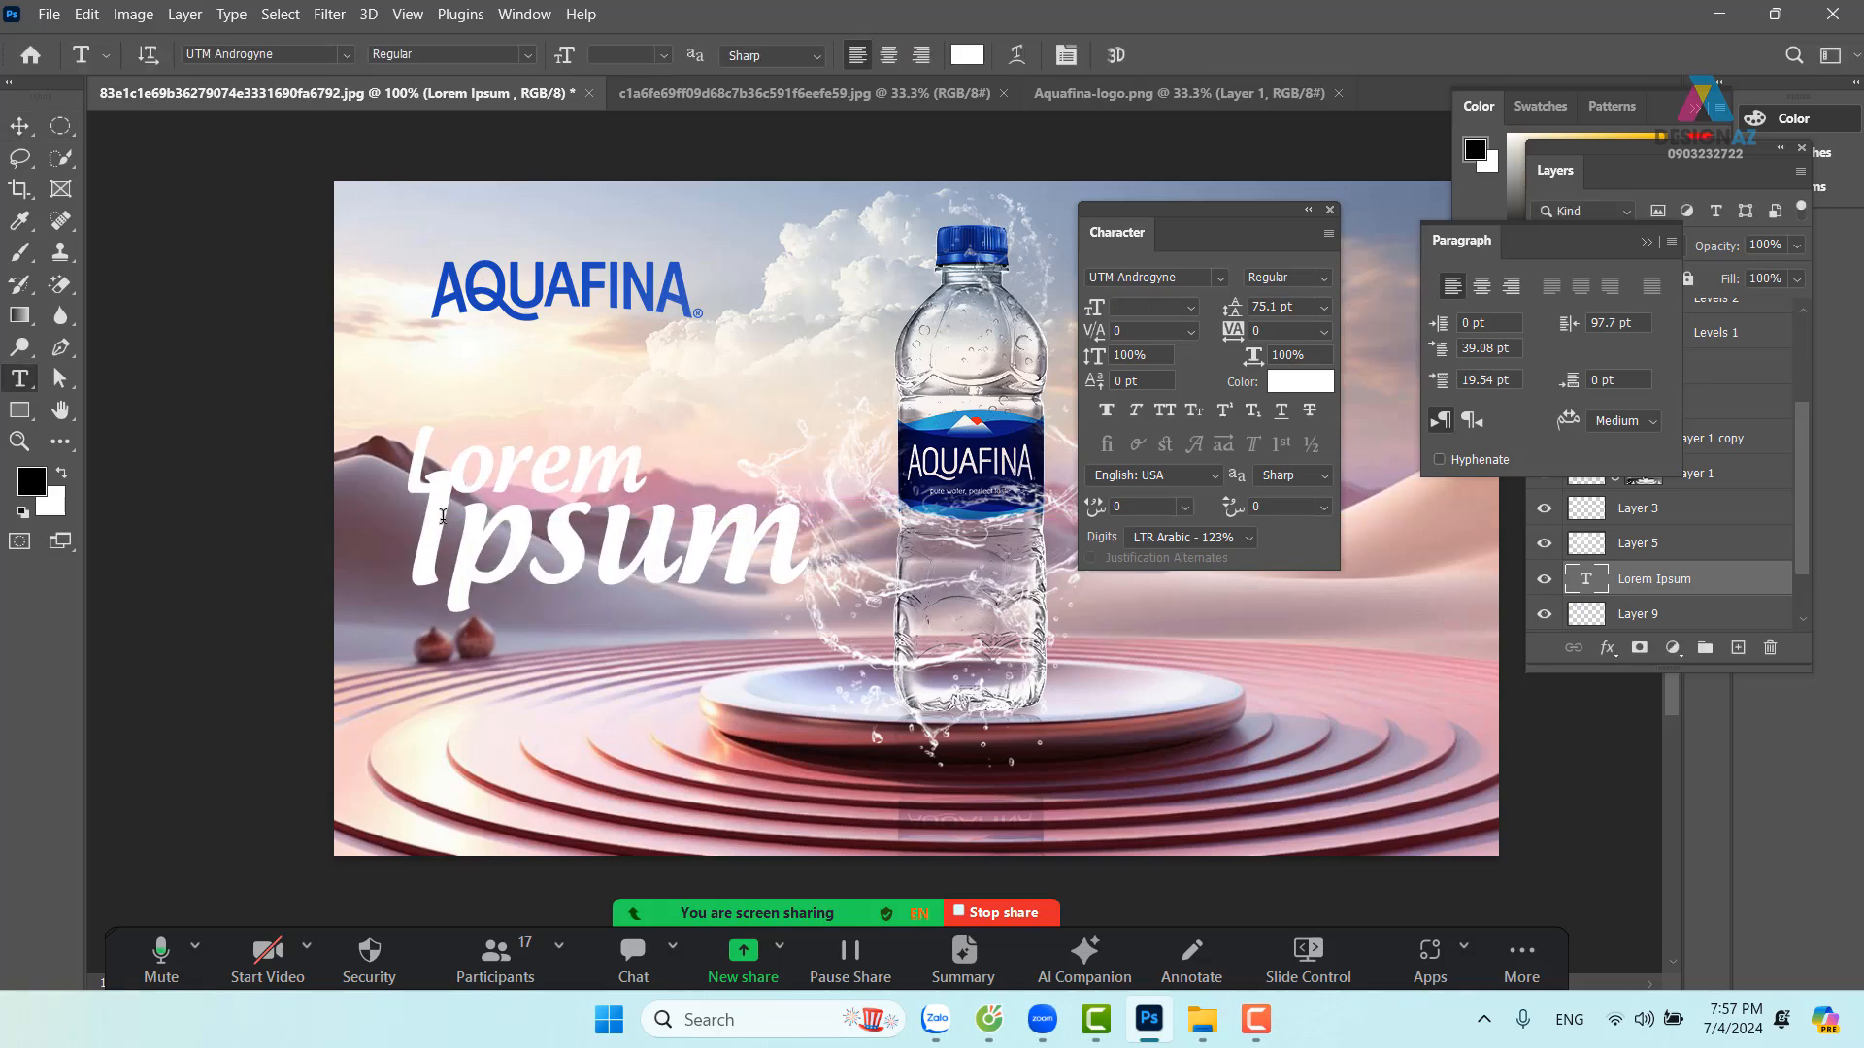
left_click(417, 514)
left_click_drag(417, 515, 781, 525)
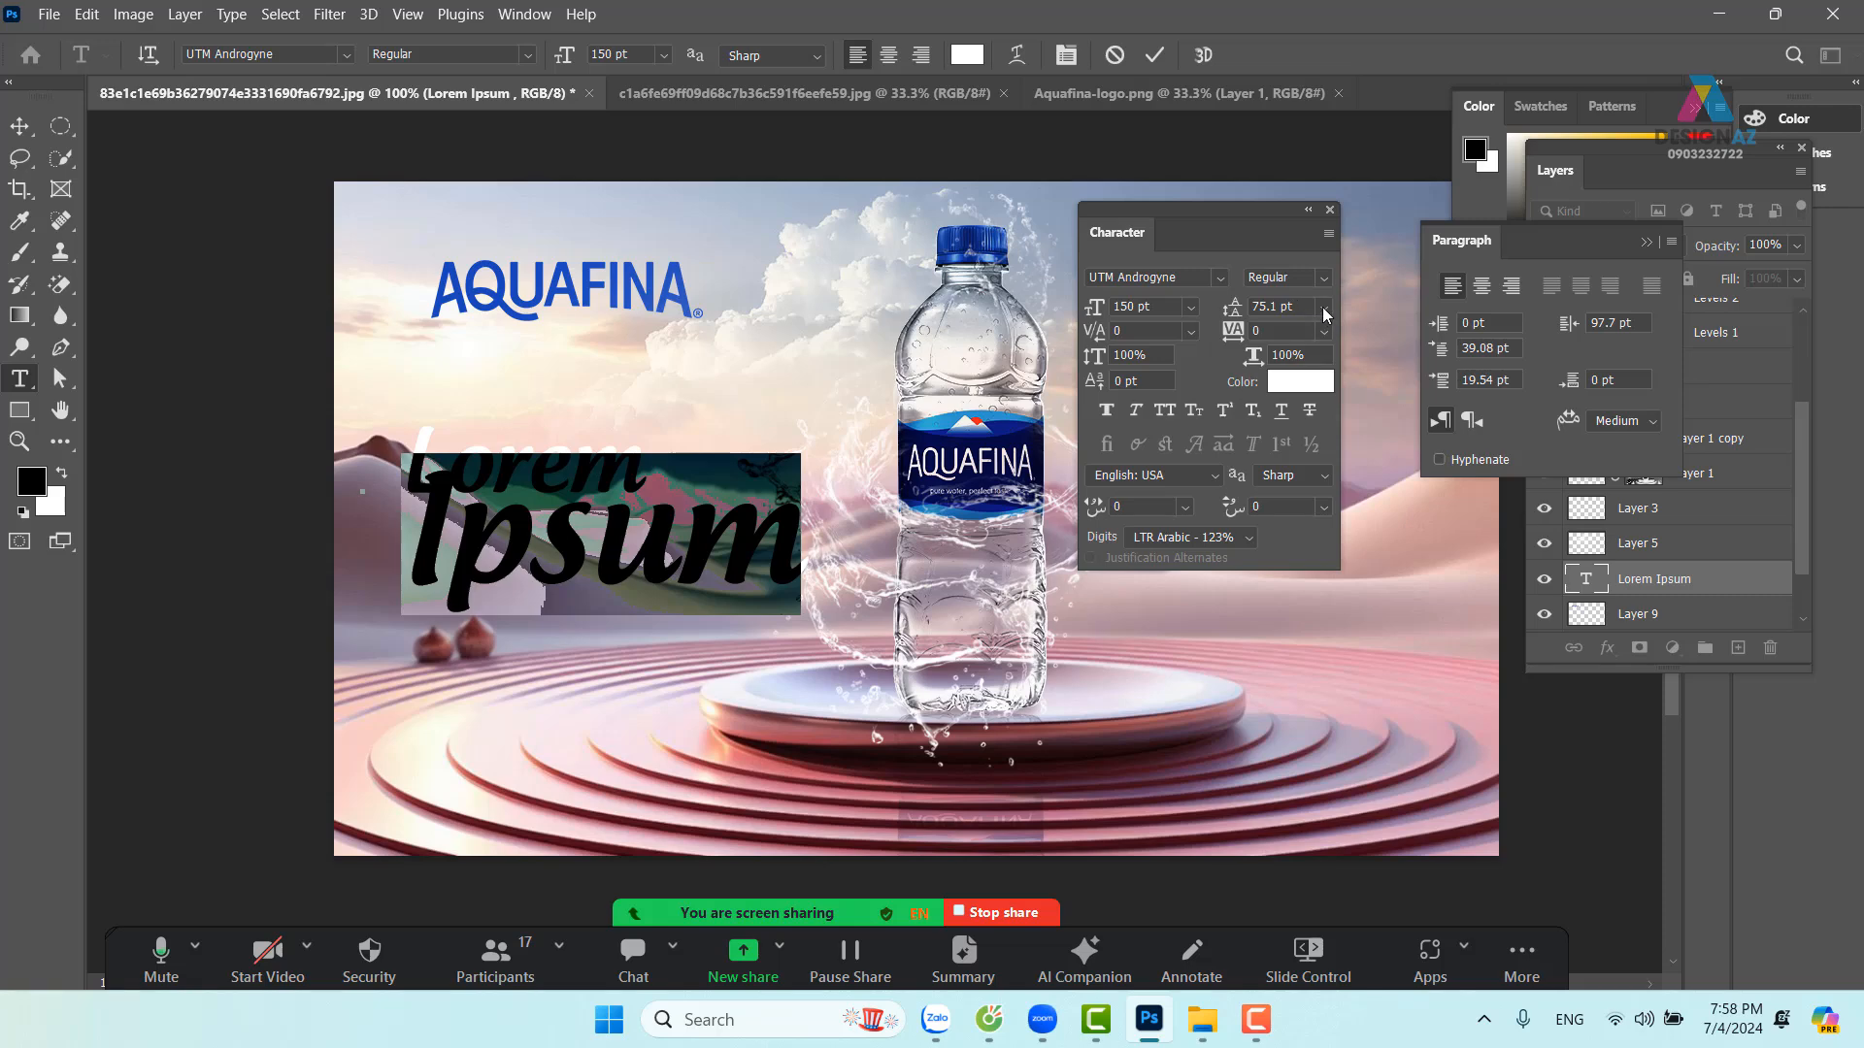
left_click(1325, 308)
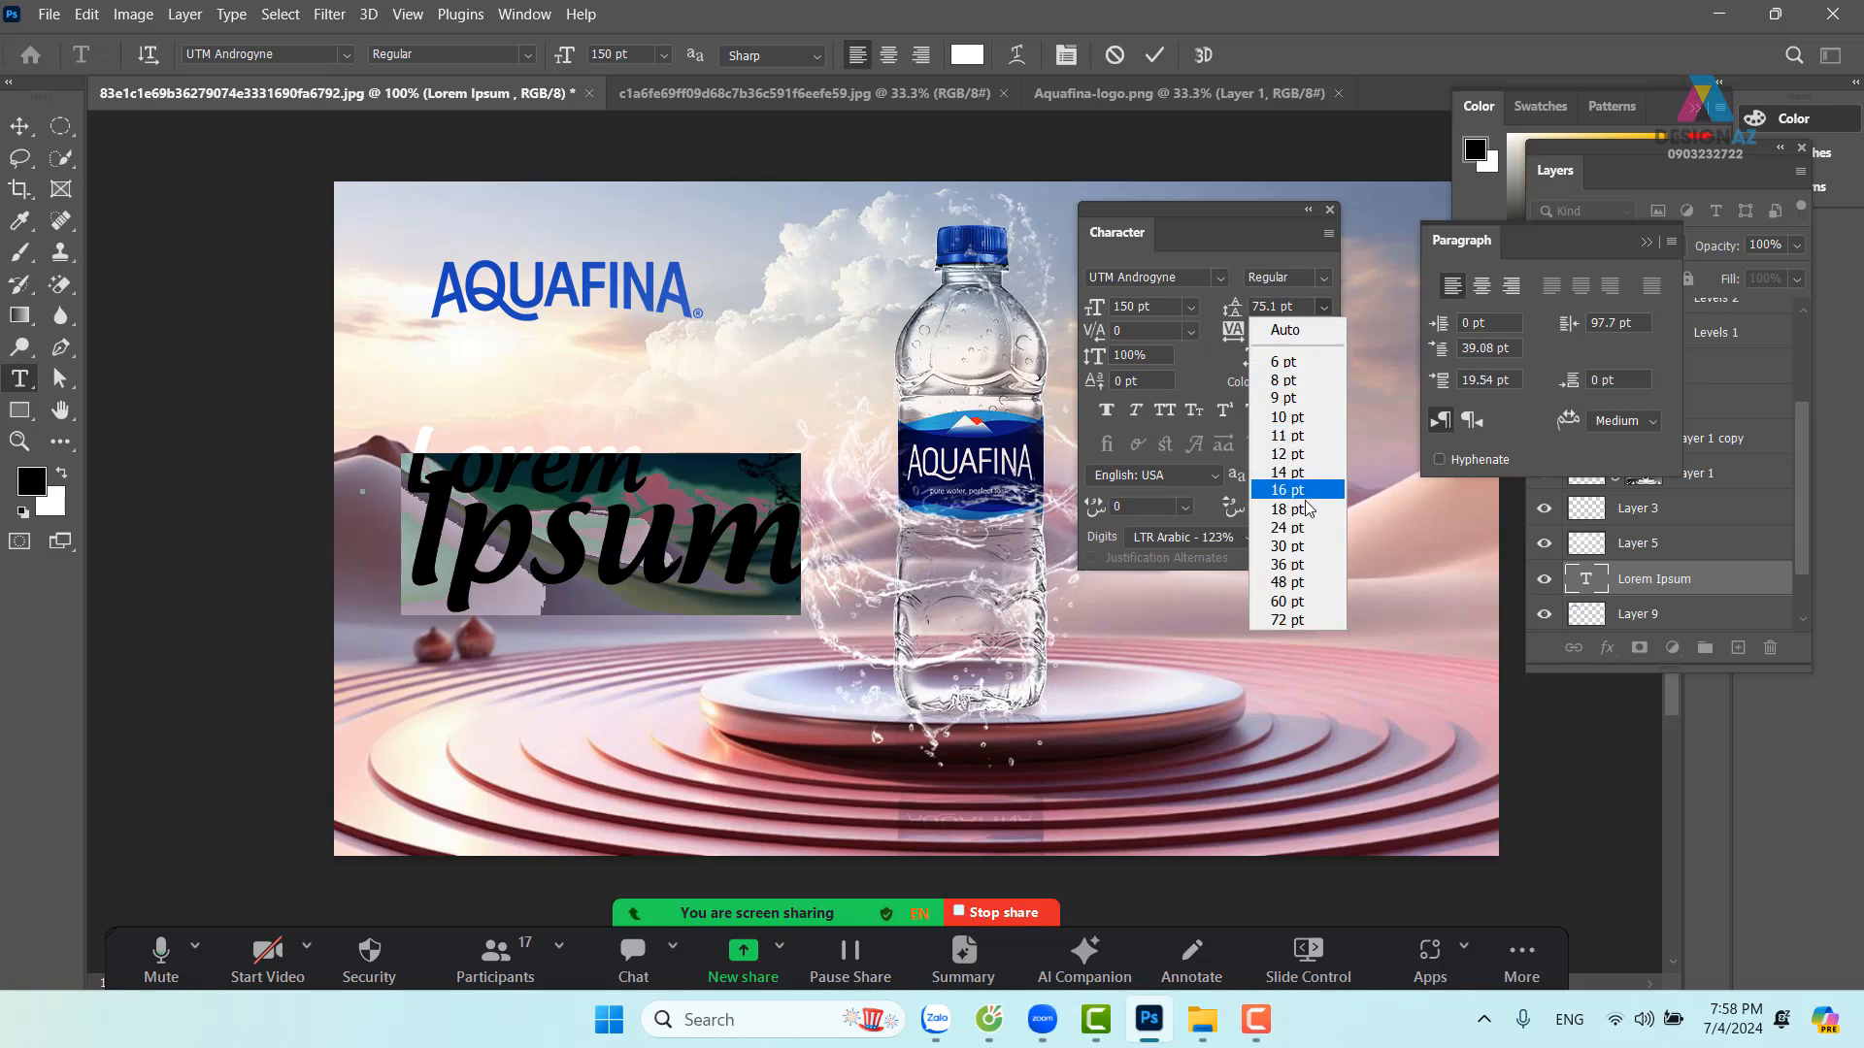
left_click(1291, 619)
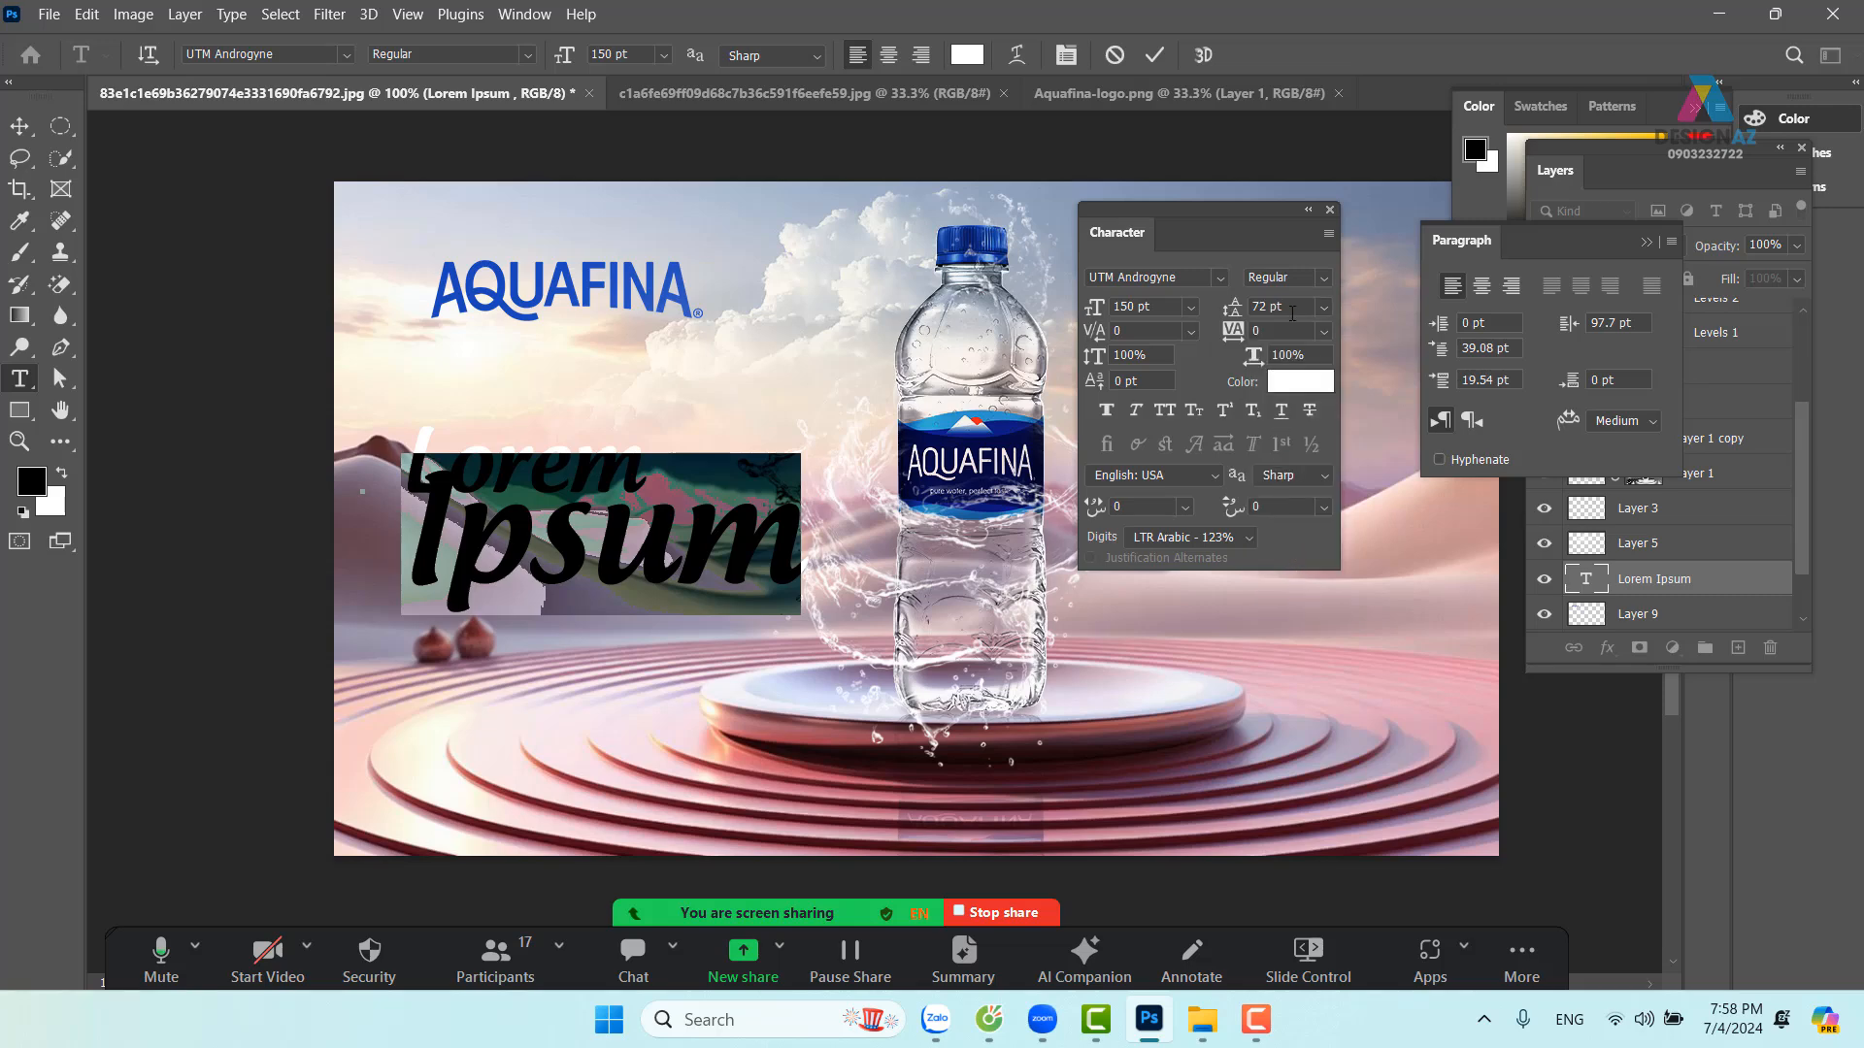
left_click(1273, 307)
type("100")
key("Return")
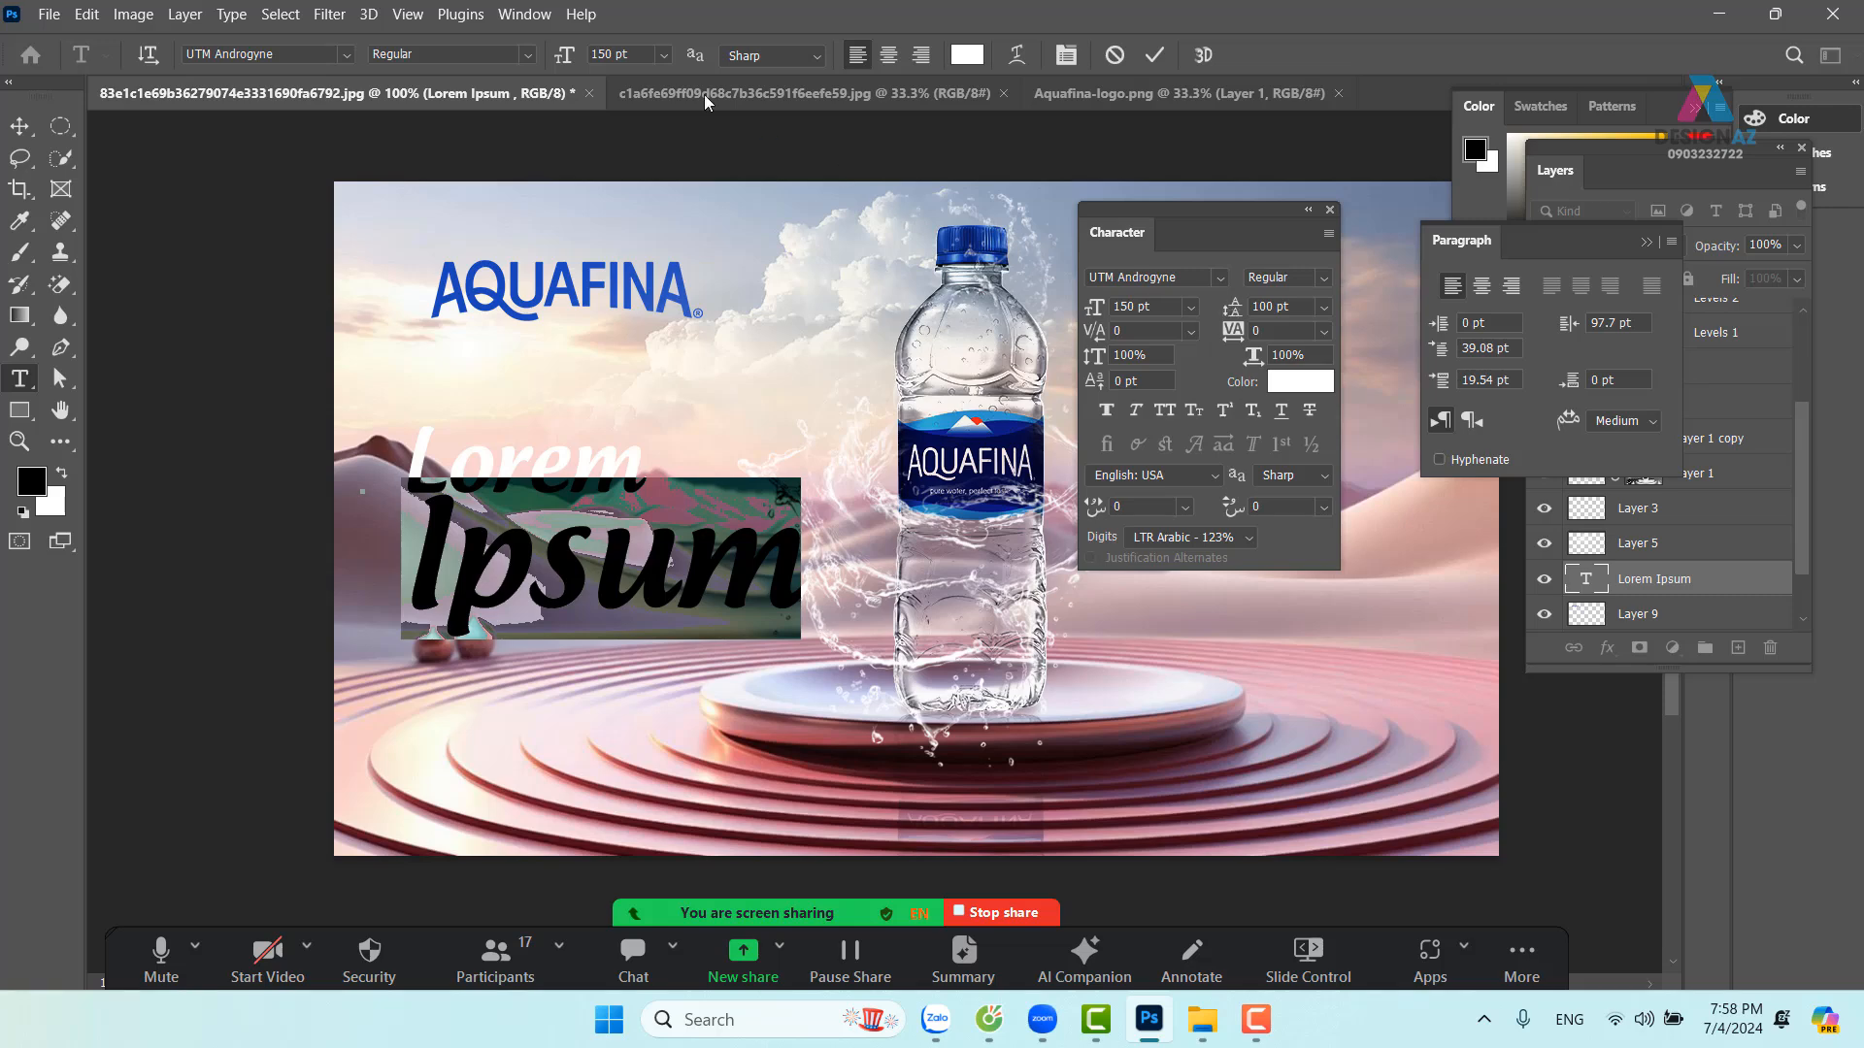
left_click(19, 126)
left_click_drag(582, 543, 675, 529)
Centre-align the Lorem Ipsum headline and move it to the right of the bottle
left_click(1332, 210)
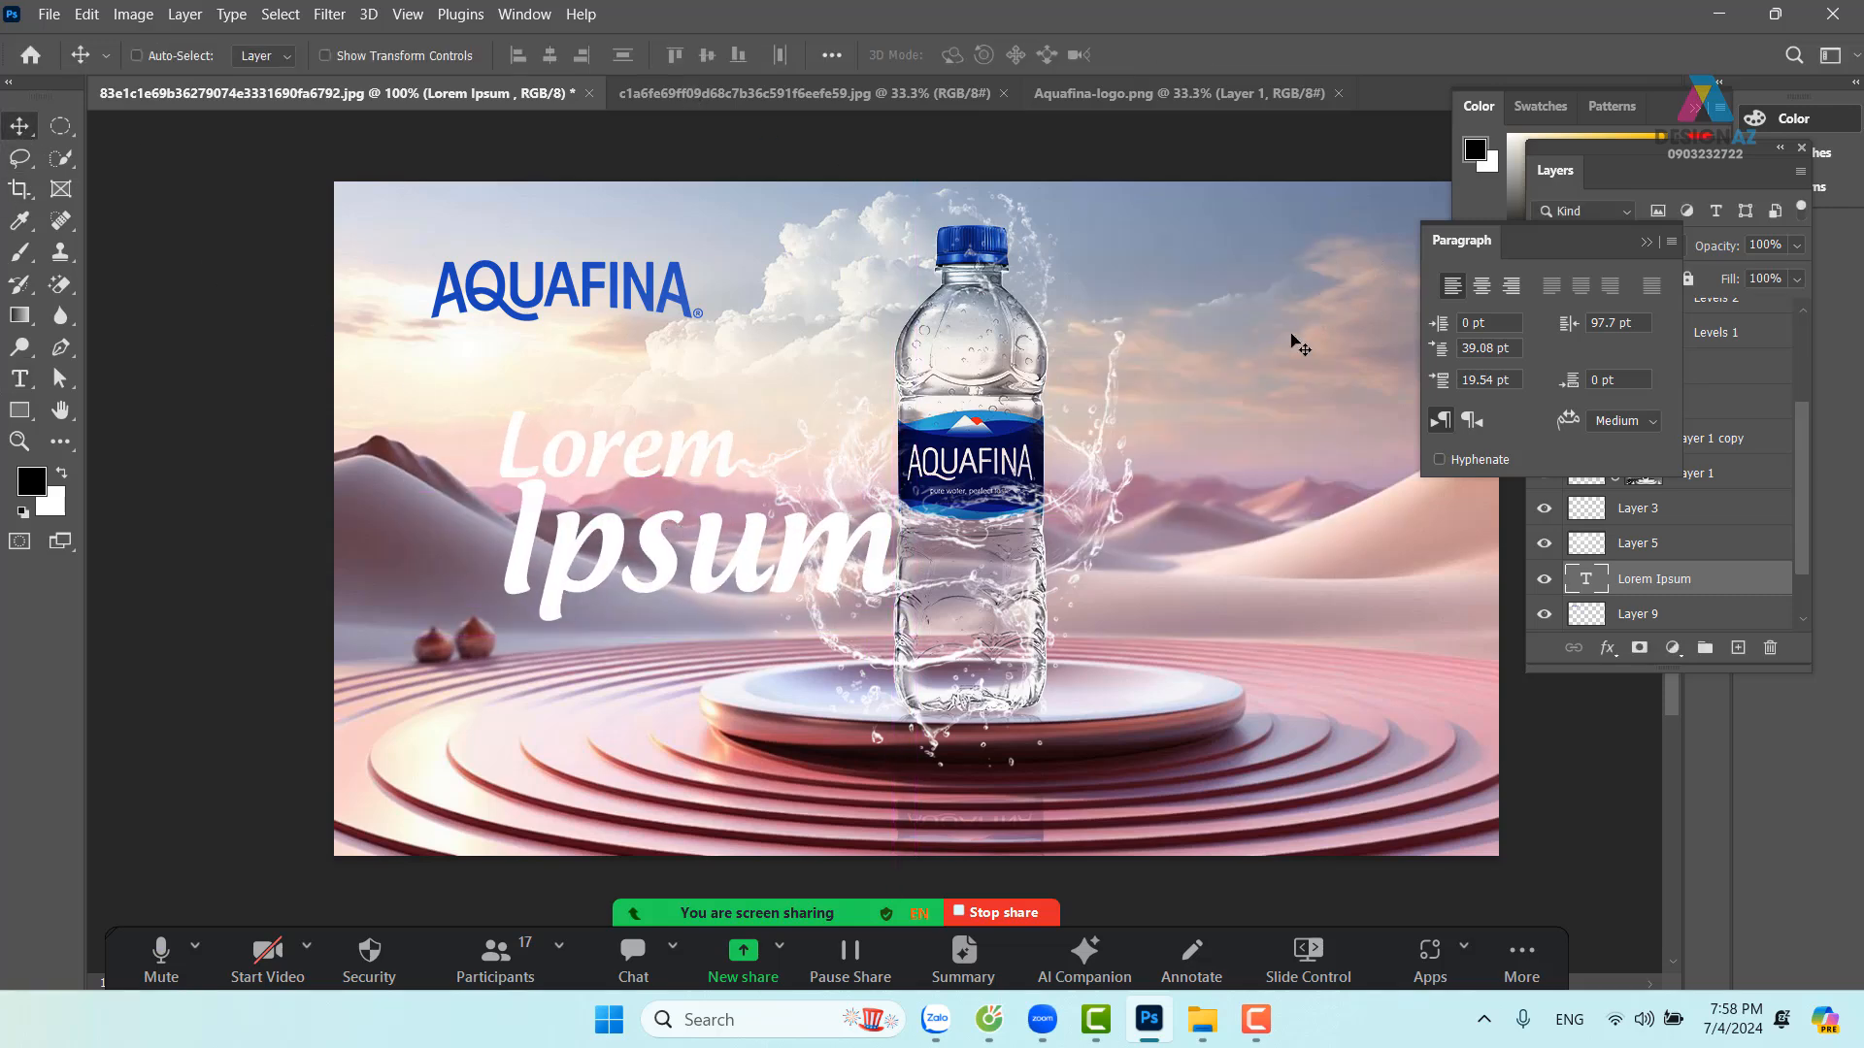
left_click_drag(1221, 499, 1100, 498)
left_click_drag(742, 555, 1141, 558)
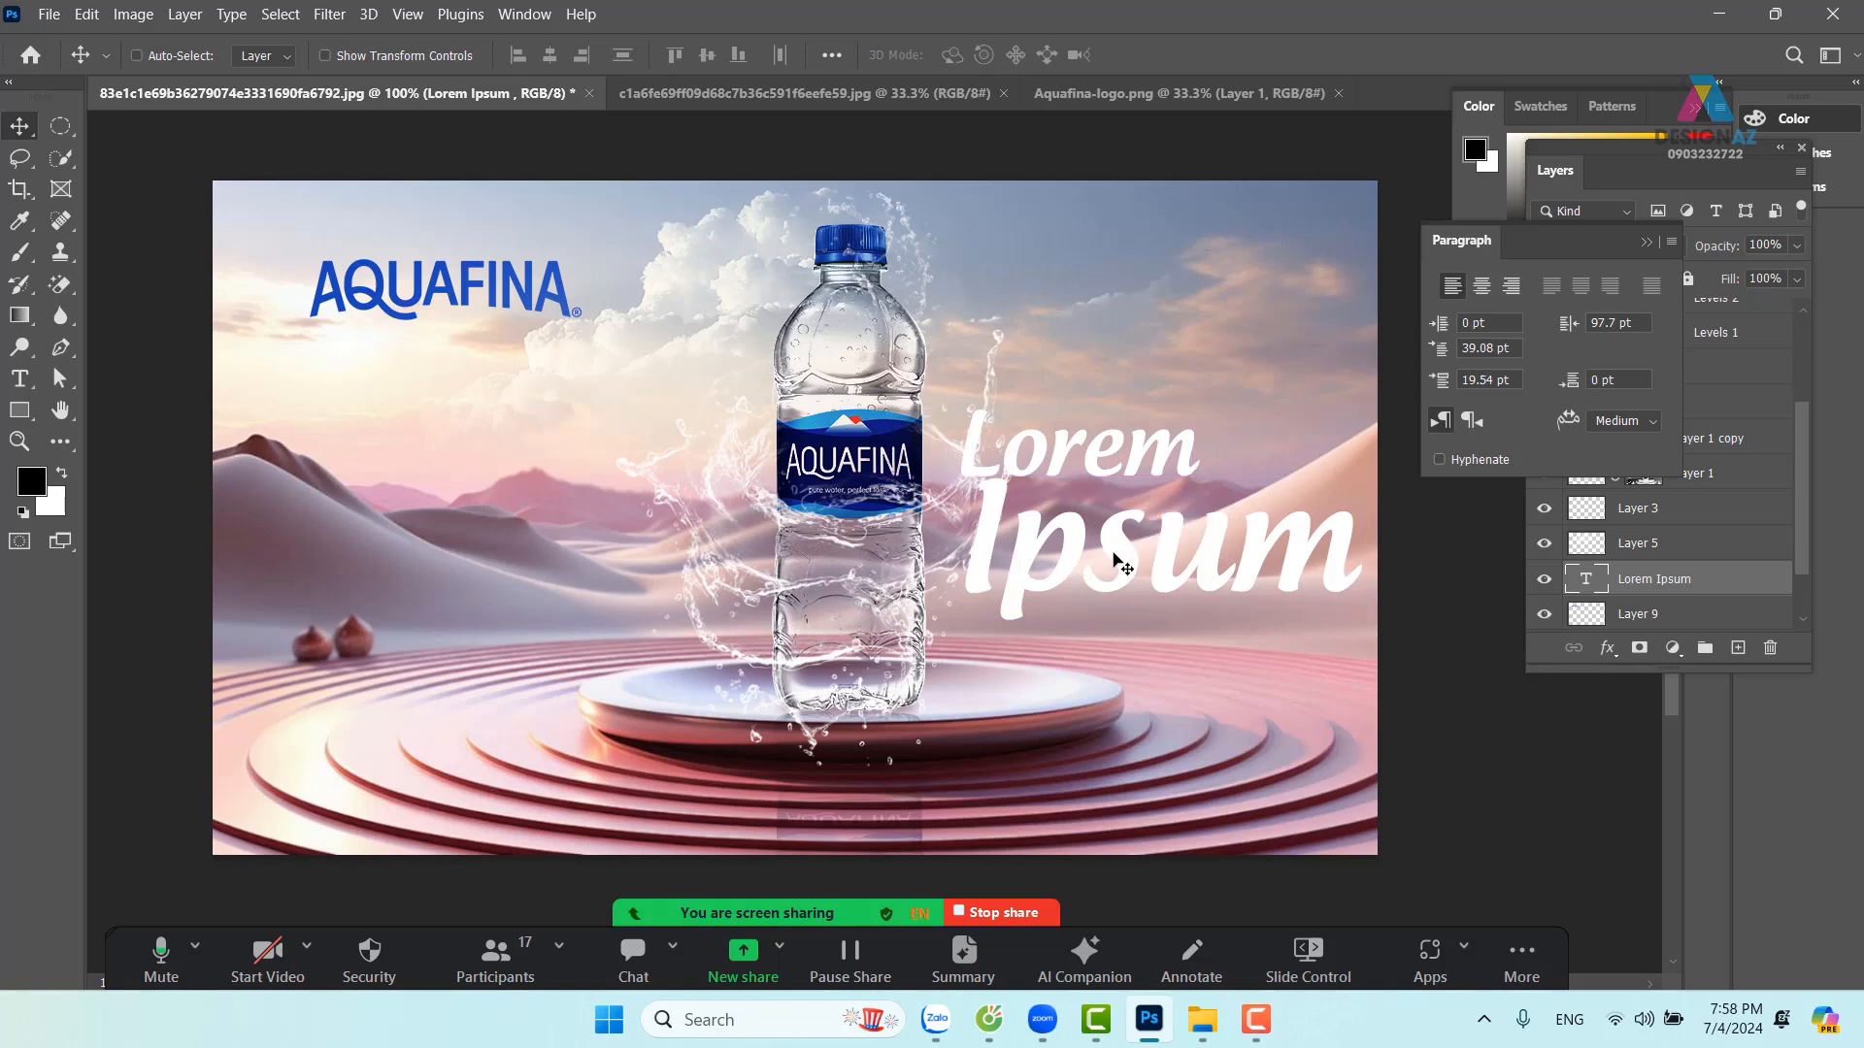
key("t")
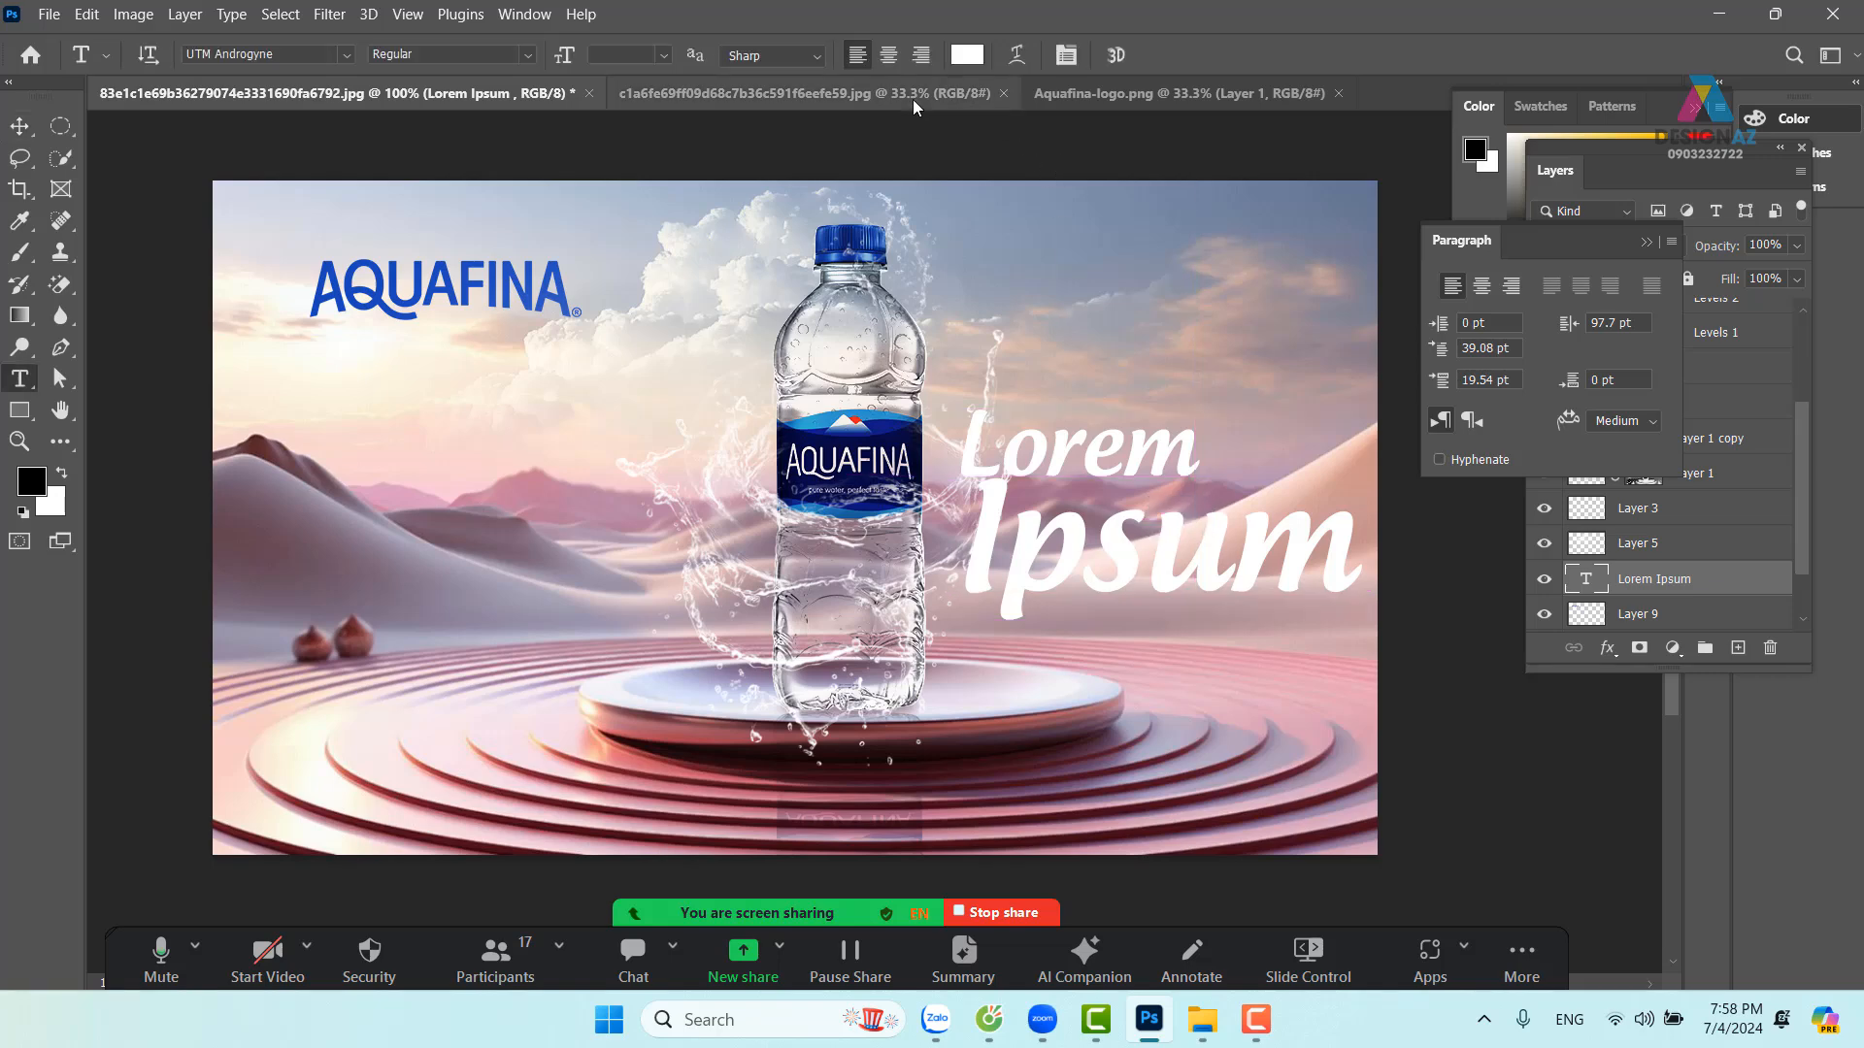
left_click(888, 54)
key("v")
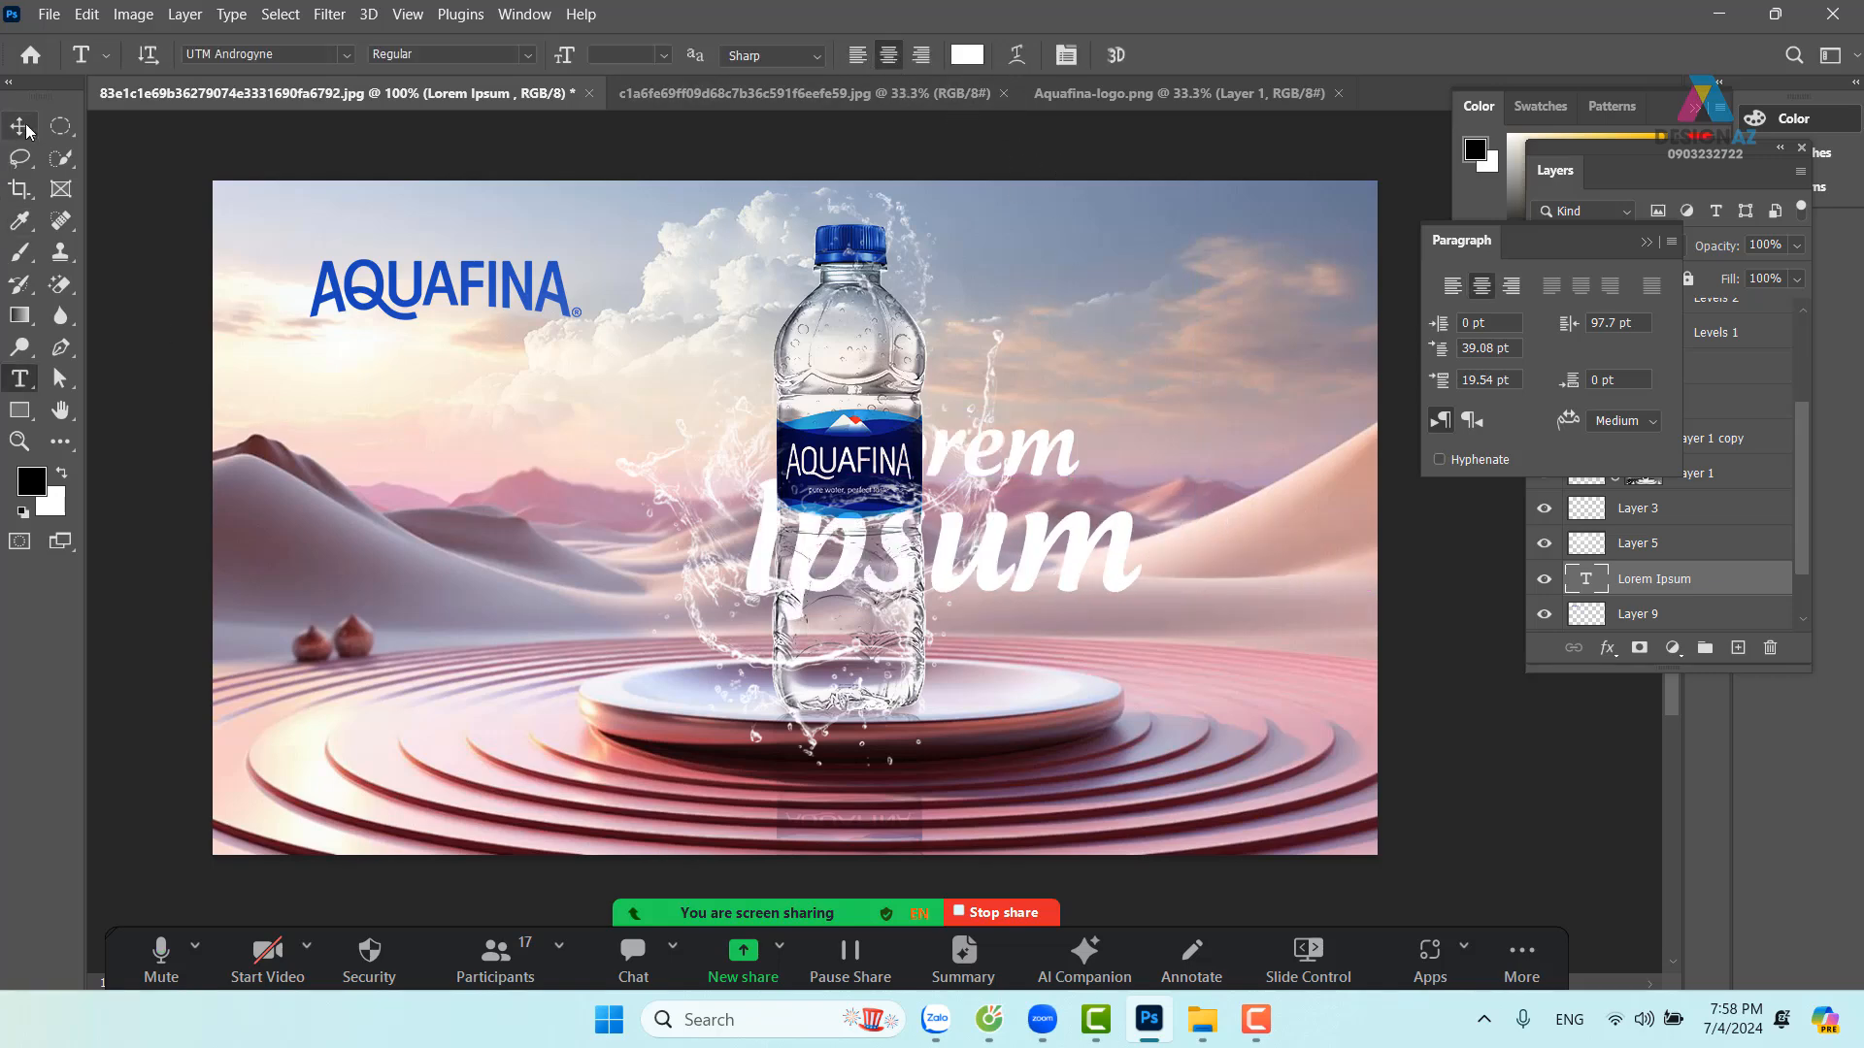
left_click_drag(1045, 521, 1272, 517)
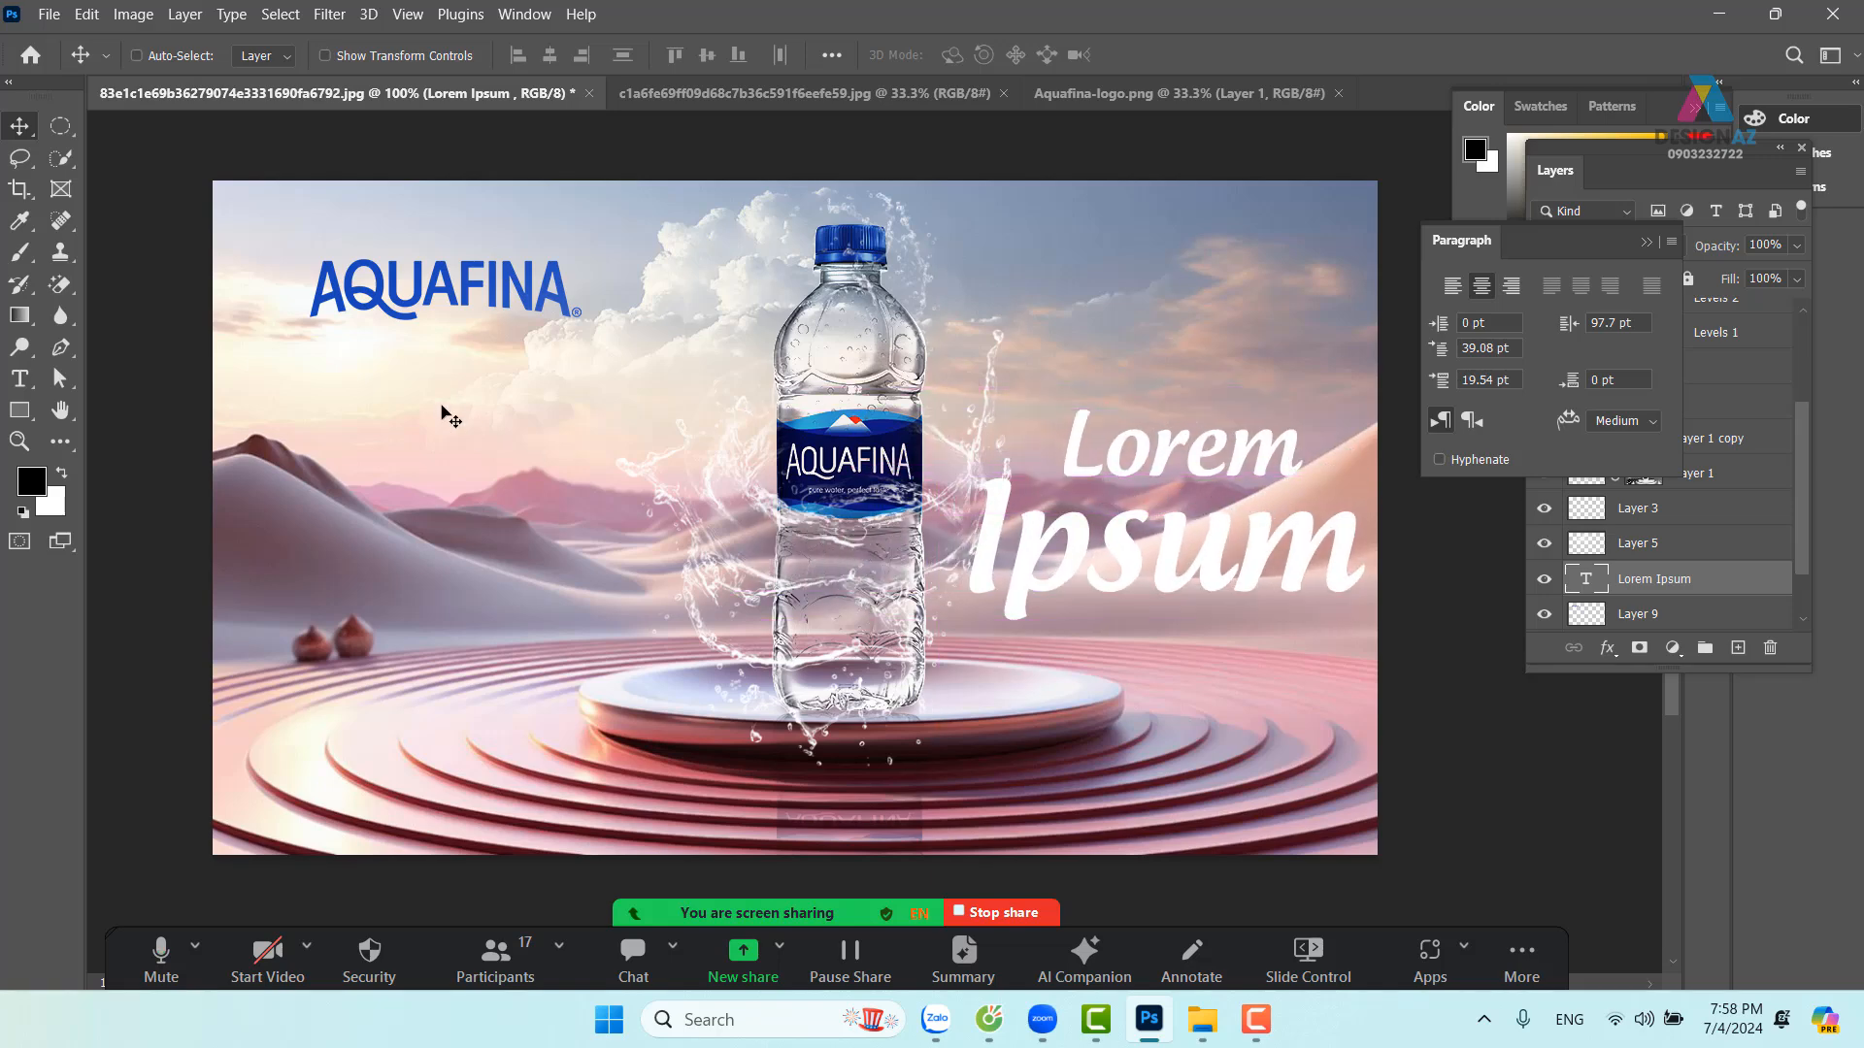
Lower the AQUAFINA logo (Layer 9) beside the podium and fill it white with transparency locked
right_click(455, 292)
left_click(481, 305)
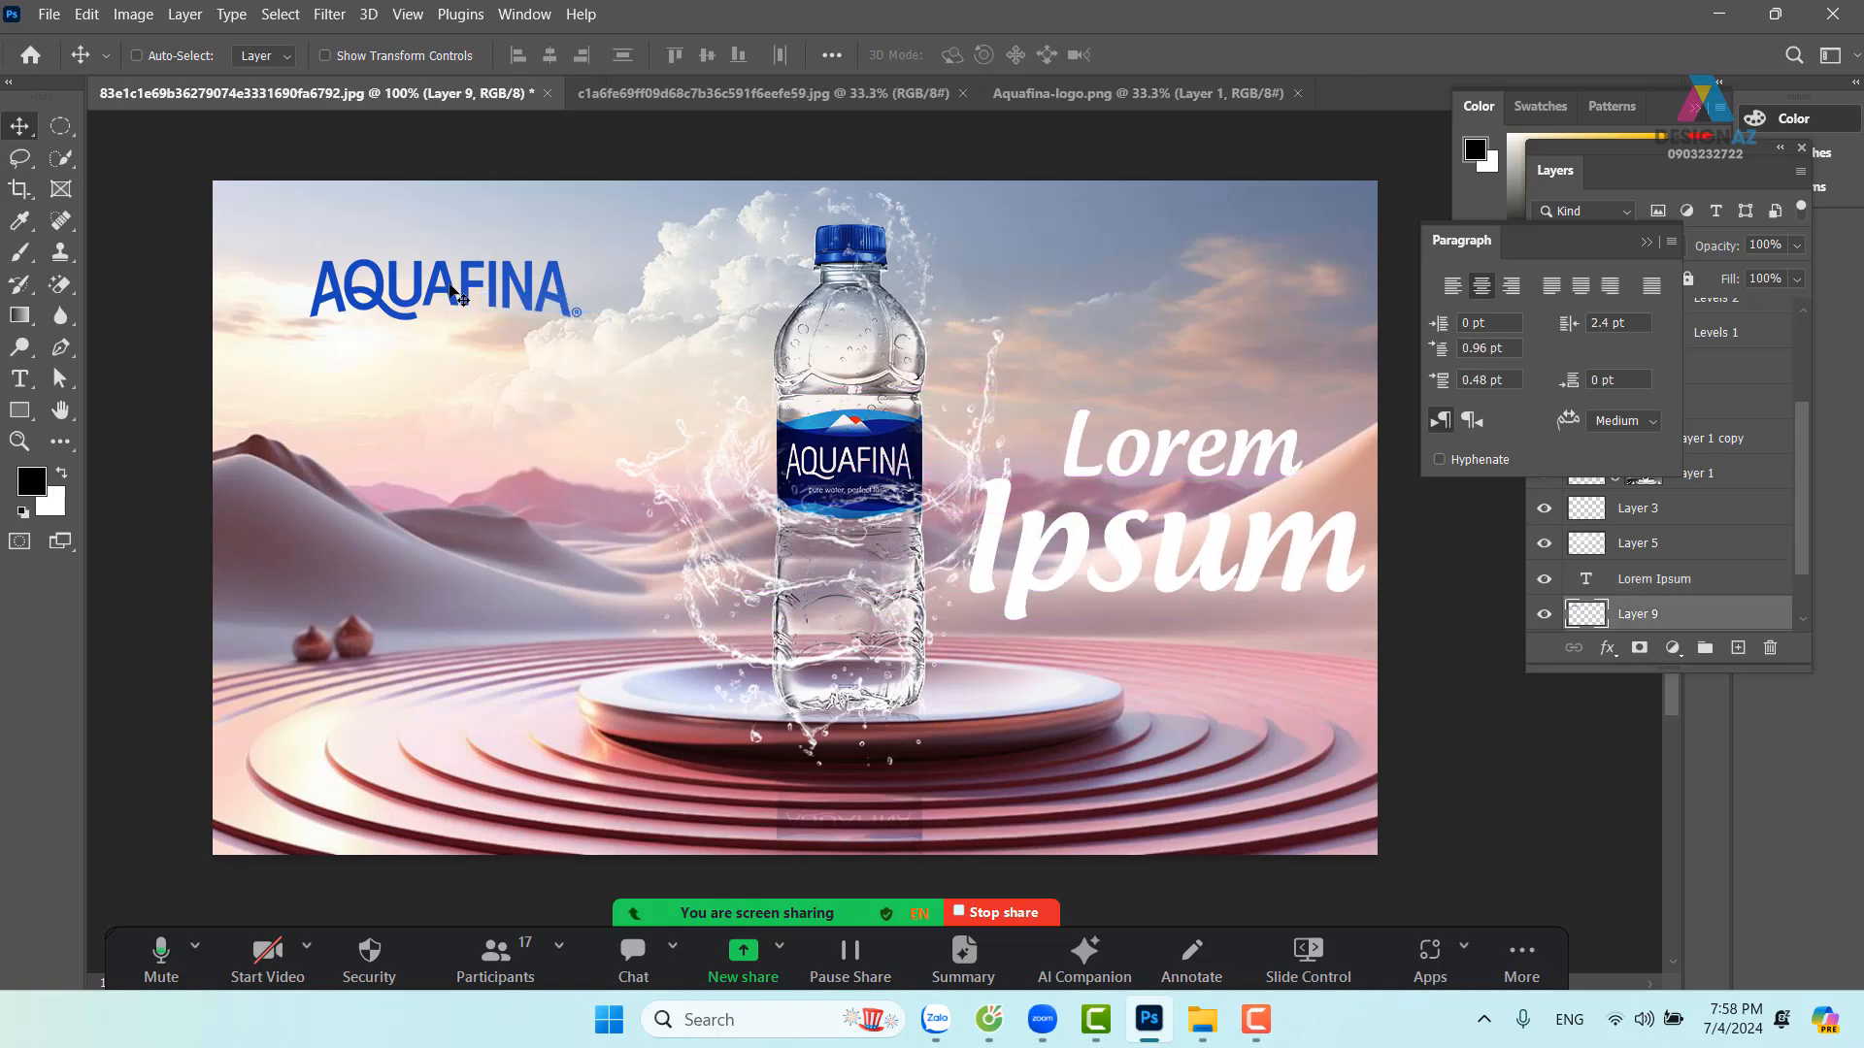
right_click(451, 292)
left_click(482, 303)
left_click_drag(444, 366, 587, 557)
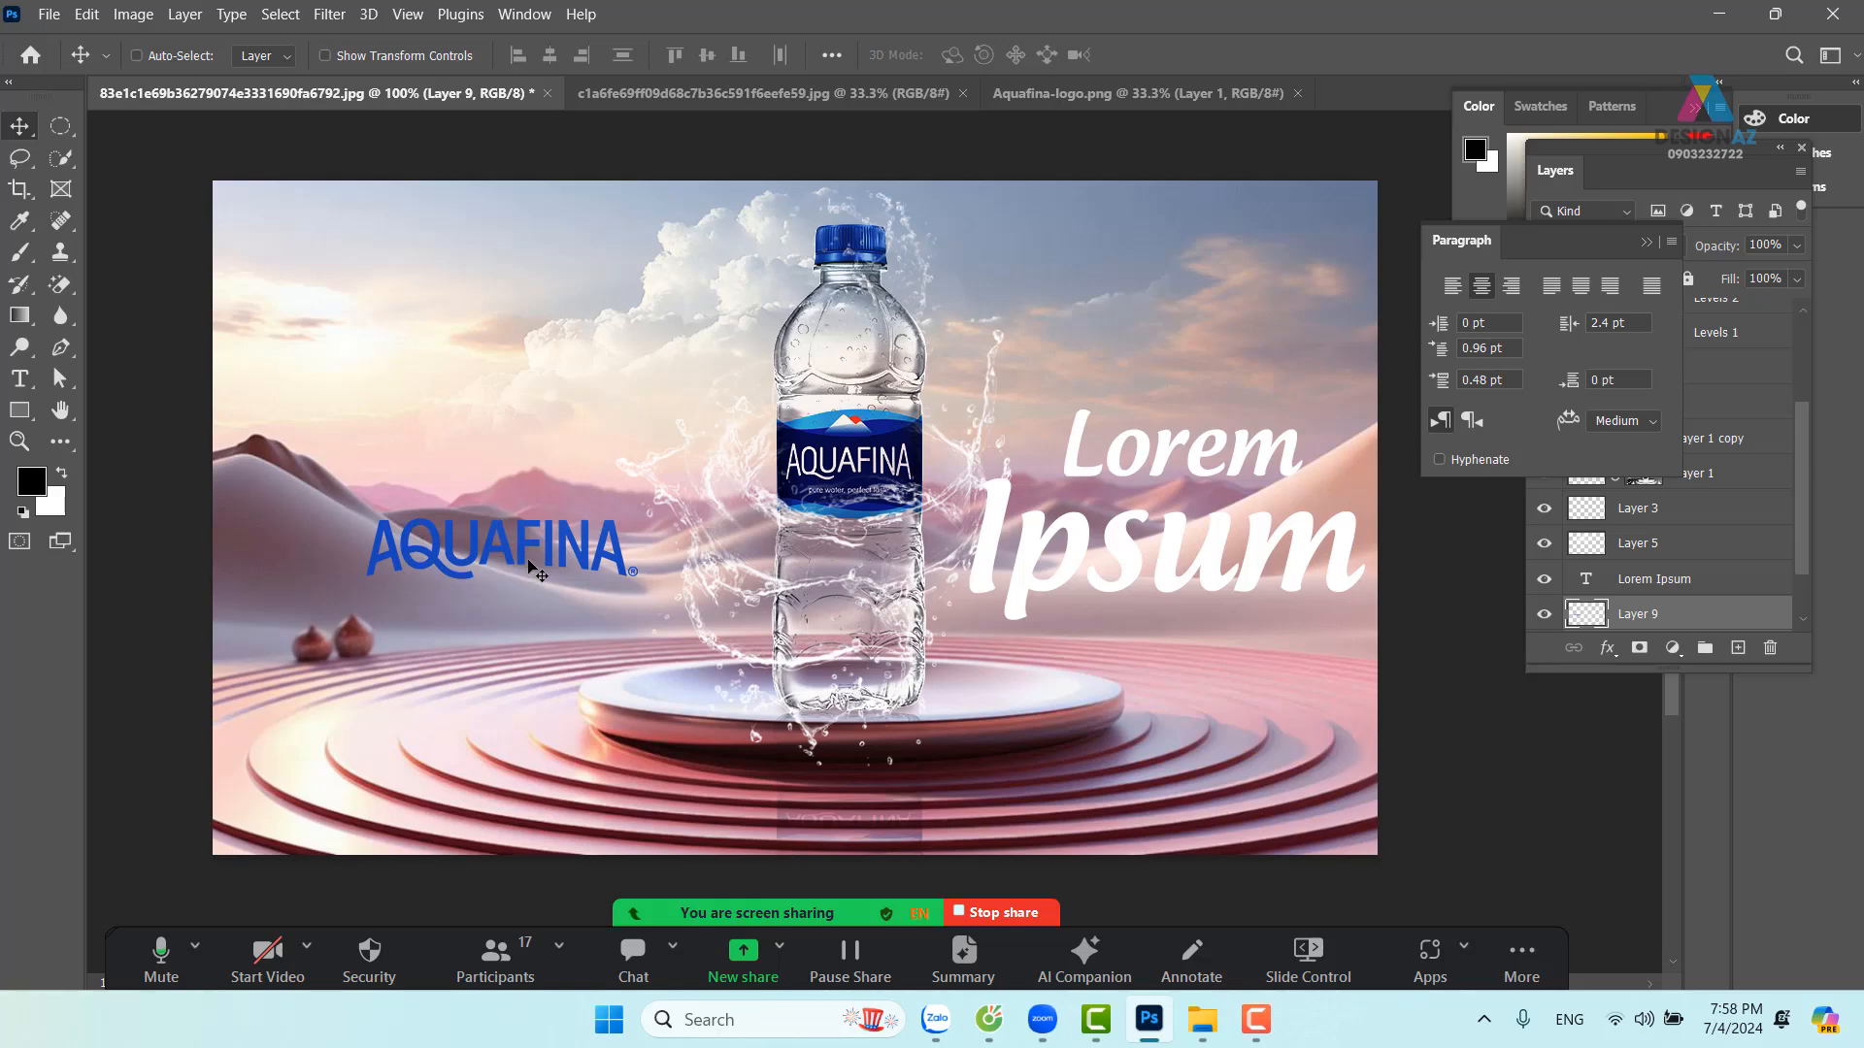
left_click_drag(531, 549, 527, 565)
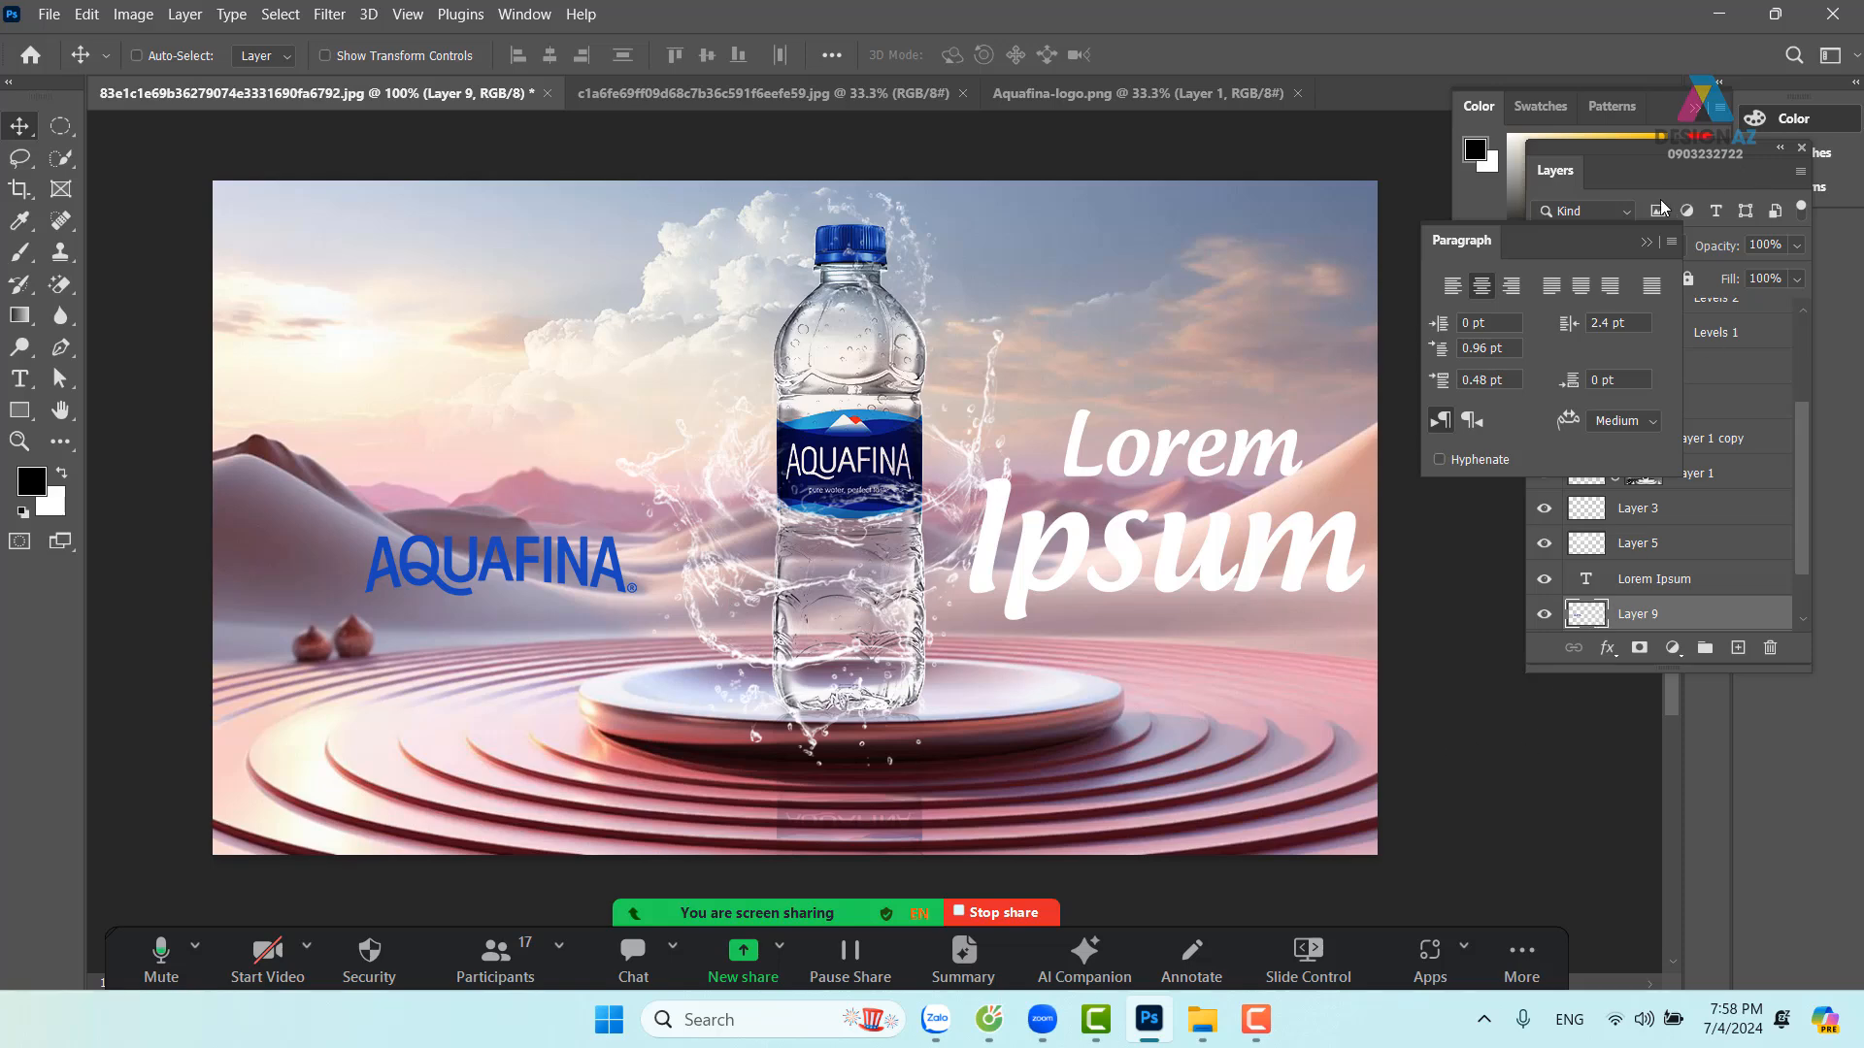
left_click(1647, 244)
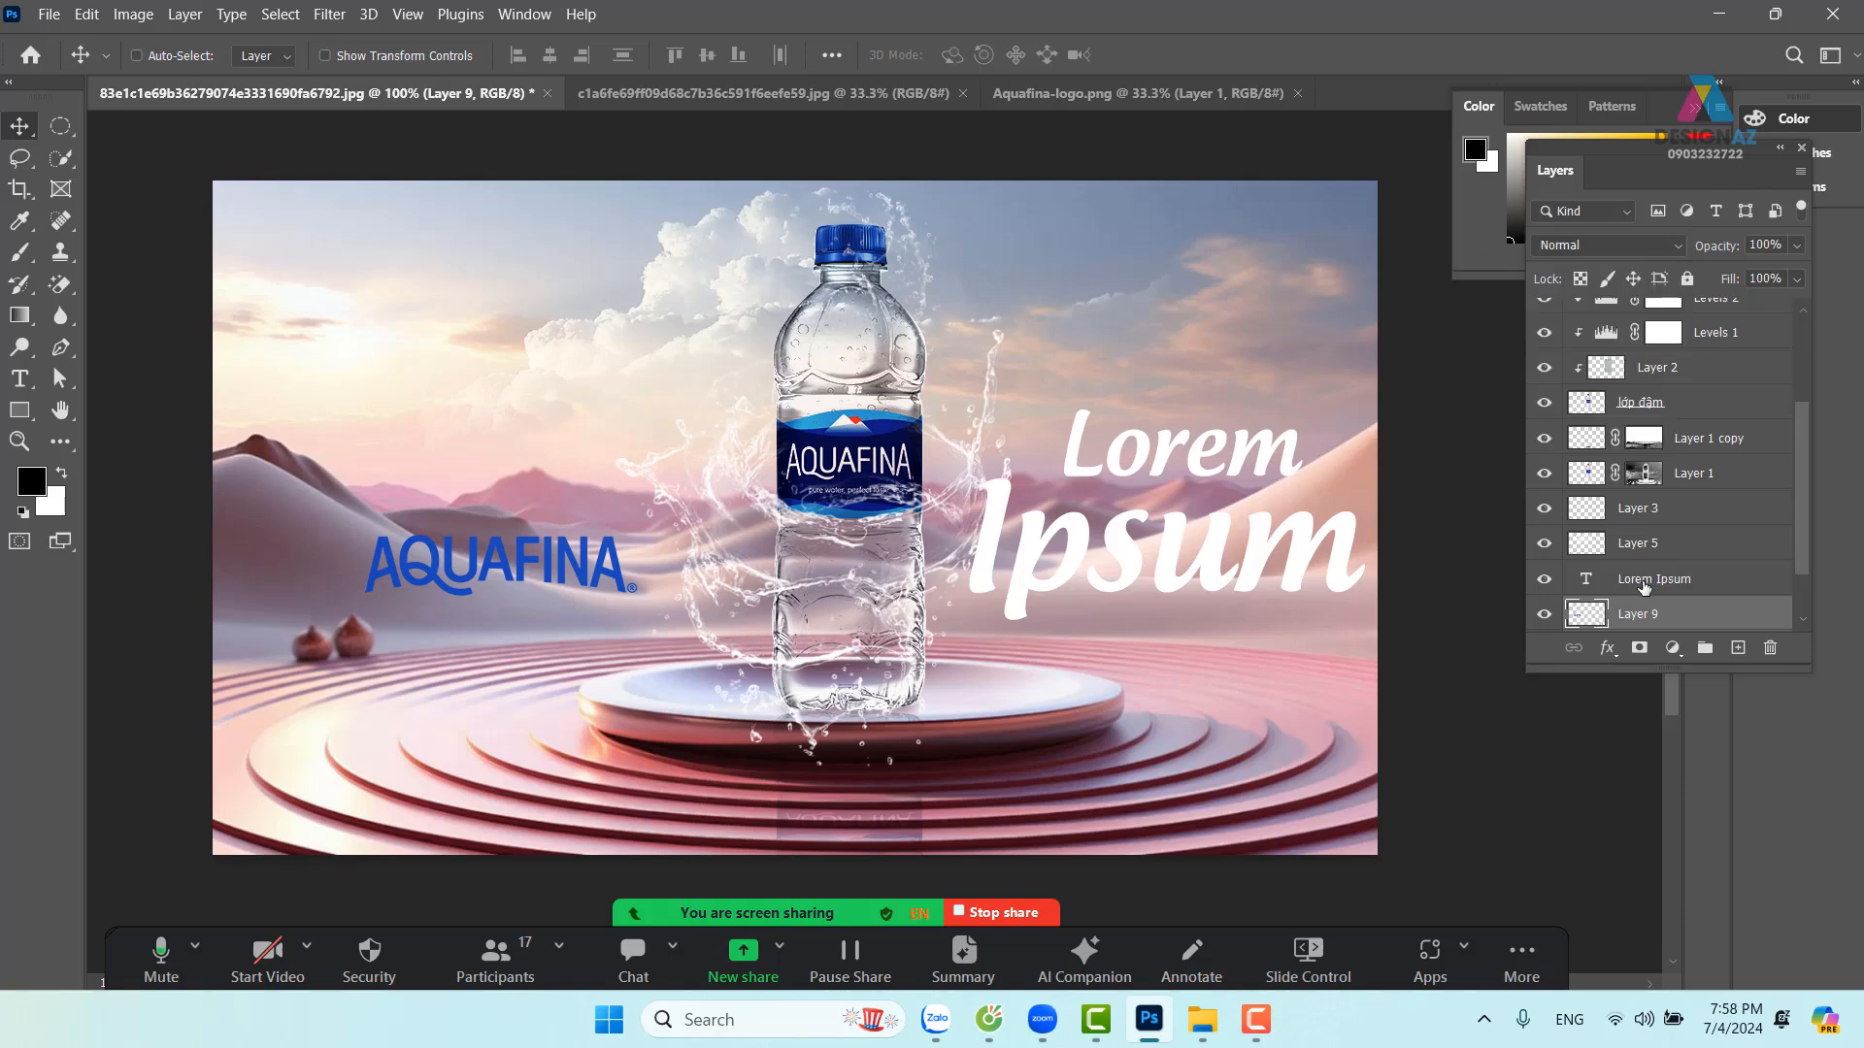
left_click(1581, 279)
key("ctrl+BackSpace")
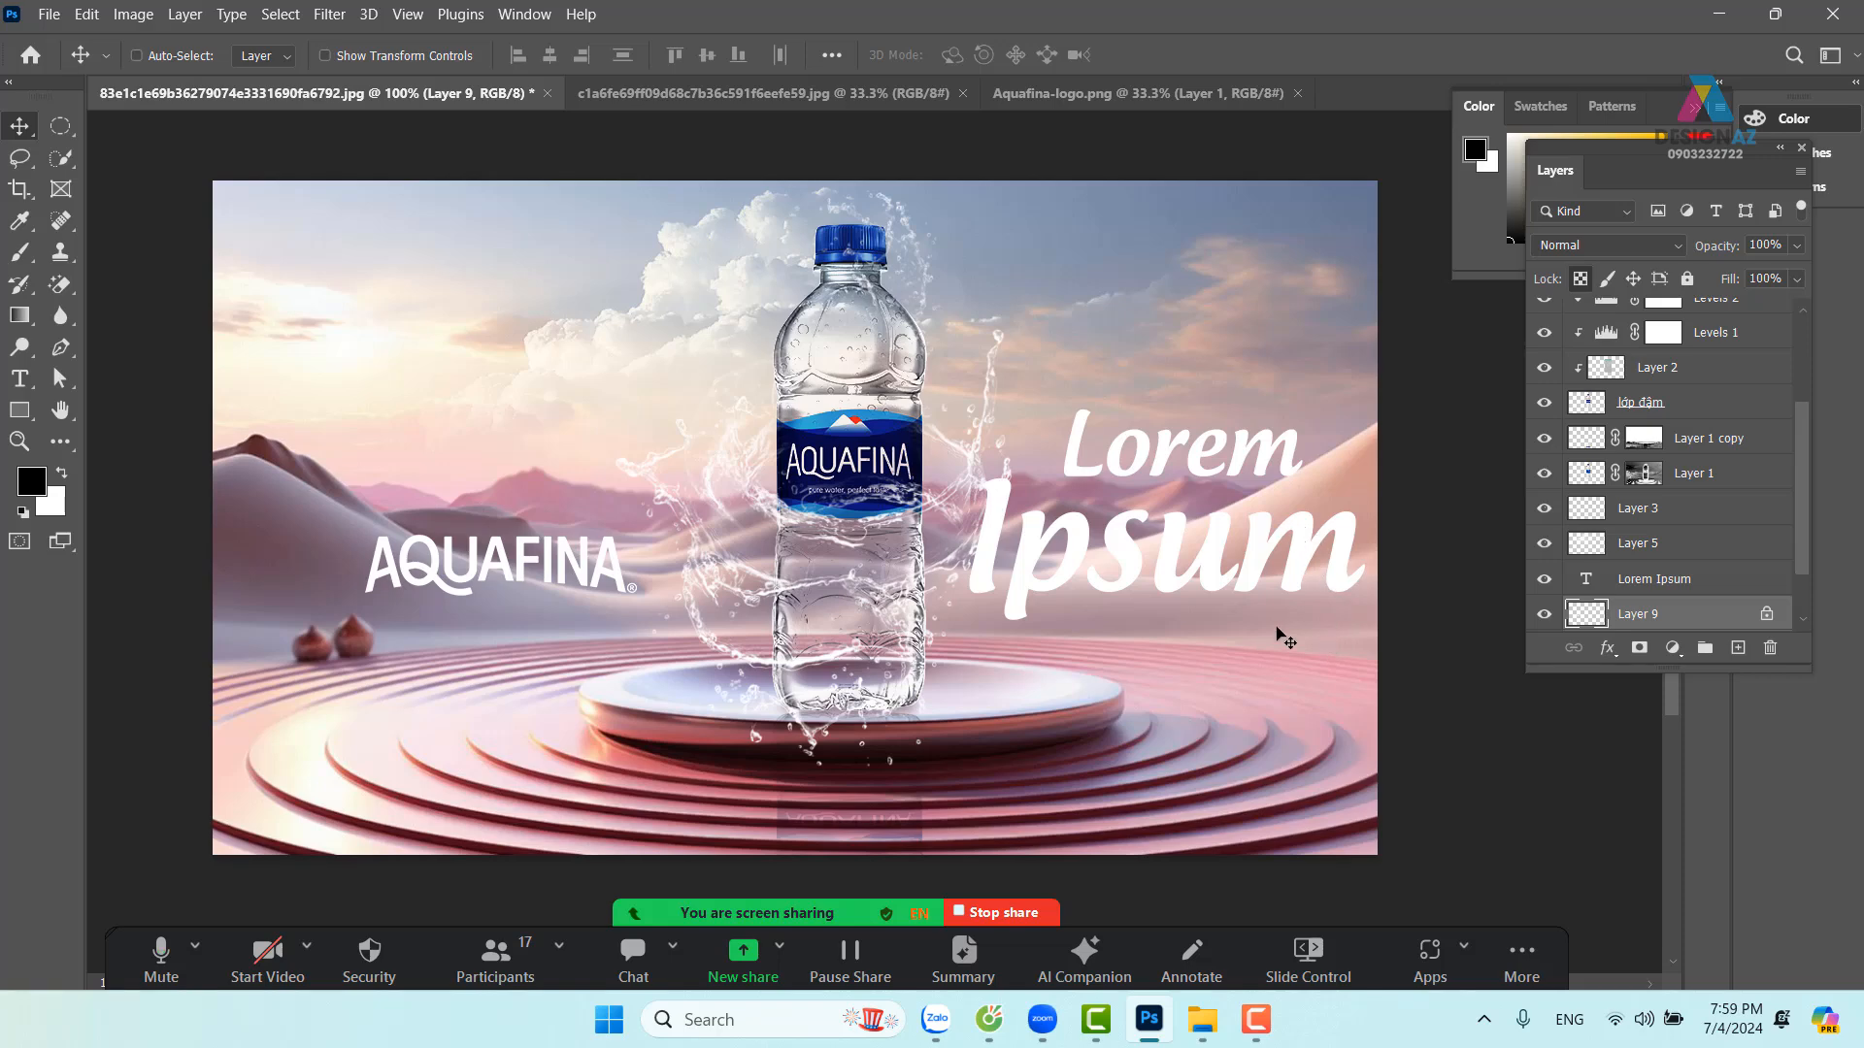
Scale the Lorem Ipsum headline down to about 90% and nudge it downward
right_click(1085, 568)
left_click(1126, 579)
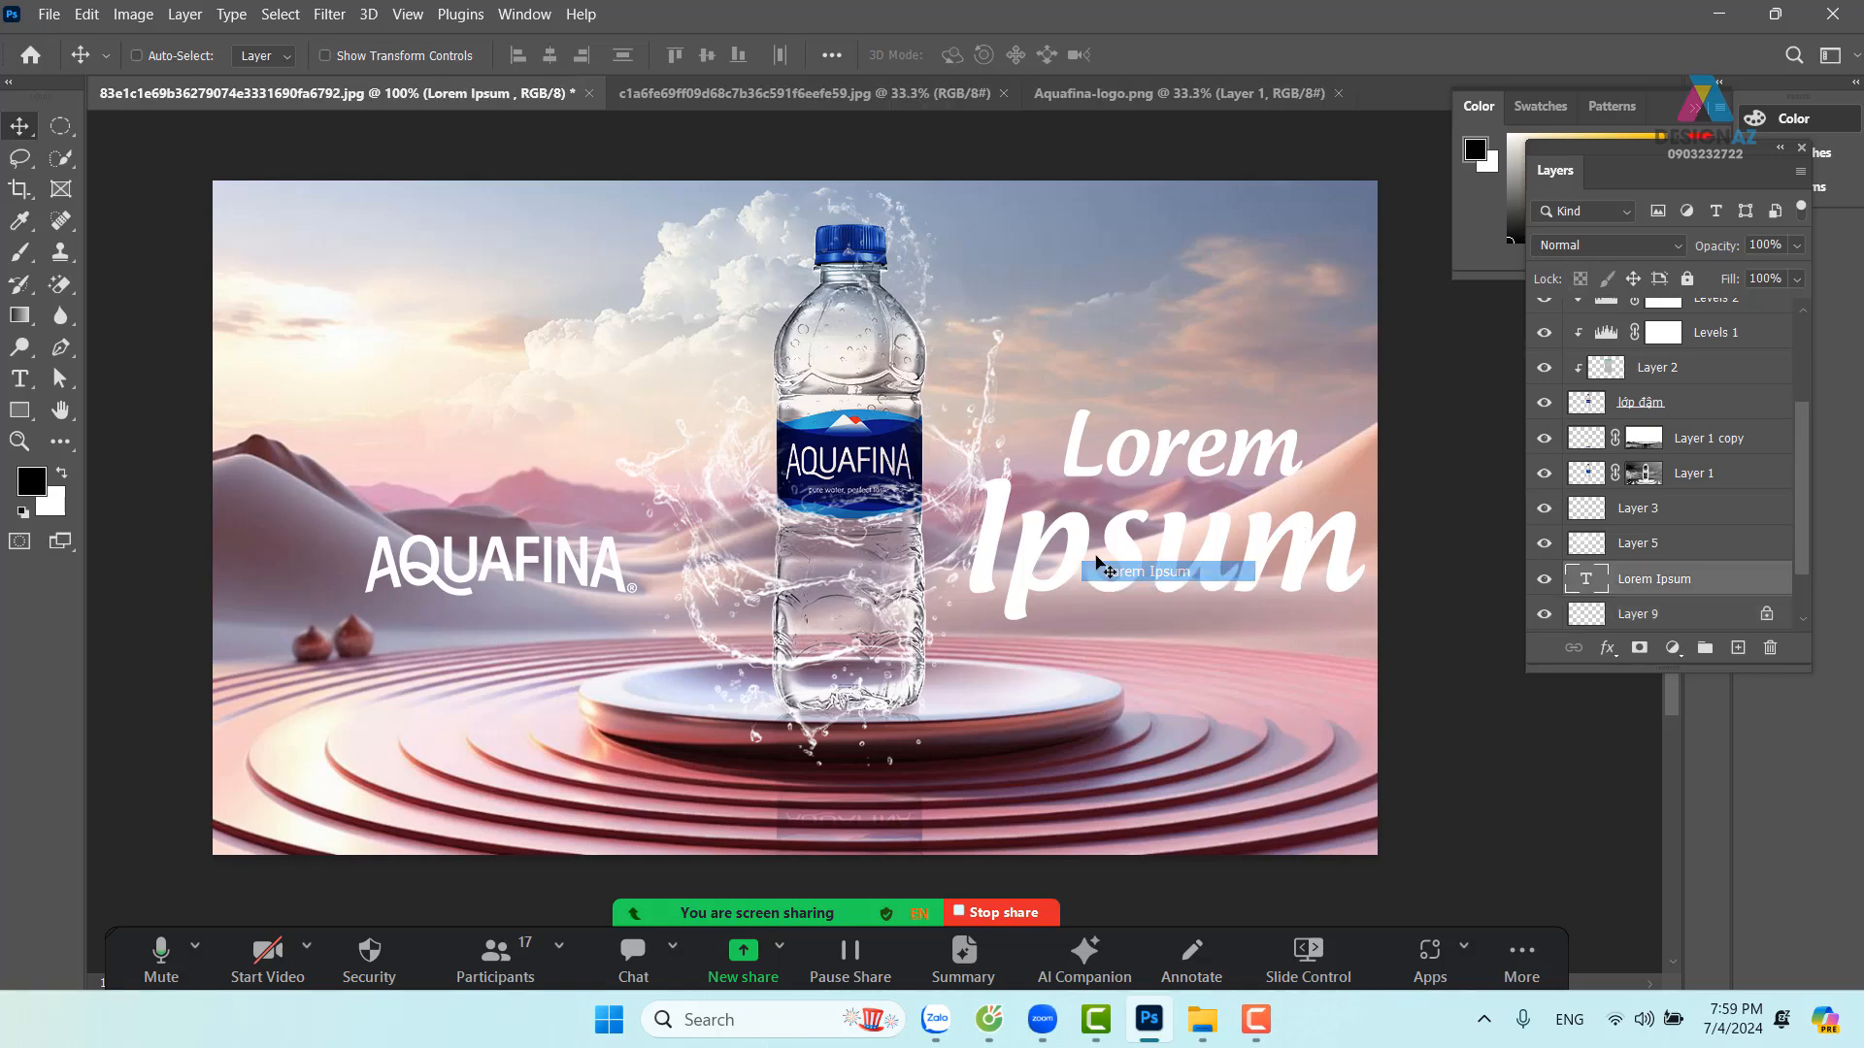
key("ctrl+t")
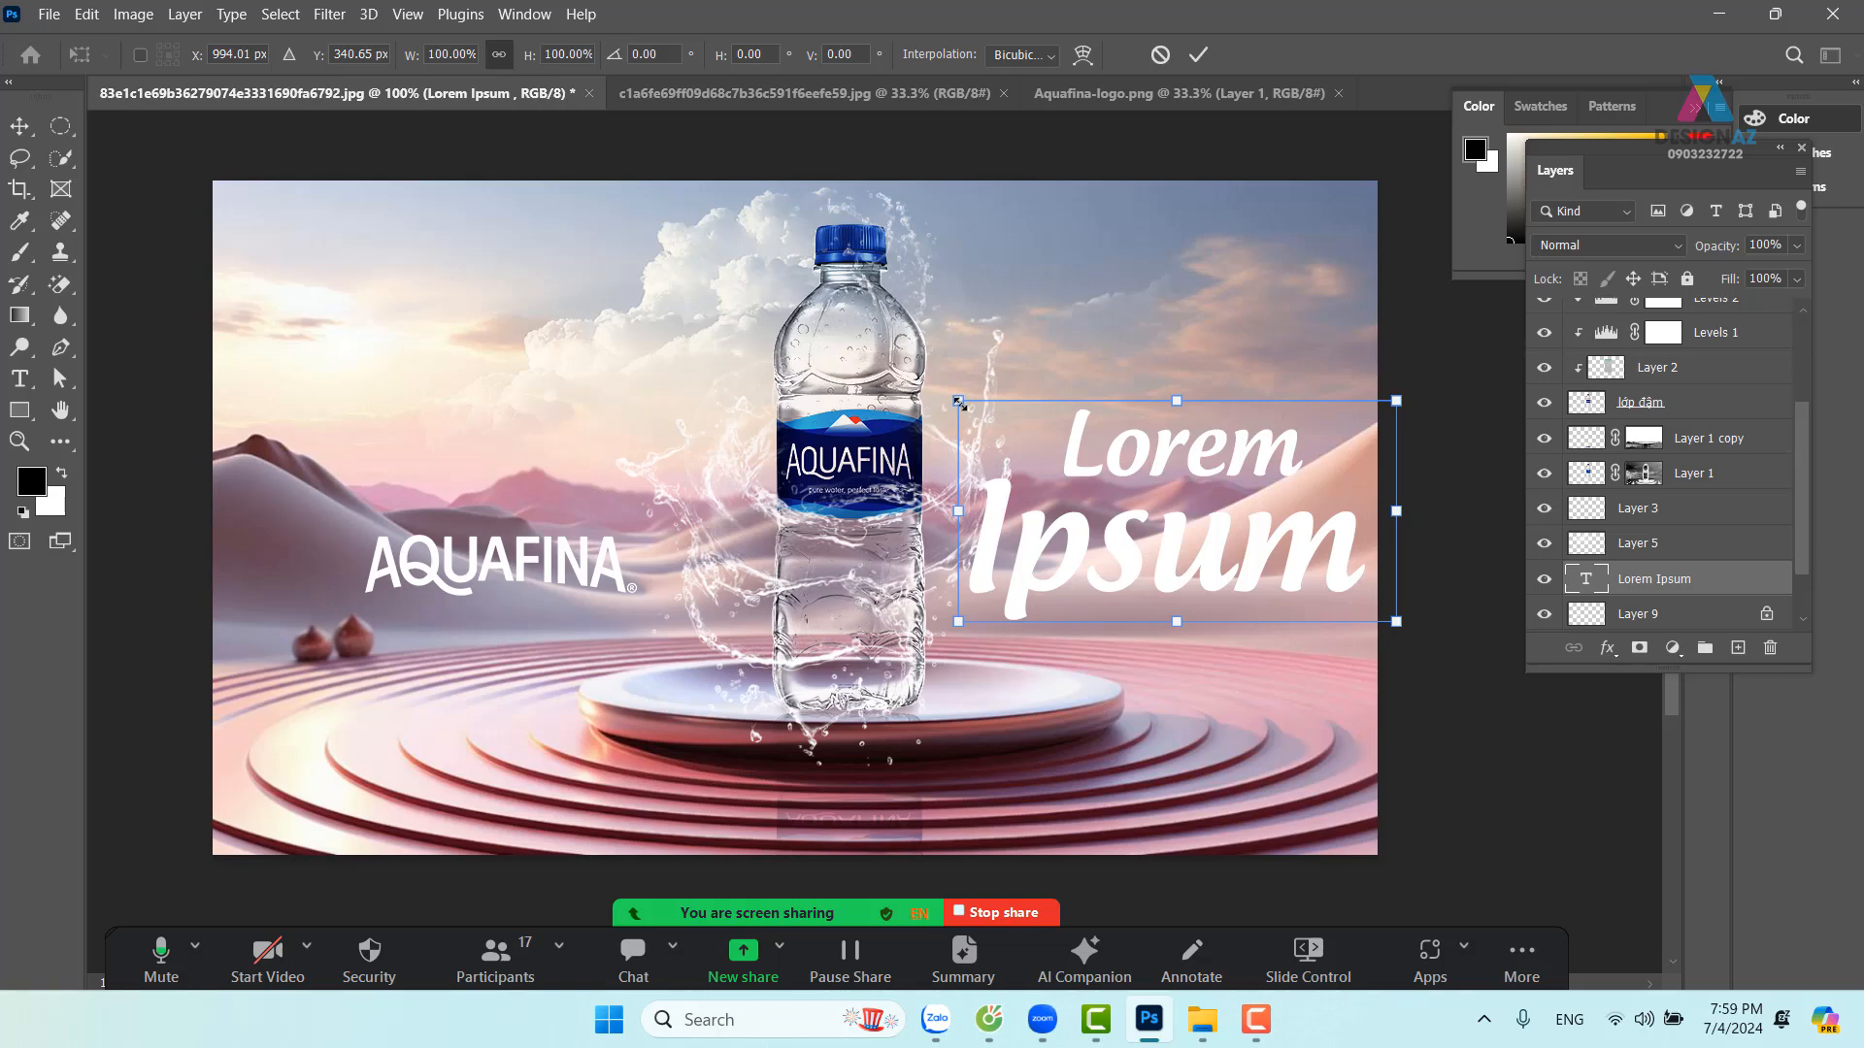
left_click_drag(959, 409, 1007, 415)
key("Return")
mouse_move(1203, 570)
left_mouse_down()
mouse_move(1182, 579)
mouse_move(1208, 597)
left_mouse_up()
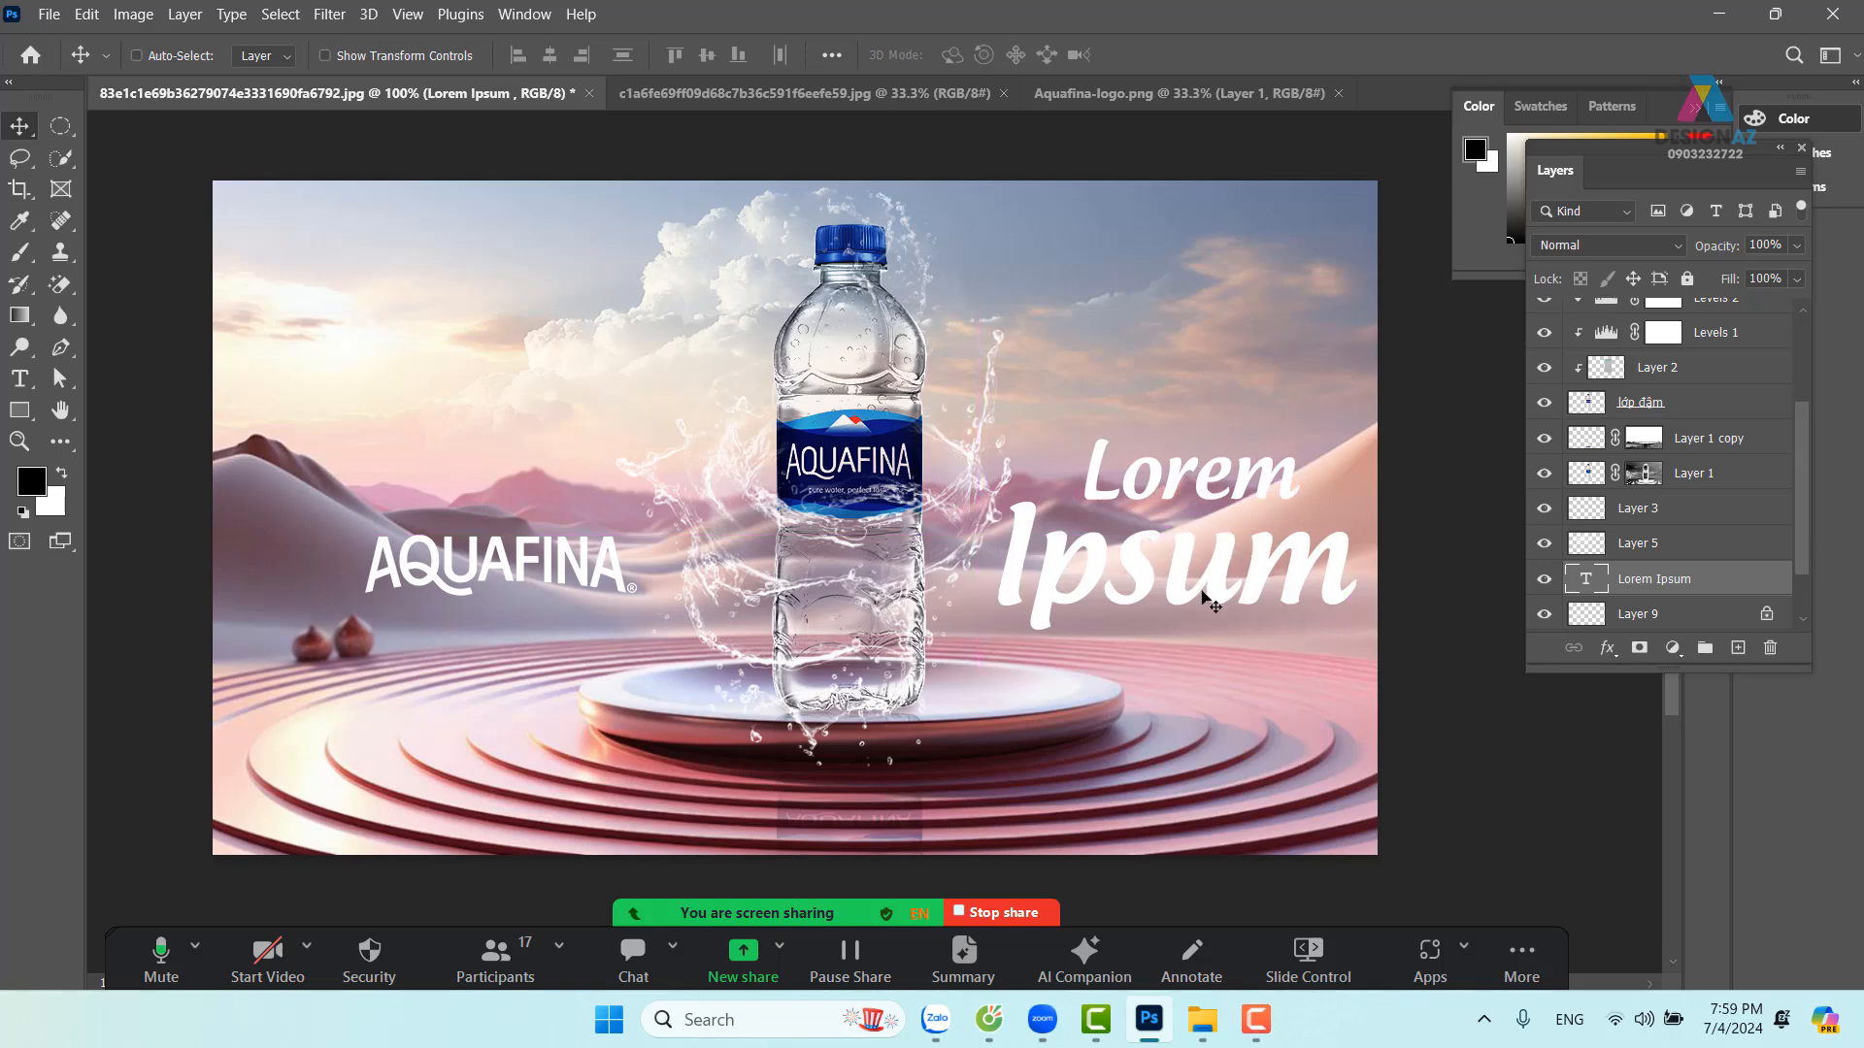
Apply the grey chrome bevel preset from the khối style folder to the headline
right_click(1721, 589)
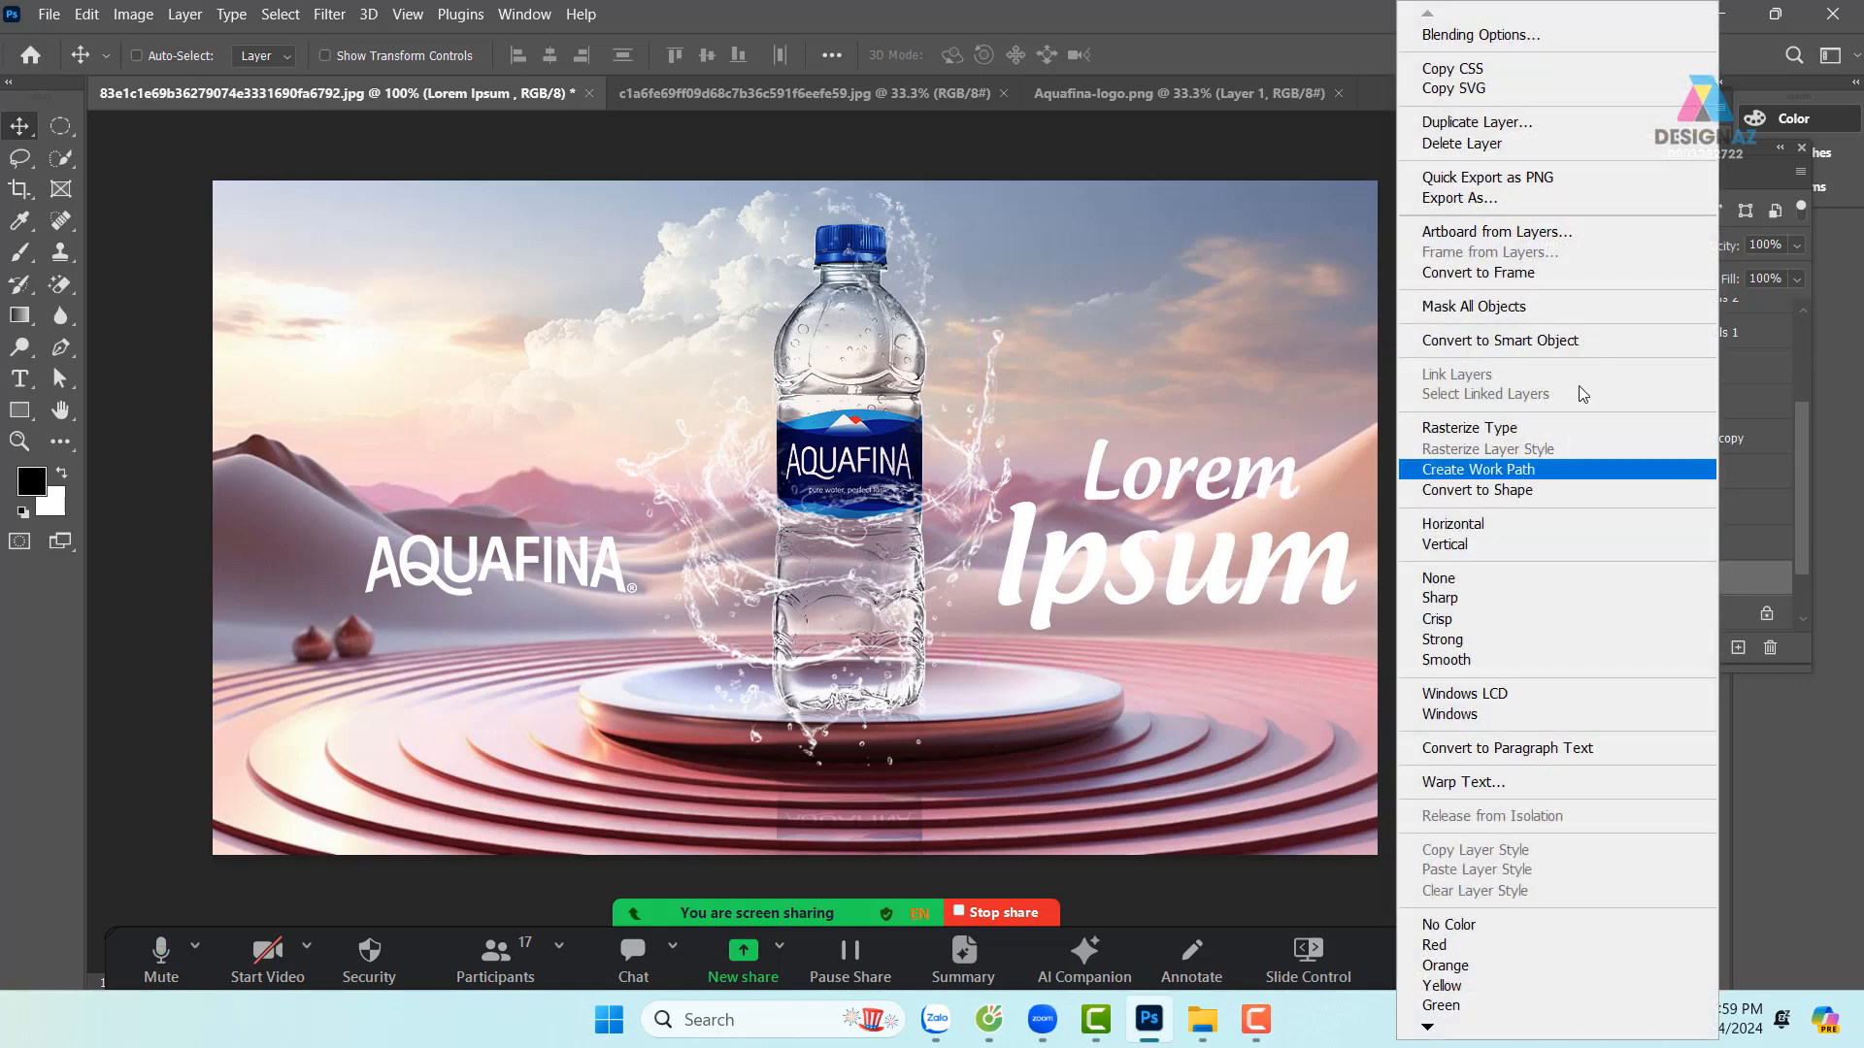
left_click(1511, 39)
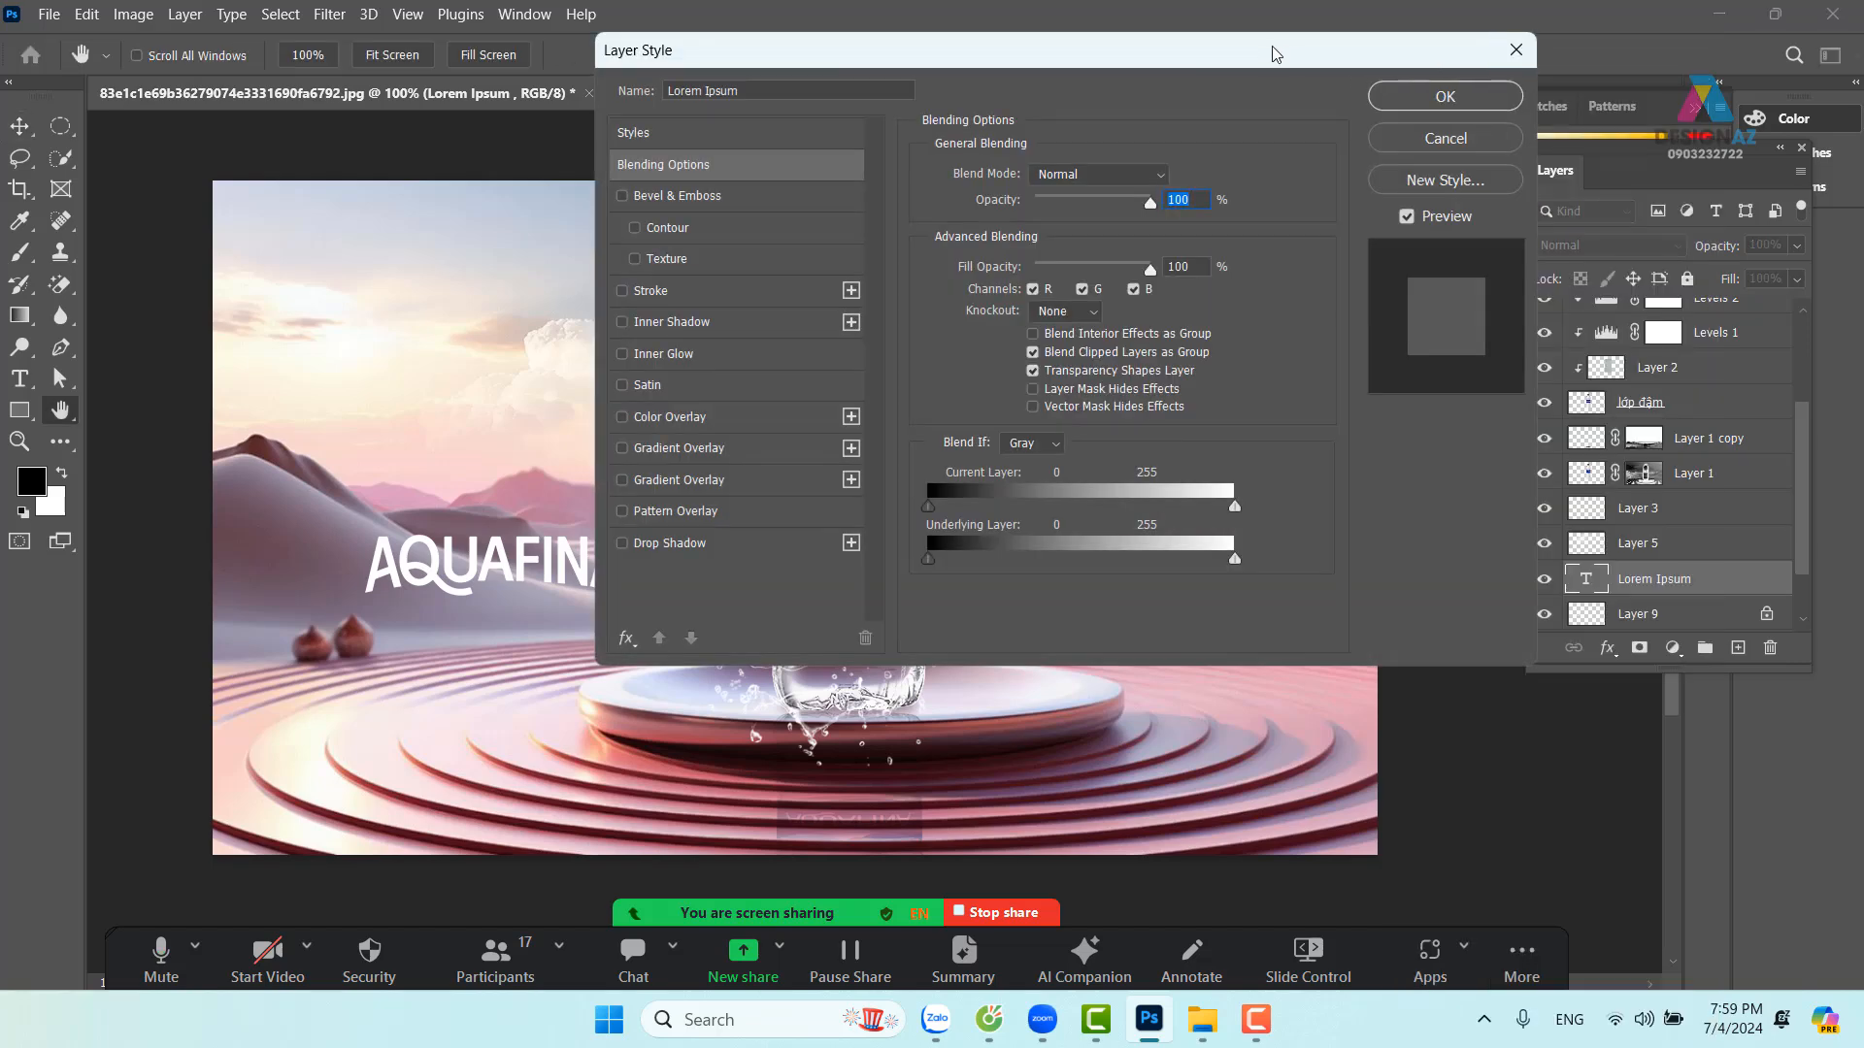
left_click_drag(1272, 53, 713, 107)
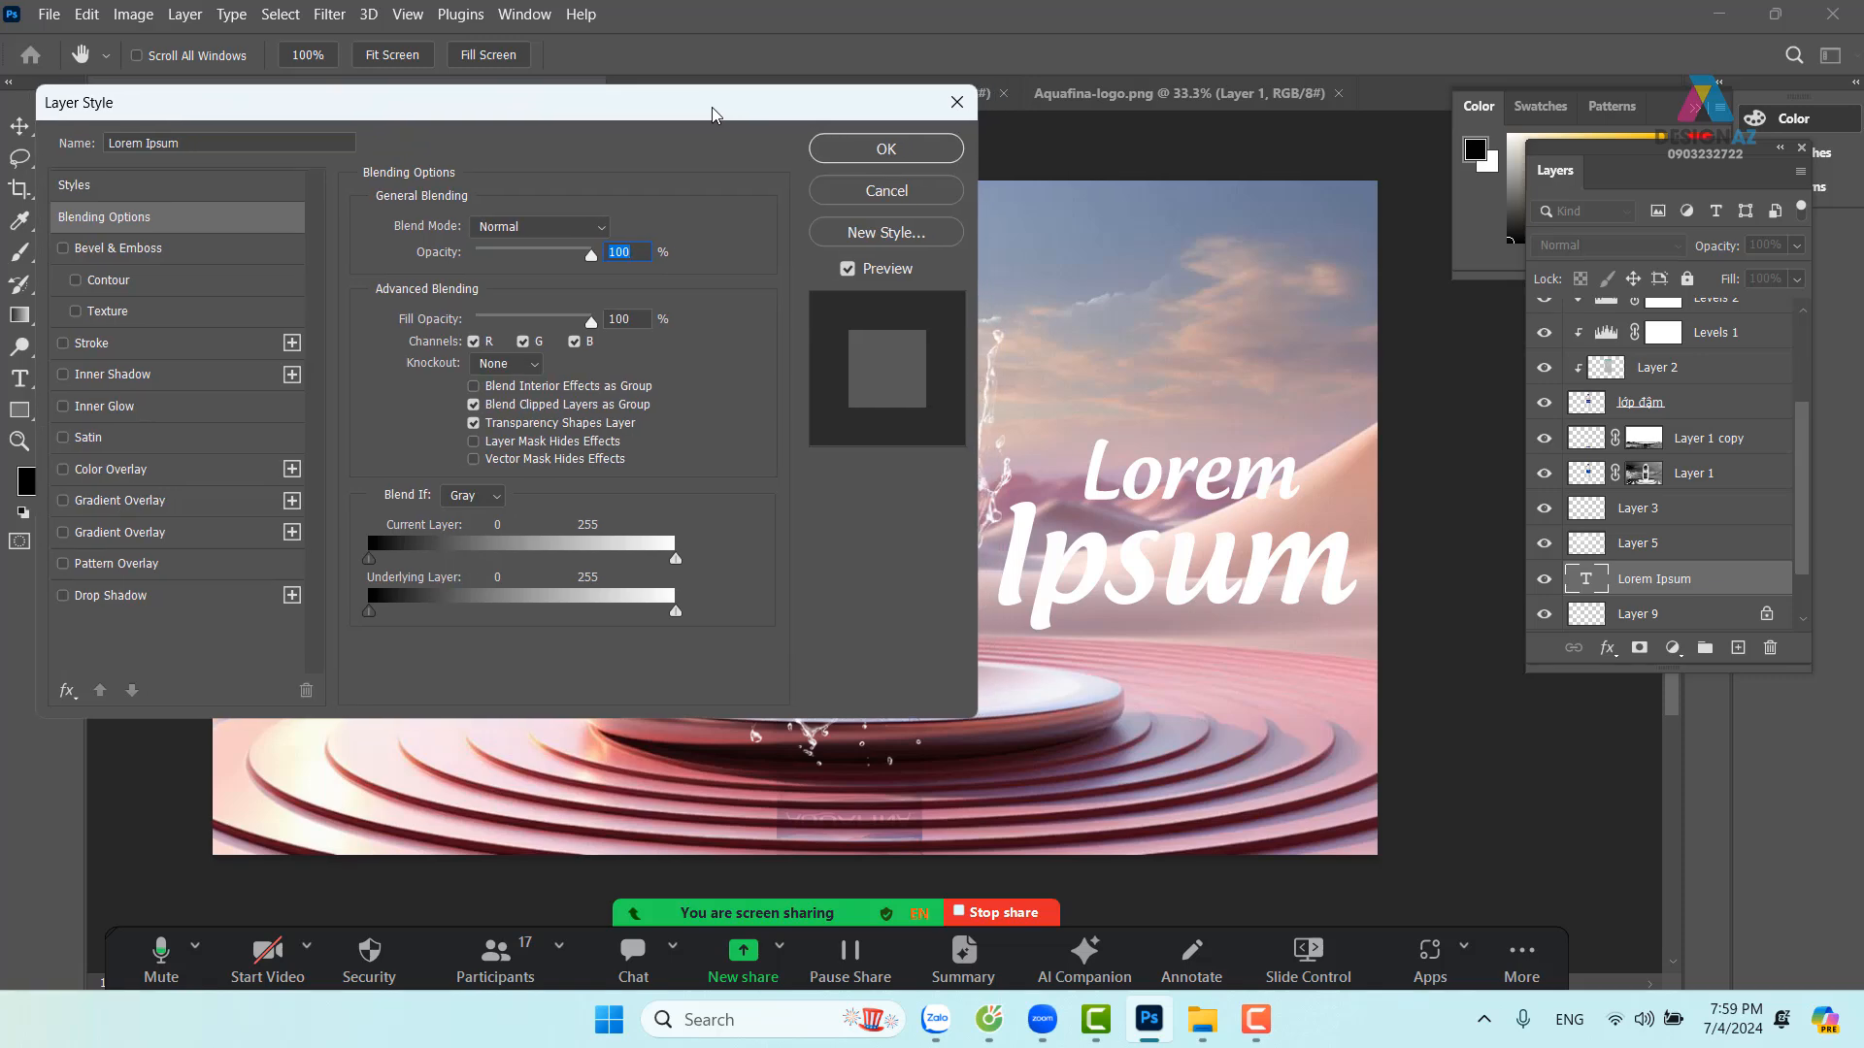
left_click(202, 189)
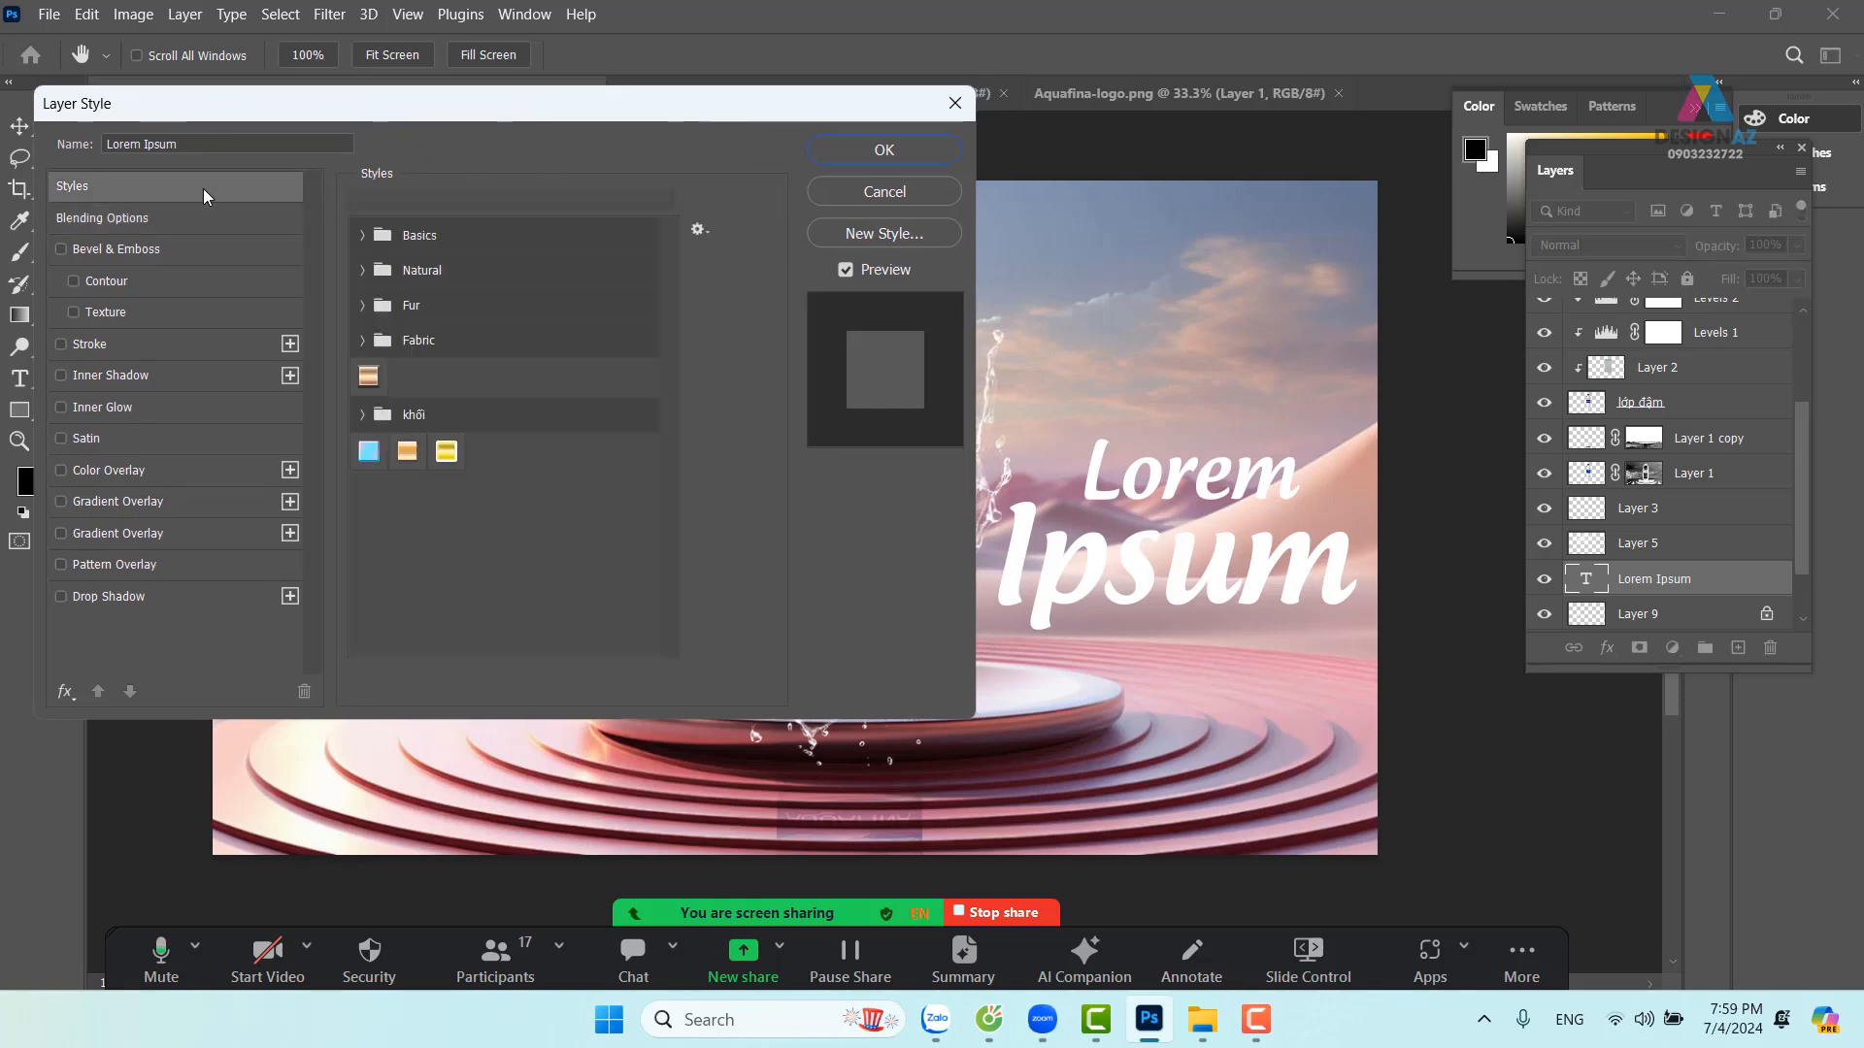
left_click(362, 415)
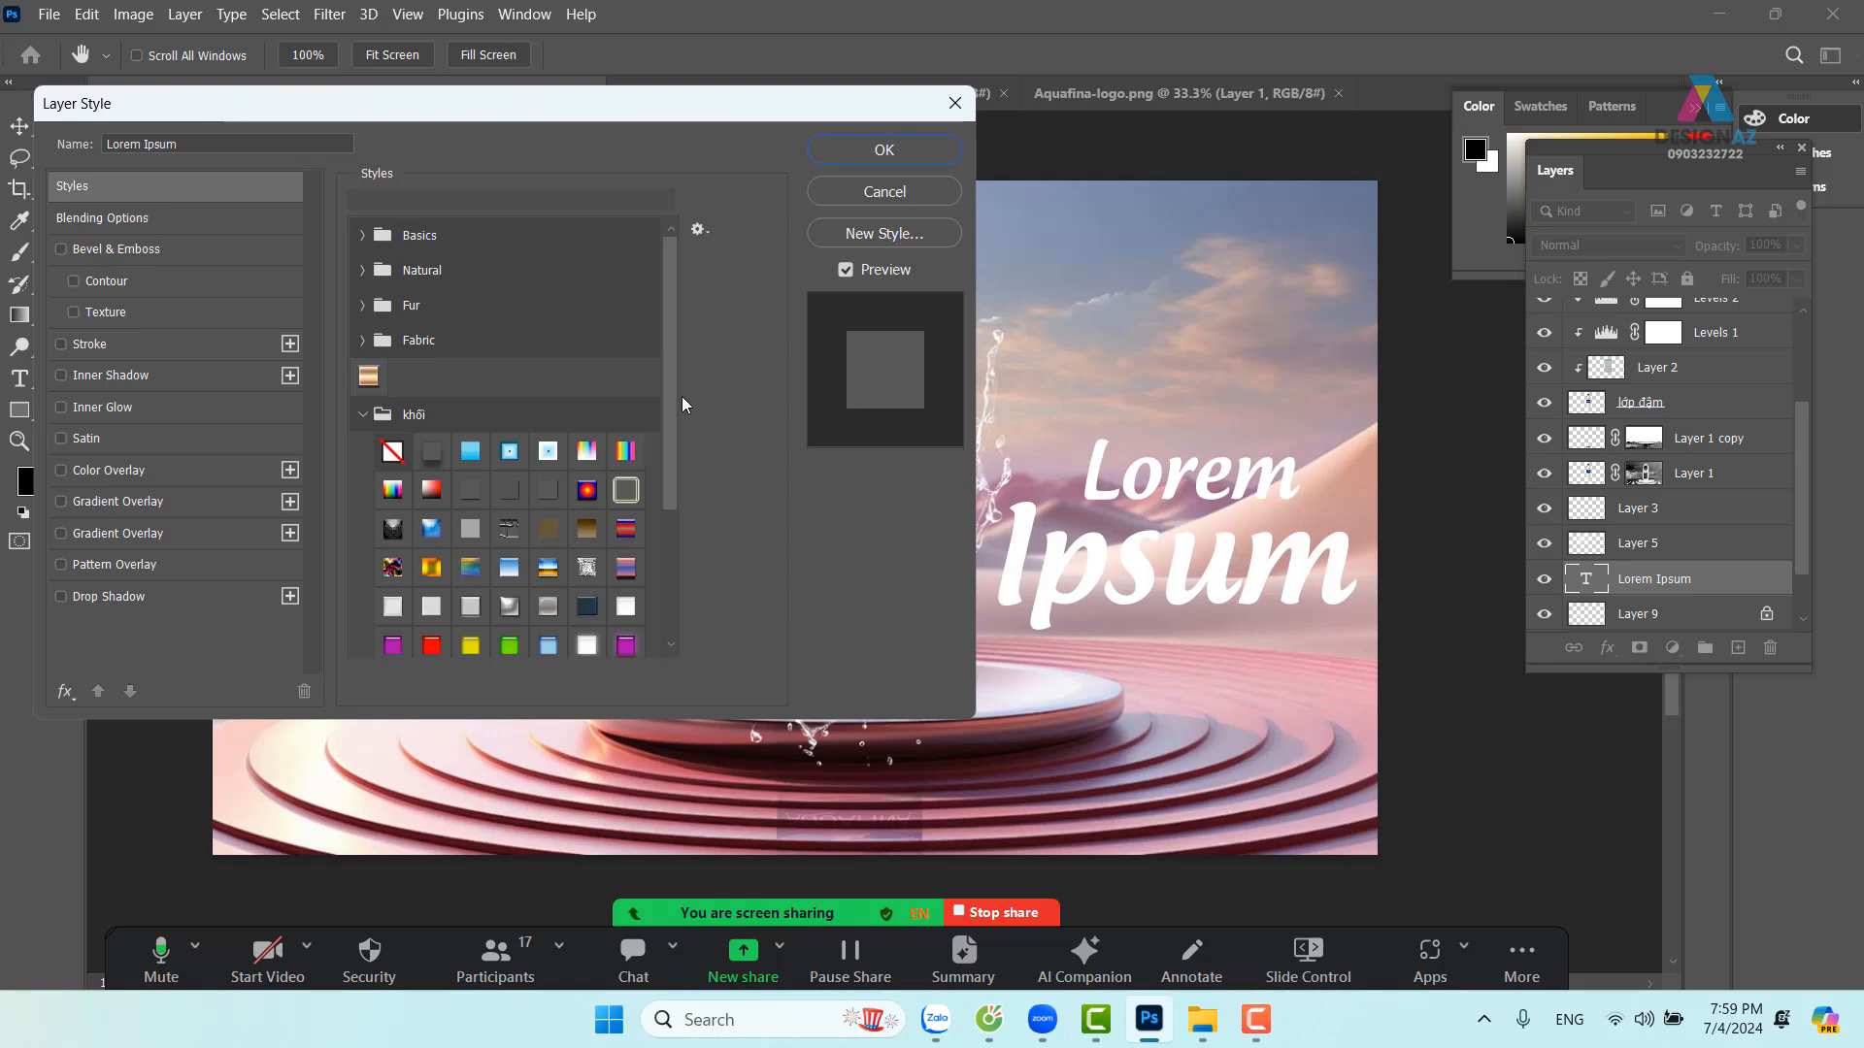
left_click_drag(672, 394, 680, 504)
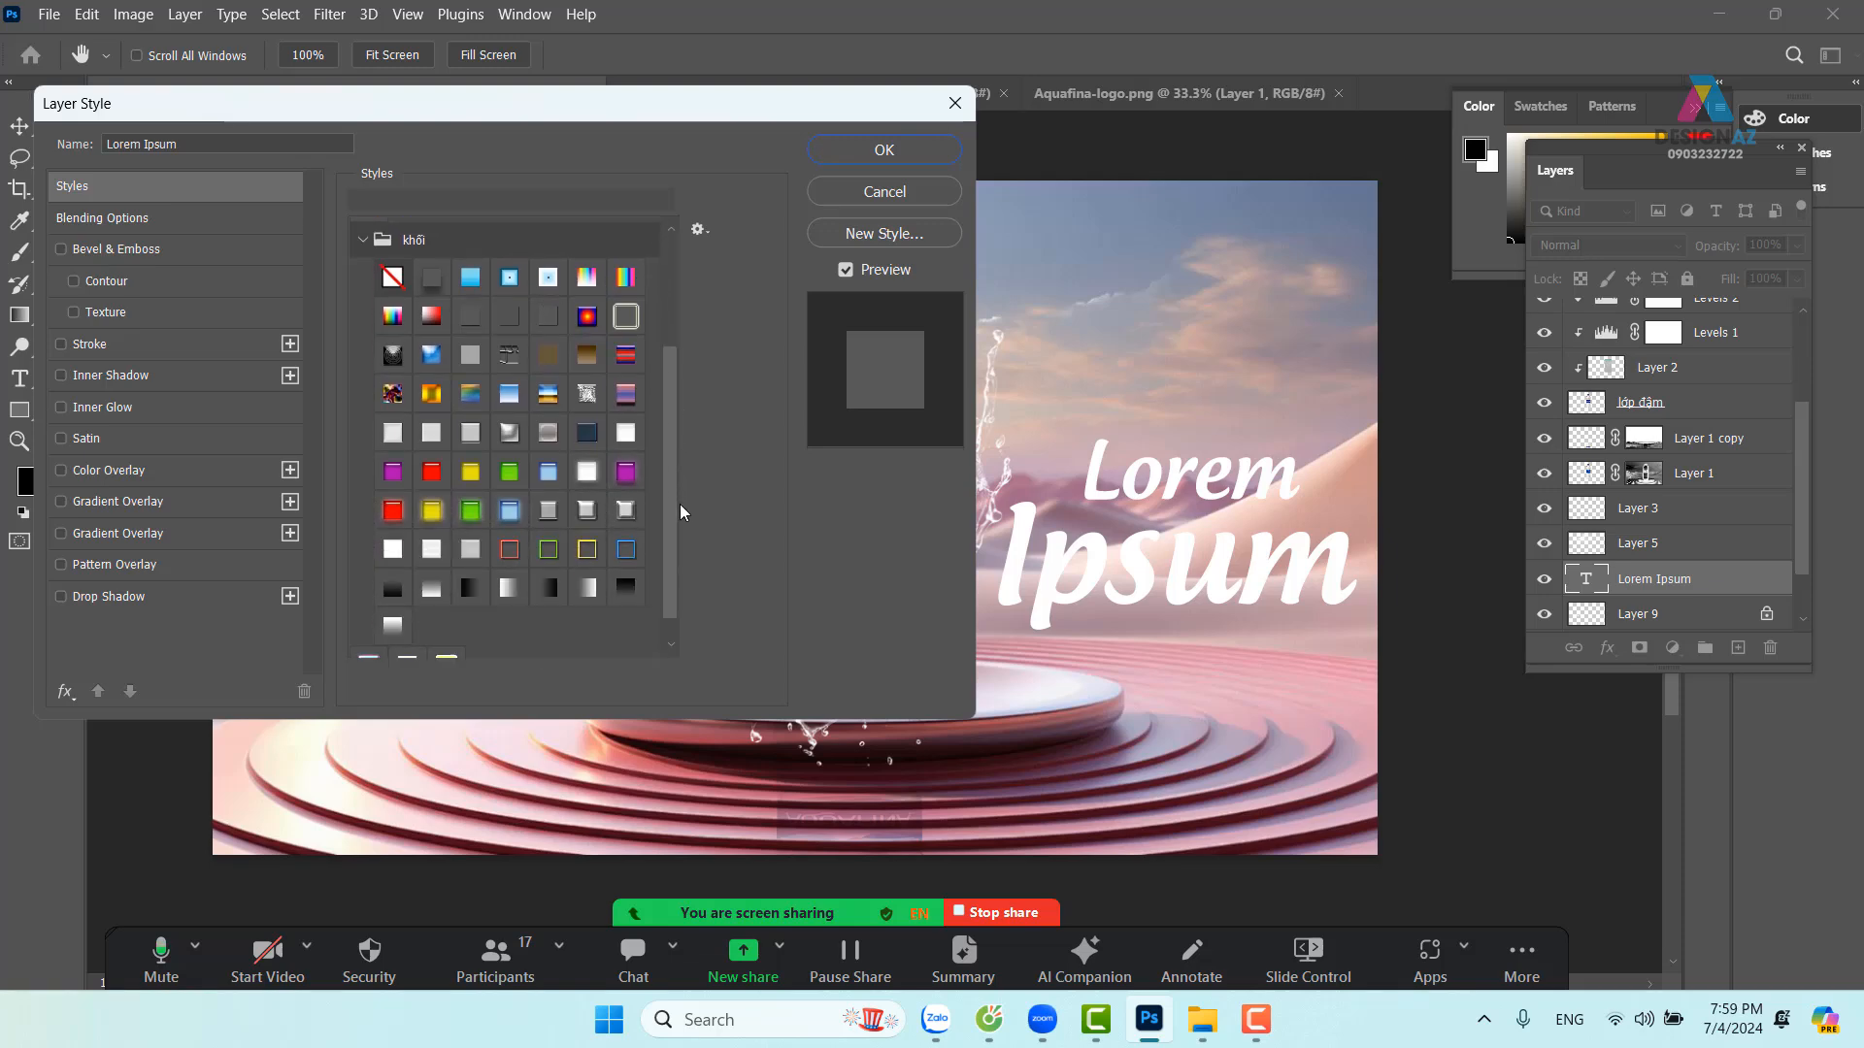
left_click(549, 512)
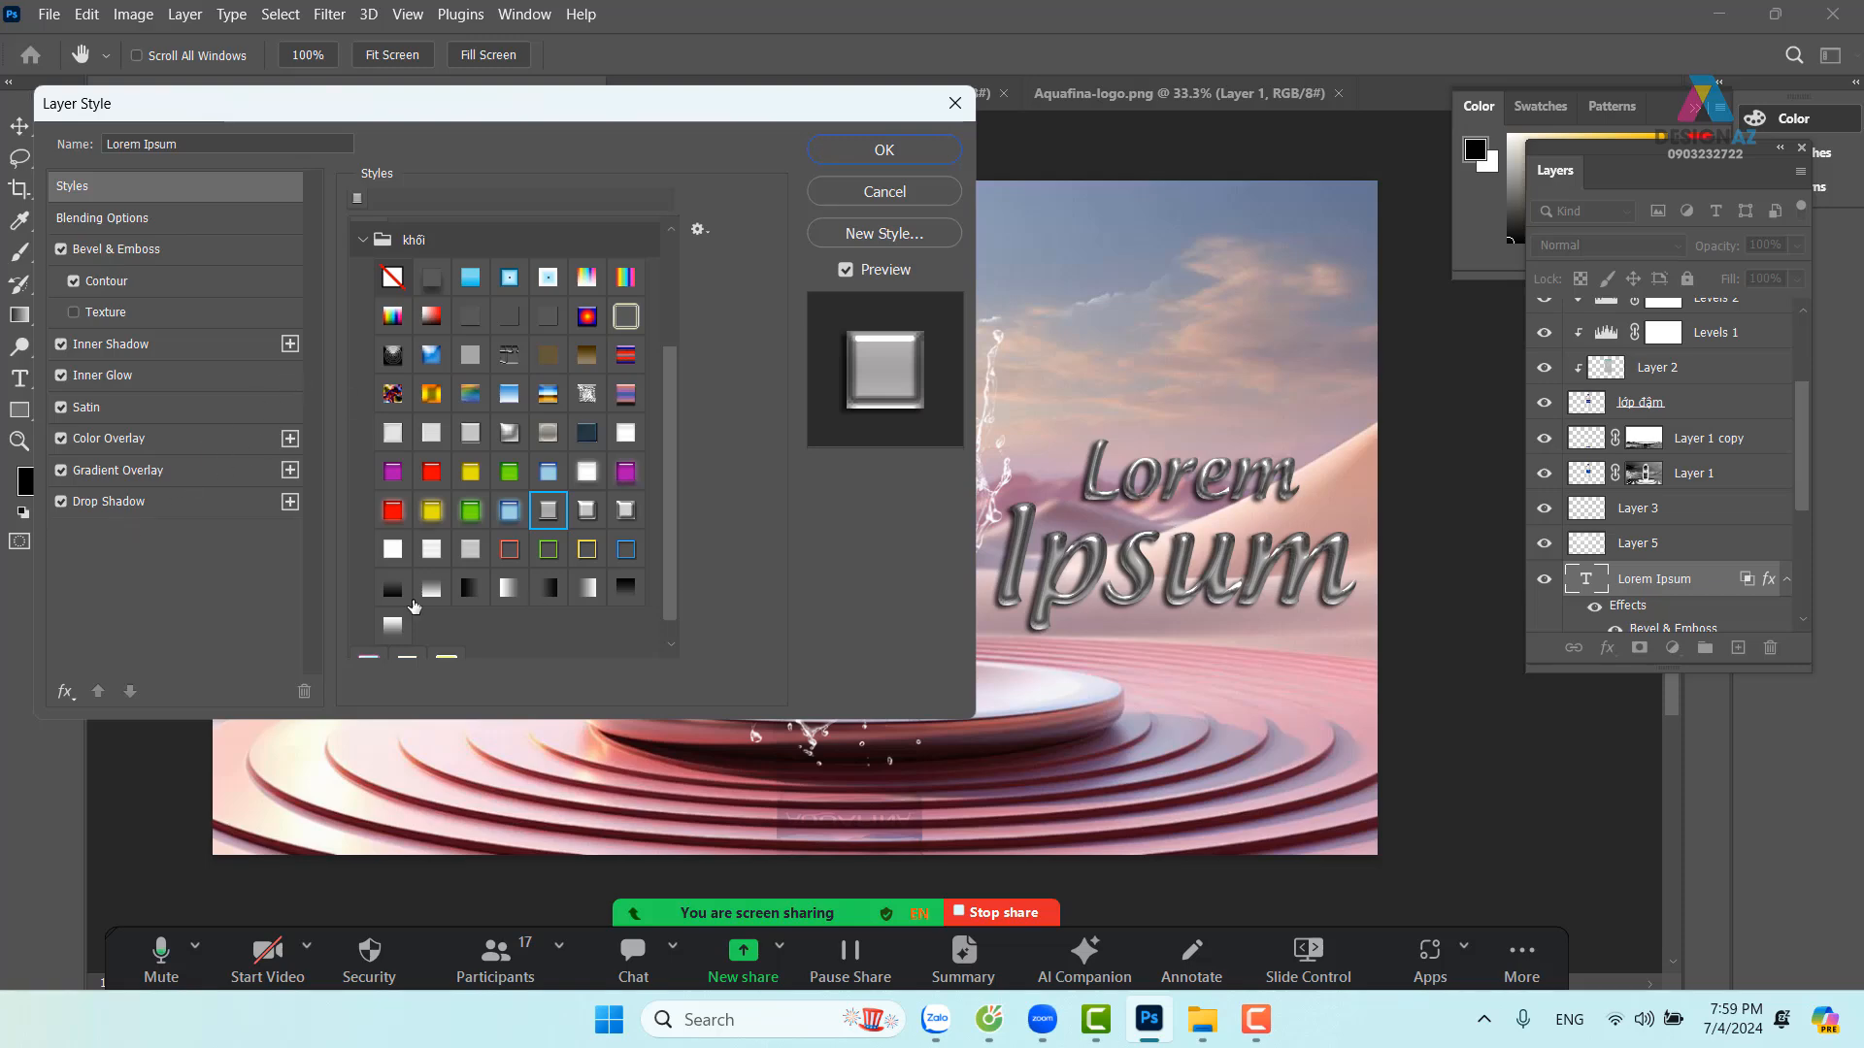
Turn off Drop Shadow and set the Bevel & Emboss depth to 105%
left_click(61, 502)
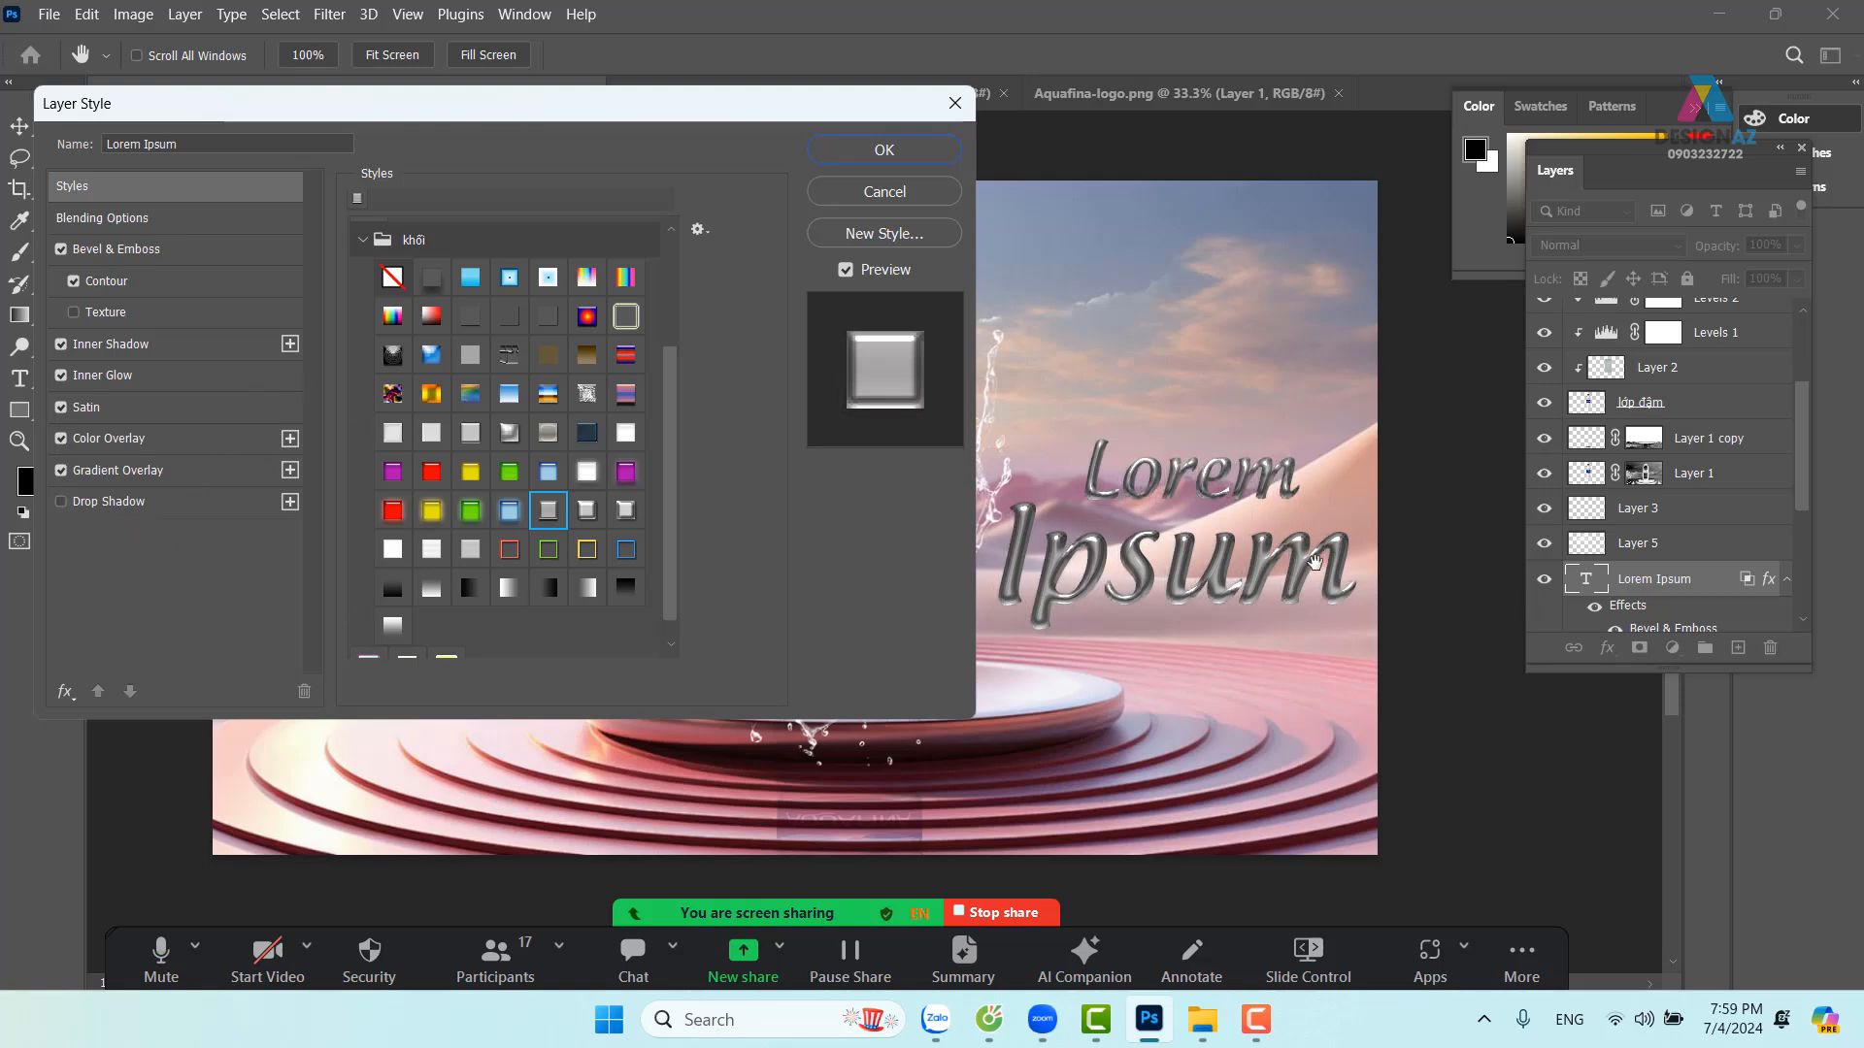
left_click(184, 248)
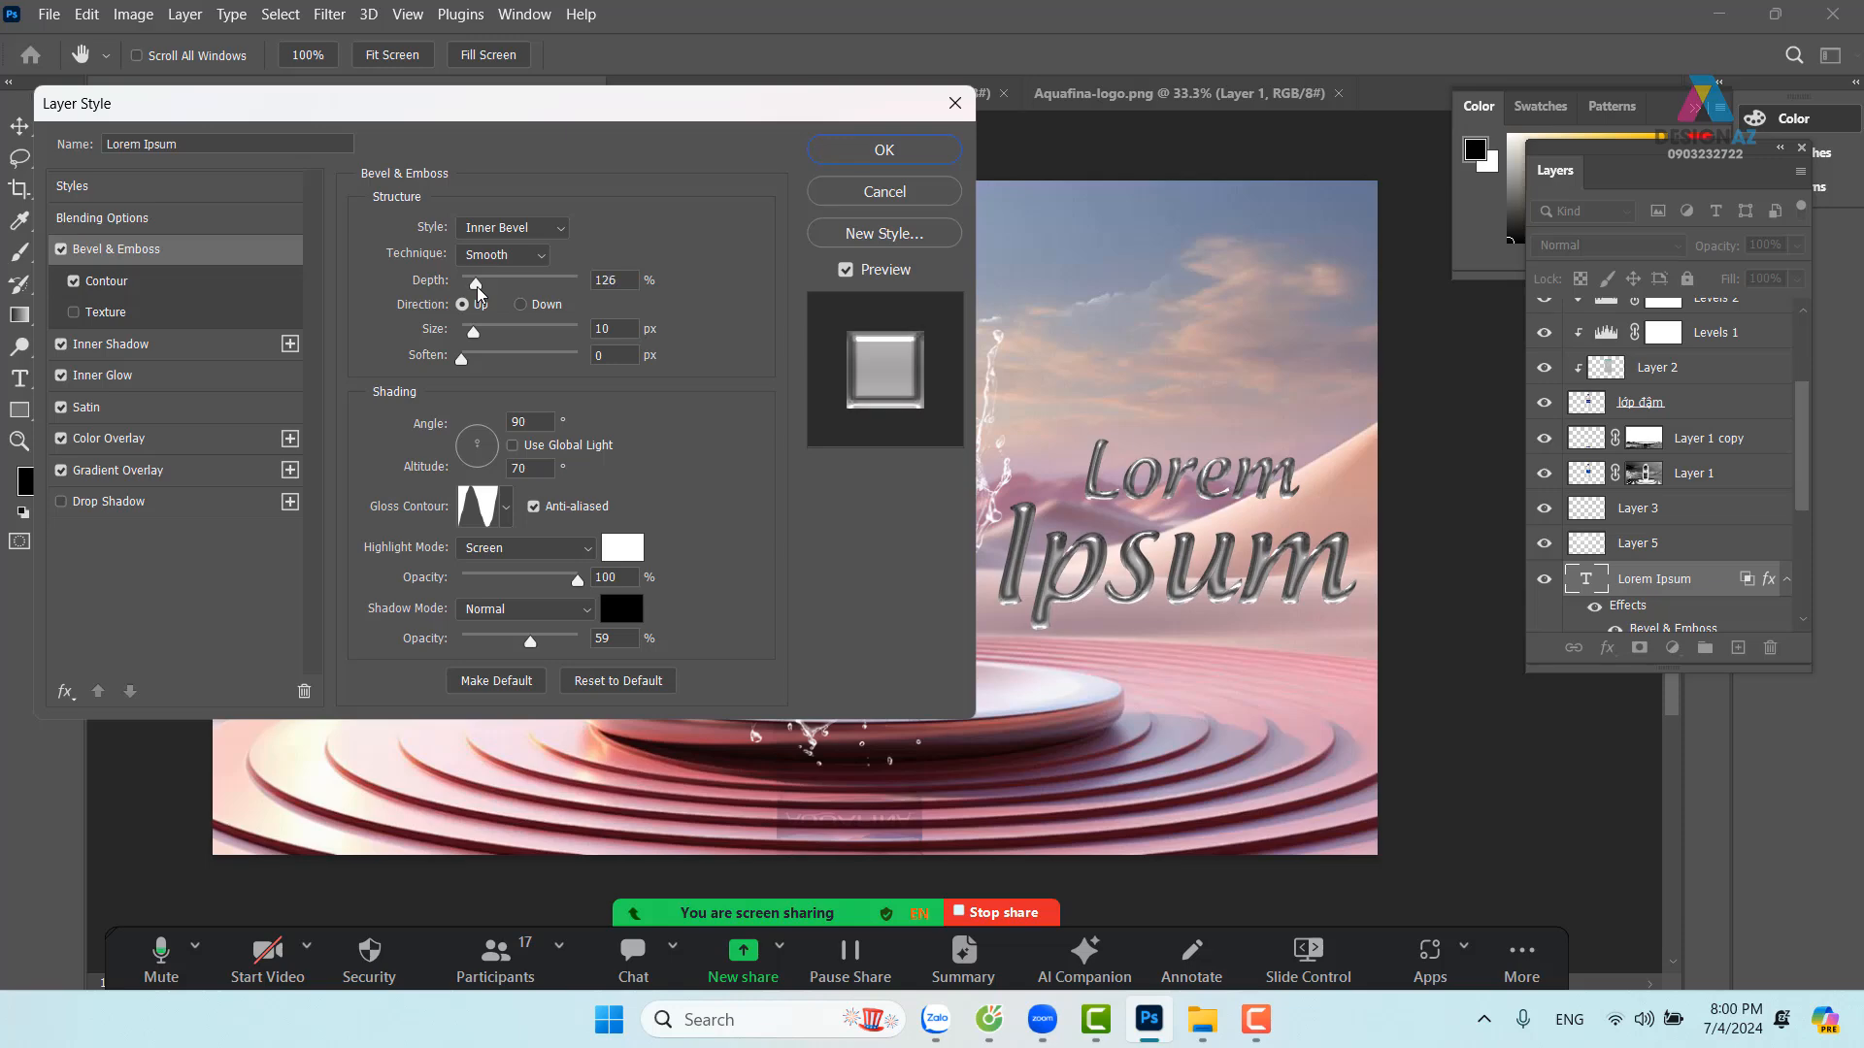
left_click_drag(477, 291, 476, 294)
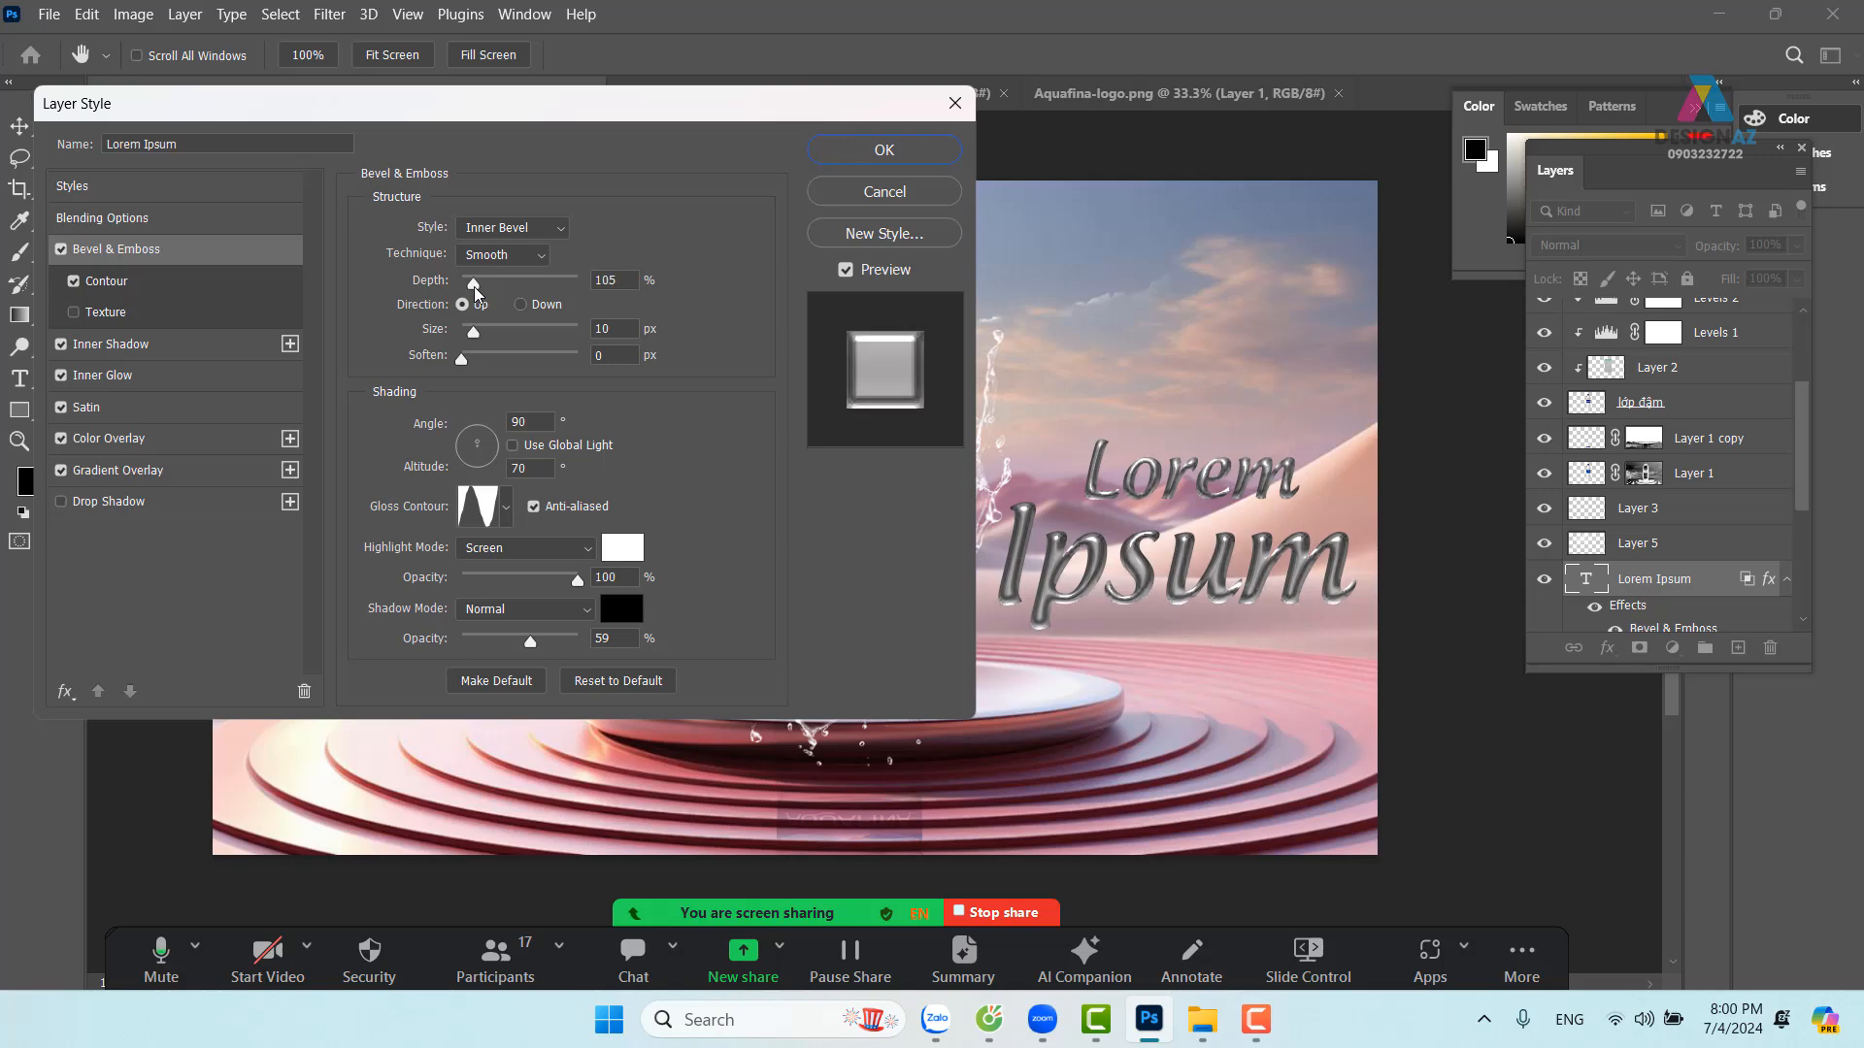
left_click_drag(475, 339, 476, 336)
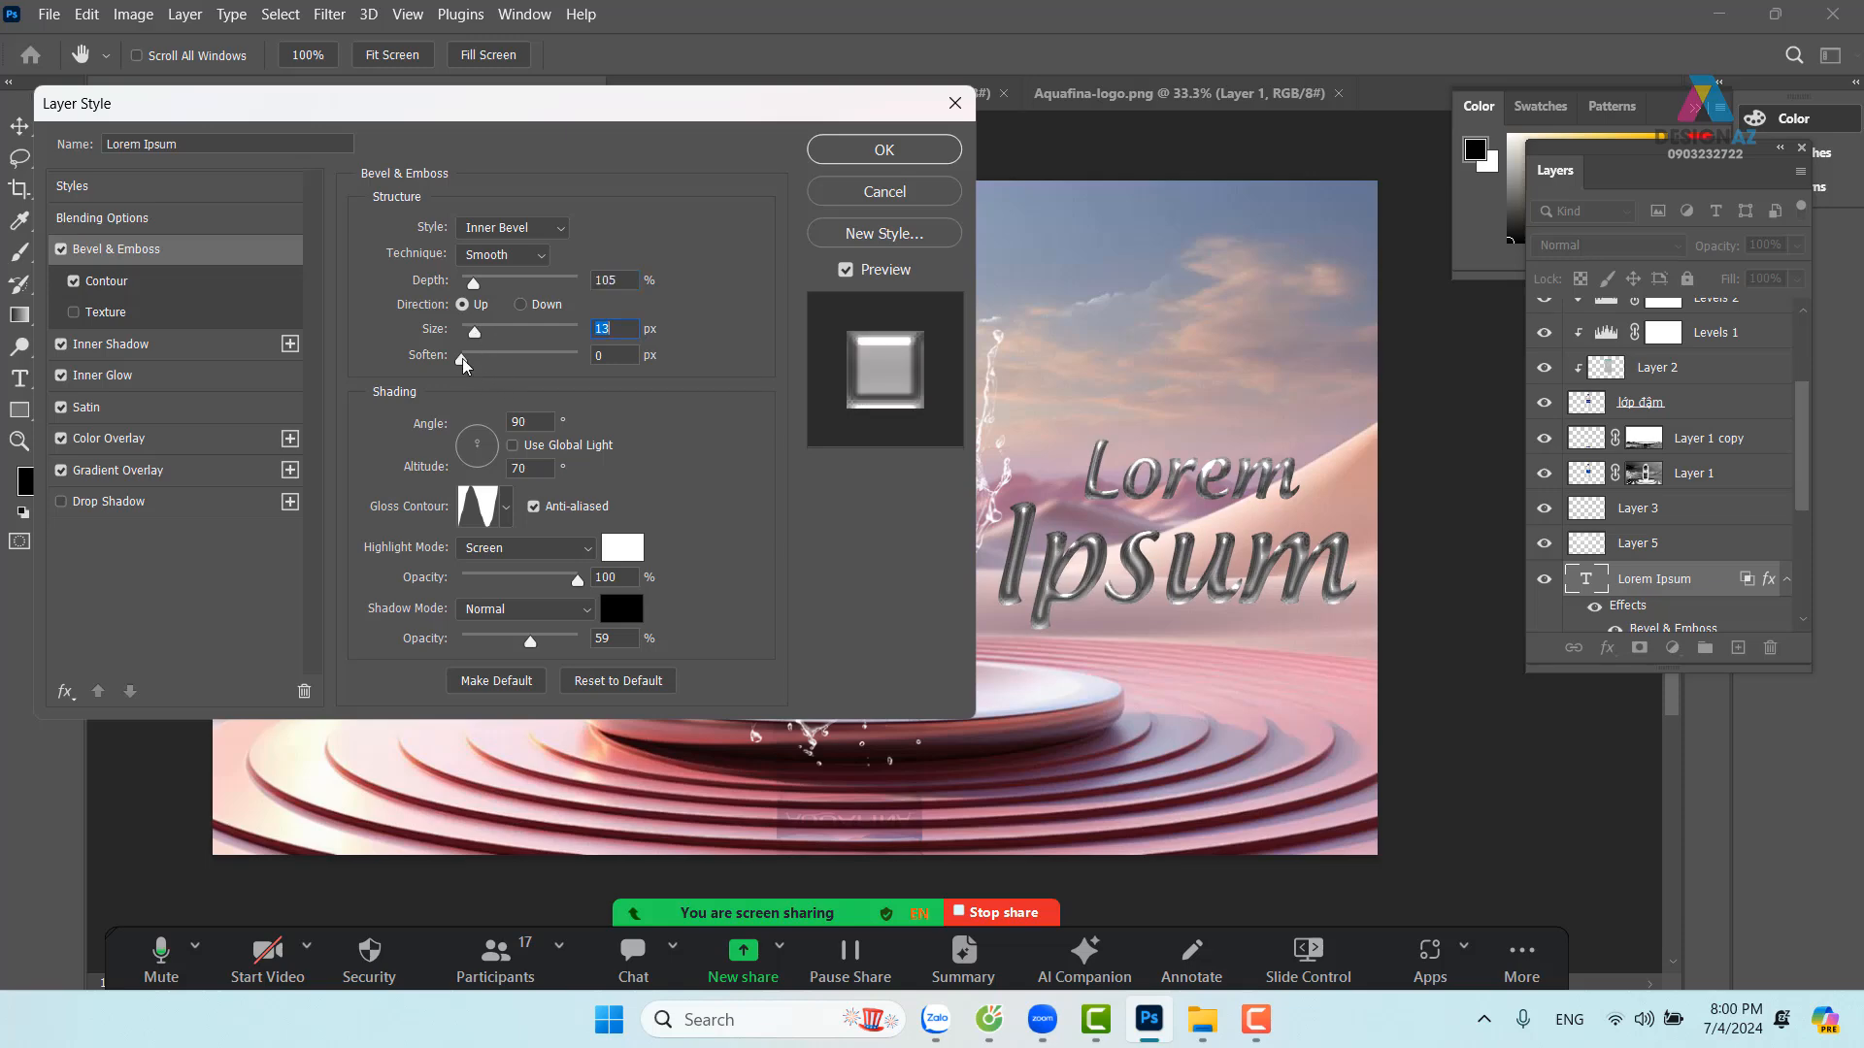
left_click(462, 357)
left_click_drag(752, 117, 498, 123)
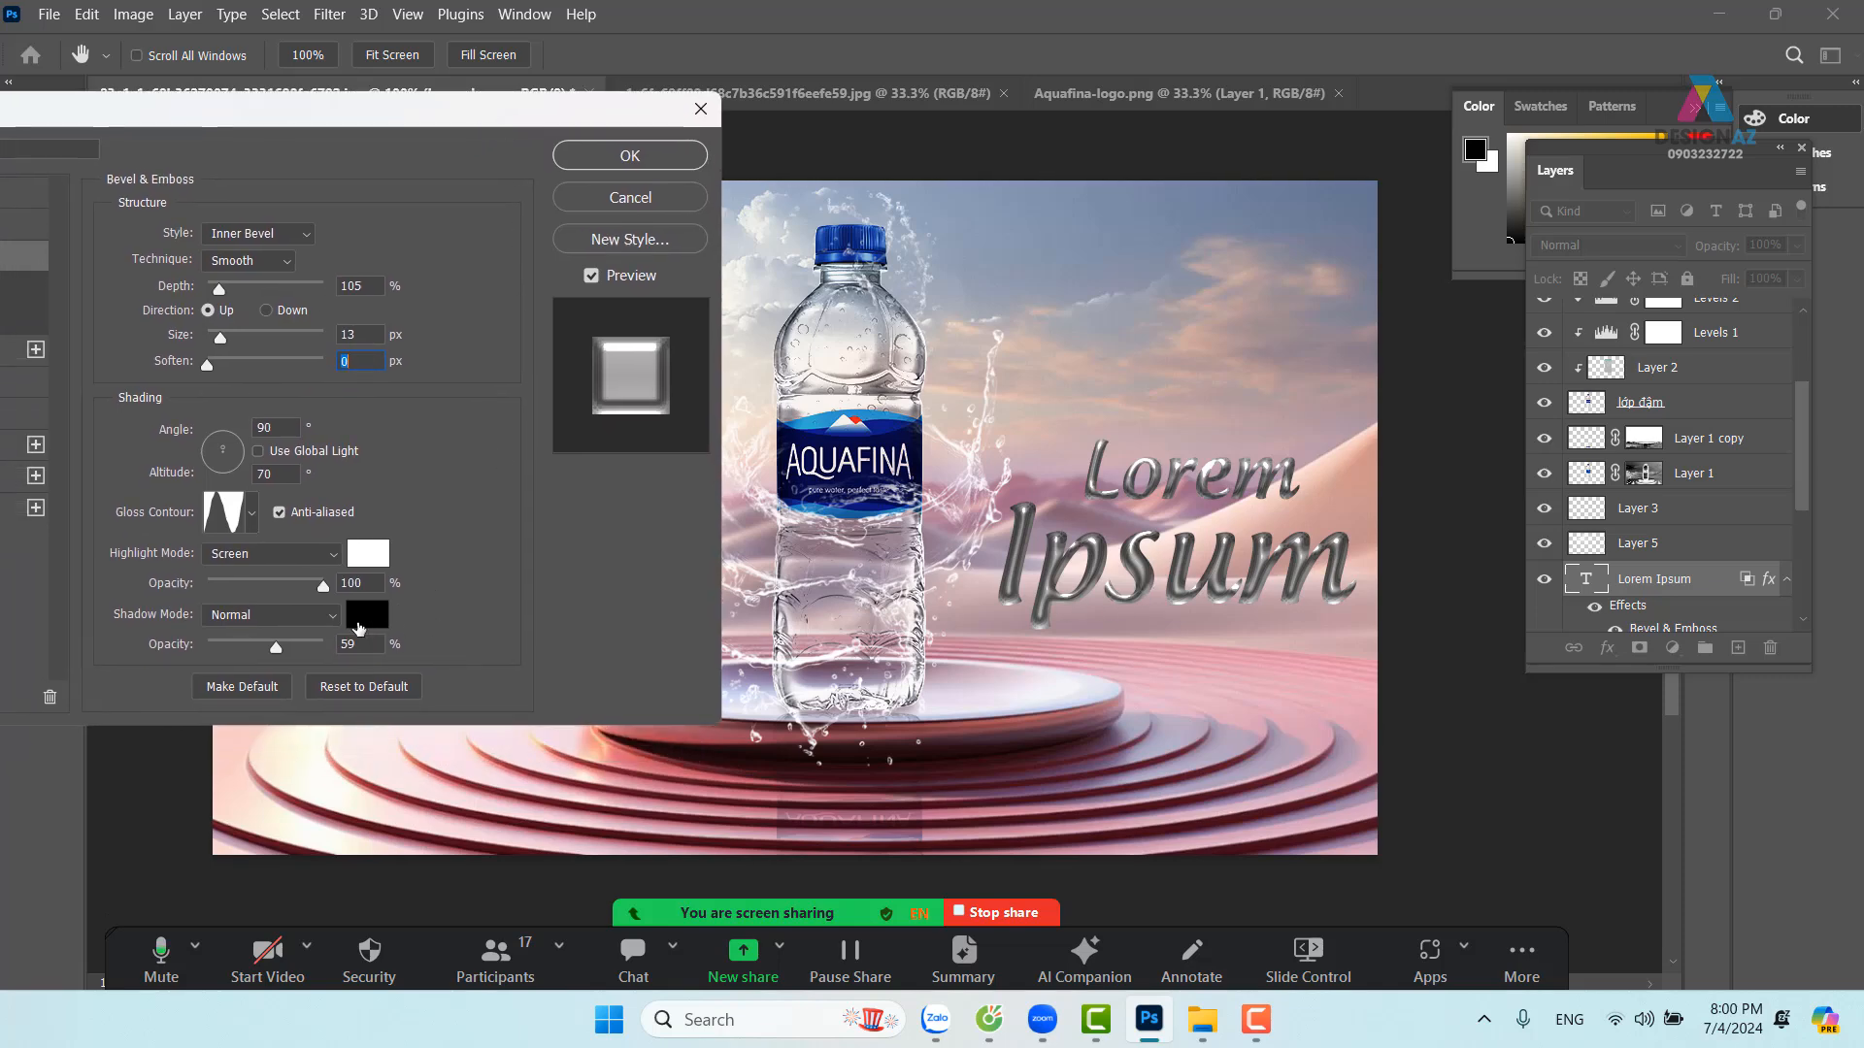
Give the bevel a dark red shadow colour, adjusted opacity and 7 px size, then apply
left_click(359, 627)
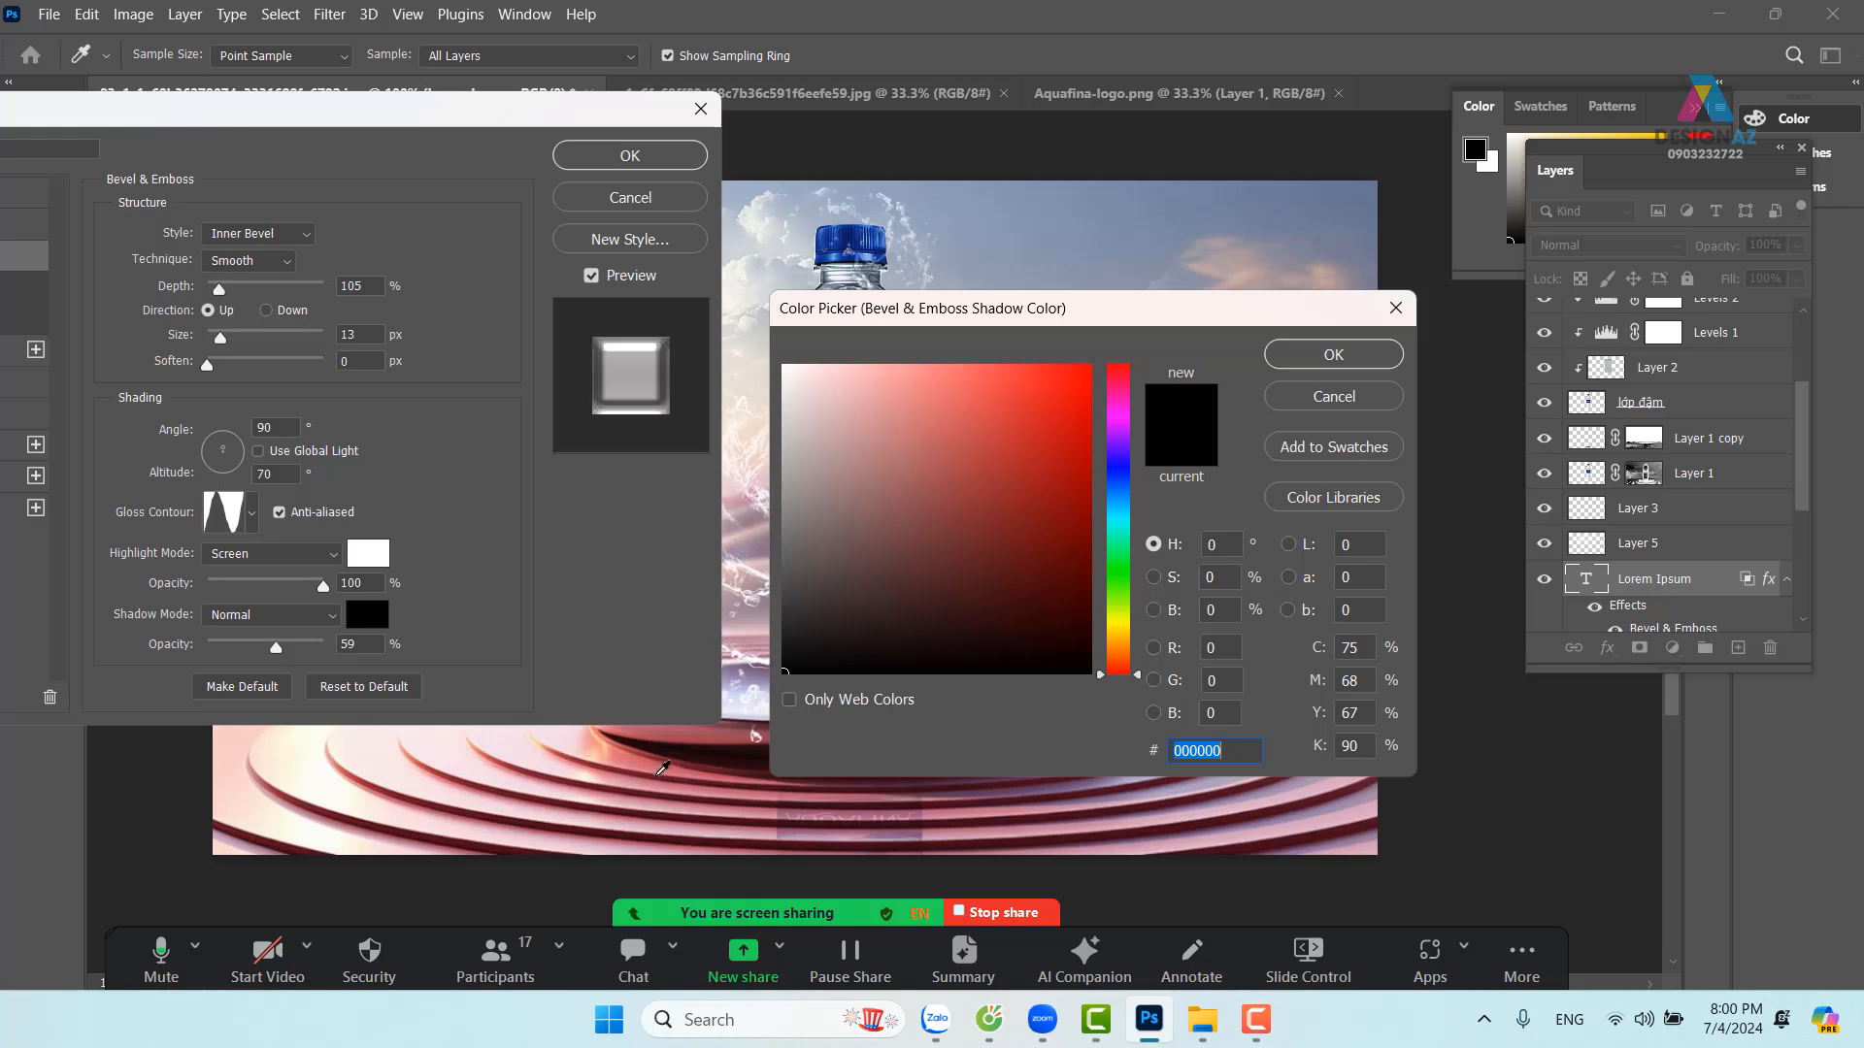
left_click(663, 765)
left_click(1334, 354)
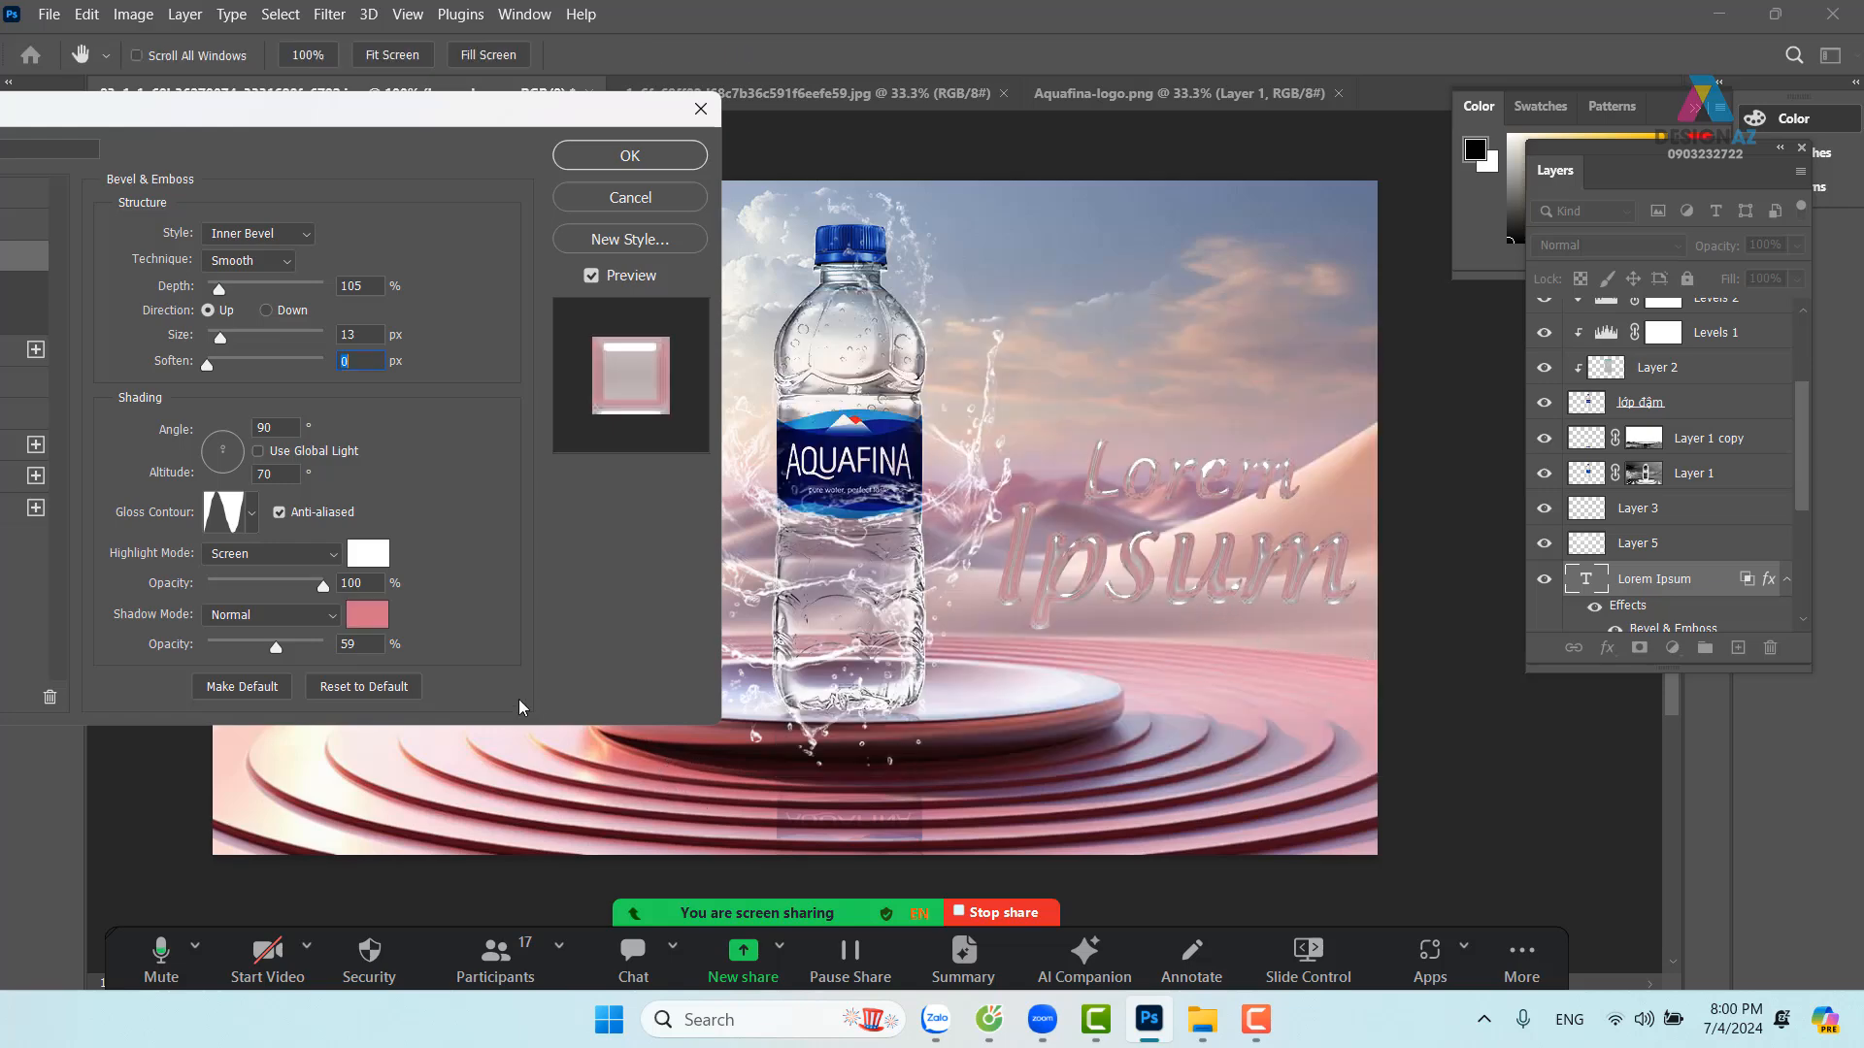
left_click(370, 621)
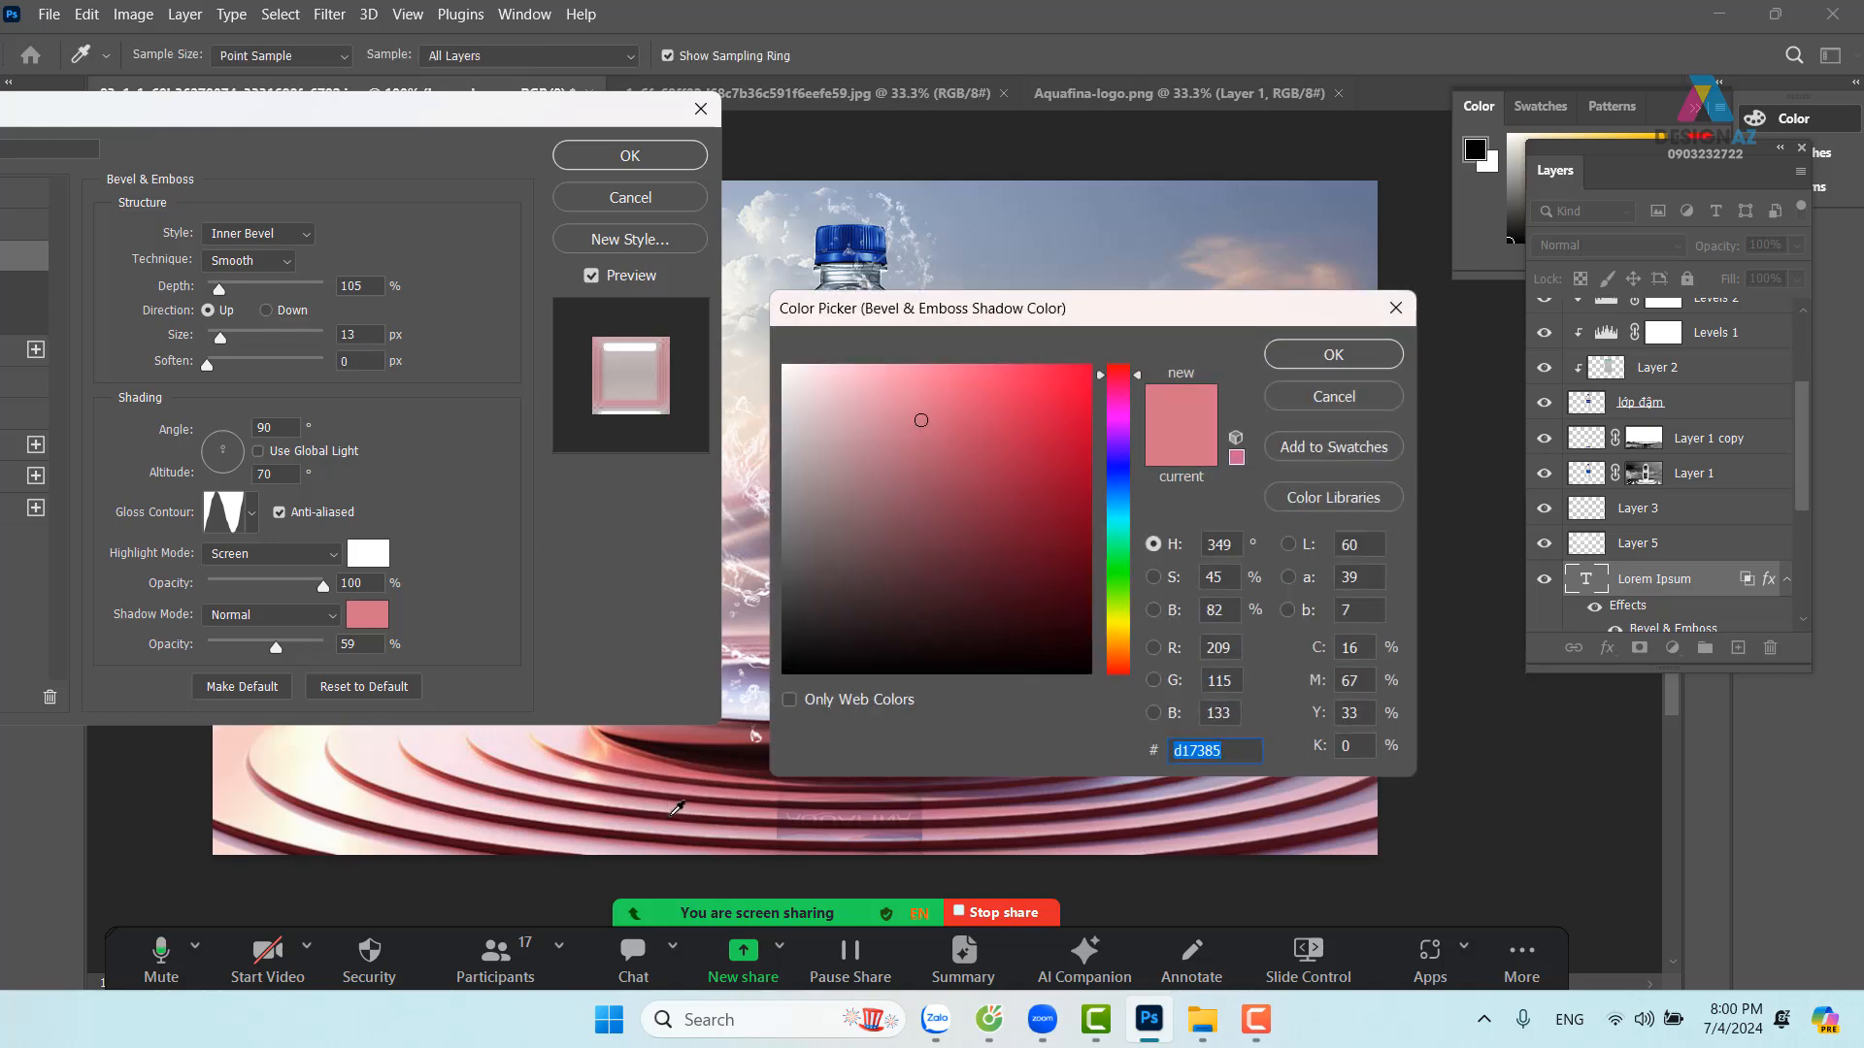
left_click(675, 810)
left_click(1334, 354)
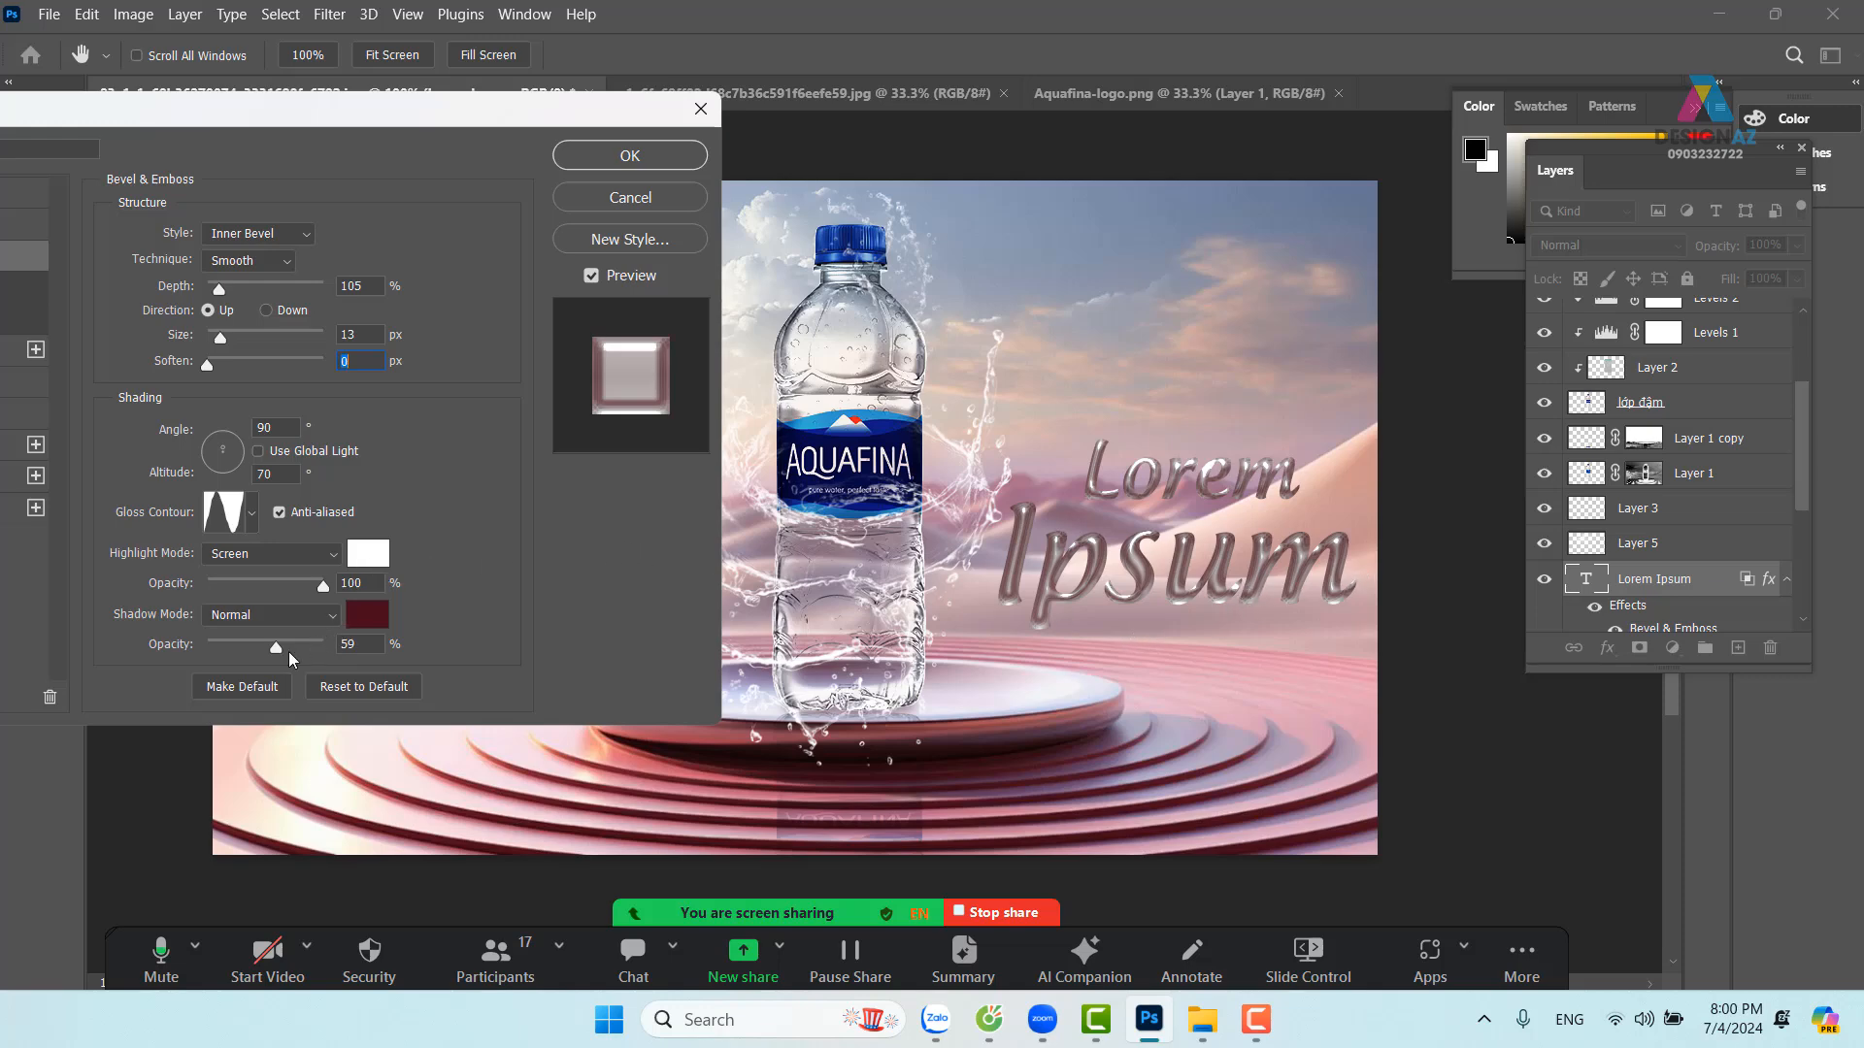
mouse_move(277, 652)
left_mouse_down()
mouse_move(333, 652)
mouse_move(272, 625)
left_mouse_up()
left_click_drag(221, 347, 220, 346)
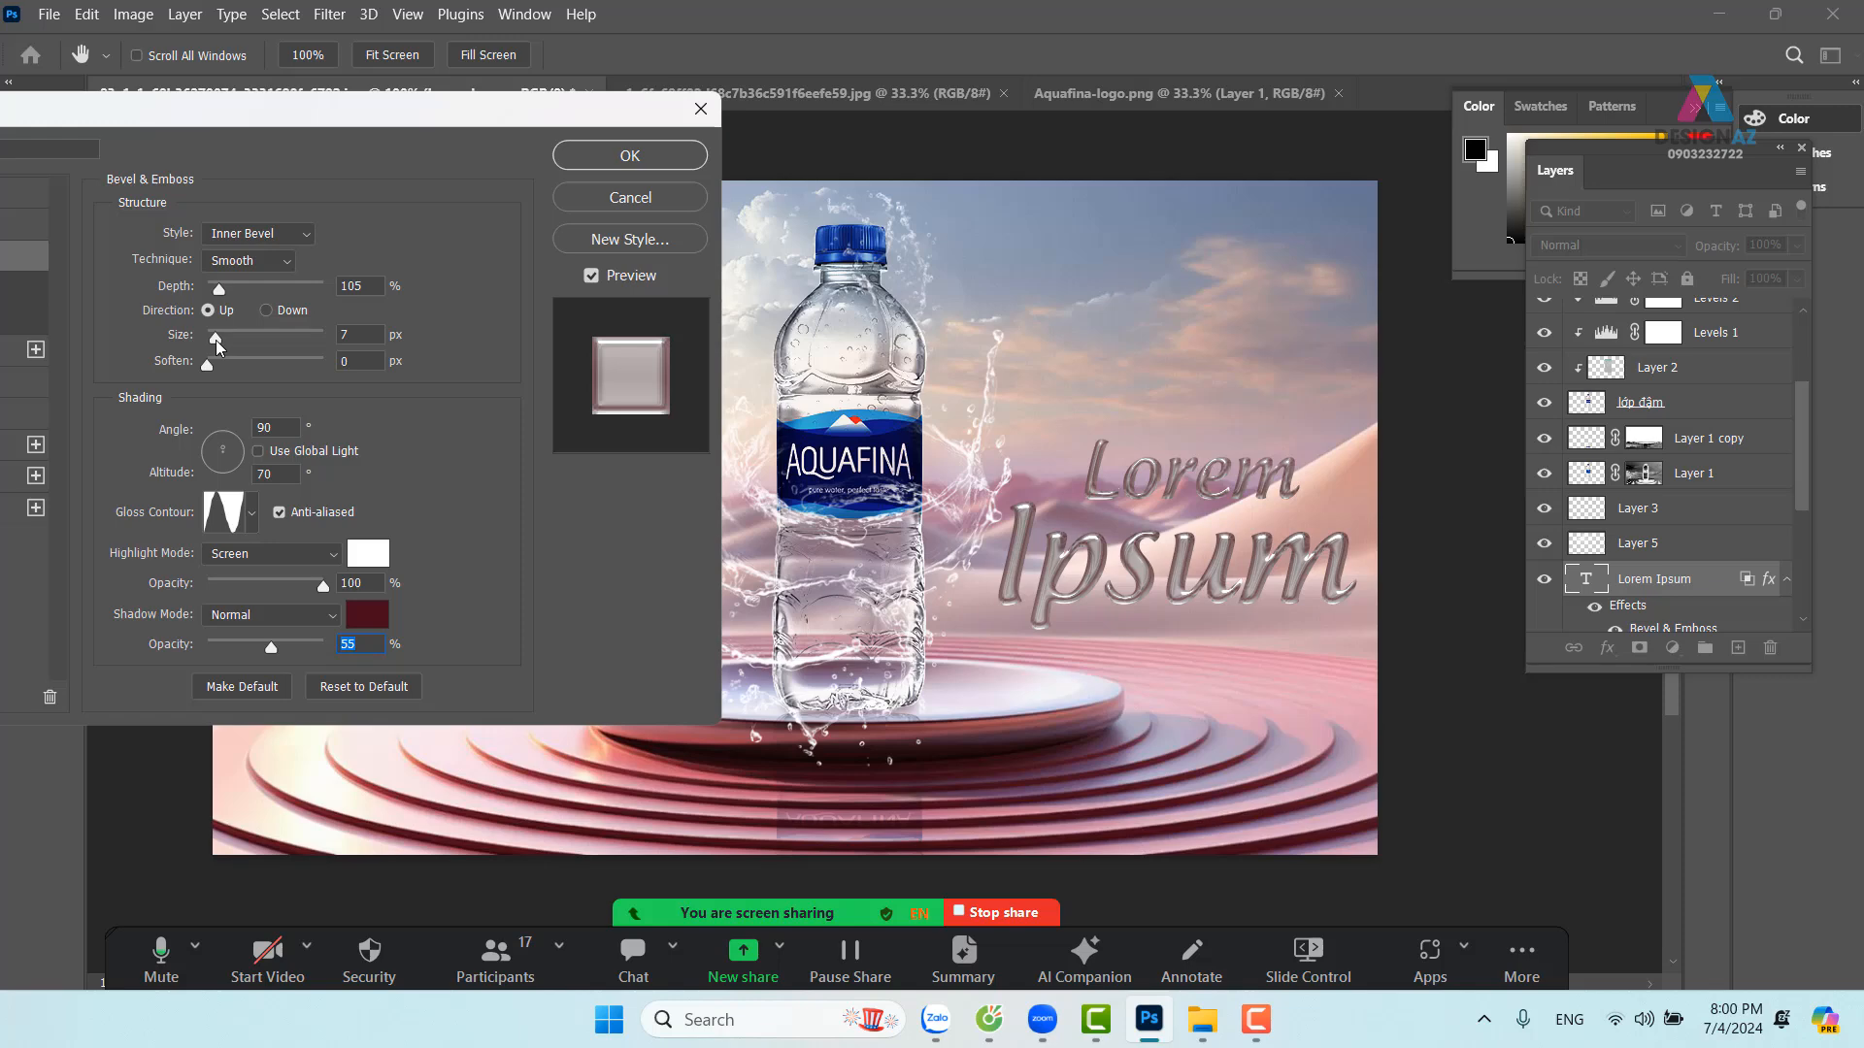
left_click(216, 342)
left_click(608, 157)
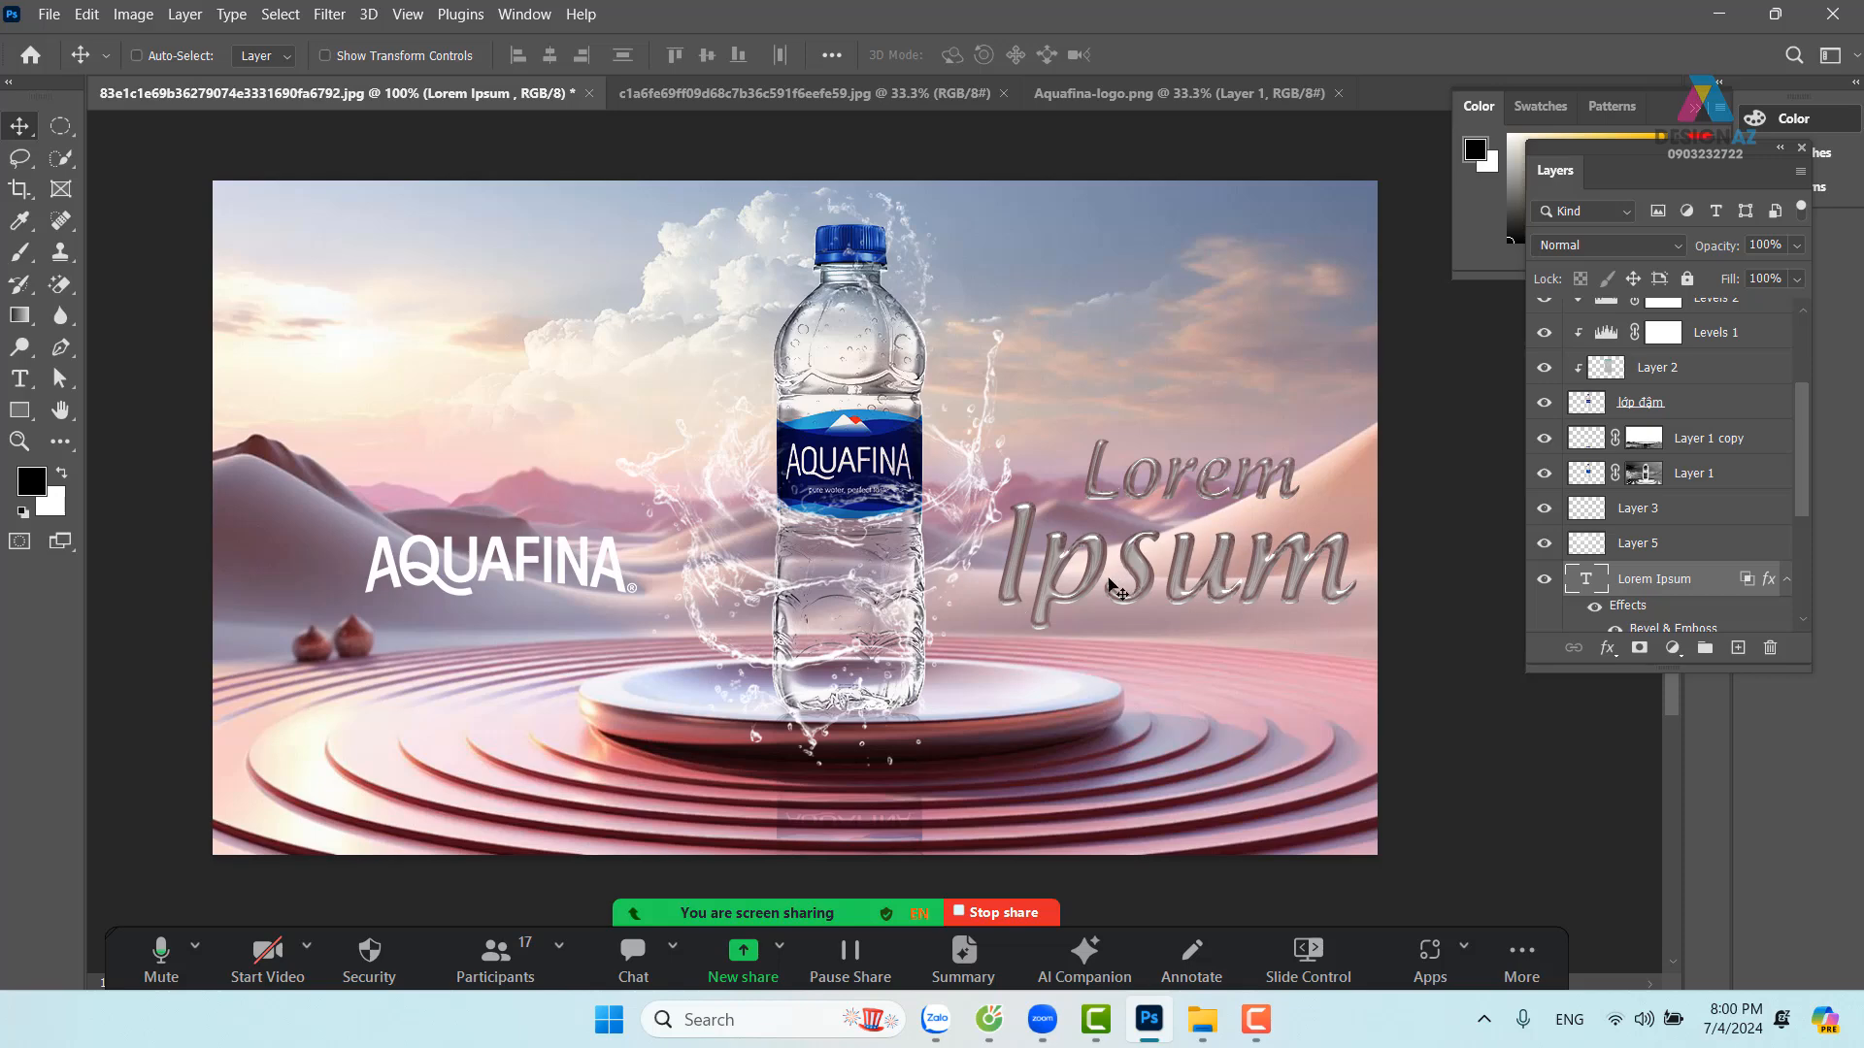
Drop the Lorem Ipsum layer's fill to 0% and zoom in on the headline
left_click(1799, 281)
left_click_drag(1792, 311, 1680, 309)
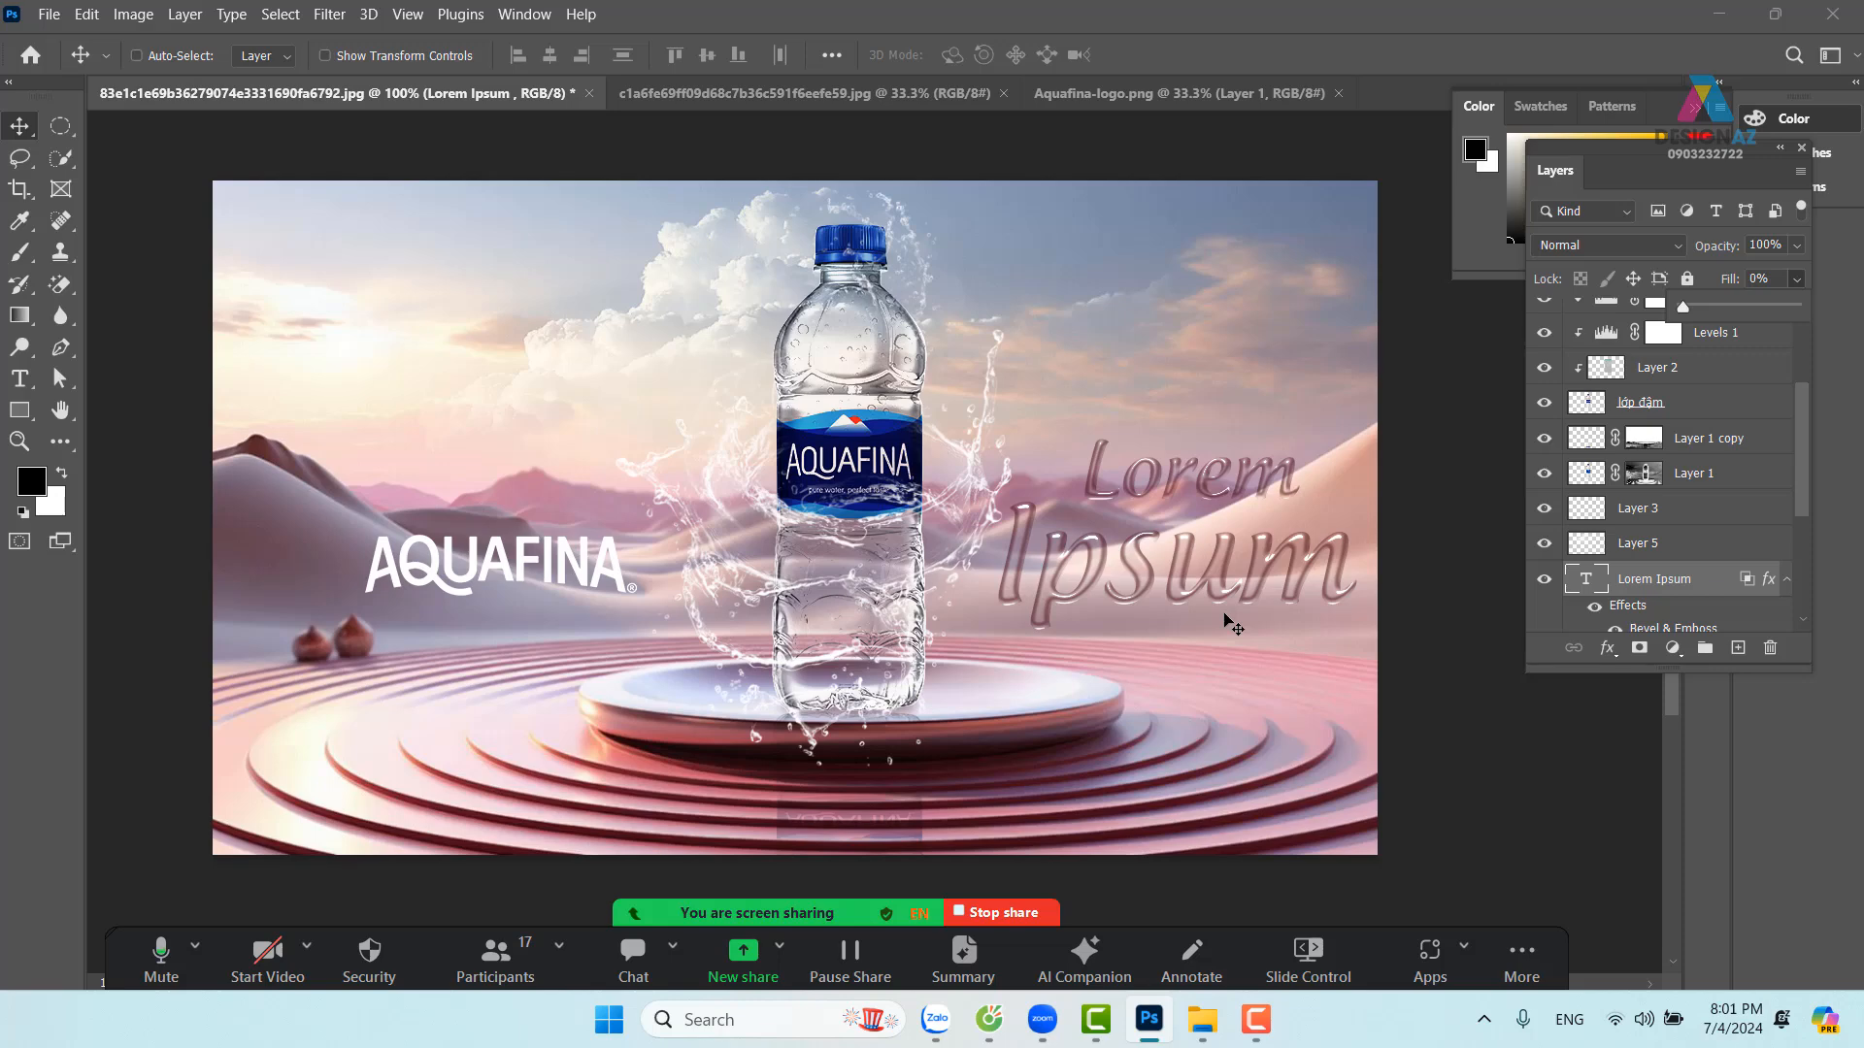
key("ctrl+plus")
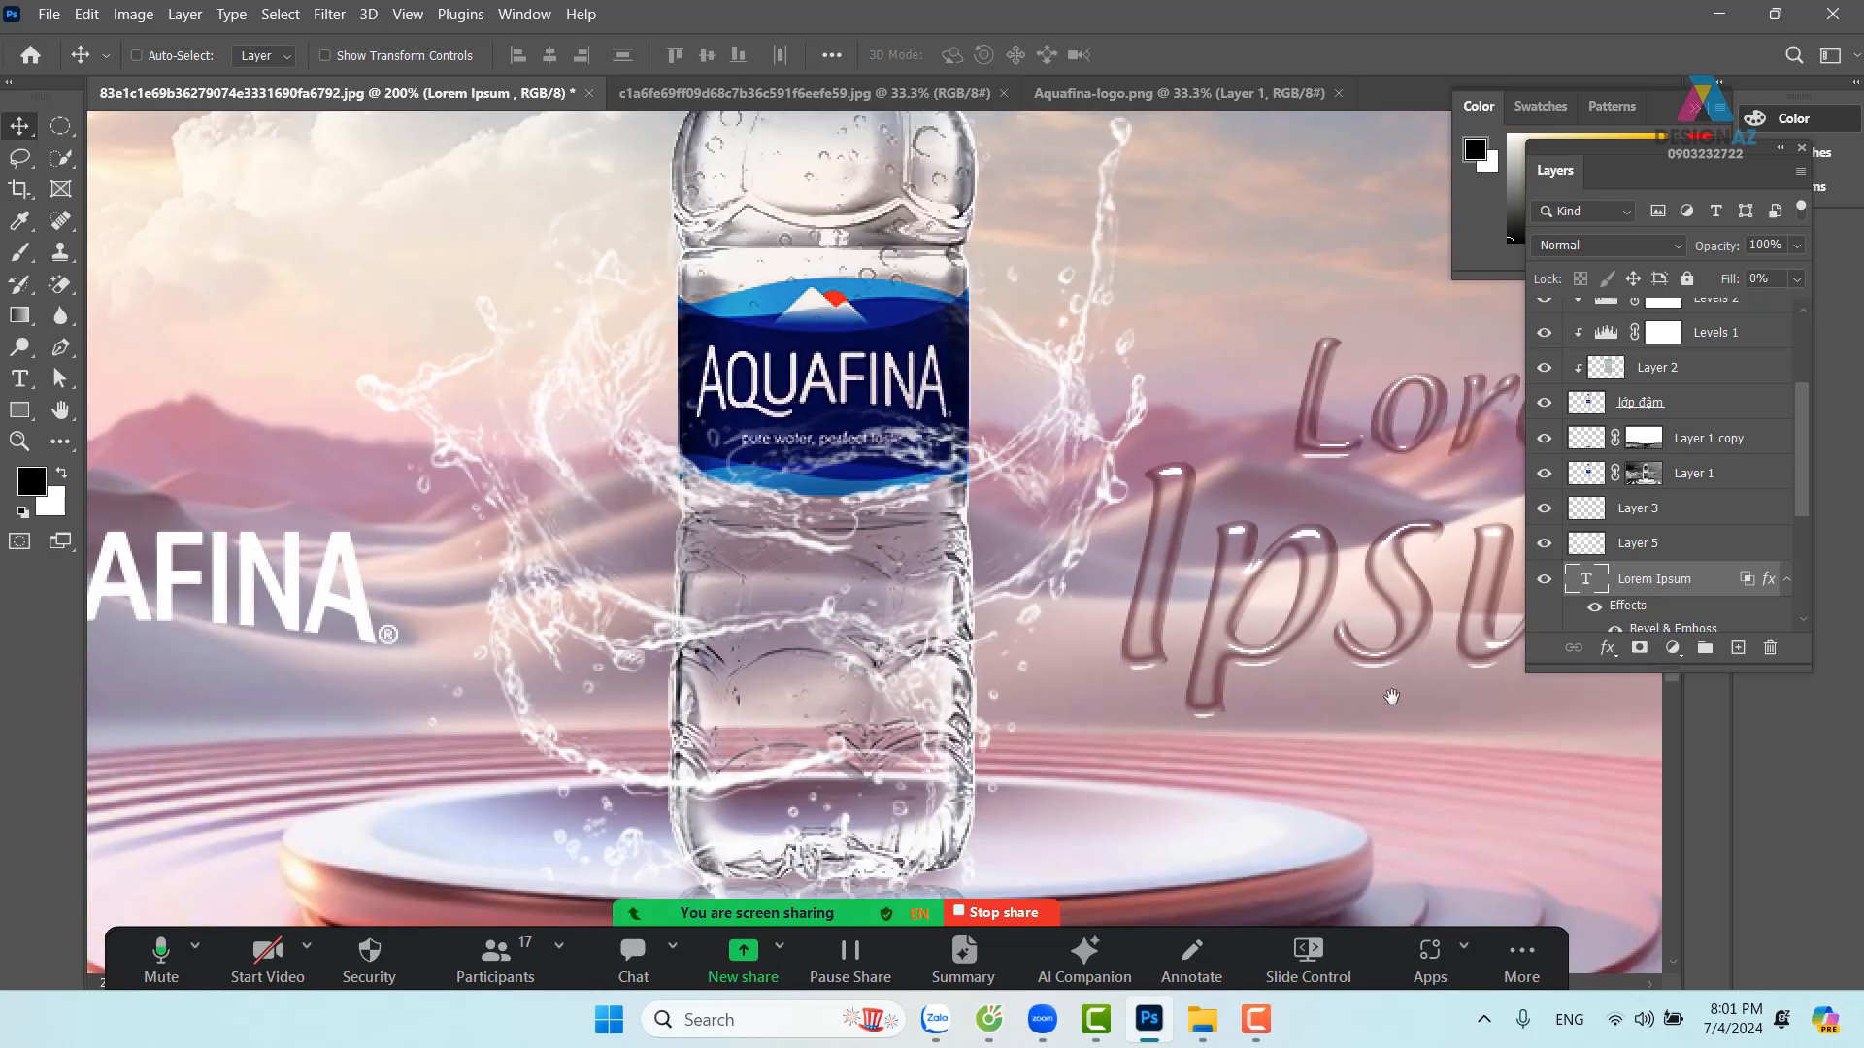
left_click_drag(1392, 696, 915, 704)
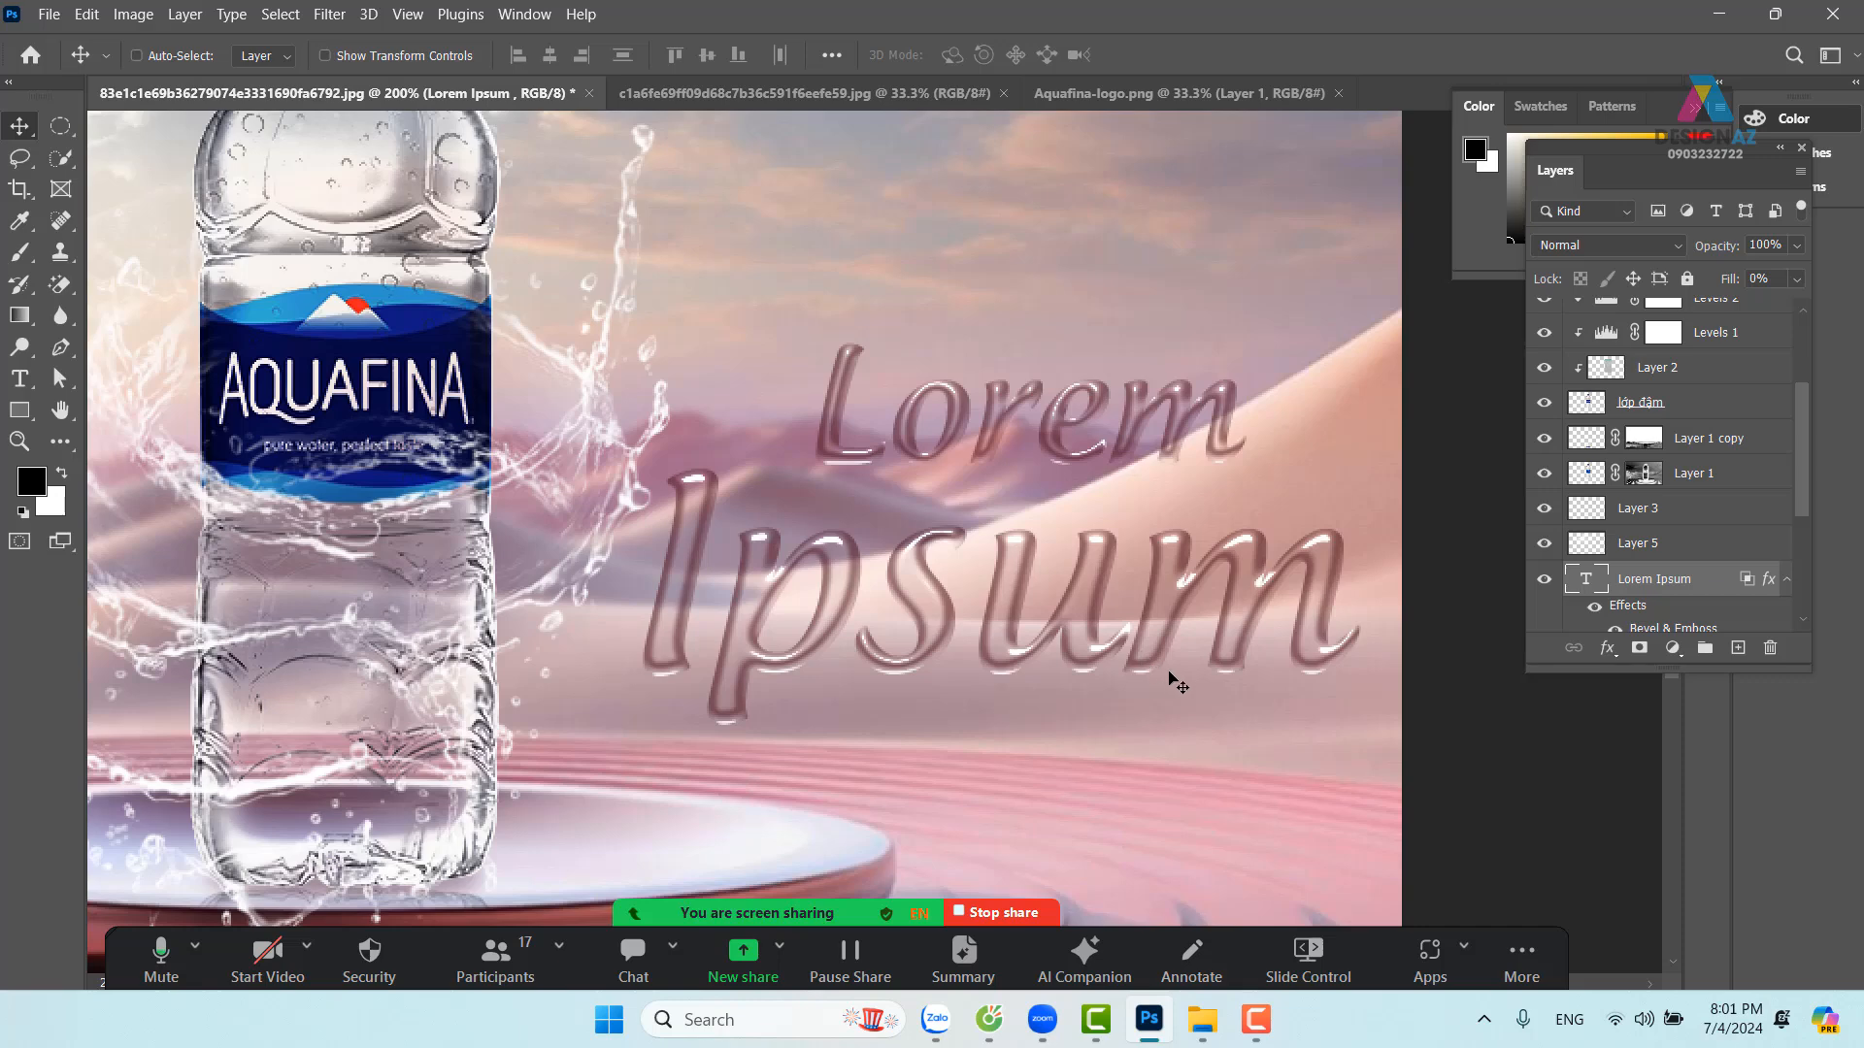
Rasterize the Lorem Ipsum text layer and pick a hard round brush
right_click(1682, 587)
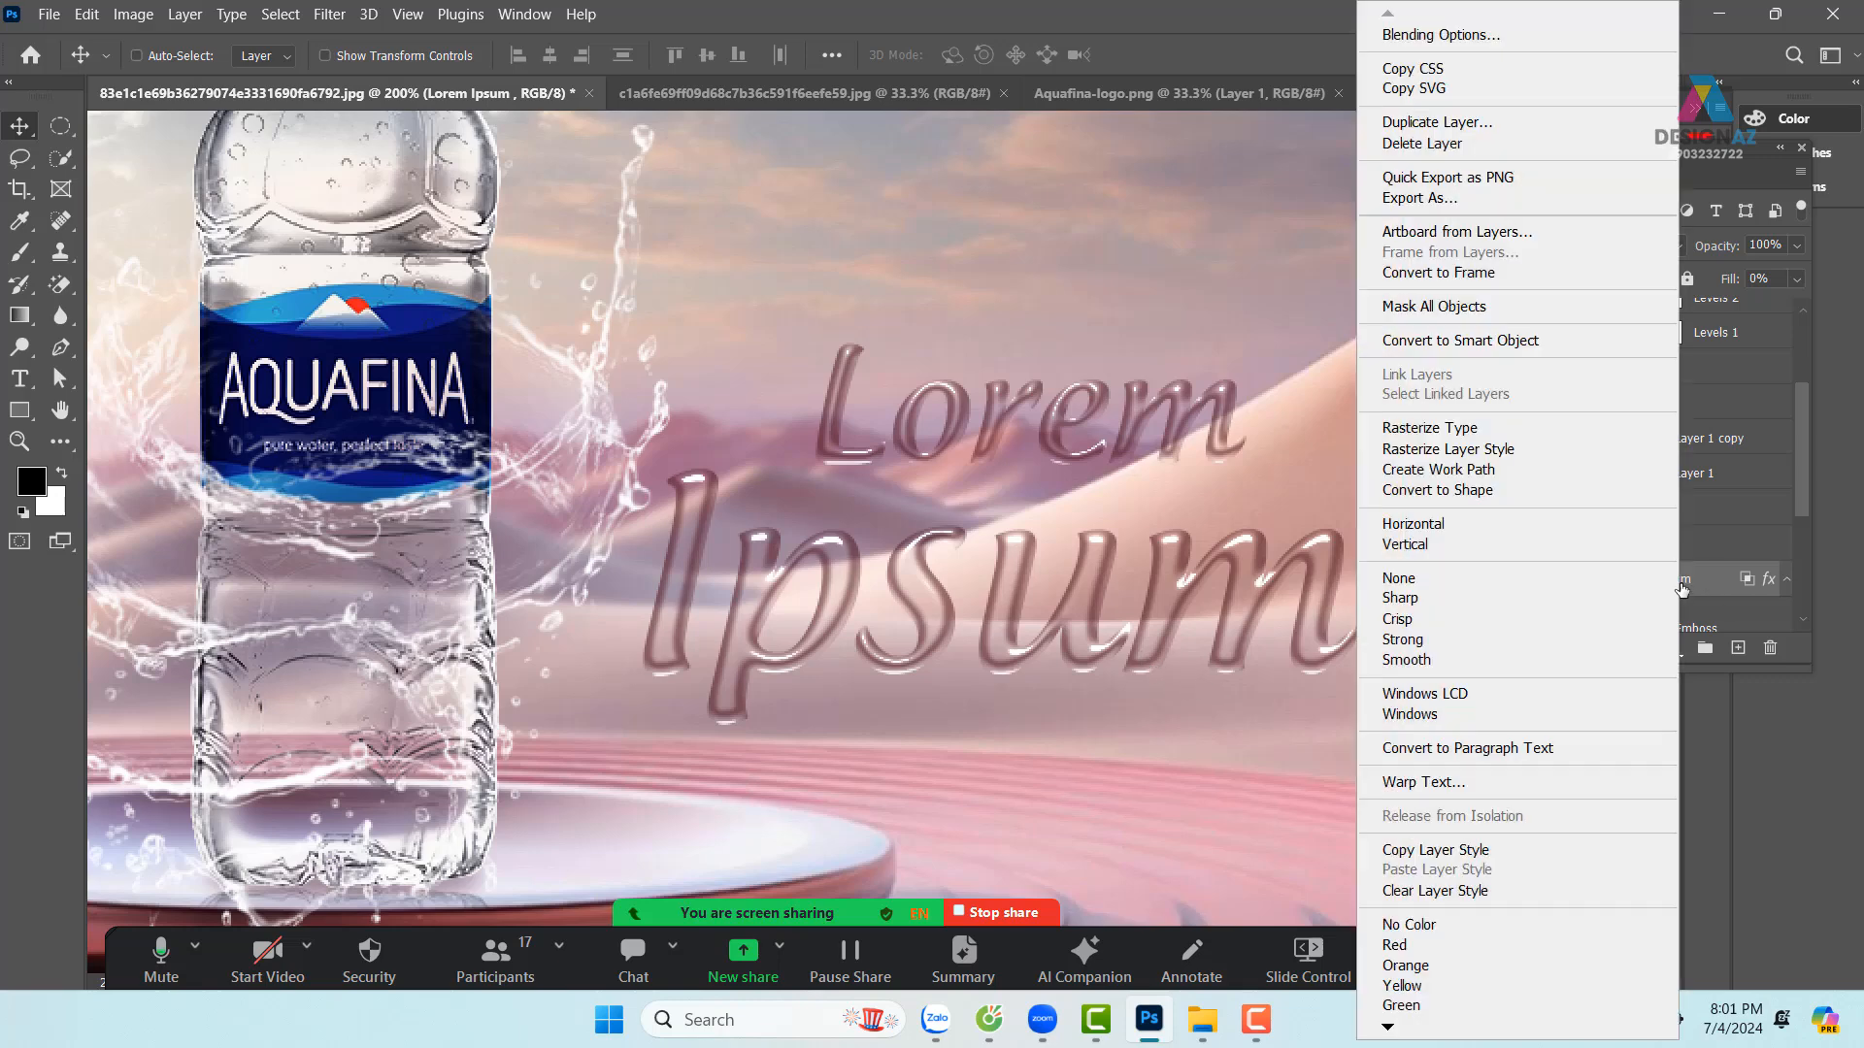
left_click(1477, 429)
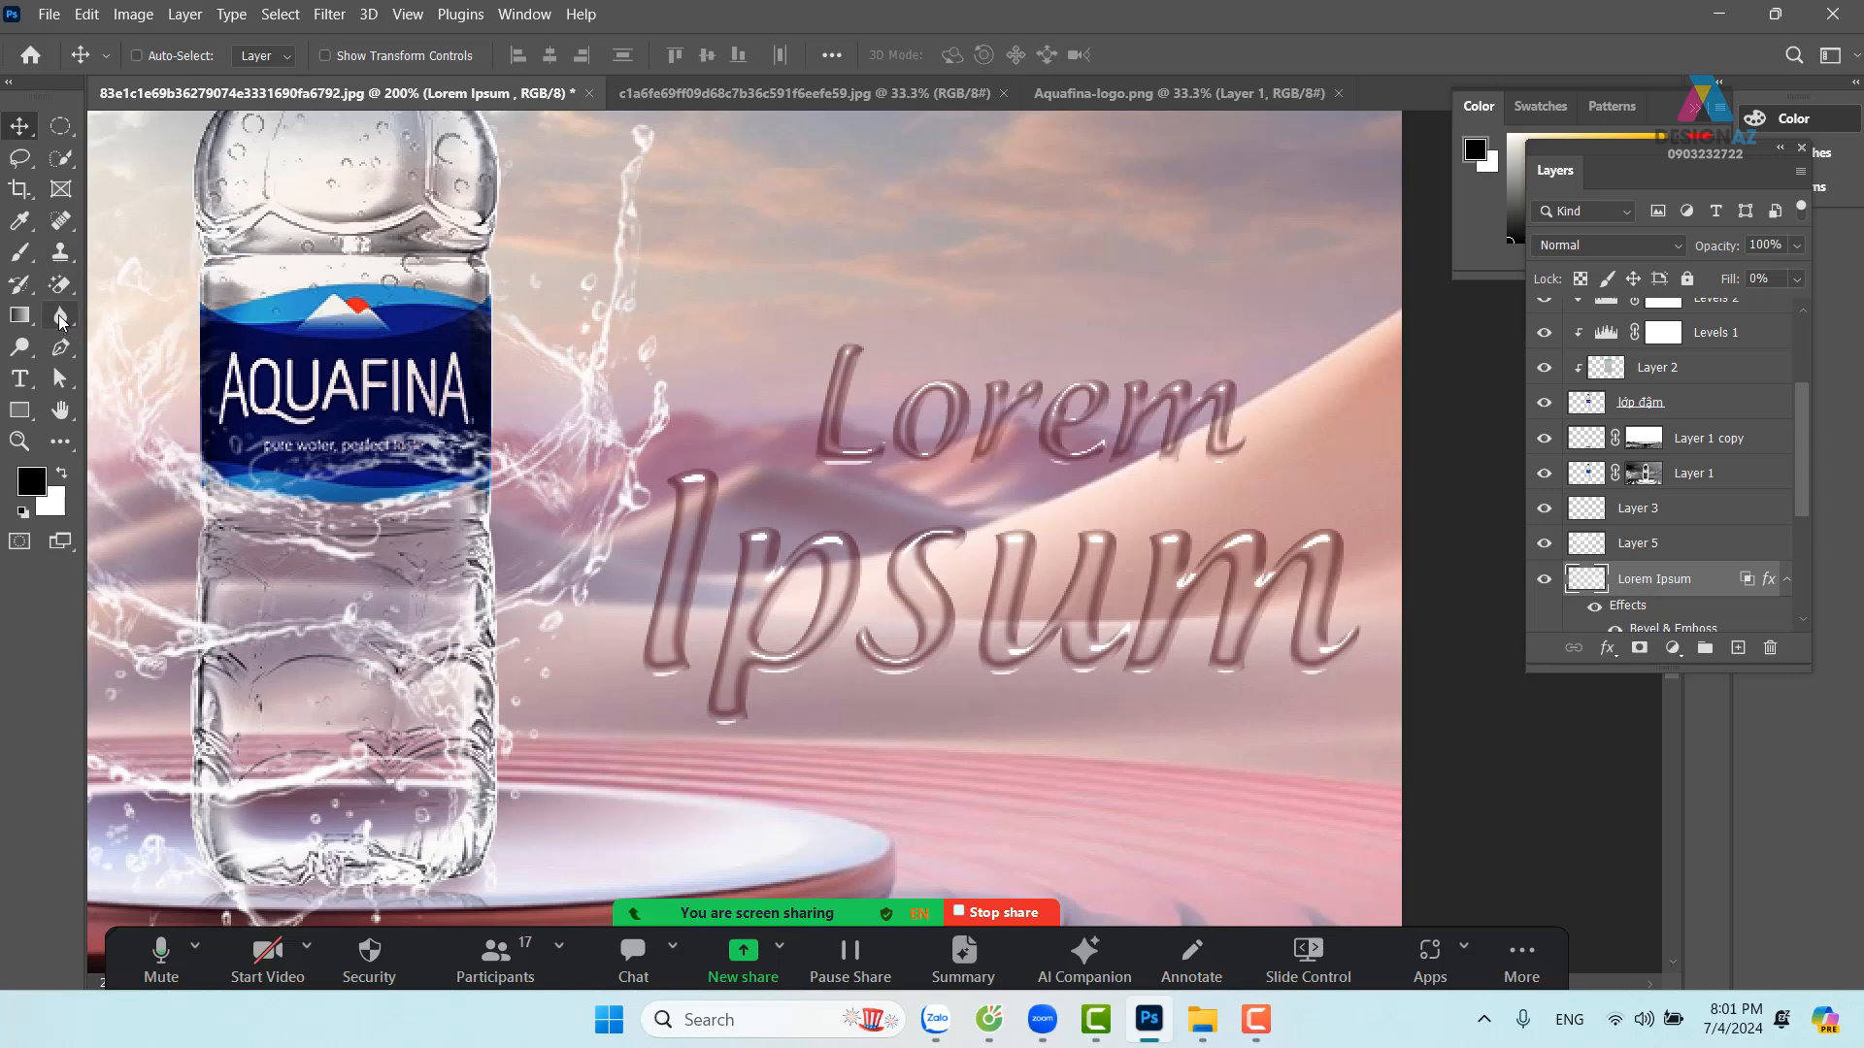
key("b")
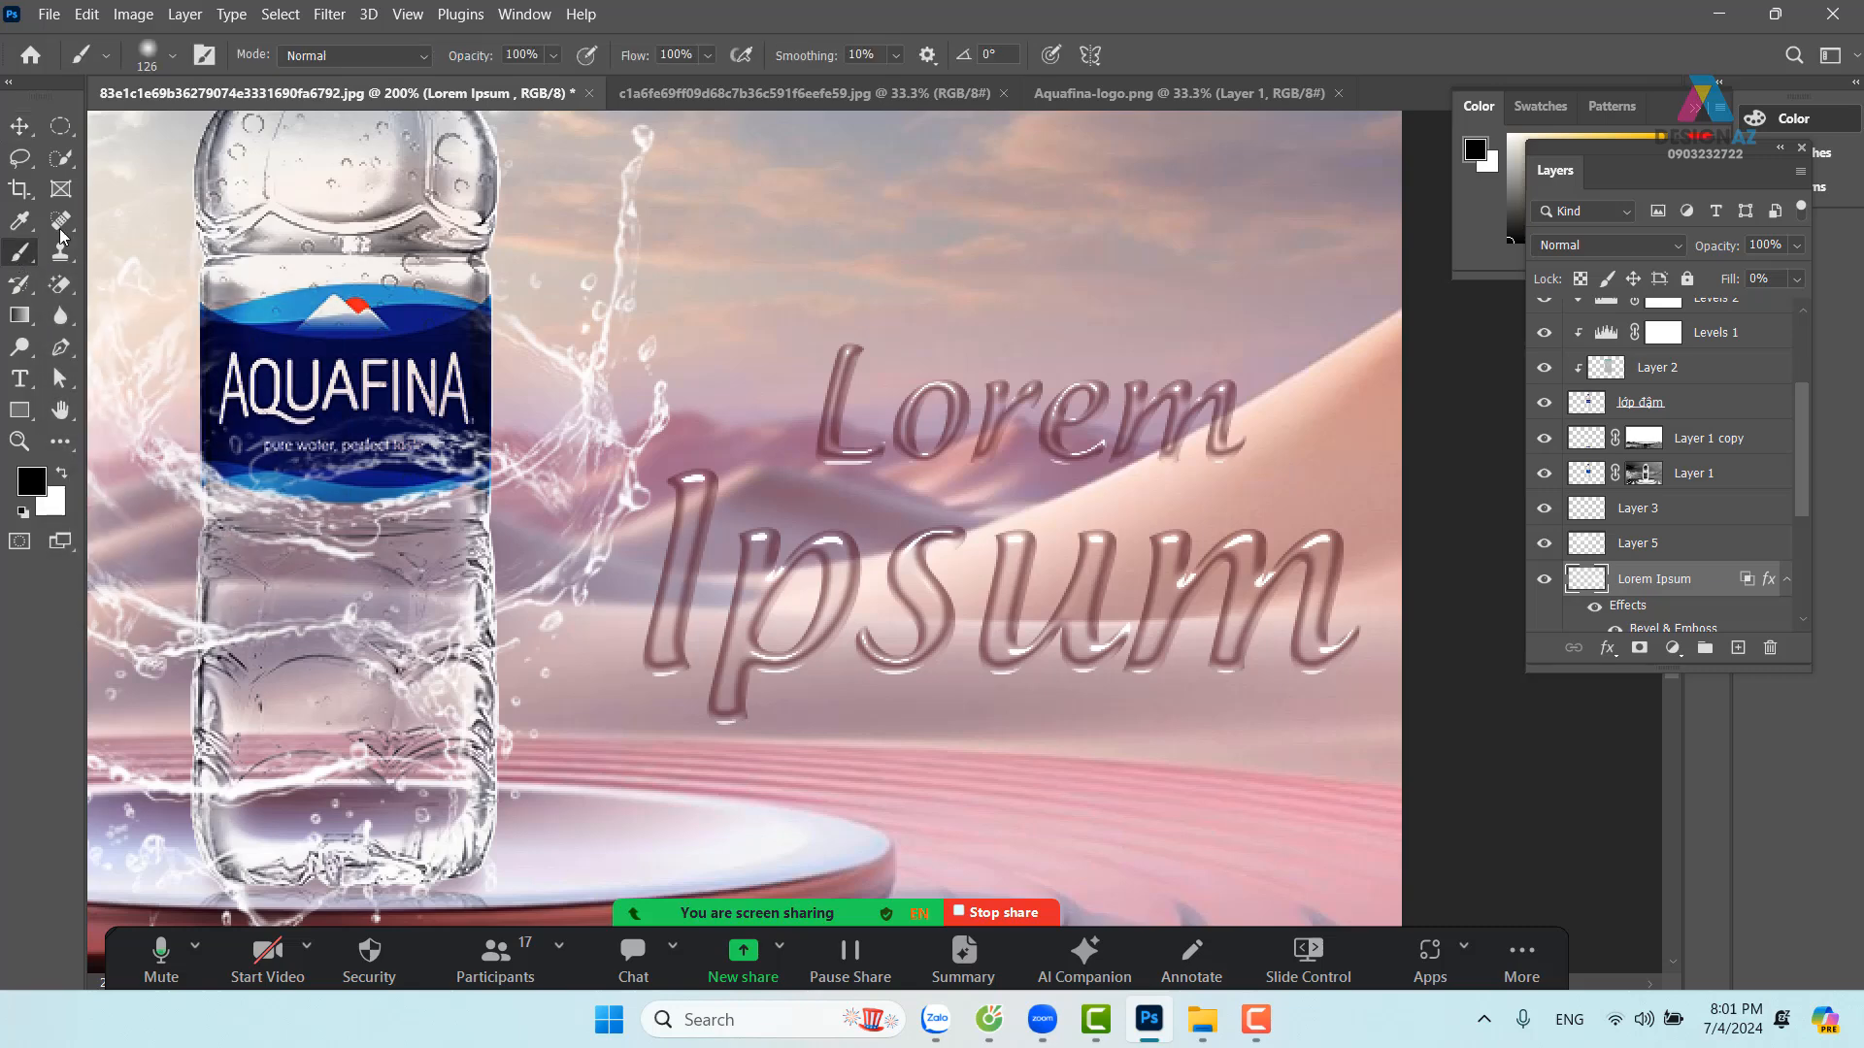
left_click(172, 56)
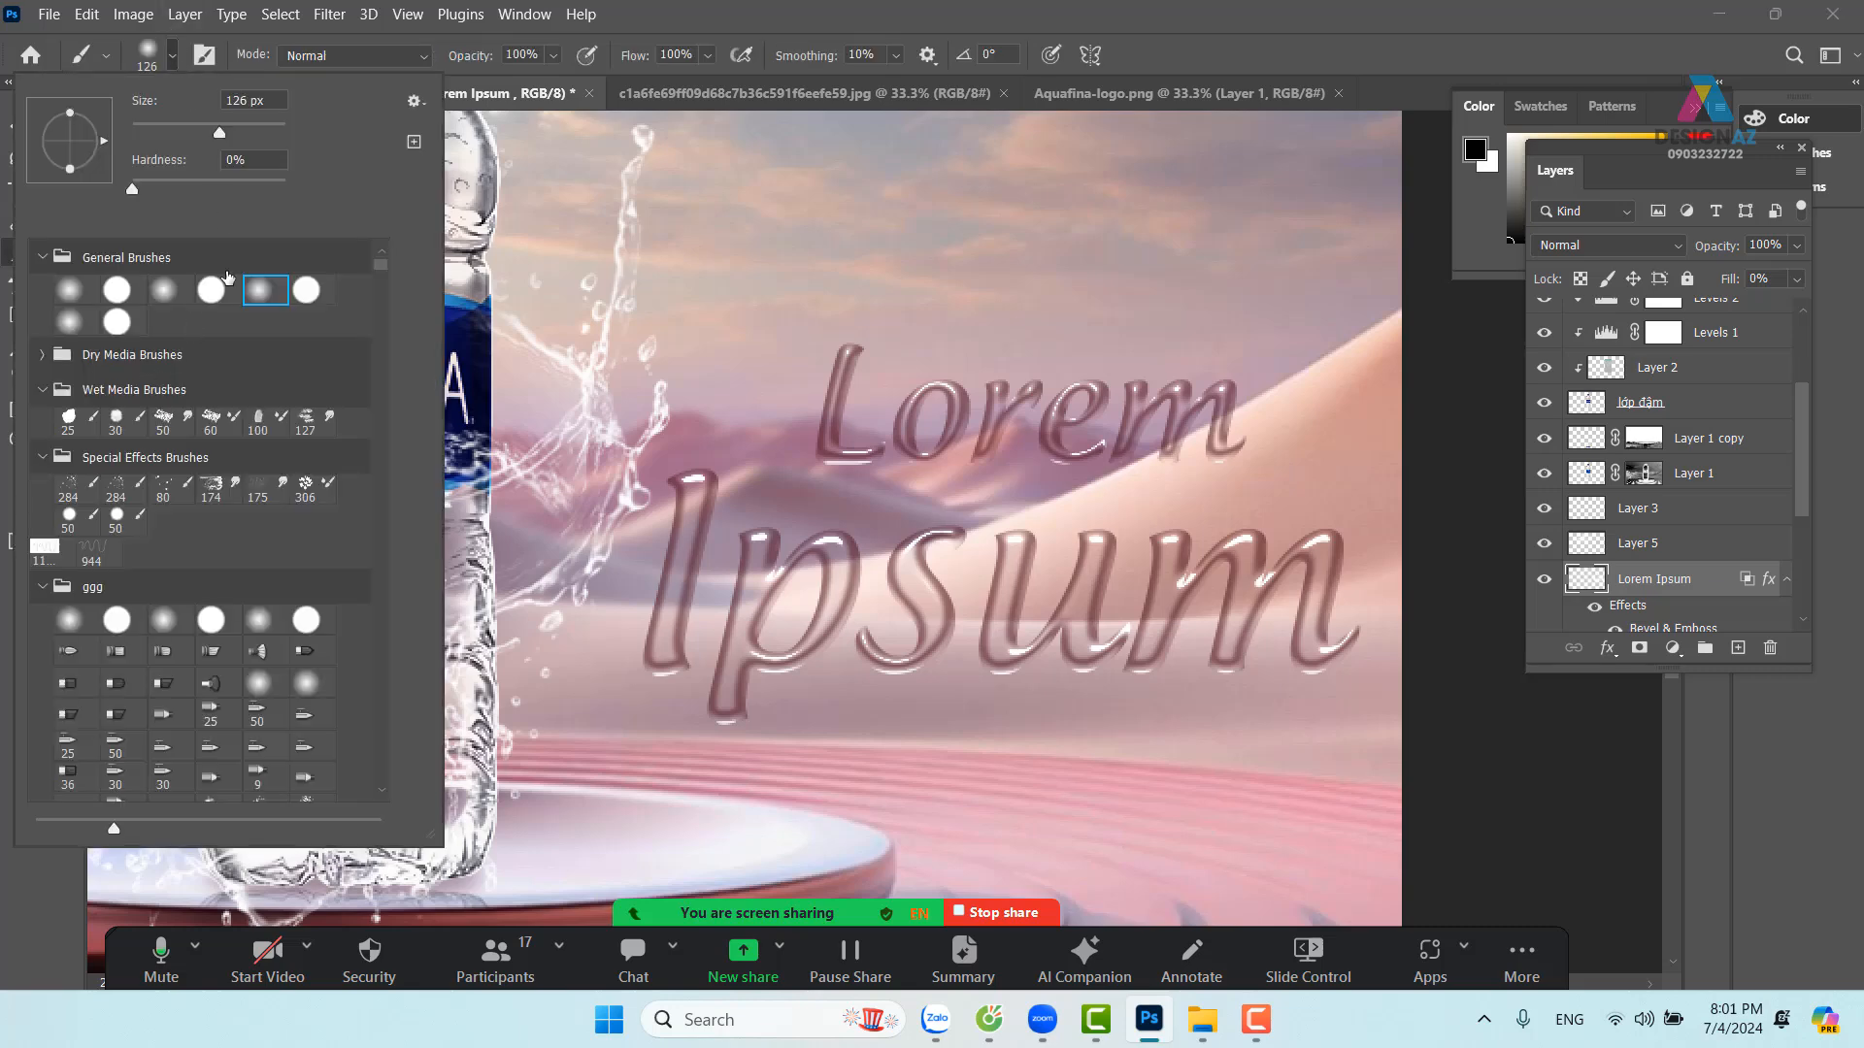
left_click(219, 294)
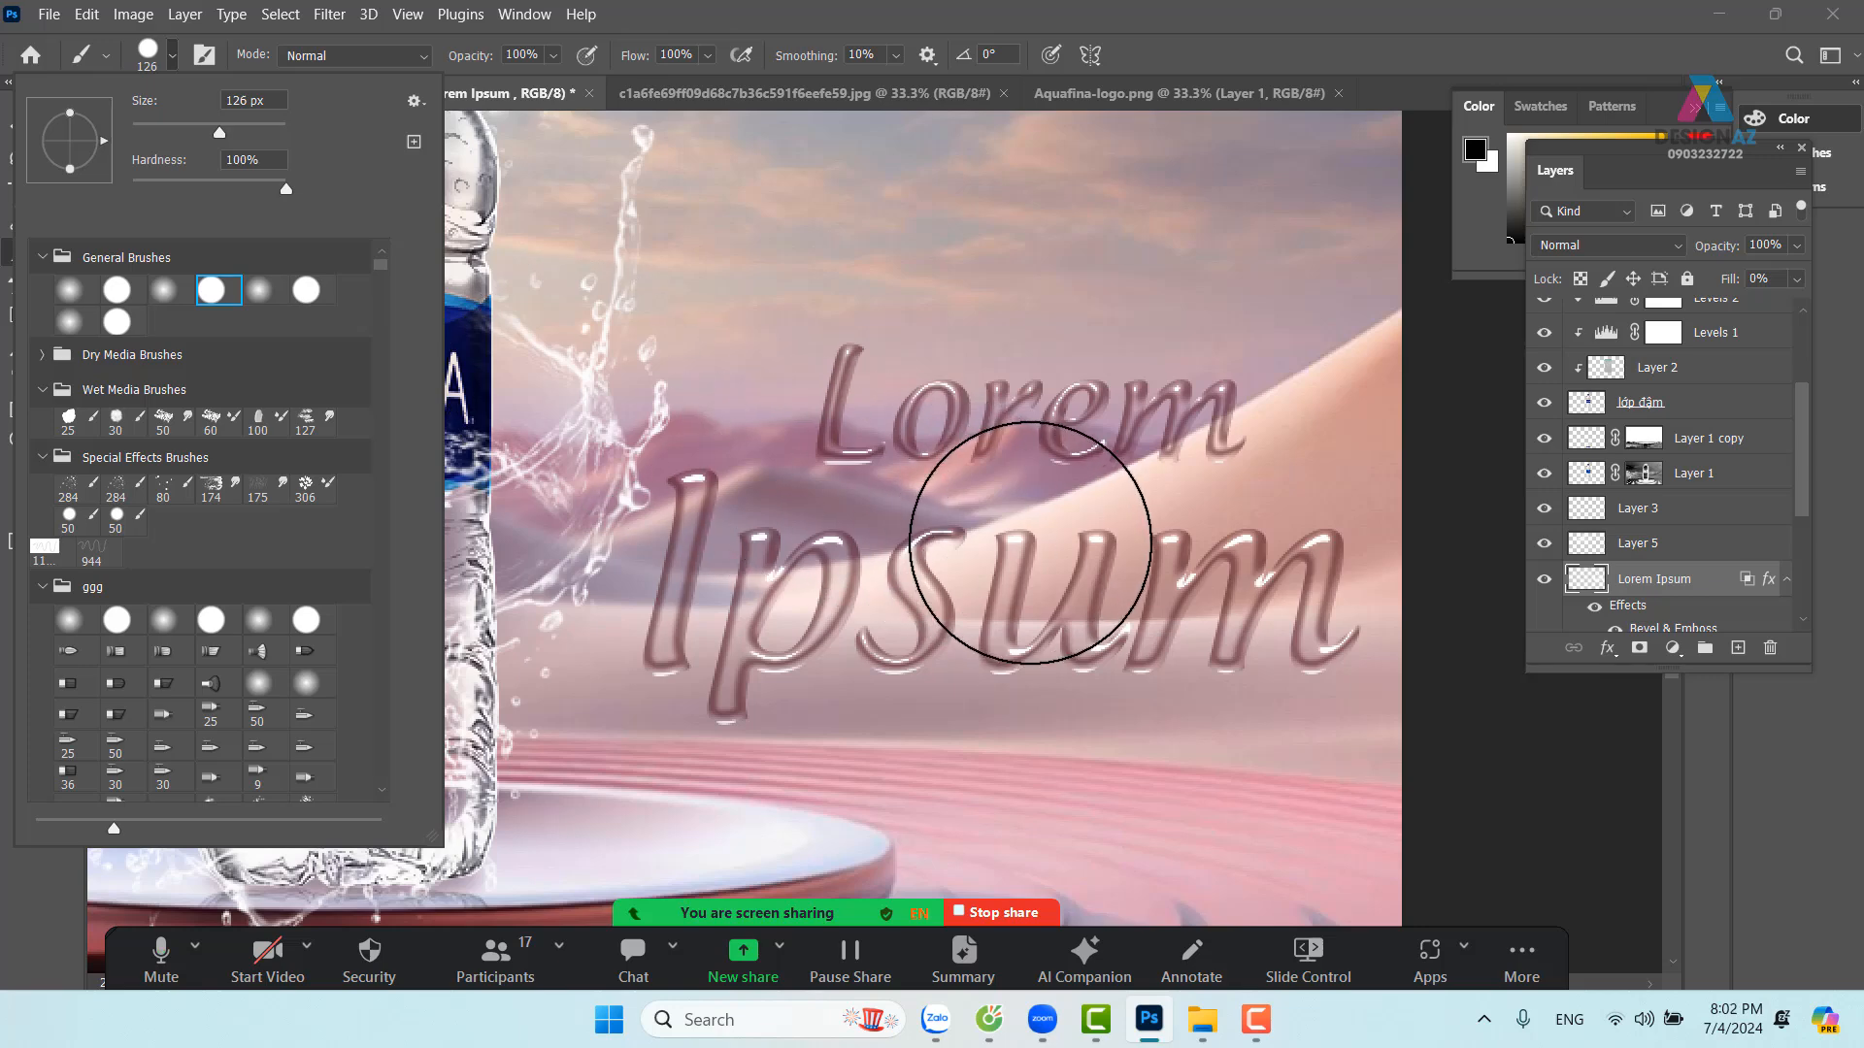
Paint one 14 px, 74% opacity droplet just below 'Ipsum', replacing earlier attempts
left_click_drag(1029, 543, 904, 546)
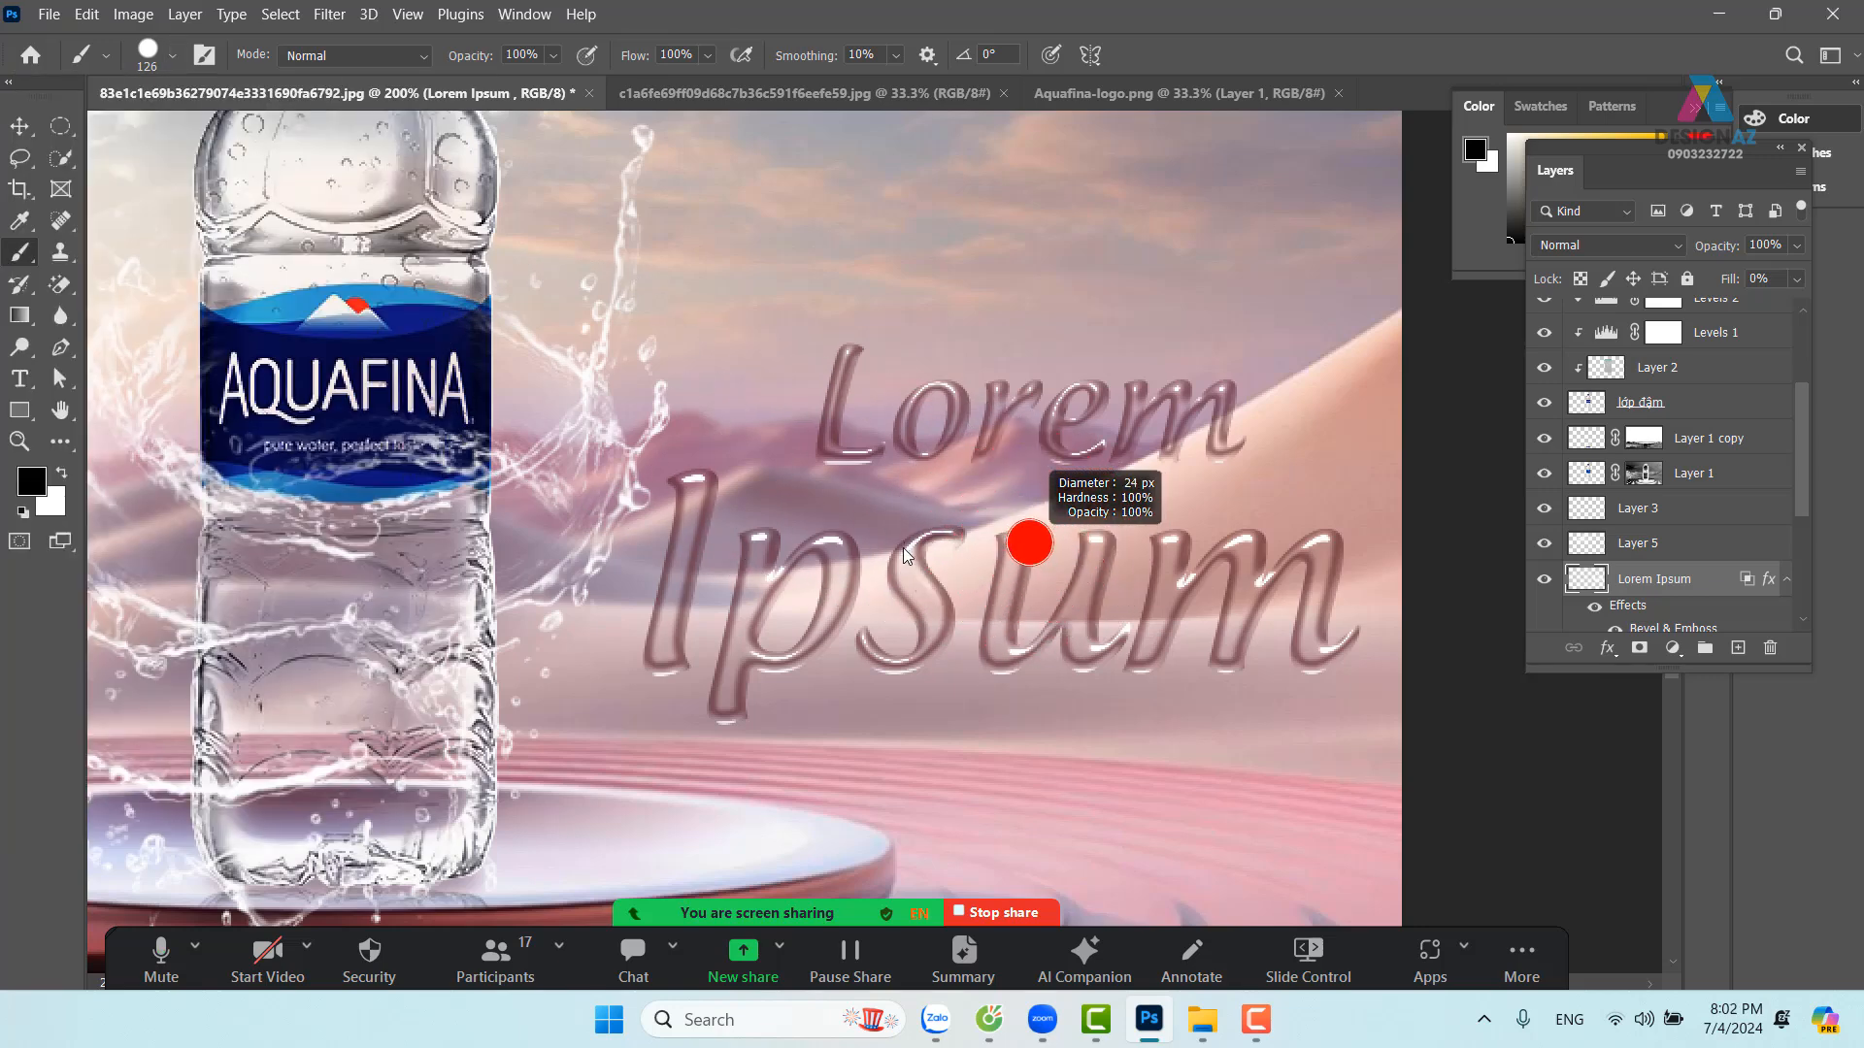
left_click_drag(932, 678, 932, 694)
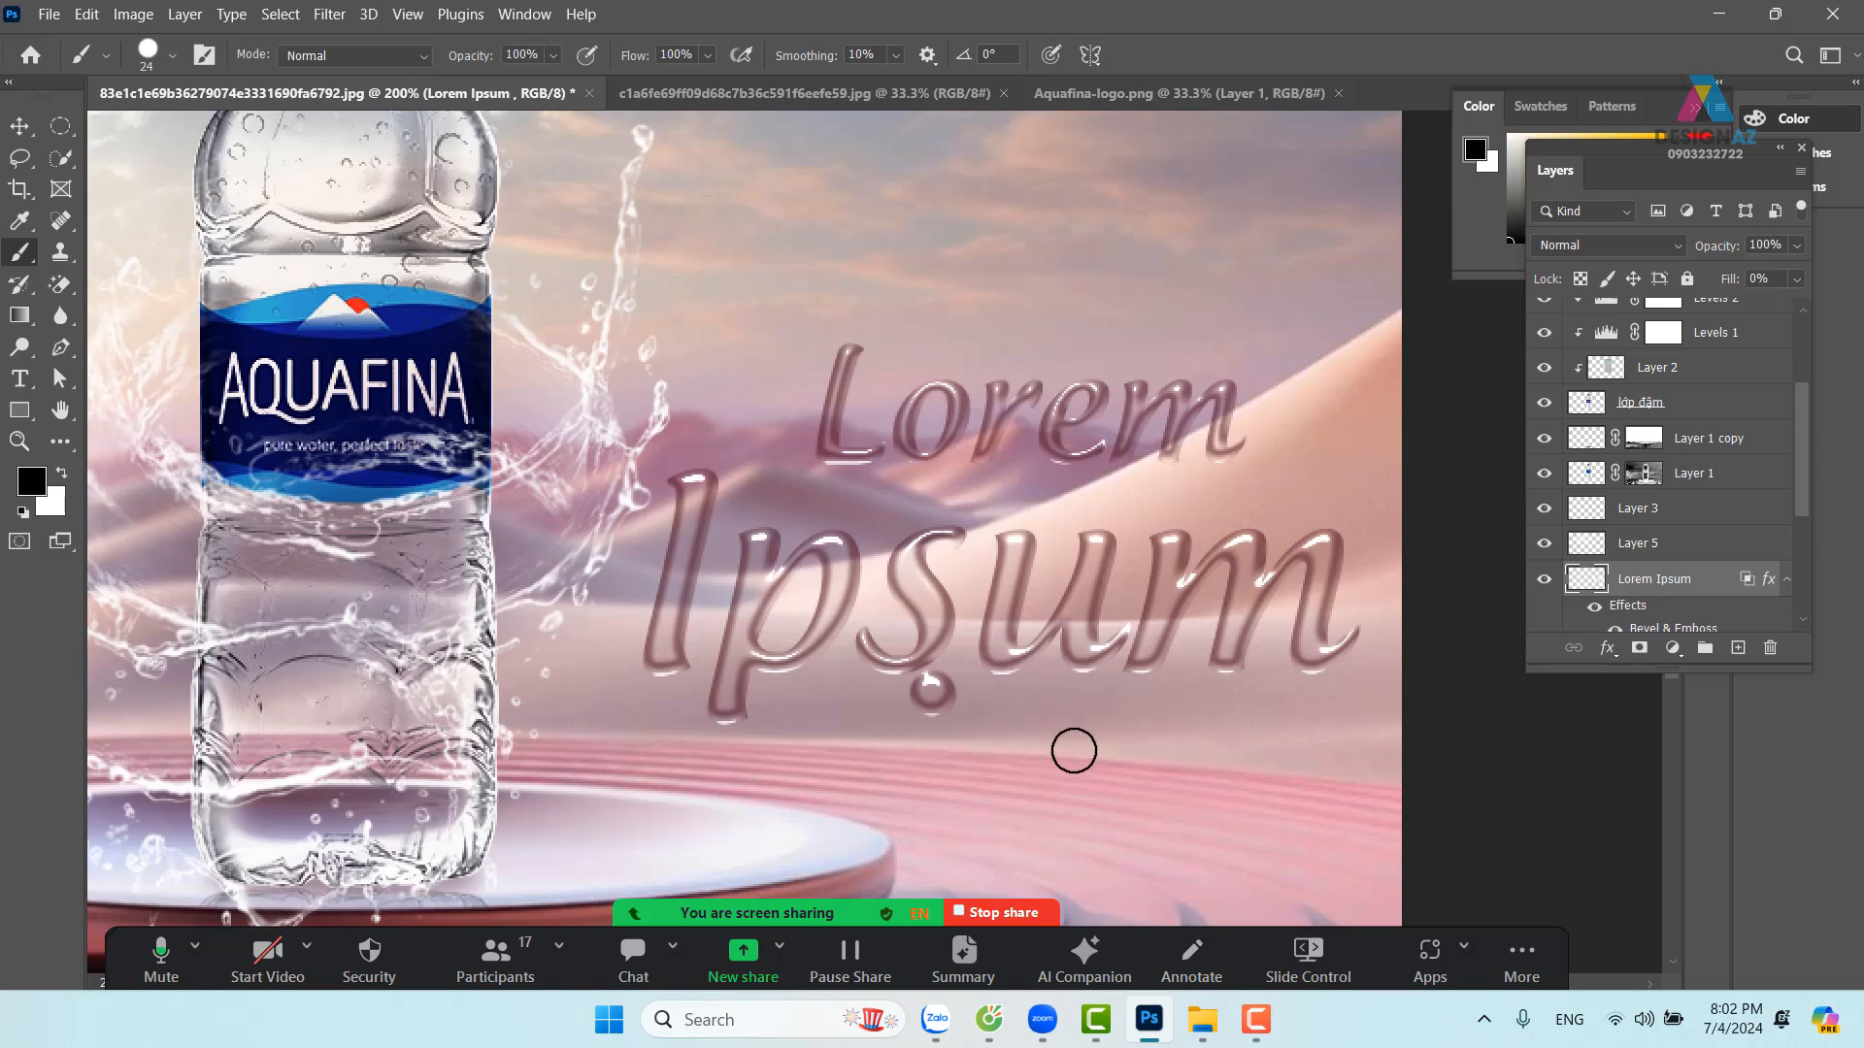
key("ctrl+z")
left_click(962, 699)
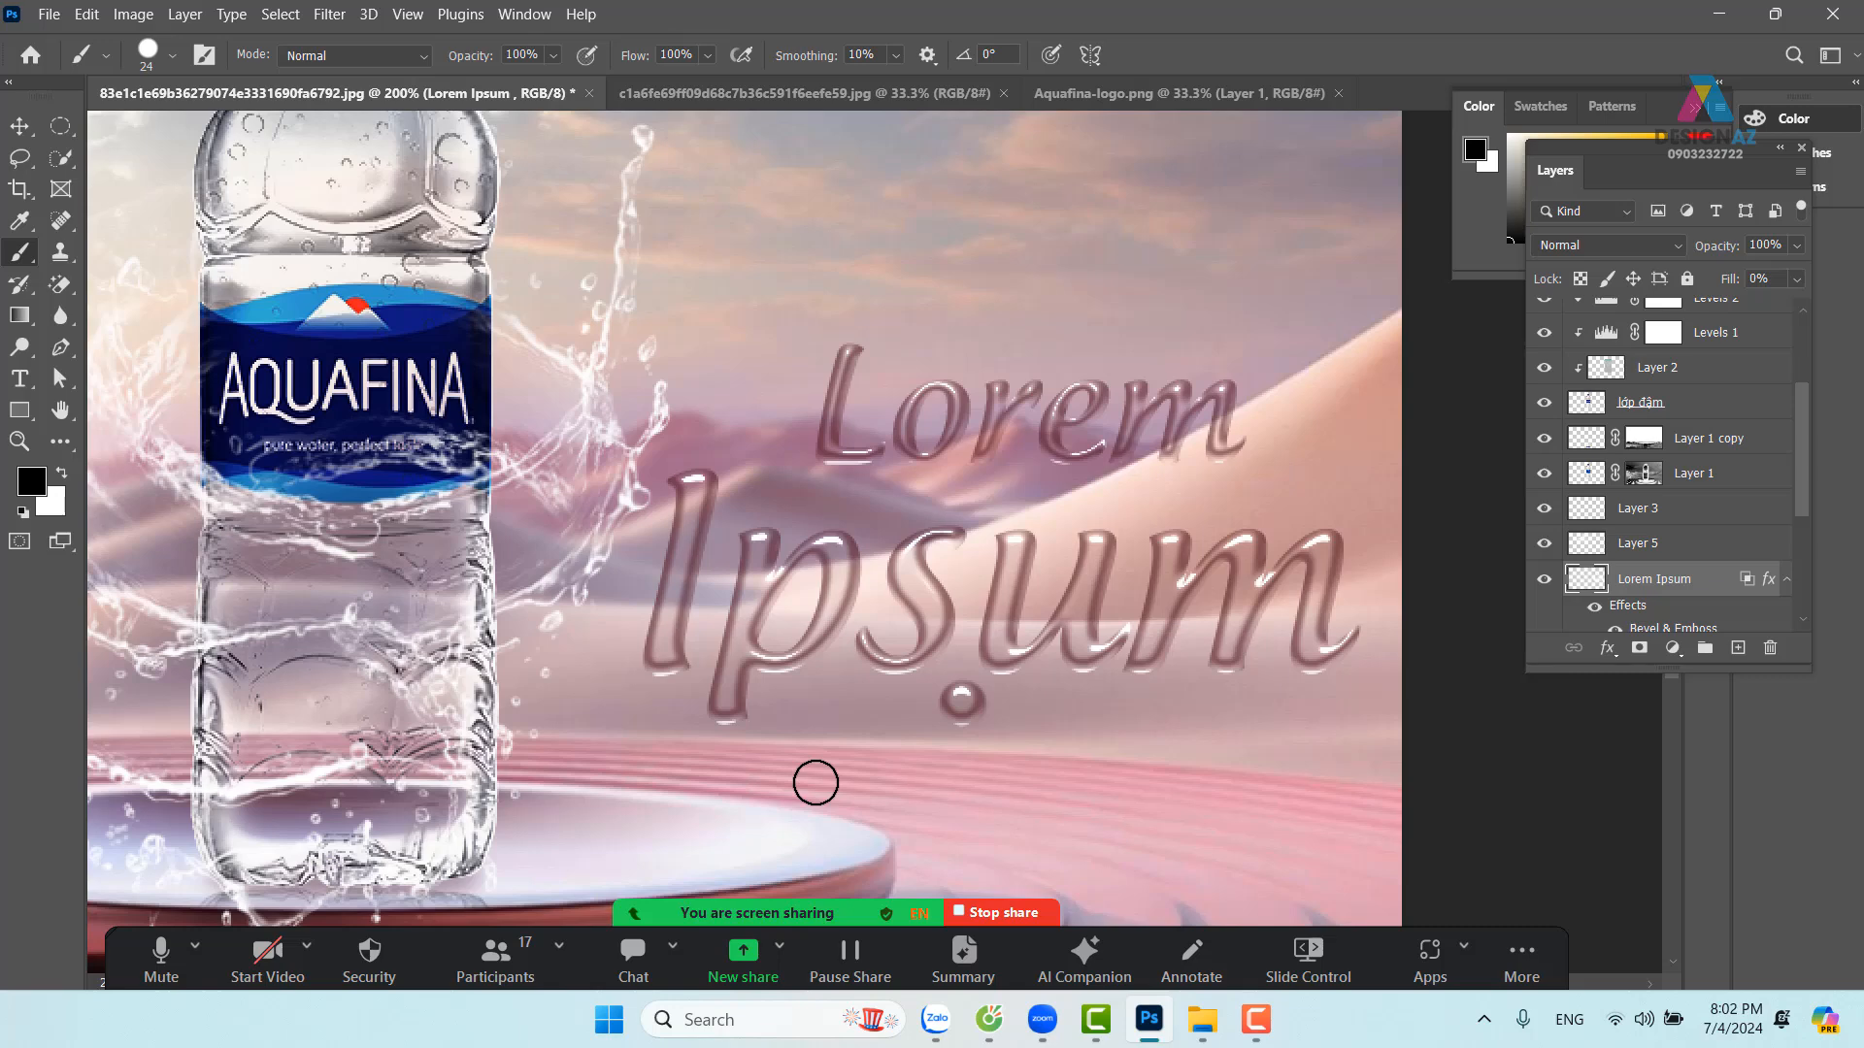
key("ctrl+z")
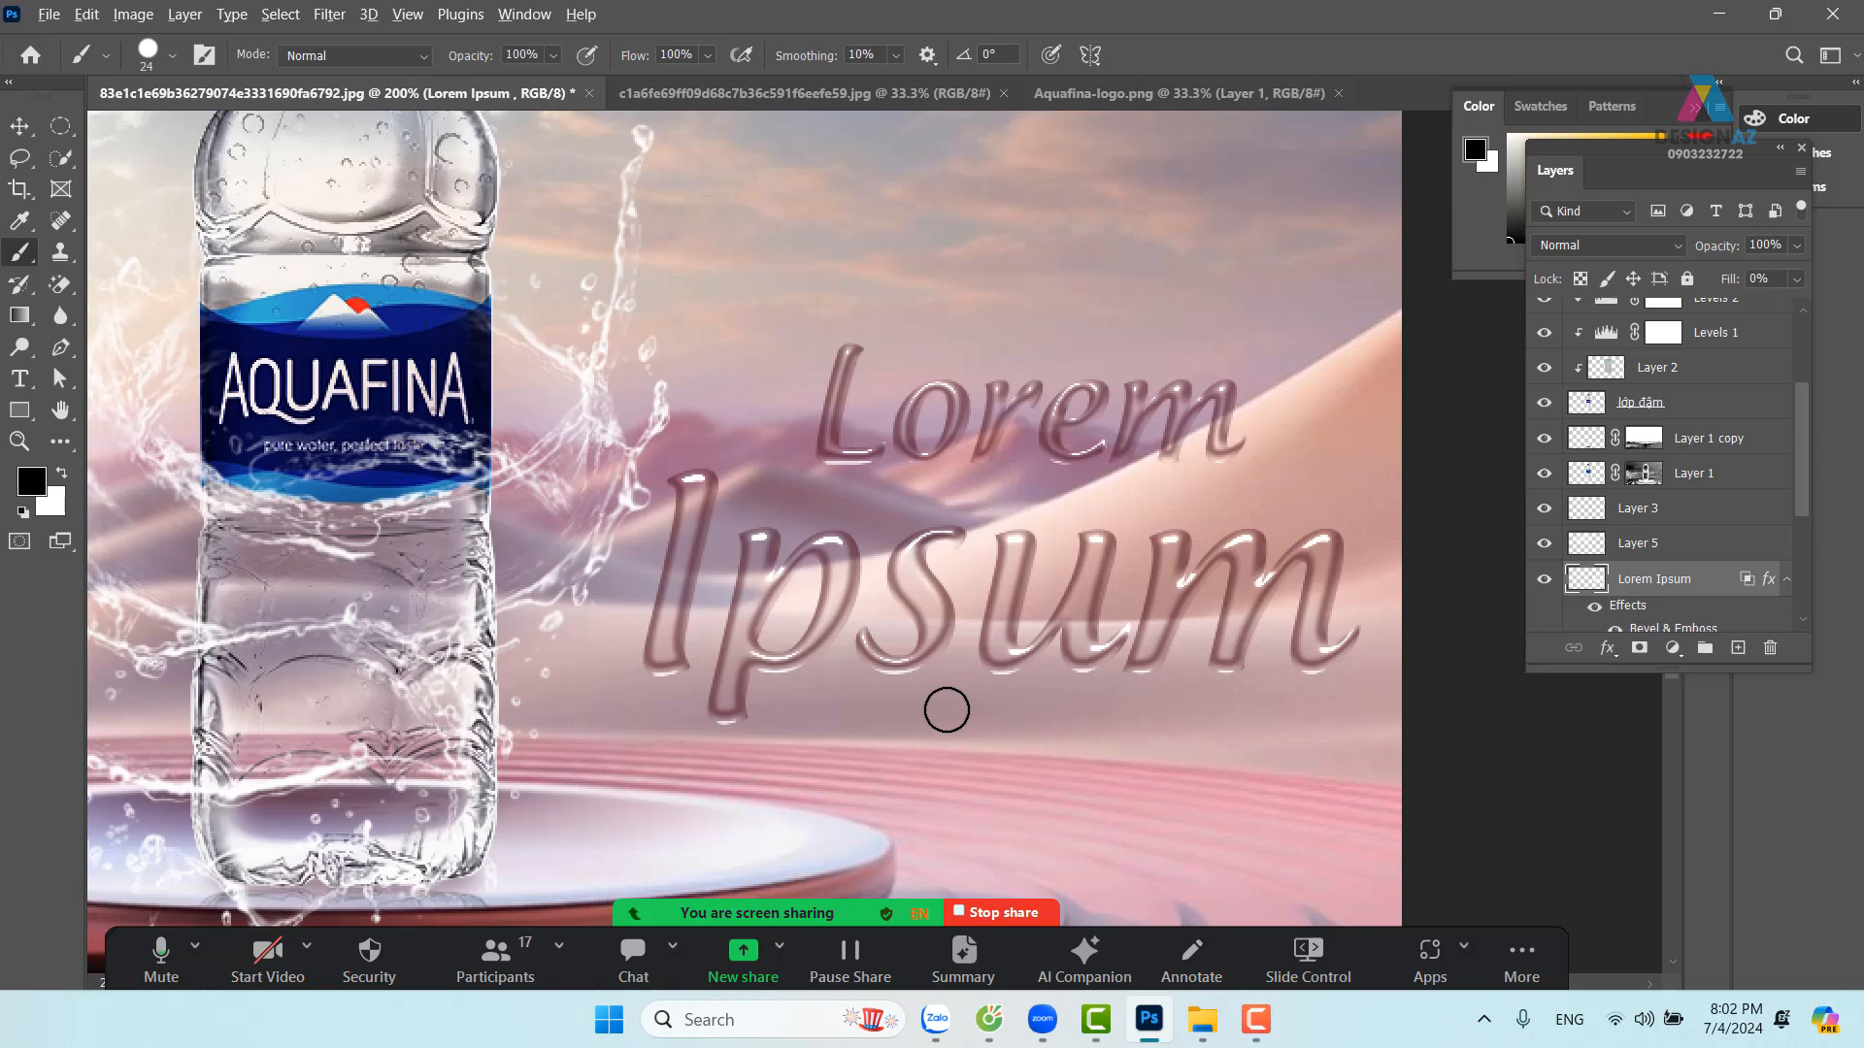
left_click_drag(946, 711, 933, 710, "alt")
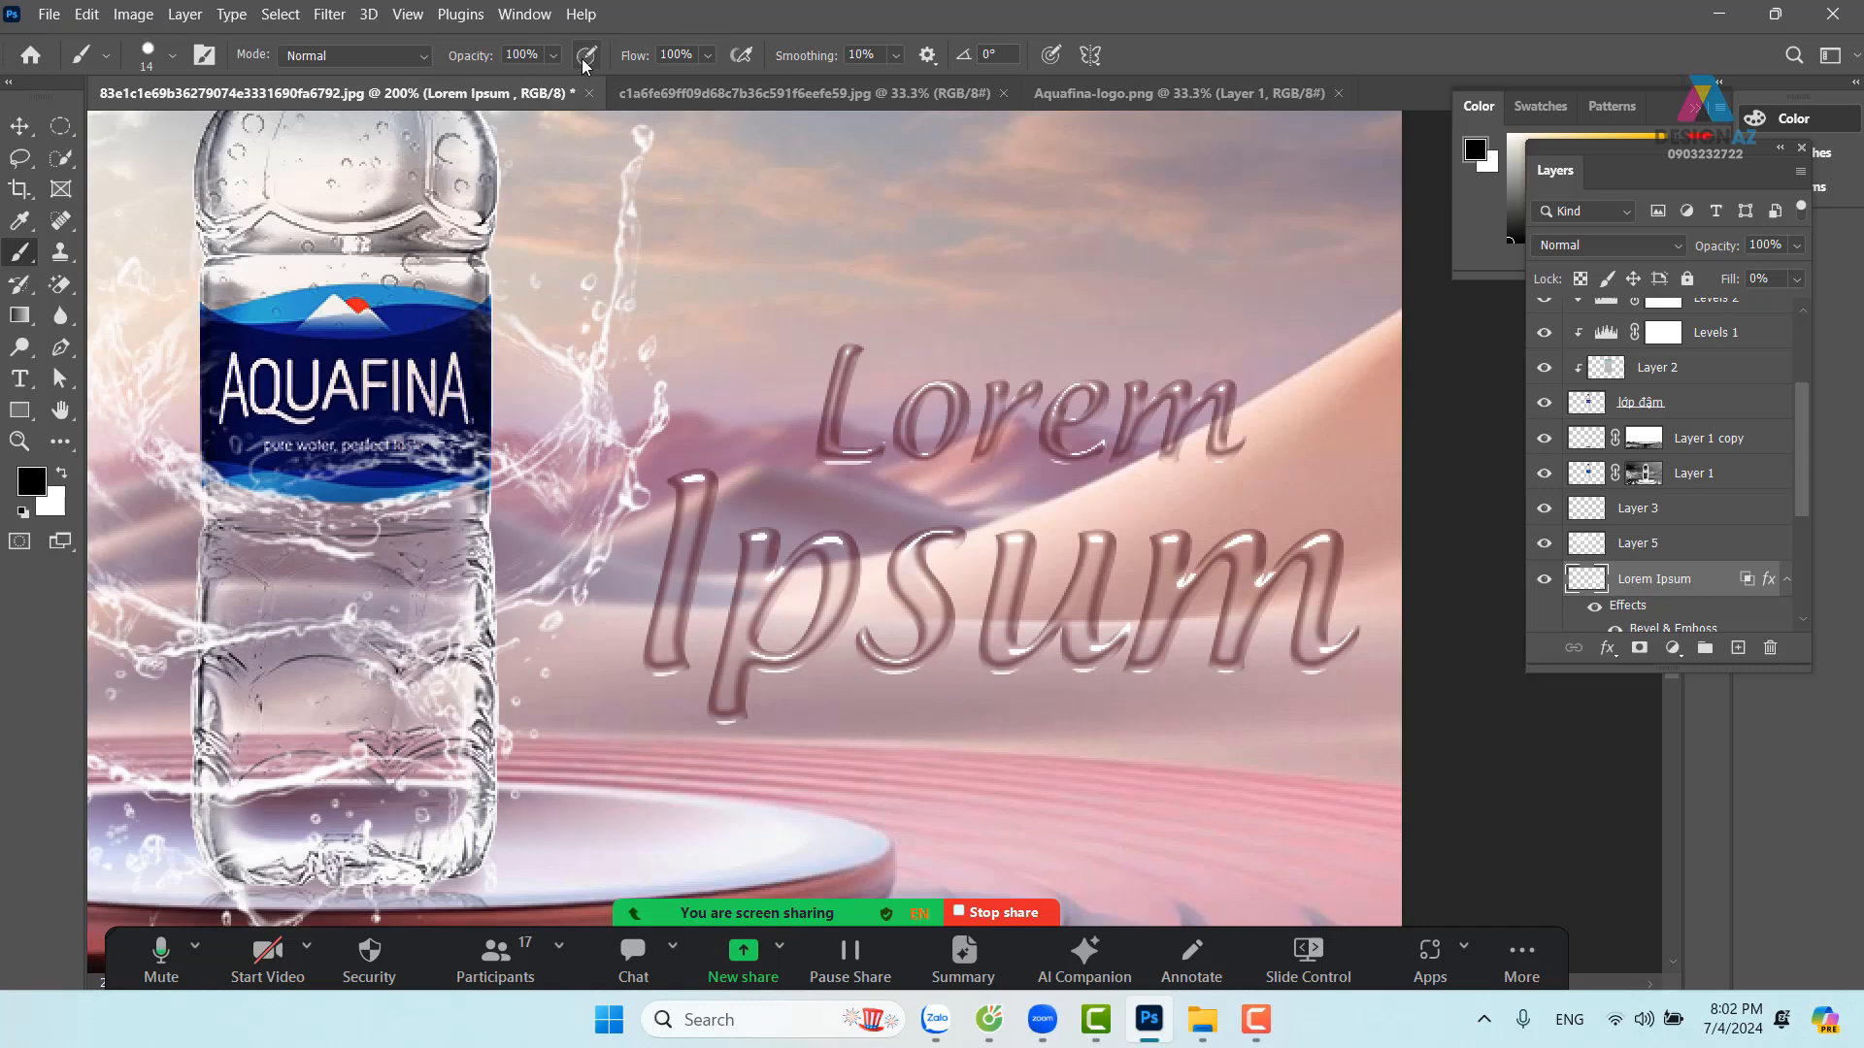
left_click(553, 55)
left_click_drag(577, 83, 553, 91)
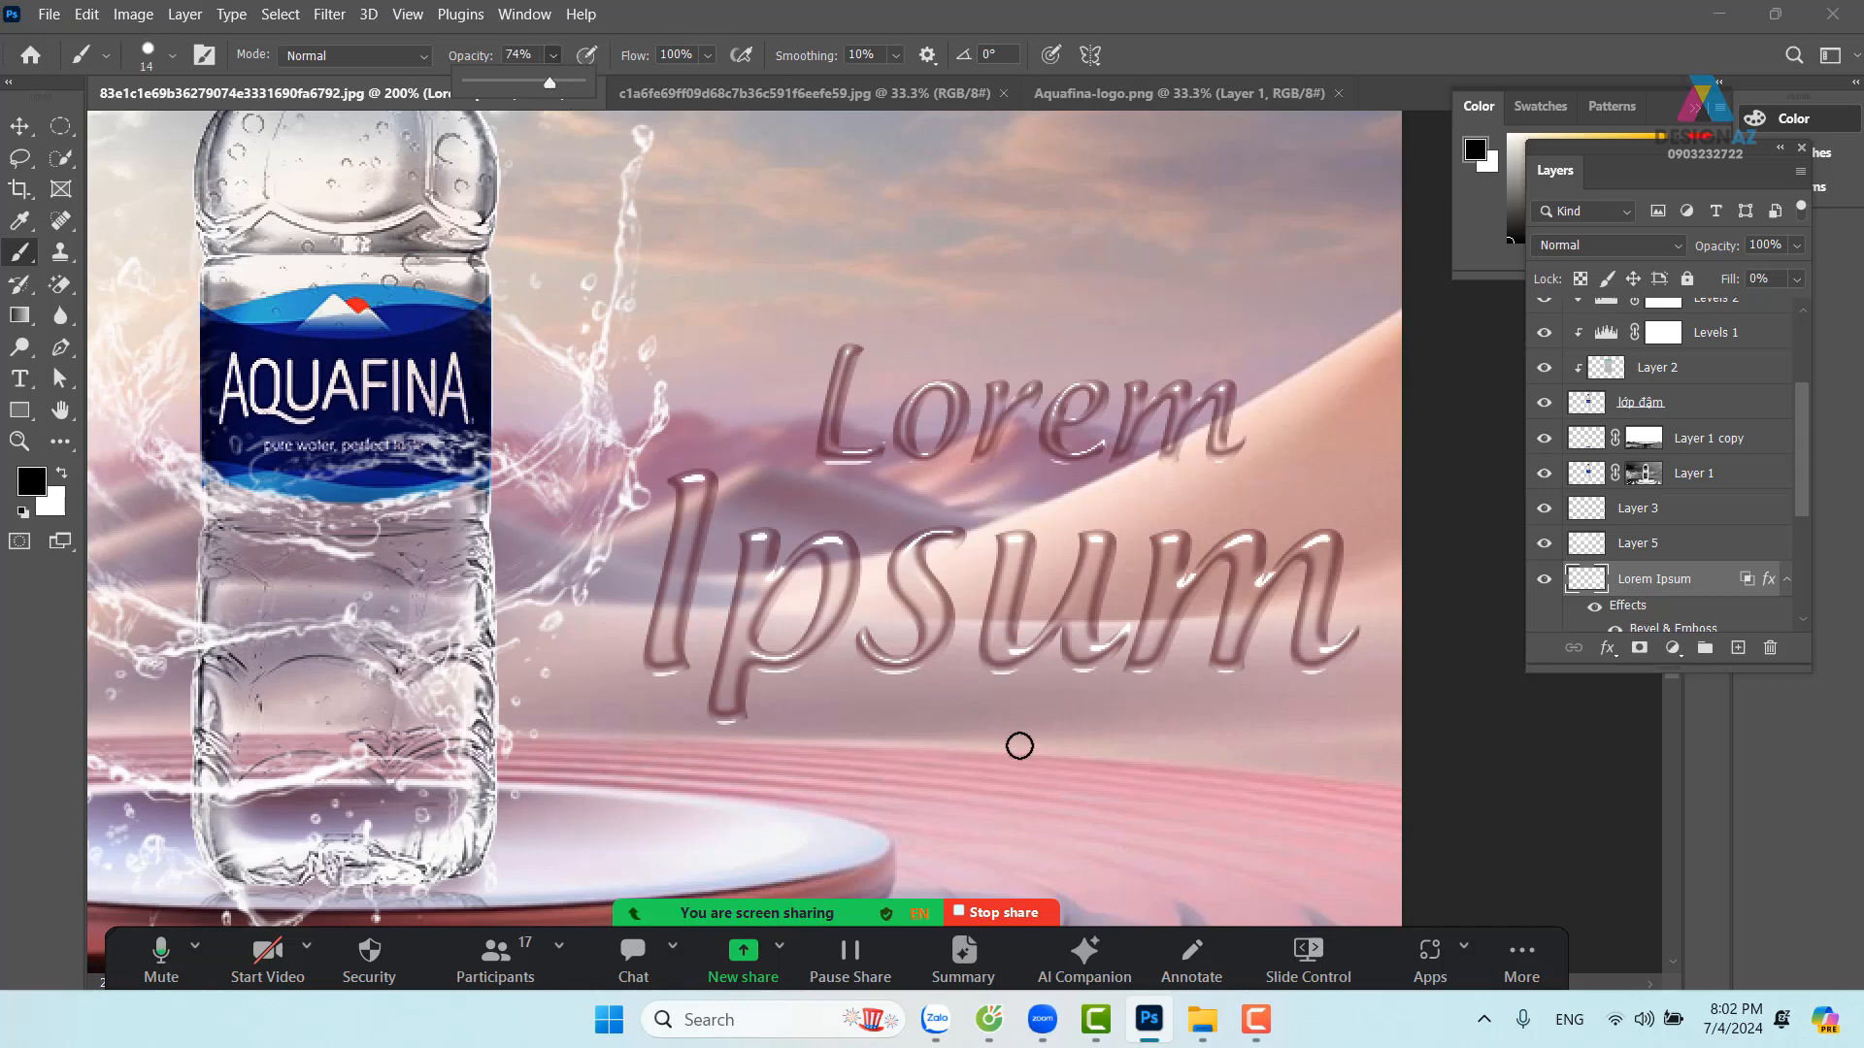
left_click(938, 683)
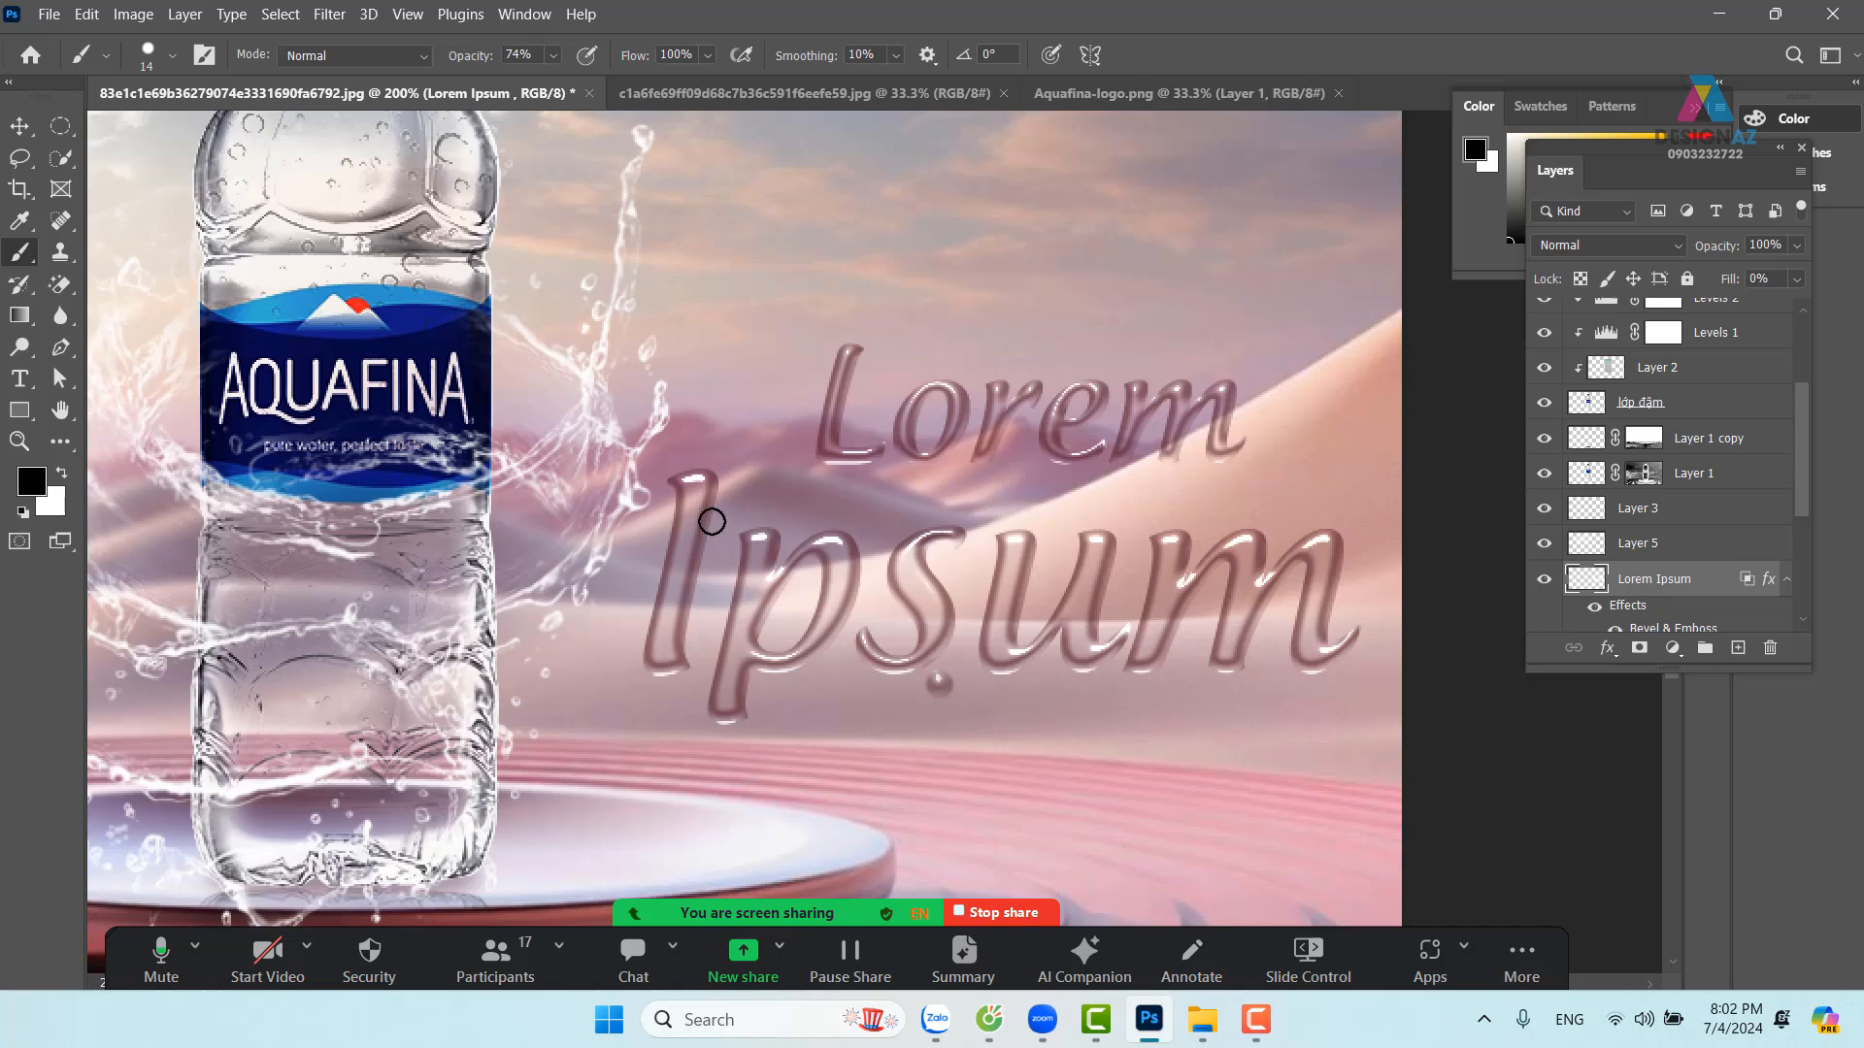
Set brush size jitter 100%, spacing 163%, scatter 265%, opacity jitter 68%, then paint droplets along Ipsum
key("F5")
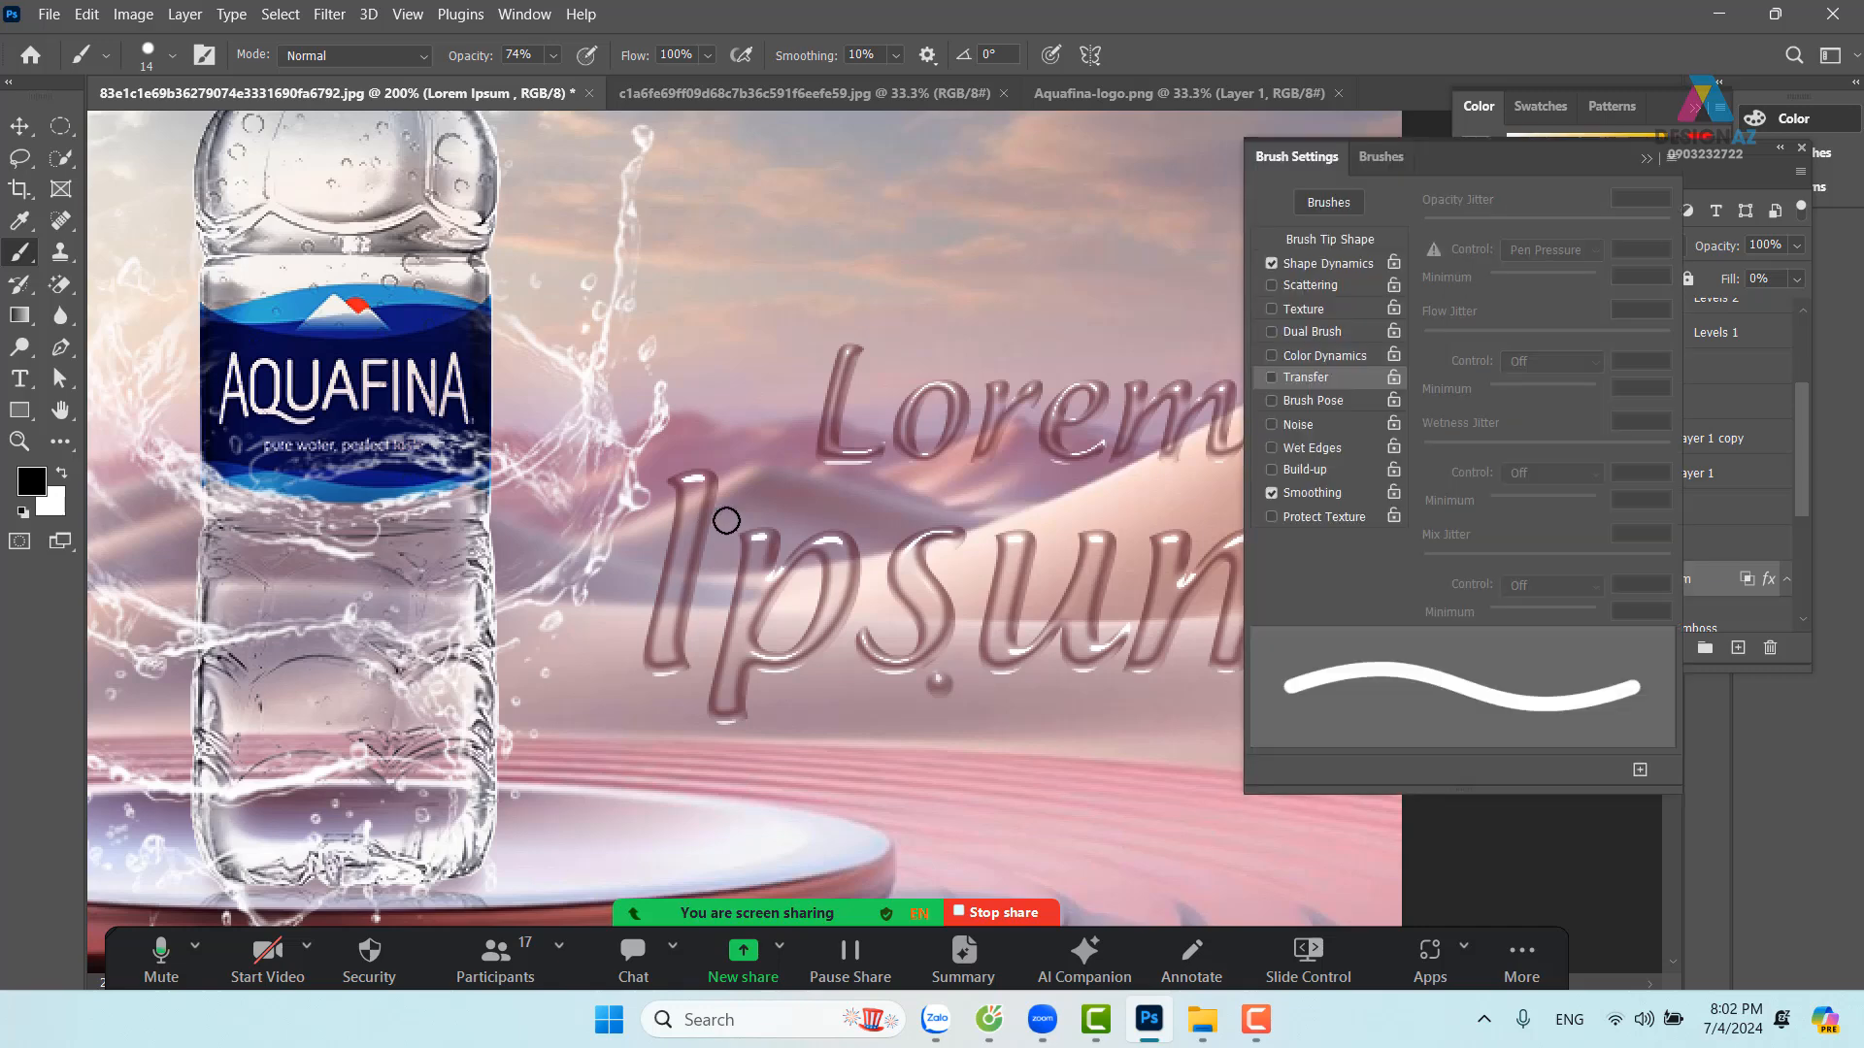
left_click(1344, 273)
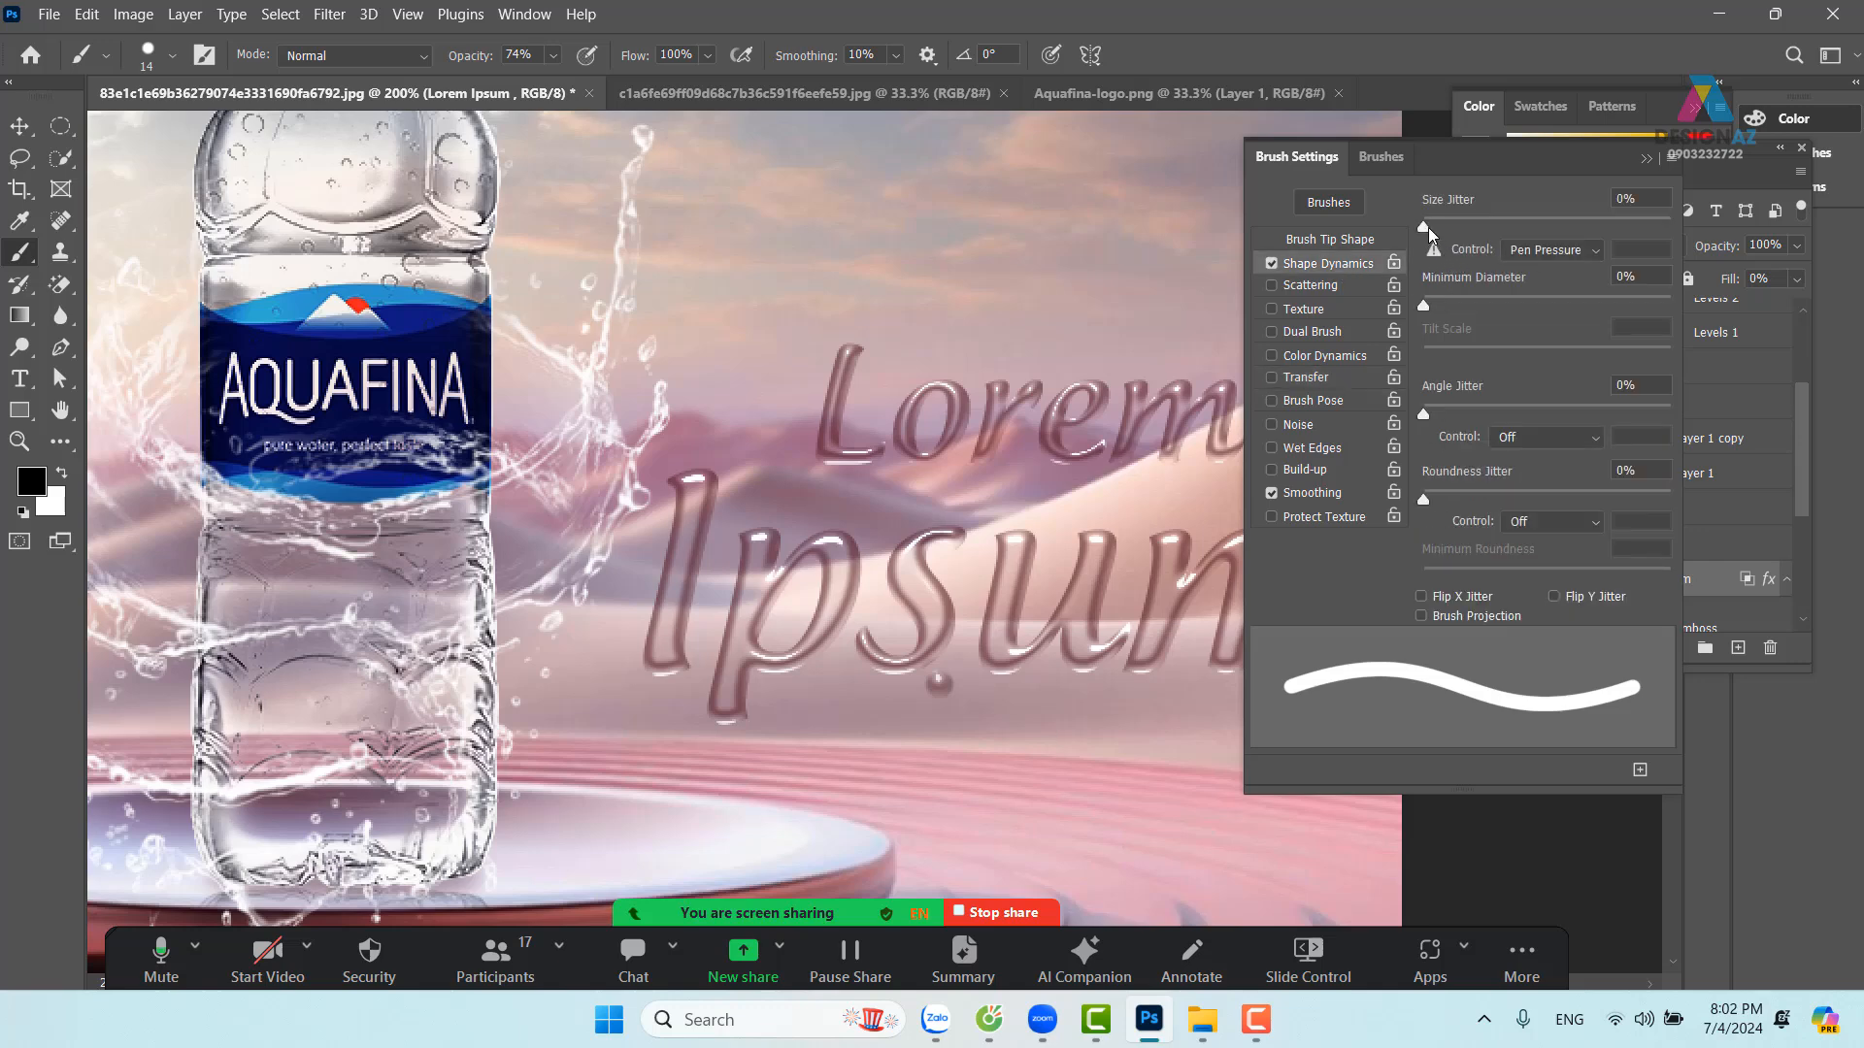
left_click_drag(1424, 226, 1692, 219)
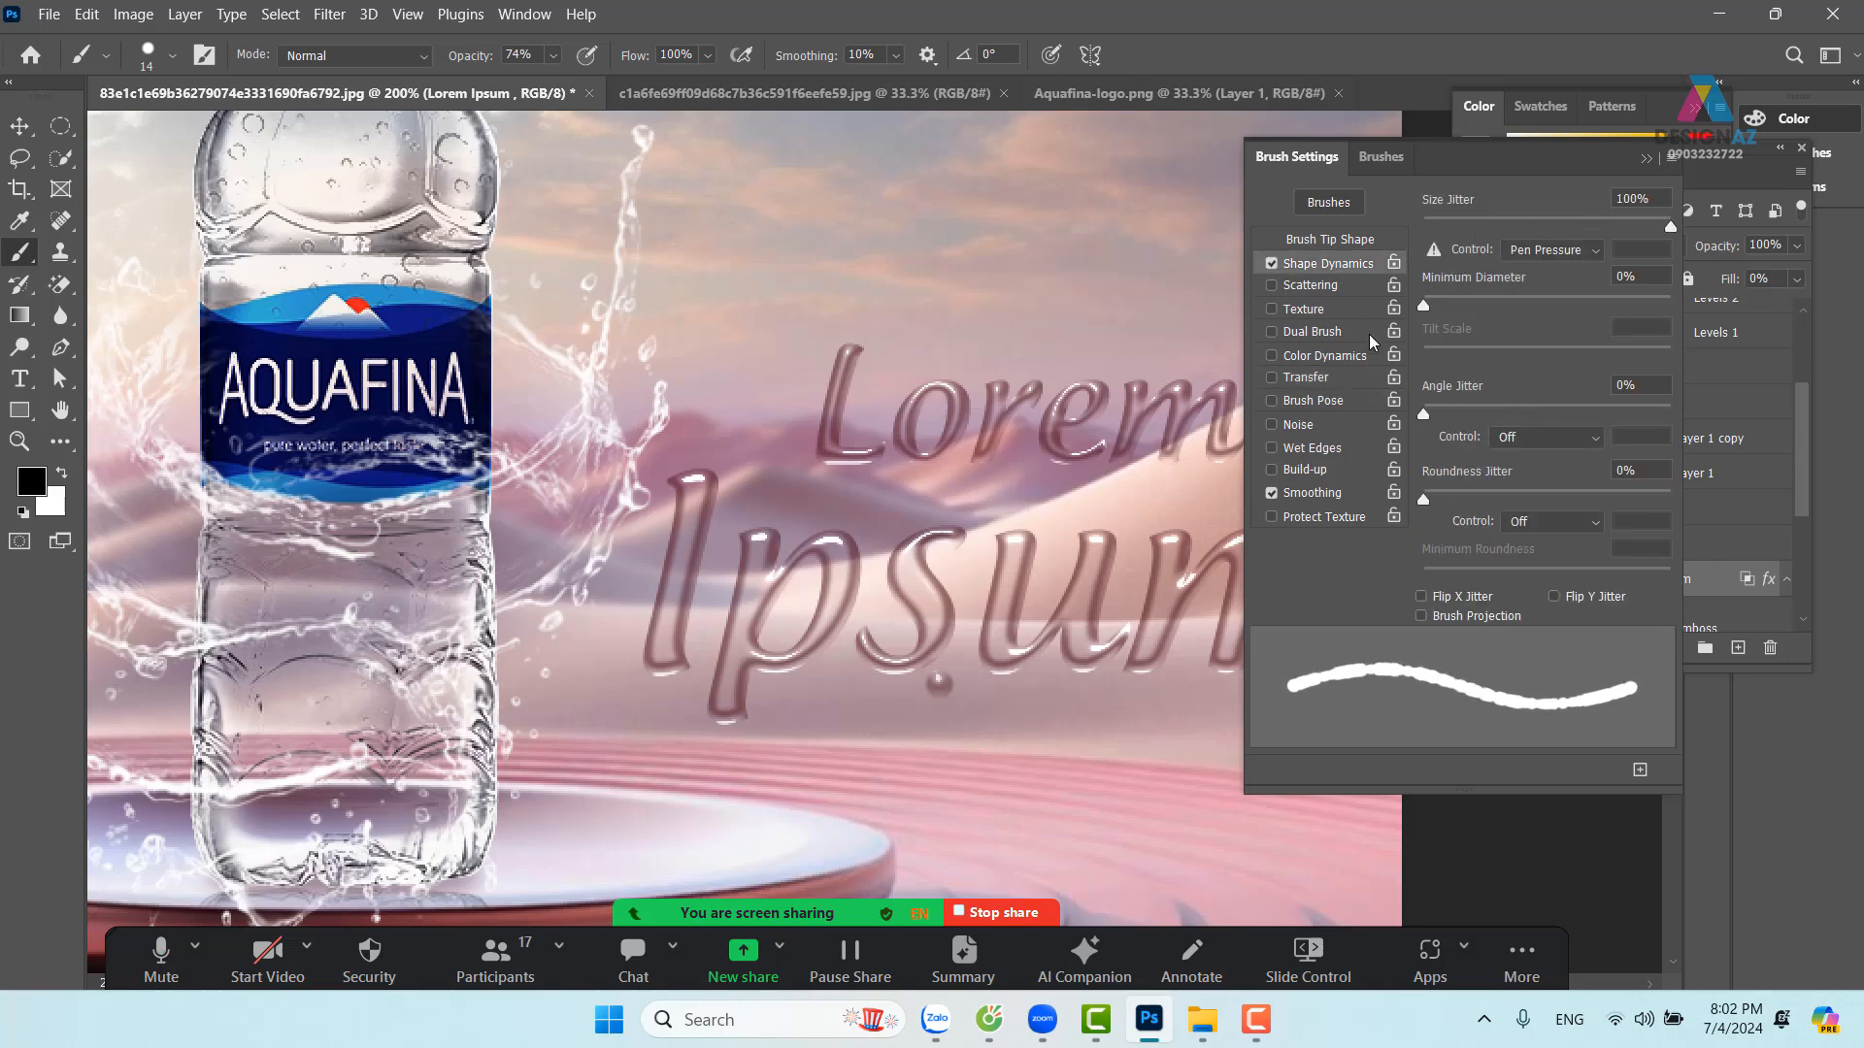
left_click(1342, 242)
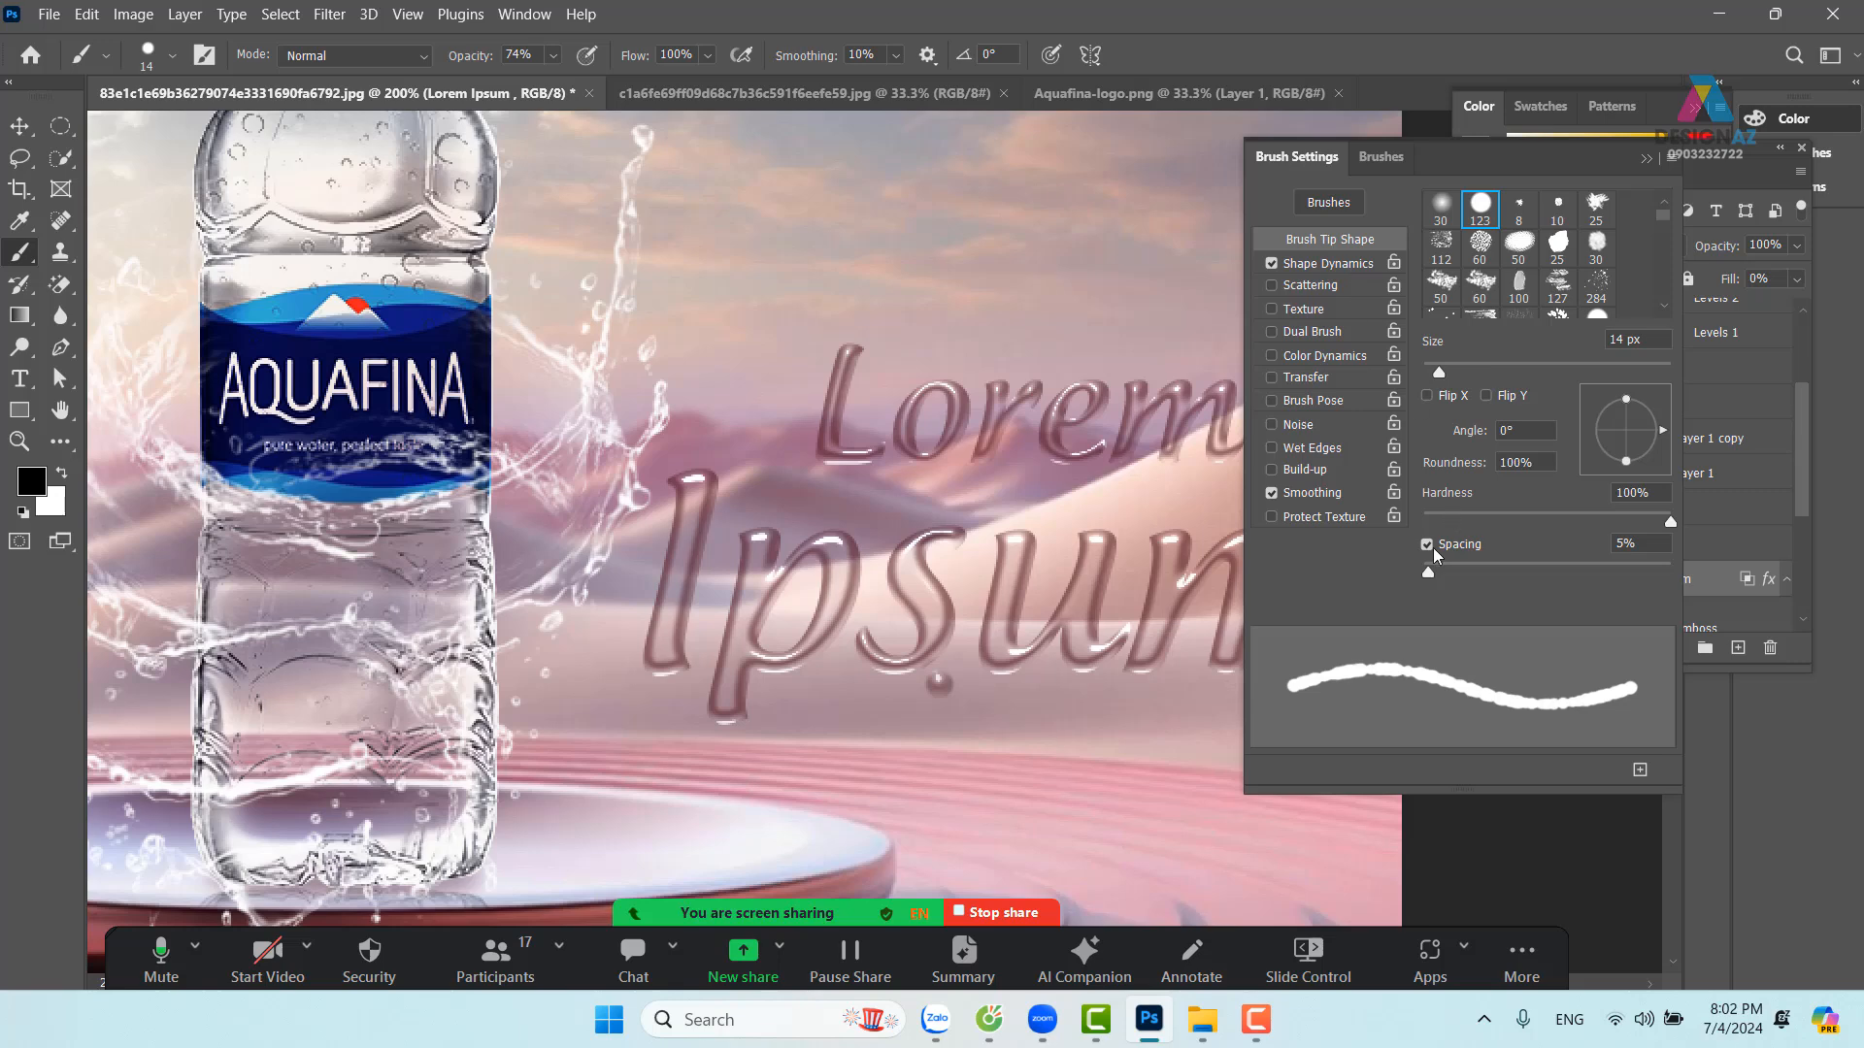
left_click_drag(1429, 575, 1592, 582)
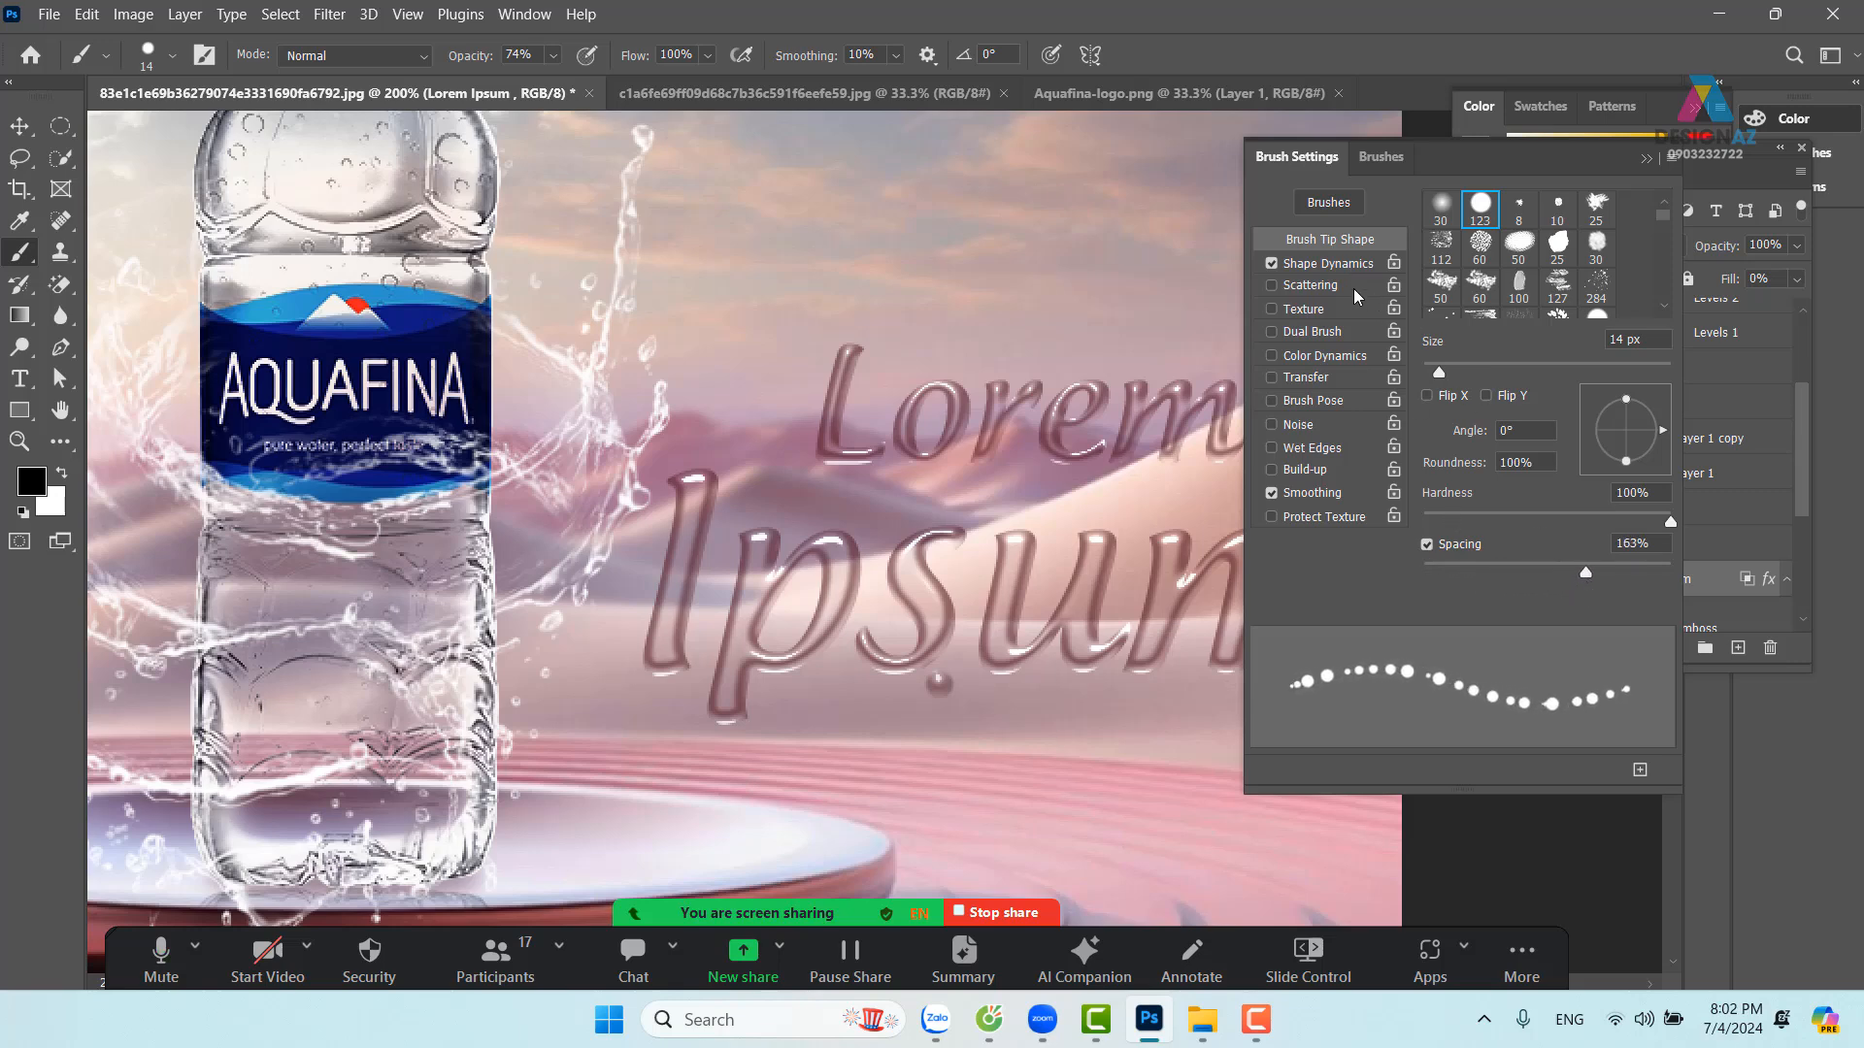
left_click(1310, 284)
left_click_drag(1435, 227, 1489, 229)
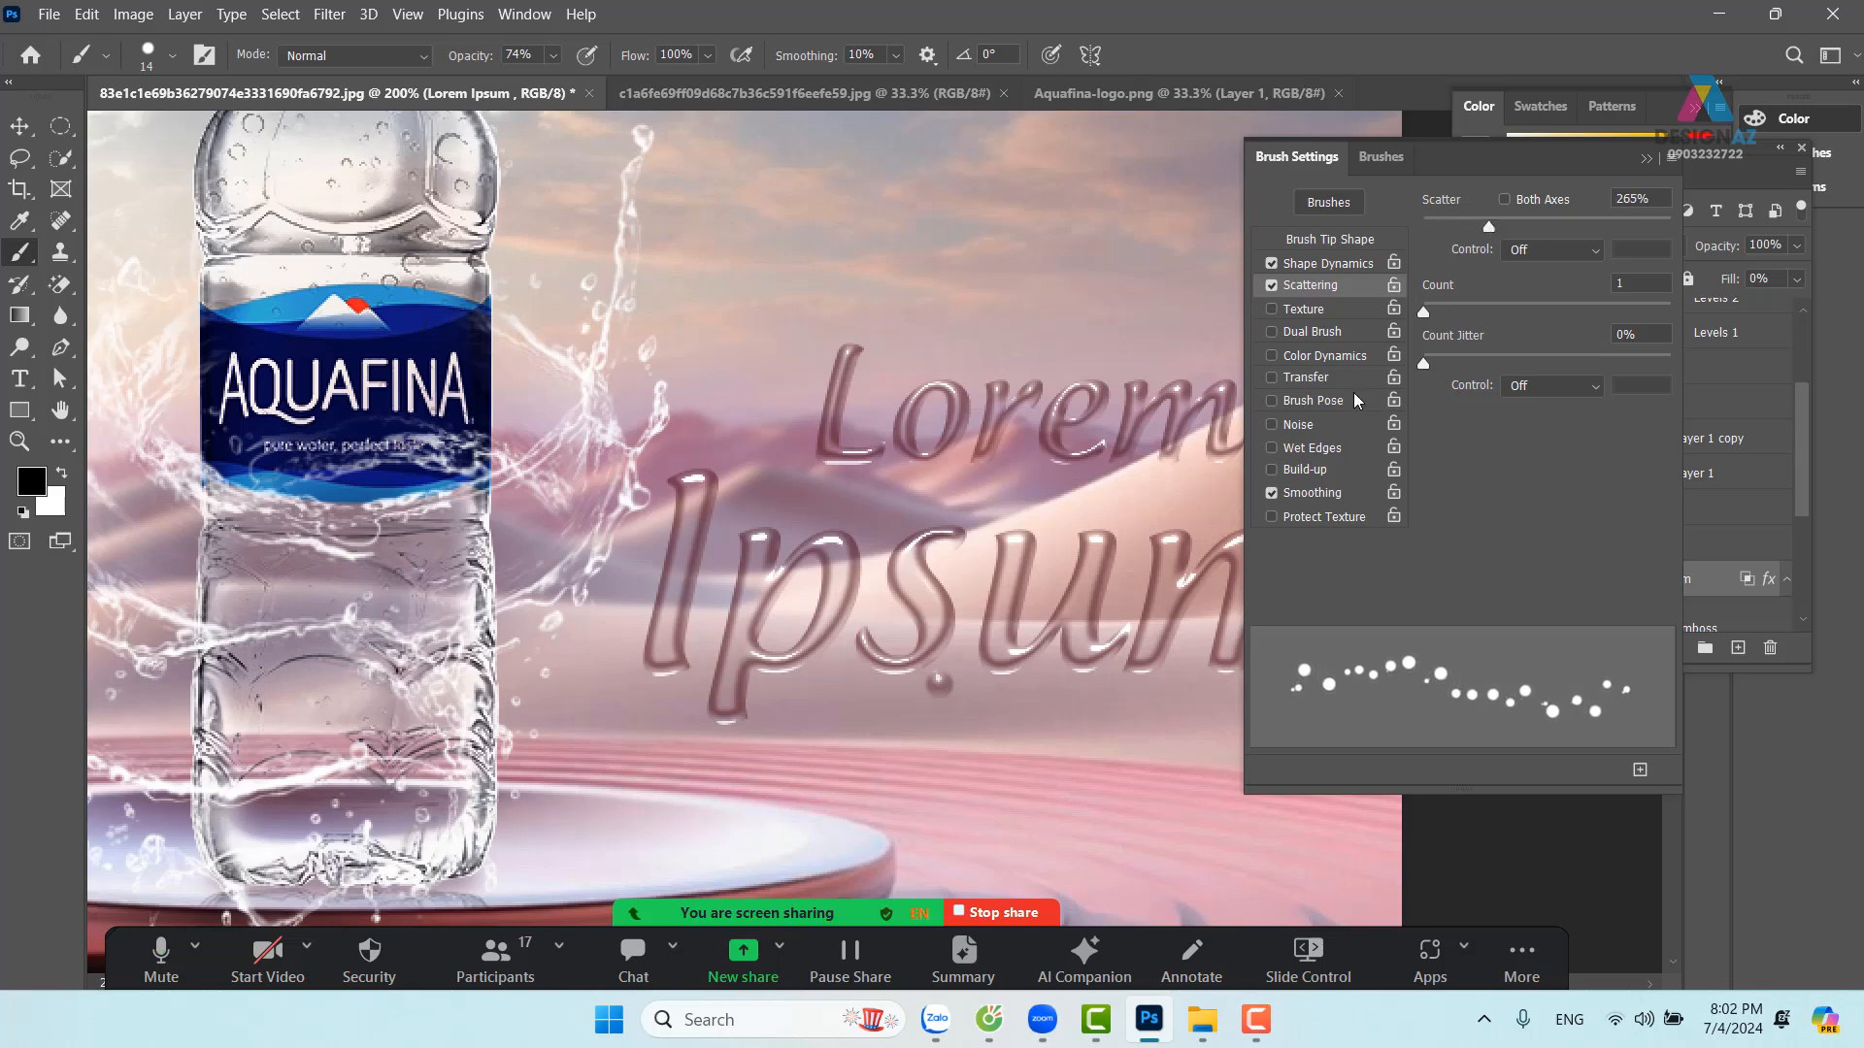
left_click(1306, 376)
left_click_drag(1424, 227, 1589, 230)
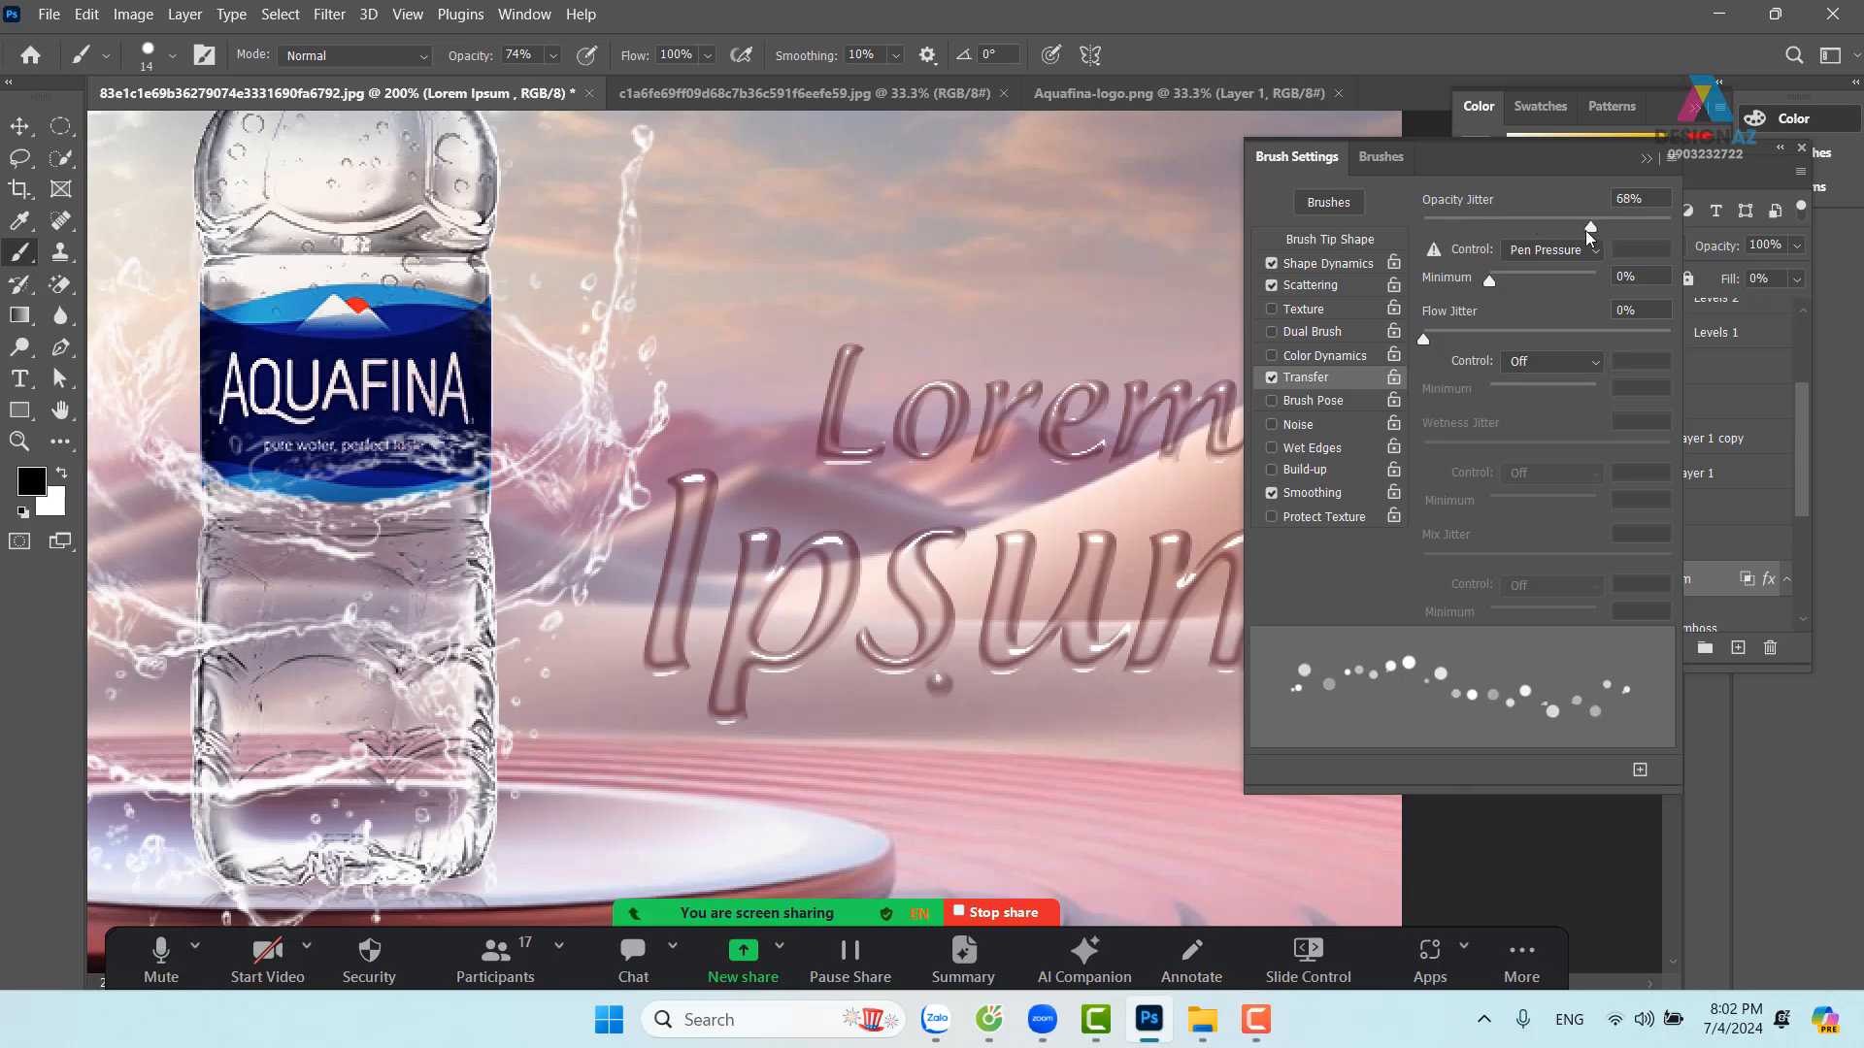
left_click(1646, 158)
left_click_drag(1190, 699, 1415, 715)
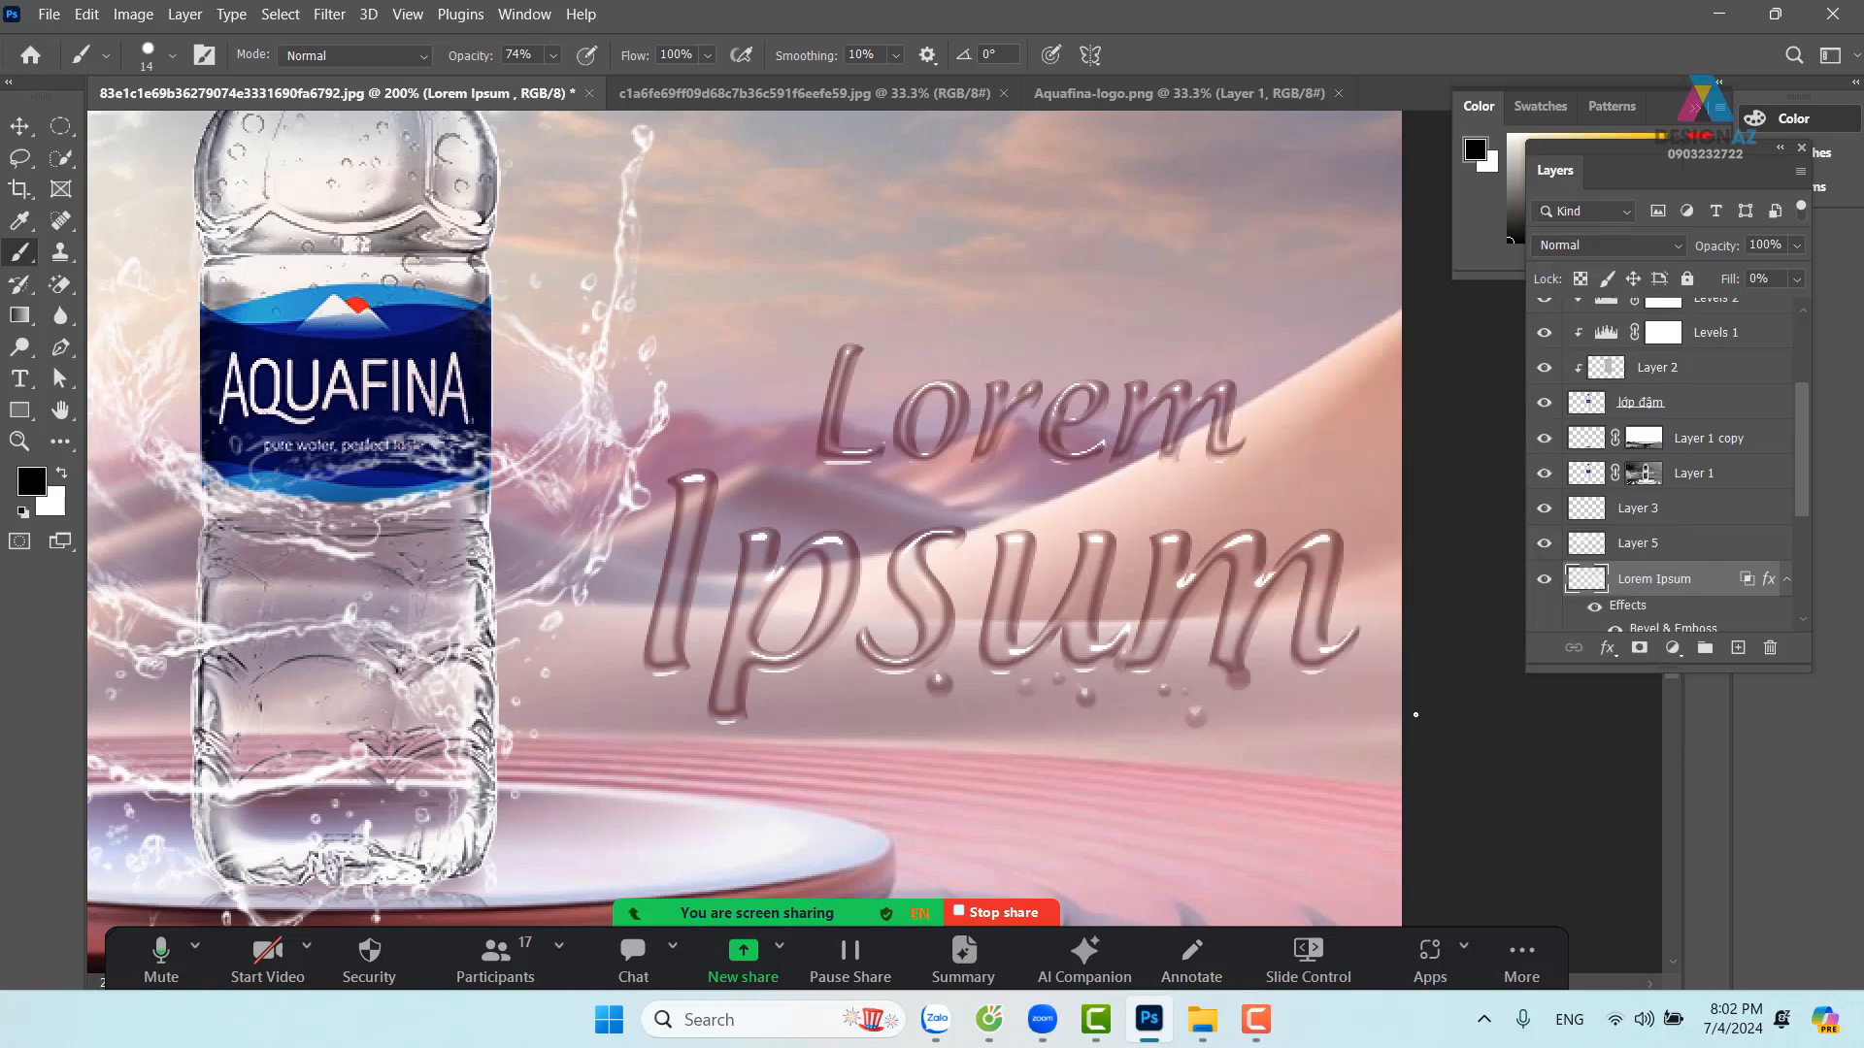
Brush droplets along the bottom of 'Ipsum', then at 100% opacity add more above and to its right
mouse_move(951, 705)
left_mouse_down()
mouse_move(653, 728)
mouse_move(634, 708)
mouse_move(694, 672)
mouse_move(653, 653)
mouse_move(605, 664)
mouse_move(657, 646)
mouse_move(657, 682)
mouse_move(664, 632)
left_mouse_up()
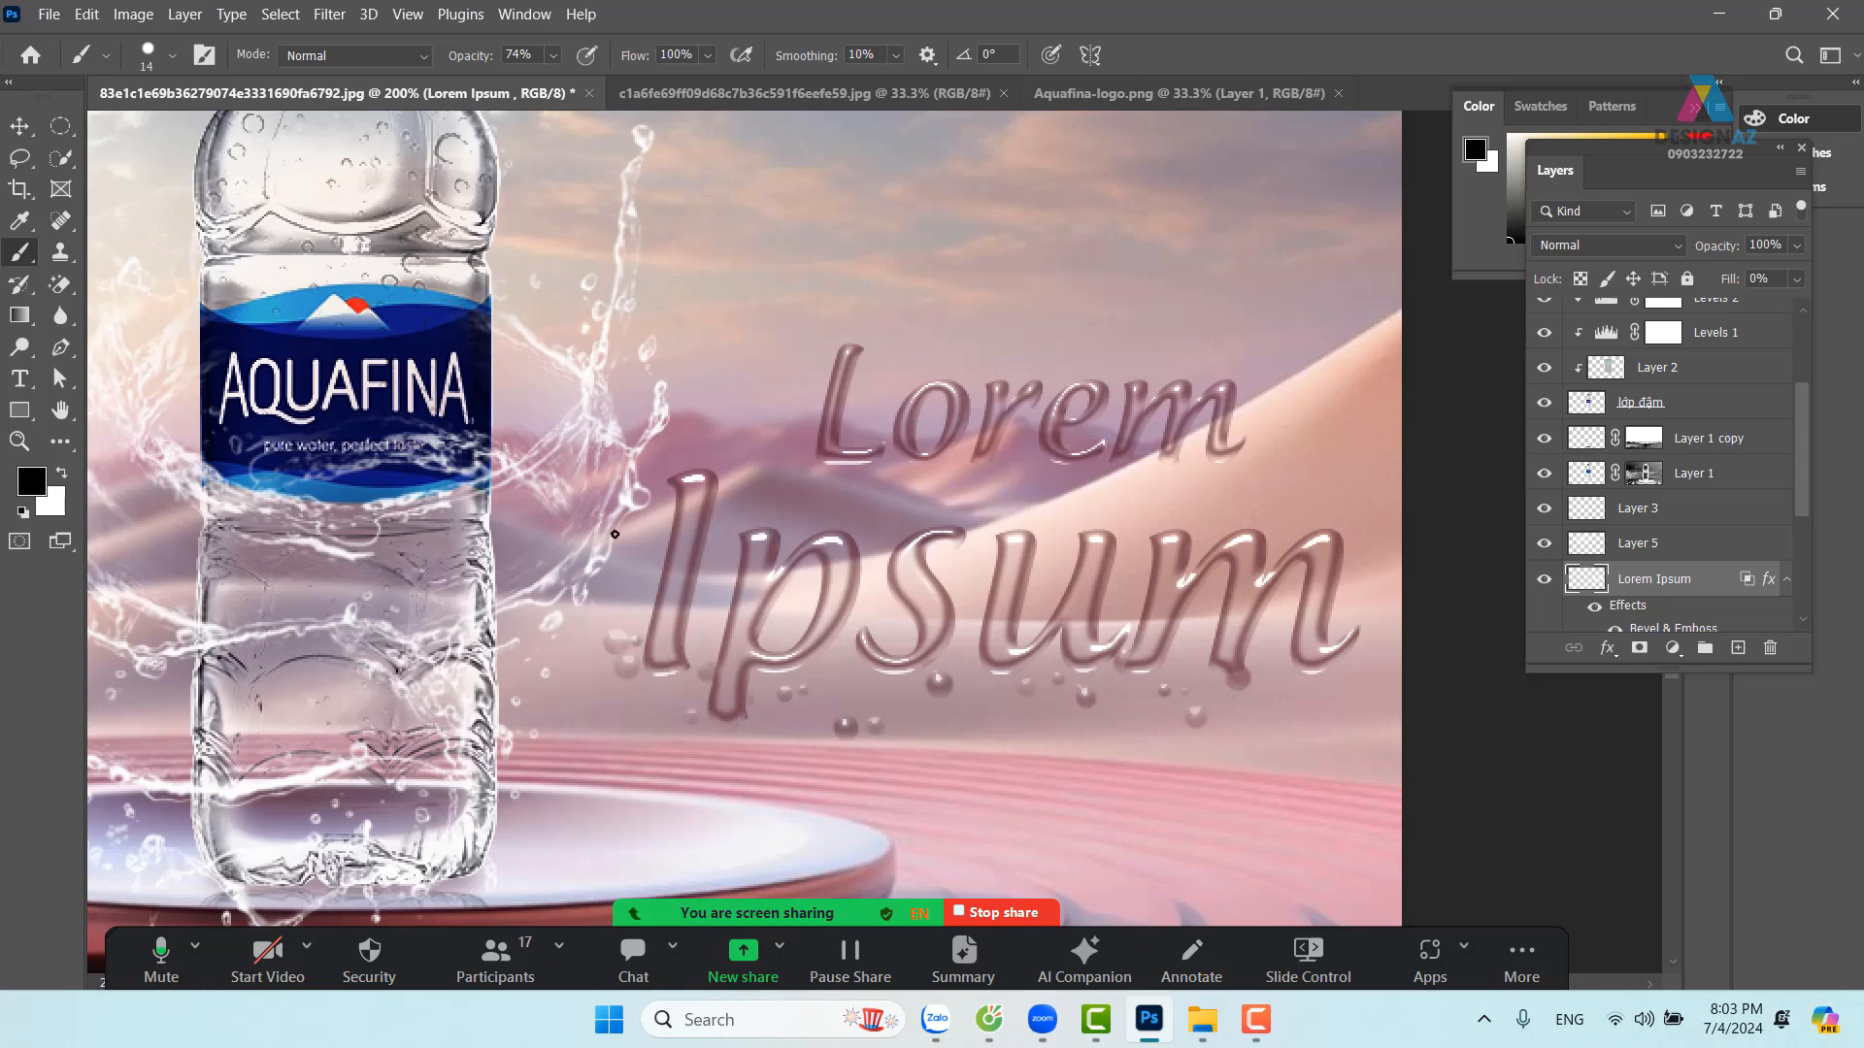
left_click(553, 55)
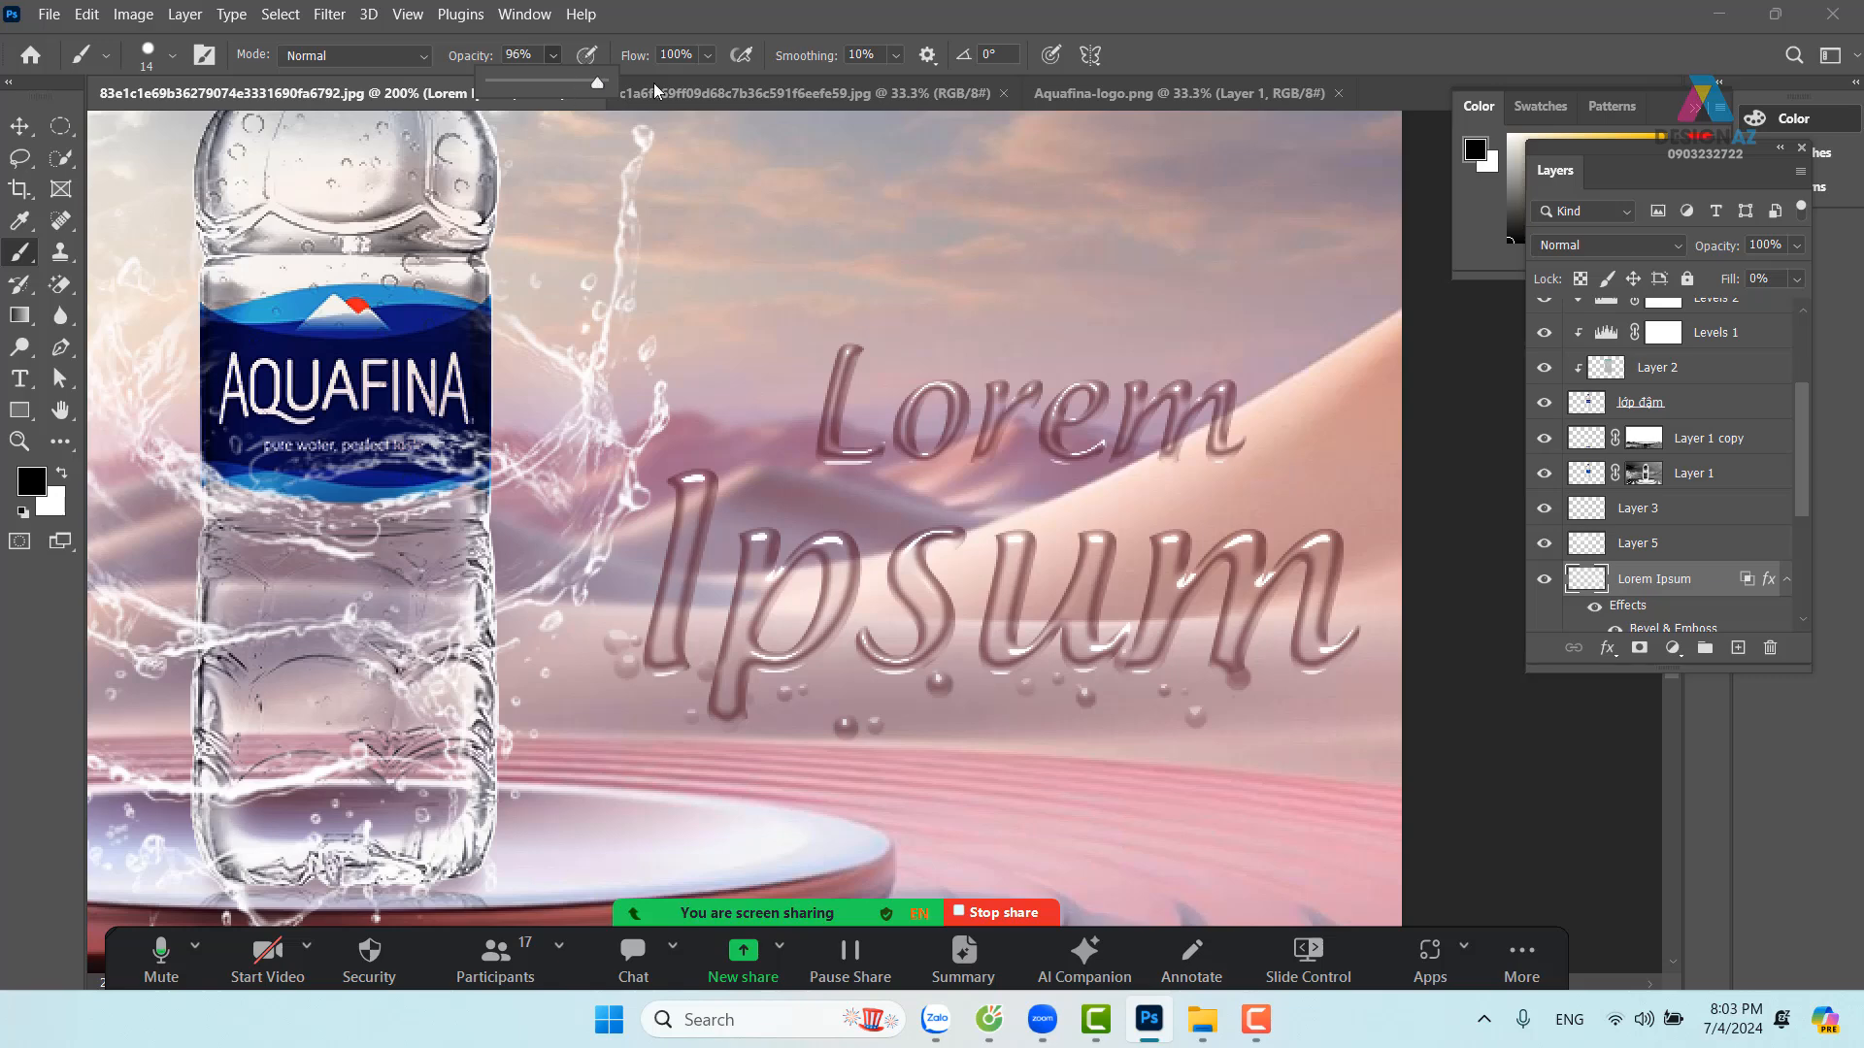
left_click_drag(572, 84, 602, 84)
left_click_drag(1019, 532, 1340, 547)
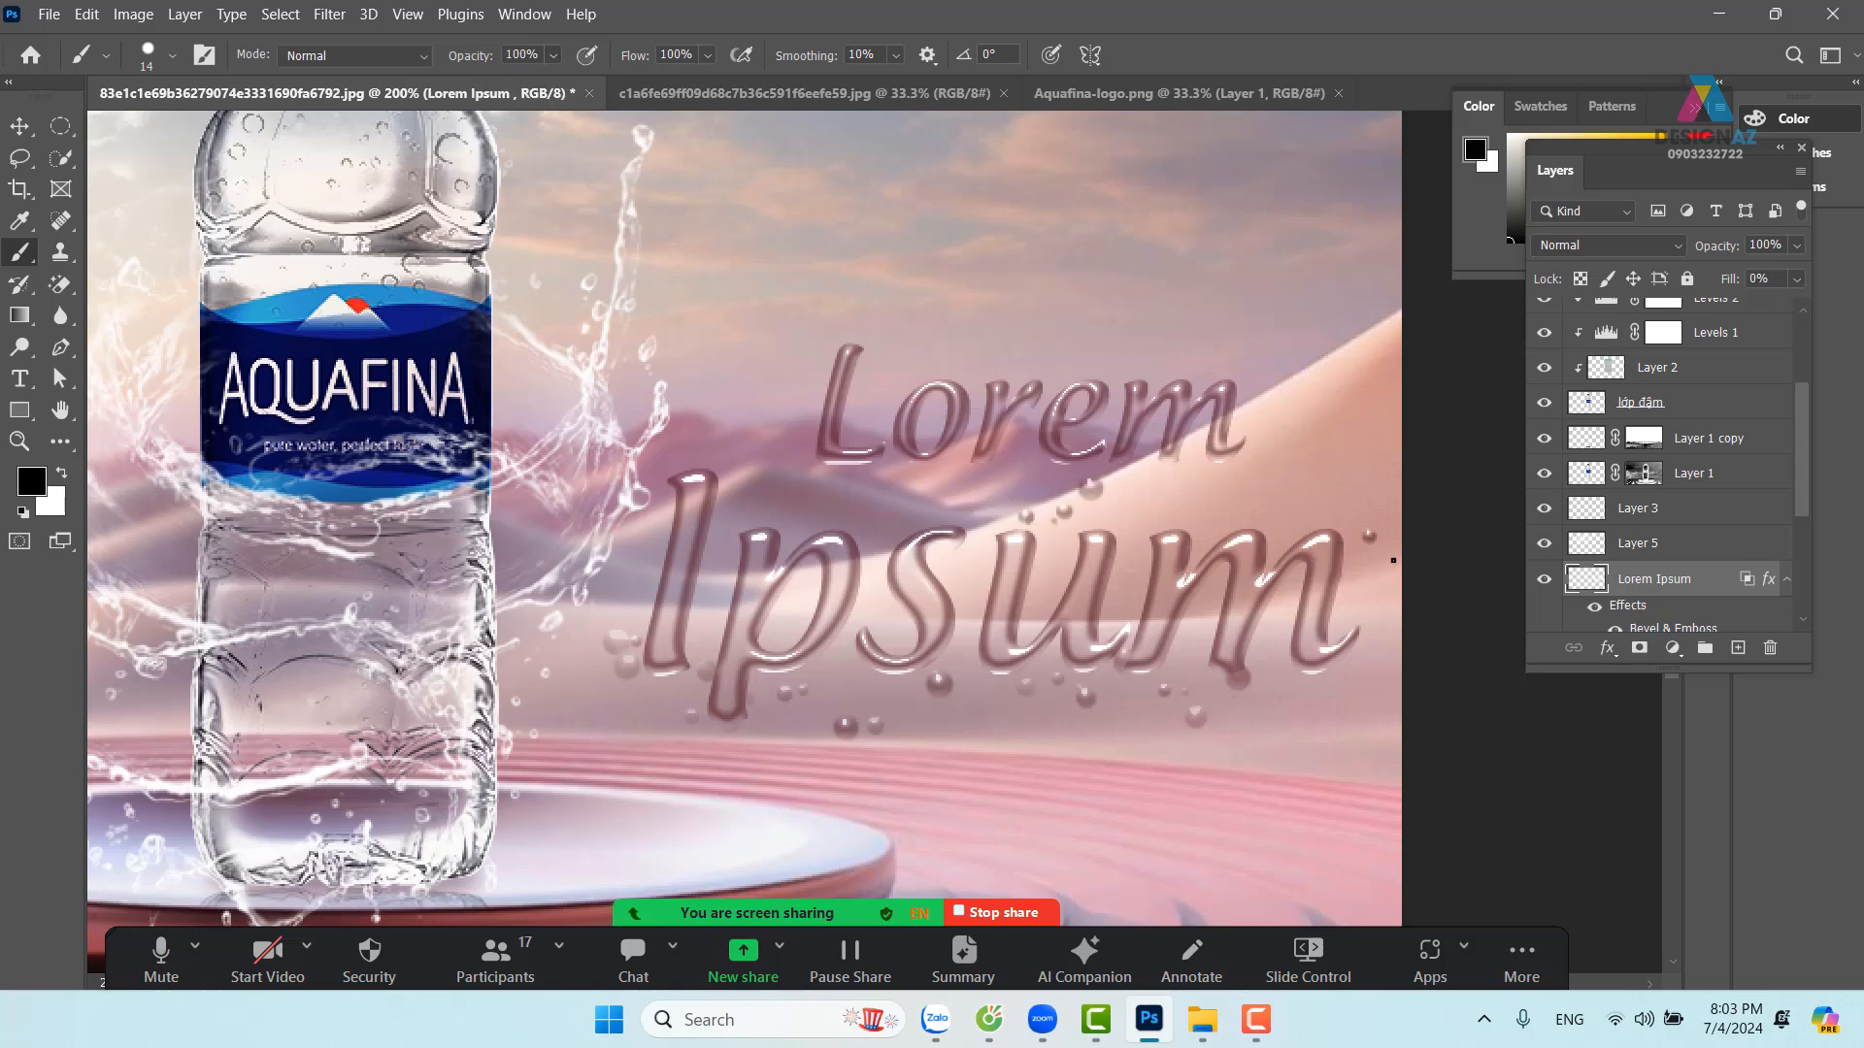
left_click_drag(1357, 638, 1422, 668)
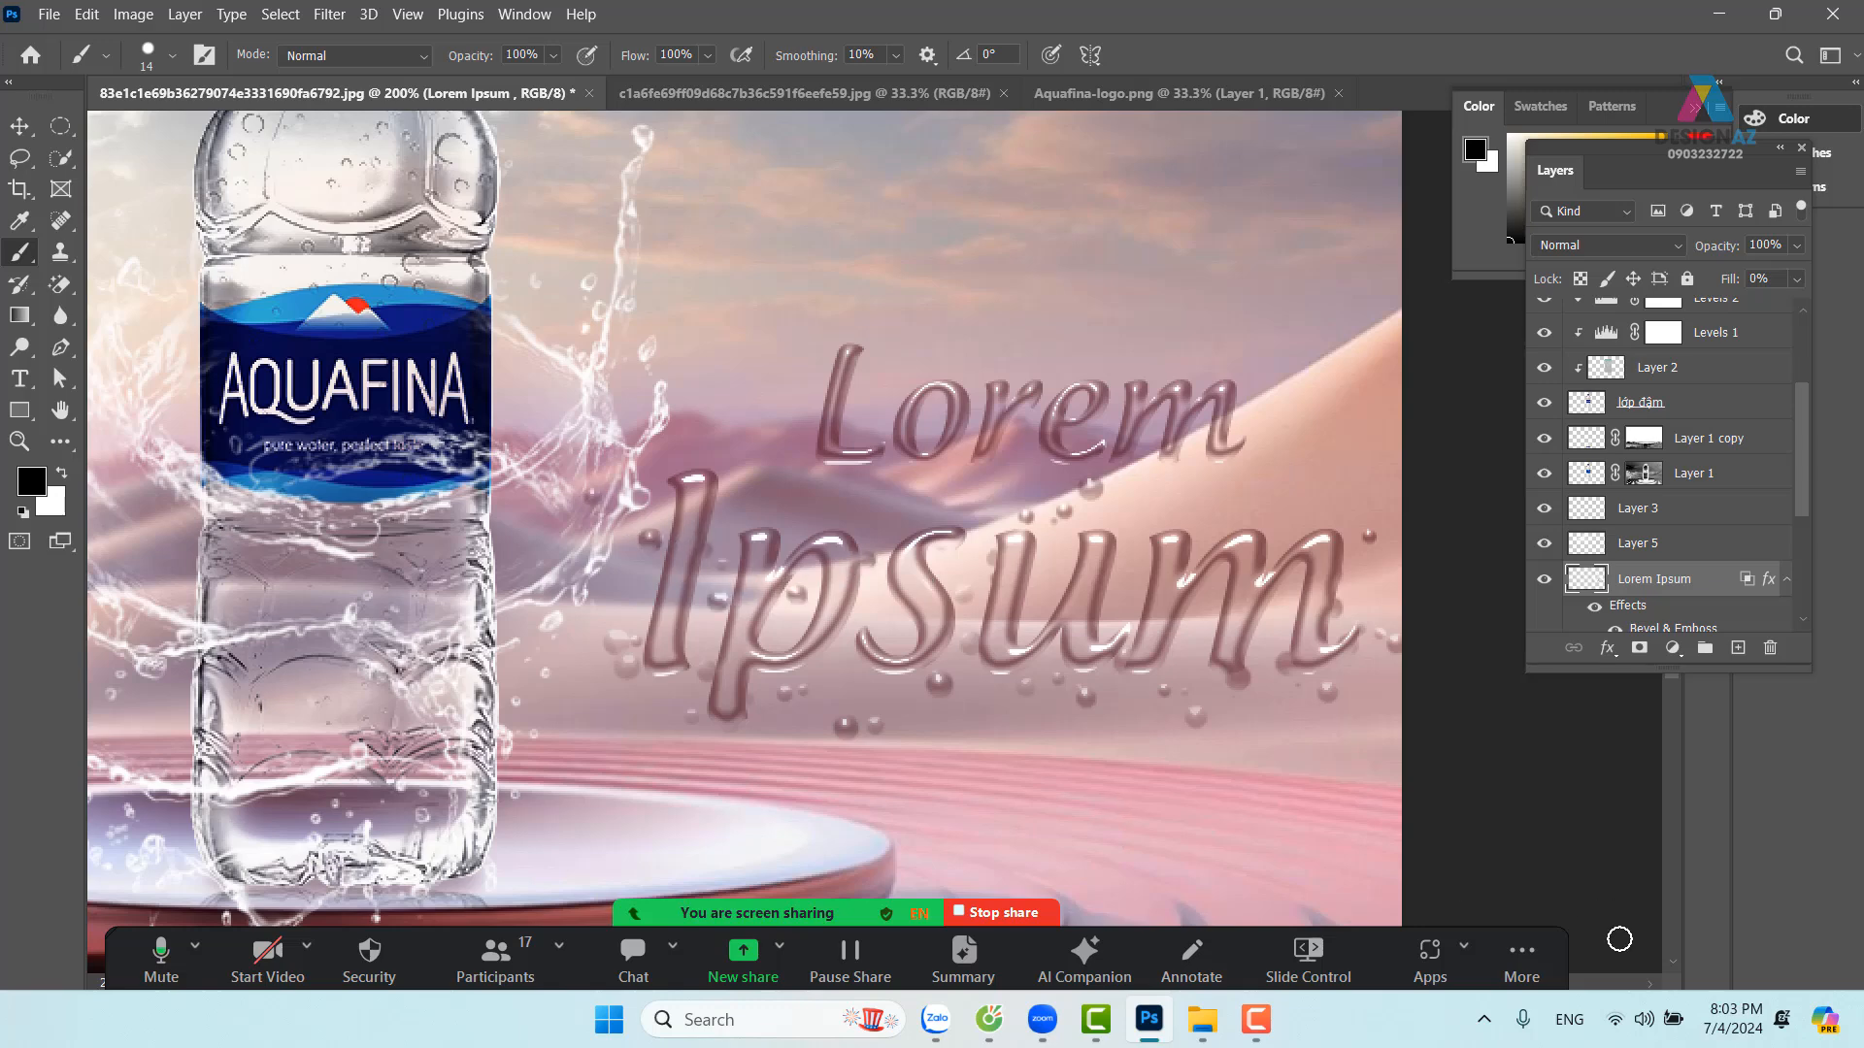
key("ctrl+minus")
key("ctrl+minus")
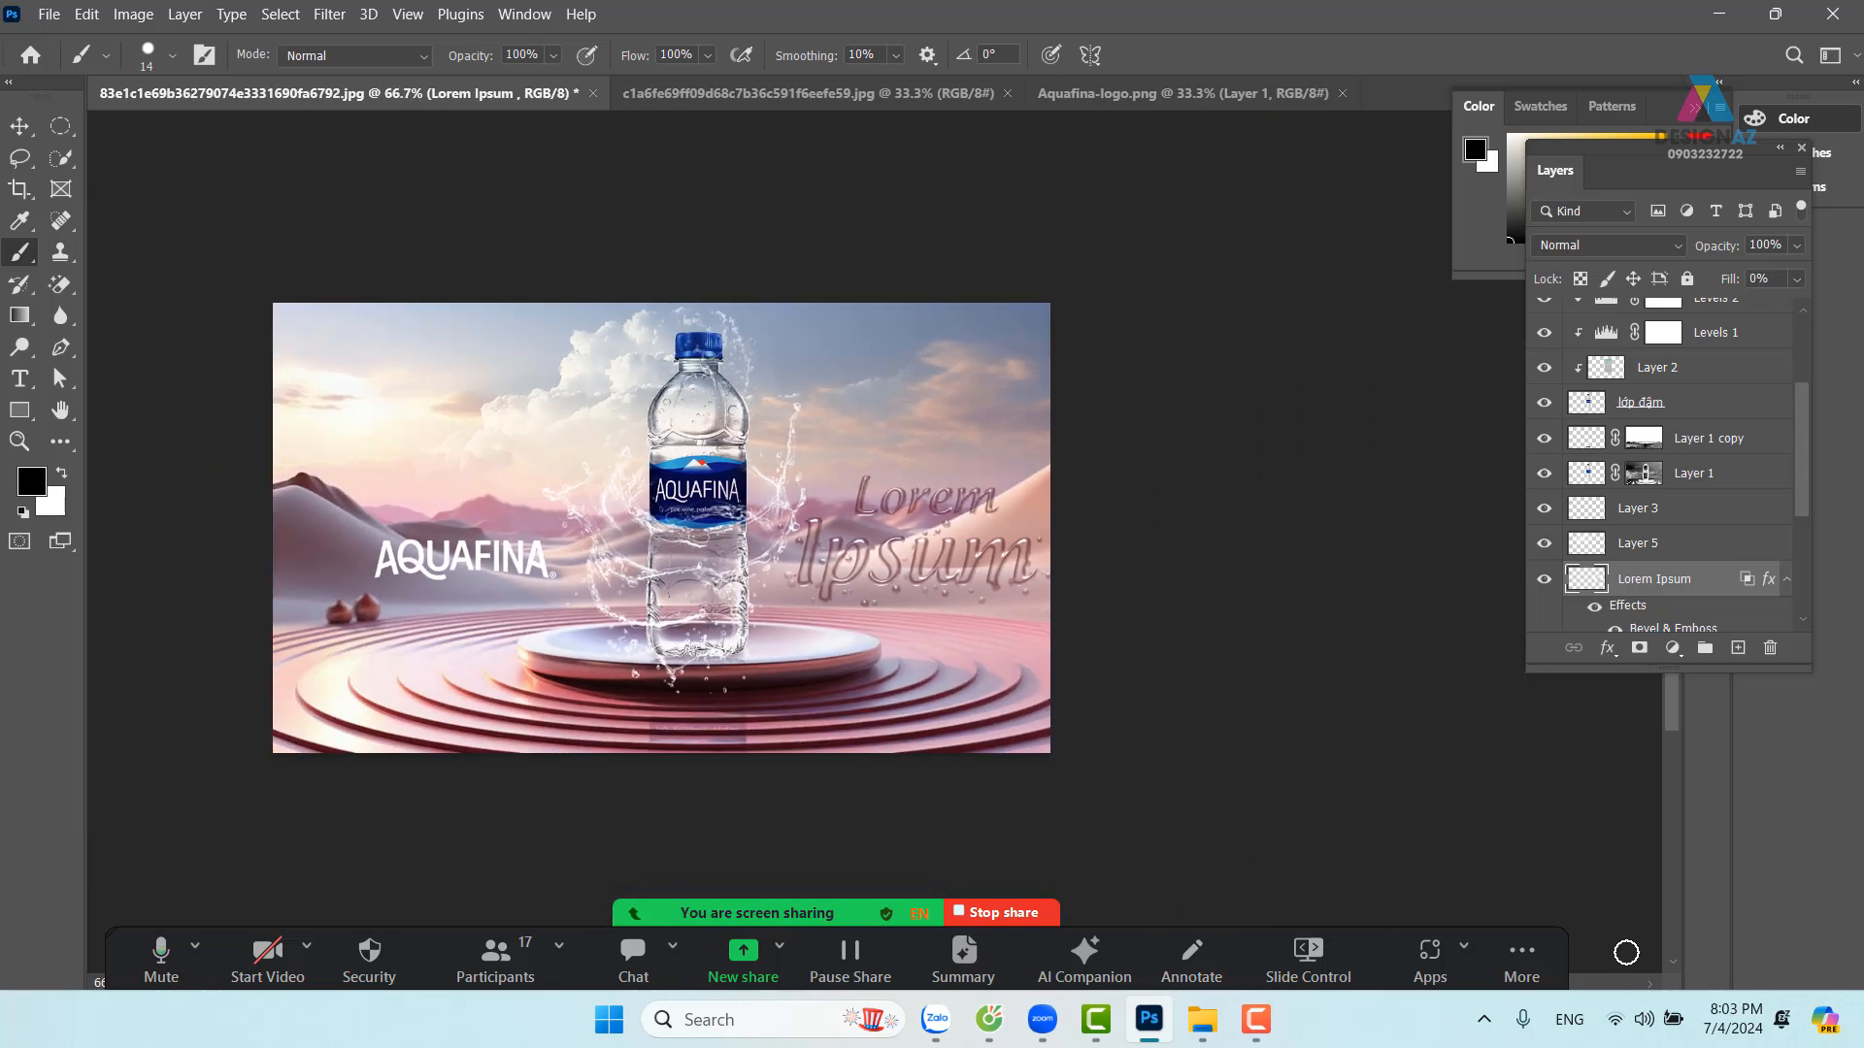
Load the Lorem Ipsum text as a selection and create Layer 10 just above Layer 9
key("ctrl+plus")
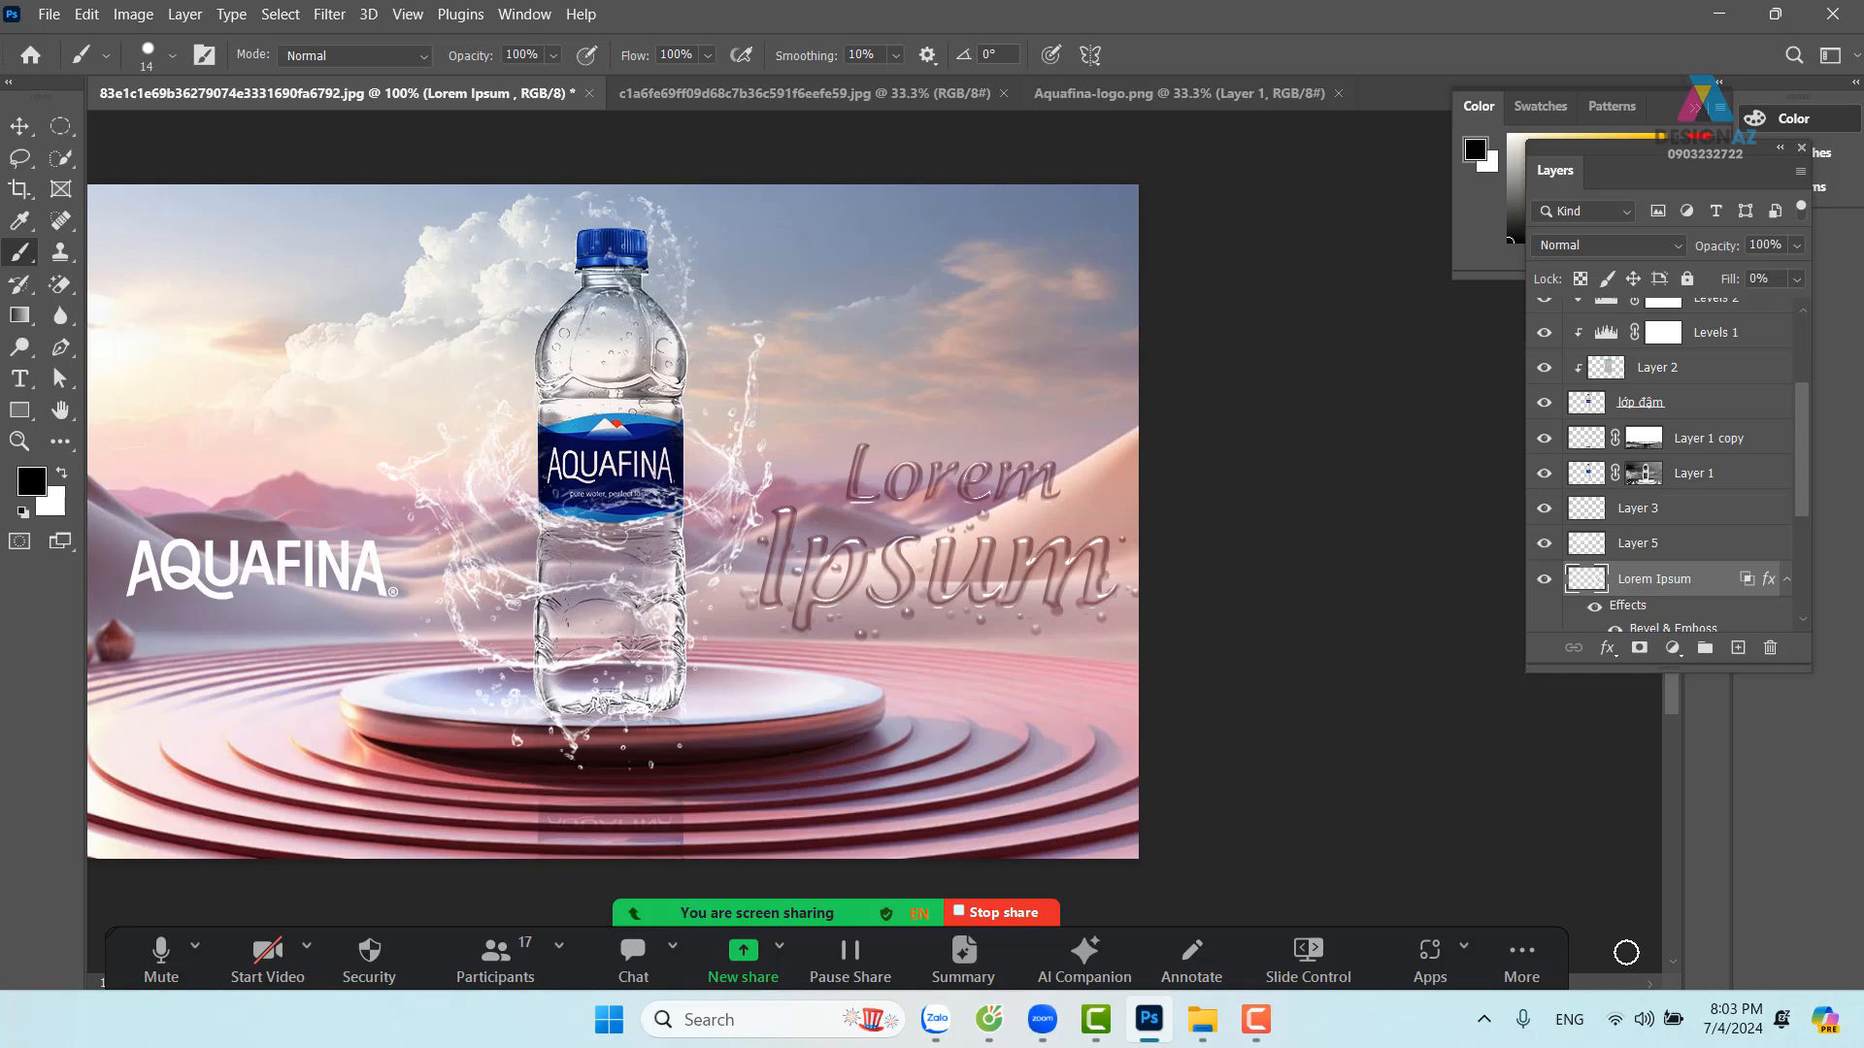
left_click(1579, 580, "ctrl")
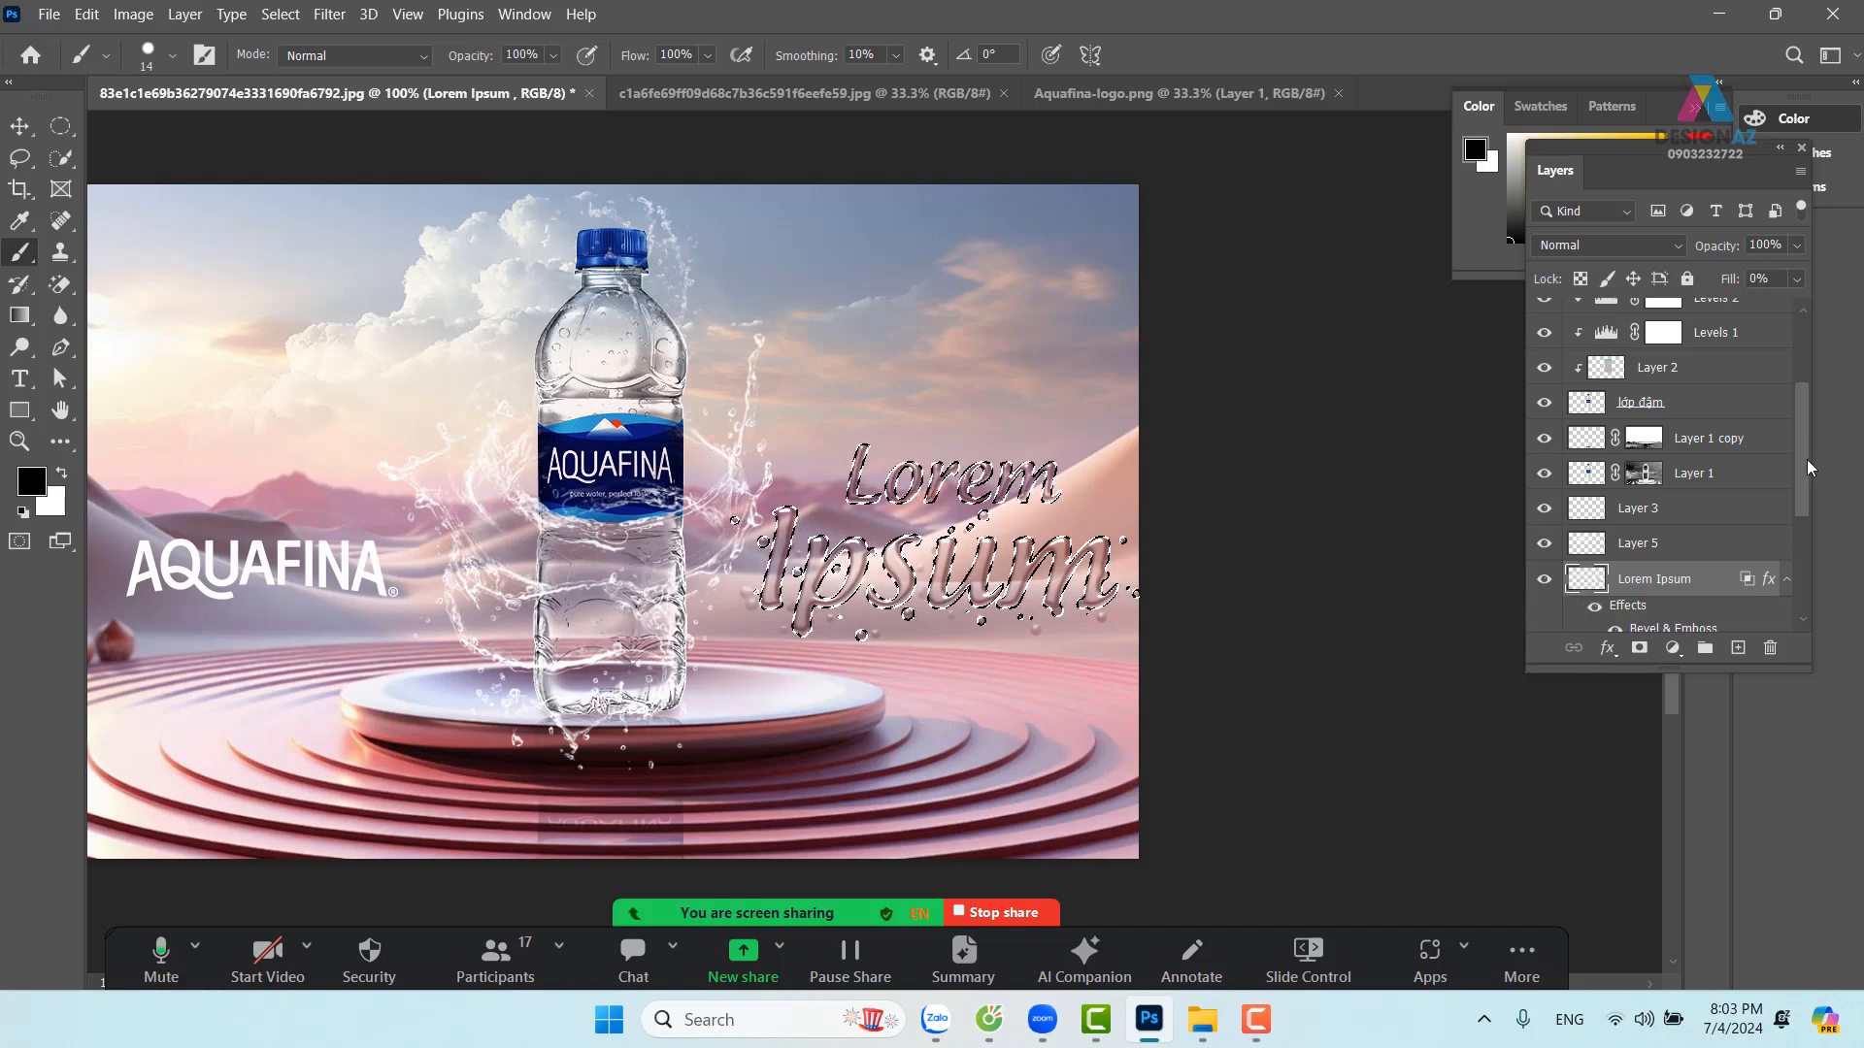
left_click_drag(1803, 458, 1819, 608)
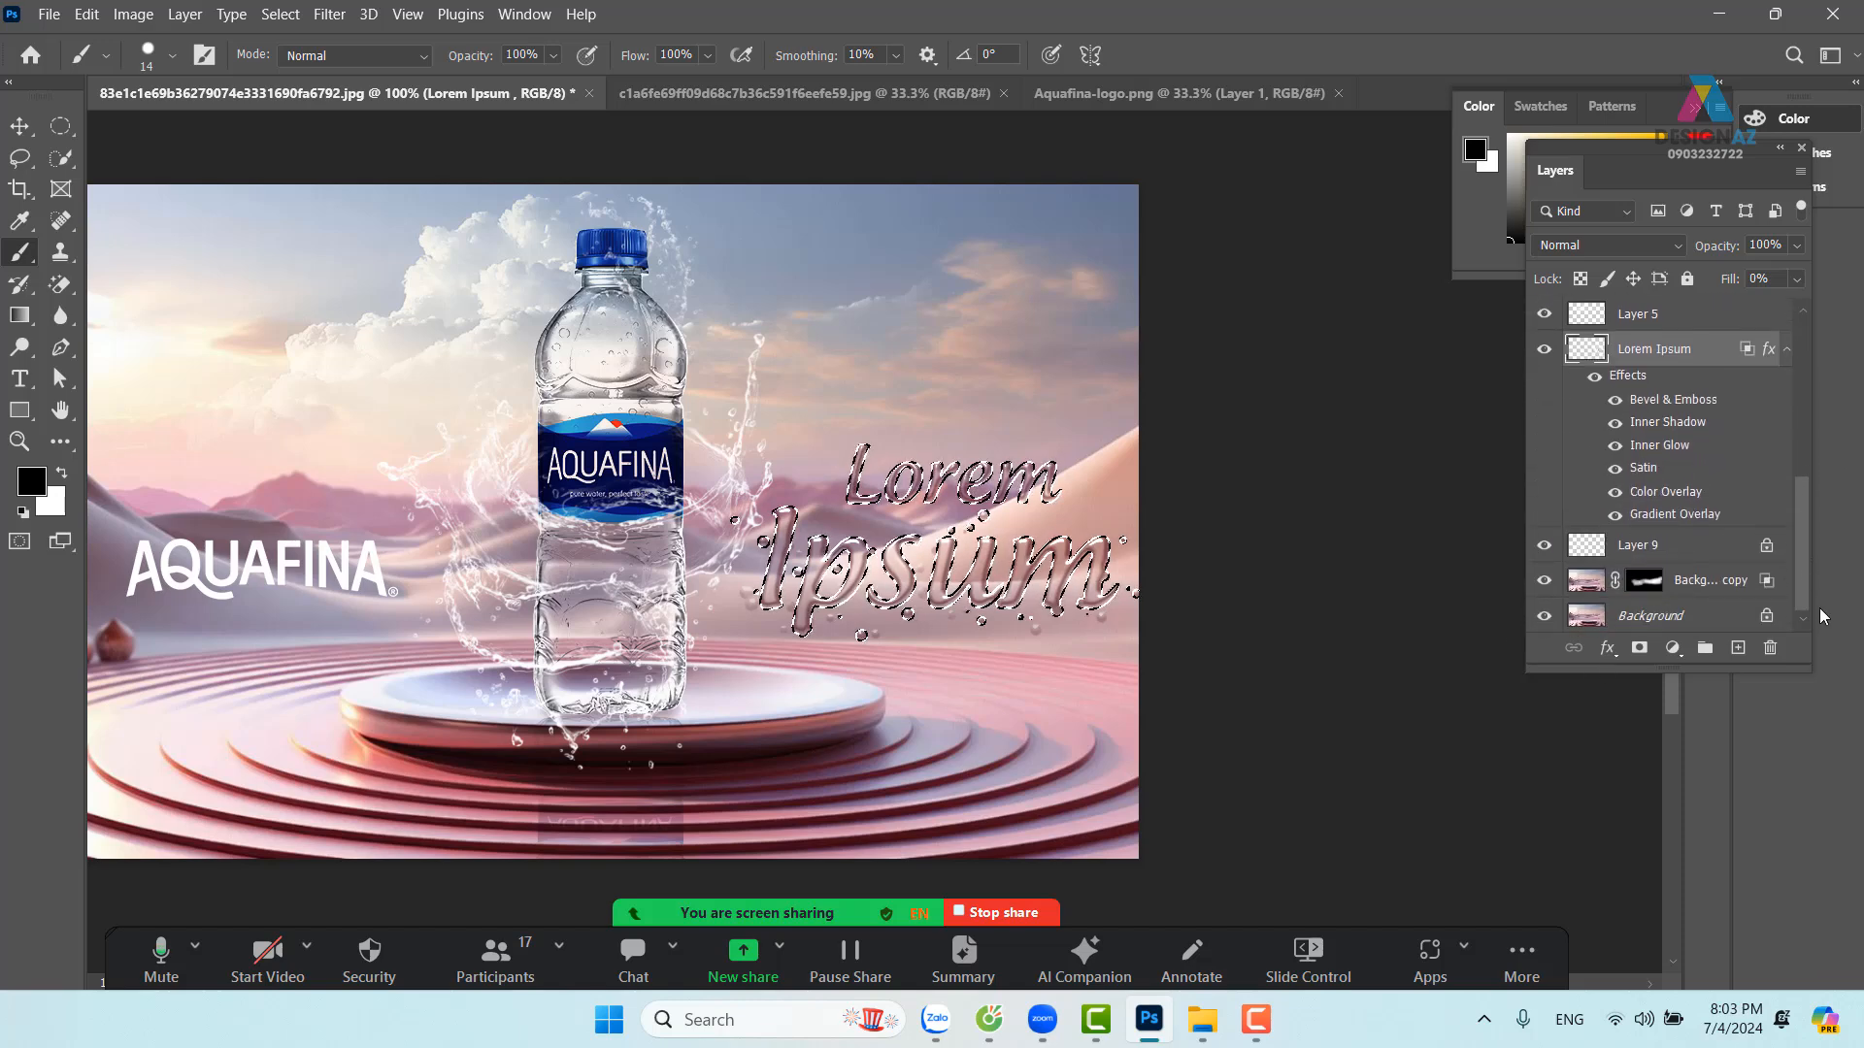
left_click(1694, 613)
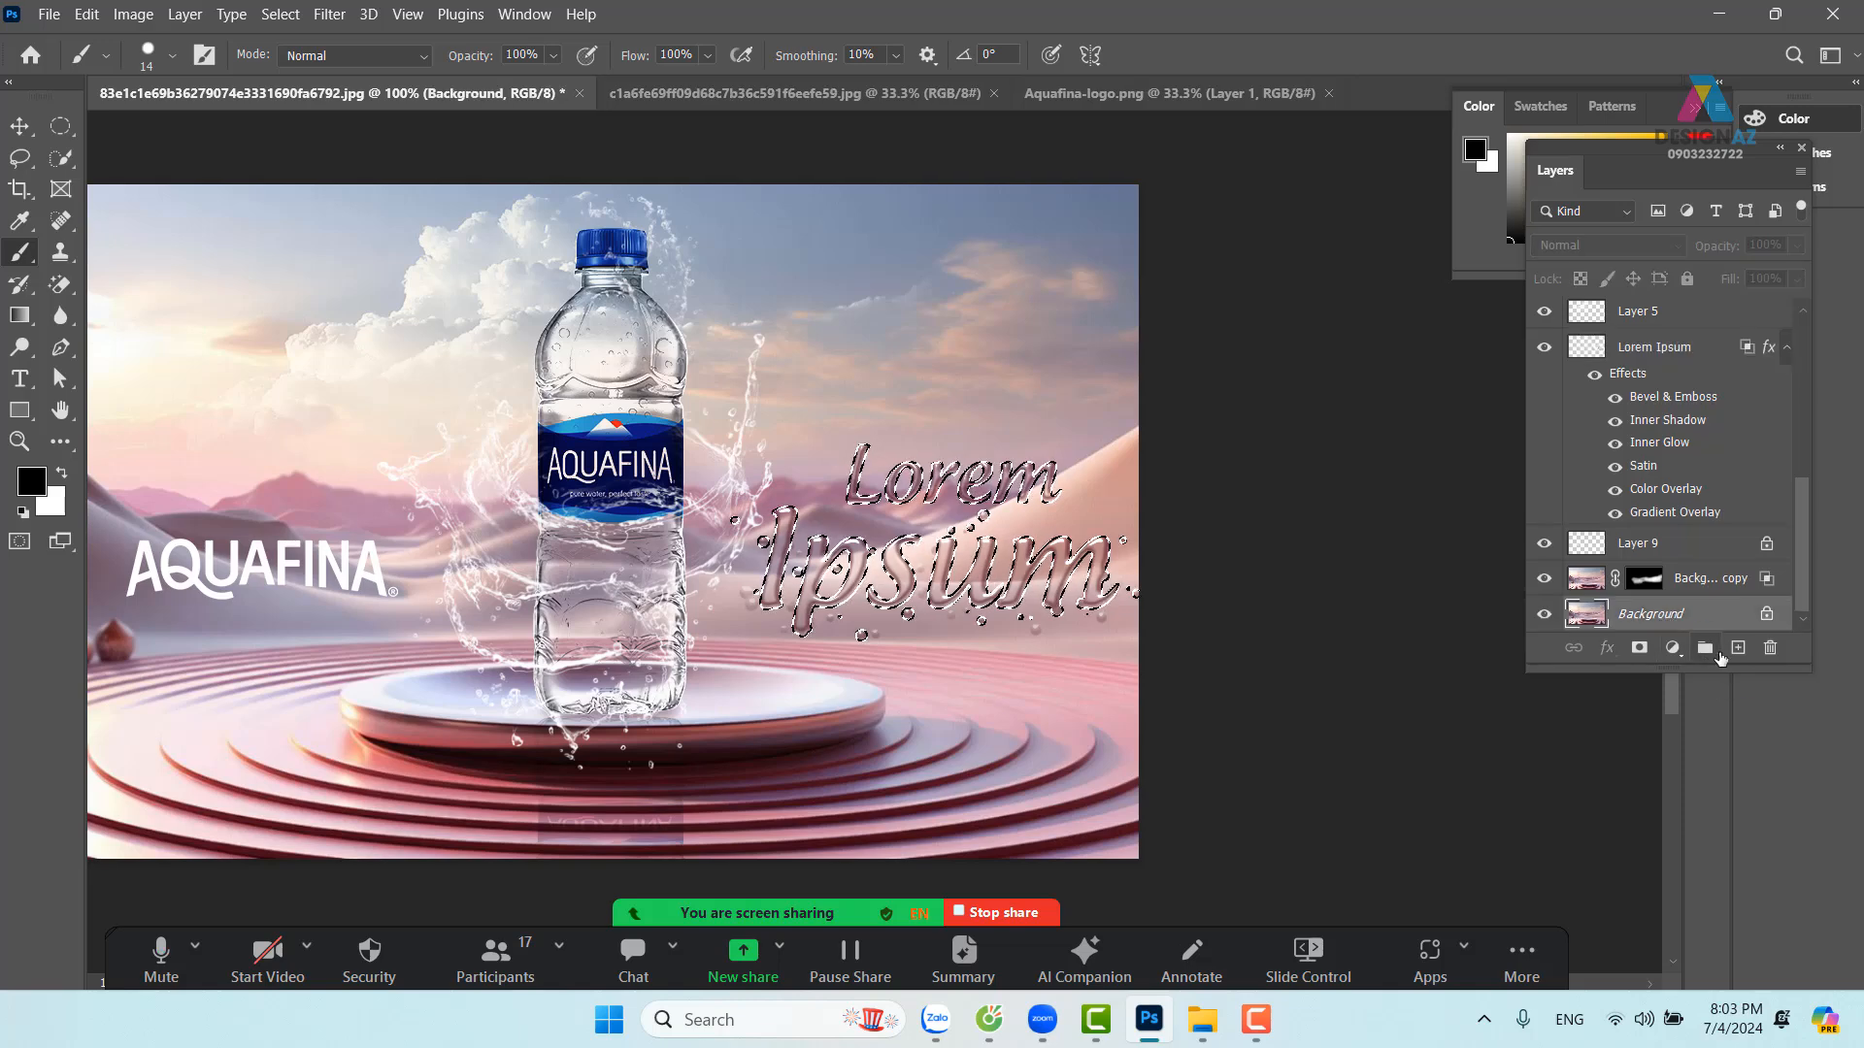
key("ctrl+j")
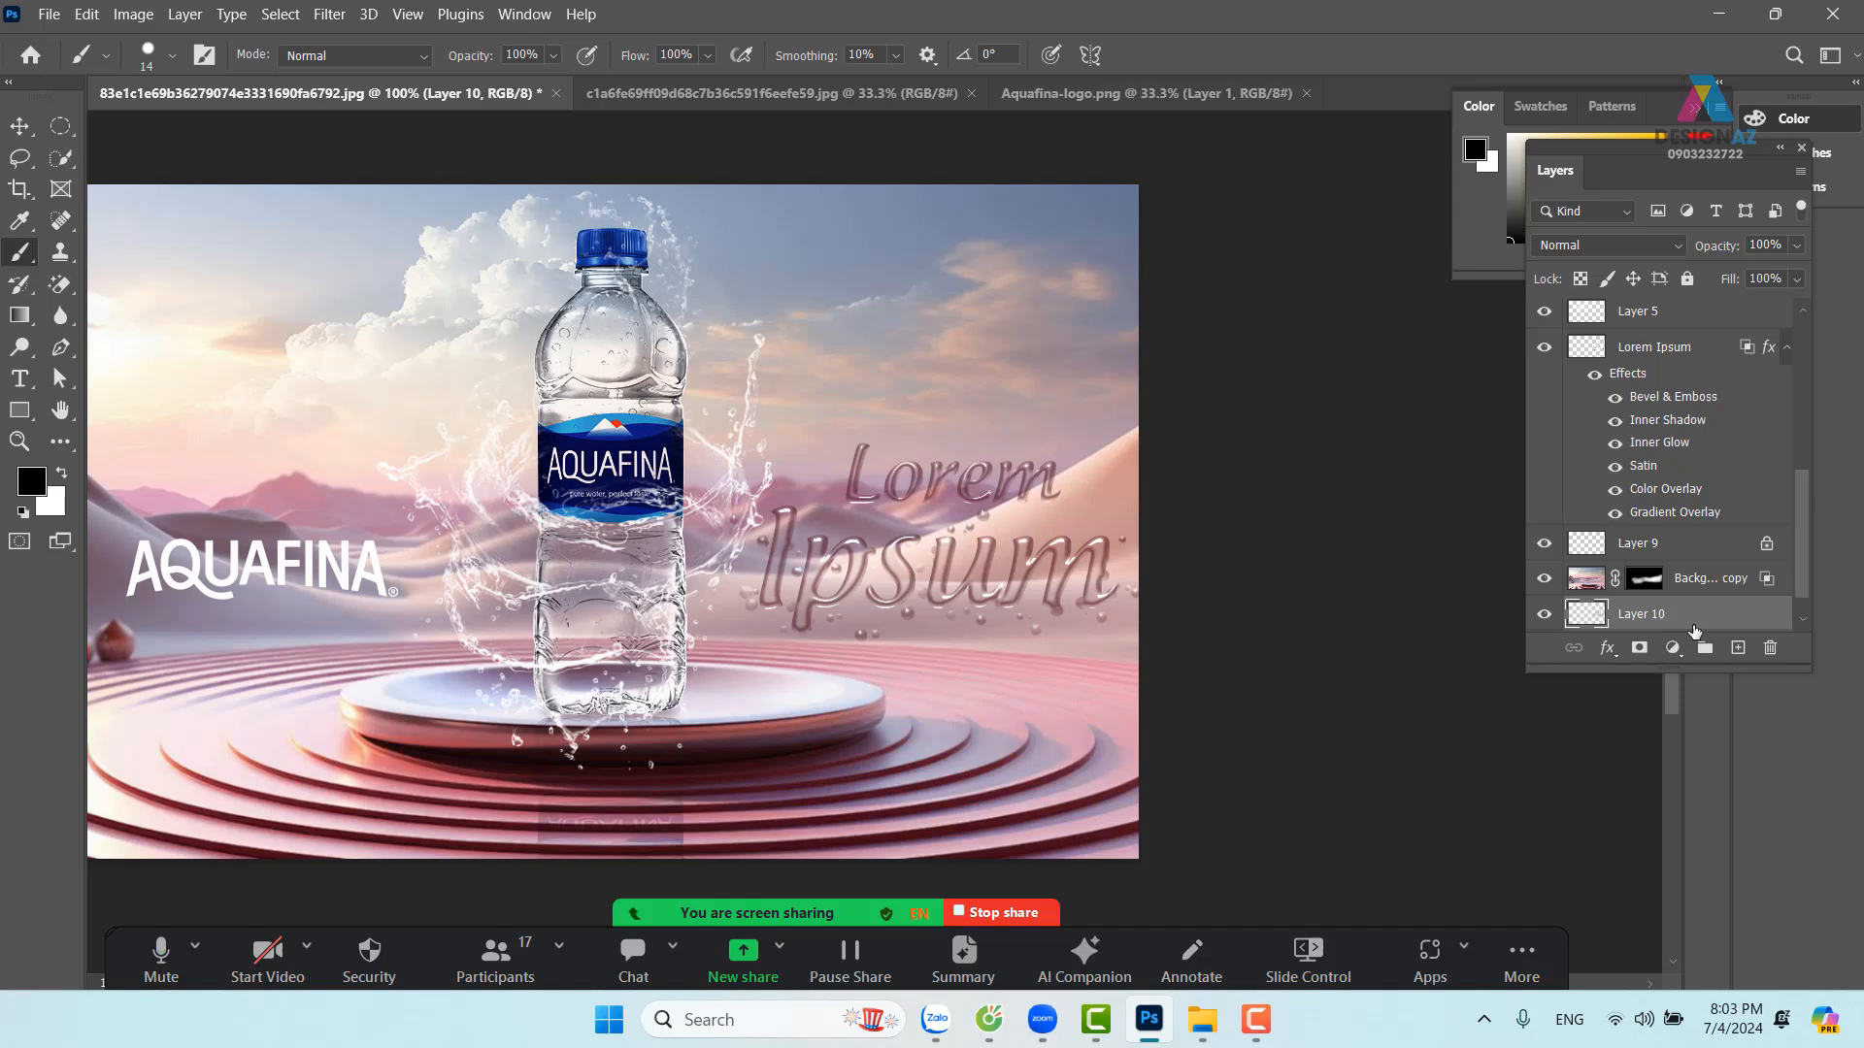
key("ctrl+shift+bracketright")
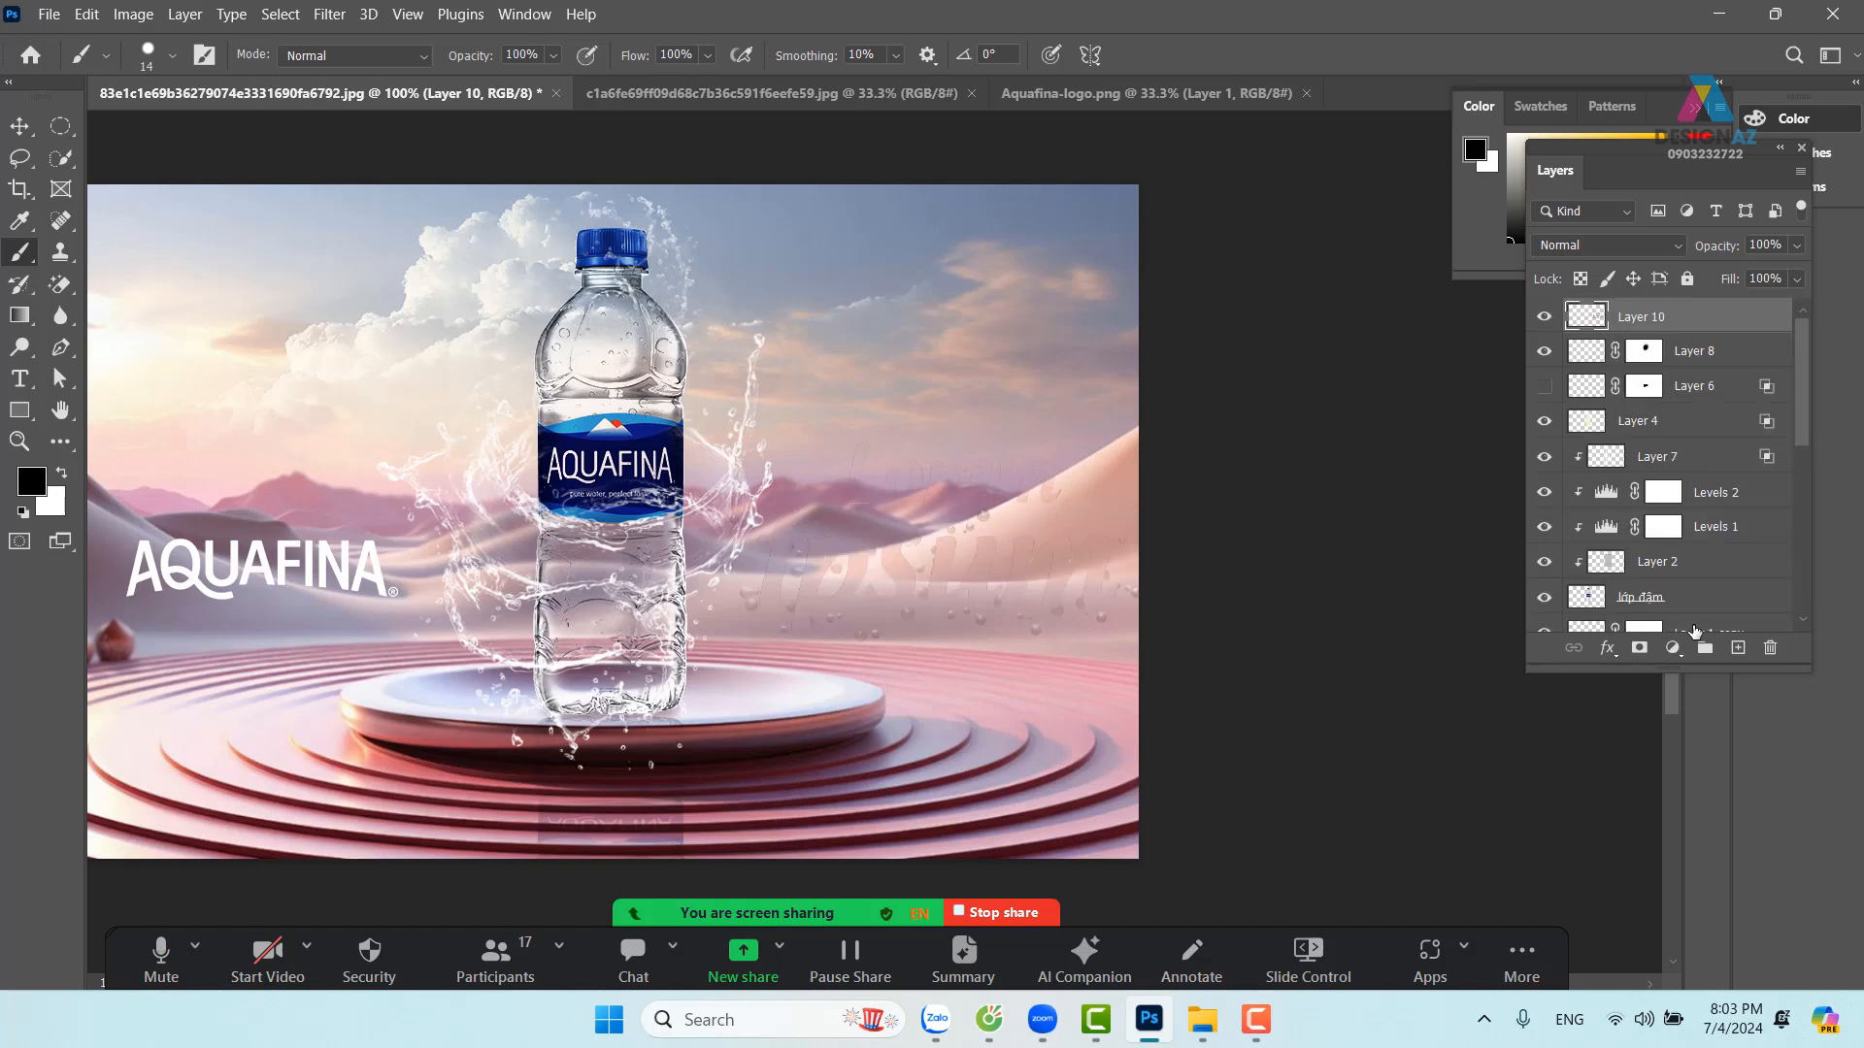
key("ctrl+z")
key("ctrl+bracketright")
key("ctrl+bracketright")
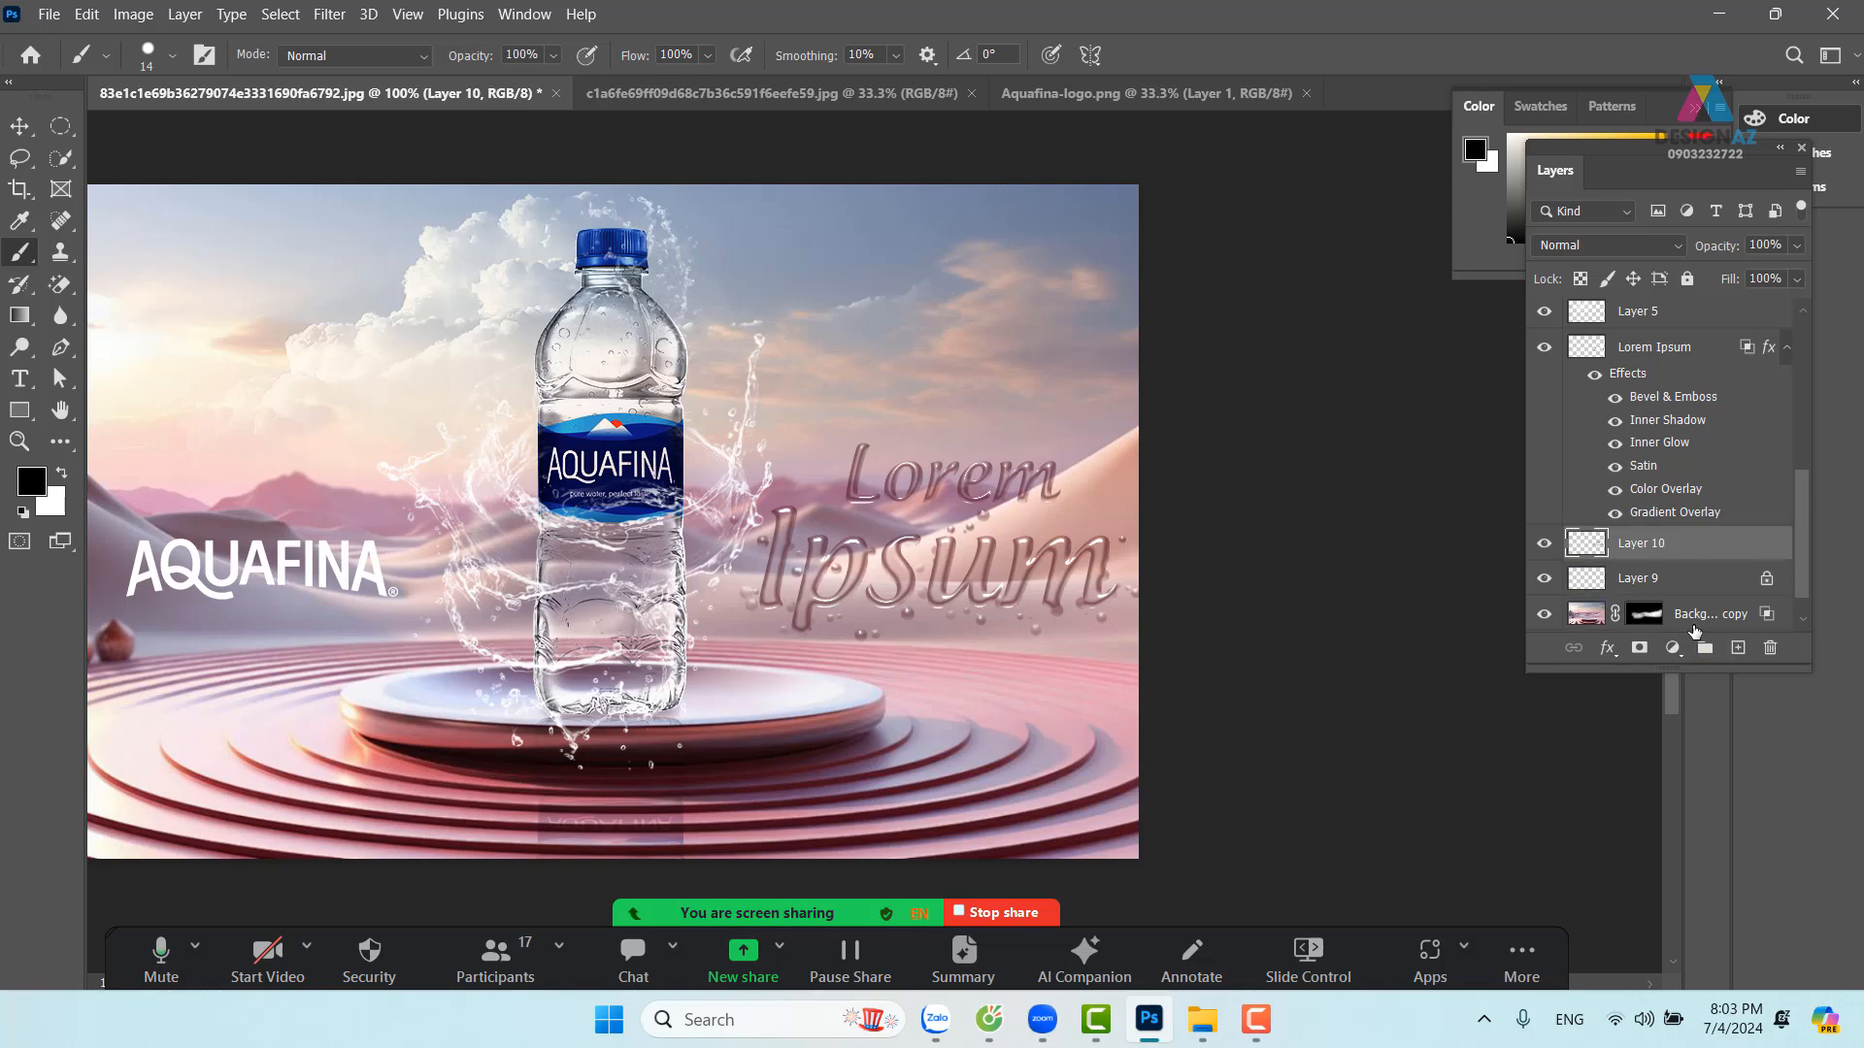
Set Layer 10 to Screen blend mode with 54% fill
left_click(1631, 243)
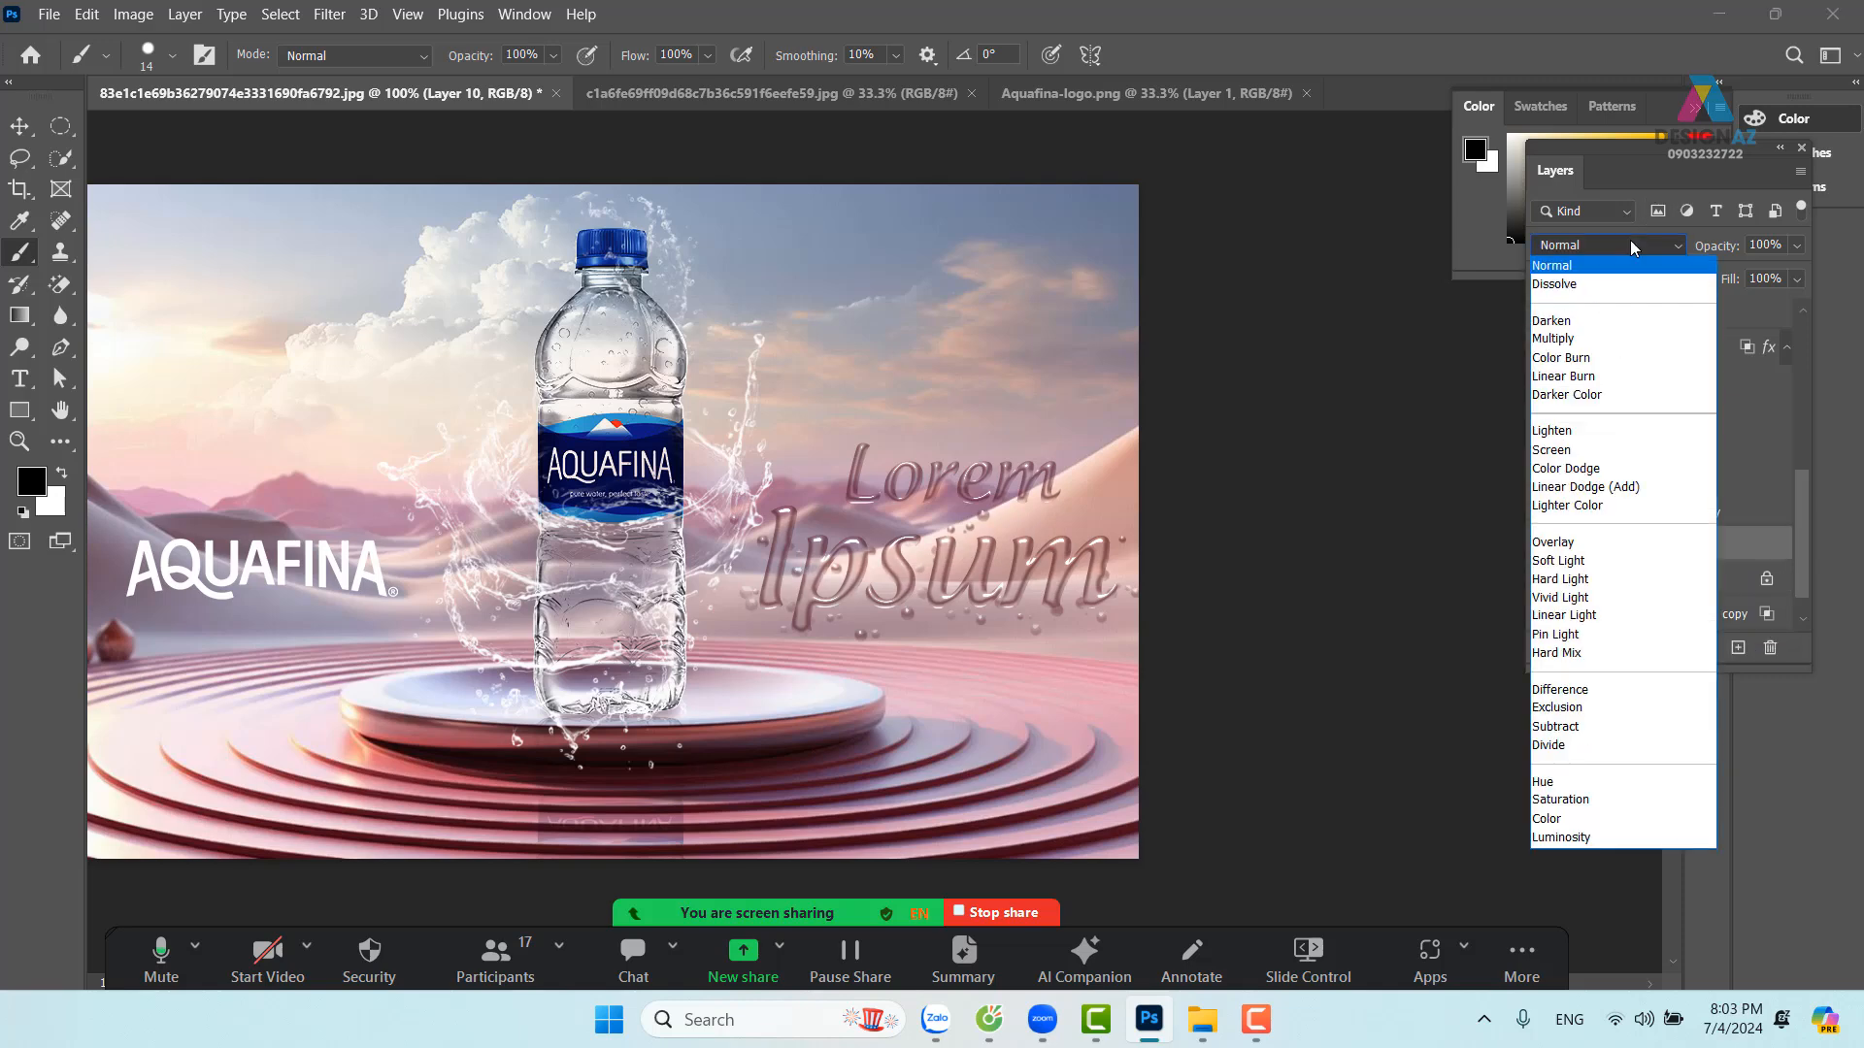
left_click(1575, 451)
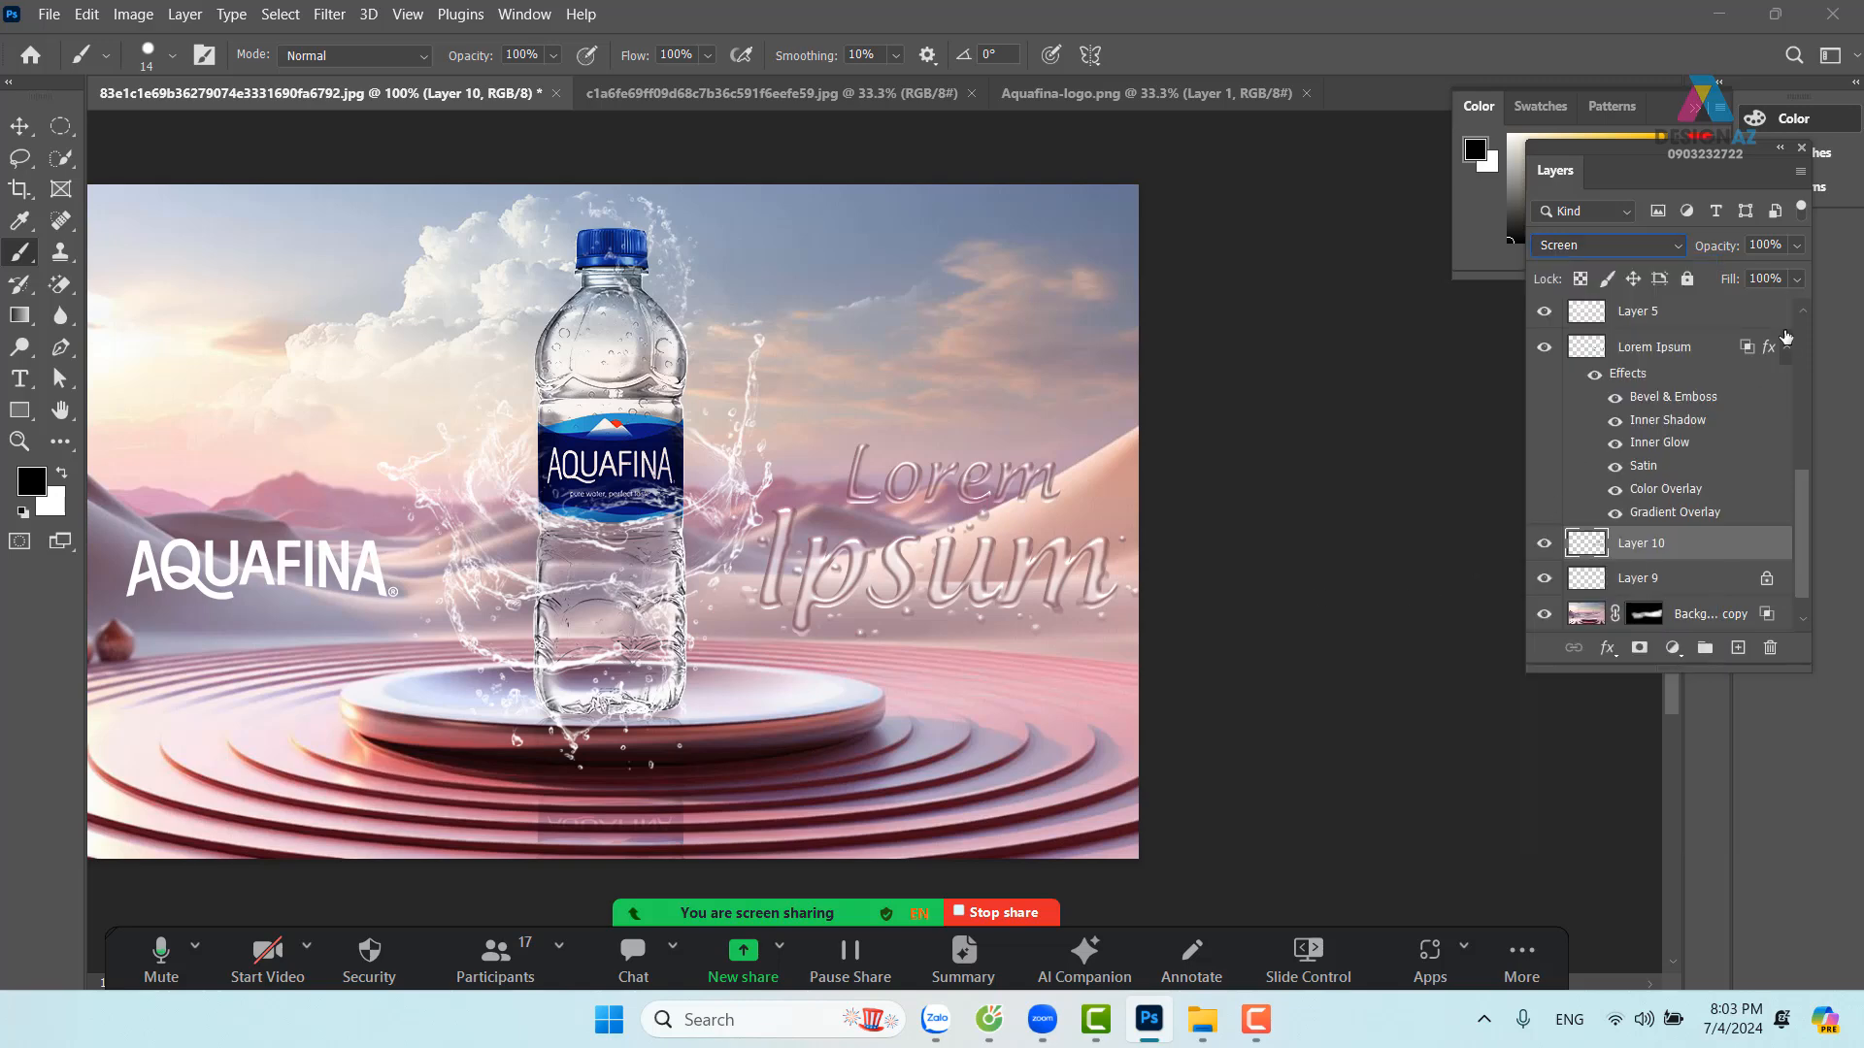
left_click(1796, 279)
left_click_drag(1767, 307, 1766, 307)
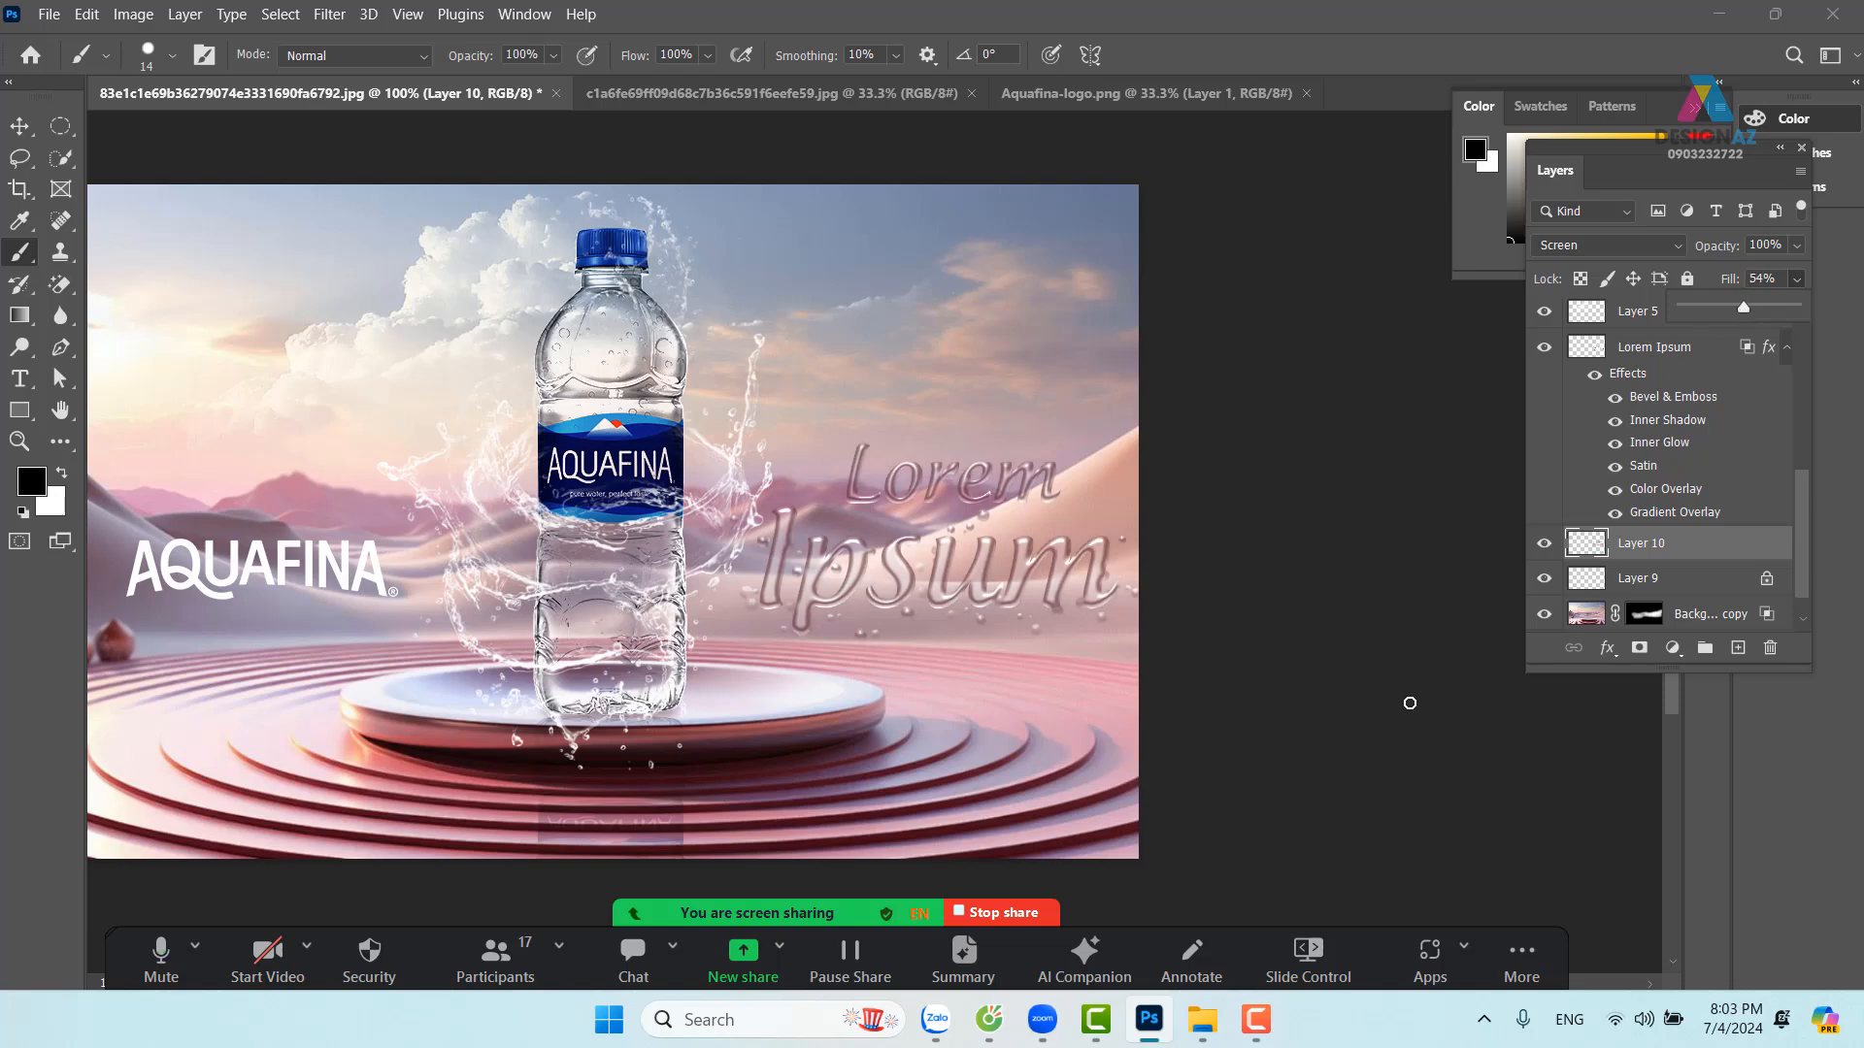
left_click_drag(1088, 714, 1289, 701)
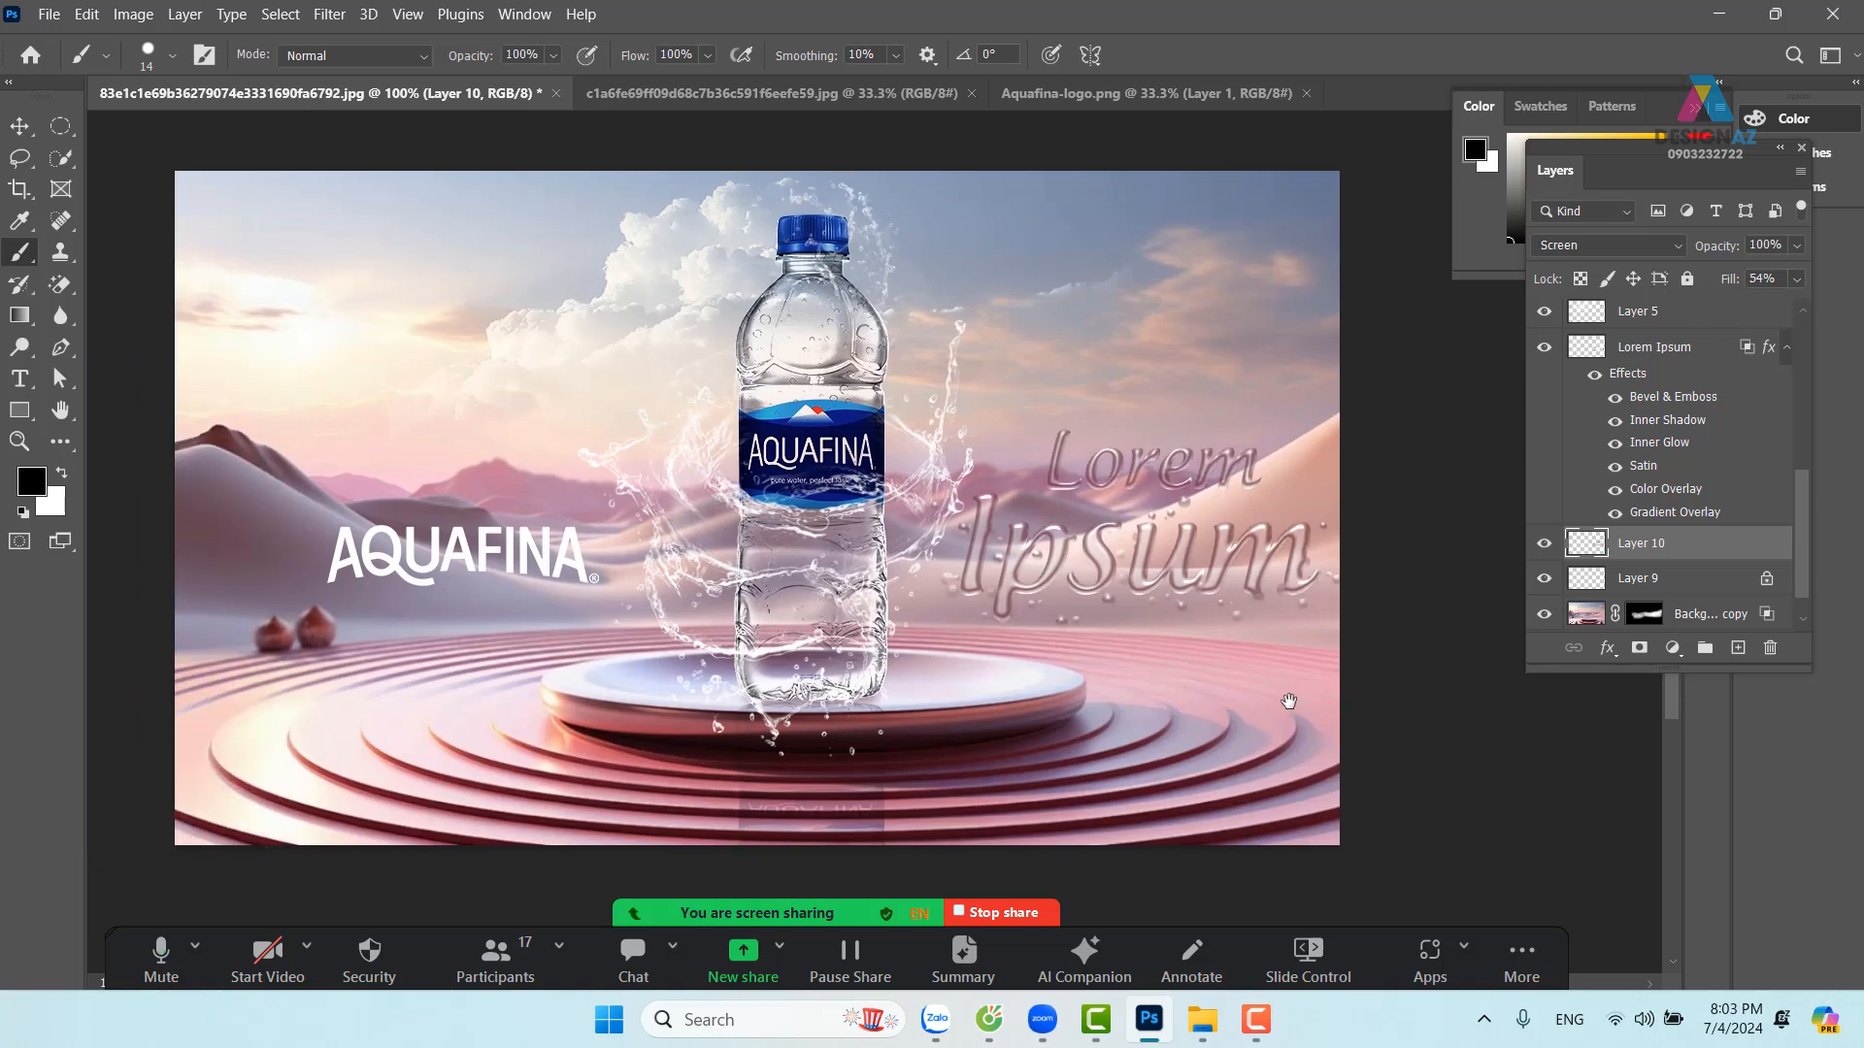